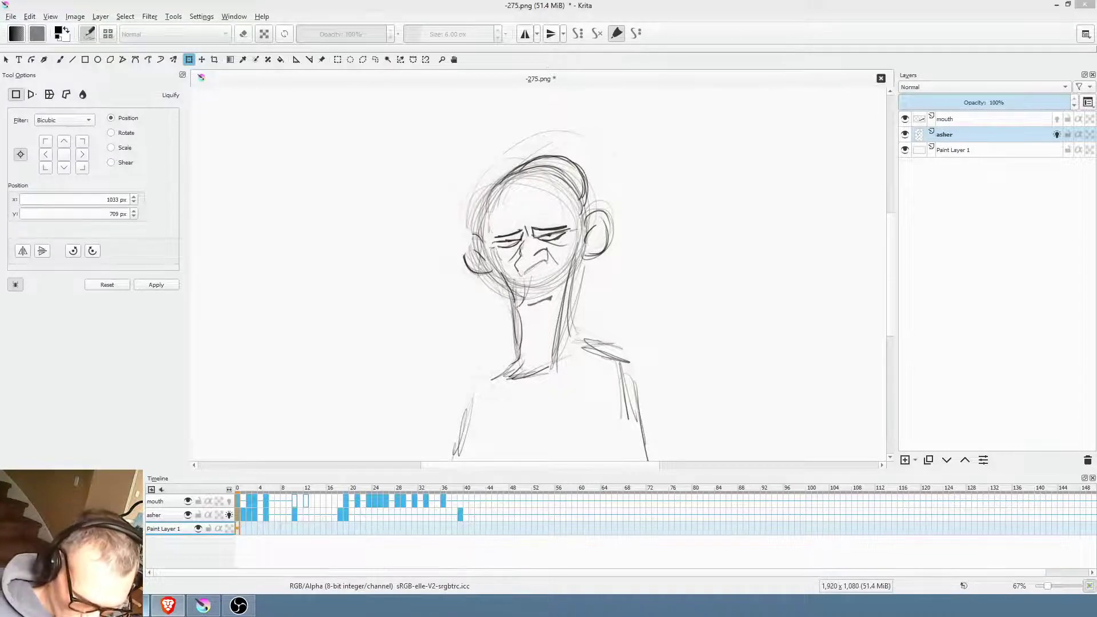
Switch to Vegas Pro and examine the timeline's finished colour shots between about 00:12:26 and 00:16:30
key(alt+Tab)
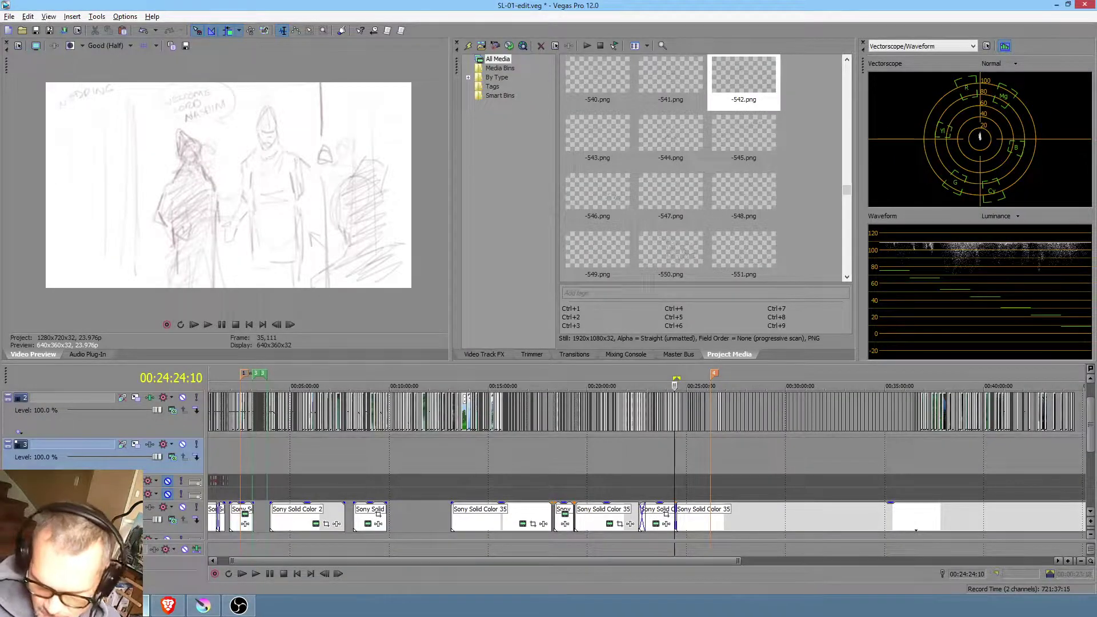
click(620, 447)
key(Left)
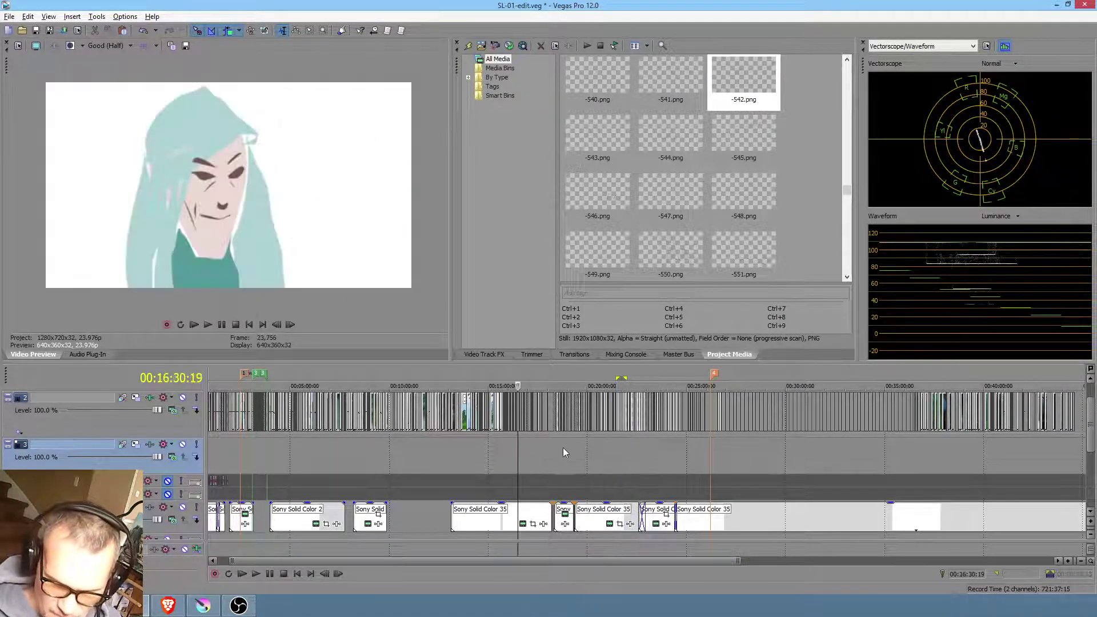
drag(520, 458, 549, 460)
drag(437, 459, 498, 456)
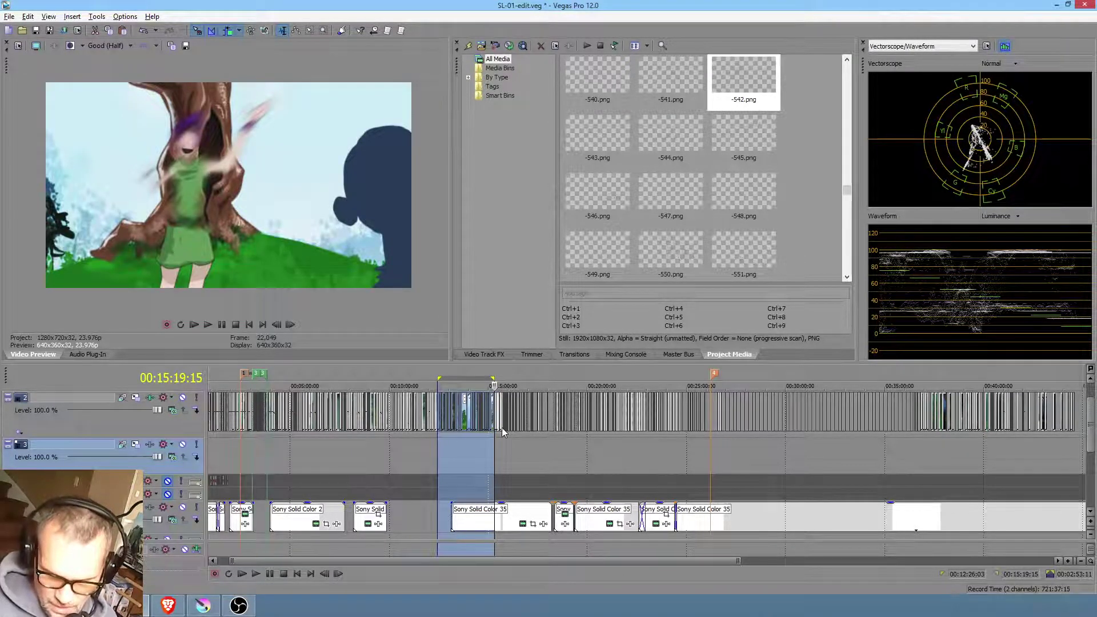
Examine the transition from colour shots to rough sketches from about 00:15:20 through 00:17:44
scroll(503, 427, up, 6)
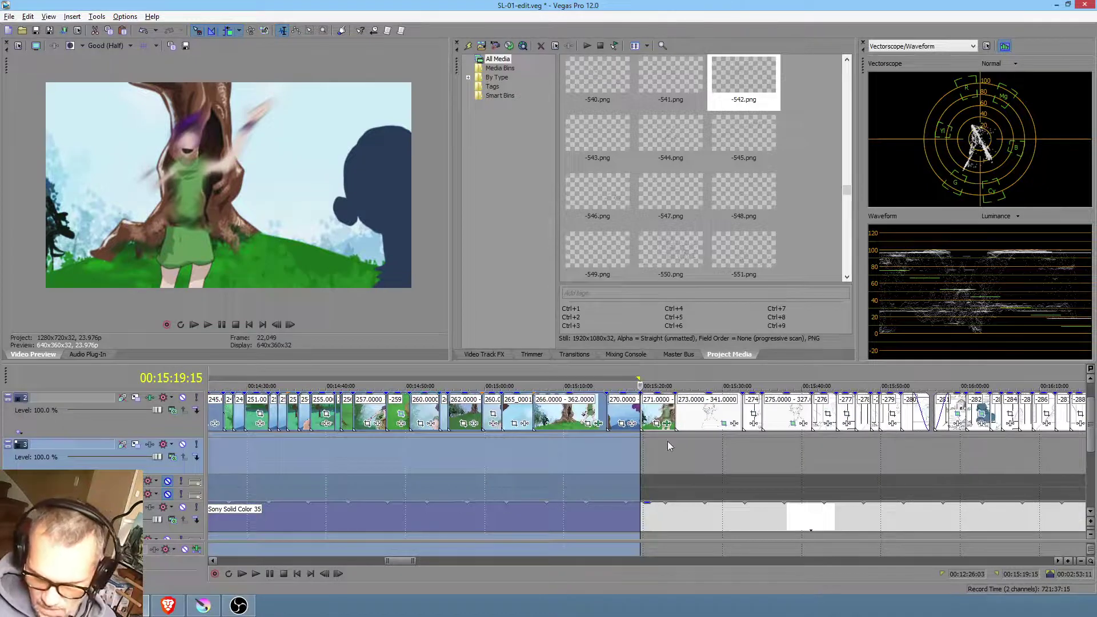
scroll(667, 445, down, 3)
click(646, 448)
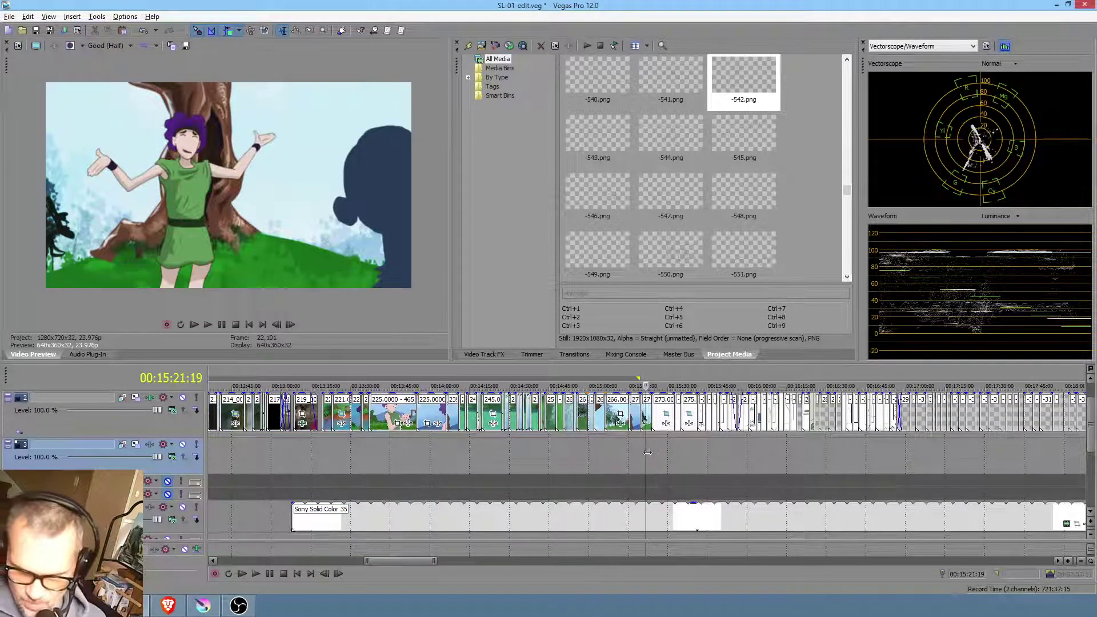
click(660, 454)
click(698, 461)
drag(702, 460, 901, 470)
scroll(898, 469, down, 3)
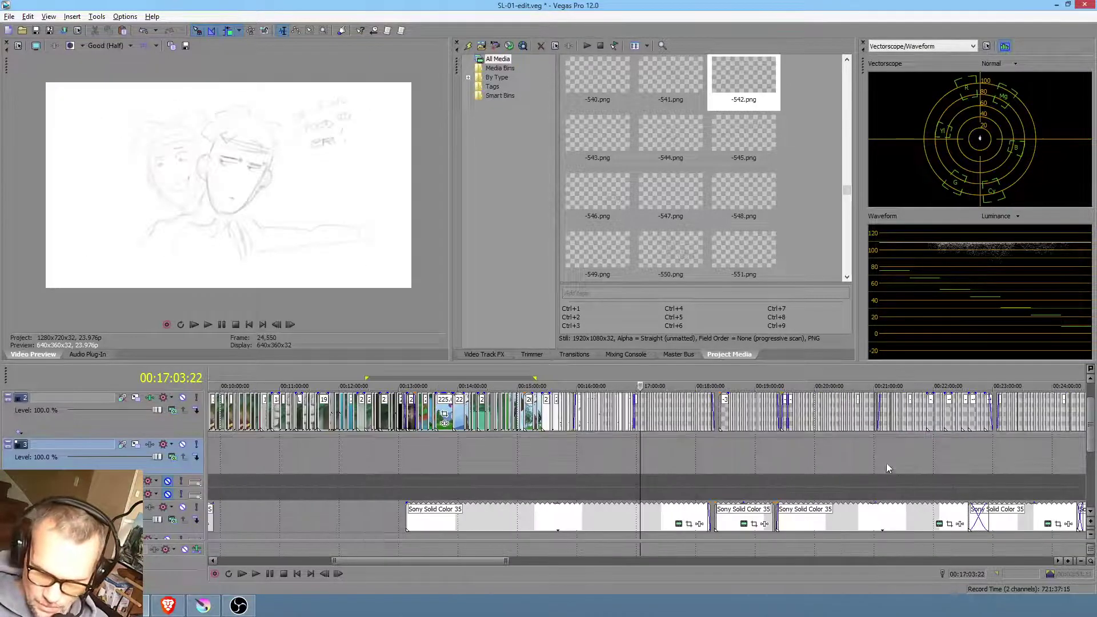
drag(645, 454, 684, 452)
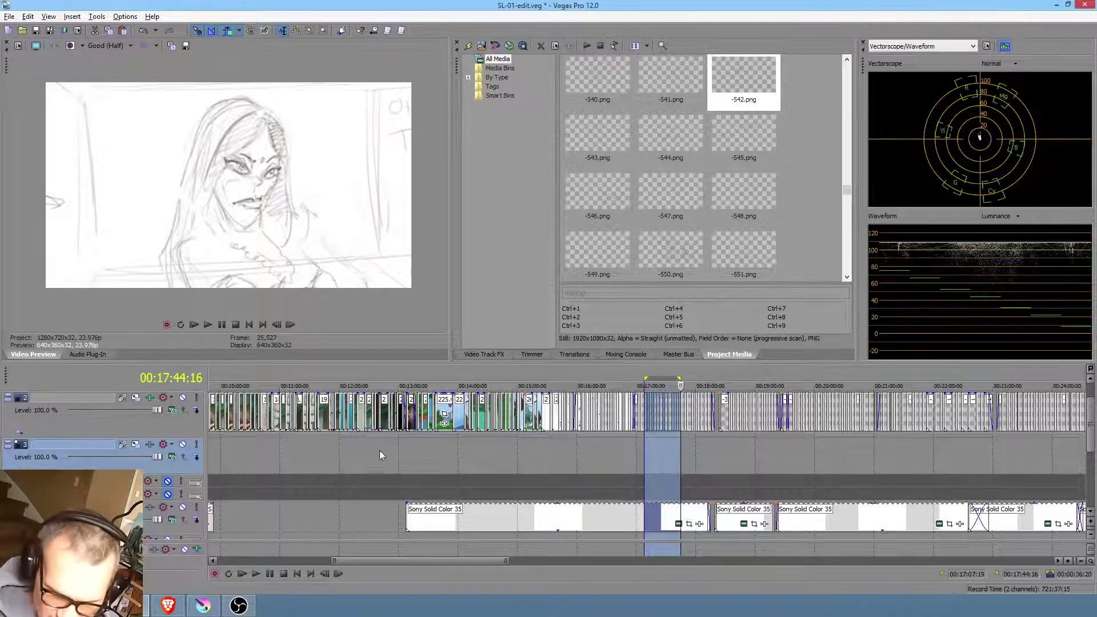
Review the storyboard shots from about 00:13:00 through 00:24:16 on the timeline
double_click(410, 455)
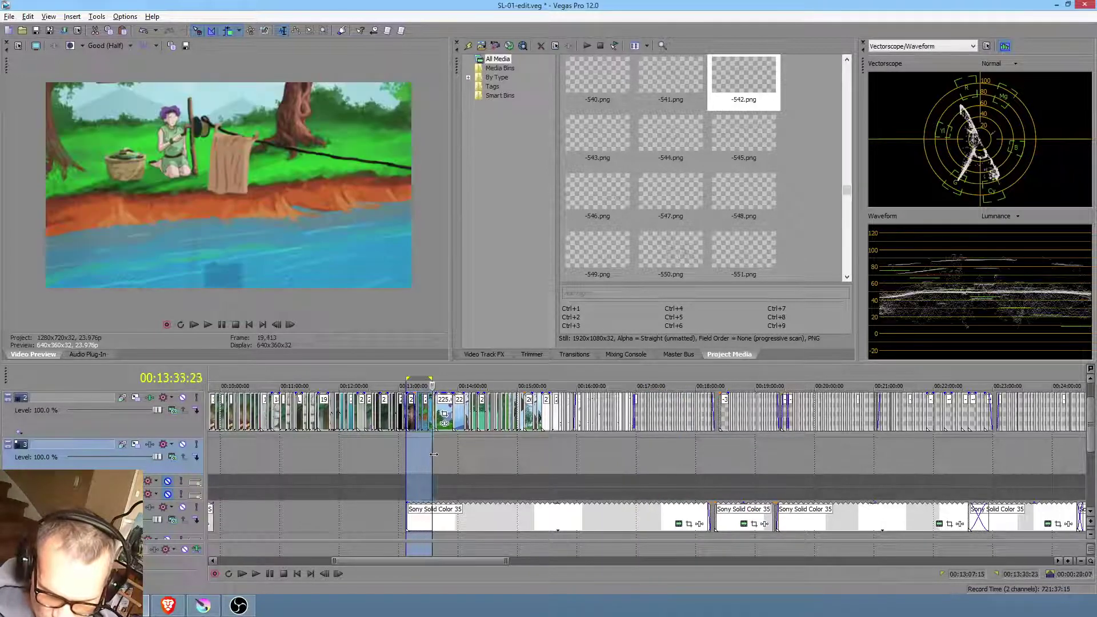
drag(333, 456, 732, 458)
click(739, 453)
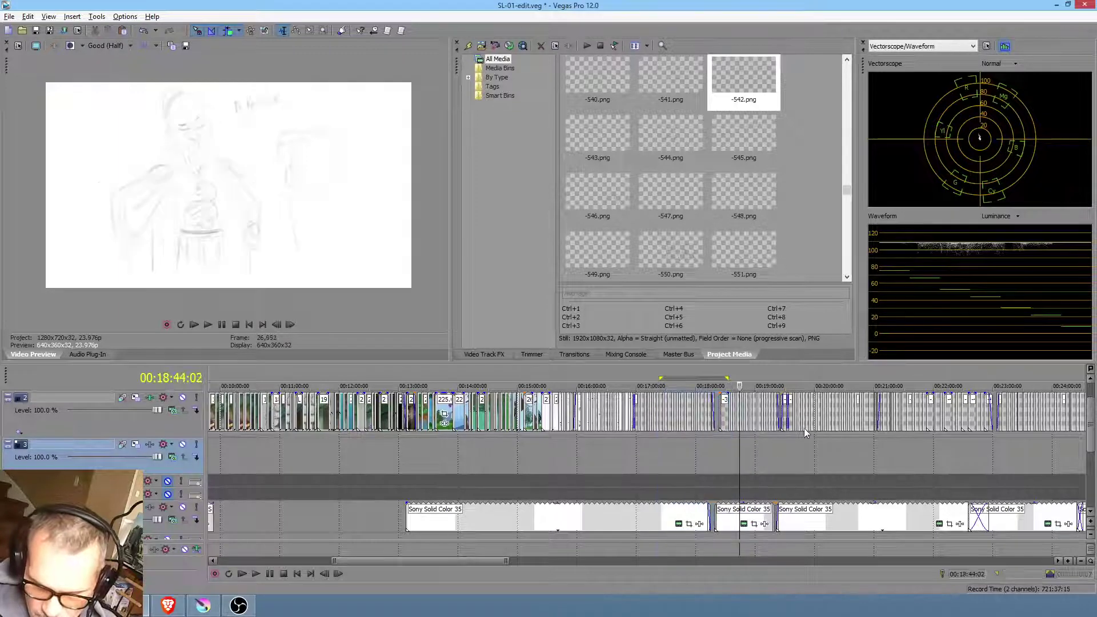
scroll(858, 469, up, 2)
scroll(829, 480, right, 5)
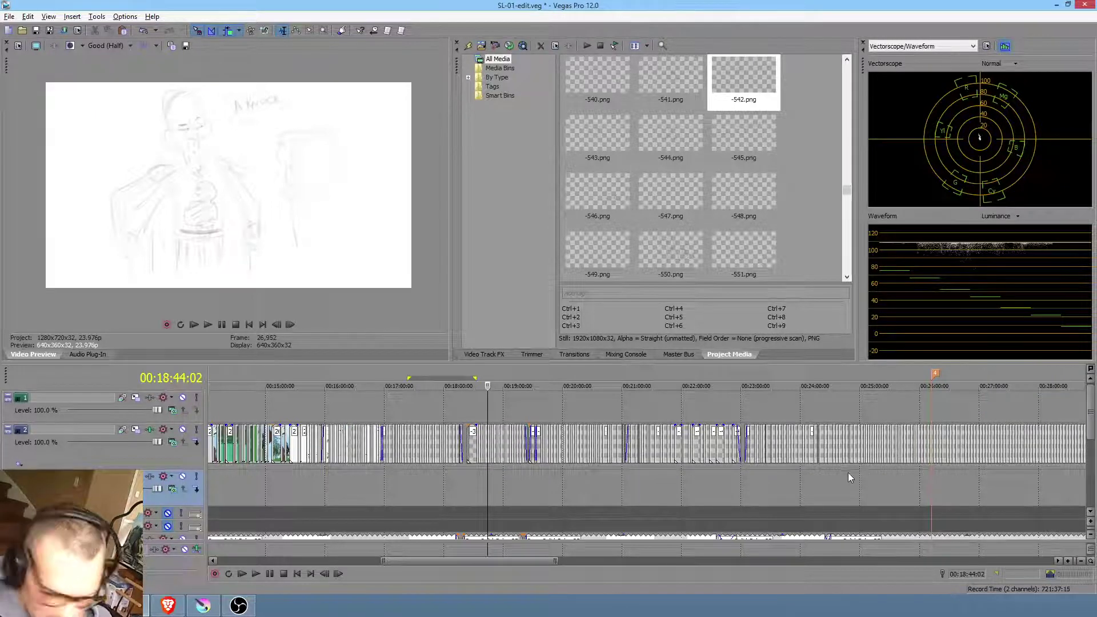
click(819, 479)
scroll(822, 479, down, 2)
scroll(822, 479, down, 2)
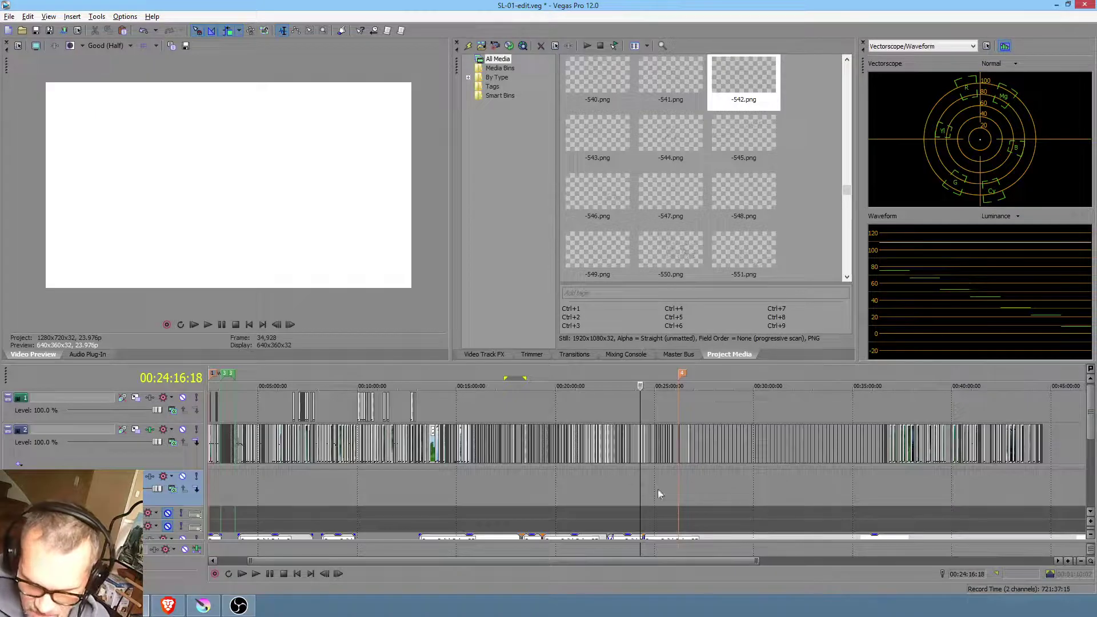
Examine the remaining sketch section and the colour shots after 00:36:10, up to the edit's end at 00:44:29:12
click(688, 486)
scroll(689, 486, down, 1)
drag(694, 487, 883, 487)
scroll(886, 478, up, 4)
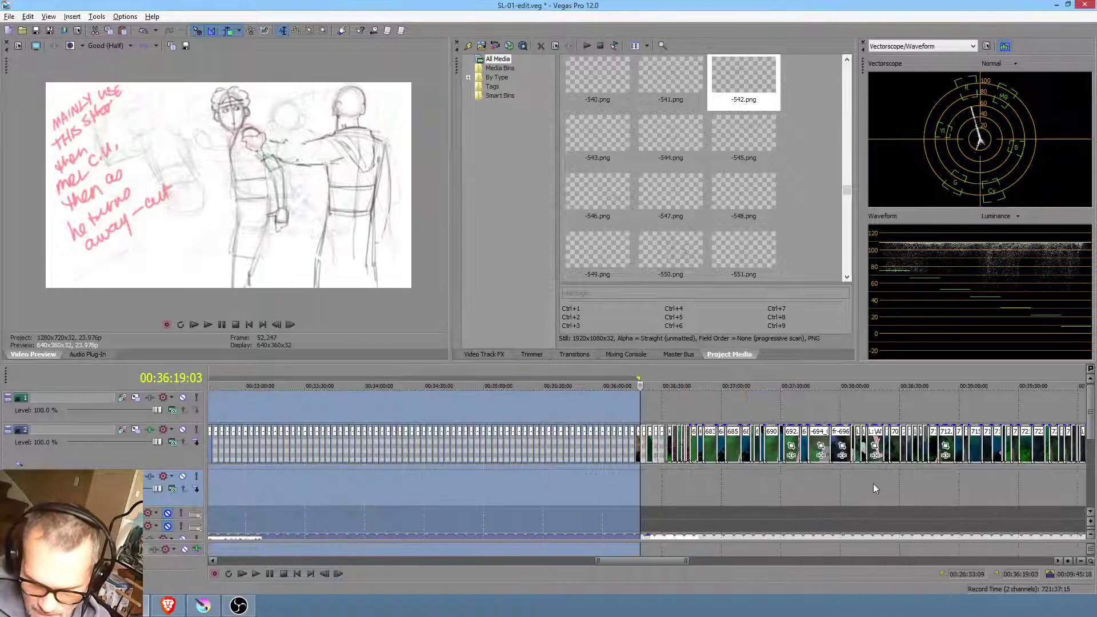
drag(621, 484, 880, 484)
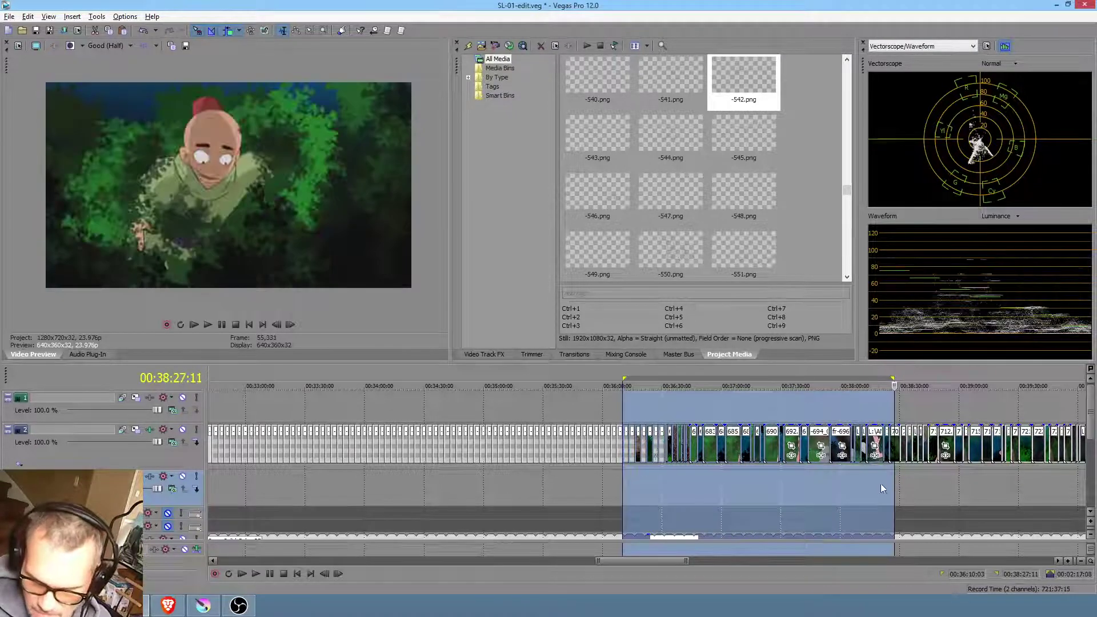
scroll(882, 485, down, 4)
drag(667, 486, 729, 485)
click(821, 476)
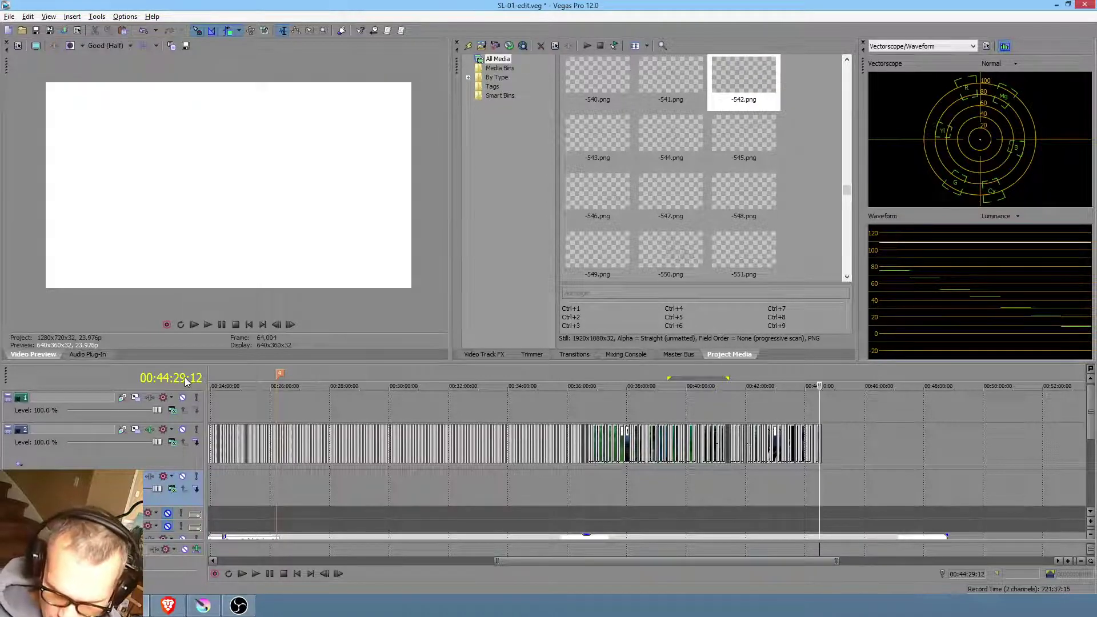
Review the whole edit in overview and return to the colour shots at about 00:15:02
scroll(639, 485, left, 5)
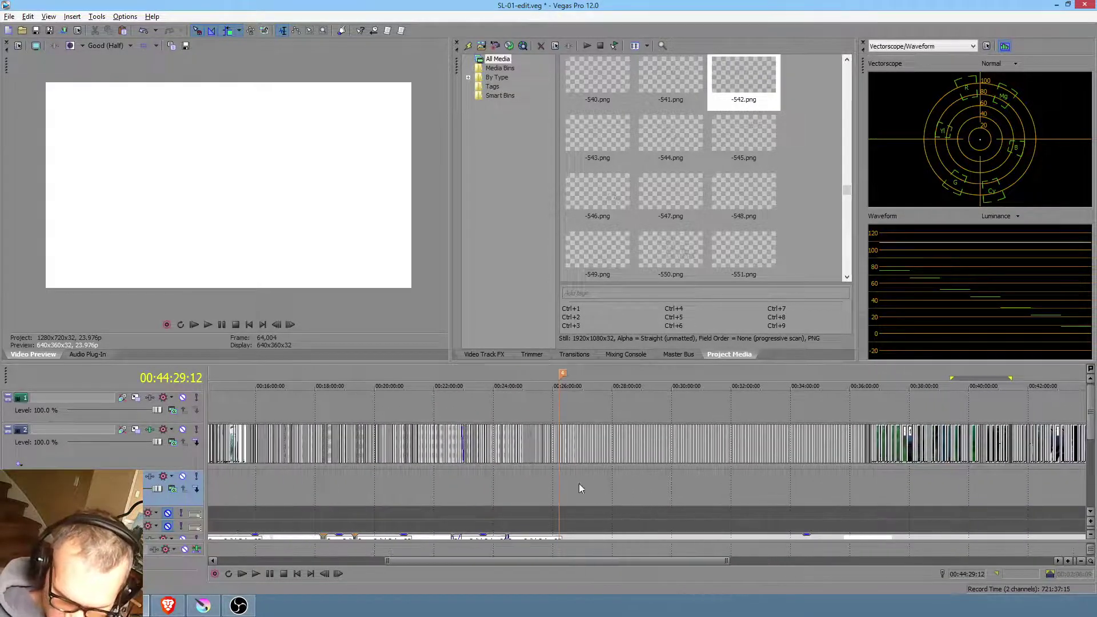
click(314, 480)
scroll(321, 483, down, 5)
drag(264, 477, 570, 492)
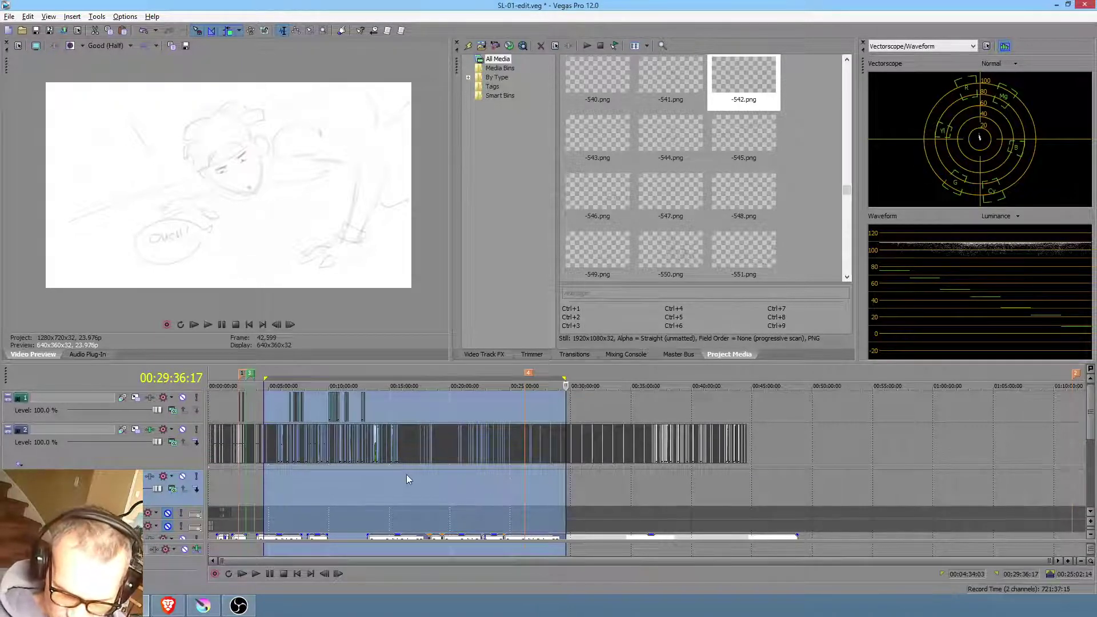
drag(401, 480, 410, 482)
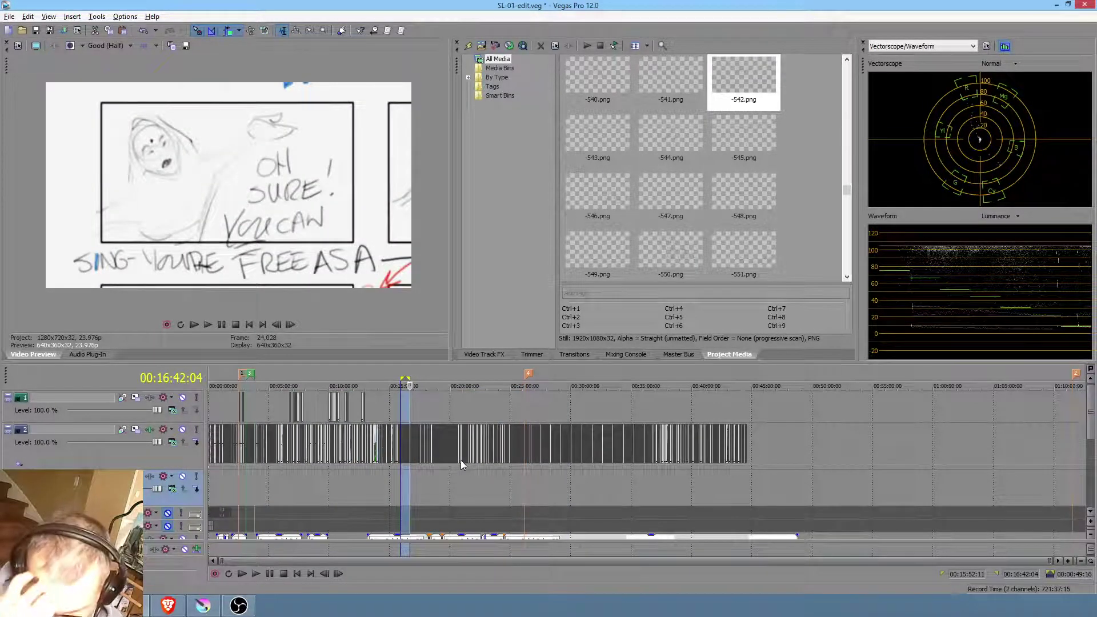
click(392, 474)
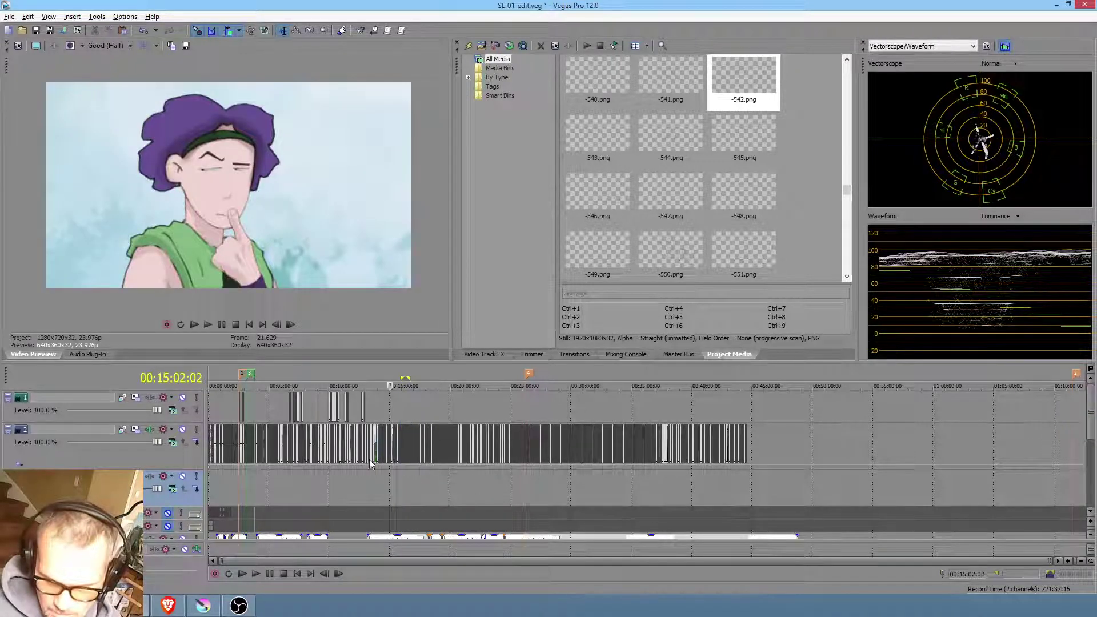
Place the playhead at the start of shot 273.0000 - 341.0000, at 00:15:24:01
scroll(369, 459, up, 5)
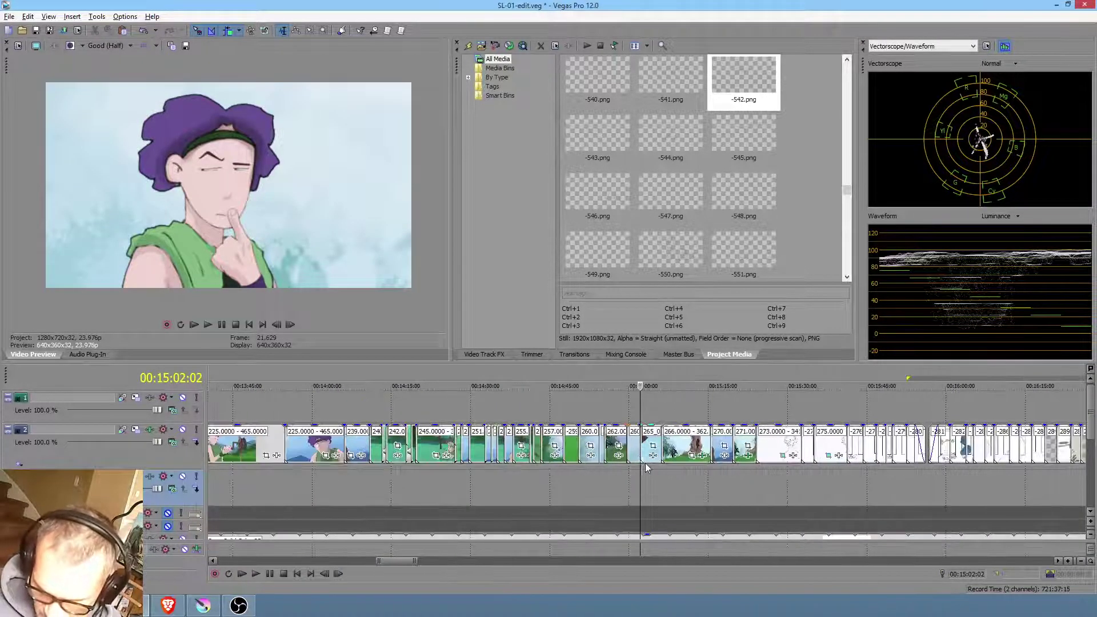
scroll(672, 481, up, 5)
scroll(722, 481, right, 3)
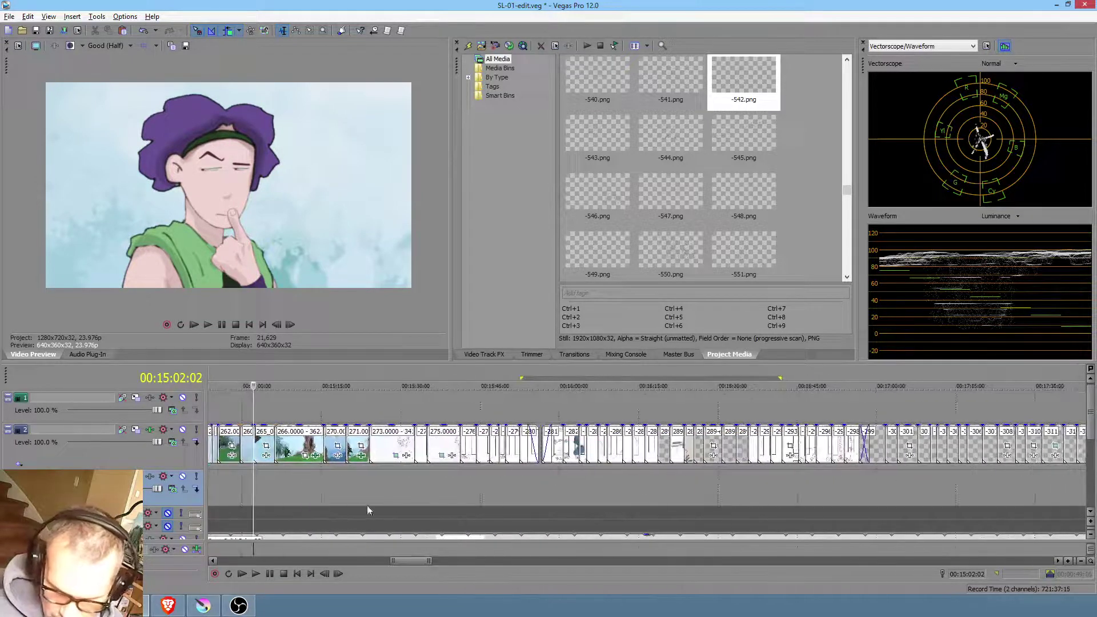
click(364, 478)
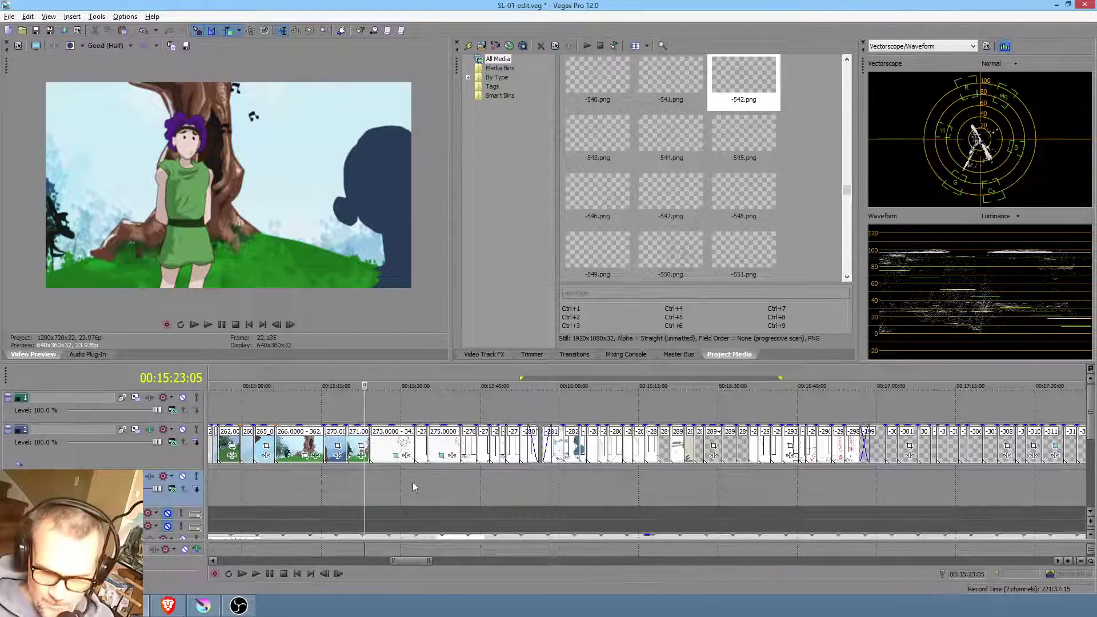
click(371, 478)
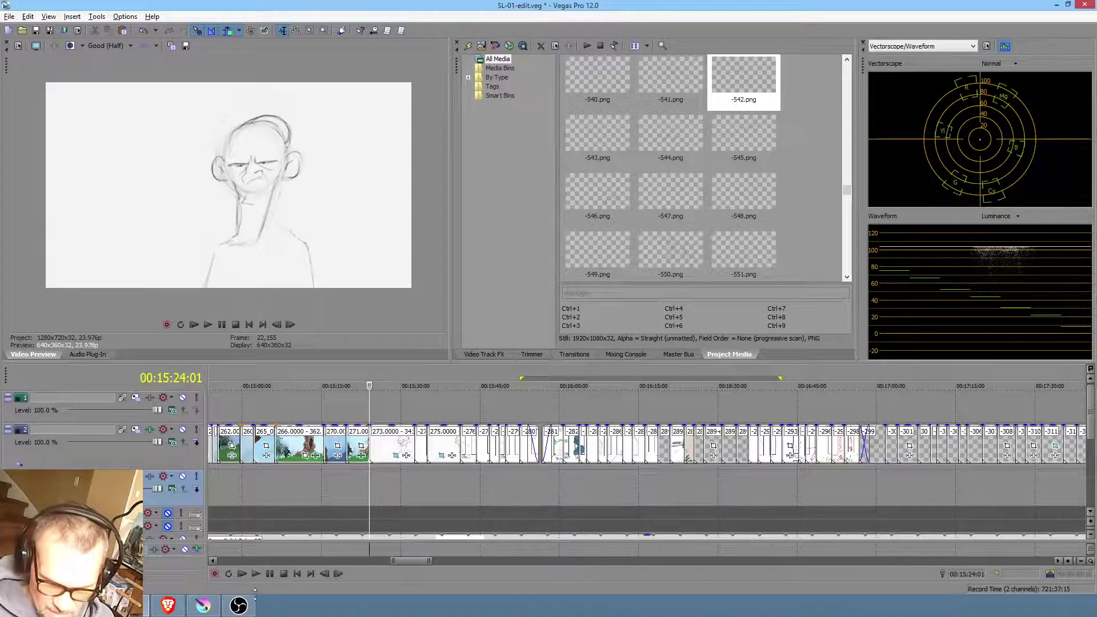
Switch to Krita, preview the -275.png character animation, and return to Vegas Pro
click(210, 609)
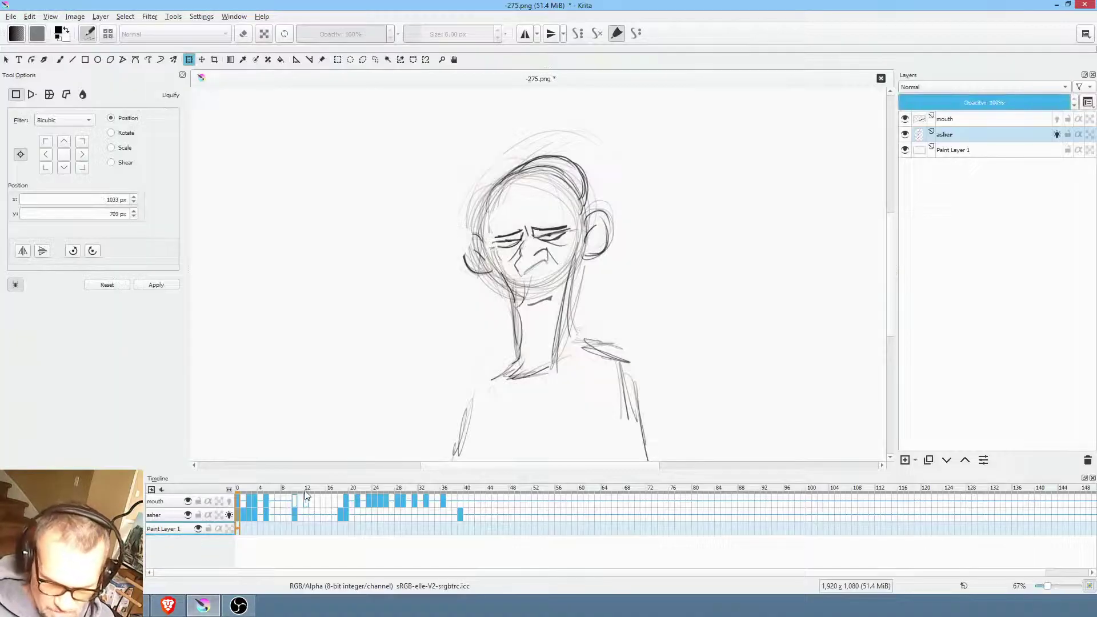
key(space)
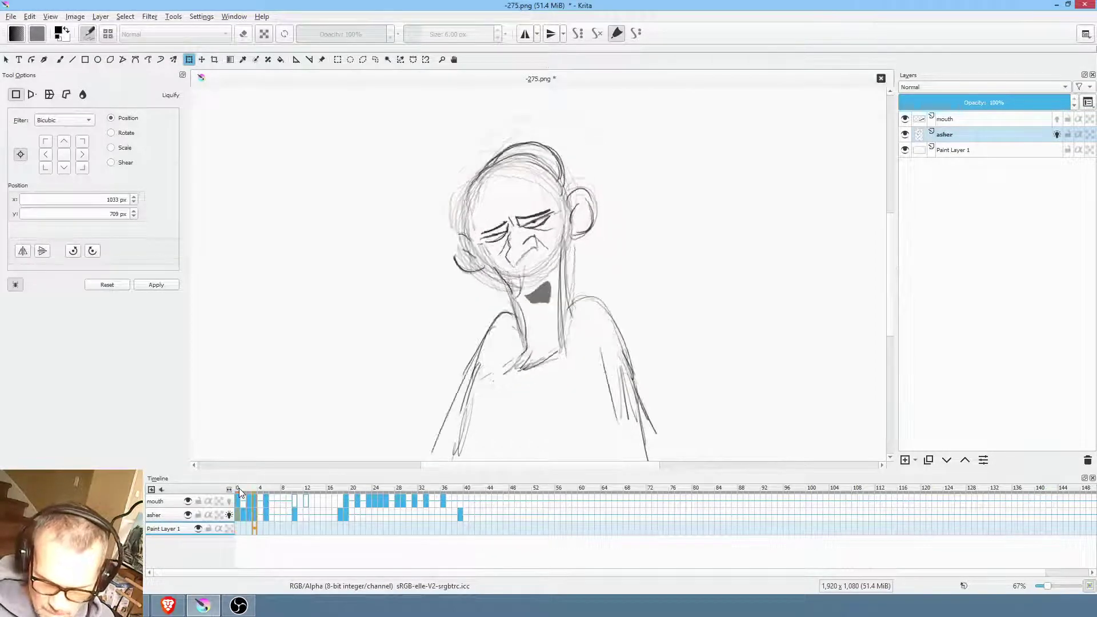
key(space)
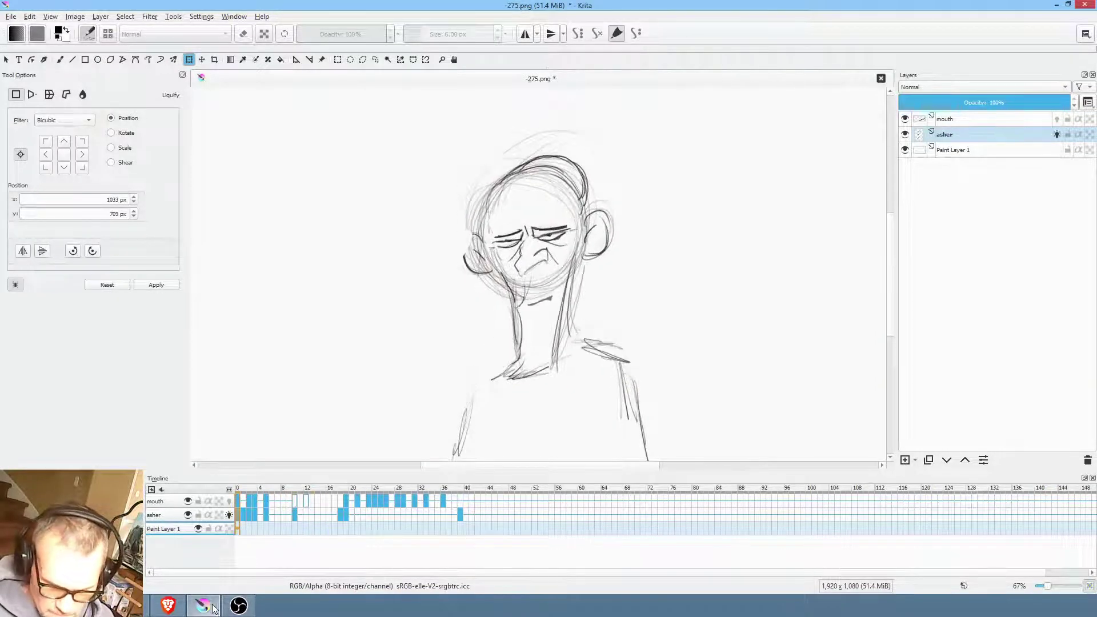
click(191, 612)
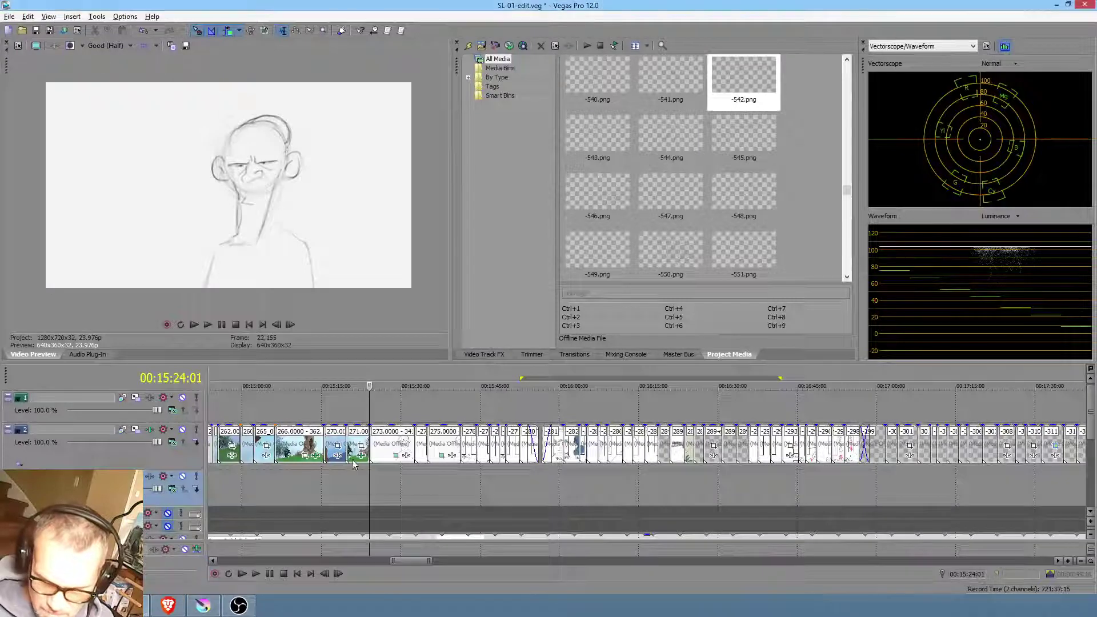
Inspect shots 273.0000 - 341.0000 and 275.0000 - 327.0000, marking each clip's time range in turn
click(374, 471)
key(Up)
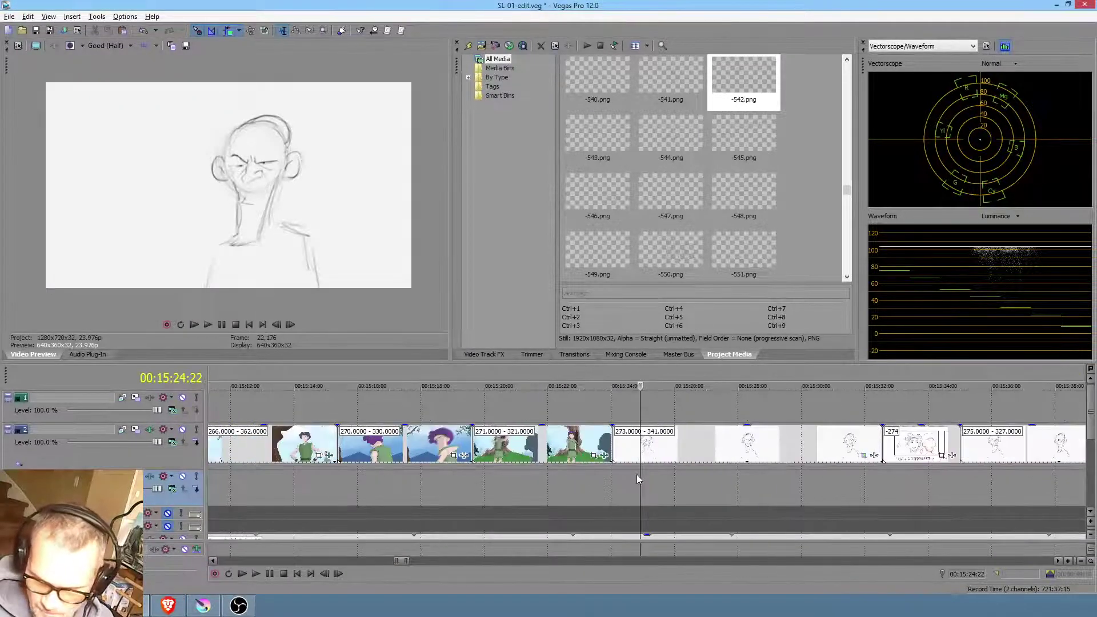
scroll(674, 477, right, 4)
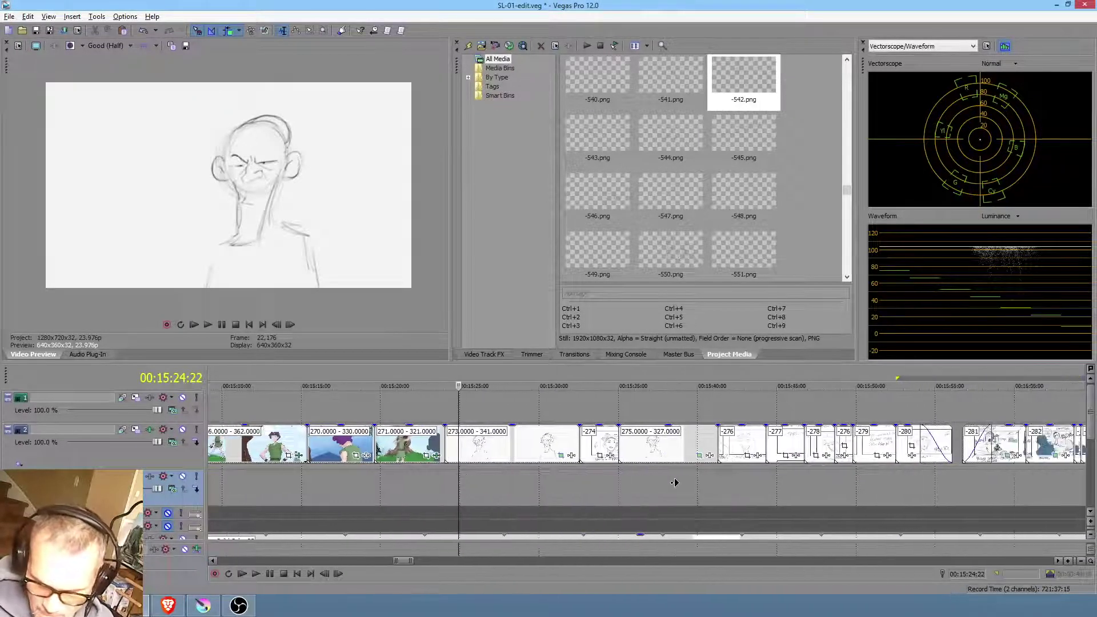
click(453, 450)
double_click(452, 450)
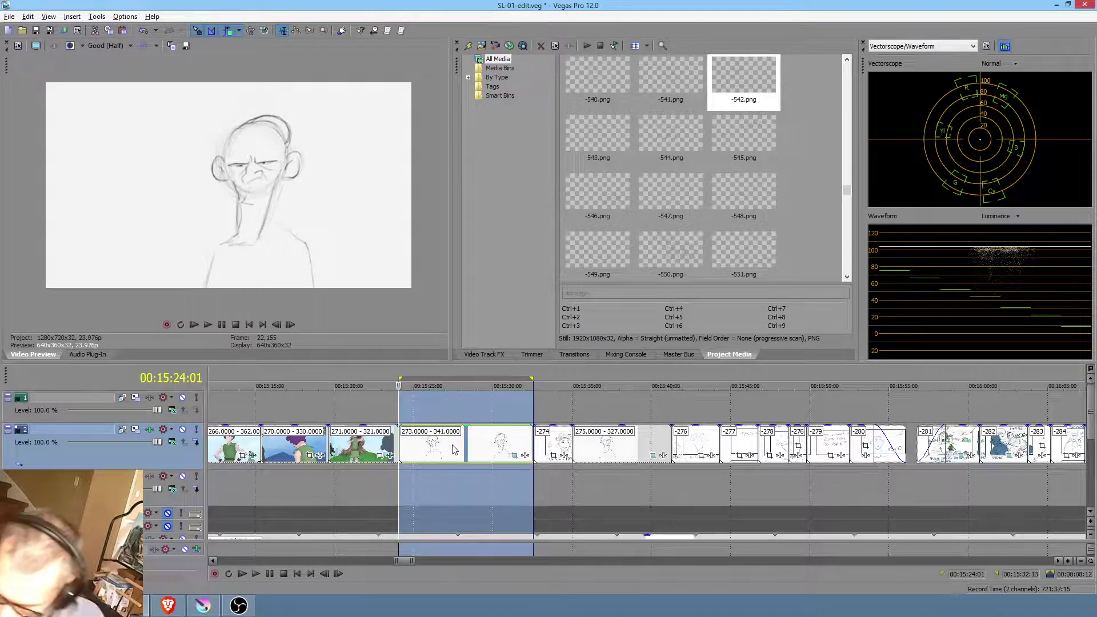
double_click(605, 441)
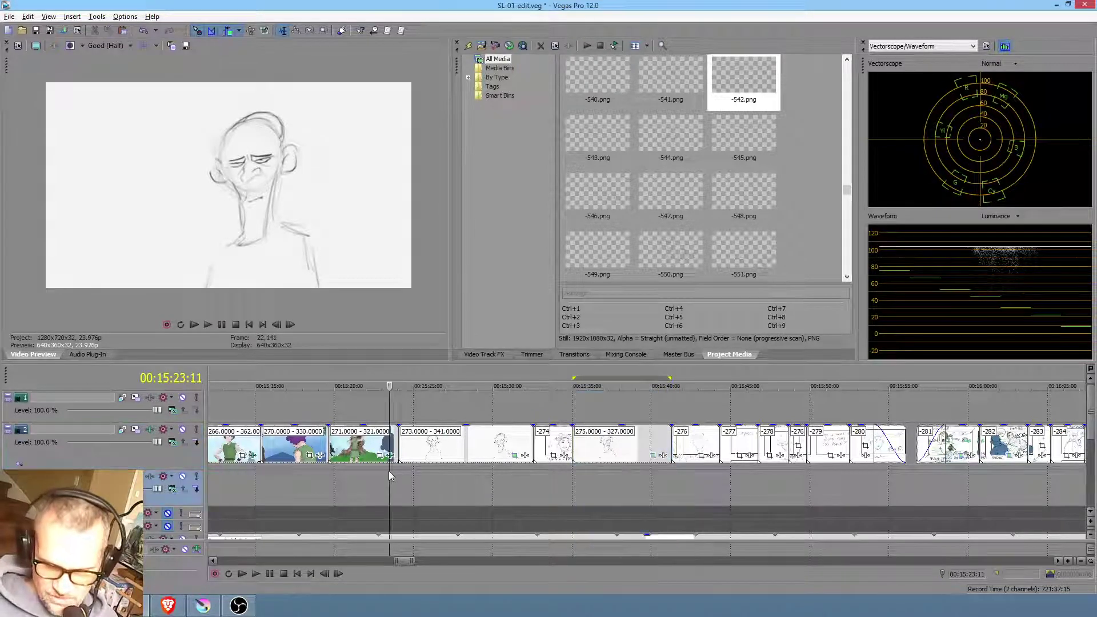
Play the edit from 00:15:23:11 into the sketched shot 273.0000 - 341.0000, and stop playback
click(389, 471)
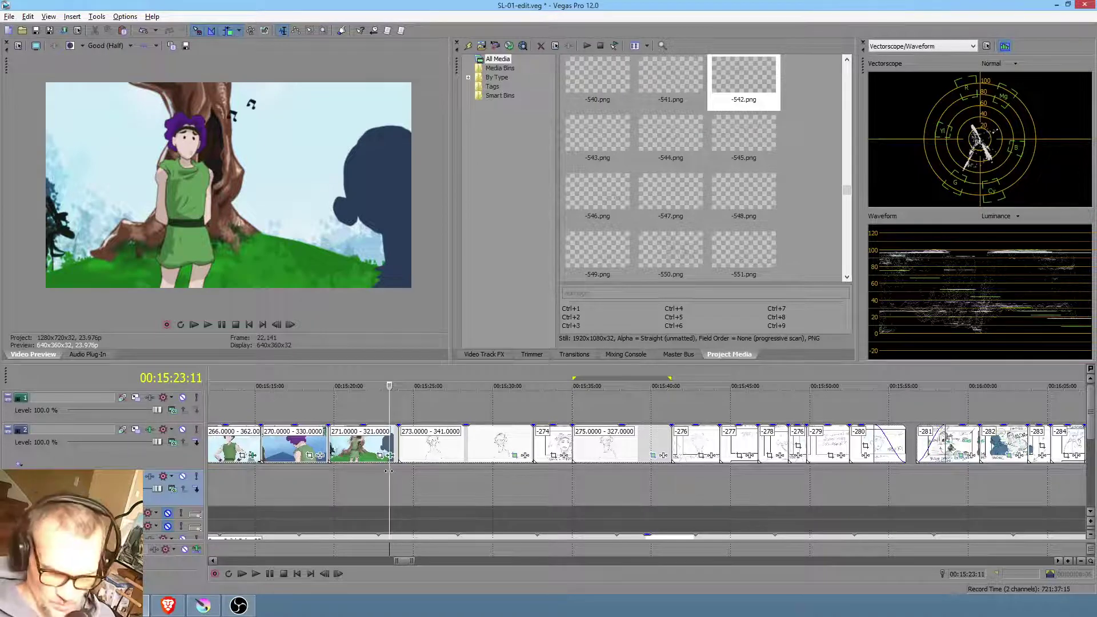
key(space)
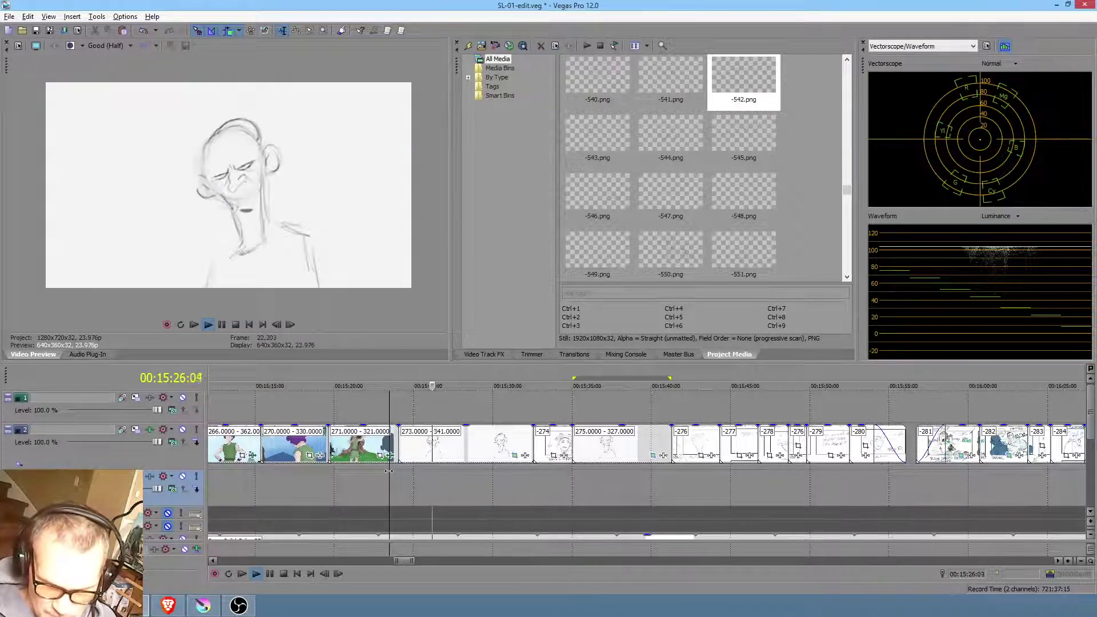
key(space)
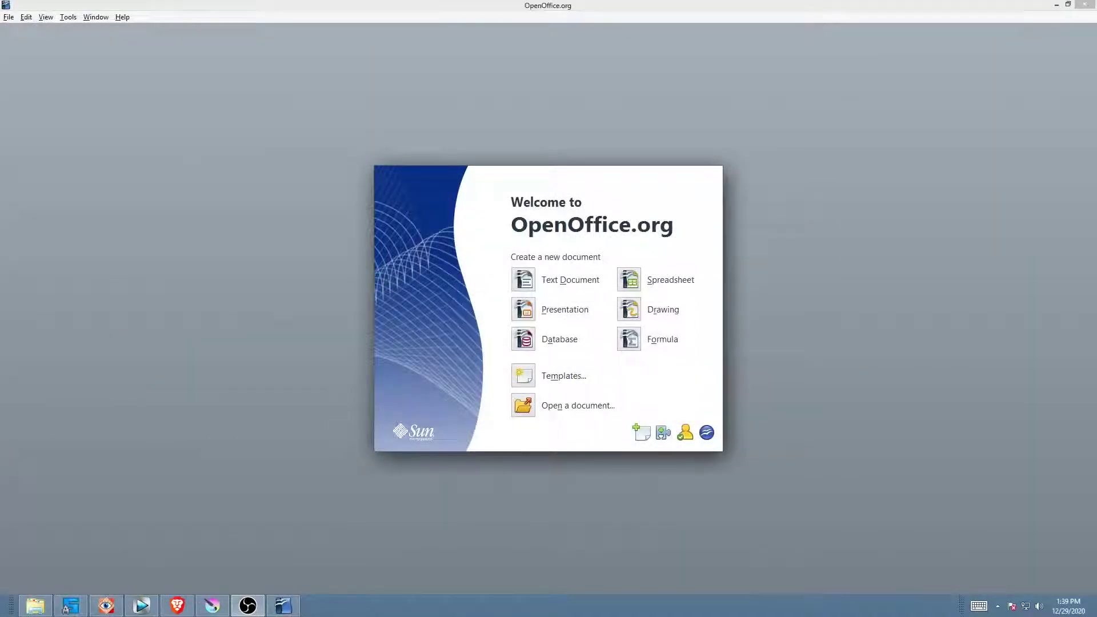
click(9, 18)
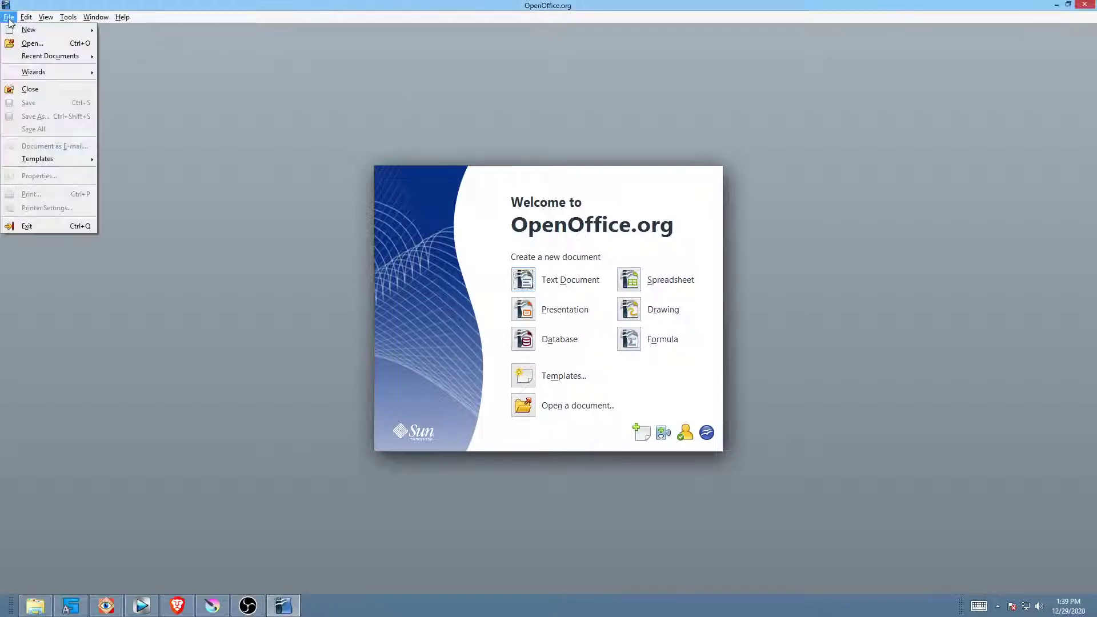
mouse_move(73, 60)
click(194, 60)
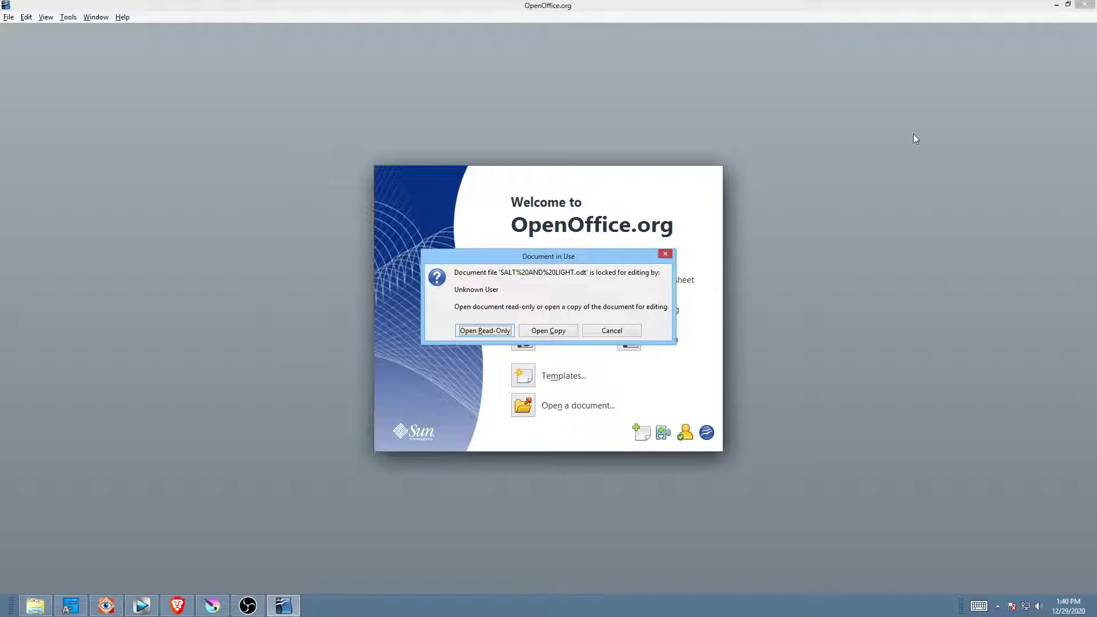
click(602, 332)
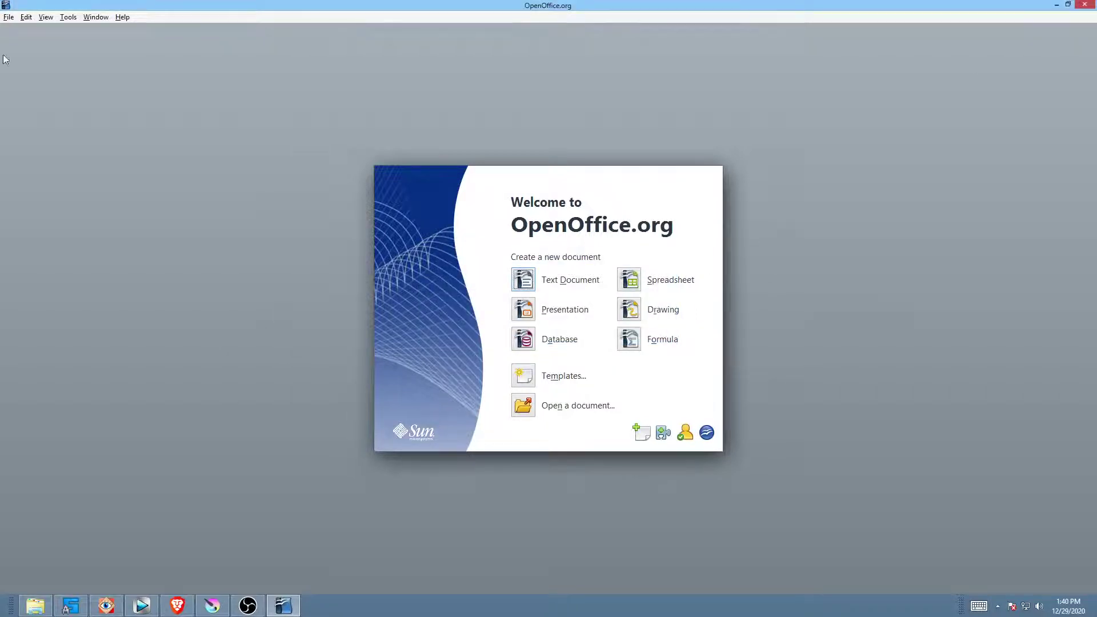
Open the recently used document SALT AND LIGHT.odt
click(12, 18)
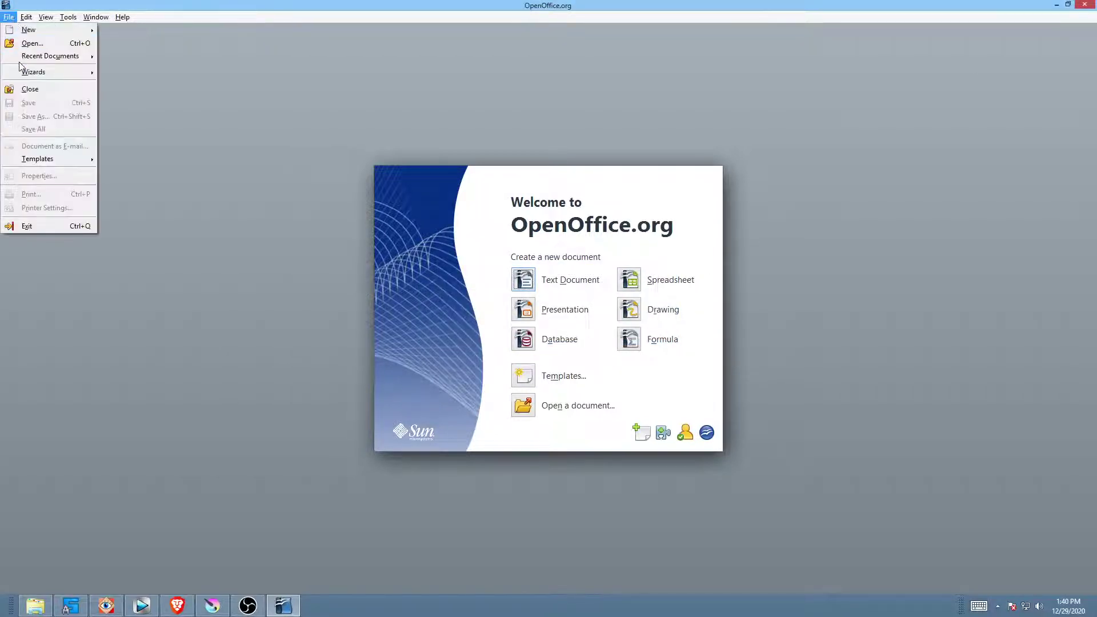
mouse_move(27, 61)
click(182, 56)
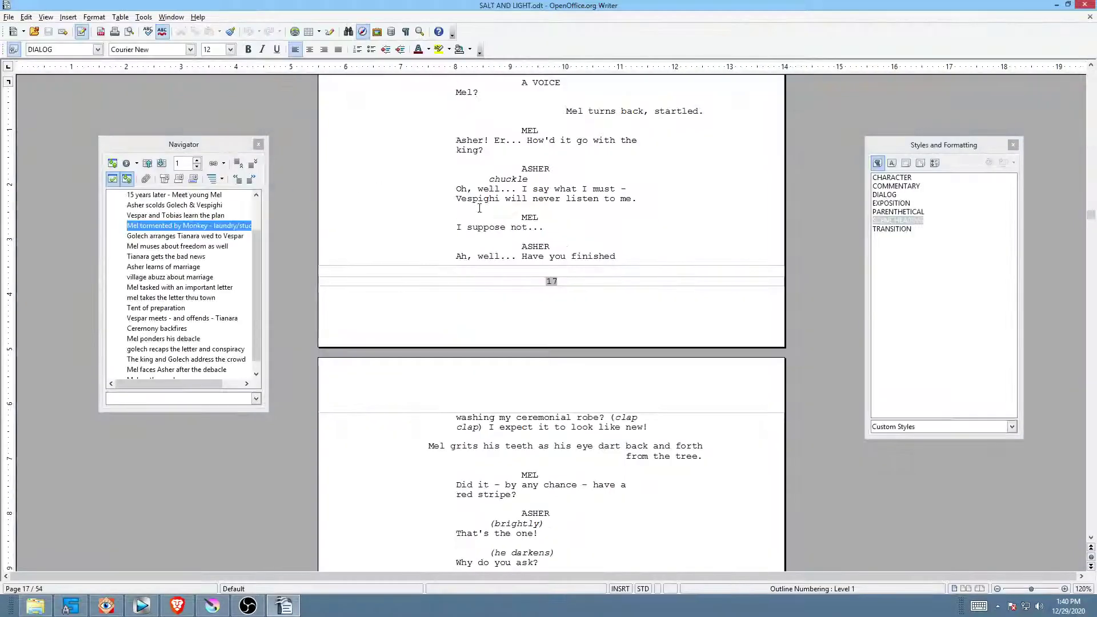
Read the script's scenes on pages 16 to 19, focusing on Mel's dialogue with Asher on page 17
scroll(710, 320, up, 15)
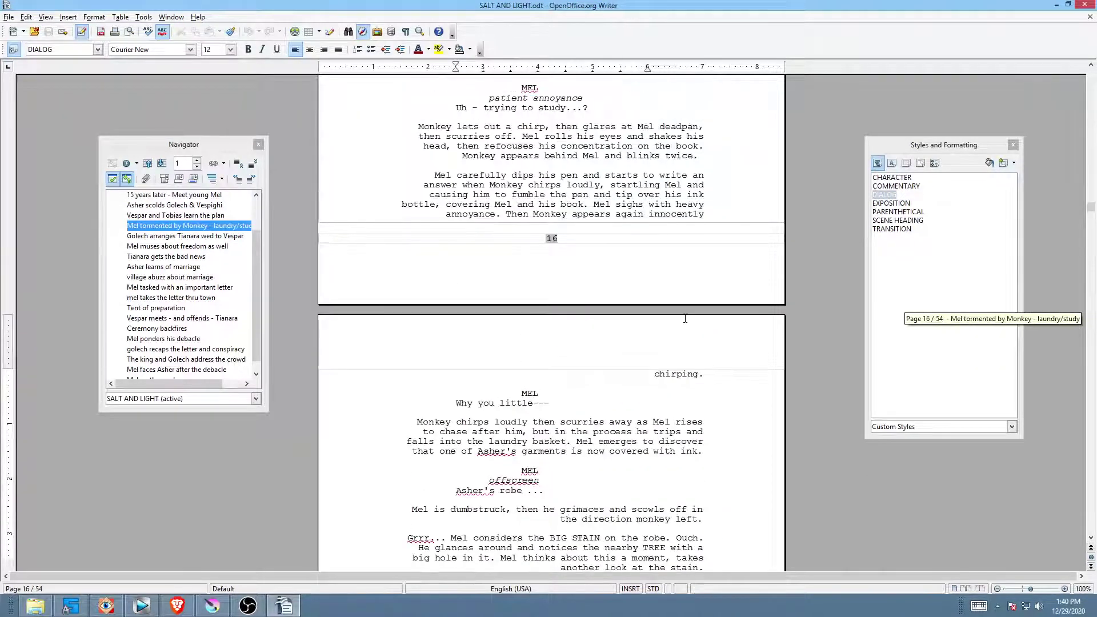
scroll(685, 318, down, 17)
scroll(677, 318, down, 15)
scroll(676, 323, down, 5)
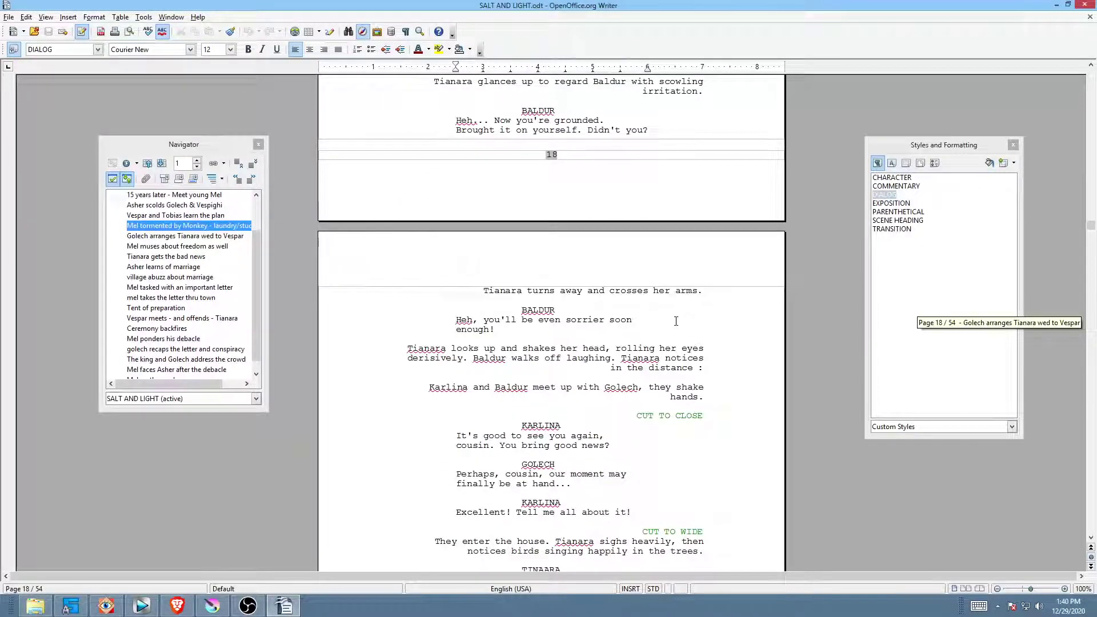
scroll(677, 320, up, 13)
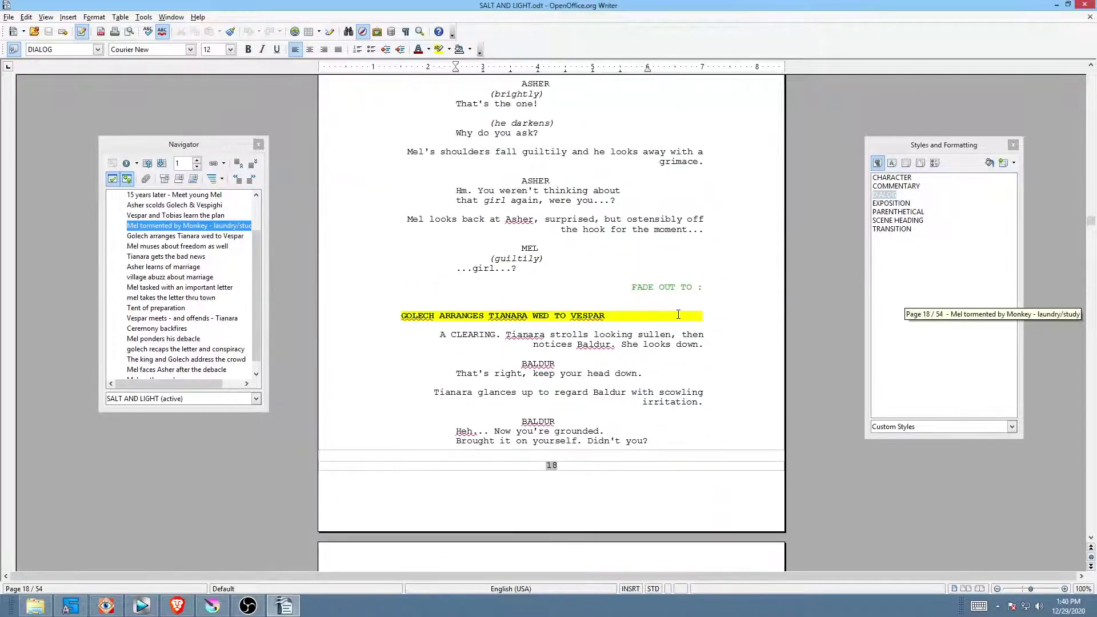
scroll(679, 315, up, 12)
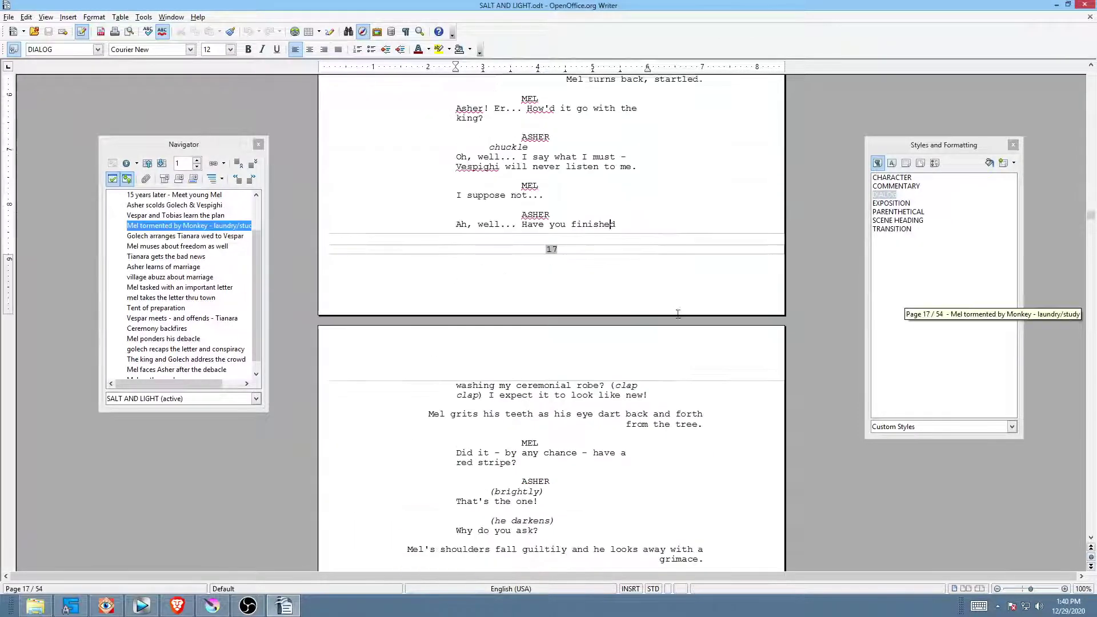
scroll(679, 314, up, 4)
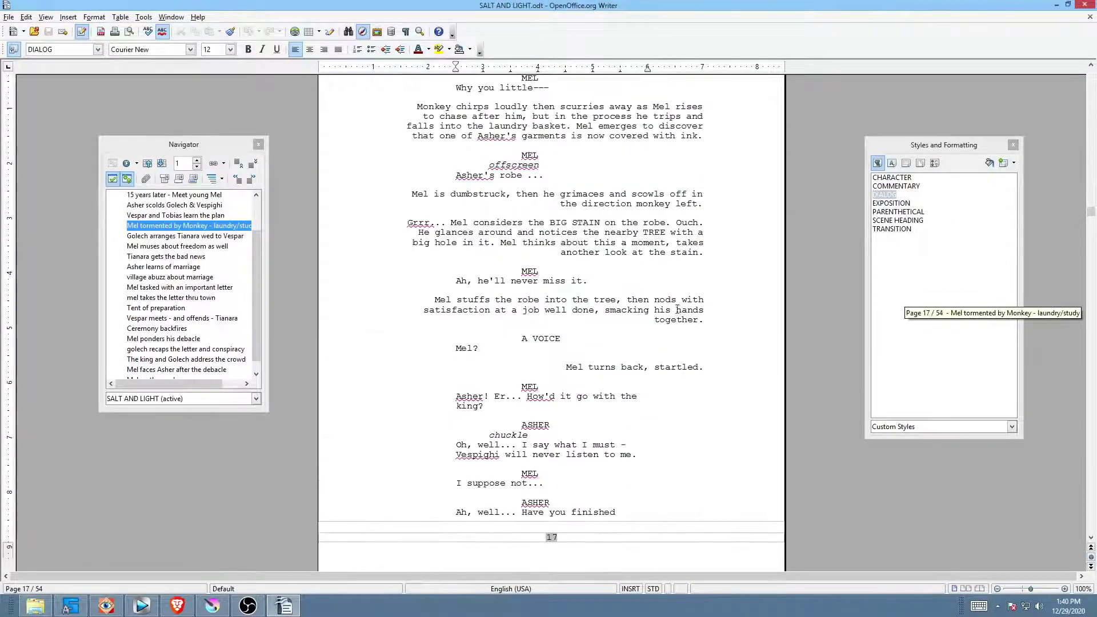
scroll(639, 306, down, 6)
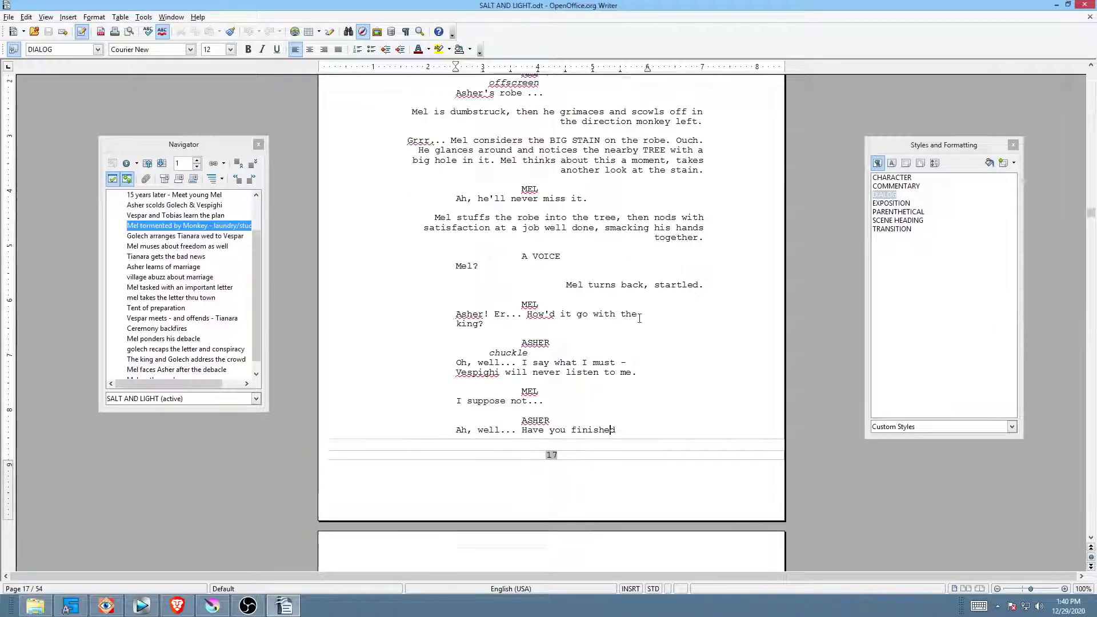
click(451, 248)
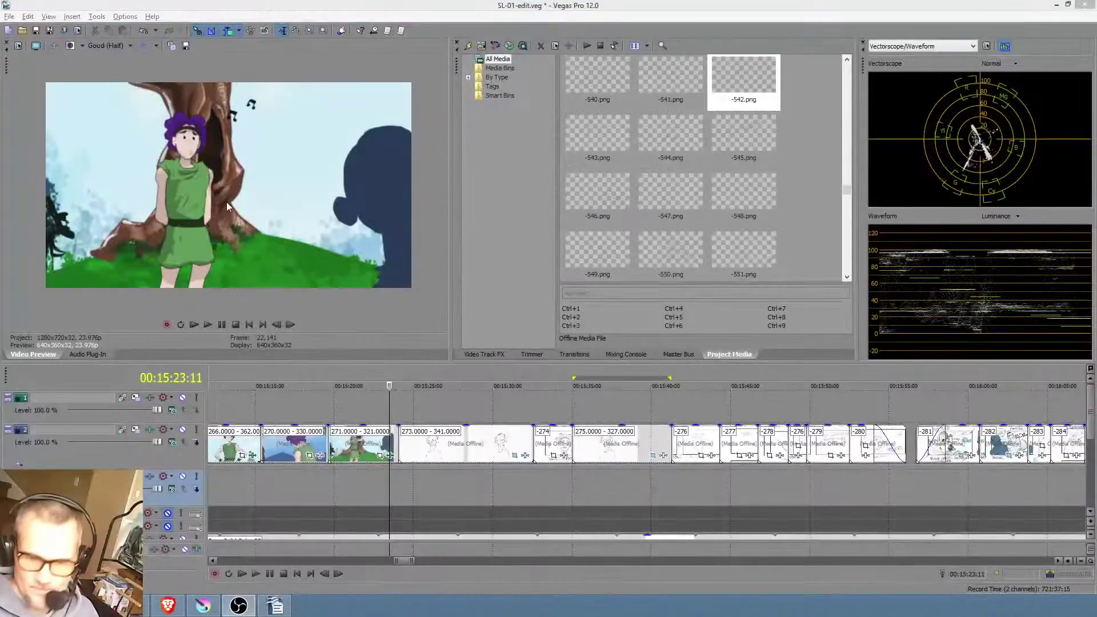
Switch to Vegas Pro, play the edit from shot 270.0000 - 330.0000 into shot 275.0000 - 327.0000, and stop at 00:15:40:23
click(380, 469)
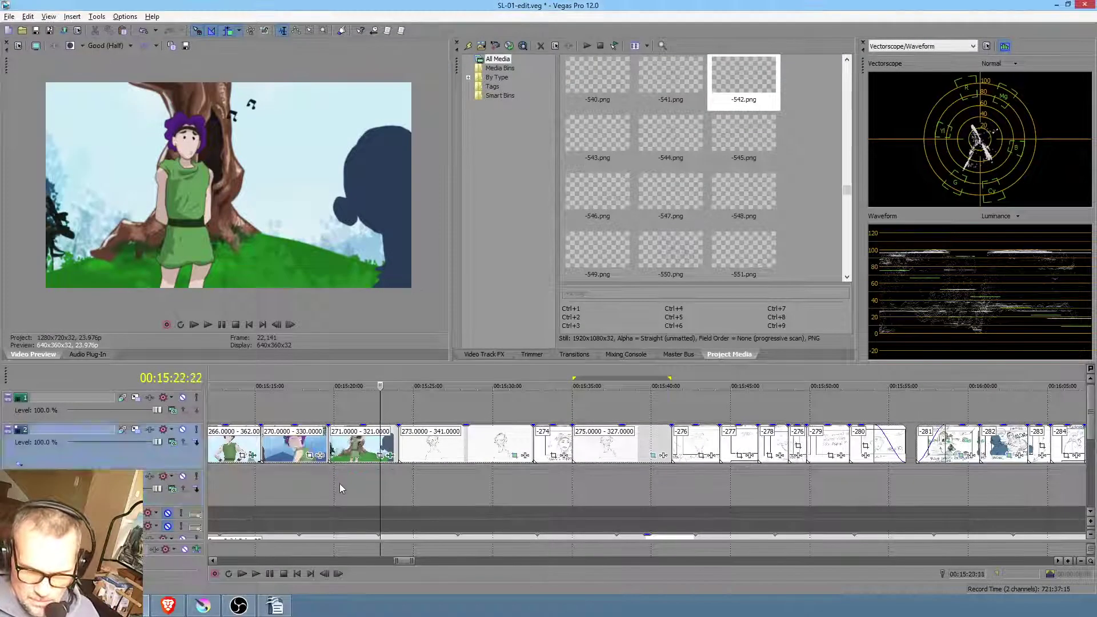
click(339, 483)
click(312, 483)
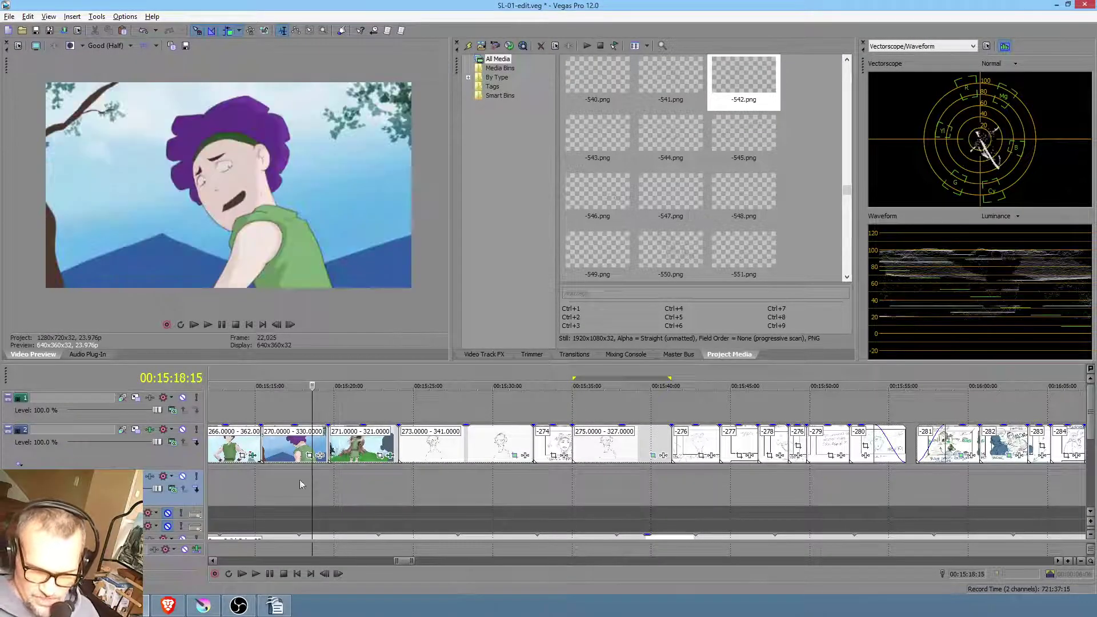
click(308, 476)
key(space)
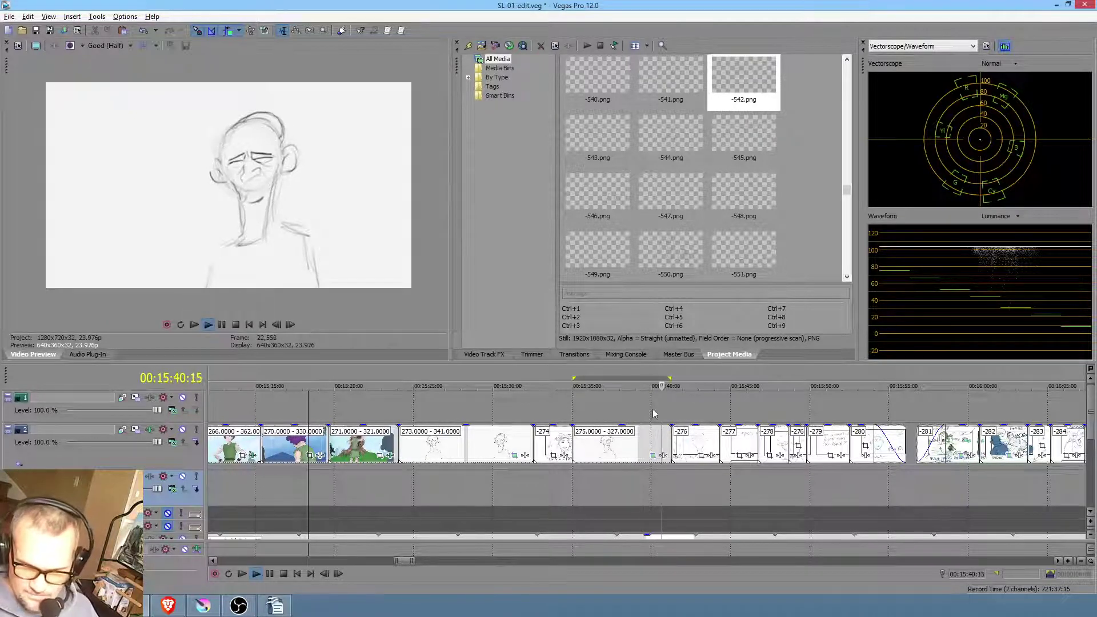
click(666, 473)
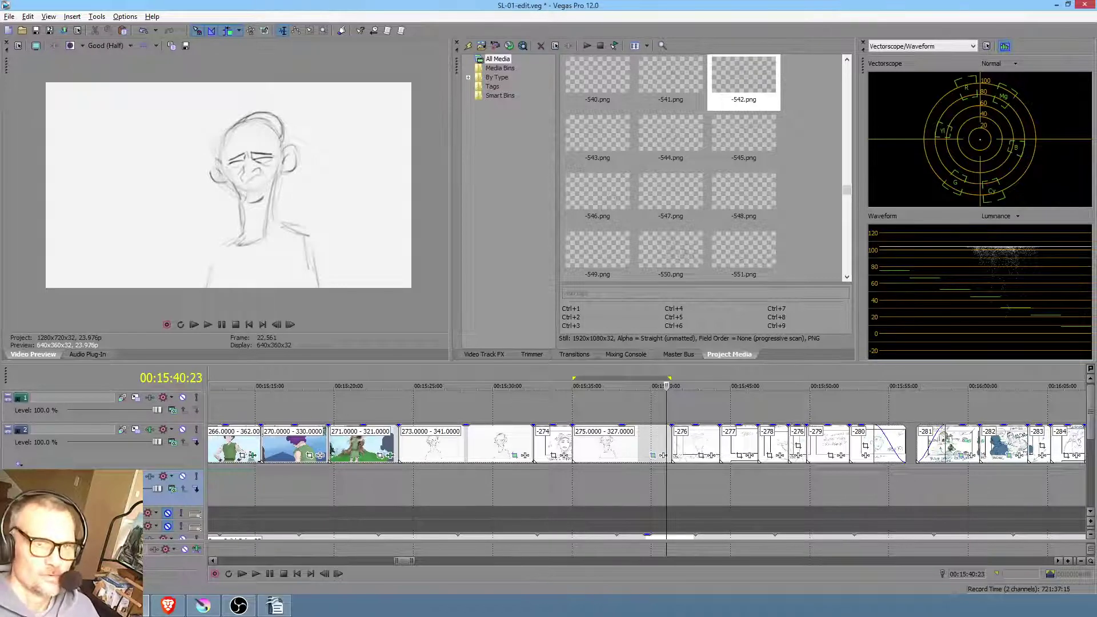
Mark a time range in shot 273.0000 - 341.0000, then one from 00:15:35:00 to 00:15:38:14 in shot 275.0000 - 327.0000
click(598, 477)
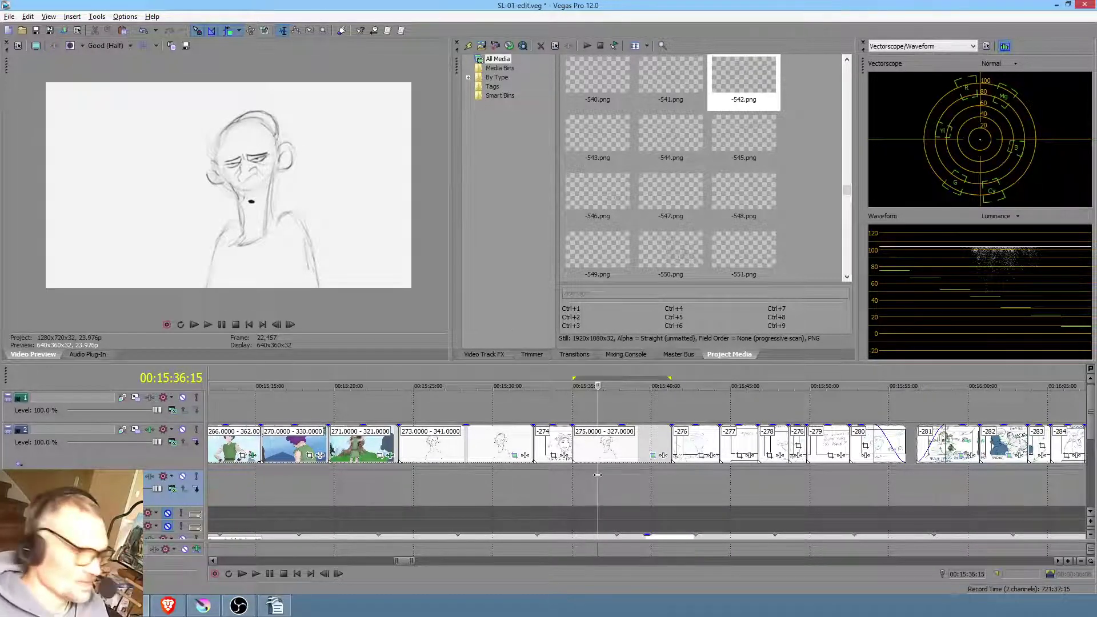
drag(416, 481, 475, 479)
drag(572, 475, 629, 475)
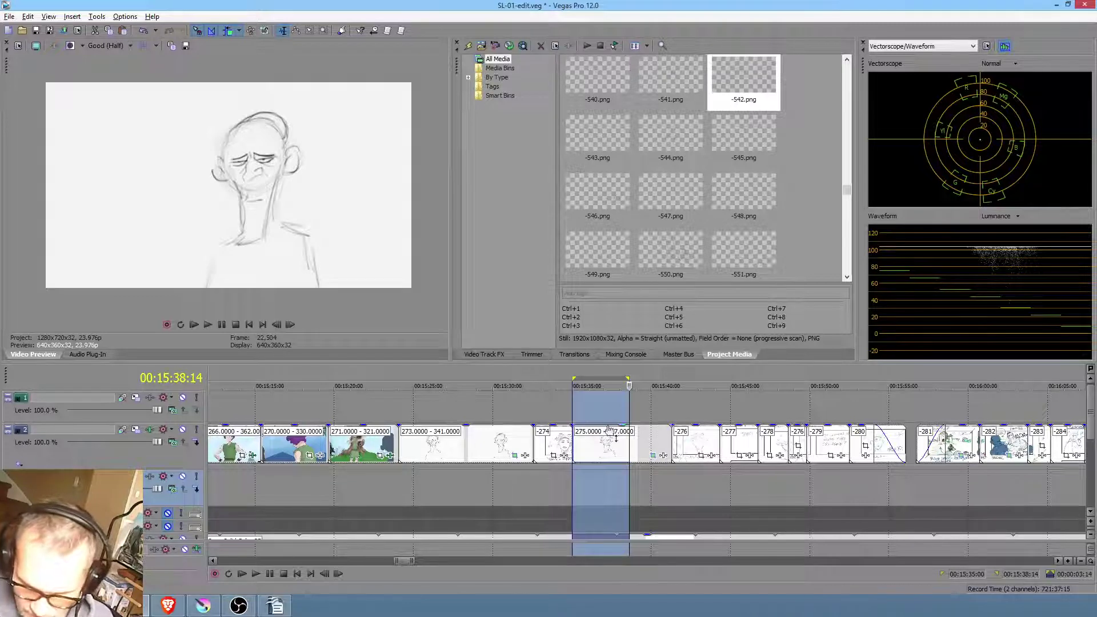
Switch to Krita, check the opening frames of the -275.png animation, and return to Vegas Pro
click(214, 599)
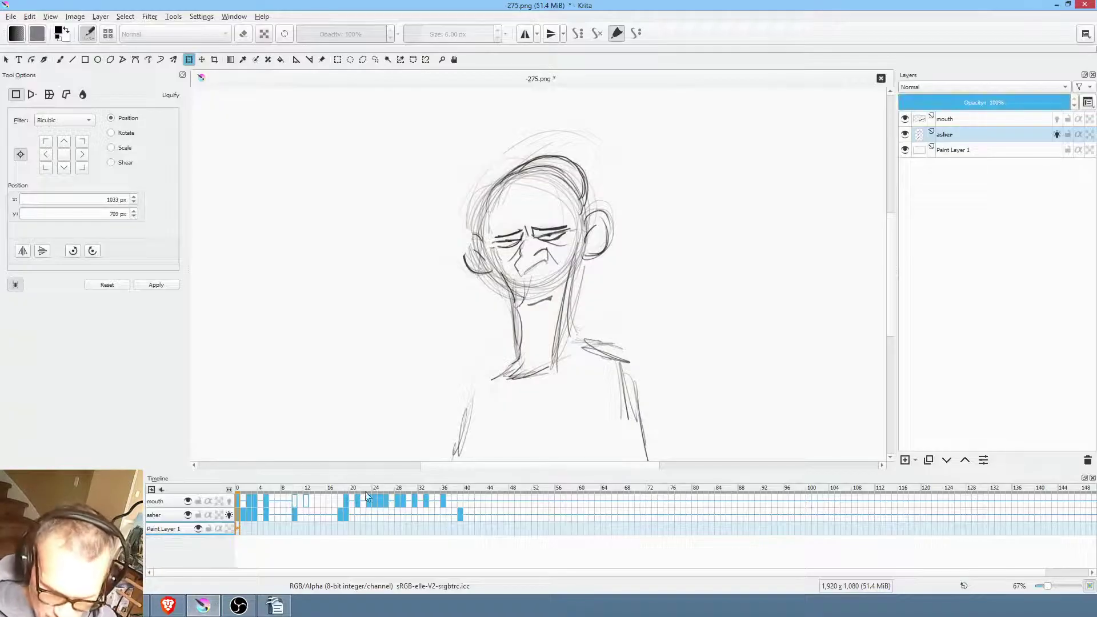
mouse_move(242, 489)
mouse_down()
mouse_move(462, 502)
mouse_move(227, 511)
mouse_up()
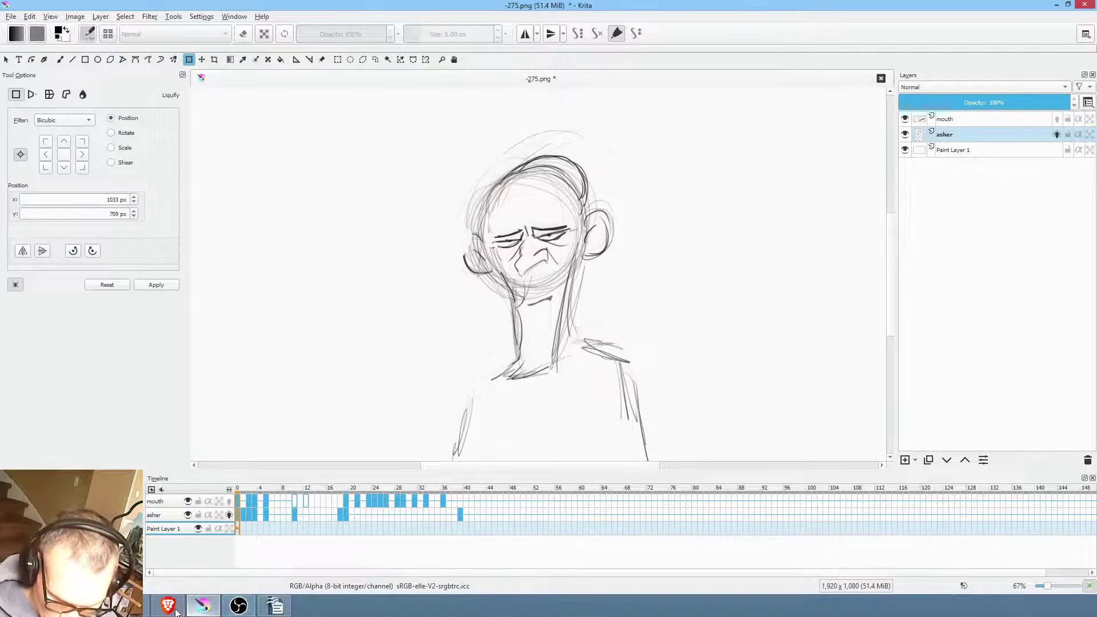
click(203, 605)
Compare shot 275.0000 - 327.0000 with storyboard shots -276 and -277, and place the playhead at 00:15:46:00
drag(638, 482, 739, 478)
click(742, 479)
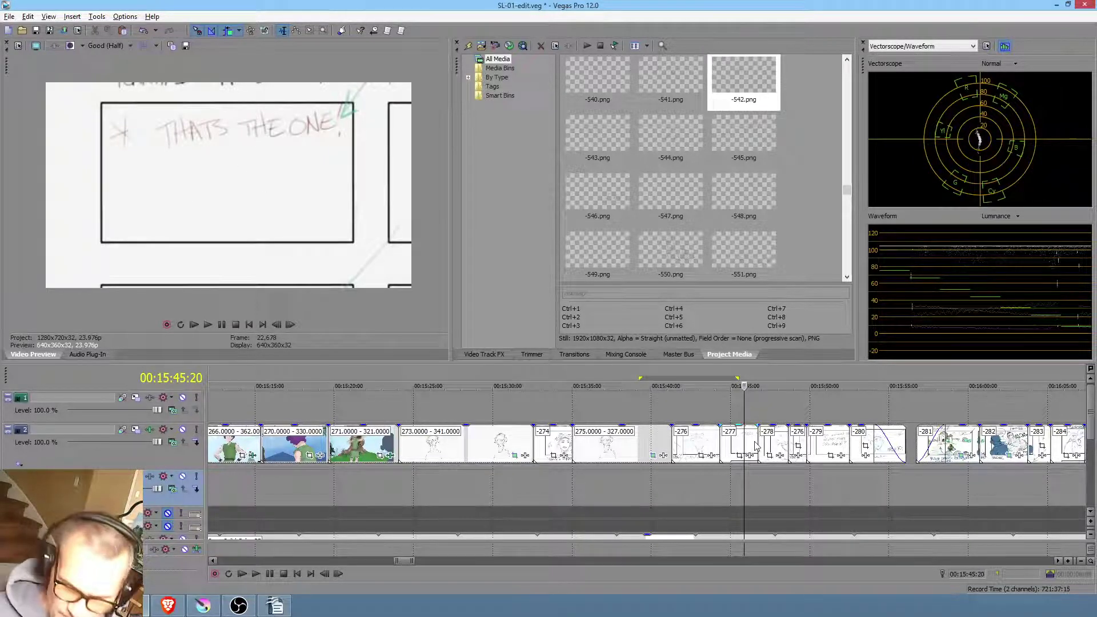
click(629, 485)
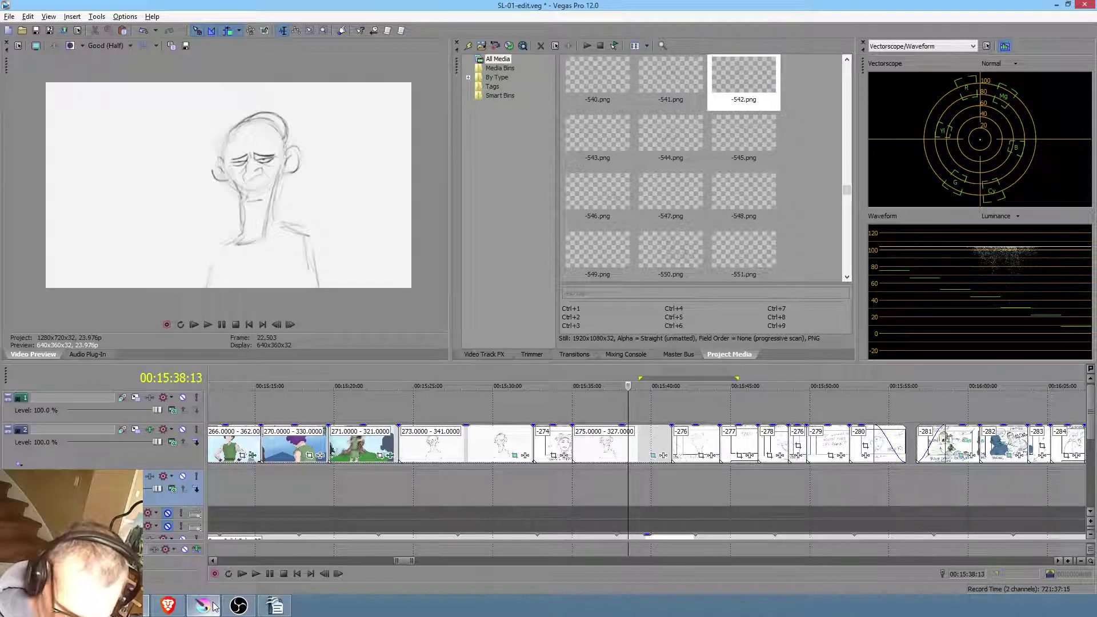
click(678, 483)
drag(694, 485, 739, 481)
click(736, 481)
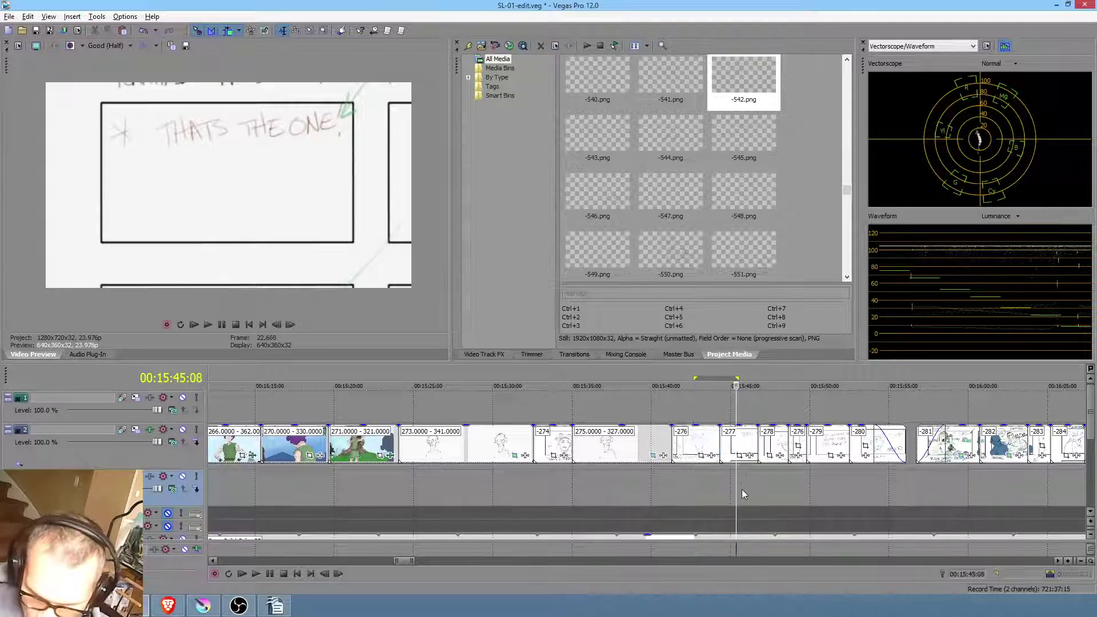
click(747, 474)
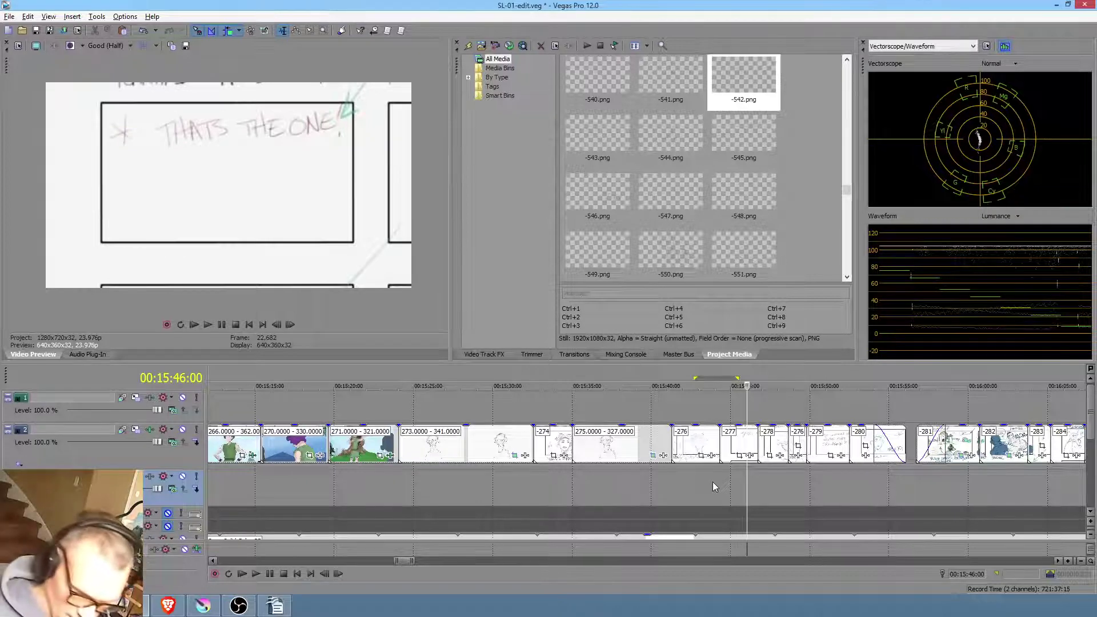
Mark the time range from 00:15:12:01 to 00:15:43:21, and return the playhead to shot -277 at 00:15:45:02
drag(712, 482, 212, 486)
mouse_move(212, 603)
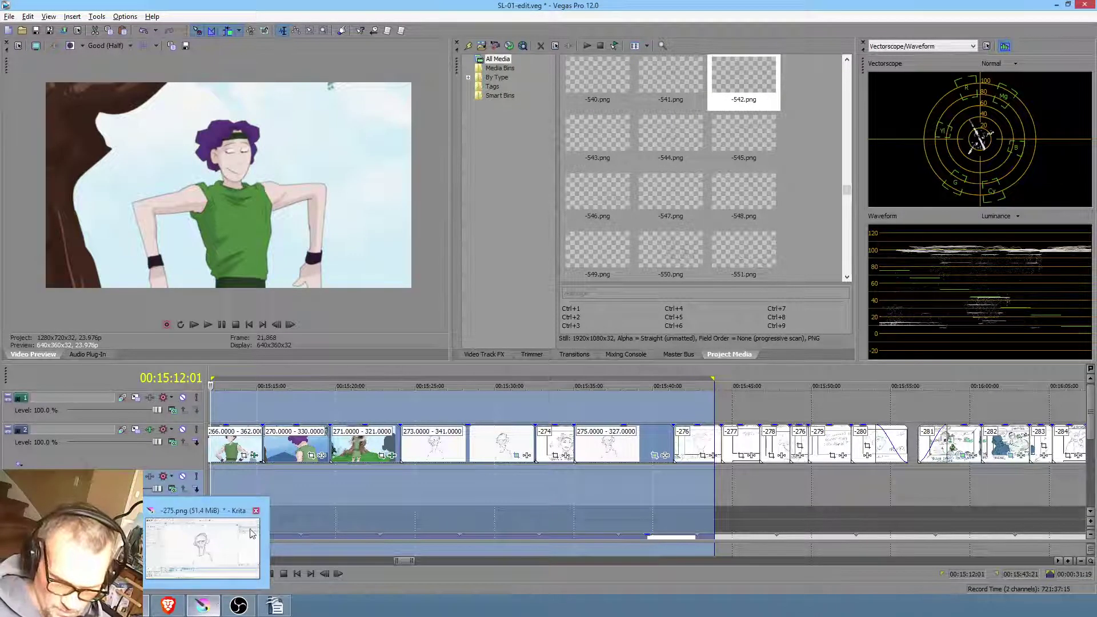
click(737, 476)
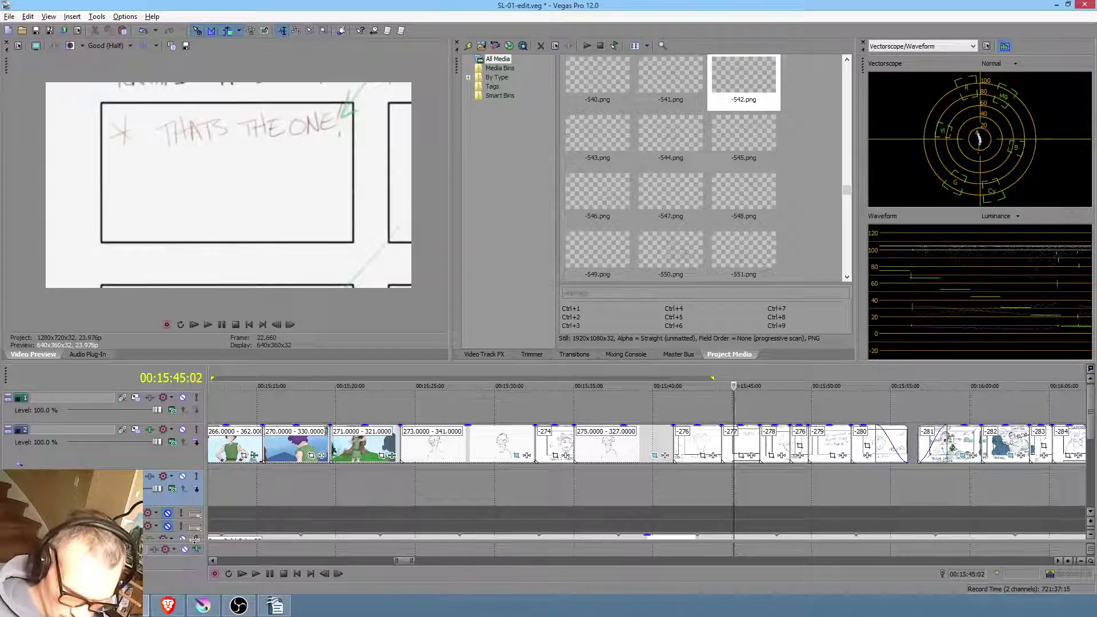
Switch to Krita and save the -275.png animation as -277.png in the scenes folder, replacing the existing file and also saving a Krita file
click(208, 609)
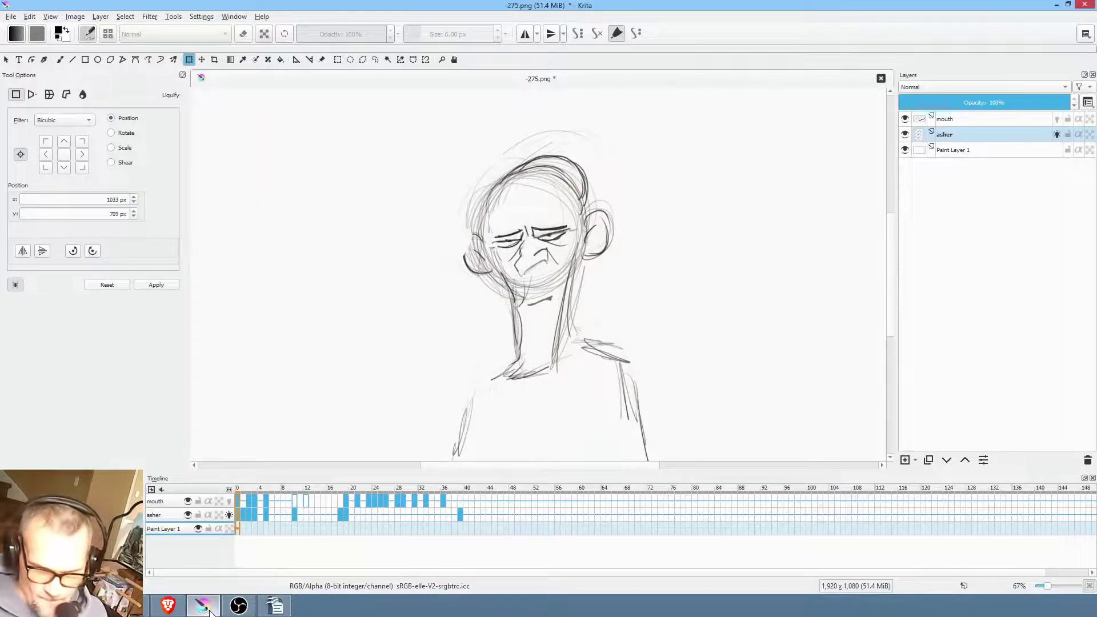
click(11, 16)
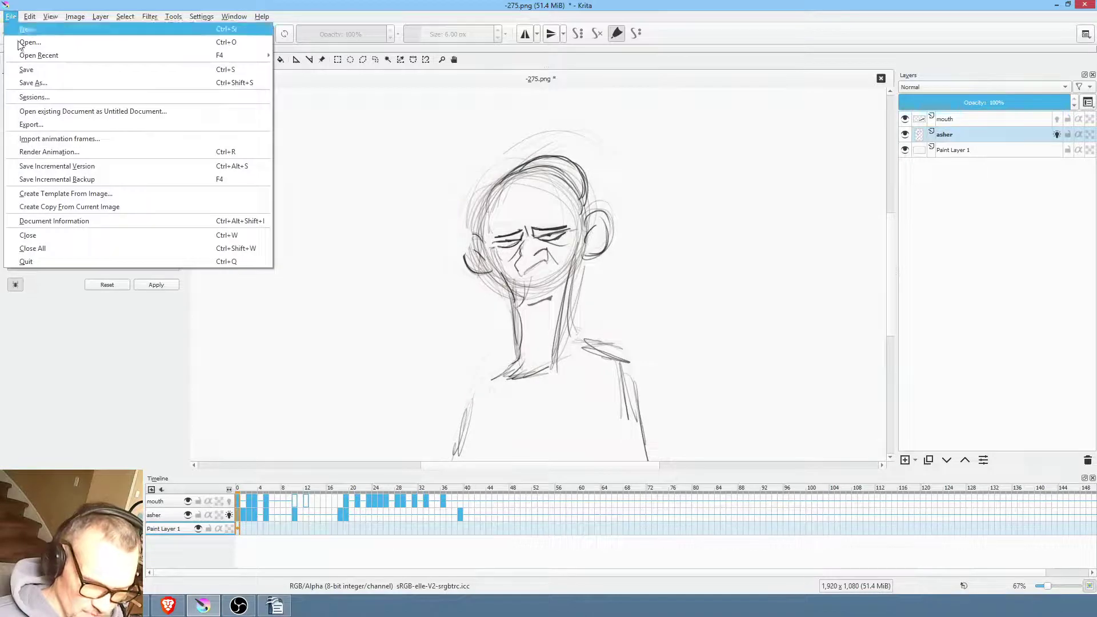
click(30, 82)
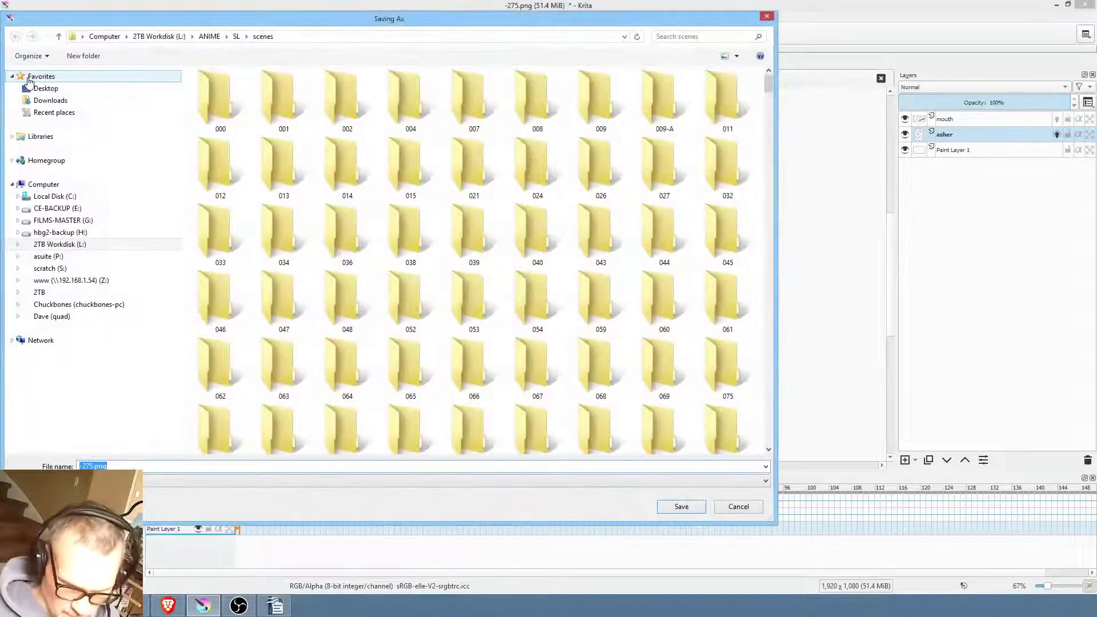
text(-)
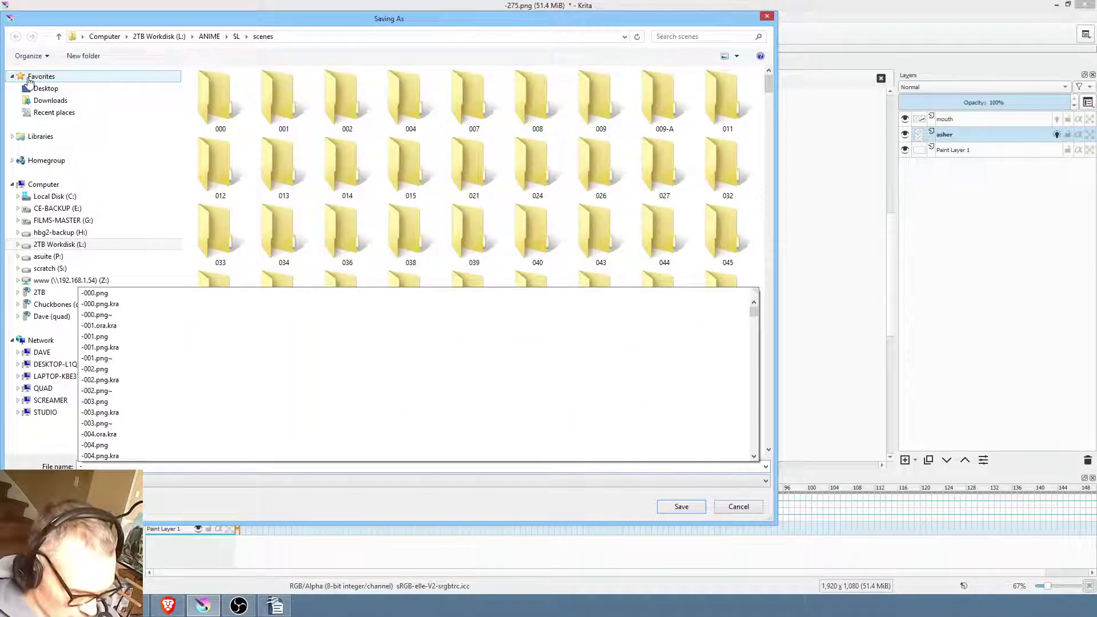
text(277)
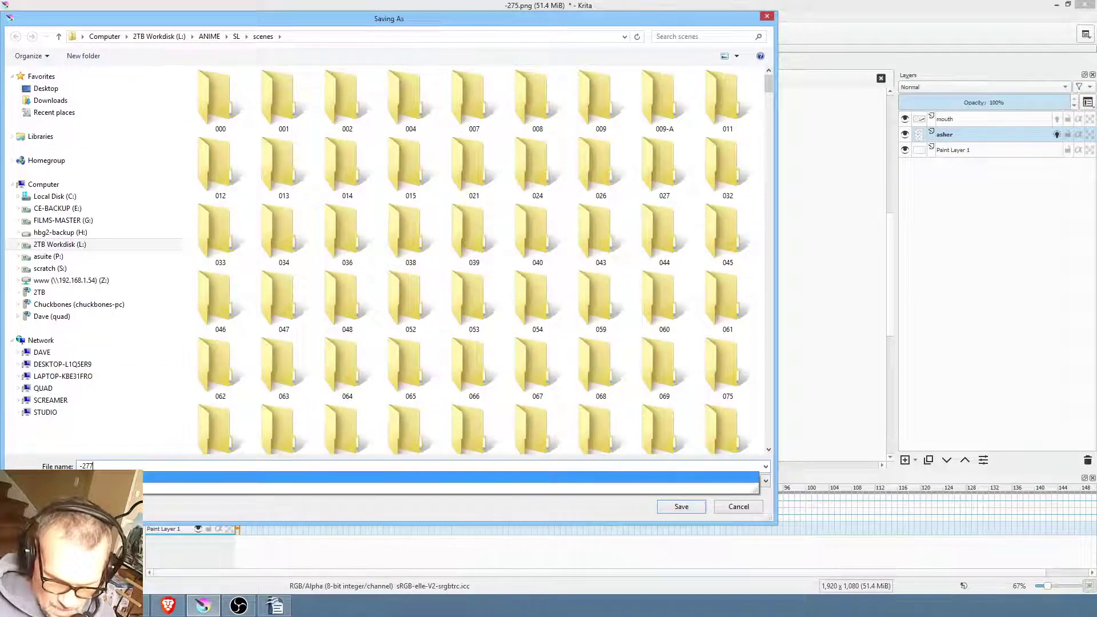
click(144, 480)
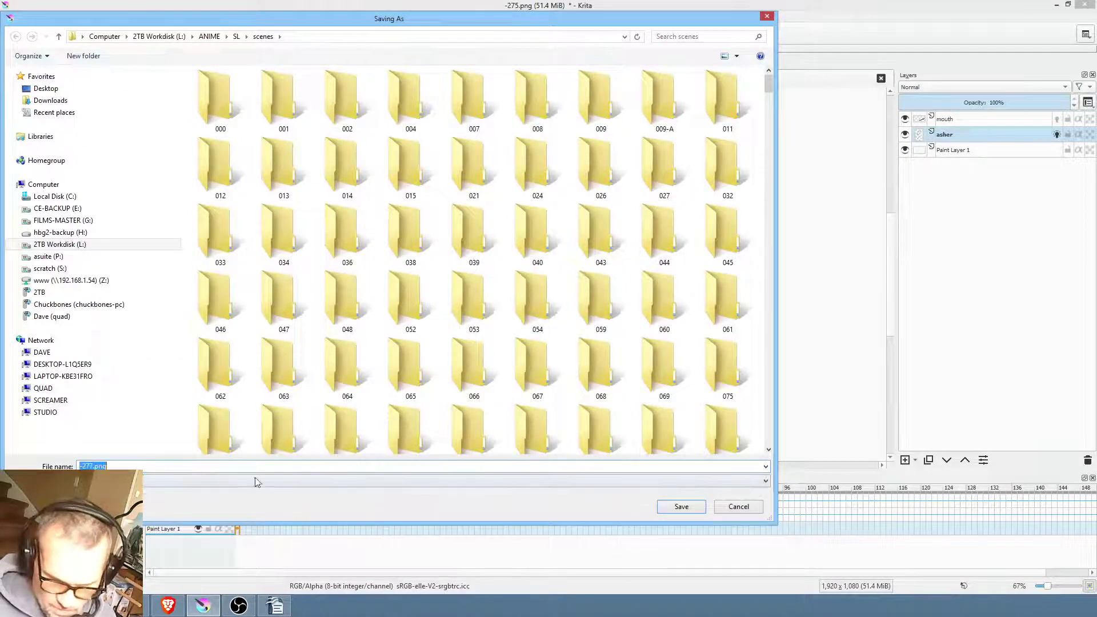
click(683, 509)
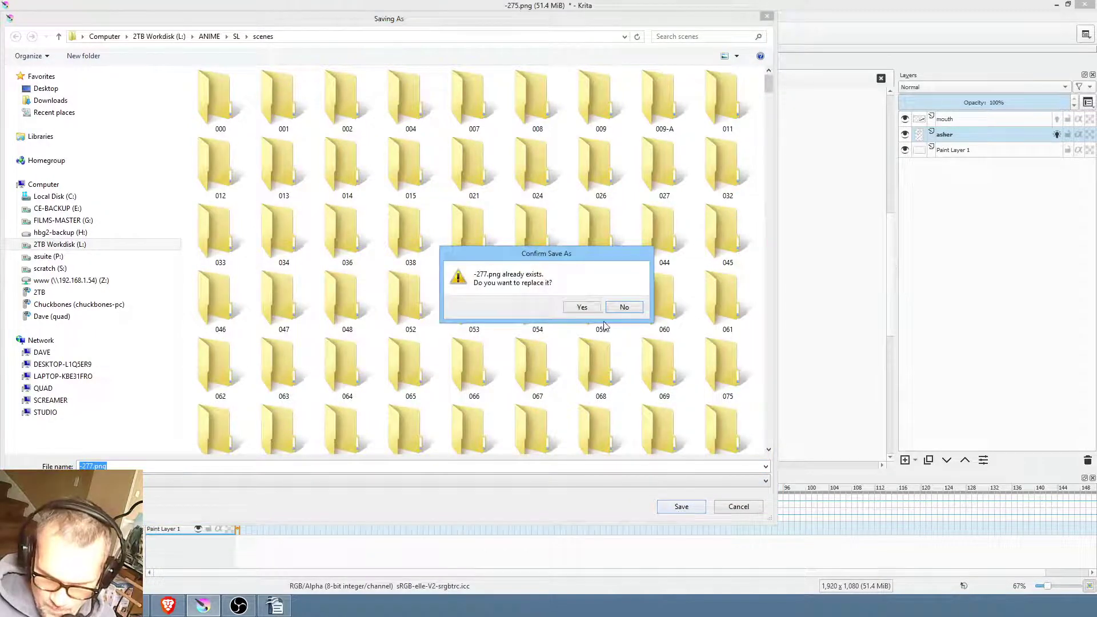
click(583, 307)
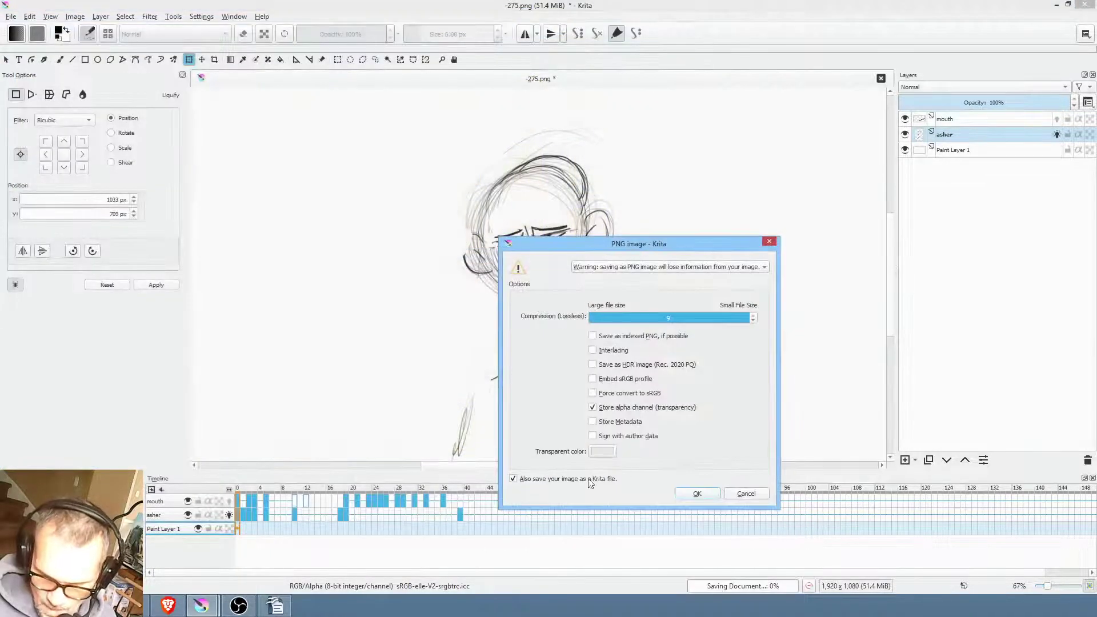
click(699, 494)
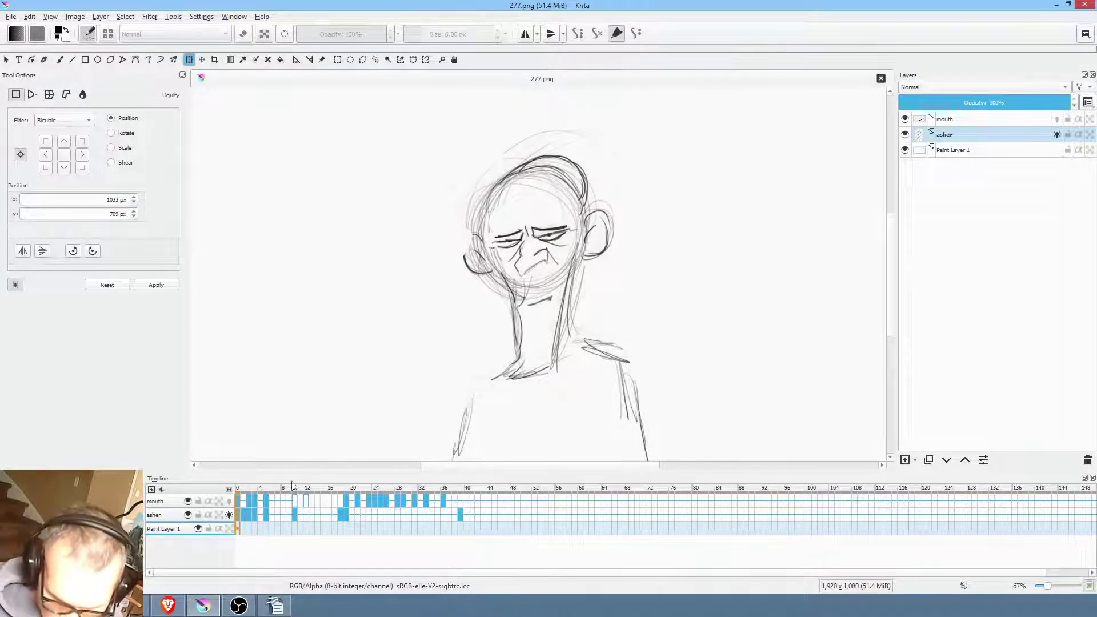
Compare the asher layer's pose at frame 39 with its poses at frames 1, 12 and 36
click(242, 487)
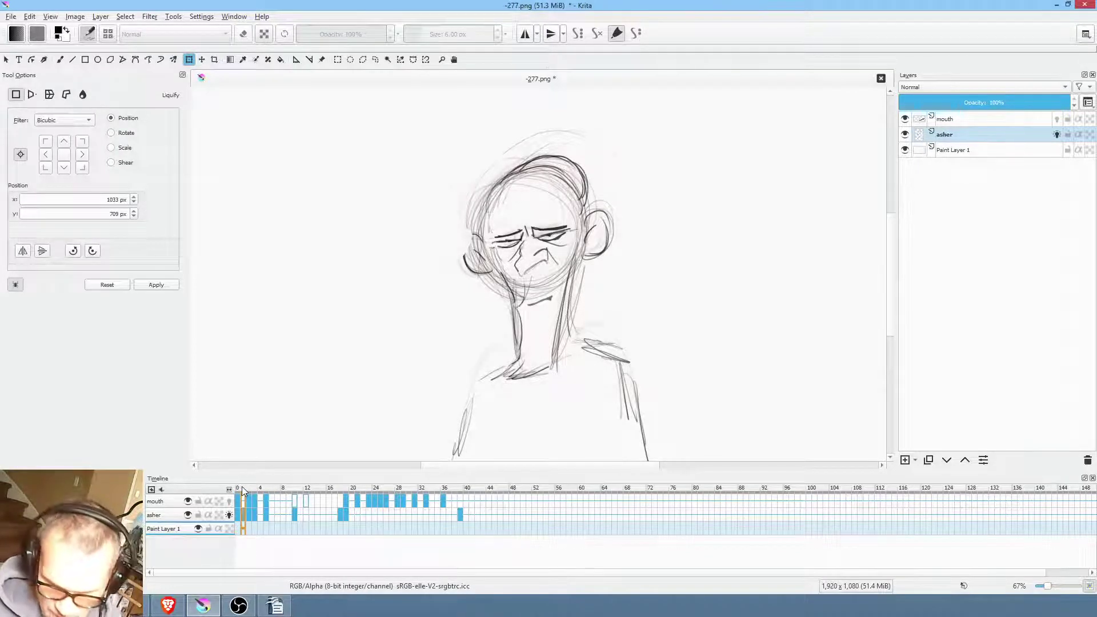
scroll(632, 296, up, 1)
scroll(638, 298, down, 1)
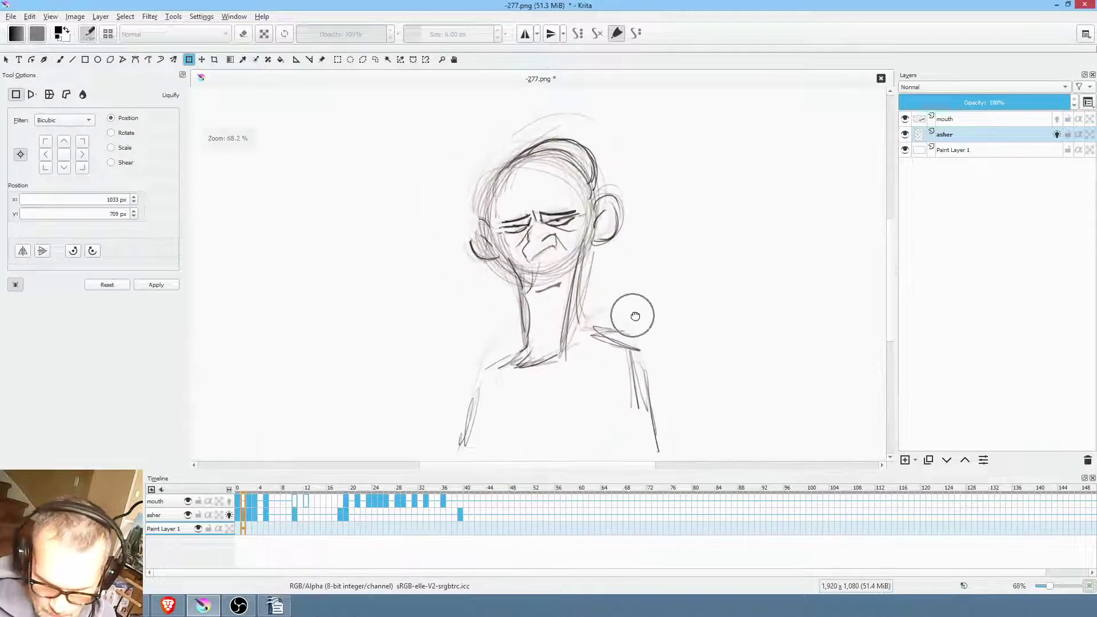
click(460, 513)
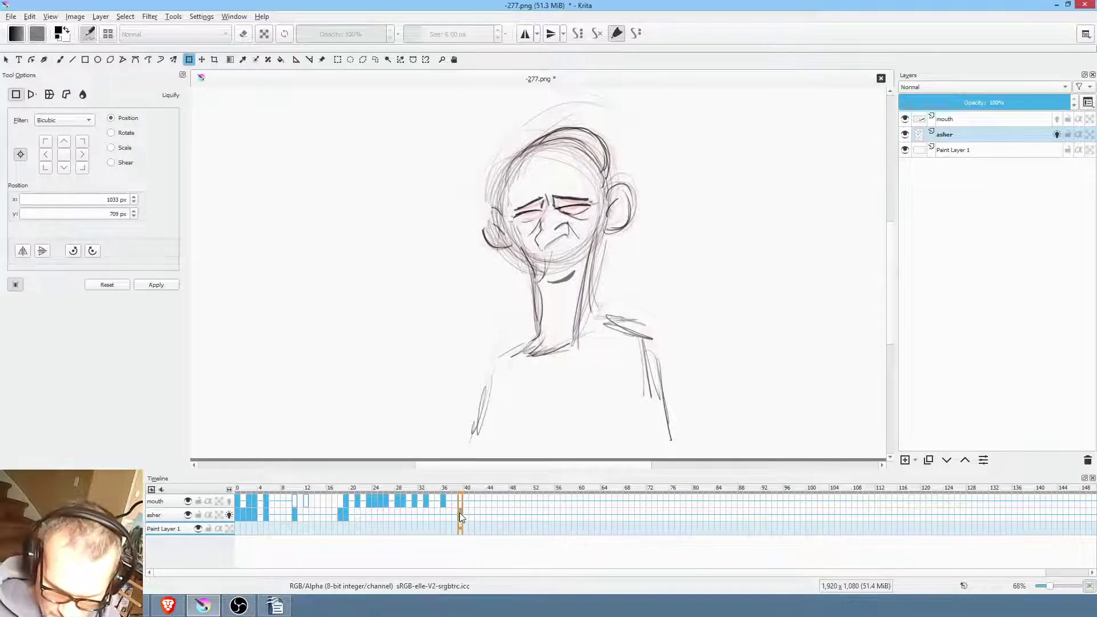
key(space)
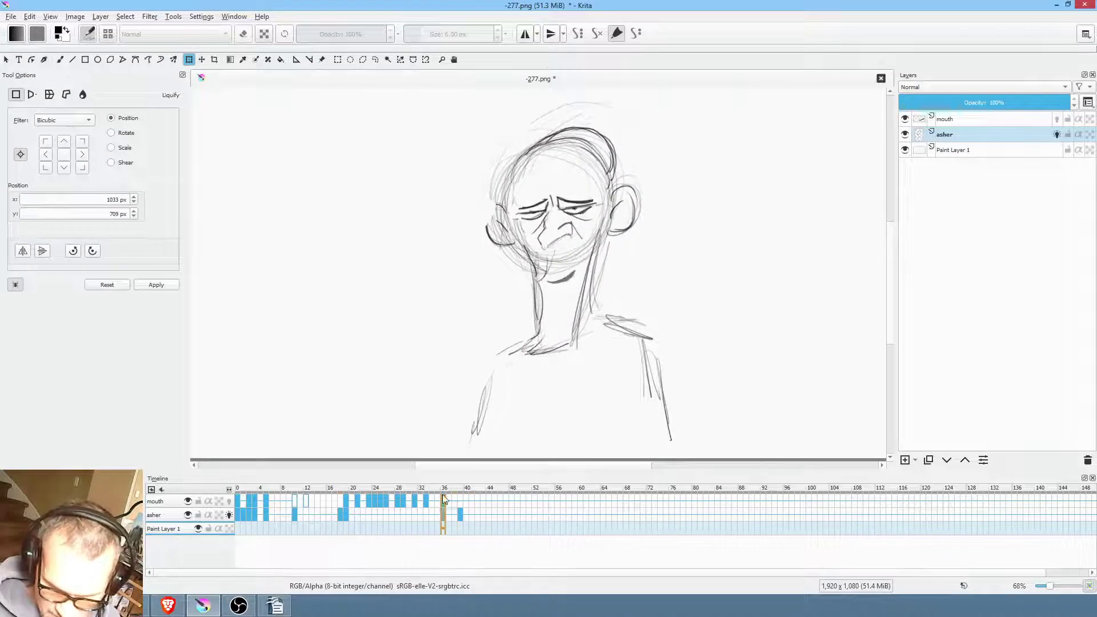
click(460, 518)
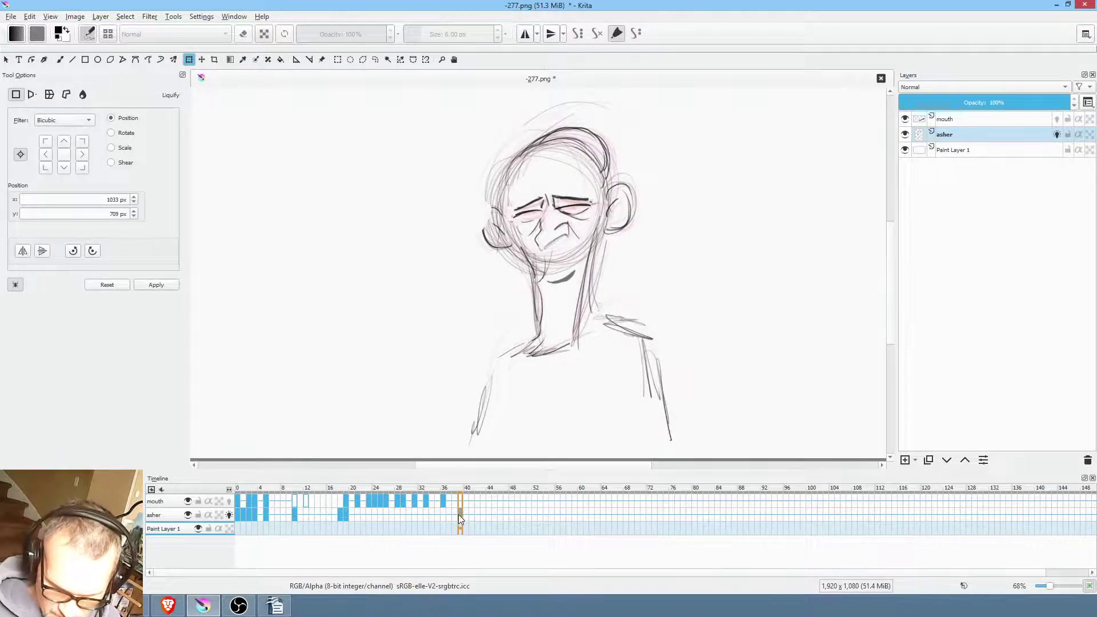
mouse_move(243, 485)
mouse_down()
mouse_move(382, 492)
mouse_move(309, 505)
mouse_up()
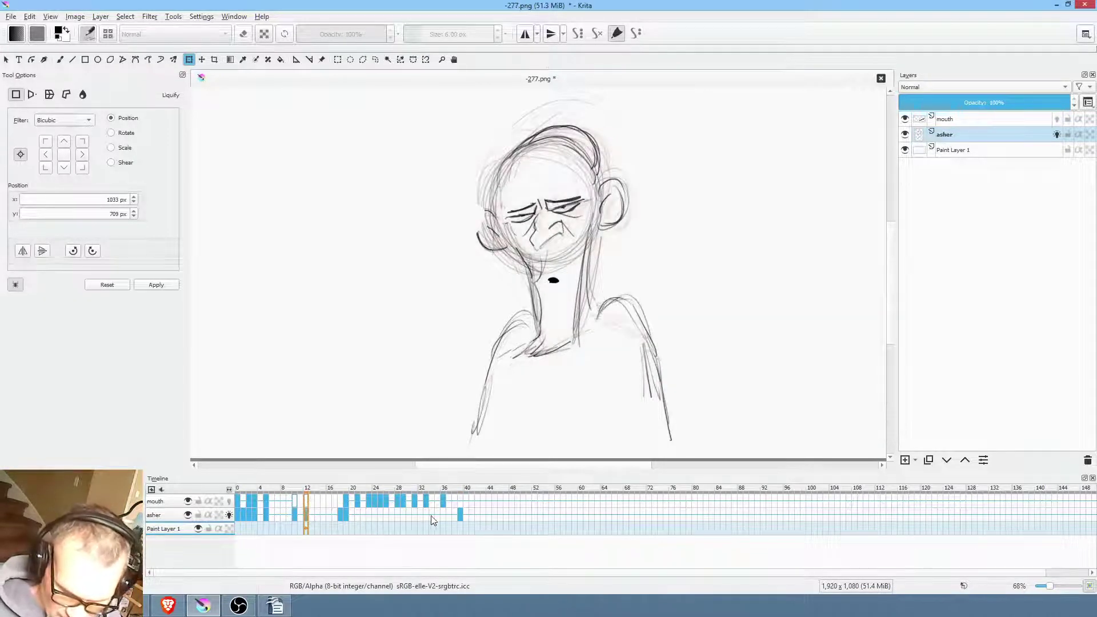
Delete the asher keyframes from frame 0 to 34, and move the frame 39 keyframe to frame 0
drag(436, 515, 230, 519)
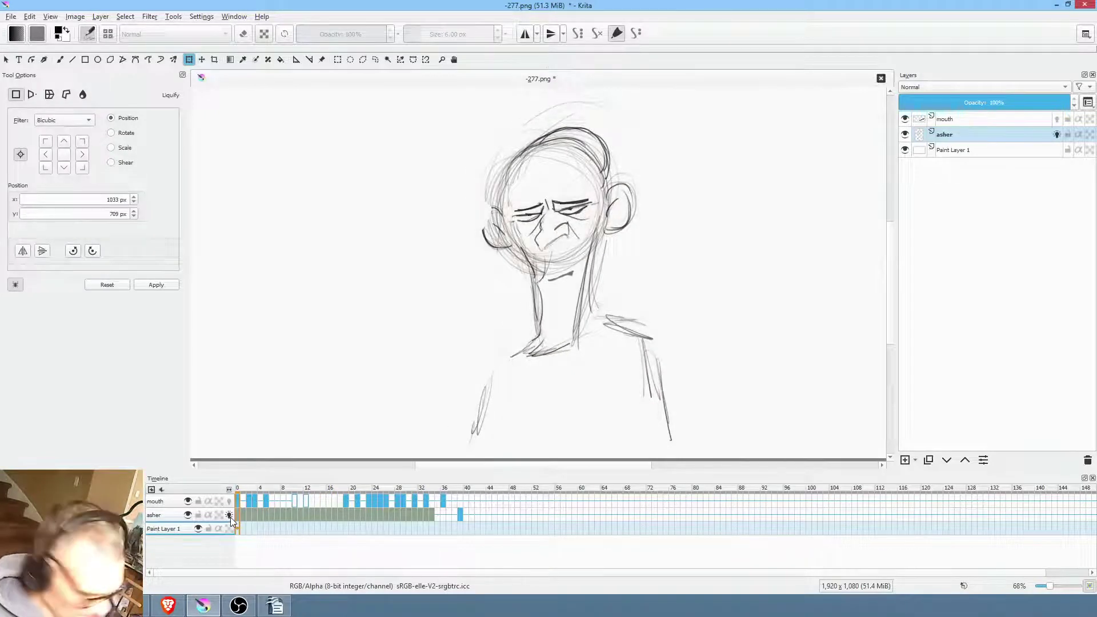
key(Delete)
mouse_move(462, 516)
mouse_down()
mouse_move(409, 534)
mouse_move(250, 532)
mouse_move(238, 510)
mouse_up()
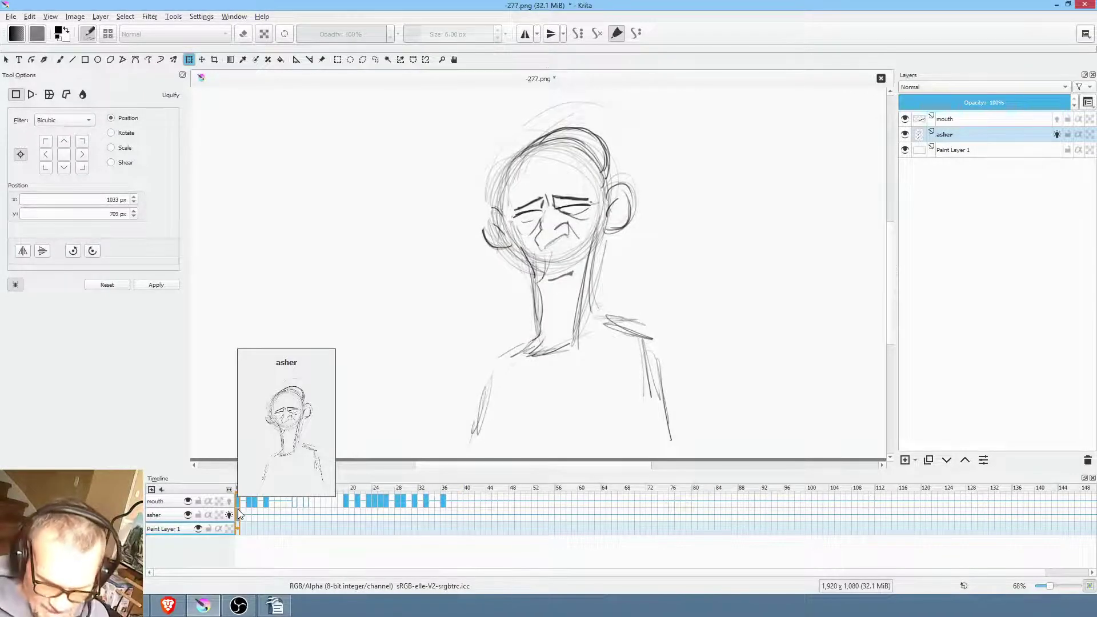
Delete all mouth keyframes from frame 2 onward, leaving only the one at frame 0, and return the playhead to frame 0
drag(467, 501, 247, 504)
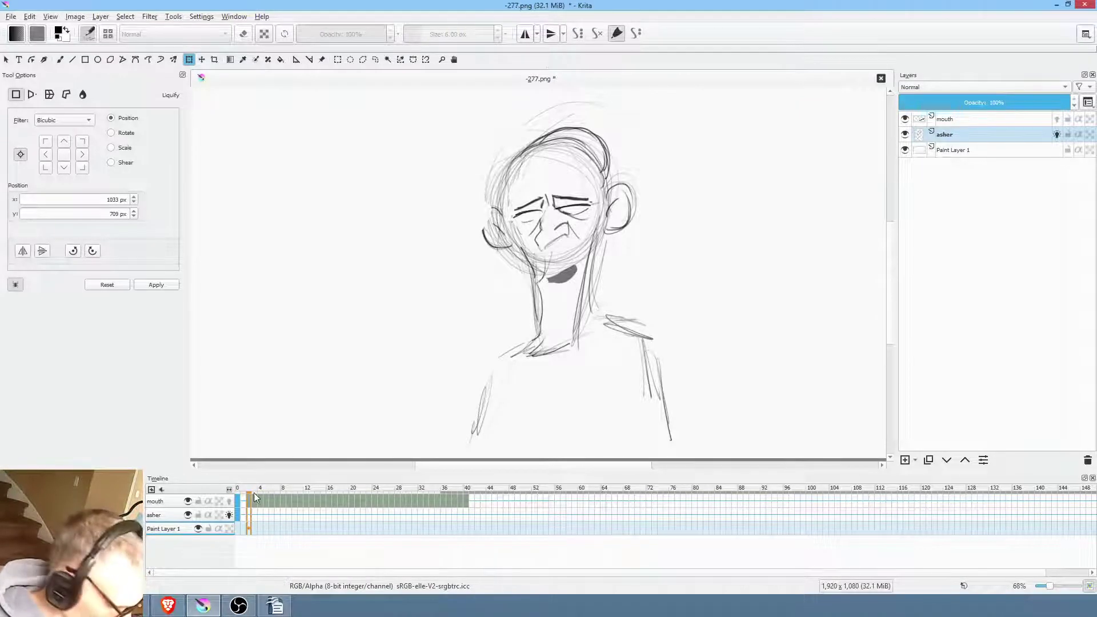
click(254, 492)
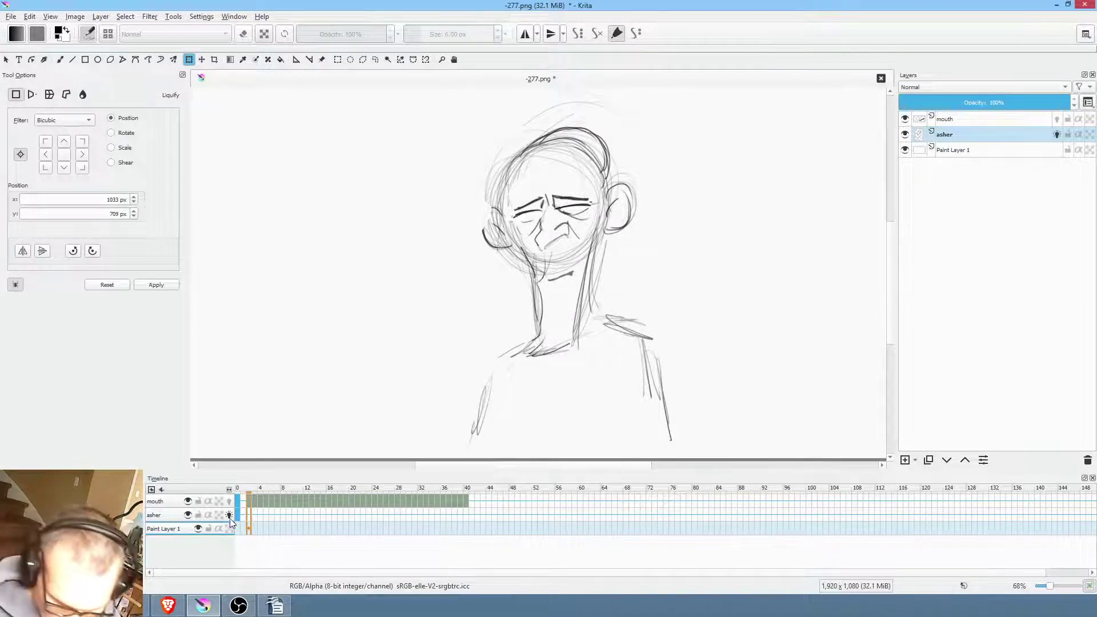
click(238, 516)
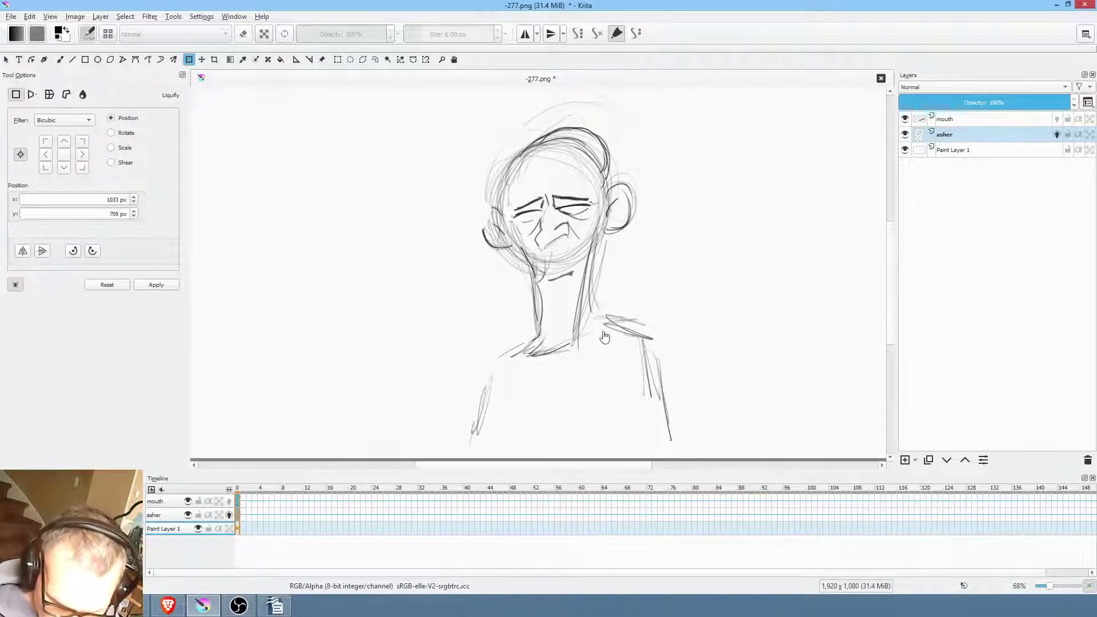
Add a paint layer named arm directly above asher, and give it a blank keyframe at frame 0
scroll(625, 238, up, 5)
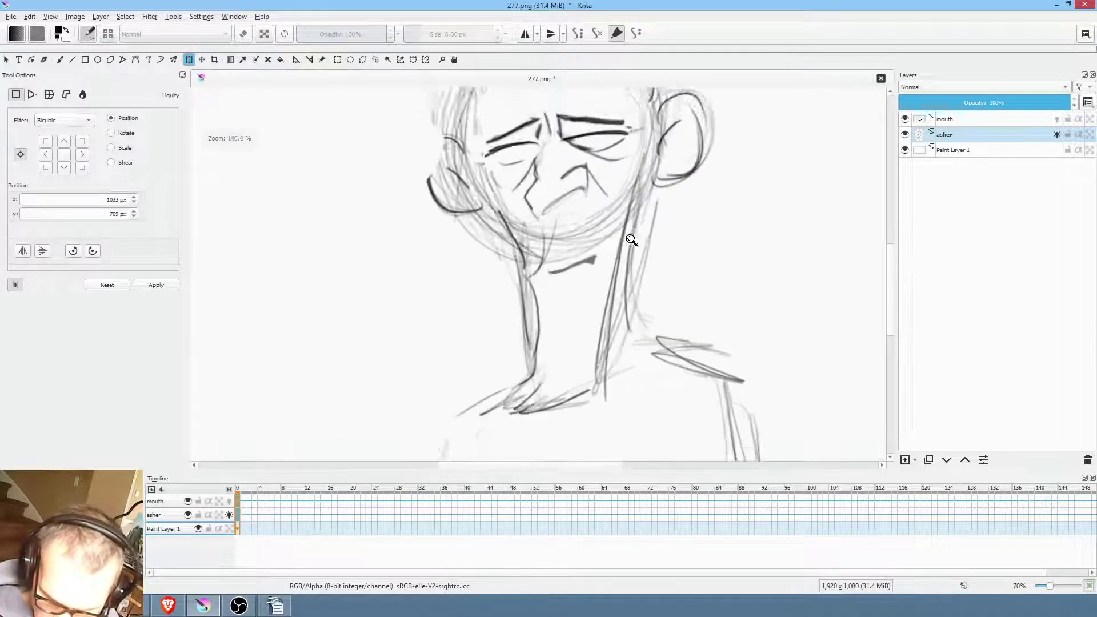
scroll(587, 304, down, 4)
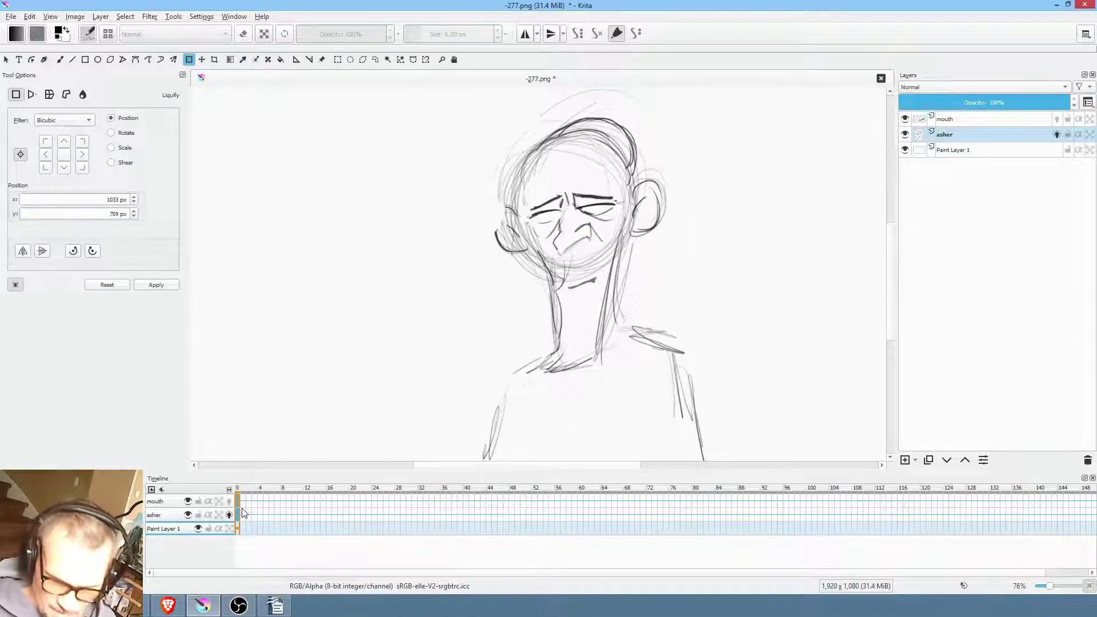
mouse_move(243, 513)
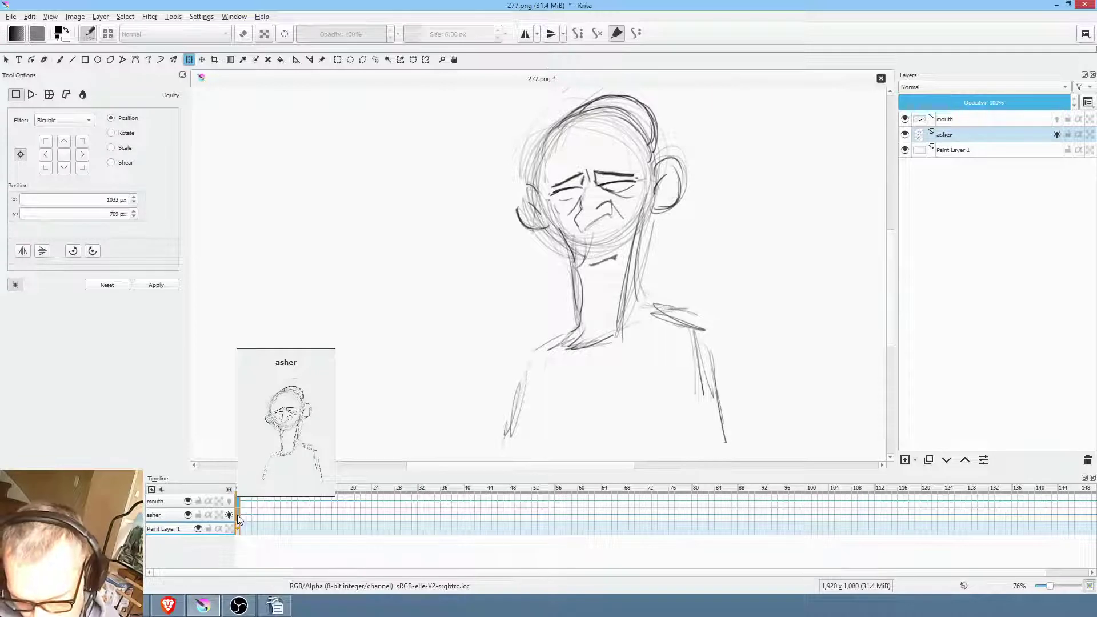
click(905, 460)
double_click(981, 135)
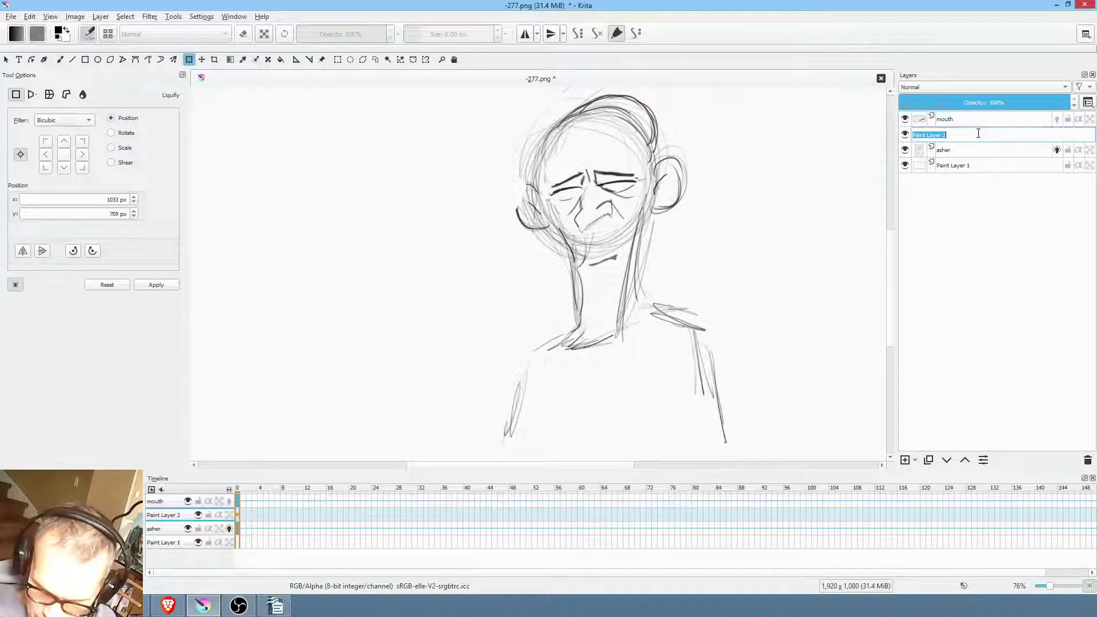
text(arm)
key(Return)
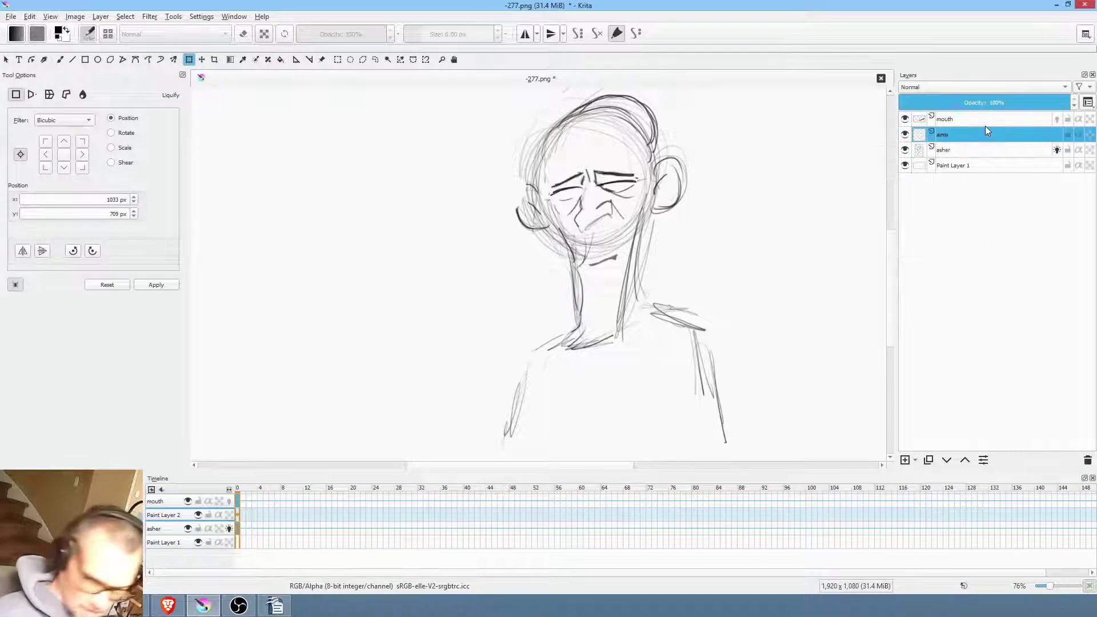
click(229, 515)
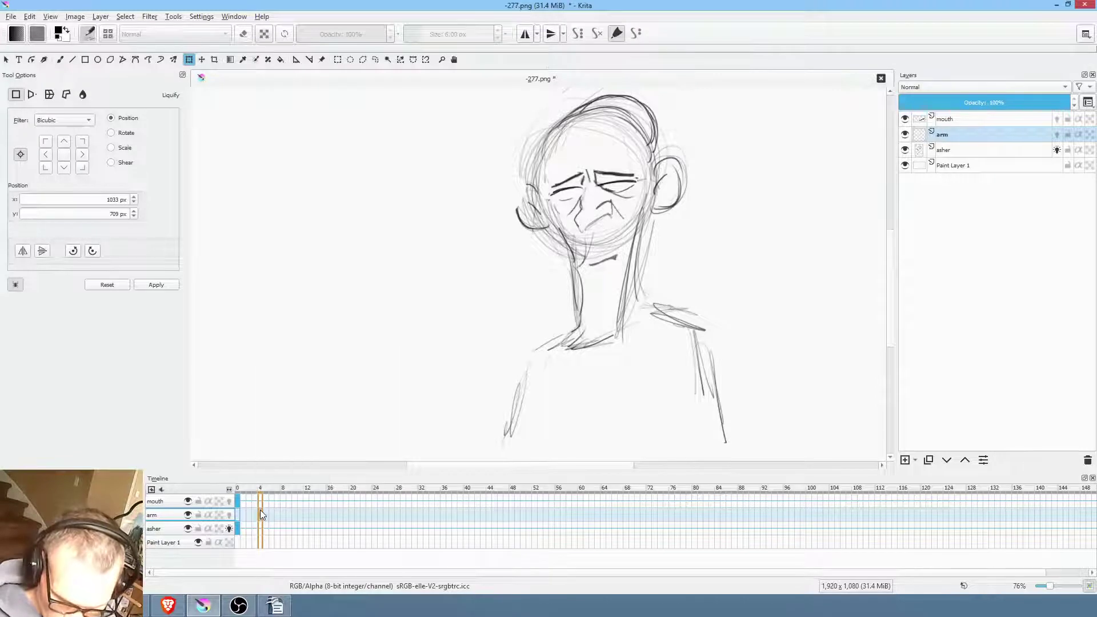
Rough in a hand with one raised finger beside the character on the arm layer at frame 4, using a 6 px brush
key(space)
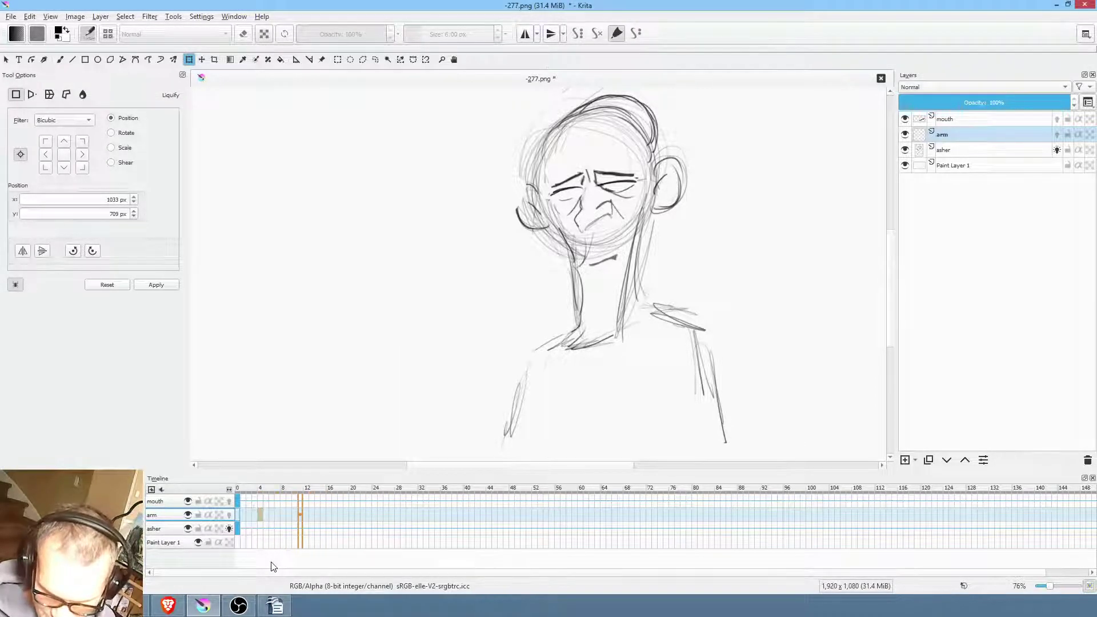
key(space)
key(space)
key(space)
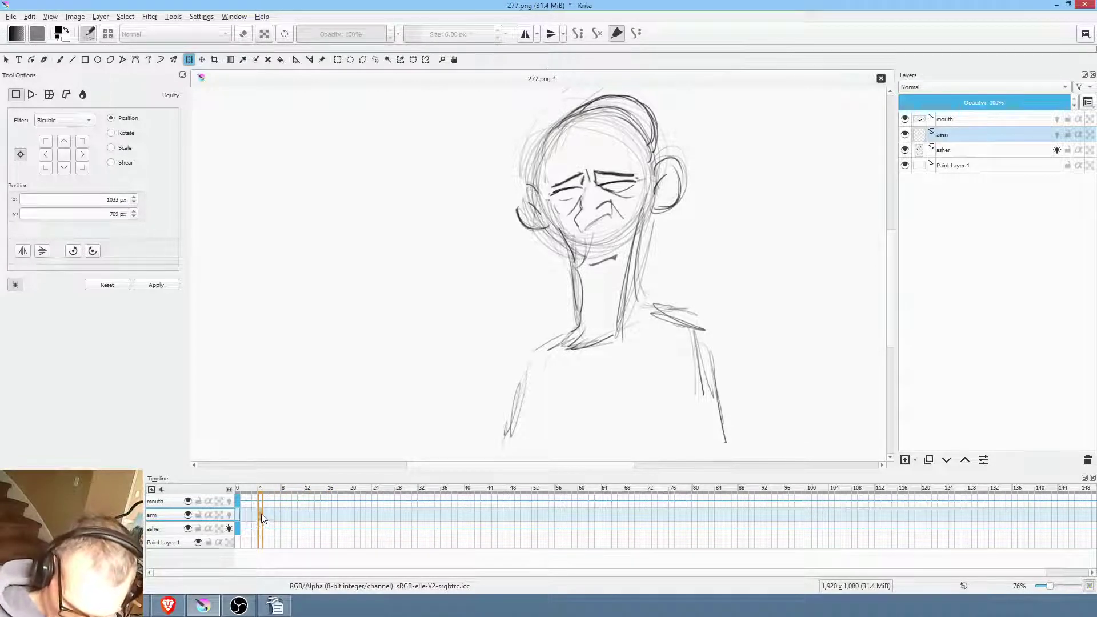
drag(429, 368, 465, 345)
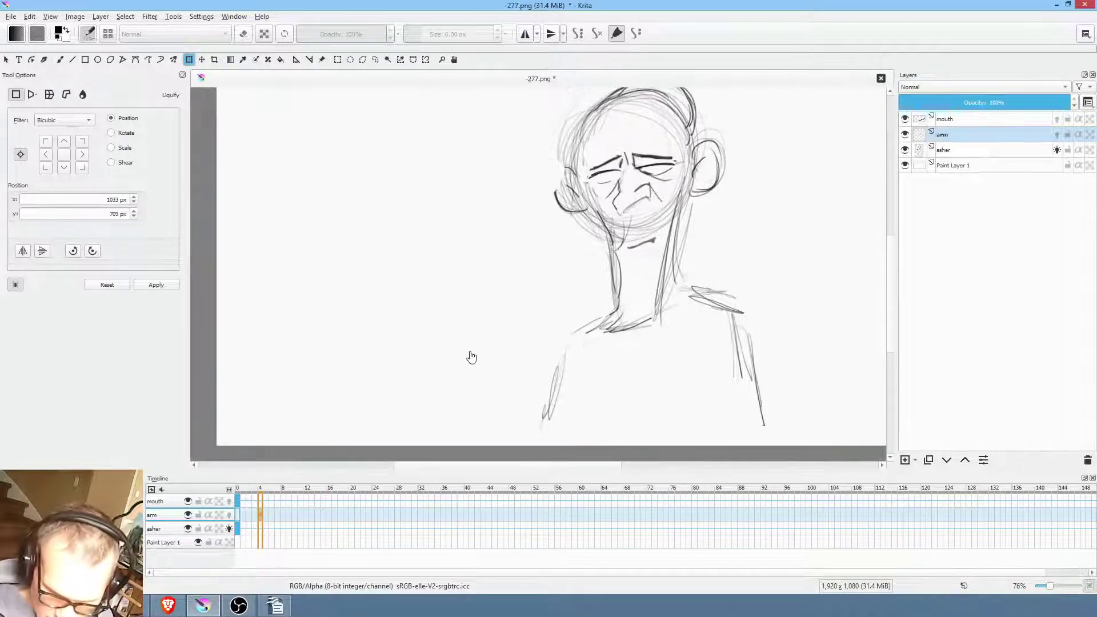
key(b)
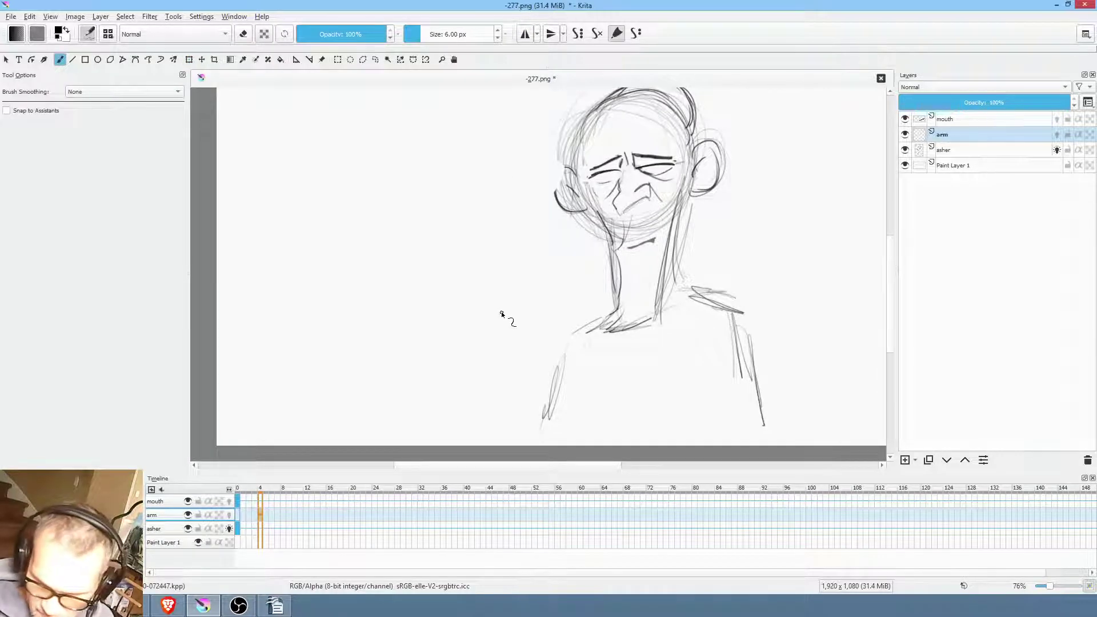
right_click(565, 286)
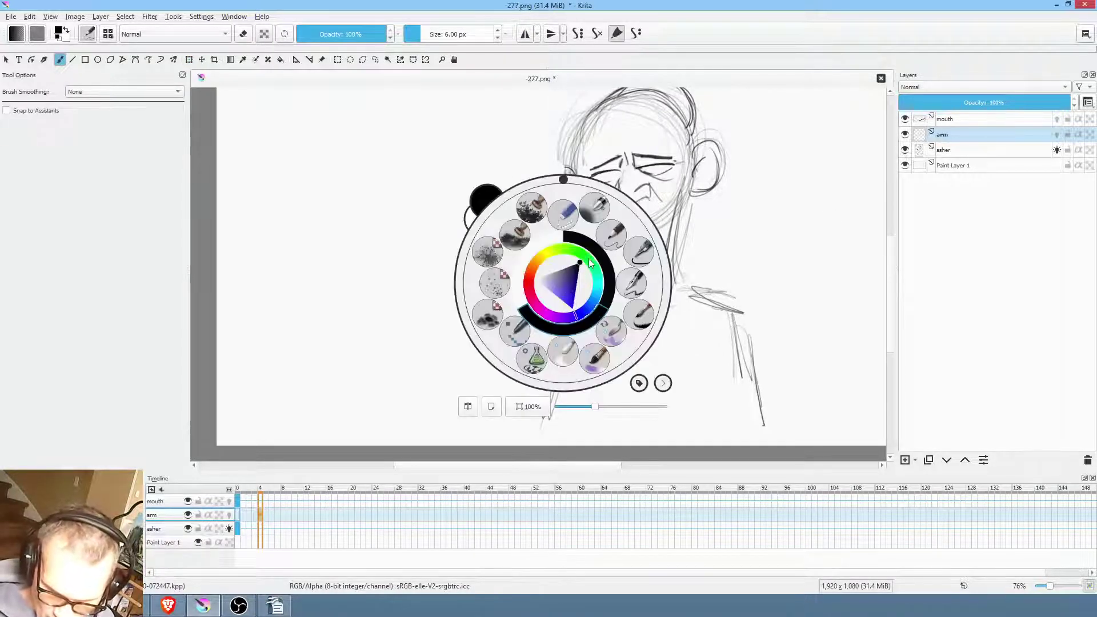
click(514, 393)
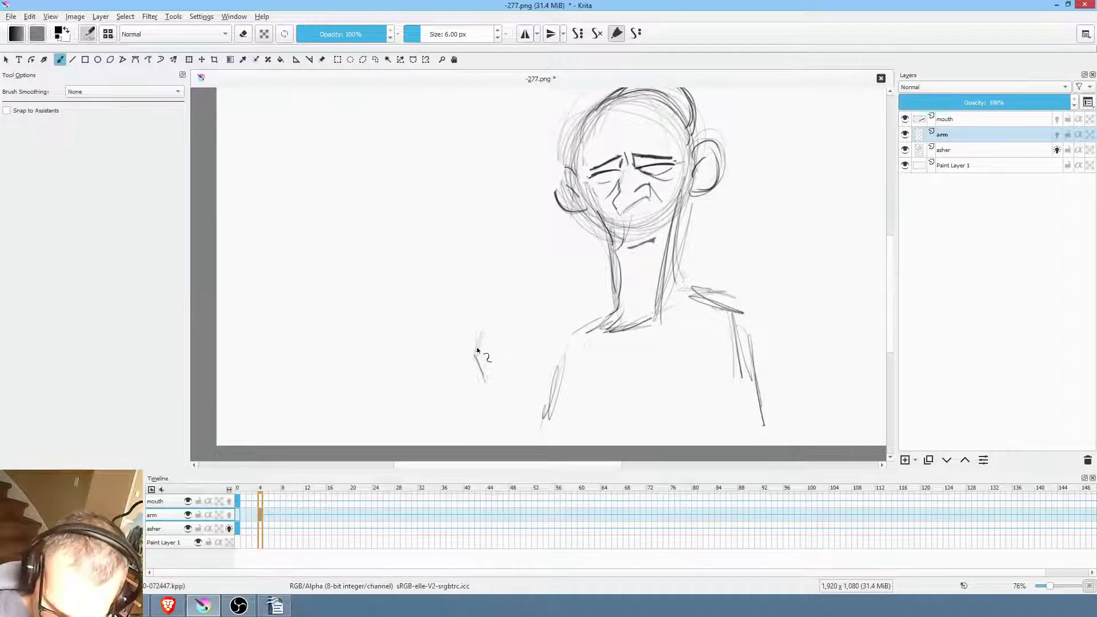
drag(476, 357, 482, 331)
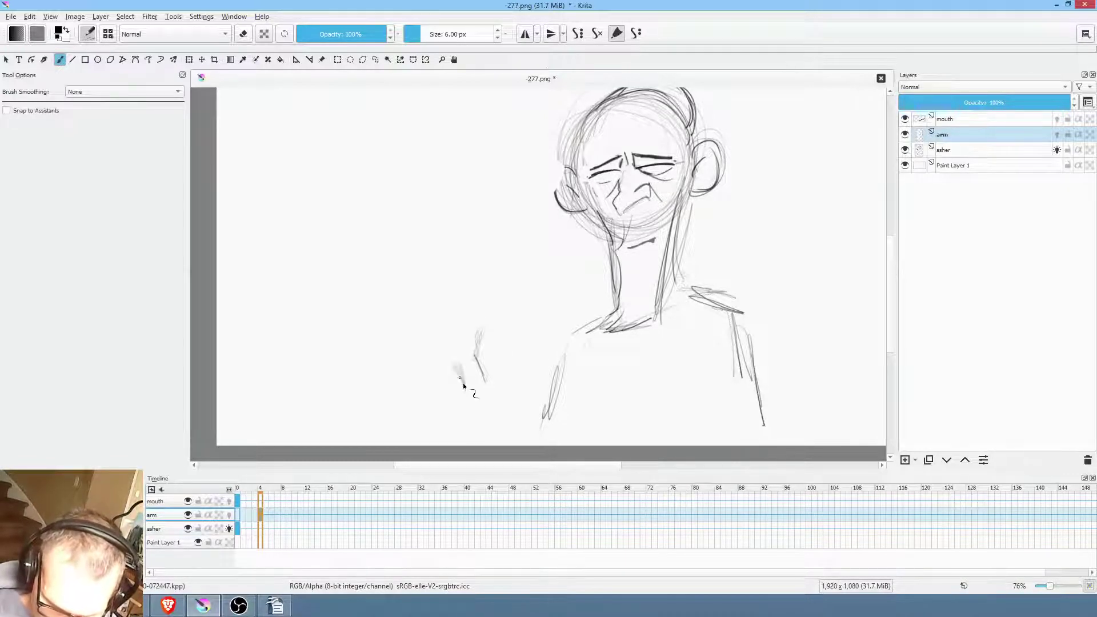
mouse_move(468, 383)
mouse_down()
mouse_move(423, 317)
mouse_move(396, 297)
mouse_move(394, 314)
mouse_move(410, 349)
mouse_move(428, 287)
mouse_move(456, 269)
mouse_move(432, 264)
mouse_move(432, 252)
mouse_move(431, 268)
mouse_move(436, 250)
mouse_move(417, 215)
mouse_move(440, 219)
mouse_move(451, 266)
mouse_up()
drag(396, 308, 424, 354)
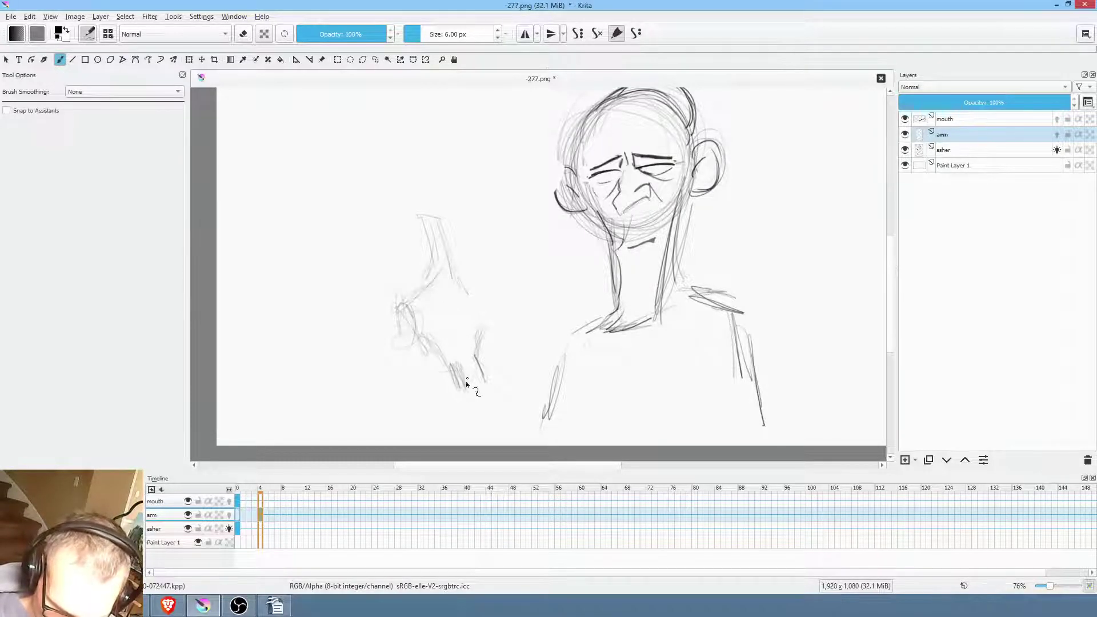
drag(441, 282, 487, 290)
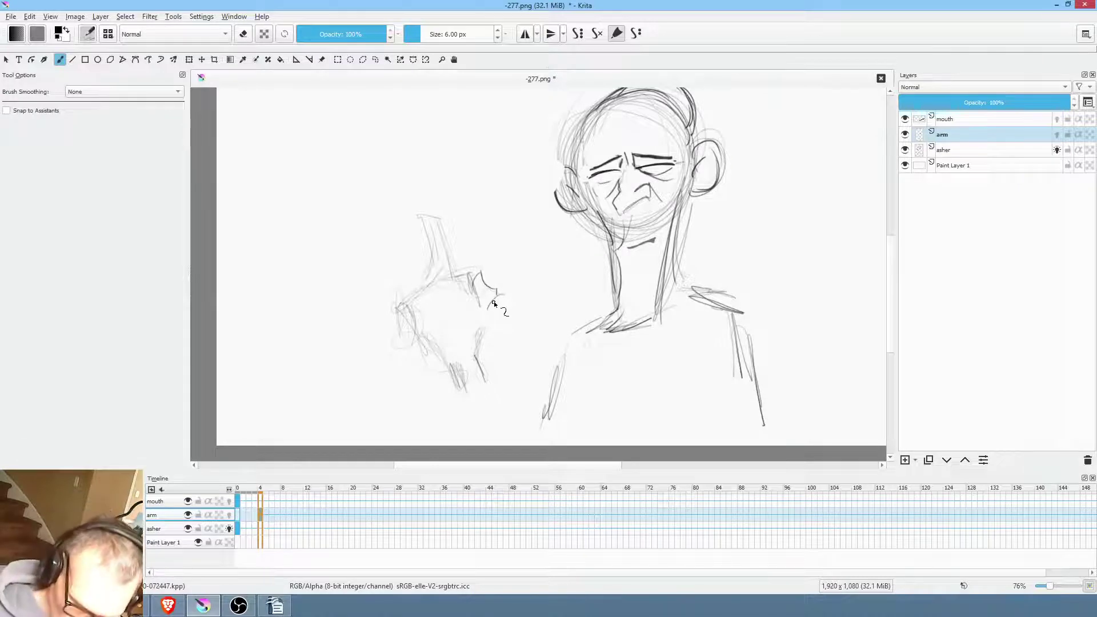
Mirror the view and draw darker outlines over the hand sketch for the raised finger, curled fingers and outer edge
key(m)
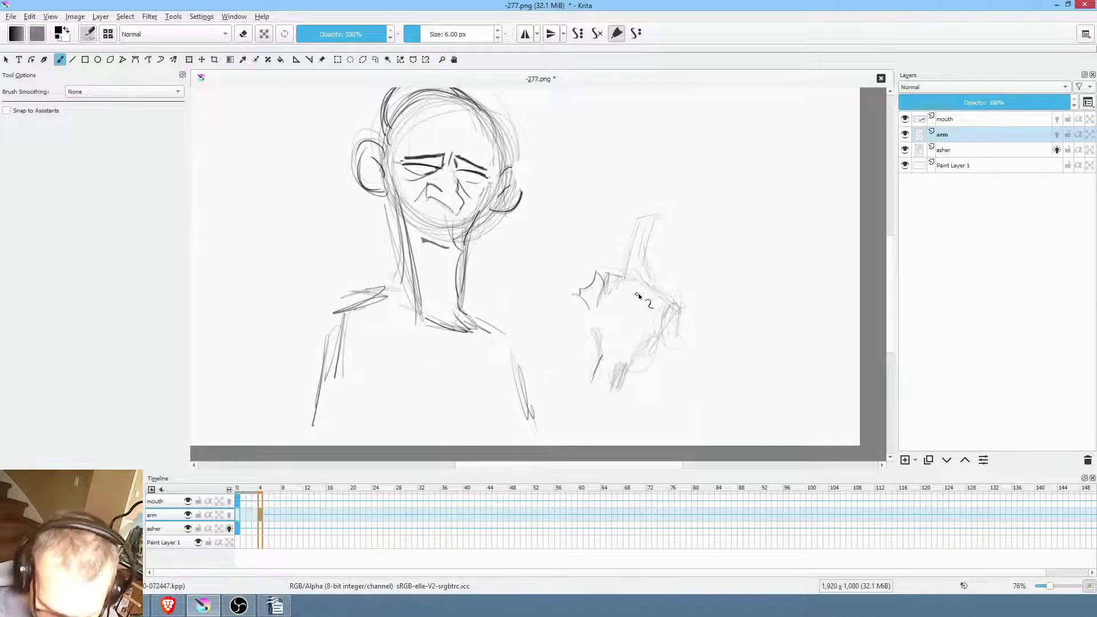
scroll(646, 263, up, 3)
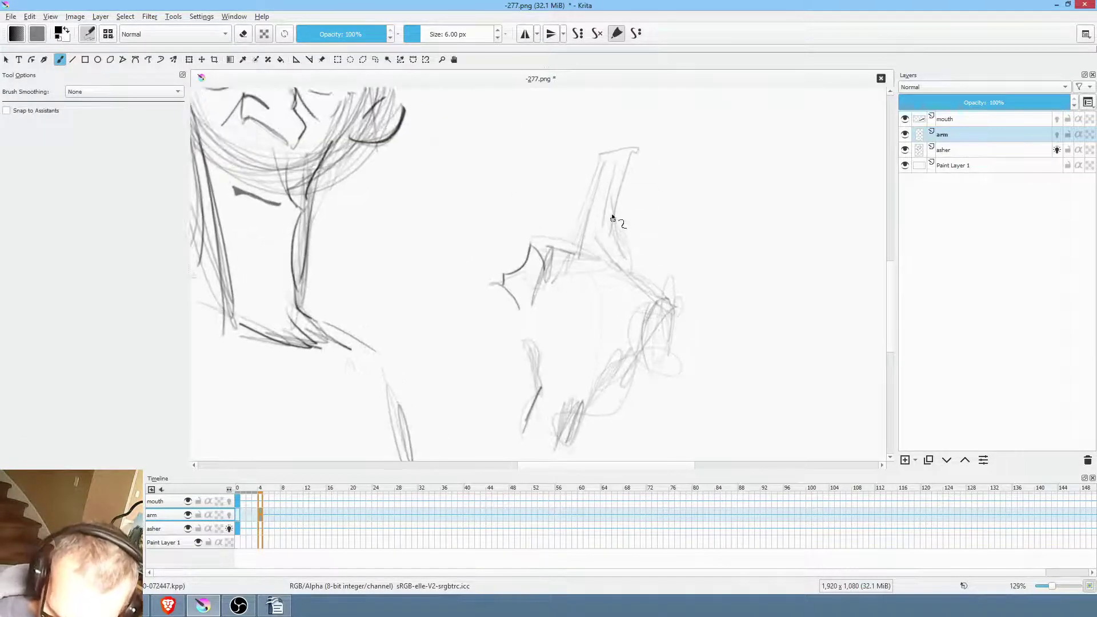
mouse_move(589, 209)
mouse_down()
mouse_move(597, 171)
mouse_move(624, 134)
mouse_move(640, 135)
mouse_move(625, 179)
mouse_up()
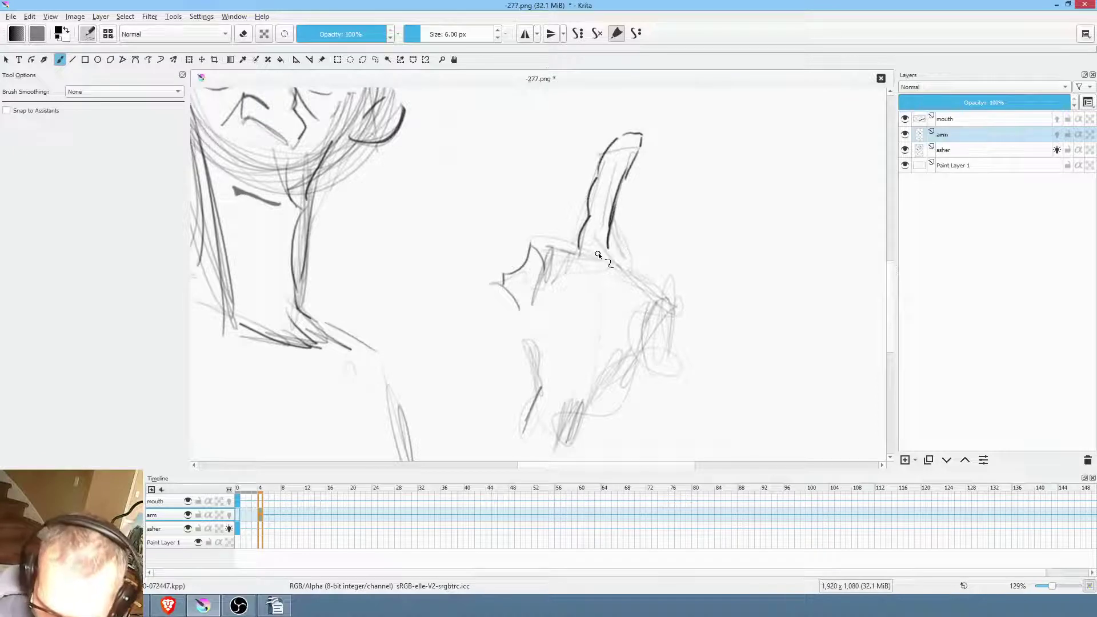
drag(558, 248, 546, 291)
mouse_move(614, 251)
mouse_down()
mouse_move(636, 261)
mouse_move(669, 312)
mouse_up()
drag(586, 267, 642, 293)
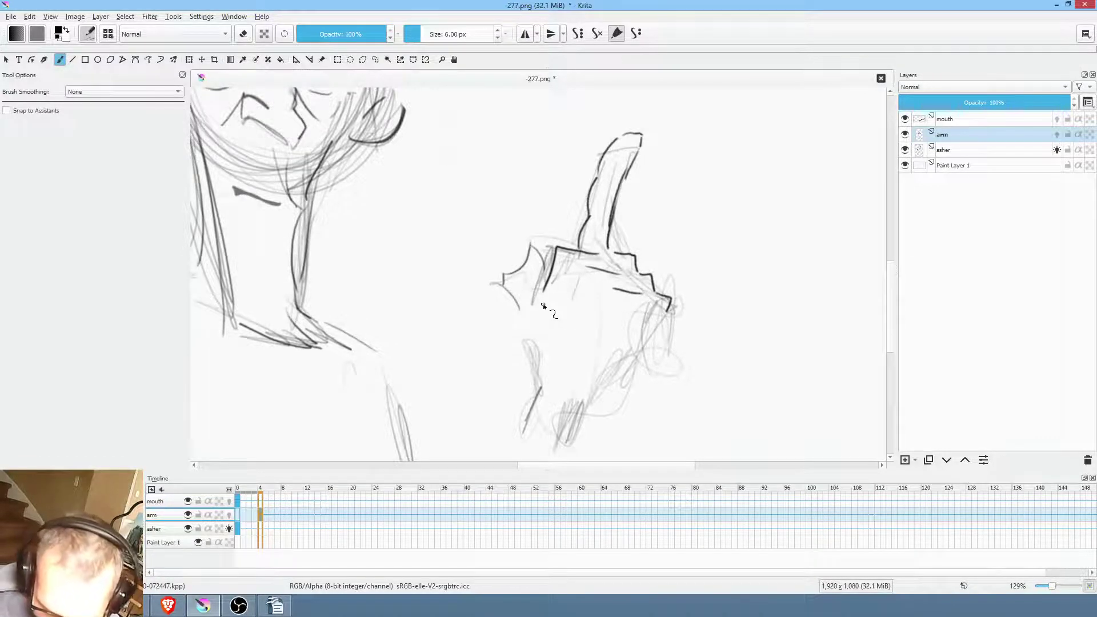
drag(563, 313, 607, 341)
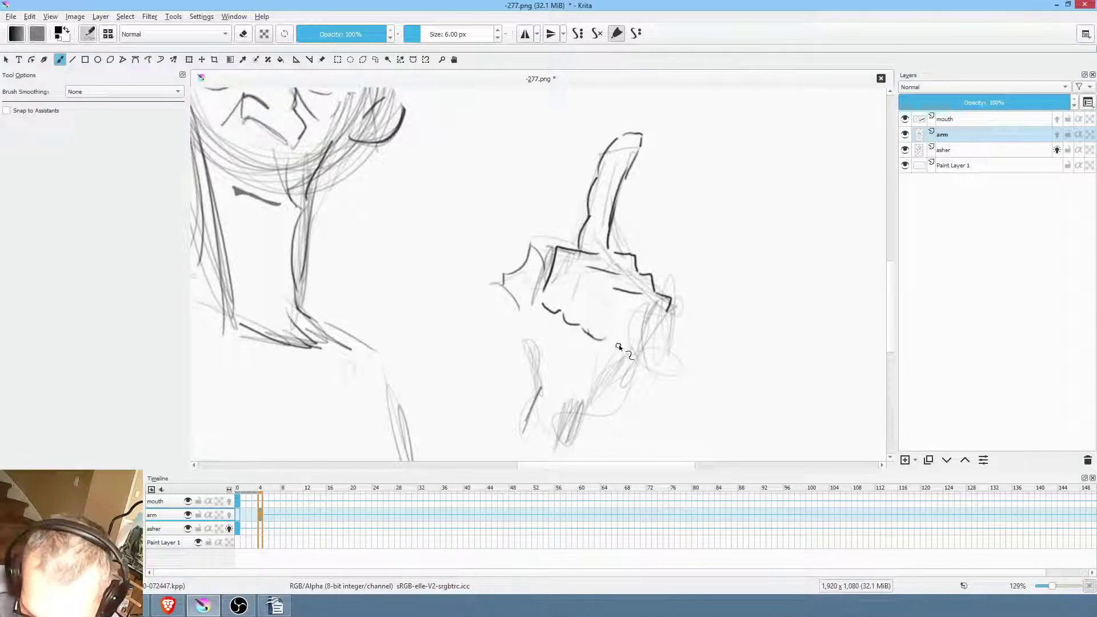
mouse_move(620, 316)
mouse_down()
mouse_move(642, 356)
mouse_move(580, 430)
mouse_up()
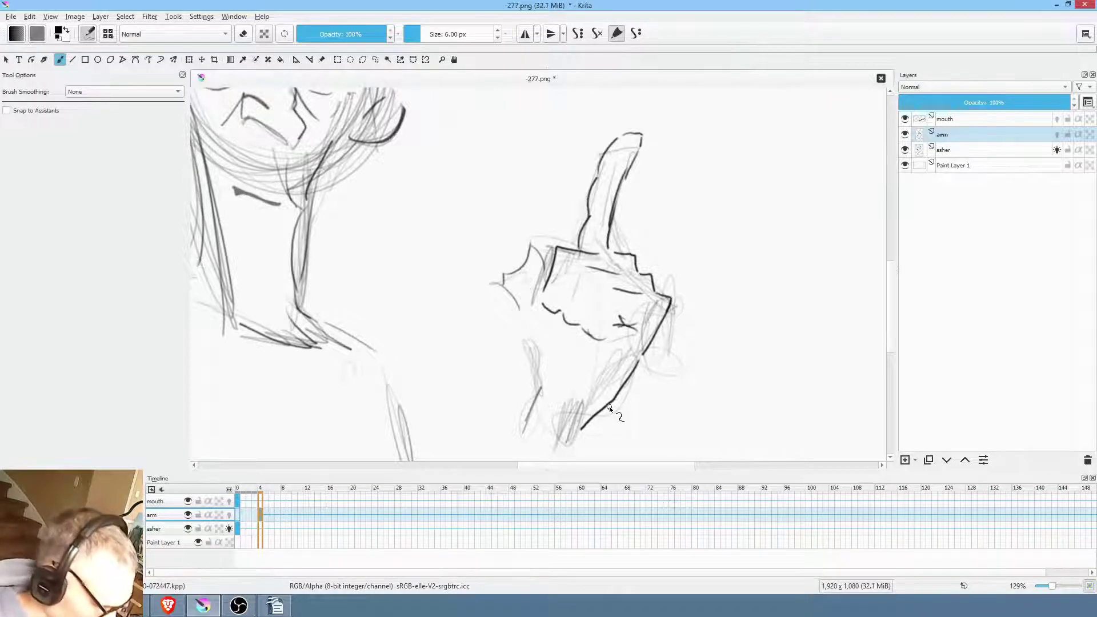
Restore the unmirrored view and outline the hand's thumb and inner edge down to the wrist, adding the palm crease
key(m)
scroll(650, 319, down, 5)
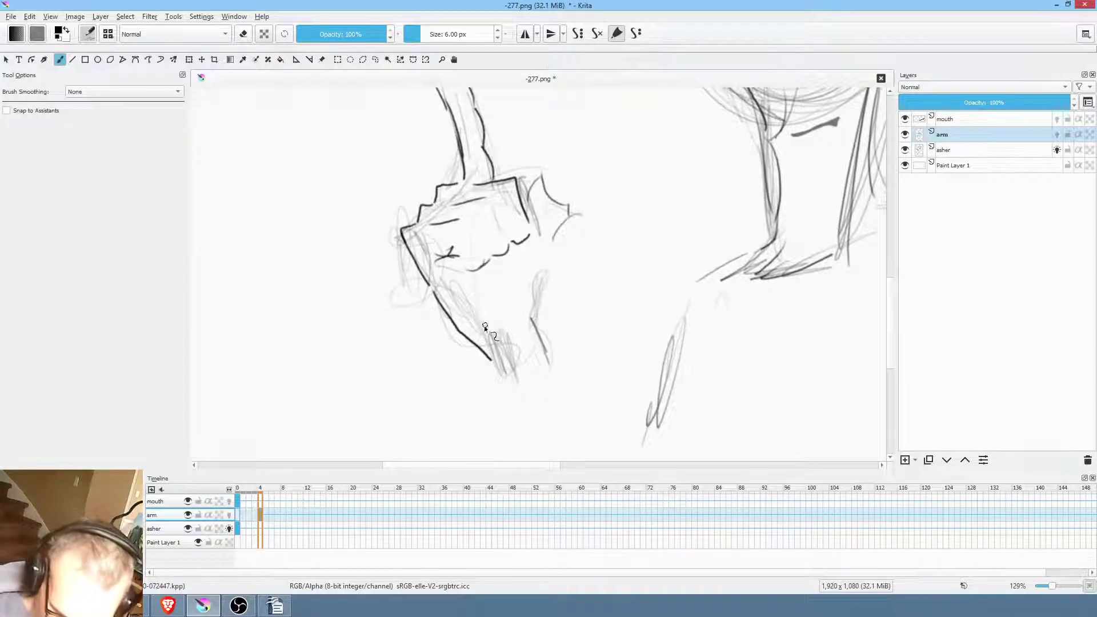
mouse_move(531, 319)
mouse_down()
mouse_move(551, 295)
mouse_move(571, 209)
mouse_move(536, 180)
mouse_move(526, 196)
mouse_move(551, 217)
mouse_up()
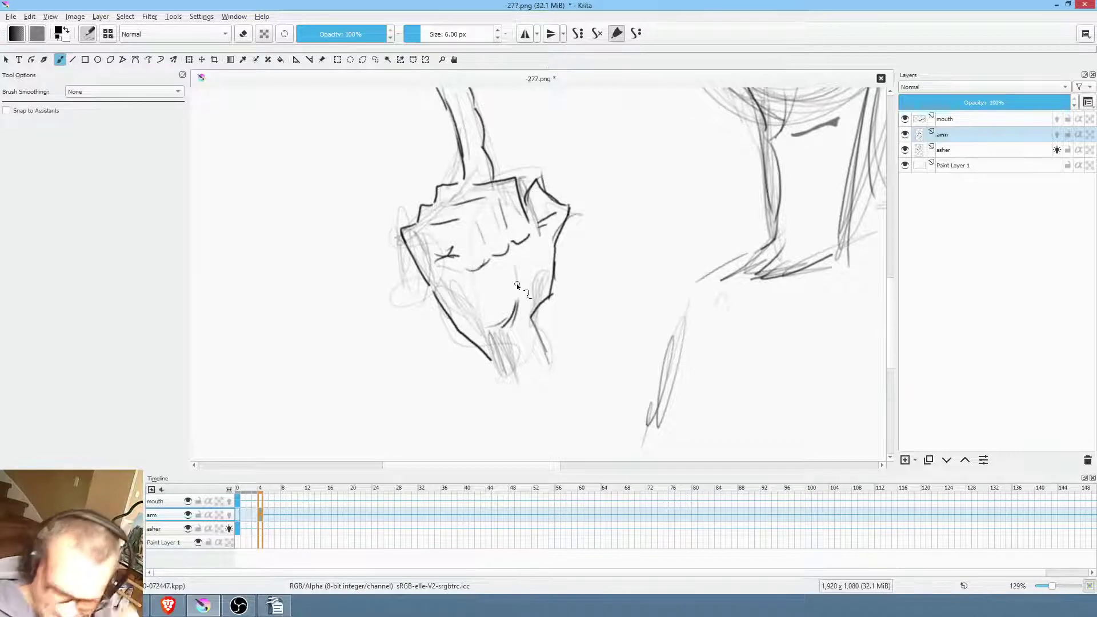
drag(535, 275, 607, 303)
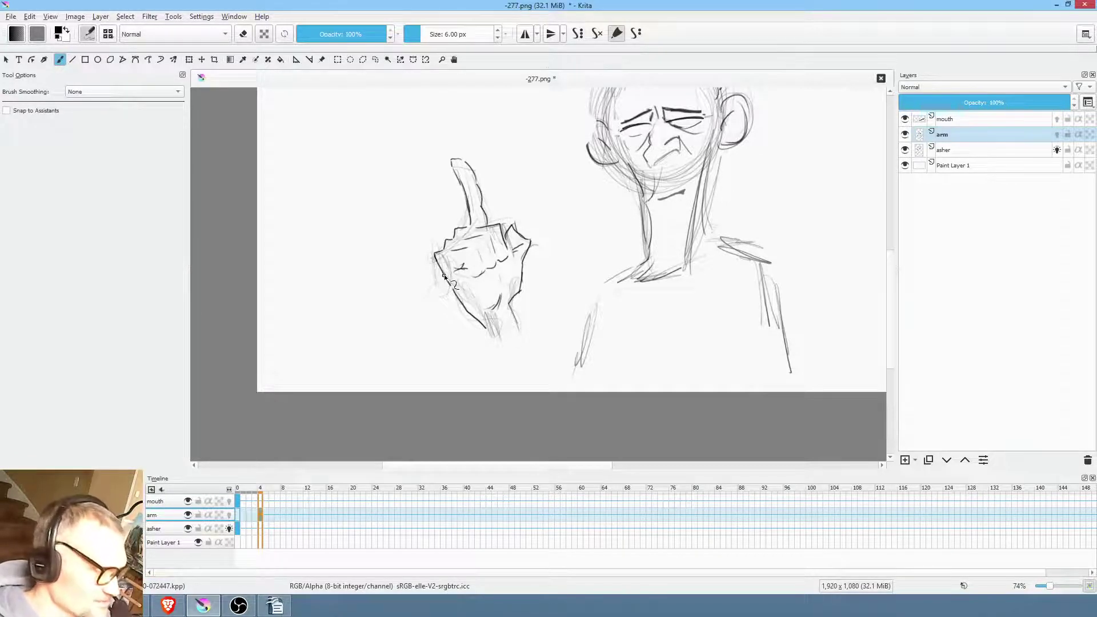
Scale down the hand drawing on the arm layer at frame 4 and shift it slightly, applying the transform
key(e)
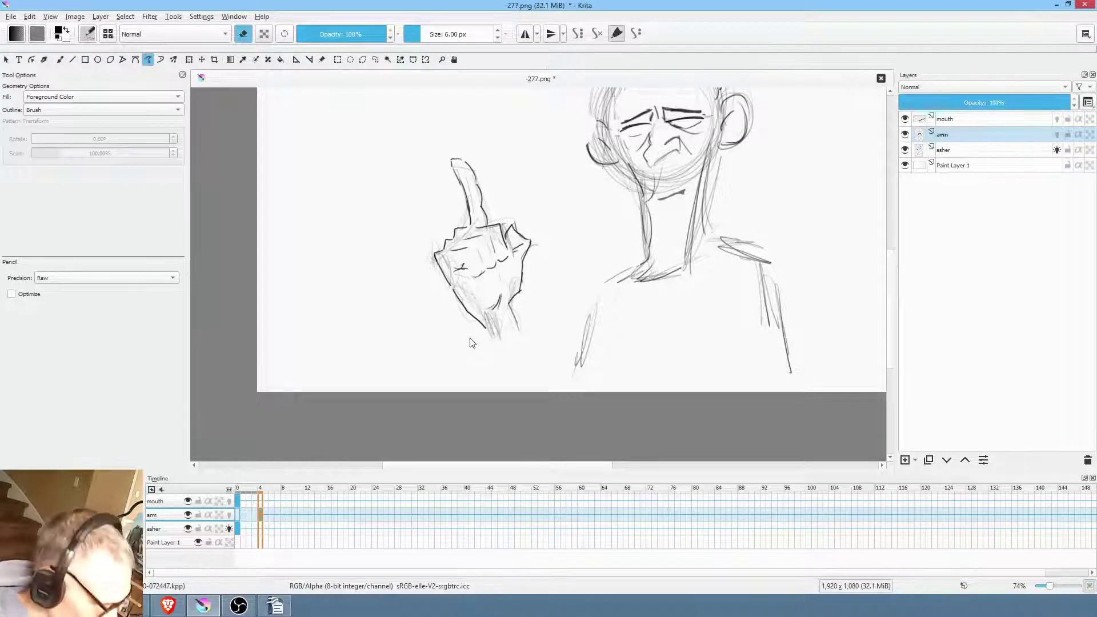
key(b)
scroll(603, 308, down, 2)
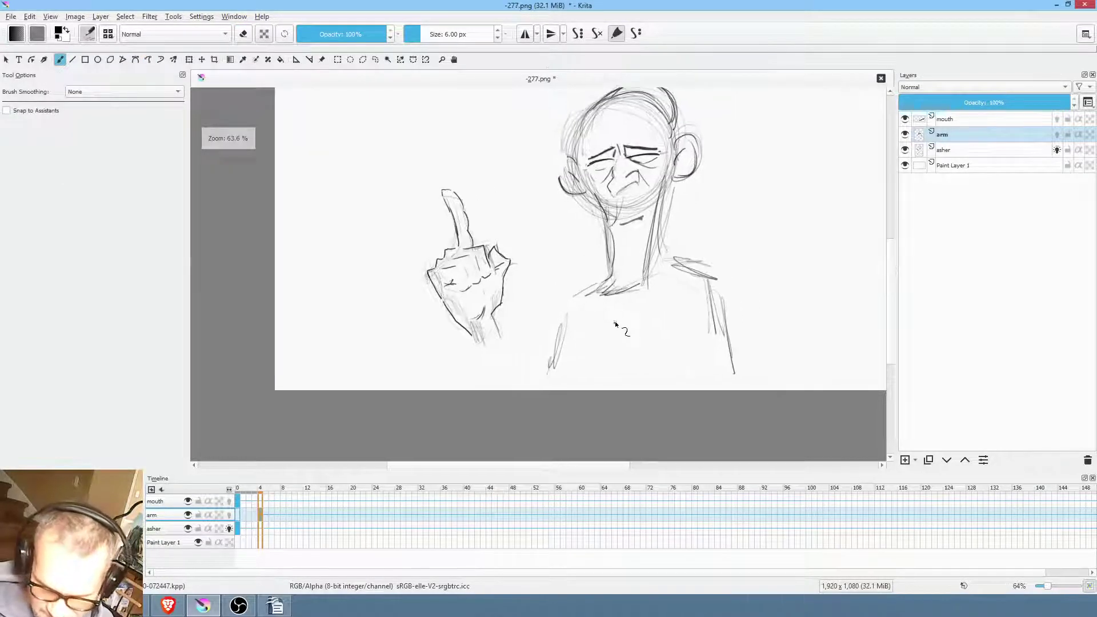
key(ctrl+t)
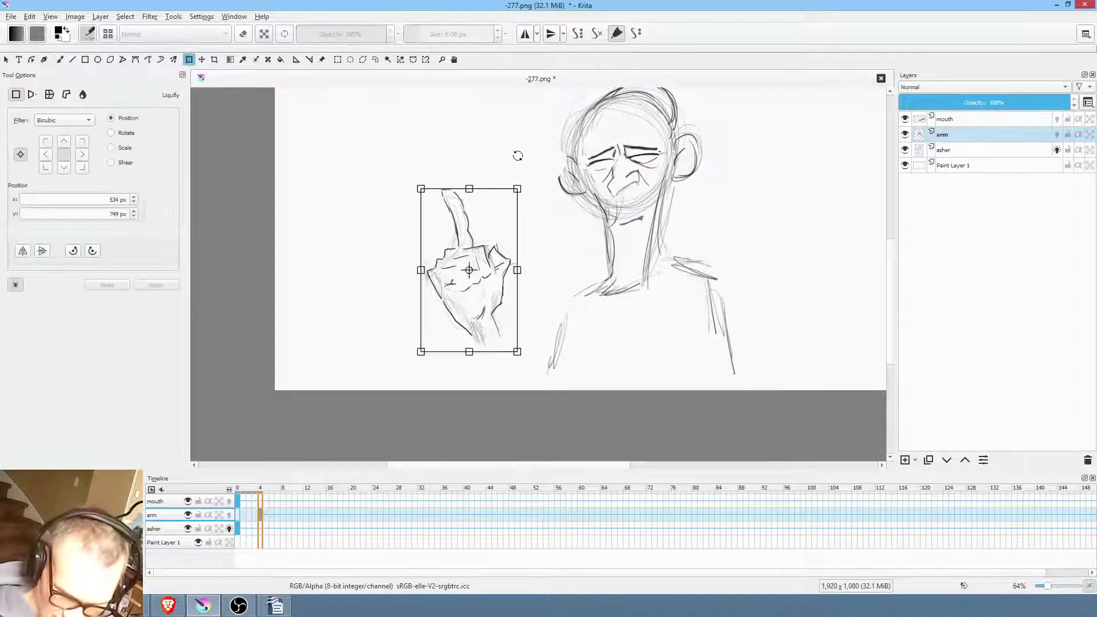
drag(520, 184, 512, 198)
drag(484, 279, 479, 287)
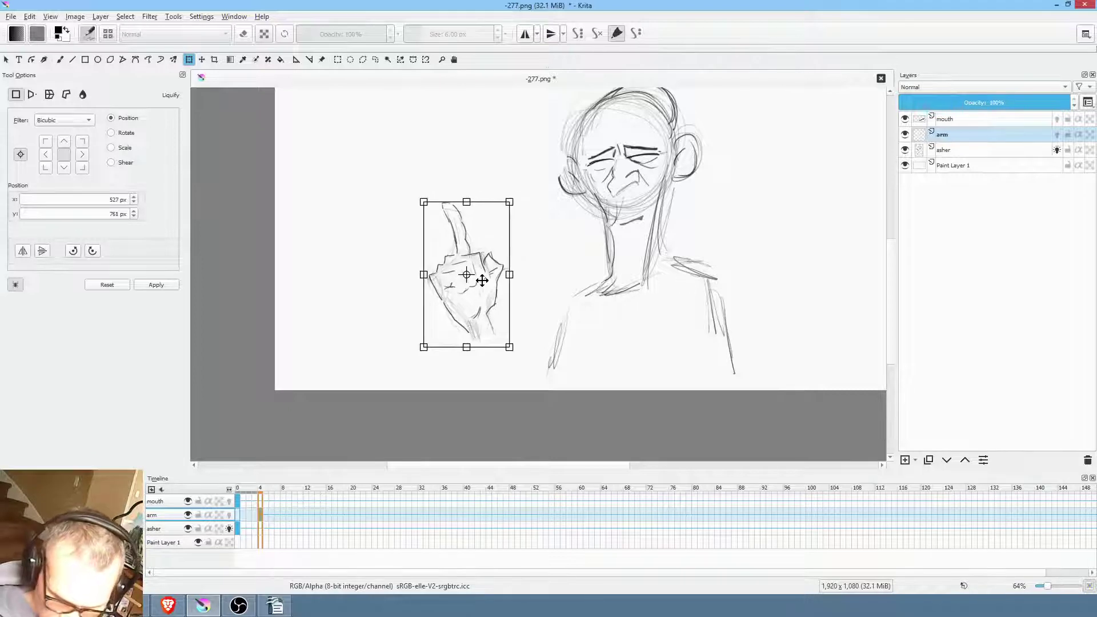
click(260, 514)
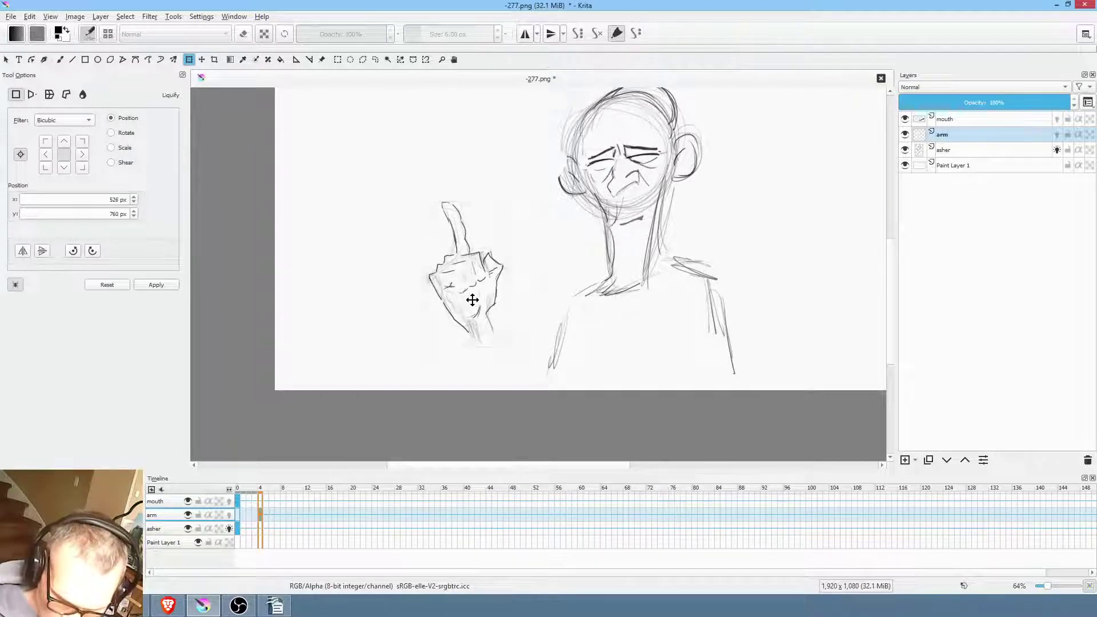
click(259, 514)
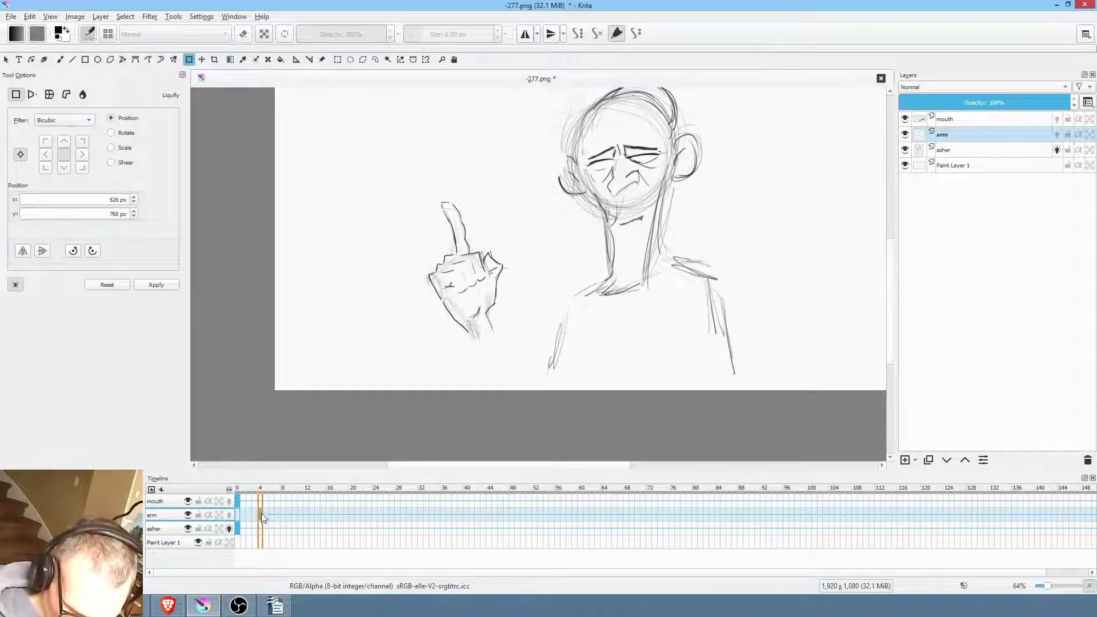
Copy the hand to frame 3 of the arm layer, rotate it counterclockwise, lower it to the canvas's bottom edge, and enable onion skins
click(255, 515)
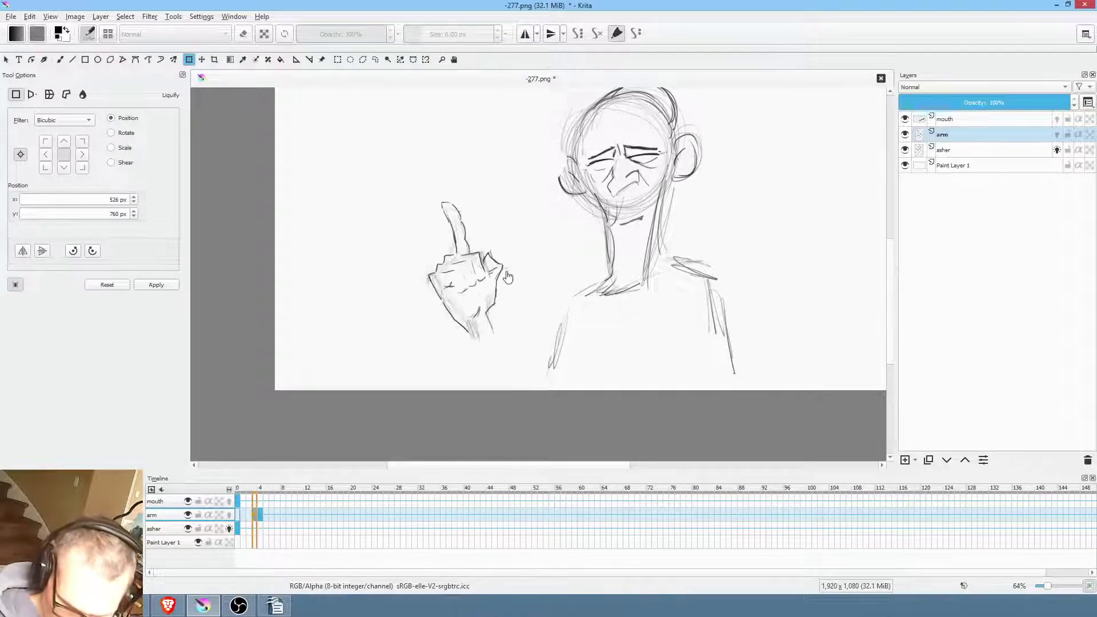
drag(534, 341, 550, 316)
drag(479, 302, 504, 358)
click(229, 515)
Add copies of the hand at frames 5 and 6 of the arm layer, each rotated slightly clockwise and moved higher
click(261, 516)
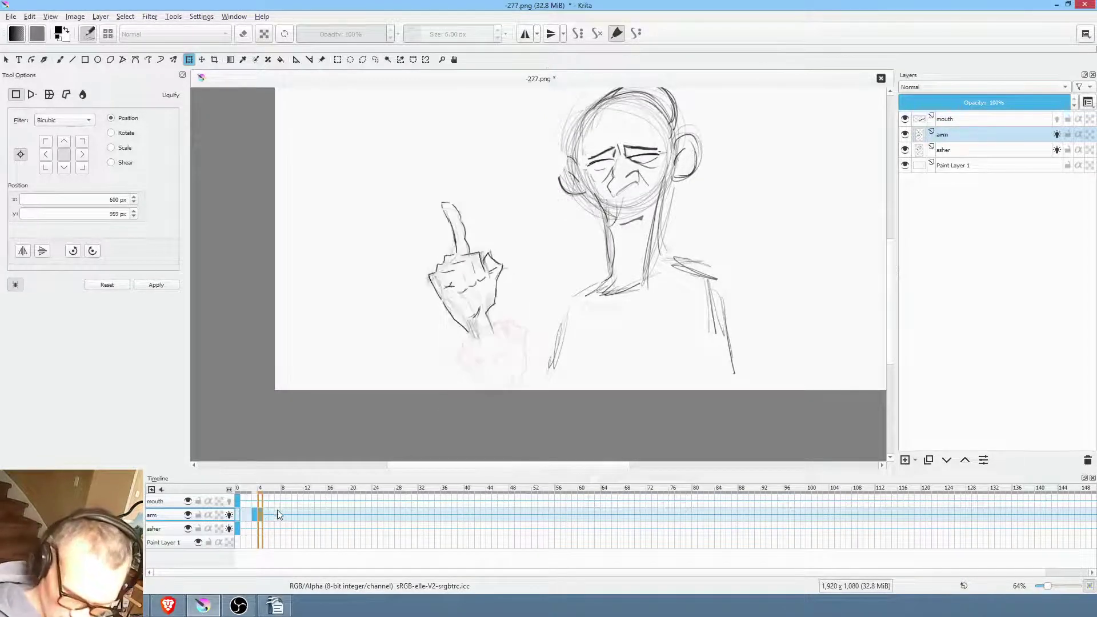
click(266, 515)
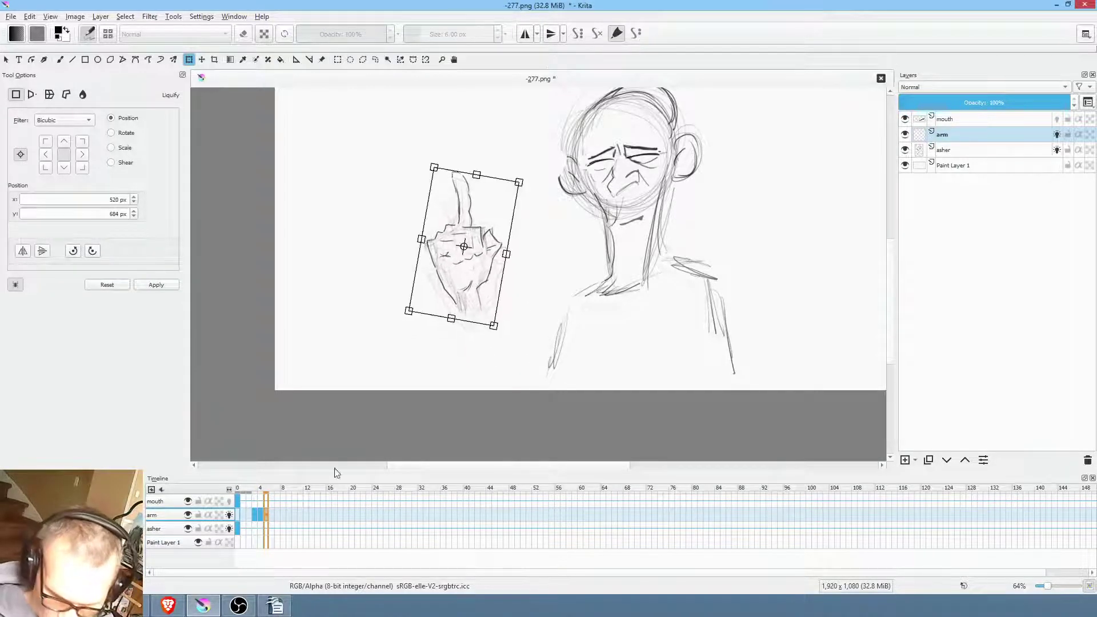
click(272, 515)
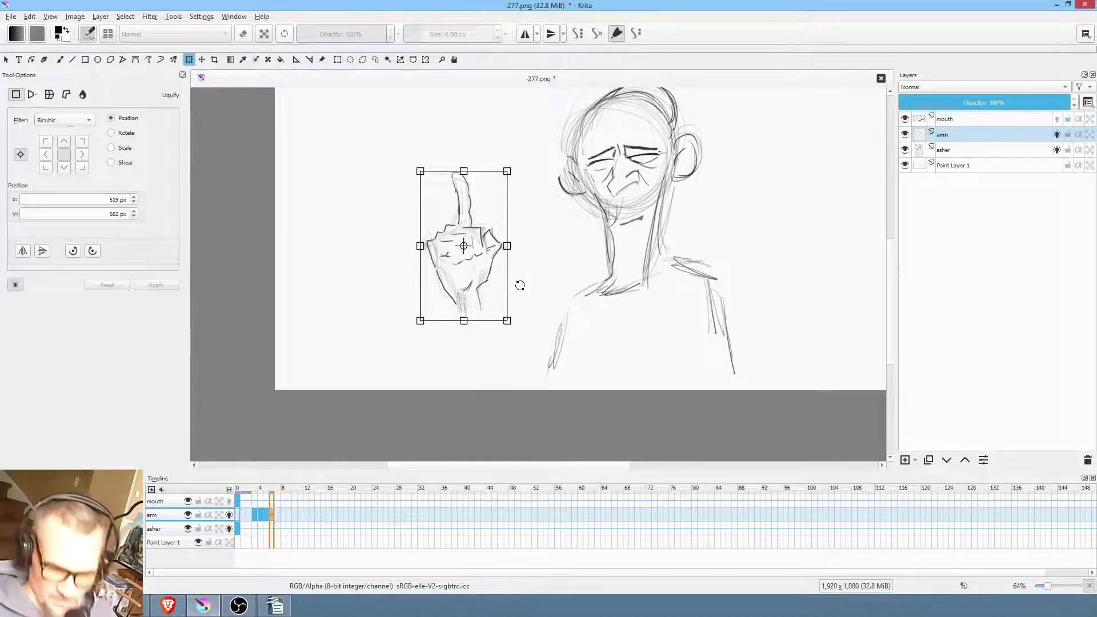
key(Return)
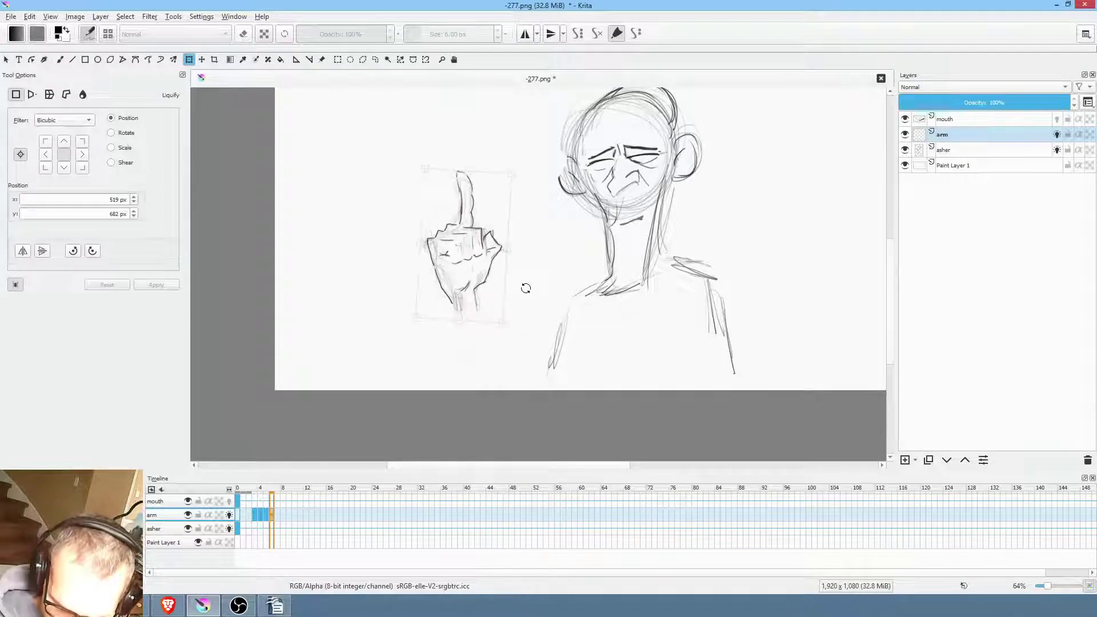
drag(465, 287, 465, 289)
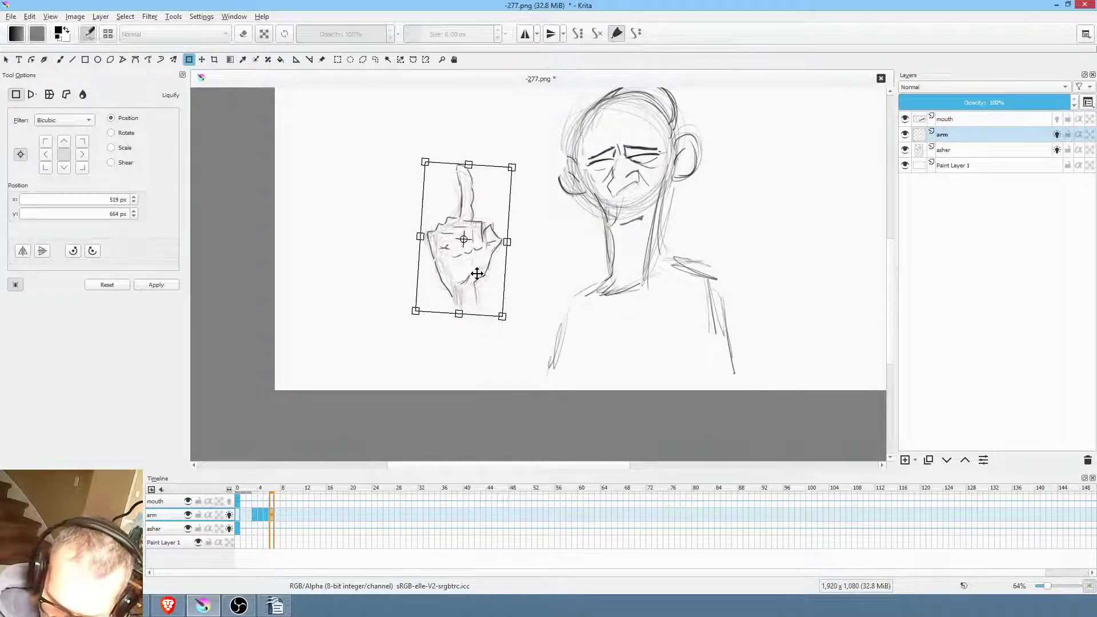
Play back the raised-hand animation from frame 0
click(236, 514)
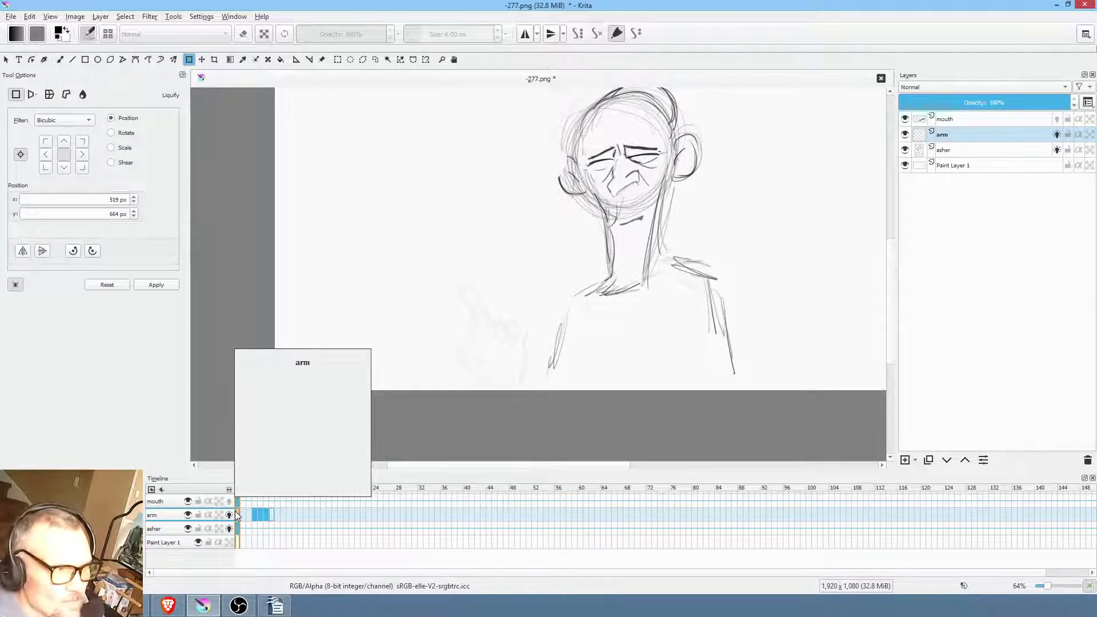
key(space)
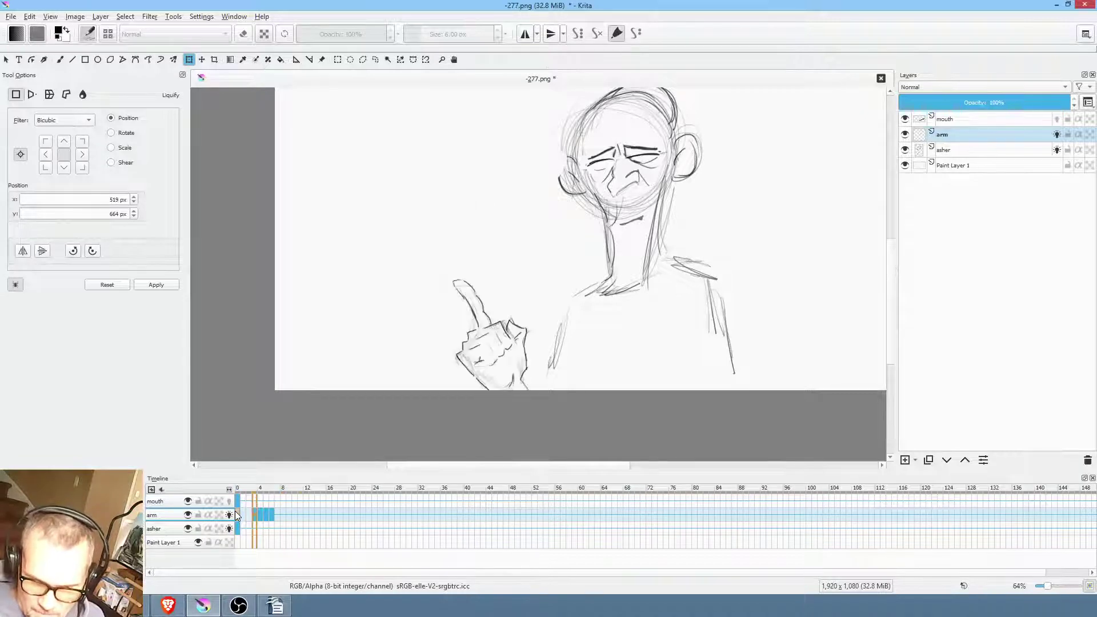
key(space)
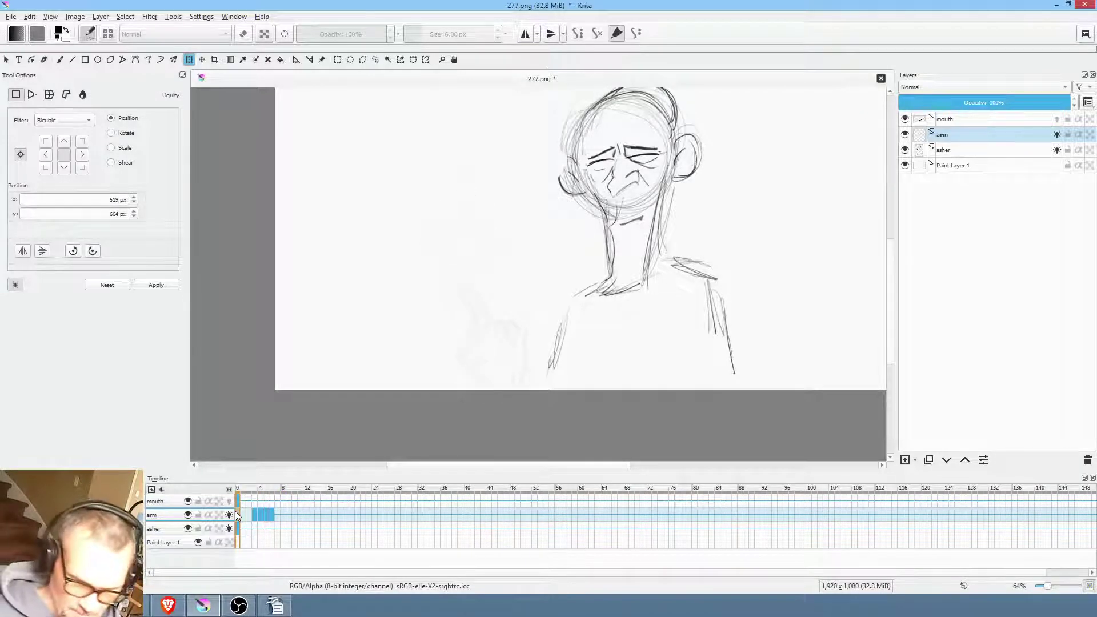
Save the shot 277 document
click(11, 16)
click(26, 66)
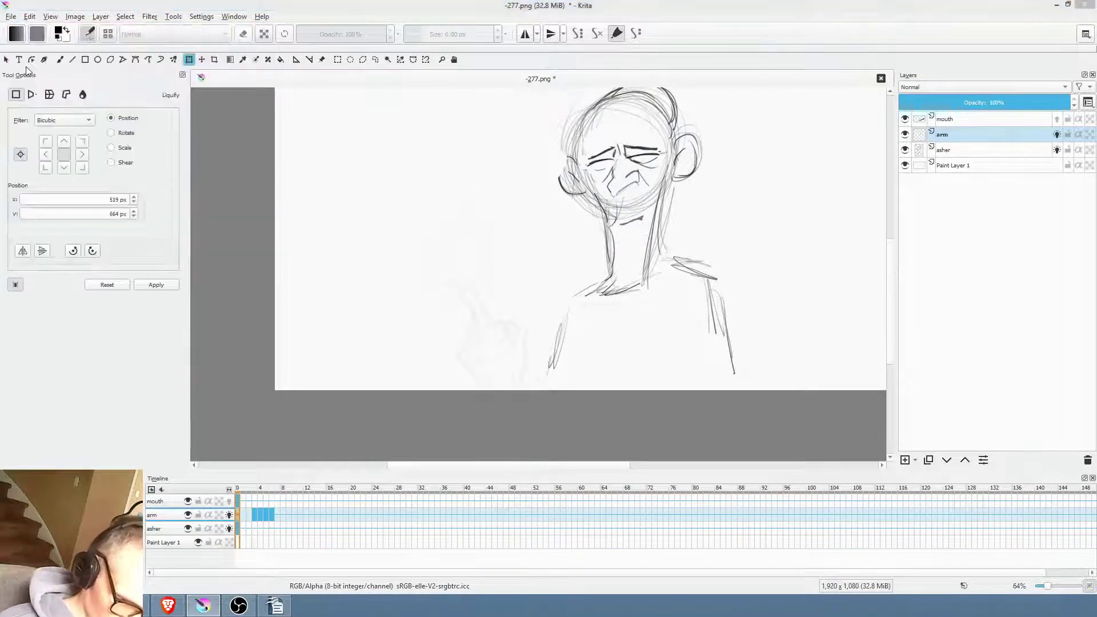
click(697, 494)
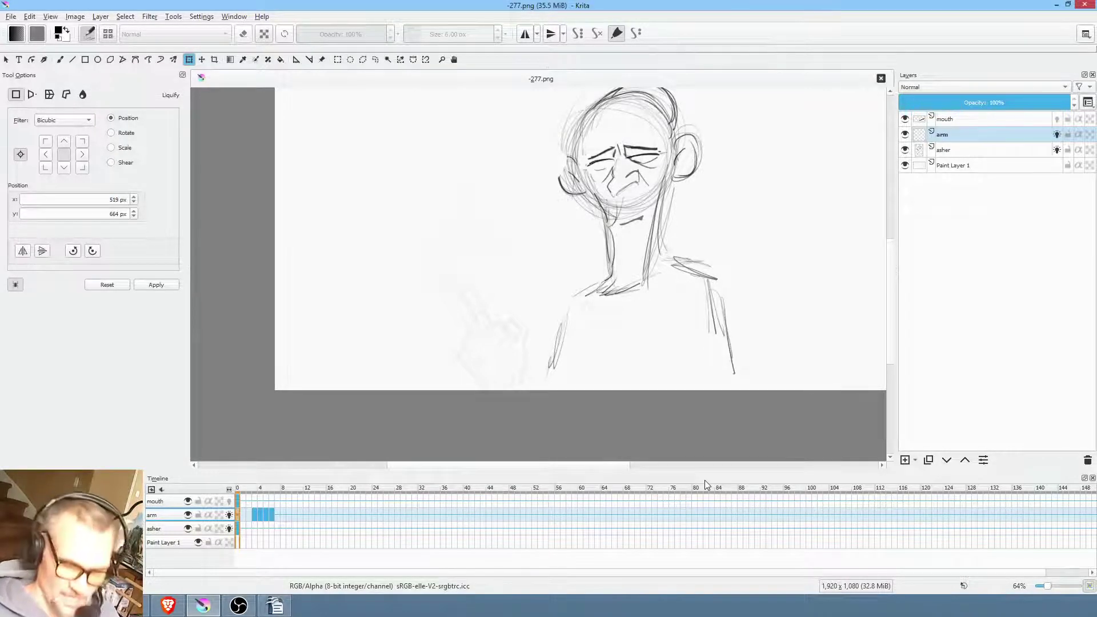
Scrub through frames 0 to 6 to check the hand's upward motion beside the character
click(248, 489)
drag(247, 490, 270, 493)
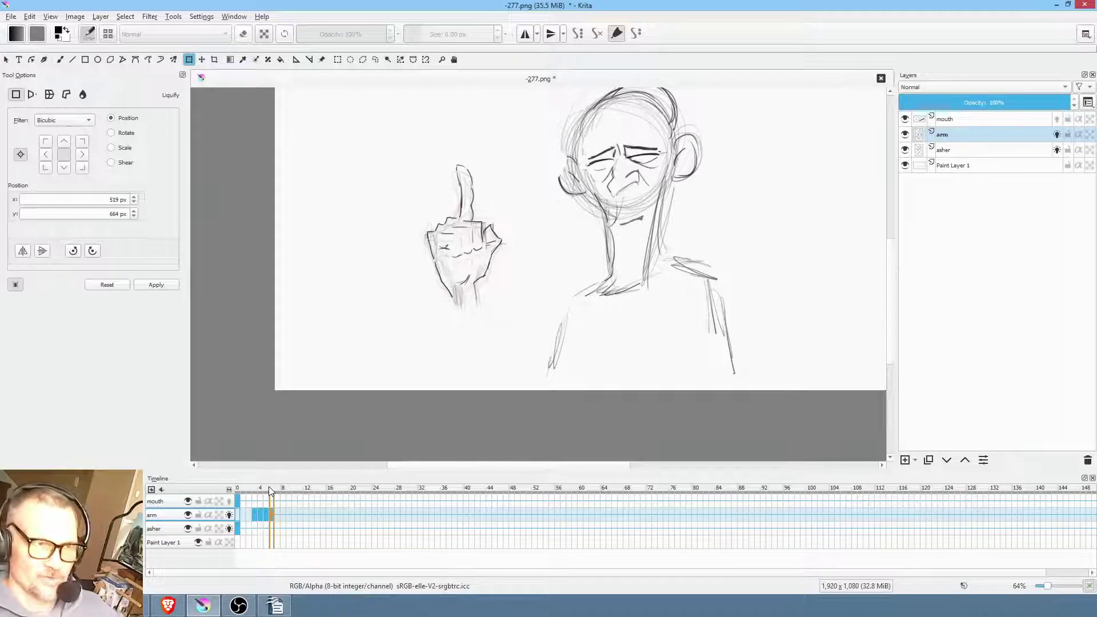
drag(612, 207, 567, 248)
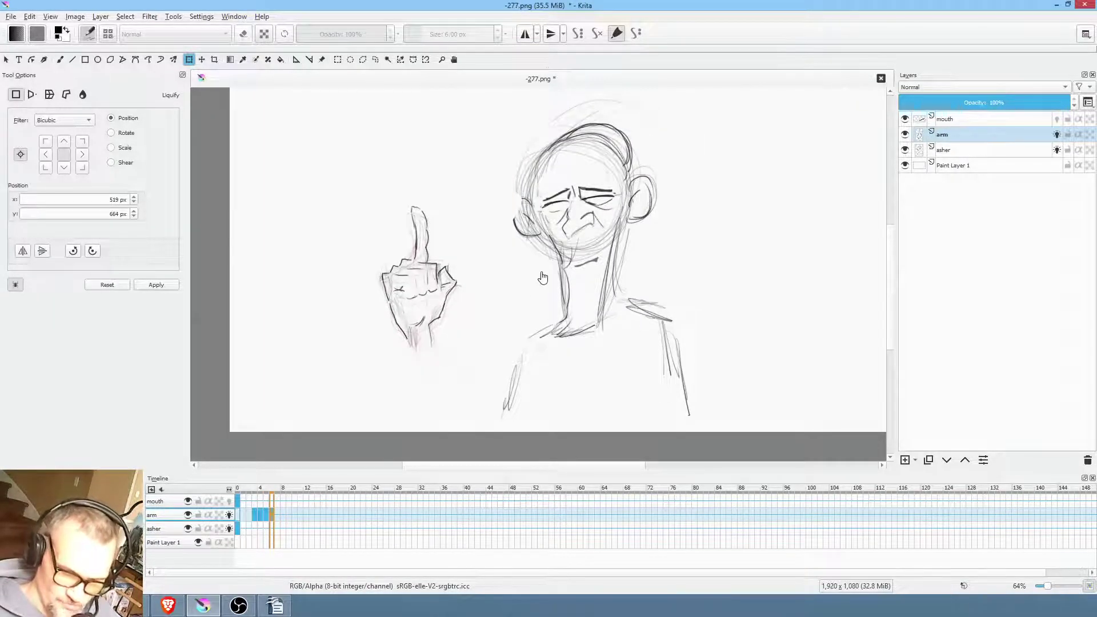
mouse_move(266, 493)
mouse_down()
mouse_move(253, 491)
mouse_move(260, 487)
mouse_up()
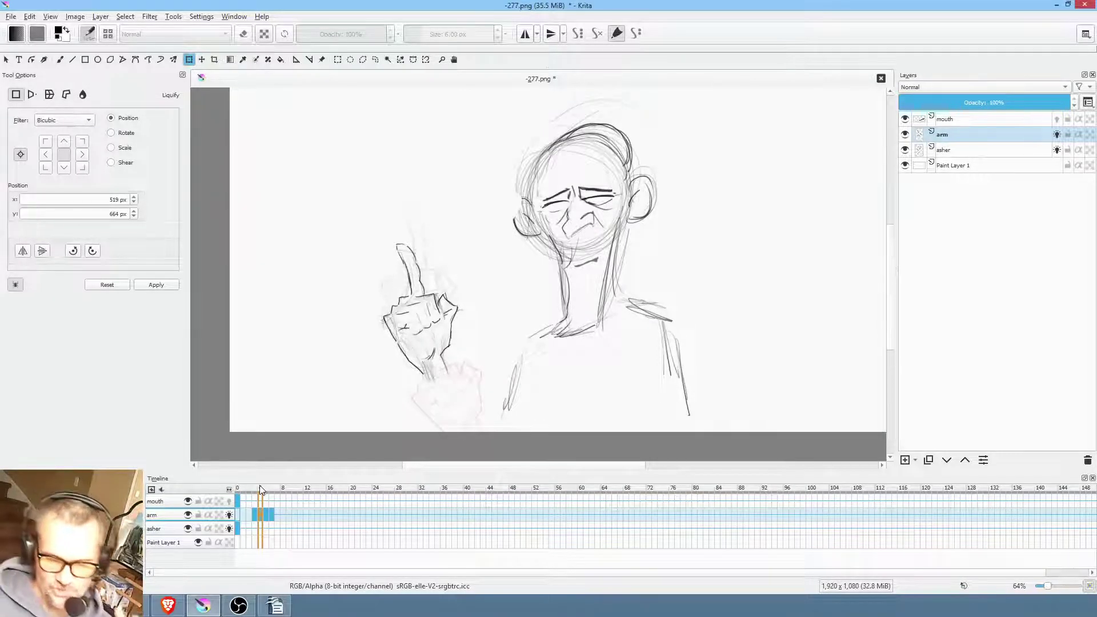
drag(260, 489, 260, 489)
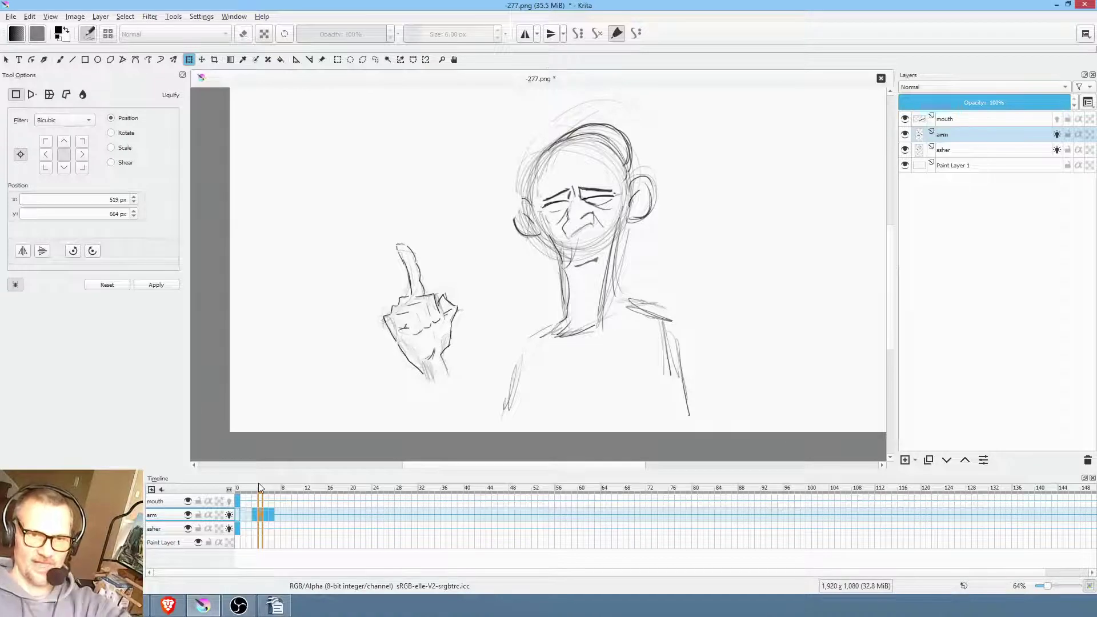
drag(258, 486, 272, 486)
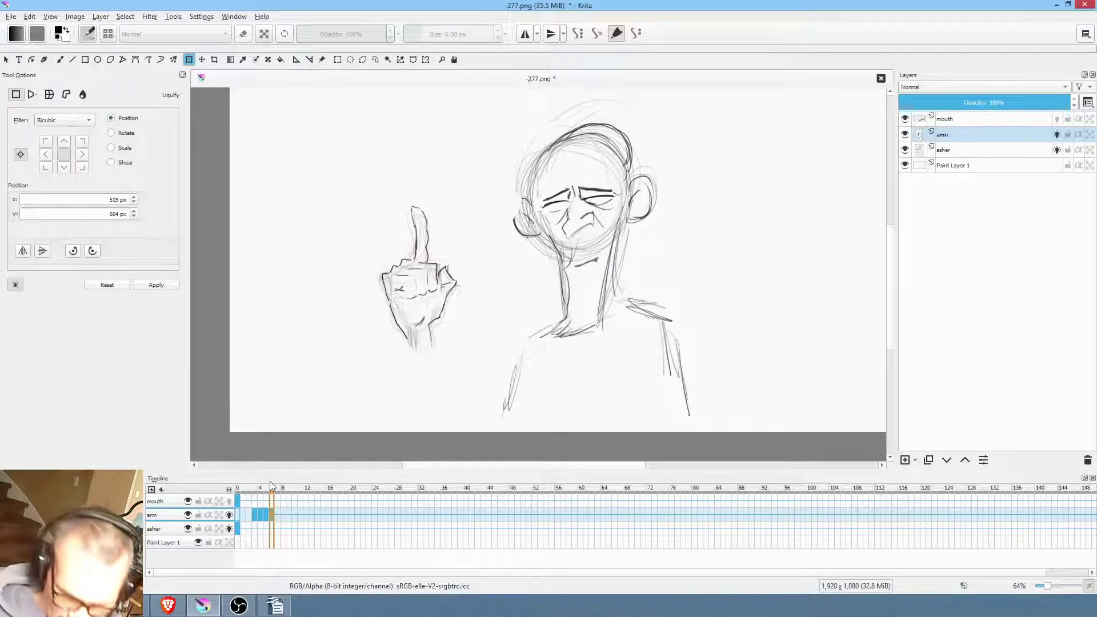
scroll(365, 435, right, 1)
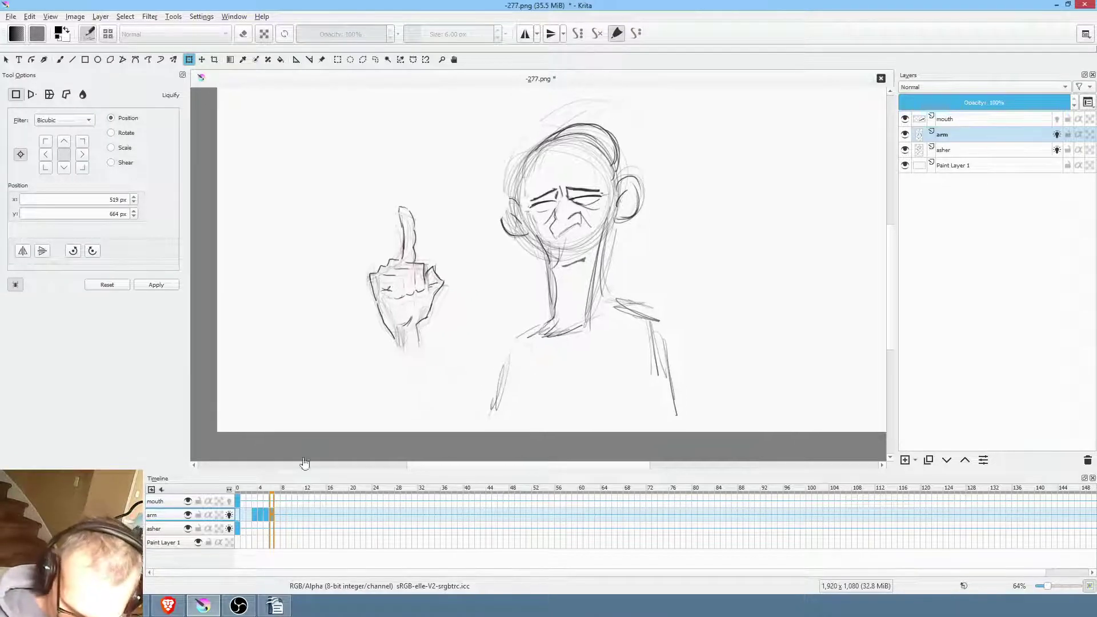
click(238, 508)
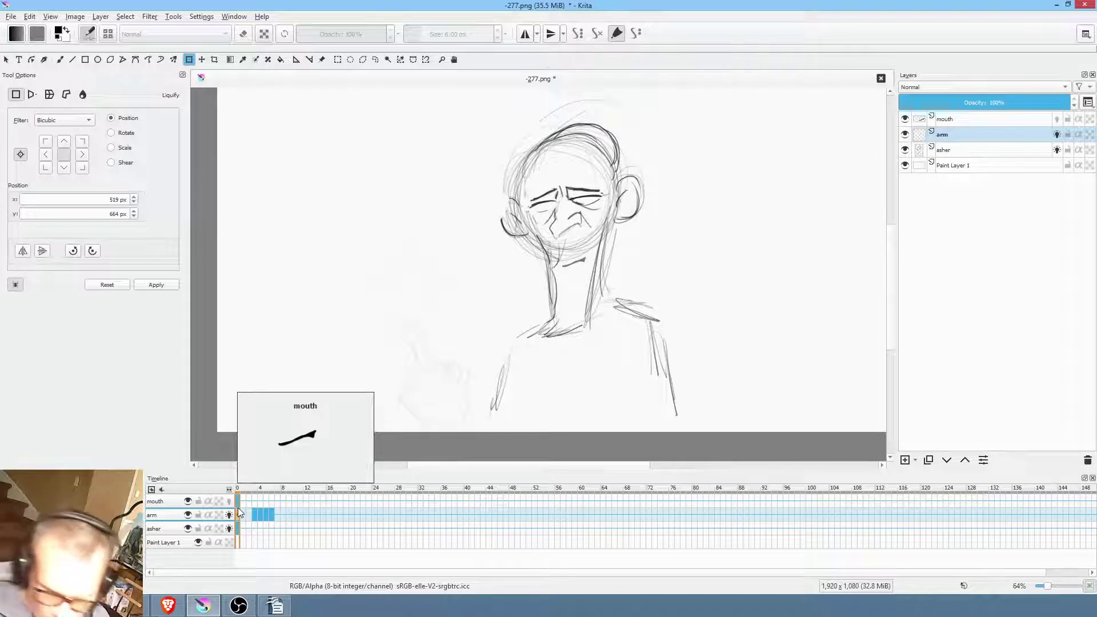
At frame 6 on the arm layer, draw the sleeve cuff, forearm and upper arm joining the hand to the shoulder, with fold lines
drag(244, 493, 274, 499)
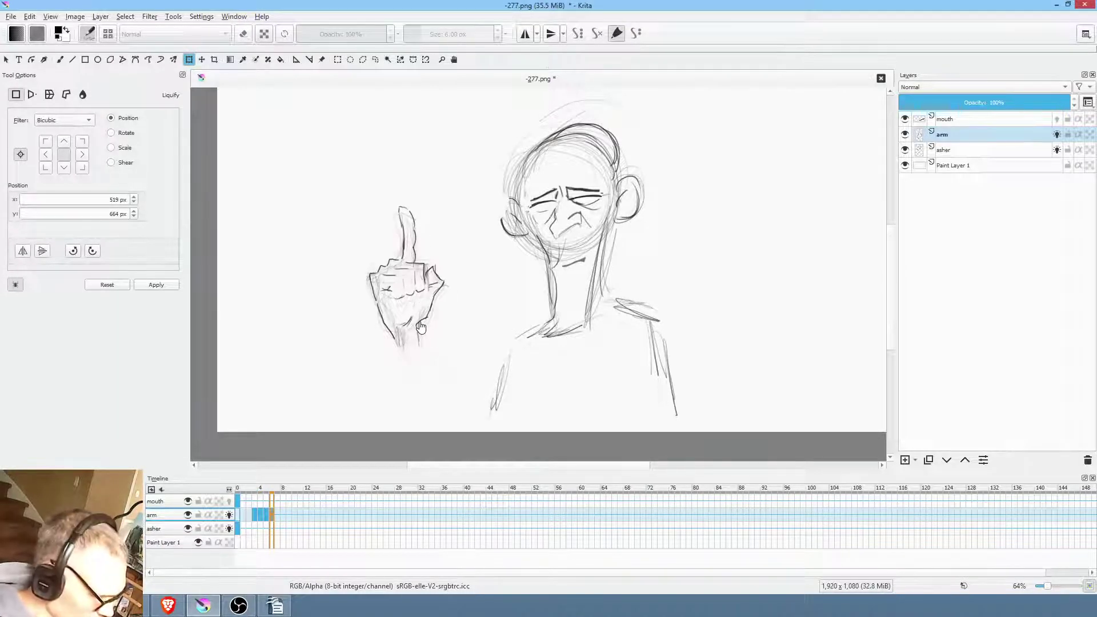
key(b)
mouse_move(424, 334)
mouse_down()
mouse_move(400, 346)
mouse_move(428, 346)
mouse_move(402, 355)
mouse_up()
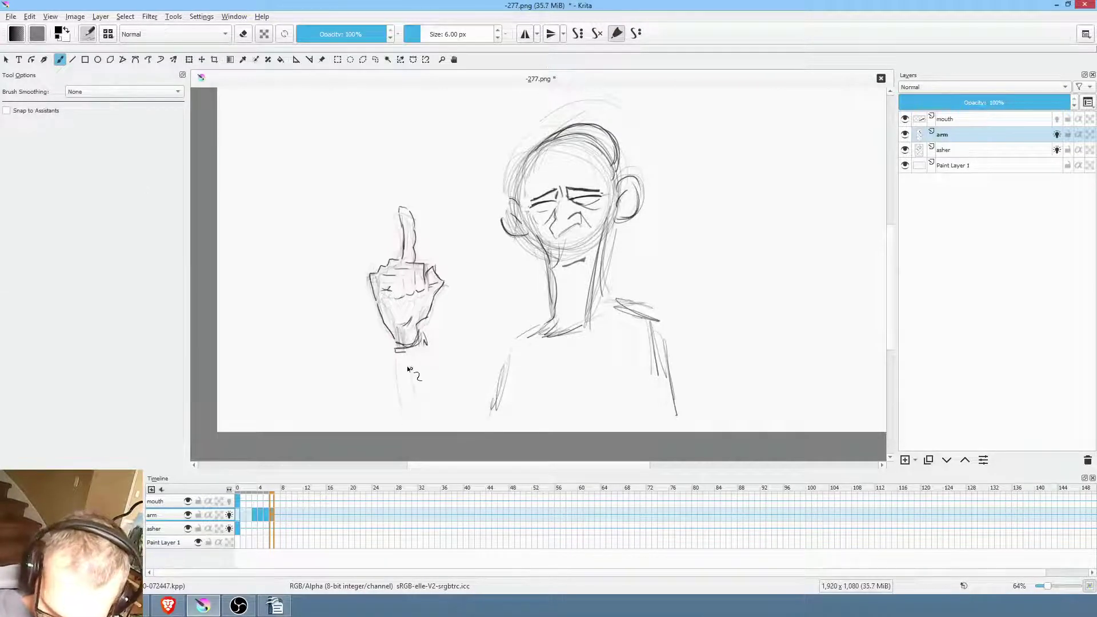
drag(396, 351, 406, 432)
mouse_move(437, 369)
mouse_down()
mouse_move(459, 423)
mouse_move(453, 407)
mouse_move(485, 368)
mouse_up()
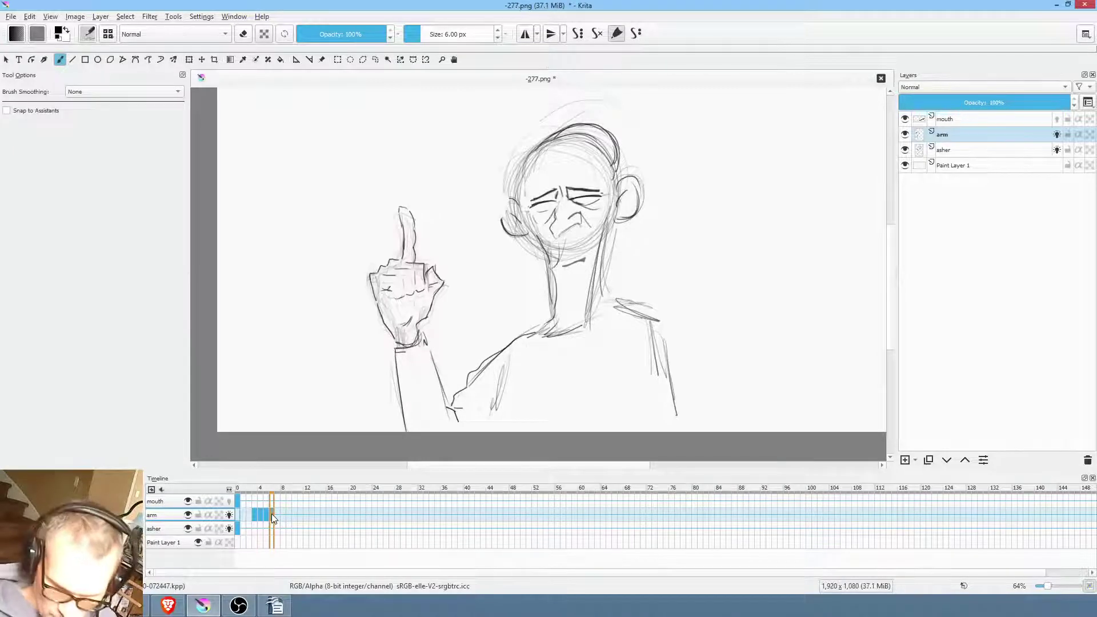
mouse_move(413, 342)
mouse_down()
mouse_move(394, 343)
mouse_move(403, 350)
mouse_move(426, 333)
mouse_move(400, 400)
mouse_move(403, 430)
mouse_move(452, 403)
mouse_up()
drag(400, 376, 428, 403)
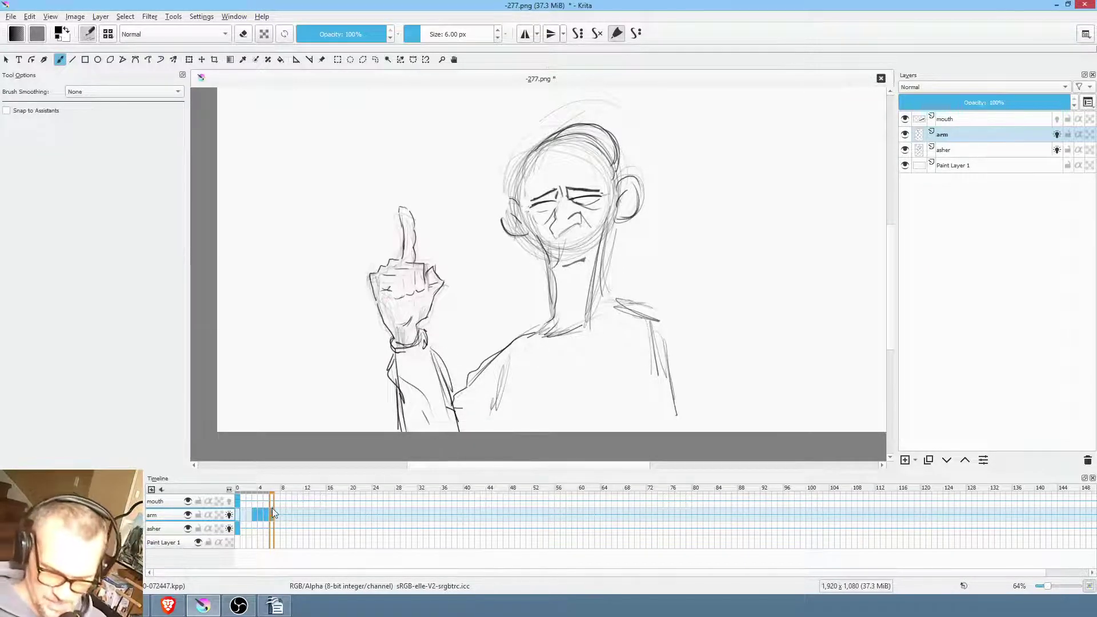
At frame 0 on the arm layer, draw the outer line of the lowered arm and both side lines of the torso
click(278, 491)
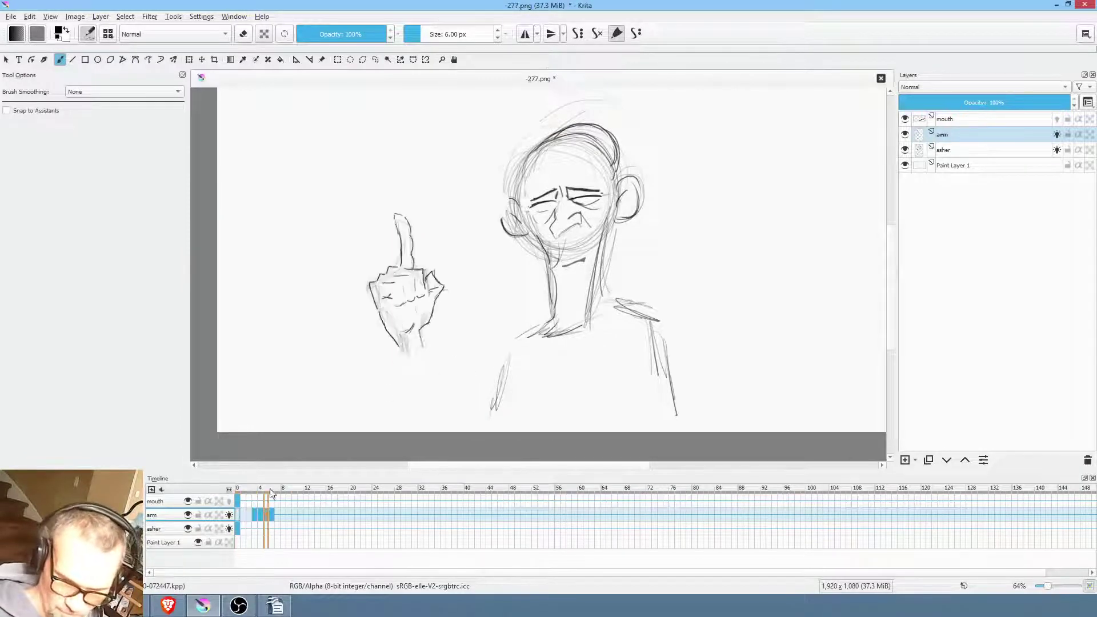
click(274, 491)
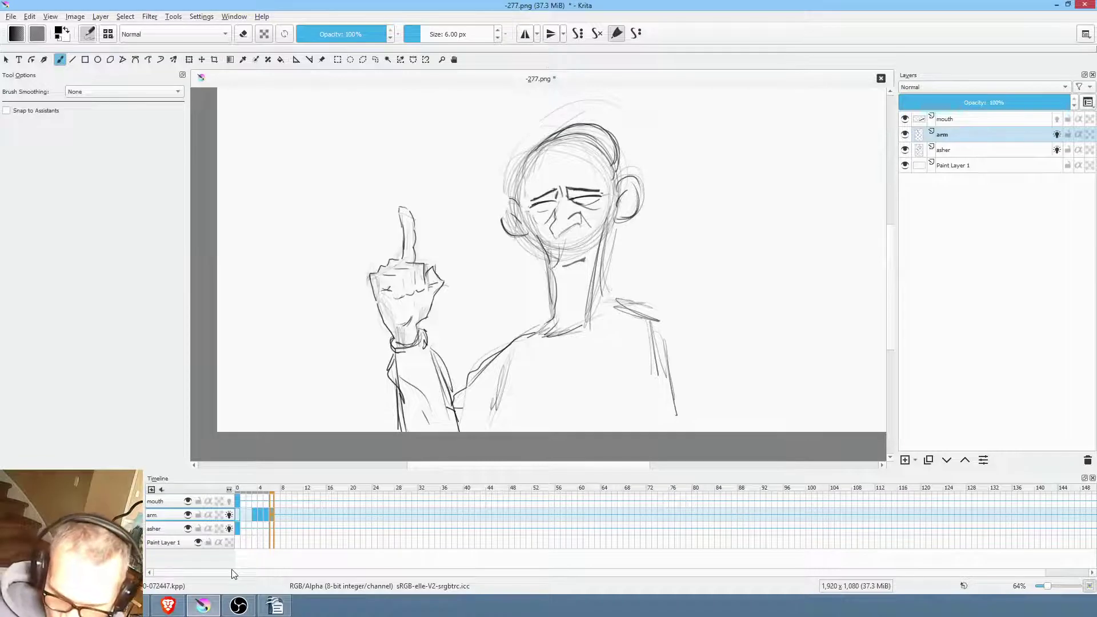
key(Home)
mouse_move(658, 320)
mouse_down()
mouse_move(683, 348)
mouse_move(708, 430)
mouse_up()
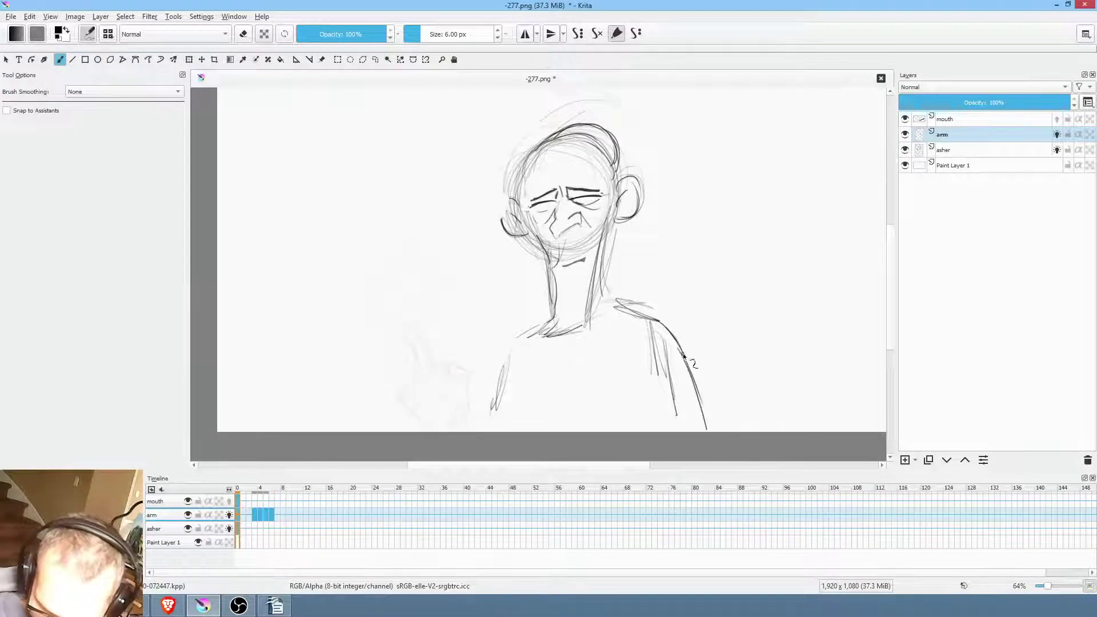
drag(662, 346, 672, 453)
drag(516, 351, 518, 450)
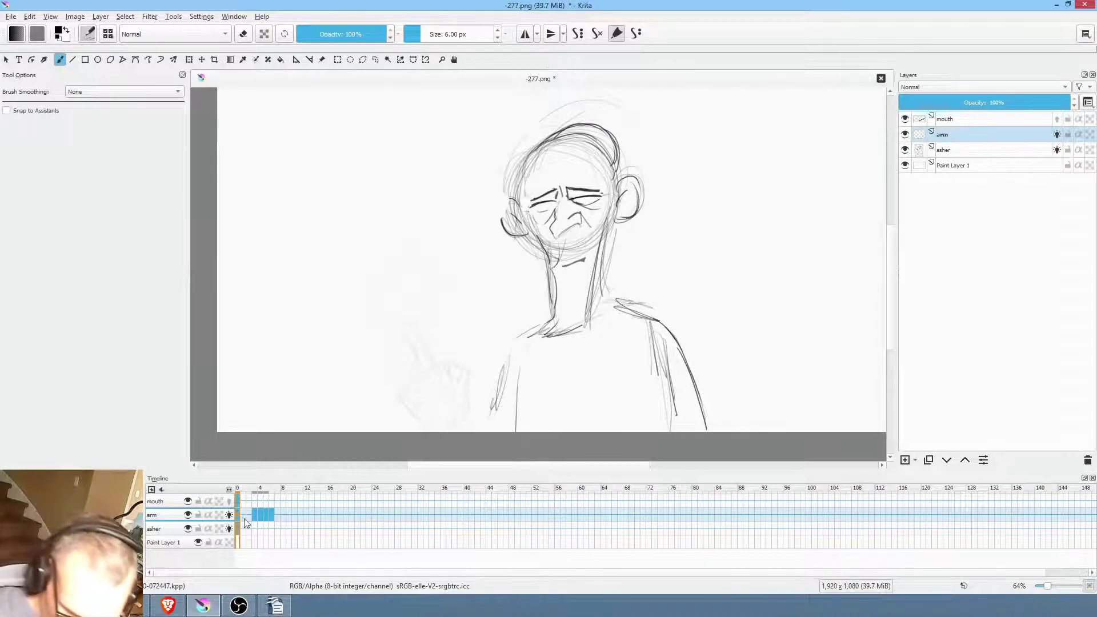
Scrub between frames 0 and 6 to compare the resting pose with the raised-arm pose
click(264, 490)
mouse_move(265, 491)
mouse_down()
mouse_move(297, 495)
mouse_move(238, 500)
mouse_up()
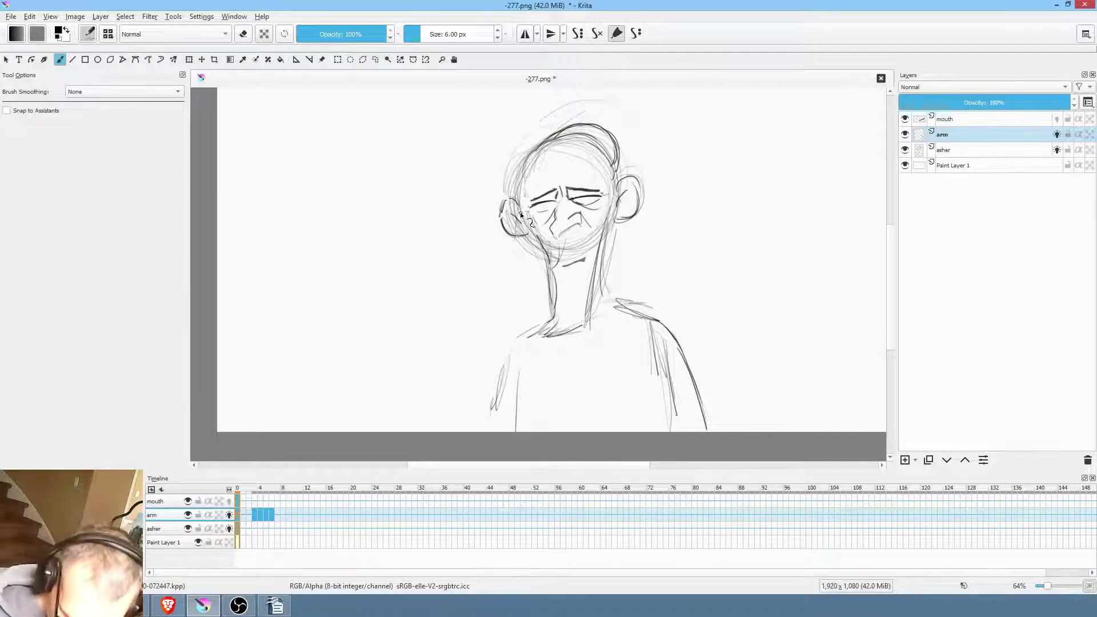
mouse_move(235, 488)
mouse_down()
mouse_move(285, 496)
mouse_move(254, 501)
mouse_move(274, 500)
mouse_up()
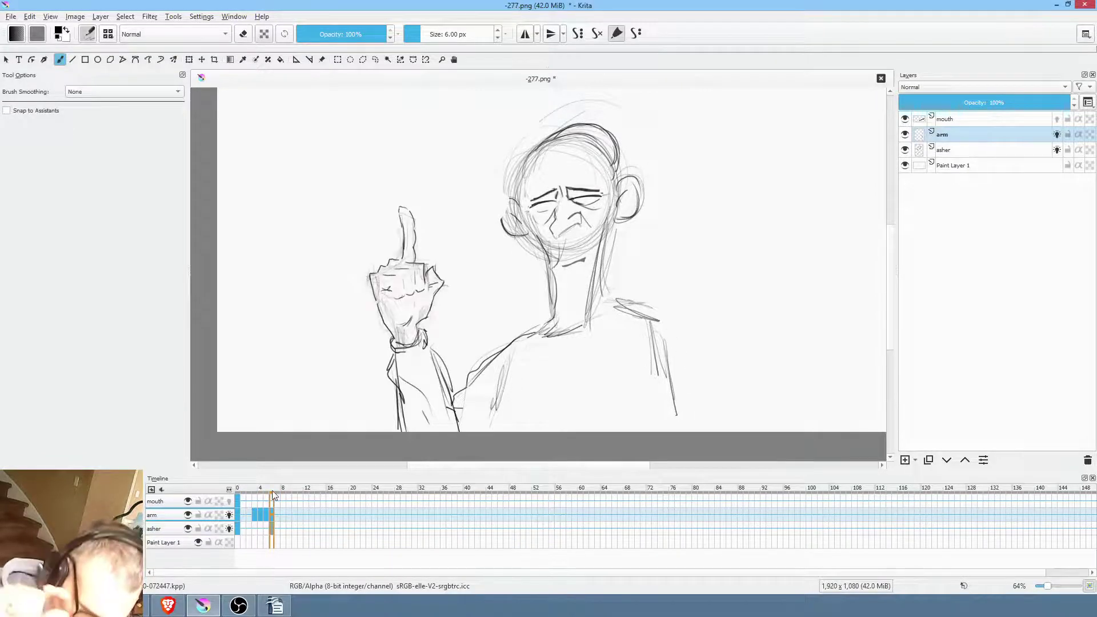
drag(258, 491, 234, 486)
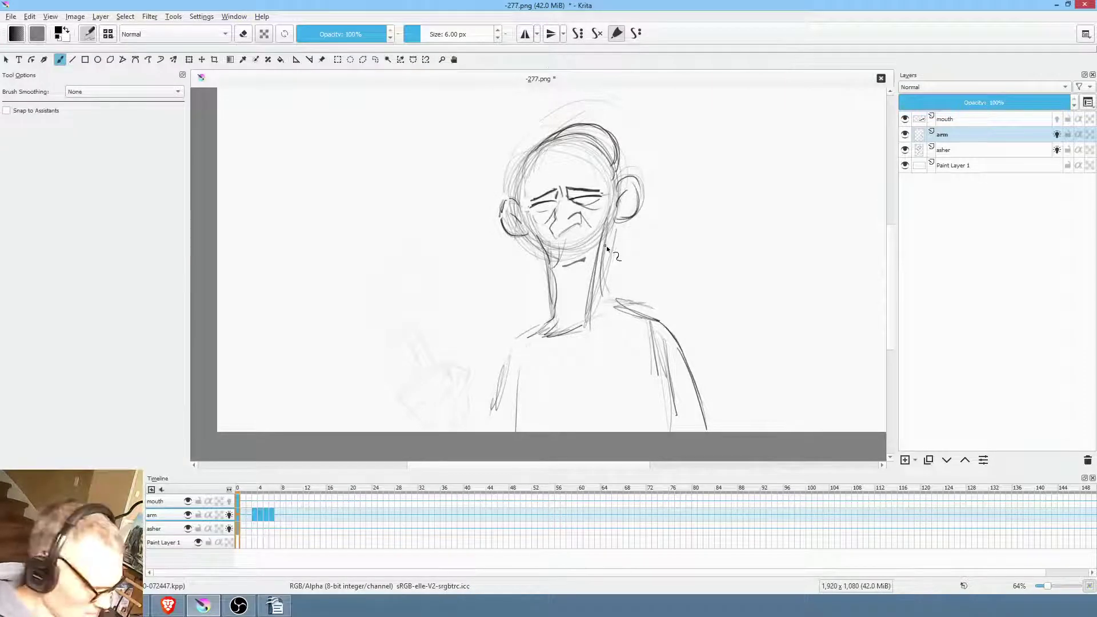
At frame 4 on the asher layer, rotate the whole body slightly clockwise around a pivot placed at the bottom of the torso
drag(244, 490, 261, 490)
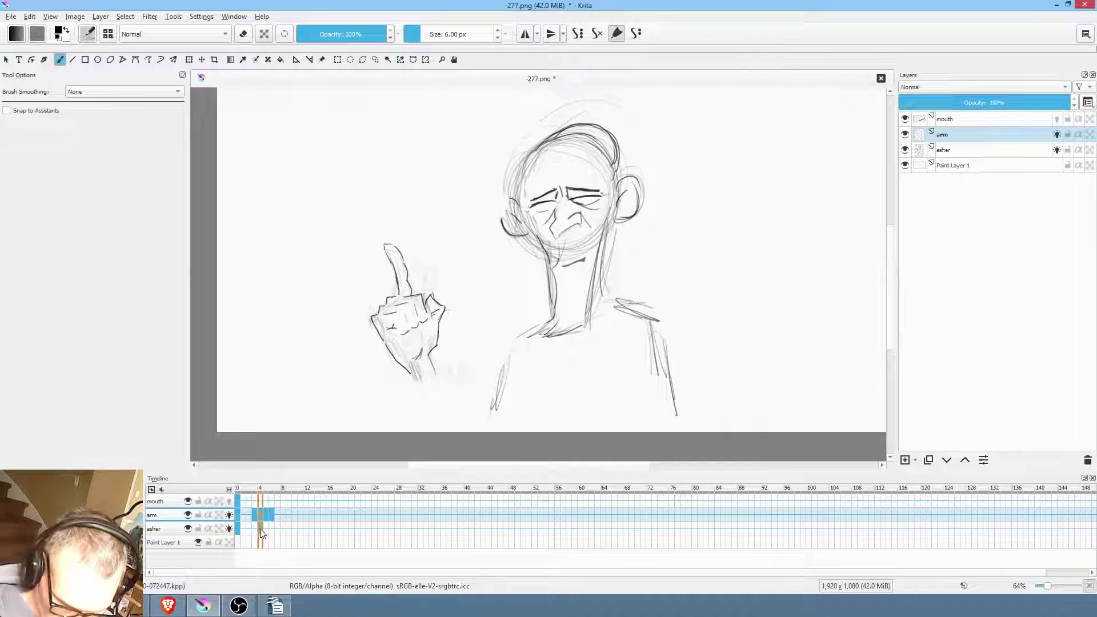
key(ctrl+t)
click(166, 530)
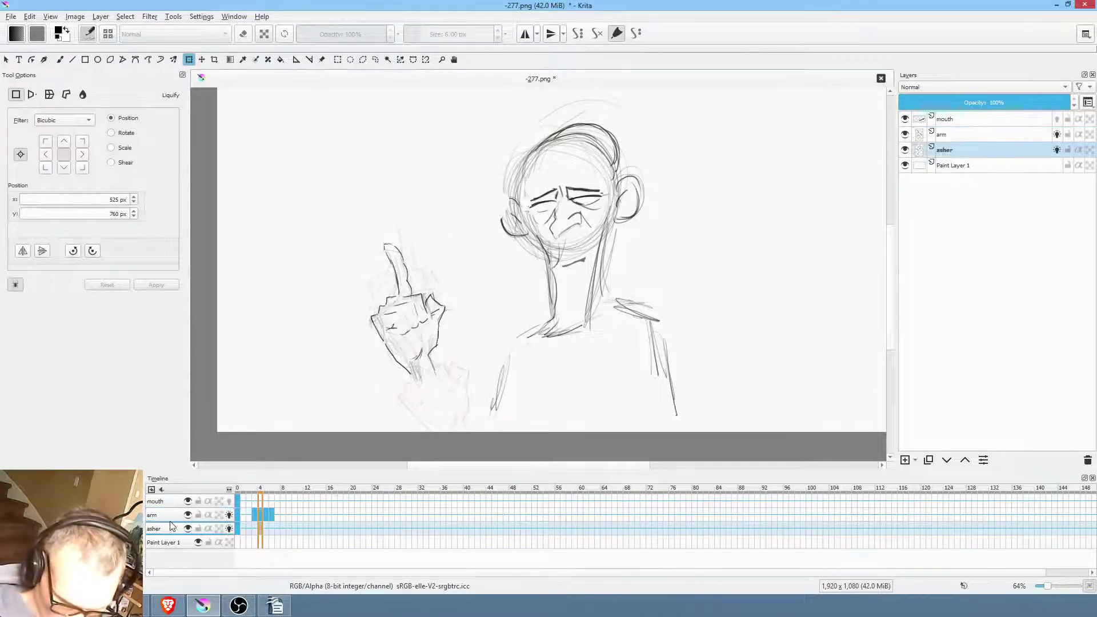
drag(572, 255, 571, 422)
drag(717, 384, 707, 391)
At frames 5 and 6 on the asher layer, tilt the body slightly further clockwise around a pivot at the torso's base
key(Right)
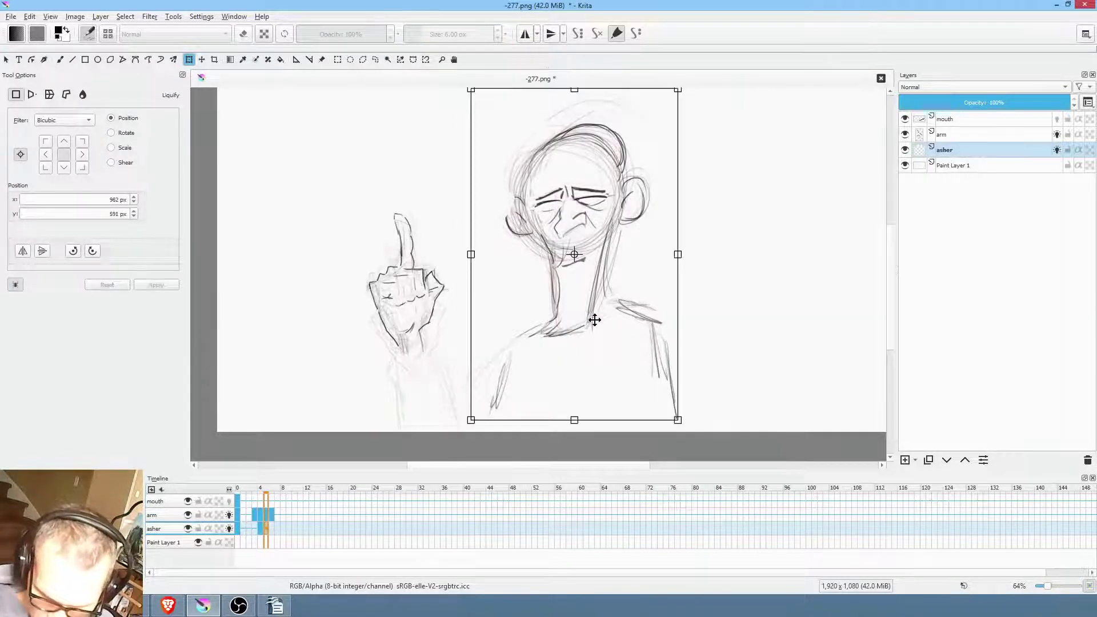
drag(580, 286, 573, 422)
drag(710, 371, 709, 374)
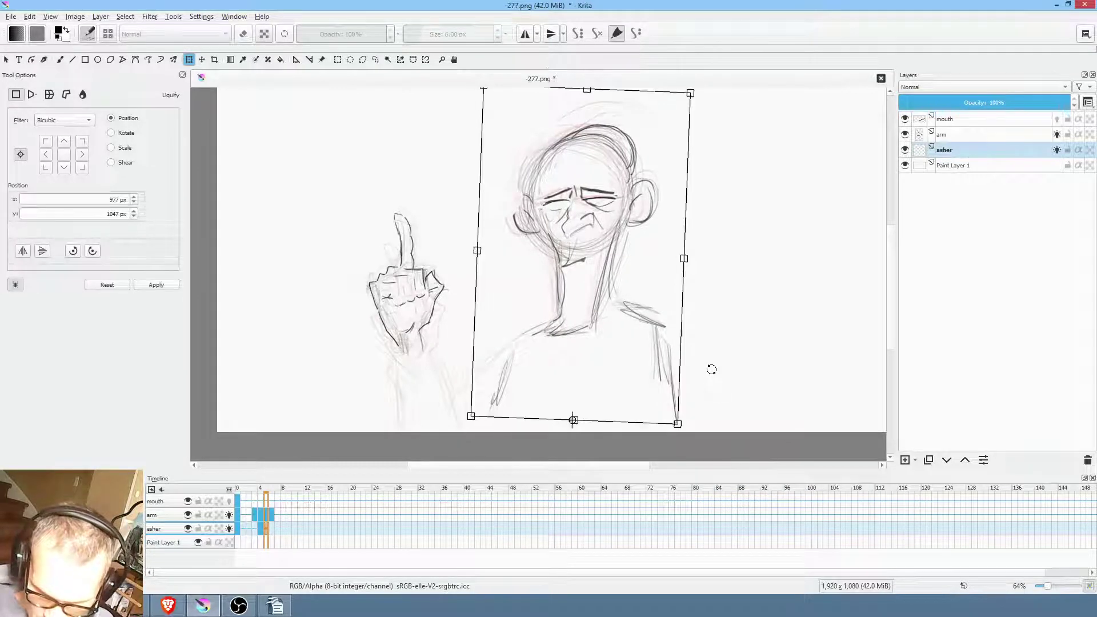
click(272, 527)
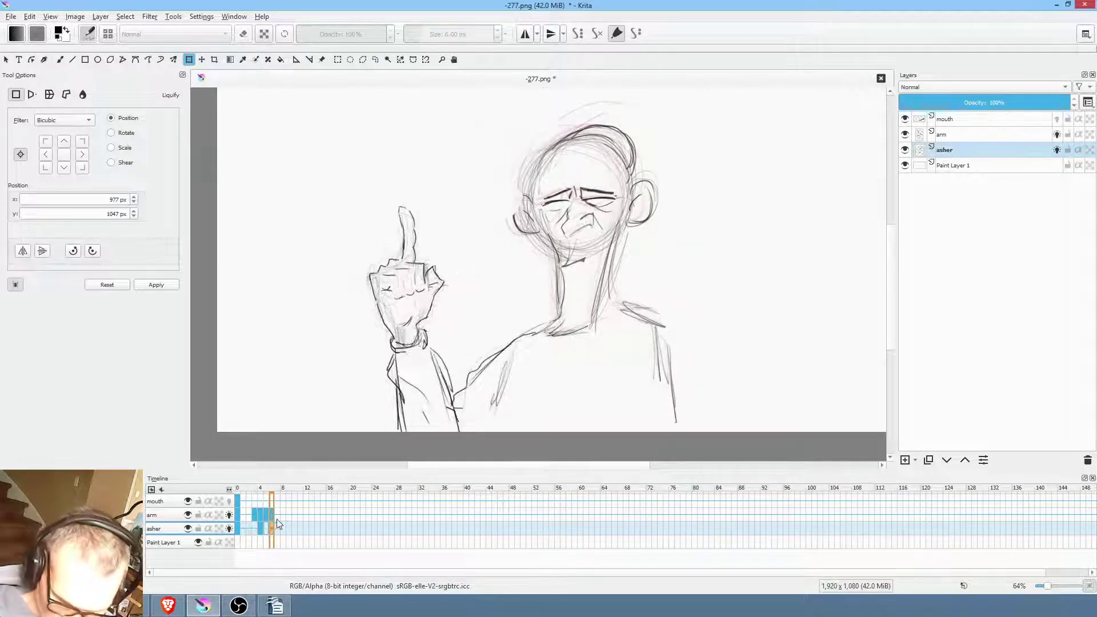
drag(579, 258, 565, 423)
drag(706, 345, 709, 345)
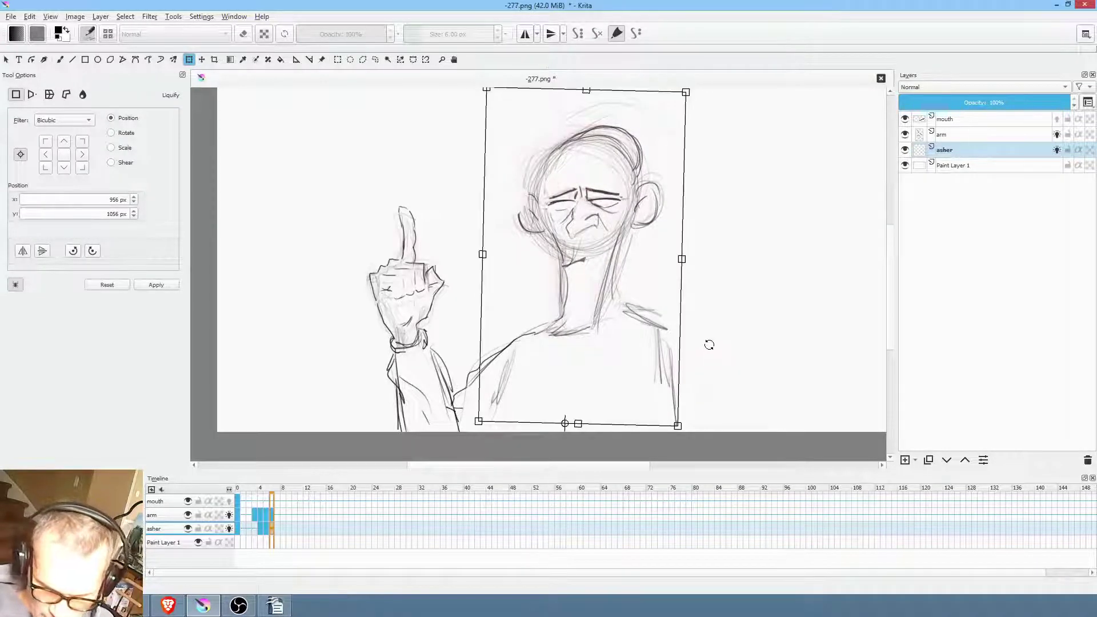
At frame 5 on the asher layer, outline the head and neck with a freehand selection and rotate them slightly counter-clockwise
click(263, 529)
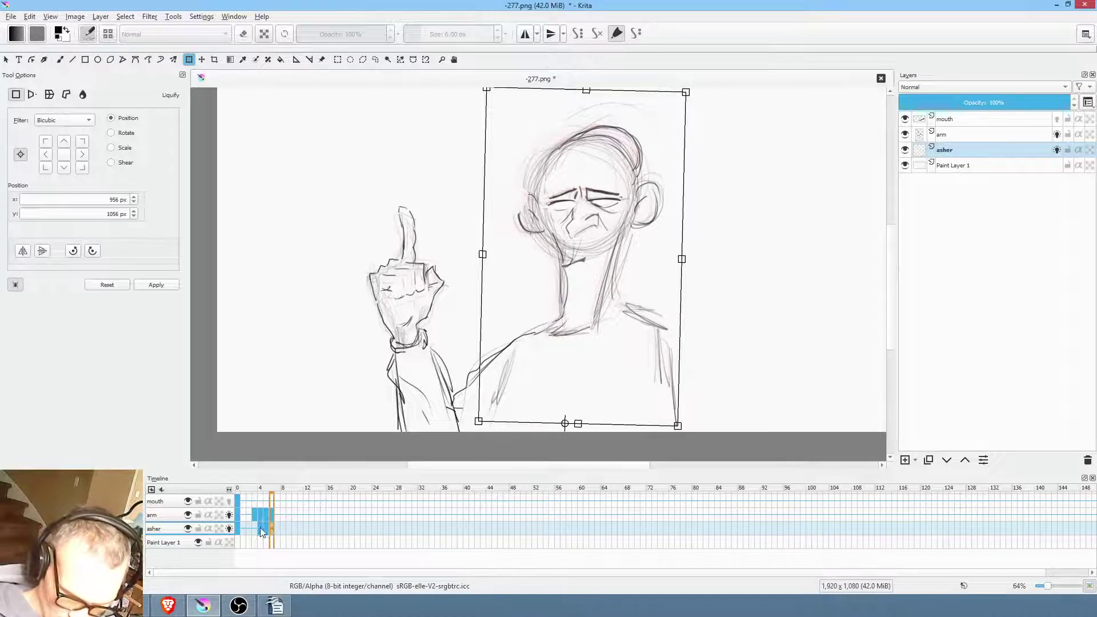
click(266, 528)
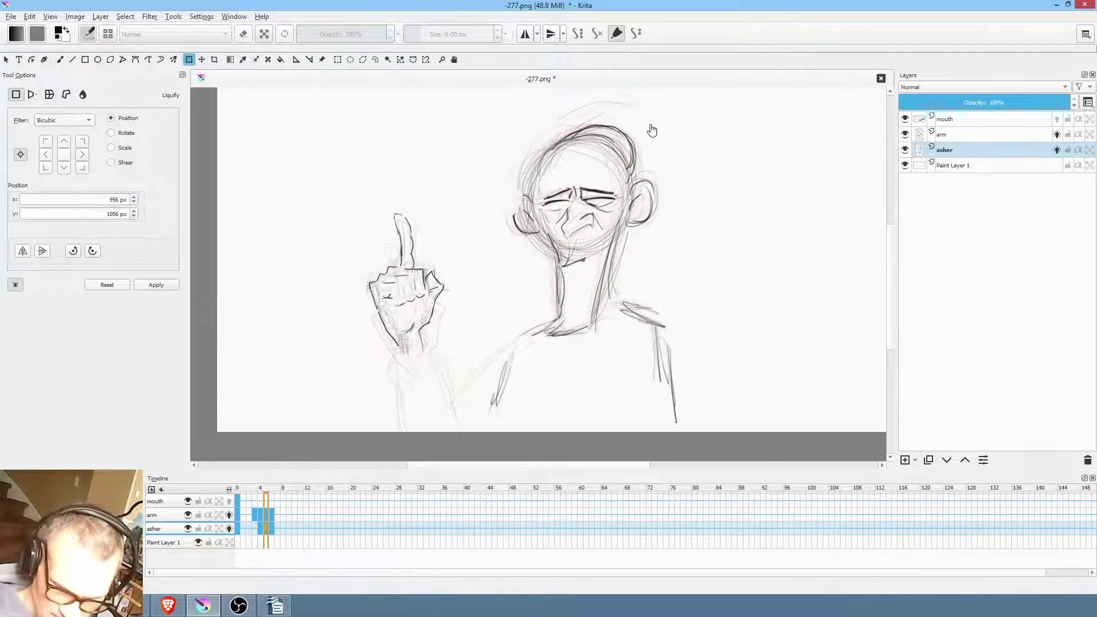
key(ctrl+r)
mouse_move(661, 122)
mouse_down()
mouse_move(495, 225)
mouse_move(518, 297)
mouse_move(573, 364)
mouse_move(684, 227)
mouse_up()
key(ctrl+t)
drag(715, 291, 720, 286)
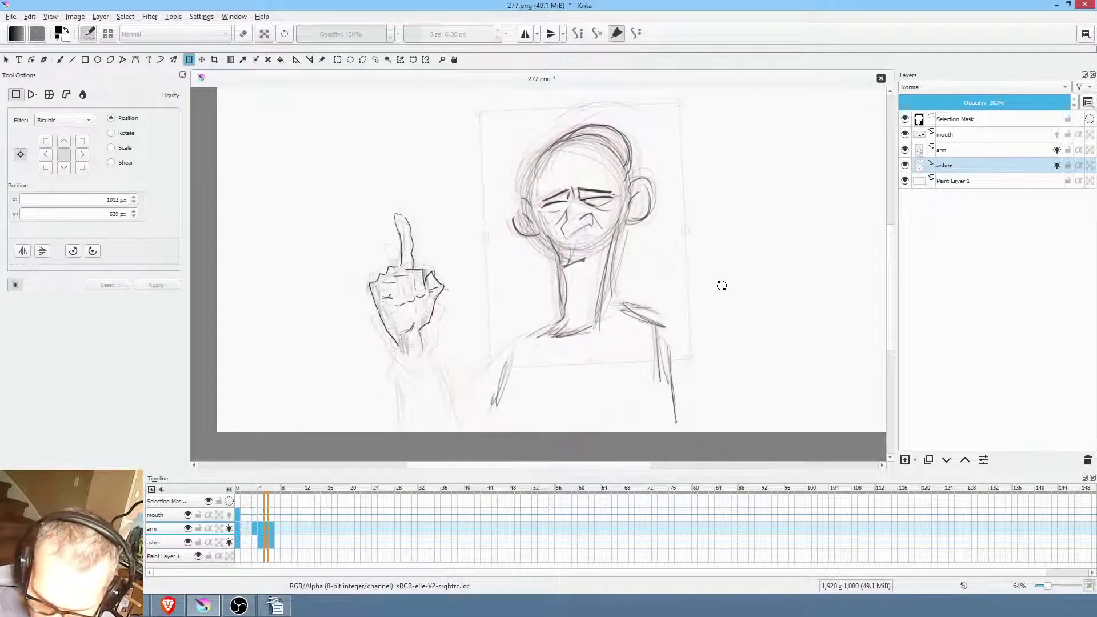
At frame 6, rotate the selected head and neck slightly counter-clockwise, and play the animation from frame 0
click(271, 542)
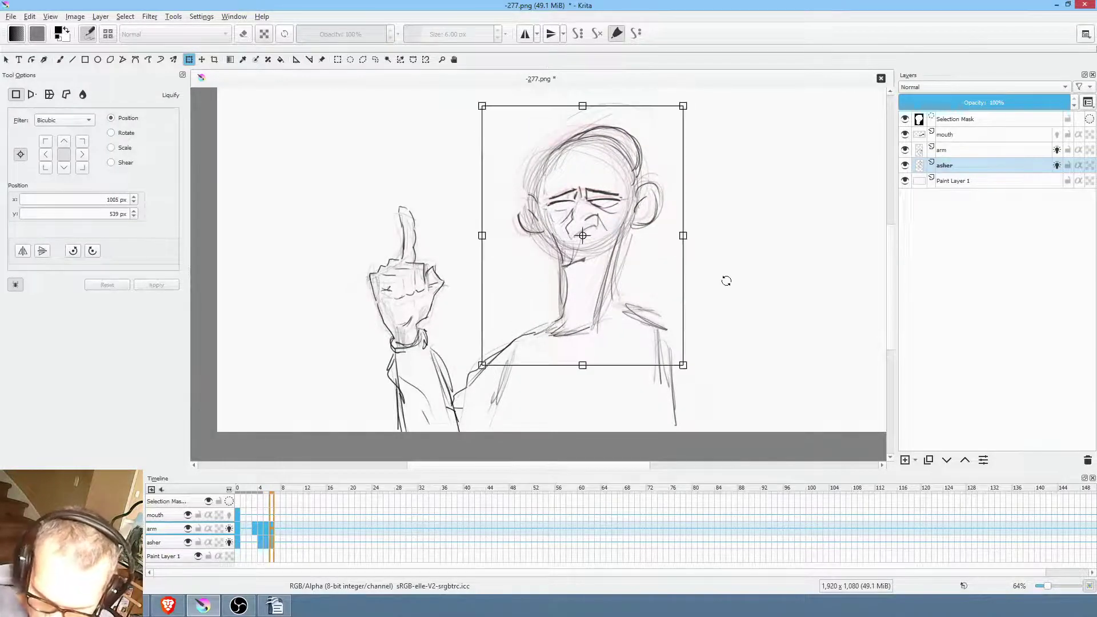
drag(725, 277, 729, 263)
click(260, 543)
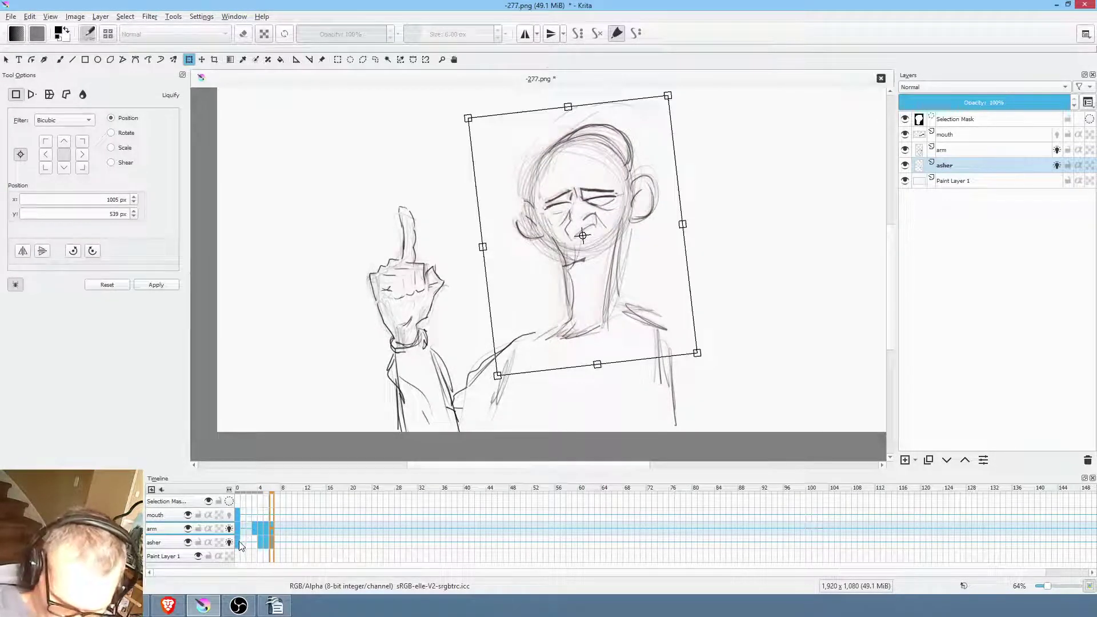
key(space)
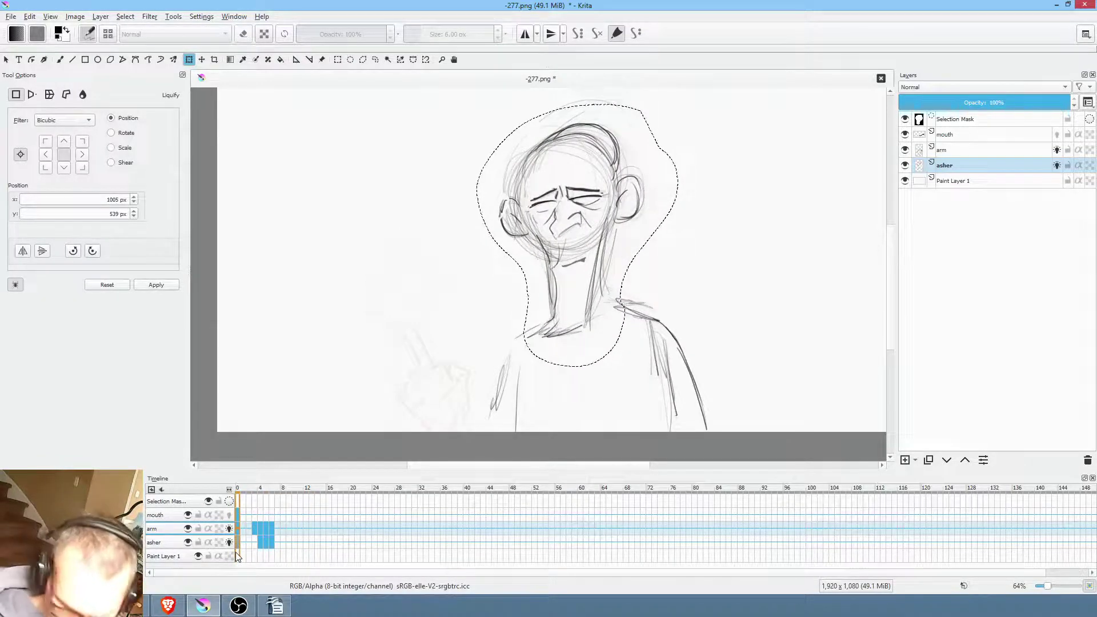
Save the image as PNG with an accompanying Krita file, and clear the head selection
click(11, 16)
click(33, 66)
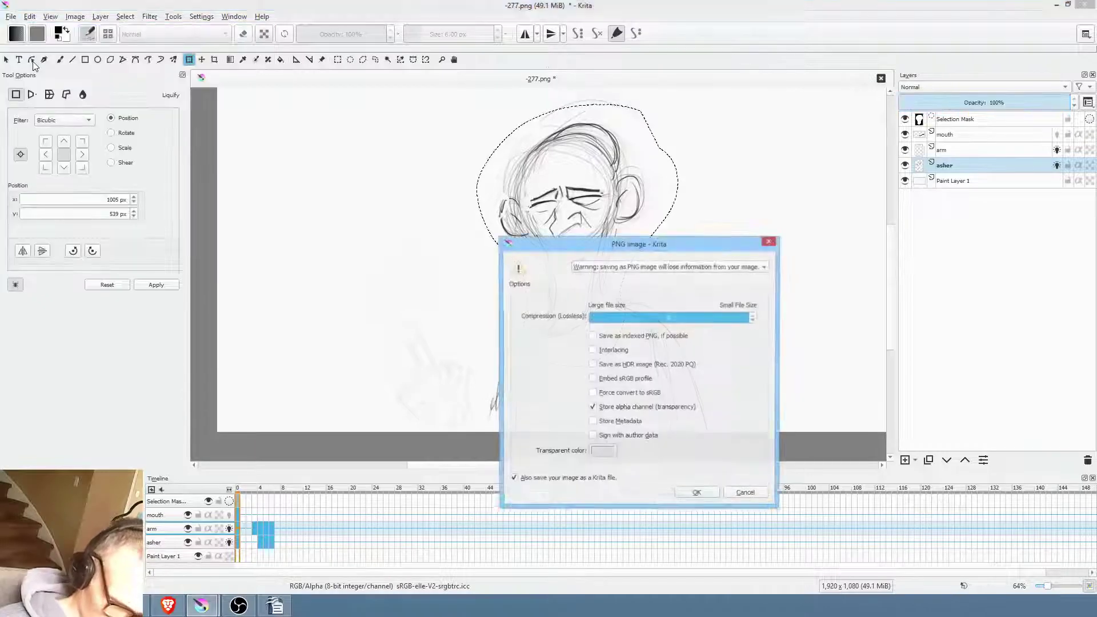
click(697, 494)
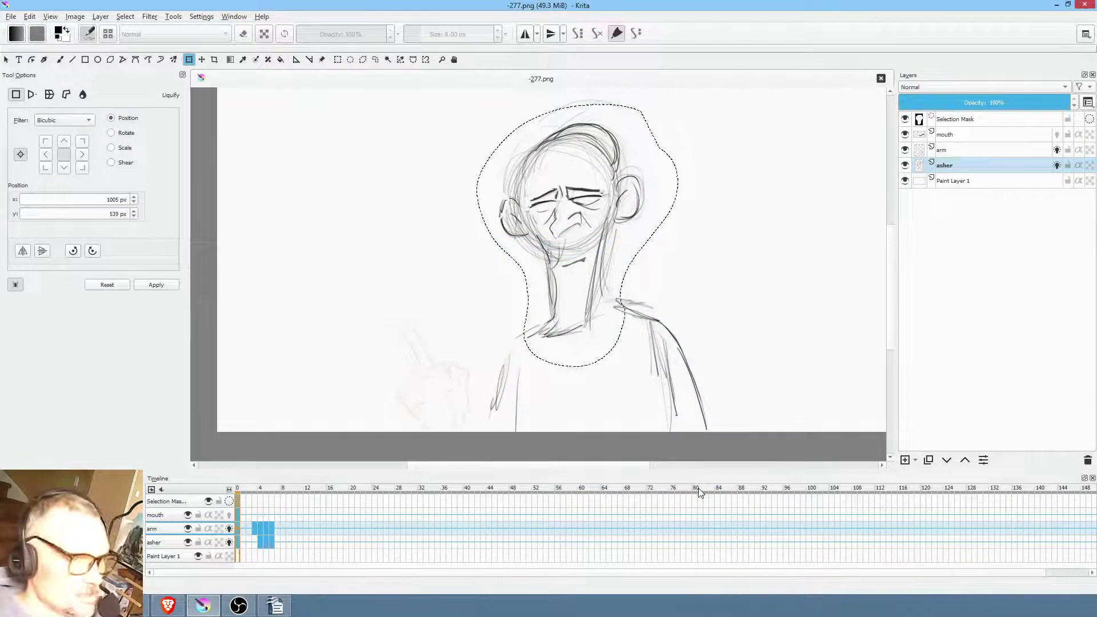
key(ctrl+shift+a)
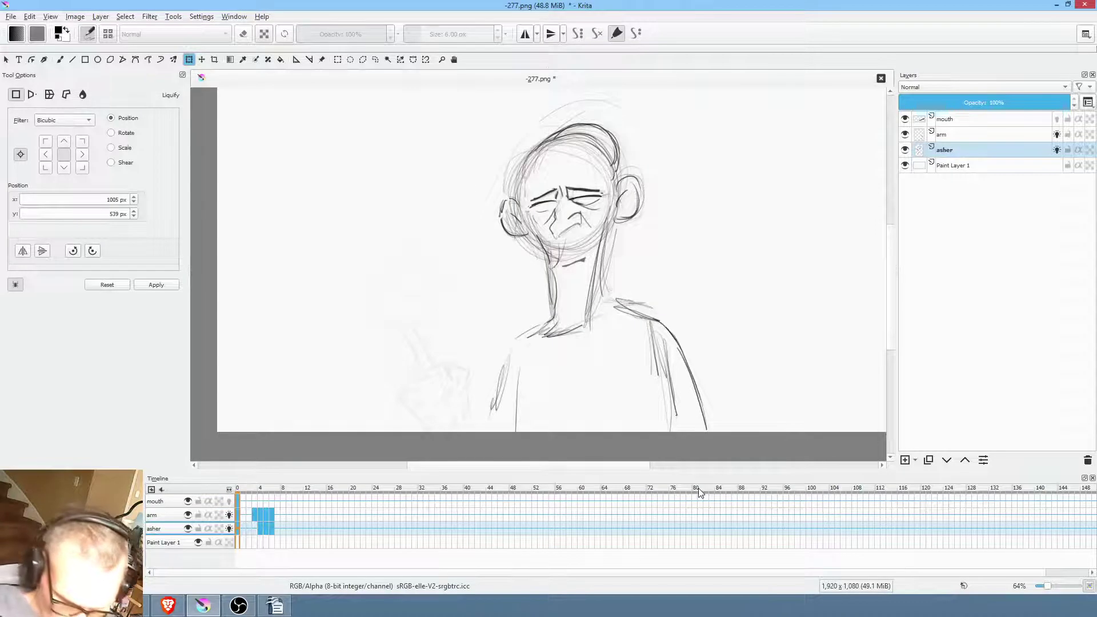
At frame 3 on the mouth layer, draw a filled grey open-mouth shape below the nose
click(165, 503)
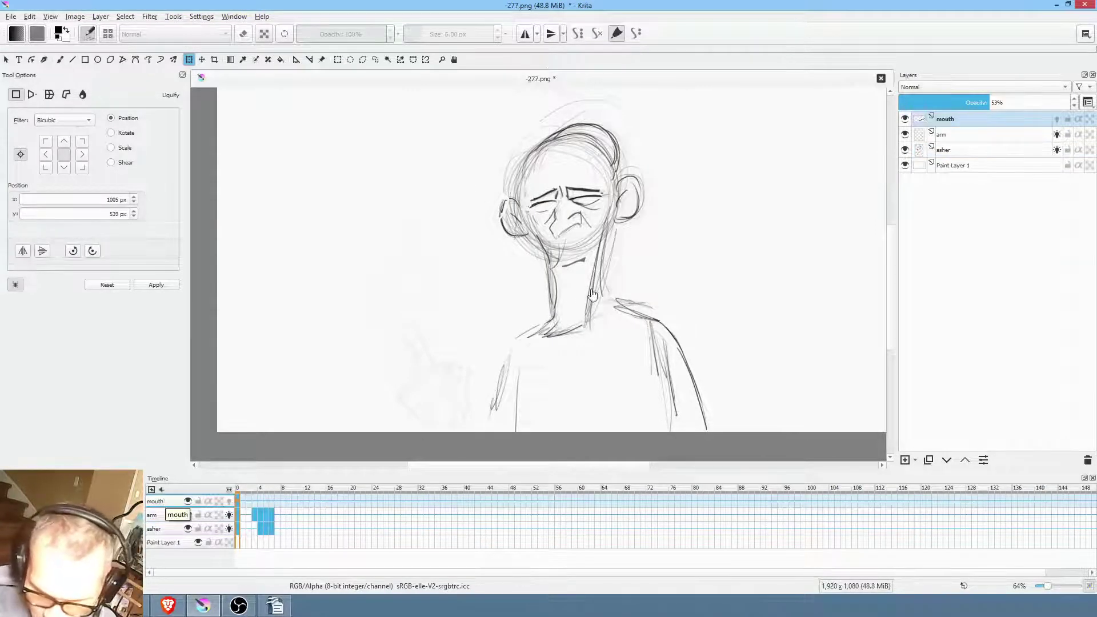
scroll(580, 280, up, 5)
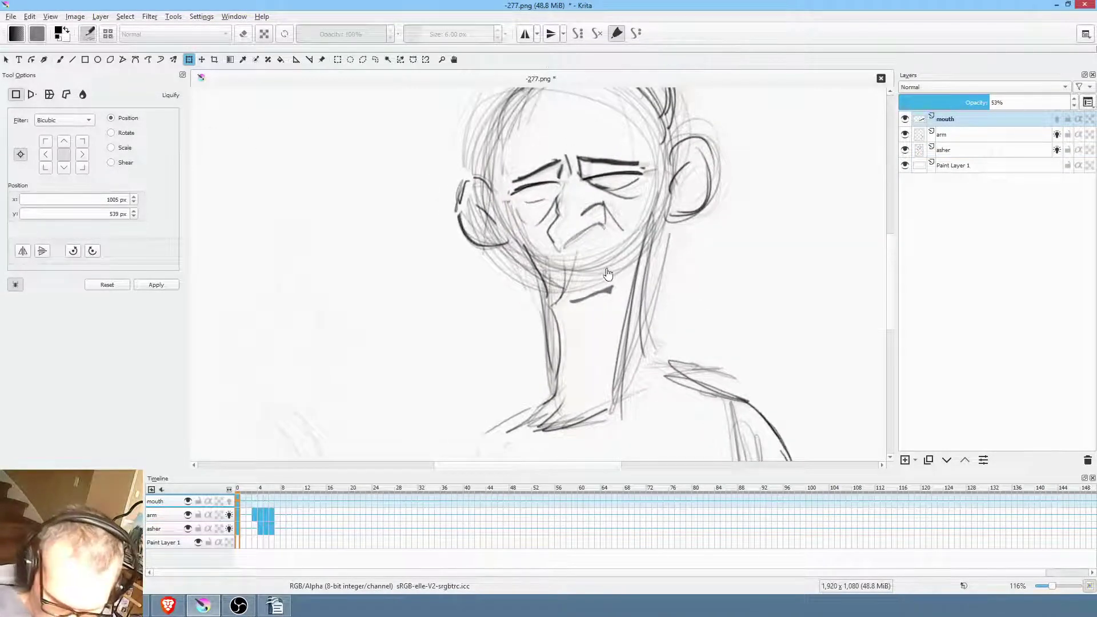
click(255, 501)
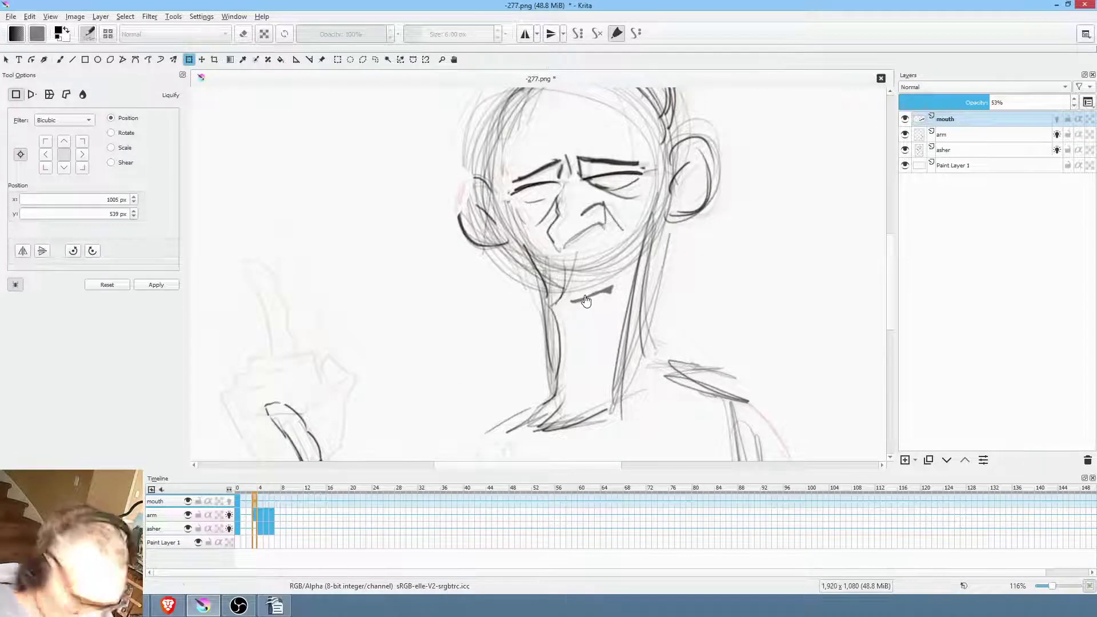
key(p)
mouse_move(570, 299)
mouse_down()
mouse_move(616, 280)
mouse_move(606, 310)
mouse_move(572, 313)
mouse_up()
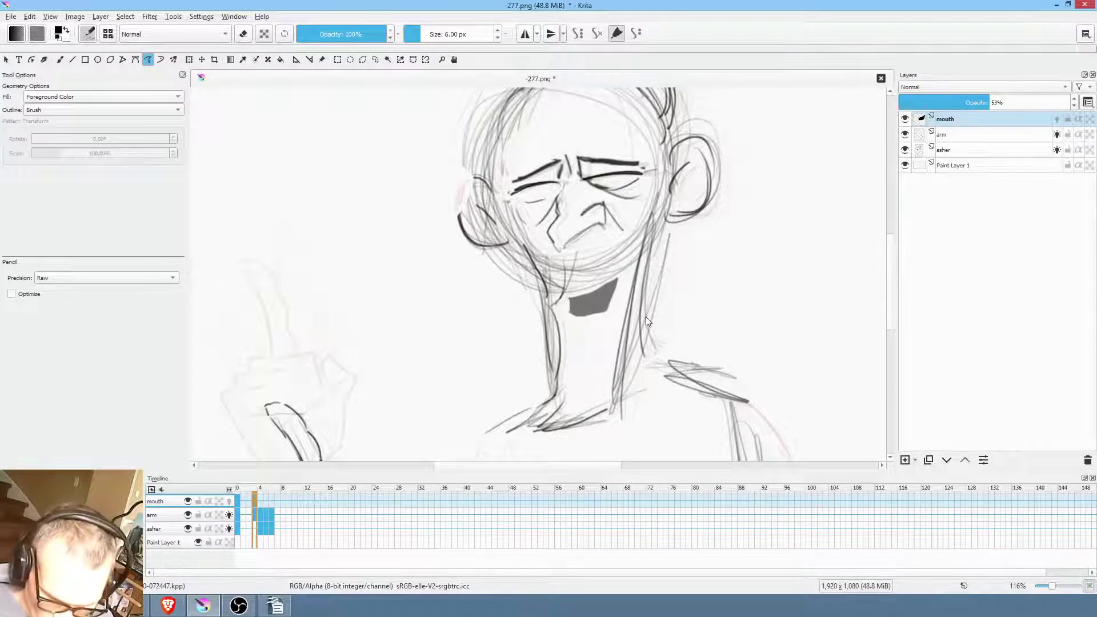
At frame 5 on the mouth layer, draw a narrower filled mouth shape aligned with the tilted head
key(period)
key(period)
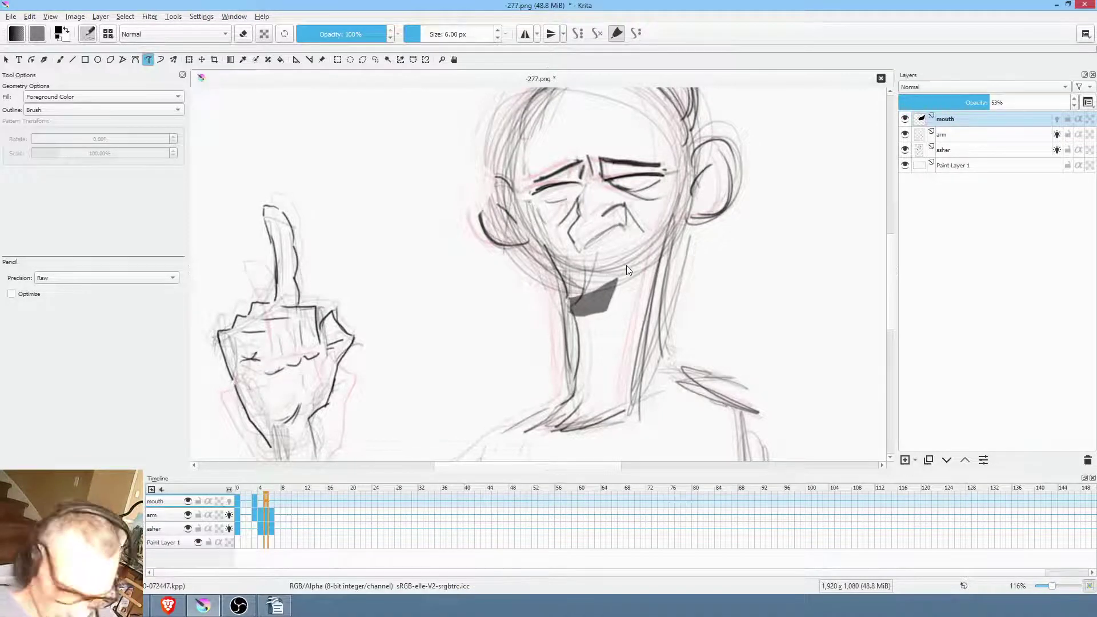
key(ctrl+z)
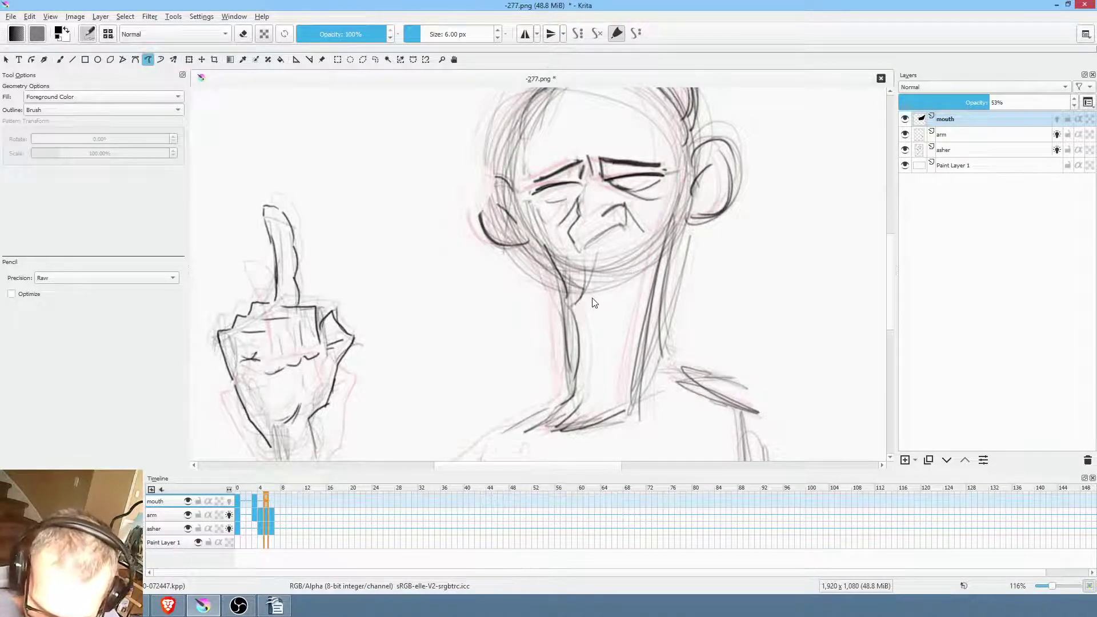
mouse_move(589, 299)
mouse_down()
mouse_move(632, 290)
mouse_move(596, 309)
mouse_up()
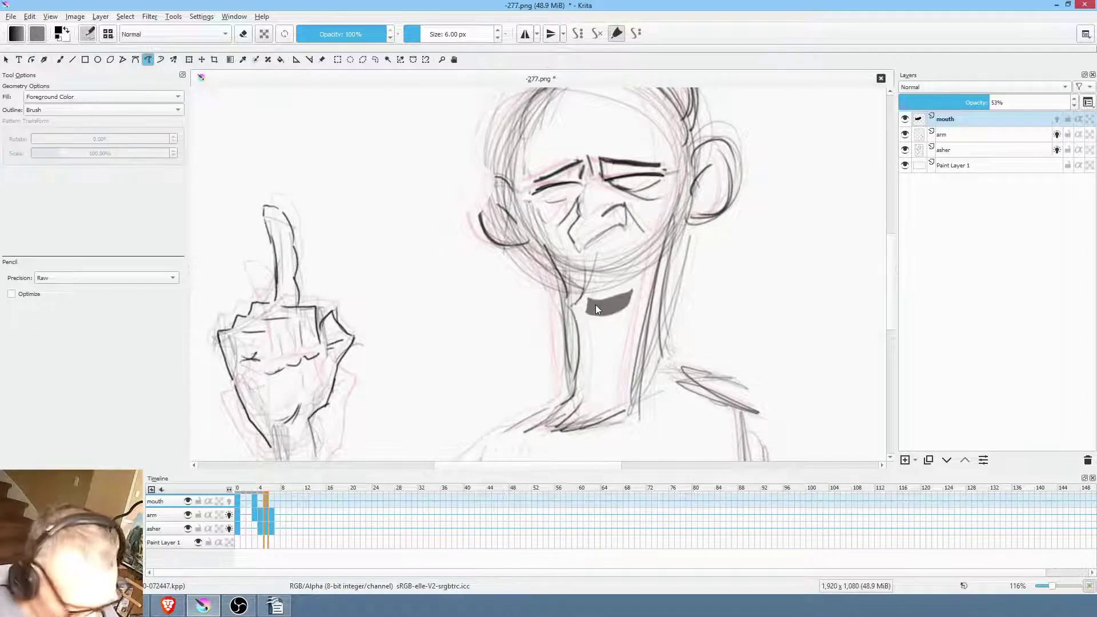
On the mouth layer, draw a round open mouth at frame 7 and a thin curved closed mouth at frame 9, and check the playback
key(period)
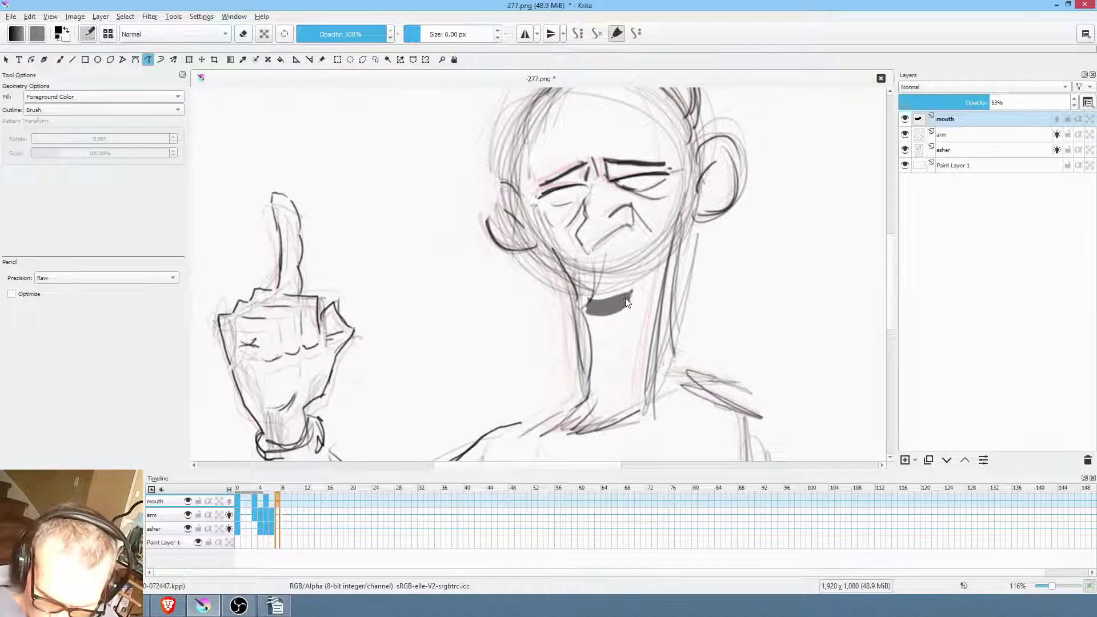
key(Delete)
mouse_move(602, 302)
mouse_down()
mouse_move(635, 296)
mouse_move(635, 311)
mouse_move(607, 327)
mouse_up()
key(period)
key(Delete)
mouse_move(592, 305)
mouse_down()
mouse_move(648, 265)
mouse_move(608, 299)
mouse_up()
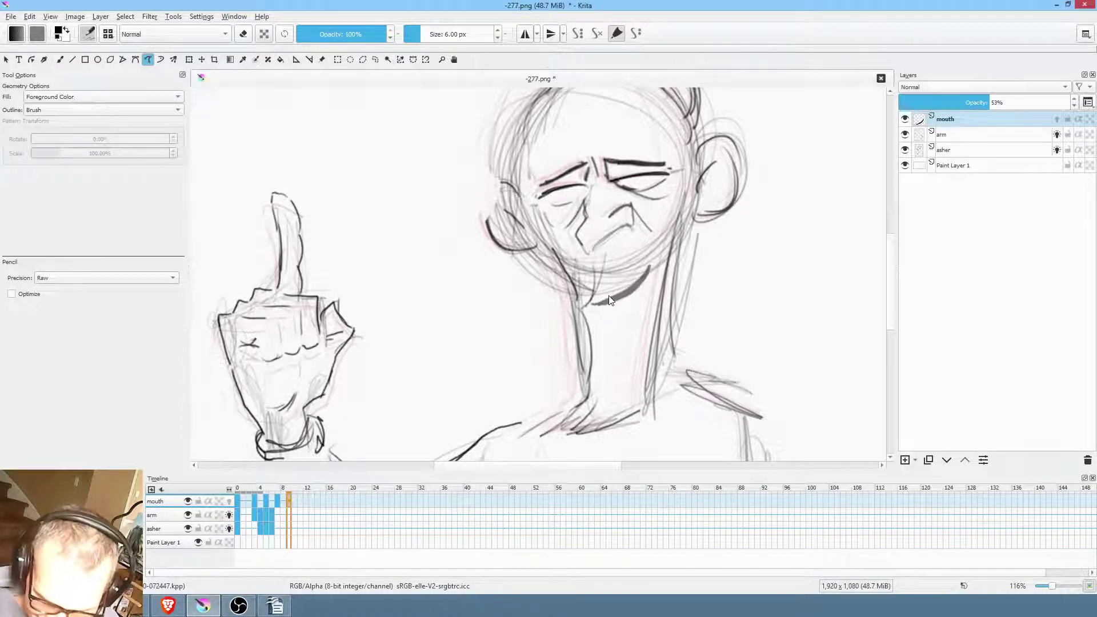
click(237, 503)
key(space)
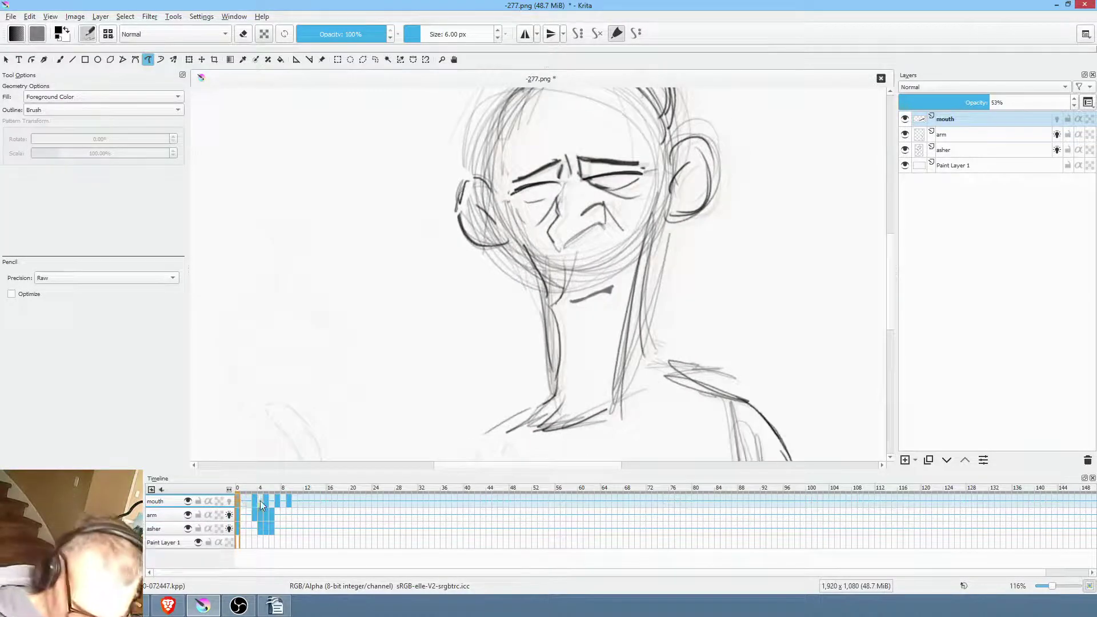
key(space)
On the mouth layer, transform the mouth shapes at in-between frames 4, 6 and 8 to follow the head, and play the animation
key(ctrl+t)
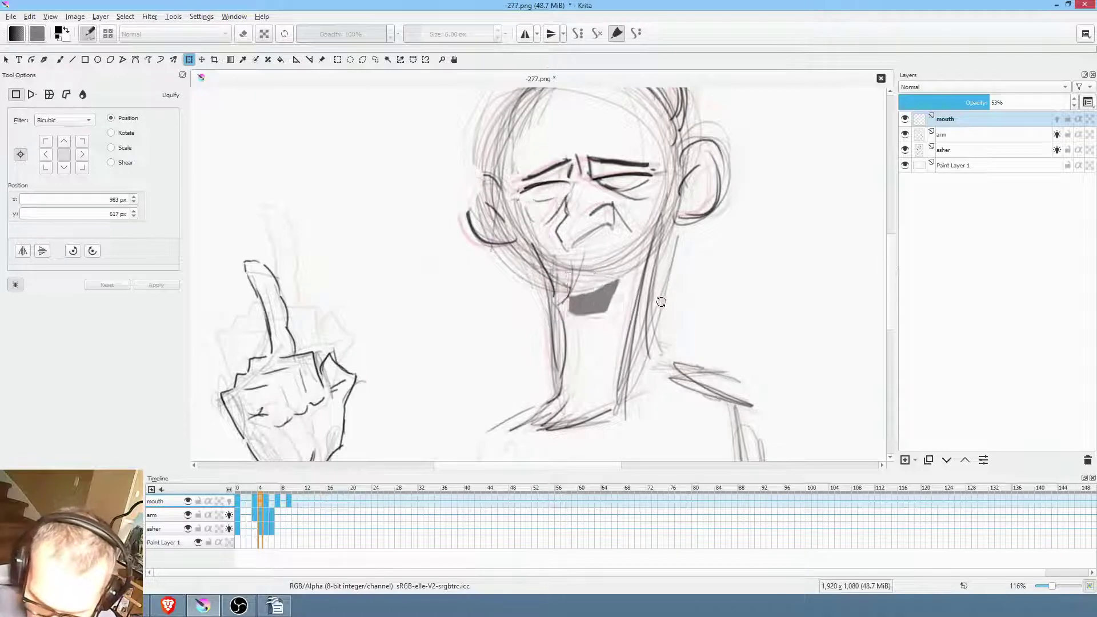
drag(602, 302, 639, 313)
click(273, 501)
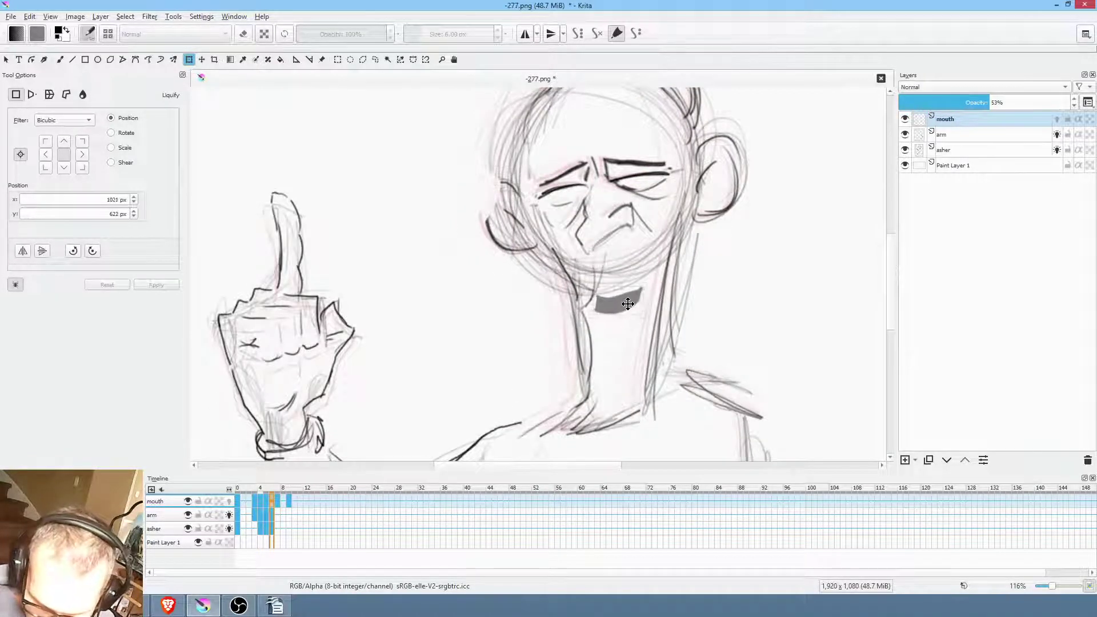
click(284, 501)
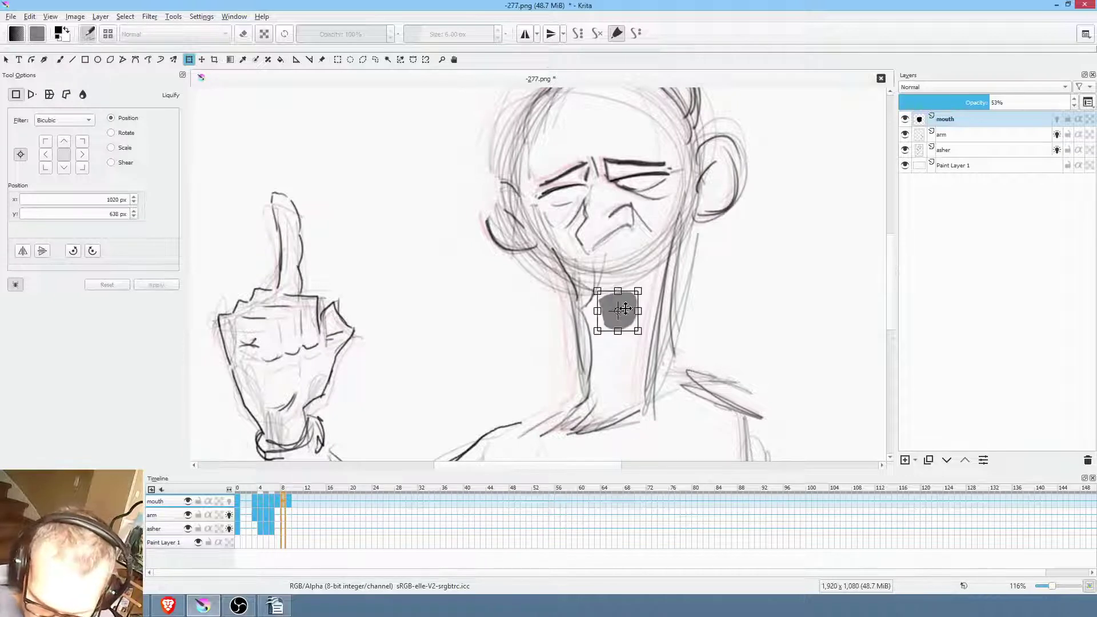
mouse_move(684, 296)
mouse_down()
mouse_move(647, 309)
mouse_move(642, 297)
mouse_move(625, 312)
mouse_up()
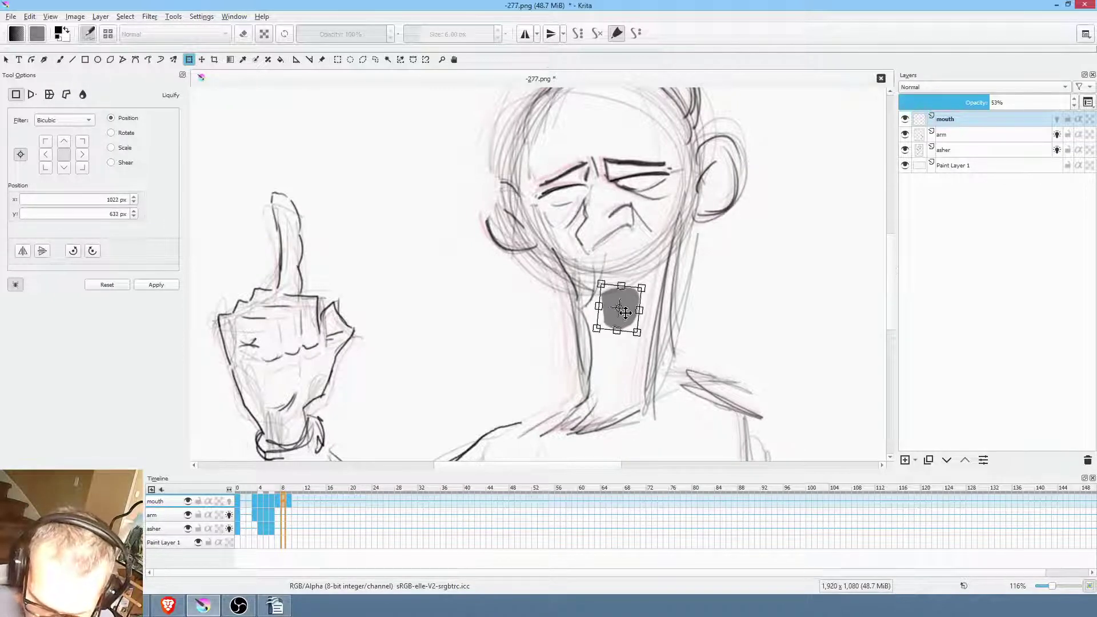
key(space)
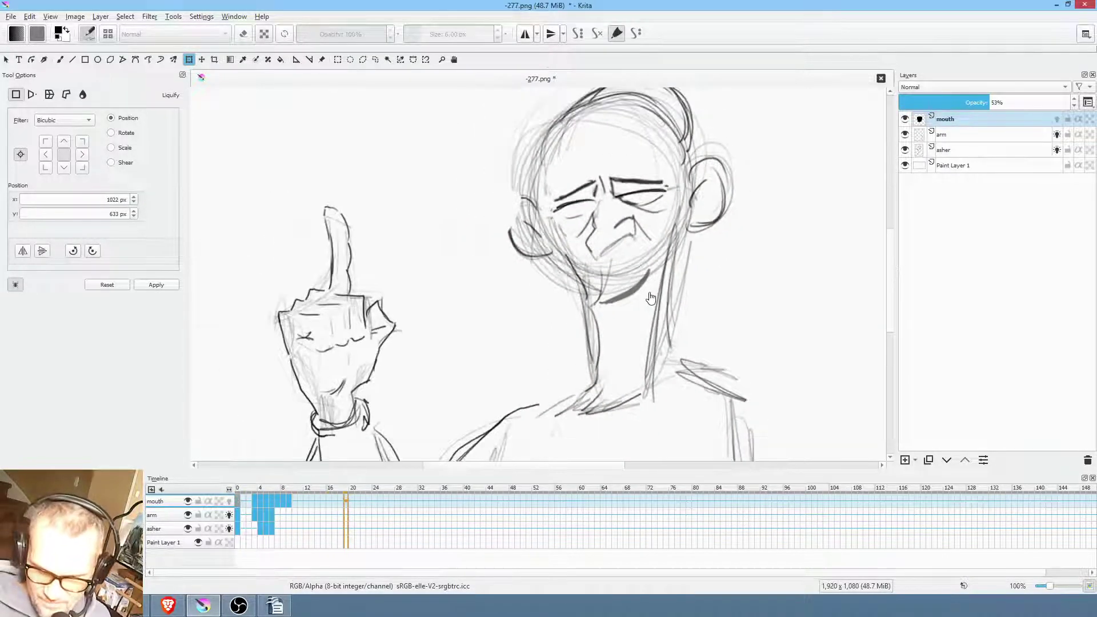
scroll(660, 317, down, 3)
drag(660, 316, 595, 318)
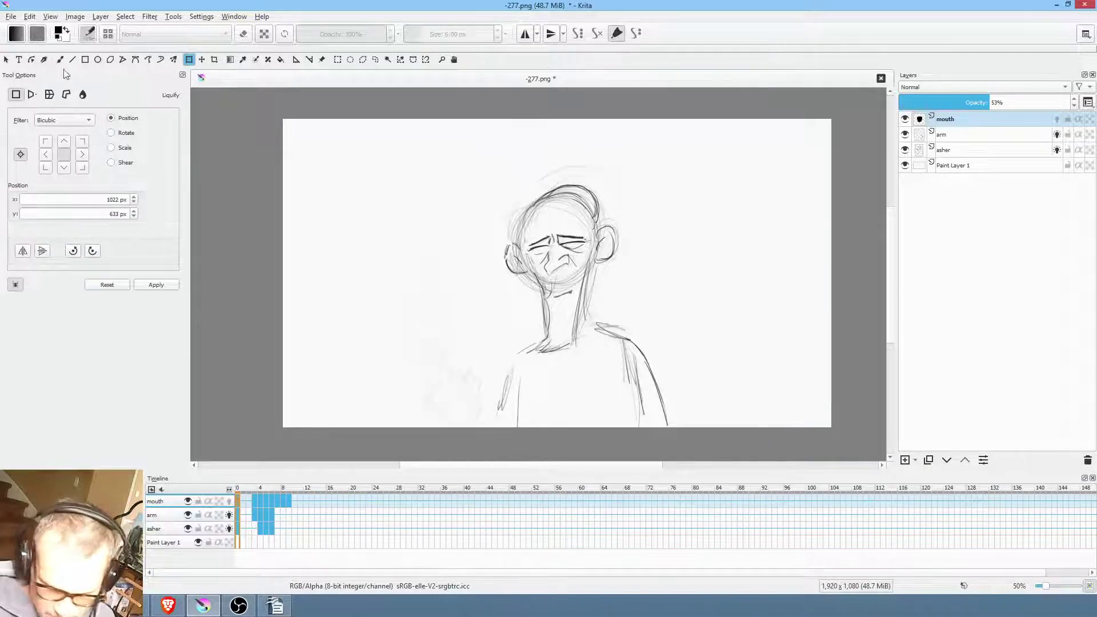
Save the image as PNG together with a Krita file, and close the Render Animation settings without rendering
click(11, 17)
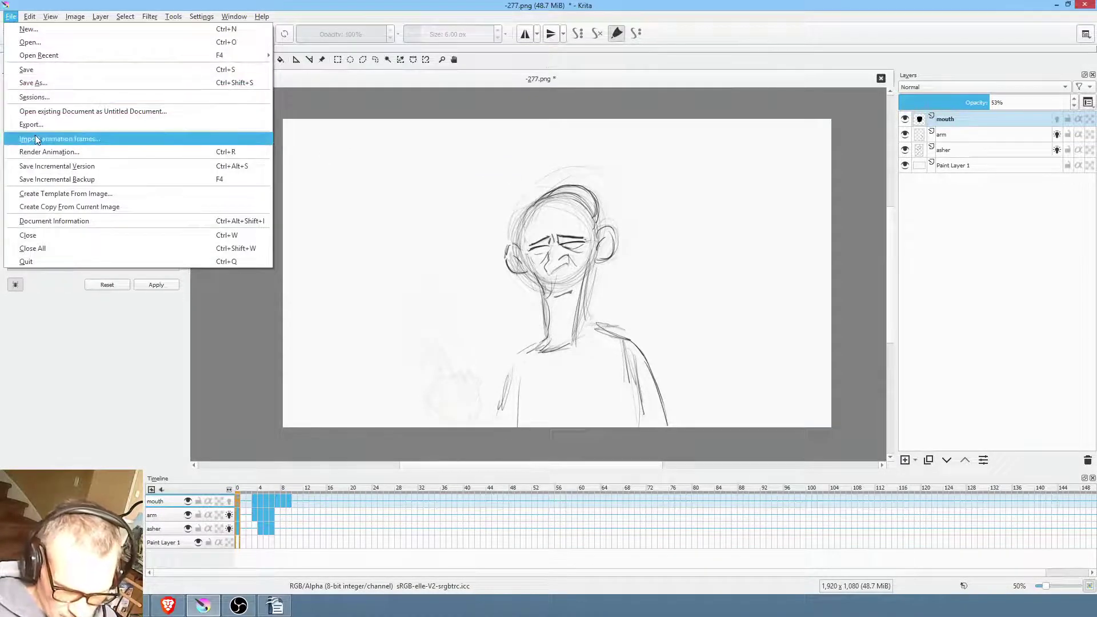
click(40, 69)
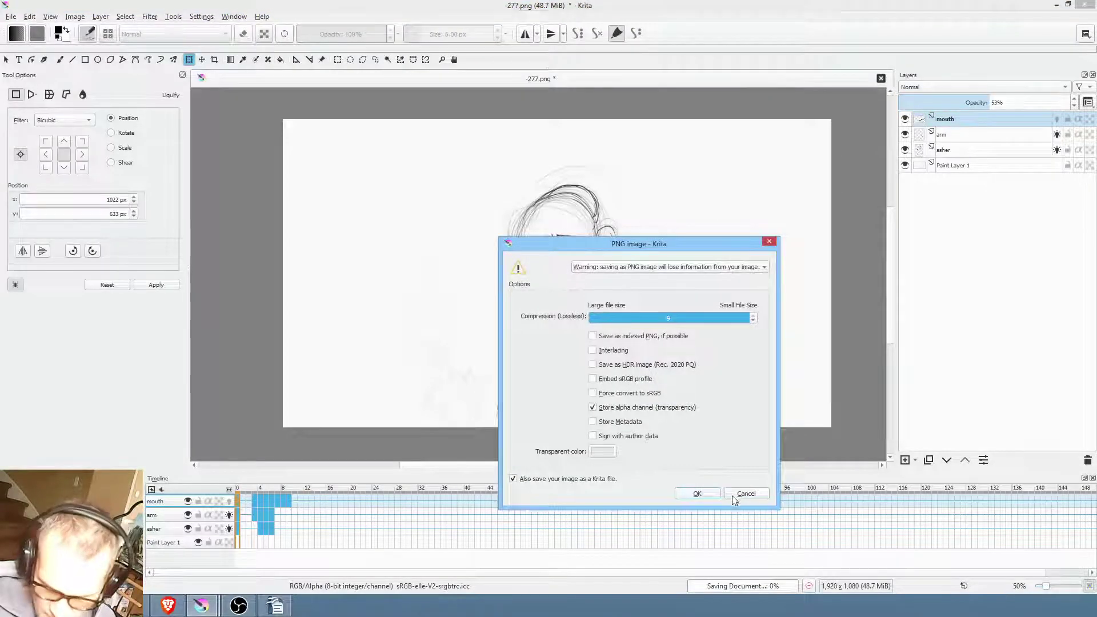
click(696, 494)
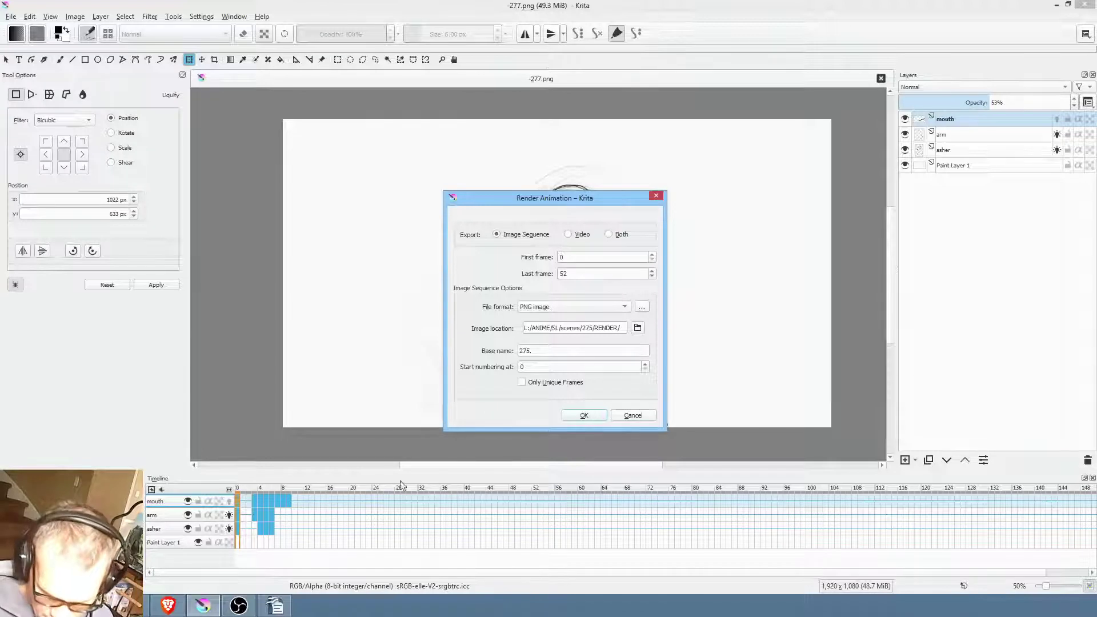
click(633, 415)
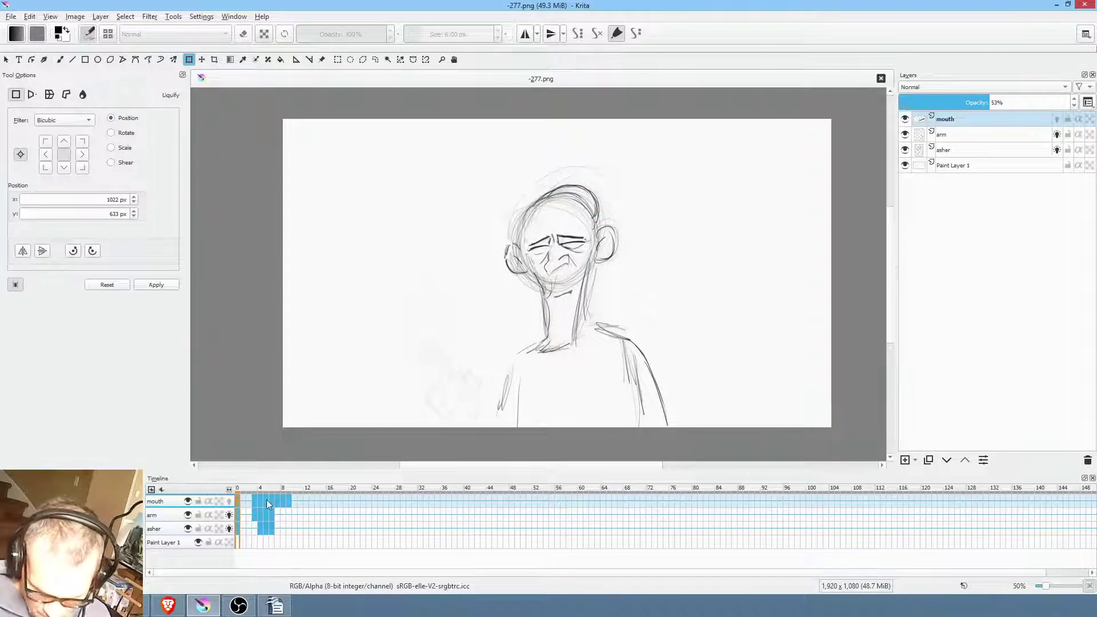
Play the shot 277 animation through and stop the playback
key(space)
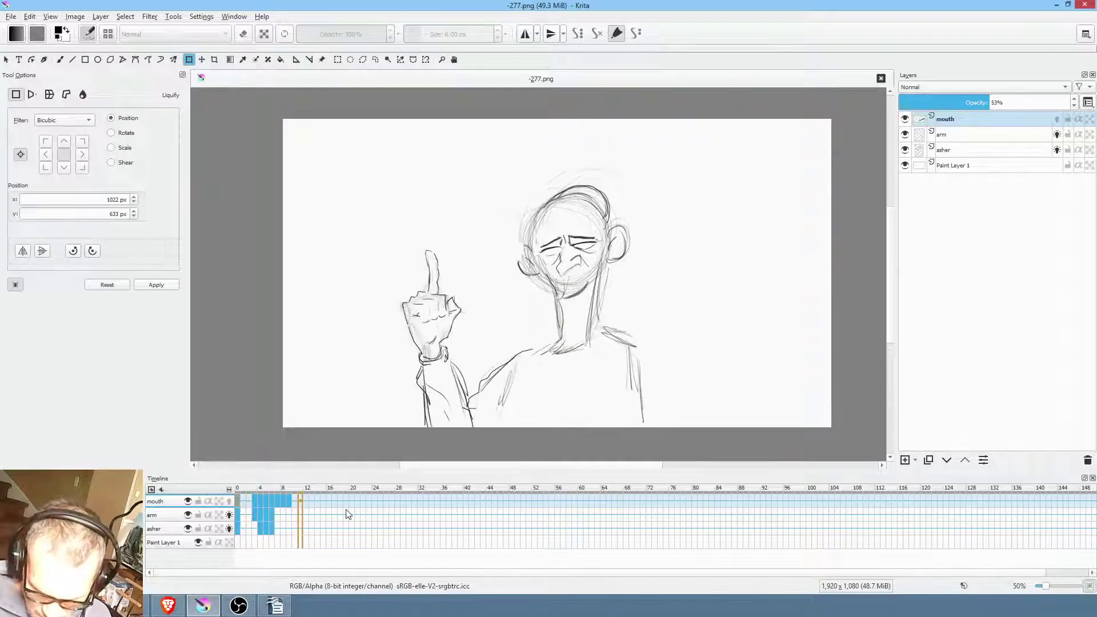
key(space)
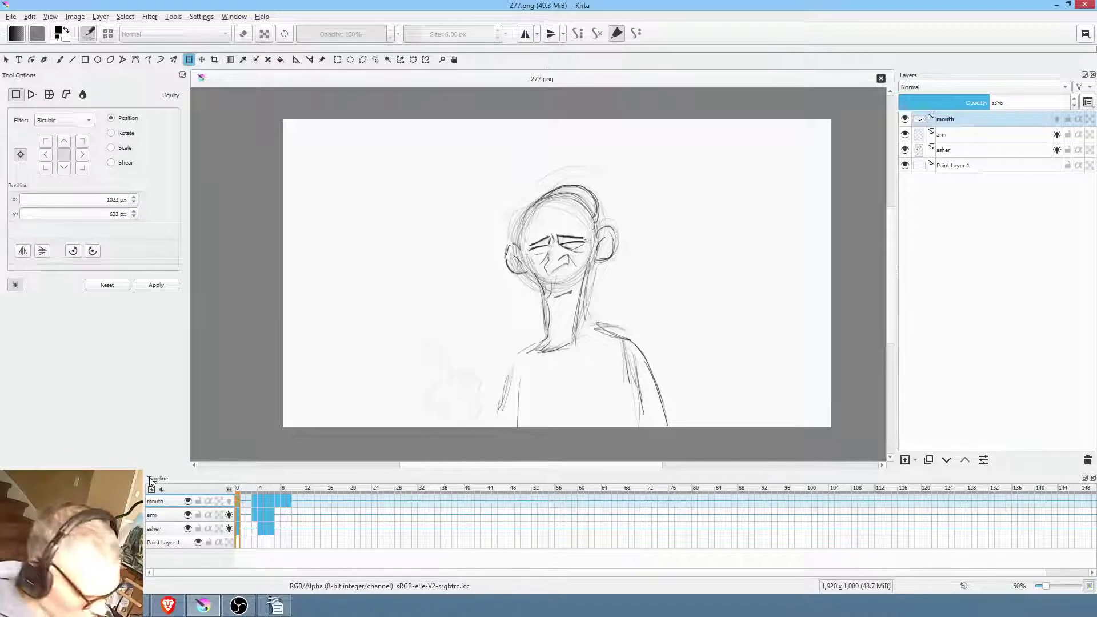
key(ctrl+shift+r)
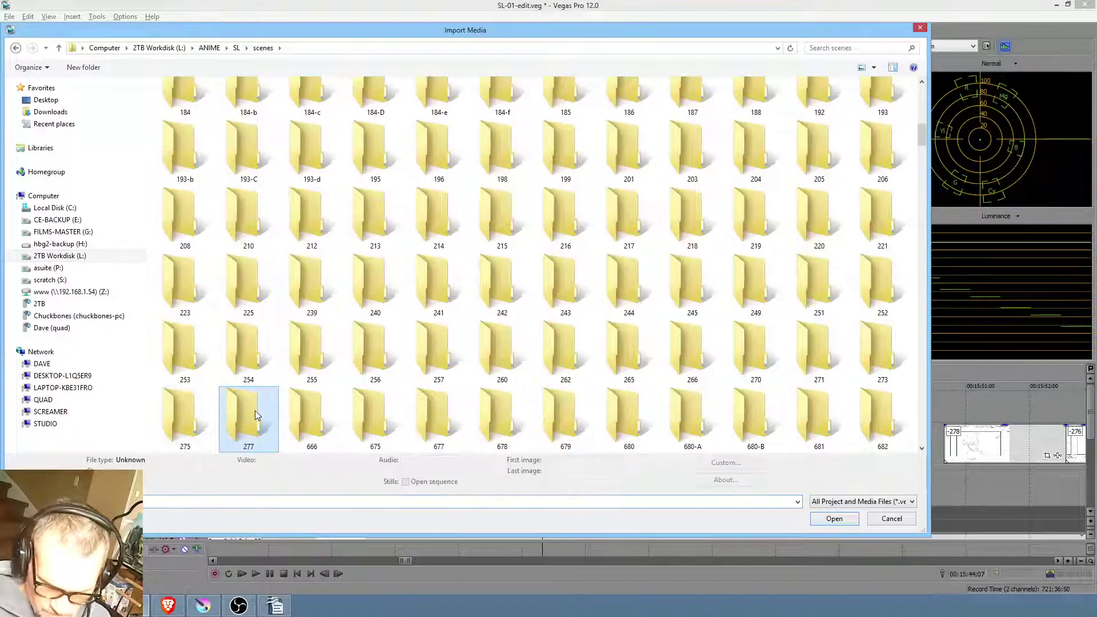
Try to import the 277.0000.png frames from scene 277's RENDER folder into Vegas Pro as an image sequence at 8 fps
double_click(255, 410)
double_click(193, 108)
click(192, 108)
click(412, 481)
click(832, 519)
click(600, 266)
text(8)
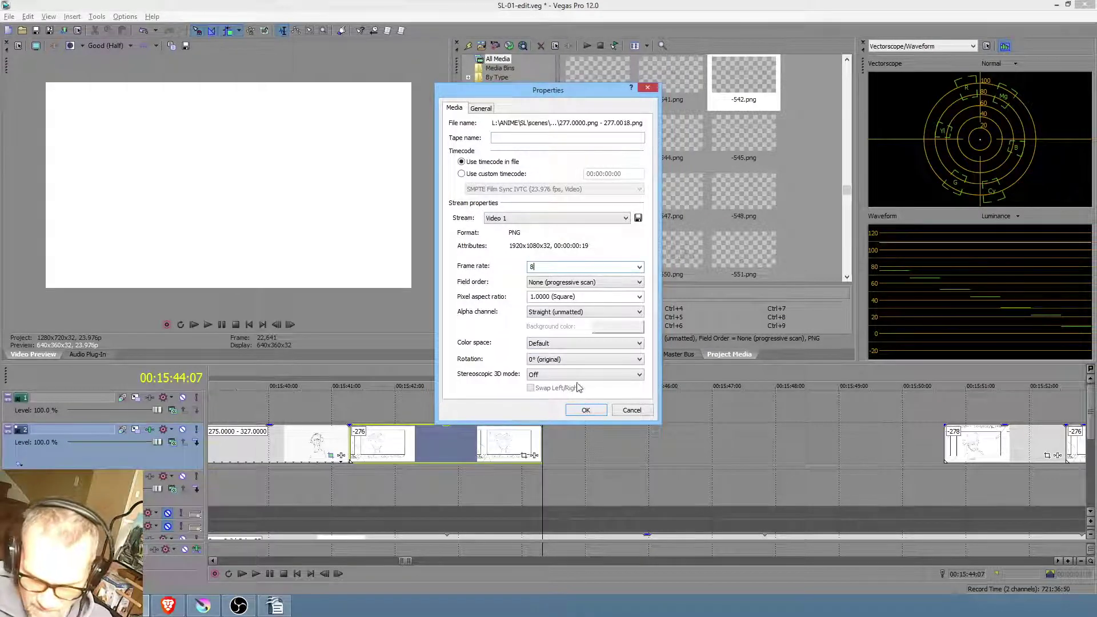
click(586, 410)
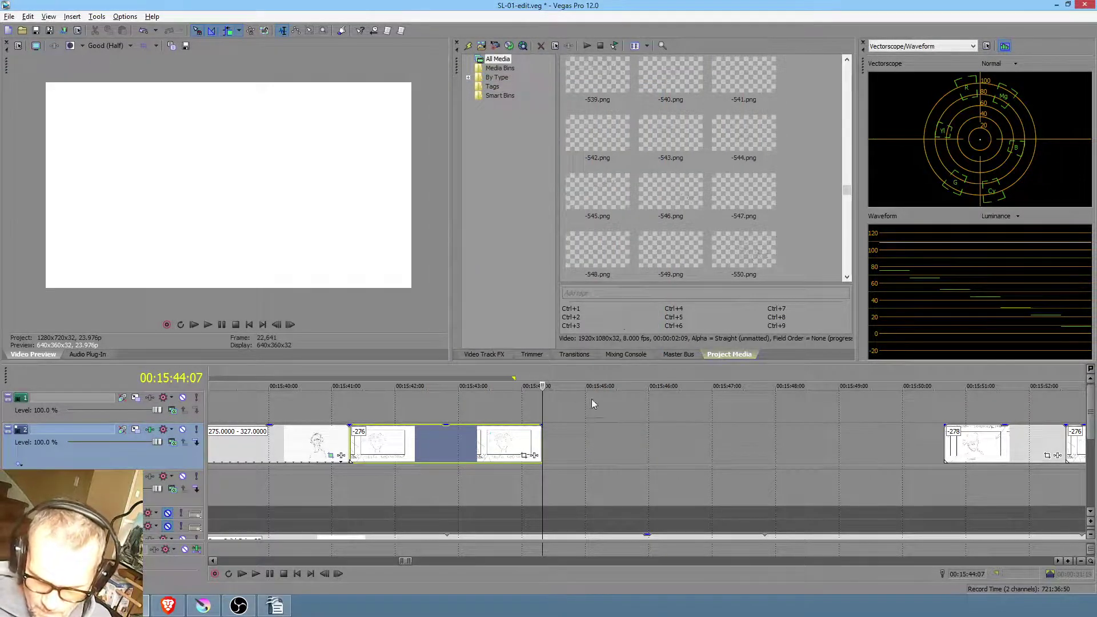
Look through the project media for the imported 277 sequence
scroll(779, 208, down, 4)
scroll(780, 207, up, 20)
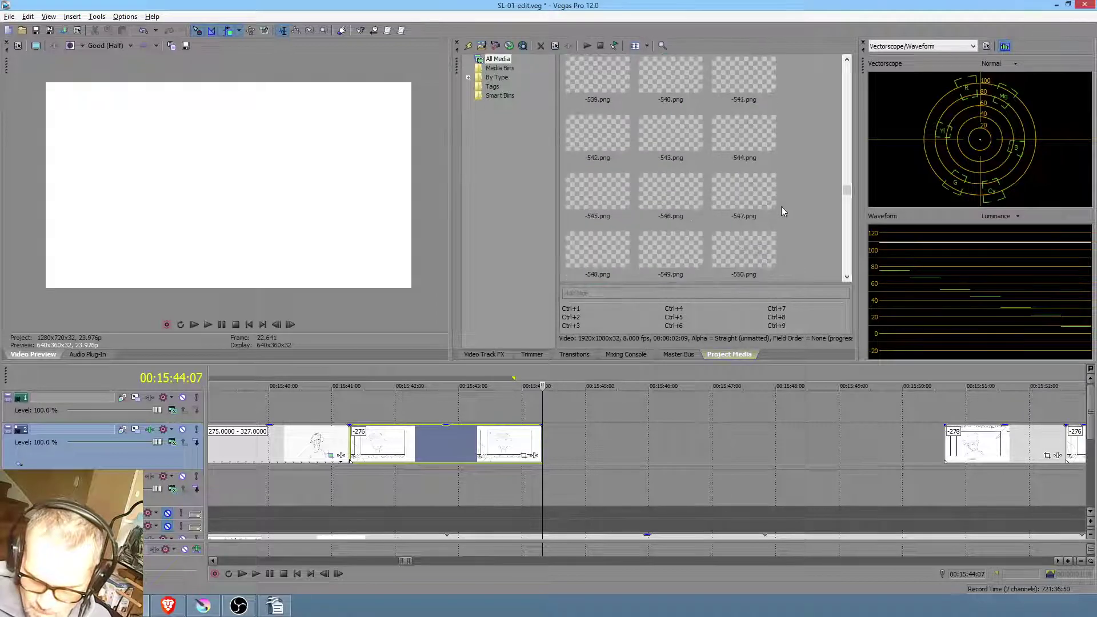
scroll(775, 209, up, 20)
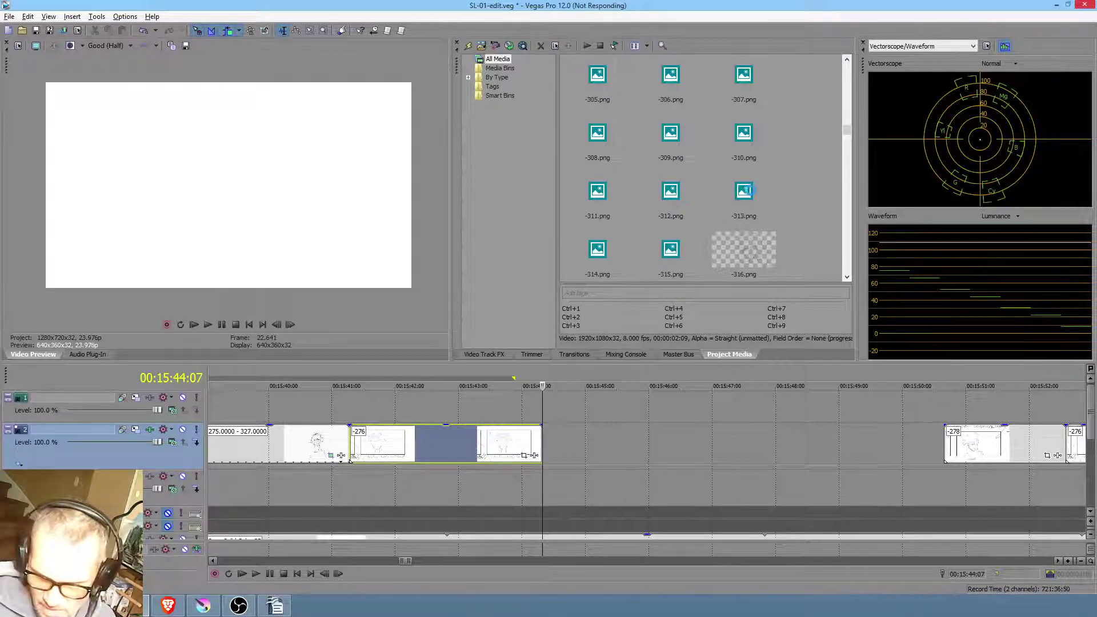
click(203, 606)
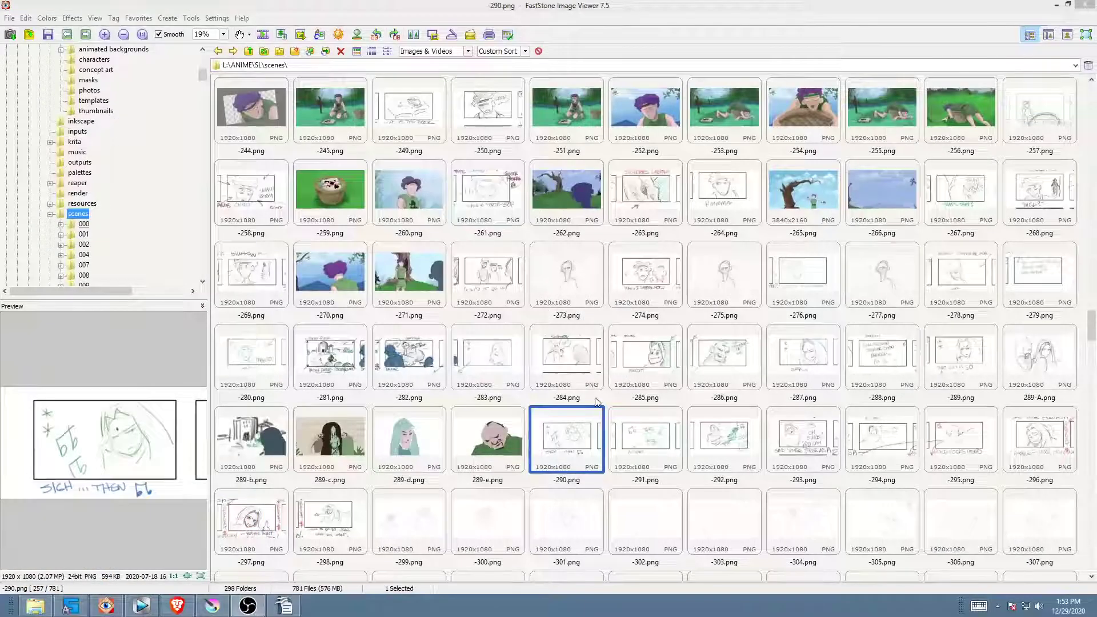
Switch to FastStone Image Viewer and preview the scene images -275.png, -277.png, -278.png and -279.png
click(723, 276)
click(886, 284)
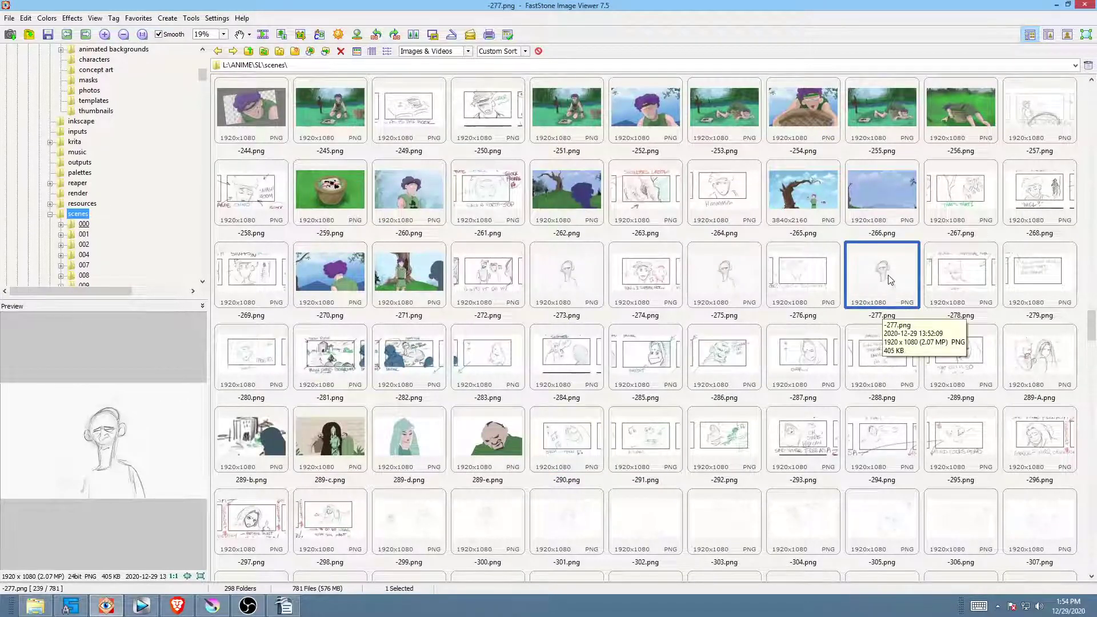
click(950, 278)
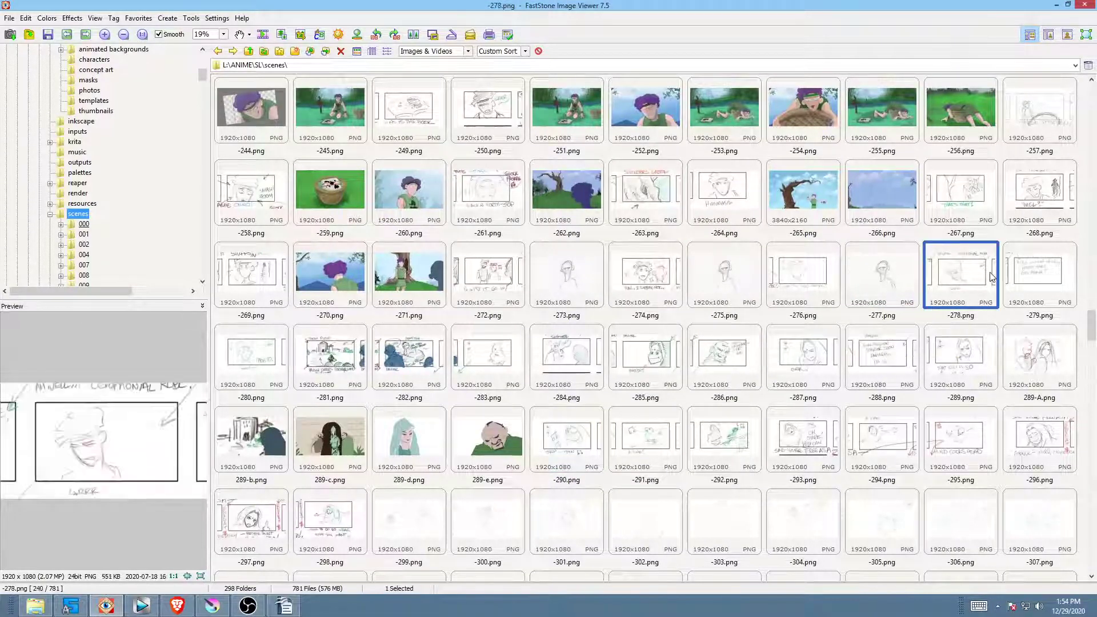
click(1025, 277)
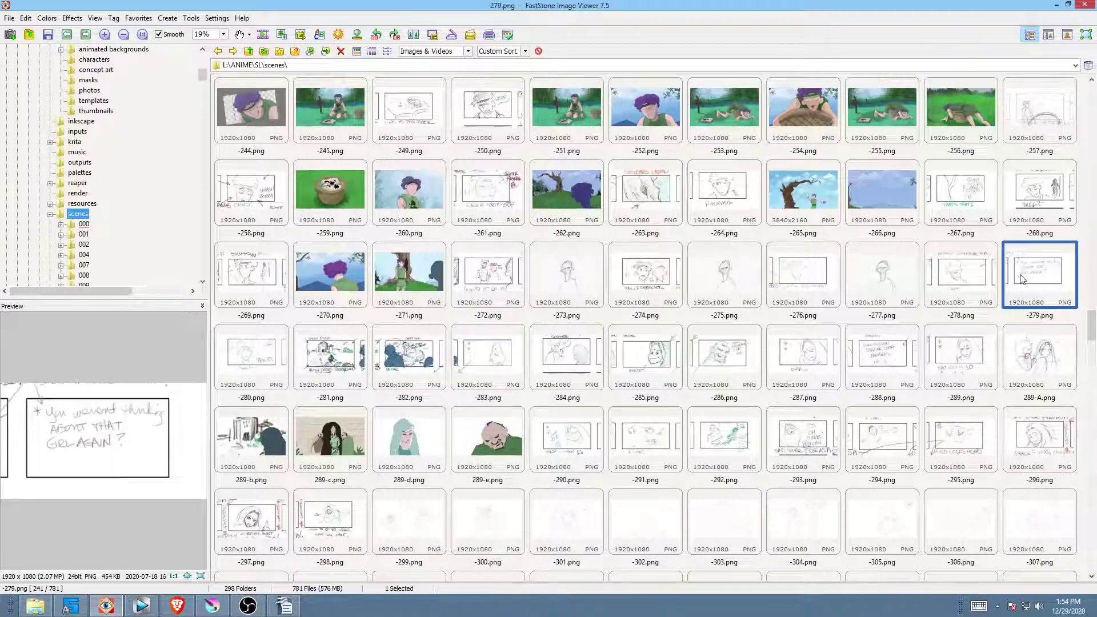
click(876, 273)
click(1040, 277)
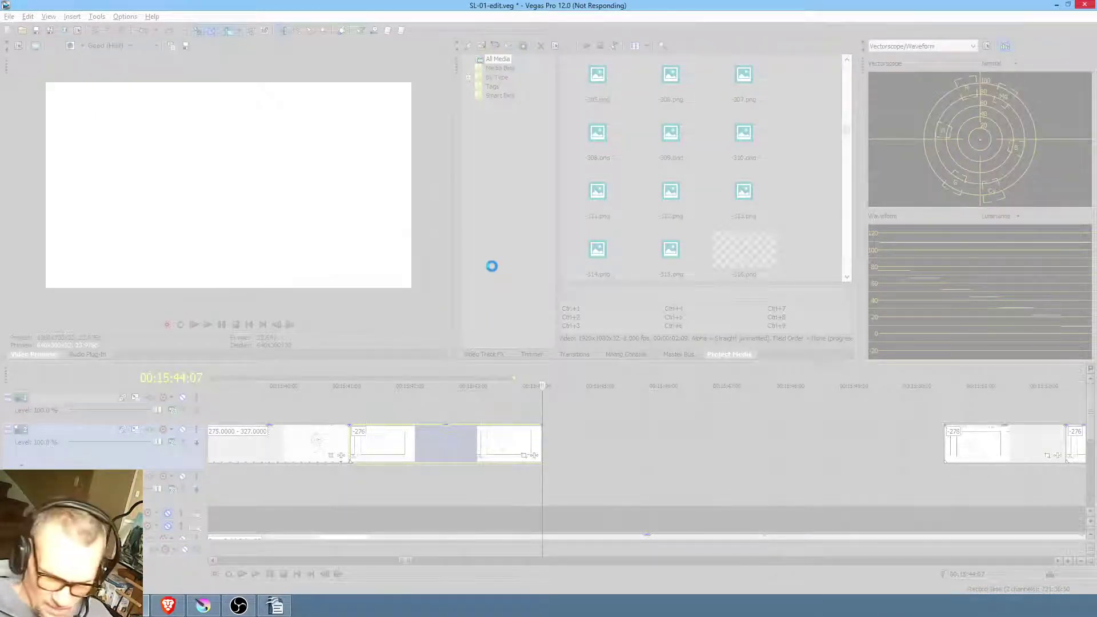
Close the unresponsive Vegas Pro, restart it and reopen the project SL-01-edit.veg
click(491, 266)
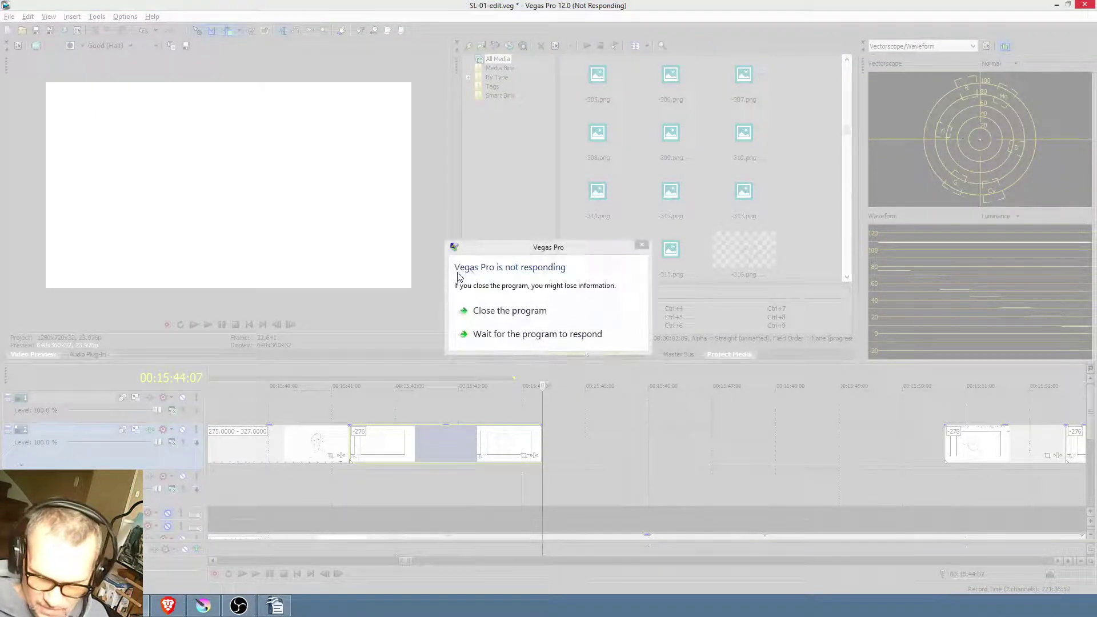
click(536, 318)
click(617, 323)
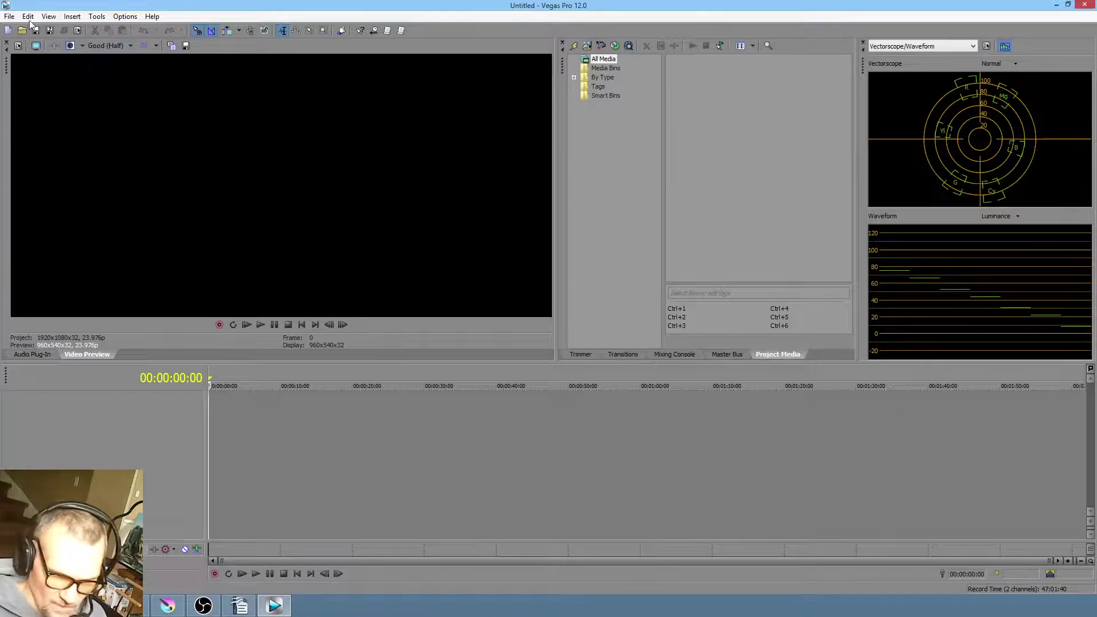
click(9, 16)
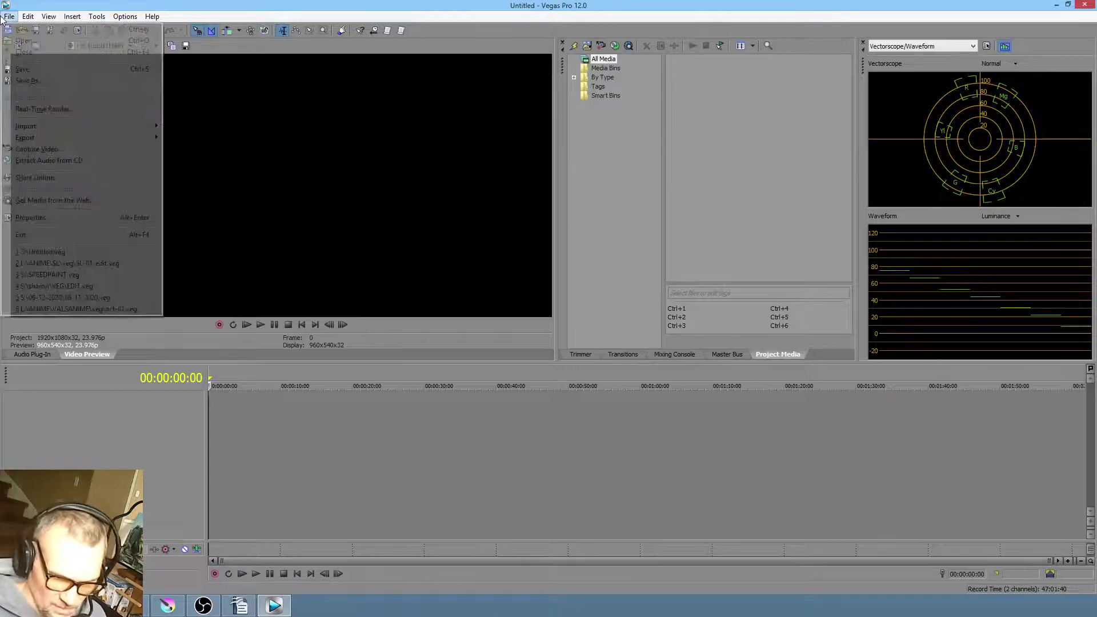
click(107, 261)
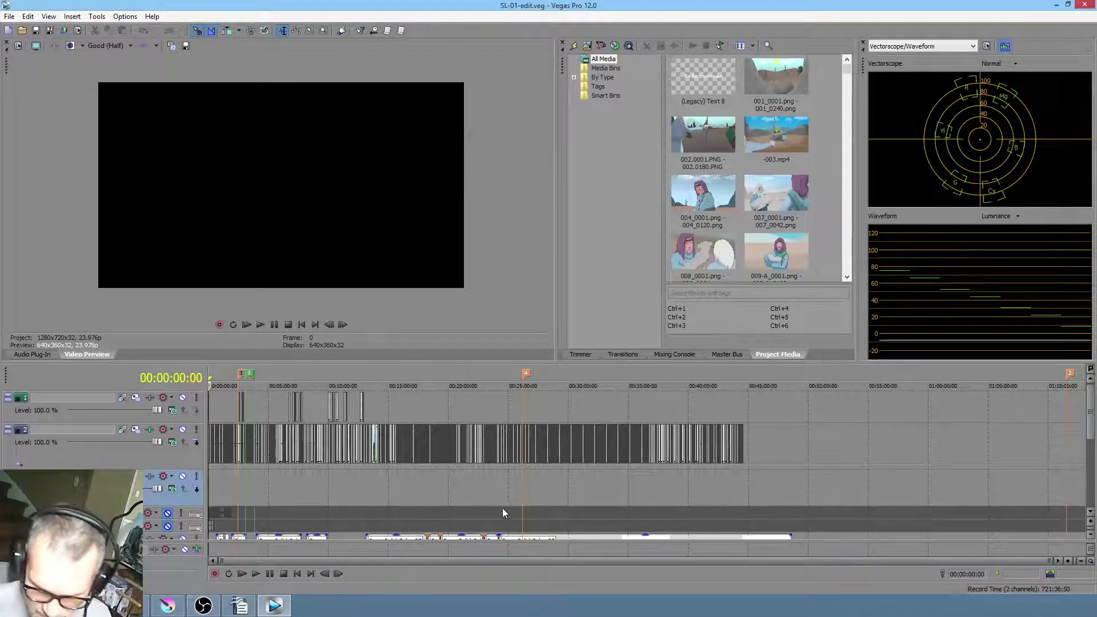
Shift clip -277 and all clips following it about 13 seconds later, leaving a gap after clip -276
click(470, 500)
scroll(468, 502, up, 5)
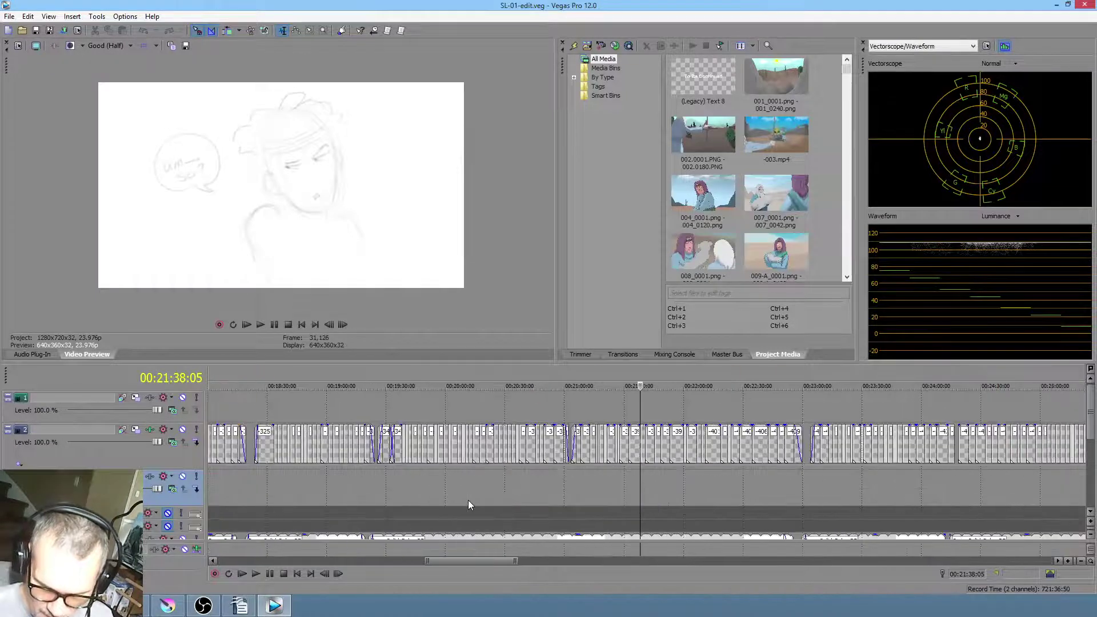
scroll(503, 501, down, 3)
click(257, 491)
scroll(258, 489, up, 4)
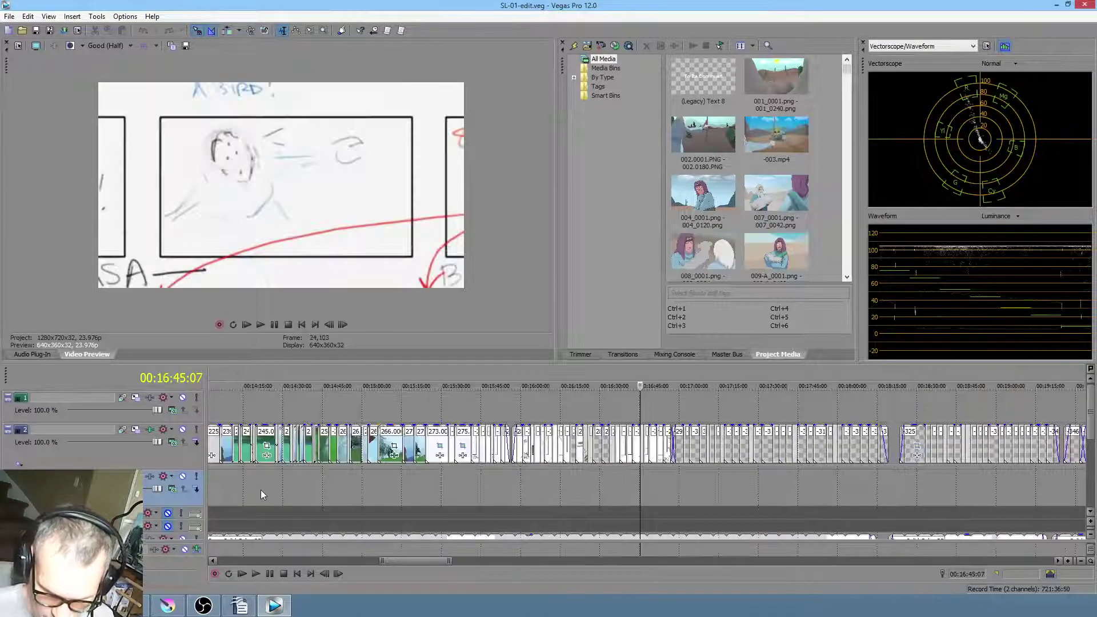
scroll(261, 491, up, 3)
drag(429, 491, 533, 489)
scroll(338, 485, down, 3)
drag(249, 489, 352, 481)
scroll(352, 481, up, 3)
scroll(352, 481, up, 3)
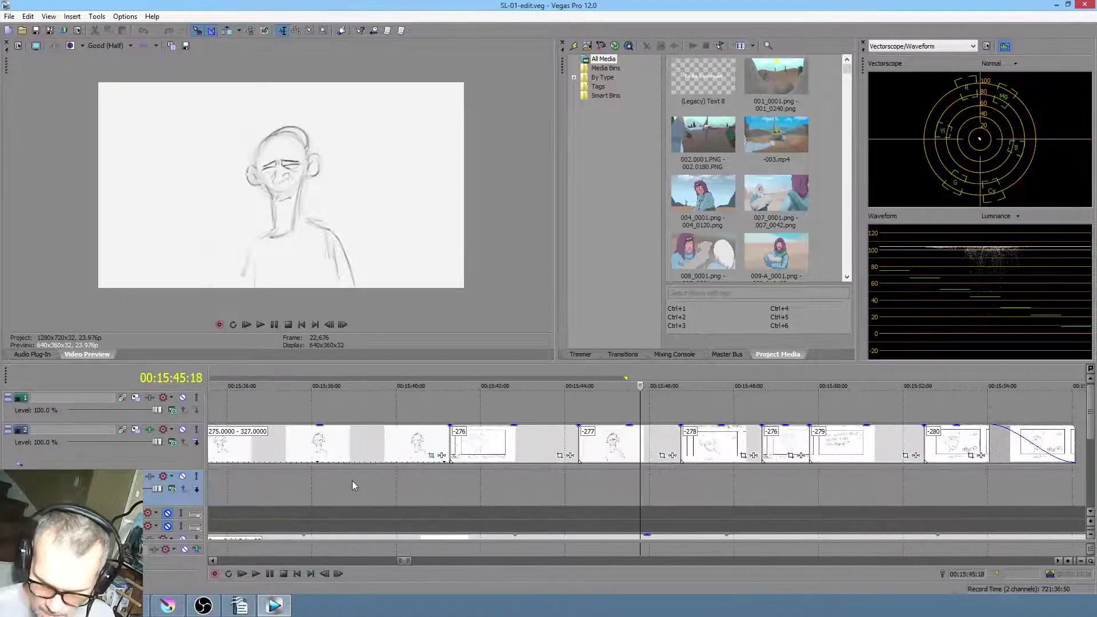
click(627, 448)
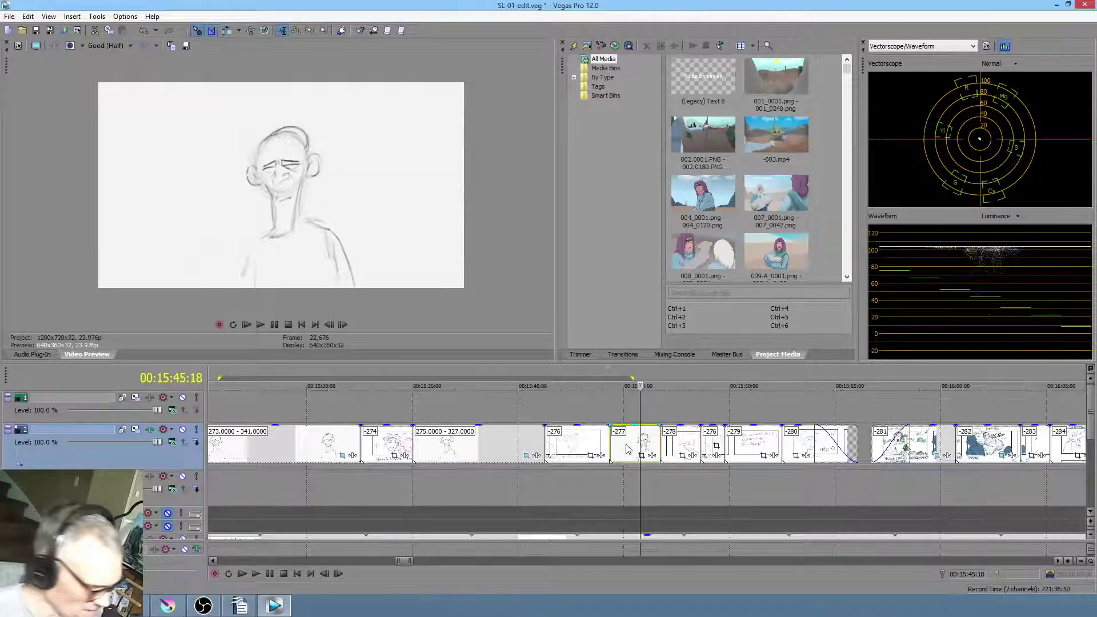
key(ctrl+l)
drag(631, 448, 909, 450)
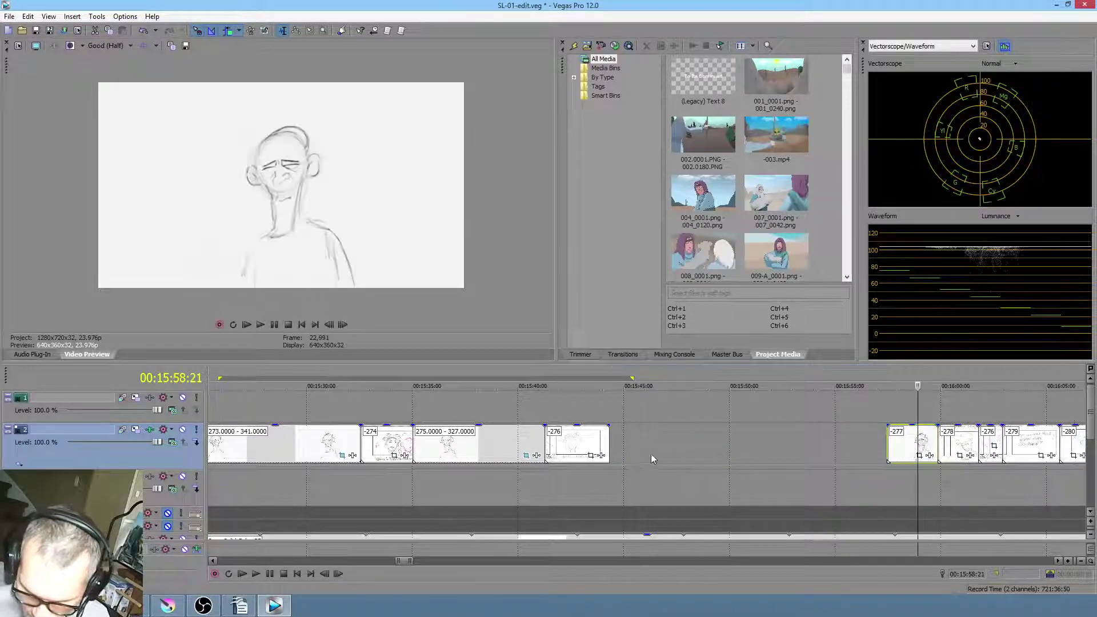
Put the playhead at the end of clip -276 and locate that clip's source file in the project media
click(609, 447)
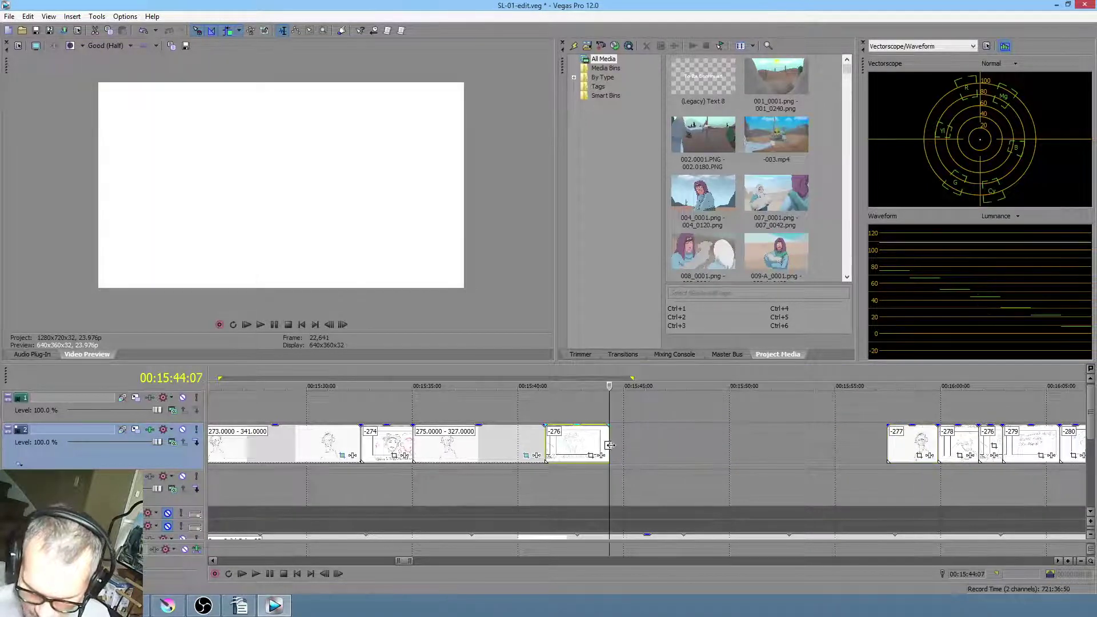
right_click(580, 444)
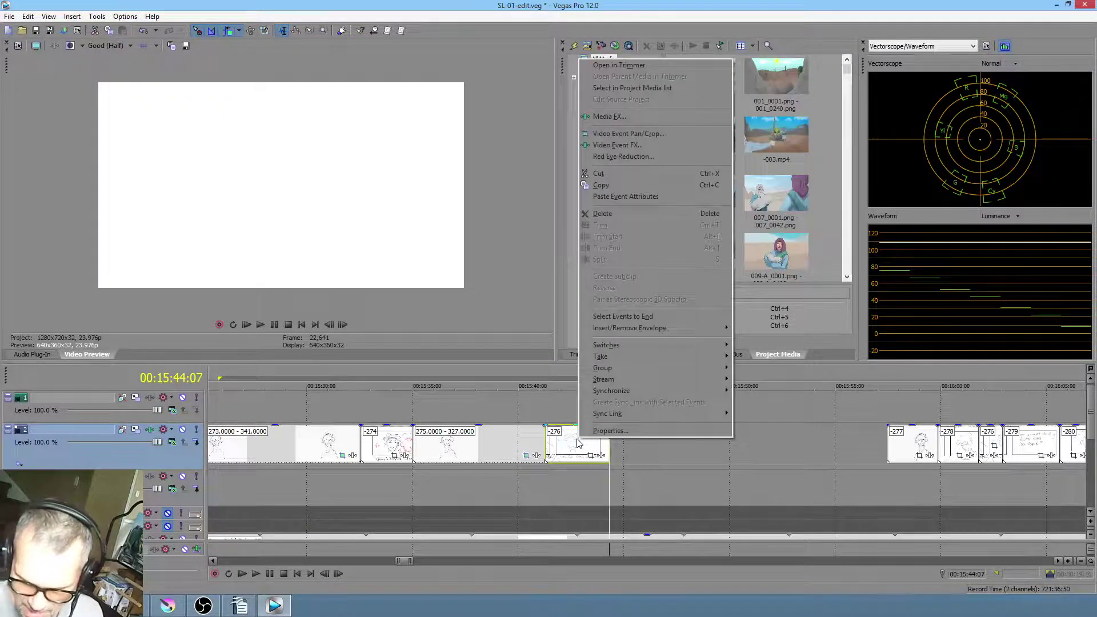
click(652, 88)
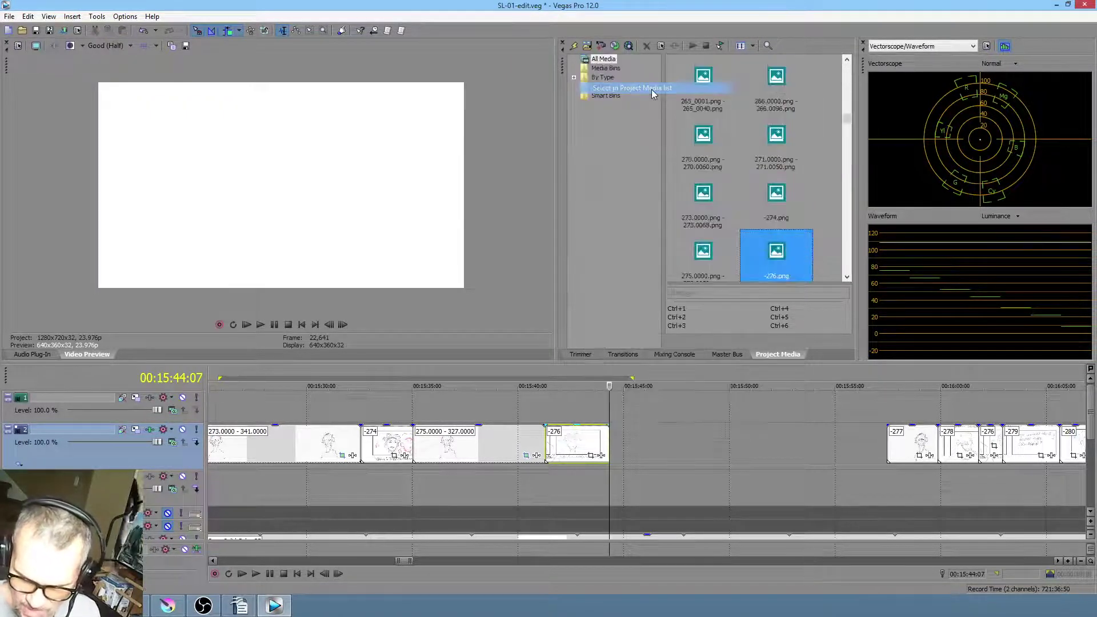
click(847, 278)
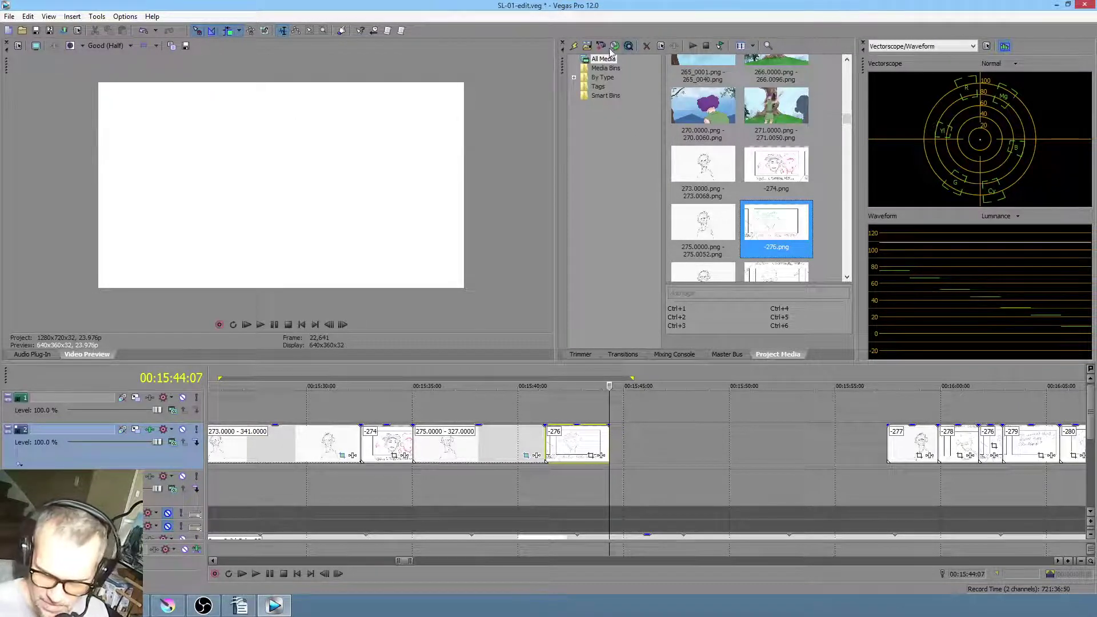
Import 277.0000.png from the scenes/277/RENDER folder as an image sequence with a frame rate of 8 fps
click(587, 46)
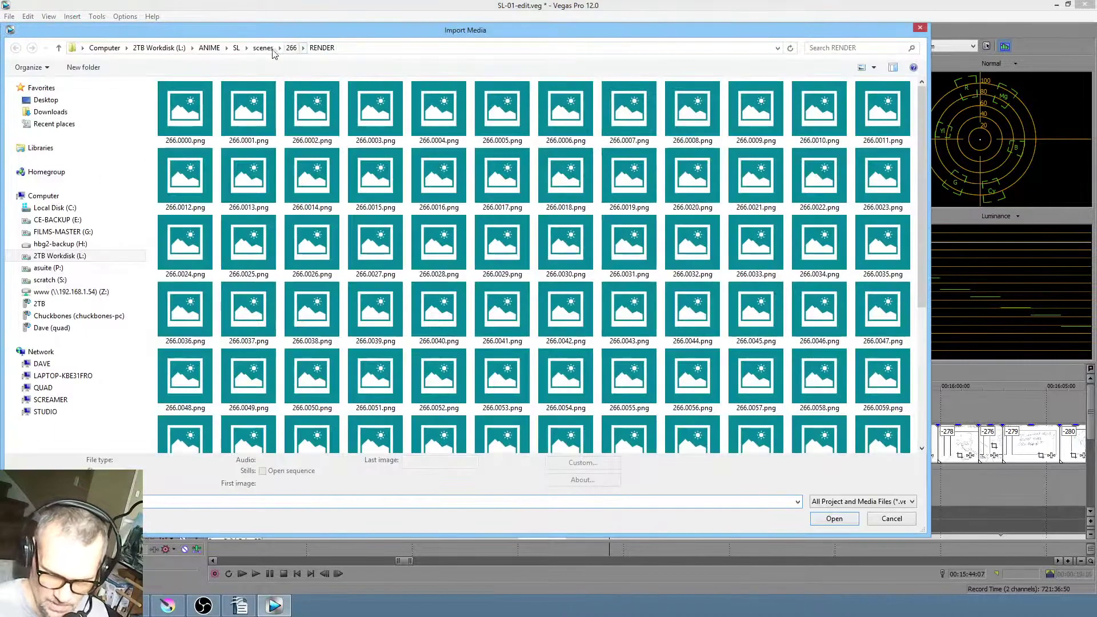
click(276, 52)
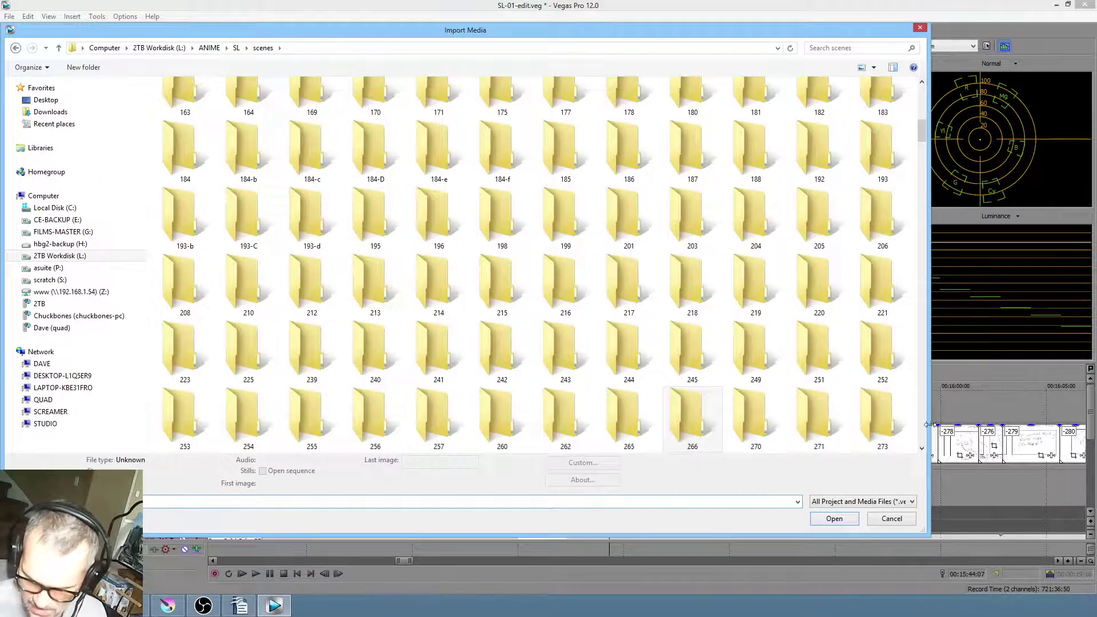
scroll(440, 177, down, 5)
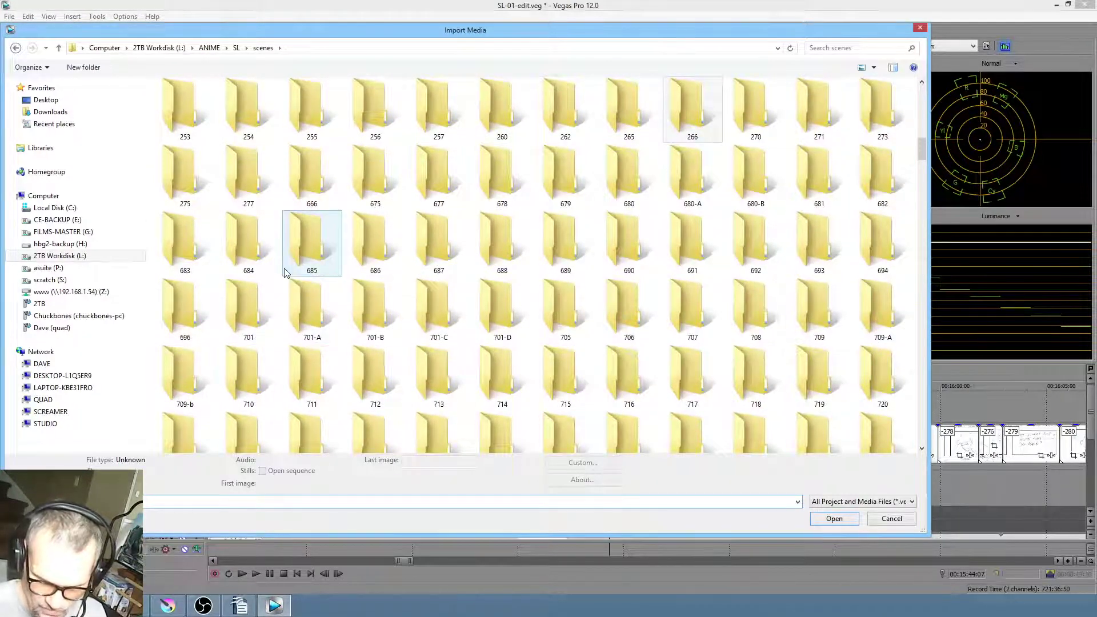
double_click(245, 176)
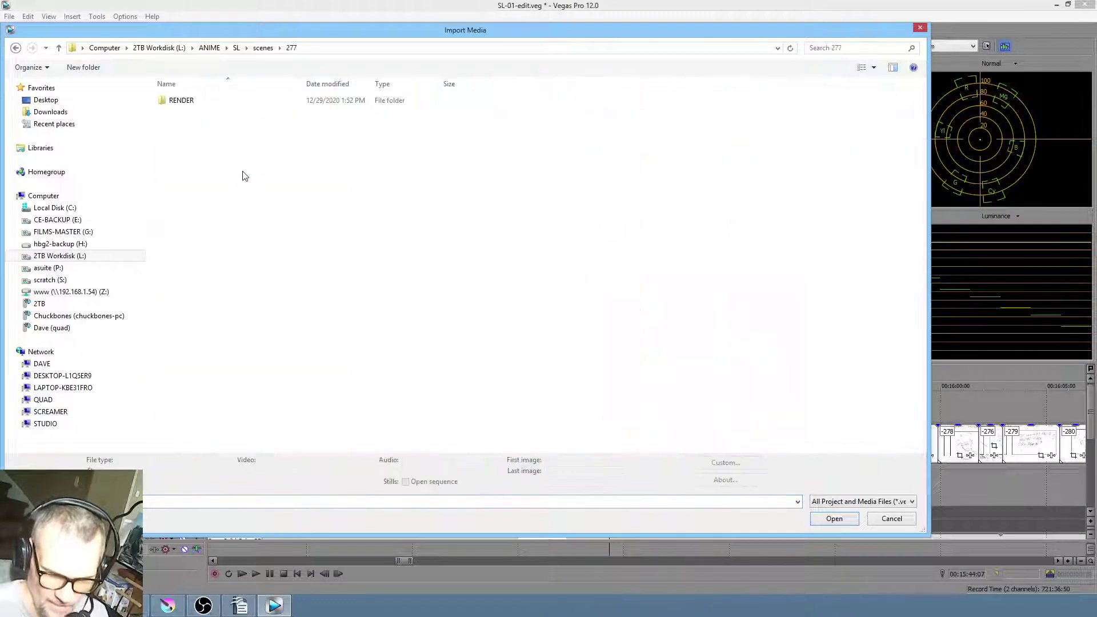
double_click(183, 101)
click(184, 109)
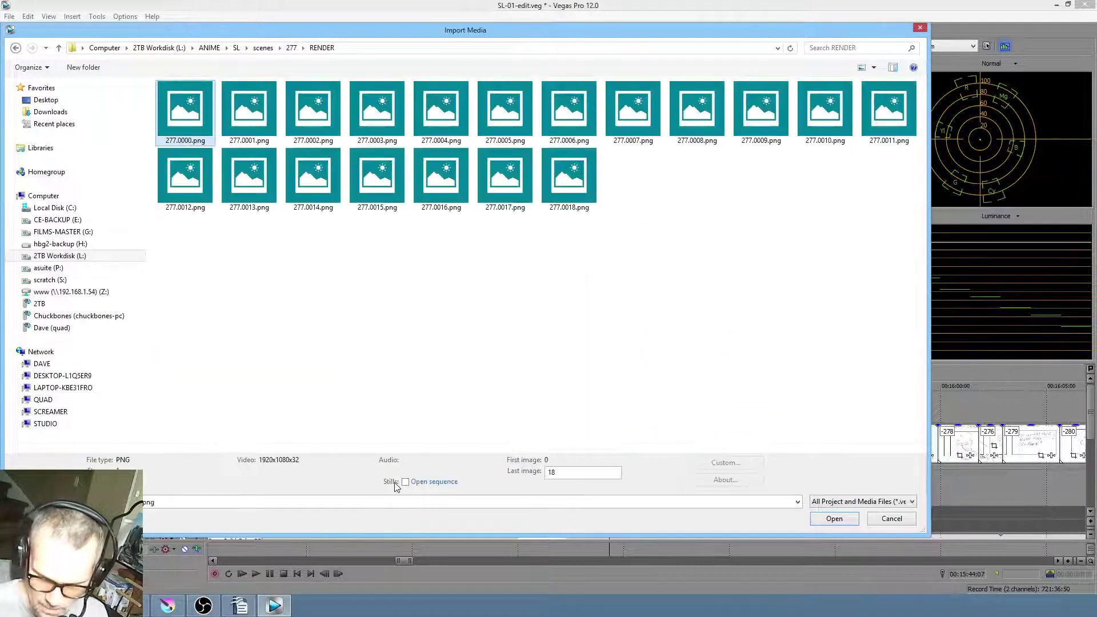
click(406, 482)
click(852, 521)
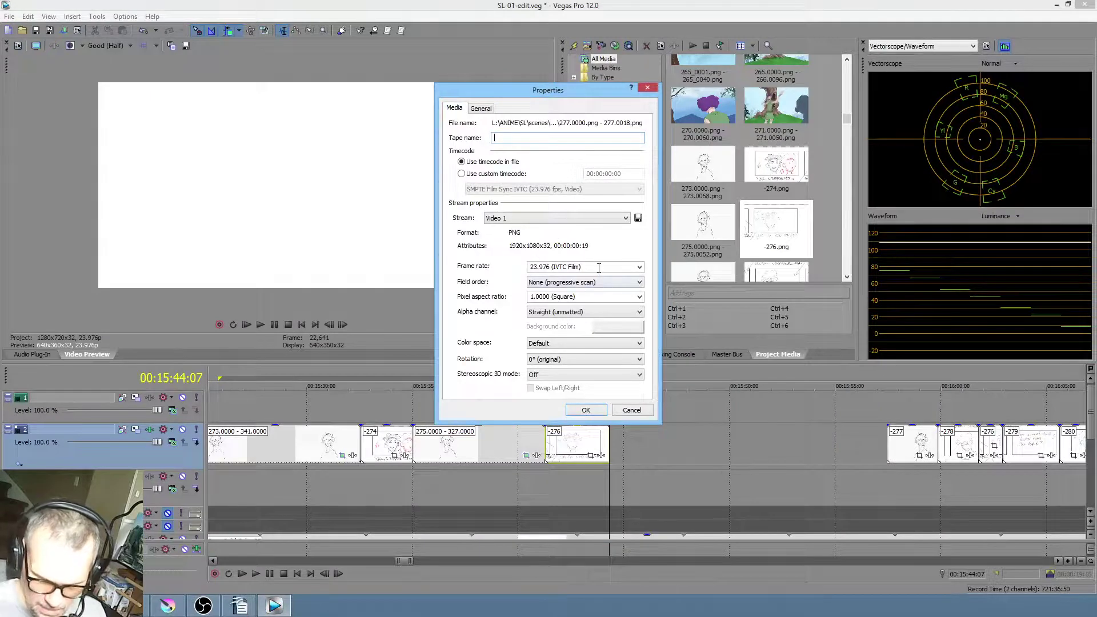
triple_click(599, 267)
text(8)
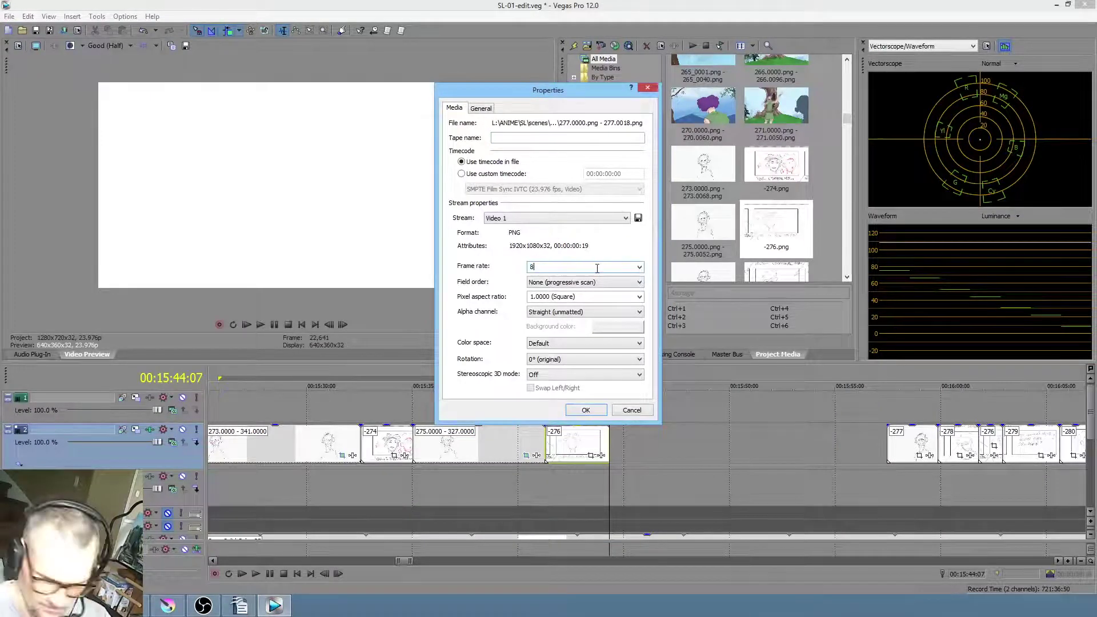
click(586, 410)
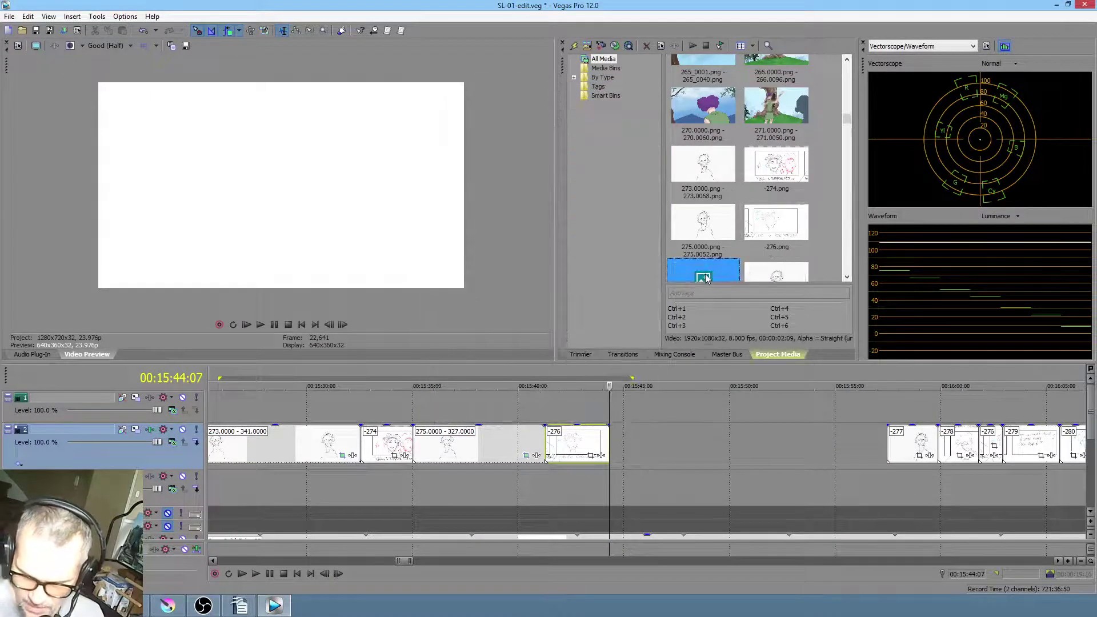
Place the imported 277 sequence directly after clip -276 with resampling disabled, and move the following clips back to close the gap
drag(706, 278, 646, 443)
right_click(657, 442)
click(663, 438)
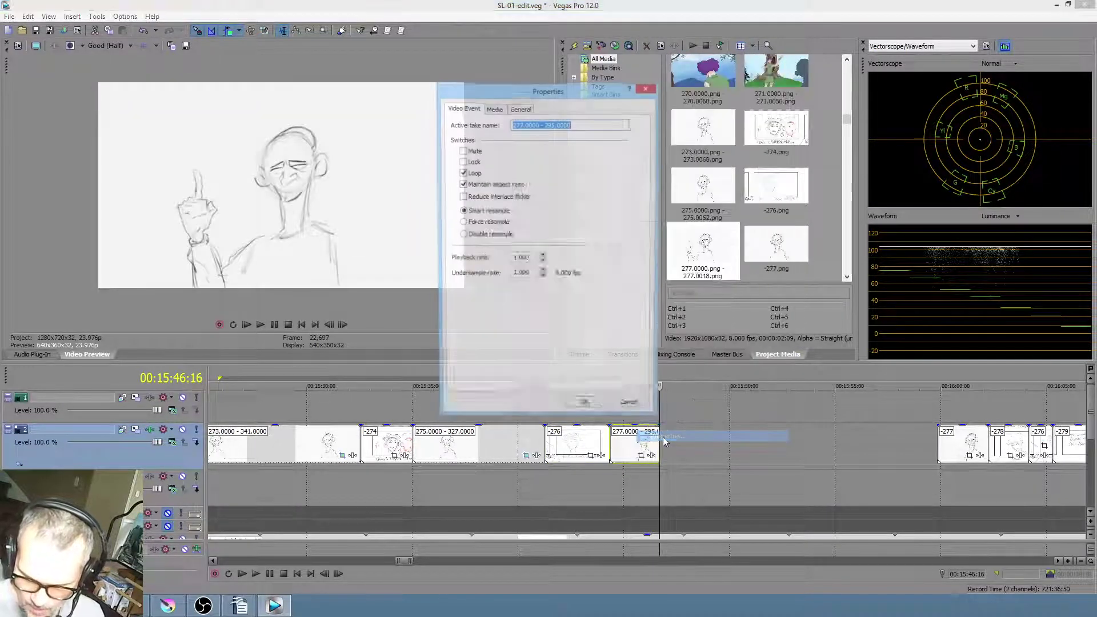
click(481, 236)
click(588, 410)
drag(963, 449, 687, 459)
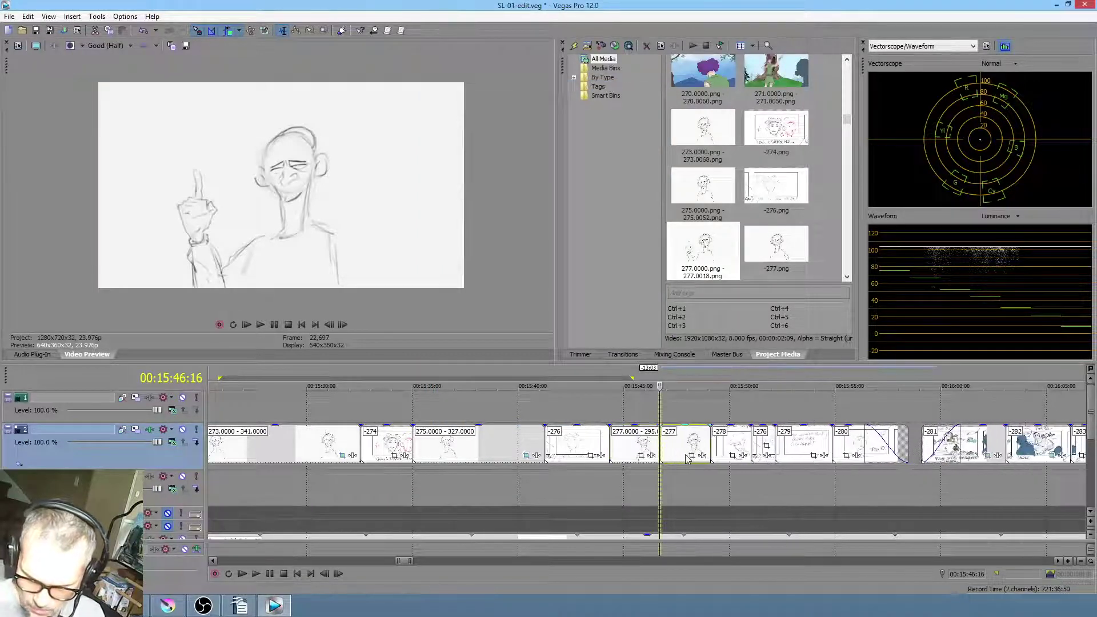
Remove the old still clip -277 from the timeline and close up the clips that follow it
click(682, 444)
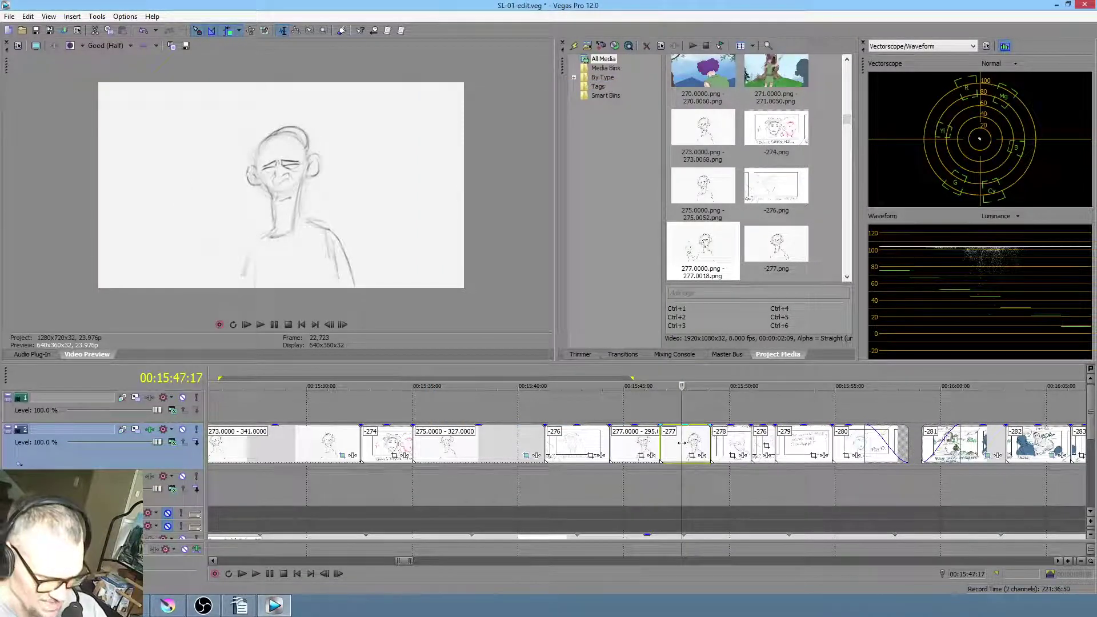
key(Delete)
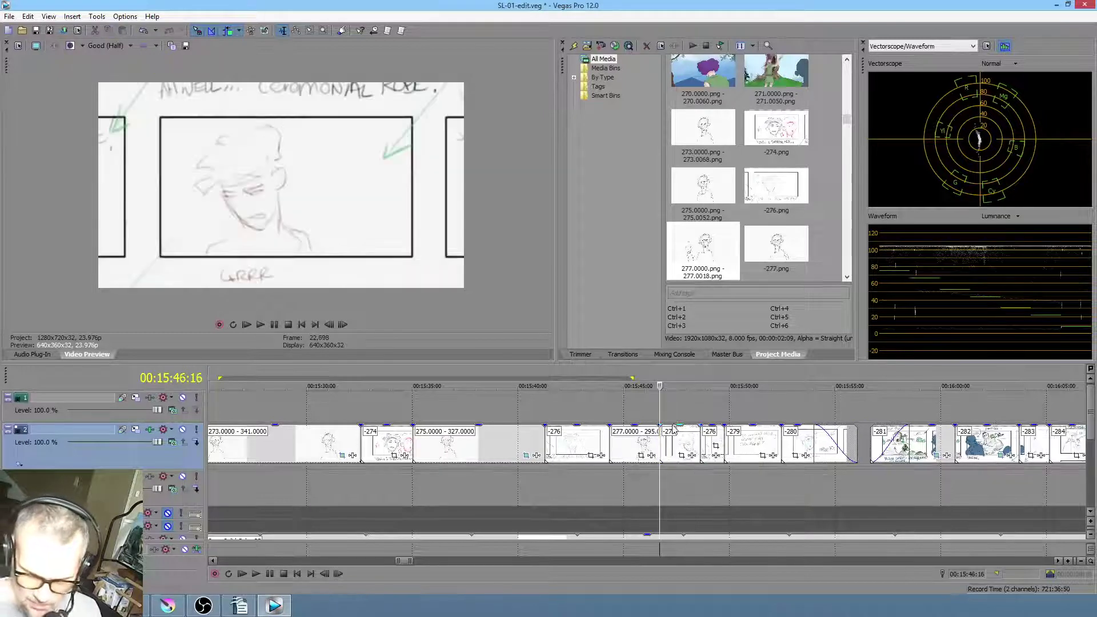
Clean the unused media out of the project and save the edit
click(101, 15)
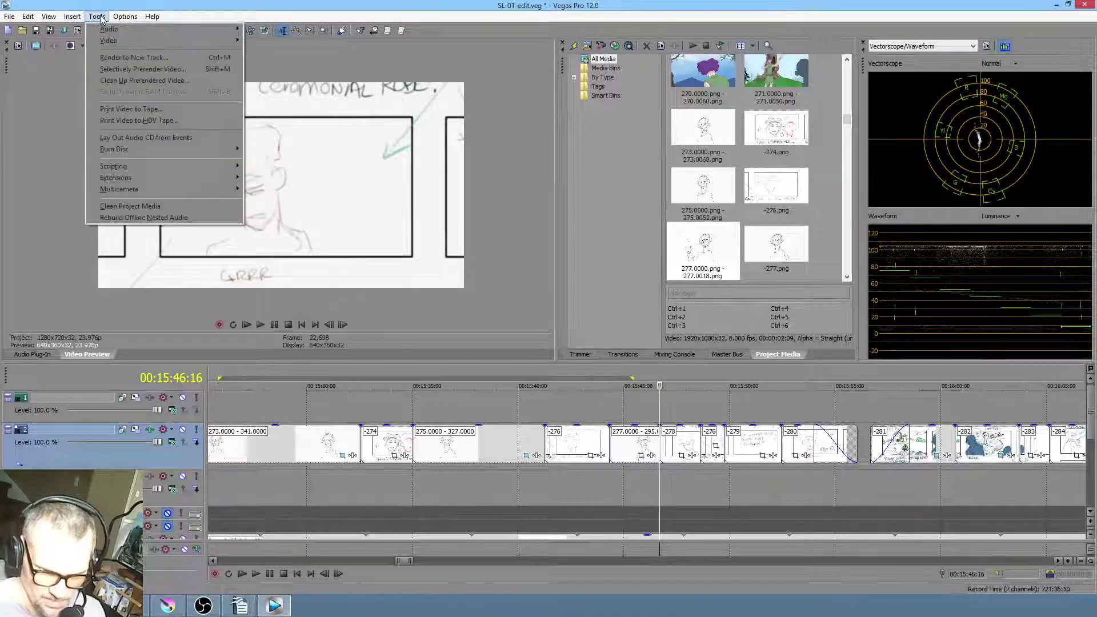
click(139, 205)
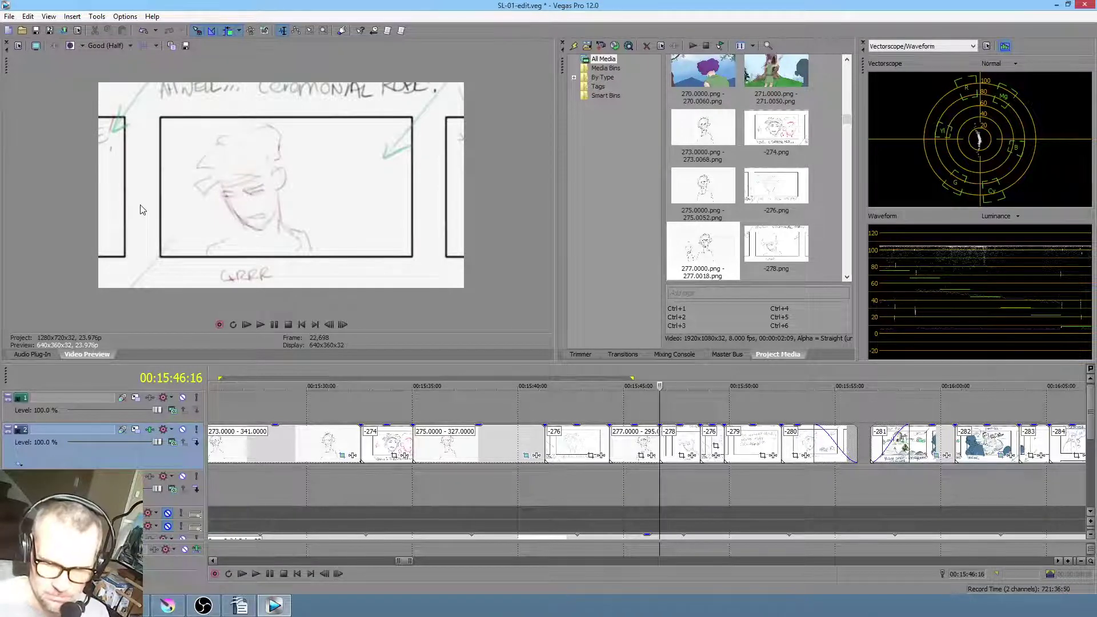
click(36, 31)
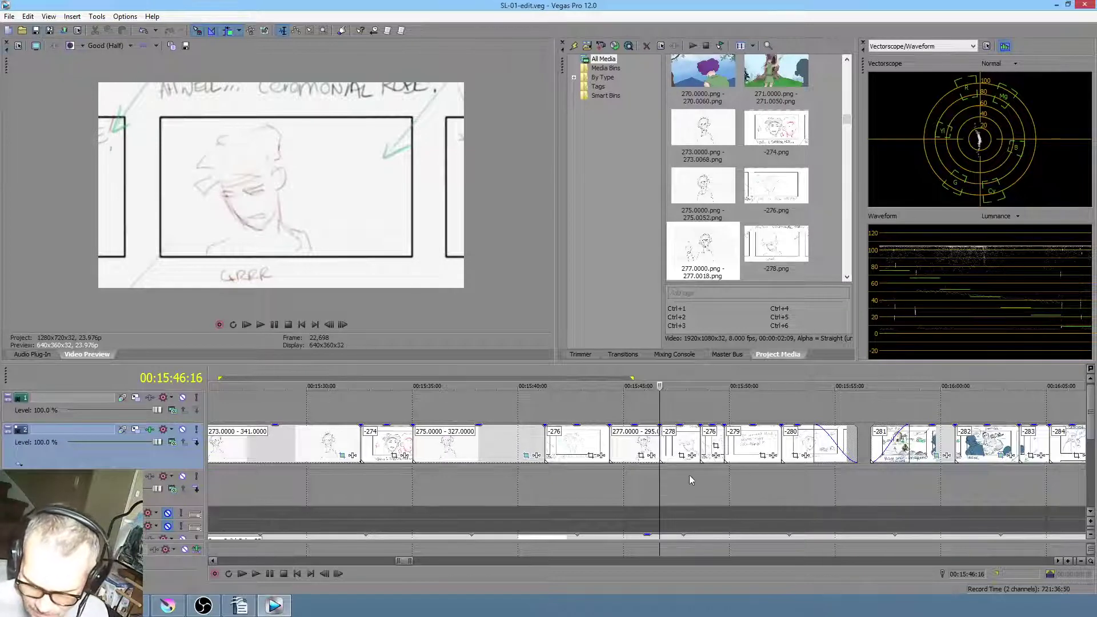
Scrub from clip -278 to clip -279, switch to Krita and close the -277.png document
drag(660, 468, 746, 468)
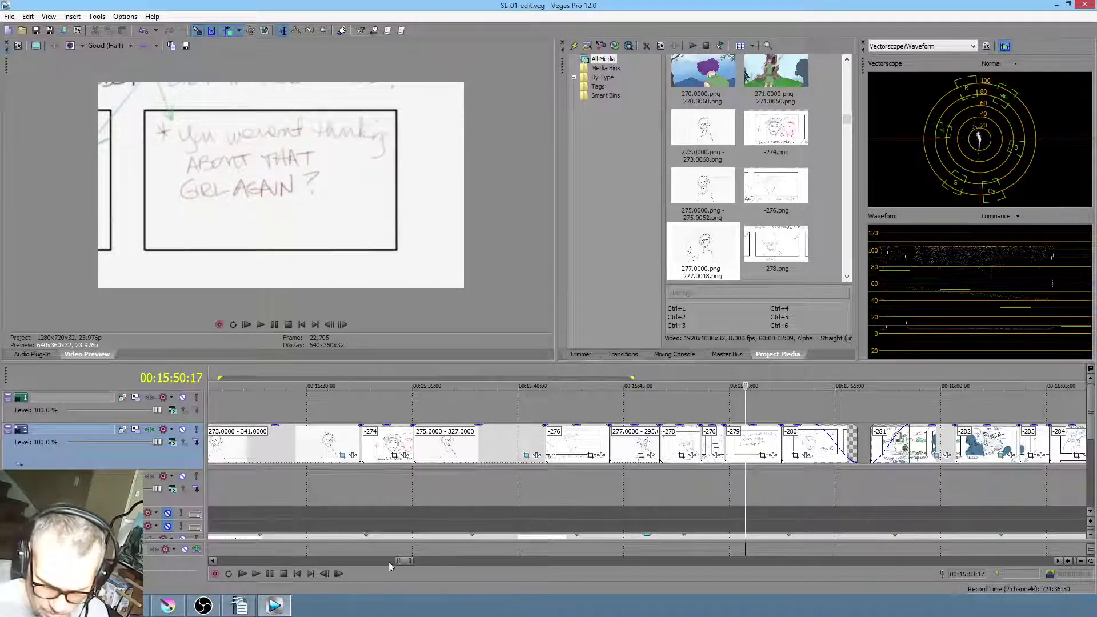
click(167, 605)
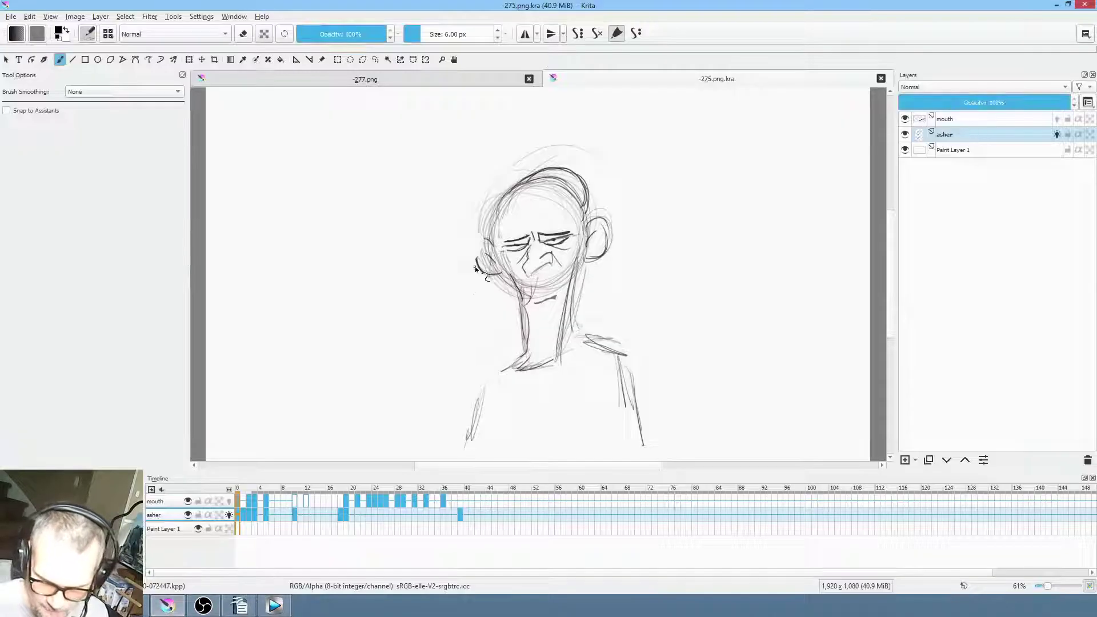
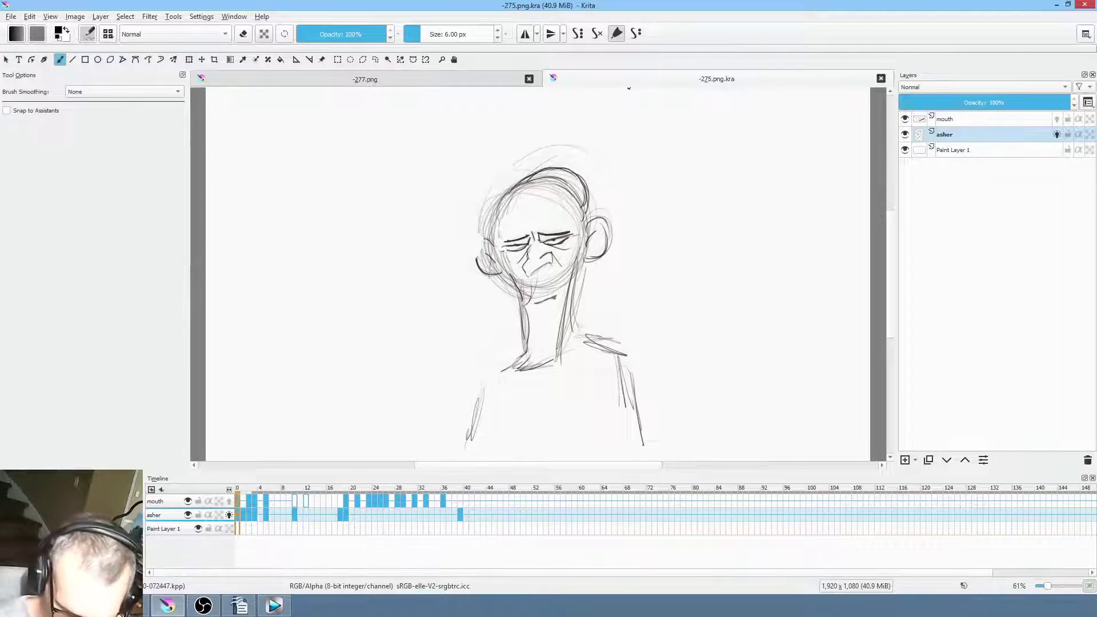
click(401, 80)
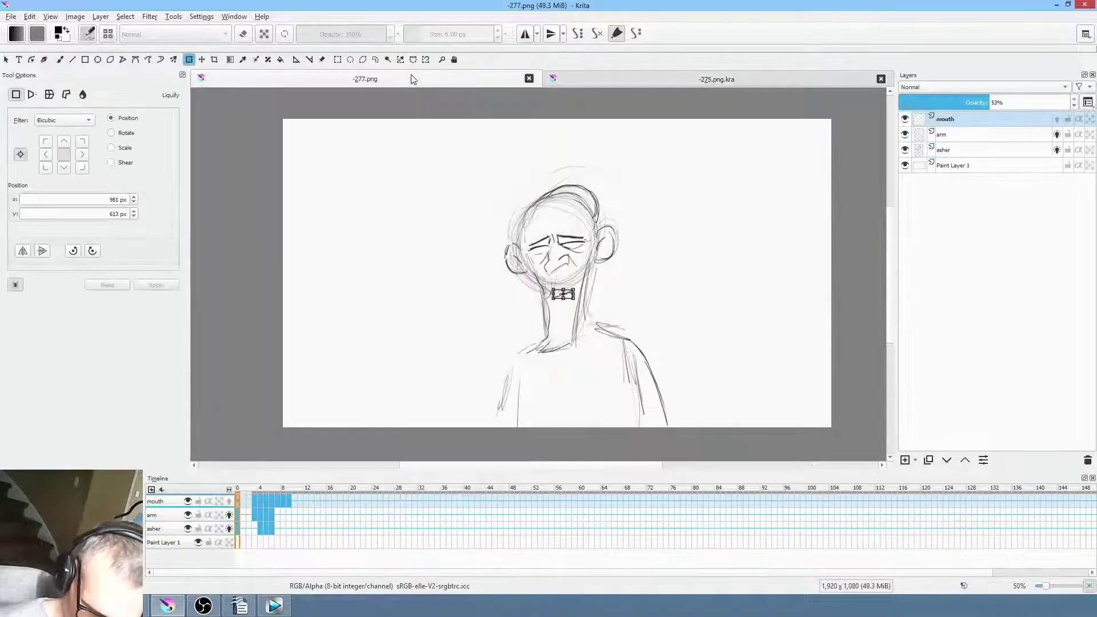
click(530, 78)
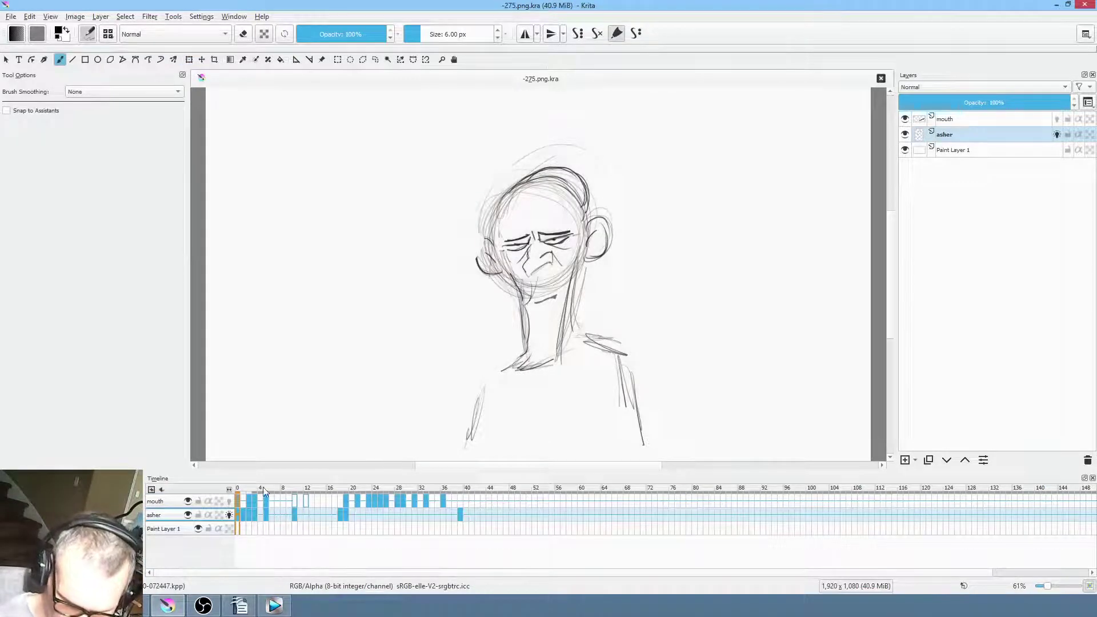
Mirror frames 0 to 41 of the mouth and asher layers in -275.png.kra and move asher's first keyframe to frame 0
click(465, 488)
drag(465, 488, 234, 505)
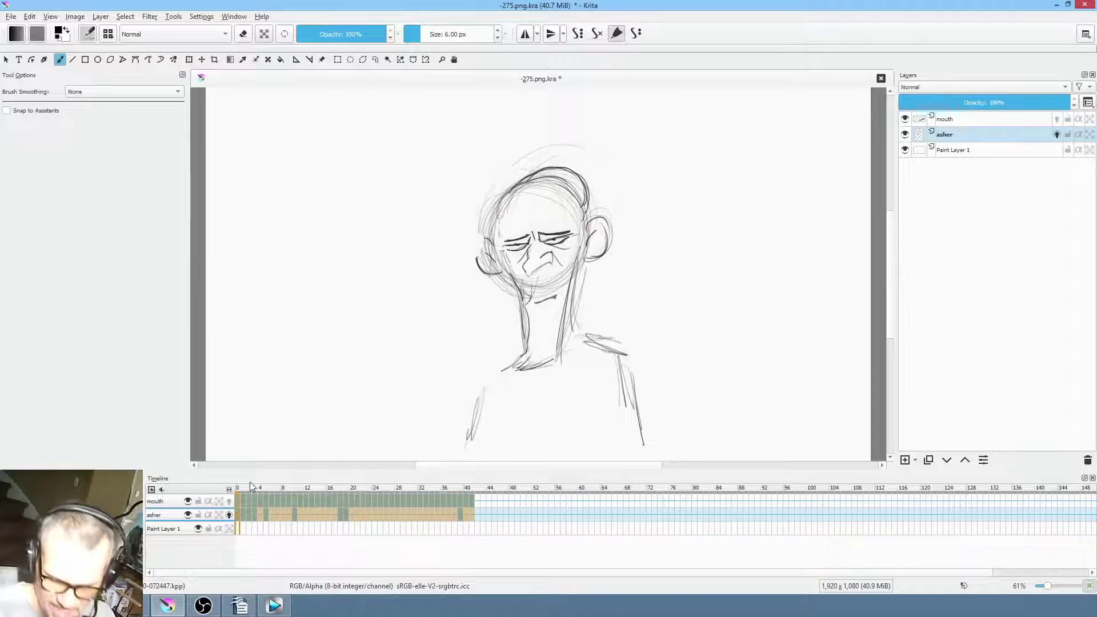
right_click(430, 500)
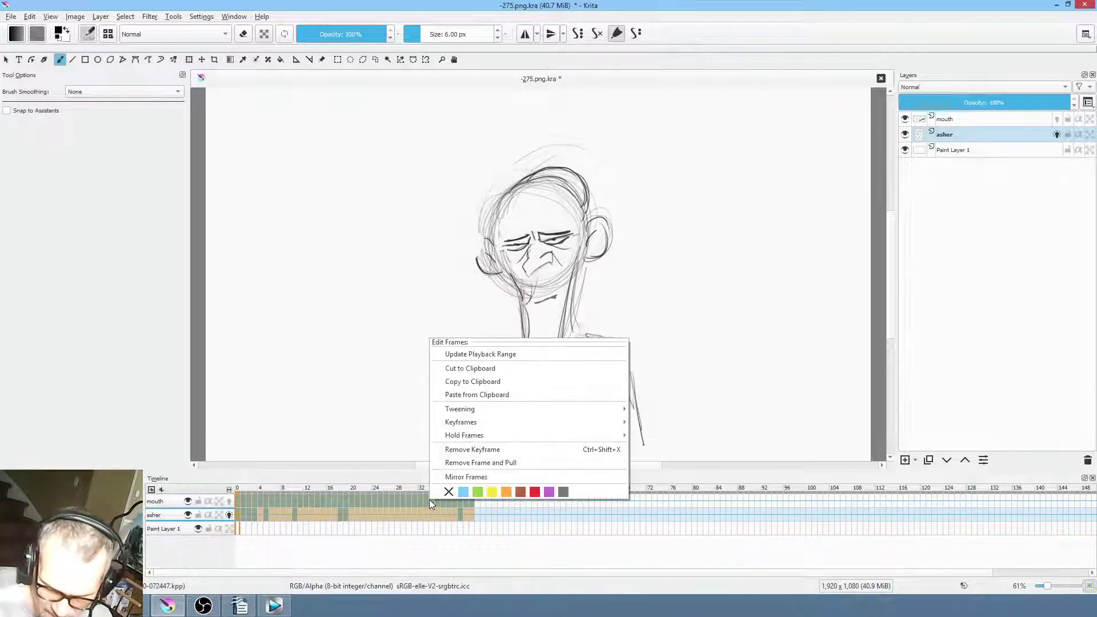
click(460, 475)
click(248, 515)
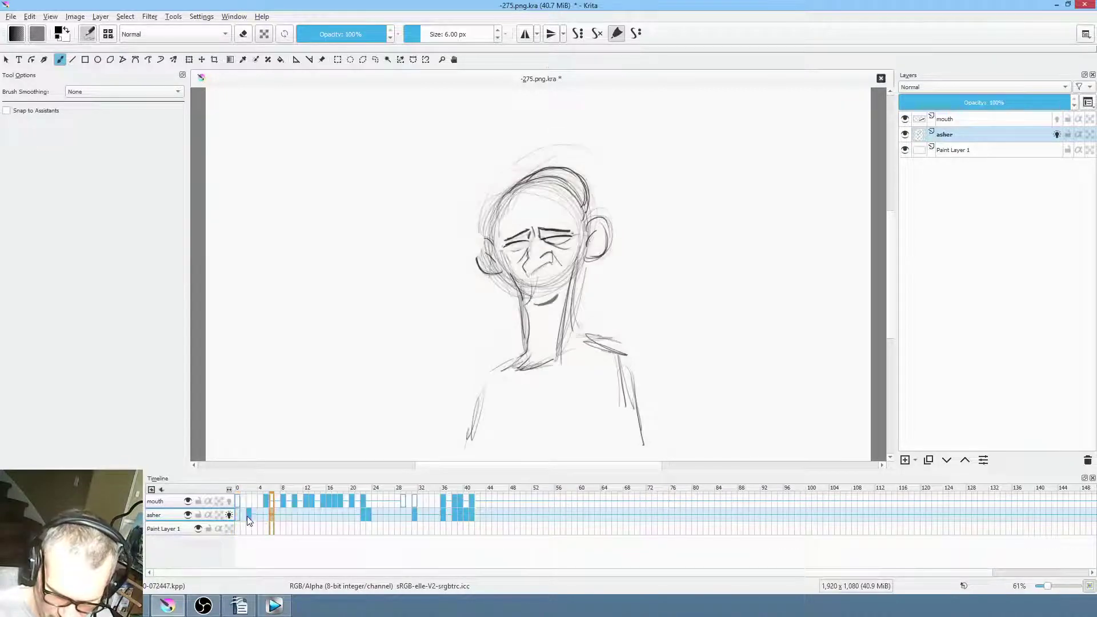
click(237, 515)
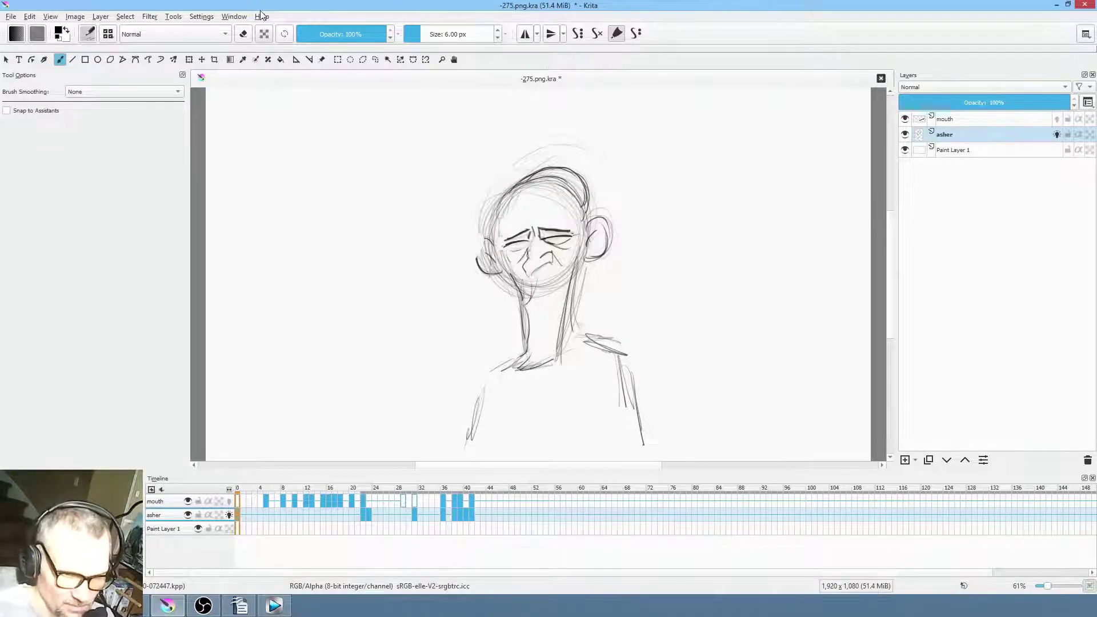
Check the next shot's clip in Vegas Pro and save the Krita document as -279.png in the scenes folder, replacing the existing file
key(alt+Tab)
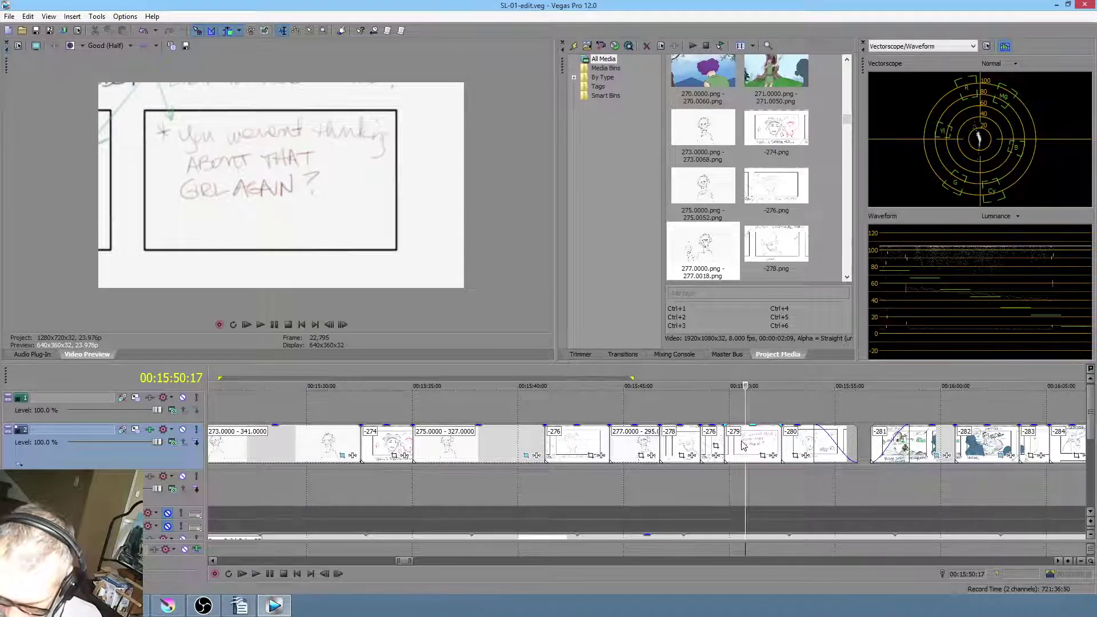
click(167, 606)
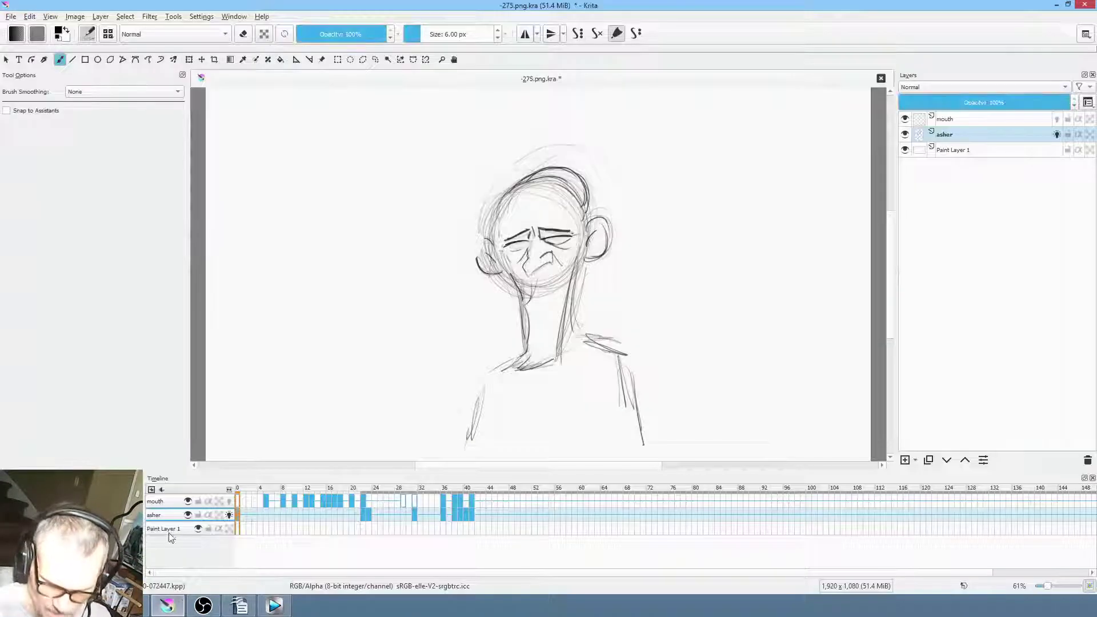
click(11, 16)
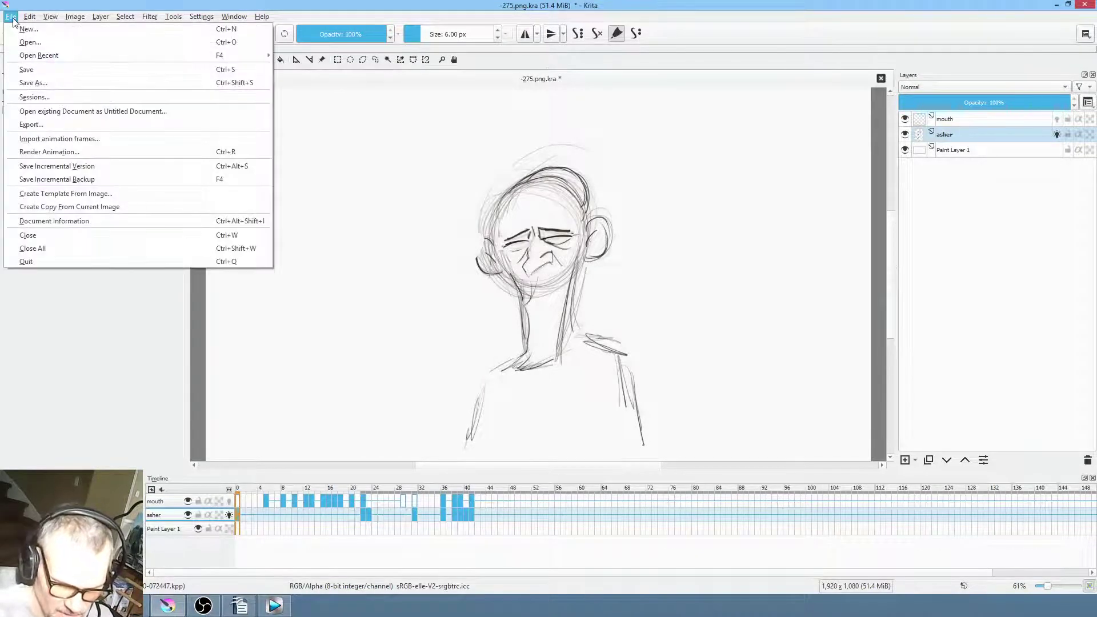
click(21, 83)
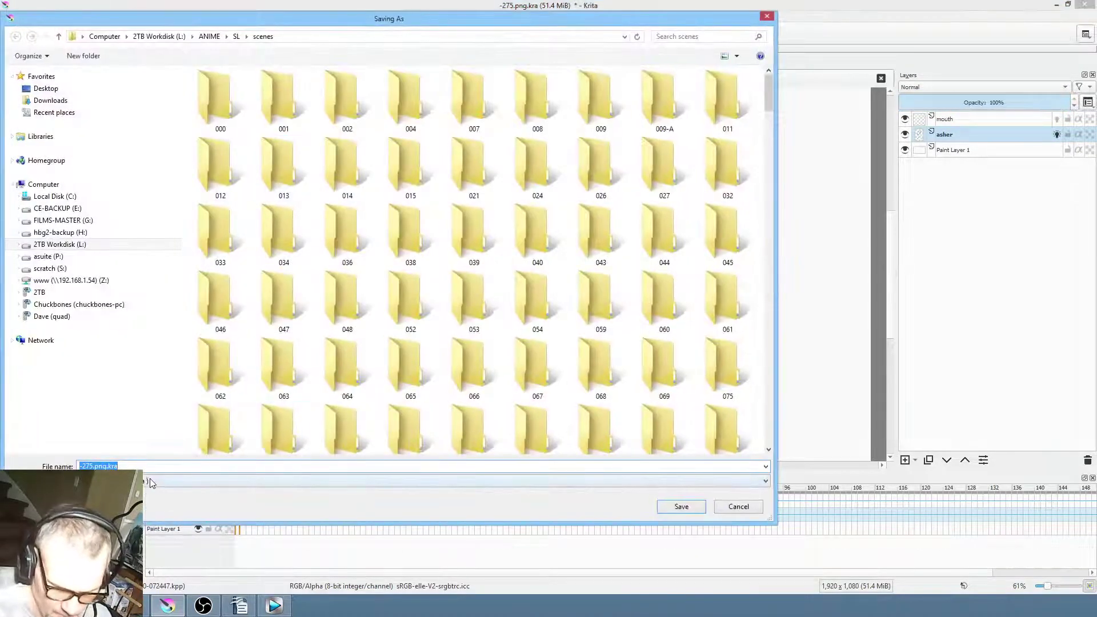
text(-279)
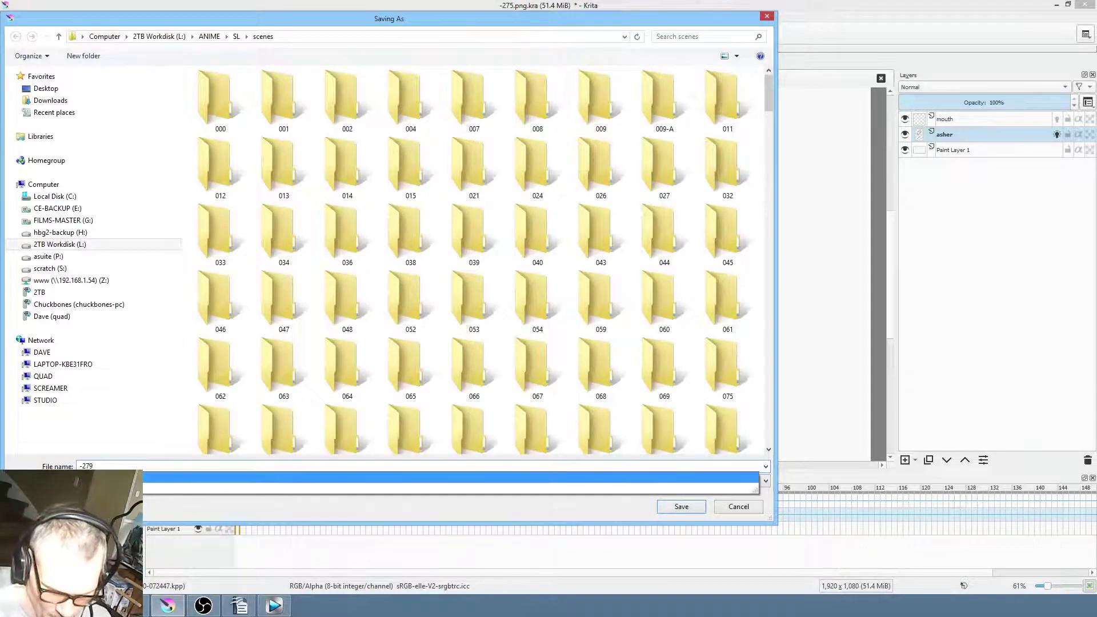
click(149, 479)
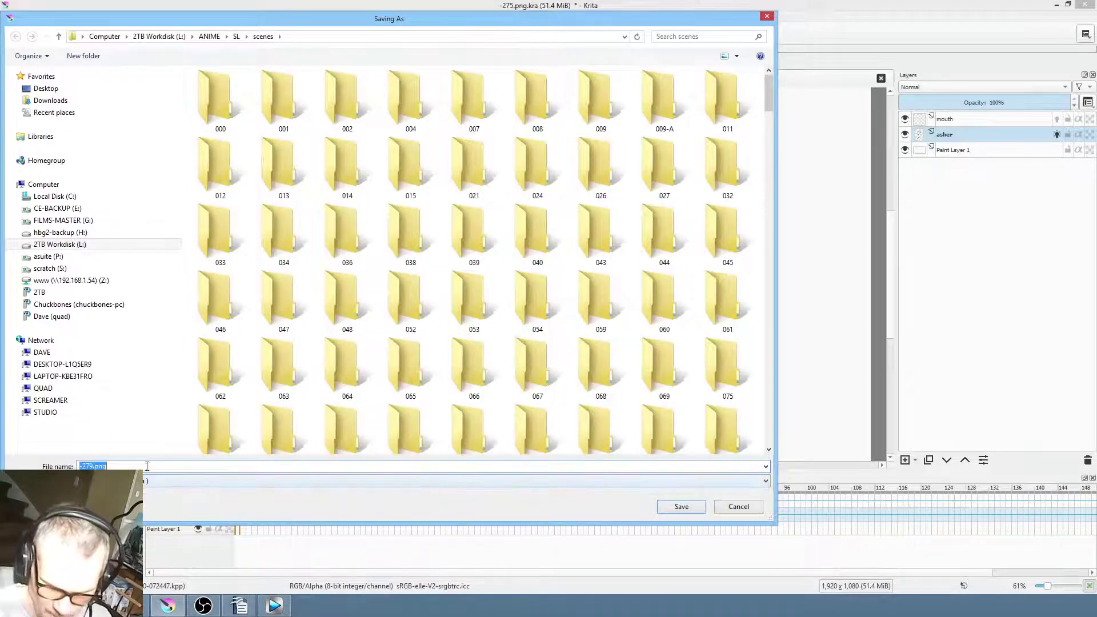
click(682, 507)
click(582, 307)
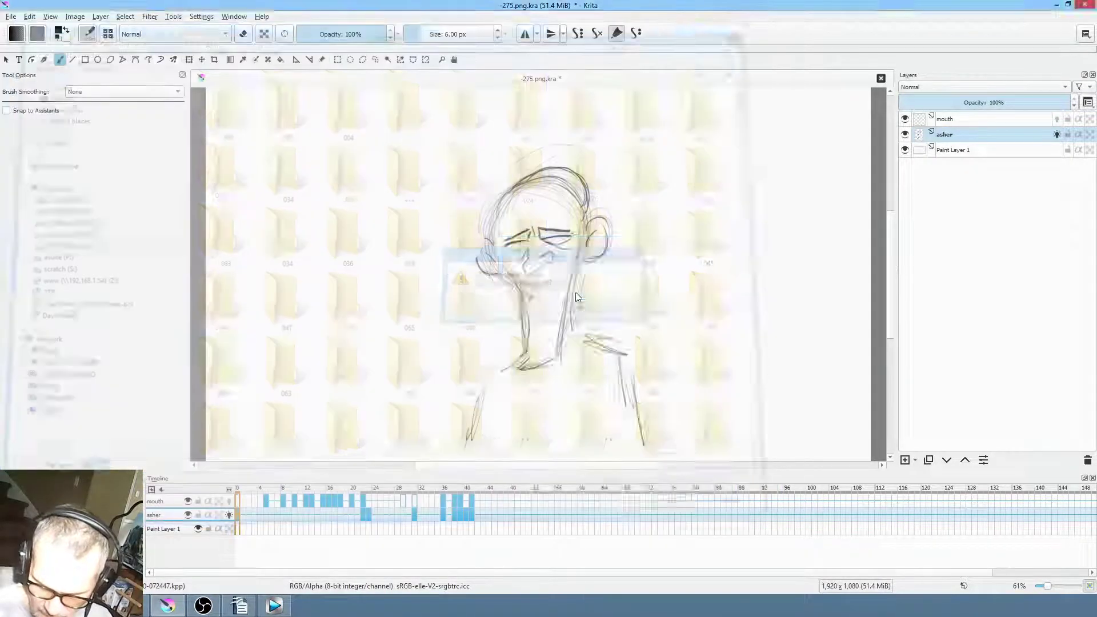
click(689, 494)
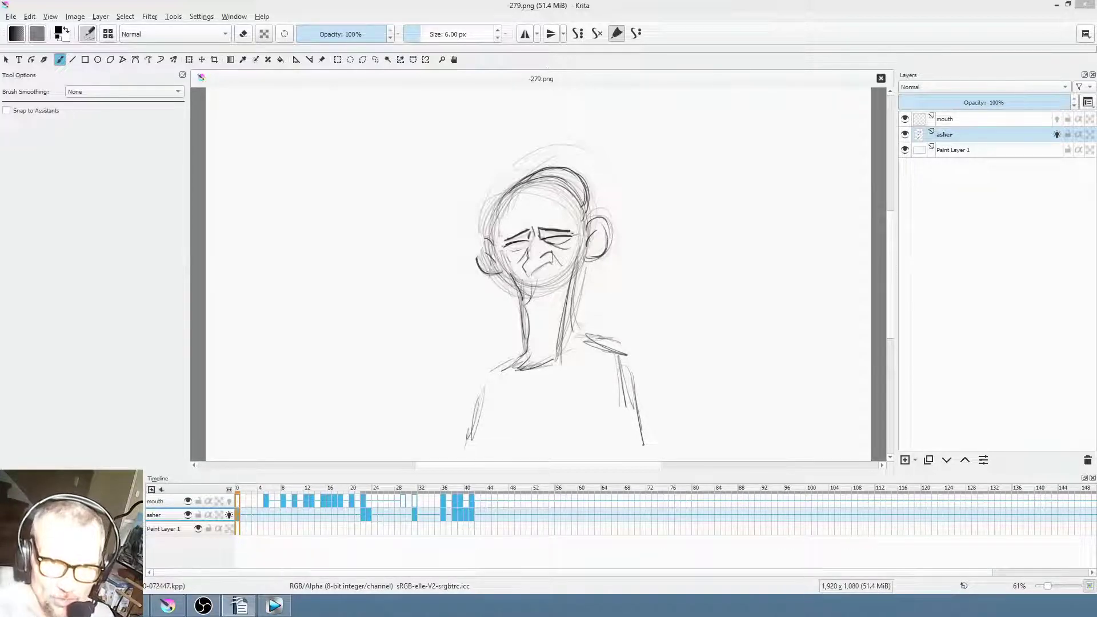
Review the asher layer's animation from frame 0 through frame 23 and return to the first frame
click(239, 517)
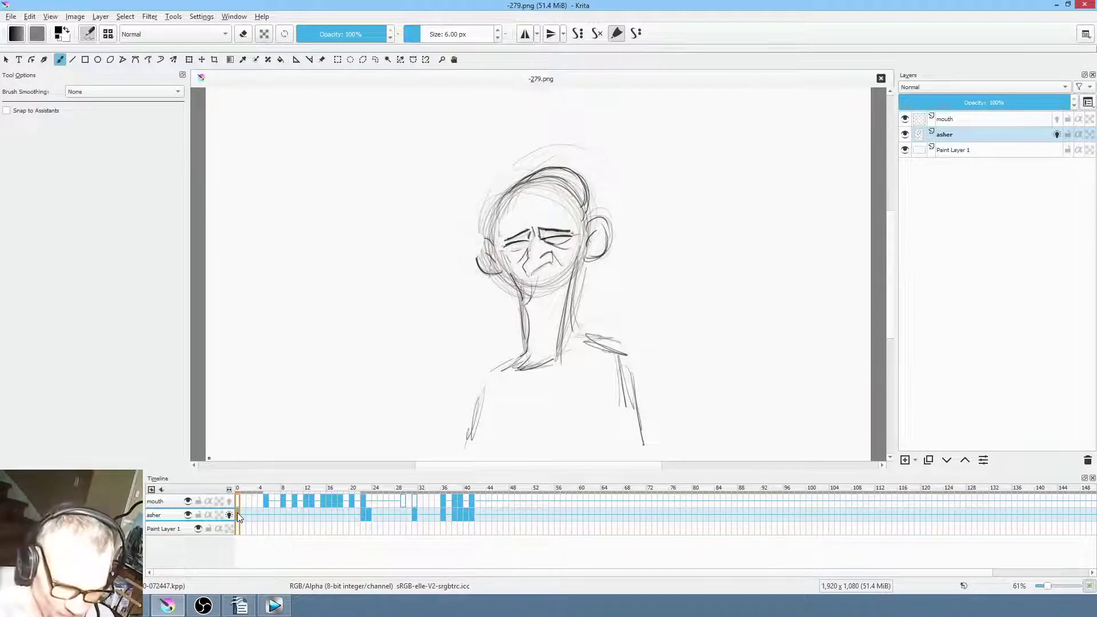
key(Right)
key(Right)
key(Right)
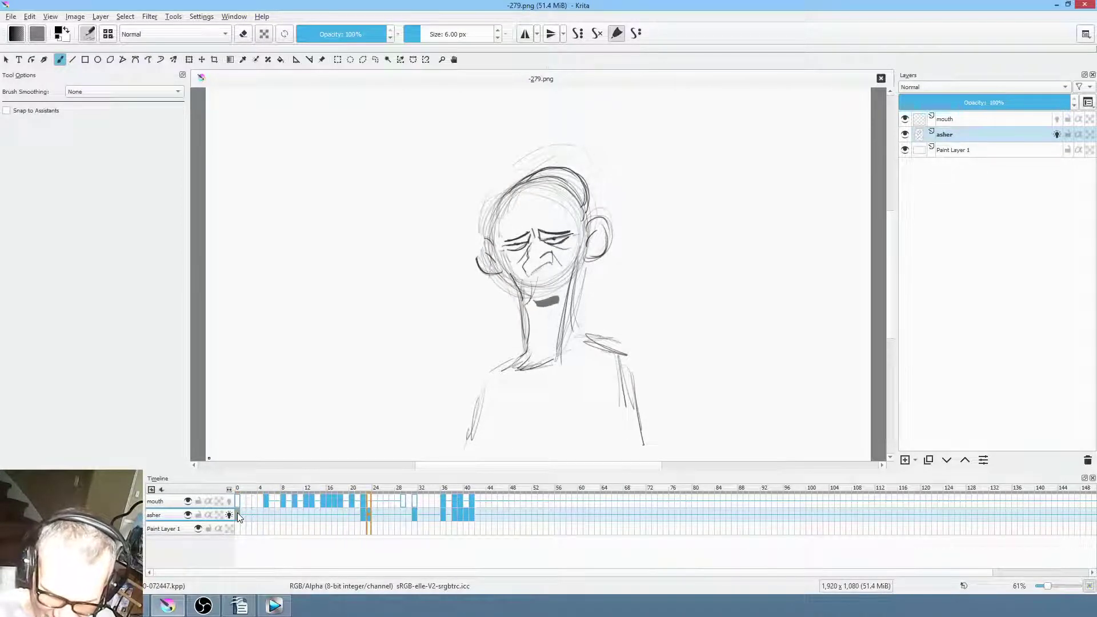
click(238, 513)
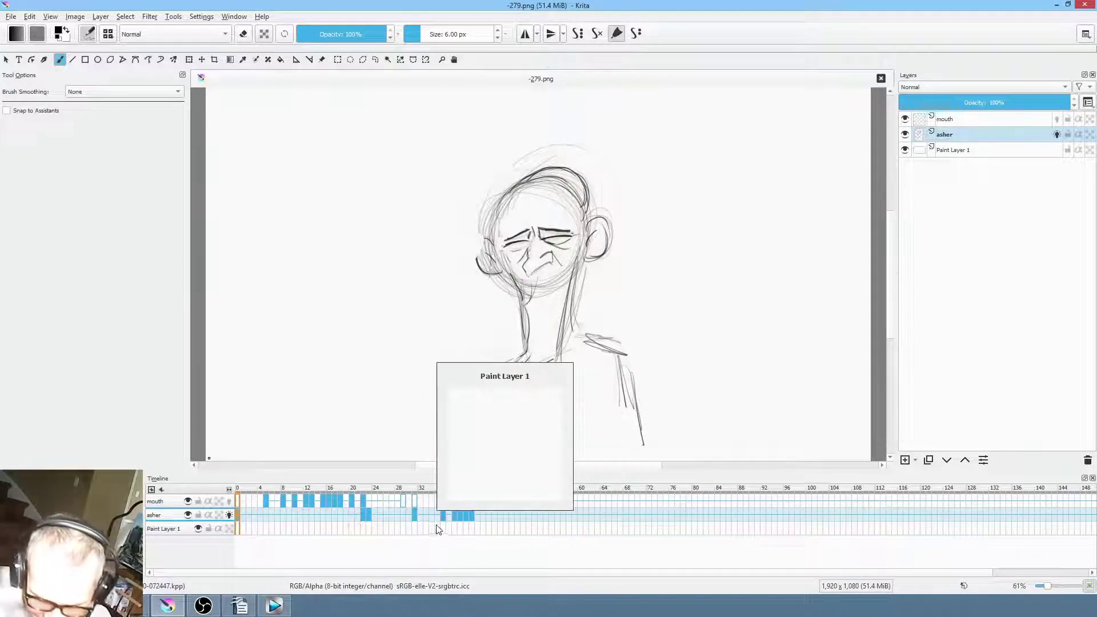
Remove the asher keyframe at frame 31 and play the animation back
mouse_move(363, 491)
mouse_down()
mouse_move(438, 492)
mouse_move(386, 489)
mouse_move(413, 483)
mouse_up()
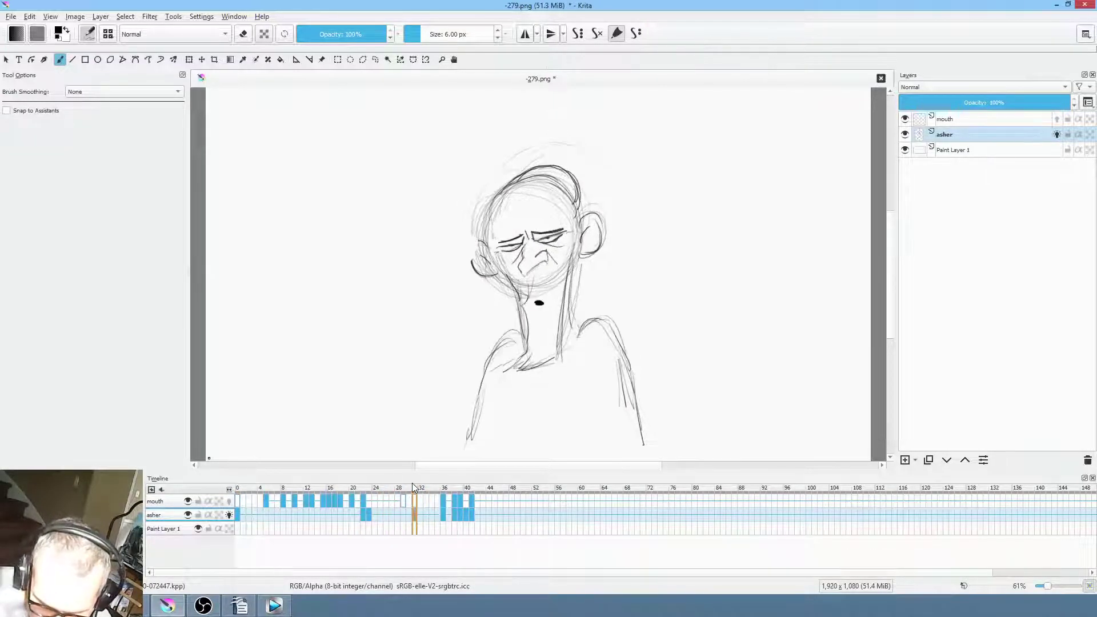
click(415, 515)
drag(445, 489, 242, 478)
key(space)
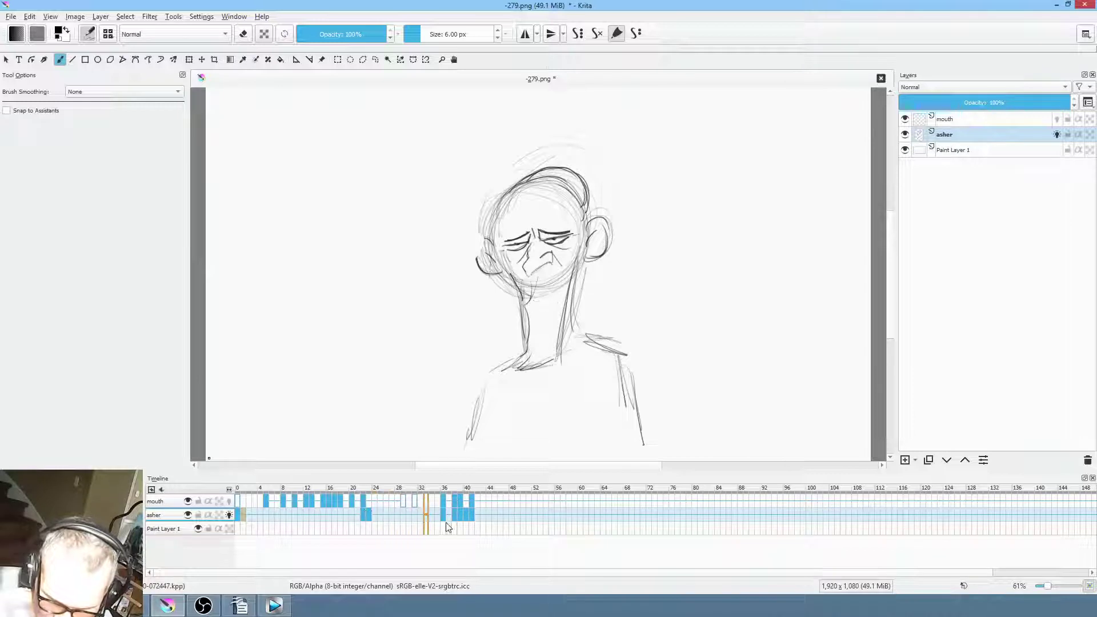
Shift the asher keyframes from frame 22 onward so they begin at frame 48, and play the animation from frame 0
click(364, 516)
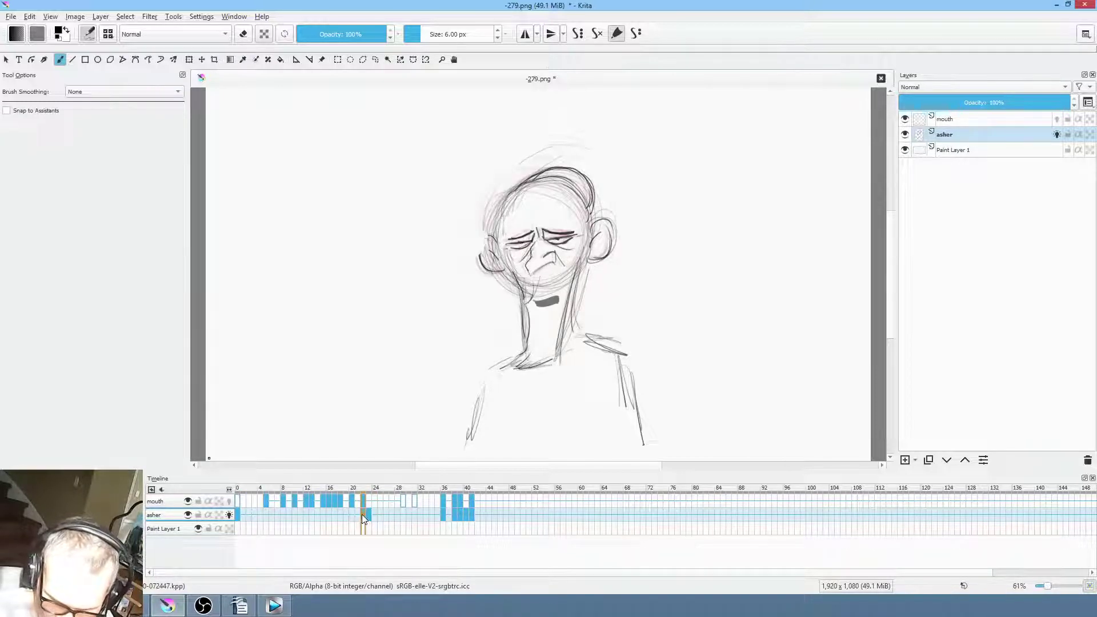
drag(362, 514, 512, 515)
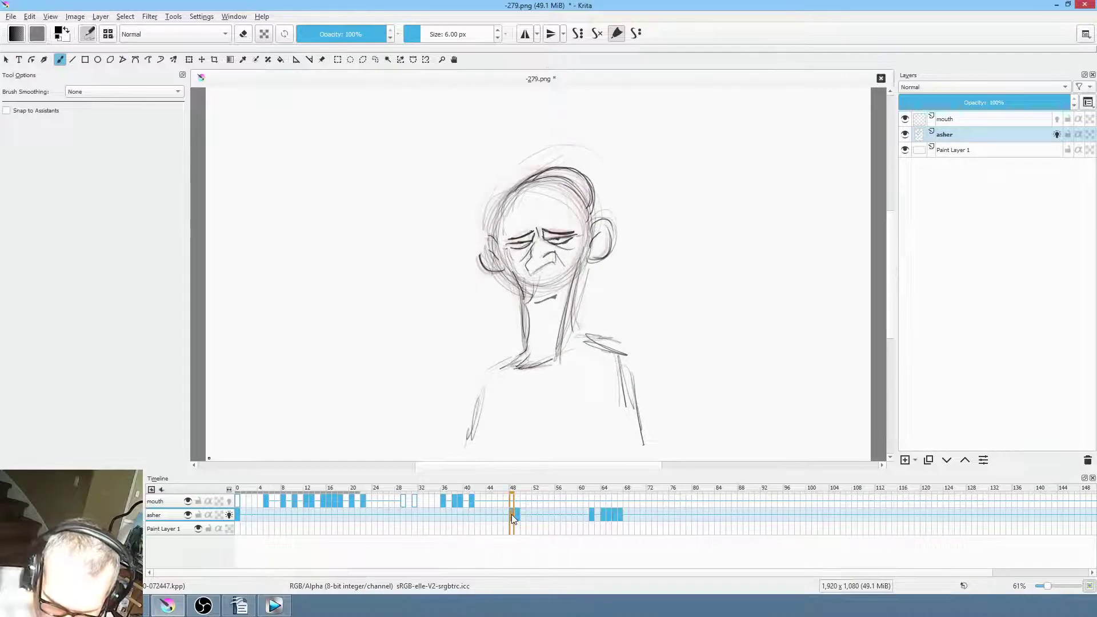
click(239, 515)
key(space)
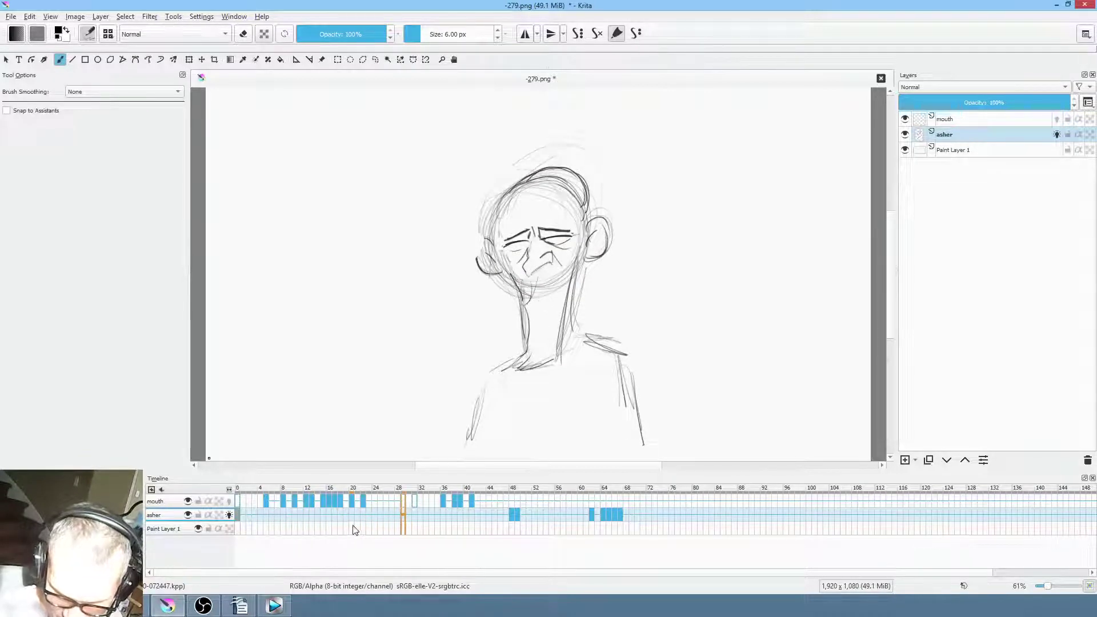
key(space)
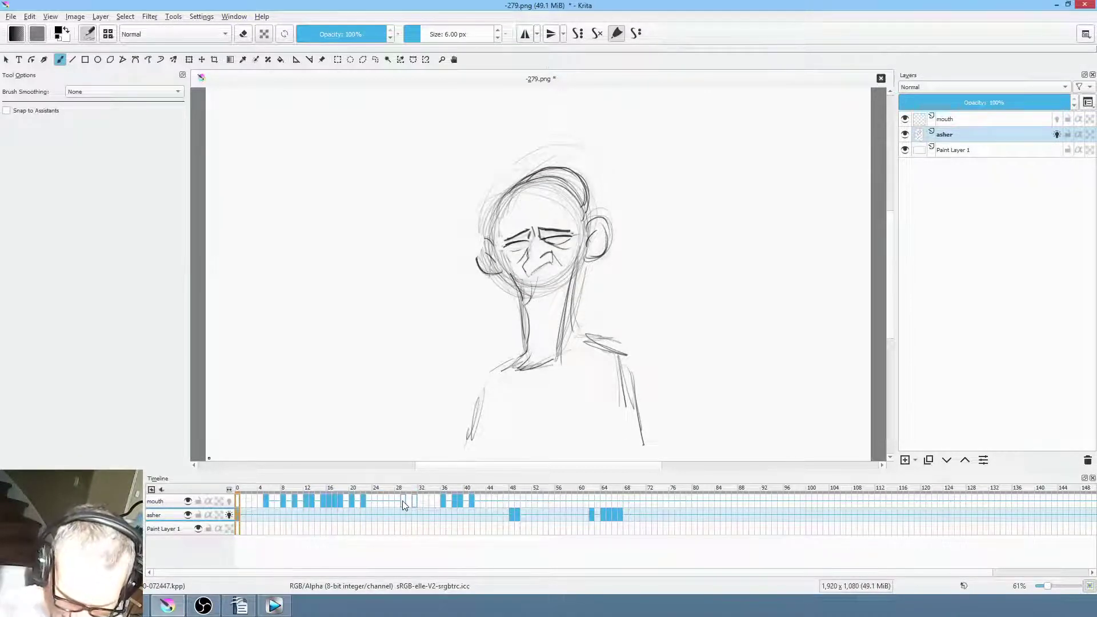
Move the blank mouth keyframe to frame 24, remove all mouth keyframes after it, and play back the result
click(375, 501)
drag(375, 501, 421, 500)
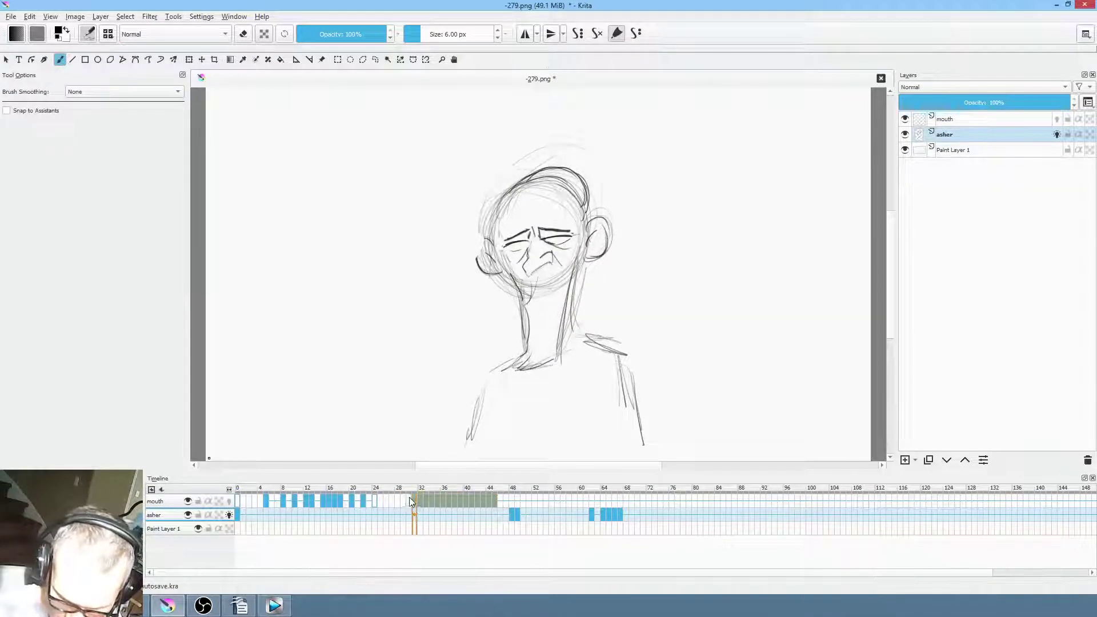
click(252, 501)
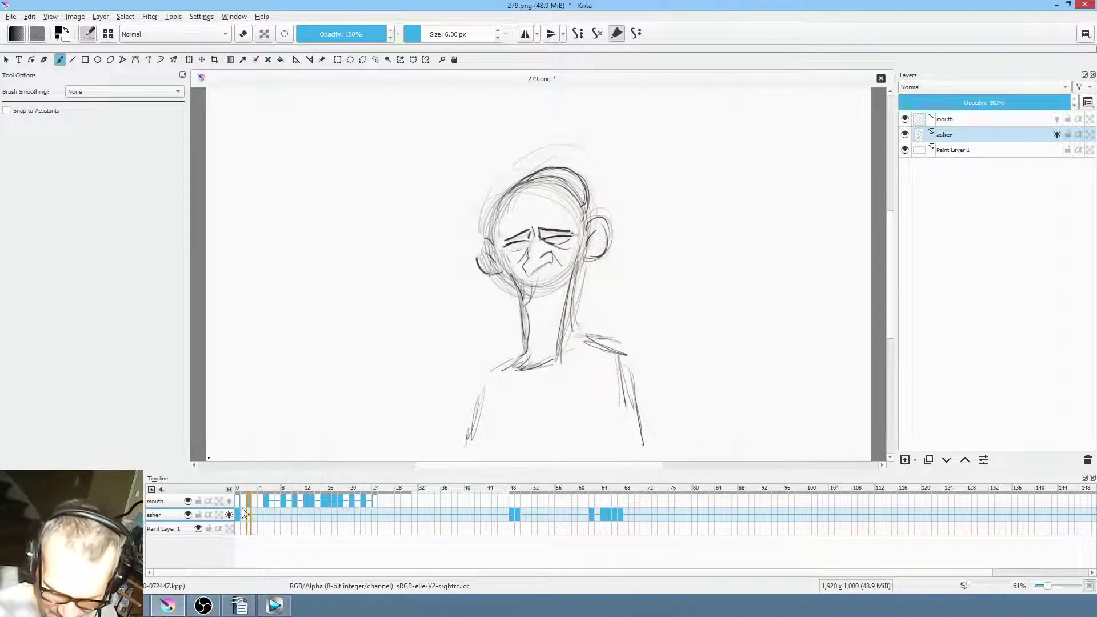
key(space)
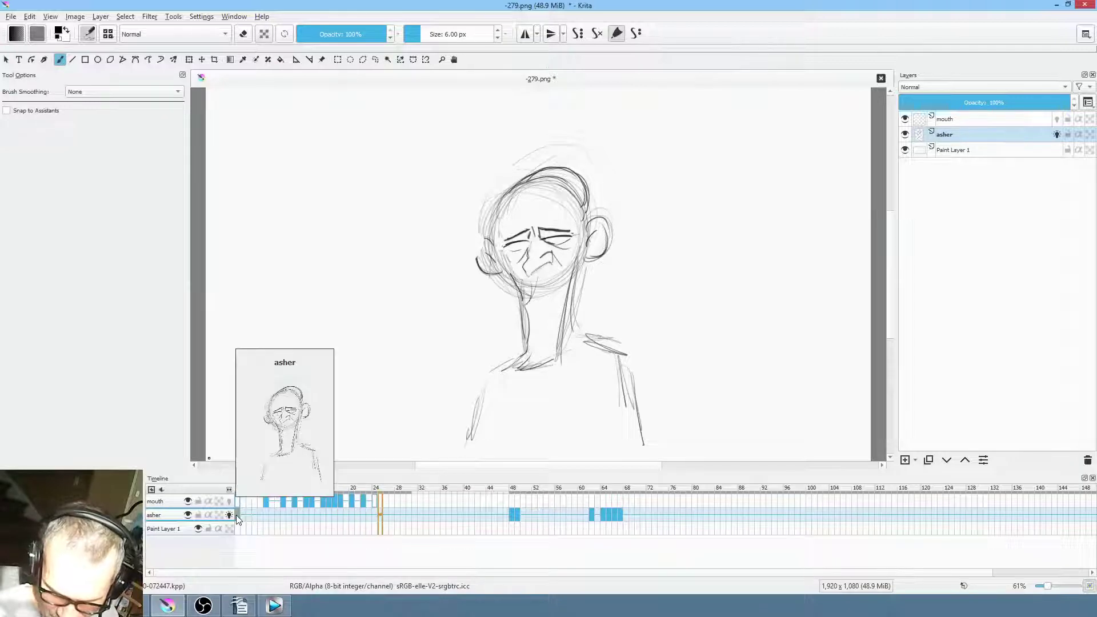
click(376, 503)
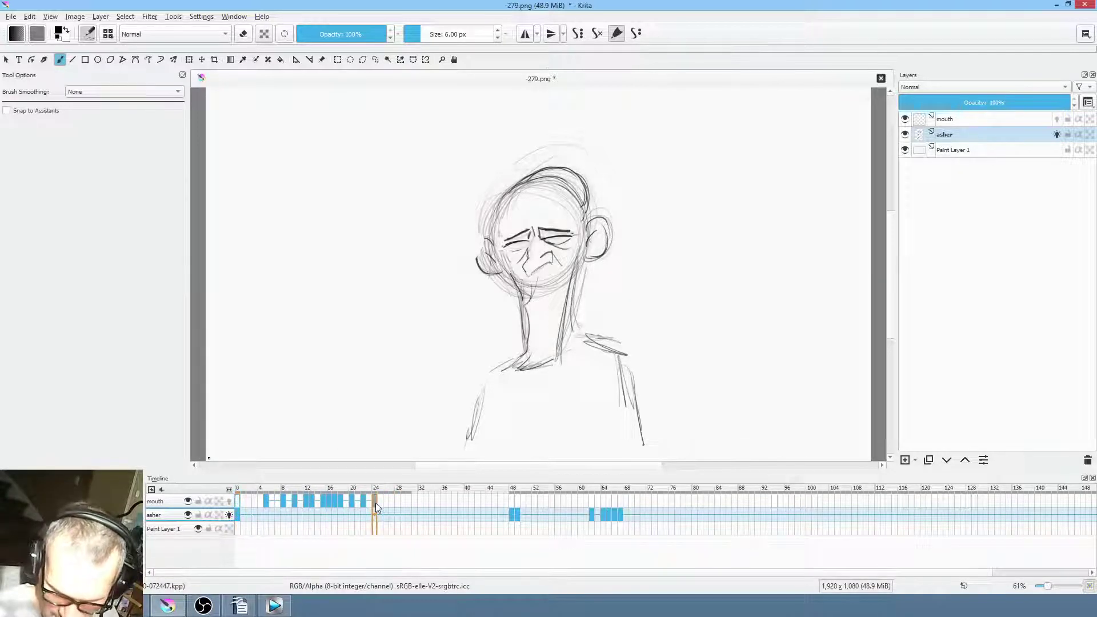
Draw a short closed mouth line just below the chin on the mouth layer at frame 24
drag(553, 320, 613, 235)
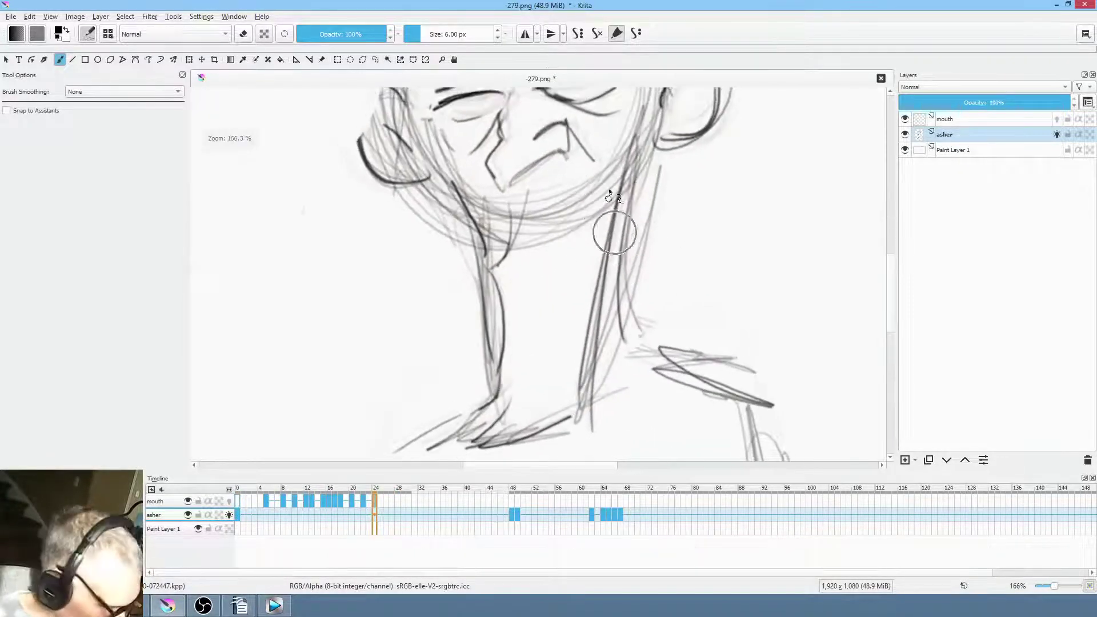
key(p)
click(170, 501)
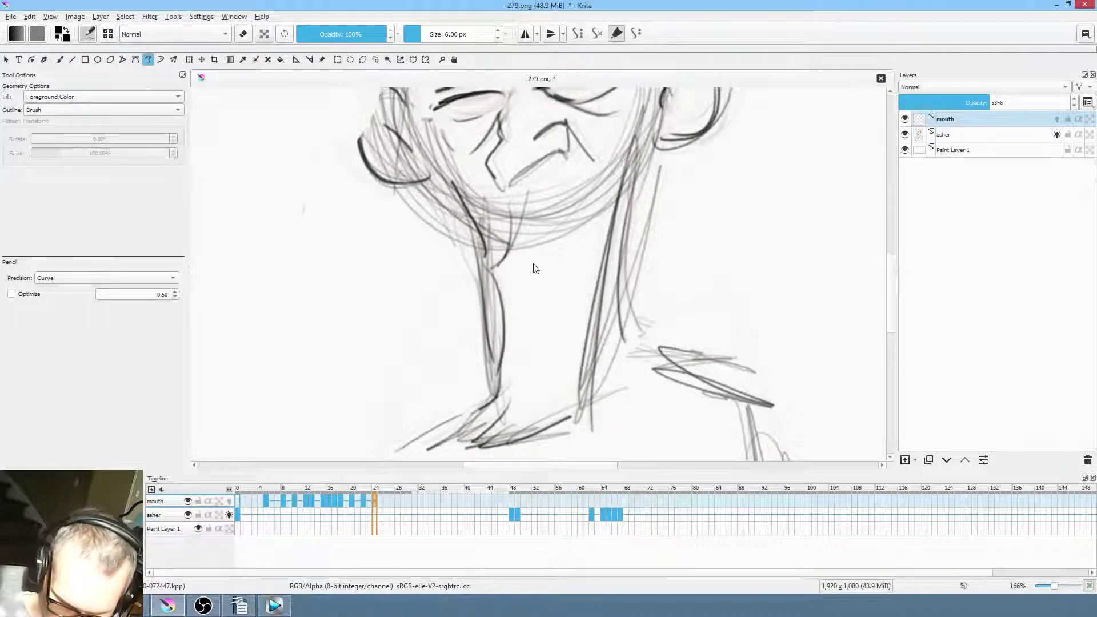
drag(516, 270, 581, 254)
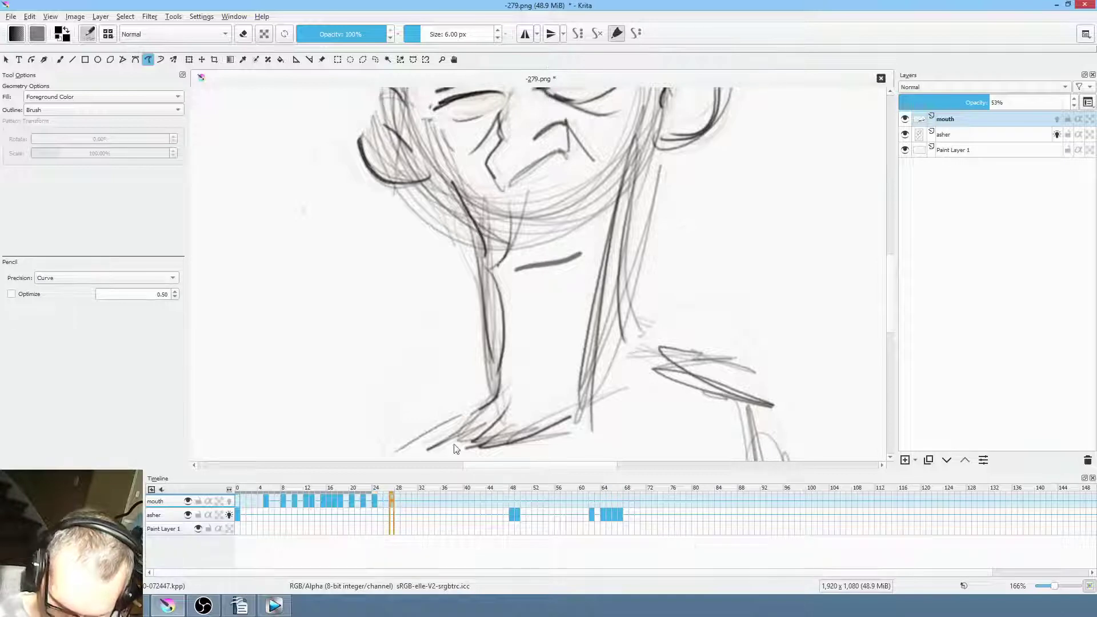
Draw the following mouth shapes on the mouth layer: a filled wedge at frame 27, a filled oval at frame 29 and a wavy line at frame 31
mouse_move(513, 267)
mouse_down()
mouse_move(580, 265)
mouse_move(564, 286)
mouse_move(530, 269)
mouse_up()
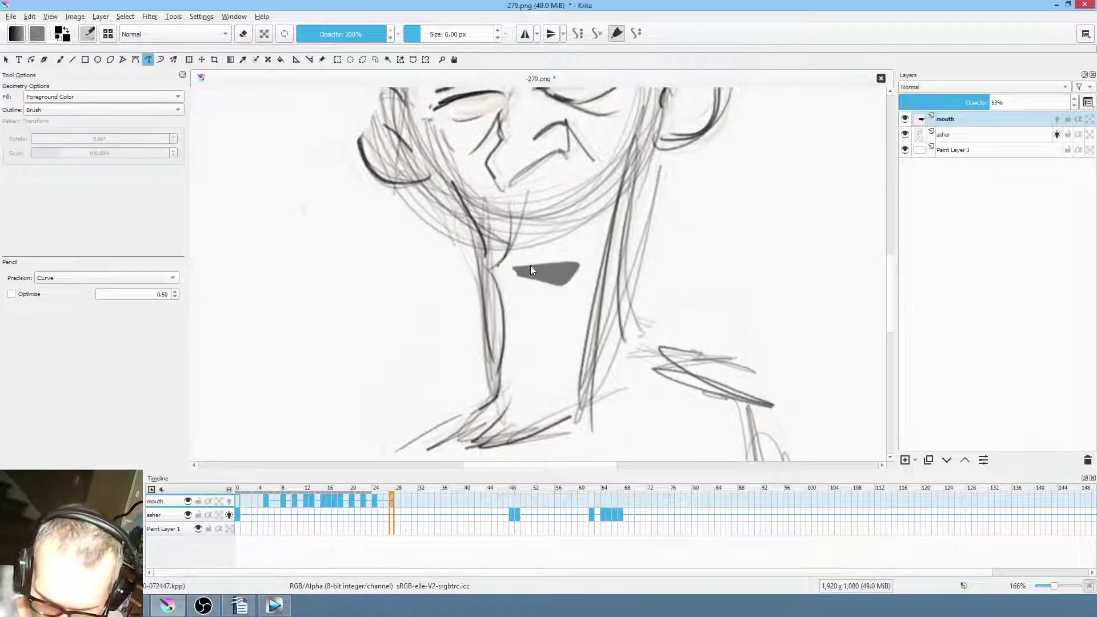
key(period)
key(period)
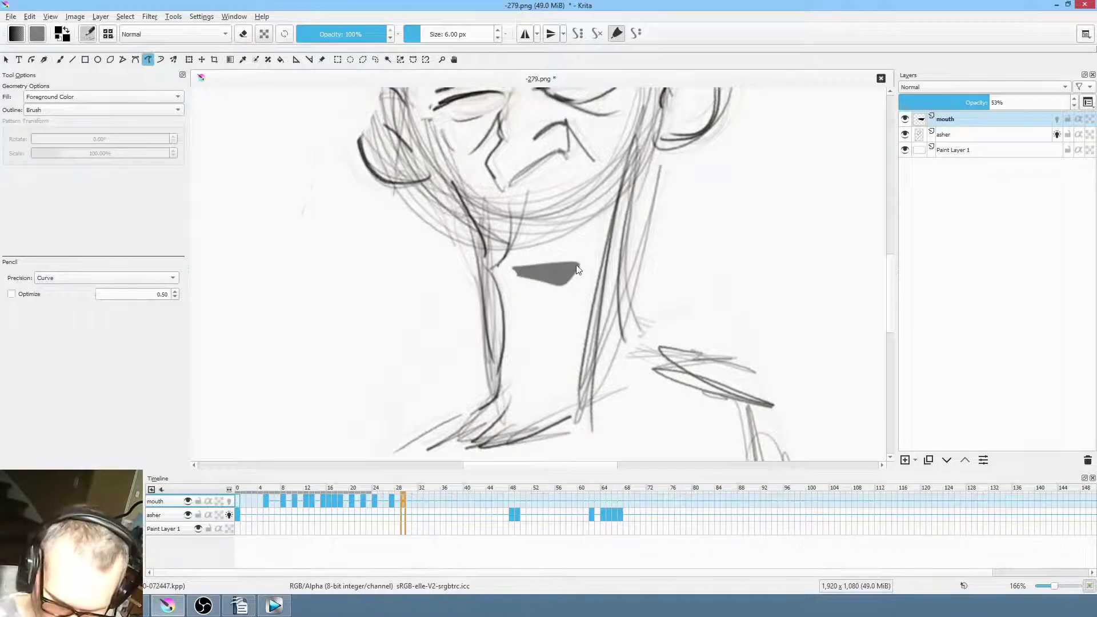
mouse_move(518, 267)
mouse_down()
mouse_move(583, 261)
mouse_move(541, 270)
mouse_up()
key(period)
key(period)
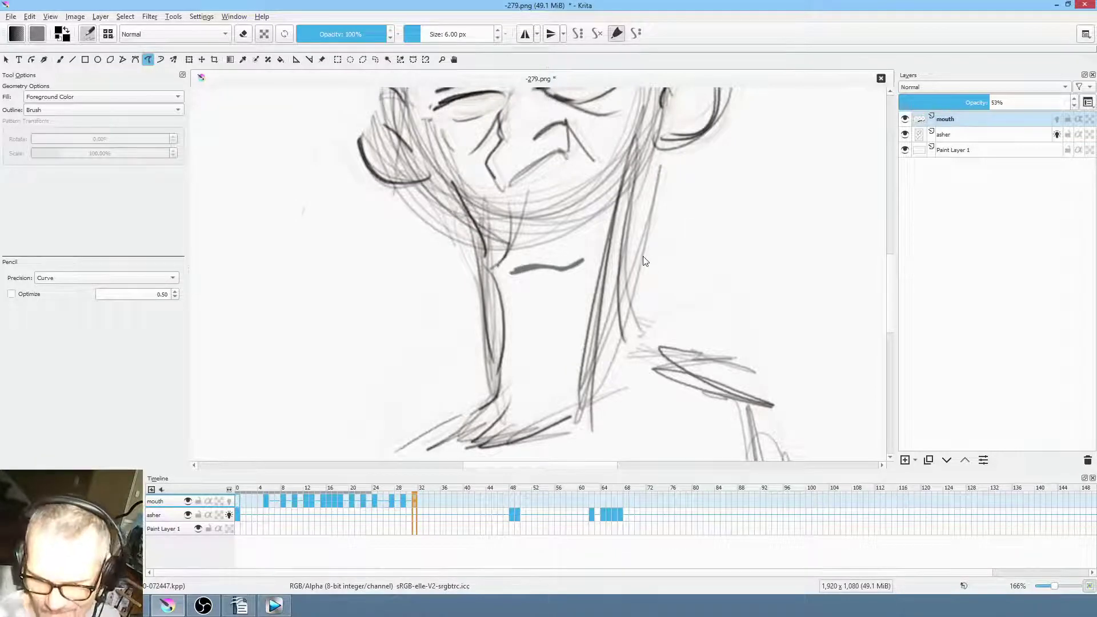
Save the shot 279 PNG image, keeping the option that also saves a Krita file
scroll(652, 294, down, 3)
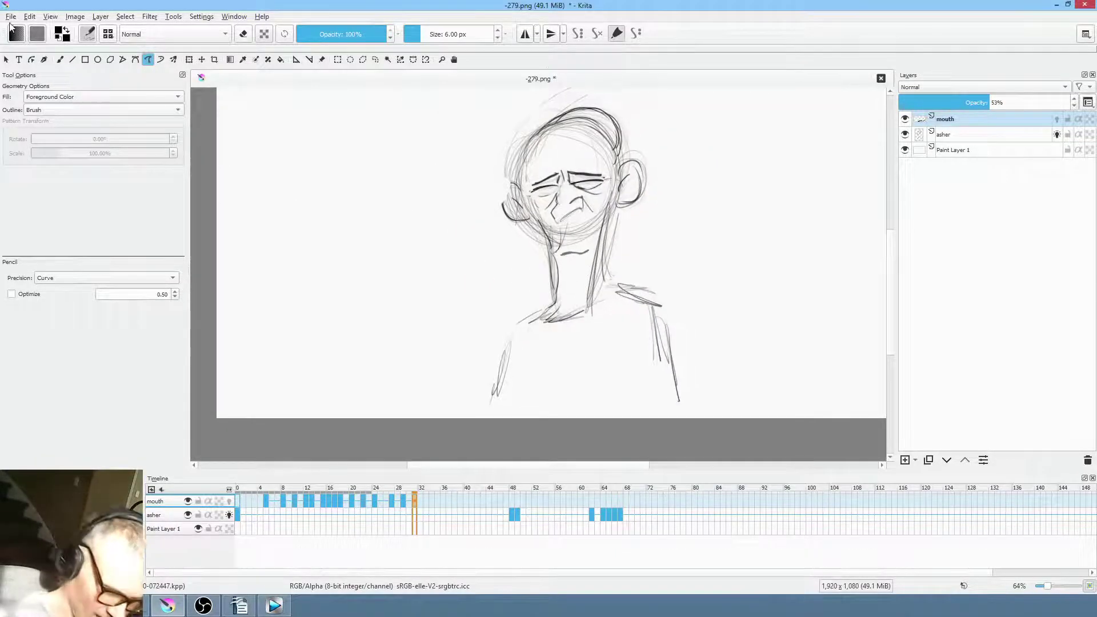
click(11, 16)
click(26, 69)
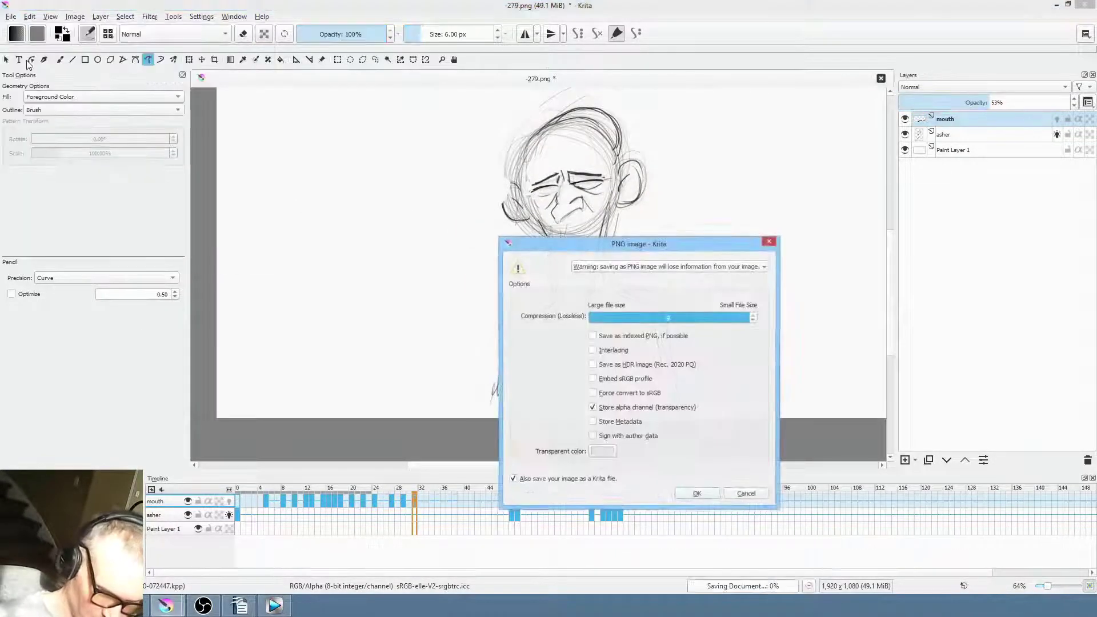
click(702, 492)
Play the animation from the first frame to check the new mouth shapes
click(241, 512)
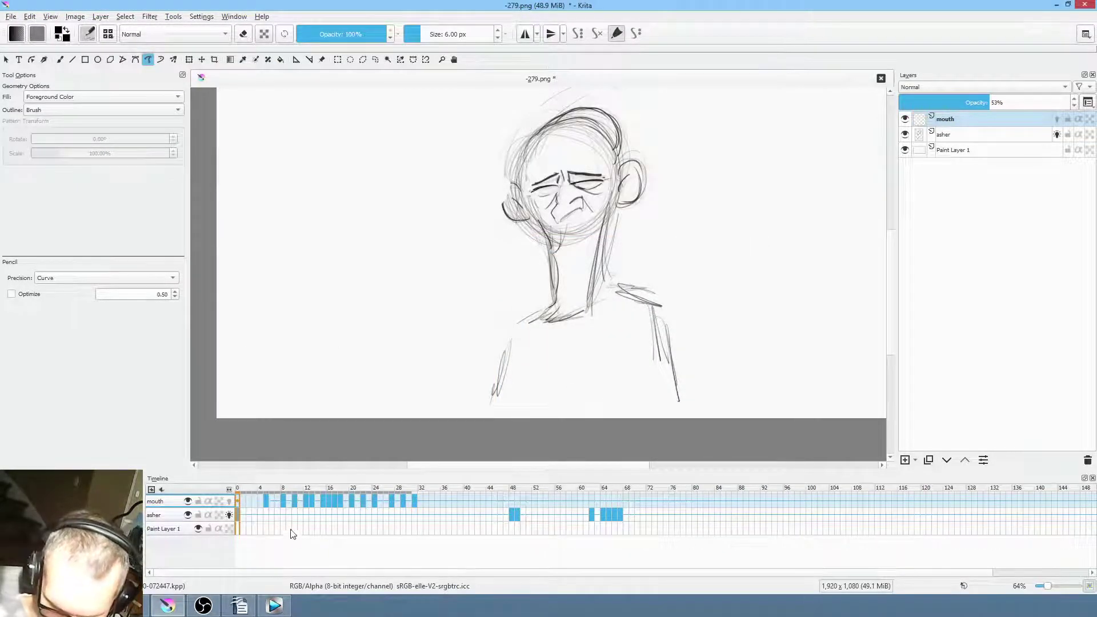
key(space)
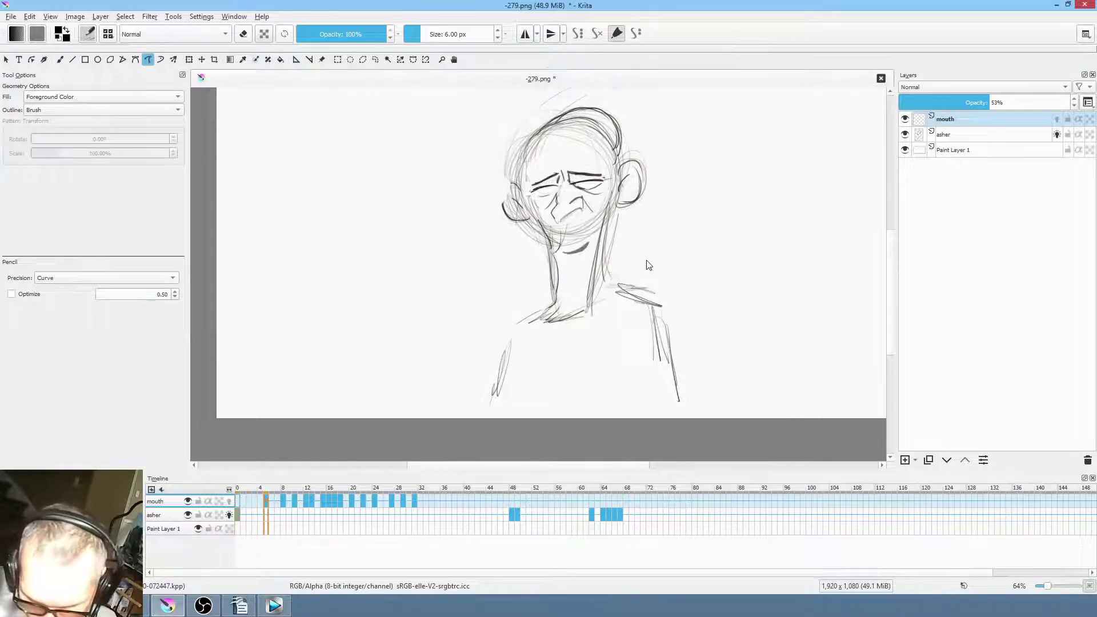
key(space)
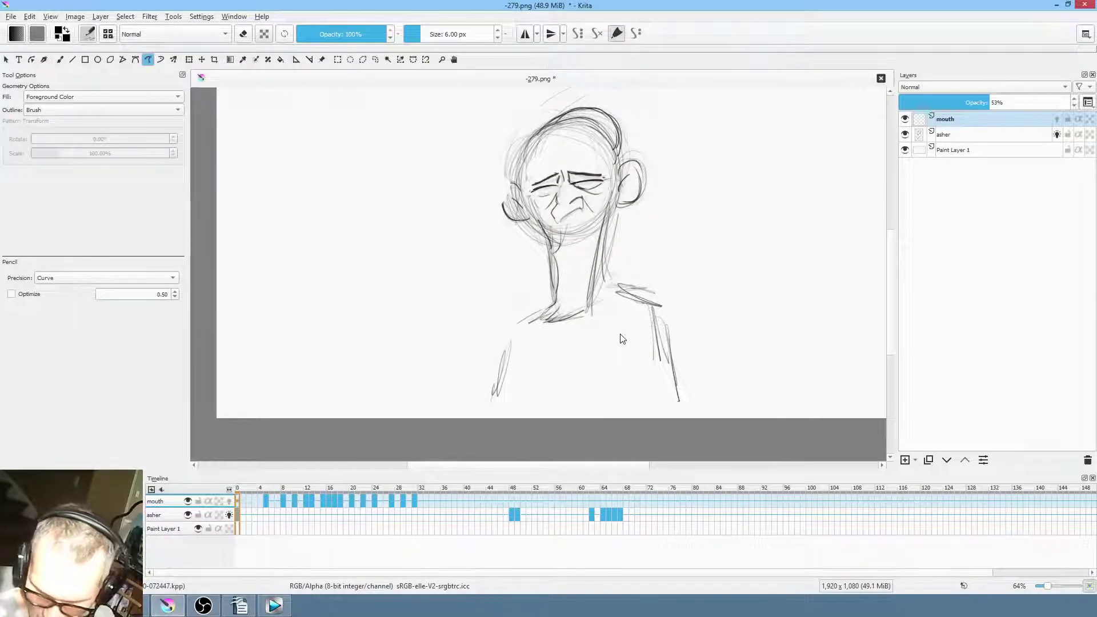
Remove all asher keyframes after frame 48 and return to frame 0
click(542, 490)
click(582, 500)
mouse_move(584, 500)
mouse_down()
mouse_move(629, 502)
mouse_move(483, 503)
mouse_move(646, 518)
mouse_up()
click(515, 514)
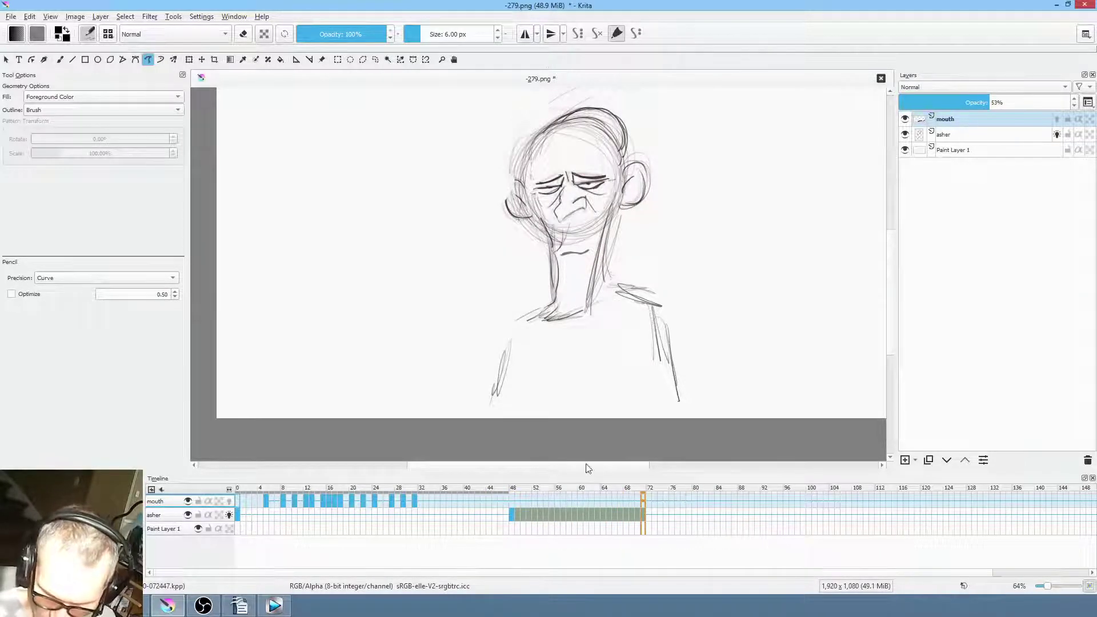
click(239, 515)
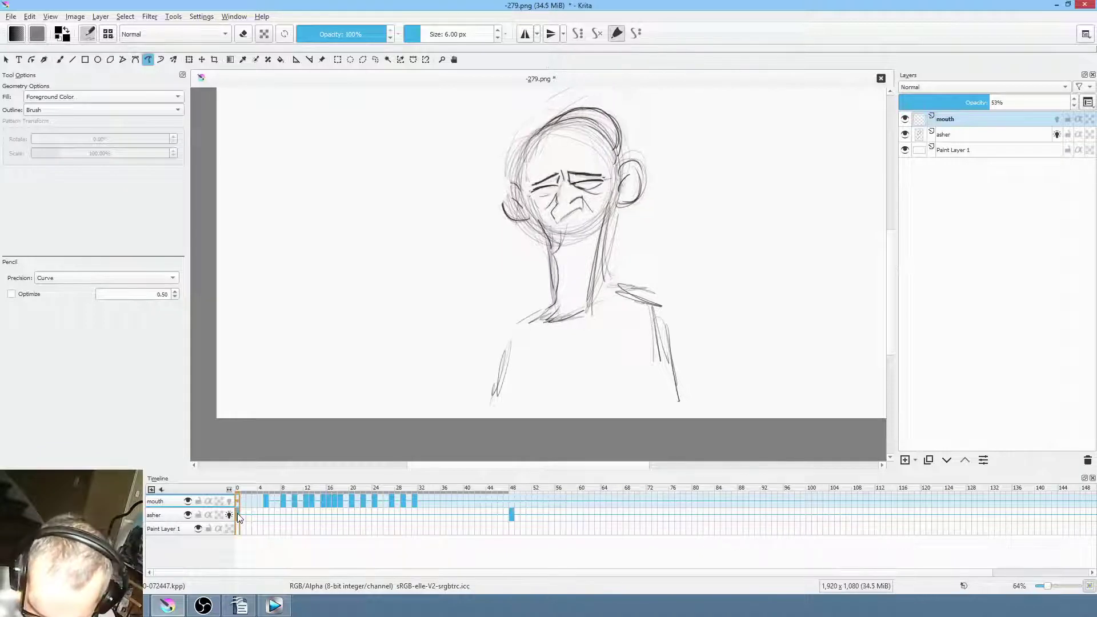
Raise the mouth layer's opacity to 63% and play the animation
click(994, 118)
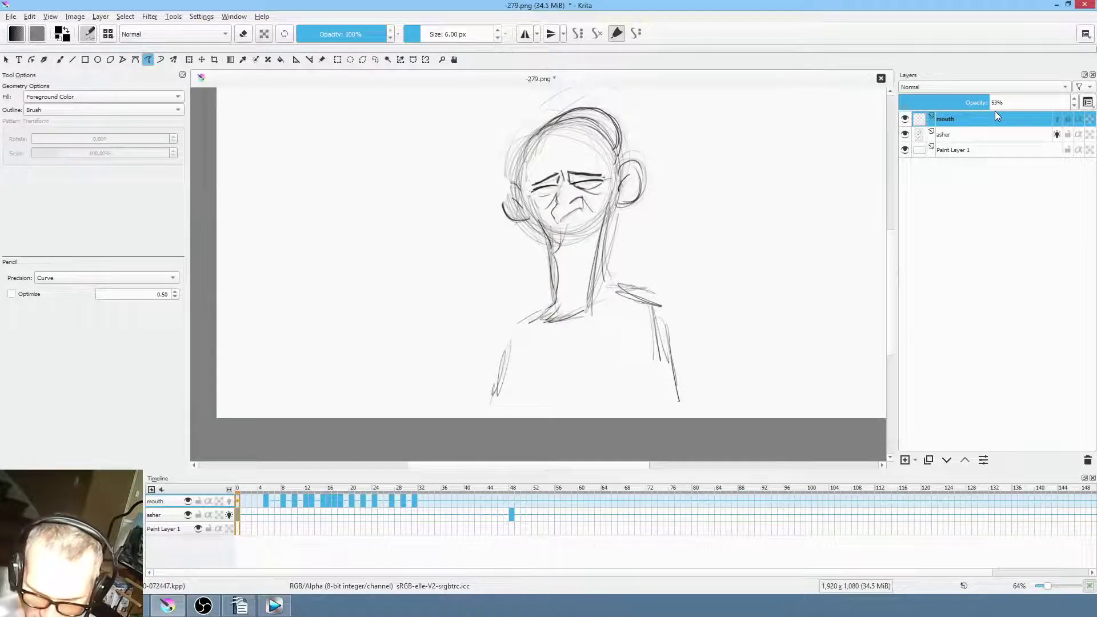
drag(996, 103, 1032, 103)
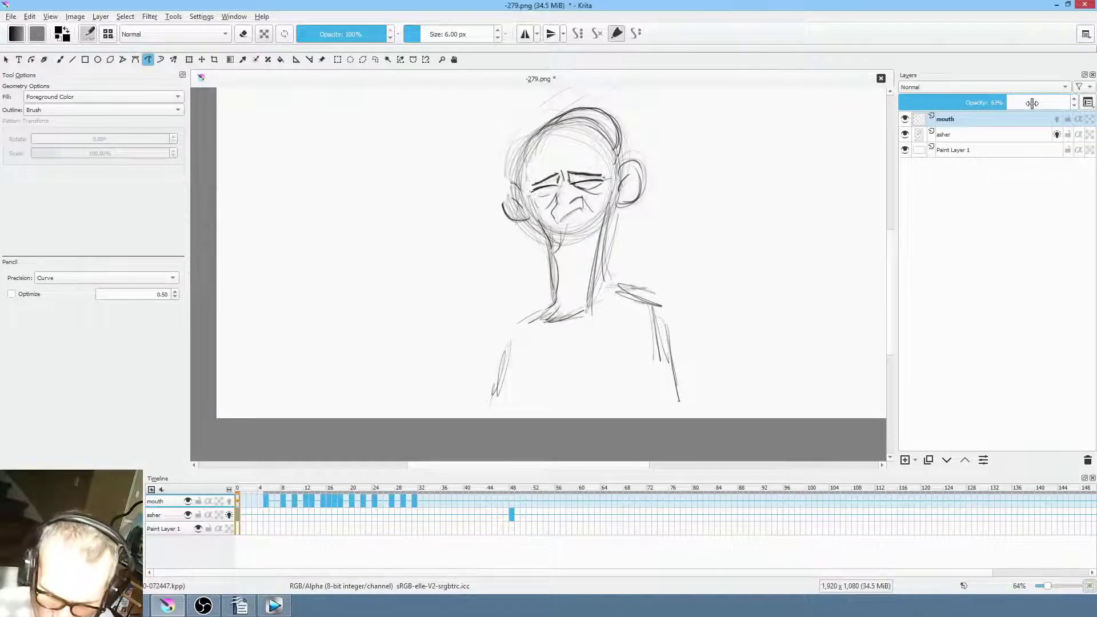
key(space)
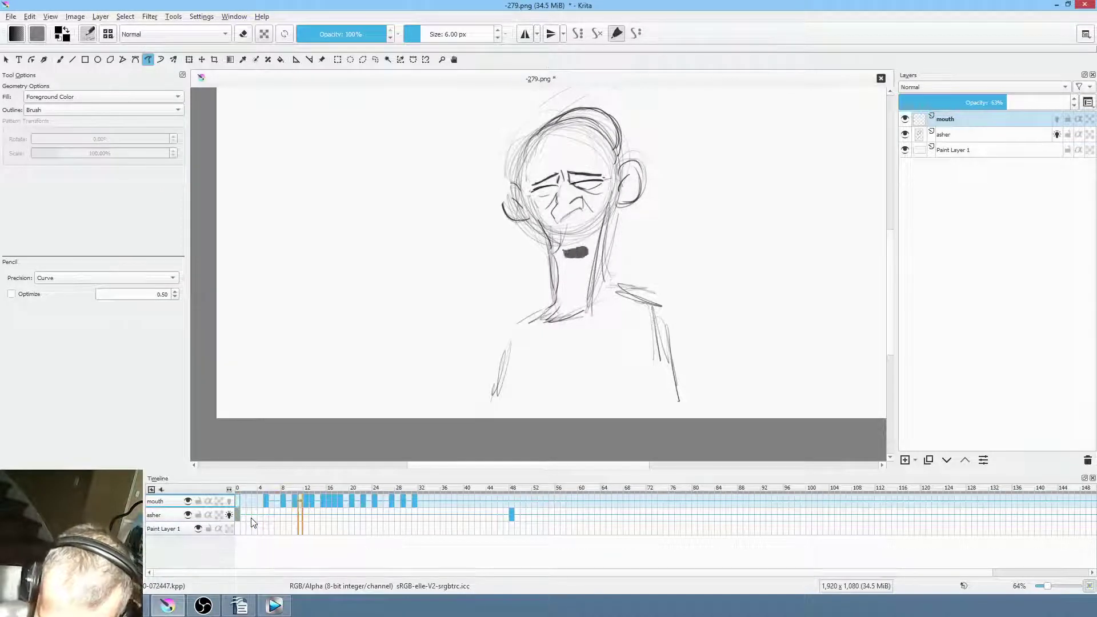
Move the asher keyframe at frame 48 to frame 10 and play back from the first frame
drag(512, 512, 294, 514)
click(239, 509)
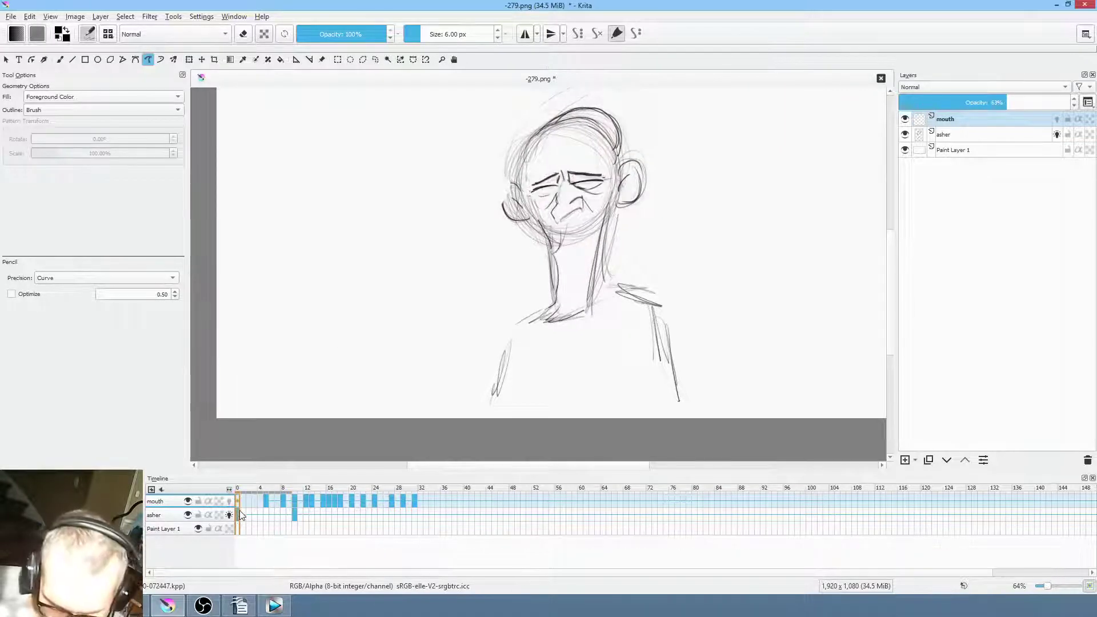
click(240, 511)
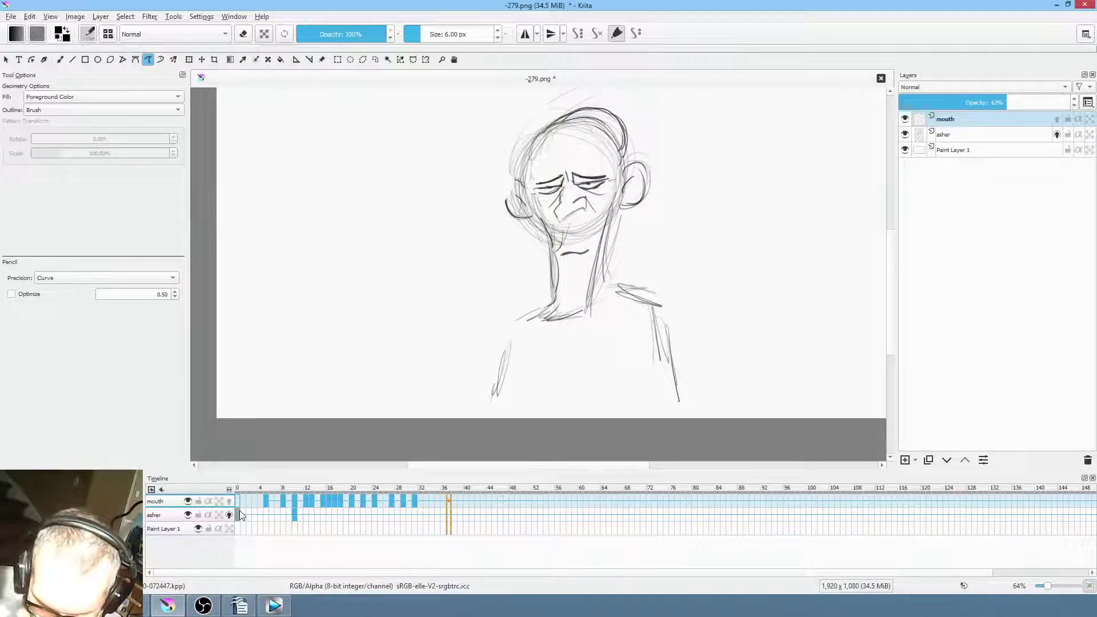
key(space)
key(space)
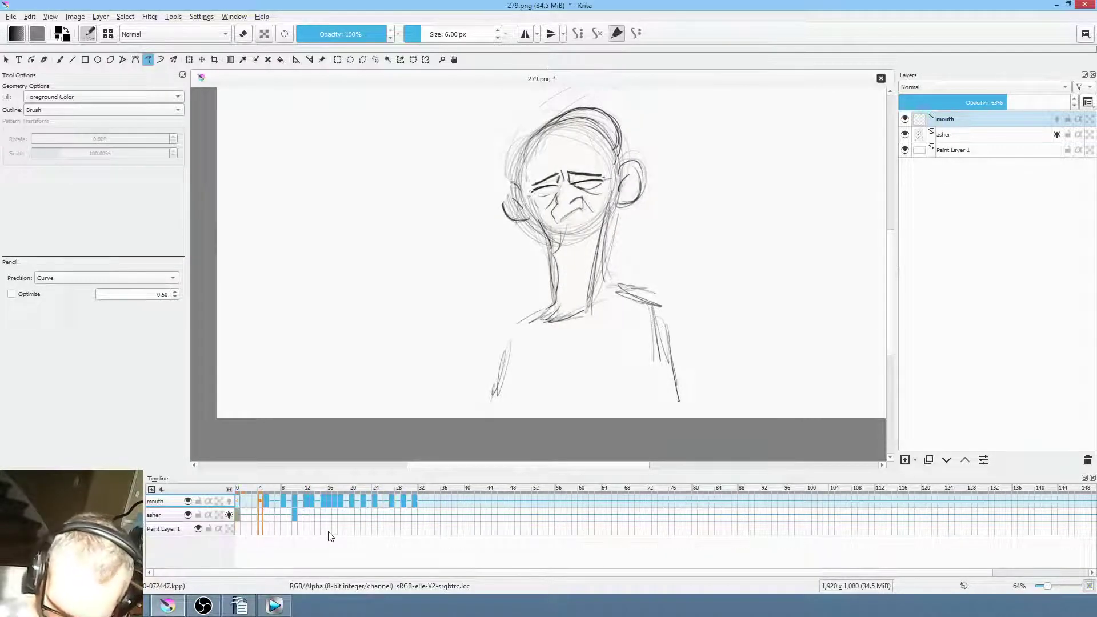
Shift the second asher keyframe to frame 8 and play the animation again from frame 0
key(space)
mouse_move(295, 511)
mouse_down()
mouse_move(292, 521)
mouse_move(283, 512)
mouse_up()
key(Home)
key(space)
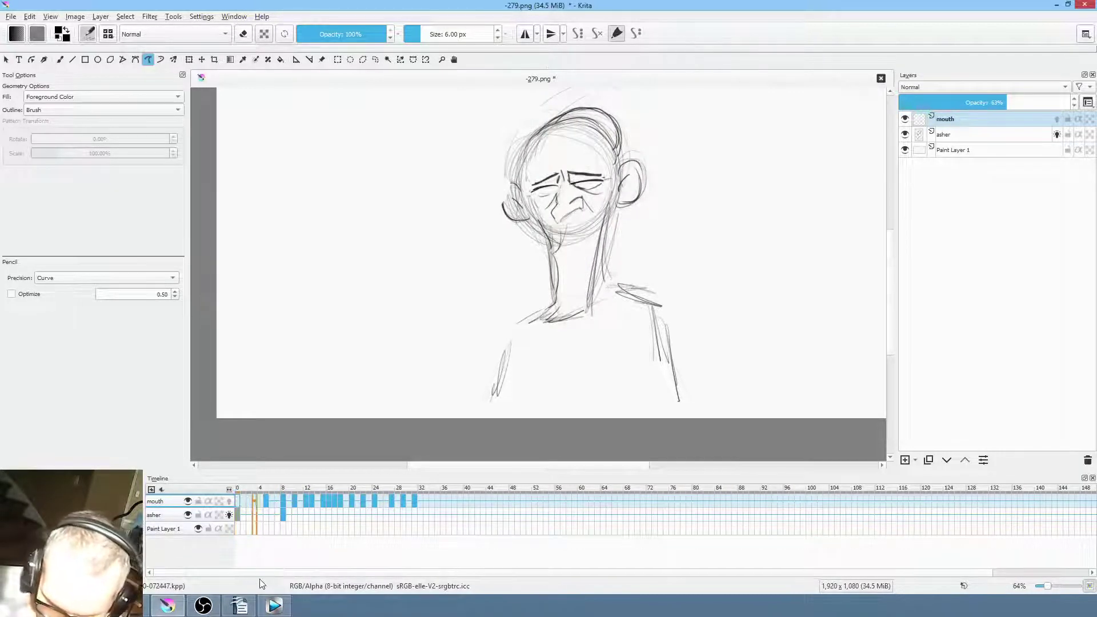
key(space)
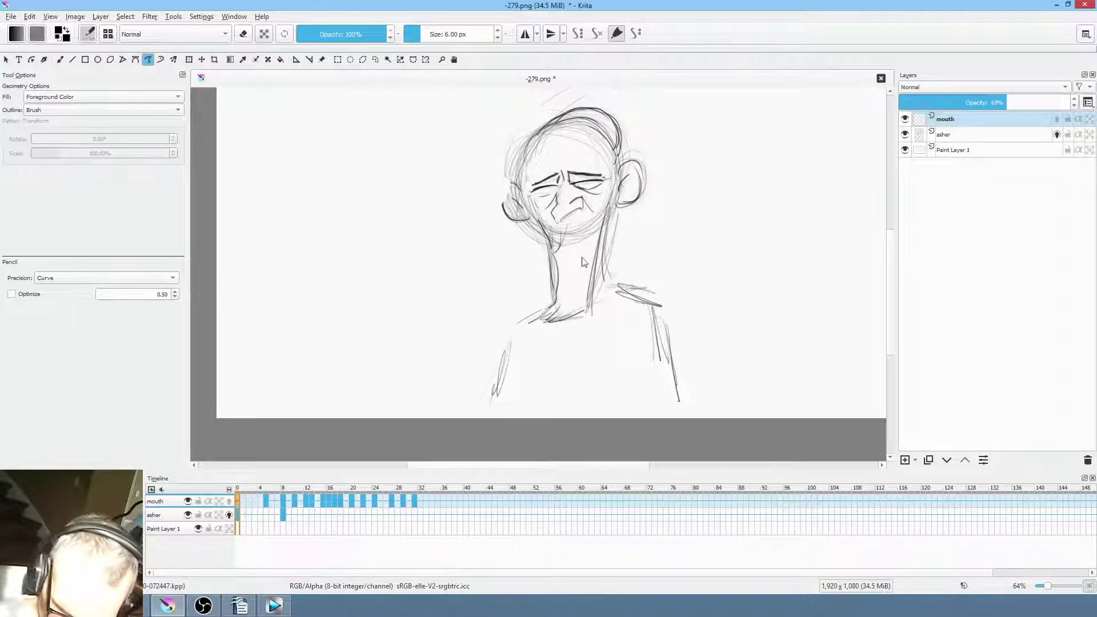
Draw a short closed mouth line, rising to the right, on the mouth layer at frame 0
scroll(566, 269, up, 4)
drag(566, 250, 603, 238)
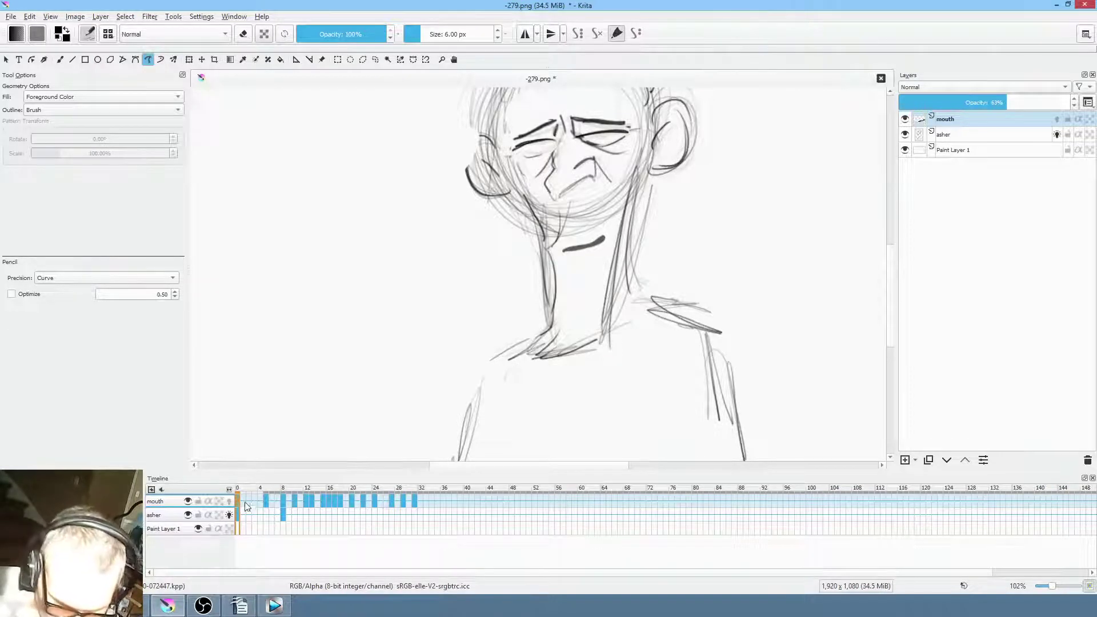
scroll(629, 349, down, 2)
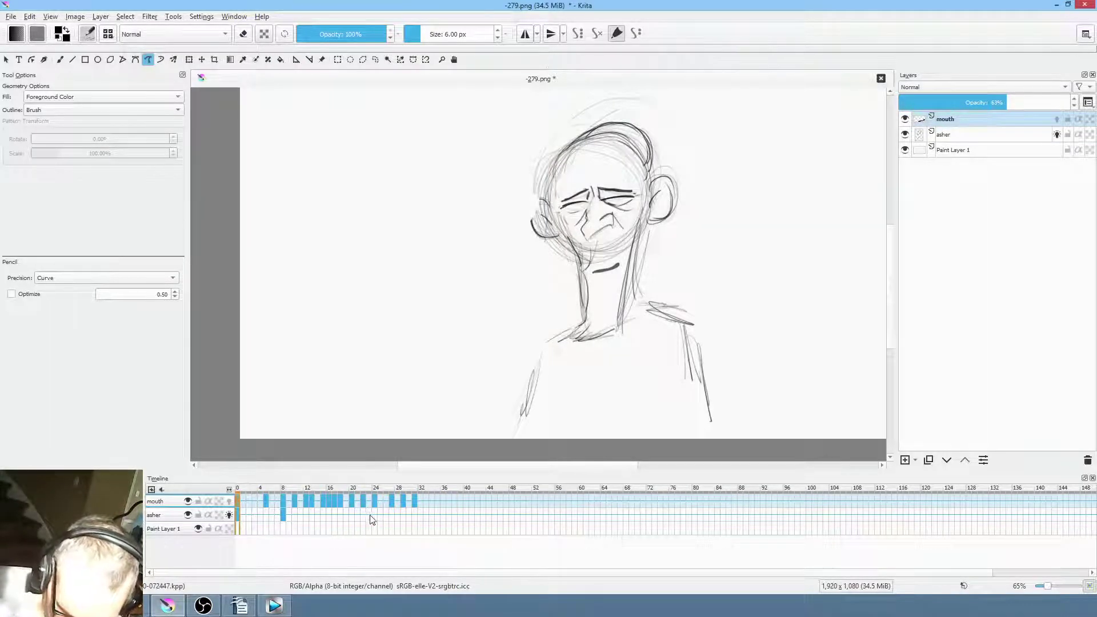
Go to frame 27, make asher the active layer and save the PNG image along with its Krita file
drag(356, 516, 392, 516)
click(391, 514)
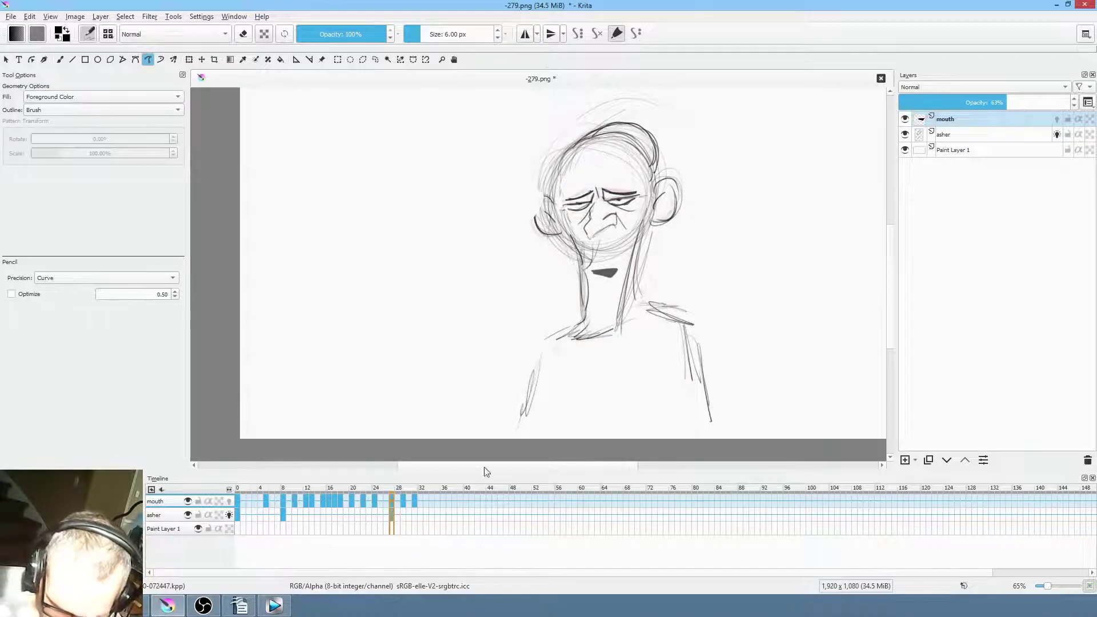
scroll(656, 246, up, 5)
drag(656, 227, 645, 290)
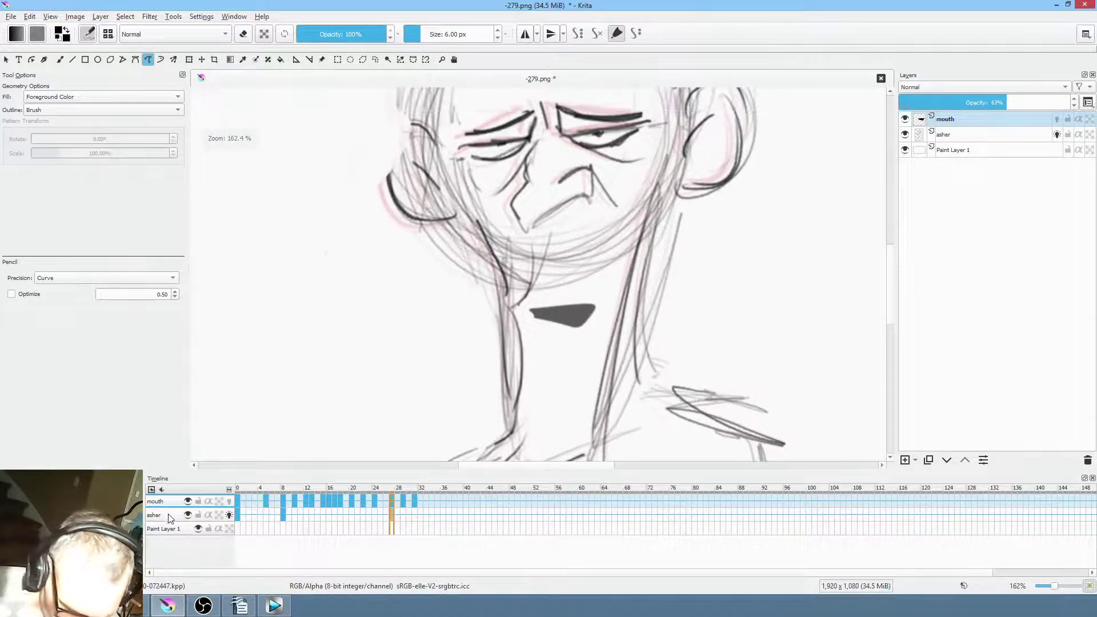
key(Page_Down)
key(ctrl+s)
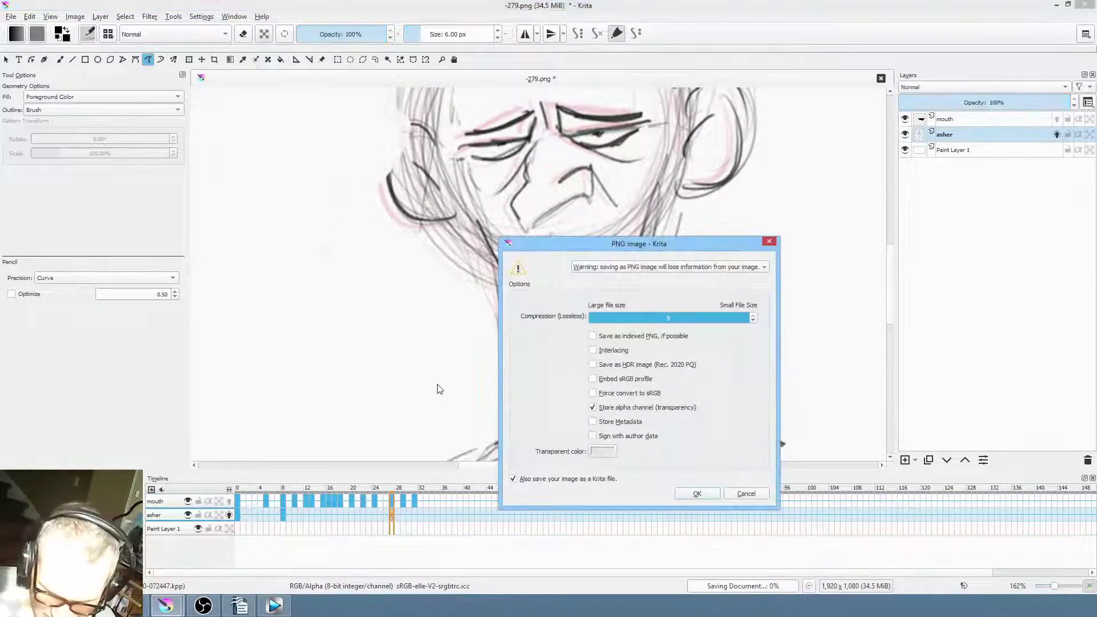
click(714, 493)
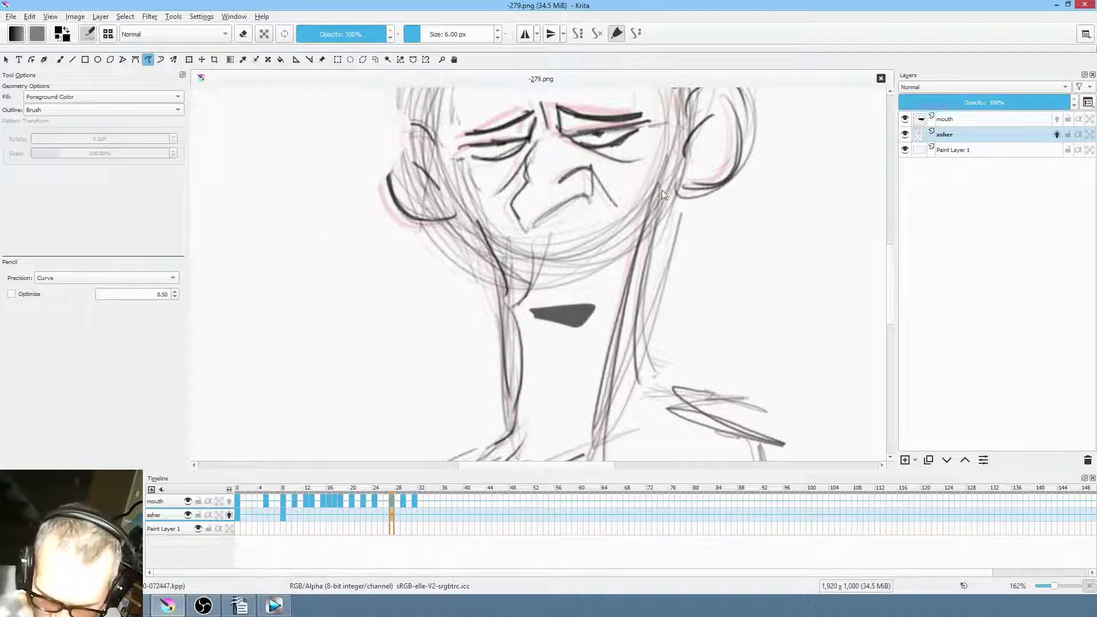
Erase both eyebrows on the asher layer at frame 27 and redraw the one on the right slightly higher
scroll(670, 202, up, 3)
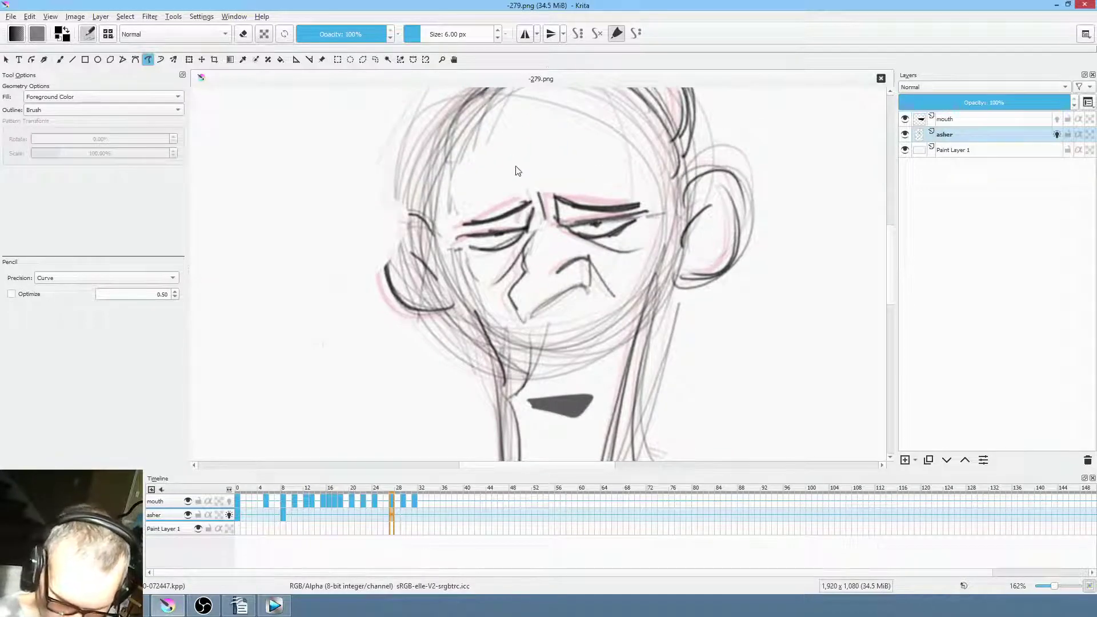
key(e)
mouse_move(525, 187)
mouse_down()
mouse_move(450, 223)
mouse_move(517, 224)
mouse_move(534, 197)
mouse_move(579, 186)
mouse_move(553, 193)
mouse_move(565, 212)
mouse_move(622, 211)
mouse_move(660, 178)
mouse_up()
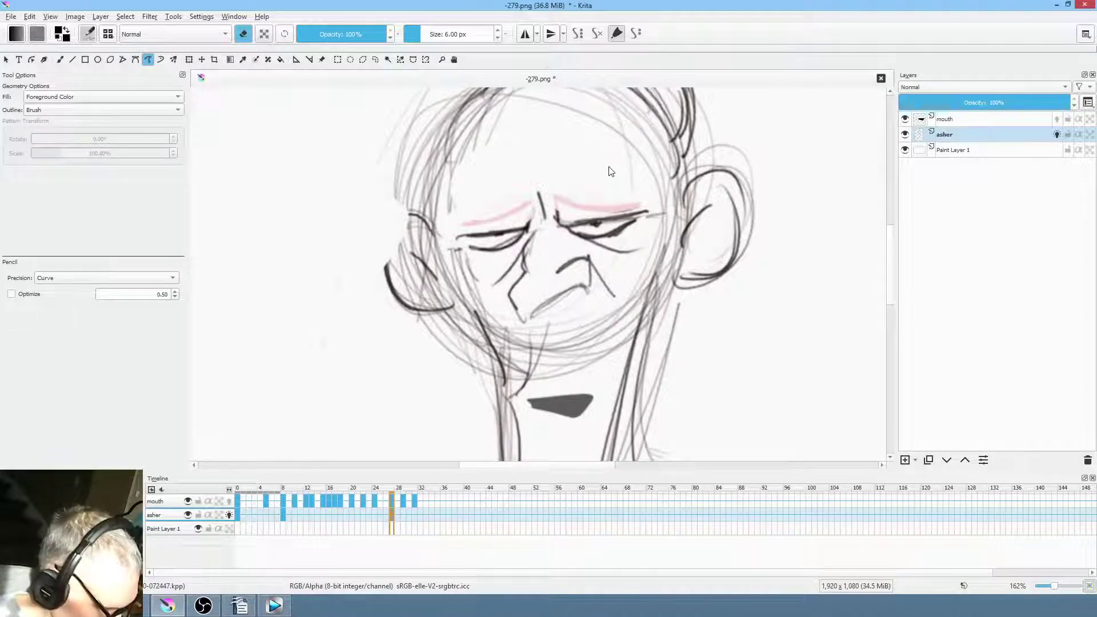
key(b)
key(e)
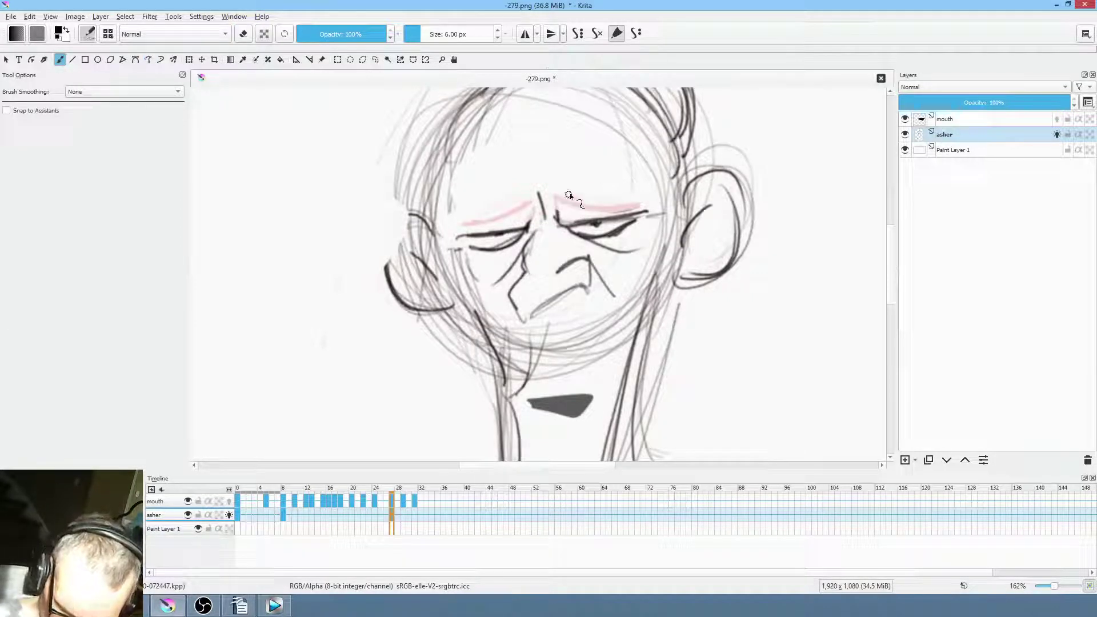
drag(552, 199, 634, 194)
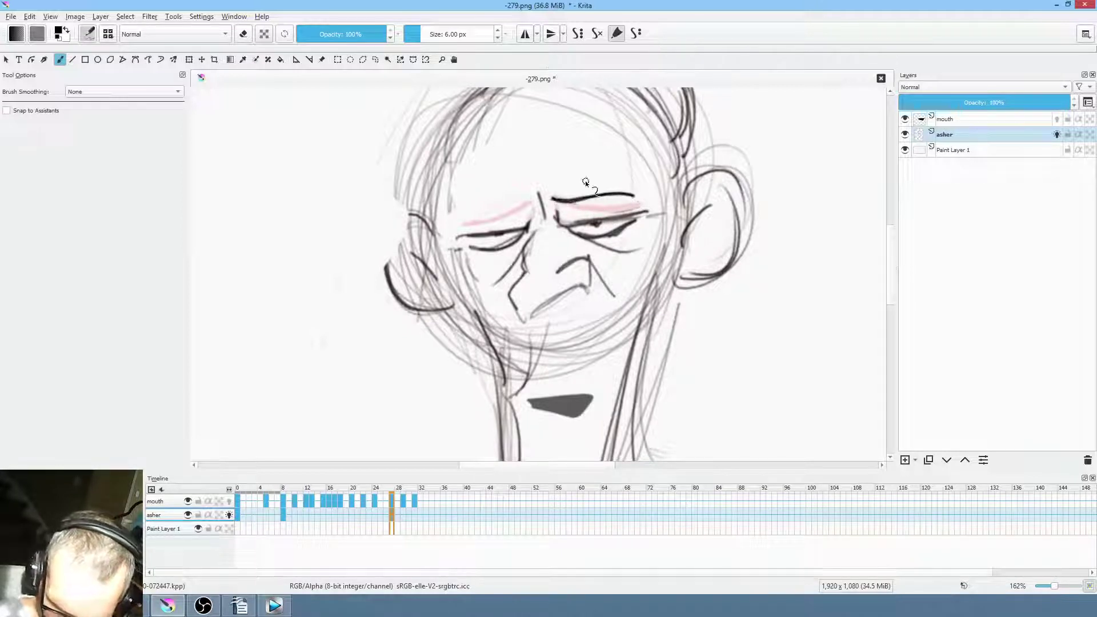
At frame 28, select the redrawn eyebrow on the asher layer, transform it to sit higher and clear the selection
key(period)
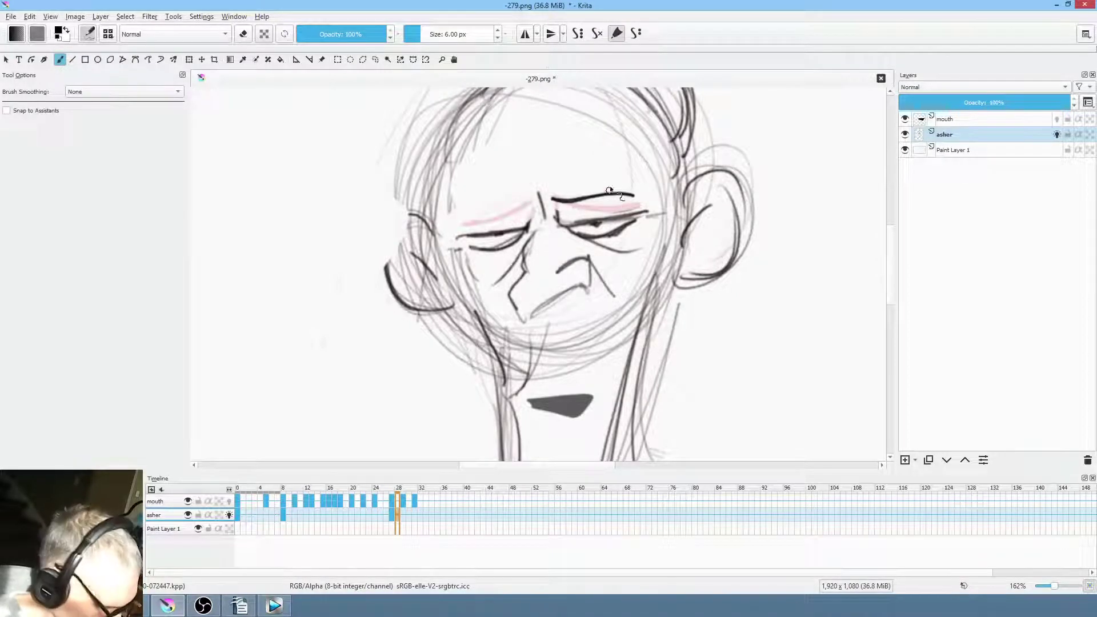
key(shift+p)
key(e)
drag(632, 182, 555, 191)
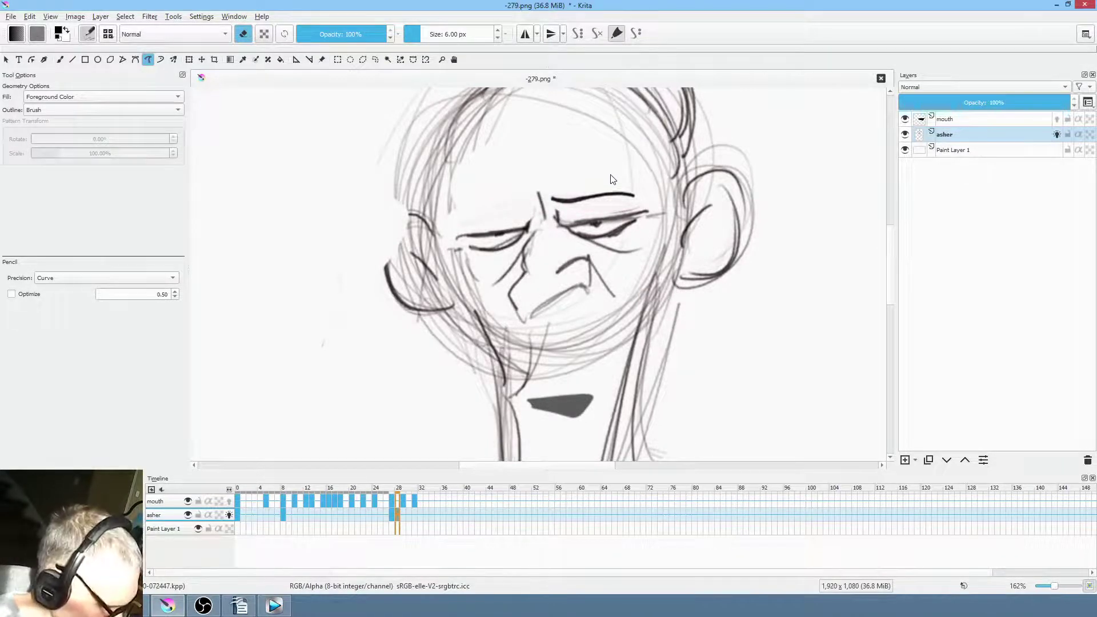
key(shift+o)
mouse_move(613, 201)
mouse_down()
mouse_move(645, 196)
mouse_move(639, 172)
mouse_up()
key(ctrl+t)
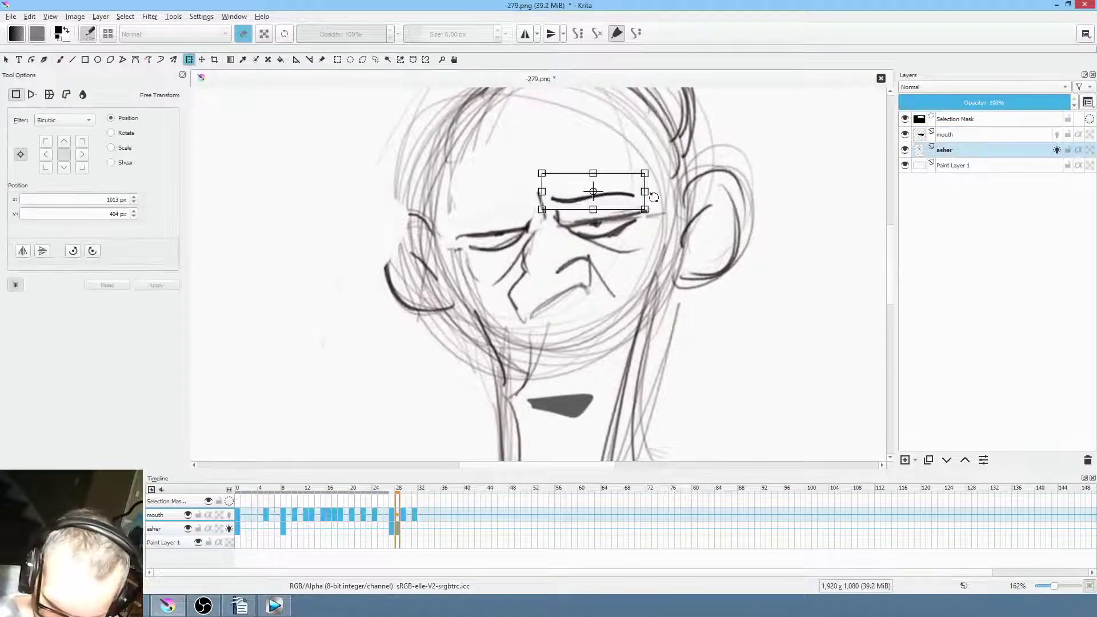
key(Return)
key(ctrl+shift+a)
key(b)
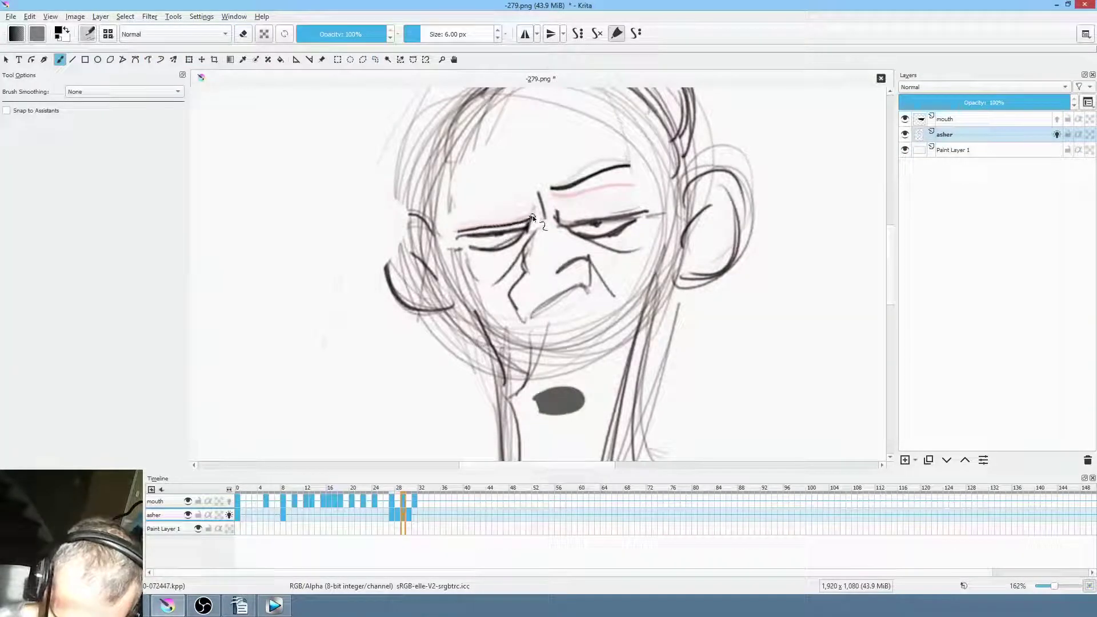
Draw the lowered eyebrow above the left eye on the asher layer at frames 29 and 30
drag(534, 213, 455, 233)
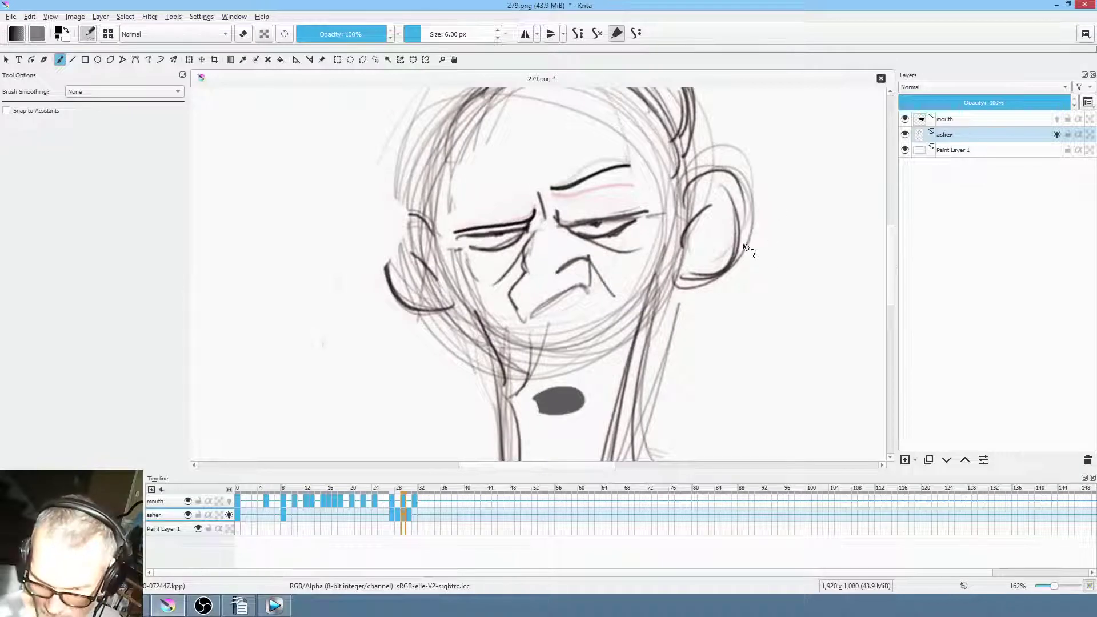
click(409, 517)
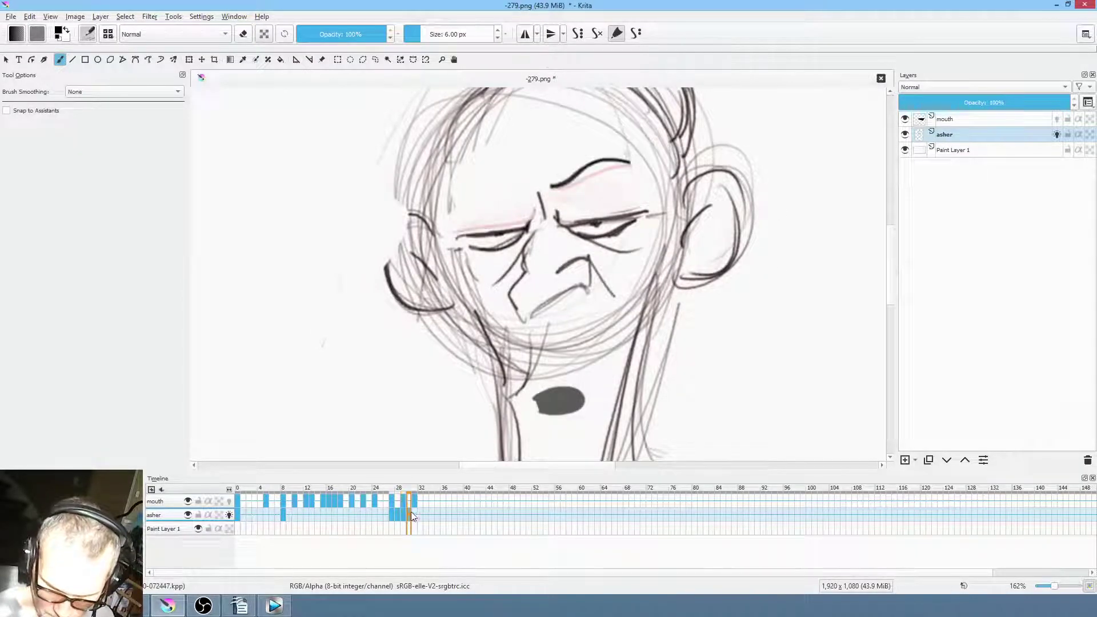
mouse_move(462, 233)
mouse_down()
mouse_move(533, 214)
mouse_move(455, 233)
mouse_up()
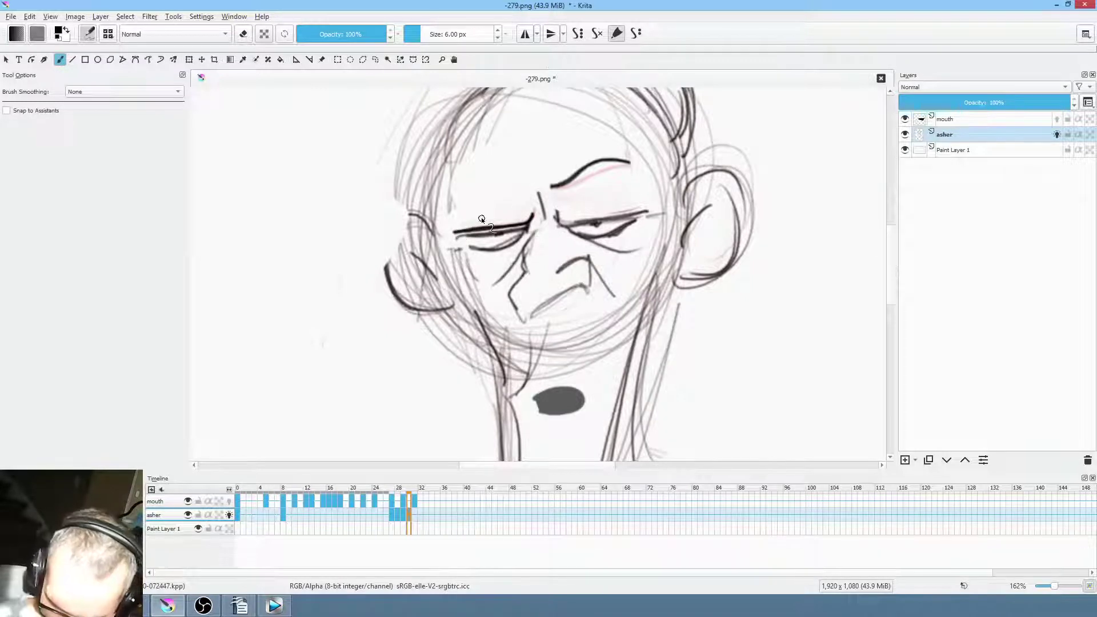
Go to frame 31 and save the PNG image along with its Krita file
click(414, 514)
scroll(719, 264, down, 5)
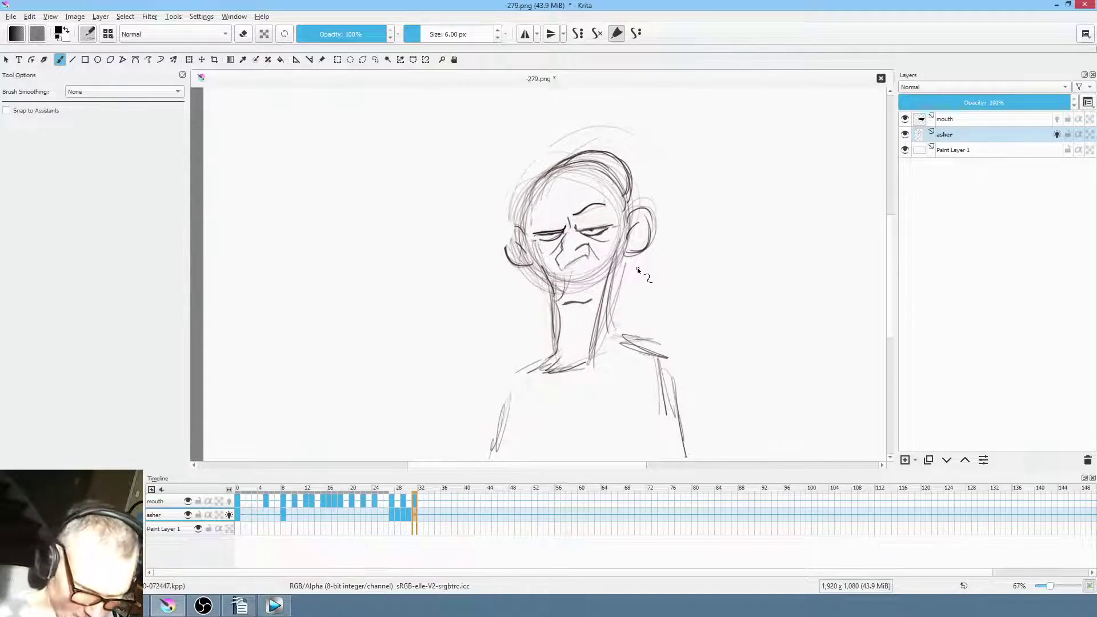
click(11, 16)
click(26, 70)
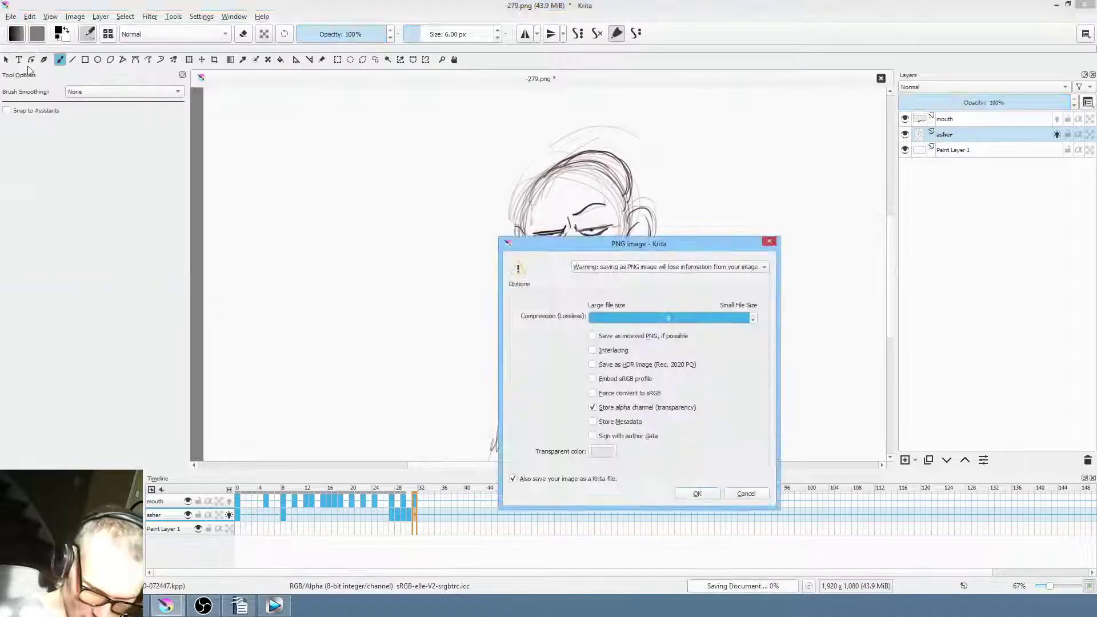
click(703, 495)
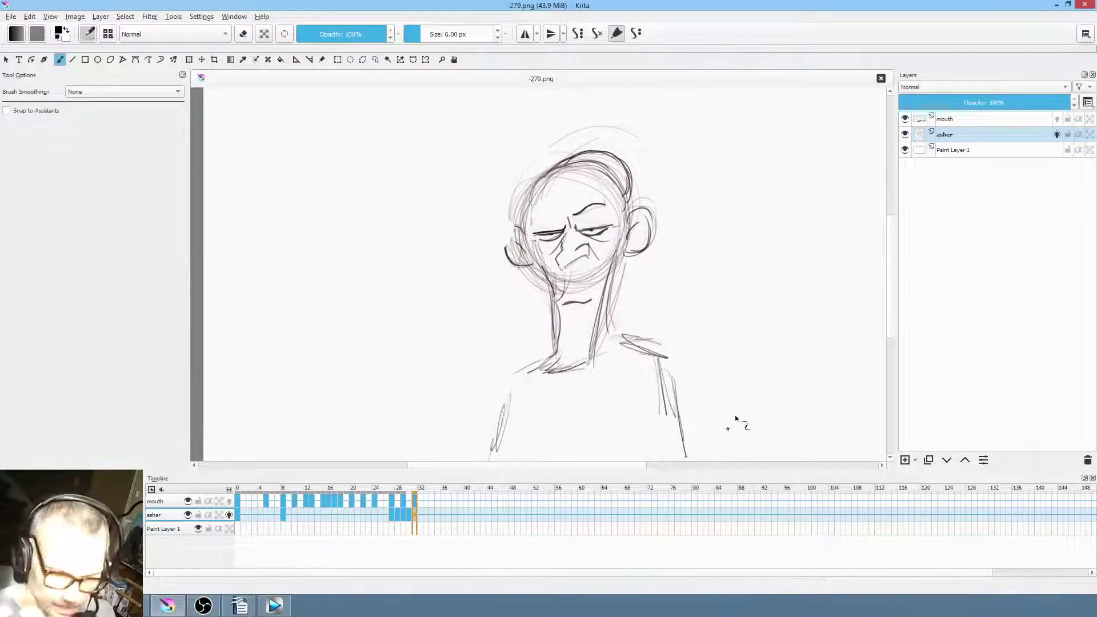
Play the animation from the start and scrub through frames 8 to 18 to check the mouth timing
key(space)
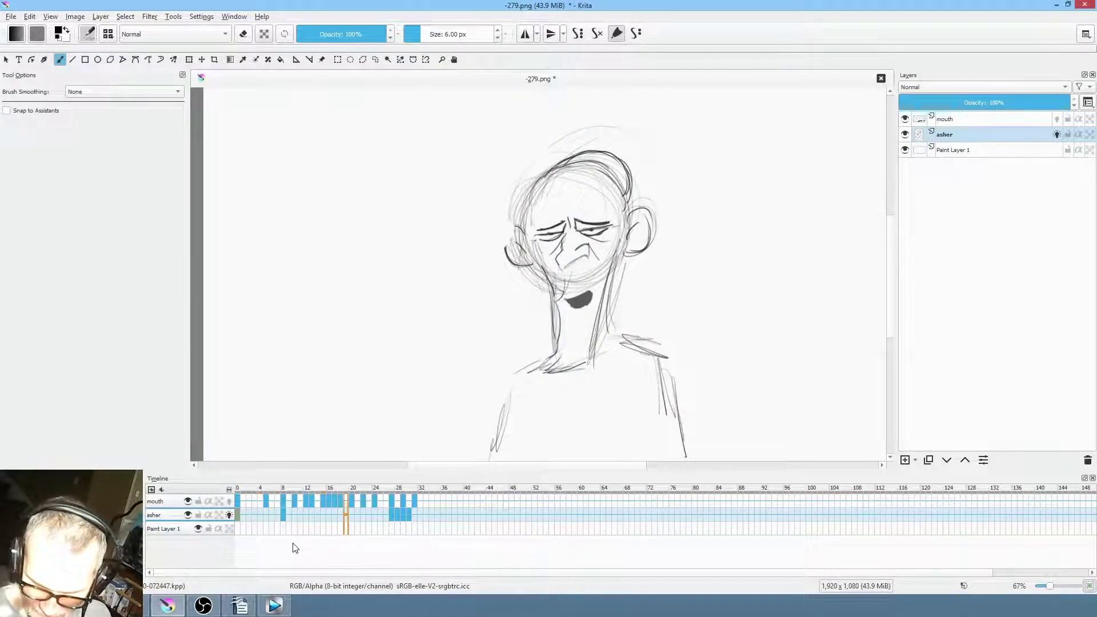
mouse_move(340, 492)
mouse_down()
mouse_move(331, 488)
mouse_move(385, 490)
mouse_move(284, 489)
mouse_up()
key(space)
key(space)
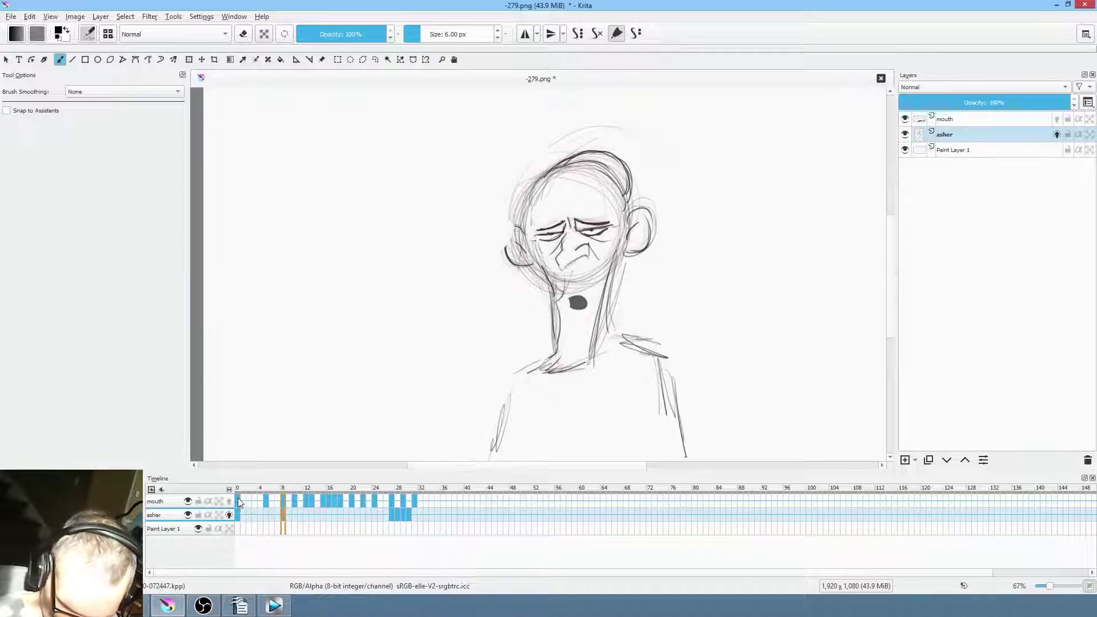
click(238, 498)
key(space)
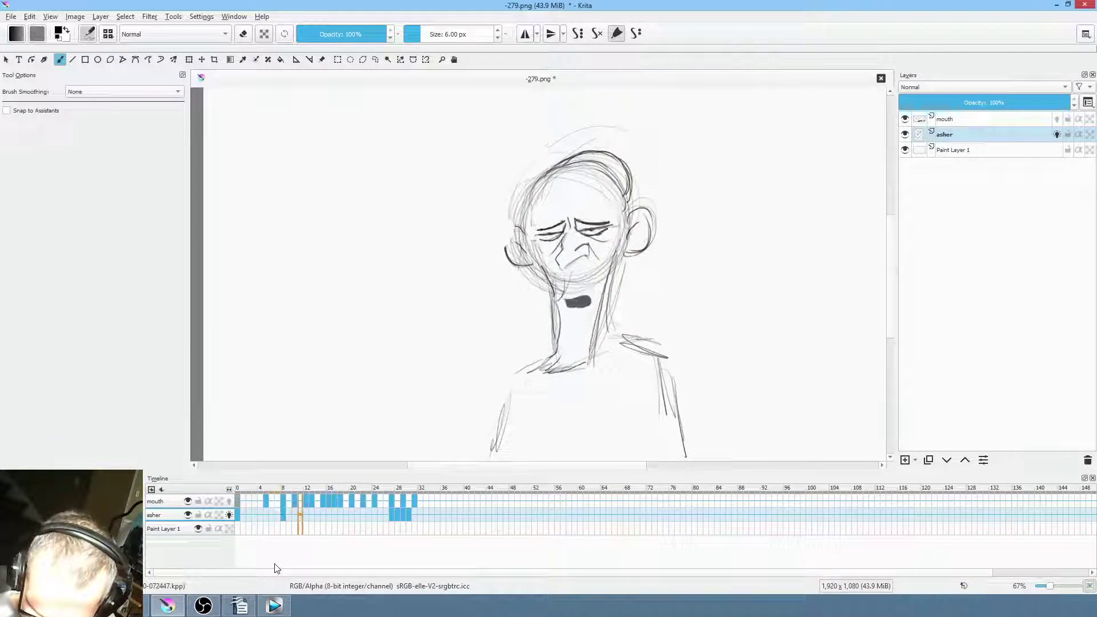
key(space)
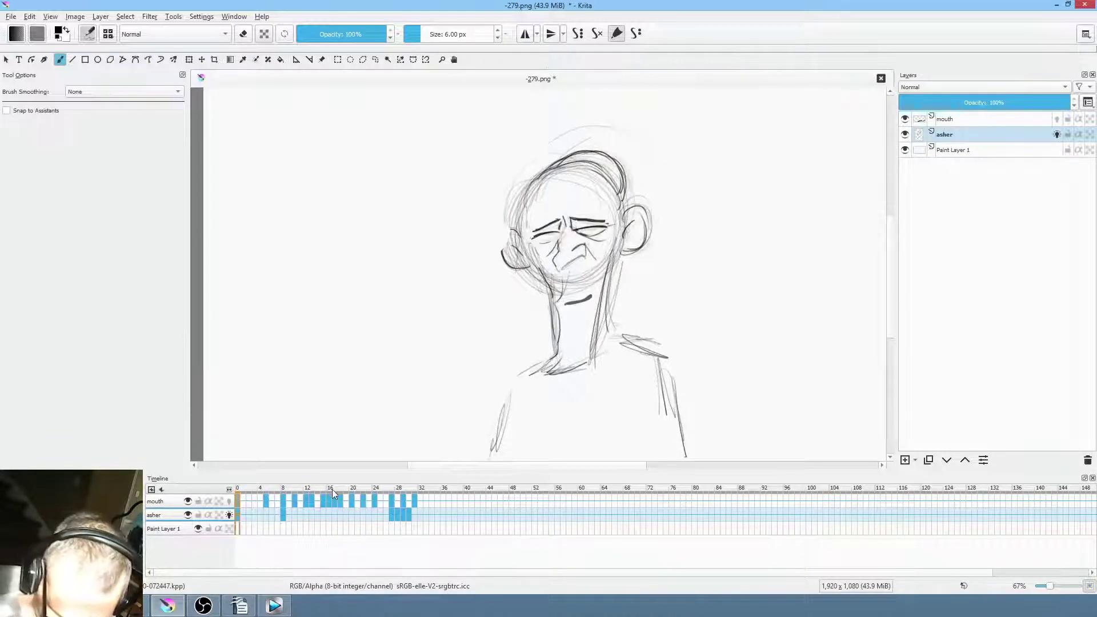
mouse_move(317, 492)
mouse_down()
mouse_move(362, 487)
mouse_move(307, 487)
mouse_up()
key(space)
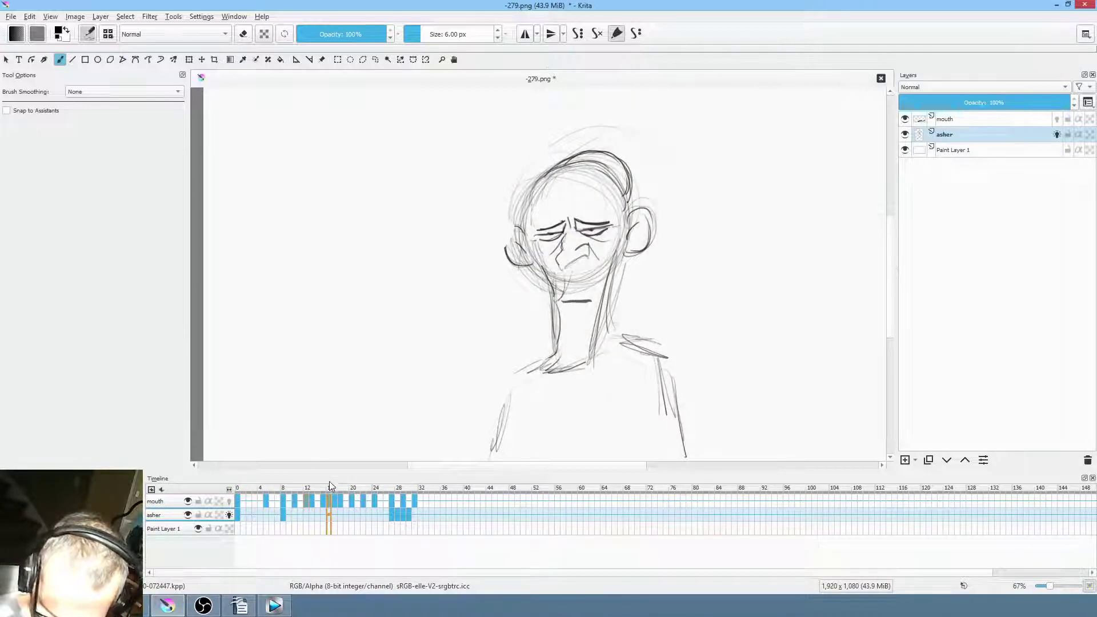
Move the mouth keyframe from frame 20 to frame 17, replacing the drawing there
key(space)
key(Right)
key(space)
key(space)
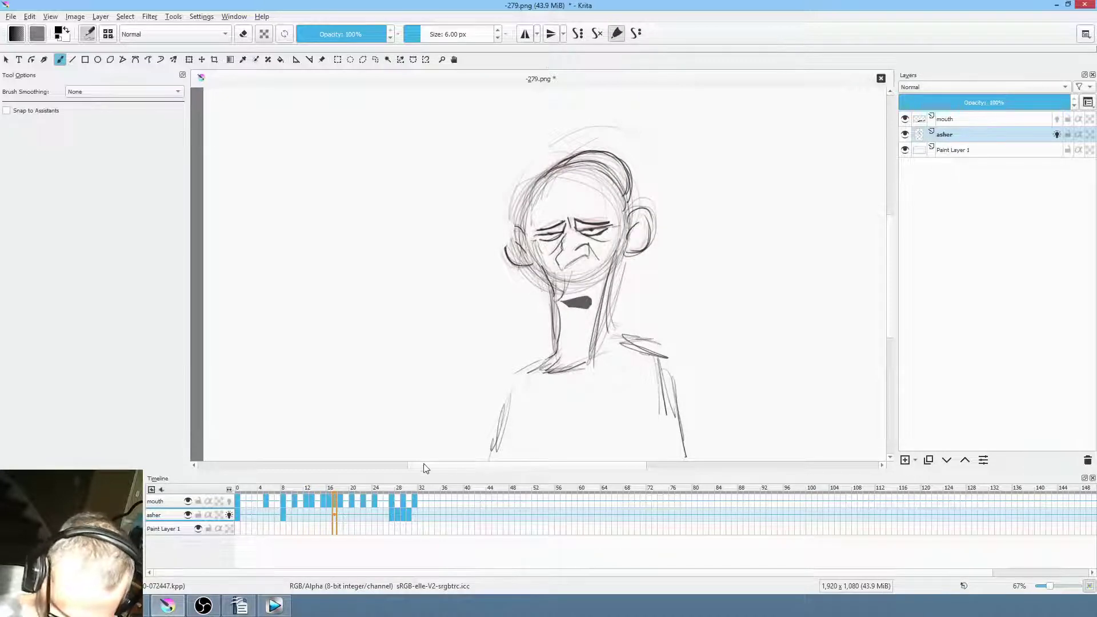
key(Left)
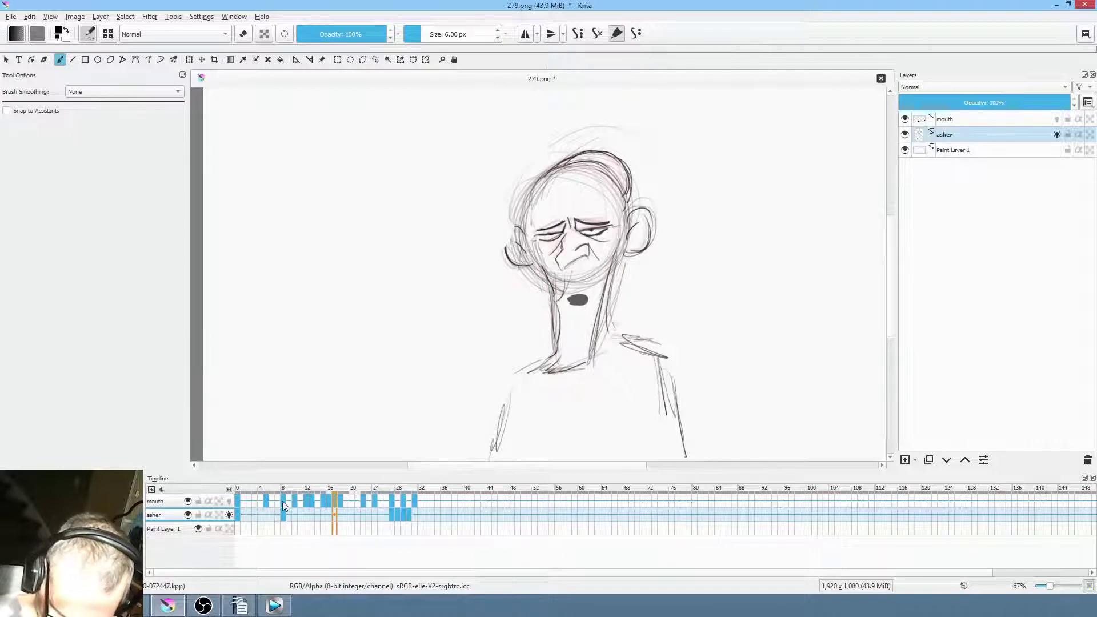
Play the animation from frame 0 and scrub between frames 10 and 20 to examine the new mouth timing
click(238, 501)
key(space)
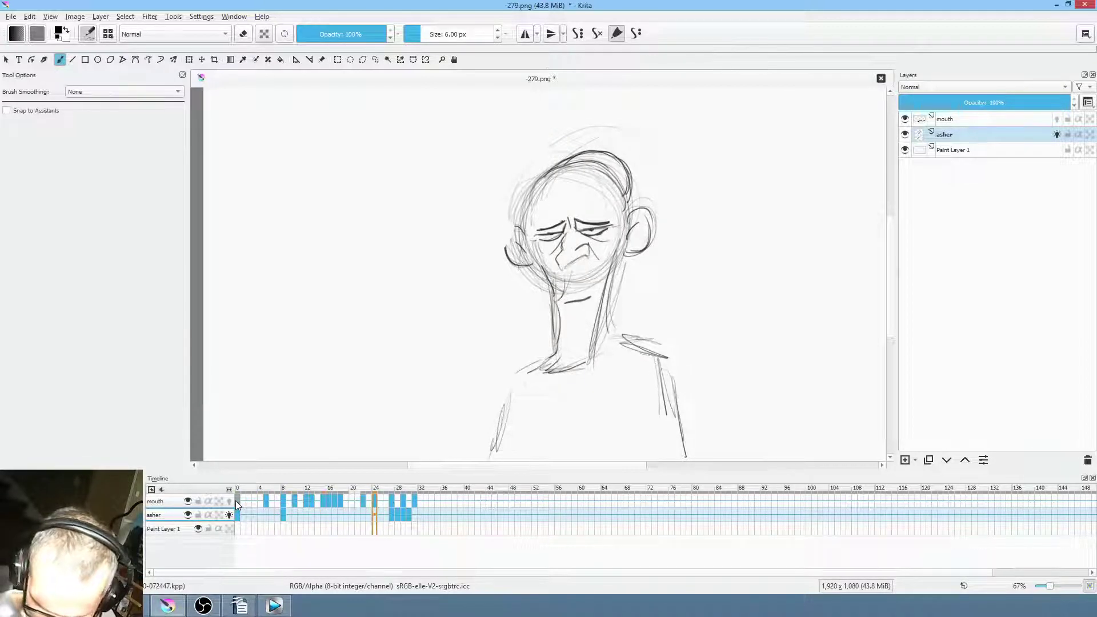
key(space)
click(324, 487)
click(339, 488)
drag(339, 488, 293, 490)
click(353, 502)
key(Left)
key(Left)
key(Left)
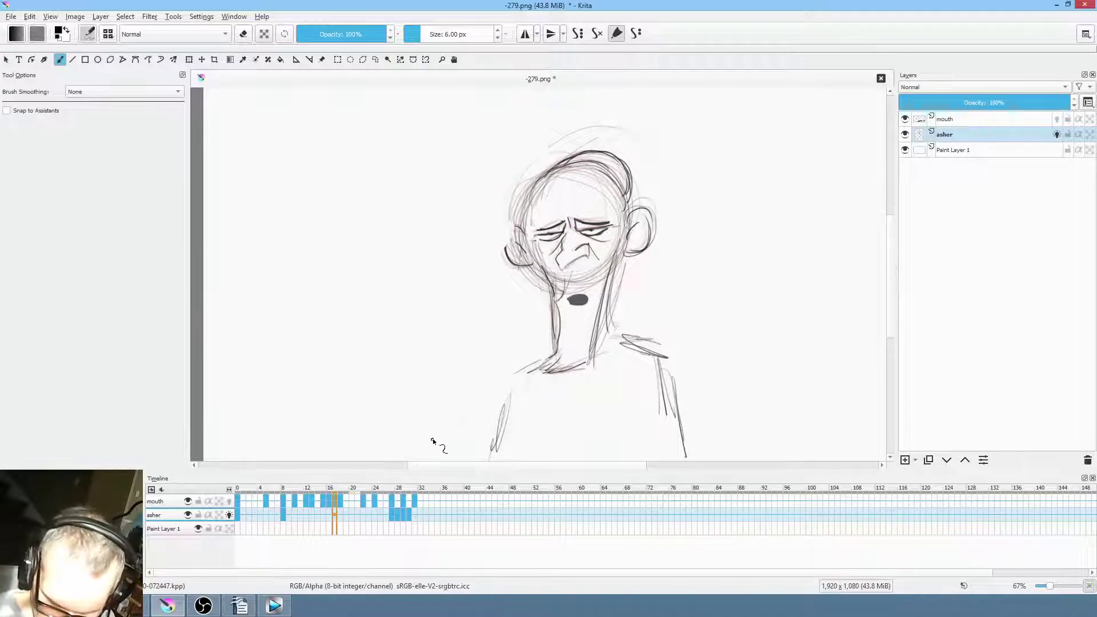
Compare the mouth drawings at frames 15, 17 and 18, and clear the mouth keyframe at frame 18
click(339, 487)
click(209, 503)
click(343, 501)
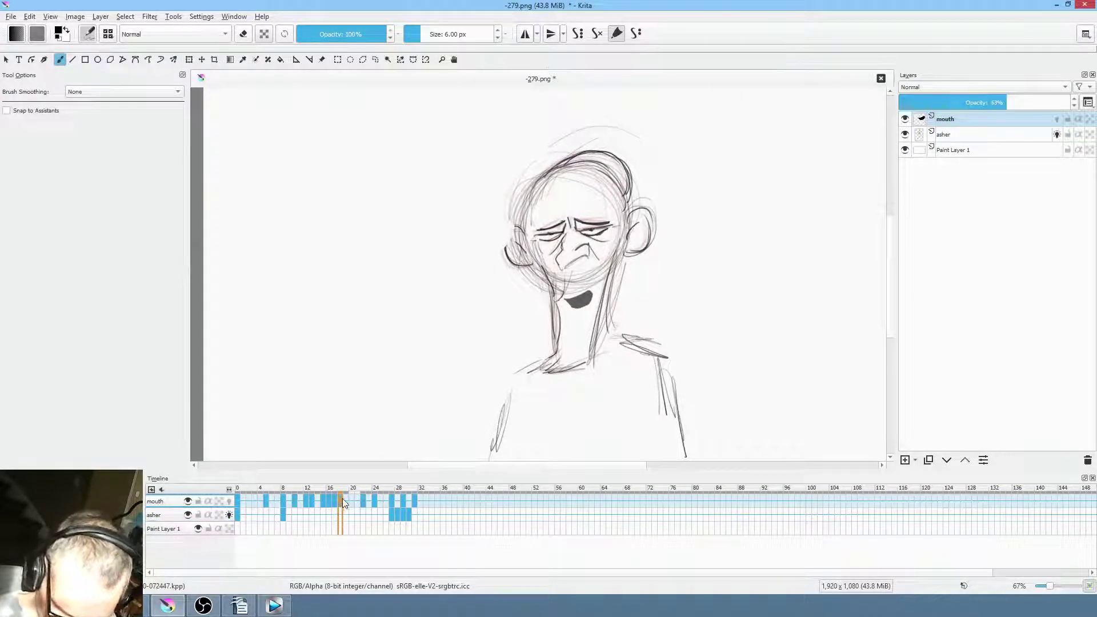
click(335, 503)
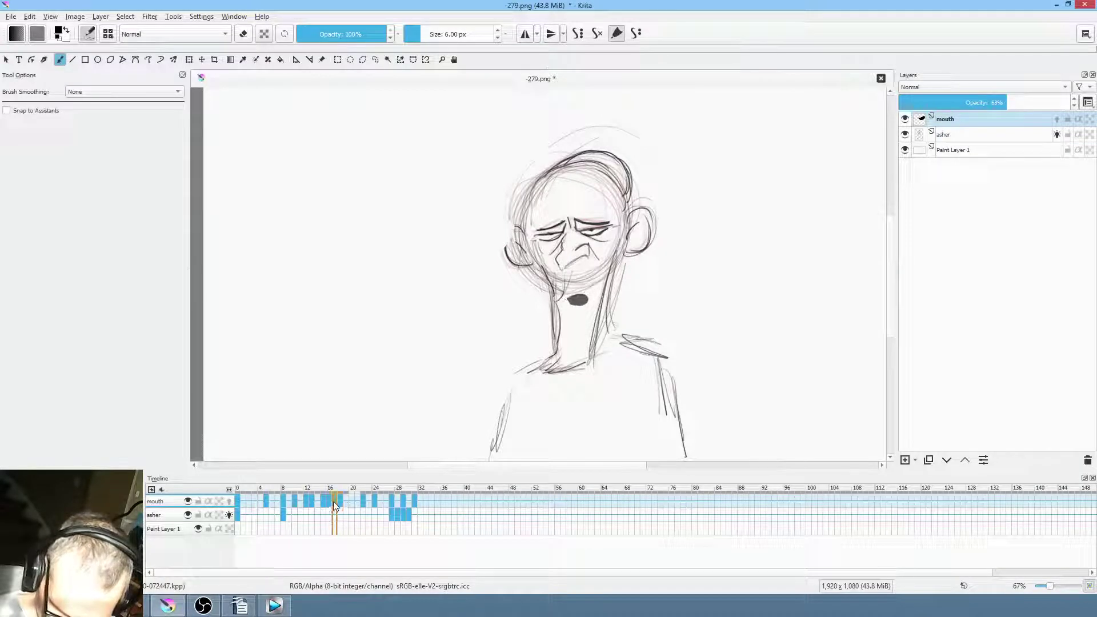
click(324, 503)
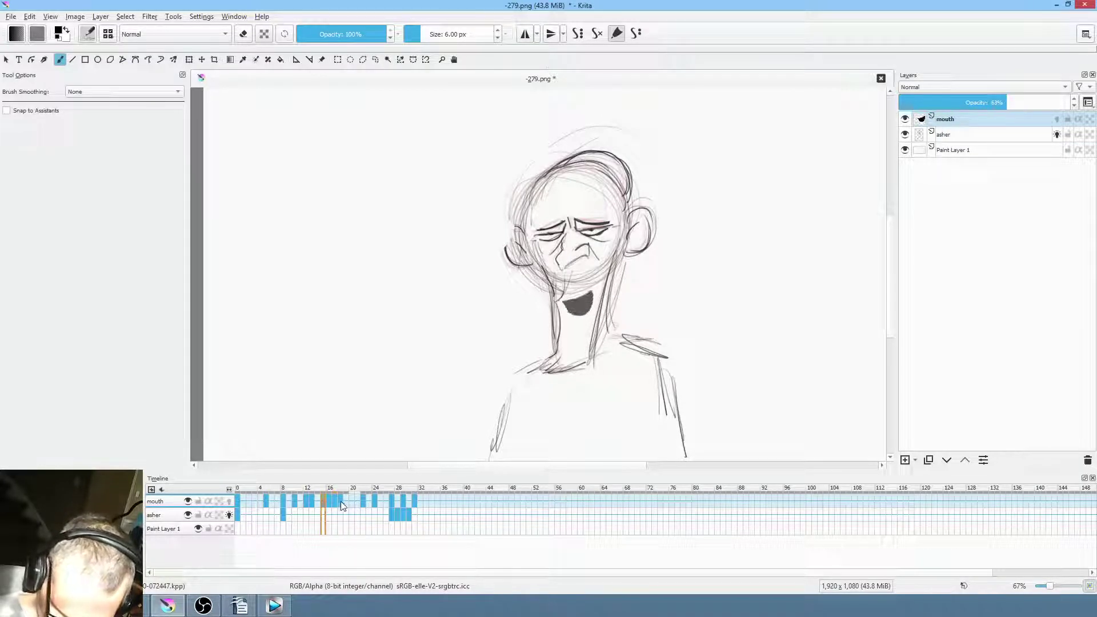
click(237, 505)
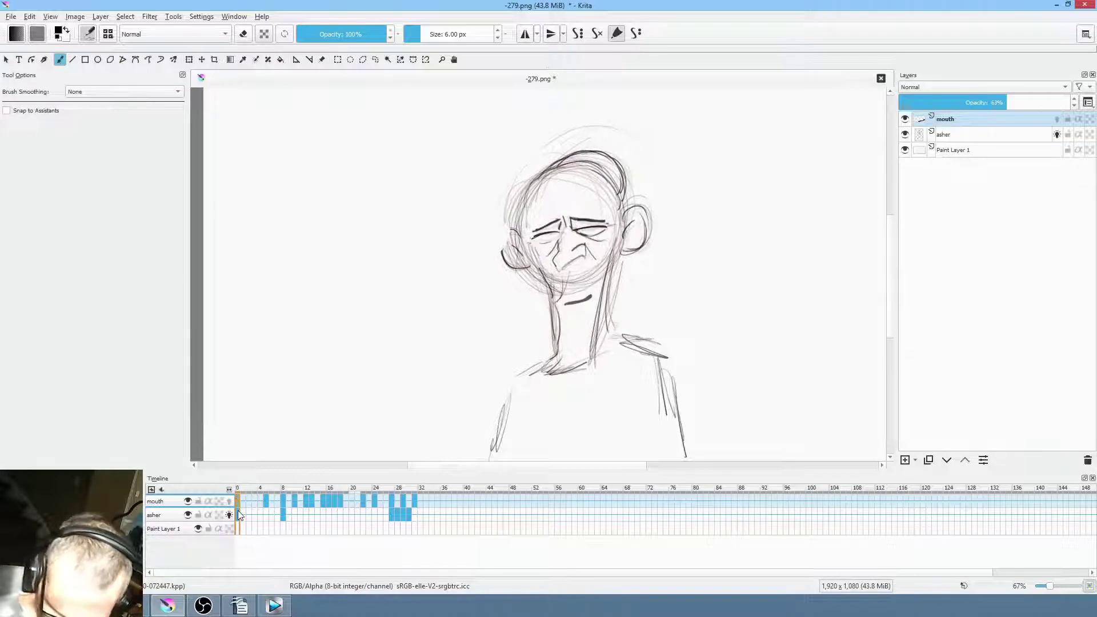
key(space)
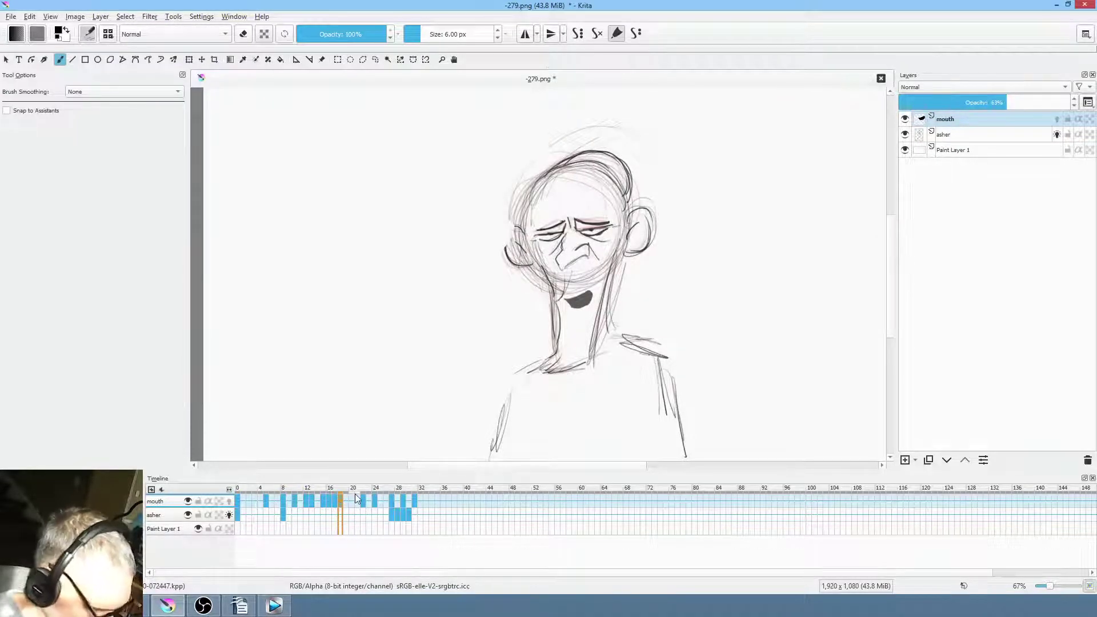
Move the mouth keyframes at frames 22 and 24 to frames 19 and 21, playing the animation to check the timing
click(237, 501)
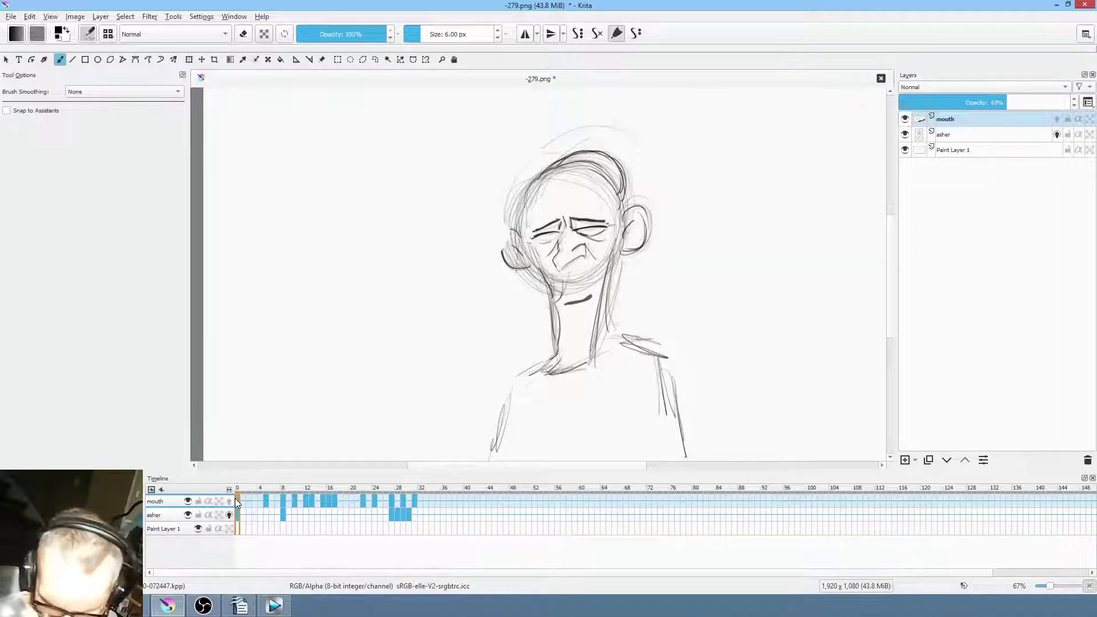
key(space)
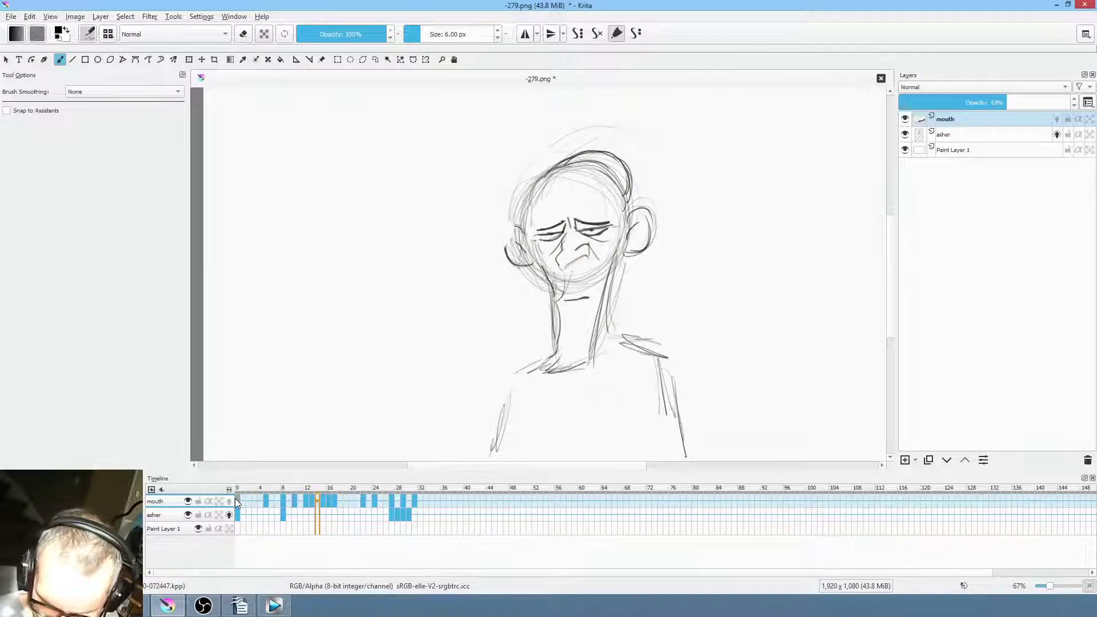
key(space)
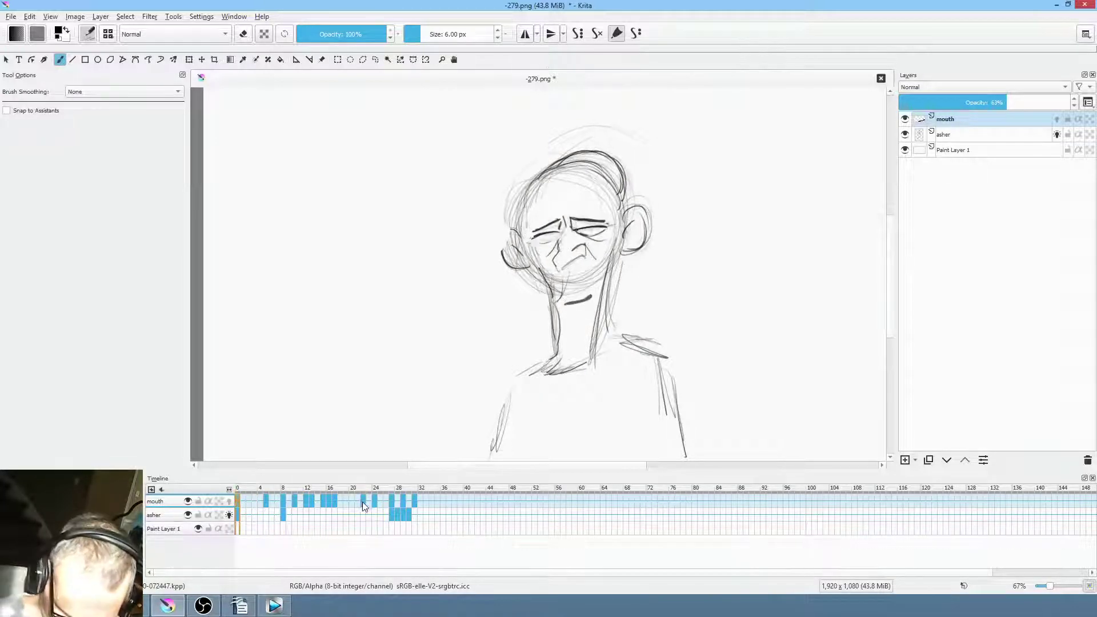
drag(363, 501, 347, 504)
click(298, 501)
key(space)
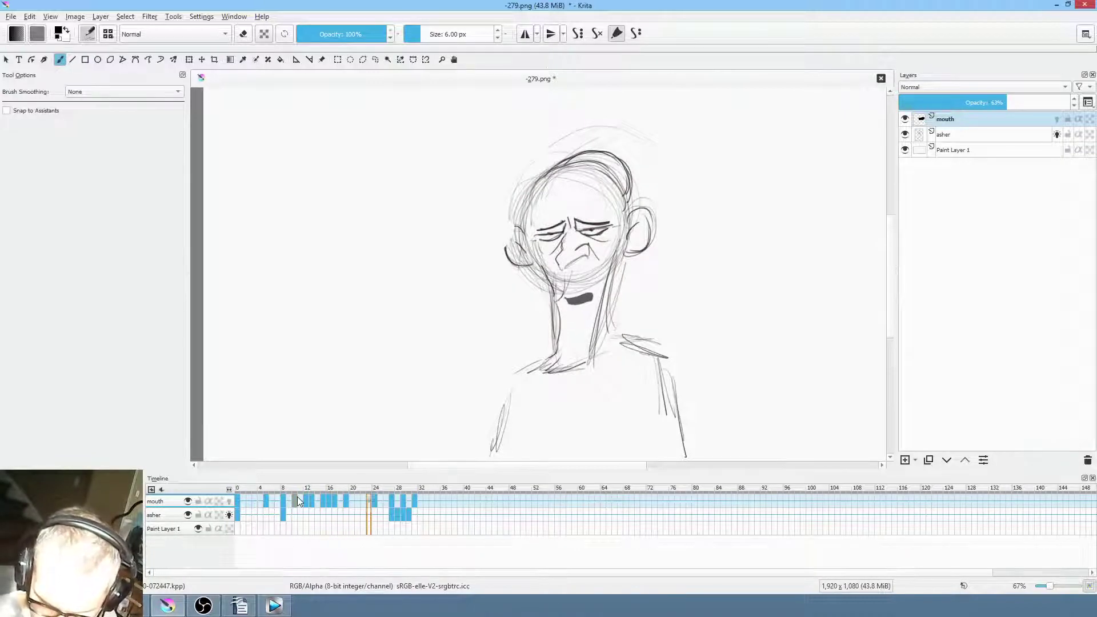
key(space)
drag(372, 501, 358, 505)
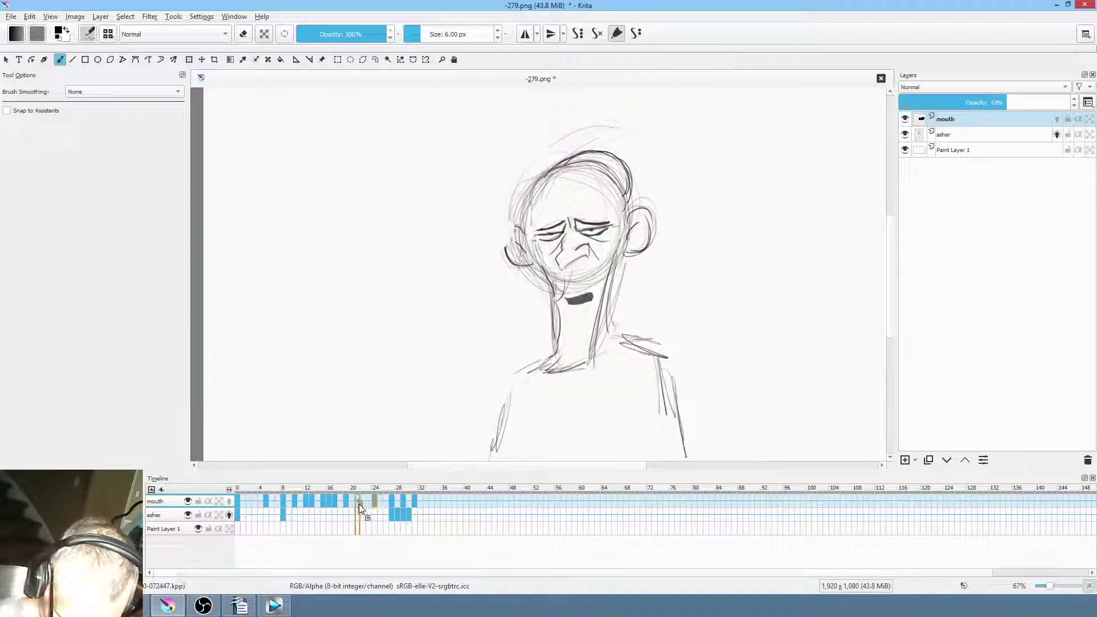
click(237, 501)
key(space)
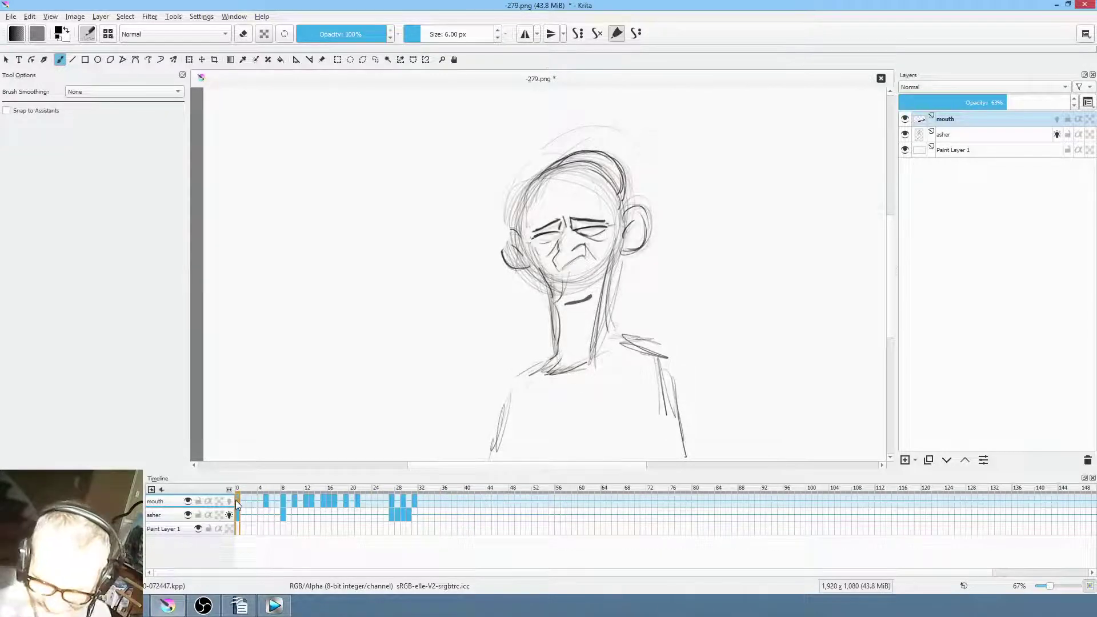
Group the mouth and asher layers together and collapse the group
click(974, 119)
shift+click(986, 134)
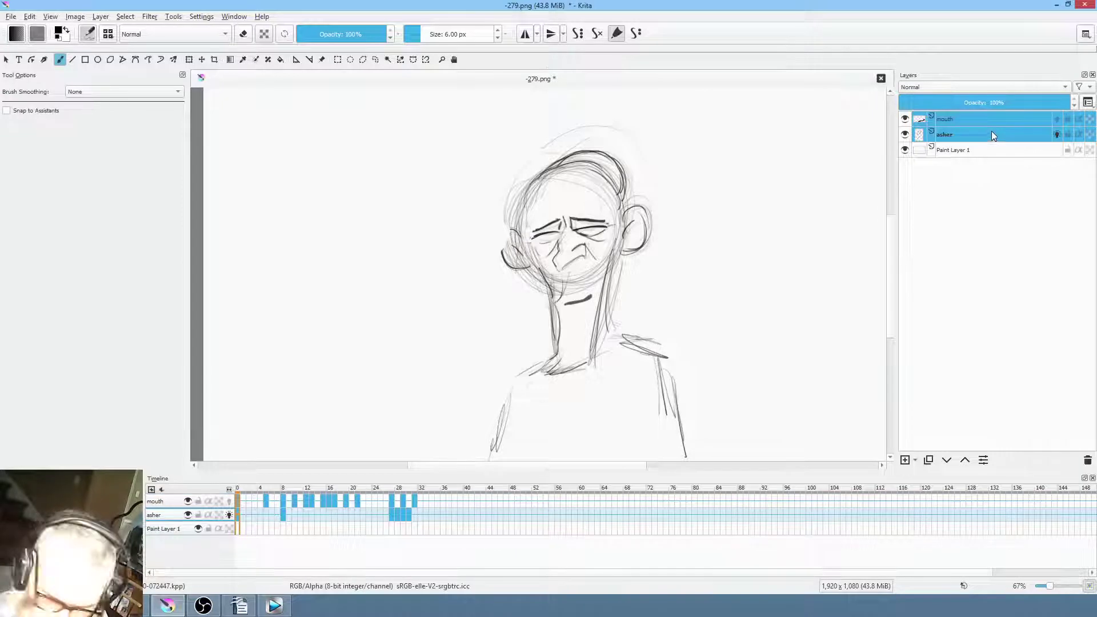
key(ctrl+g)
click(933, 122)
click(989, 119)
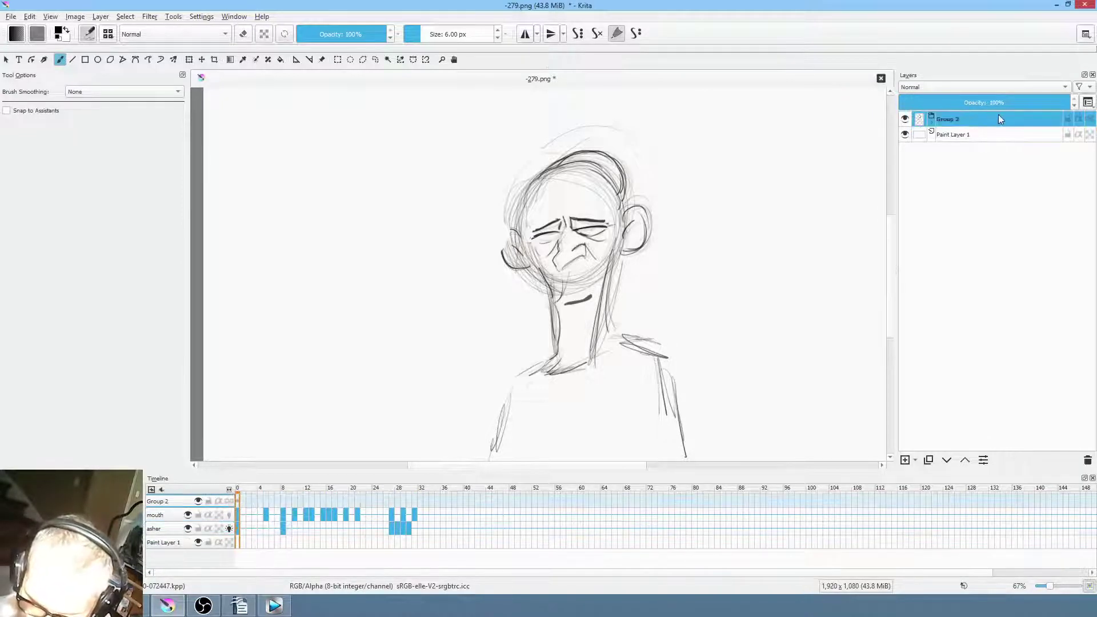
Hide the group, duplicate it with the copy visible, and merge the copied group into a single animated layer
click(905, 119)
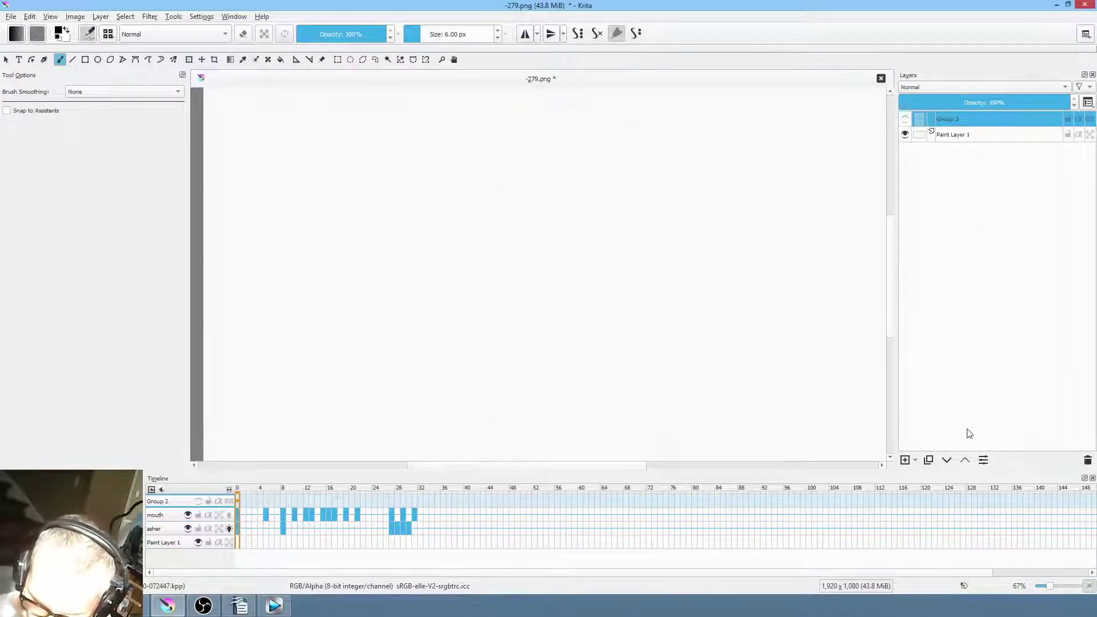
click(929, 460)
click(905, 119)
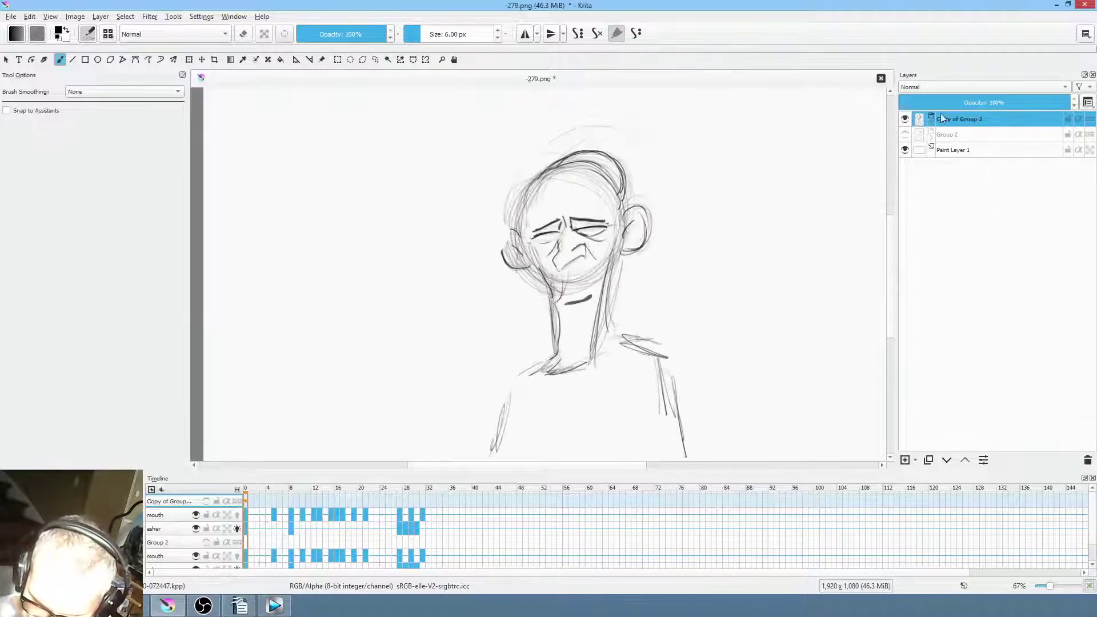
right_click(962, 123)
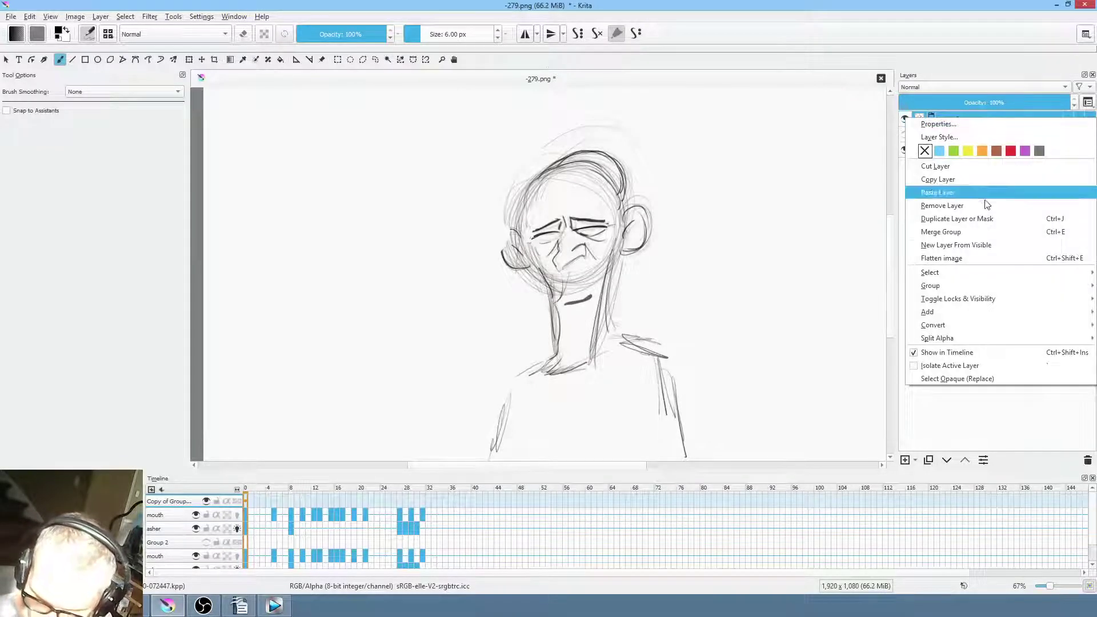
click(979, 230)
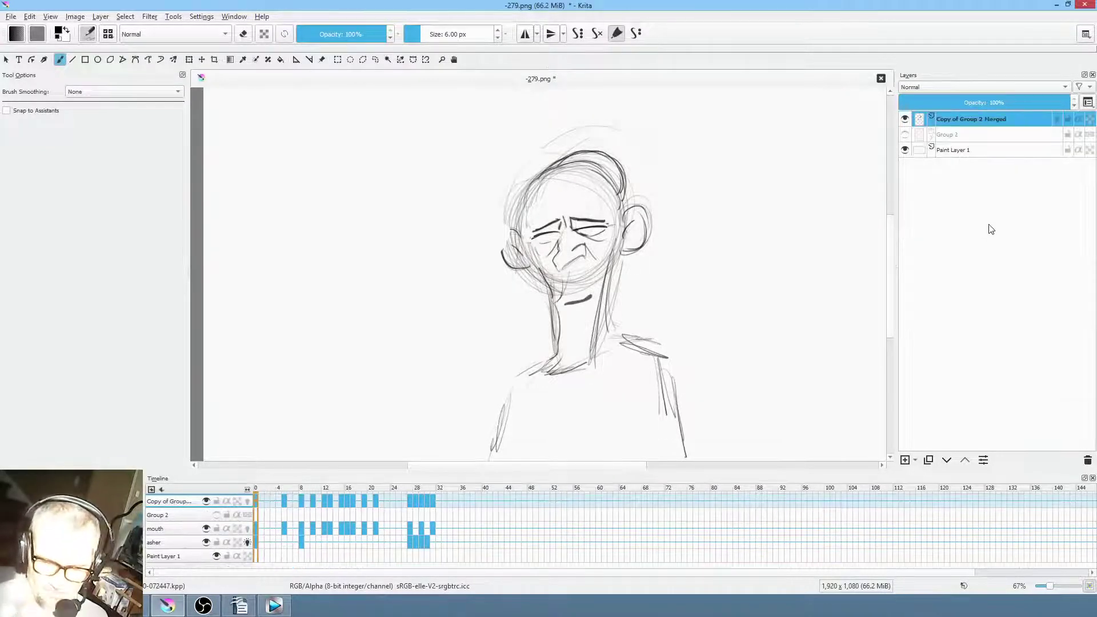
Tilt the merged drawing counterclockwise about its base at frames 27, 28 and 29, increasing the tilt with each frame
mouse_move(262, 487)
mouse_down()
mouse_move(437, 487)
mouse_move(252, 489)
mouse_up()
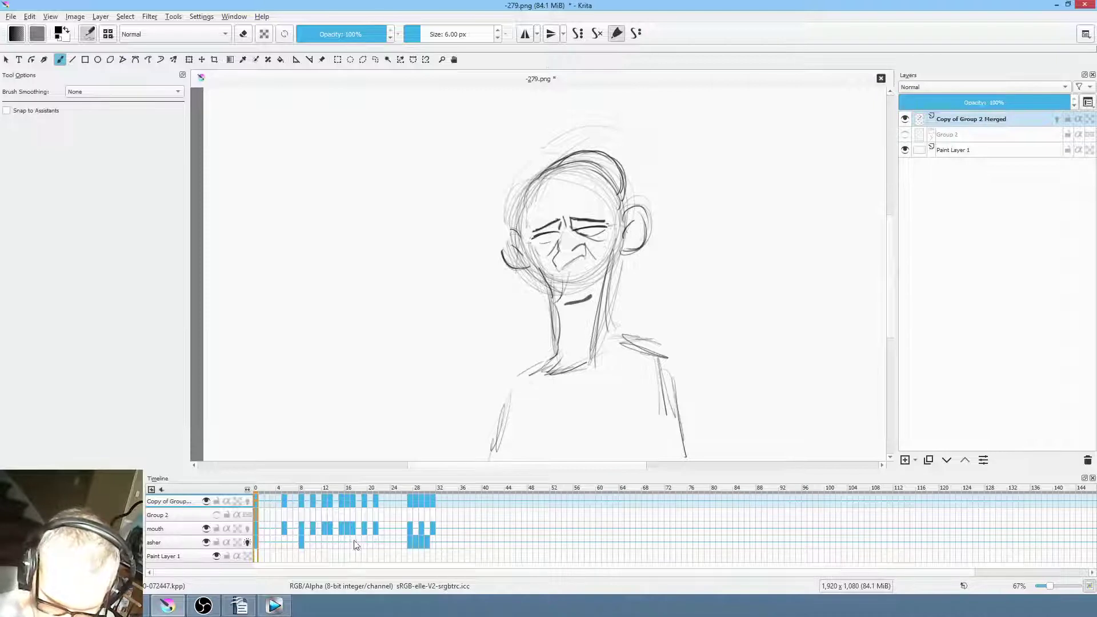
mouse_move(277, 487)
mouse_down()
mouse_move(433, 496)
mouse_move(399, 500)
mouse_move(418, 496)
mouse_move(409, 497)
mouse_up()
key(ctrl+t)
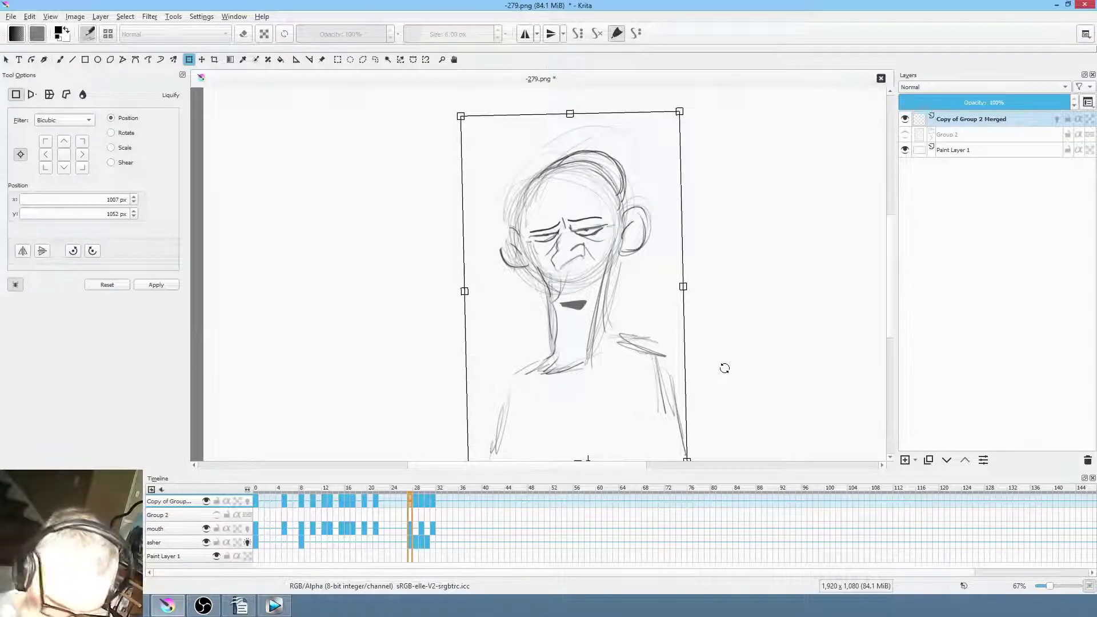
key(.)
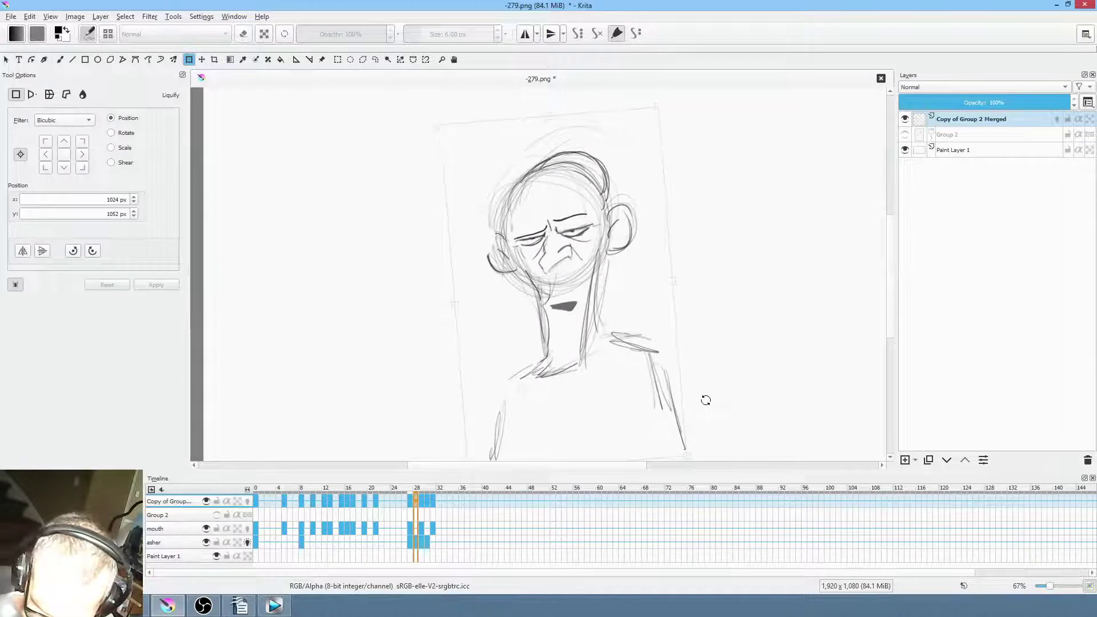
click(420, 500)
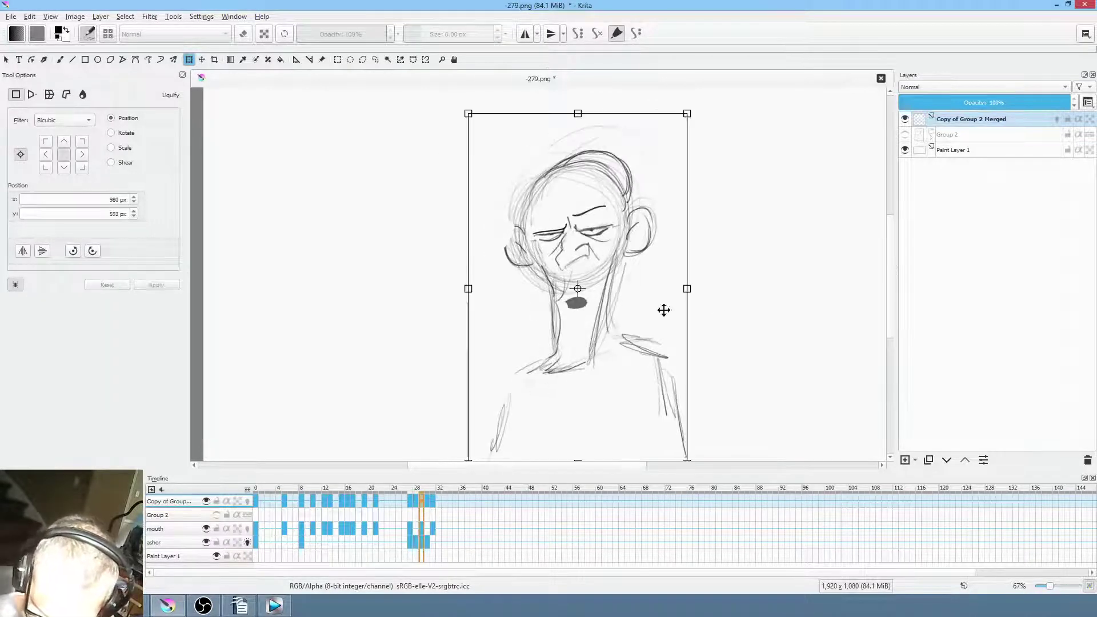
Turn on onion skins for the merged layer and tilt the drawing counterclockwise about its base at frames 30 and 31
click(426, 501)
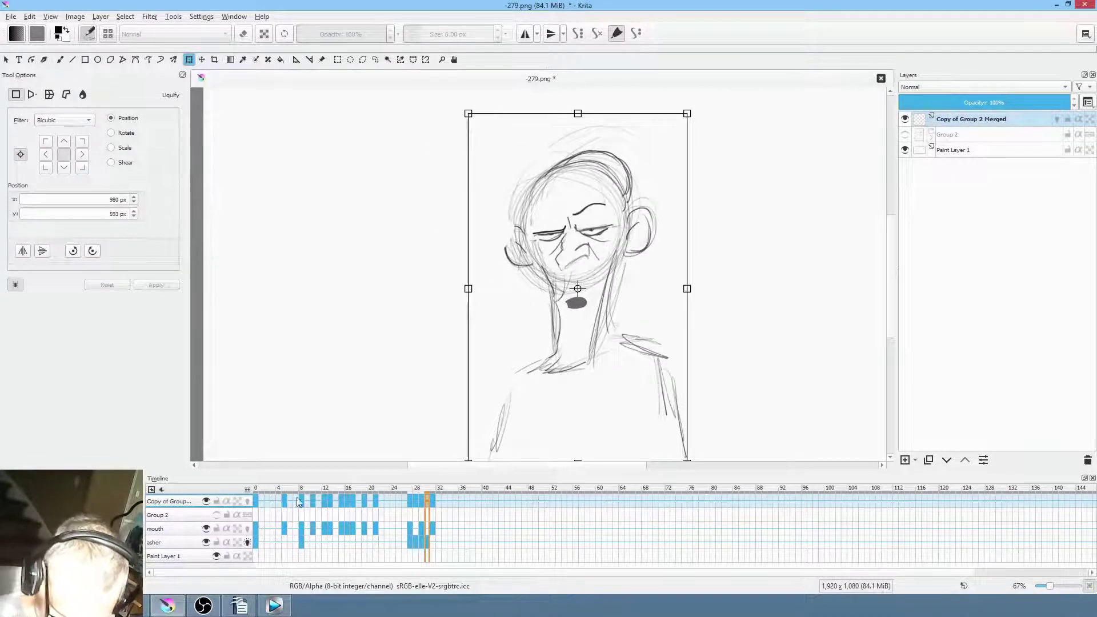
click(248, 501)
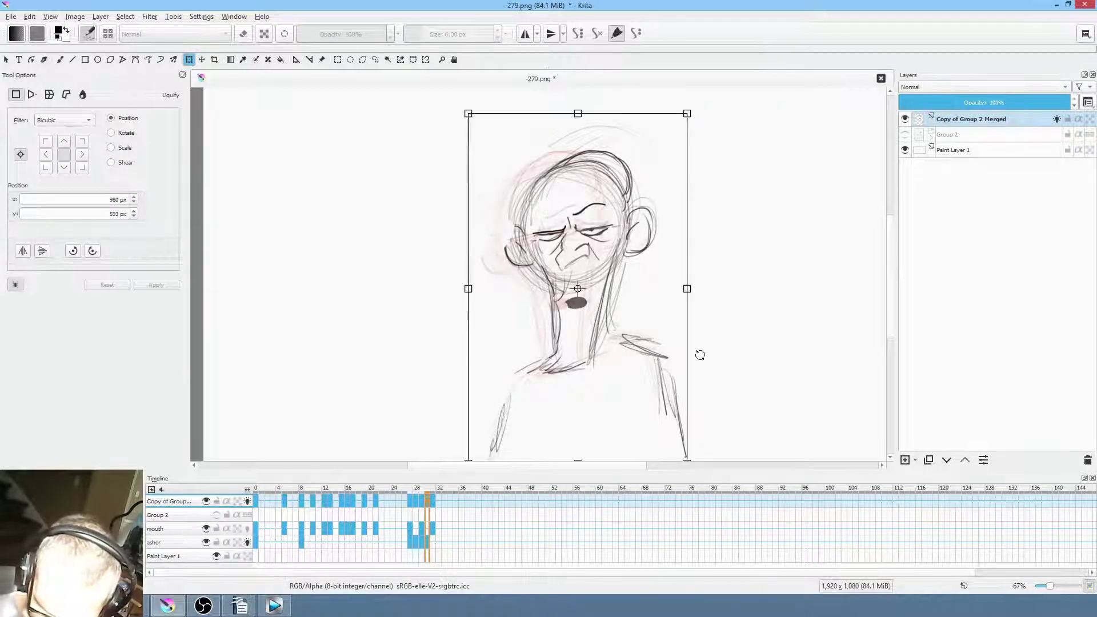
drag(578, 291, 590, 467)
drag(740, 387, 709, 382)
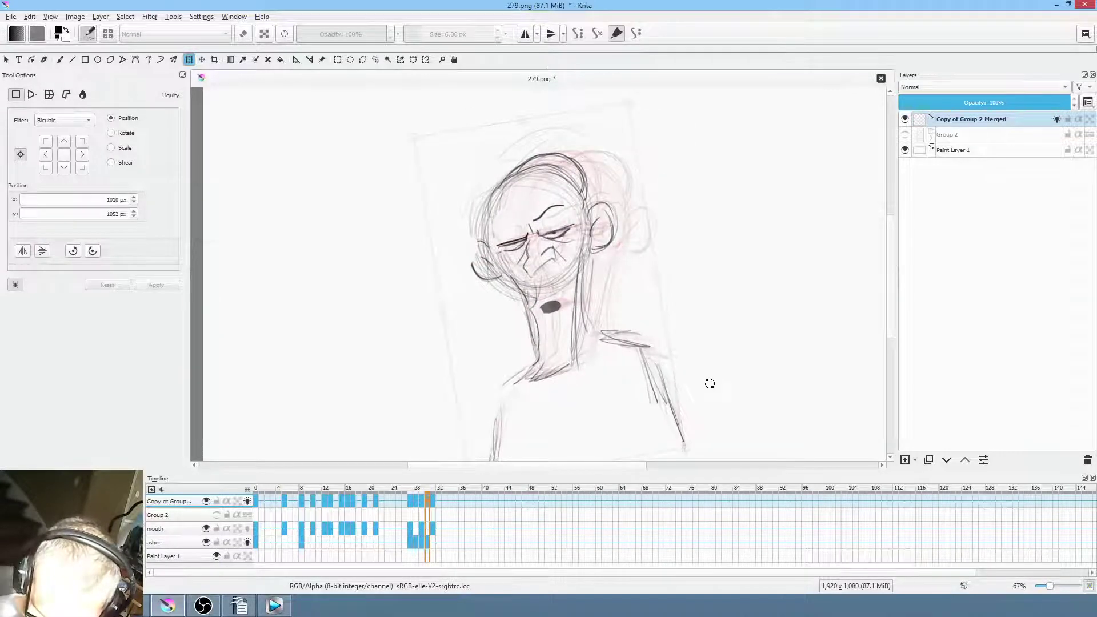
click(431, 501)
drag(719, 374, 688, 358)
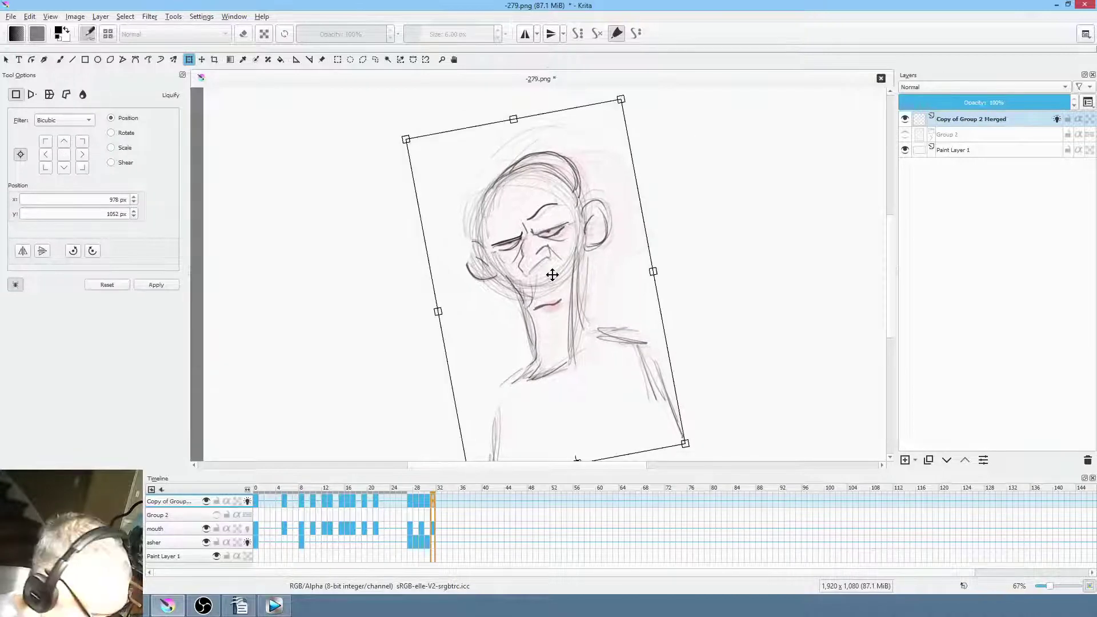
Outline the head and neck at frame 31 and rotate the selected area clockwise there and at frame 30
key(ctrl+r)
mouse_move(655, 153)
mouse_down()
mouse_move(476, 144)
mouse_move(445, 268)
mouse_move(498, 322)
mouse_up()
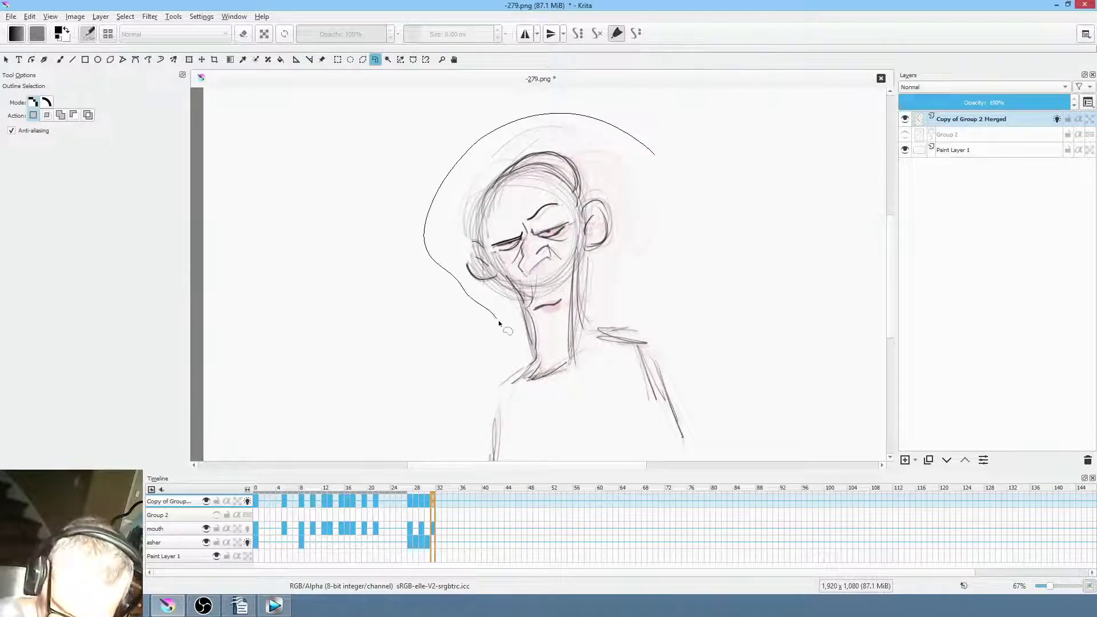
drag(561, 387, 657, 172)
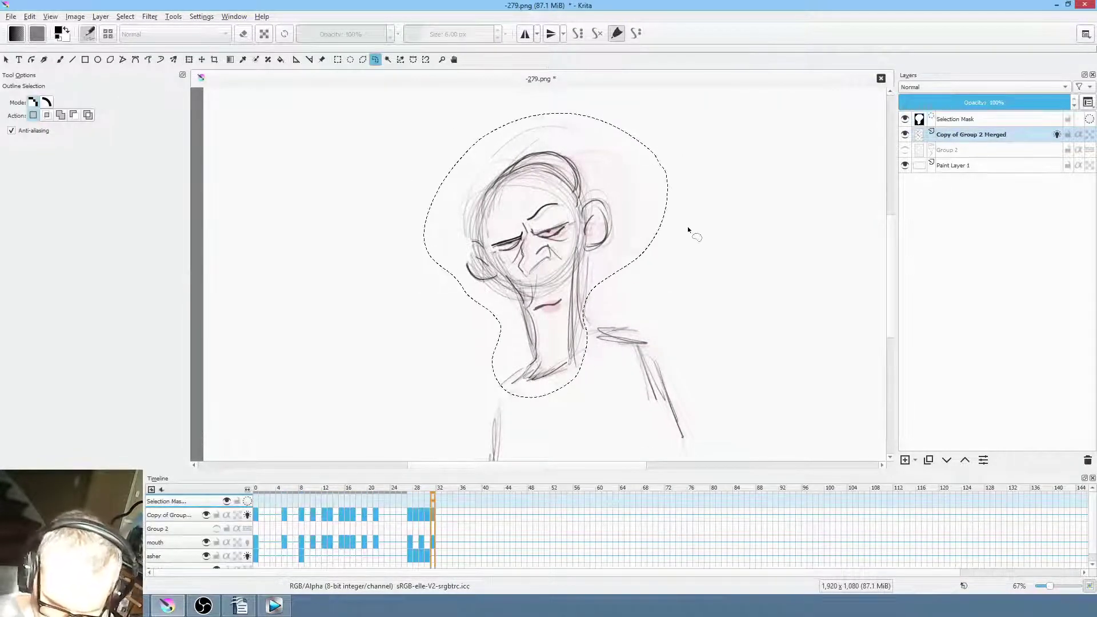
key(ctrl+t)
drag(704, 260, 694, 303)
click(428, 517)
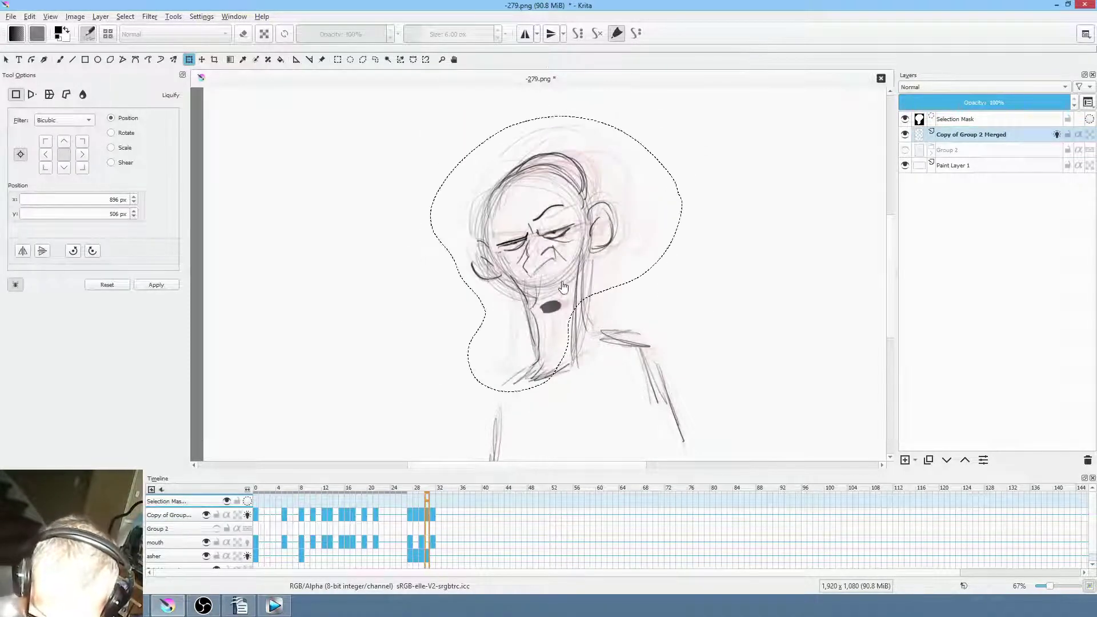
drag(714, 262, 703, 290)
Outline the head and neck anew at frame 29 and rotate them clockwise
click(420, 516)
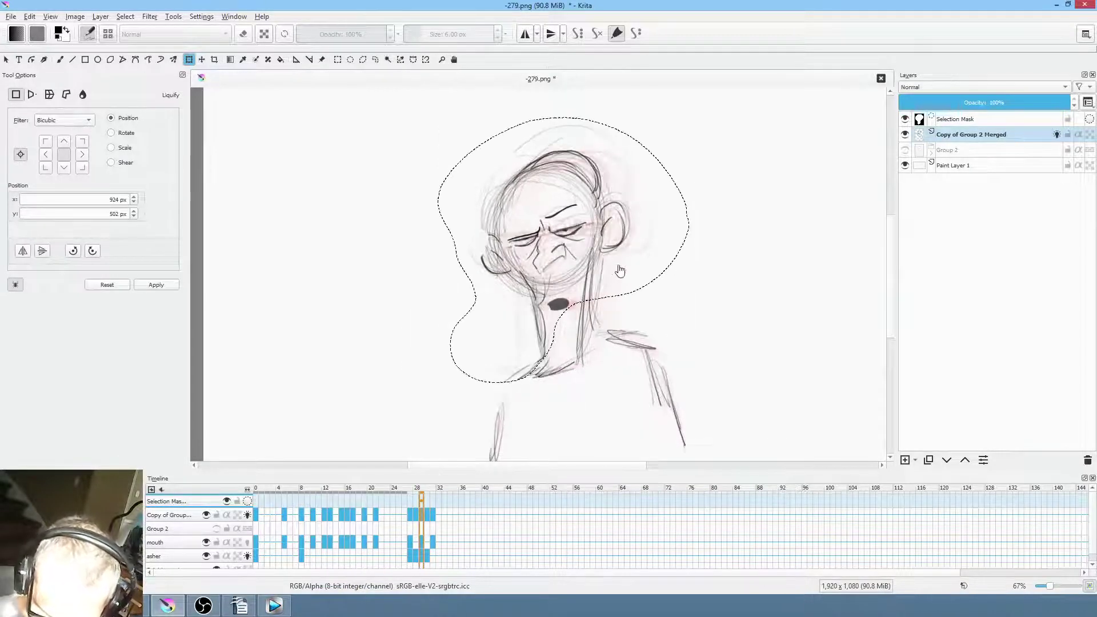
key(l)
mouse_move(686, 147)
mouse_down()
mouse_move(496, 272)
mouse_move(495, 393)
mouse_move(605, 340)
mouse_move(658, 287)
mouse_move(718, 284)
mouse_up()
key(ctrl+t)
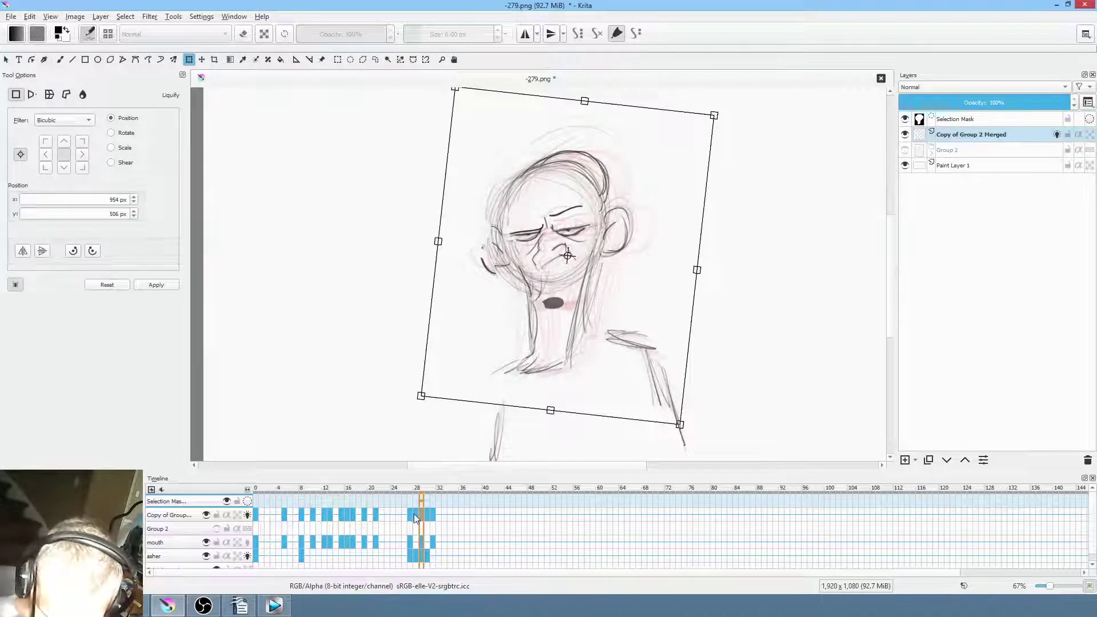
Outline the head and neck at frame 28 and rotate them slightly counterclockwise
click(415, 518)
key(l)
mouse_move(596, 90)
mouse_down()
mouse_move(467, 192)
mouse_move(510, 148)
mouse_move(670, 167)
mouse_move(672, 137)
mouse_up()
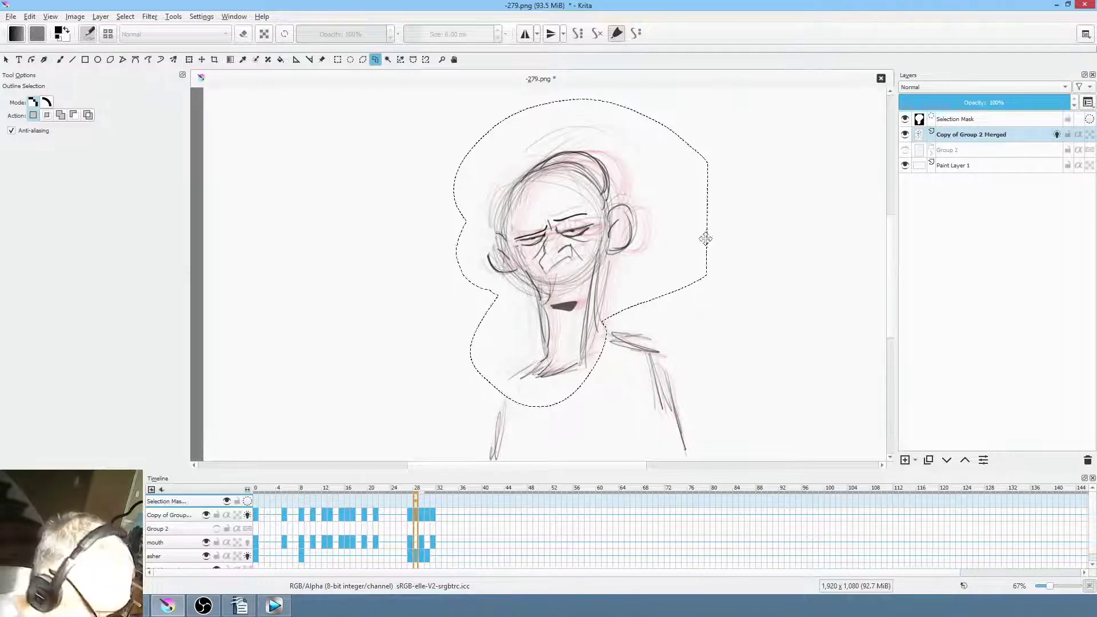
key(ctrl+t)
drag(721, 244, 718, 237)
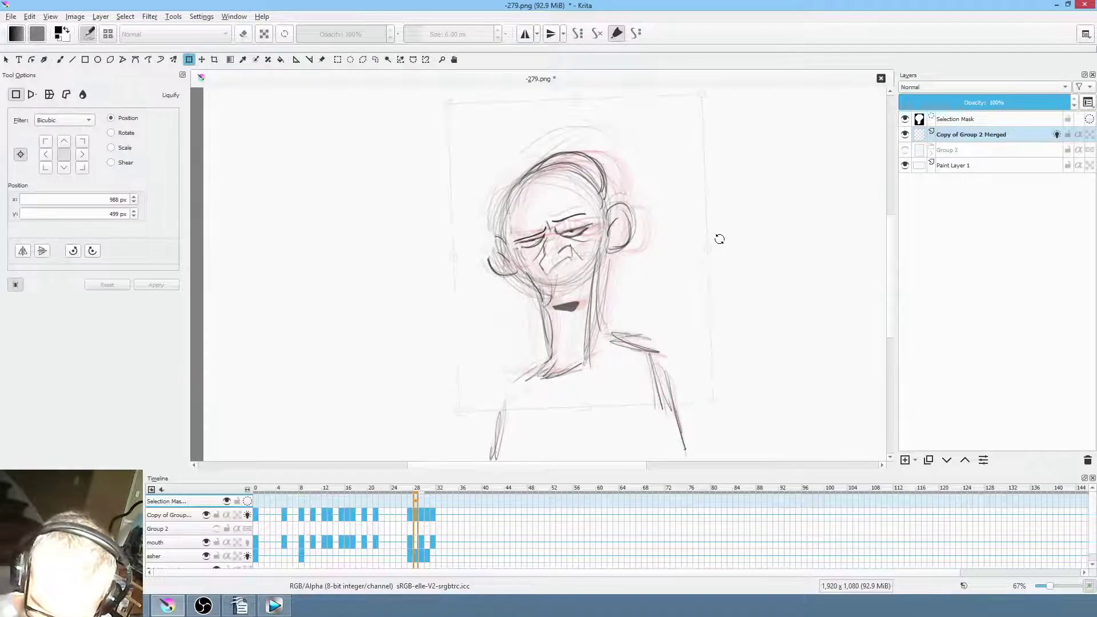
Rotate the selected head and neck counterclockwise at frame 27, return to frame 0 and clear the selection
click(410, 520)
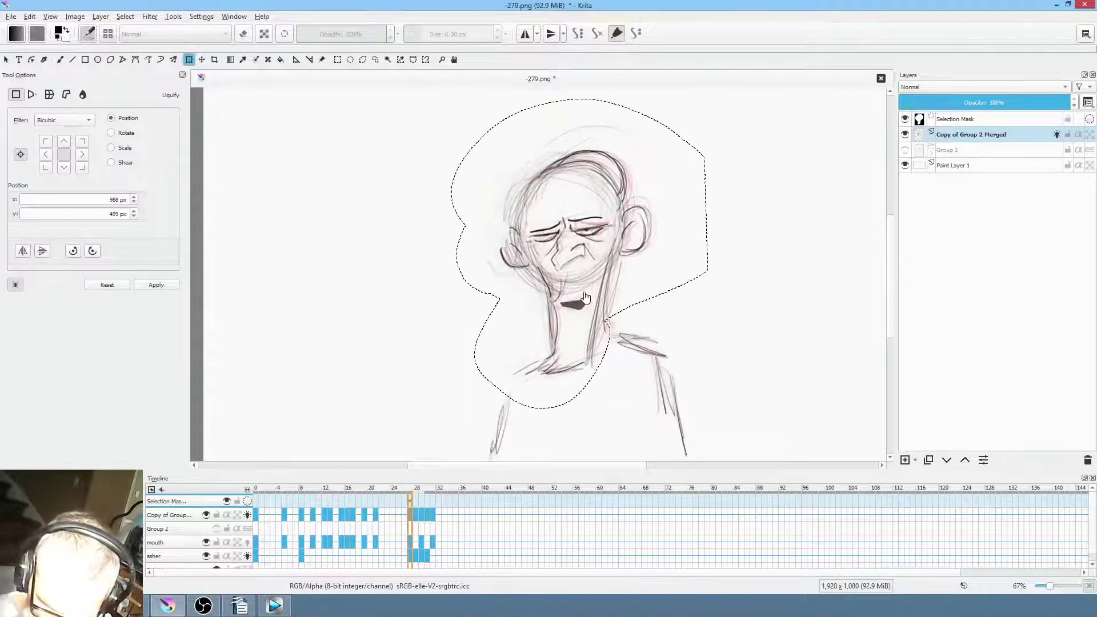
drag(747, 296, 745, 272)
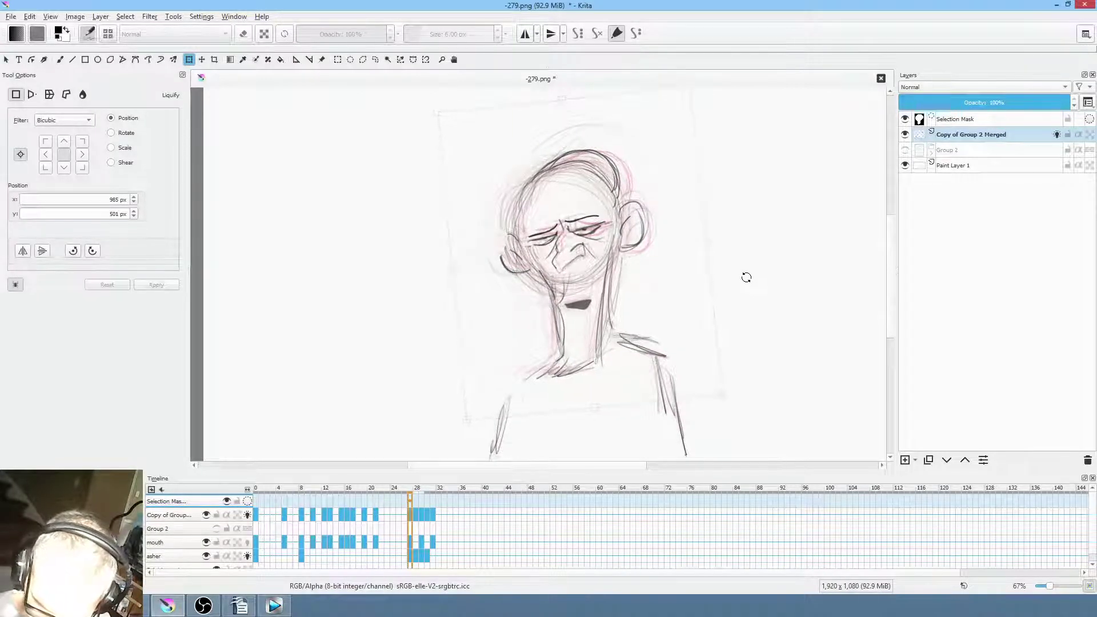
click(256, 517)
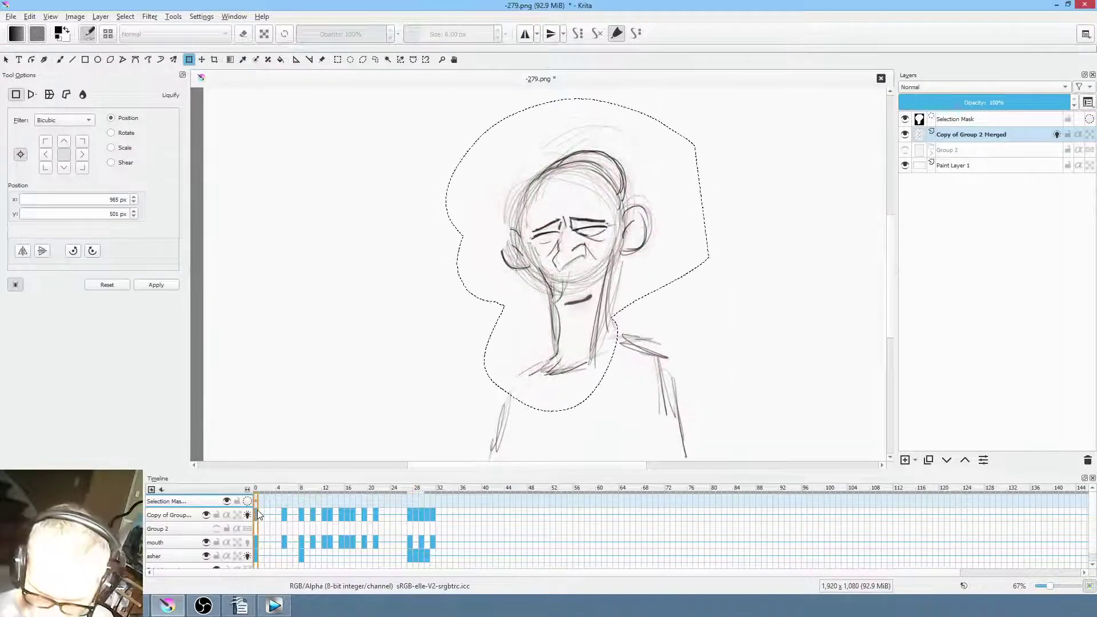
key(ctrl+shift+a)
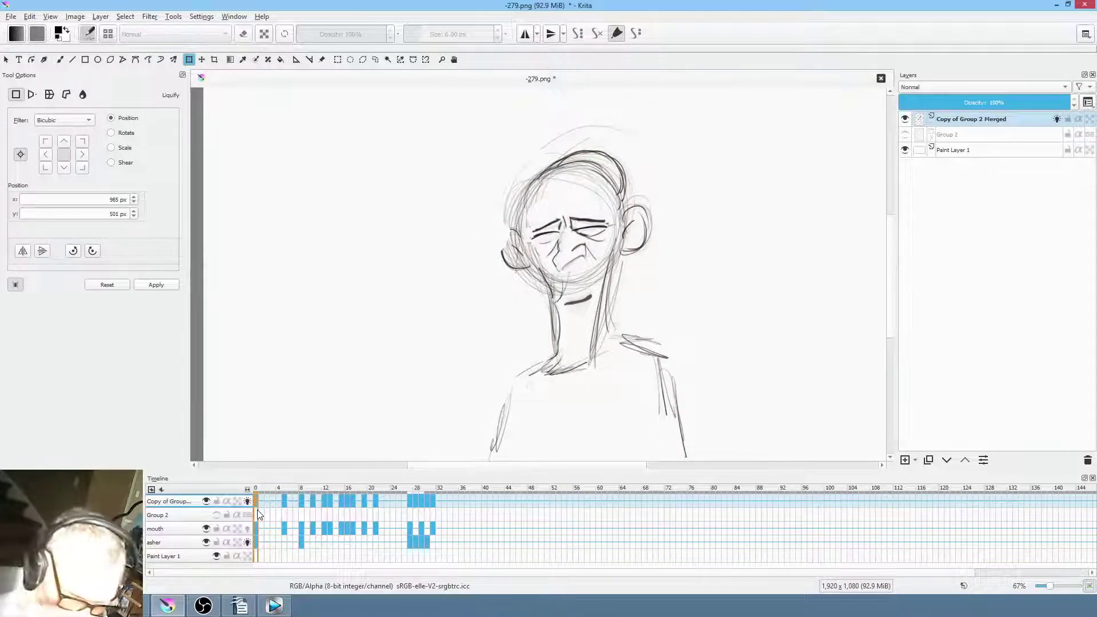
Save the shot and play the animation to check the head tilt
click(12, 16)
click(28, 69)
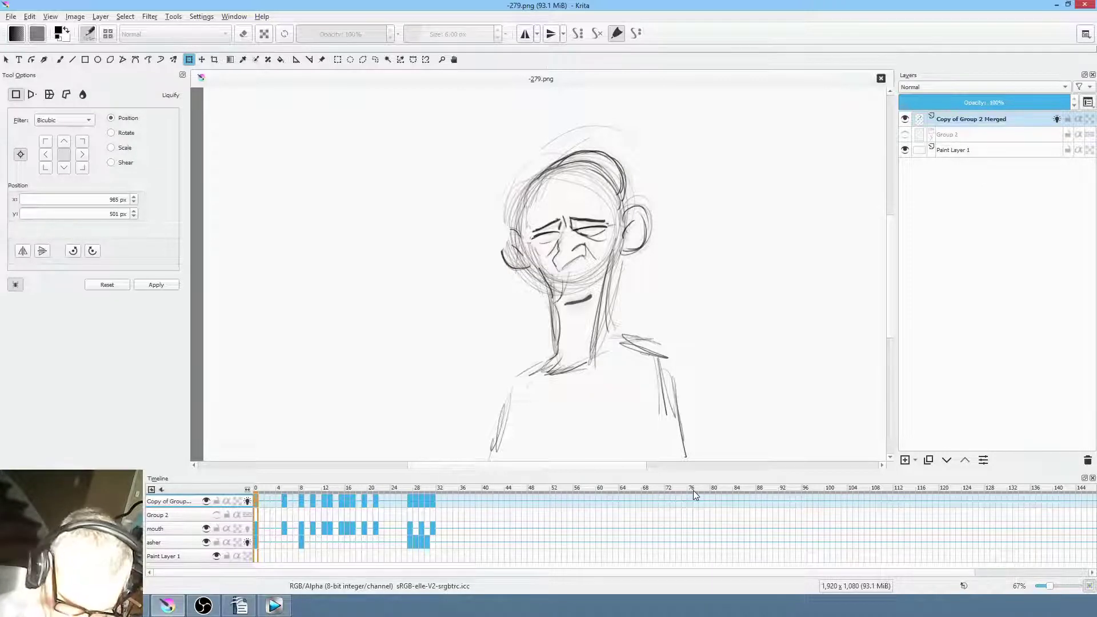
key(space)
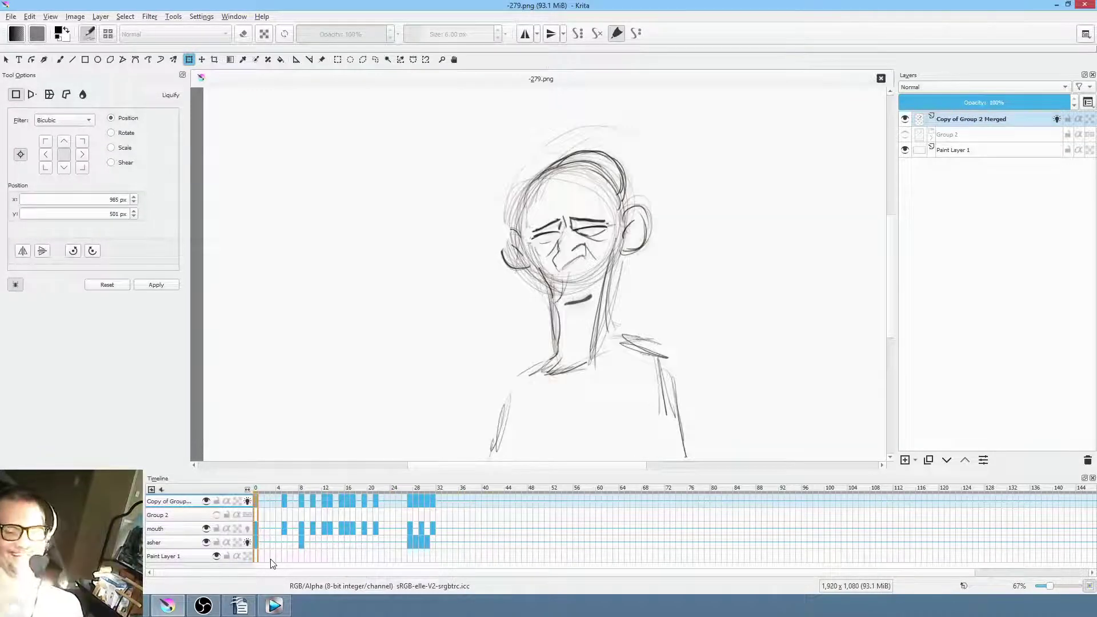
Move to frame 40 and save the image as a PNG together with a Krita file
drag(393, 499, 488, 497)
mouse_move(505, 501)
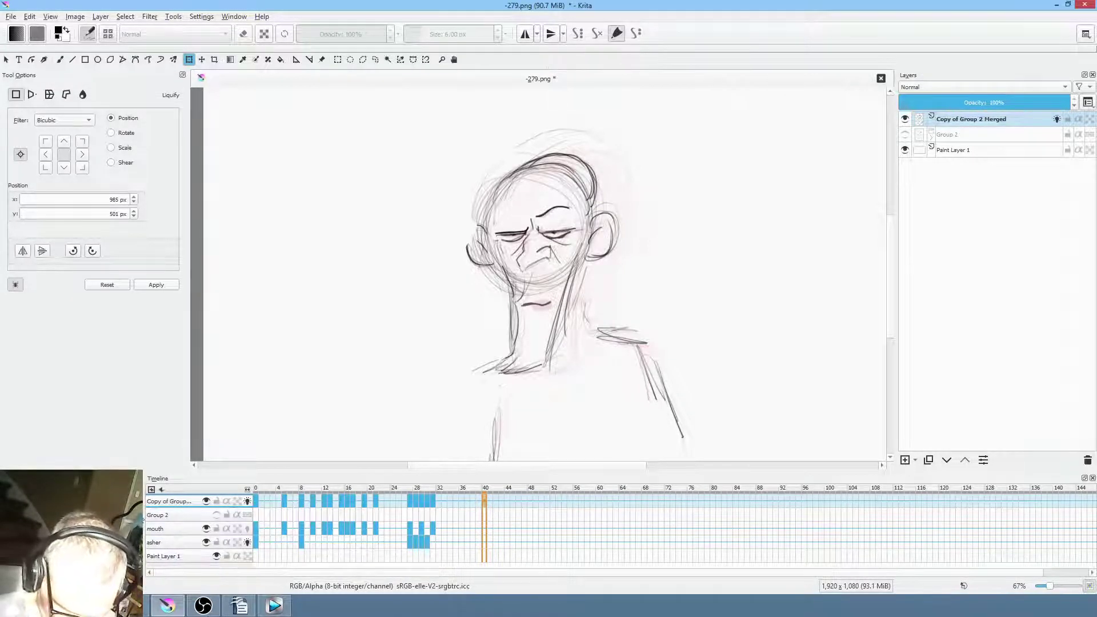
key(ctrl+s)
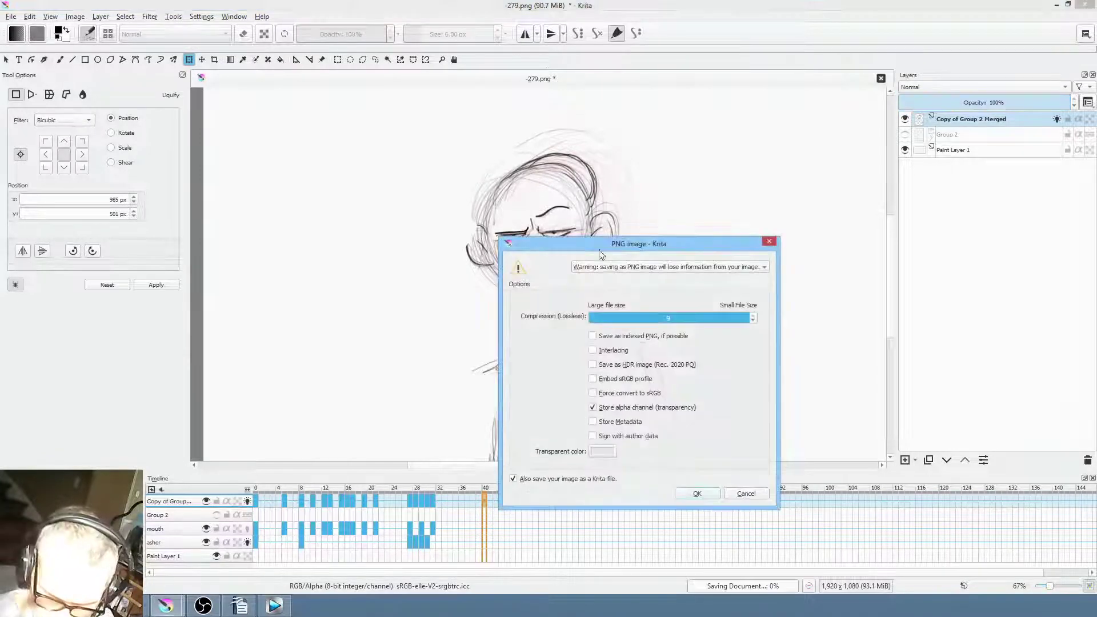
Save the drawing as a PNG and render frames 0 to 40 as a PNG sequence named 279 into L:/ANIME/SL/scenes/279/RENDER/
click(705, 496)
key(ctrl+shift+r)
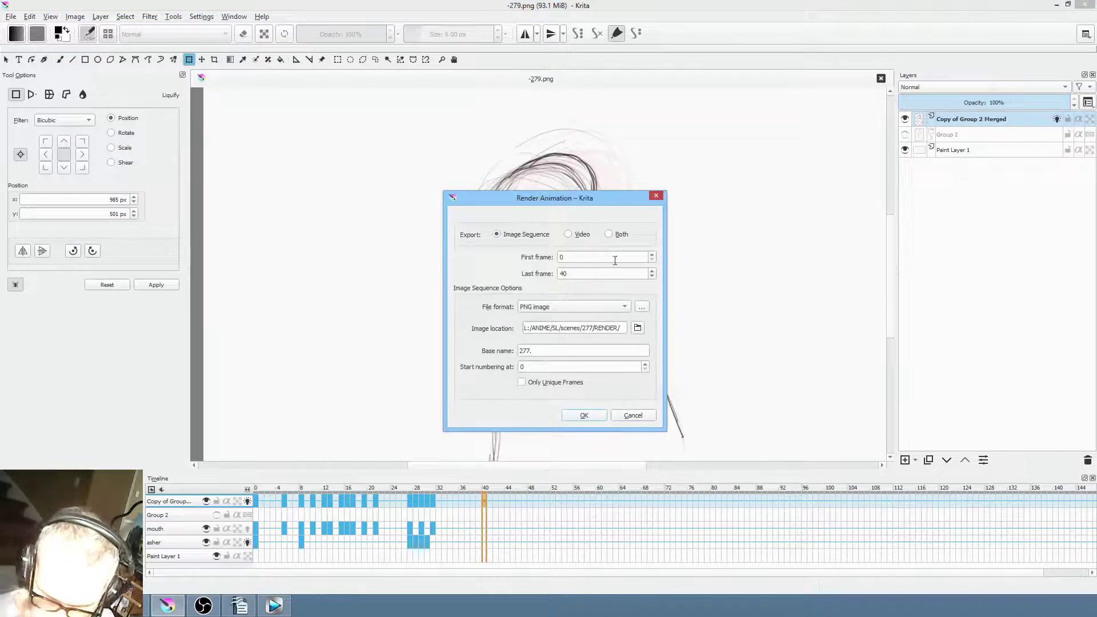
drag(588, 328, 592, 328)
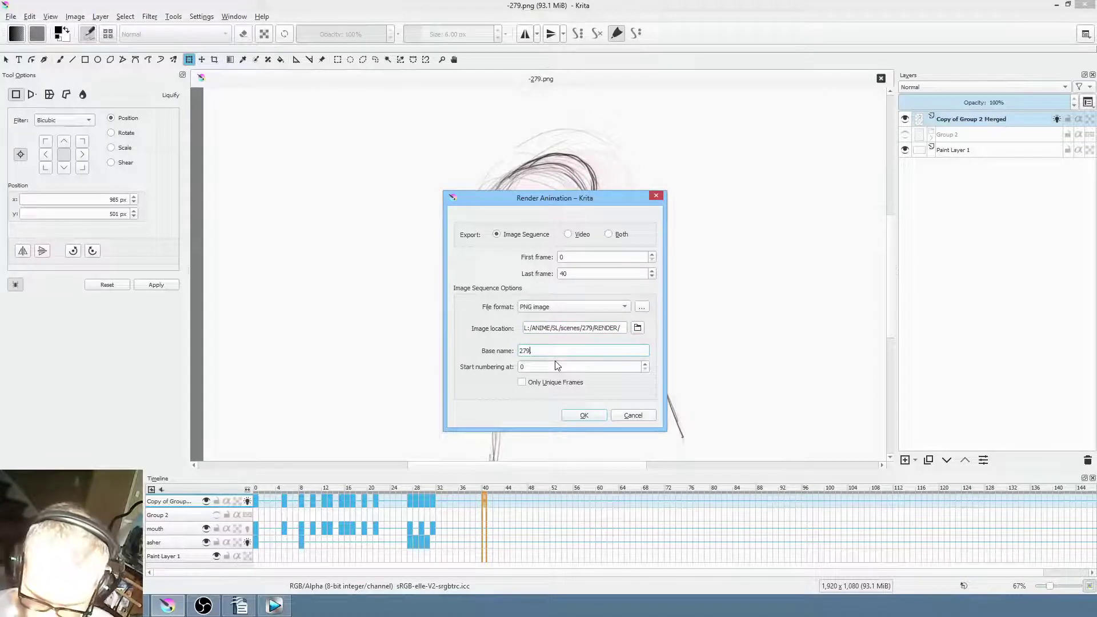
click(584, 415)
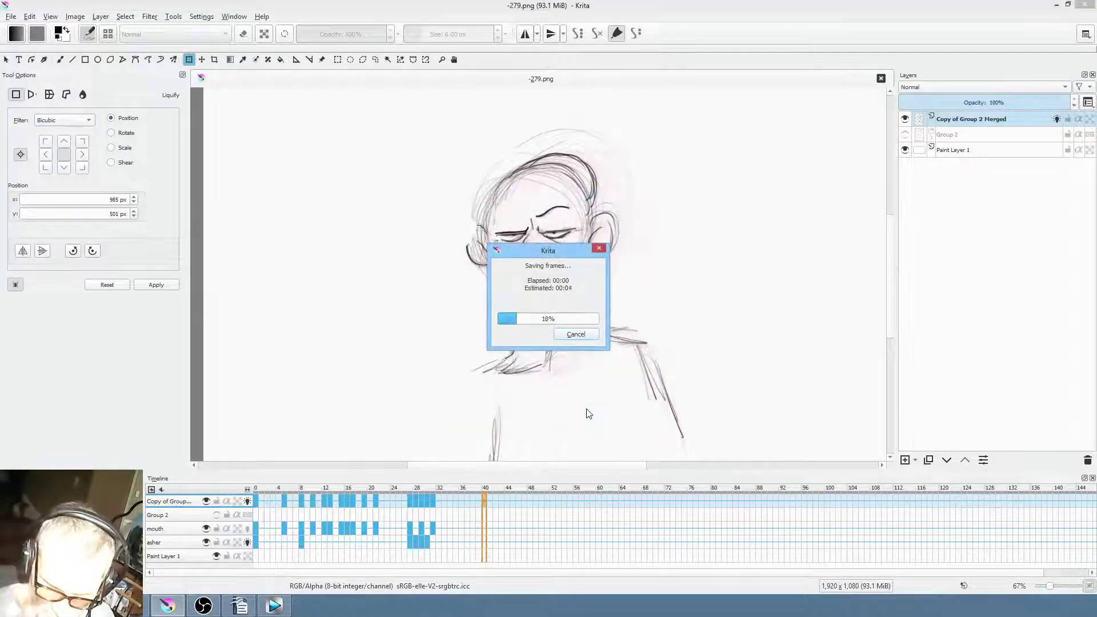
In Vegas Pro, shift the -279 still and all following clips about 7 seconds later and set the playhead at the gap's start
click(274, 605)
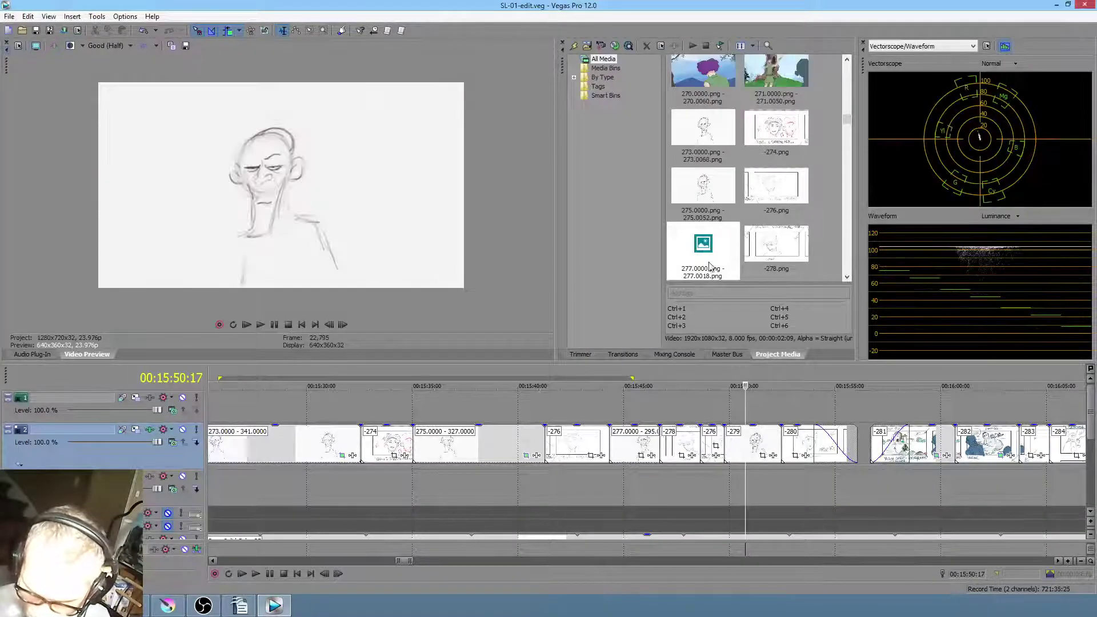
click(783, 245)
scroll(786, 235, down, 2)
click(702, 214)
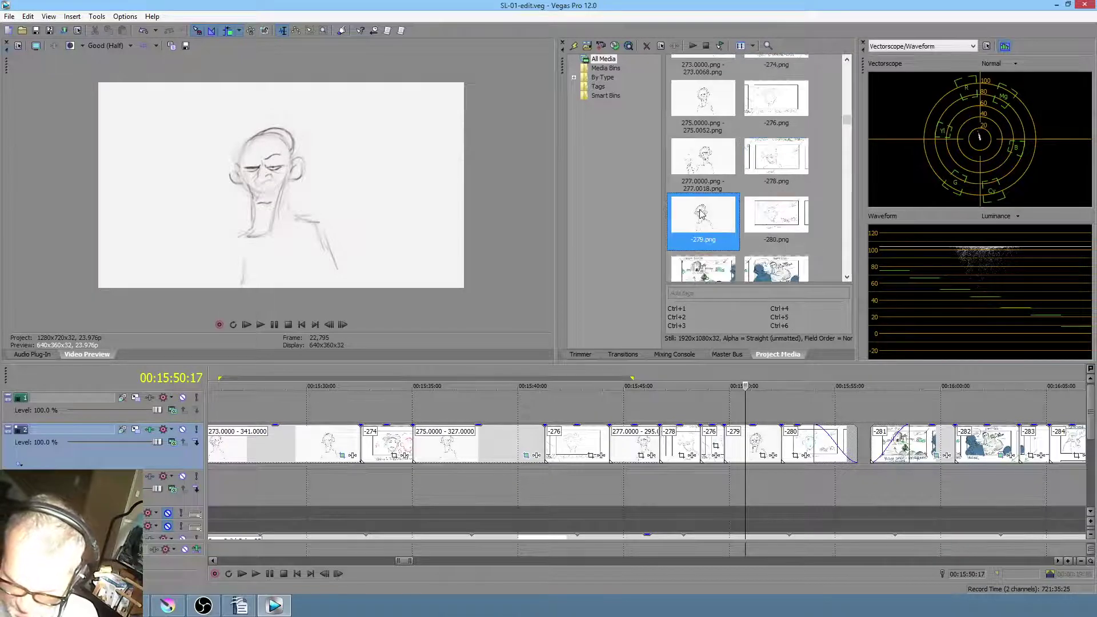
drag(743, 449, 892, 449)
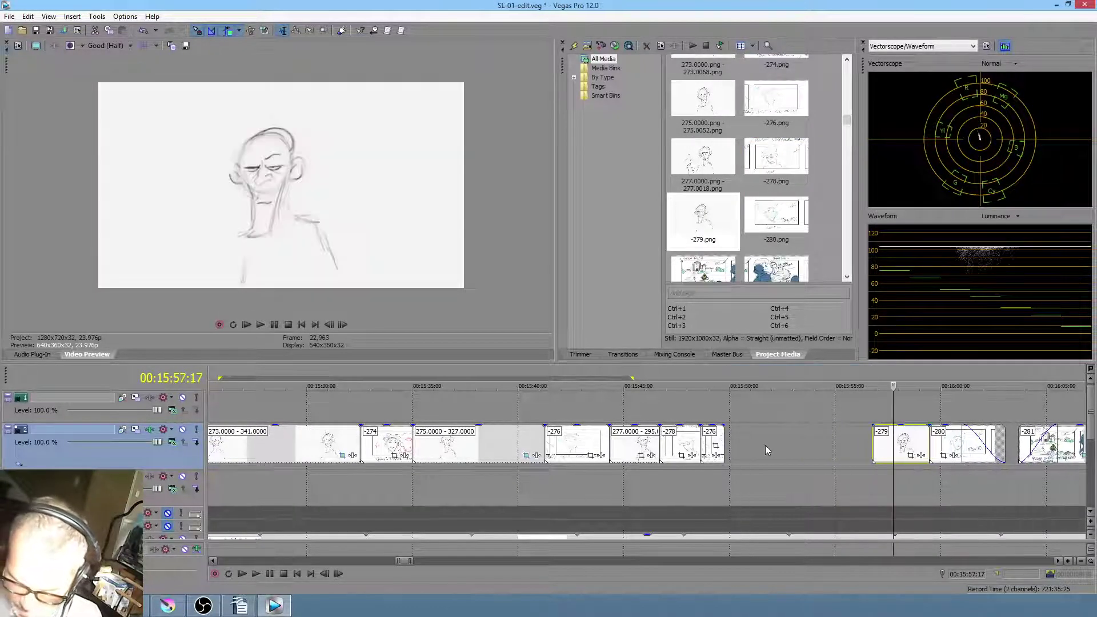
click(724, 453)
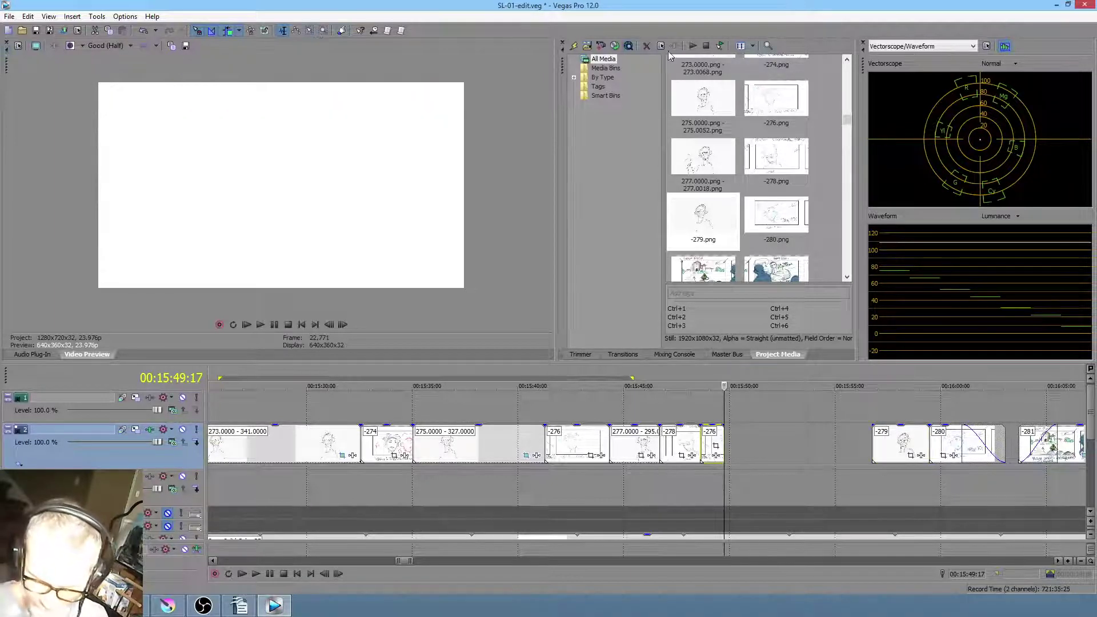
Import 279.0000.png from the scenes/279/RENDER folder into the project media as an image sequence
click(589, 46)
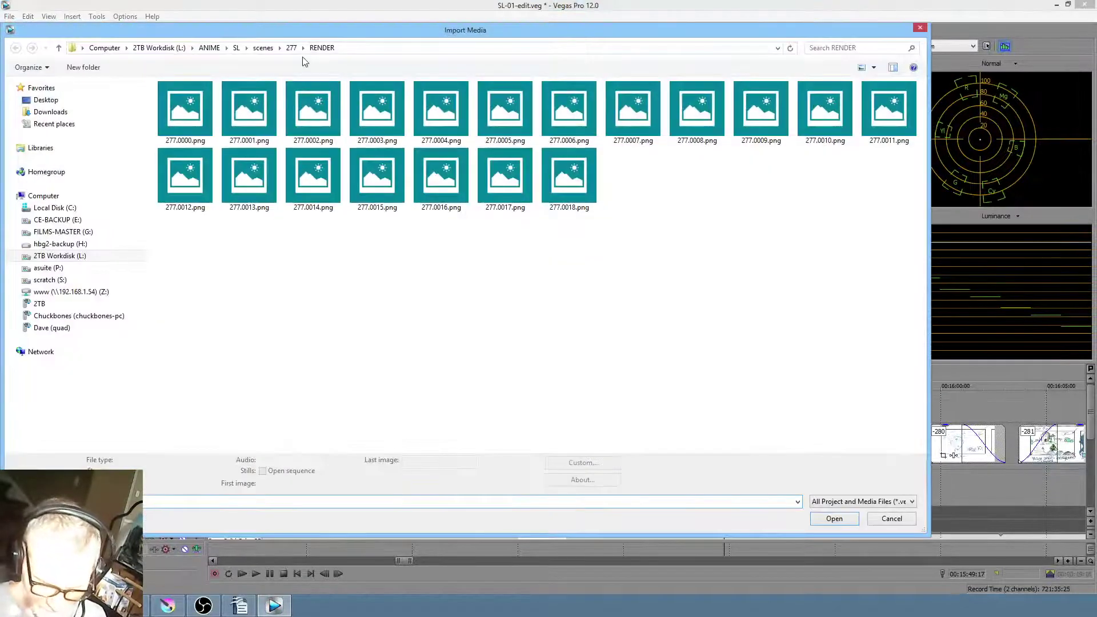
click(263, 48)
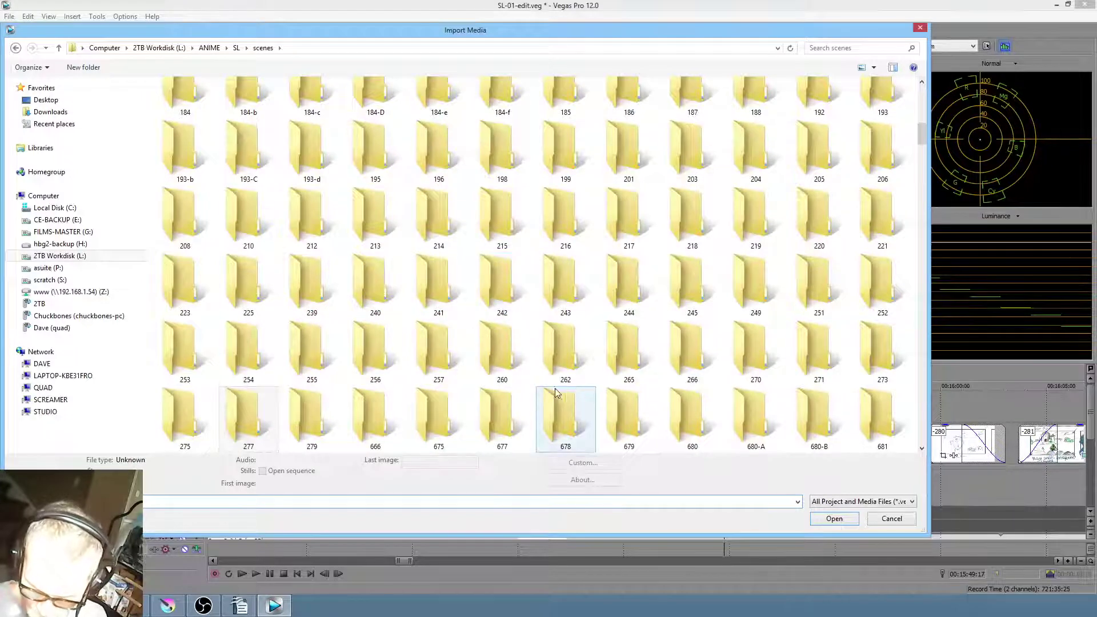
click(303, 425)
double_click(303, 426)
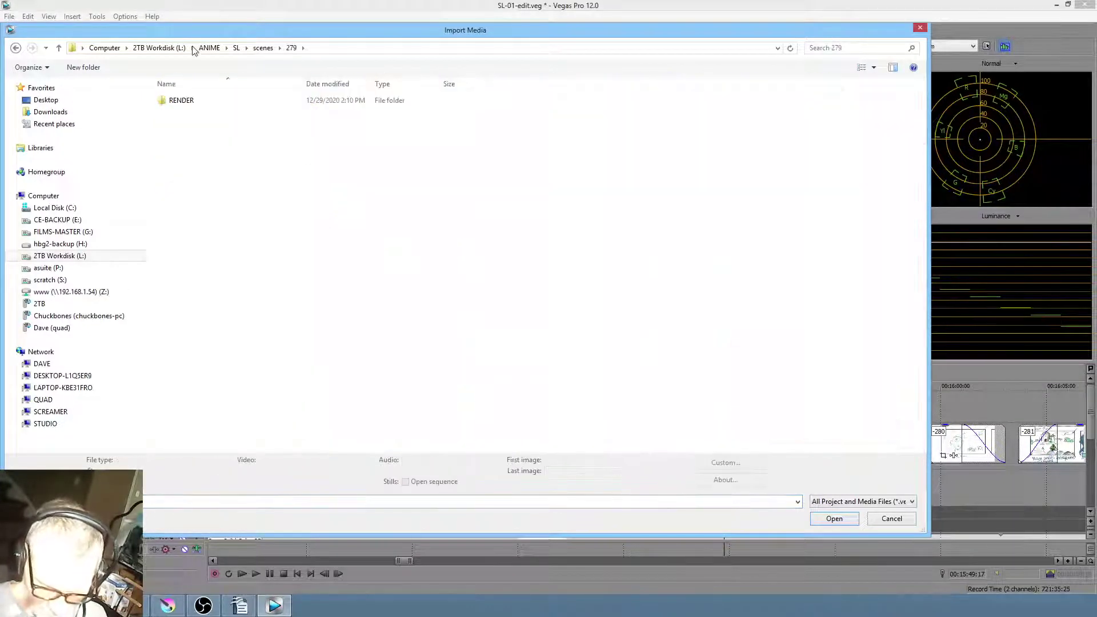
double_click(181, 103)
click(196, 107)
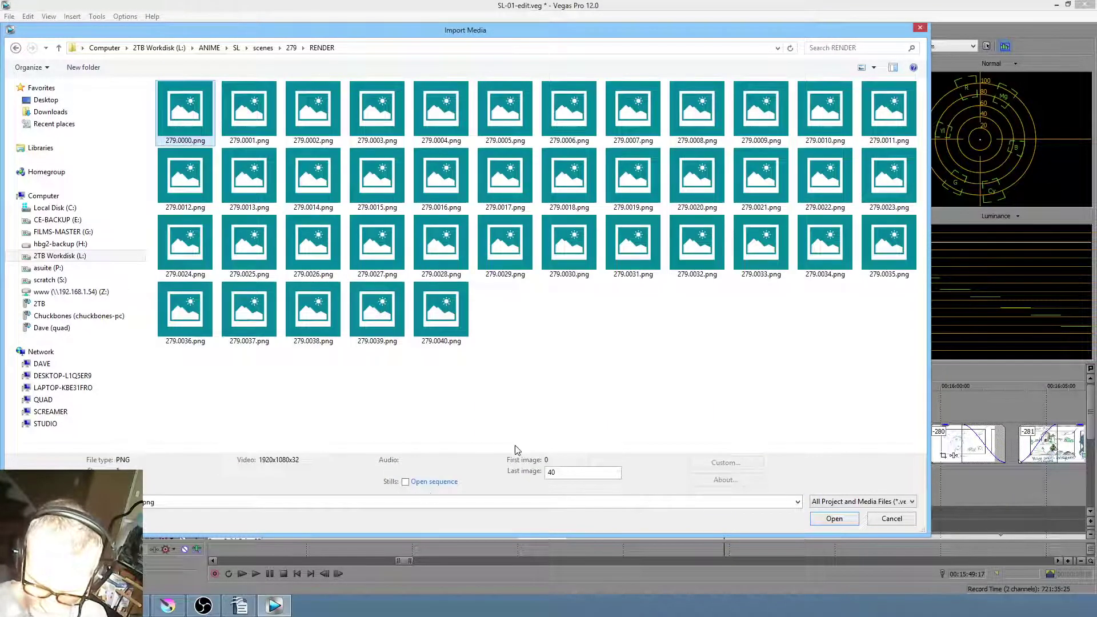
click(433, 485)
click(836, 519)
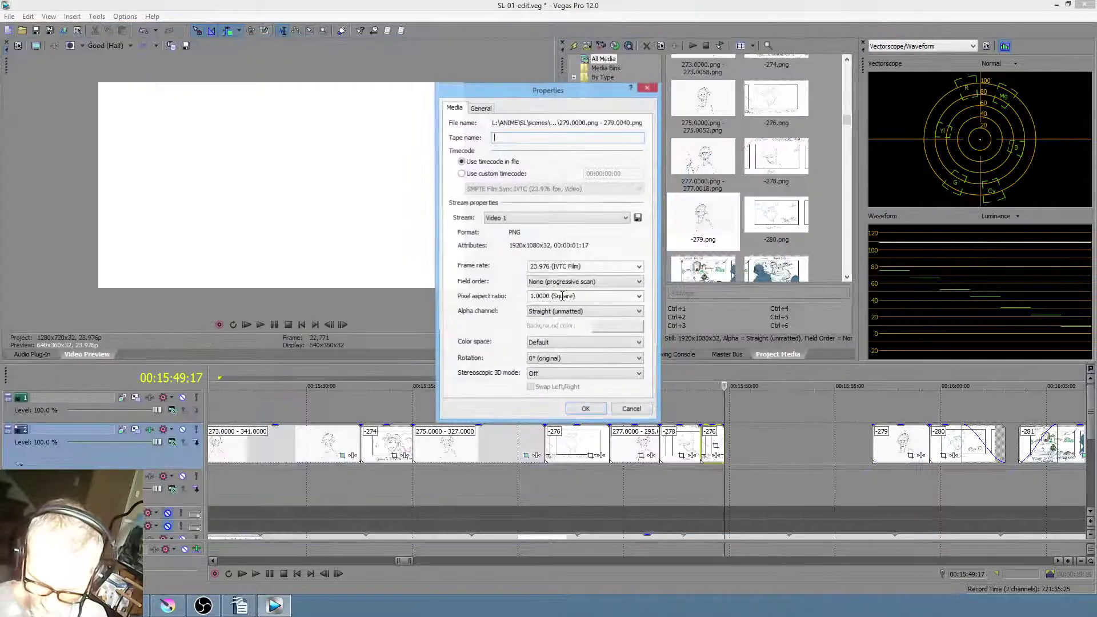
Set the imported 279 sequence's frame rate to 8 fps
click(580, 267)
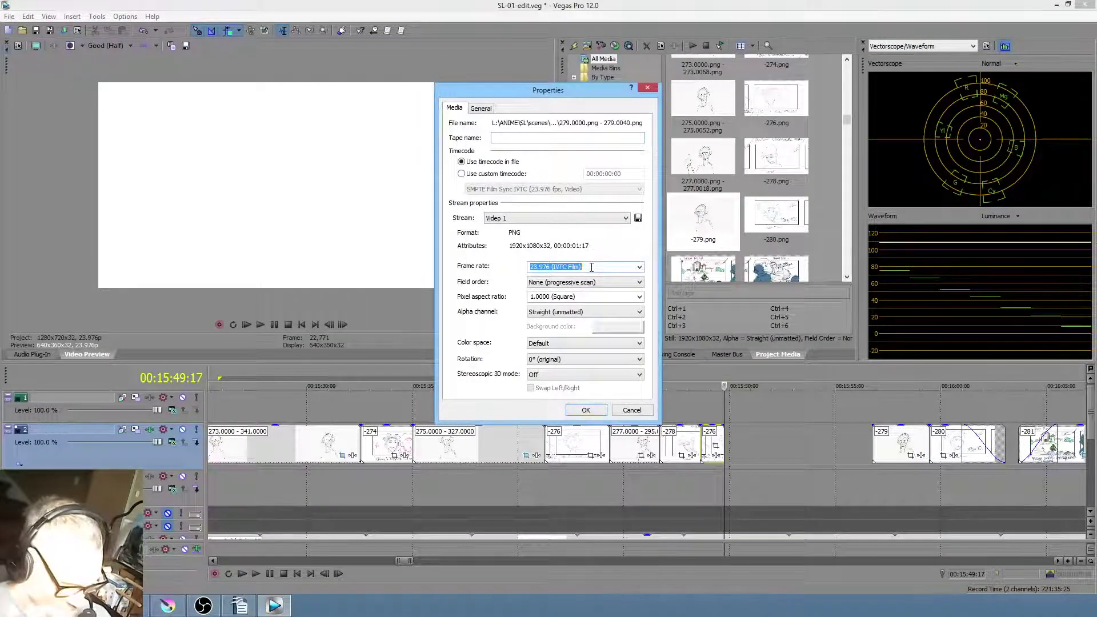
text(8)
click(586, 411)
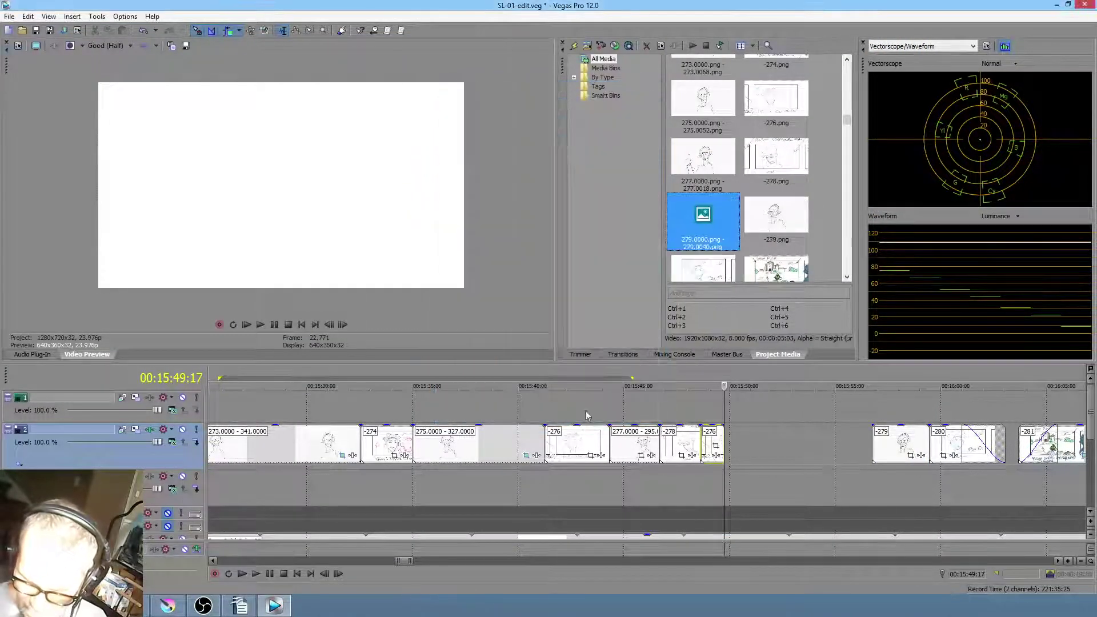
Replace the -279 still on the timeline with the 279 sequence, close the gap before -280, and clean unused project media
drag(742, 434, 732, 442)
drag(1008, 449, 857, 448)
click(852, 441)
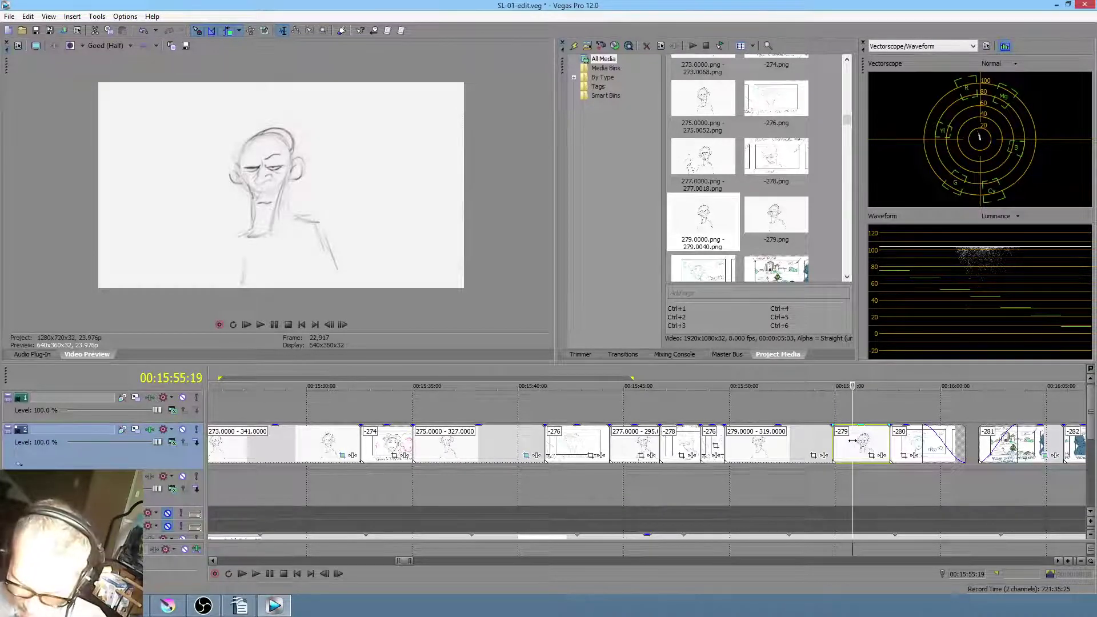
key(Delete)
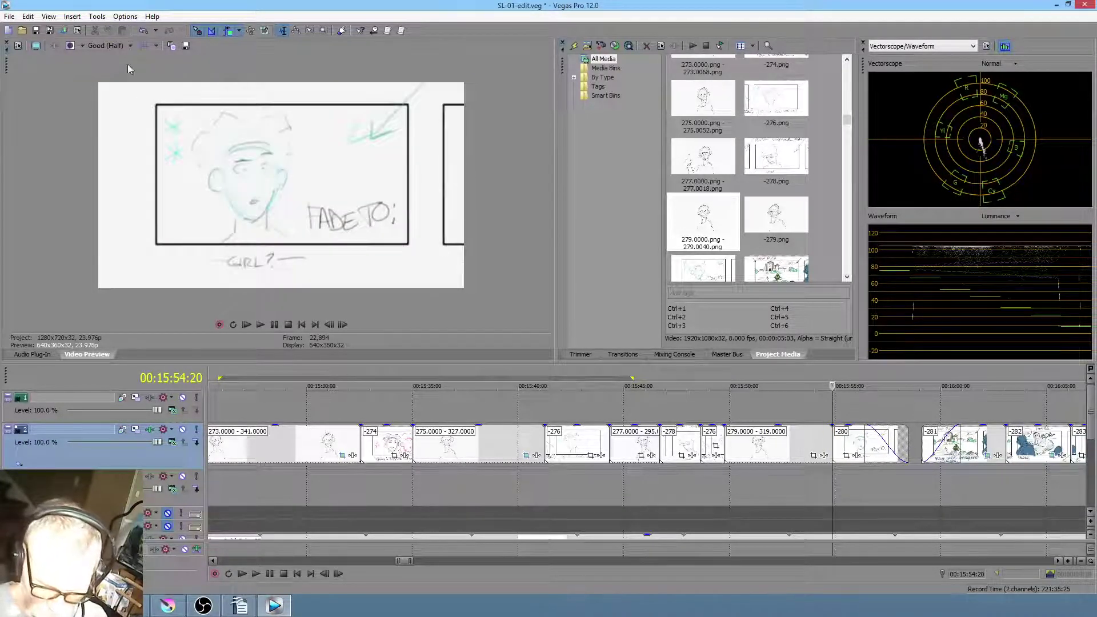
click(97, 16)
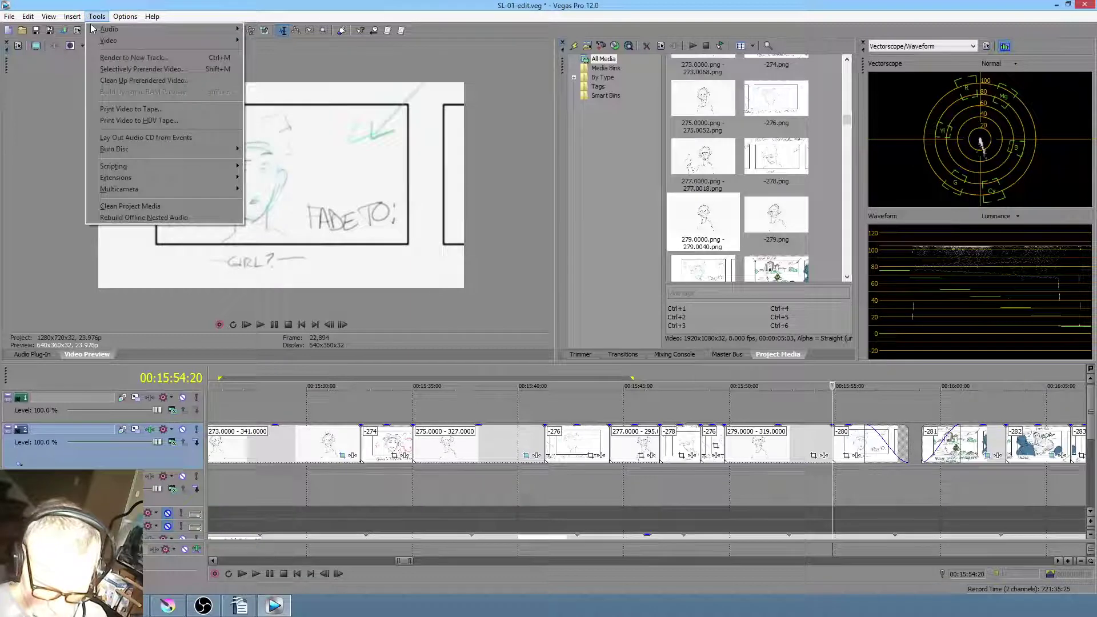
click(122, 207)
Play back the timeline from the 270 and 271 clips through the 279 sequence to review the scene's flow
click(362, 482)
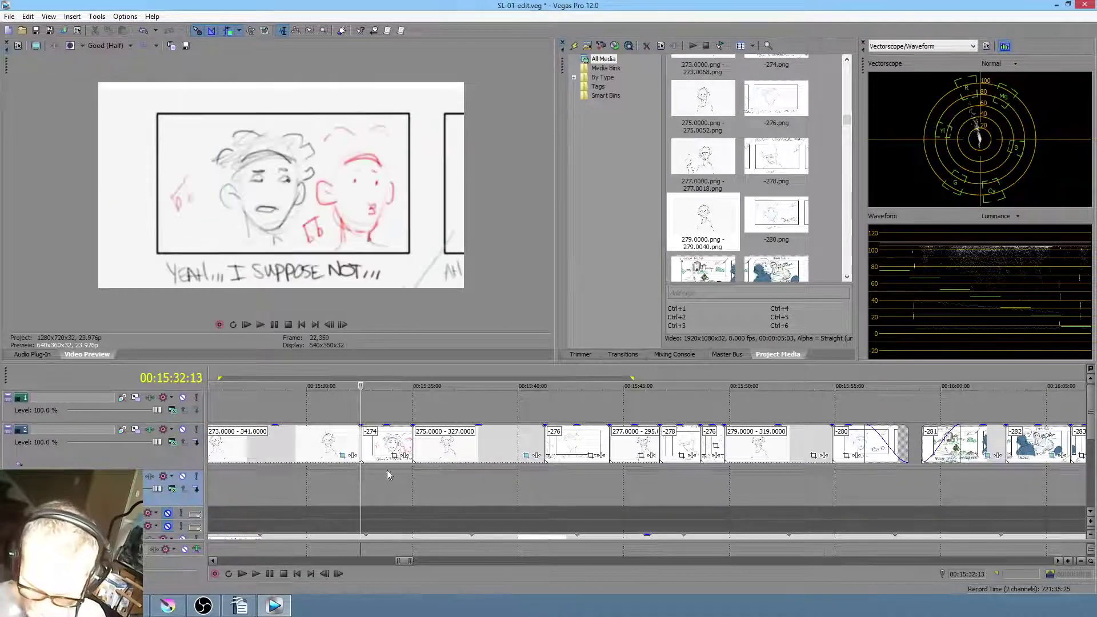
scroll(382, 476, down, 3)
click(559, 481)
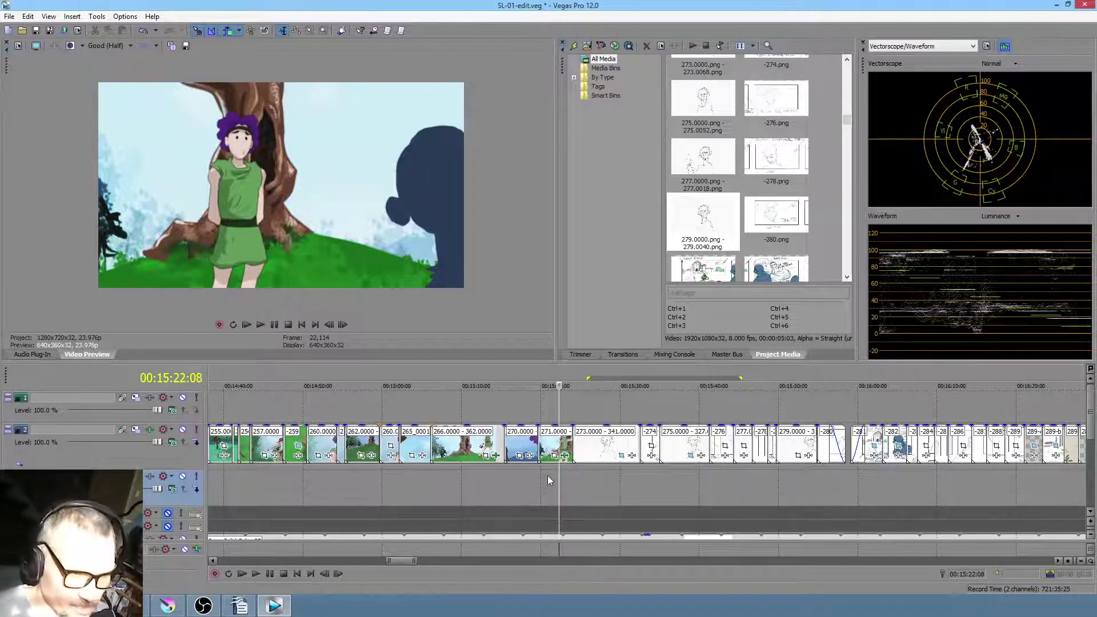
key(space)
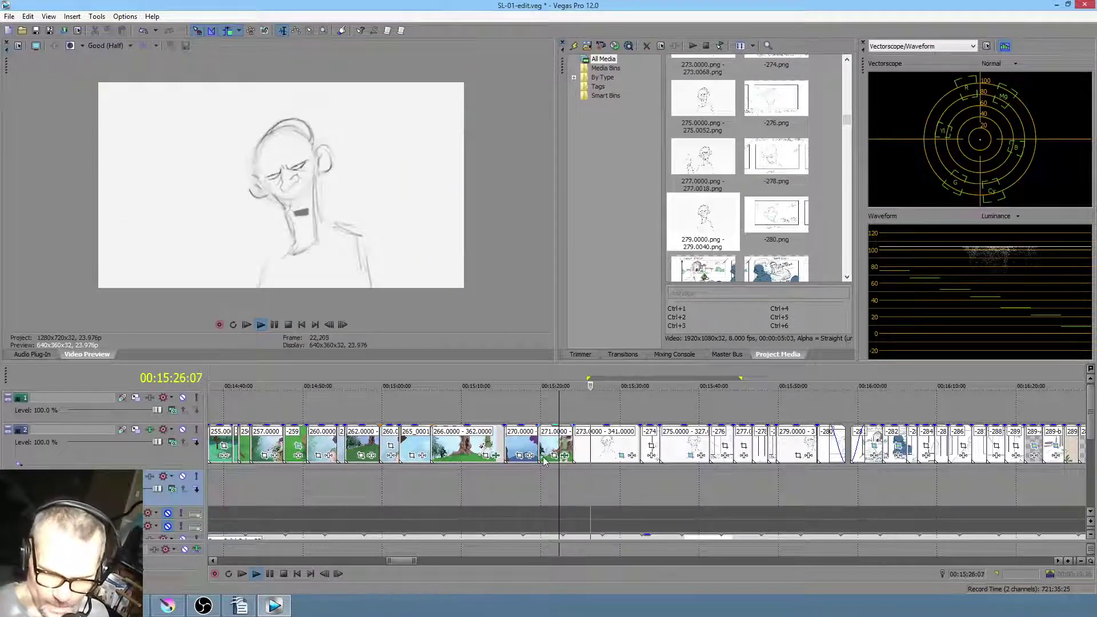
key(space)
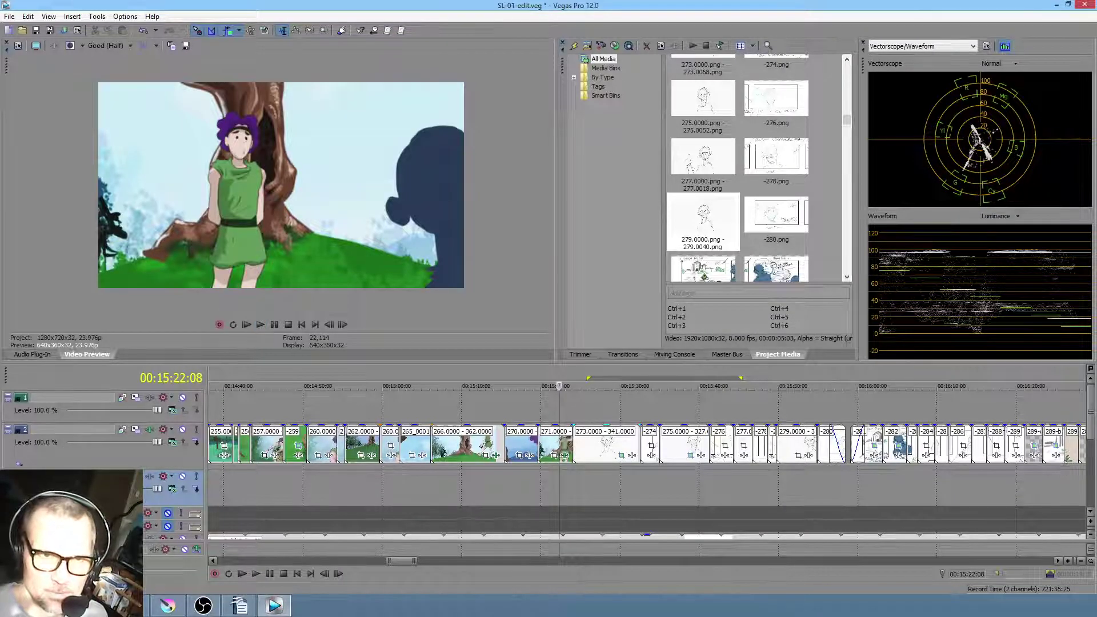
key(alt+Tab)
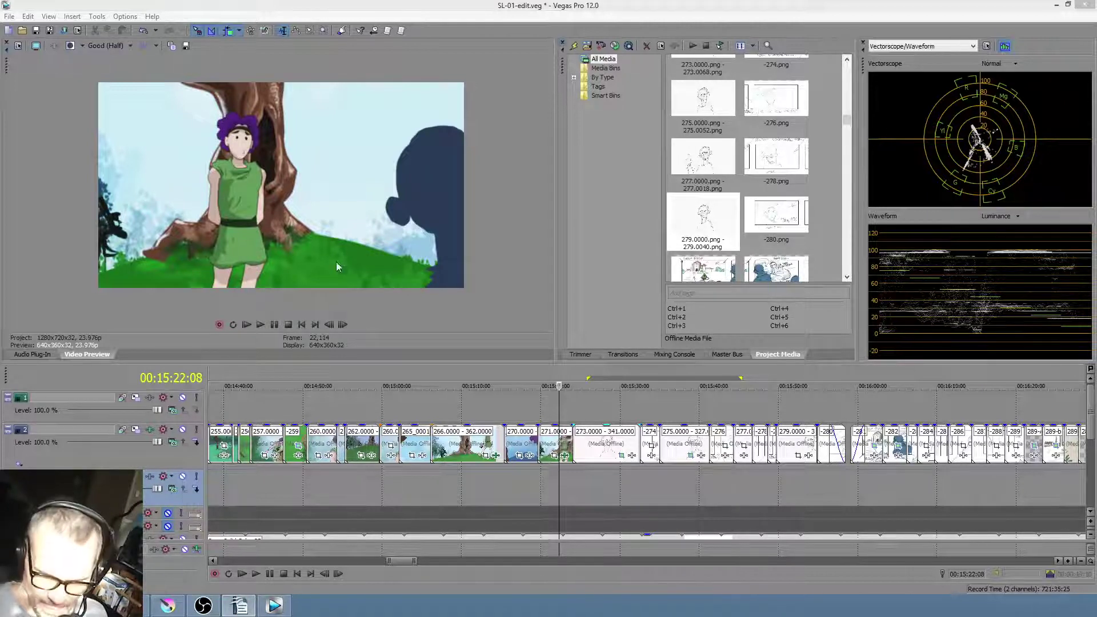
click(537, 490)
key(space)
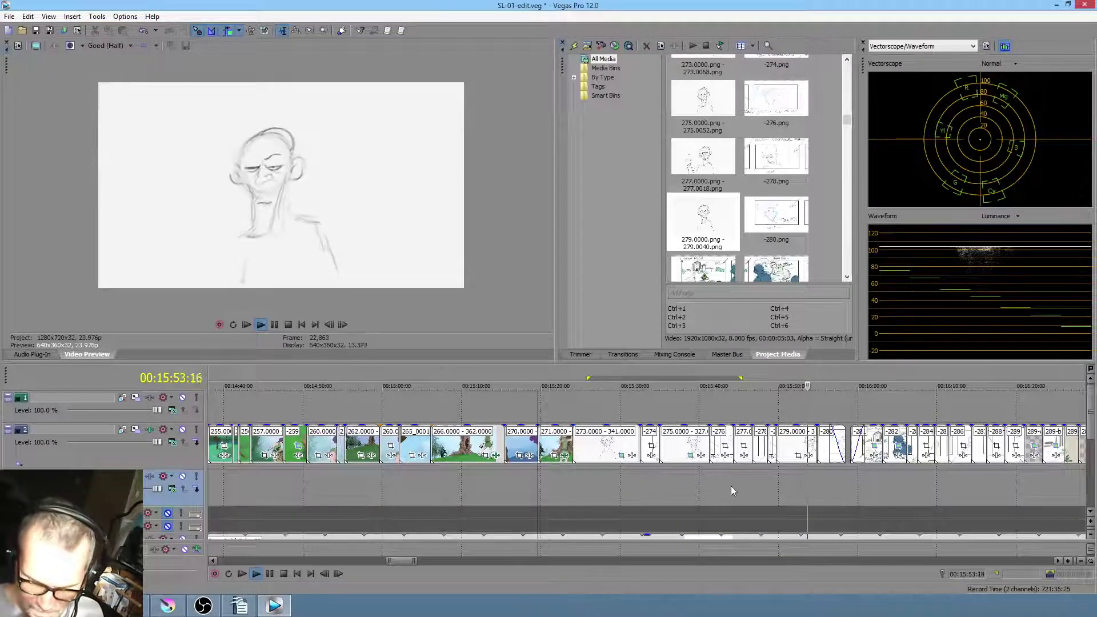
Replay the cut from the 277 sequence through the 279 sequence to check its motion in detail
click(767, 478)
scroll(800, 480, up, 3)
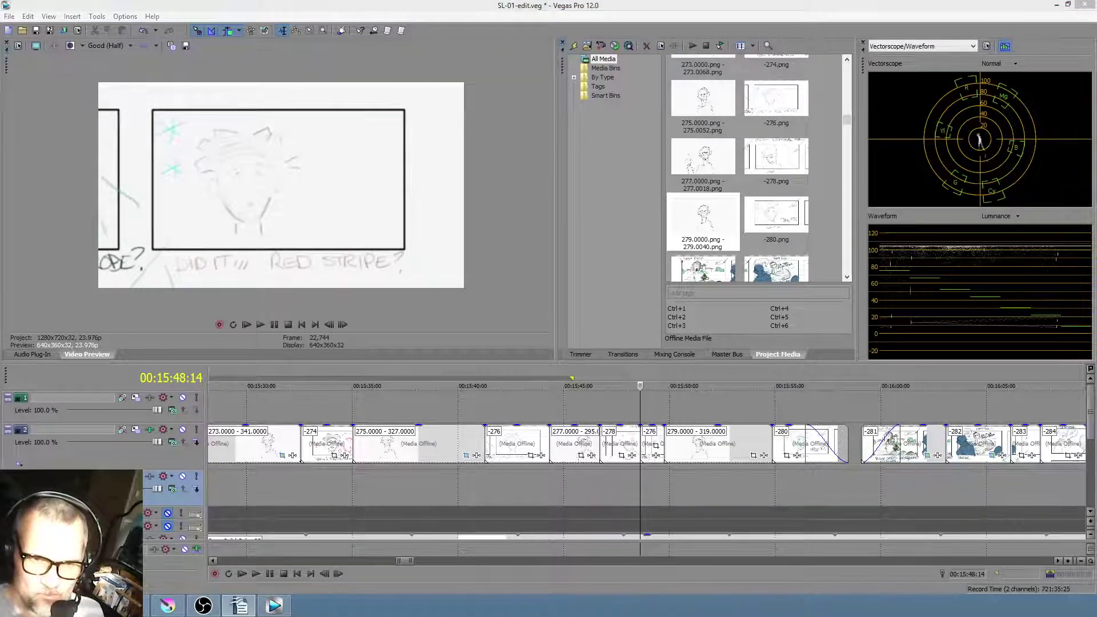
click(619, 485)
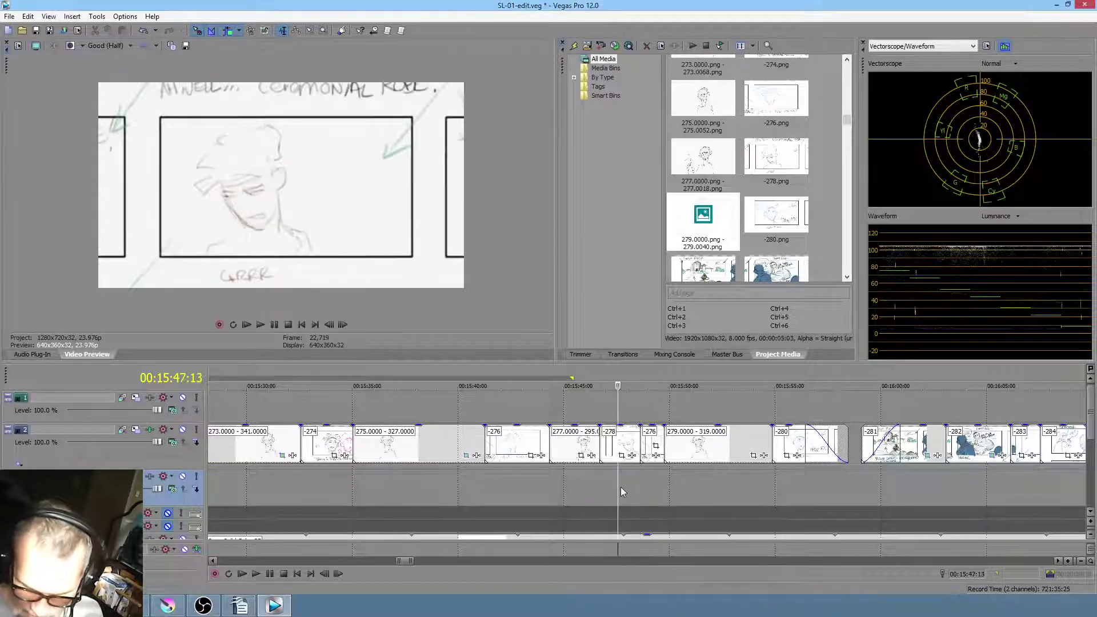
click(567, 484)
key(space)
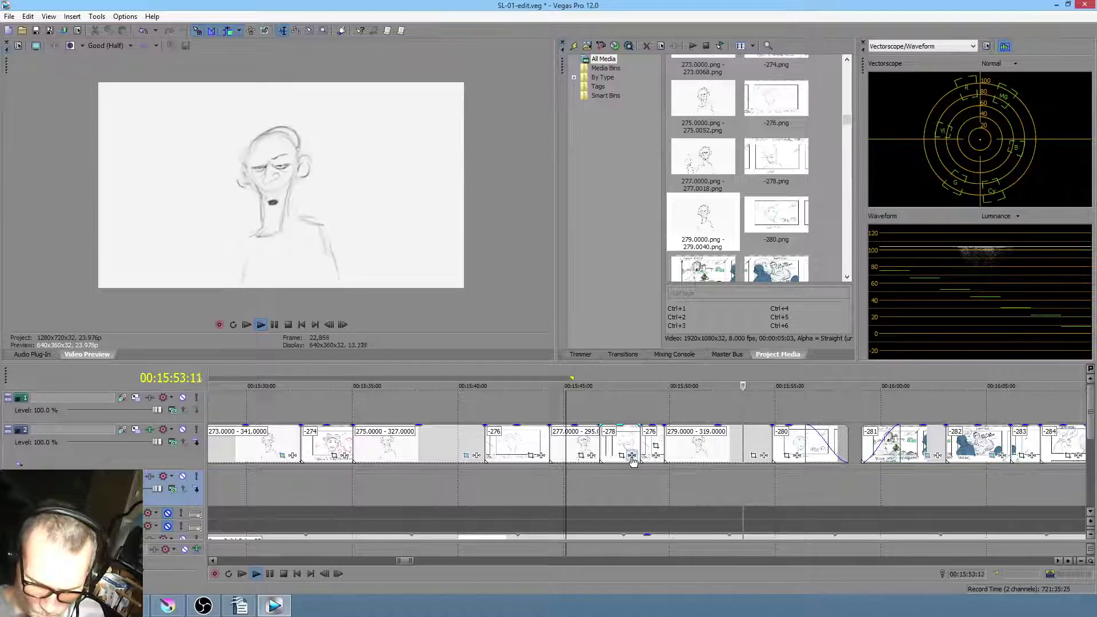
key(space)
right_click(766, 438)
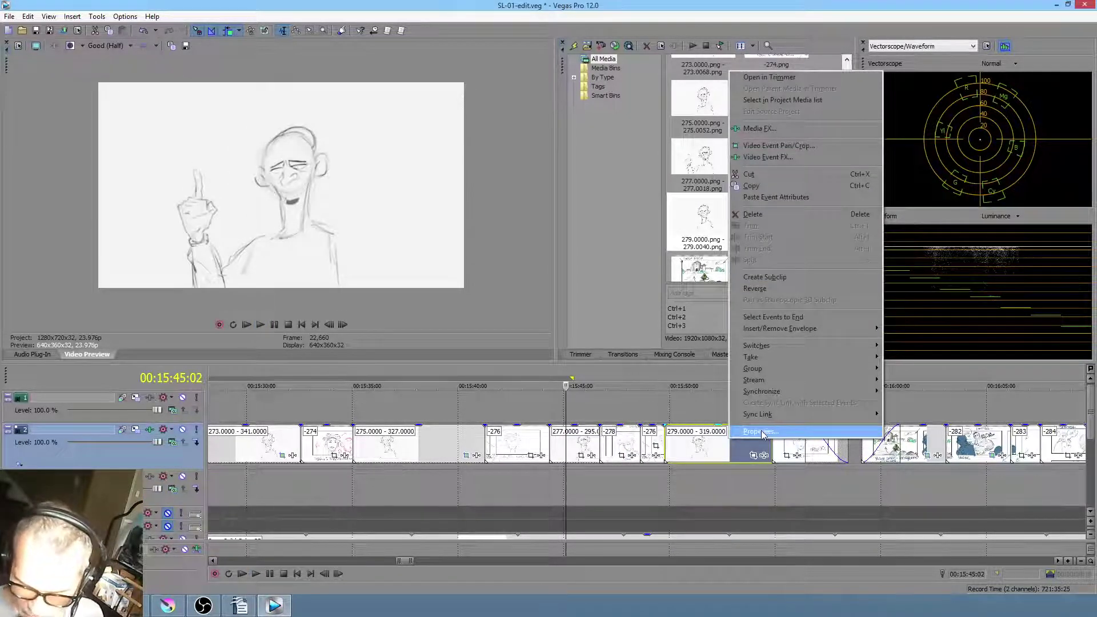
click(646, 375)
drag(672, 488, 690, 485)
mouse_move(704, 486)
mouse_down()
mouse_move(751, 488)
mouse_move(708, 480)
mouse_move(713, 463)
mouse_up()
Disable resampling for the 279 sequence clip on the timeline
click(721, 446)
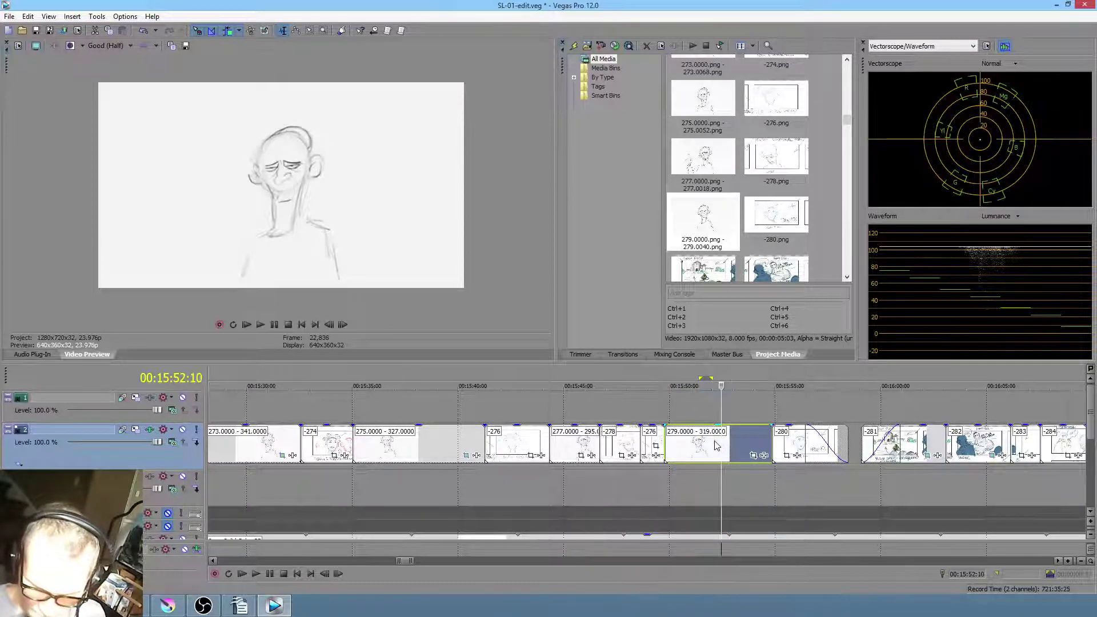
right_click(719, 441)
click(736, 433)
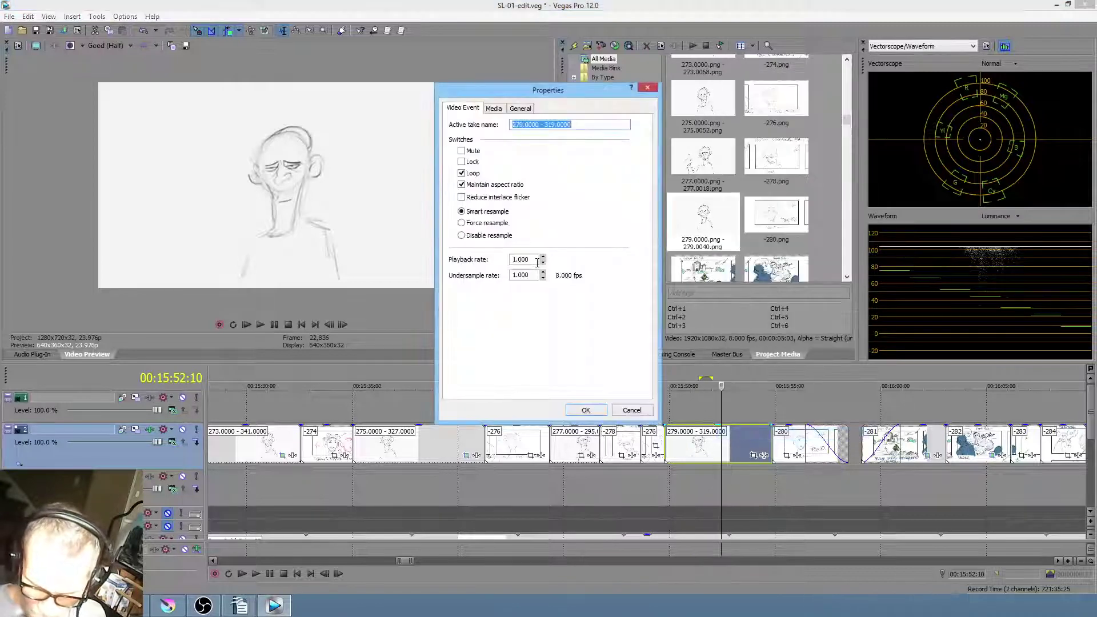
click(486, 239)
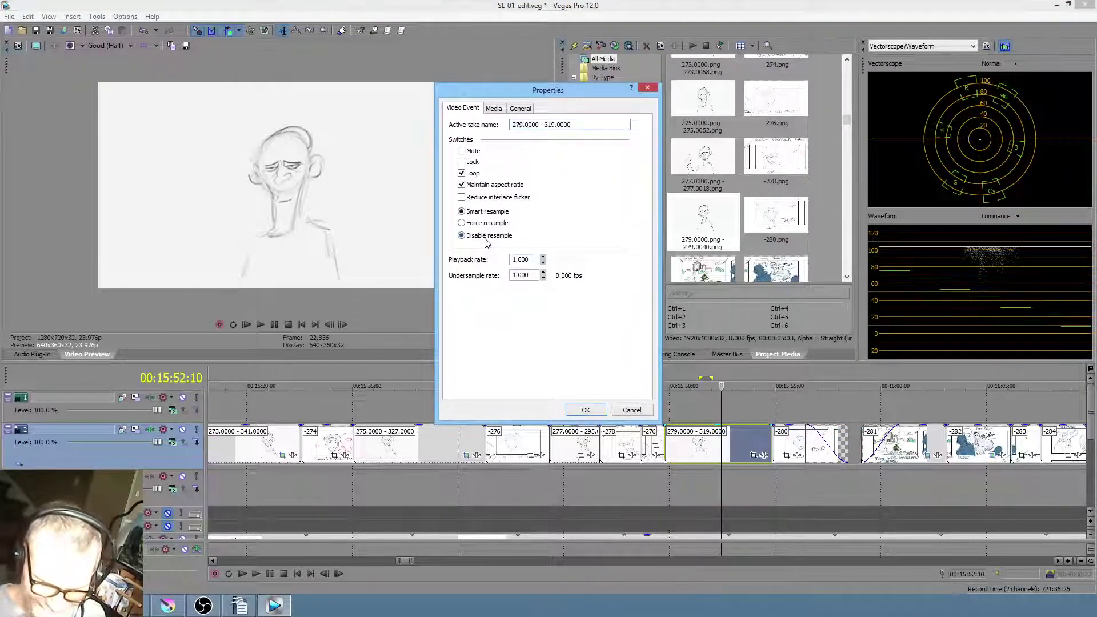
click(587, 411)
Review the timeline from the short -276 clip before the 279 sequence into the -281 clip and save the project
click(636, 481)
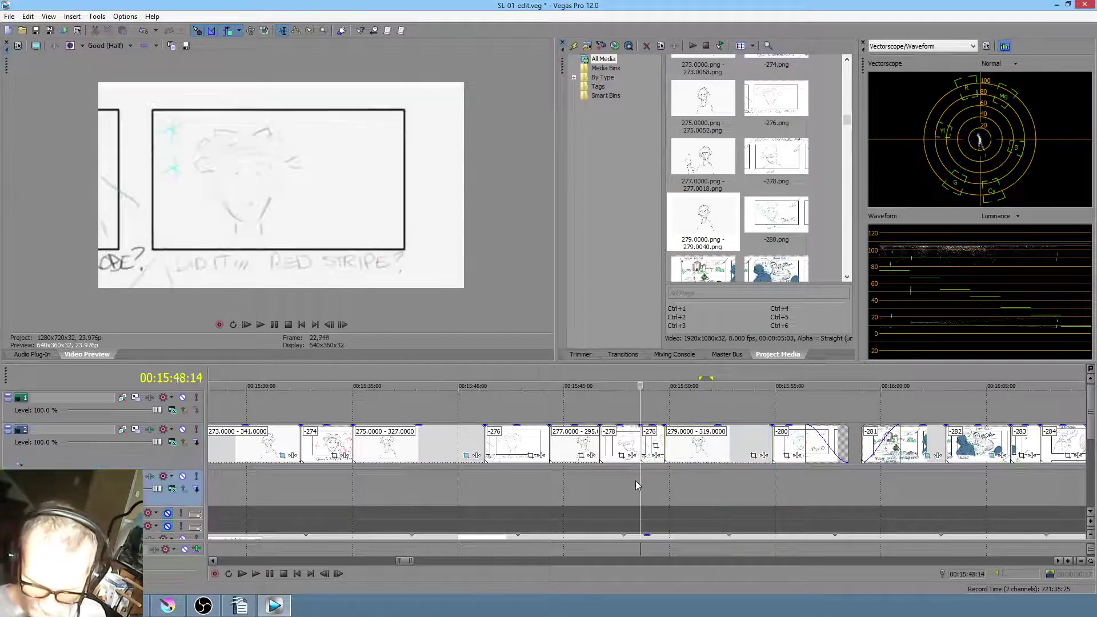
key(space)
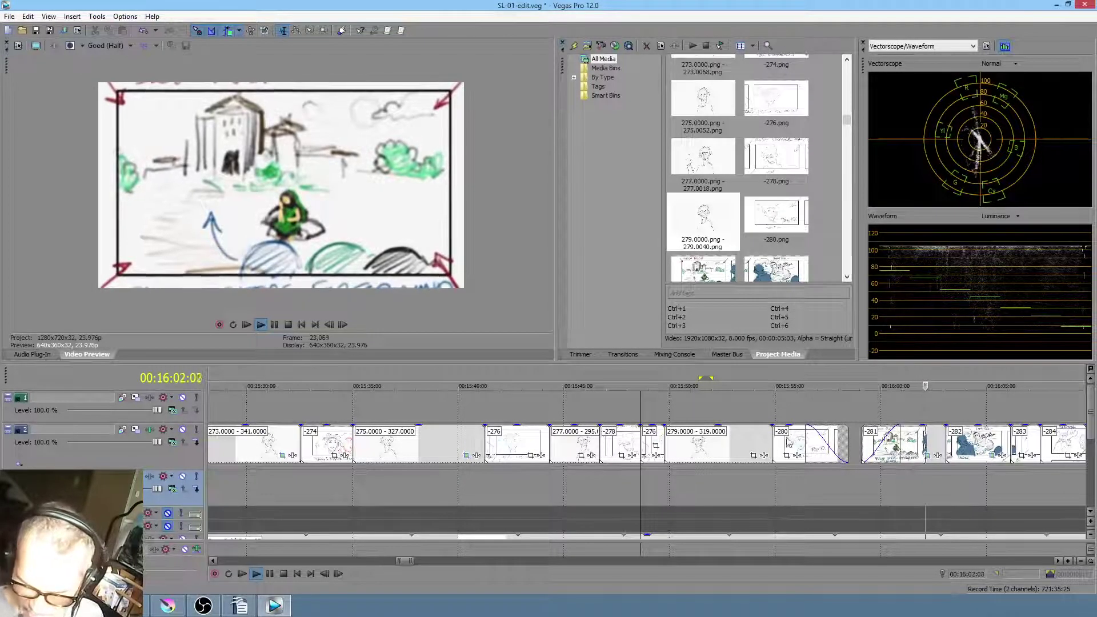
click(879, 478)
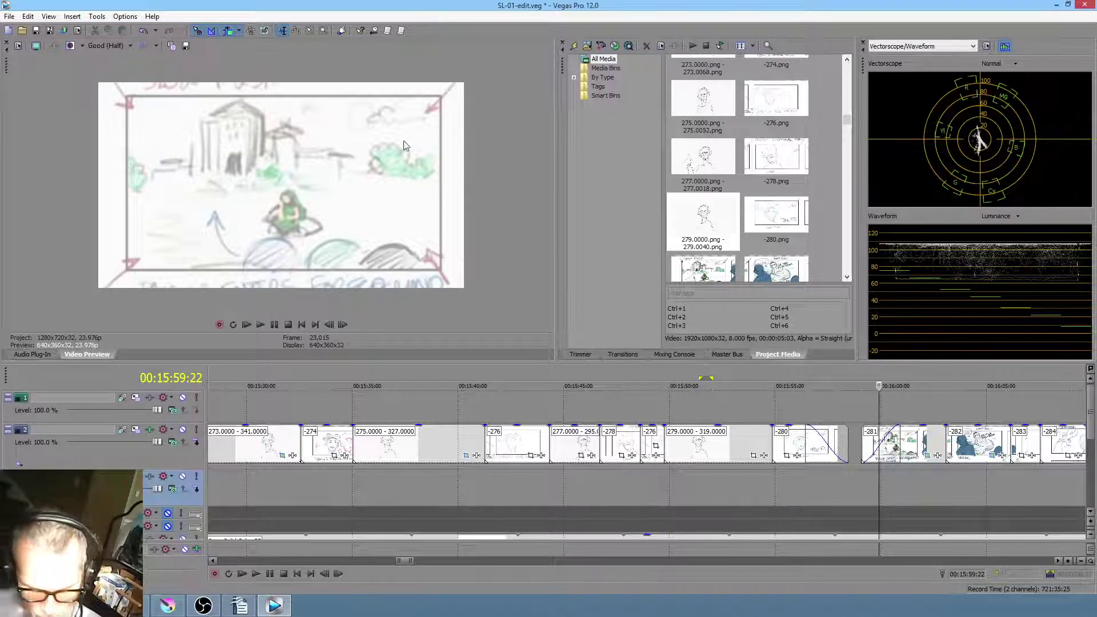
click(36, 31)
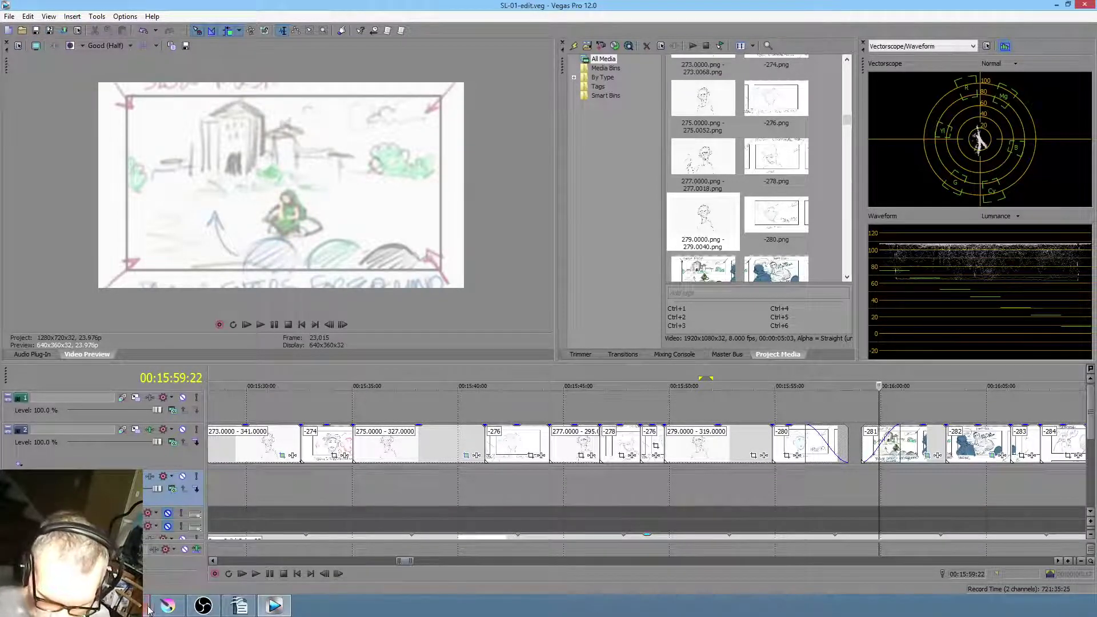
click(801, 474)
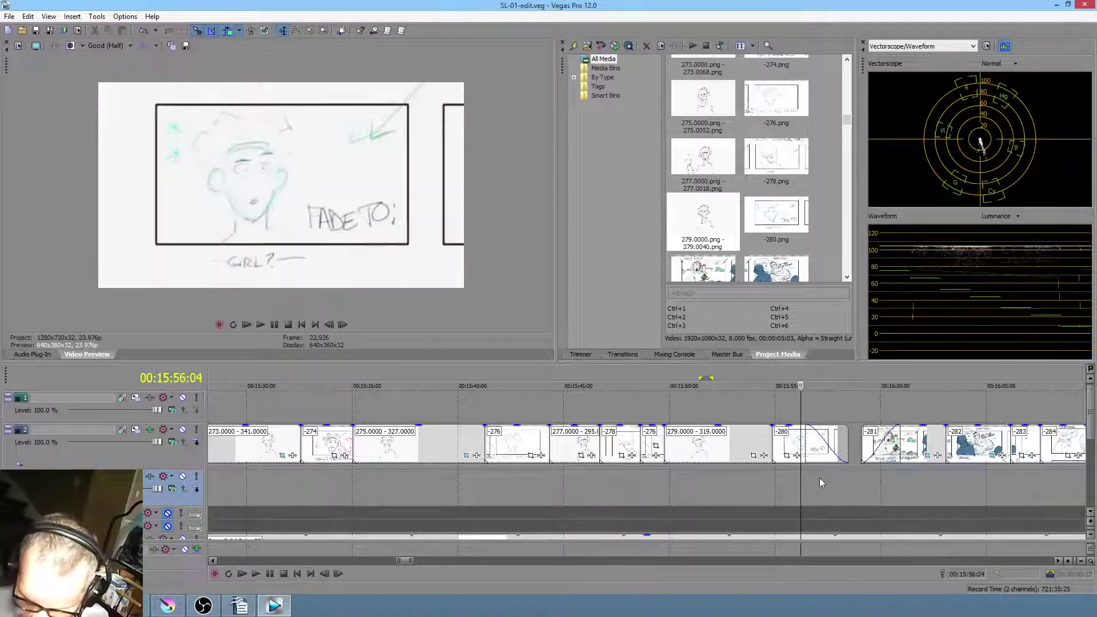
Mark the stretch of pencil-sketch clips from 273 to 279 on the timeline, and a short range over the start of the 273 clip
drag(759, 479, 252, 432)
scroll(705, 489, down, 4)
click(568, 476)
drag(574, 487, 807, 491)
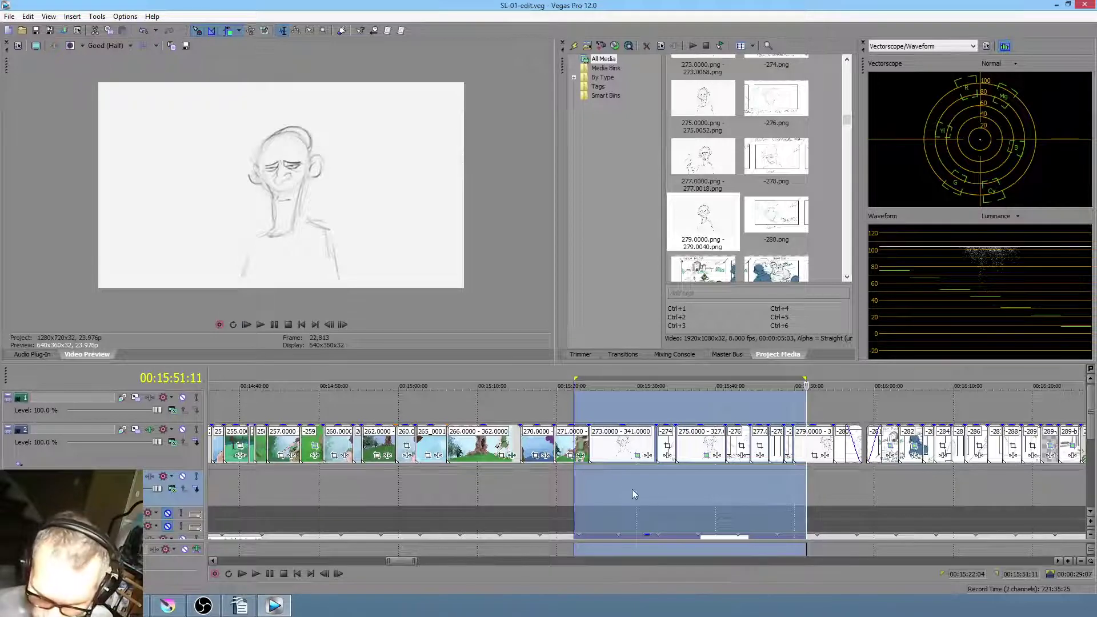
click(610, 486)
drag(595, 486, 618, 490)
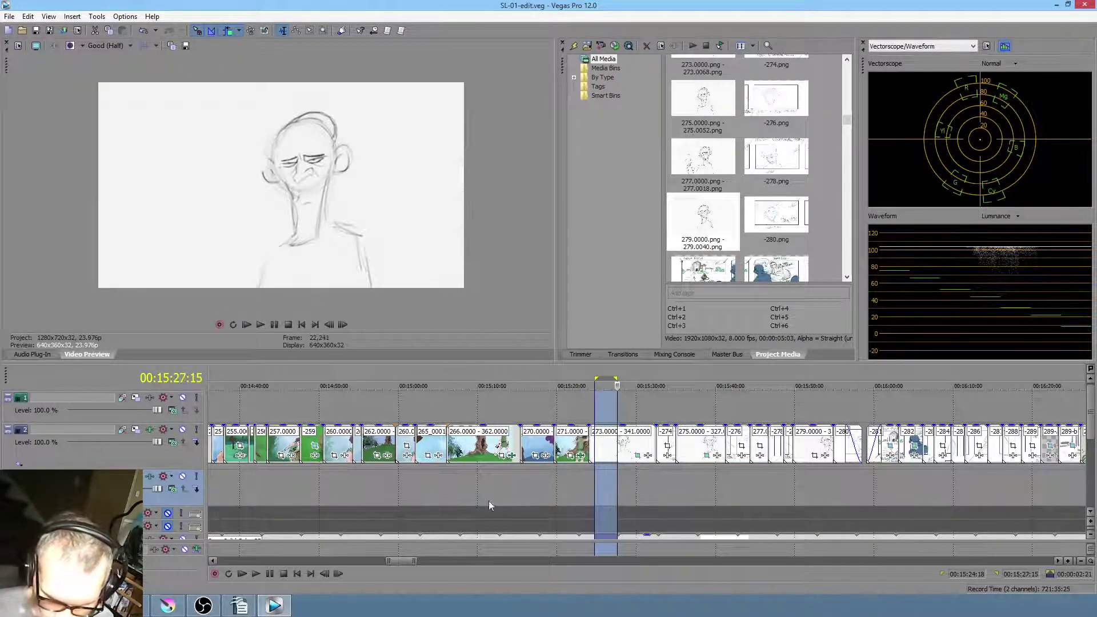
click(575, 485)
scroll(548, 478, down, 2)
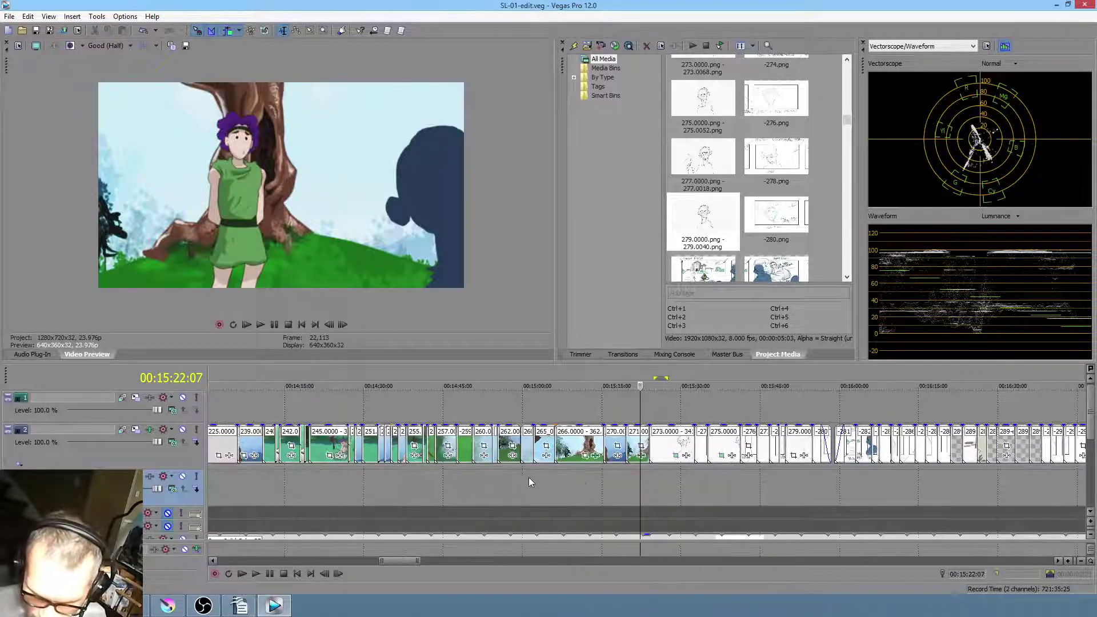
Play back the timeline from the 239 clip through the coloured shots into the pencil-sketch clips
click(481, 483)
key(space)
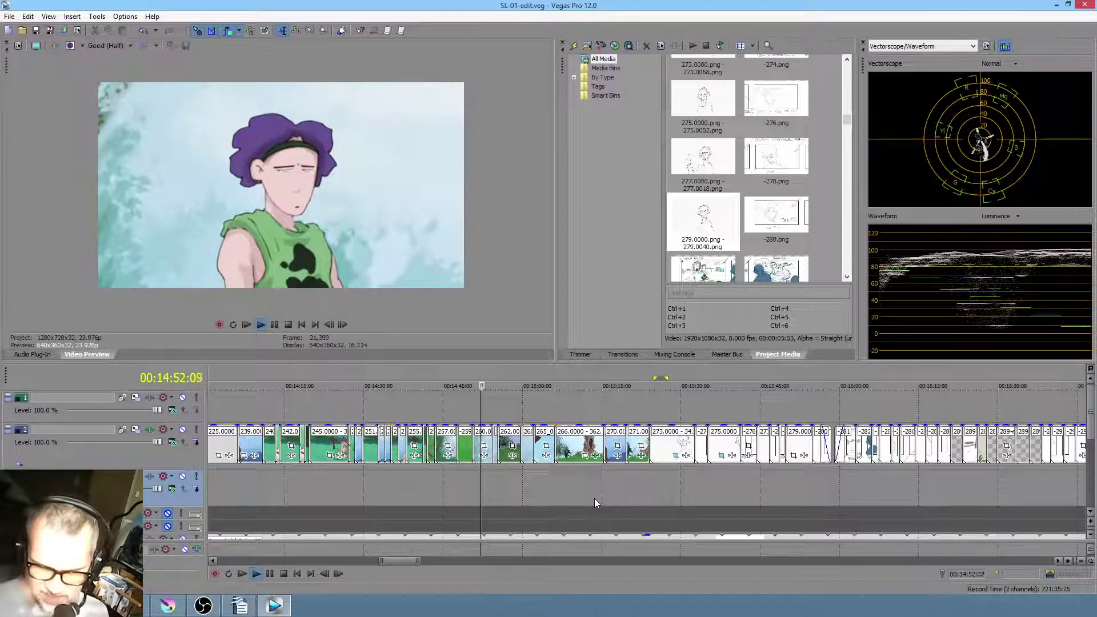
click(331, 486)
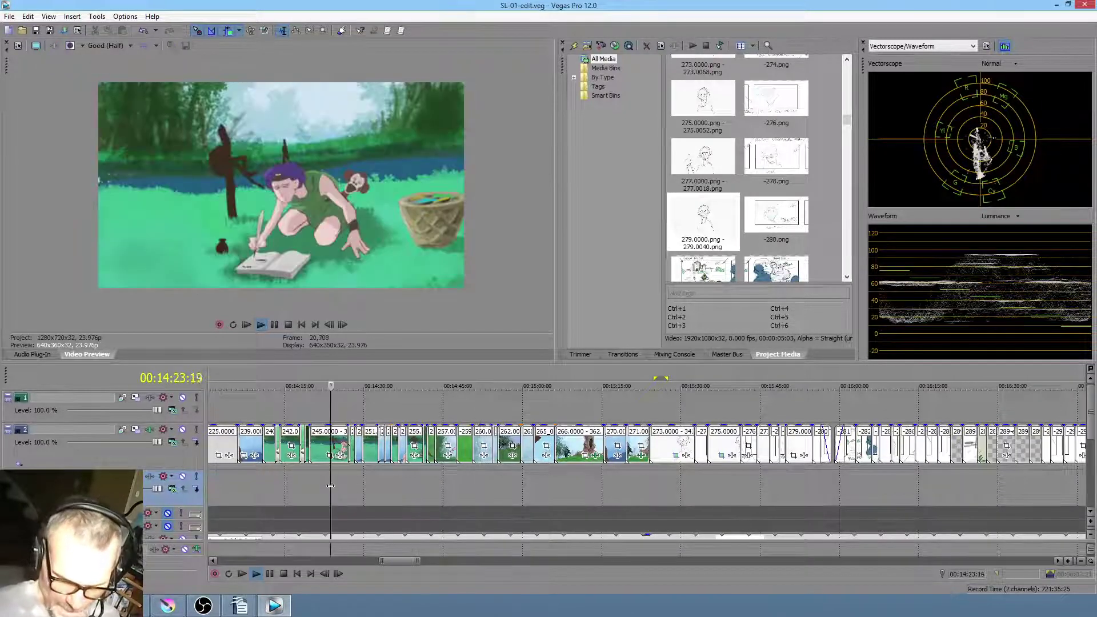
key(space)
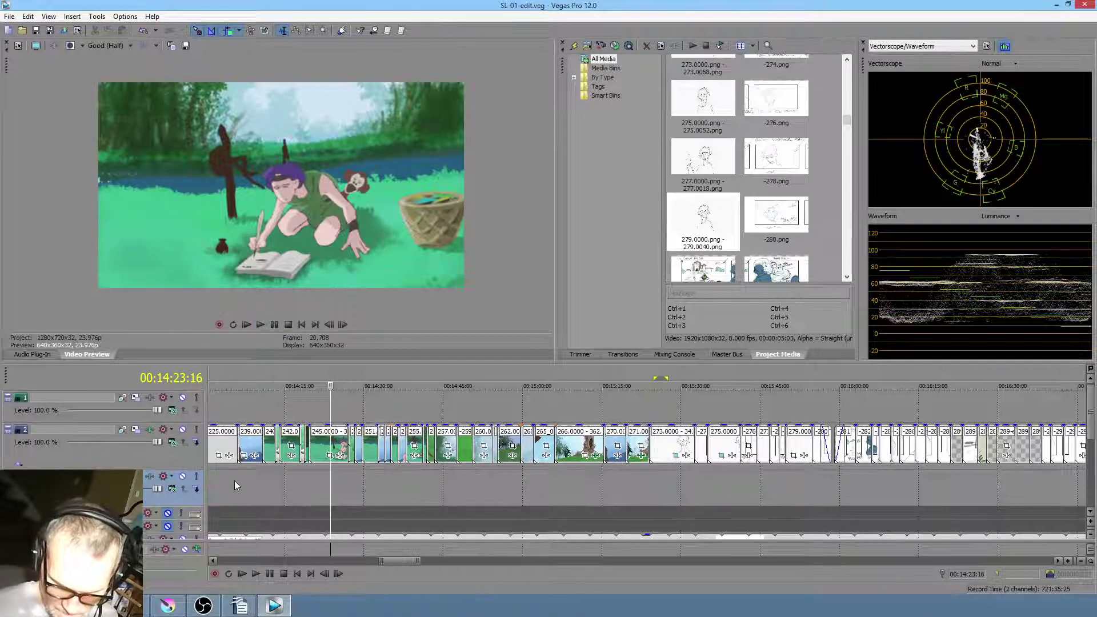
click(235, 483)
key(space)
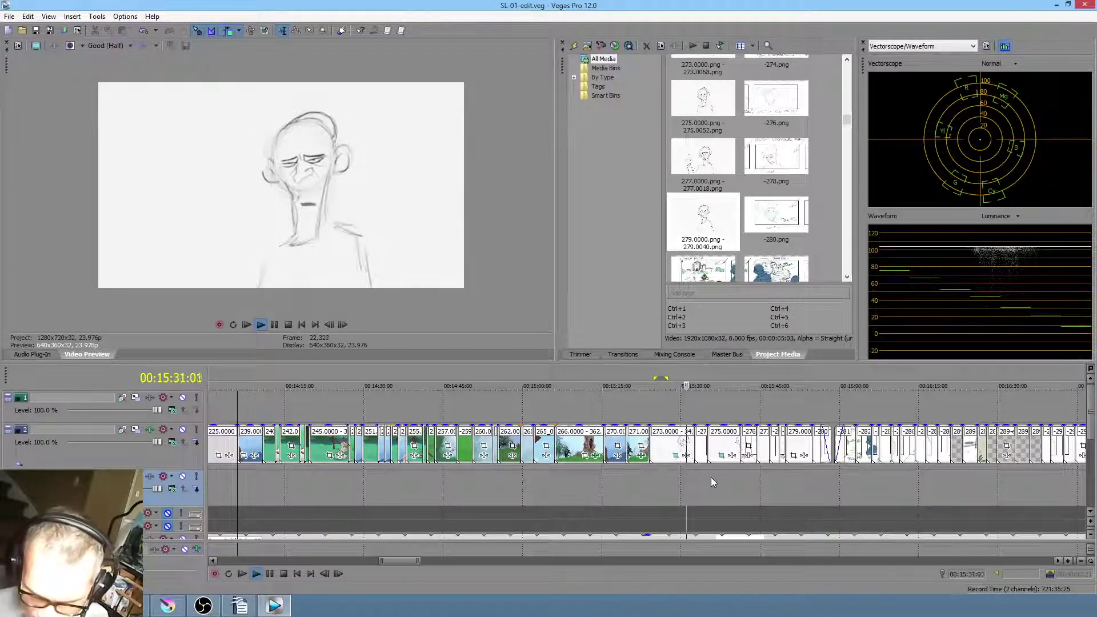
Stop at the start of the -274 storyboard clip on the timeline and examine the clips around it
scroll(711, 478, up, 2)
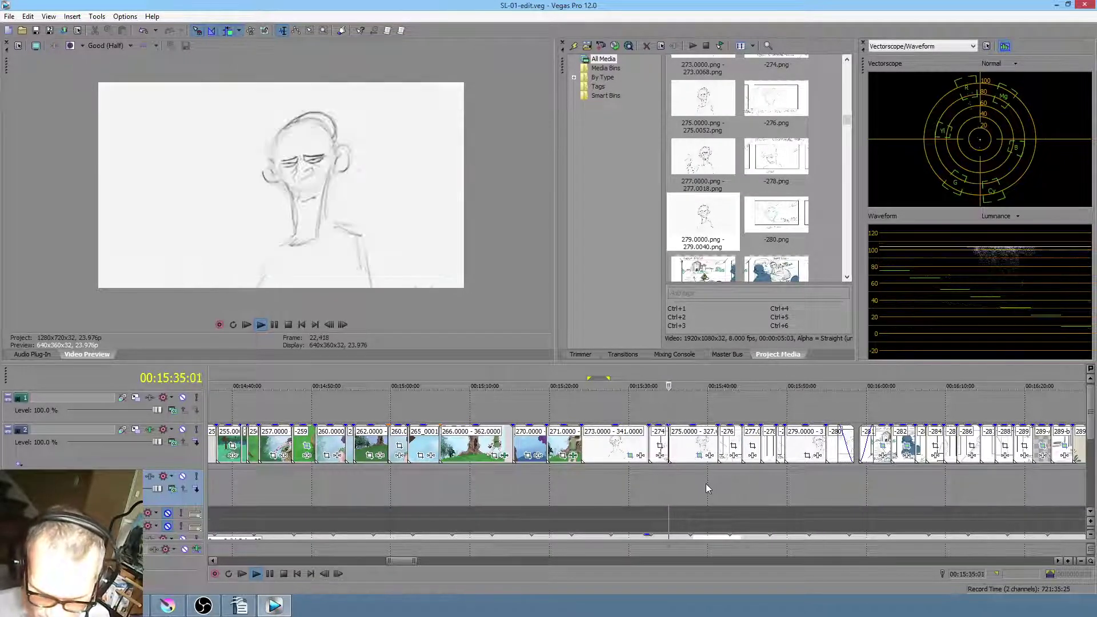
click(650, 478)
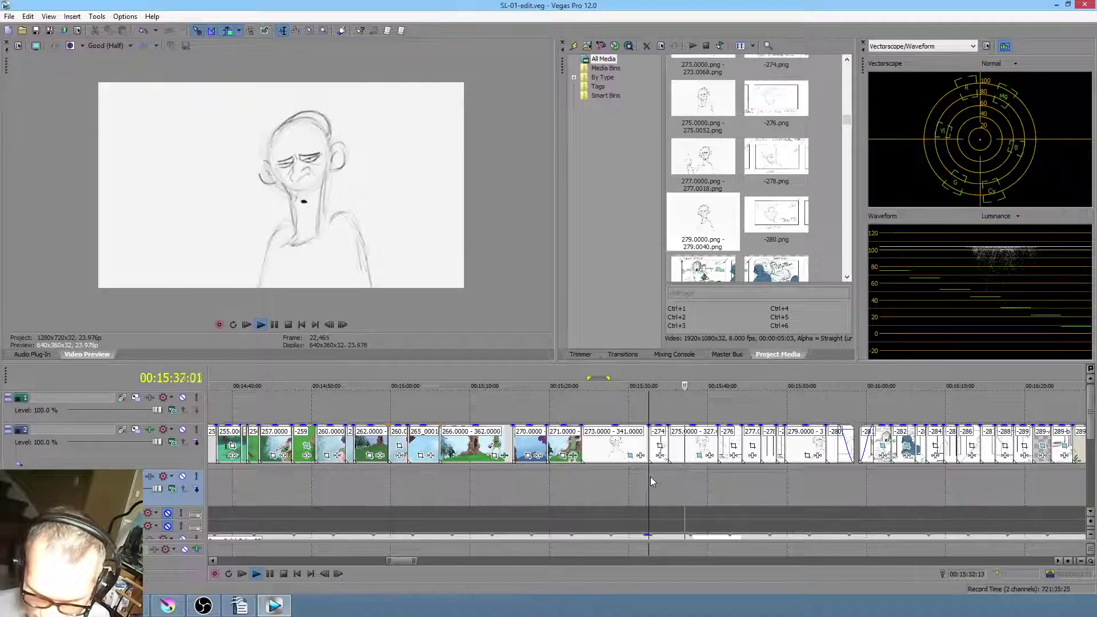
scroll(676, 484, up, 5)
scroll(677, 481, down, 2)
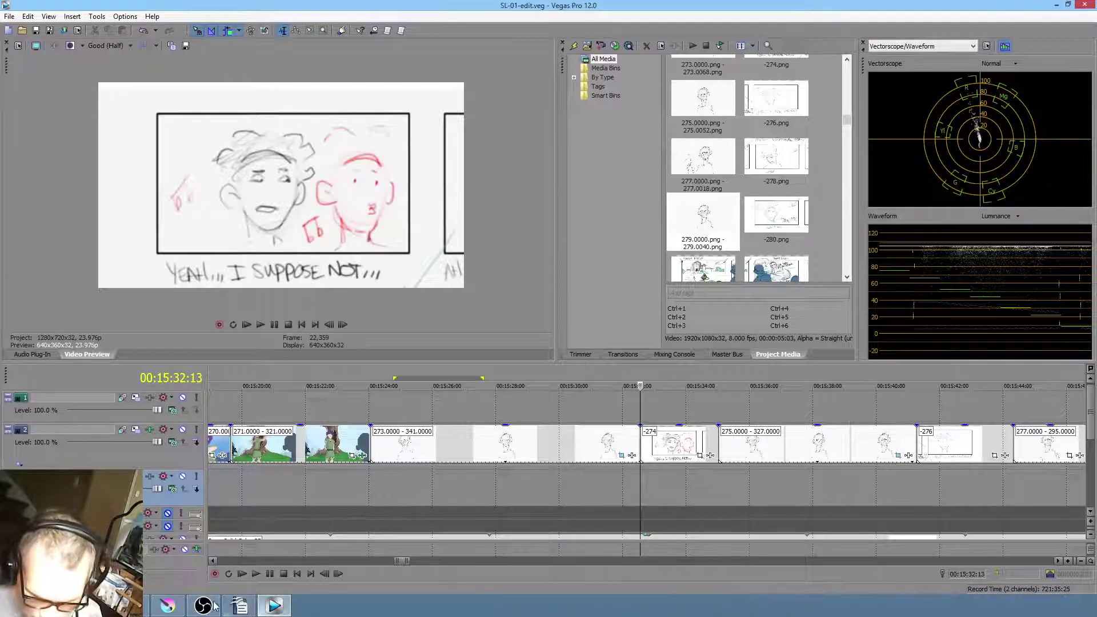
Switch to Krita, save the -279.png animation and close the document
click(168, 606)
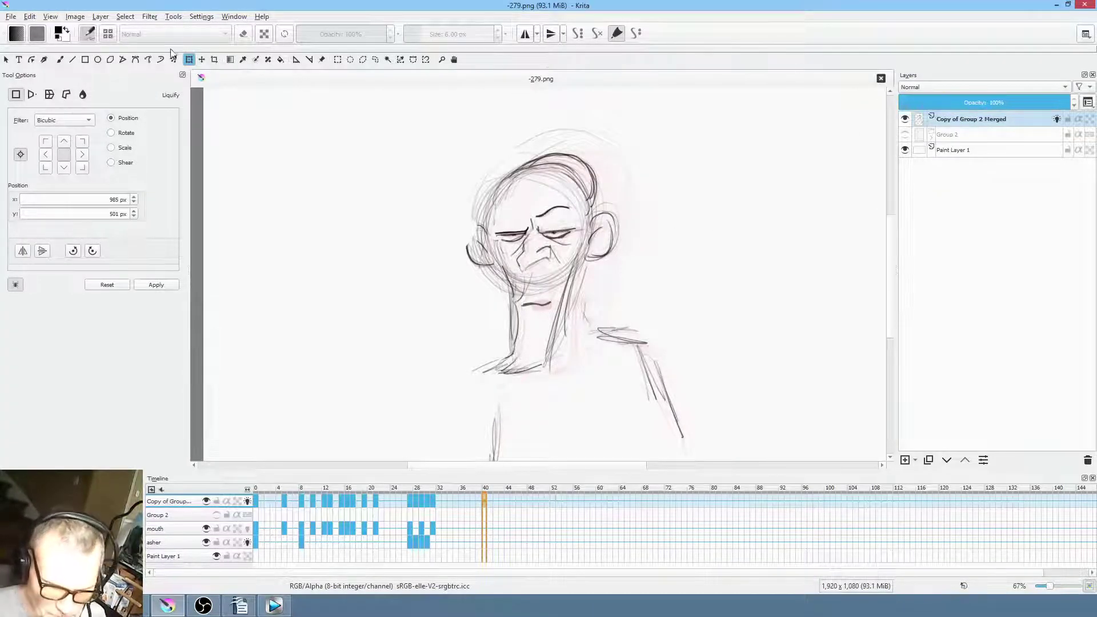
click(11, 16)
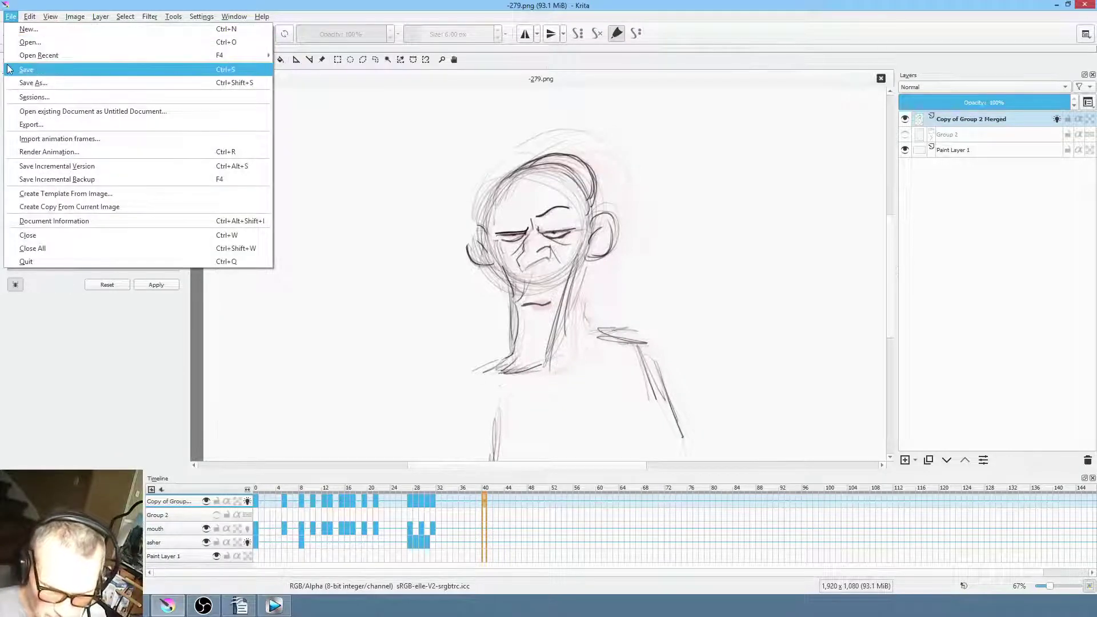
click(25, 70)
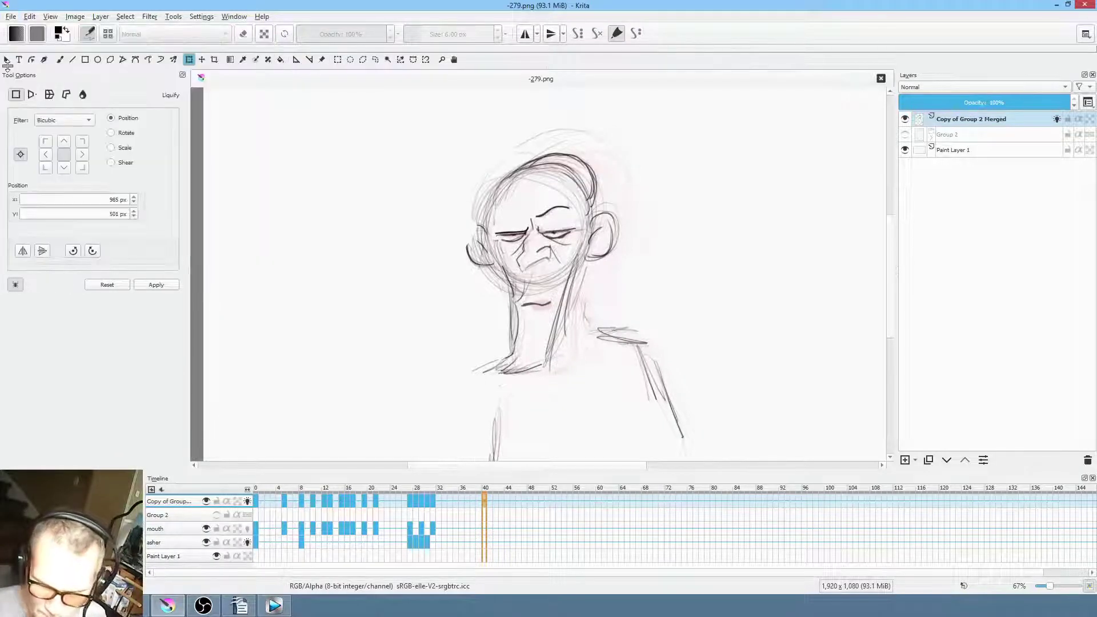
click(880, 79)
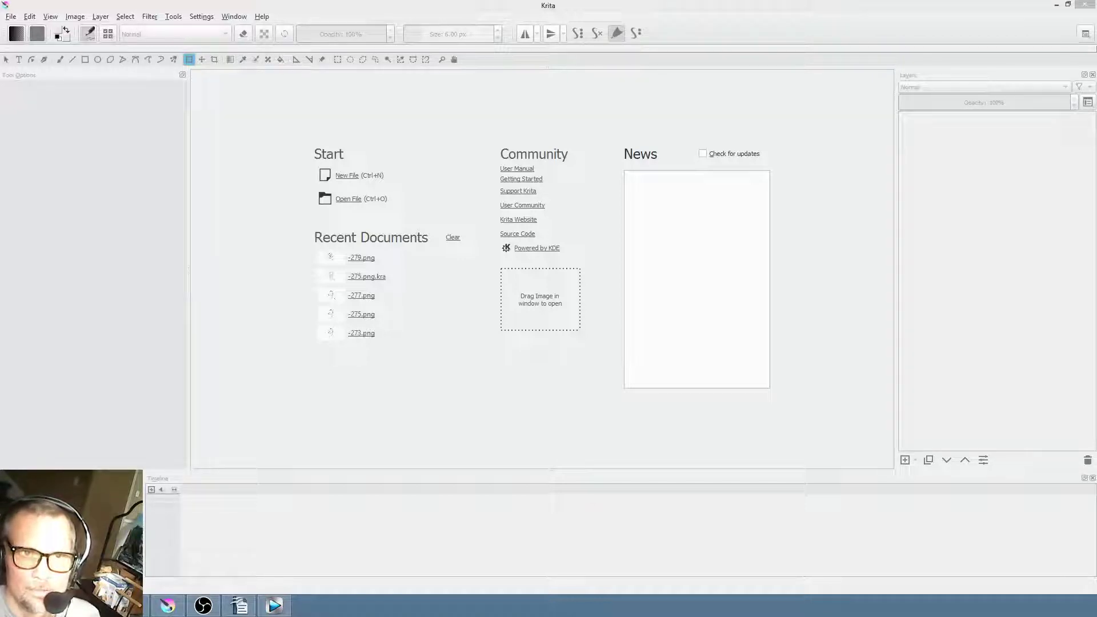
Open -274.png, add a new paint layer above the background, and save the PNG together with a Krita file copy
drag(581, 138, 516, 247)
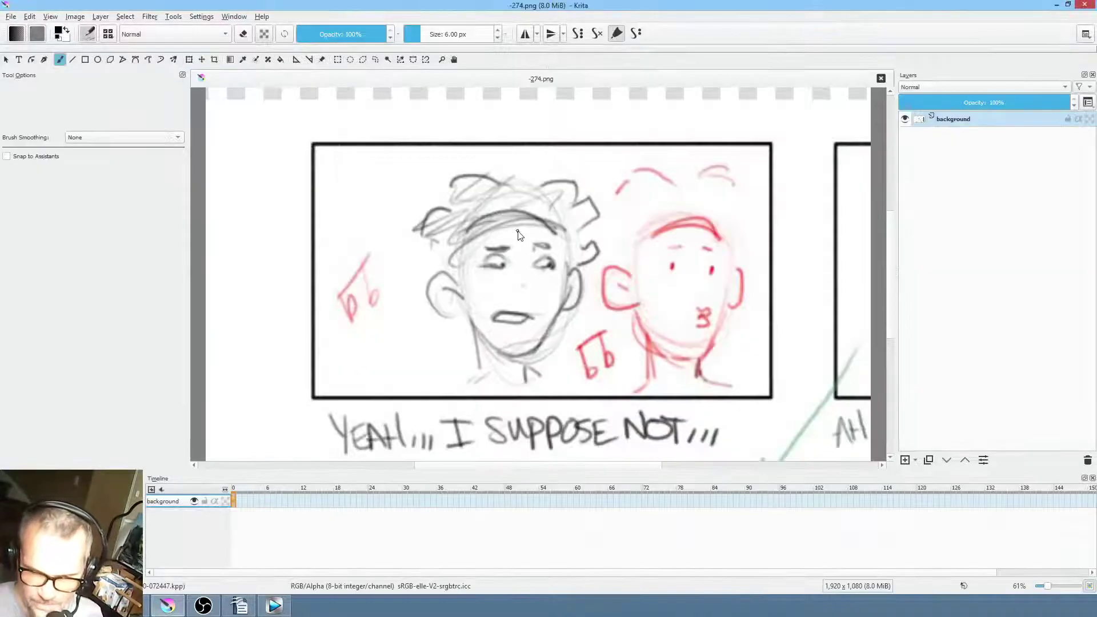
click(905, 461)
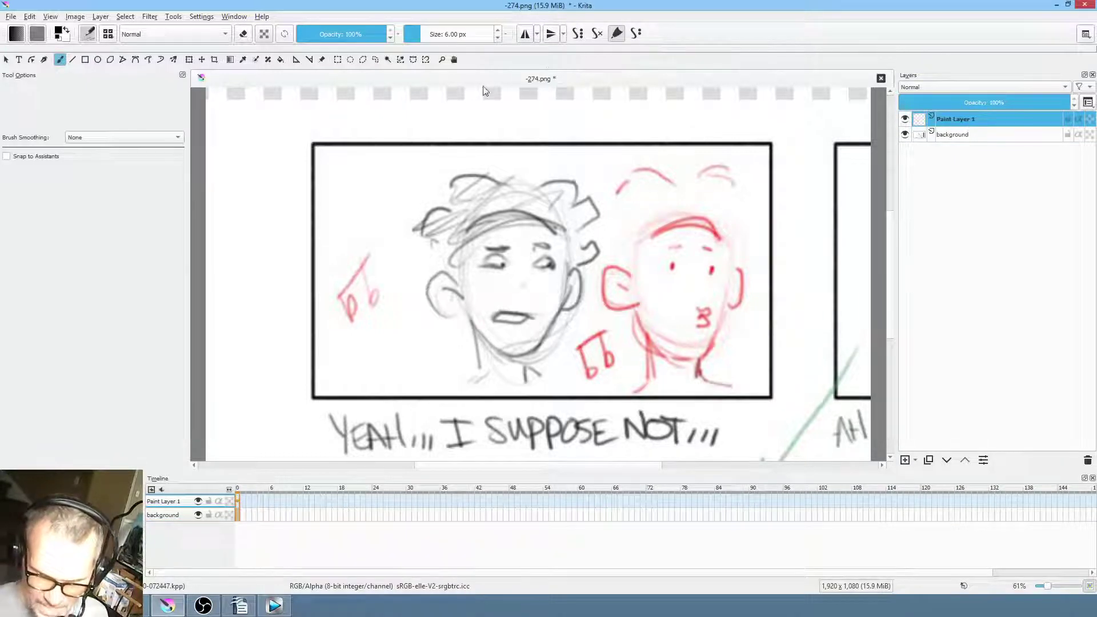
click(10, 17)
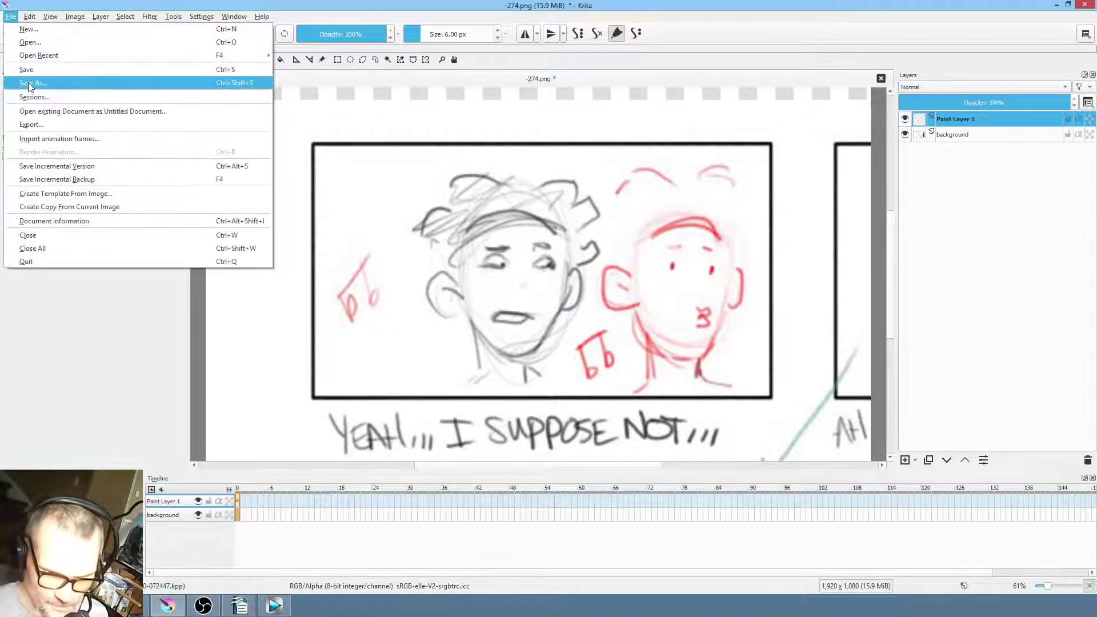
click(36, 70)
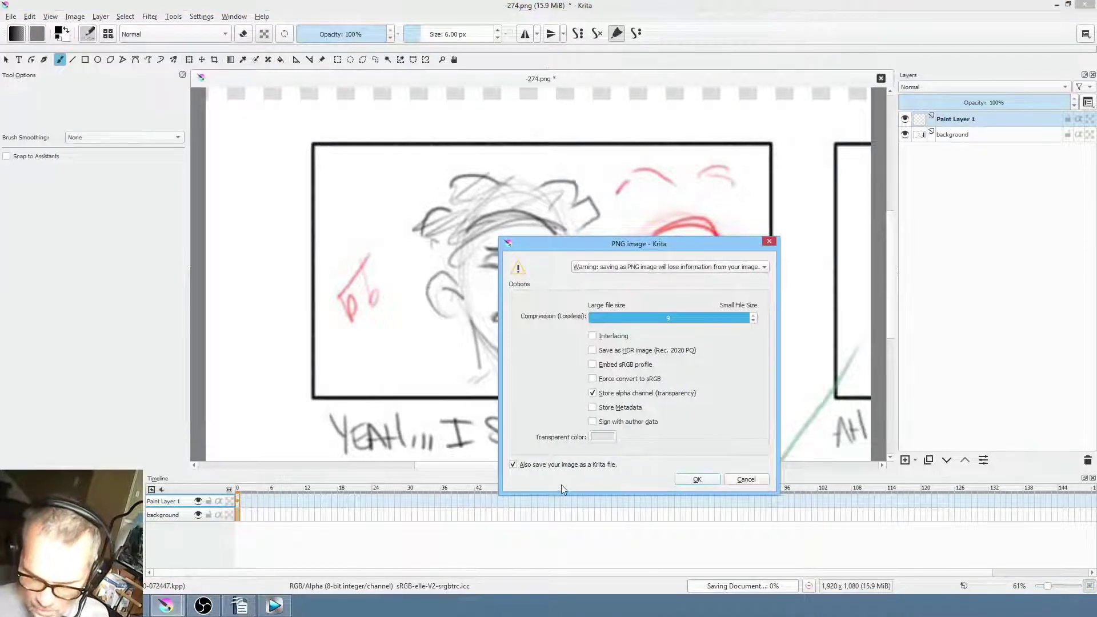
click(698, 480)
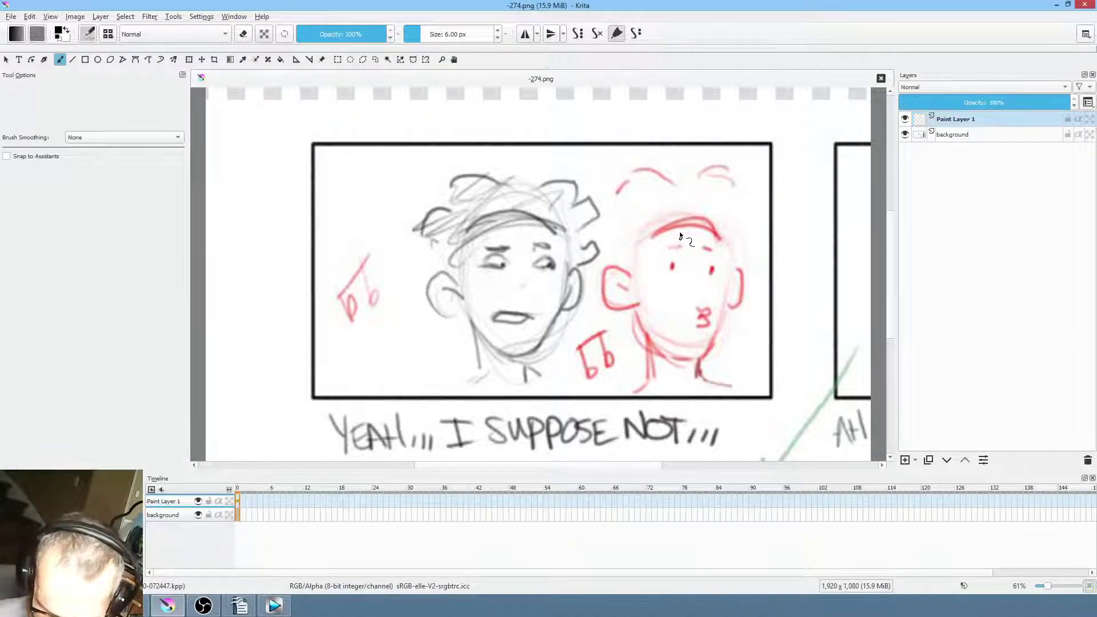
Scale the background layer up slightly around its centre so the storyboard panel fills more of the canvas
scroll(667, 292, down, 2)
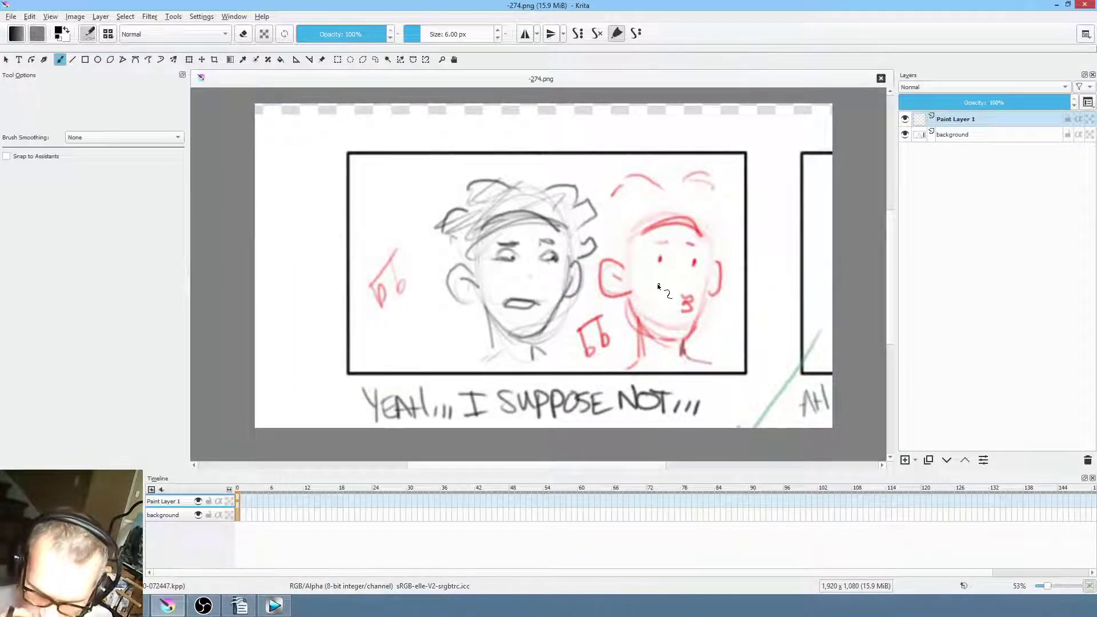
click(905, 135)
click(905, 135)
click(920, 136)
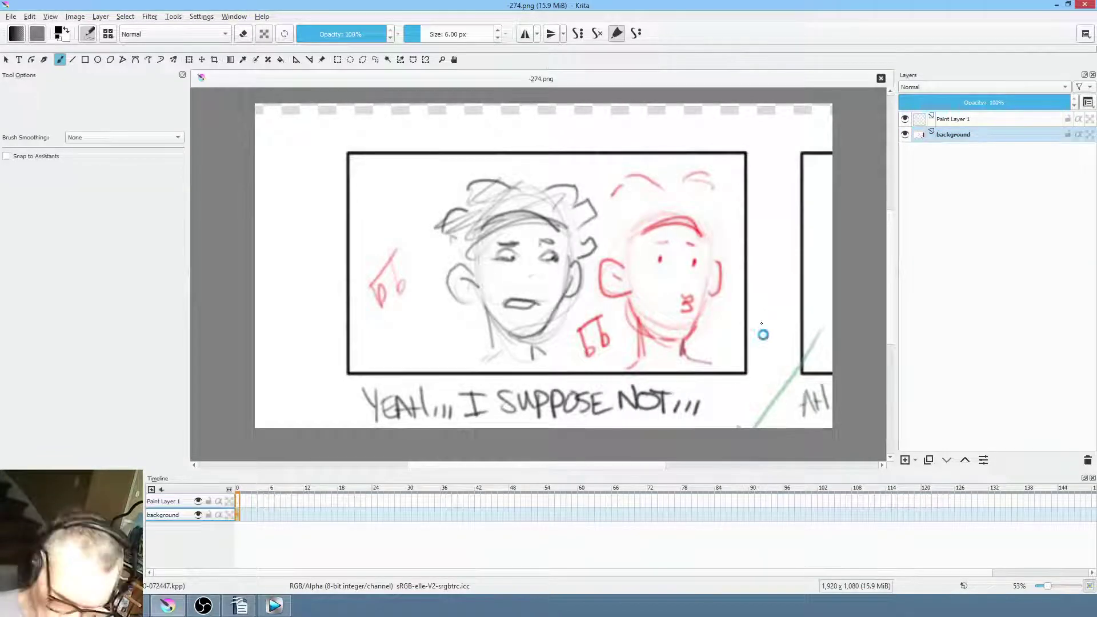
key(ctrl+t)
drag(832, 428, 857, 441)
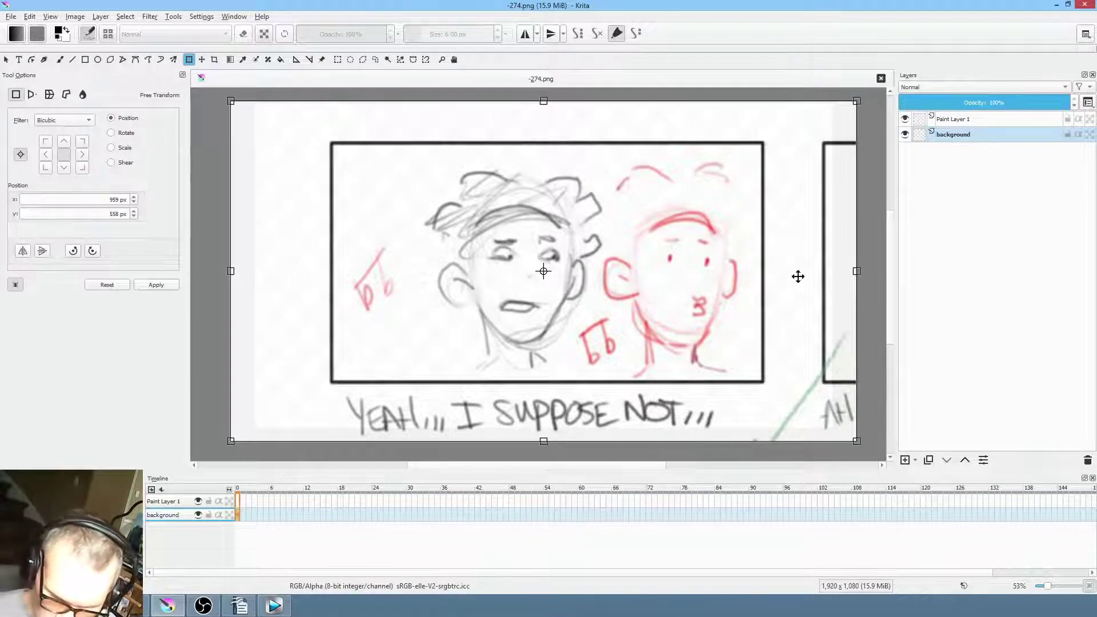
Create a keyframe at frame 0 on Paint Layer 1 and rename the layer "mel"
click(984, 120)
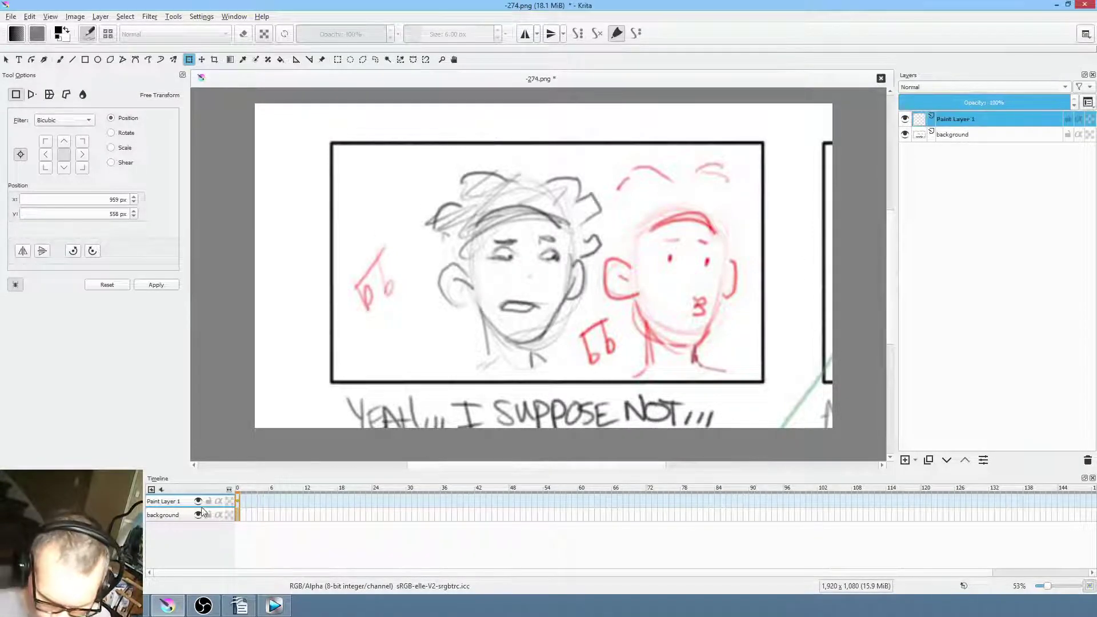
click(238, 501)
double_click(238, 501)
double_click(954, 120)
text(mel)
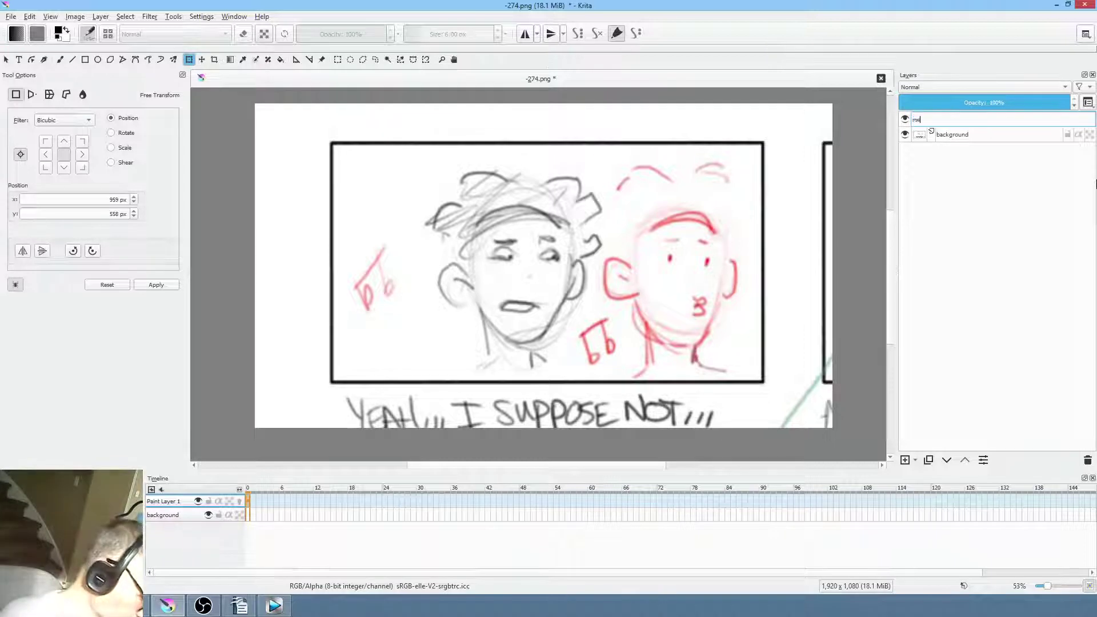
key(Return)
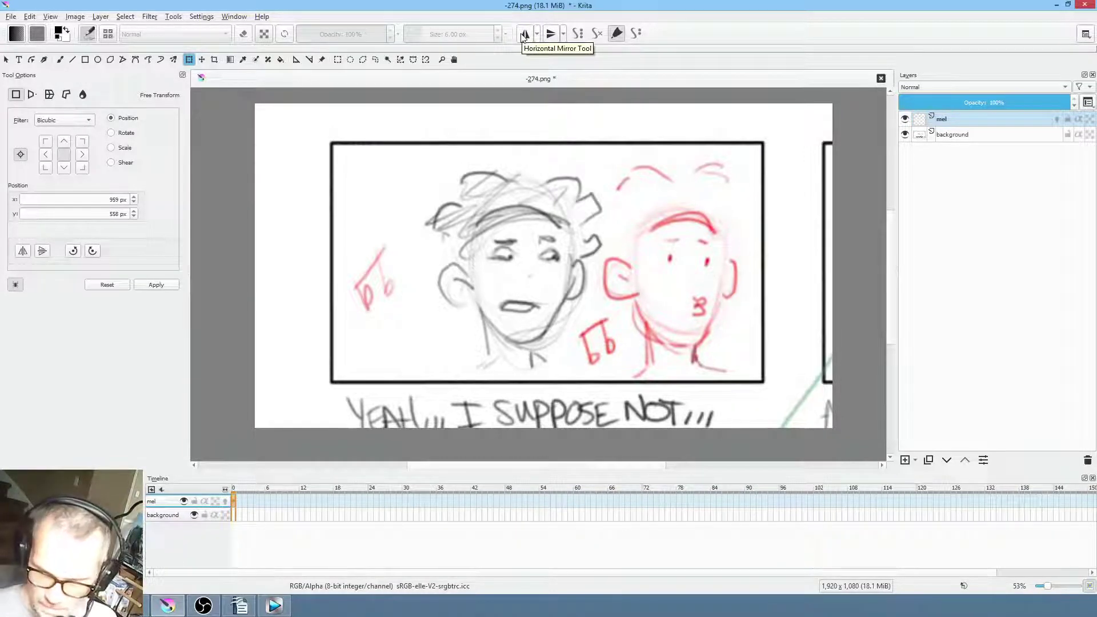
Lower the background layer's opacity to roughly a third and make the mel layer active
click(966, 135)
mouse_move(1053, 101)
mouse_down()
mouse_move(940, 105)
mouse_move(965, 102)
mouse_move(954, 102)
mouse_up()
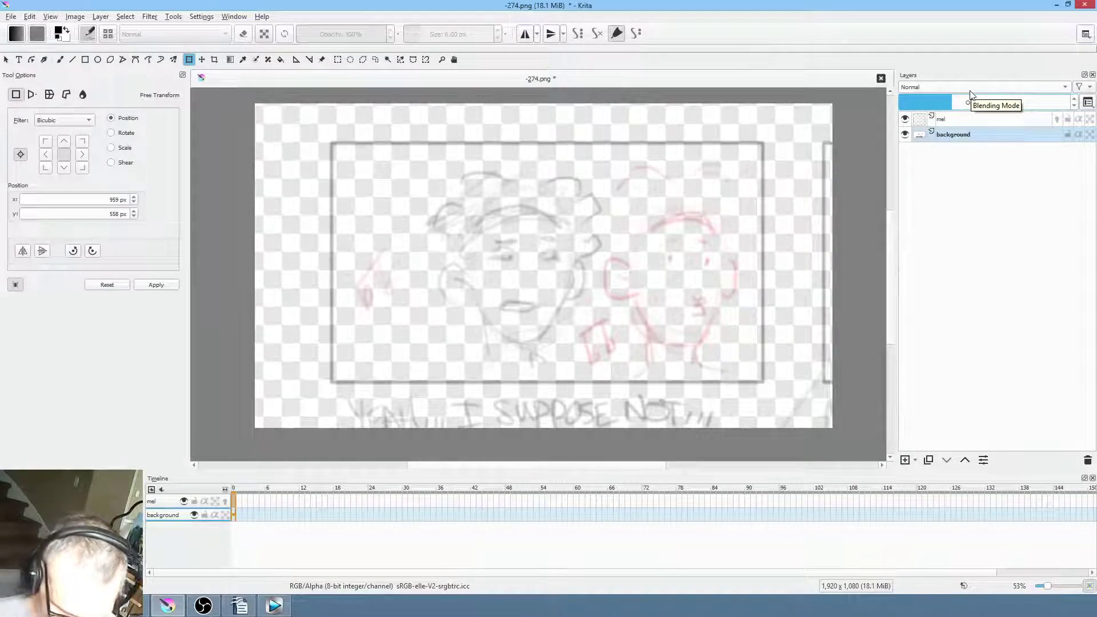
click(165, 503)
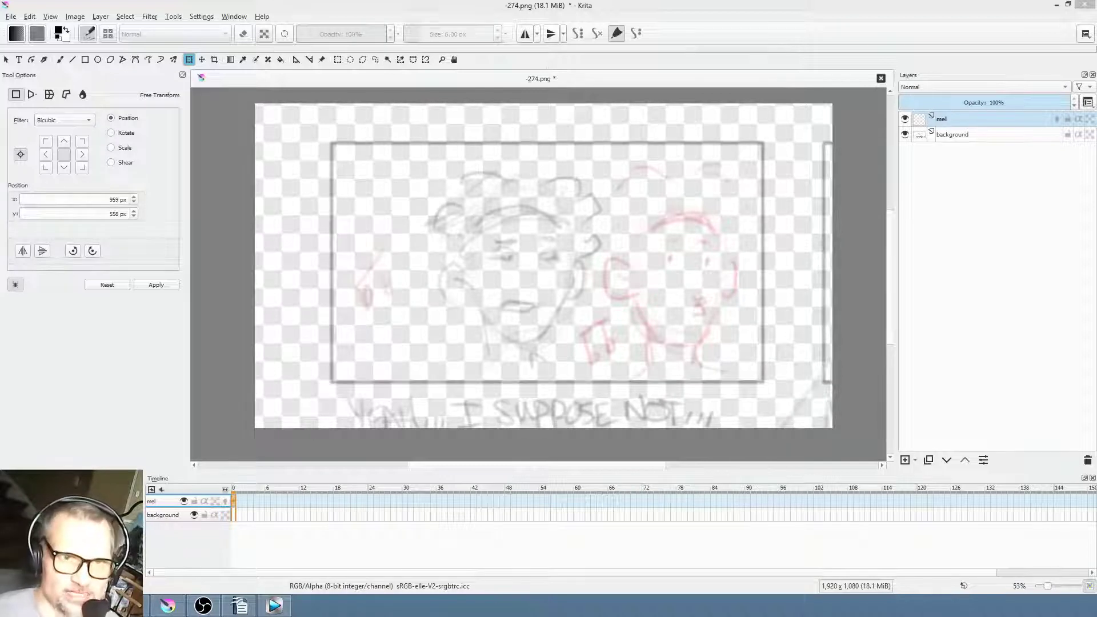
Add -260.png as a colour reference layer, sample the character's skin tone from it, hide it, and return to the mel layer
drag(492, 275, 438, 279)
click(467, 284)
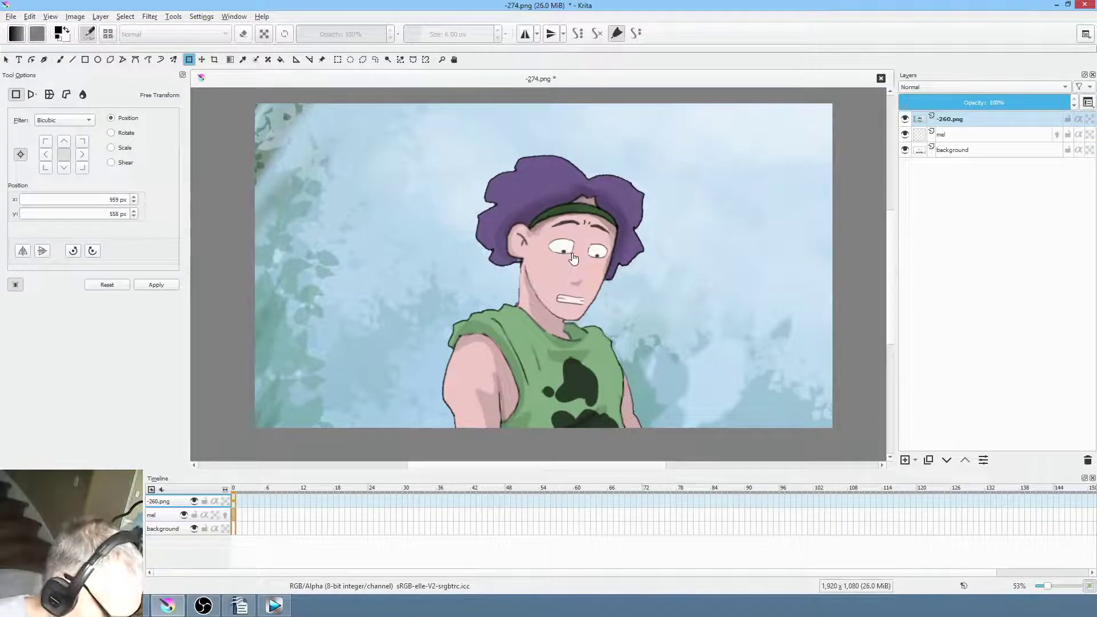
key(b)
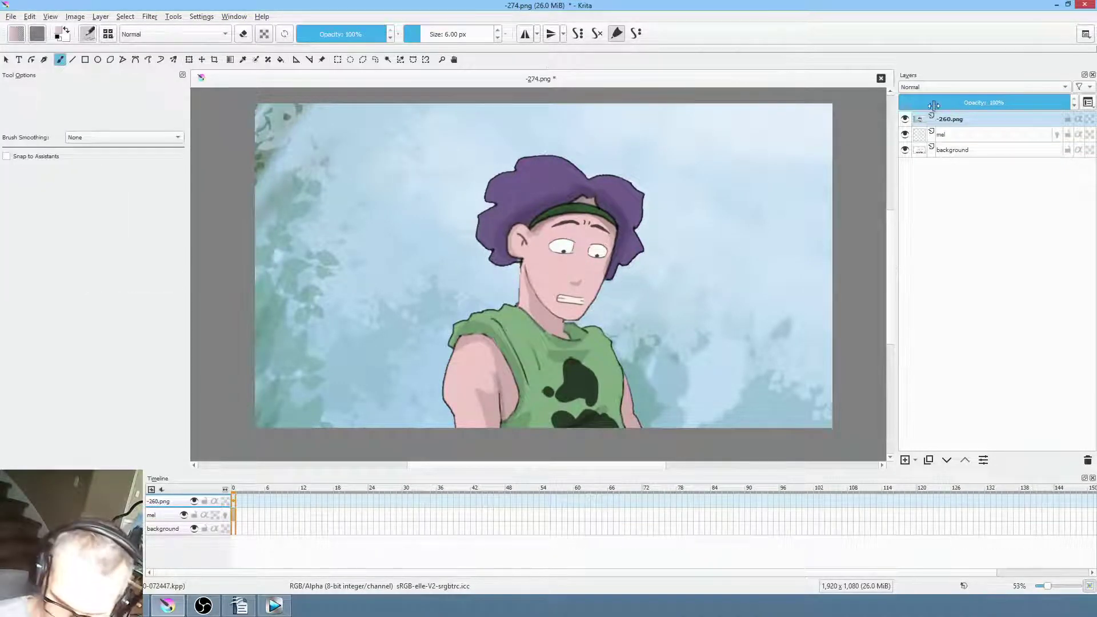
click(905, 119)
click(990, 133)
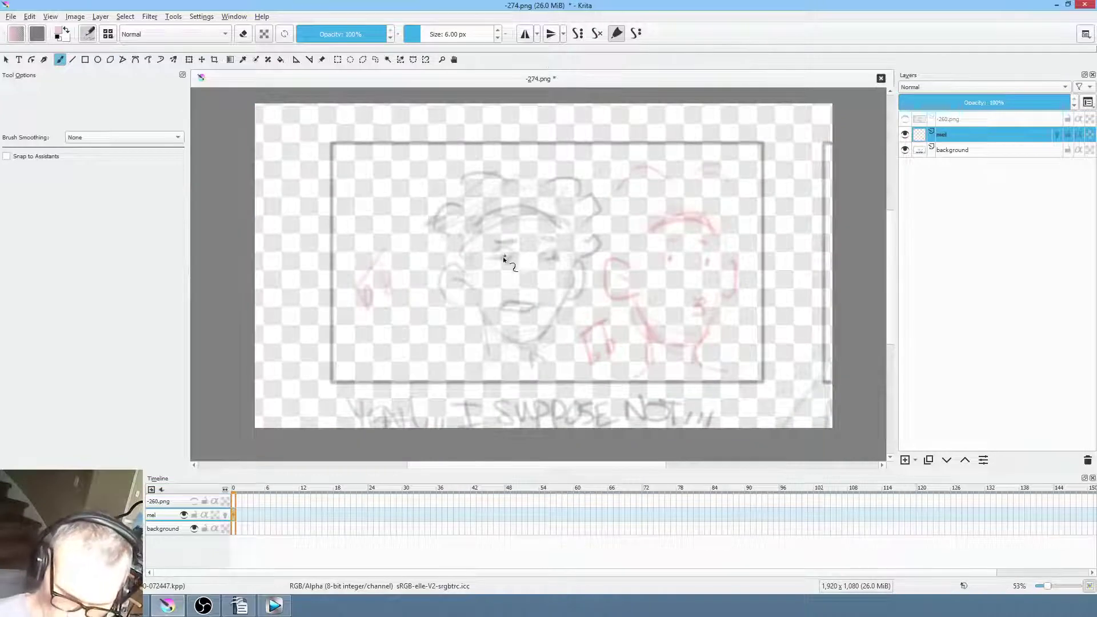
Draw the left character's face and ears on the mel layer as skin-coloured filled shapes, using the freehand path tool with Raw precision
scroll(517, 303, up, 3)
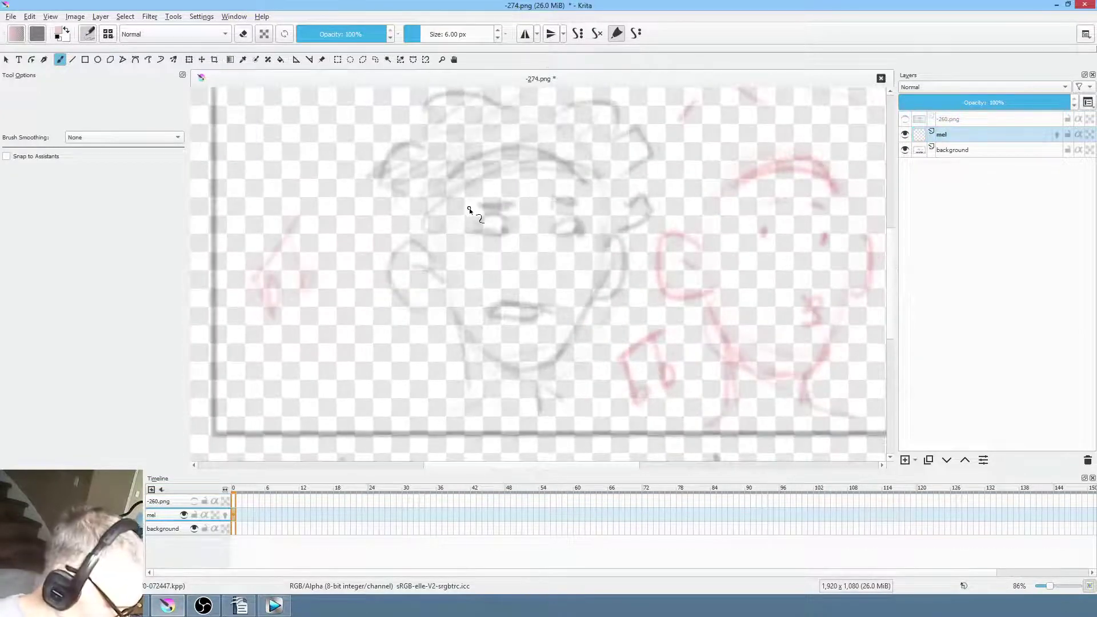
key(shift+b)
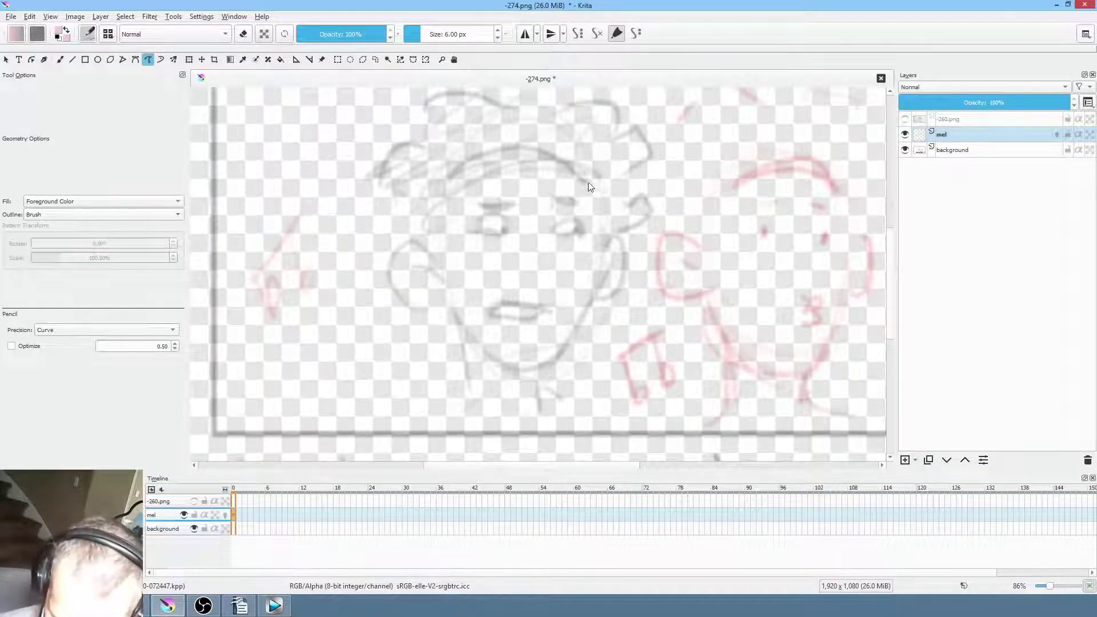
click(102, 330)
click(102, 317)
mouse_move(599, 195)
mouse_down()
mouse_move(553, 164)
mouse_move(467, 186)
mouse_up()
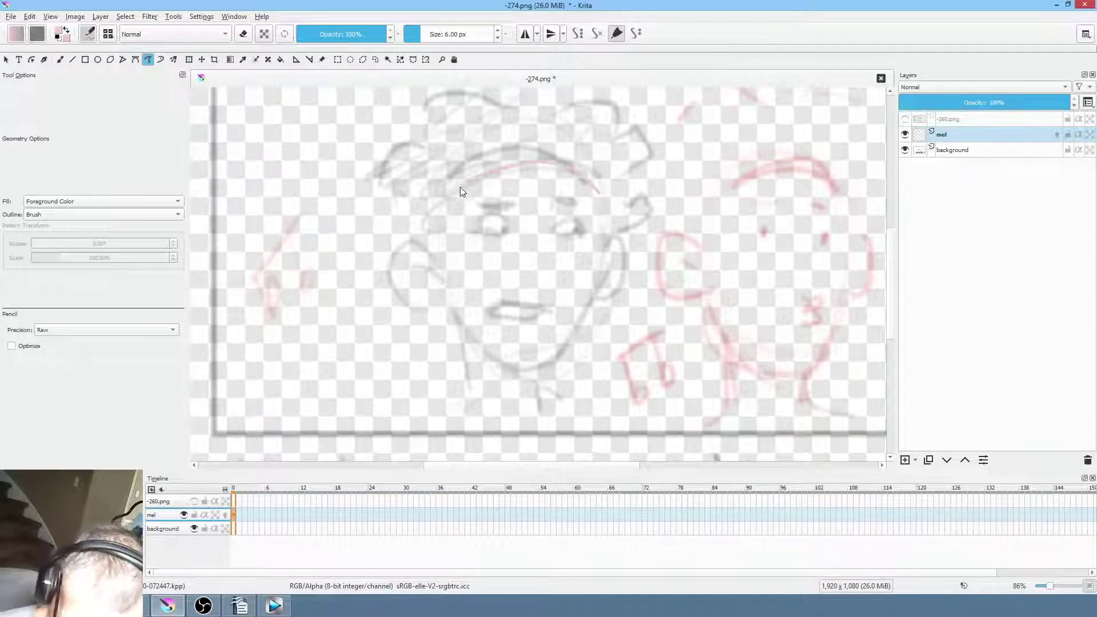
mouse_move(430, 250)
mouse_down()
mouse_move(425, 241)
mouse_move(405, 264)
mouse_move(439, 295)
mouse_move(464, 343)
mouse_move(517, 378)
mouse_move(577, 351)
mouse_move(609, 223)
mouse_move(600, 194)
mouse_up()
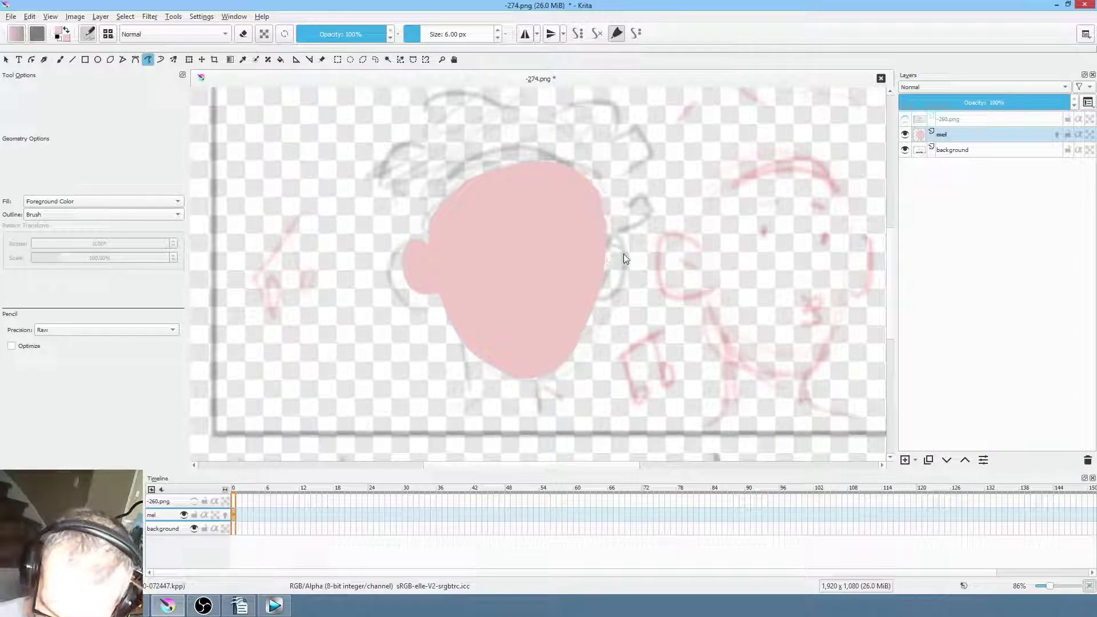
drag(572, 219, 584, 226)
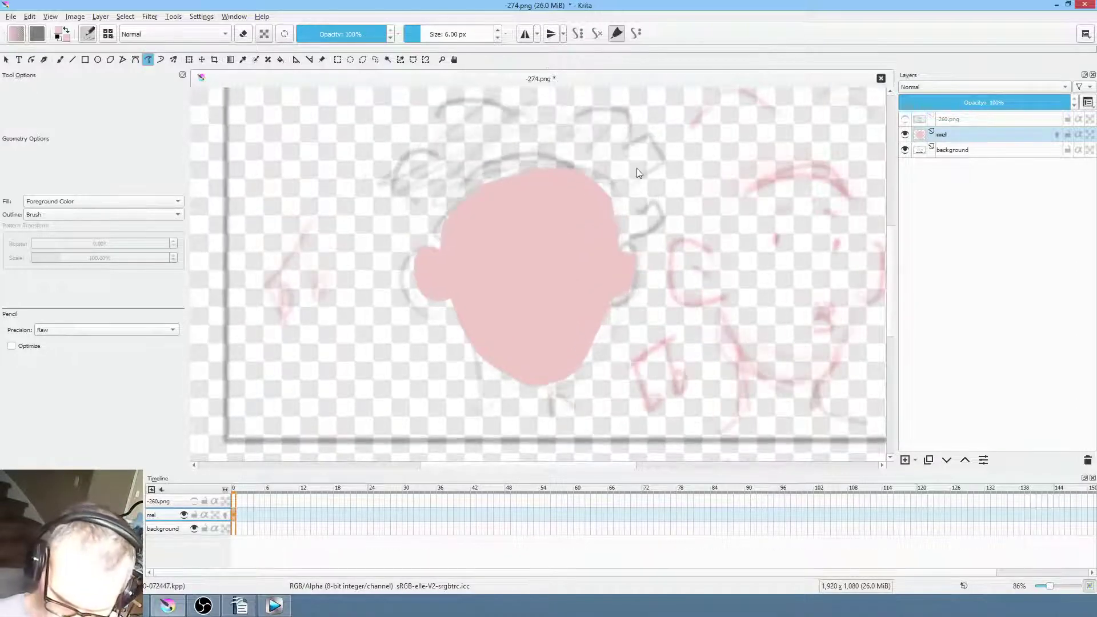
Transform the skin-coloured head shape on the mel layer, making it narrower and tilting it slightly clockwise
key(ctrl+t)
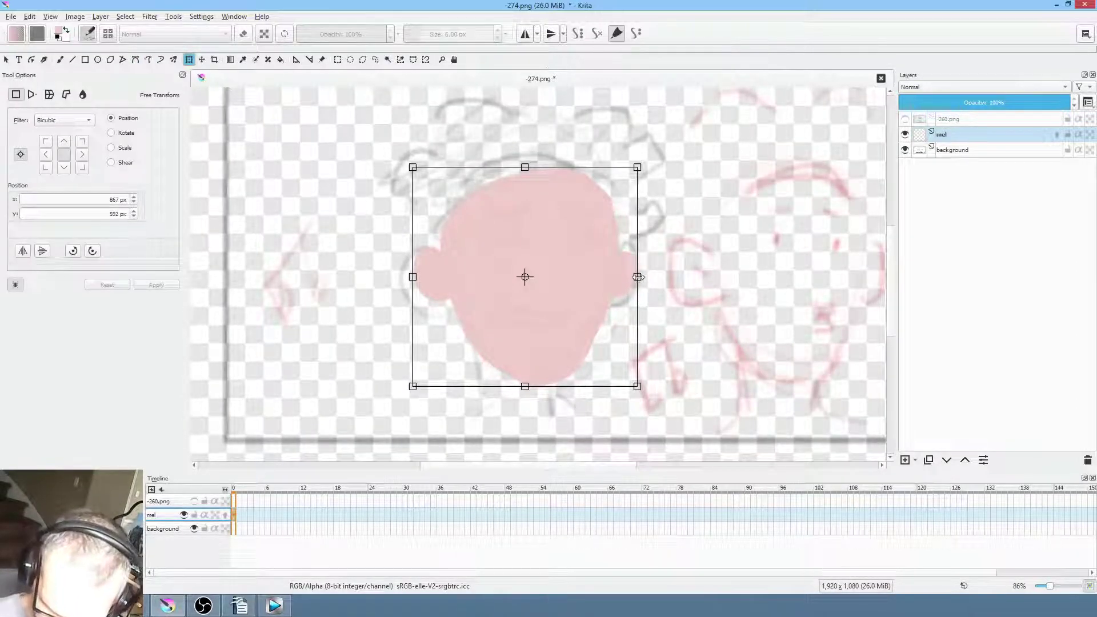
drag(636, 278, 623, 278)
drag(560, 322, 636, 324)
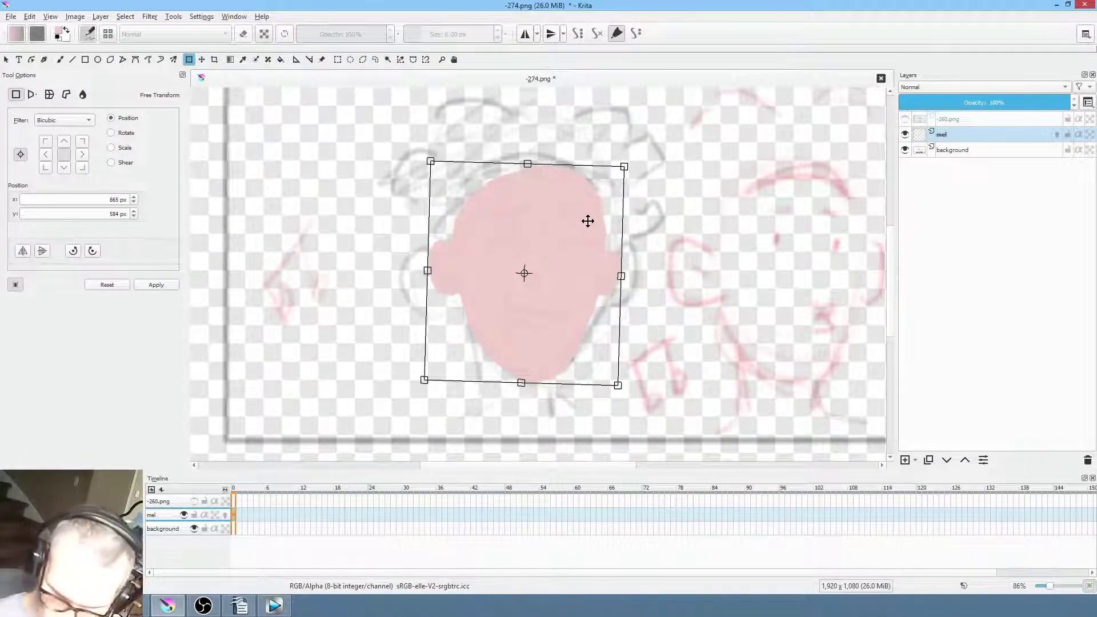
key(p)
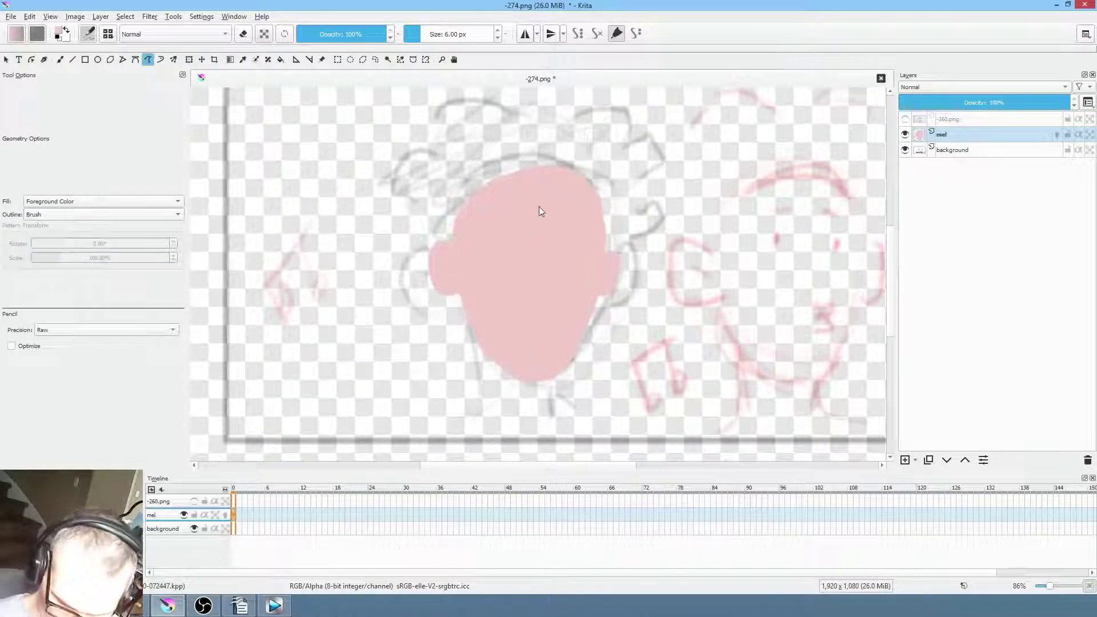
Choose a dark green and draw the character's headband as a filled curved strip across the top of the forehead
right_click(567, 259)
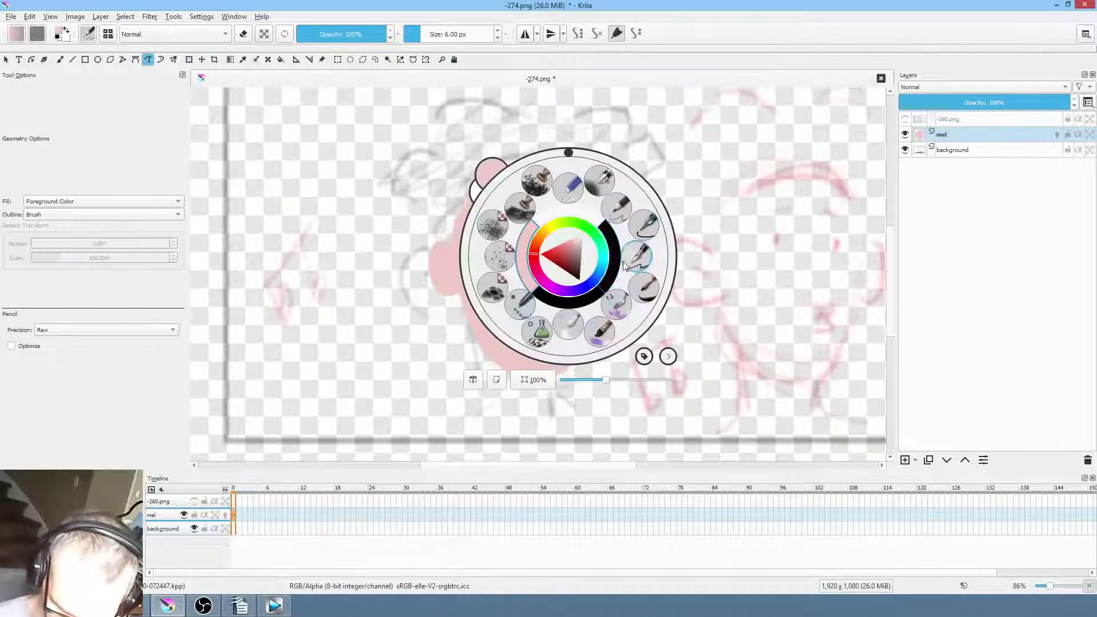
click(578, 224)
click(558, 255)
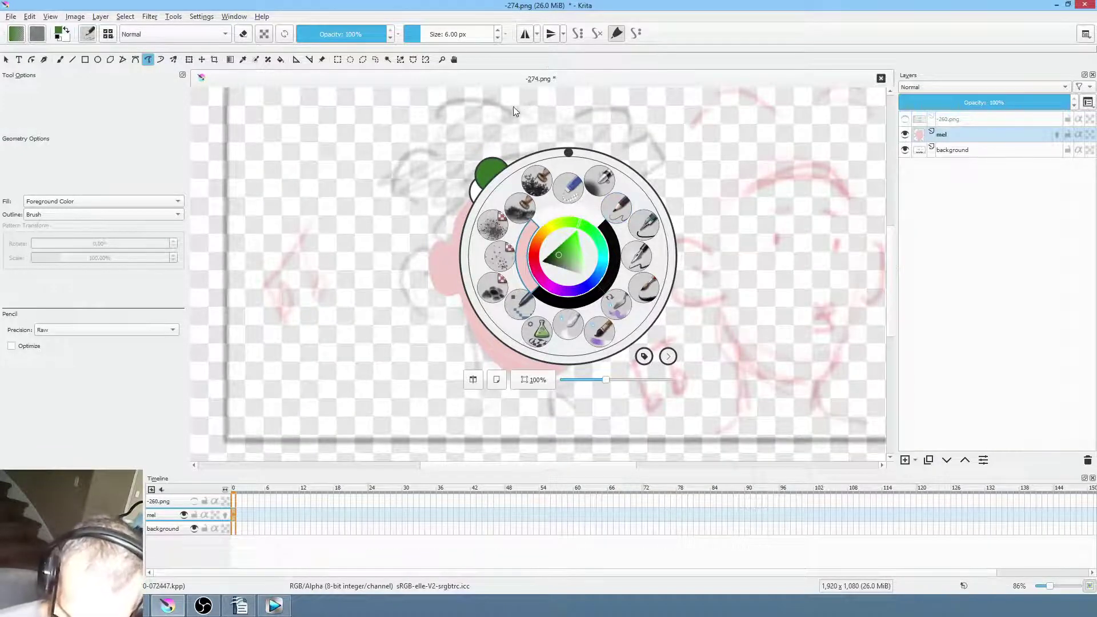
click(530, 97)
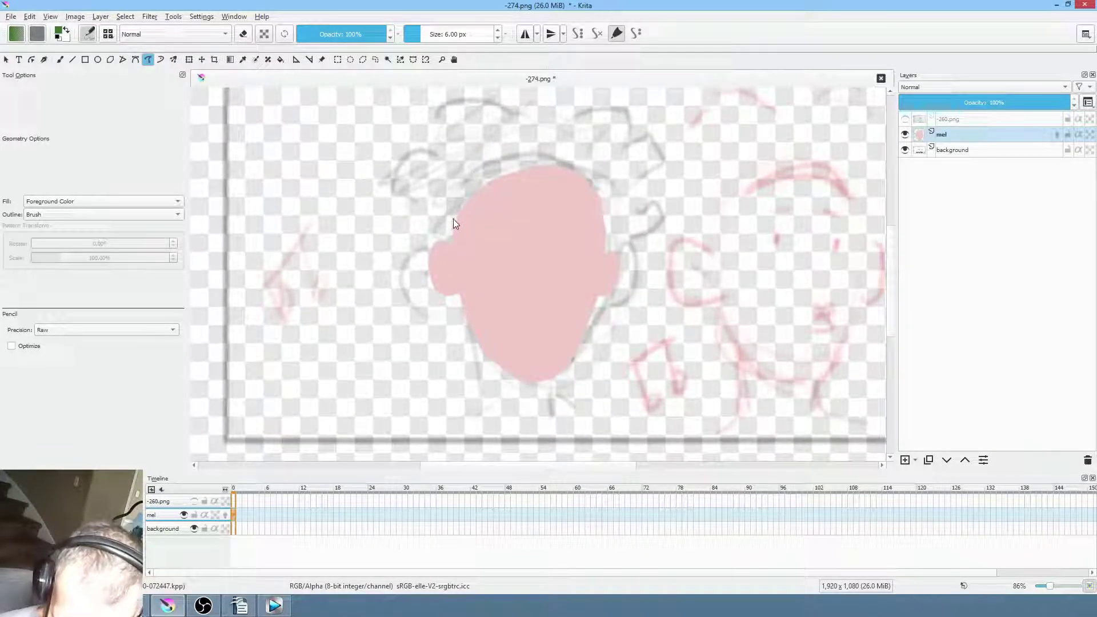
drag(473, 199, 547, 181)
mouse_move(601, 210)
mouse_down()
mouse_move(562, 165)
mouse_move(511, 168)
mouse_move(472, 182)
mouse_move(452, 218)
mouse_up()
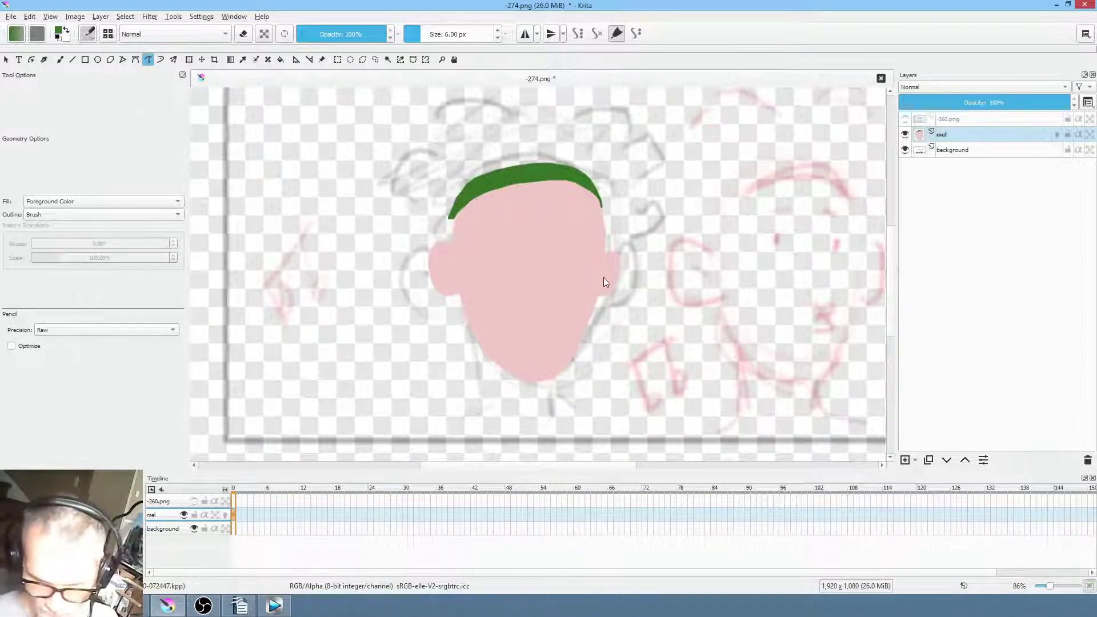
Switch the brush to Behind blending, choose purple, and draw the curly hair as a filled shape behind the head and headband
key(alt+shift+q)
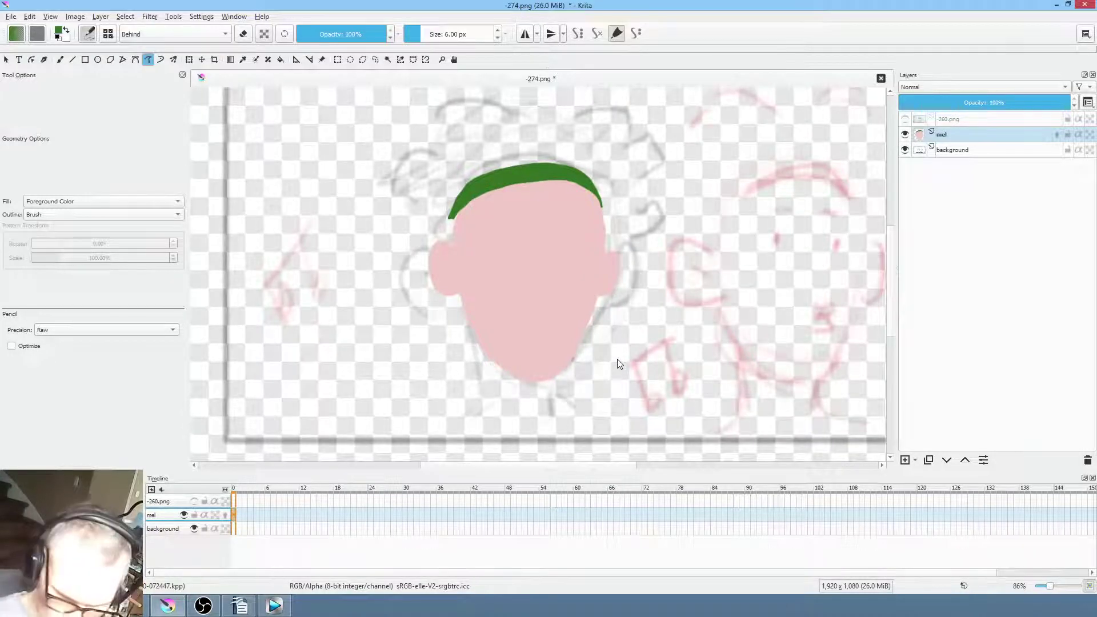
right_click(566, 284)
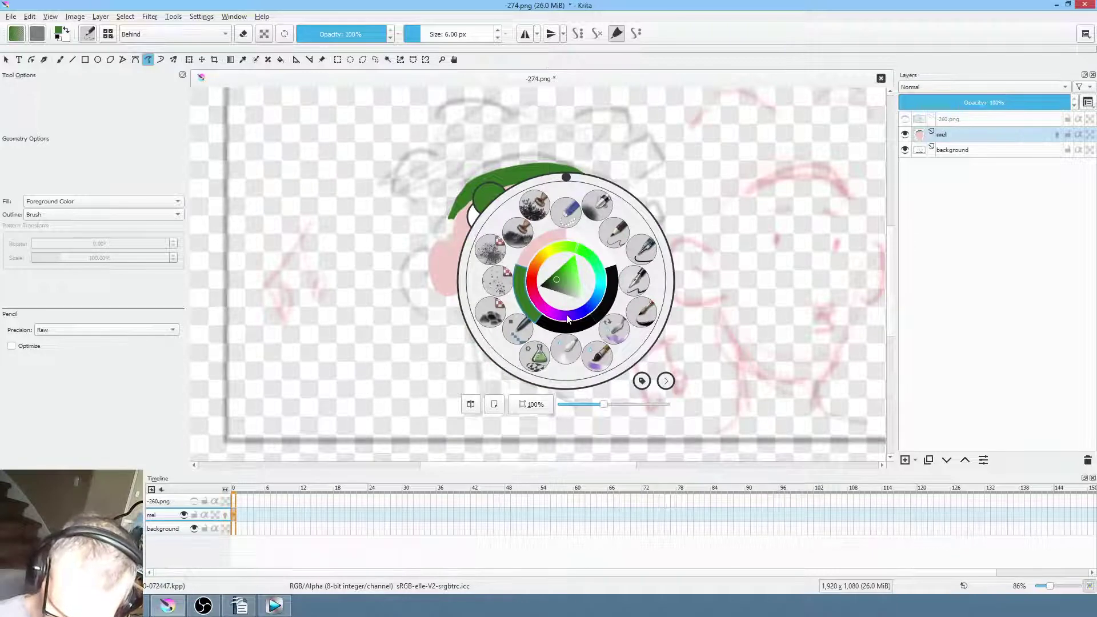
click(575, 310)
drag(567, 284, 568, 280)
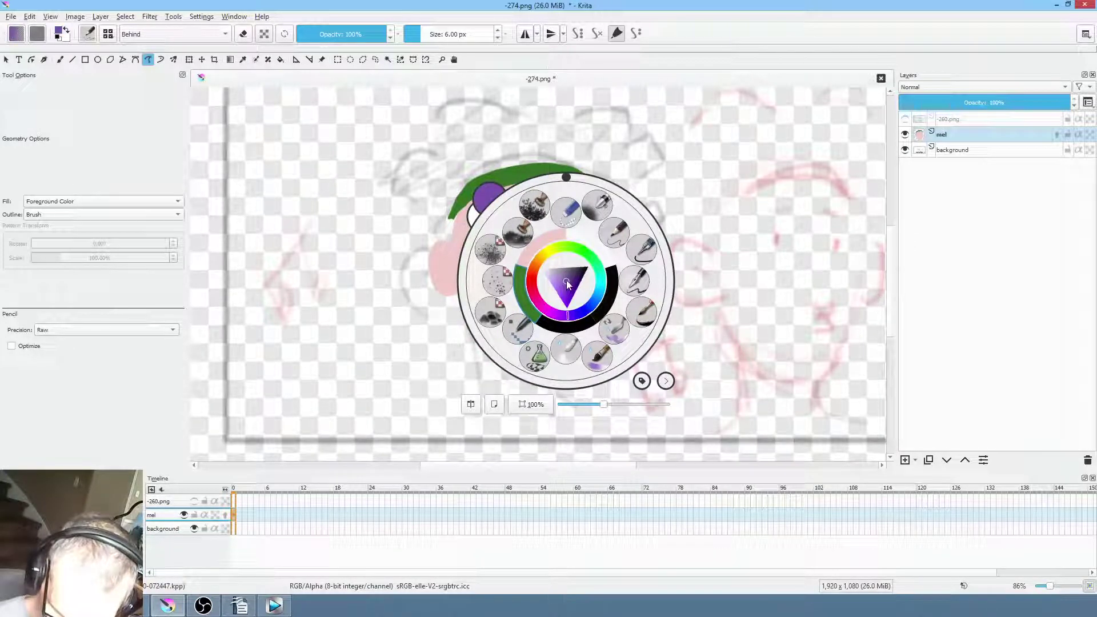
click(526, 115)
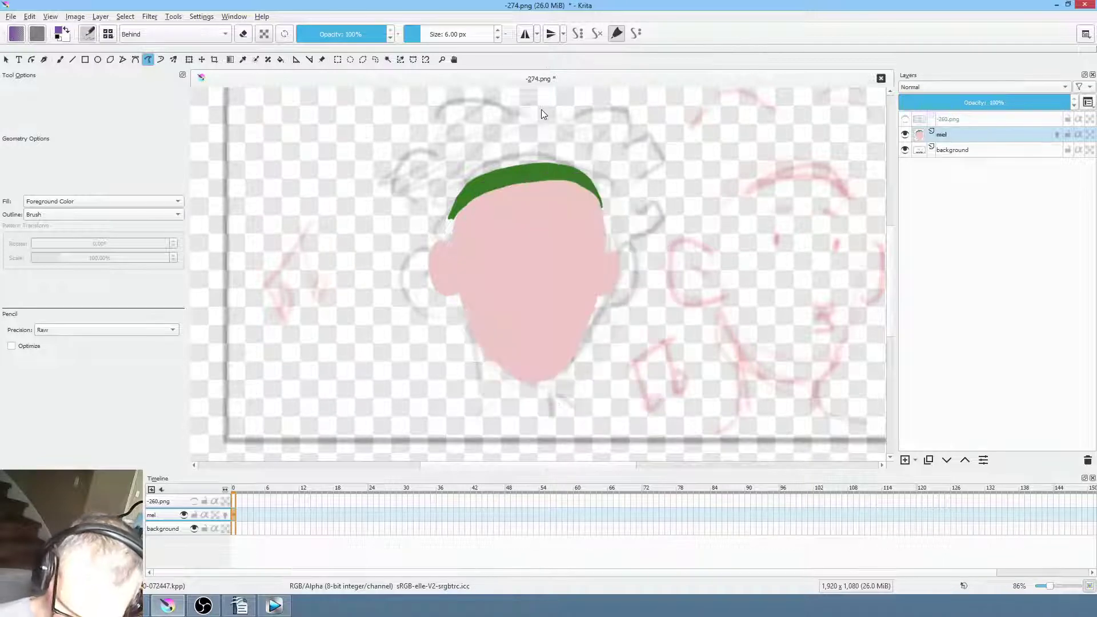
mouse_move(529, 121)
mouse_down()
mouse_move(424, 135)
mouse_move(435, 148)
mouse_move(406, 162)
mouse_move(393, 199)
mouse_move(419, 214)
mouse_move(399, 240)
mouse_move(414, 260)
mouse_move(408, 281)
mouse_move(436, 310)
mouse_move(531, 257)
mouse_up()
mouse_move(526, 120)
mouse_down()
mouse_move(548, 135)
mouse_move(610, 113)
mouse_move(636, 132)
mouse_move(627, 152)
mouse_move(656, 201)
mouse_move(625, 292)
mouse_move(514, 321)
mouse_up()
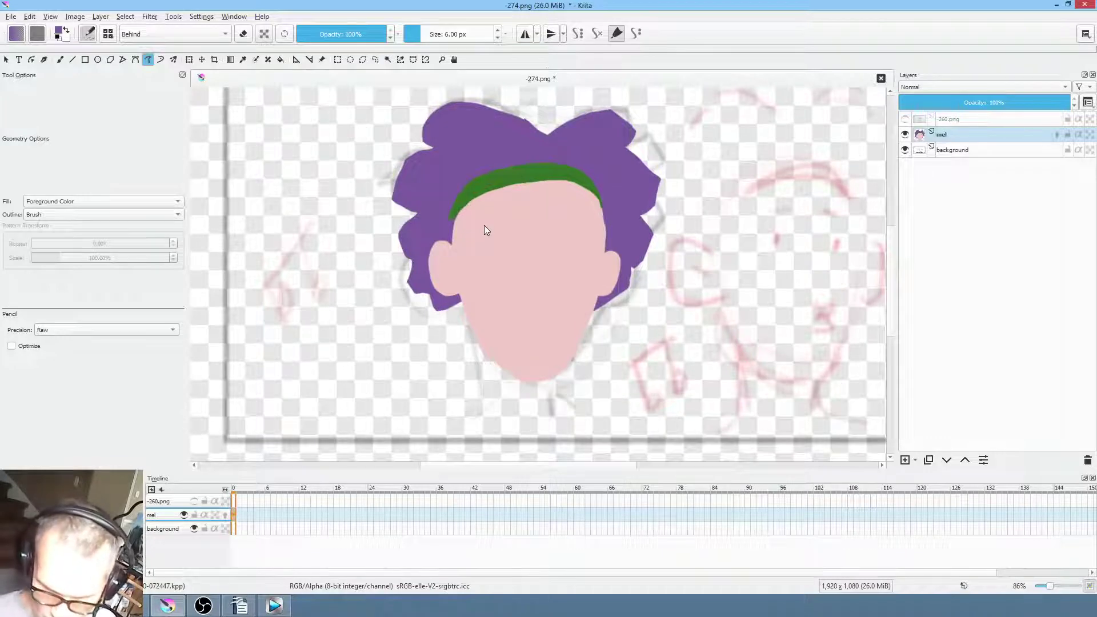
Sample the skin tone from the face and draw the neck as a filled shape behind the head, flaring below the panel border
ctrl+click(543, 295)
drag(634, 252, 617, 269)
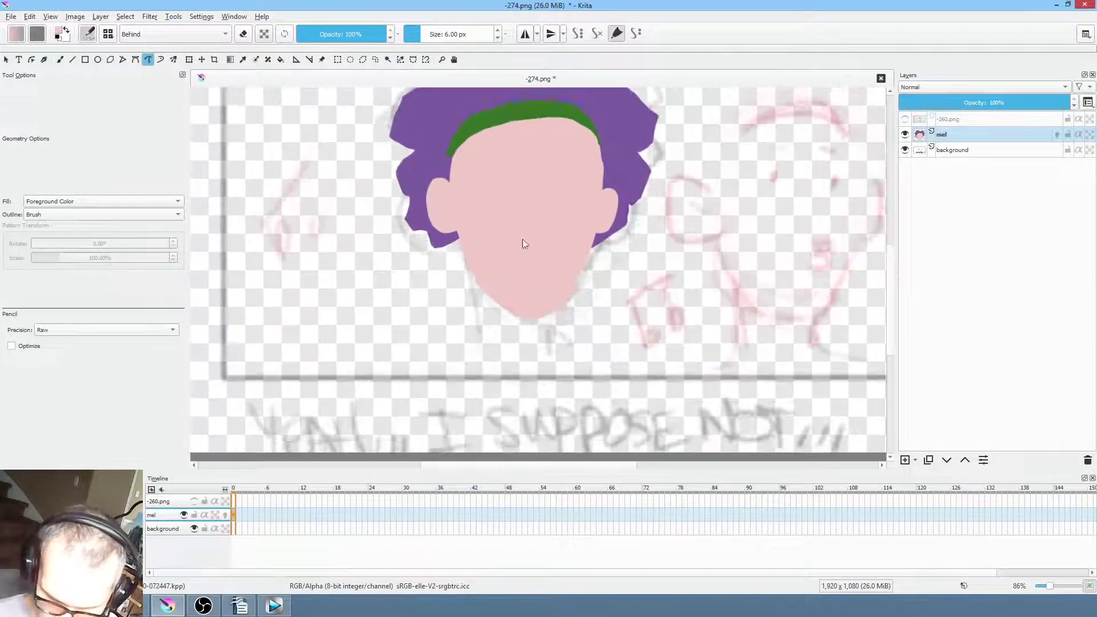
mouse_move(479, 289)
mouse_down()
mouse_move(488, 357)
mouse_move(470, 375)
mouse_move(508, 395)
mouse_move(570, 377)
mouse_move(551, 352)
mouse_move(542, 238)
mouse_up()
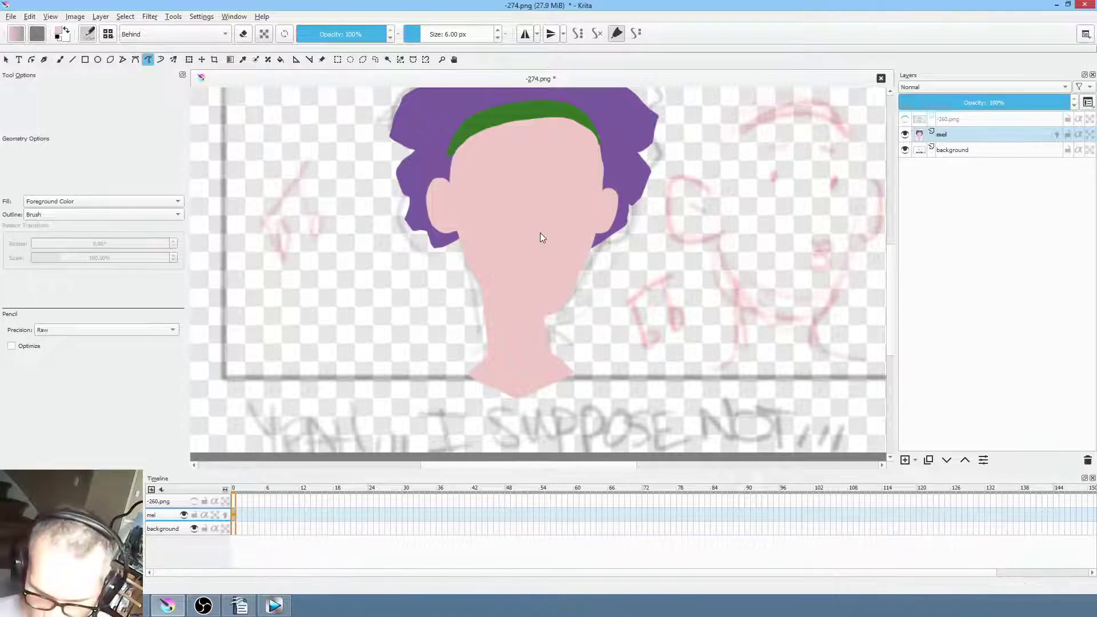
Return the brush to Normal blending and clean up the headband's edges with filled shapes in the sampled green and hair purple
scroll(642, 257, down, 4)
scroll(589, 268, up, 3)
ctrl+click(502, 184)
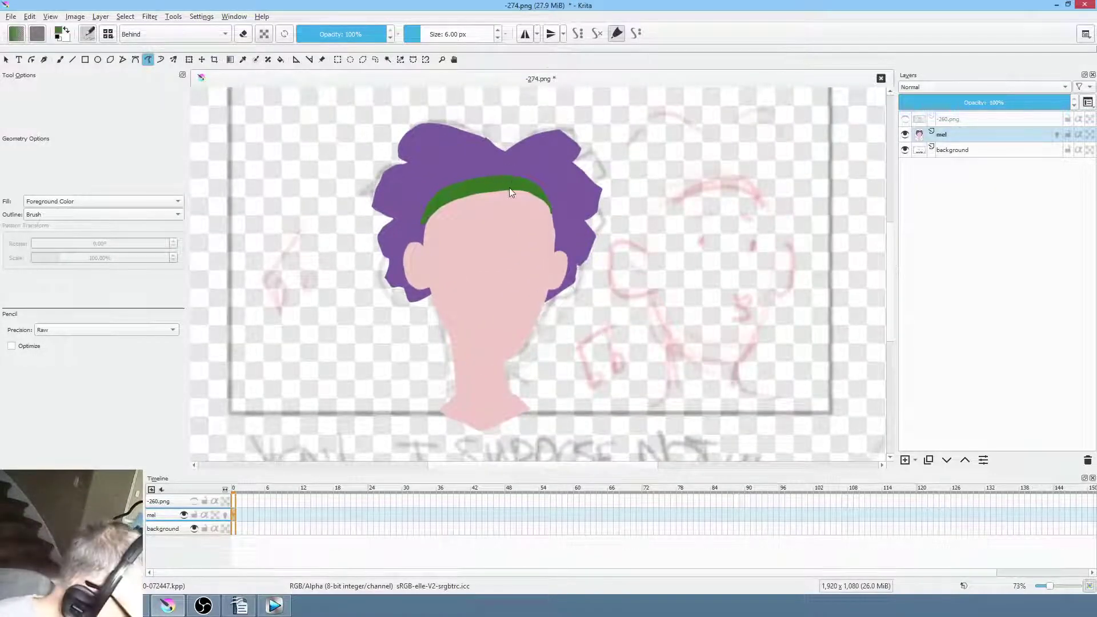
key(alt+shift+n)
drag(642, 225, 558, 354)
scroll(559, 354, up, 6)
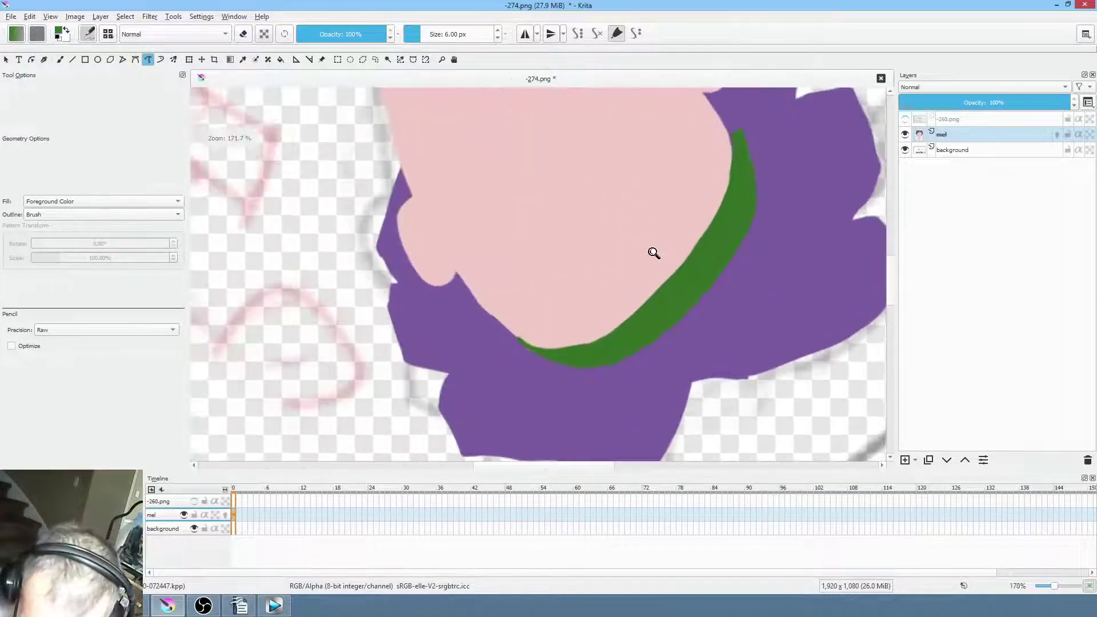
mouse_move(643, 298)
mouse_down()
mouse_move(546, 336)
mouse_move(512, 333)
mouse_move(544, 350)
mouse_move(608, 348)
mouse_move(652, 308)
mouse_up()
ctrl+click(703, 297)
drag(558, 362, 736, 314)
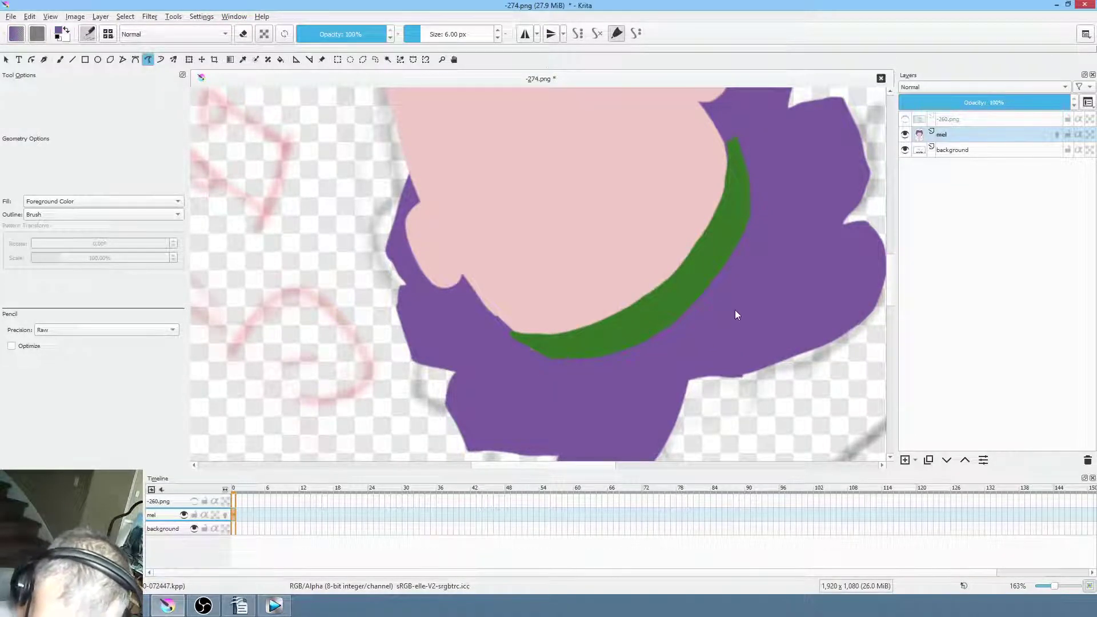
scroll(735, 310, down, 5)
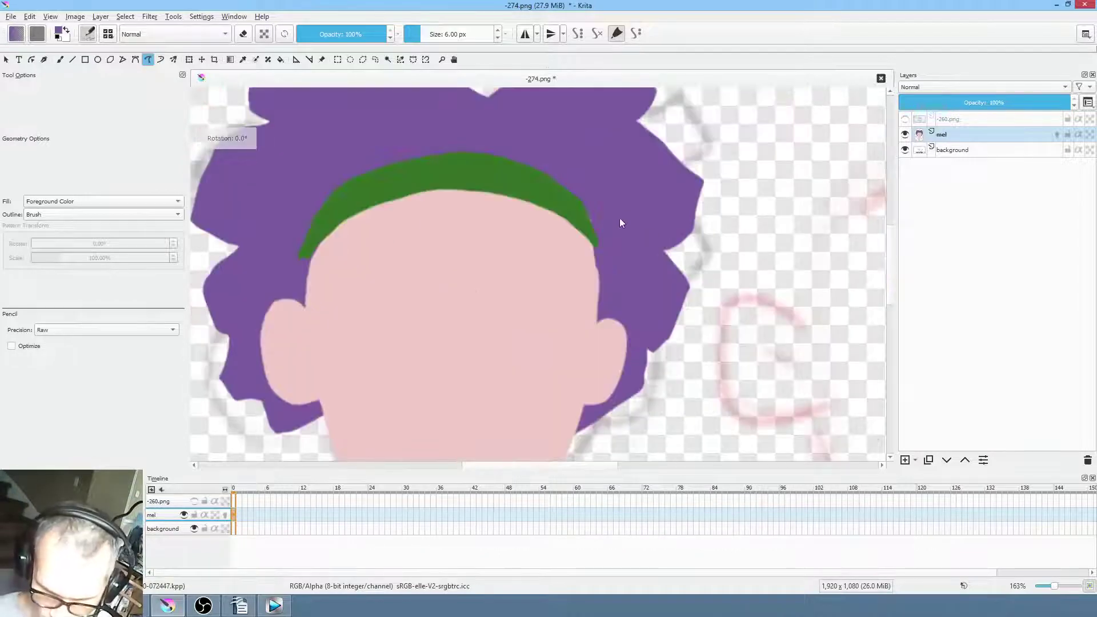
scroll(657, 257, up, 3)
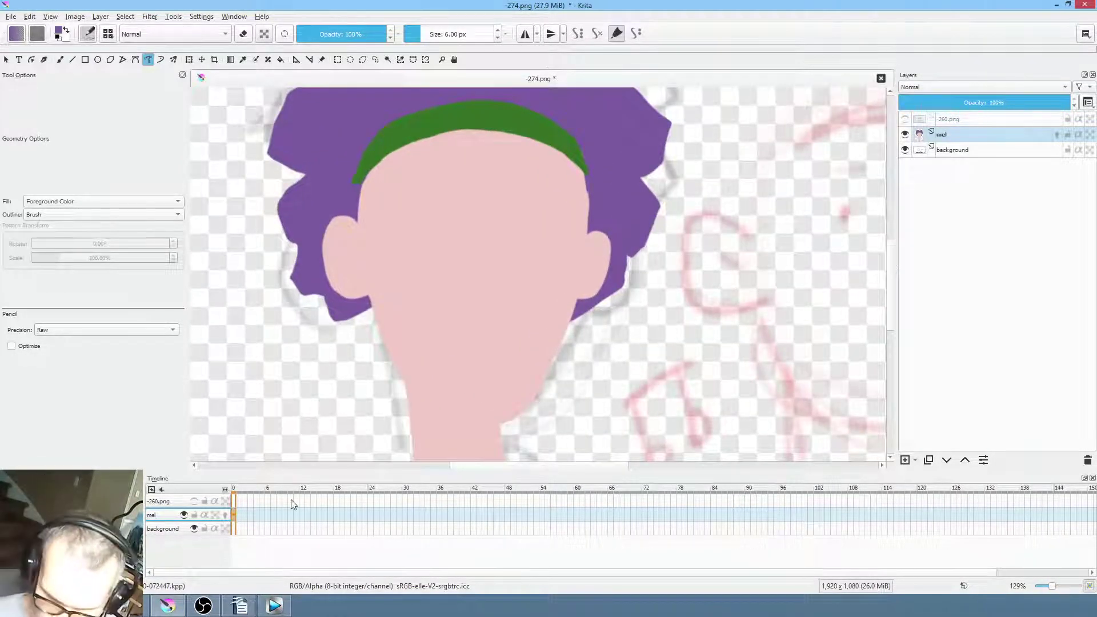
Show the -260.png reference layer to check the character's facial features and colours, and hide it again
click(959, 136)
mouse_move(973, 122)
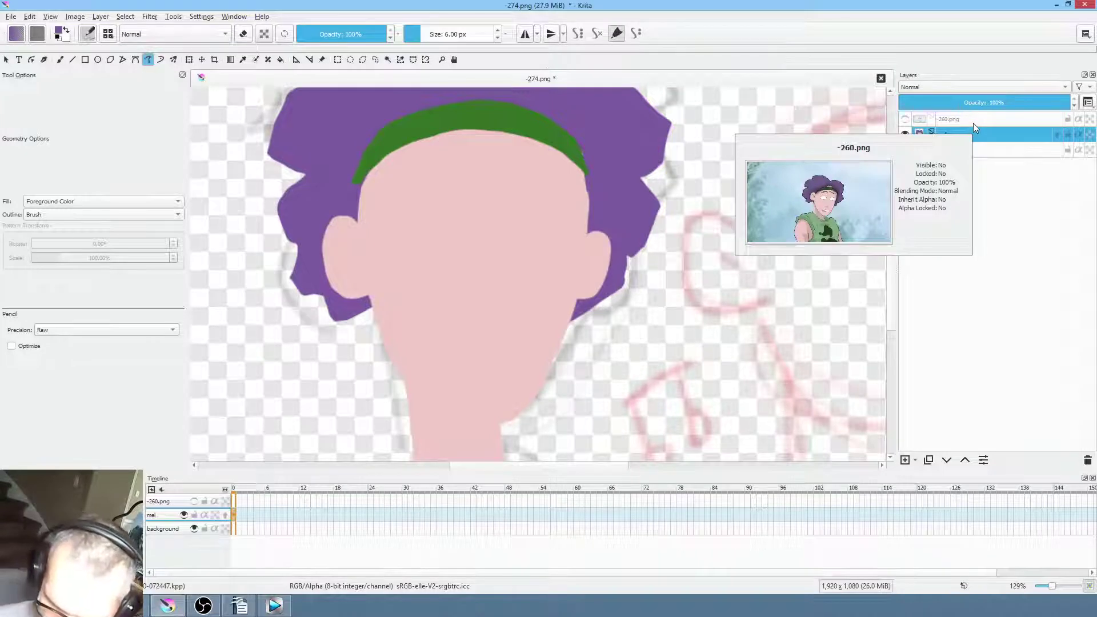
click(906, 119)
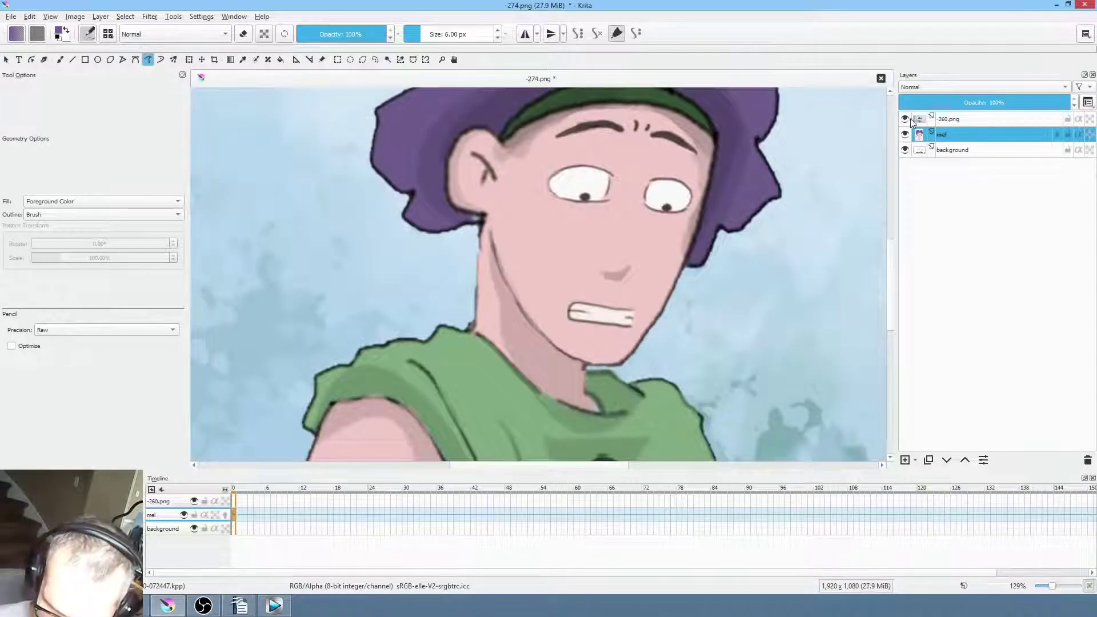
click(905, 119)
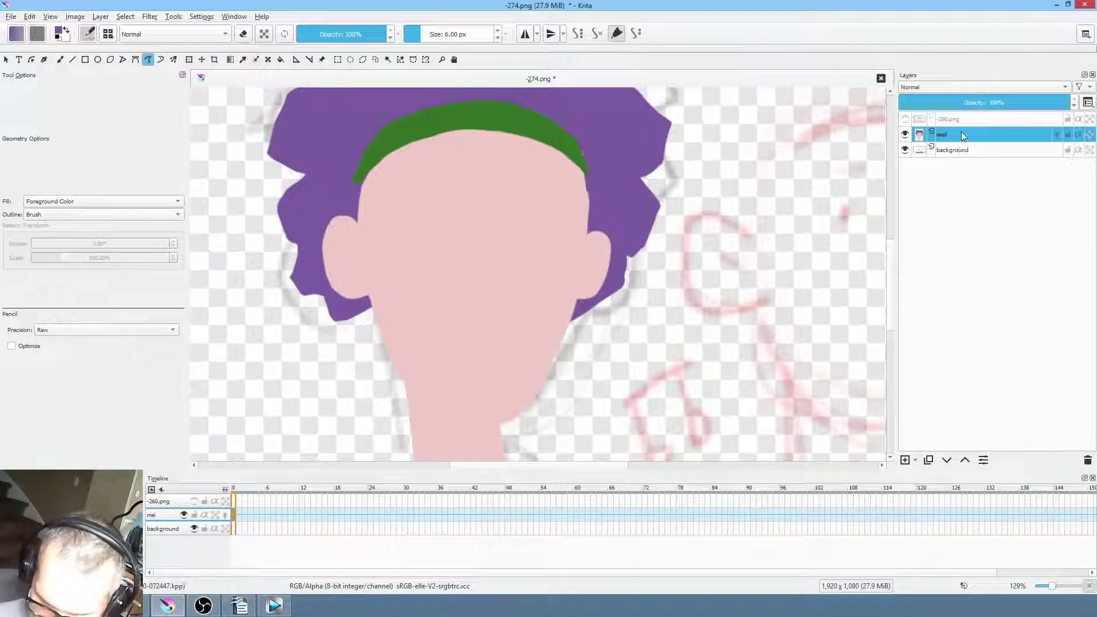
Move the mel layer below the background sketch and set the background layer's opacity to 35%
click(948, 461)
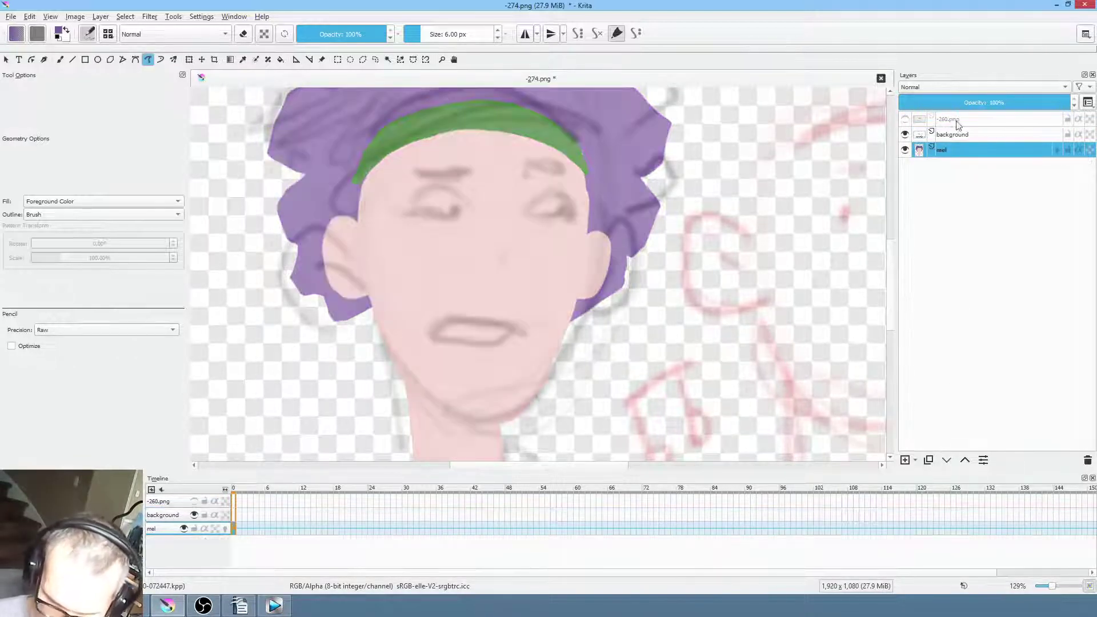
click(981, 133)
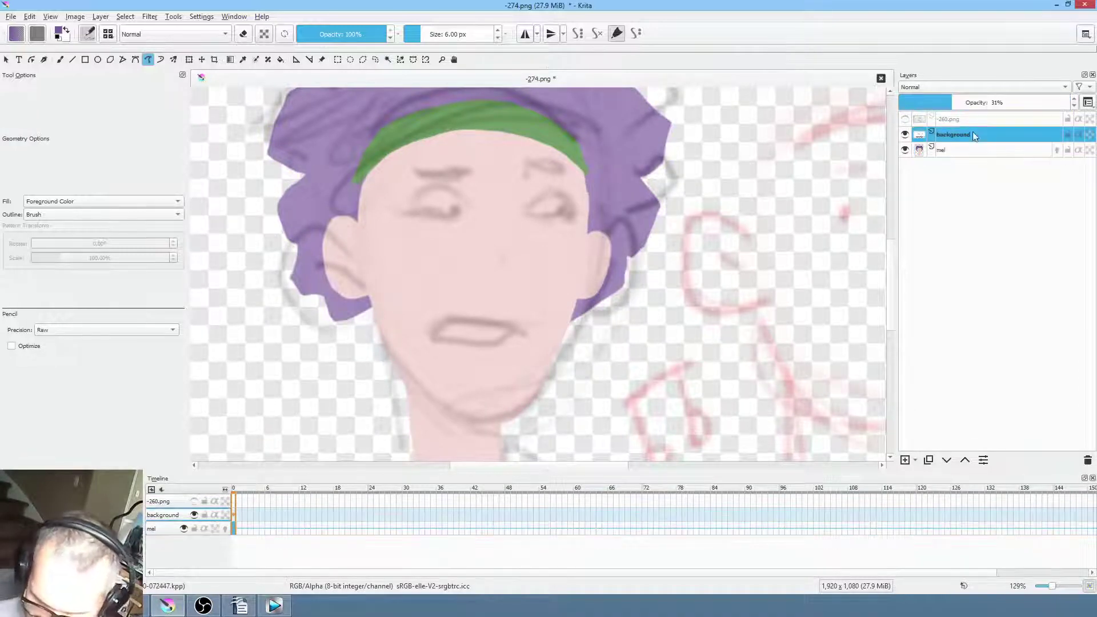
drag(981, 102, 933, 102)
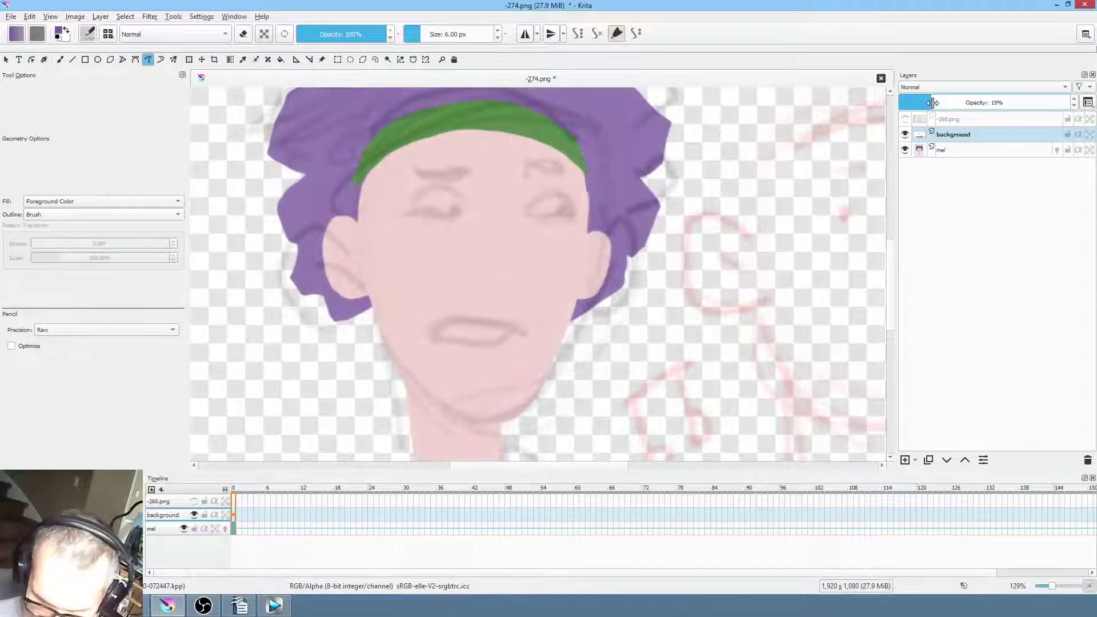
click(972, 150)
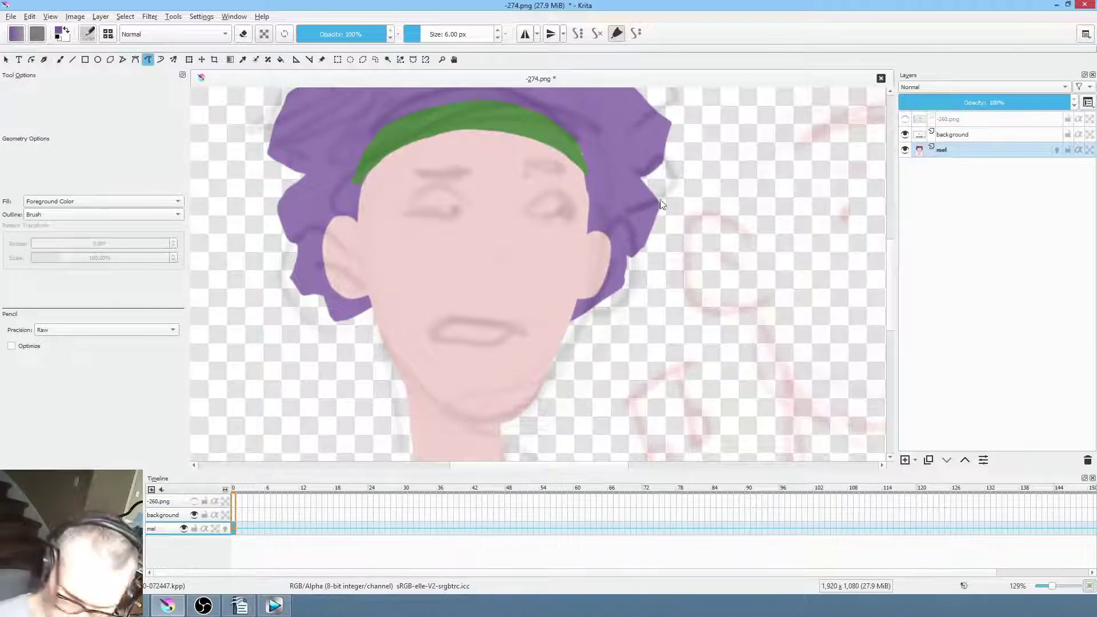
click(958, 135)
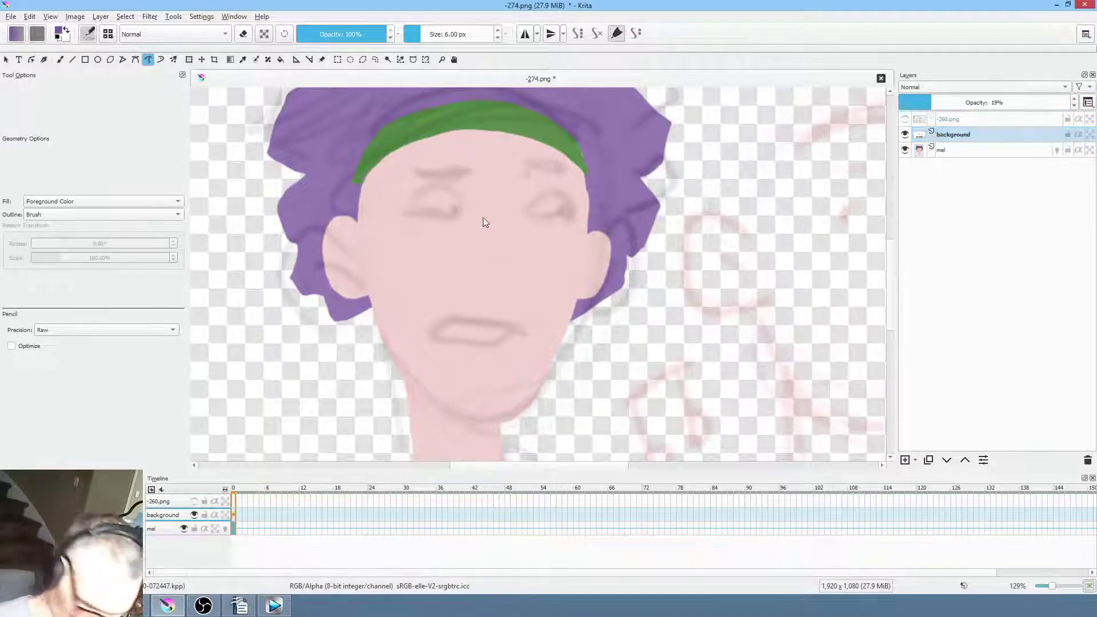
drag(938, 102, 959, 102)
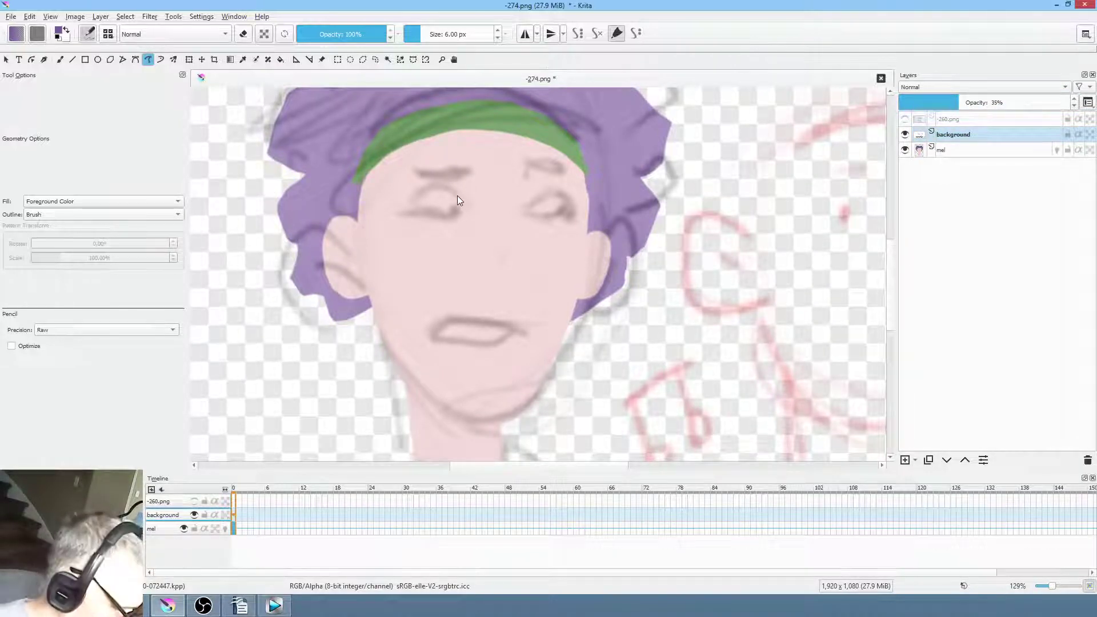
Turn on eraser mode, erase an oval over the character's left-hand eye on the background layer, and toggle that layer's visibility to check
key(e)
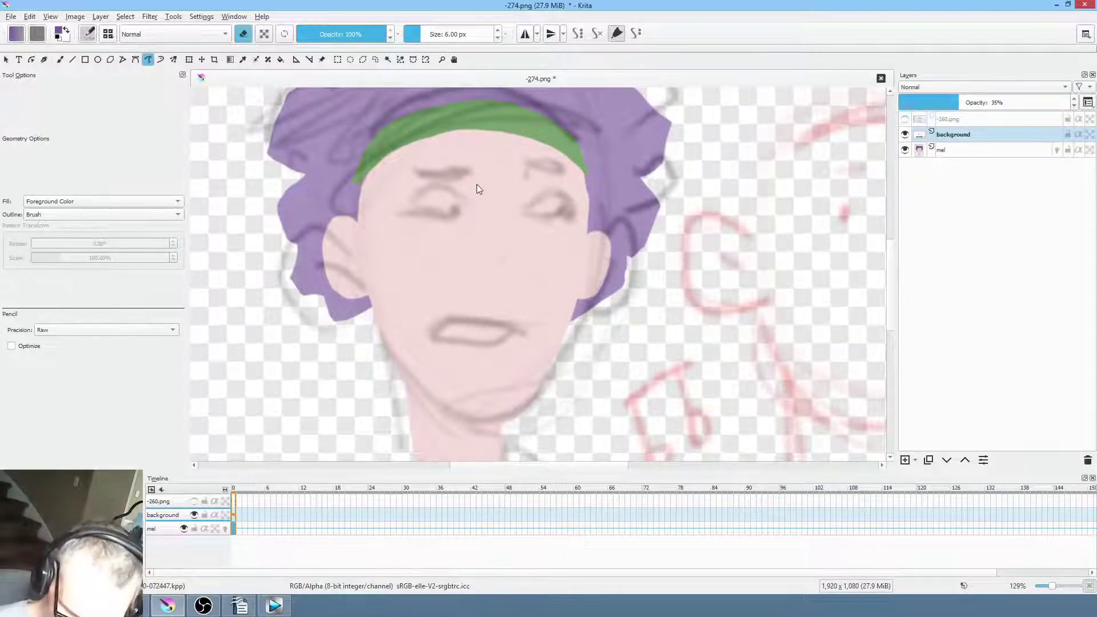
mouse_move(482, 191)
mouse_down()
mouse_move(478, 209)
mouse_move(482, 194)
mouse_up()
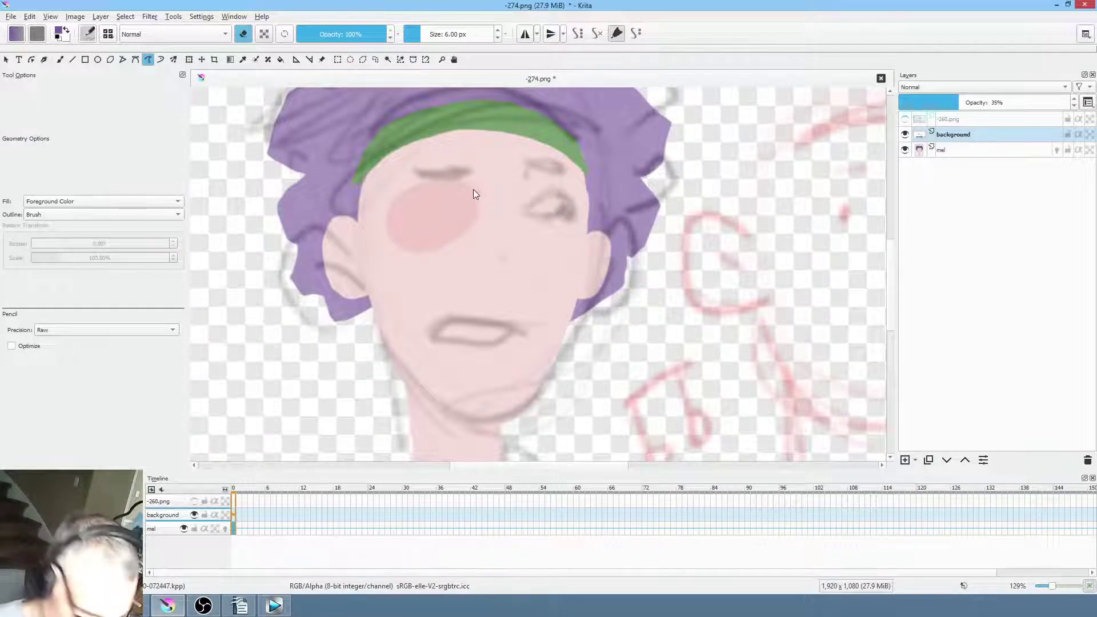
click(906, 136)
click(906, 137)
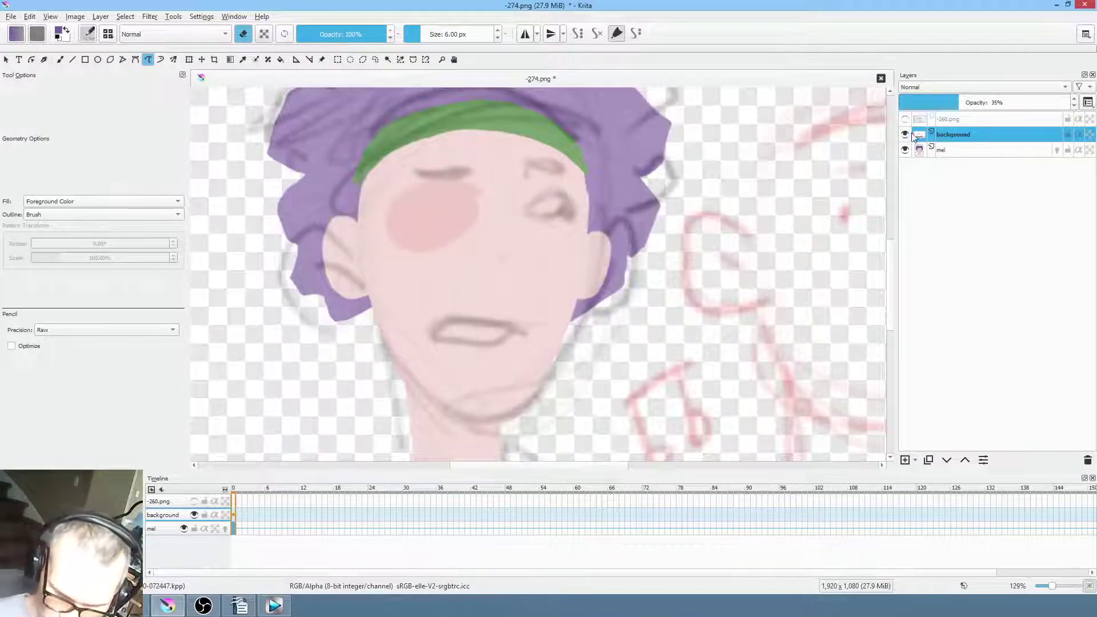
Set the background layer's blending mode to Multiply and its opacity to 41%
click(954, 87)
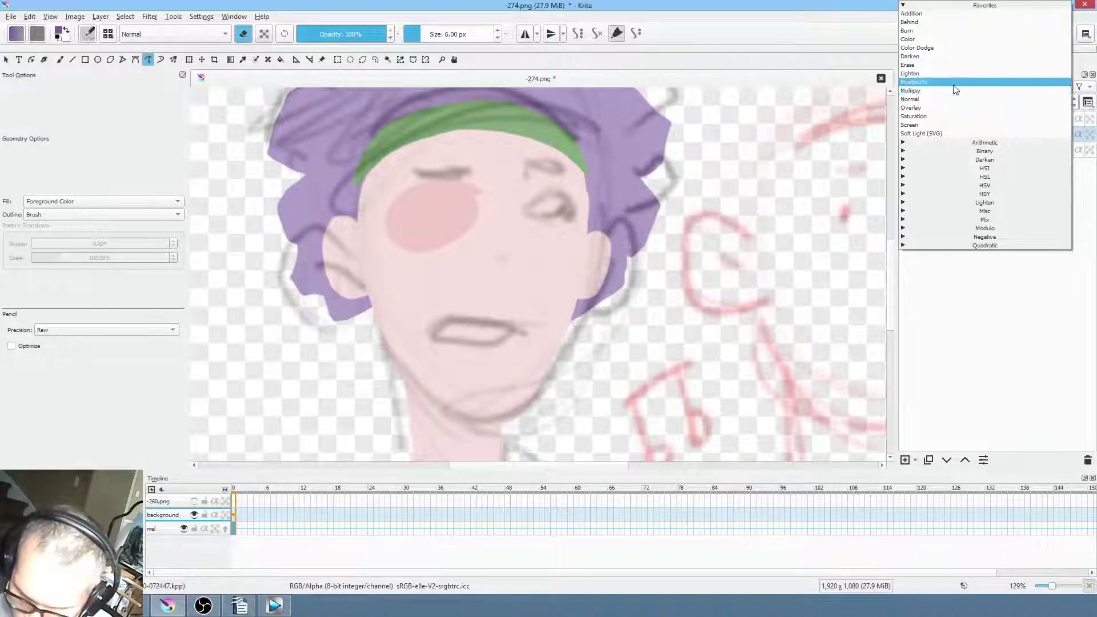
click(955, 89)
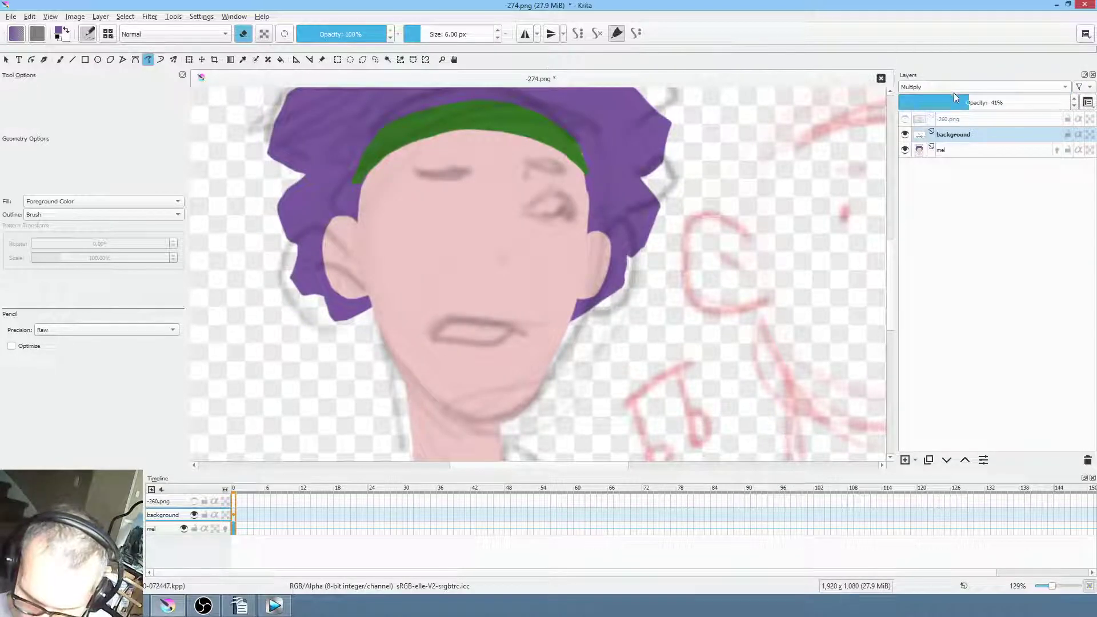
click(972, 134)
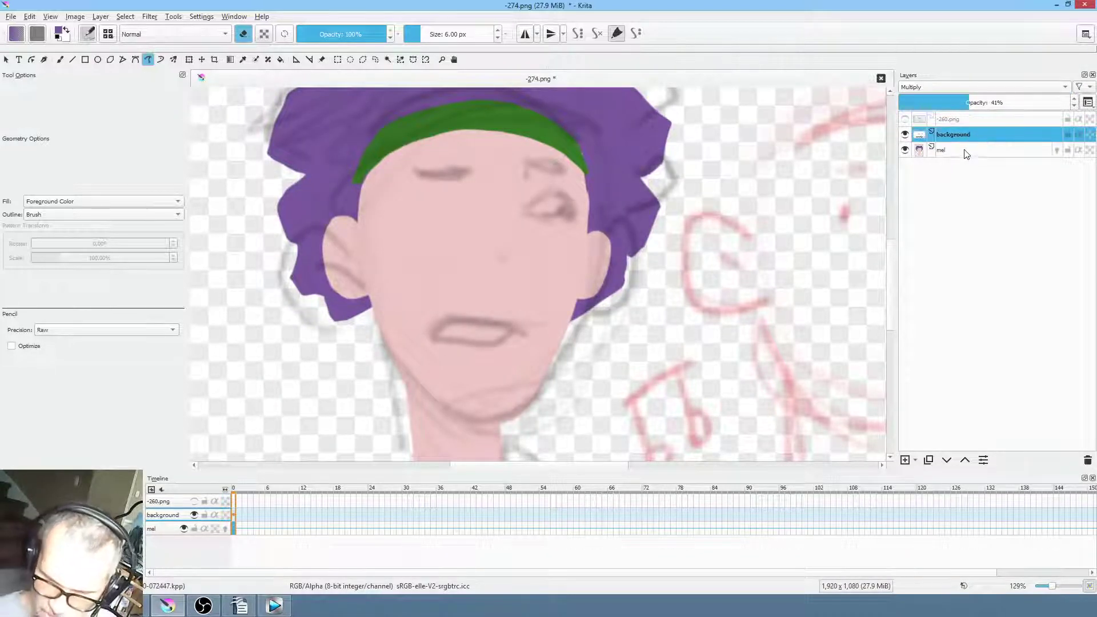
mouse_move(962, 143)
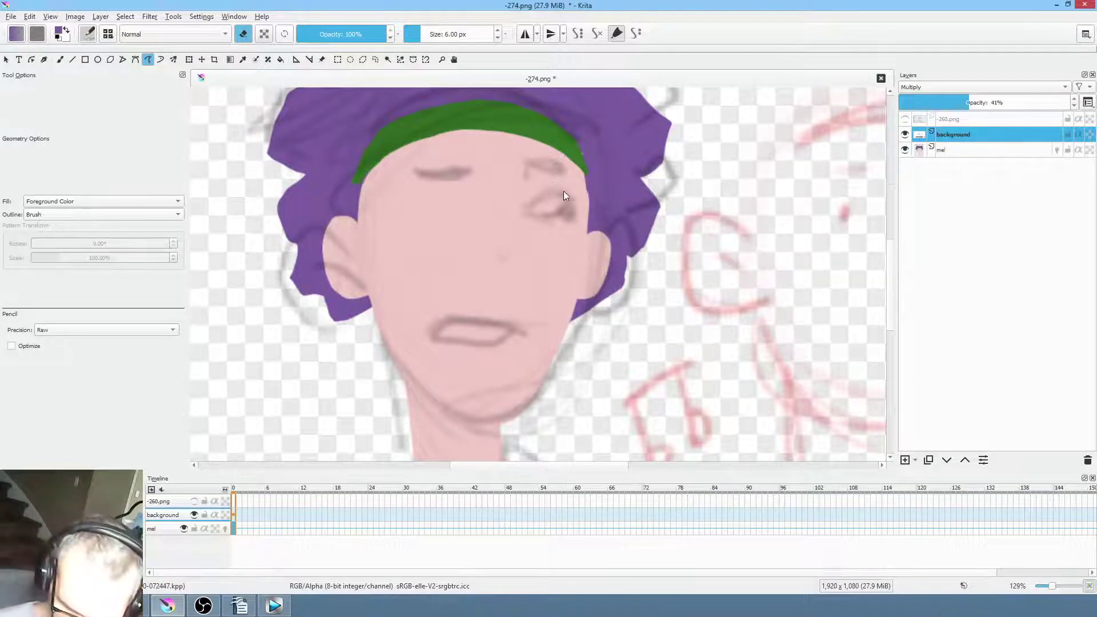
Erase the character's right-hand eye from the background sketch and draw two arched upper eyelids in black with the freehand brush
drag(563, 186, 573, 188)
key(ctrl+z)
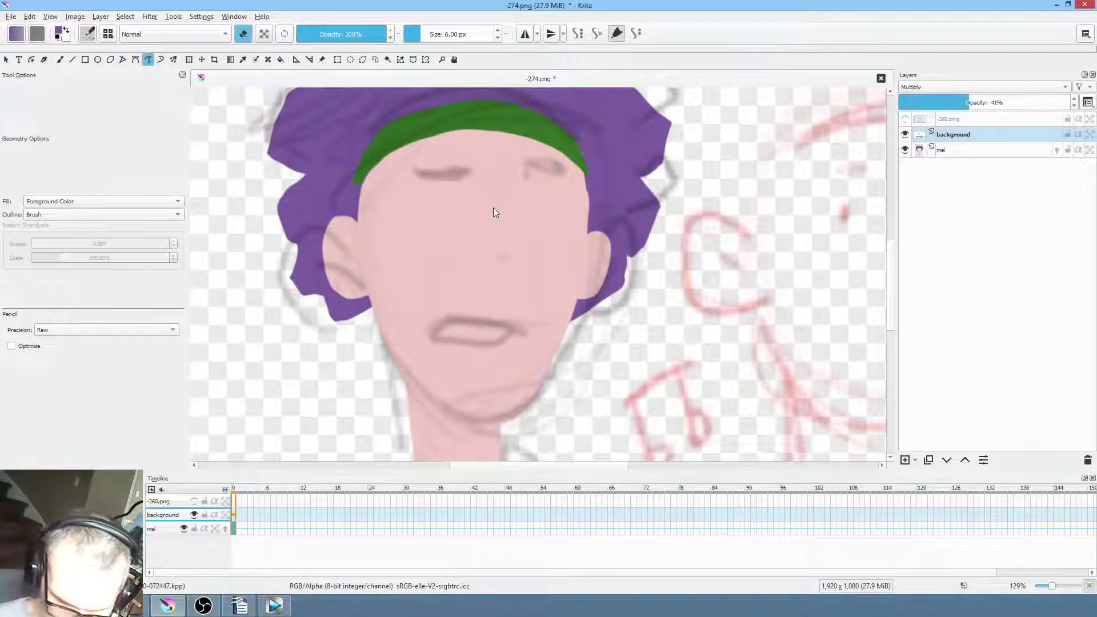
right_click(530, 232)
click(554, 218)
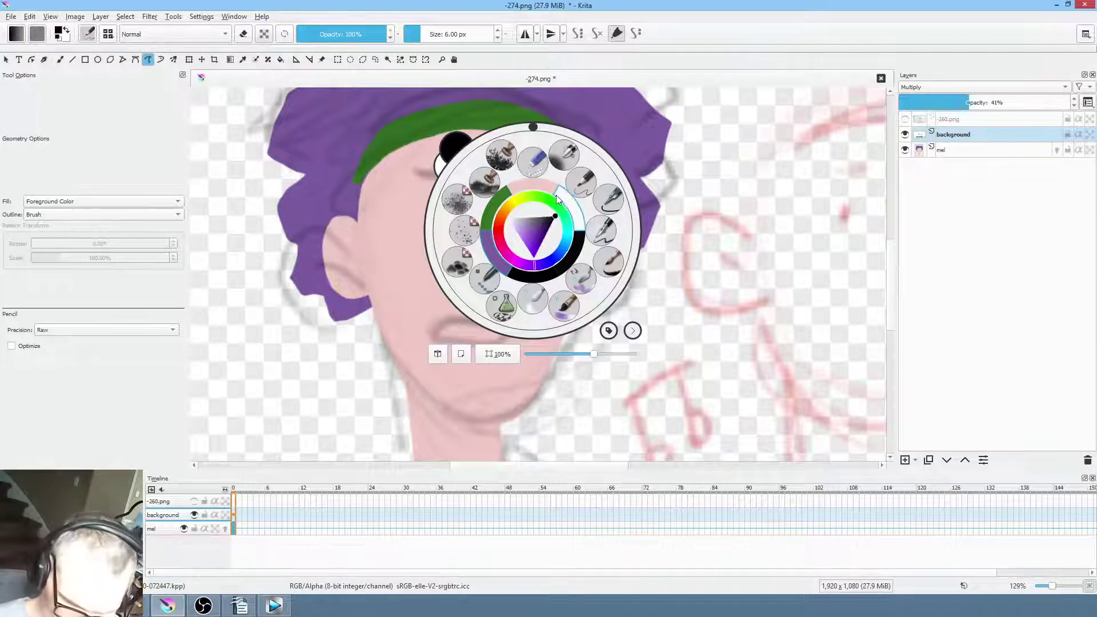
key(b)
click(424, 201)
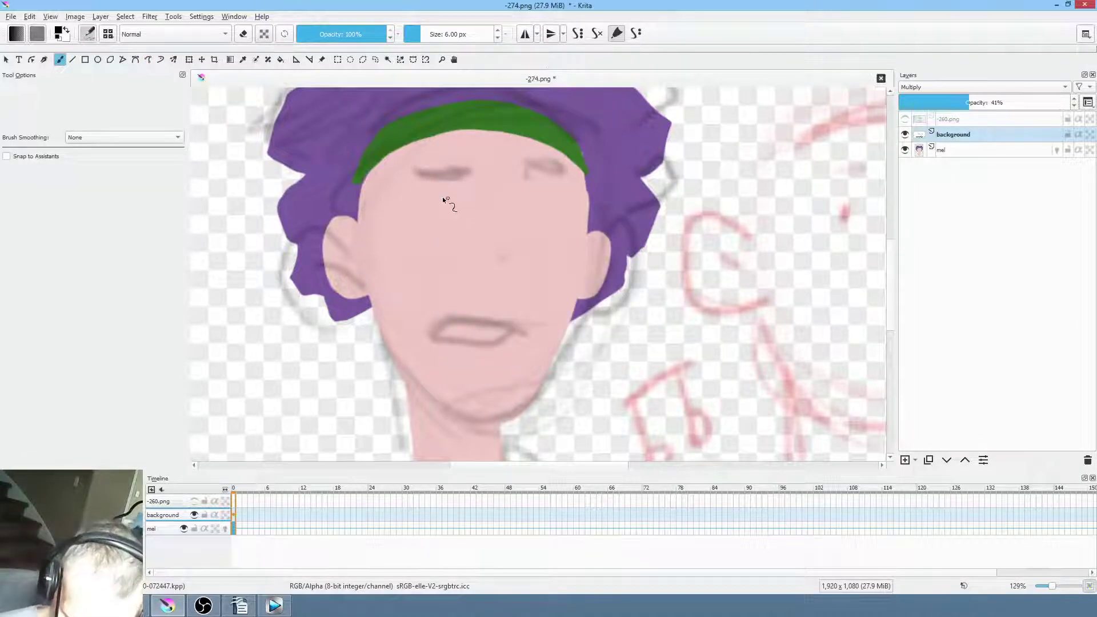
mouse_move(419, 201)
mouse_down()
mouse_move(458, 211)
mouse_move(419, 216)
mouse_up()
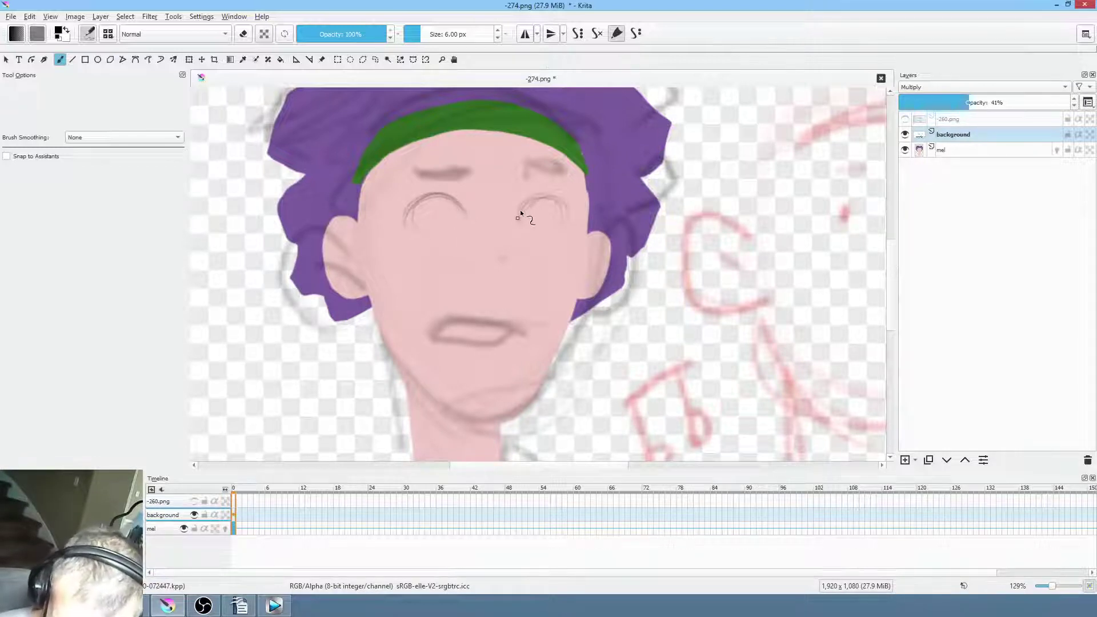
drag(543, 197, 566, 207)
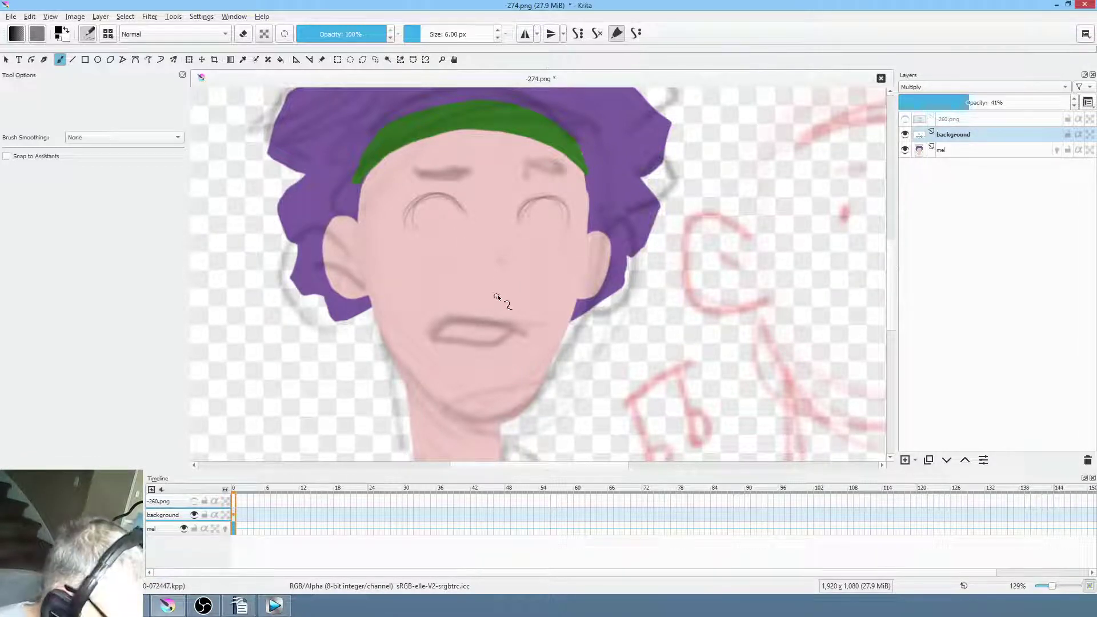
Erase the sketched mouth from the background layer with a filled freehand shape in eraser mode
key(shift+f)
key(e)
drag(490, 286, 491, 287)
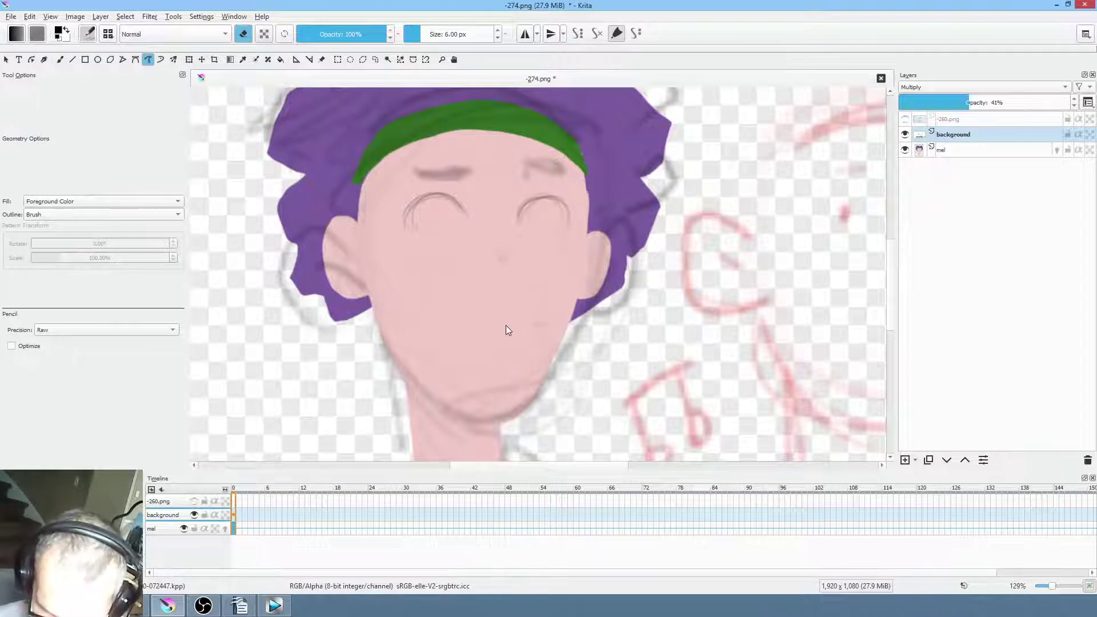
Sketch dot pupils, short nose and mouth marks, and the inner lines of both ears on the background layer
key(b)
key(e)
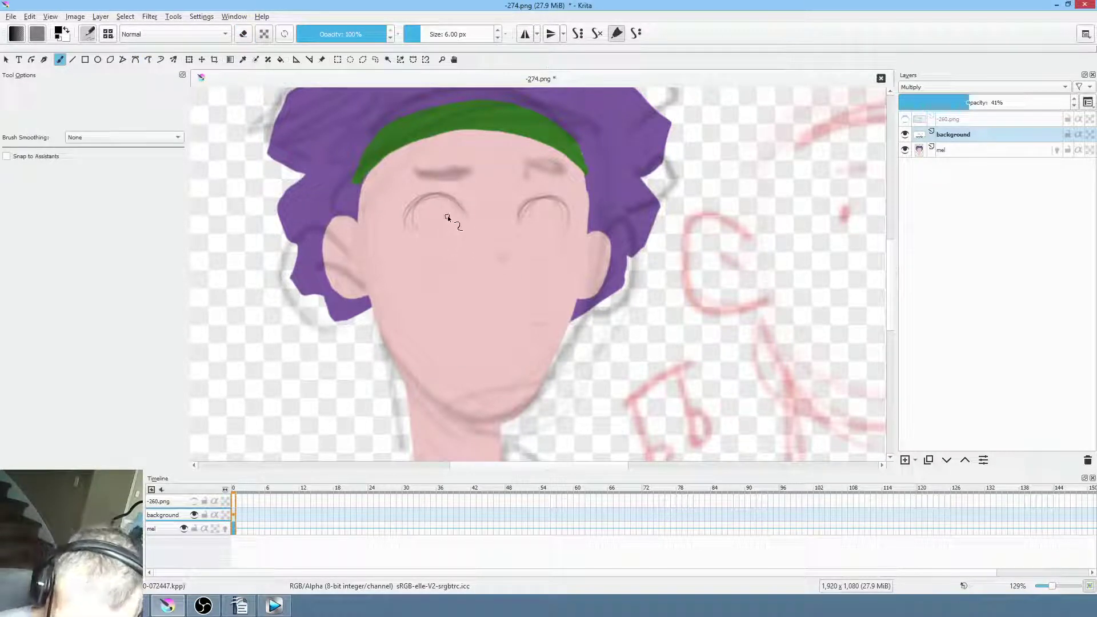
click(446, 216)
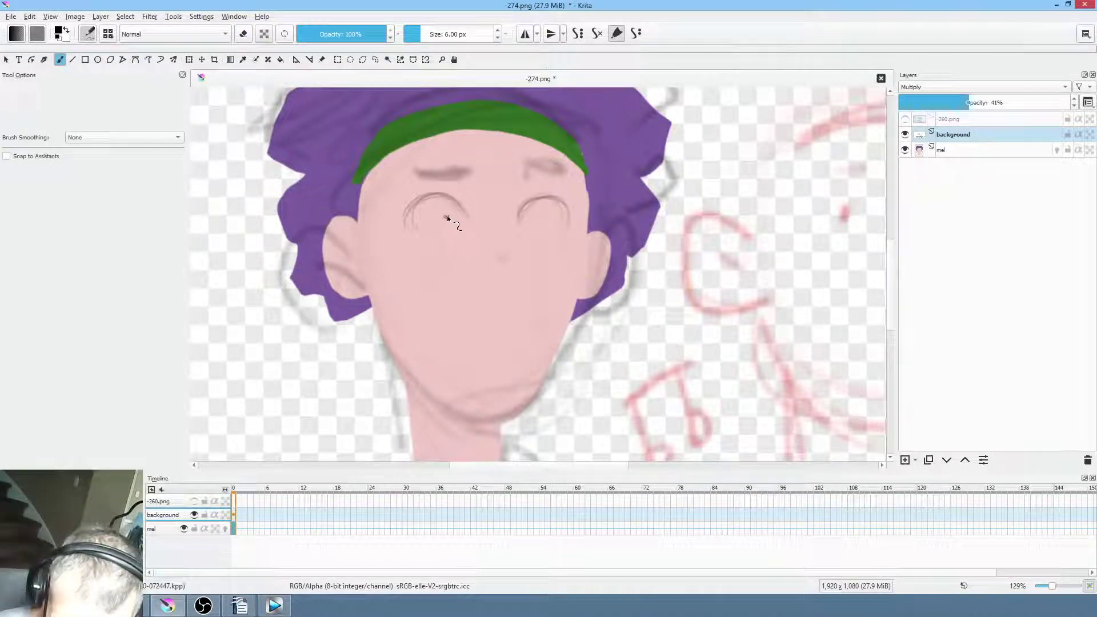
click(536, 215)
drag(509, 285, 503, 288)
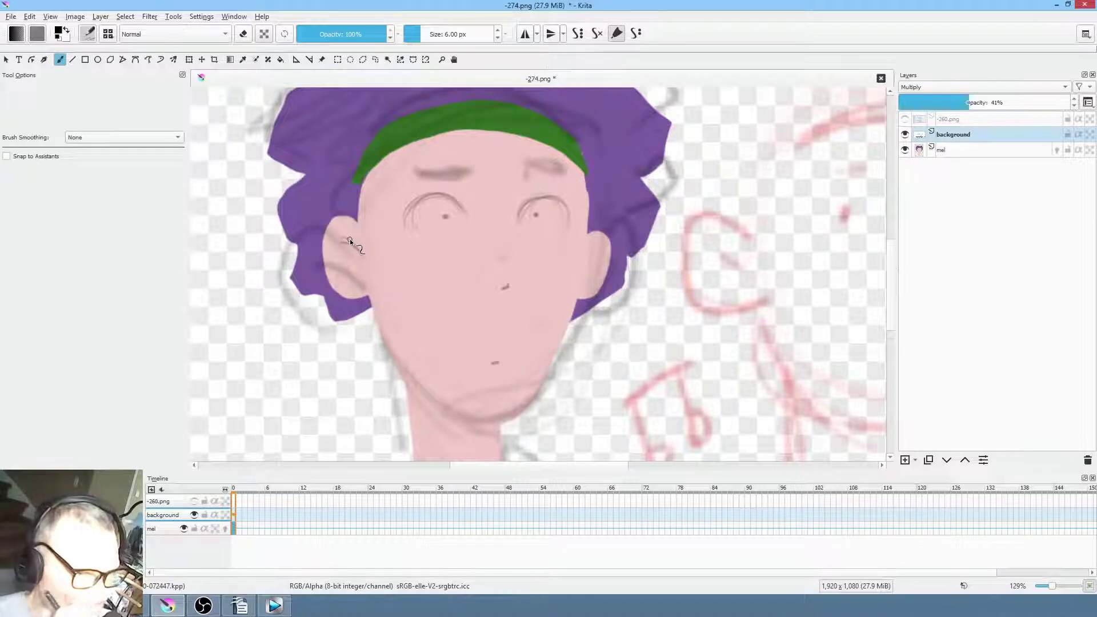
drag(350, 239, 361, 256)
drag(599, 254, 587, 273)
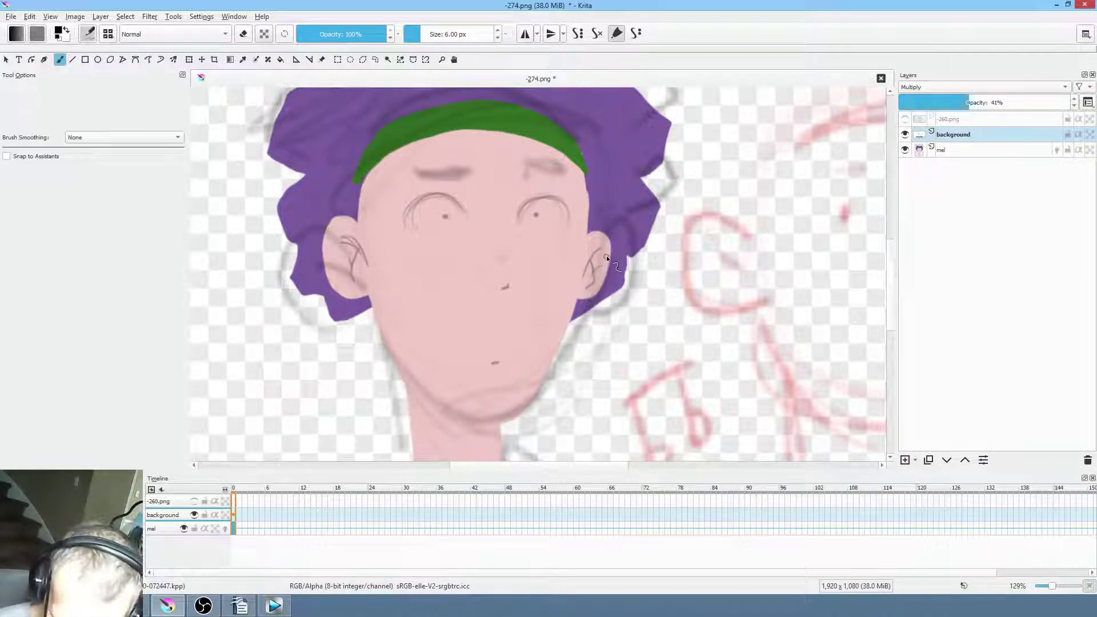
Erase both sketched eyebrows from the background layer with filled freehand shapes in eraser mode
drag(500, 282, 498, 180)
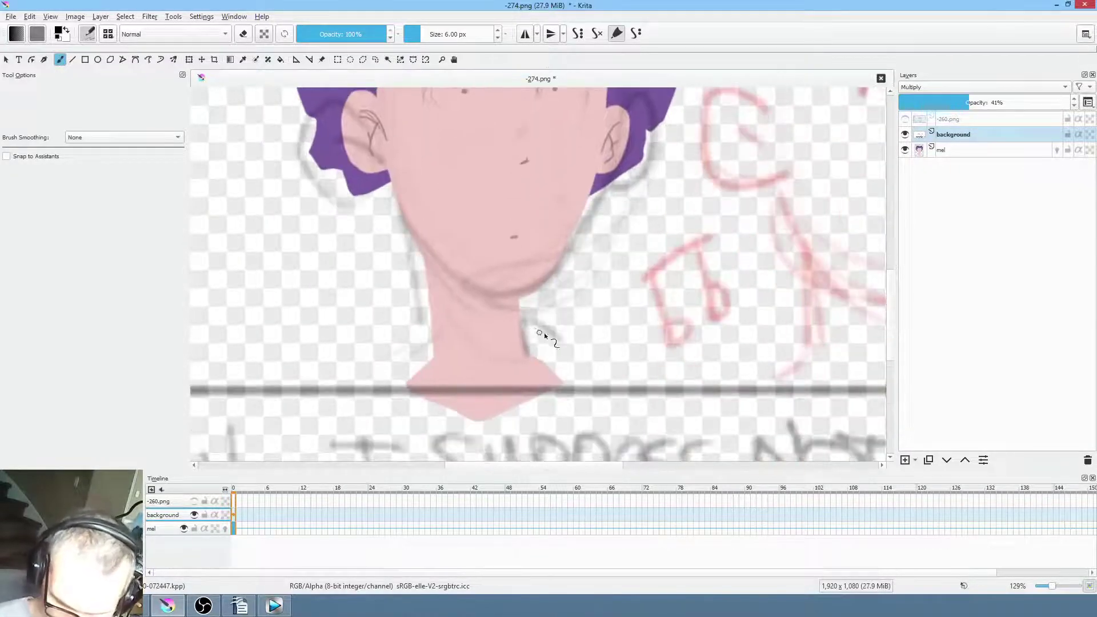
scroll(534, 331, down, 5)
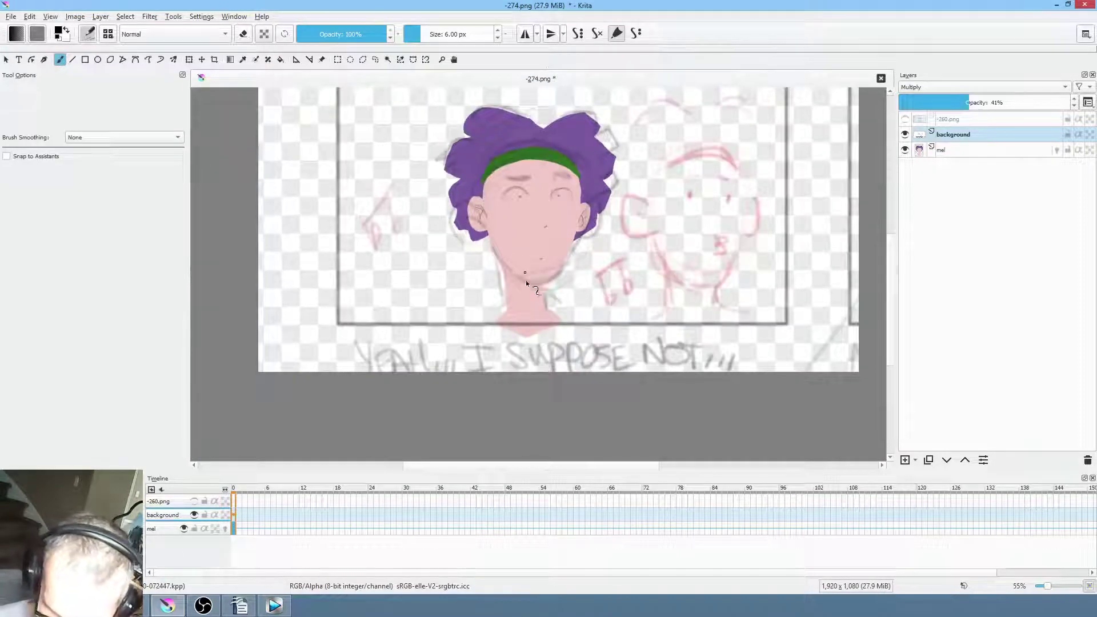
mouse_move(525, 266)
mouse_down()
mouse_move(483, 214)
mouse_move(436, 220)
mouse_up()
key(shift+b)
key(e)
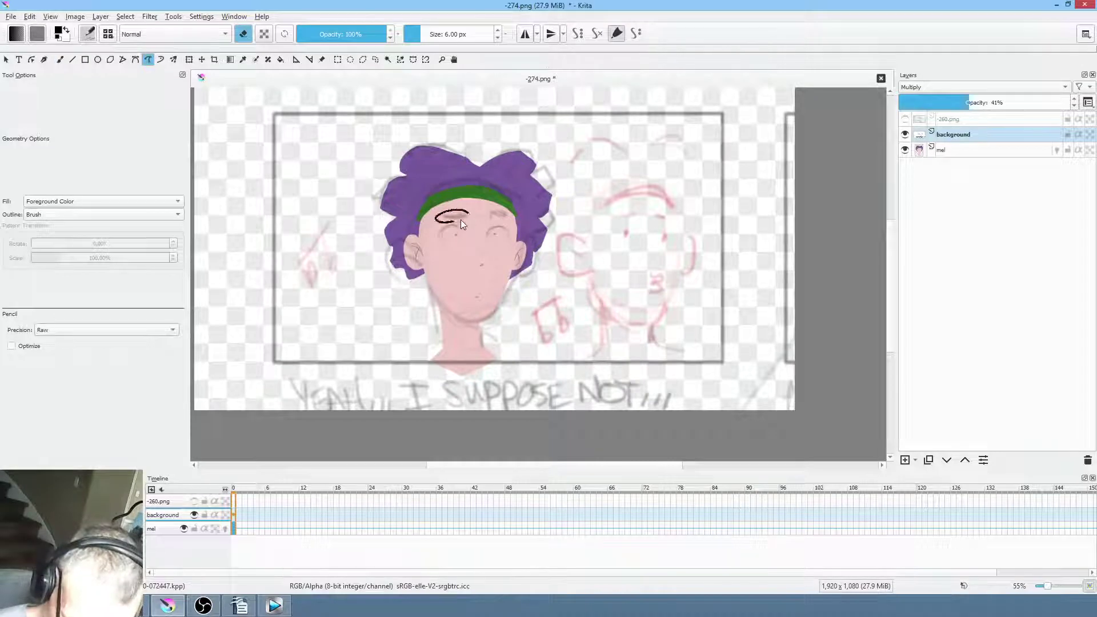
drag(506, 210, 504, 223)
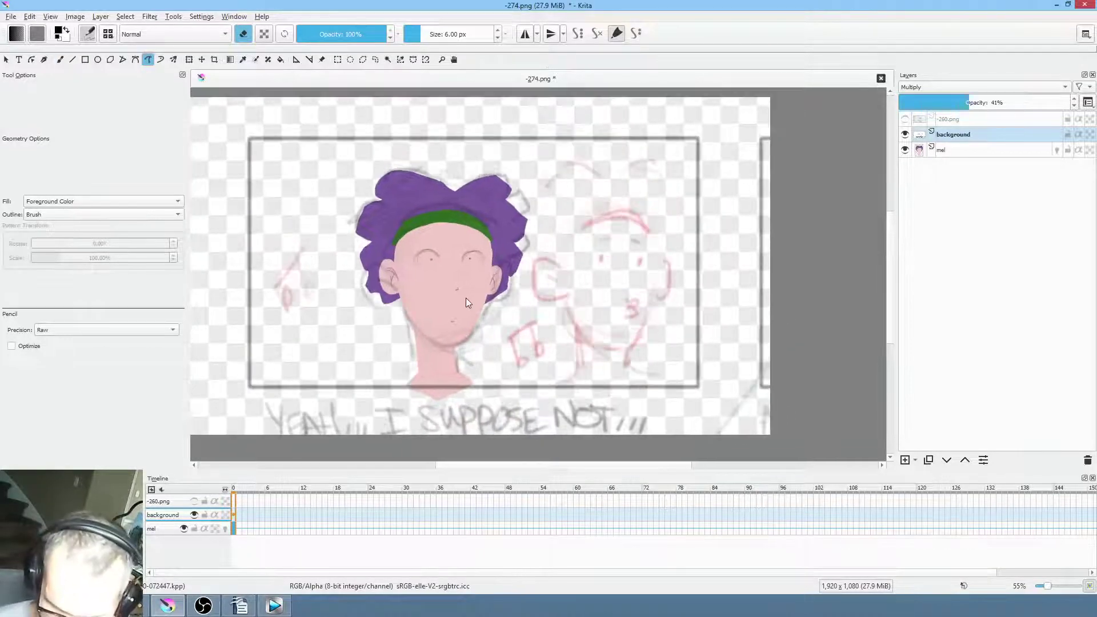
Turn eraser mode off and brush two new slanted eyebrows above the eyes on the background layer
scroll(522, 235, up, 4)
key(b)
key(e)
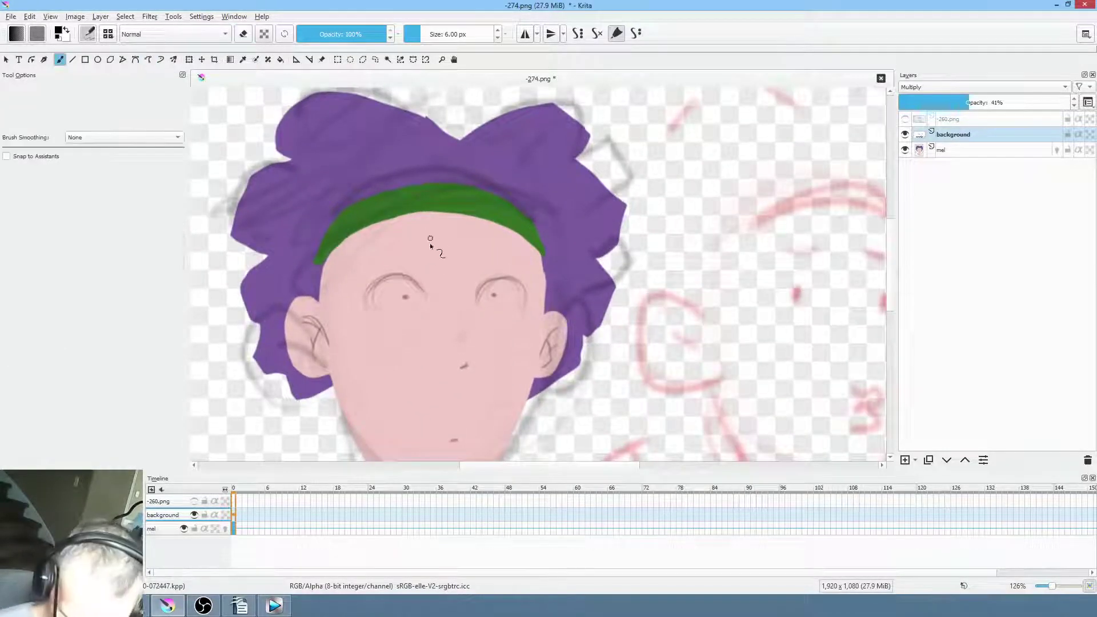
drag(380, 267, 426, 258)
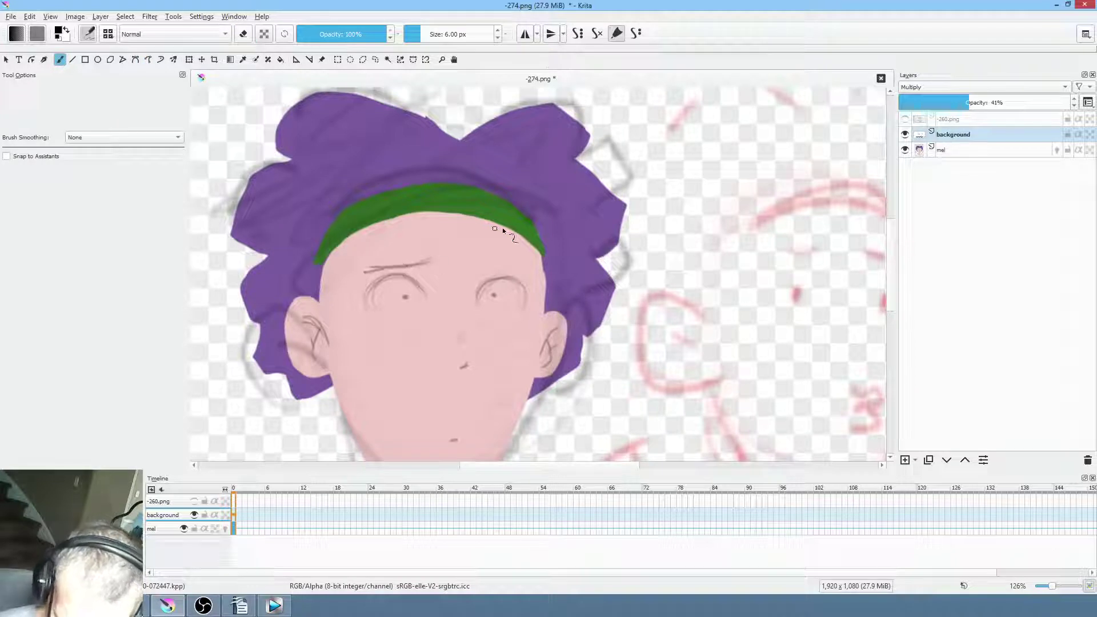
drag(471, 262, 512, 254)
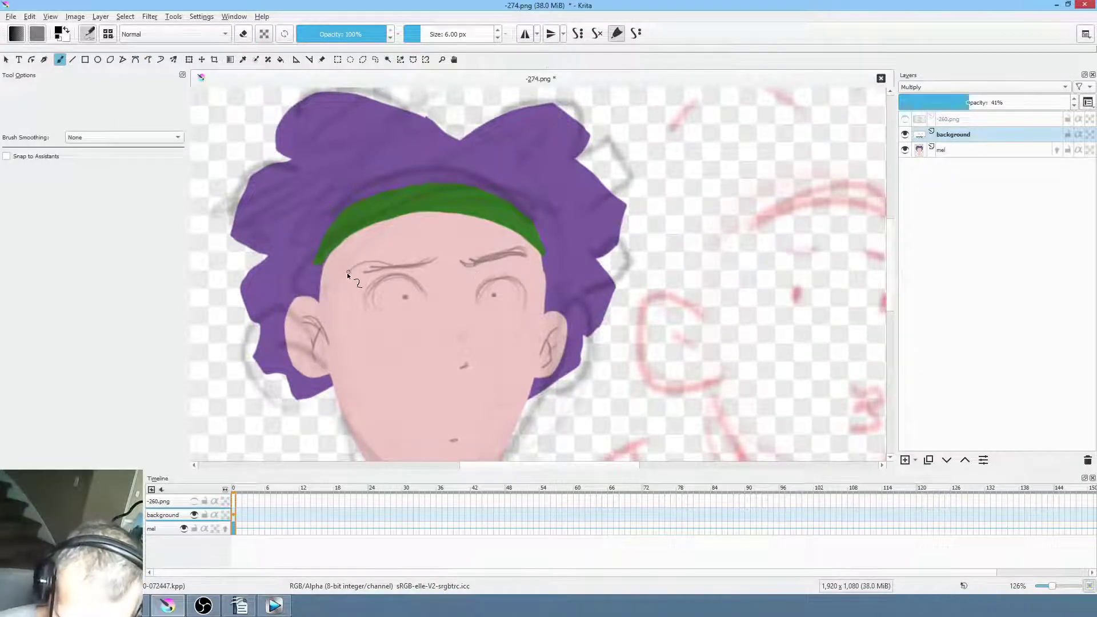
Set the background layer's opacity to 15%
drag(447, 300, 467, 218)
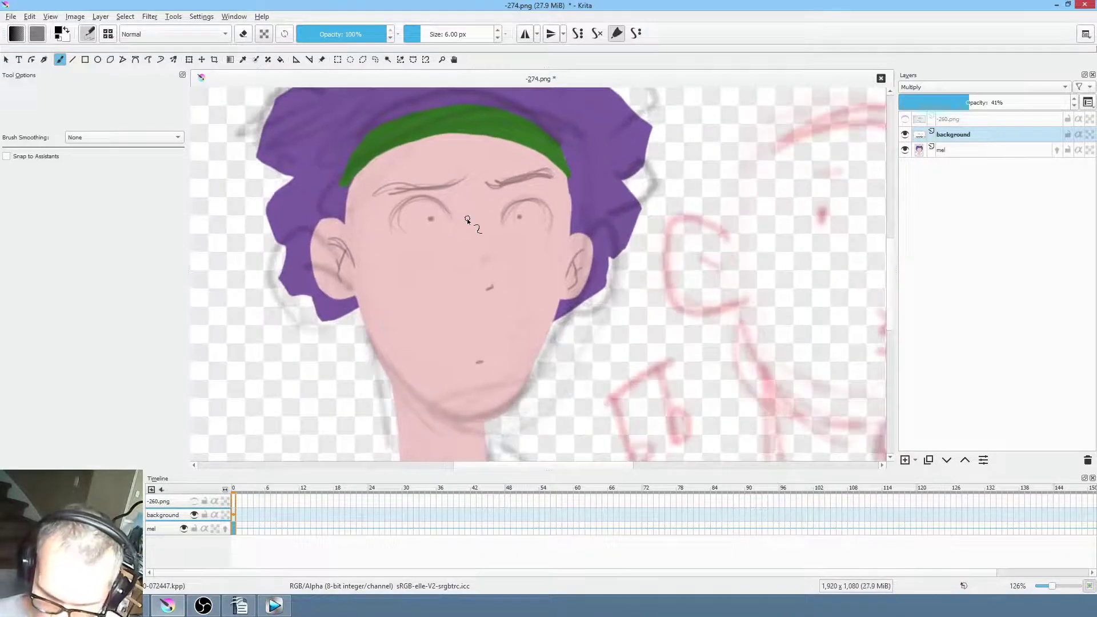
click(964, 150)
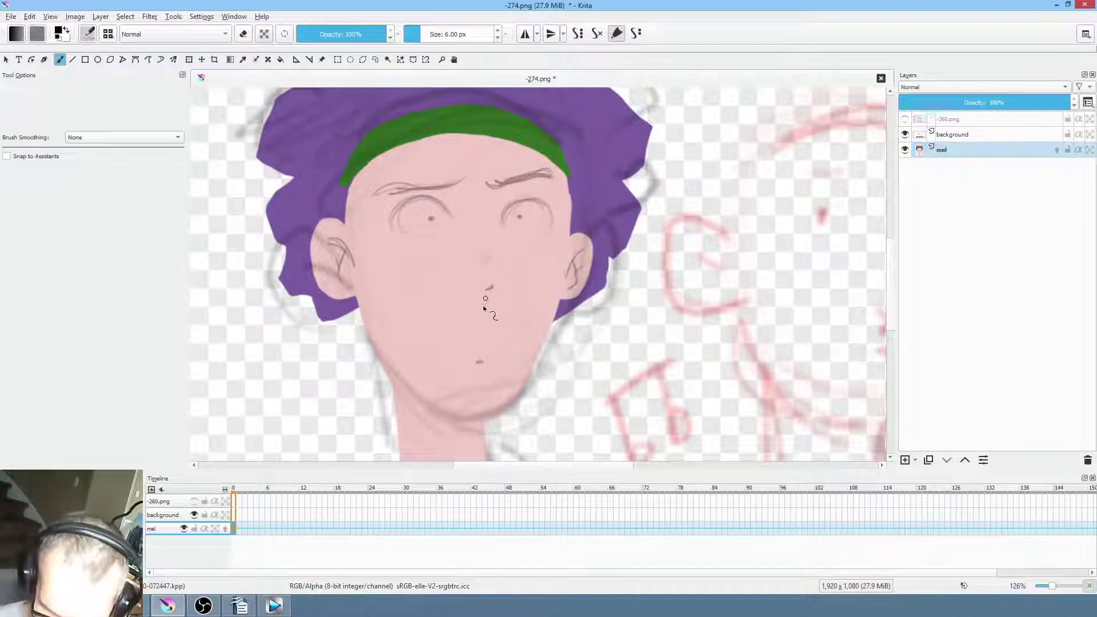
click(974, 135)
drag(995, 101, 926, 107)
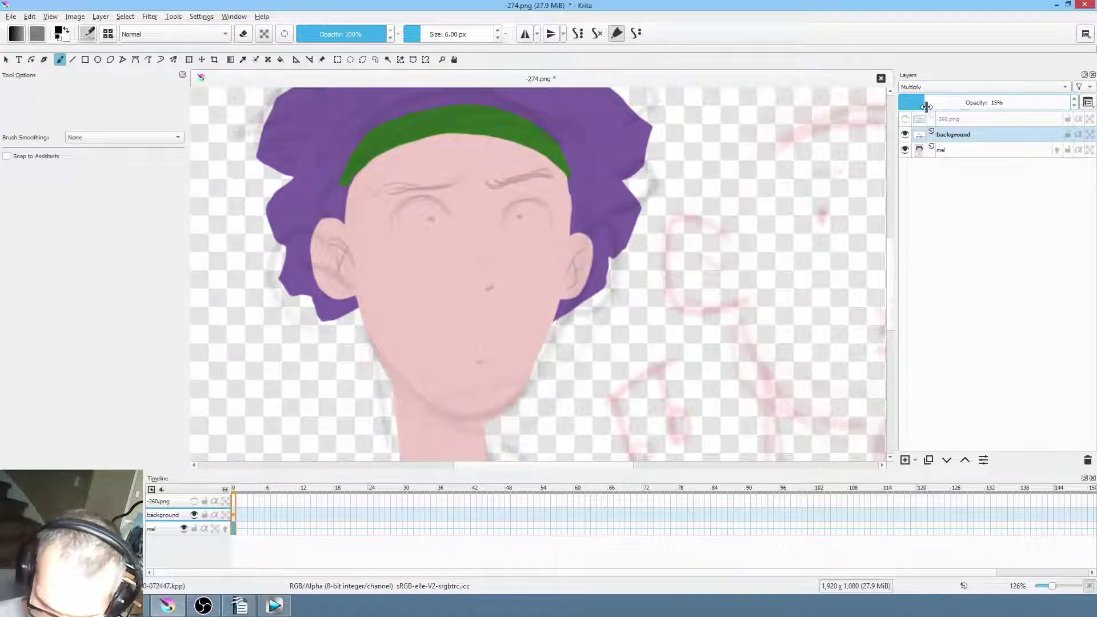
On the mel layer, draw a filled white oval over each sketched eye to form the eyeballs
click(963, 150)
mouse_move(429, 288)
mouse_down()
mouse_move(519, 233)
mouse_move(500, 269)
mouse_up()
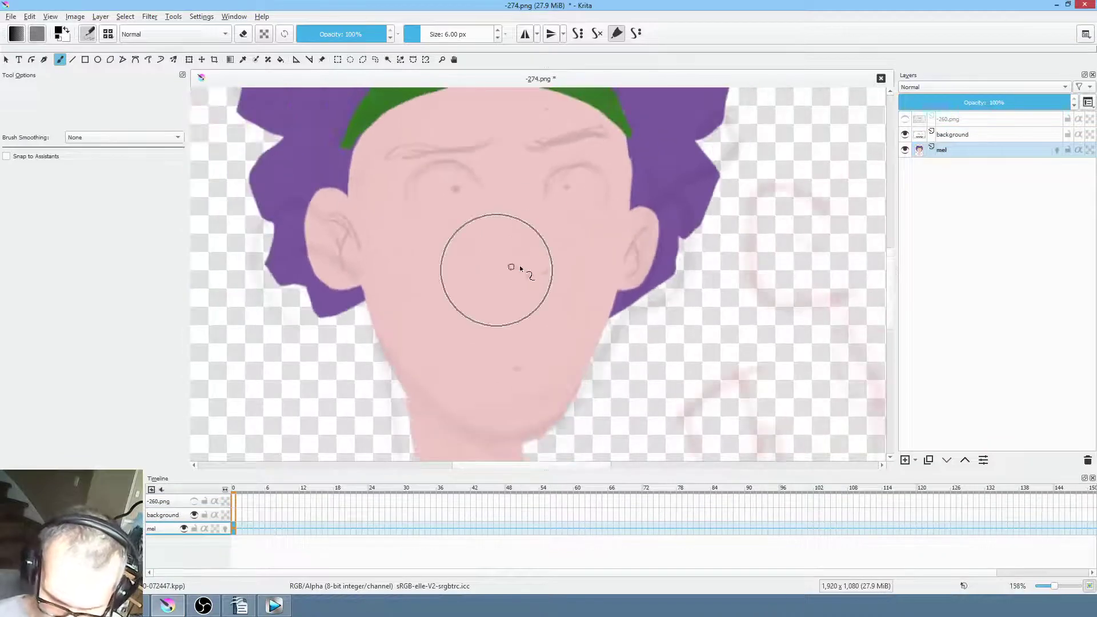
key(shift+b)
right_click(535, 281)
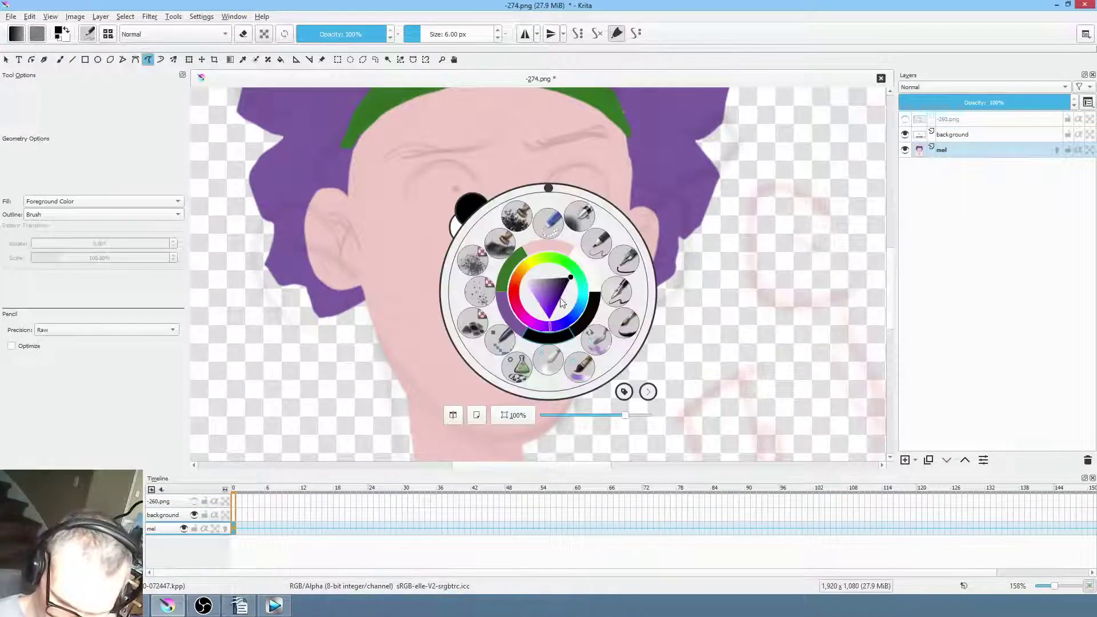
mouse_move(531, 280)
mouse_down()
mouse_move(522, 283)
mouse_move(581, 278)
mouse_up()
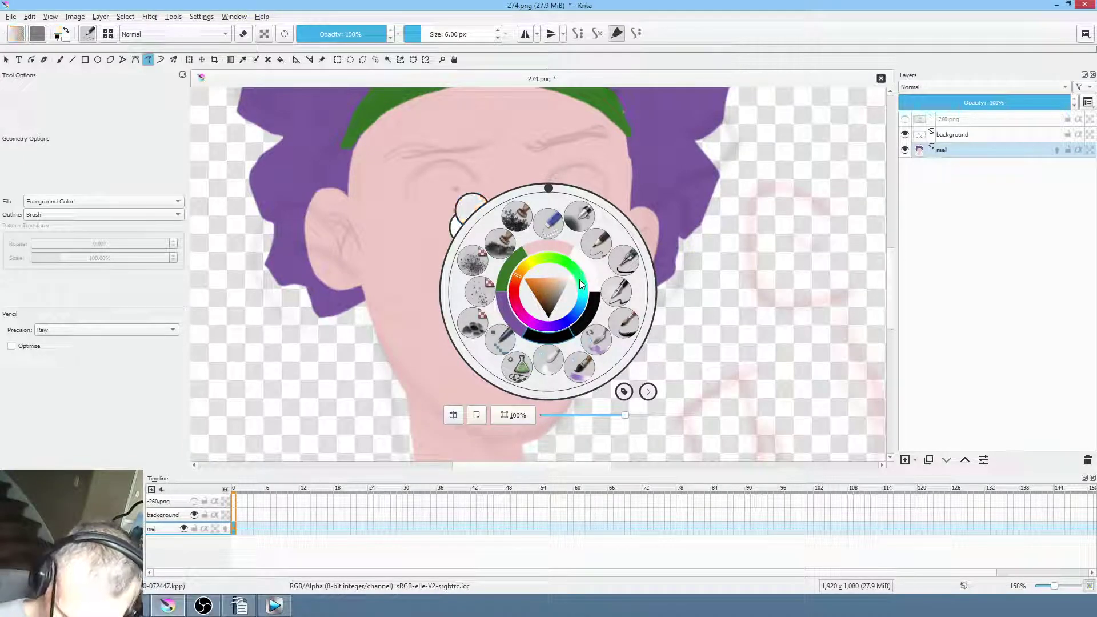
click(473, 180)
mouse_move(476, 190)
mouse_down()
mouse_move(429, 168)
mouse_move(415, 199)
mouse_move(479, 190)
mouse_up()
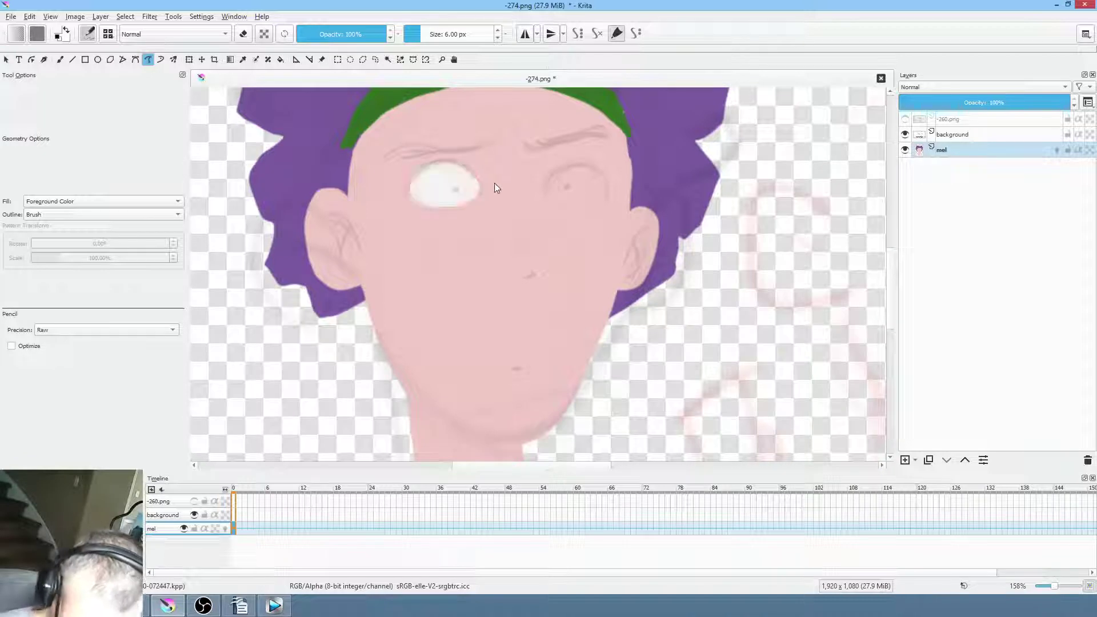
mouse_move(558, 178)
mouse_down()
mouse_move(594, 171)
mouse_move(599, 204)
mouse_up()
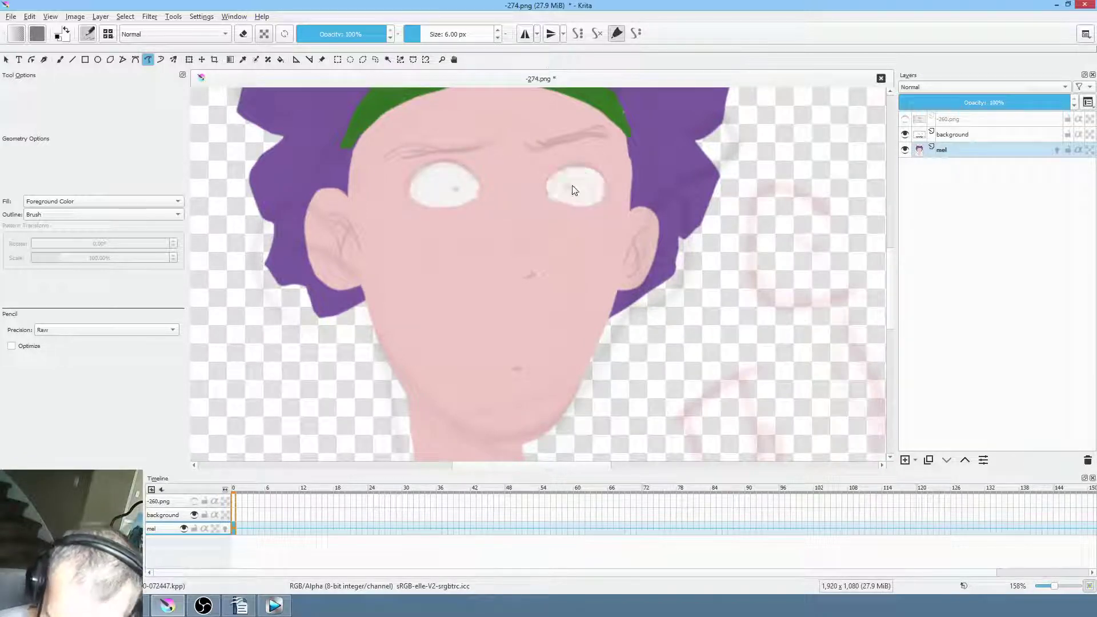
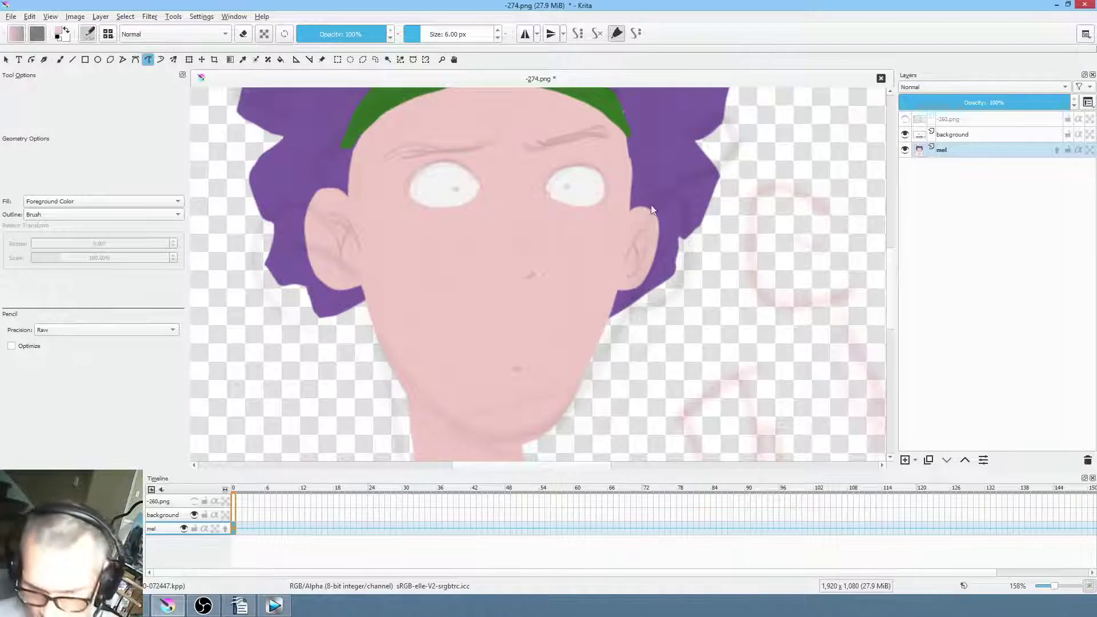
Choose a dark brown colour and a pen-style brush preset, and ink the inner lines of both ears and the nose on the mel layer
key(b)
key(e)
right_click(586, 274)
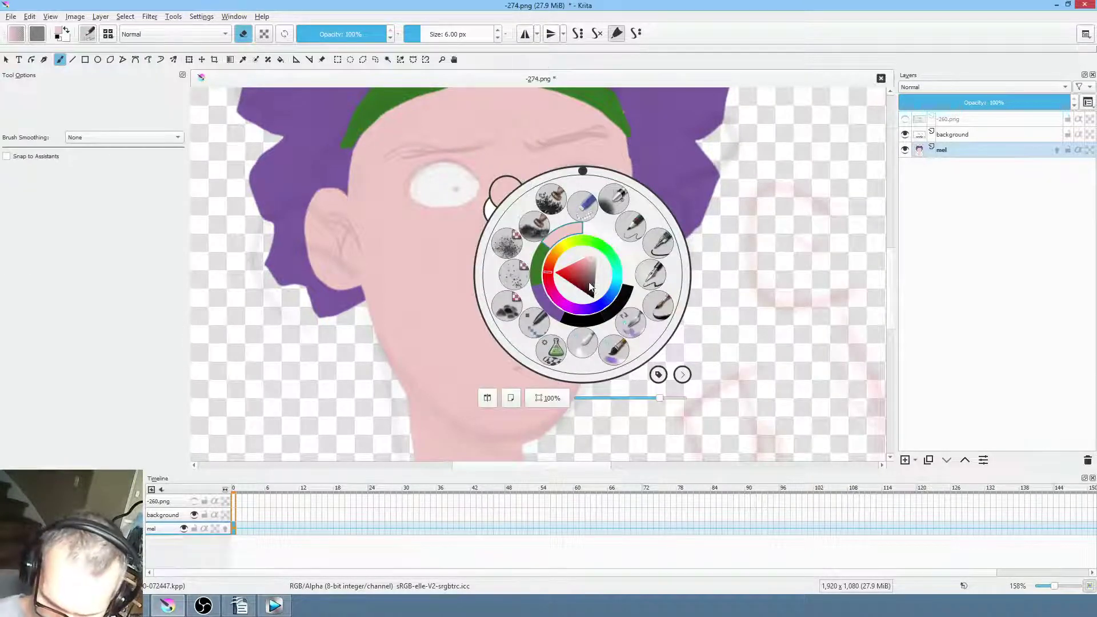
click(592, 287)
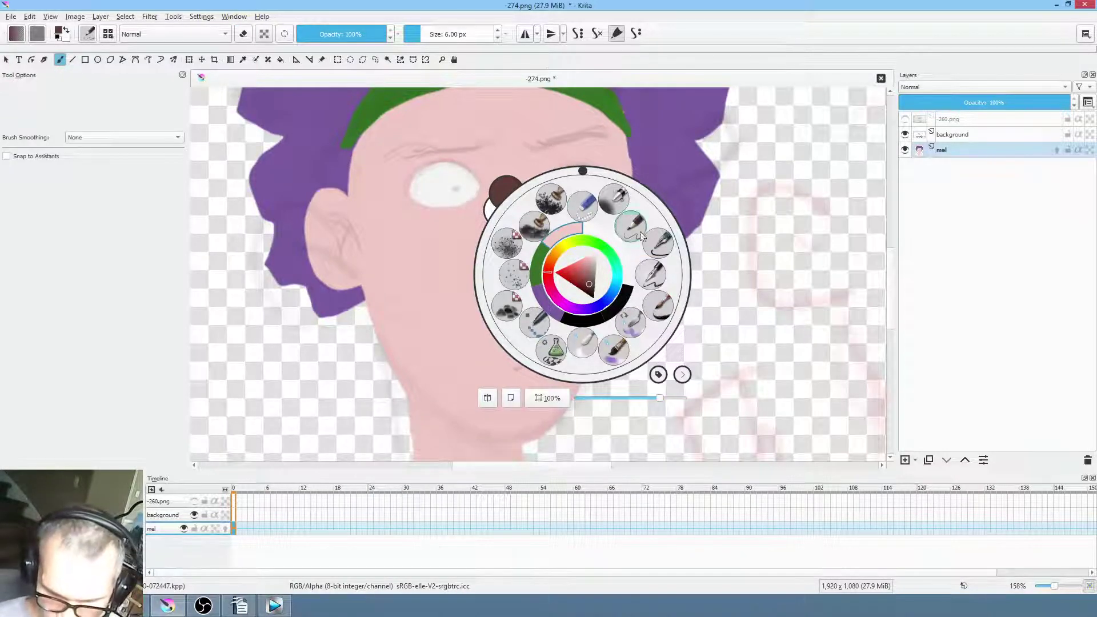
click(641, 235)
drag(633, 245, 628, 267)
drag(328, 218, 360, 255)
drag(342, 259, 347, 240)
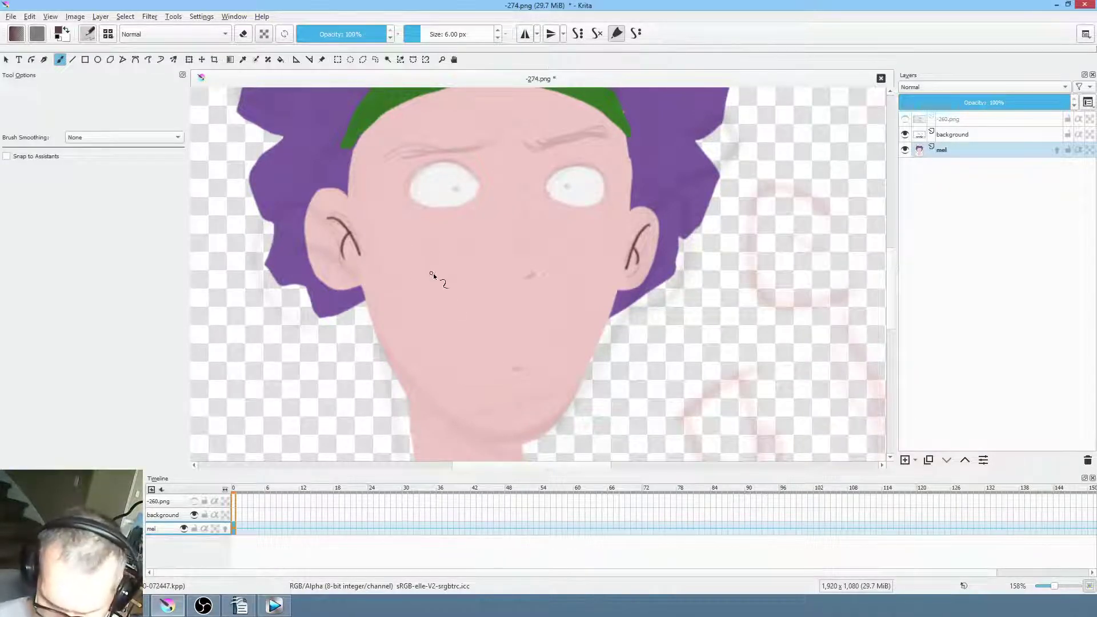
drag(524, 280, 533, 273)
Ink the two sides of the face in dark brown, from below the ears down towards the chin
drag(591, 335, 557, 218)
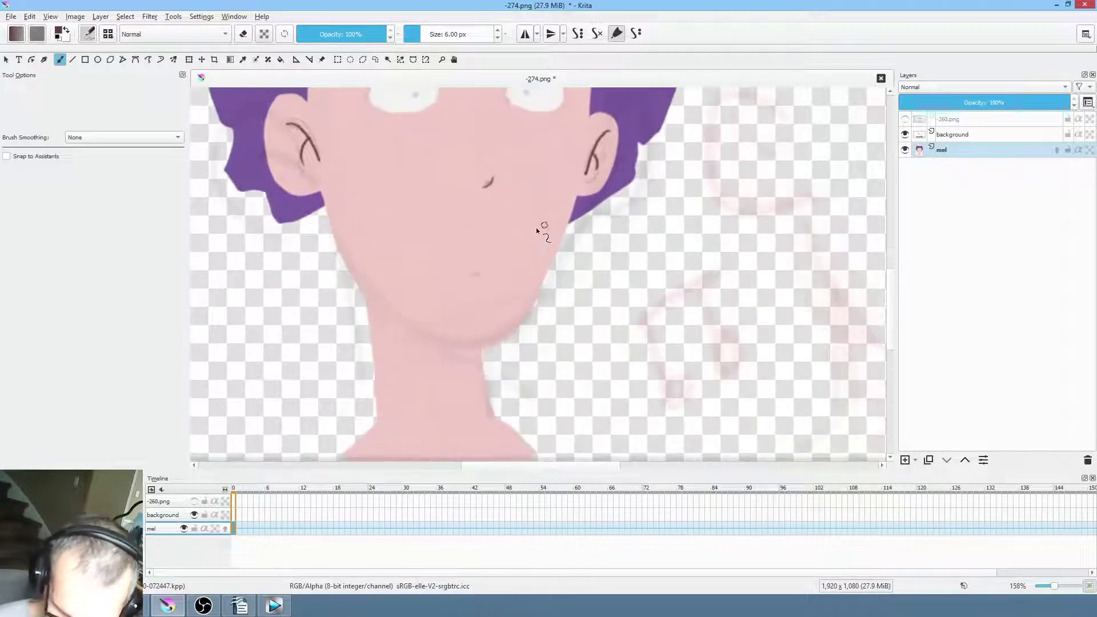
drag(325, 208, 359, 287)
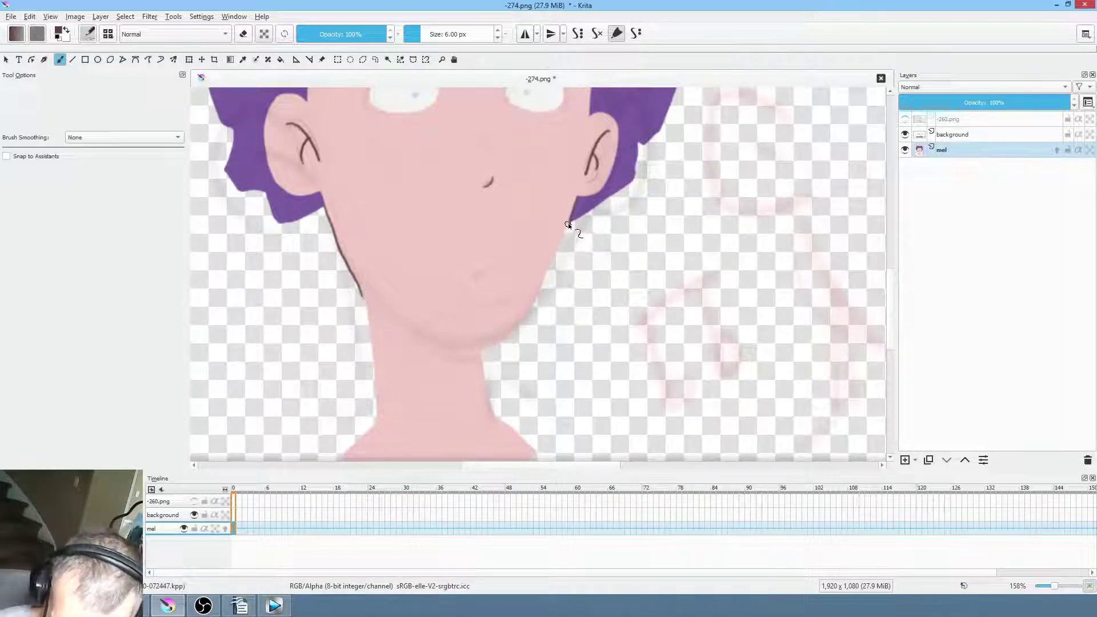
drag(559, 246, 547, 271)
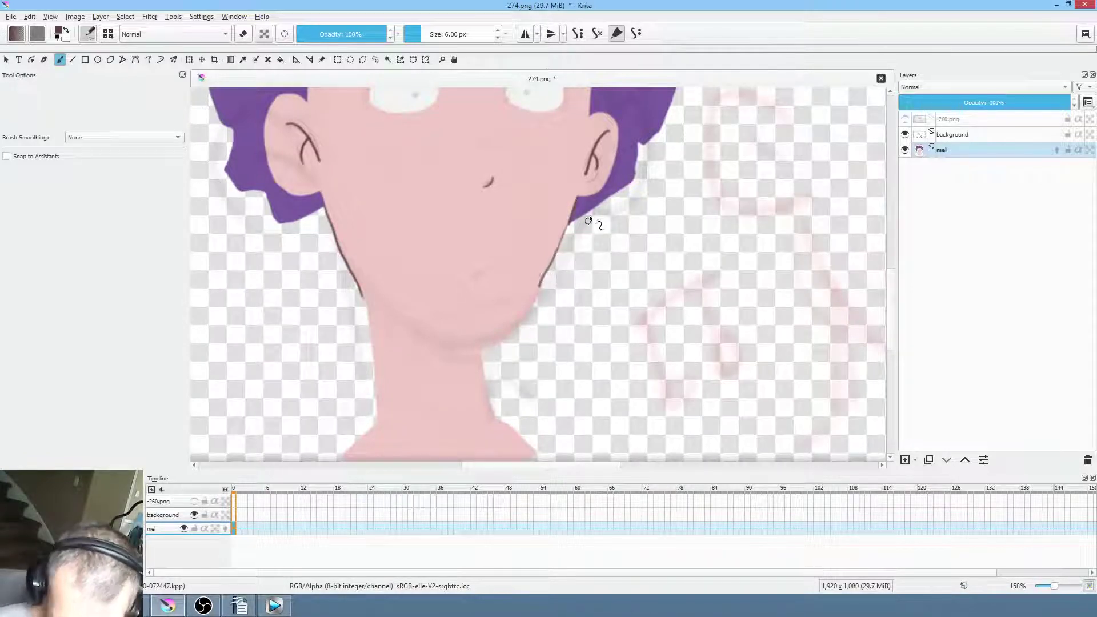
Ink the jawline in dark brown from below the ear and carry it around the curve of the chin
drag(642, 183, 556, 206)
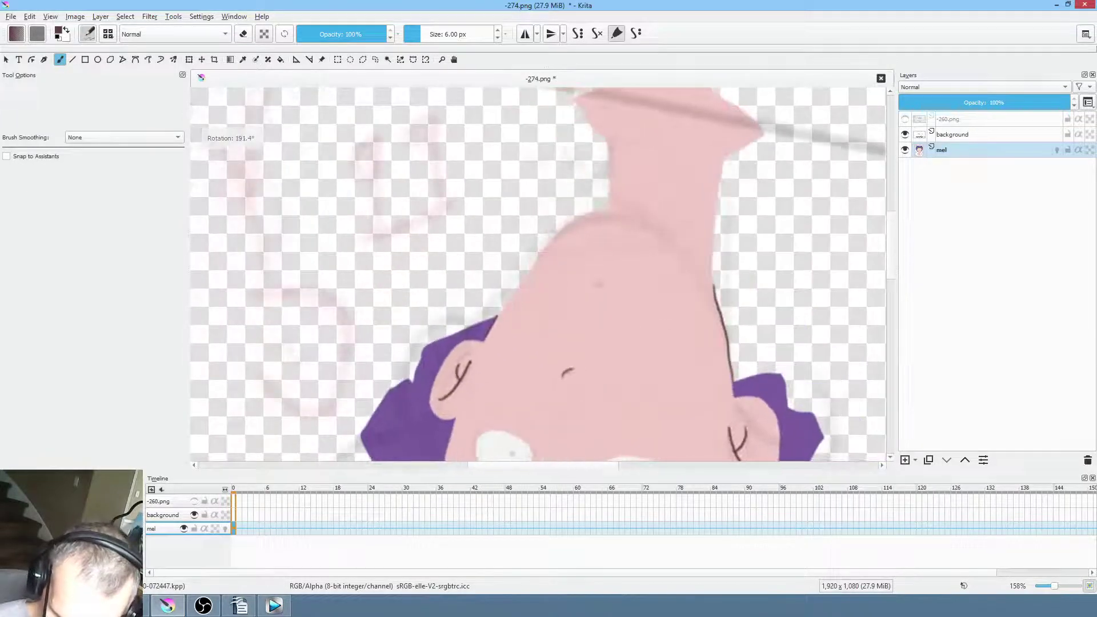
scroll(514, 277, up, 5)
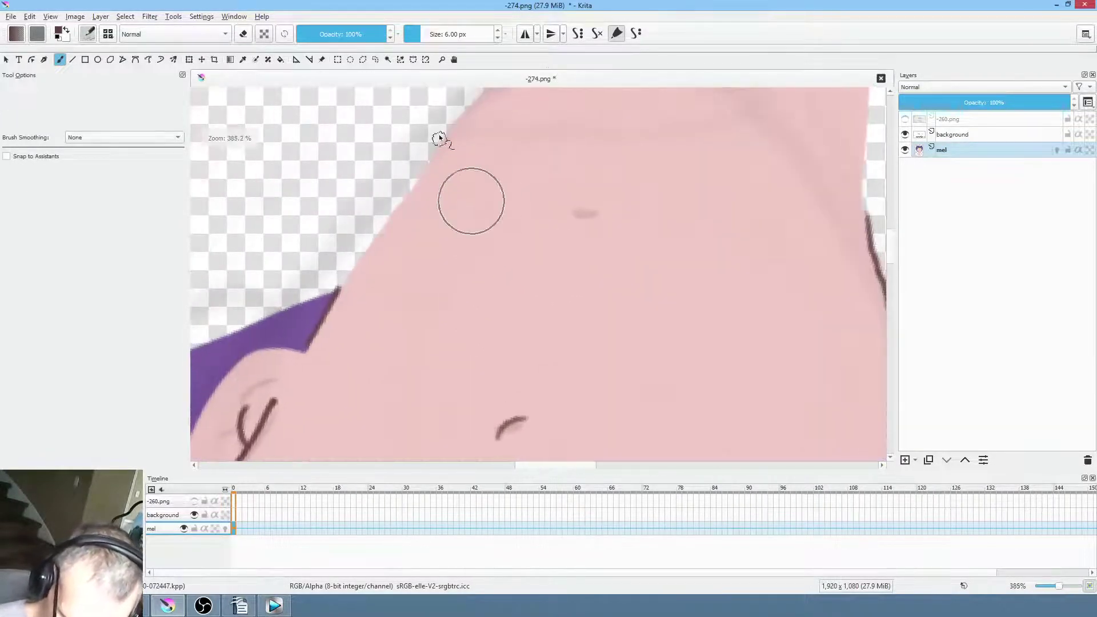
mouse_move(299, 371)
mouse_down()
mouse_move(436, 177)
mouse_move(492, 127)
mouse_move(515, 117)
mouse_move(535, 125)
mouse_up()
drag(580, 161, 491, 255)
drag(437, 217, 626, 250)
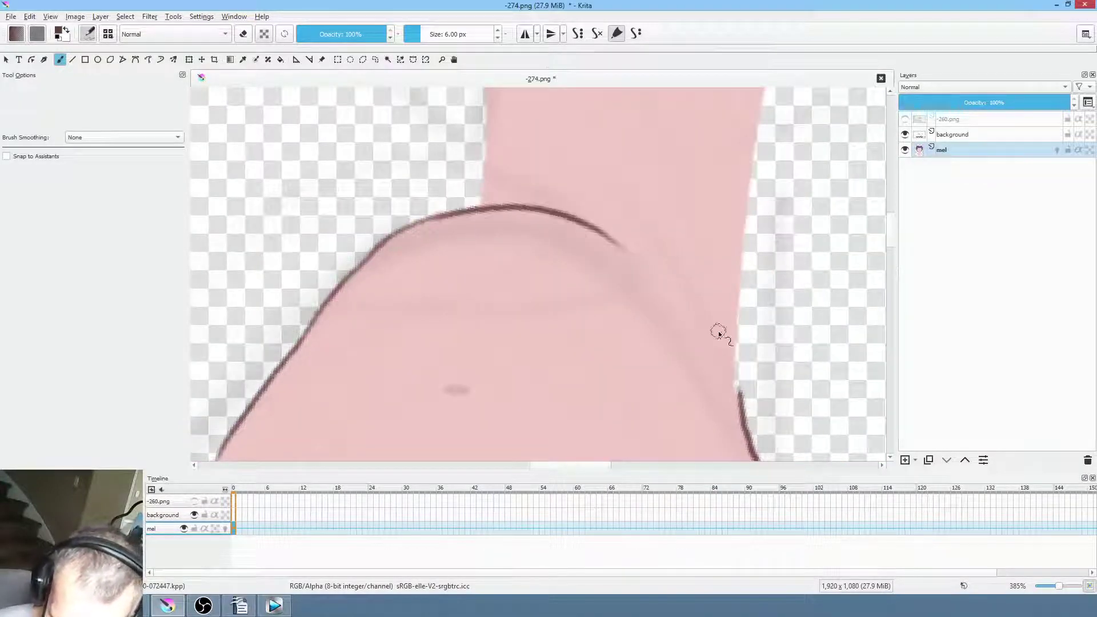
Ink both sides of the neck and the slope running from the neck to the collar corner
scroll(772, 262, up, 5)
drag(772, 262, 741, 127)
drag(362, 110, 389, 211)
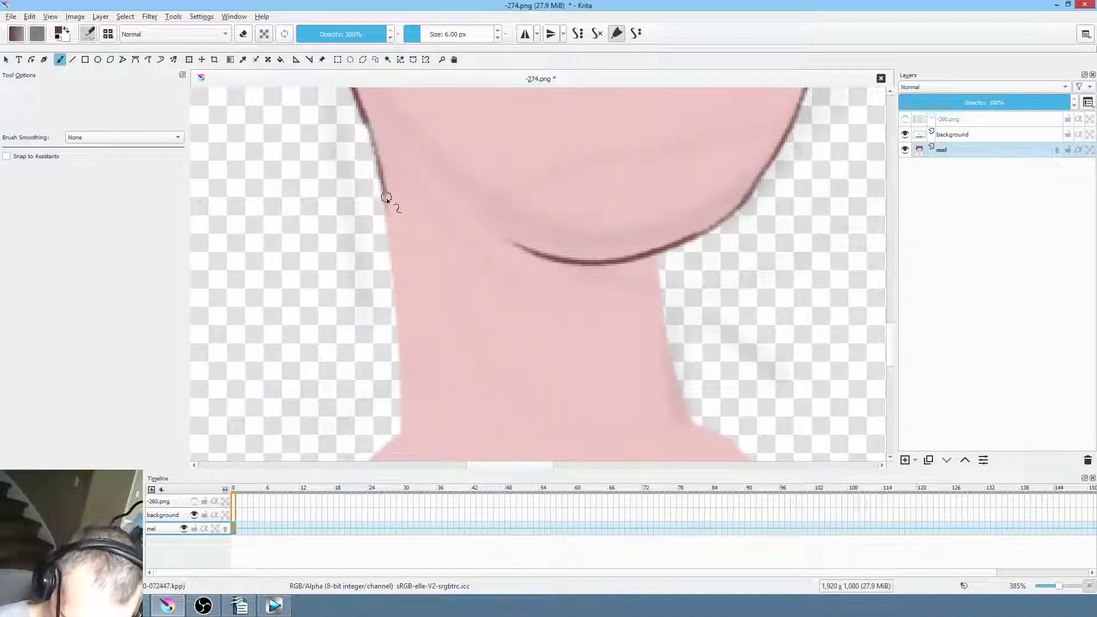
drag(395, 291, 400, 430)
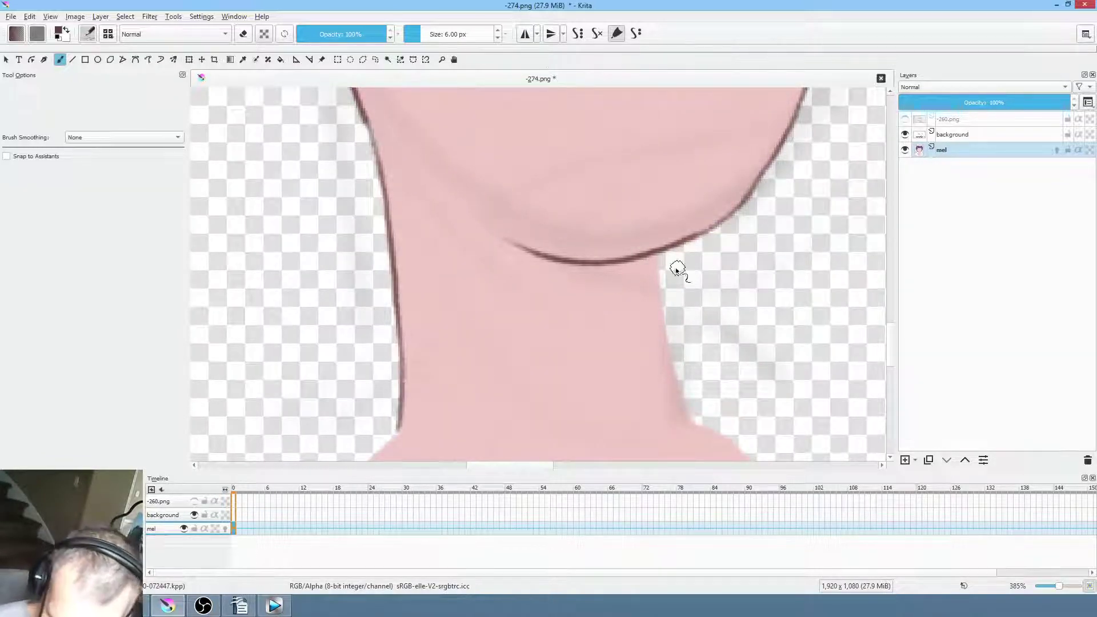
mouse_move(657, 255)
mouse_down()
mouse_move(695, 421)
mouse_move(710, 337)
mouse_move(558, 280)
mouse_up()
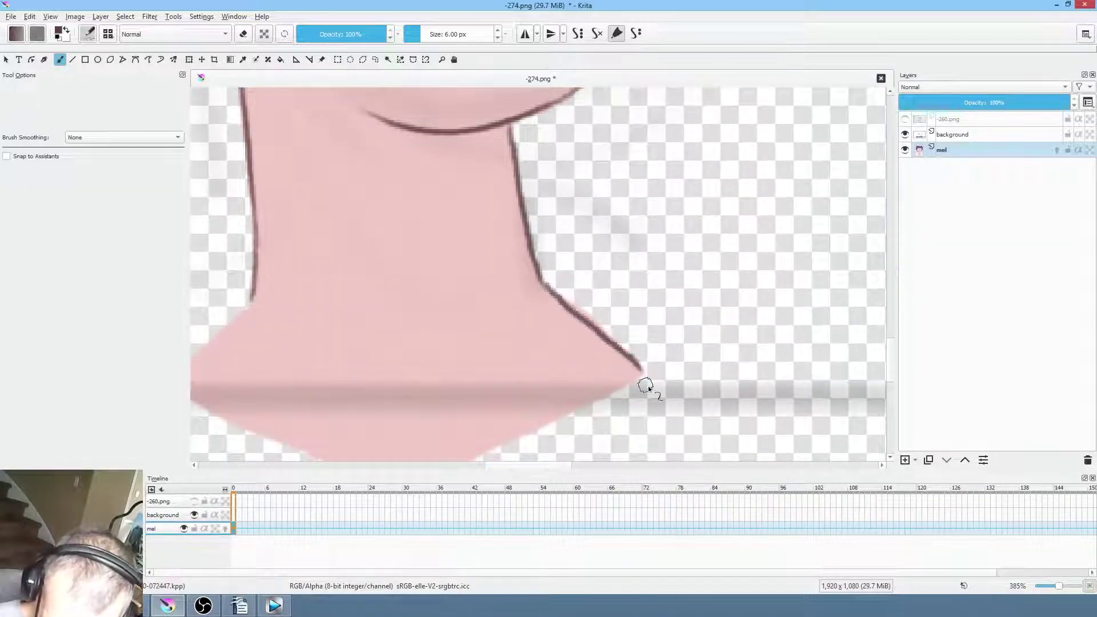
Ink the two lower edges of the V-shaped neckline so they meet at its point
mouse_move(637, 382)
mouse_down()
mouse_move(691, 280)
mouse_move(799, 222)
mouse_up()
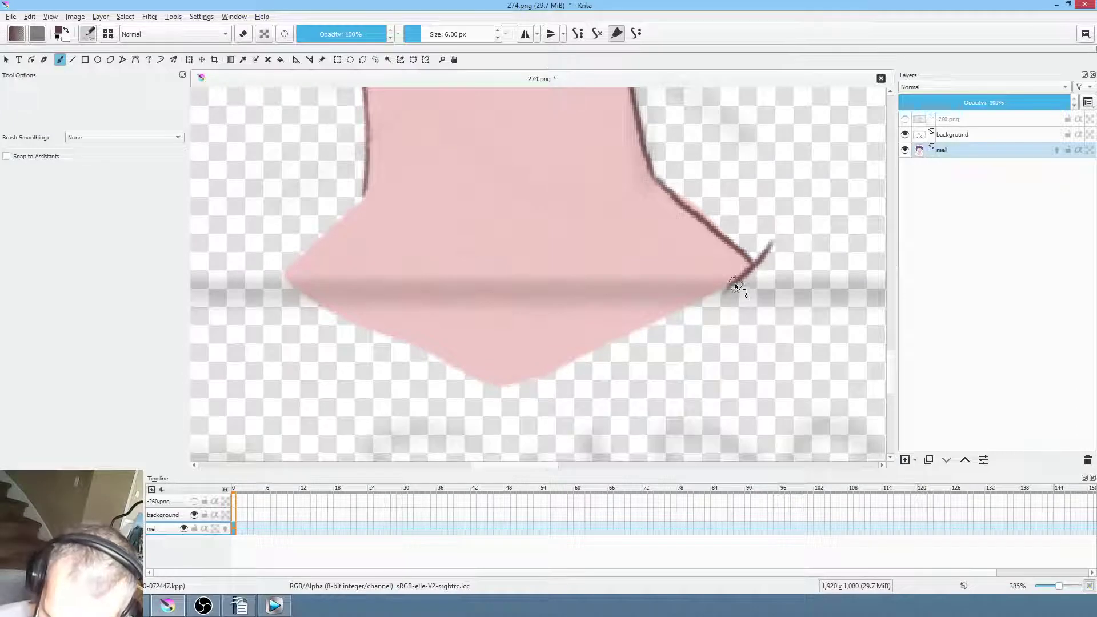
drag(687, 308, 492, 391)
mouse_move(283, 272)
mouse_down()
mouse_move(323, 311)
mouse_move(555, 395)
mouse_up()
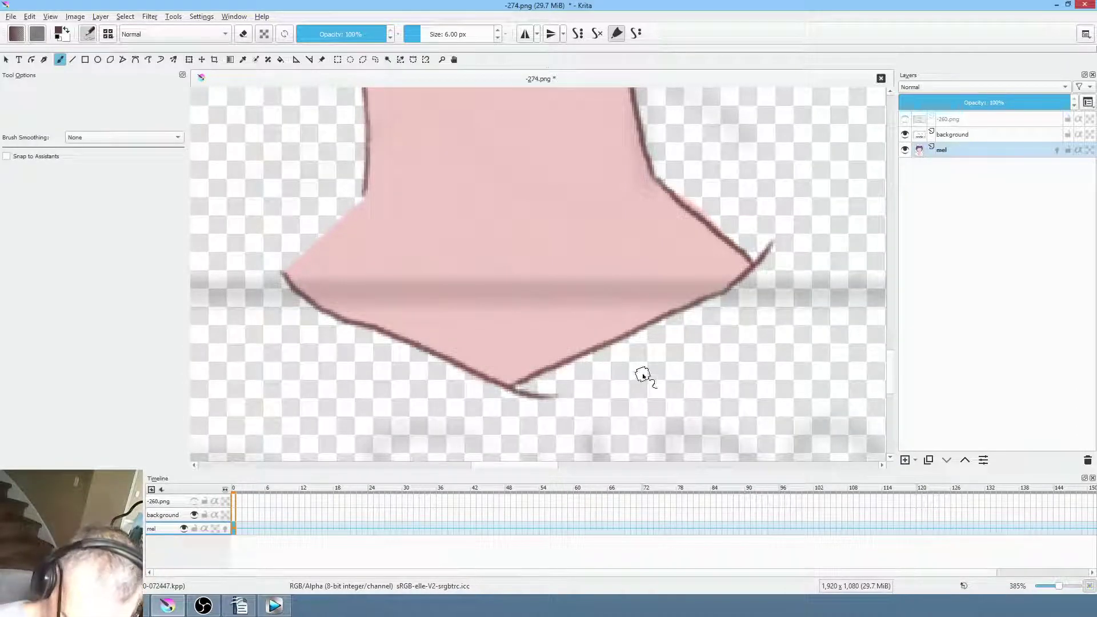
Ink the shirt's collar and shoulder lines on both sides, then its armhole lines down to the canvas edge
drag(327, 229, 235, 263)
mouse_move(221, 348)
mouse_down()
mouse_move(325, 388)
mouse_move(318, 397)
mouse_up()
mouse_move(482, 263)
mouse_down()
mouse_move(527, 268)
mouse_move(610, 320)
mouse_move(613, 369)
mouse_up()
mouse_move(352, 298)
mouse_down()
mouse_move(290, 310)
mouse_move(310, 409)
mouse_up()
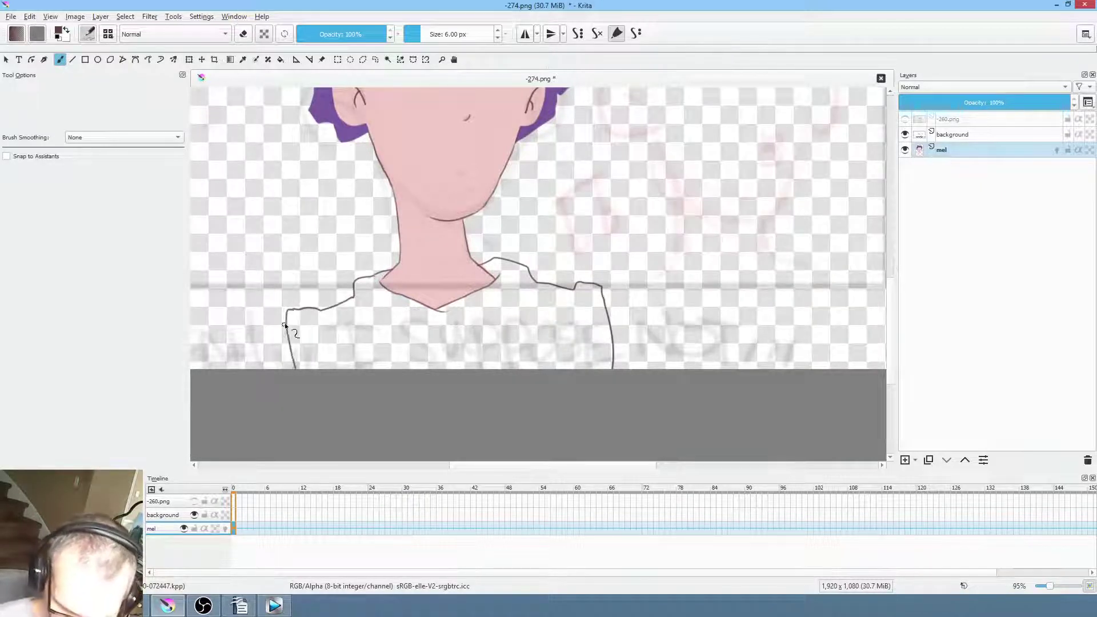
Ink the outer line of each arm from the shoulder to the canvas edge, undoing and redrawing the second arm's stroke
drag(287, 318, 257, 421)
drag(604, 297, 686, 400)
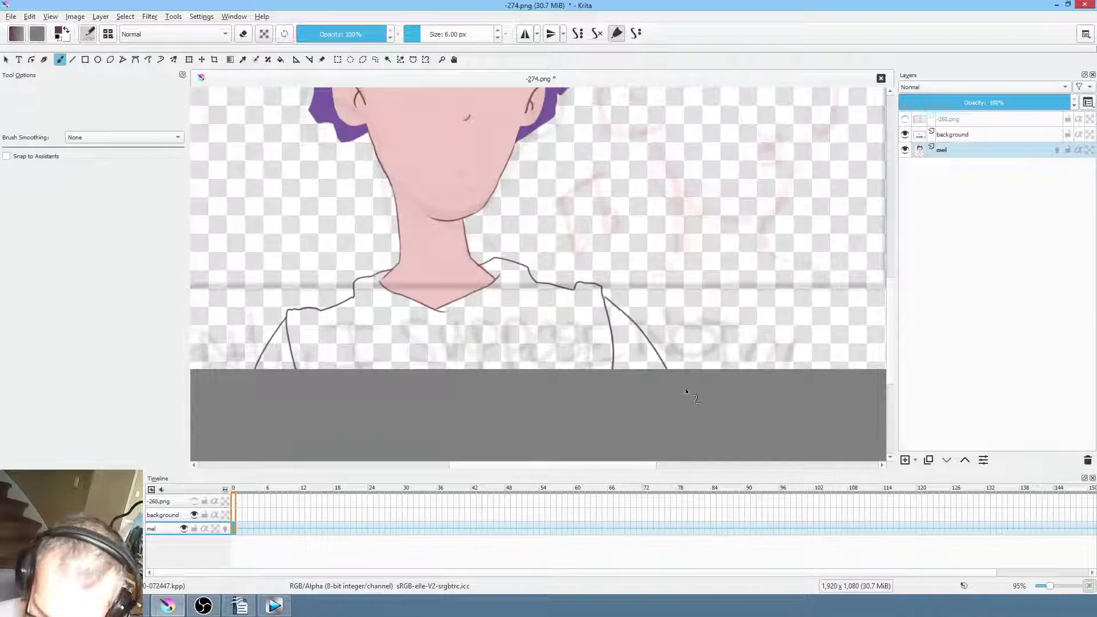
key(ctrl+z)
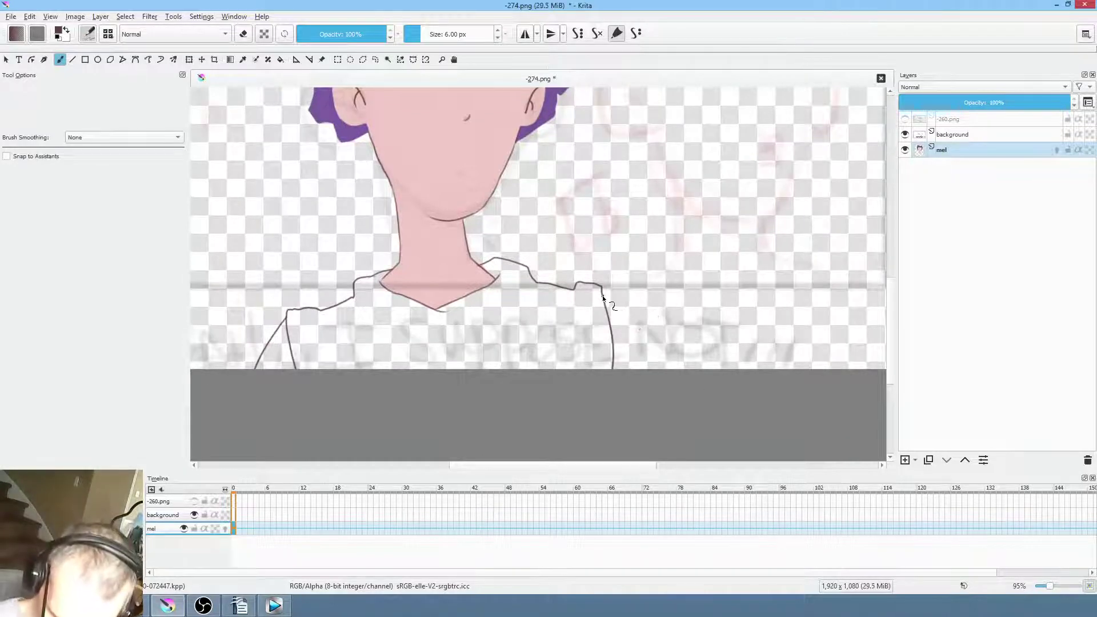
Ink a worried-looking, slanted dark brown eyebrow above each eye
scroll(679, 229, down, 5)
scroll(627, 225, up, 3)
scroll(576, 259, up, 1)
scroll(513, 230, down, 1)
scroll(486, 234, up, 1)
scroll(572, 248, down, 1)
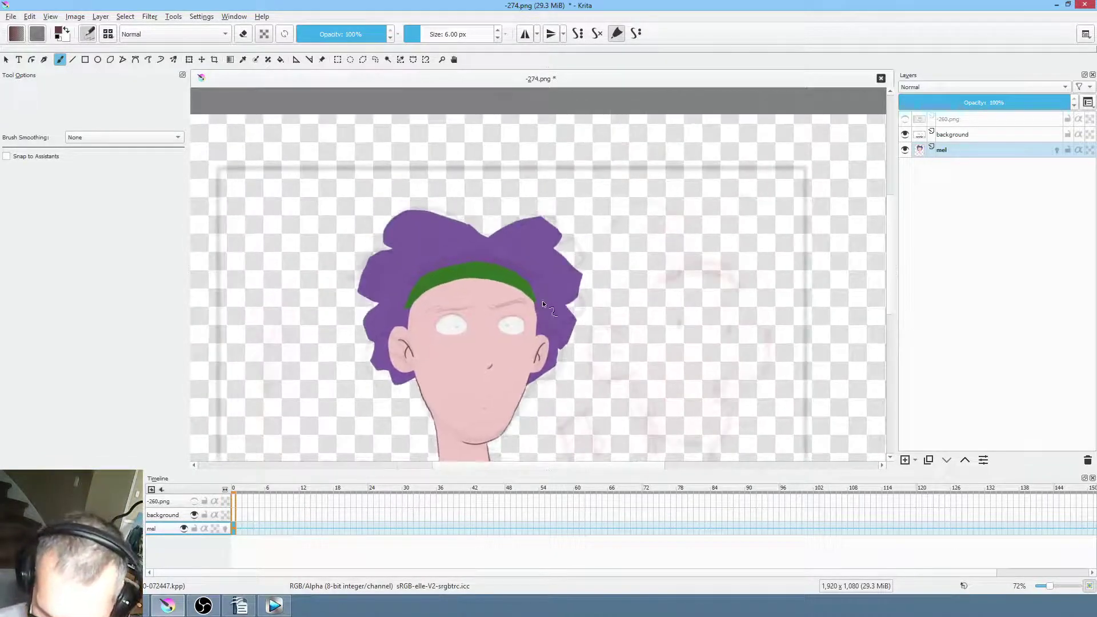
scroll(574, 254, up, 3)
drag(579, 260, 646, 166)
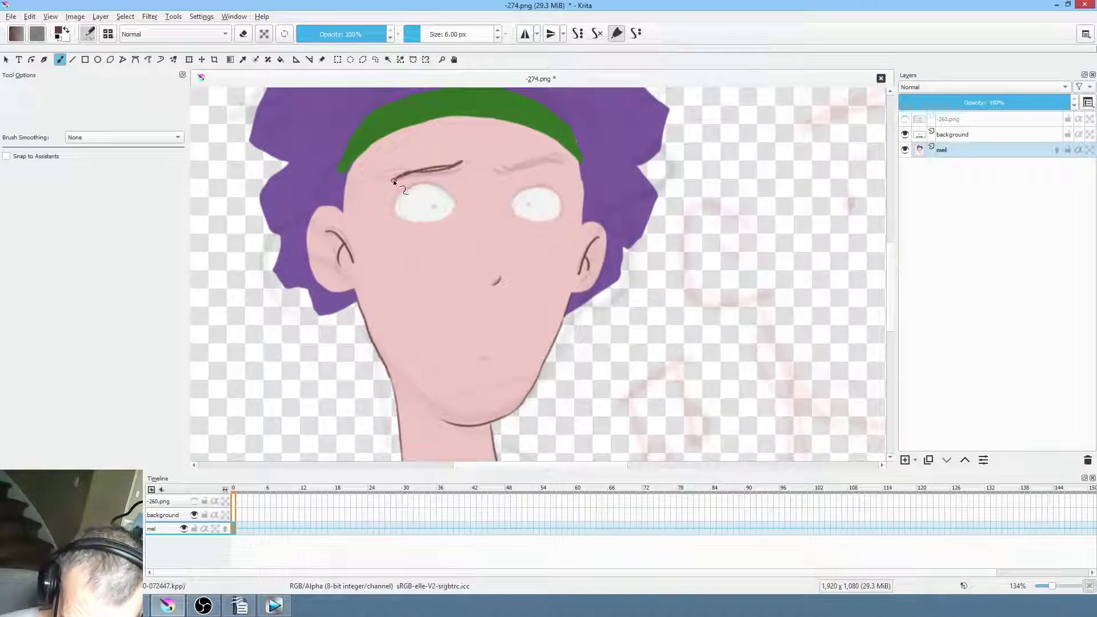
drag(460, 159, 417, 171)
mouse_move(557, 169)
mouse_down()
mouse_move(531, 161)
mouse_move(562, 173)
mouse_up()
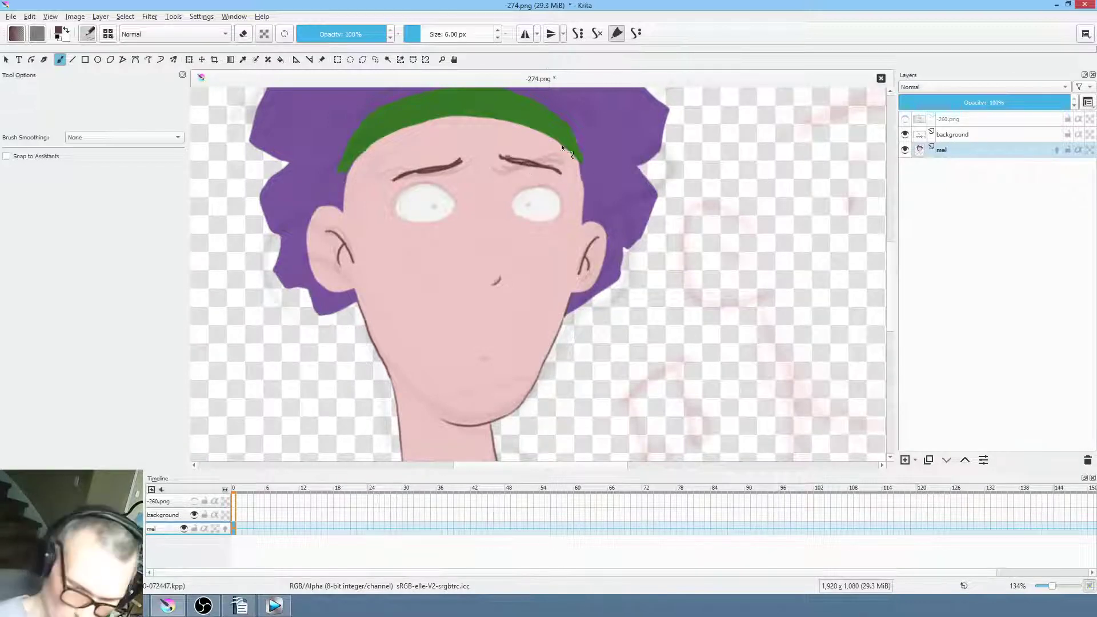
key(1)
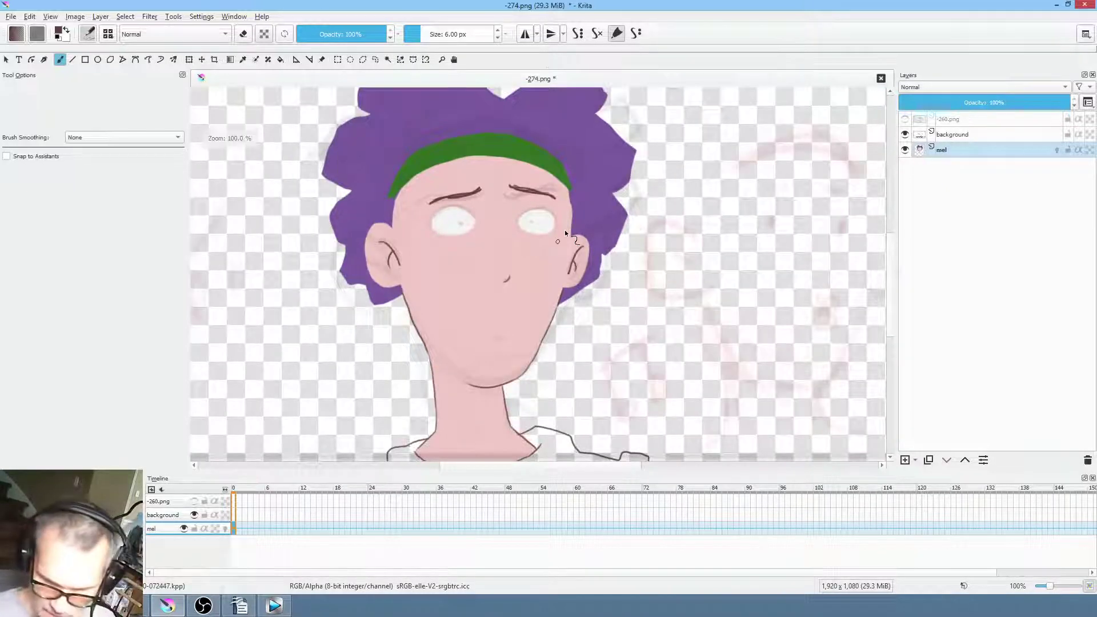
Undo the second eyebrow, thicken the first one, and redraw the second as a thicker stroke slanting down outward
key(ctrl+z)
scroll(452, 194, up, 5)
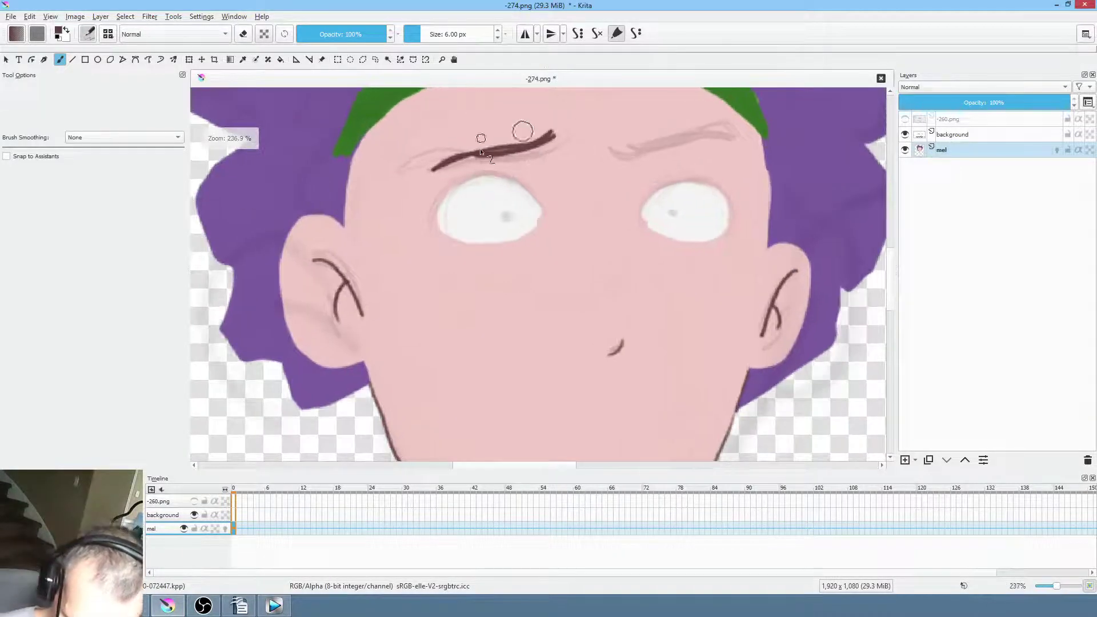
mouse_move(546, 137)
mouse_down()
mouse_move(558, 133)
mouse_move(538, 138)
mouse_up()
mouse_move(636, 133)
mouse_down()
mouse_move(709, 150)
mouse_move(679, 148)
mouse_move(739, 169)
mouse_move(634, 133)
mouse_up()
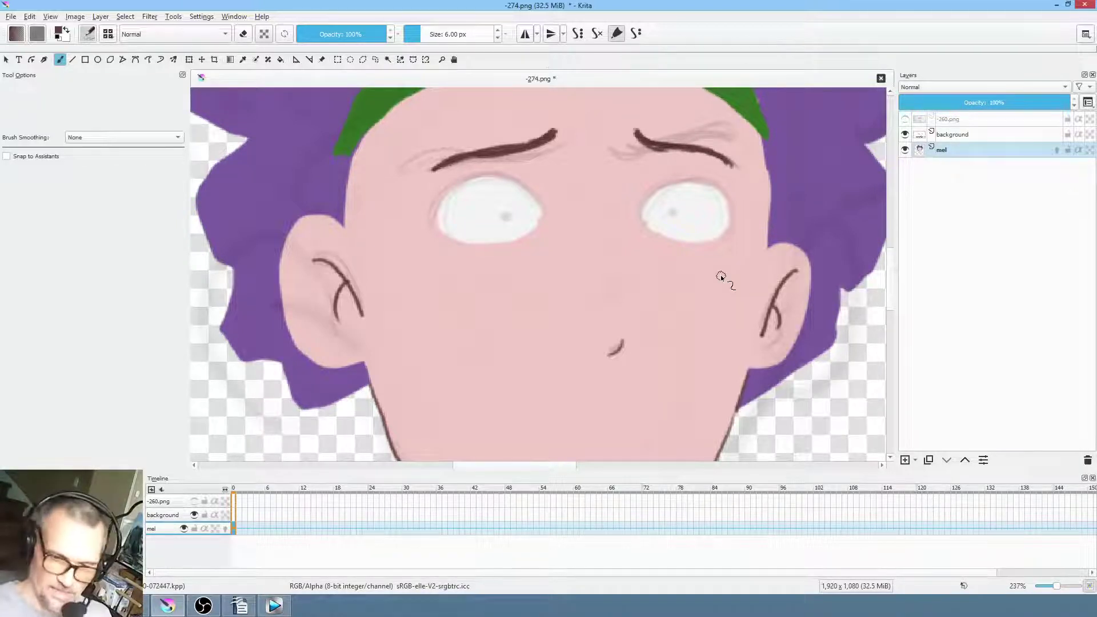
Ink the outer contours of both ears and the side of the face above the second ear
drag(721, 277, 503, 240)
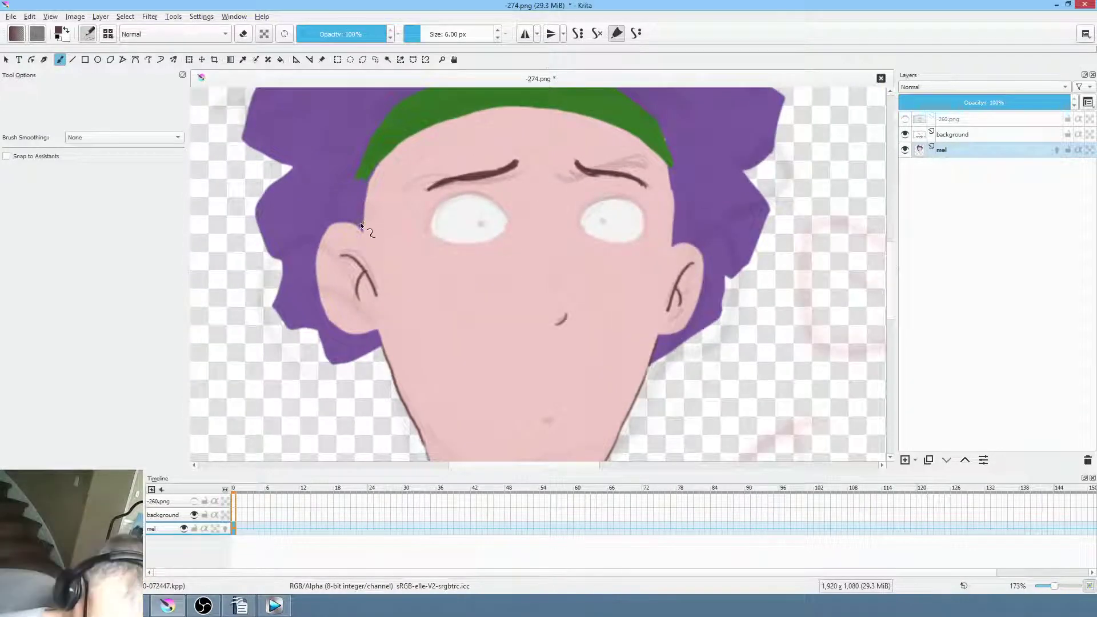
mouse_move(320, 242)
mouse_down()
mouse_move(327, 315)
mouse_move(348, 336)
mouse_move(377, 331)
mouse_up()
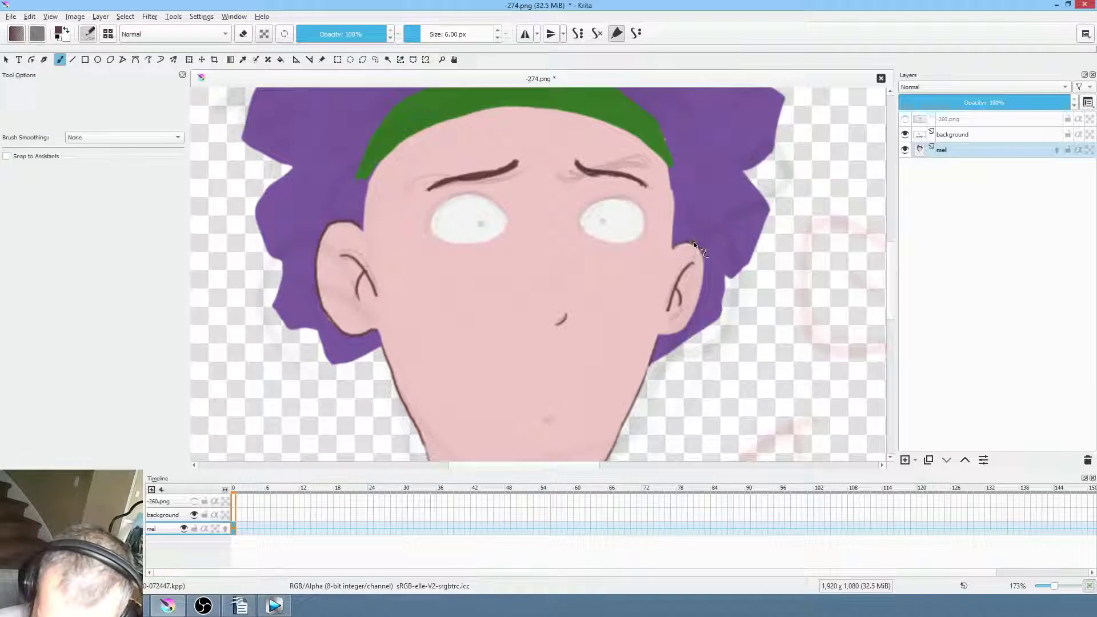
drag(702, 251, 703, 272)
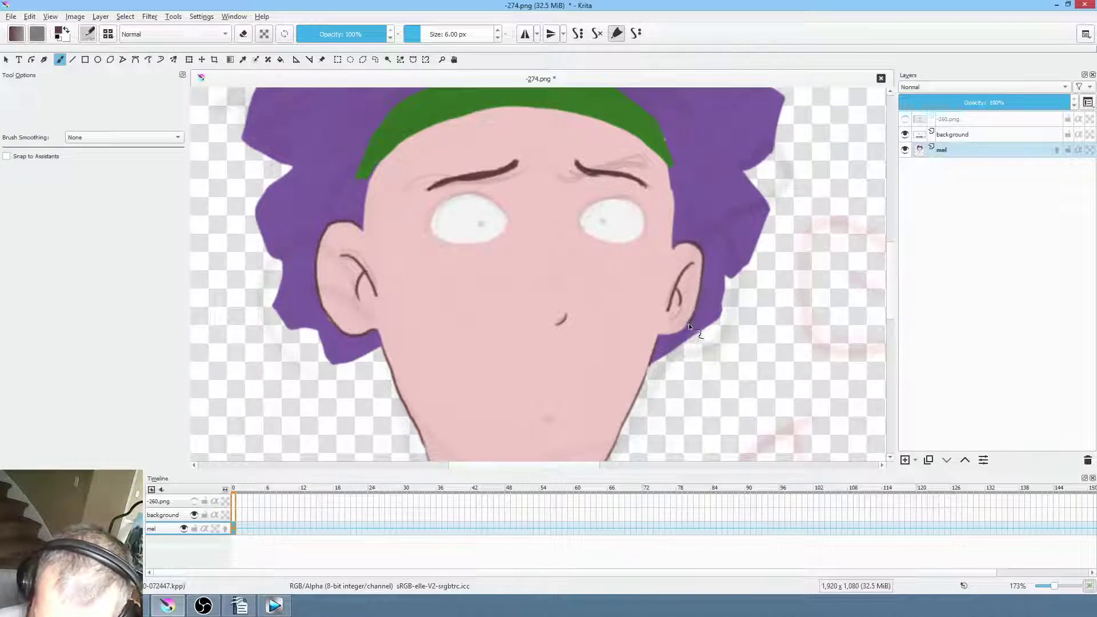
scroll(715, 250, up, 1)
scroll(675, 228, right, 1)
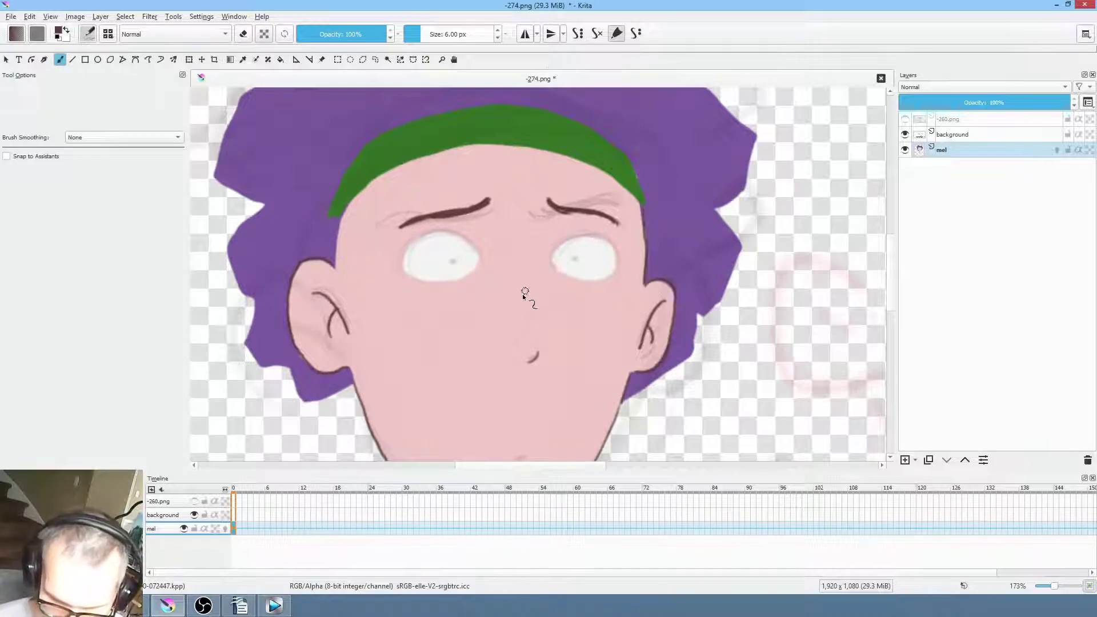
Ink the upper and lower outlines of both eyes and draw a small solid dark brown pupil in each
scroll(527, 287, up, 4)
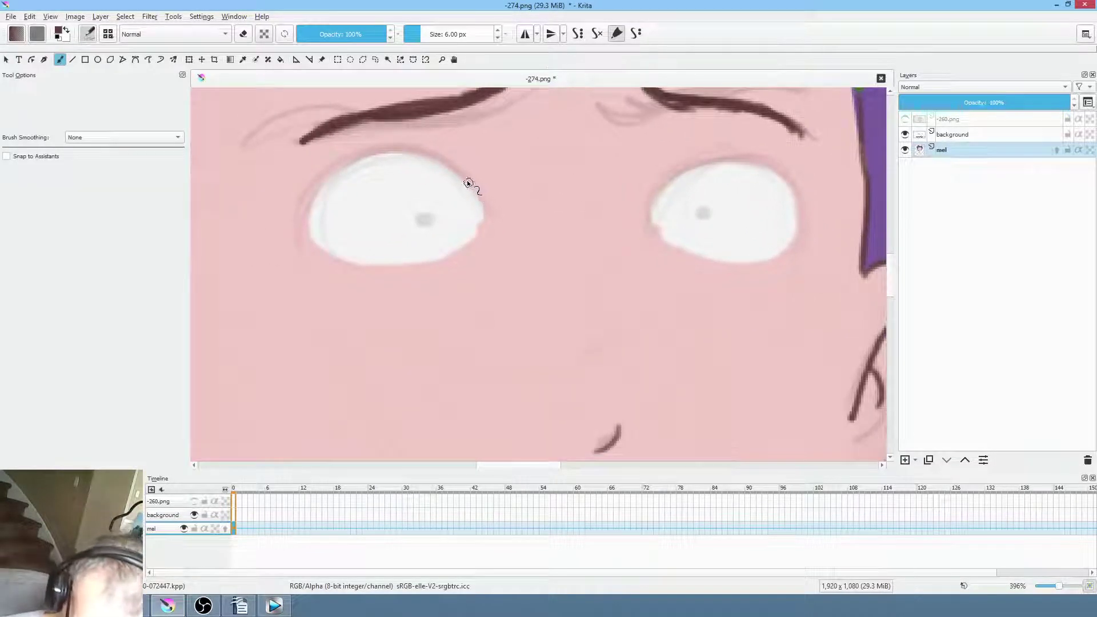
mouse_move(445, 165)
mouse_down()
mouse_move(384, 156)
mouse_move(352, 166)
mouse_move(313, 217)
mouse_up()
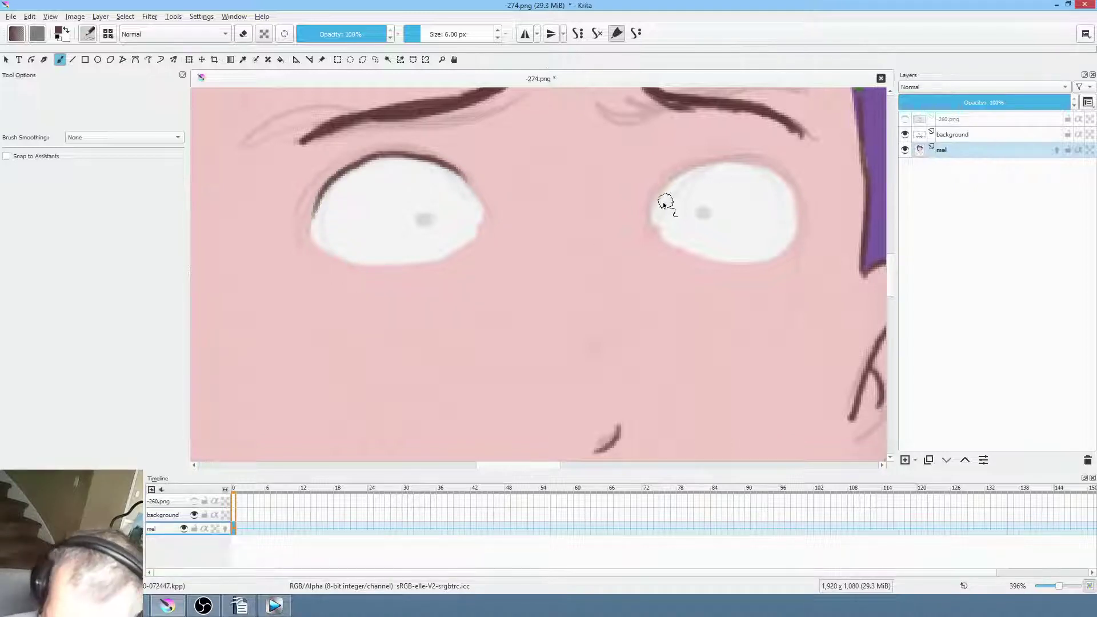
mouse_move(655, 198)
mouse_down()
mouse_move(745, 162)
mouse_move(780, 177)
mouse_move(798, 224)
mouse_up()
mouse_move(667, 245)
mouse_down()
mouse_move(727, 266)
mouse_move(785, 257)
mouse_up()
mouse_move(334, 258)
mouse_down()
mouse_move(411, 274)
mouse_move(457, 253)
mouse_up()
drag(429, 217, 424, 220)
drag(714, 212, 710, 216)
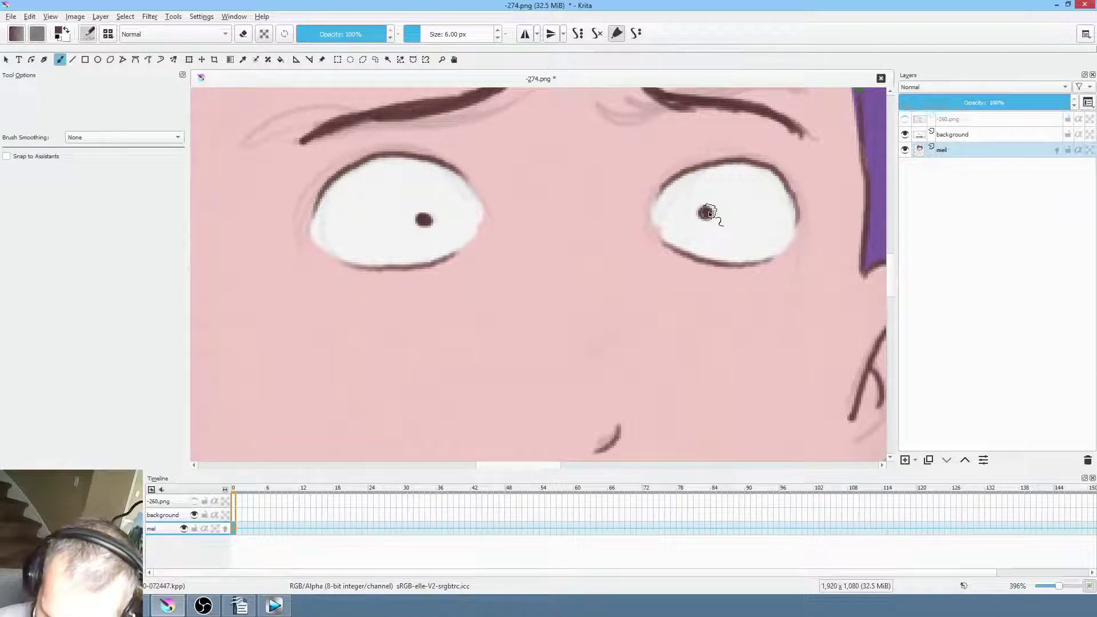
Hide the background layer, sample the eye white, and touch up the inner edges of the eyeballs with it
click(906, 134)
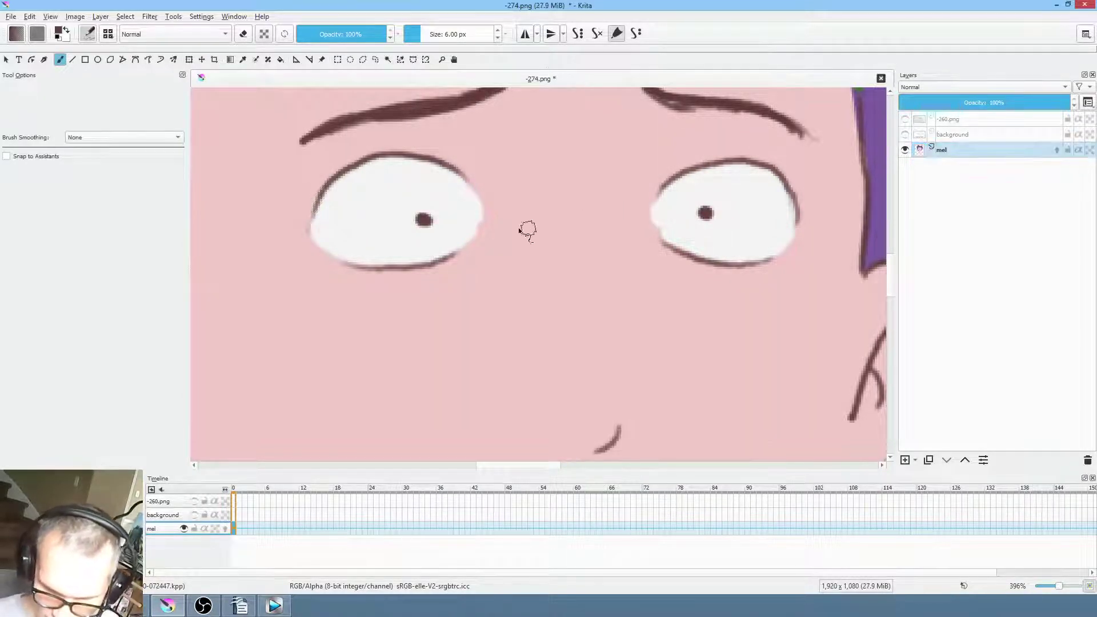
ctrl+click(463, 216)
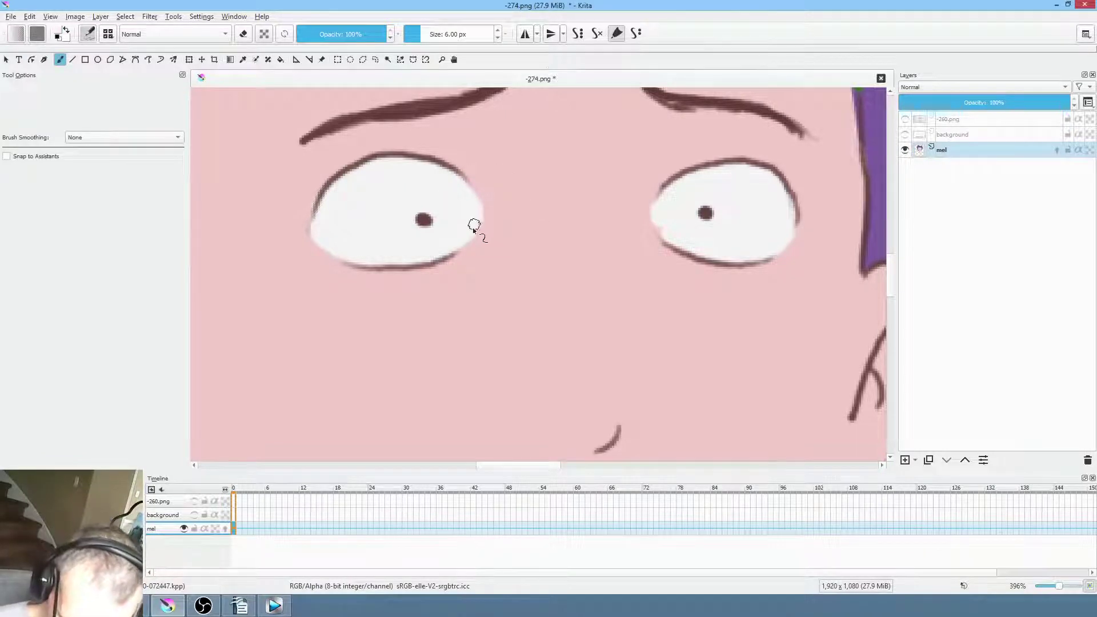
mouse_move(660, 220)
mouse_down()
mouse_move(666, 238)
mouse_move(667, 196)
mouse_up()
Sample the skin colour, set the blending mode to Behind, and fill both arms with the Fill tool
scroll(637, 282, down, 8)
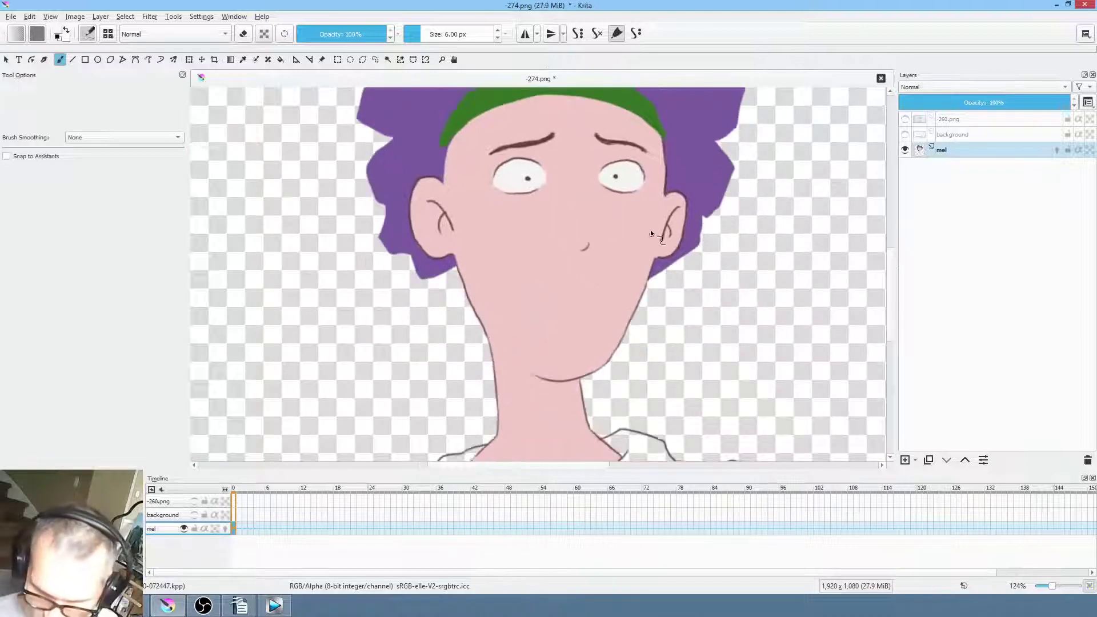
scroll(639, 310, down, 4)
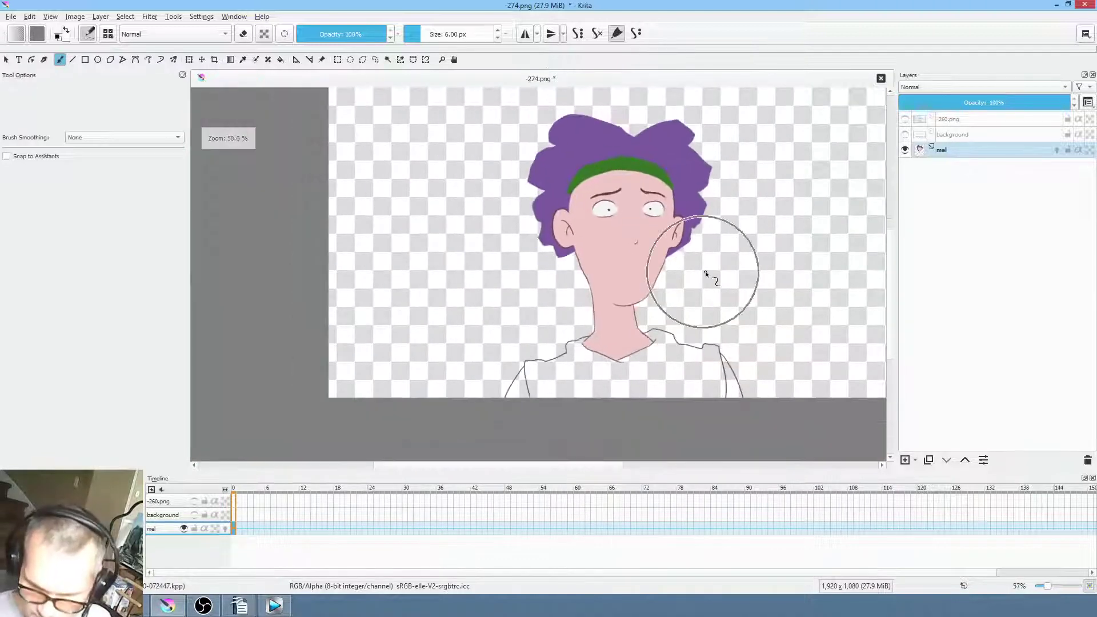
ctrl+click(577, 281)
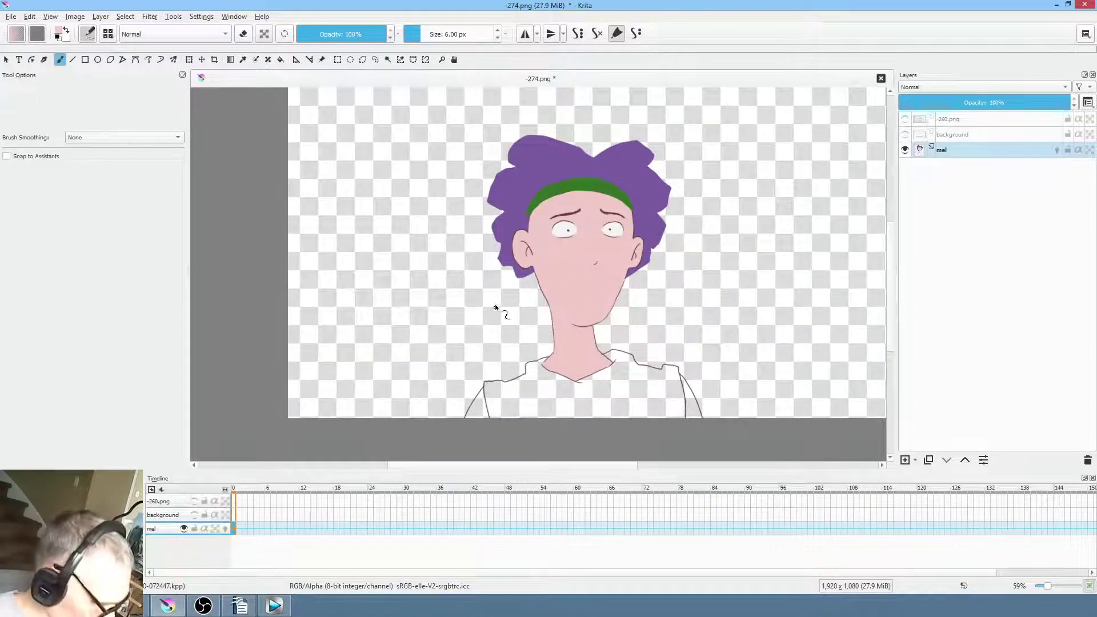
key(f)
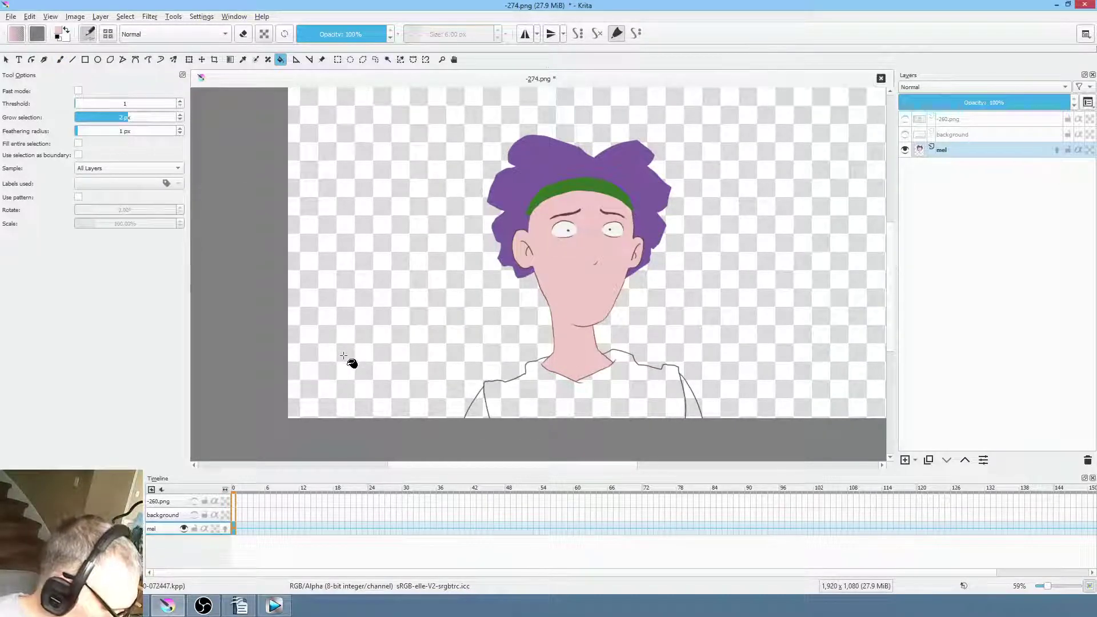
key(alt+shift+q)
click(480, 409)
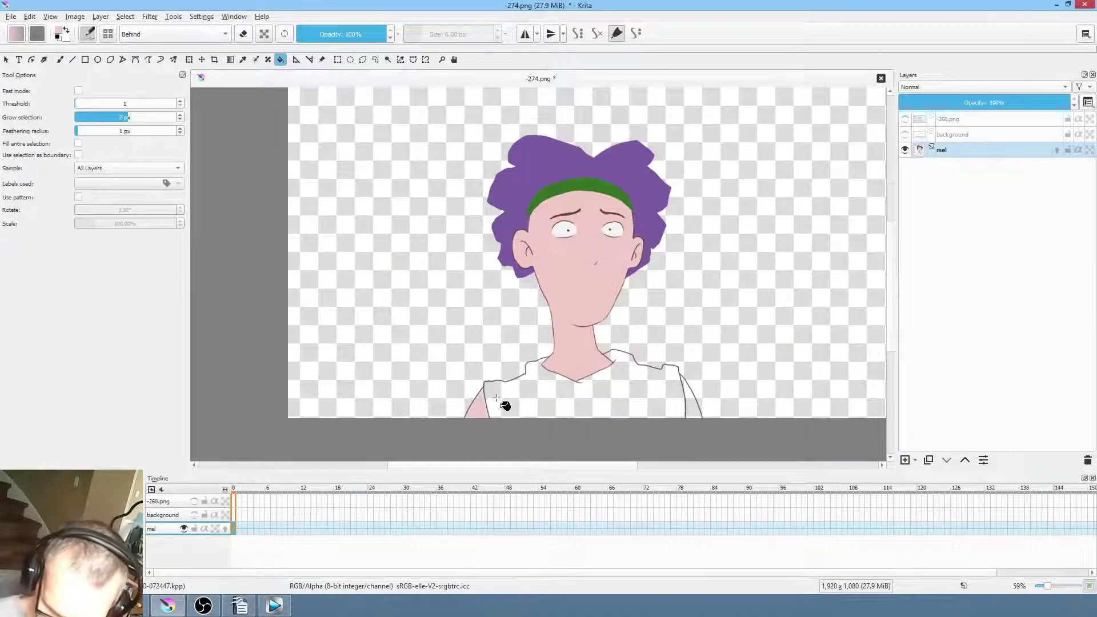
Fill the shirt with a medium light green, then undo the fill
right_click(687, 291)
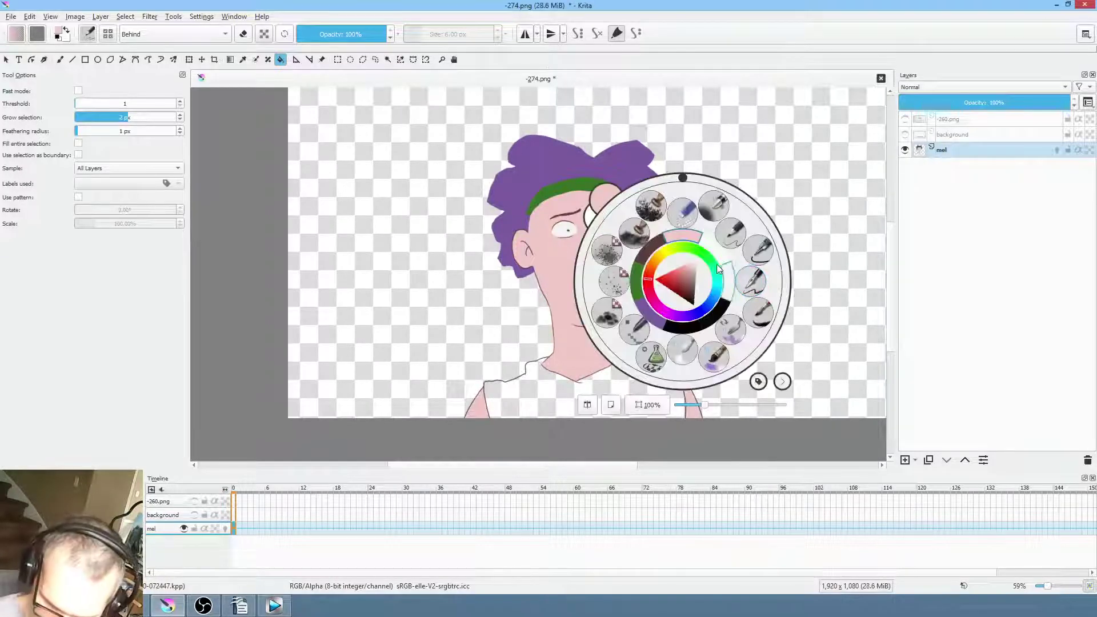
click(702, 255)
click(684, 286)
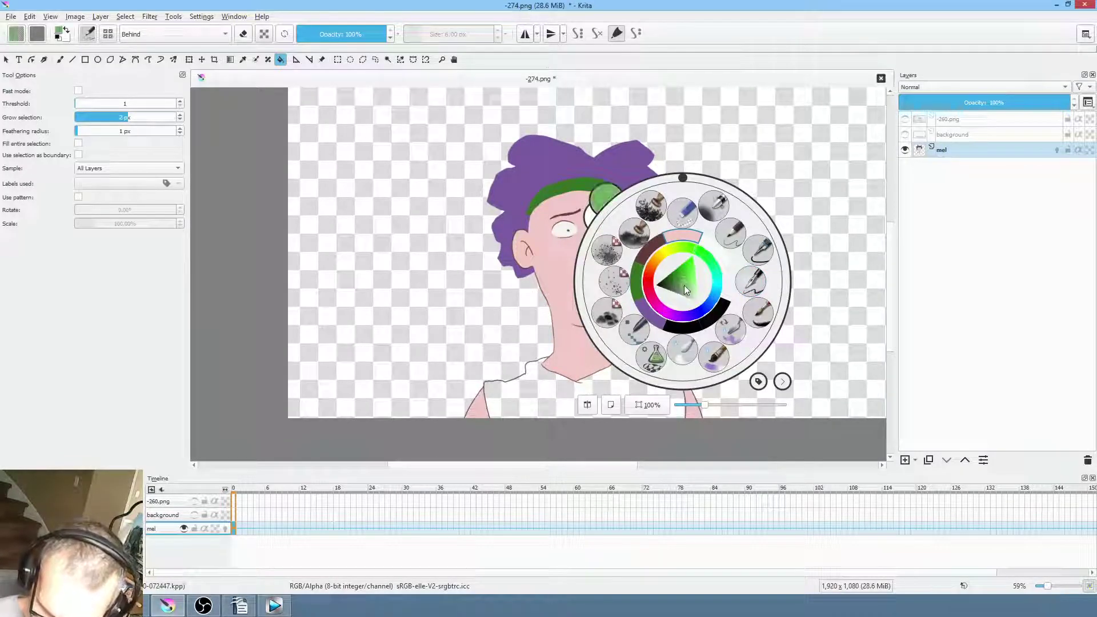
click(635, 390)
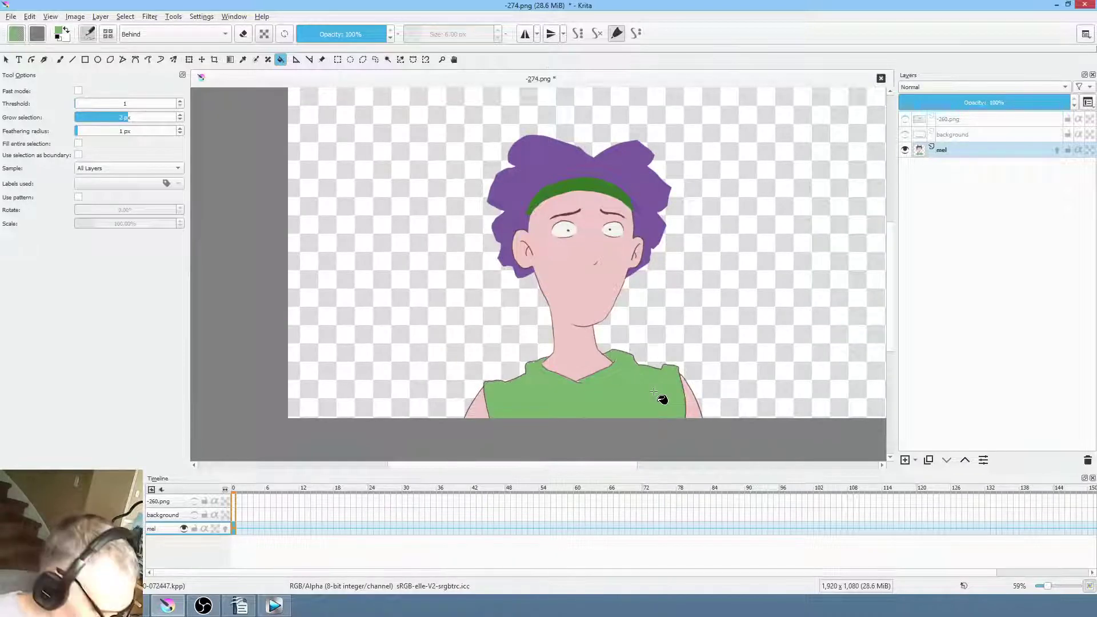
key(ctrl+z)
Choose a more muted, greyish medium green and fill the shirt with it
right_click(637, 395)
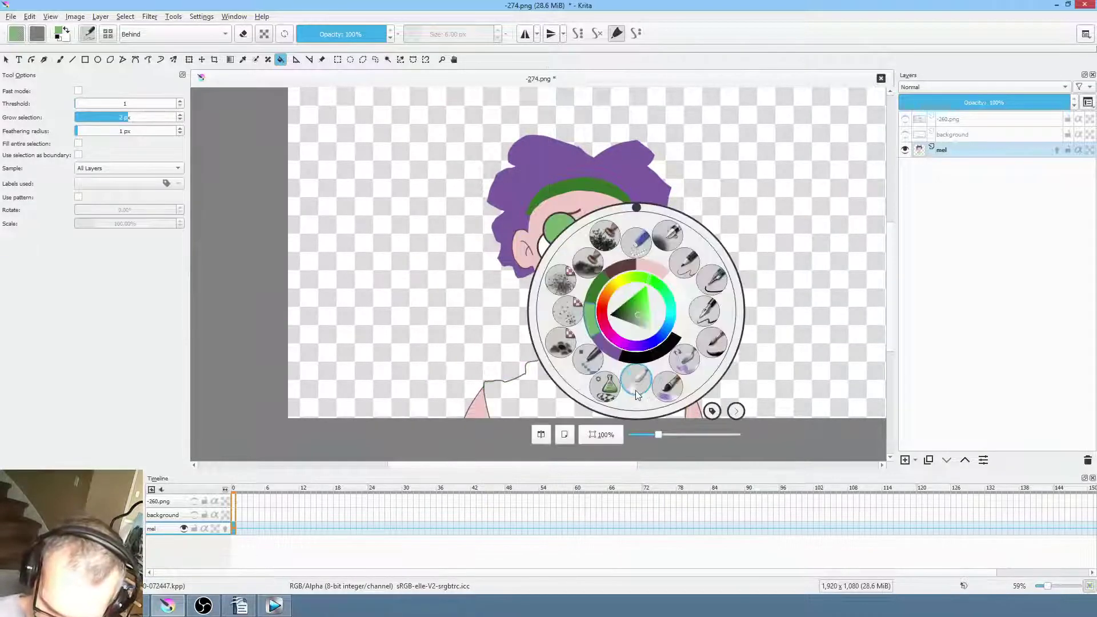
click(634, 319)
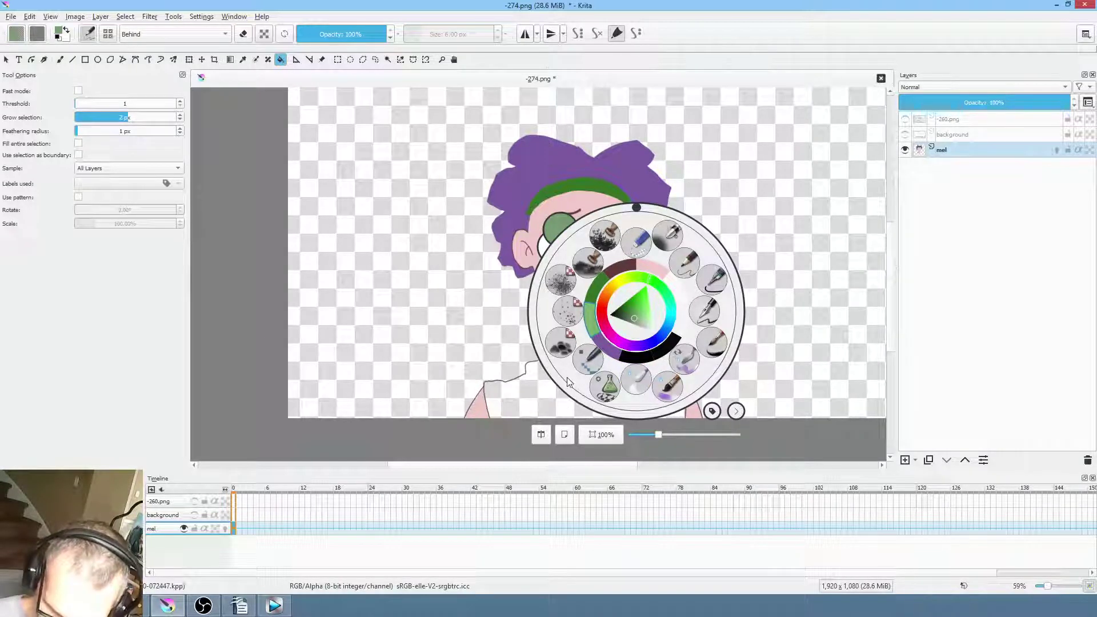
click(789, 292)
click(594, 394)
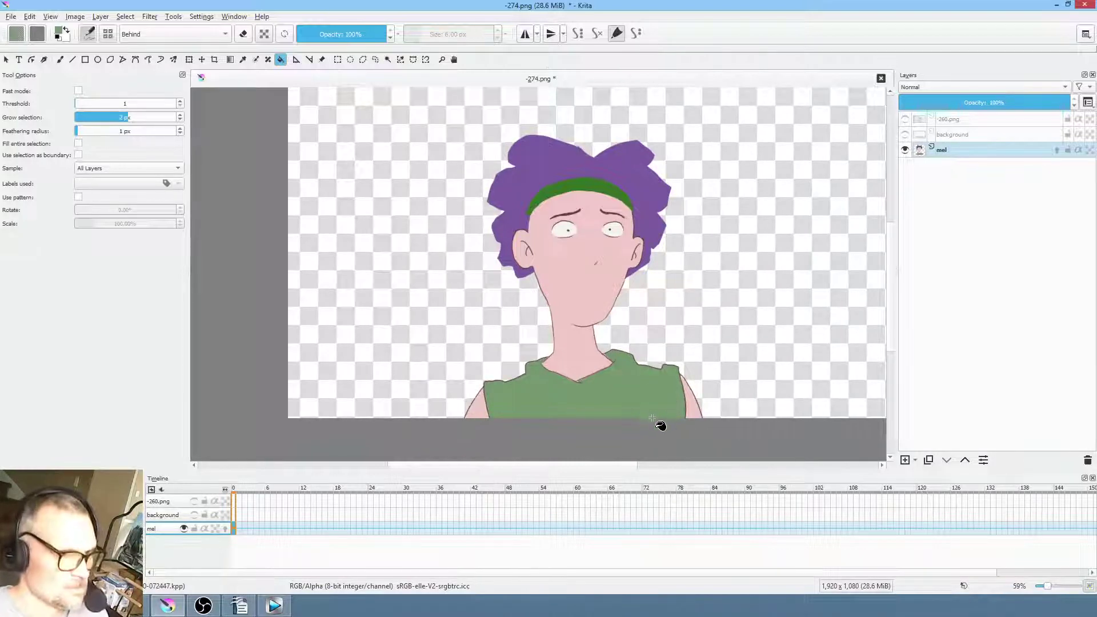
Set up shading with the Freehand Path tool: Normal blending mode, alpha preserved, black foreground colour and 11% opacity
mouse_move(683, 308)
mouse_down()
mouse_move(649, 276)
mouse_move(674, 272)
mouse_move(643, 296)
mouse_move(667, 262)
mouse_move(661, 323)
mouse_move(669, 289)
mouse_up()
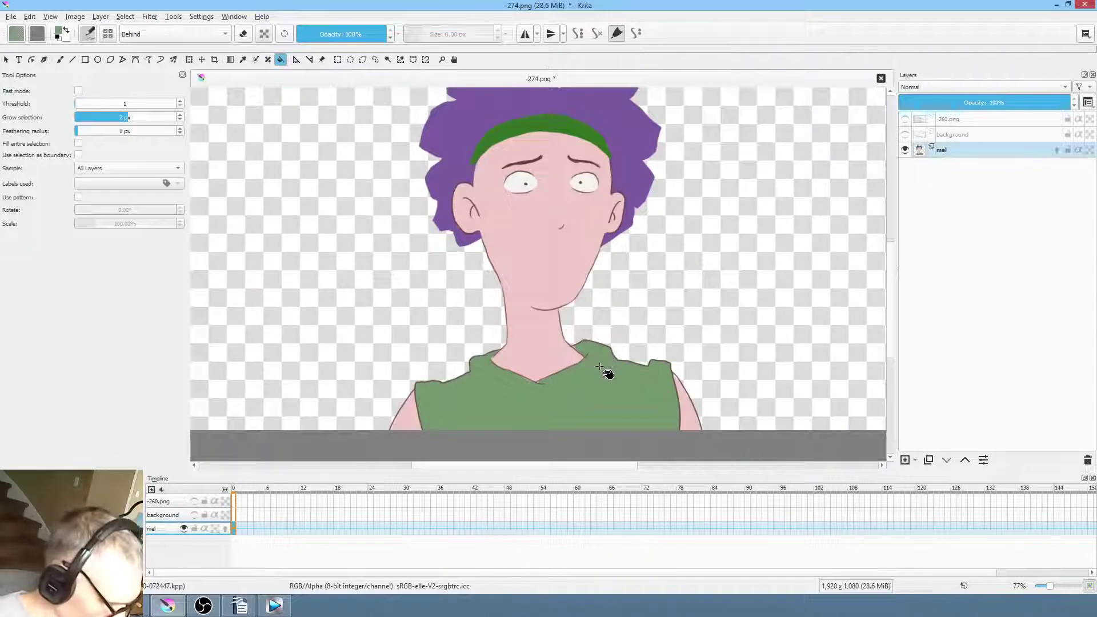
key(alt+shift+n)
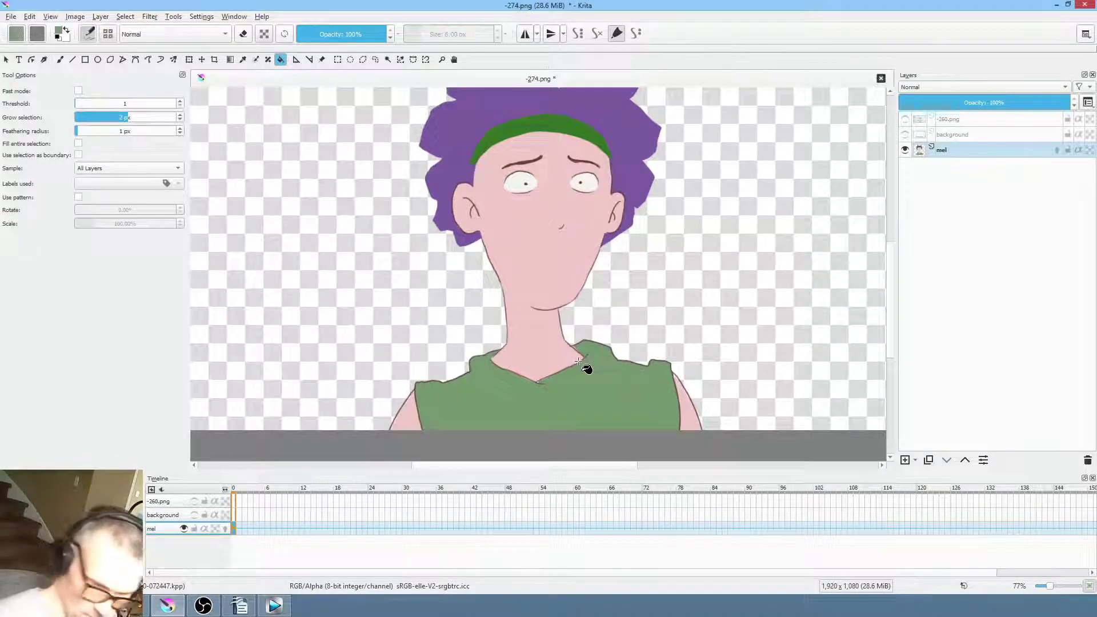
click(264, 35)
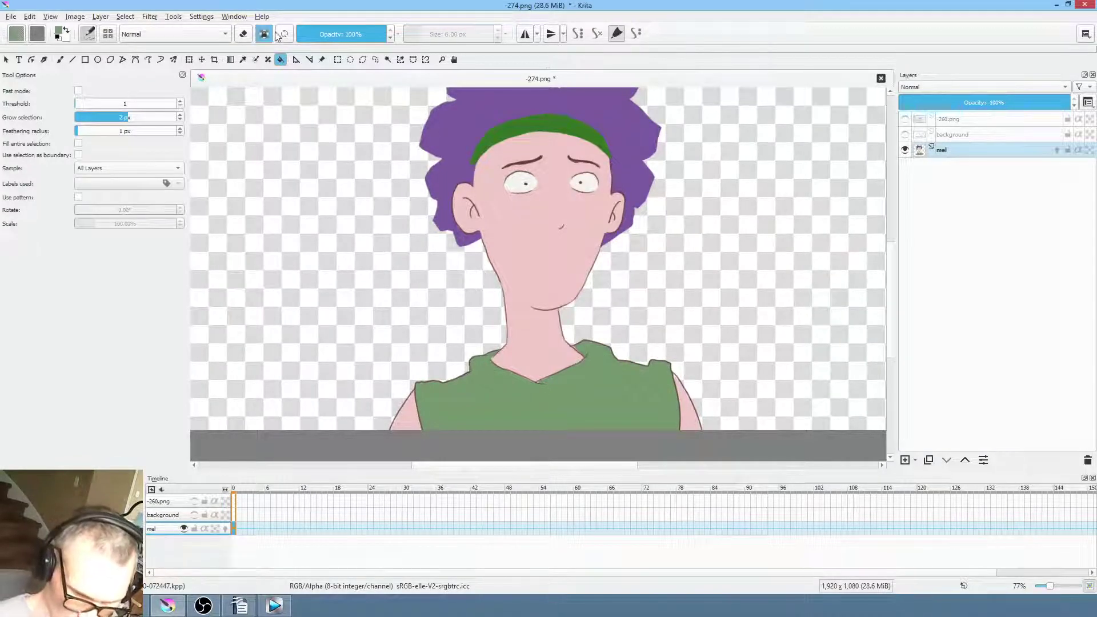
right_click(689, 283)
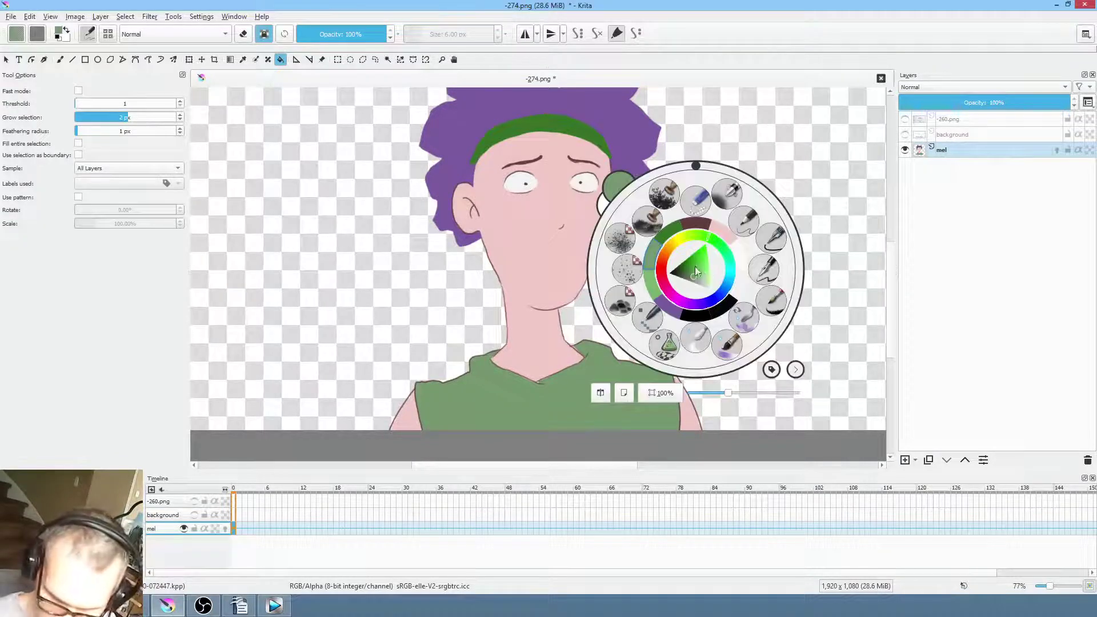
drag(702, 271, 669, 273)
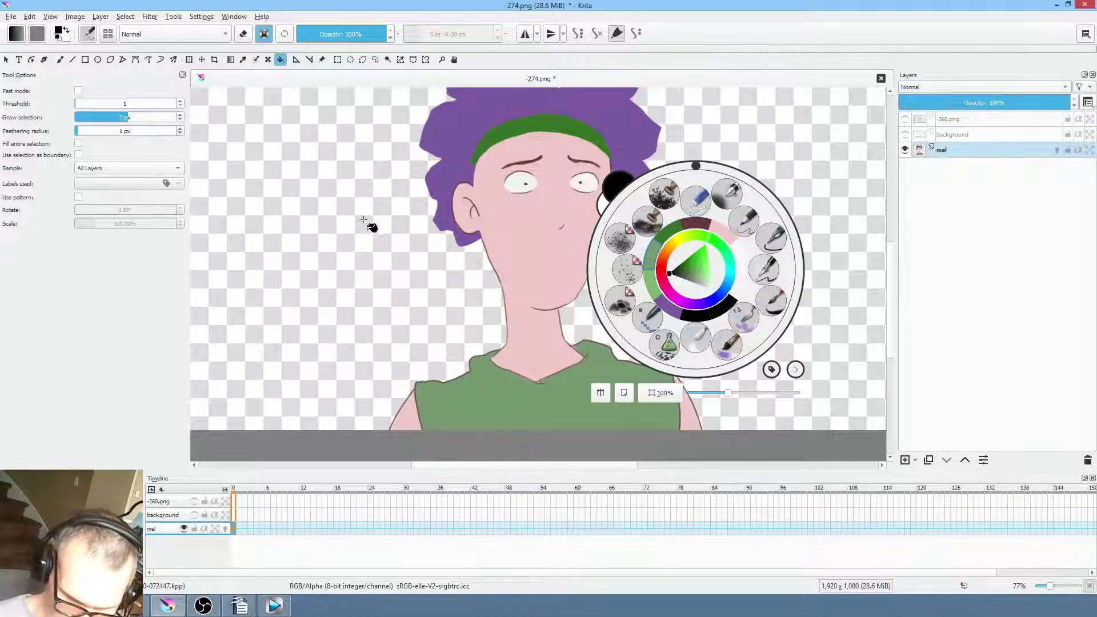
click(362, 244)
click(148, 59)
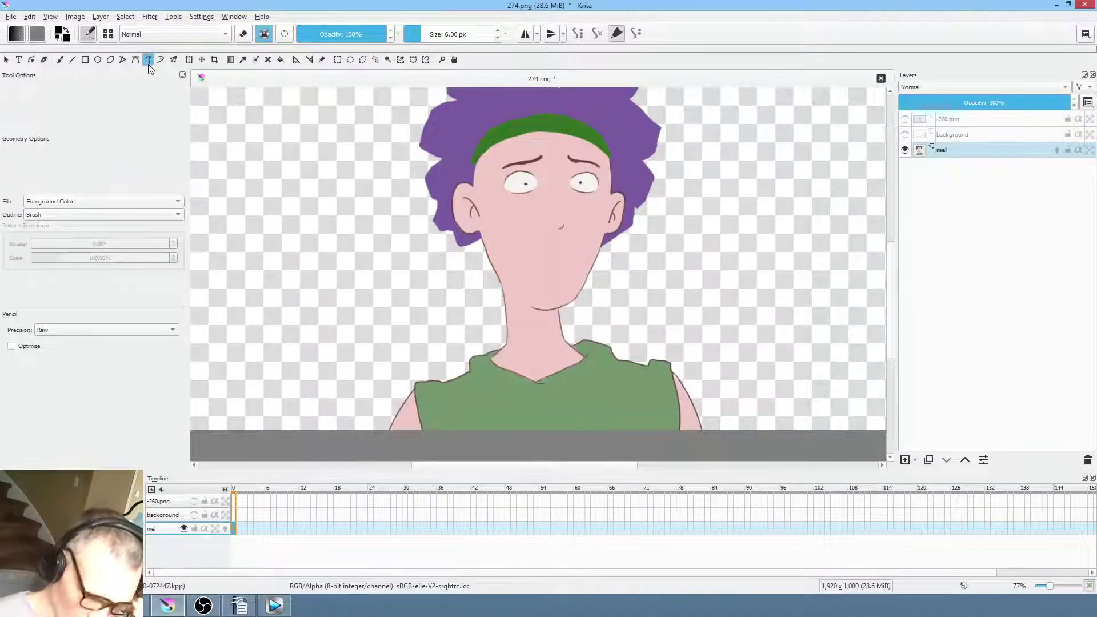
right_click(674, 266)
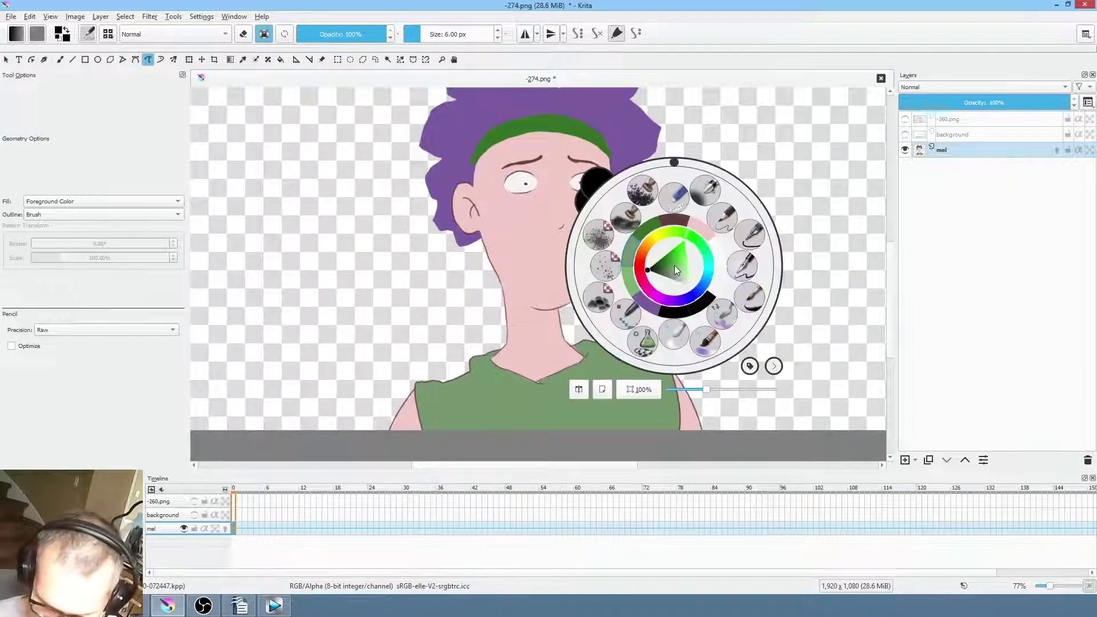
click(387, 298)
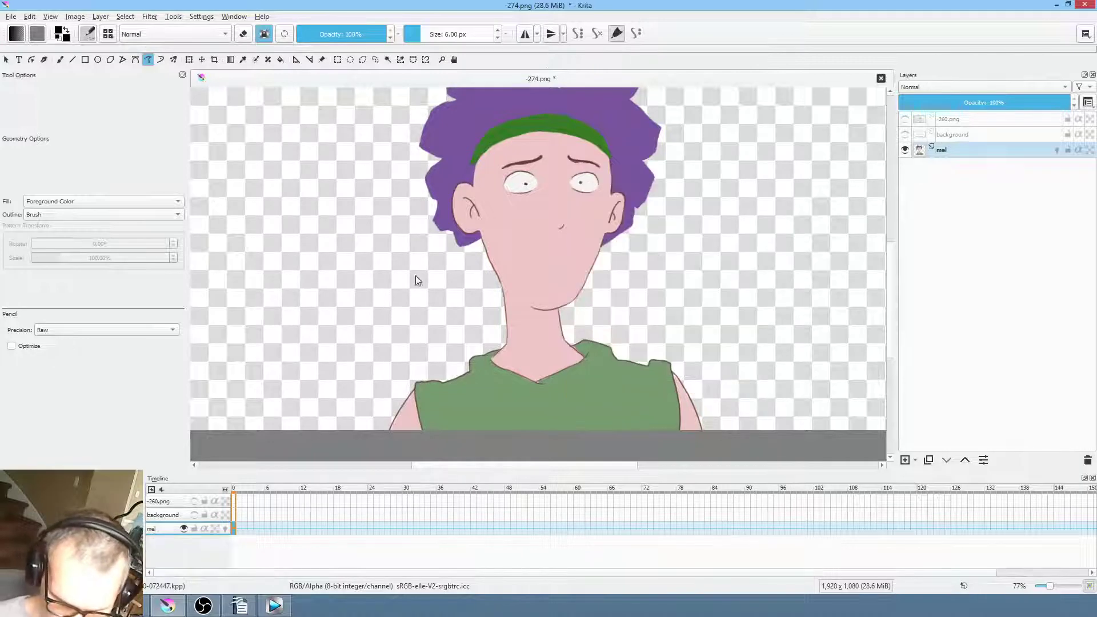
drag(359, 33, 308, 50)
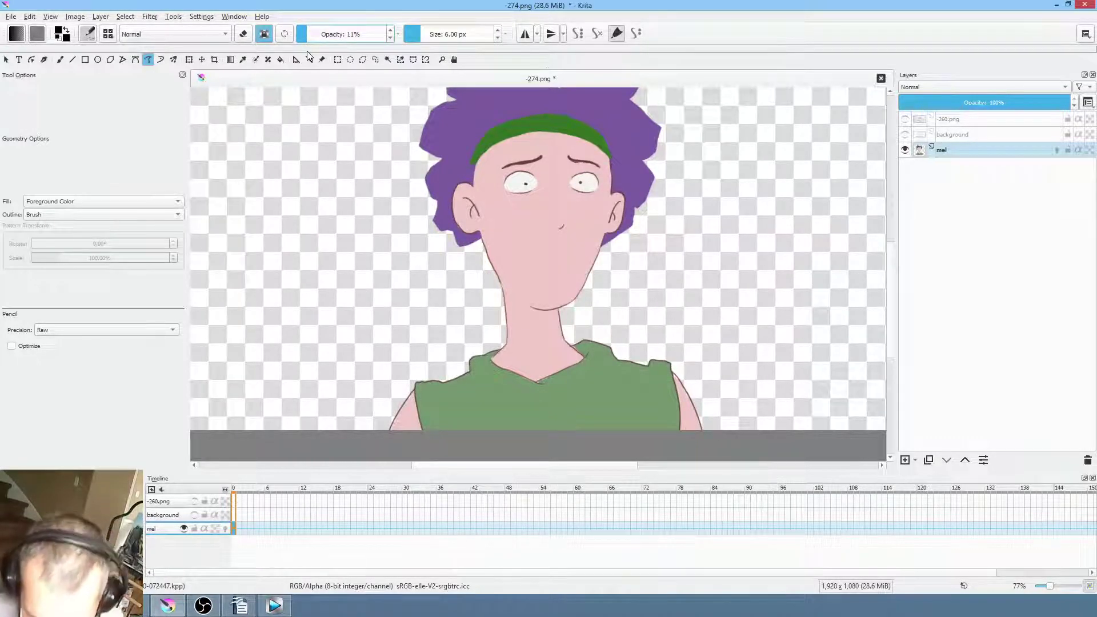
Shade the inner hair with a jagged closed shape around the headband, from one ear over the crown to the other
scroll(598, 174, up, 3)
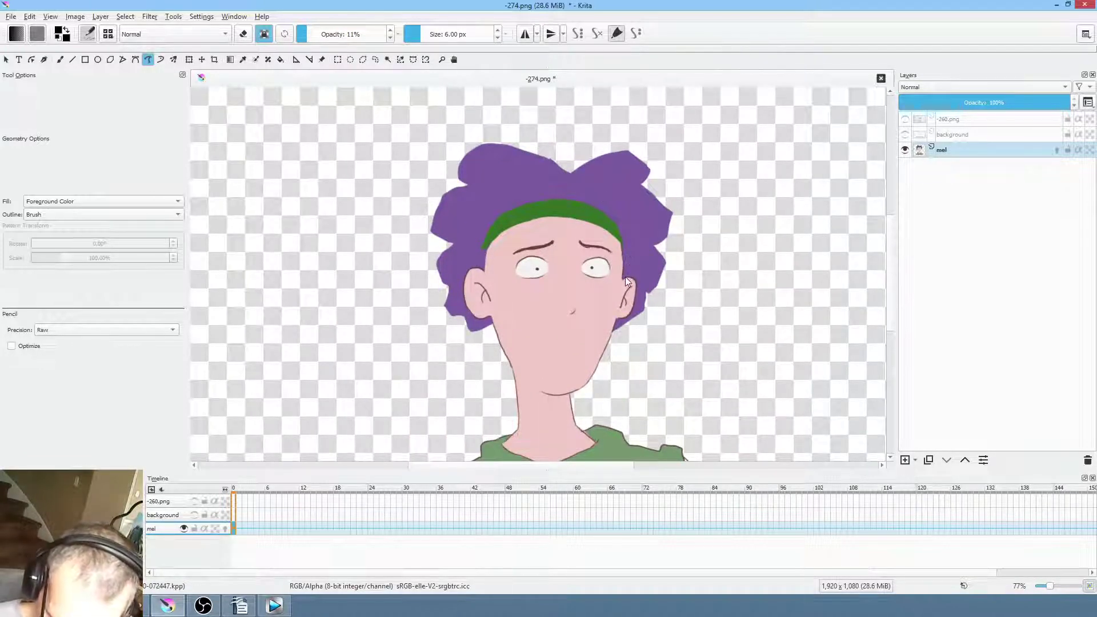
drag(606, 184, 534, 177)
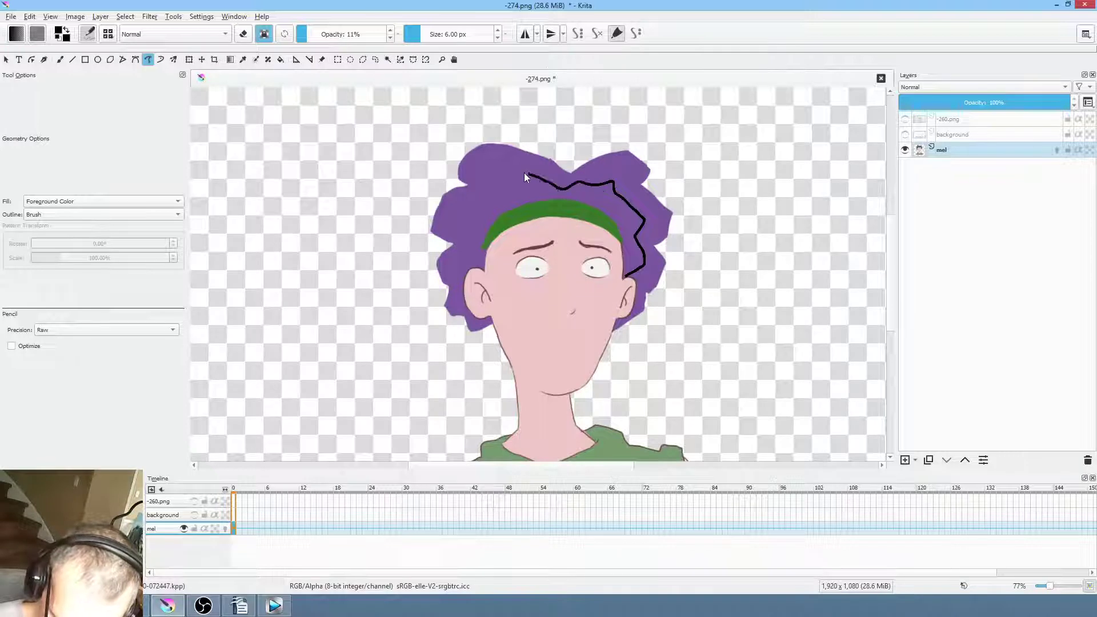
drag(467, 218, 457, 258)
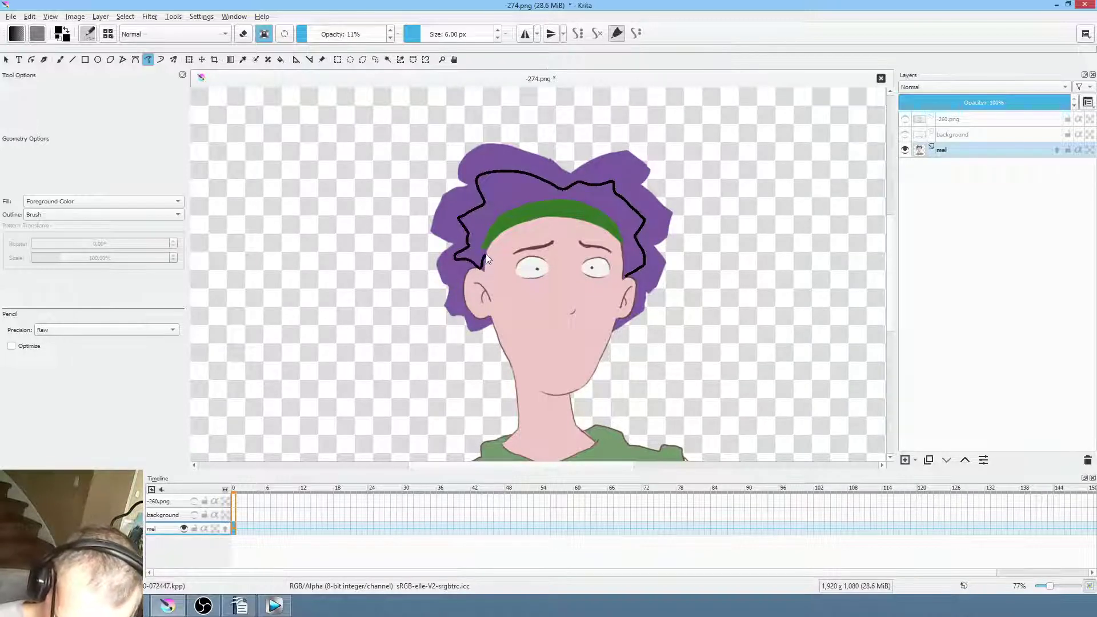
mouse_move(562, 212)
mouse_down()
mouse_move(601, 223)
mouse_move(621, 275)
mouse_up()
scroll(626, 272, down, 3)
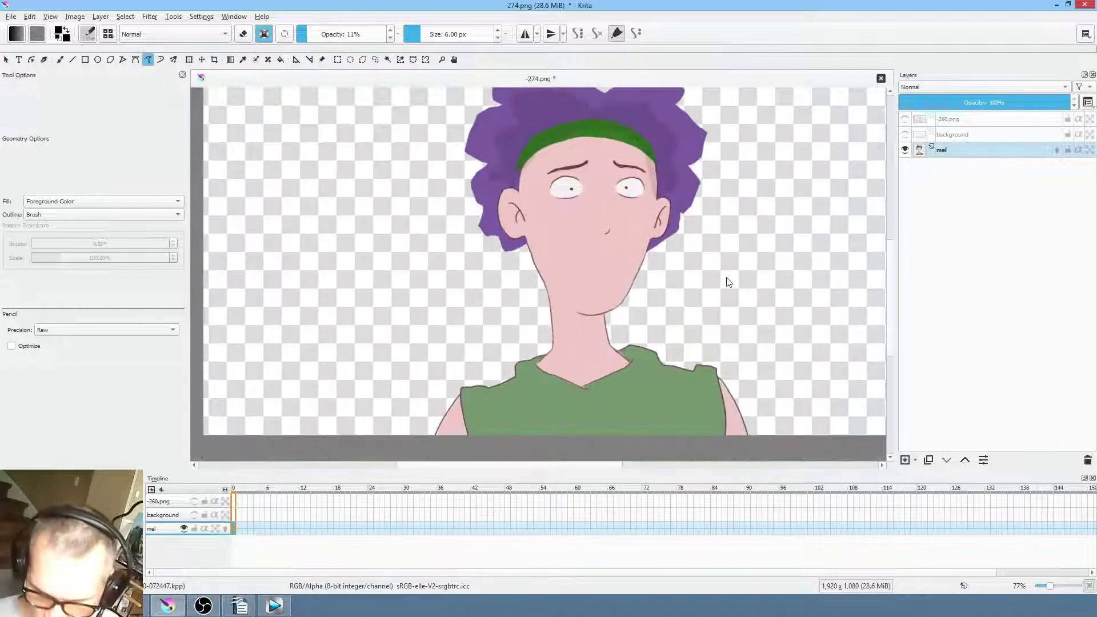
Shade the neck below the jawline and add small shadows inside both ears
mouse_move(590, 321)
mouse_down()
mouse_move(545, 286)
mouse_move(554, 348)
mouse_move(614, 363)
mouse_up()
drag(736, 329, 740, 365)
drag(516, 260, 521, 251)
mouse_move(663, 247)
mouse_down()
mouse_move(695, 272)
mouse_move(698, 245)
mouse_up()
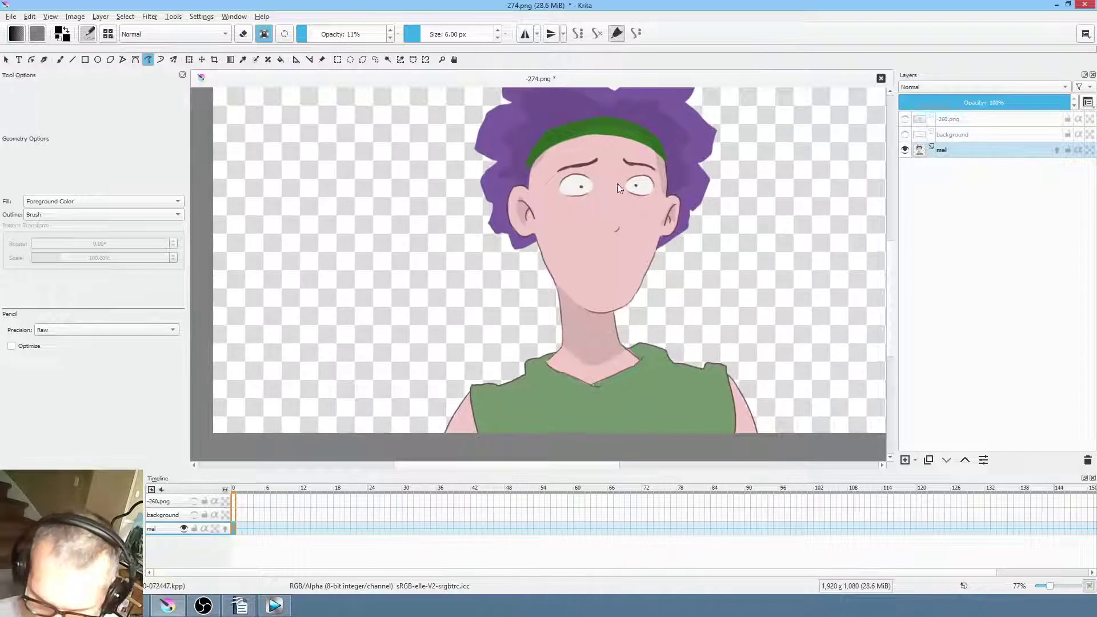
Shade the shirt fold below the neckline, the upper arm beside the left sleeve opening, and the fold near the right sleeve opening
scroll(628, 198, down, 2)
mouse_move(616, 355)
mouse_down()
mouse_move(656, 319)
mouse_move(610, 341)
mouse_up()
scroll(597, 327, down, 1)
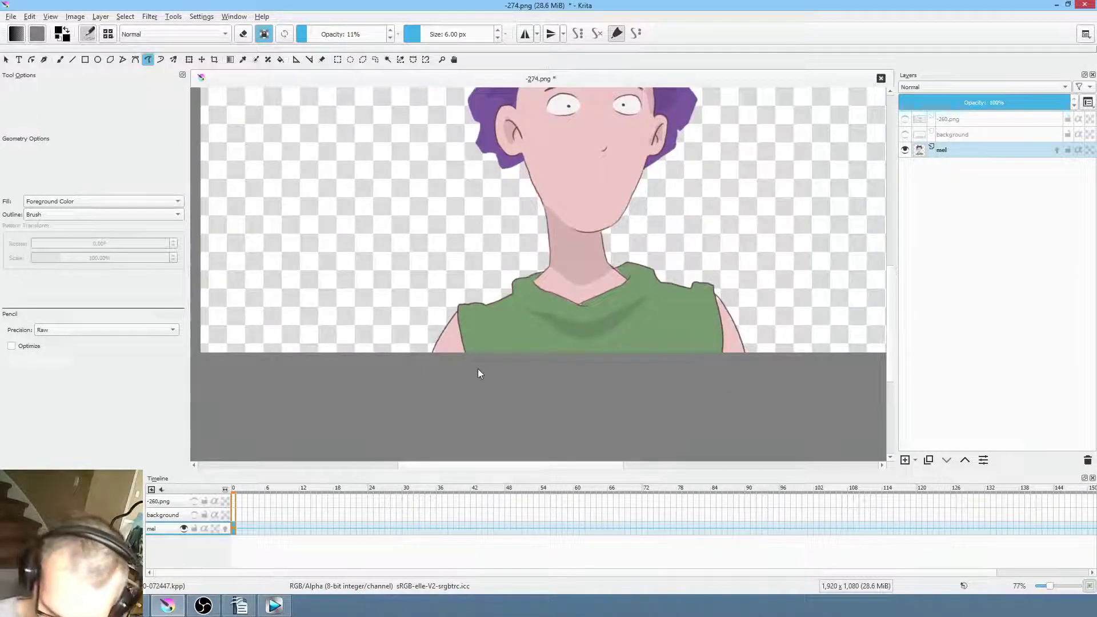
drag(478, 375, 461, 304)
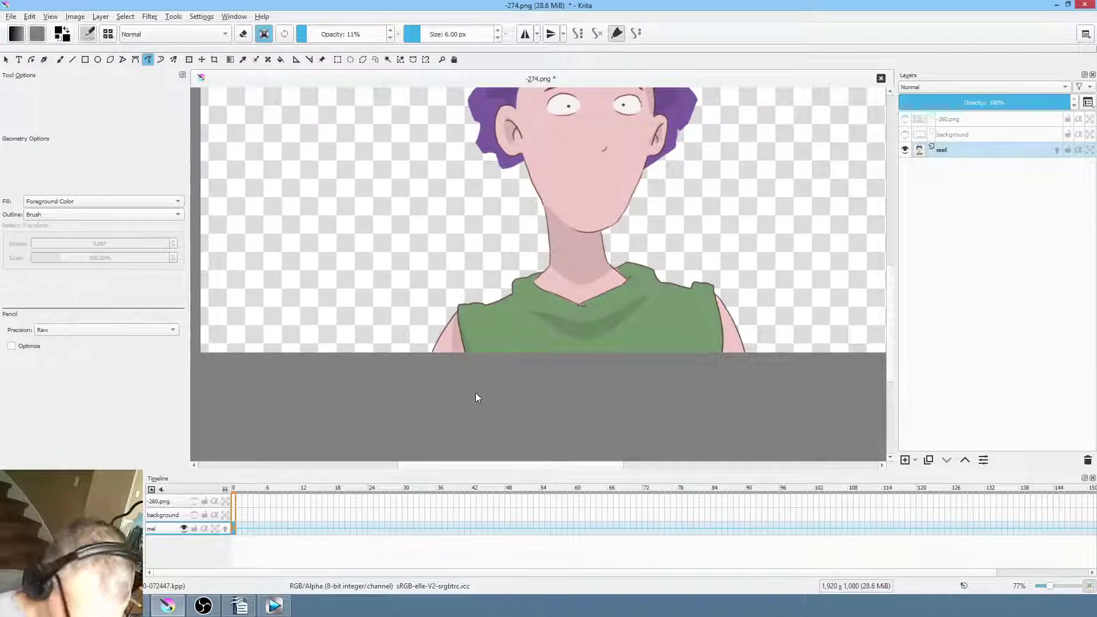
click(265, 34)
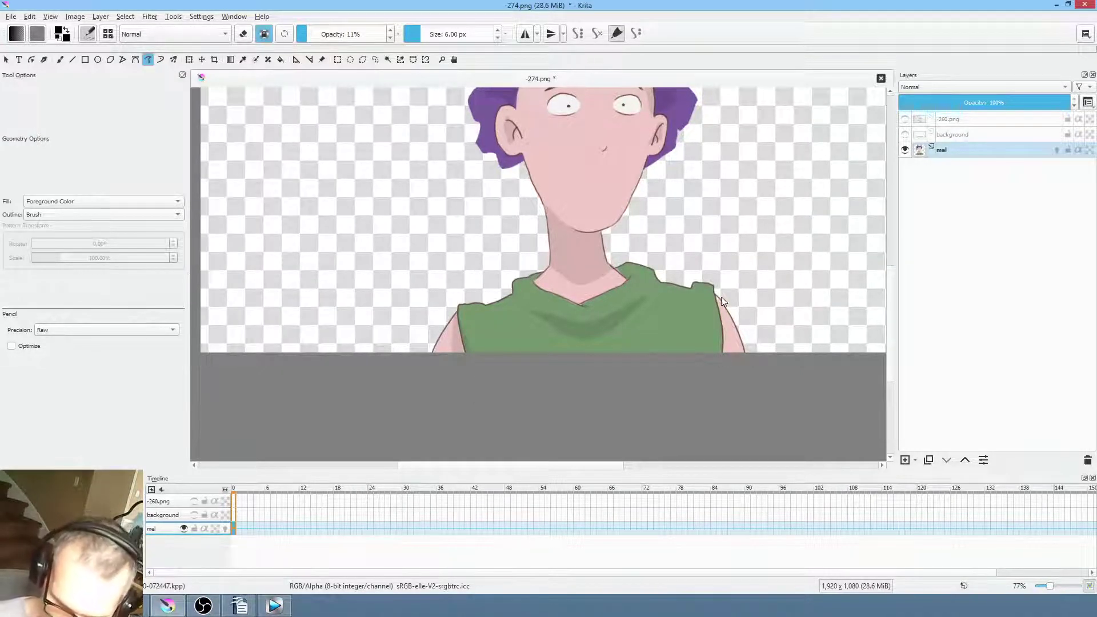
drag(703, 373, 703, 318)
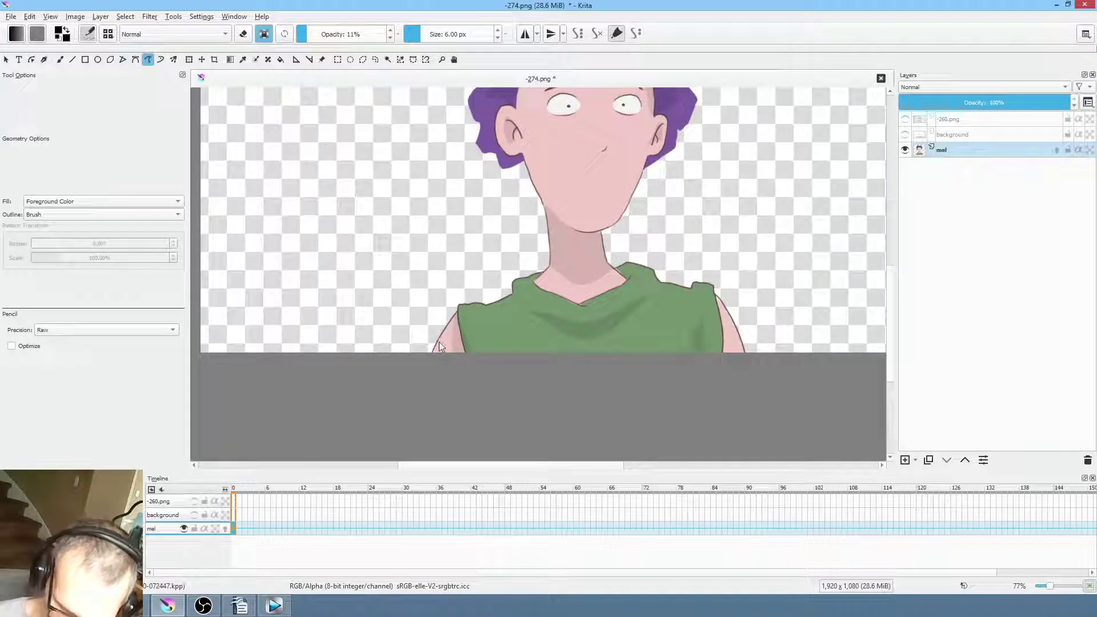
drag(648, 394, 634, 334)
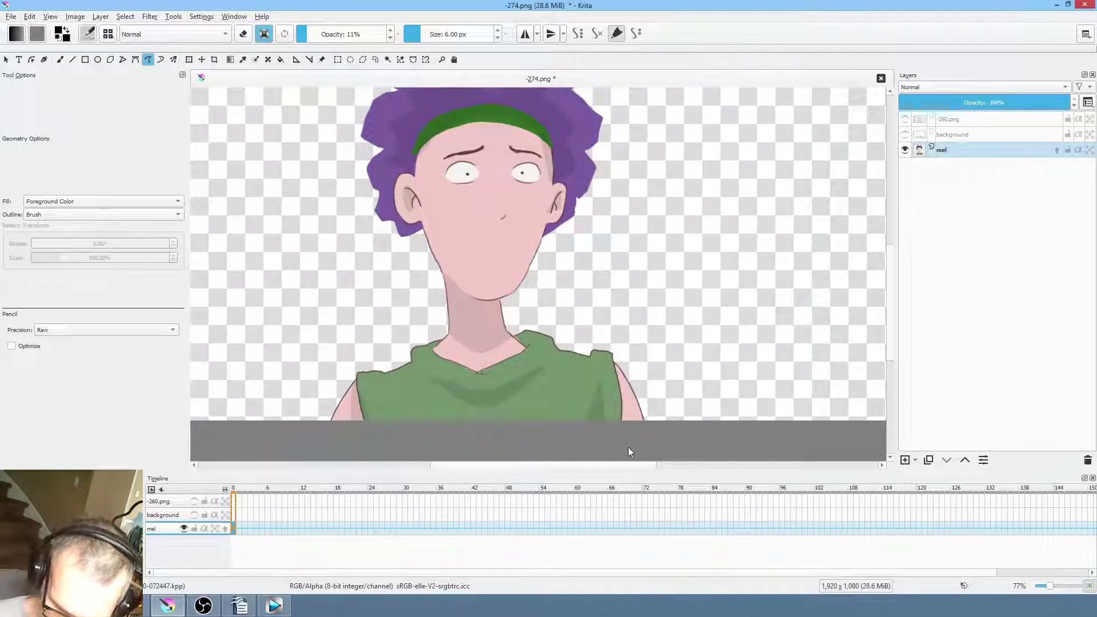
Try one large shadow over the face, neck and shirt that leaves a light rim along the edges, and undo it
mouse_move(631, 412)
mouse_down()
mouse_move(604, 367)
mouse_move(507, 356)
mouse_move(489, 324)
mouse_move(490, 297)
mouse_move(514, 276)
mouse_move(534, 219)
mouse_move(570, 190)
mouse_up()
drag(569, 140, 537, 114)
mouse_move(404, 131)
mouse_down()
mouse_move(404, 207)
mouse_move(430, 224)
mouse_move(445, 257)
mouse_up()
mouse_move(441, 355)
mouse_down()
mouse_move(429, 379)
mouse_move(378, 386)
mouse_move(378, 405)
mouse_move(364, 402)
mouse_move(343, 444)
mouse_move(359, 466)
mouse_move(632, 451)
mouse_up()
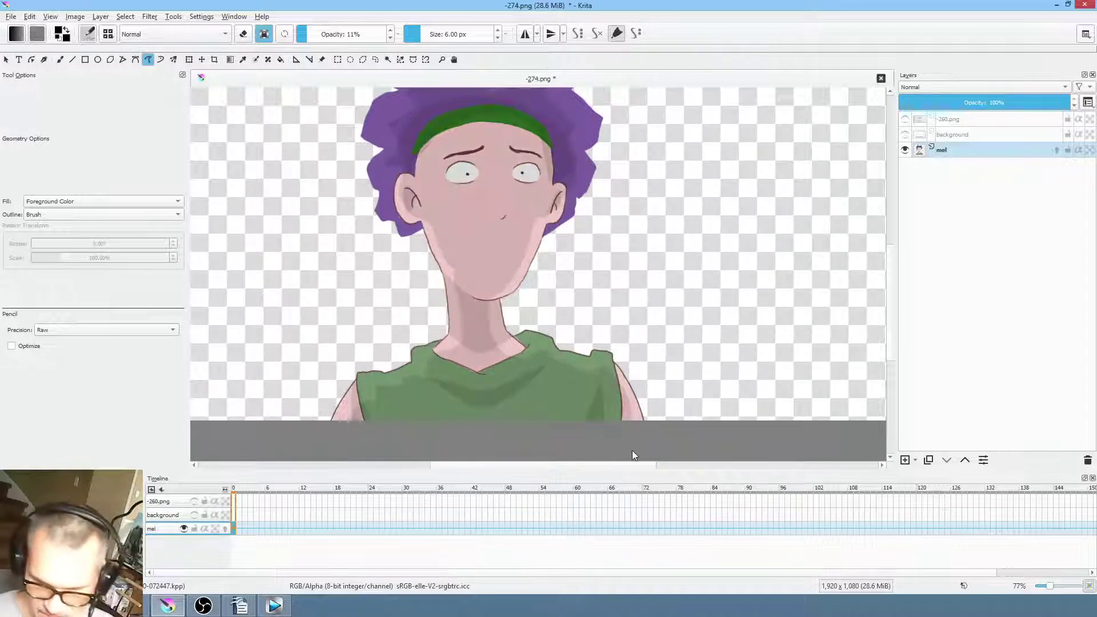
scroll(736, 263, down, 3)
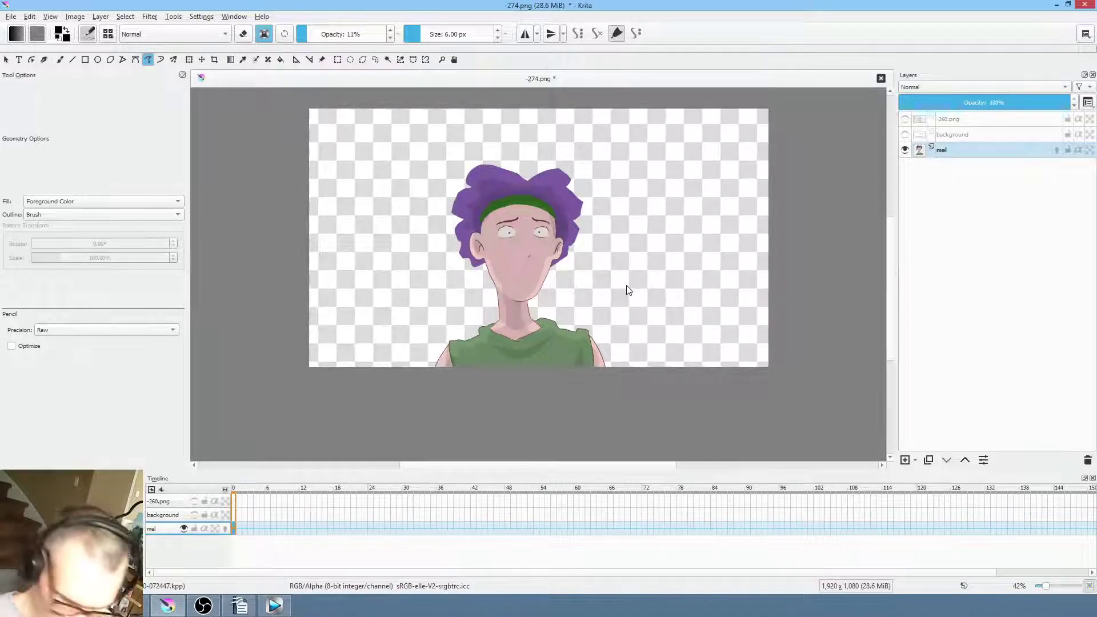
scroll(627, 286, up, 3)
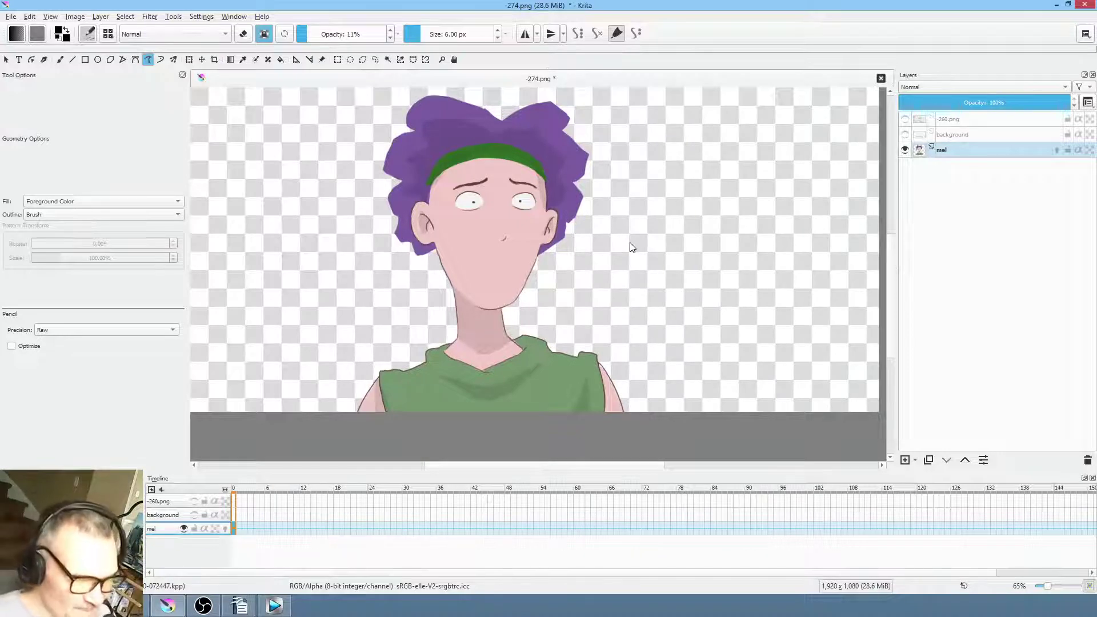
scroll(640, 245, up, 2)
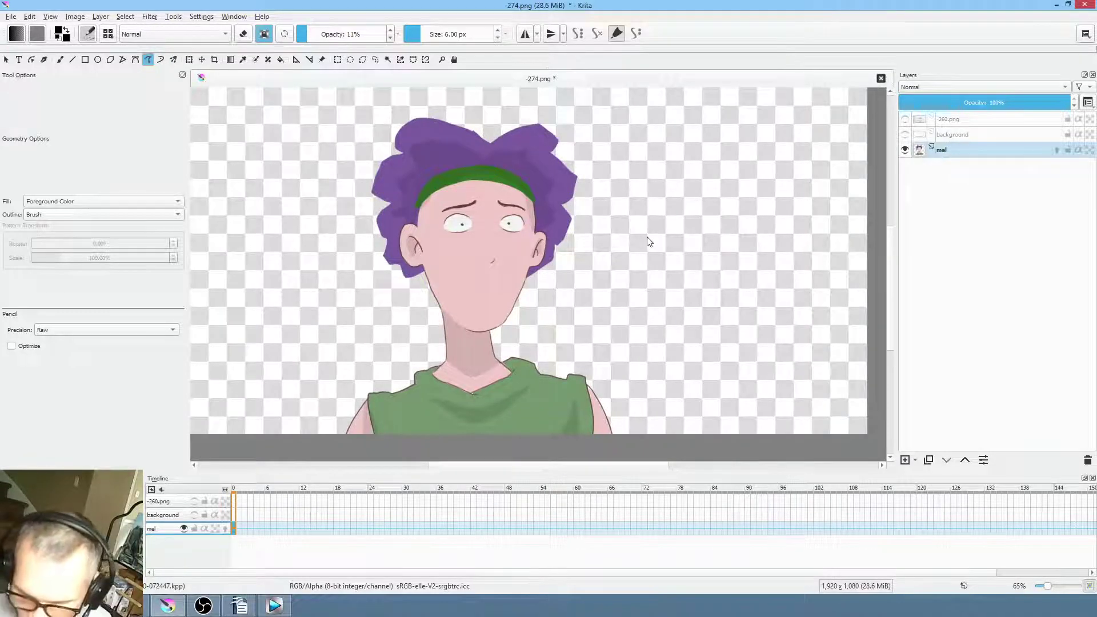
Show the -260.png reference layer to compare its character shading, and hide it again
click(909, 118)
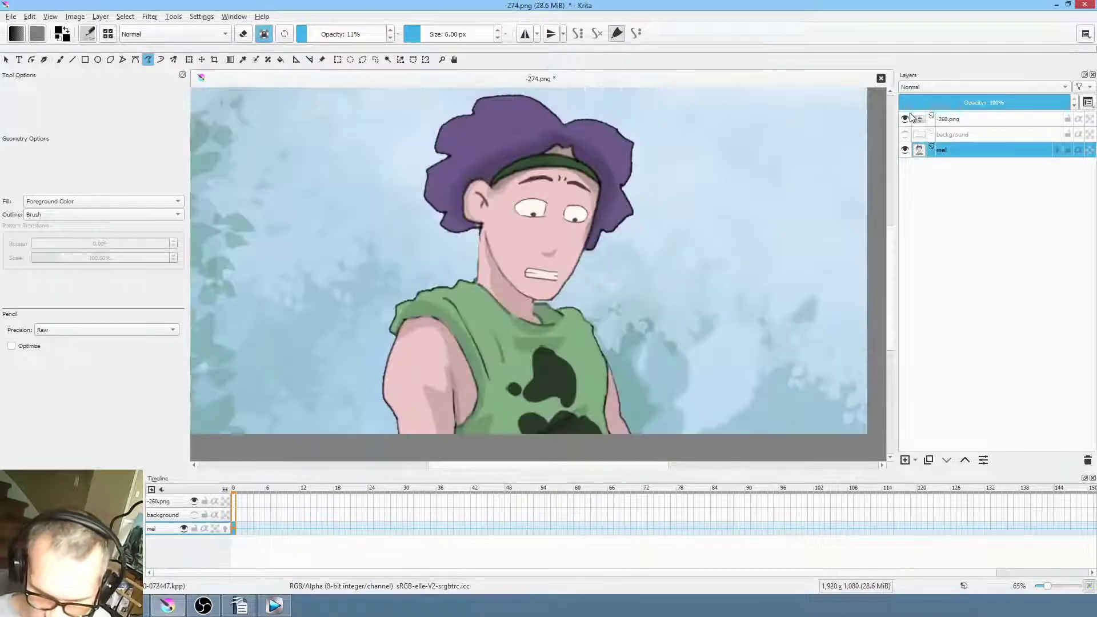
click(906, 118)
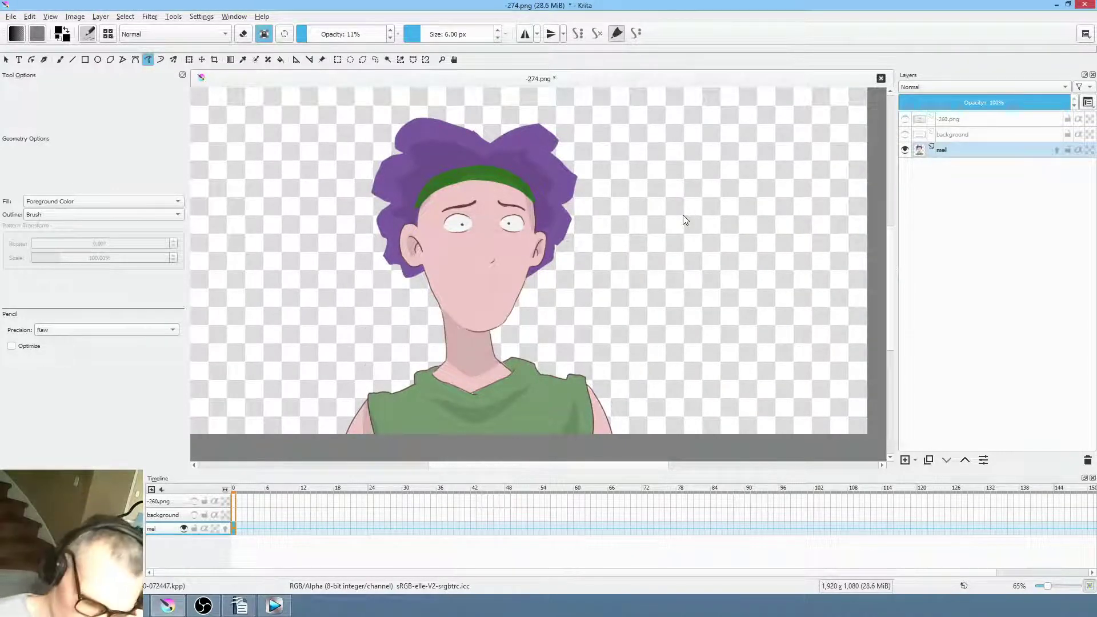
drag(633, 241, 656, 270)
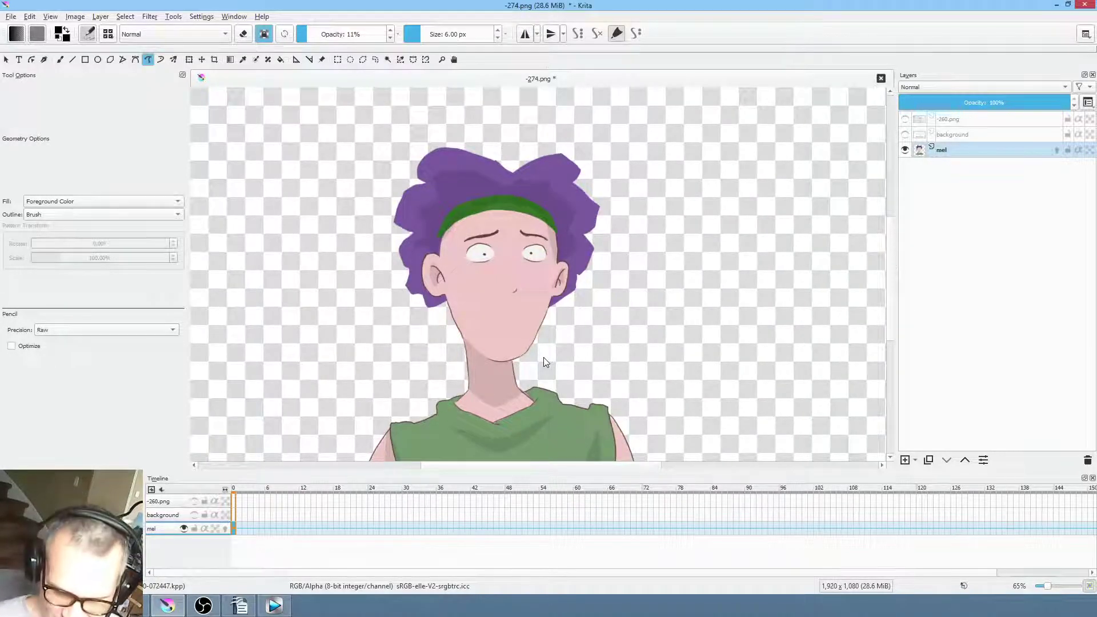
Sample the dark purple hair shadow on the mel layer, set the opacity to 100%, and extend the shadow outward in the right-hand hair
scroll(568, 238, up, 5)
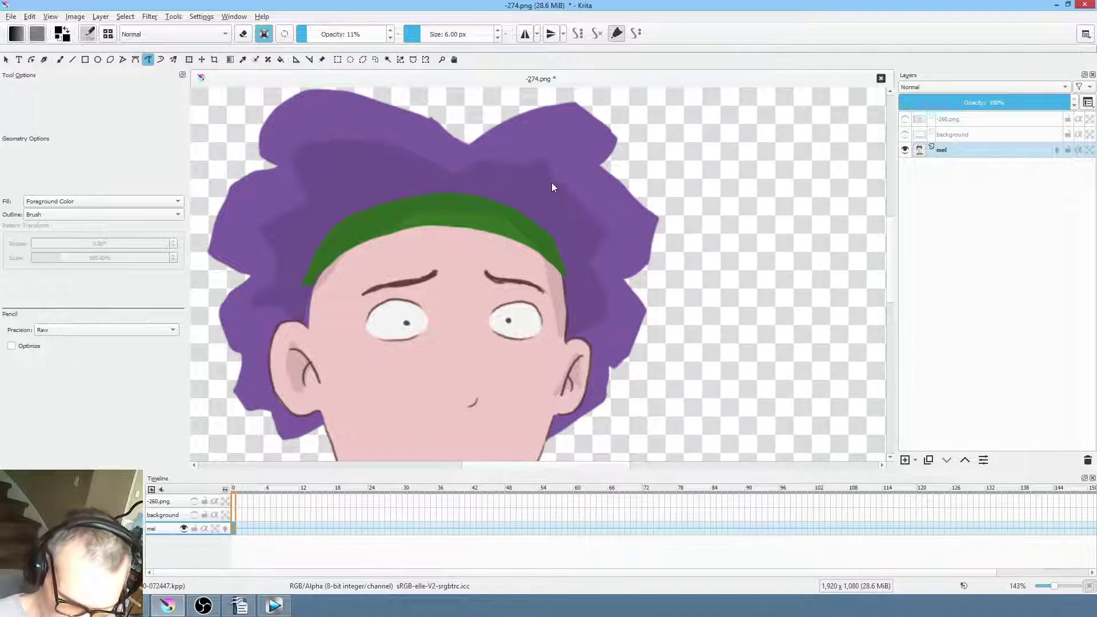
click(957, 148)
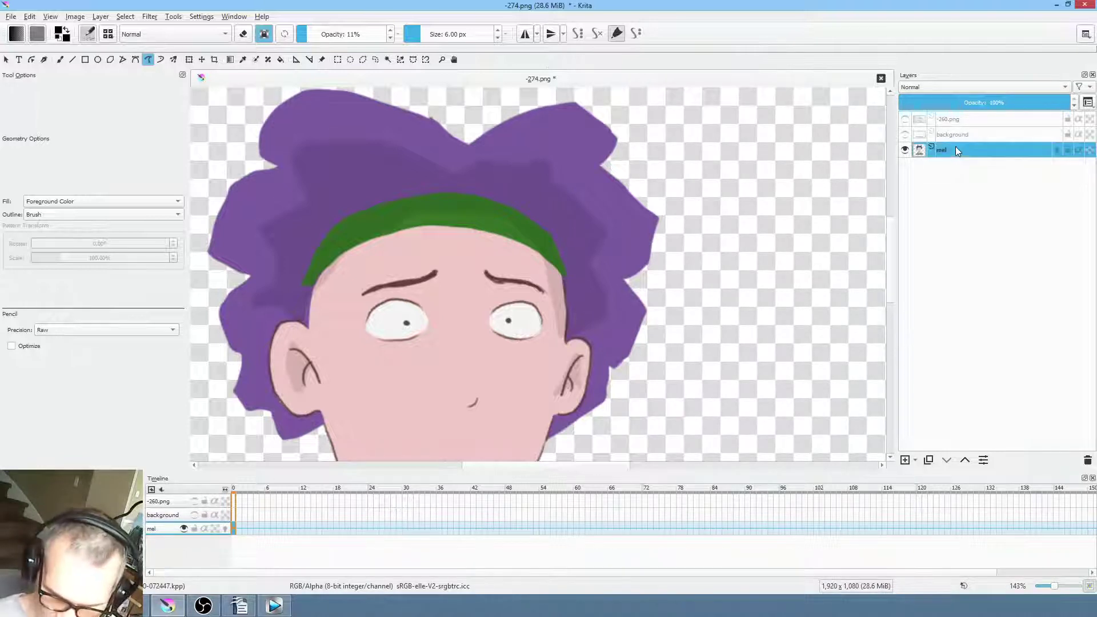
ctrl+click(546, 193)
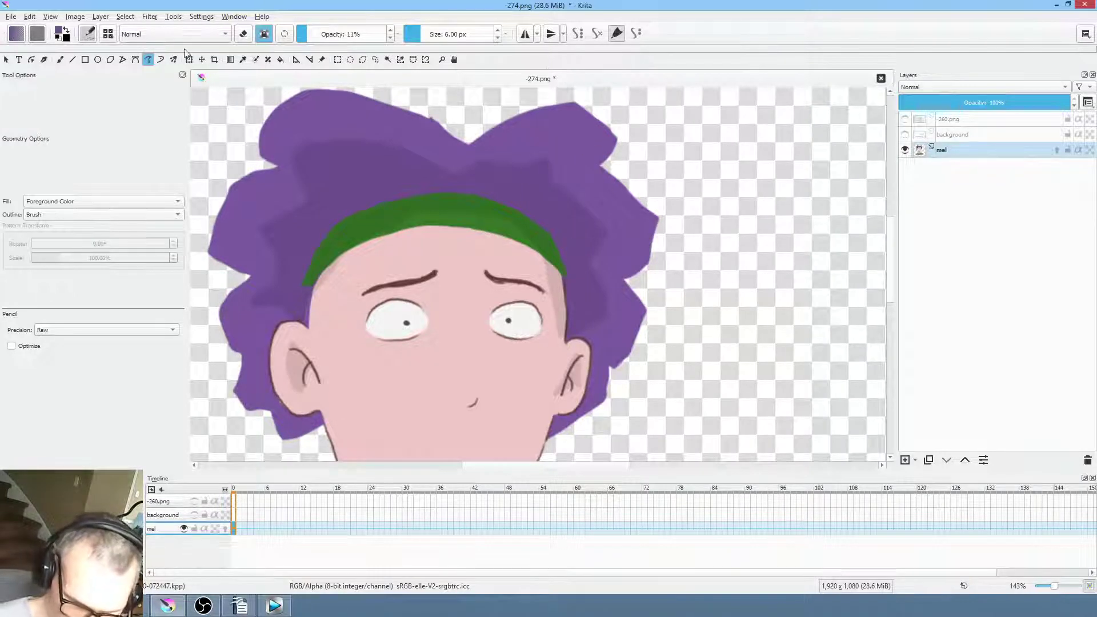
key(i)
key(i)
key(i)
key(i)
key(i)
key(i)
key(i)
key(i)
key(i)
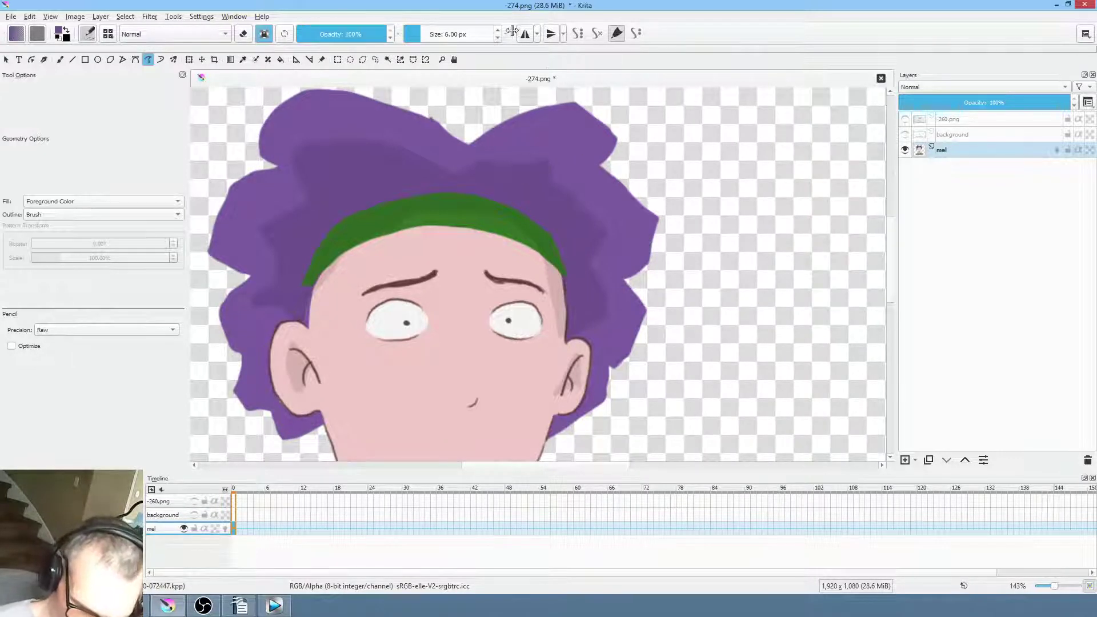
drag(560, 165, 609, 200)
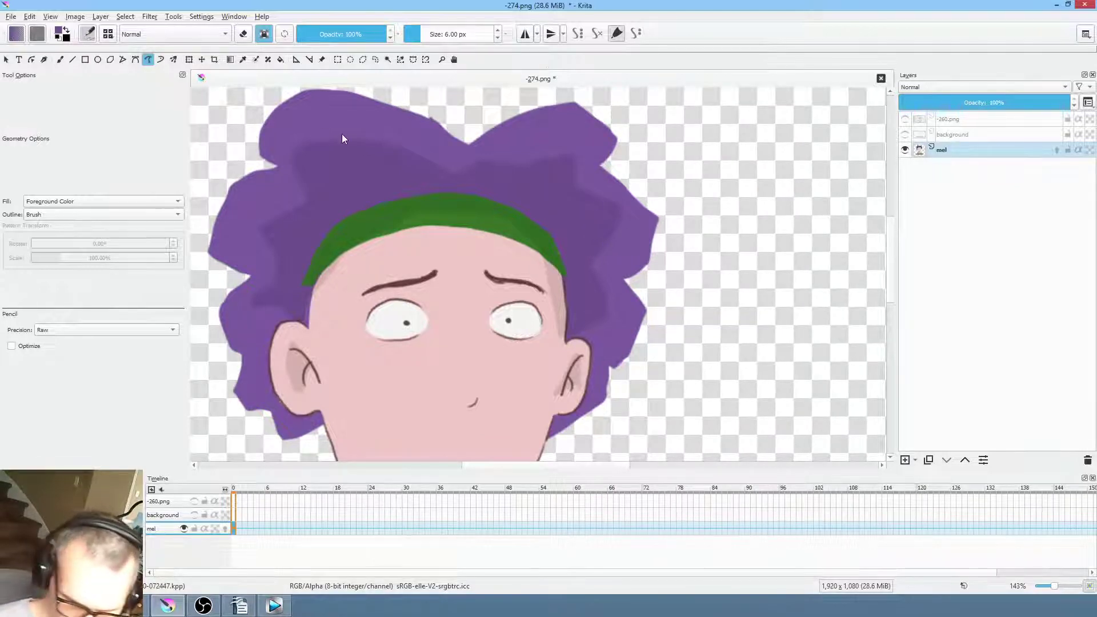
scroll(693, 233, down, 2)
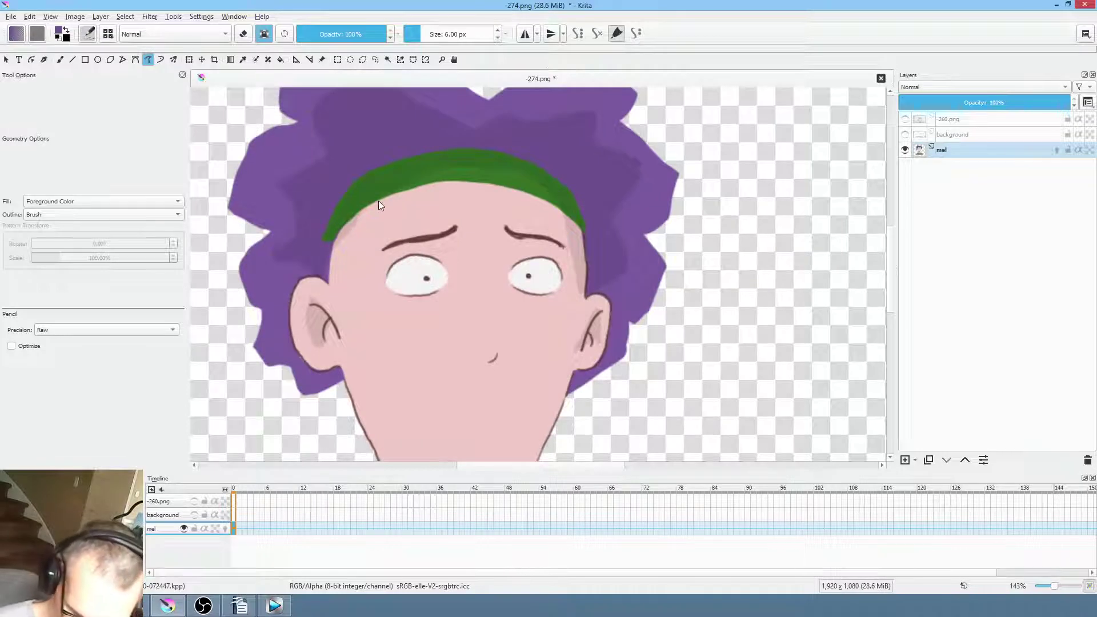
Extend the dark purple shadow down through the left-hand hair beside the ear
scroll(329, 223, down, 1)
drag(312, 230, 321, 273)
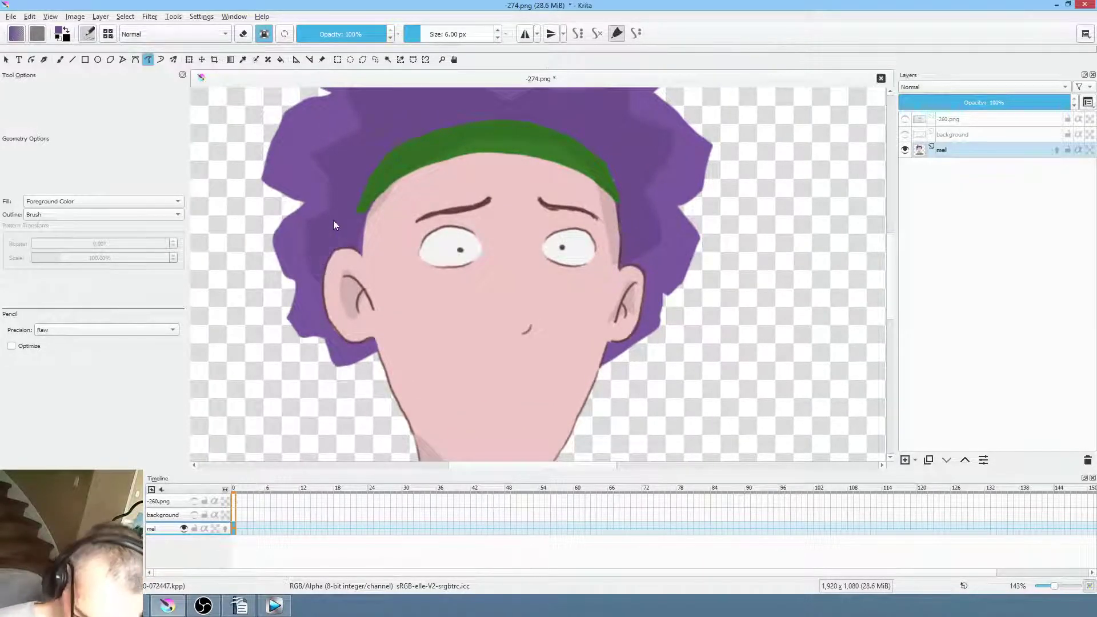
scroll(703, 289, down, 1)
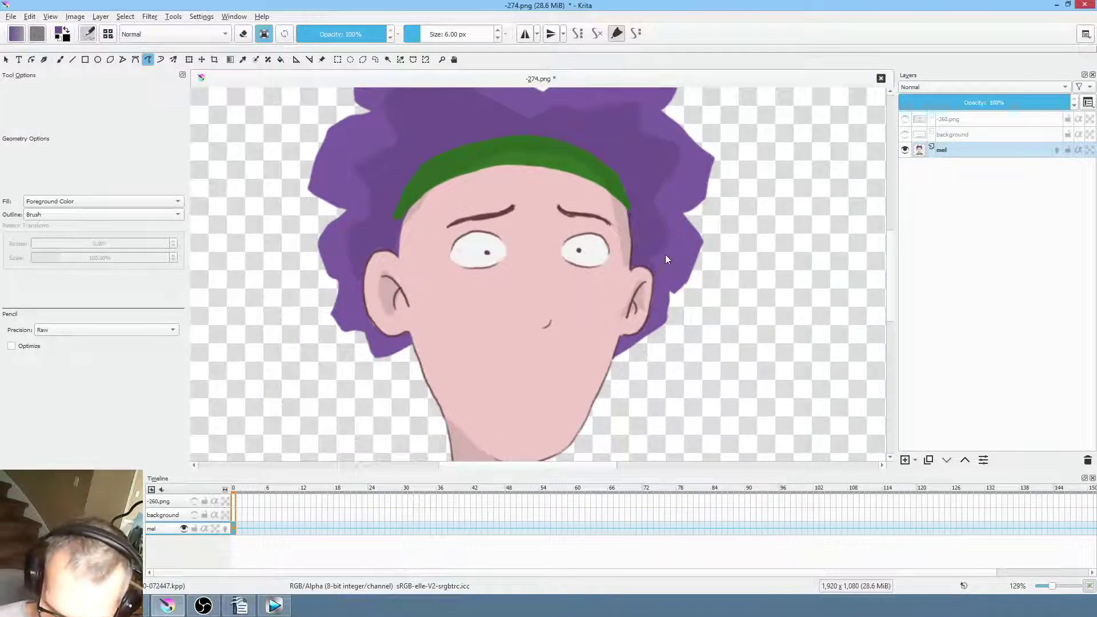
scroll(680, 263, down, 3)
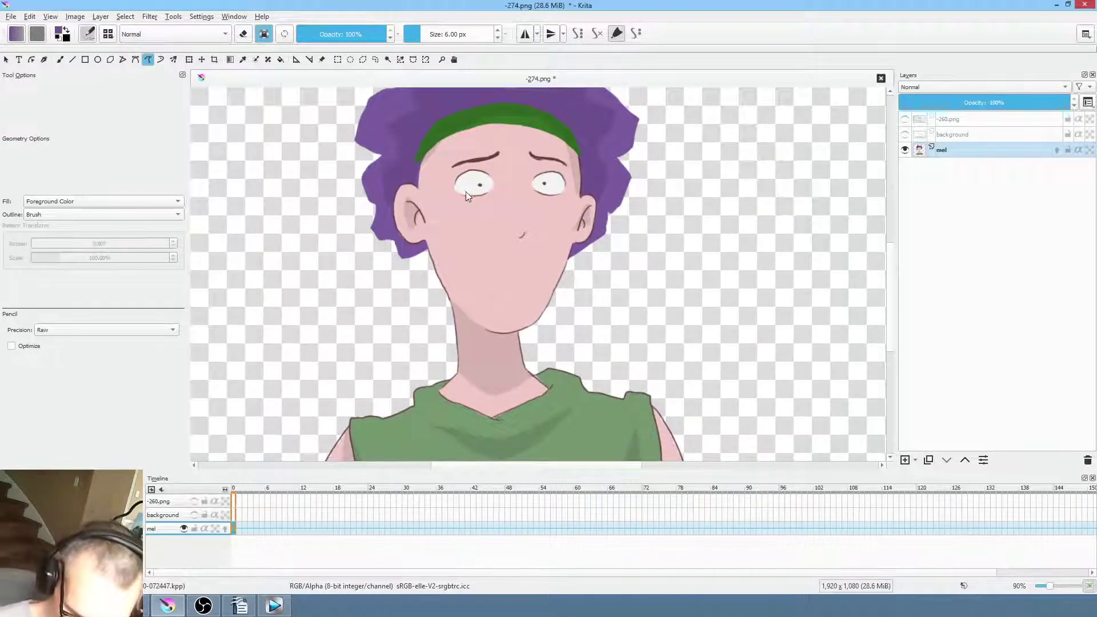
Sample the skin shadow colour and shade the face's left edge from the headband down to the ear
scroll(406, 139, up, 5)
ctrl+click(406, 139)
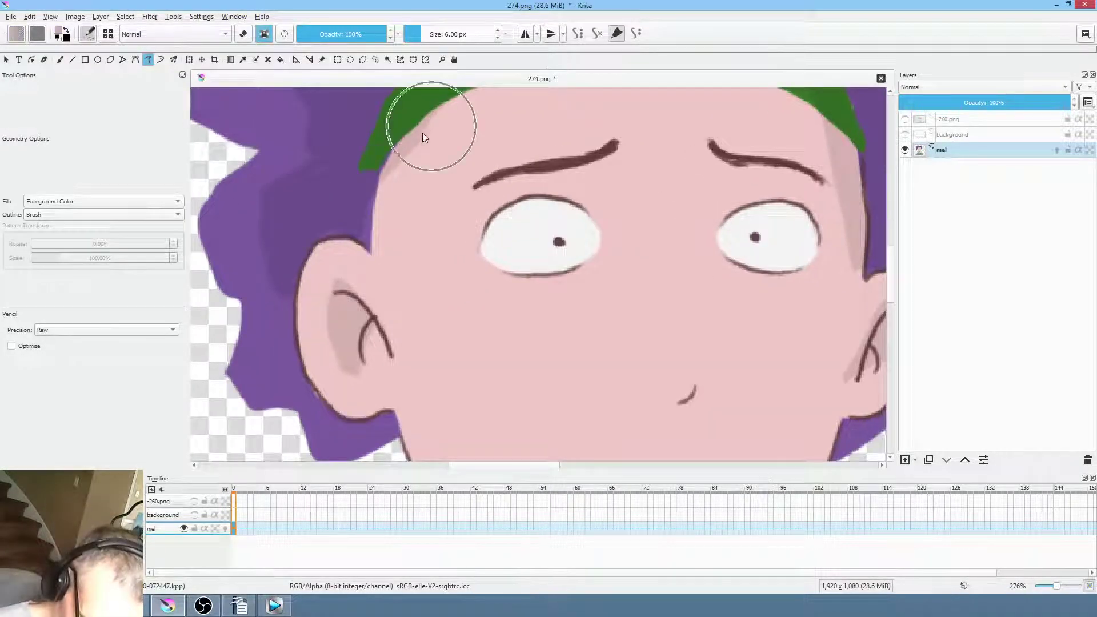
drag(376, 257, 400, 161)
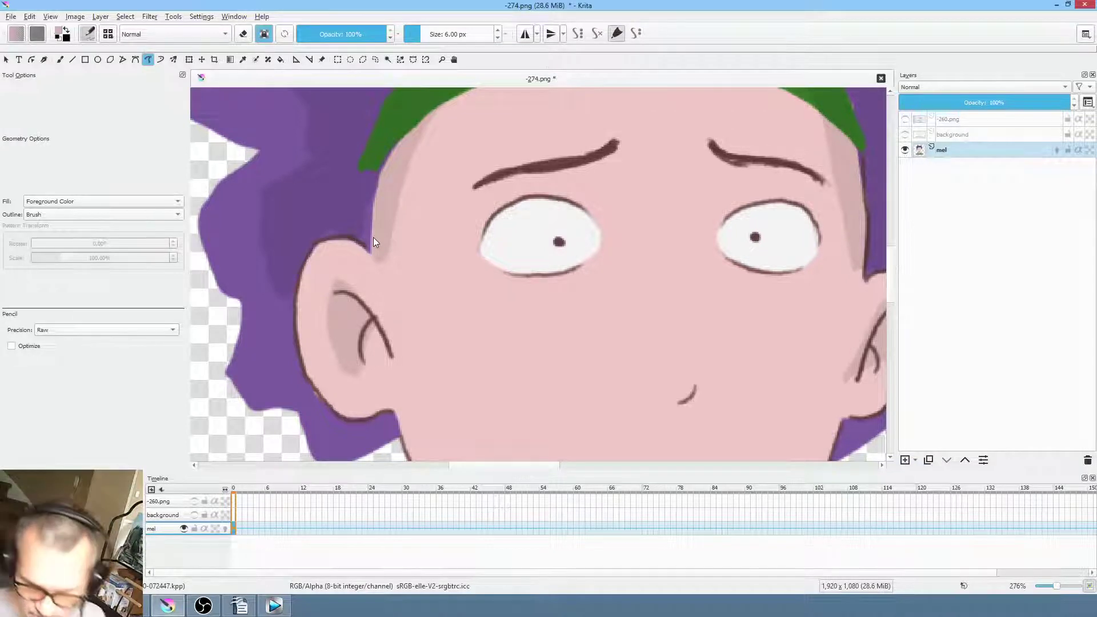
Try a rounded skin shadow beneath the nose line and undo it
drag(637, 274, 572, 202)
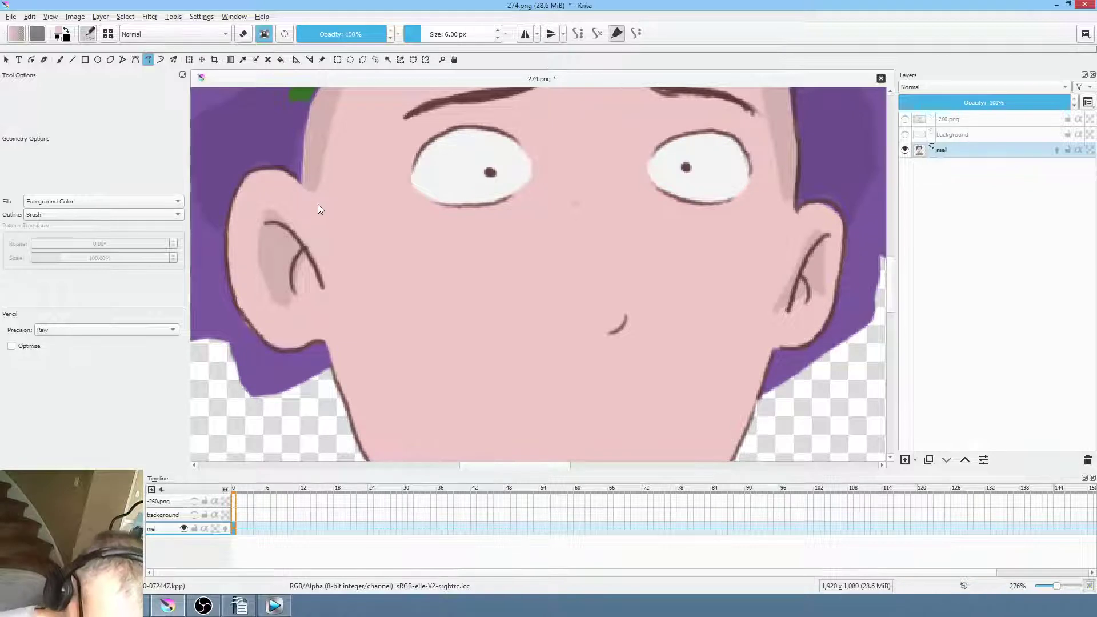
scroll(431, 283, down, 4)
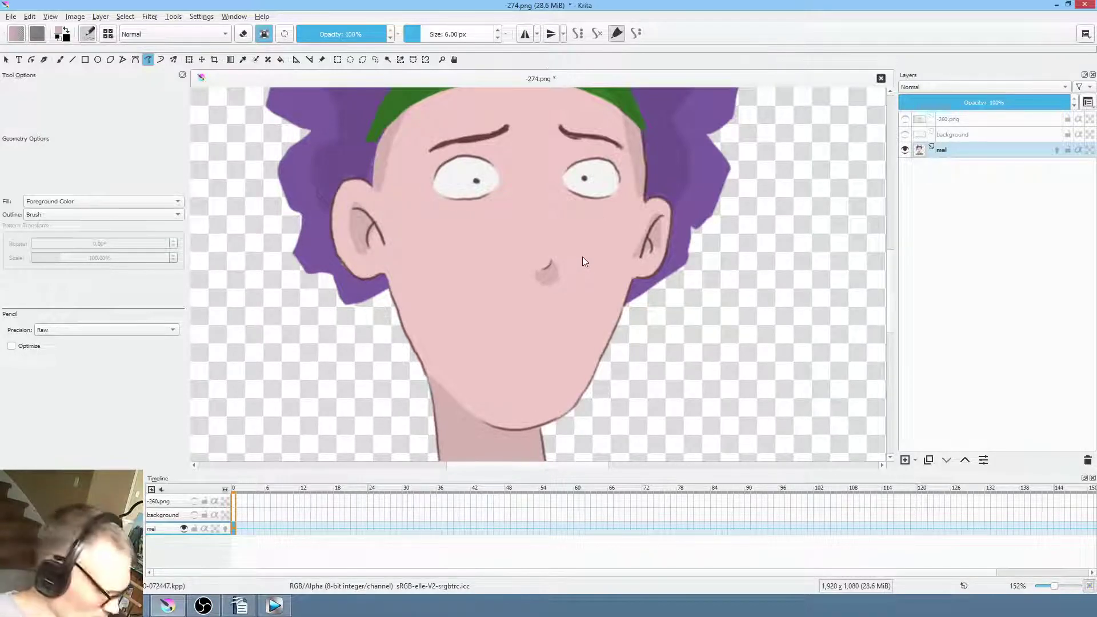
key(ctrl+z)
scroll(532, 303, up, 3)
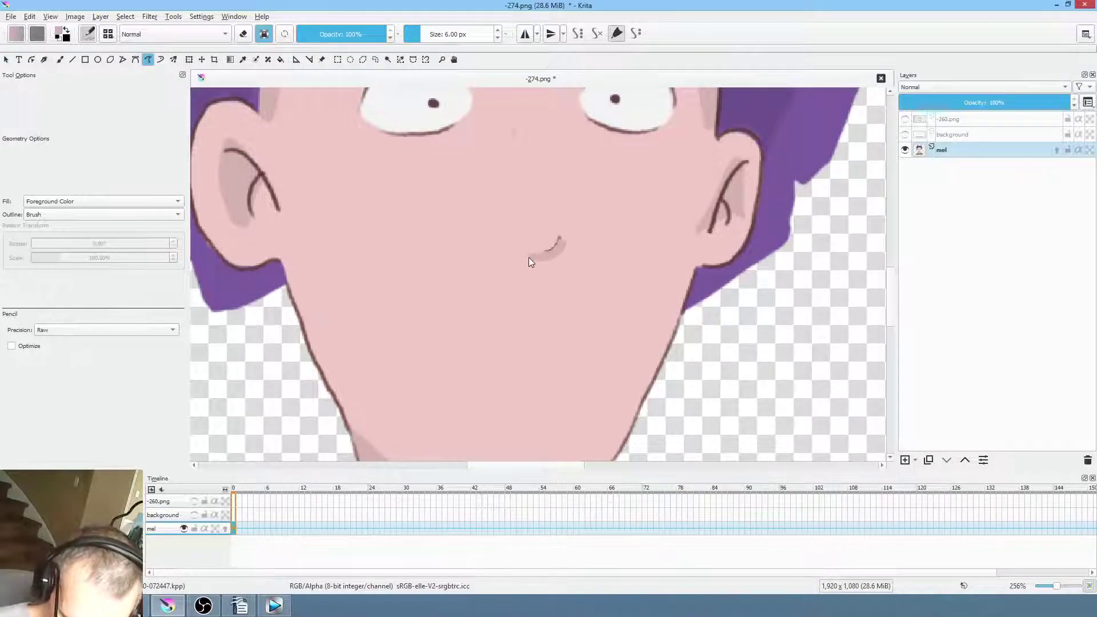
mouse_move(561, 274)
mouse_down()
mouse_move(575, 229)
mouse_move(578, 247)
mouse_up()
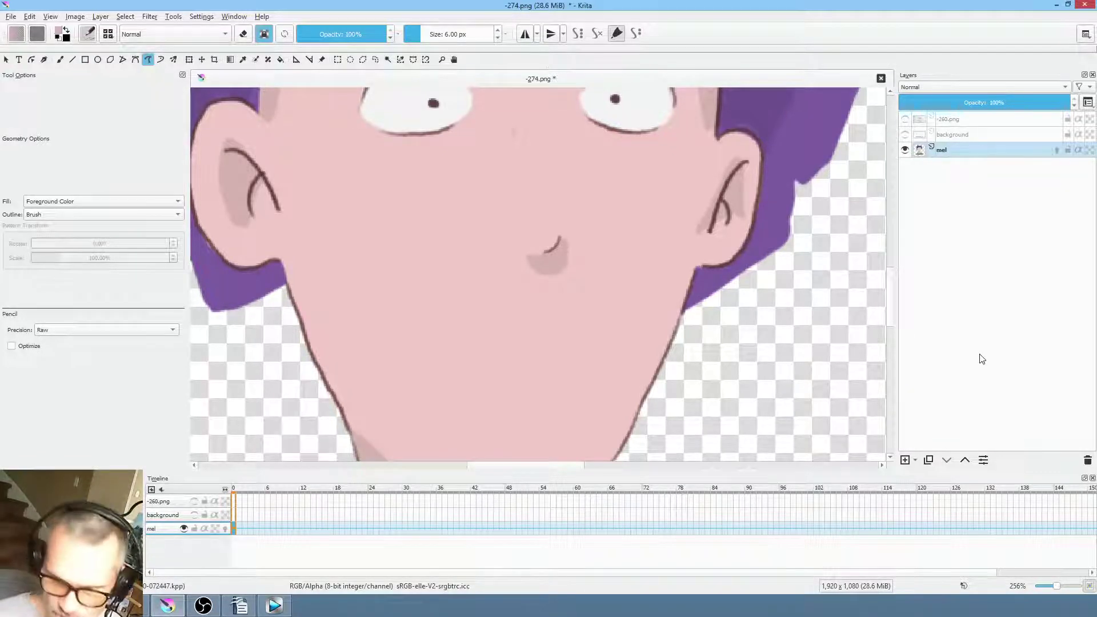
key(ctrl+z)
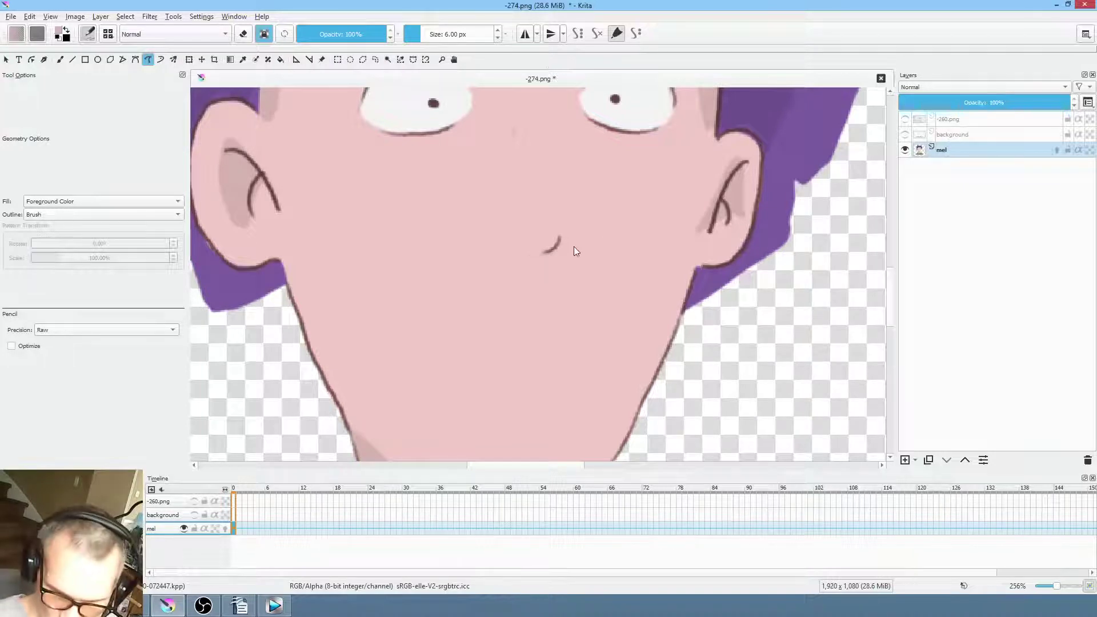
Paint a small skin shadow tucked against the underside of the nose line
drag(562, 241, 554, 253)
scroll(588, 236, down, 5)
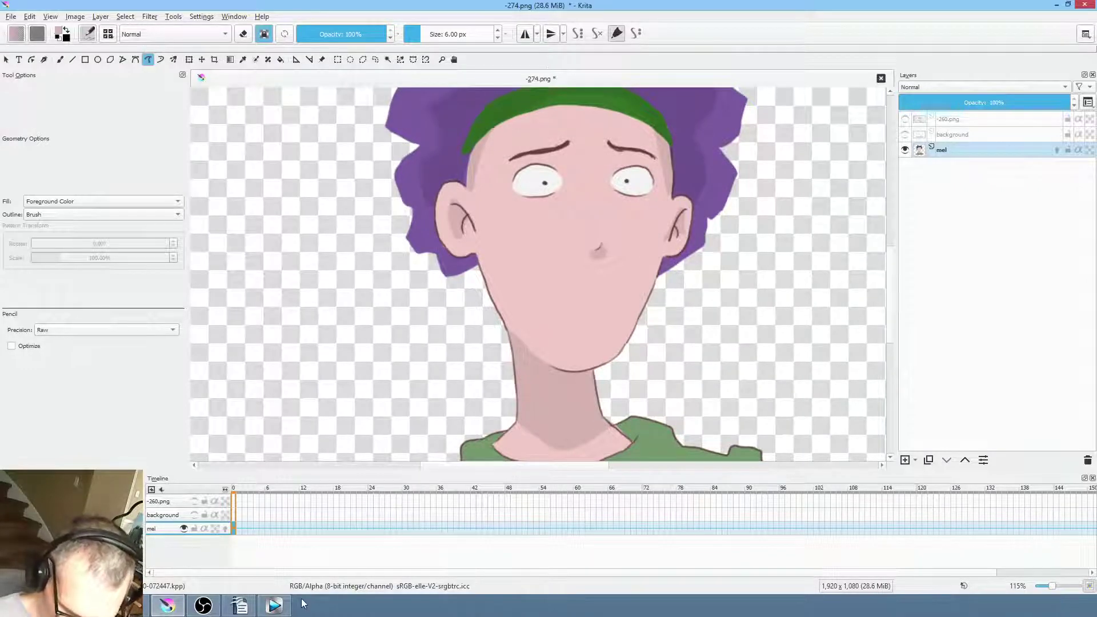
Switch to Vegas Pro and open the effects of video track 2 and the pan/crop settings of the 273.0000 - 341.0000 clip
click(275, 606)
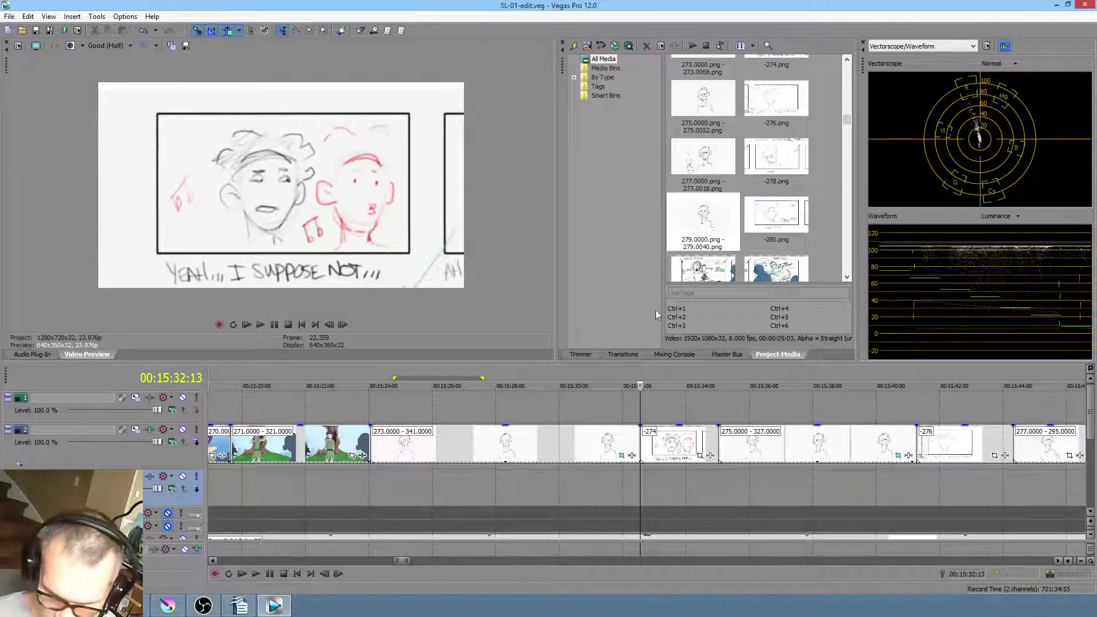
click(153, 435)
click(151, 430)
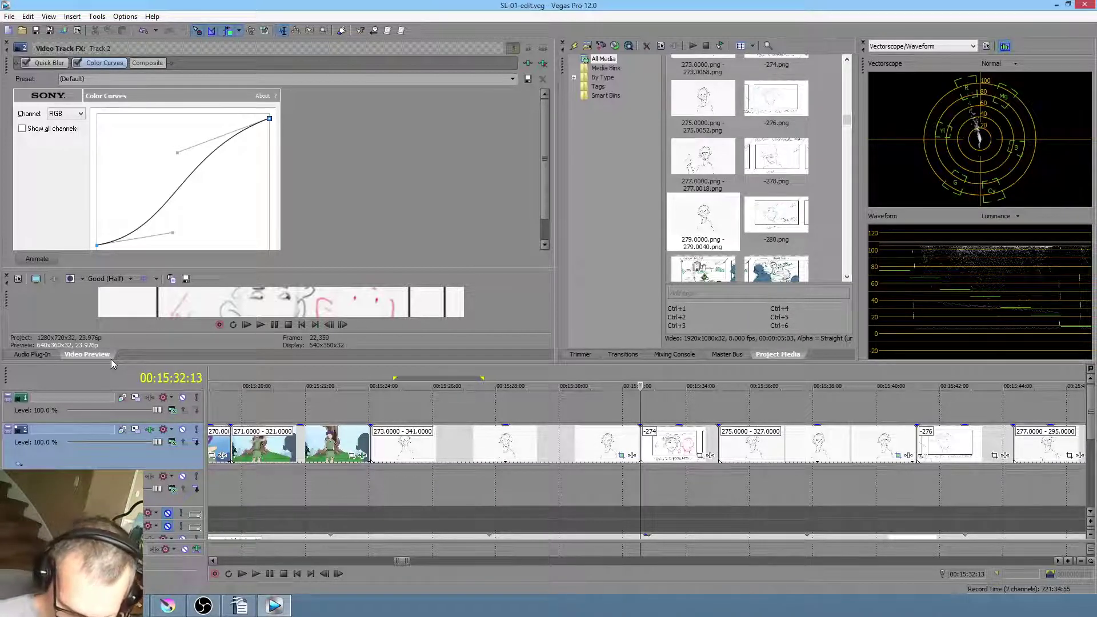
click(633, 457)
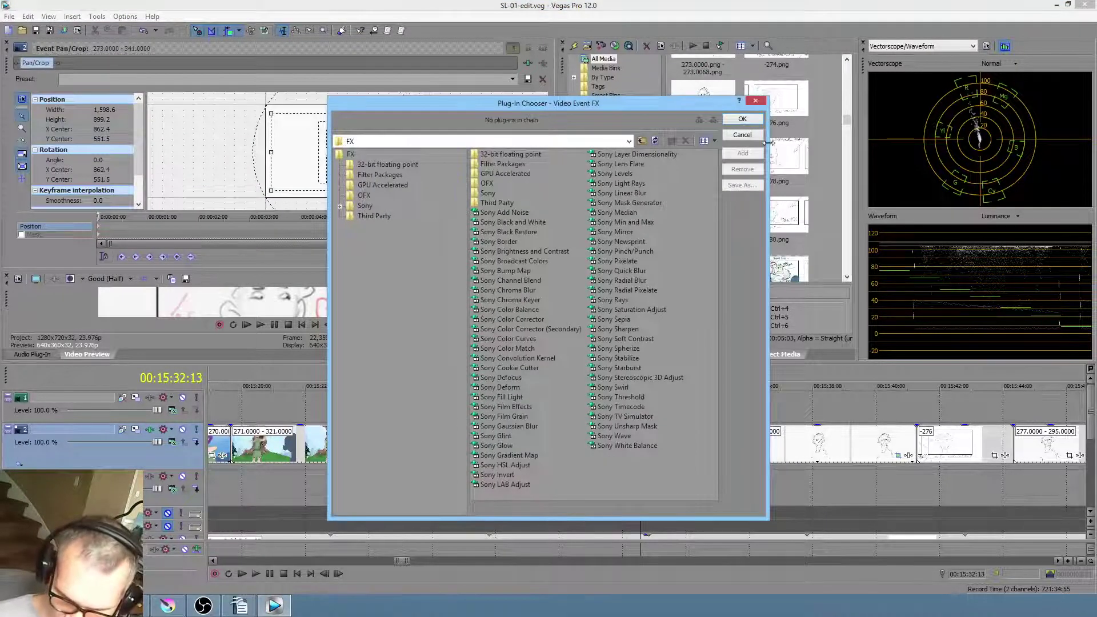
key(Escape)
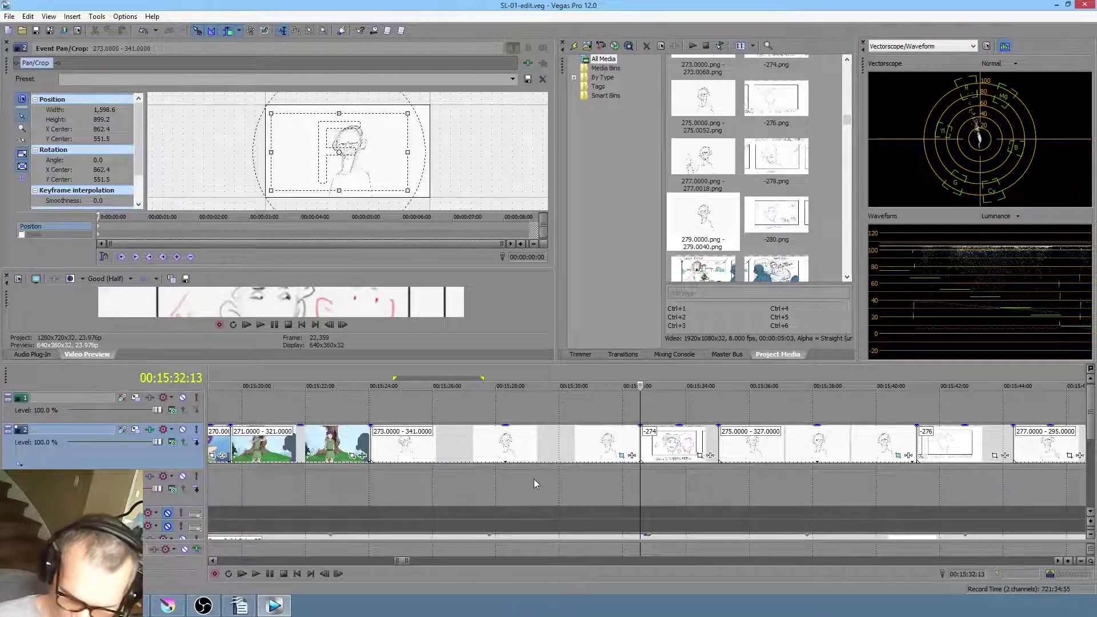
drag(552, 482, 496, 483)
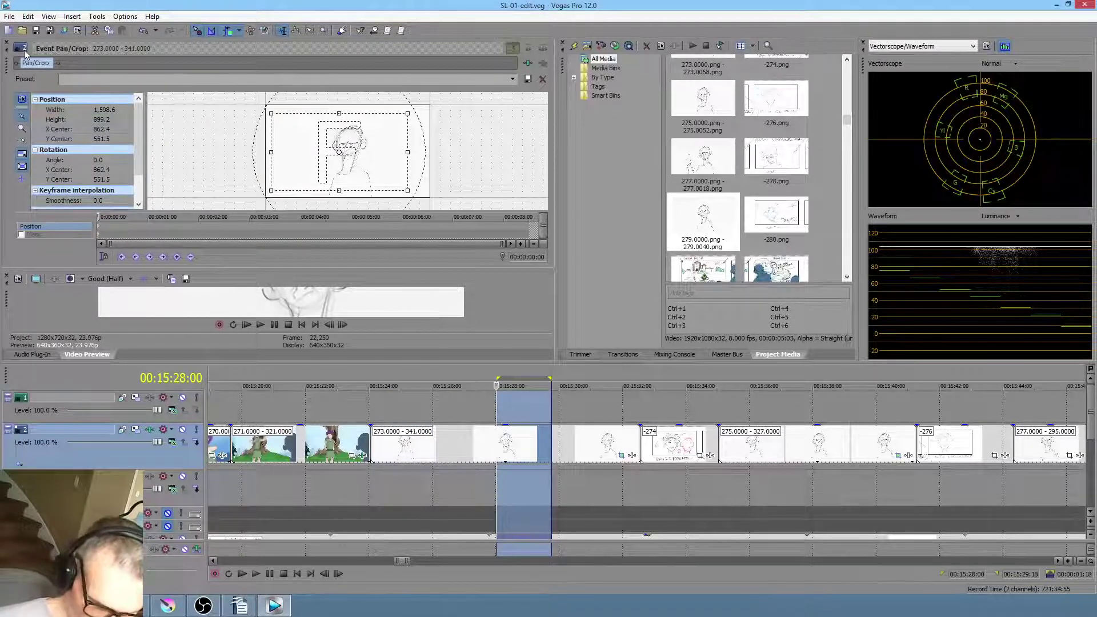
Dock the Event Pan/Crop window with the project media, show the media again, and enlarge the media and timeline areas
drag(4, 69, 744, 209)
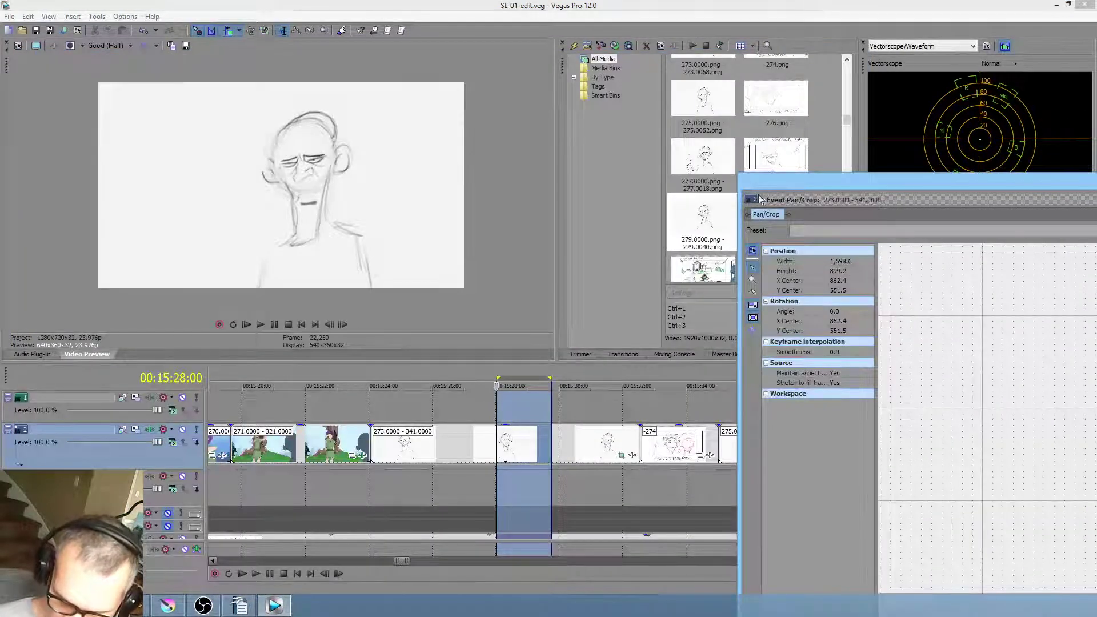
drag(773, 190, 582, 63)
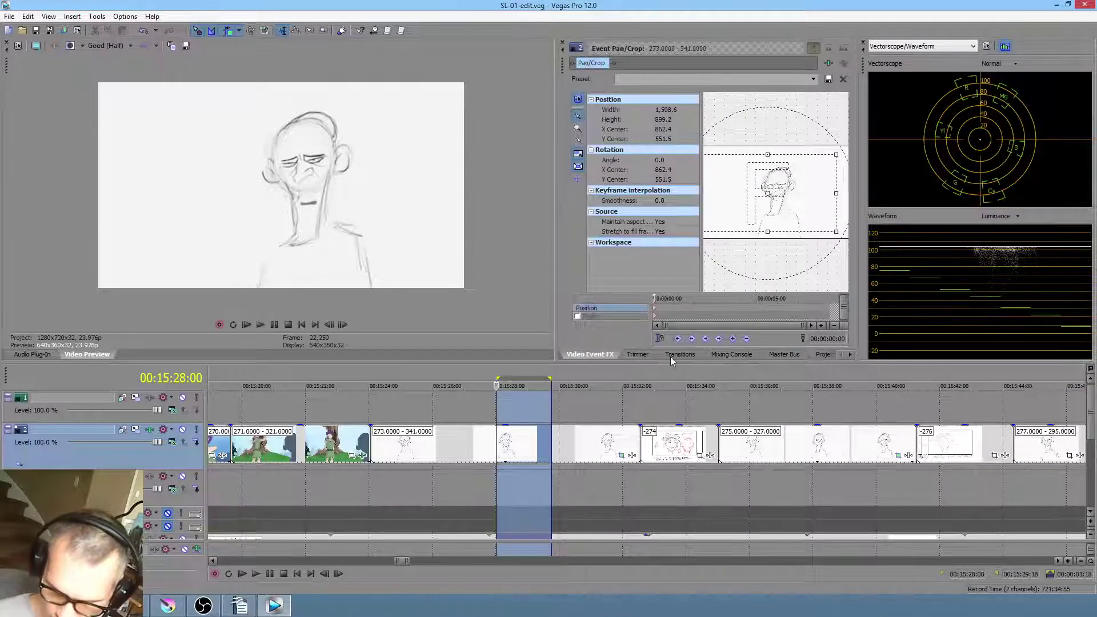
click(825, 354)
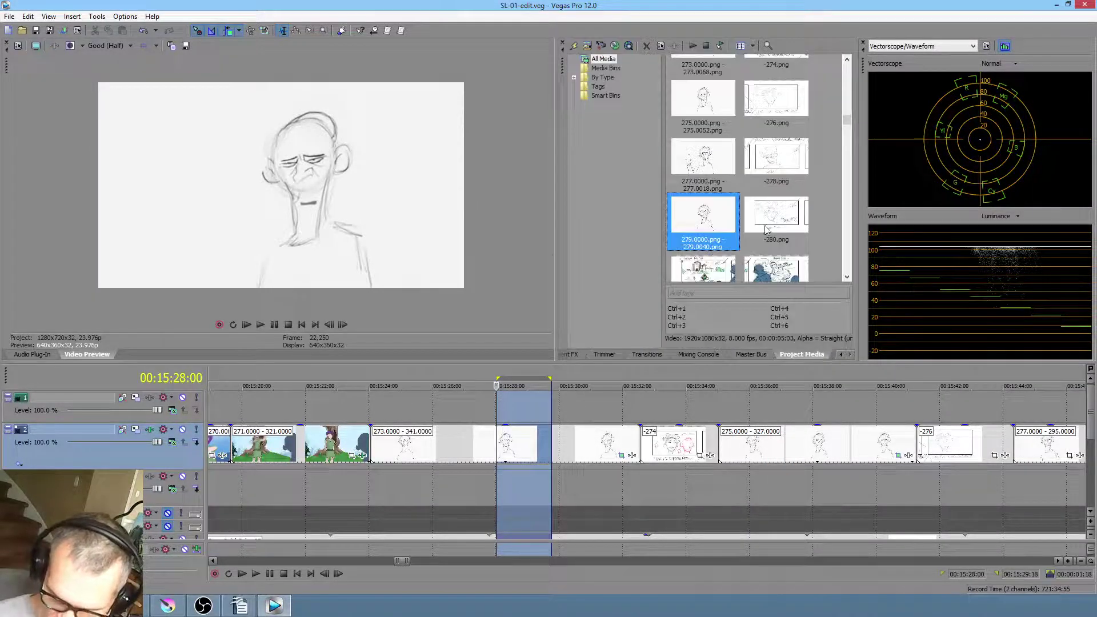
drag(556, 239, 433, 251)
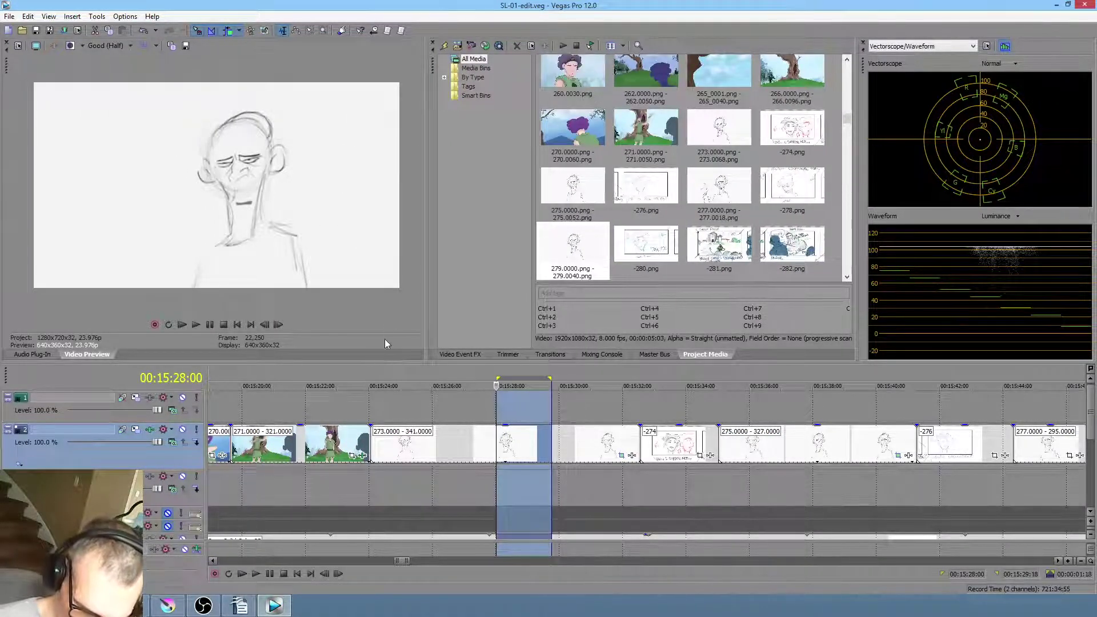
drag(379, 364, 385, 320)
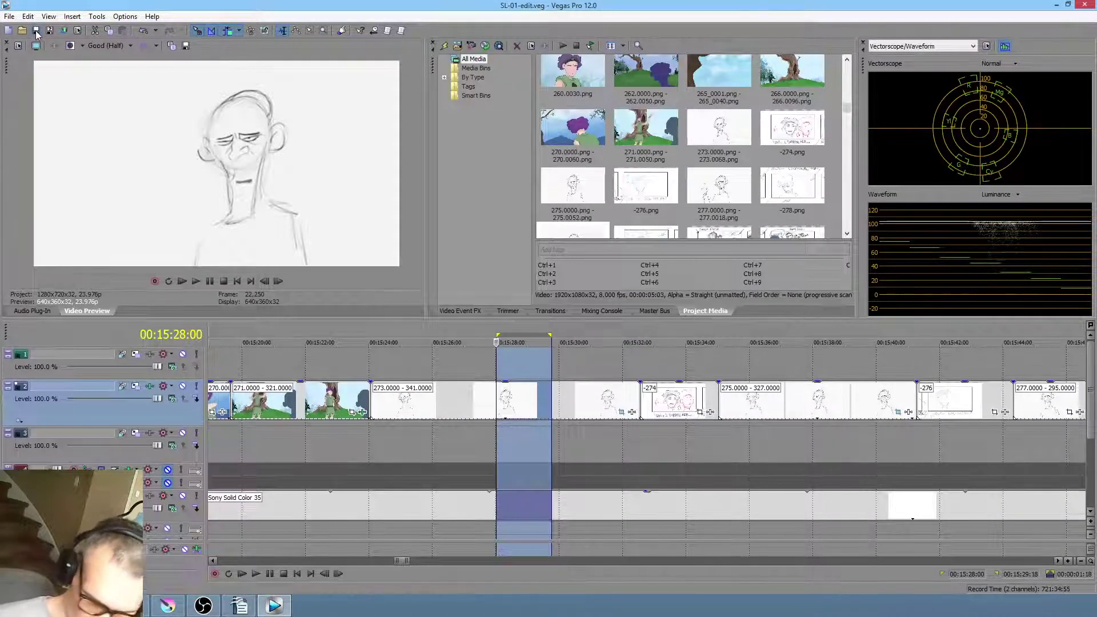
Switch back to Krita, outline the eyes and eyebrows on the mel layer, and cut and paste that area onto its own layer
click(171, 609)
scroll(637, 232, down, 3)
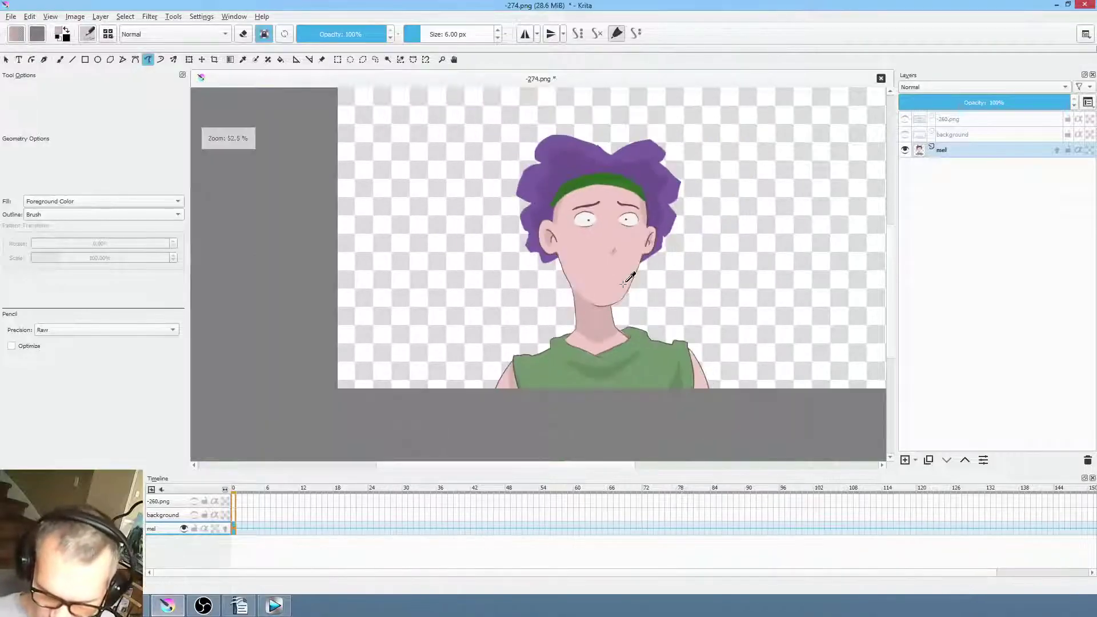
mouse_move(683, 314)
mouse_down()
mouse_move(635, 350)
mouse_move(645, 343)
mouse_up()
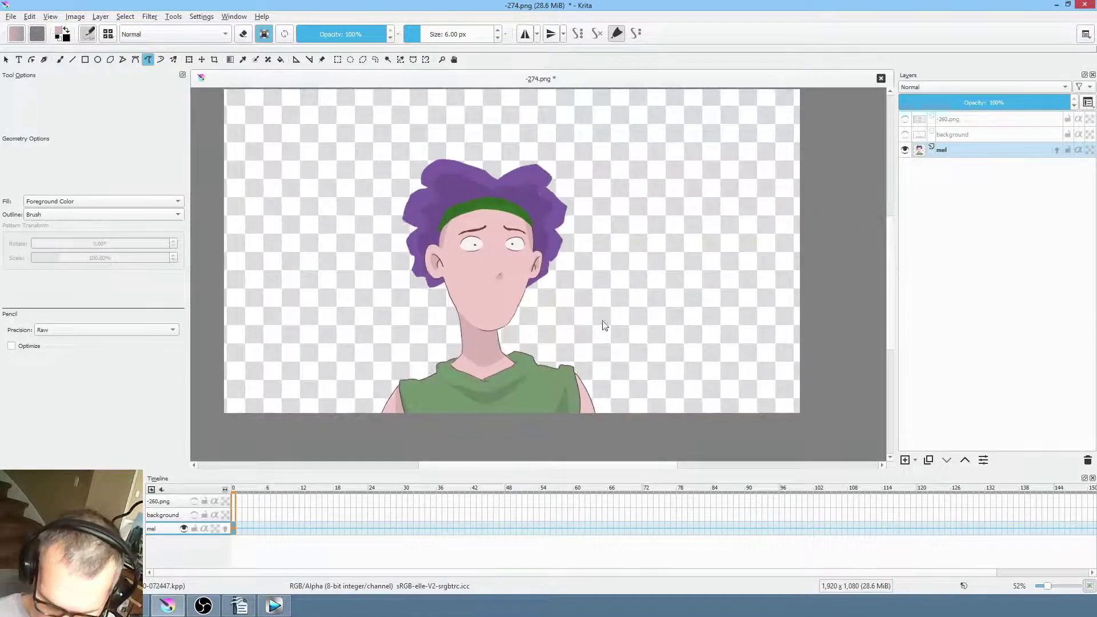
drag(234, 492, 205, 504)
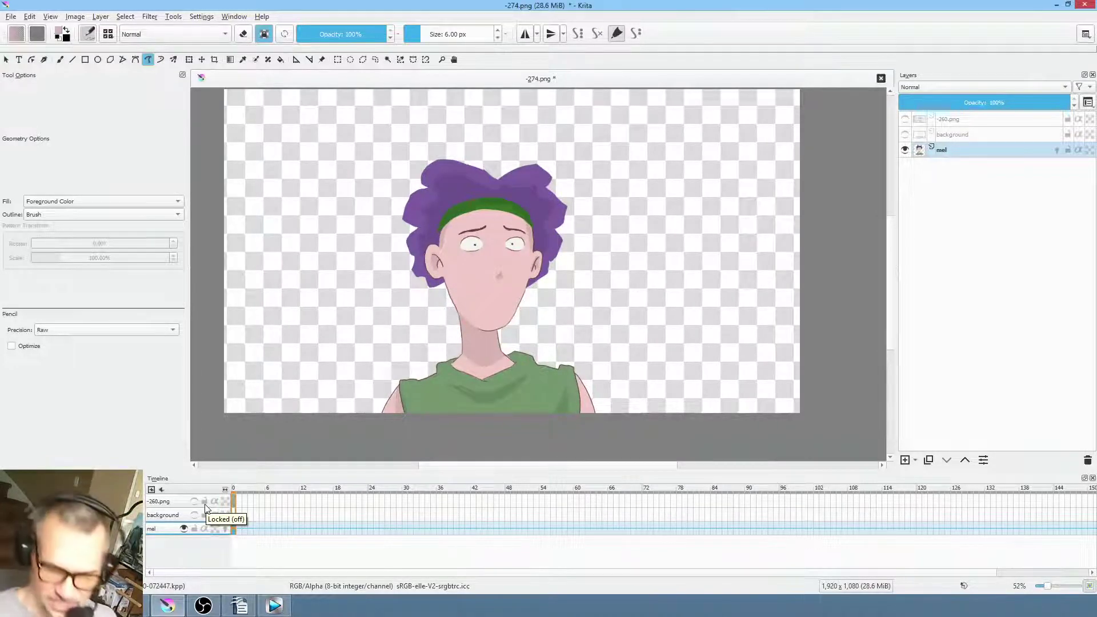
drag(445, 261, 422, 207)
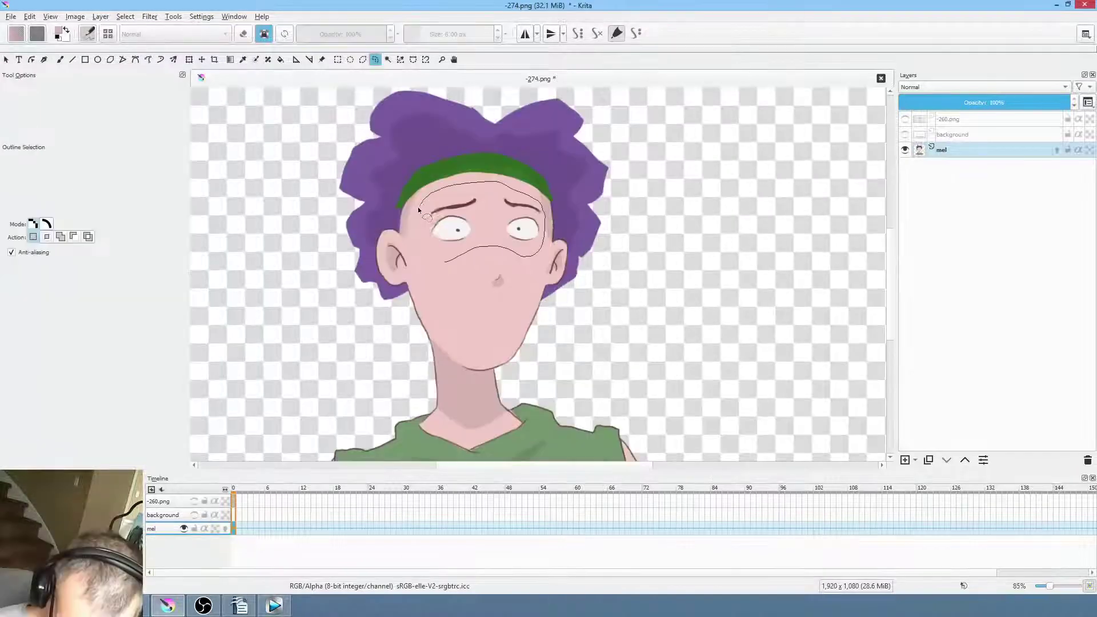
drag(428, 269, 452, 264)
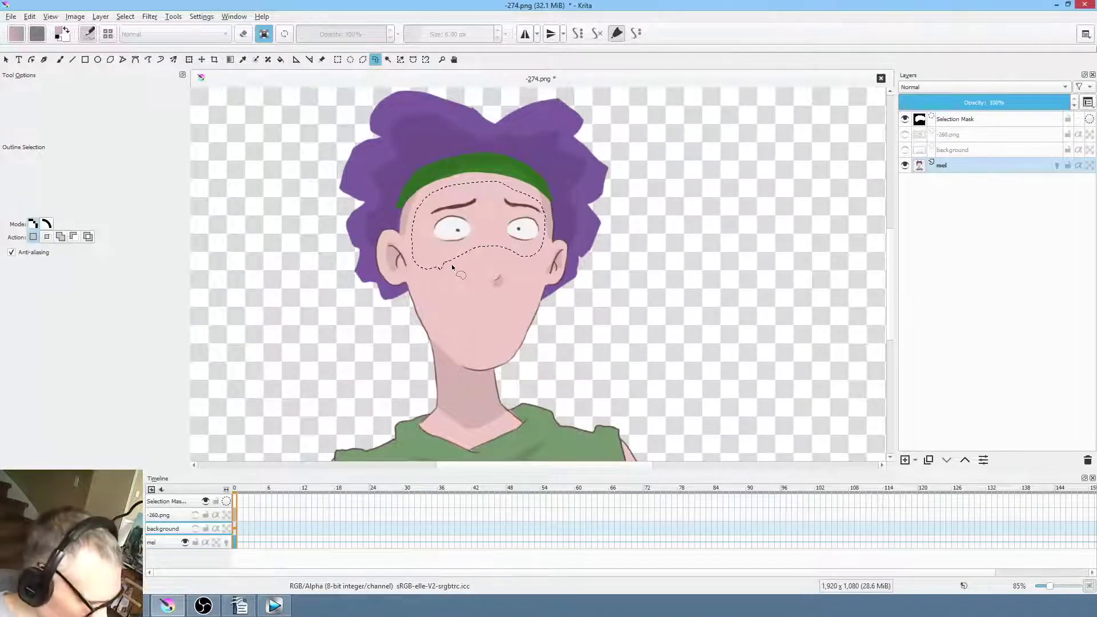
key(ctrl+x)
key(ctrl+v)
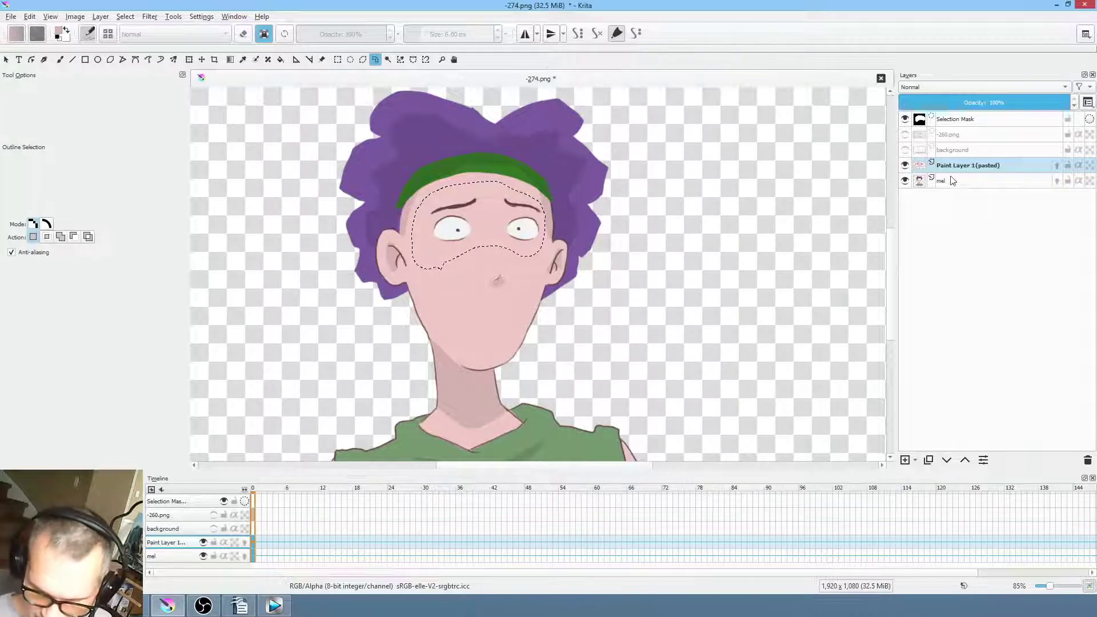
Rename the pasted layer as eyes, make mel the active layer, and clear the selection
double_click(986, 166)
text(eyes)
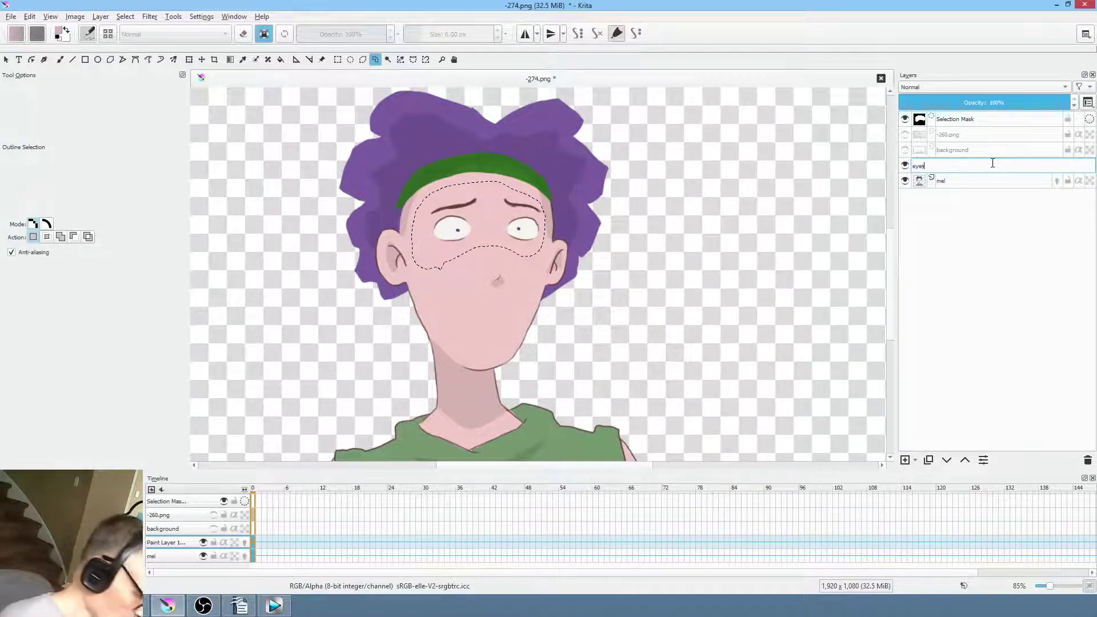
key(Return)
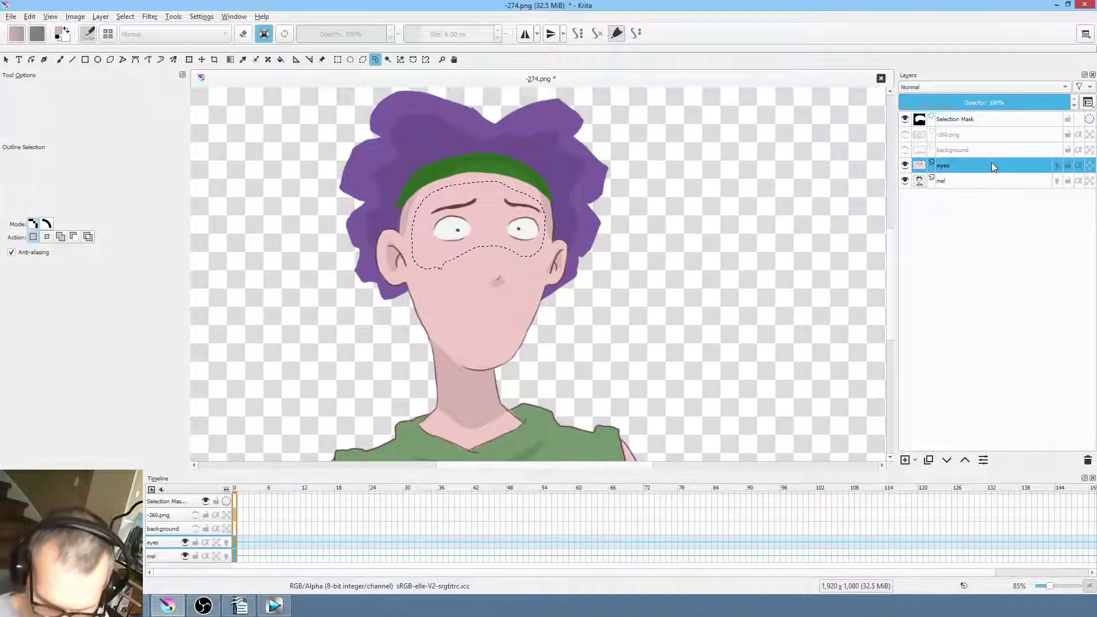
click(958, 182)
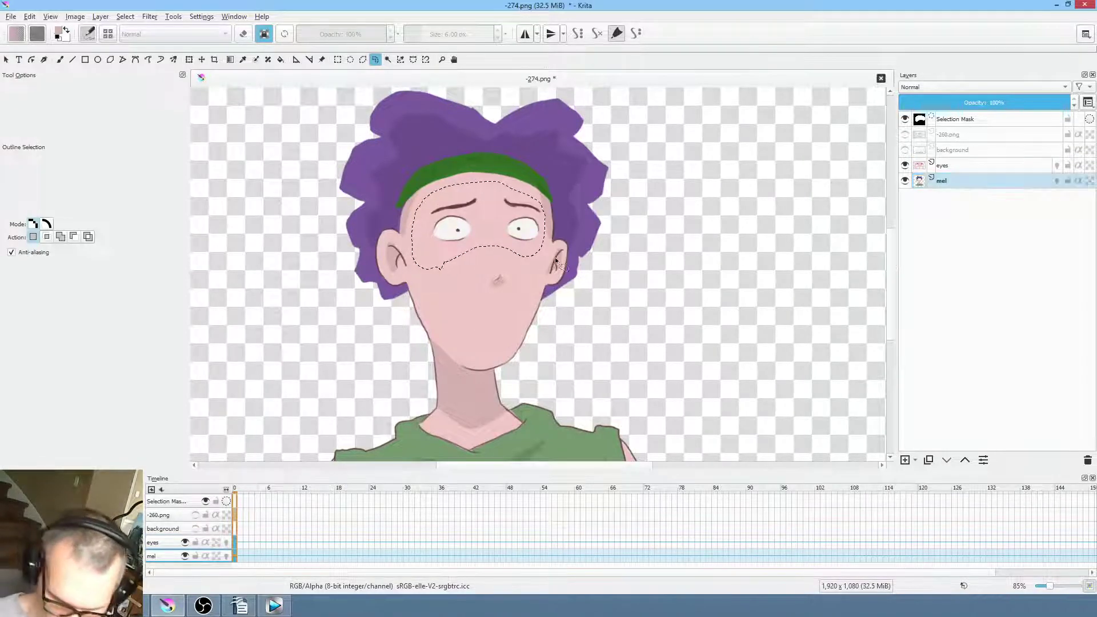
key(ctrl+shift+a)
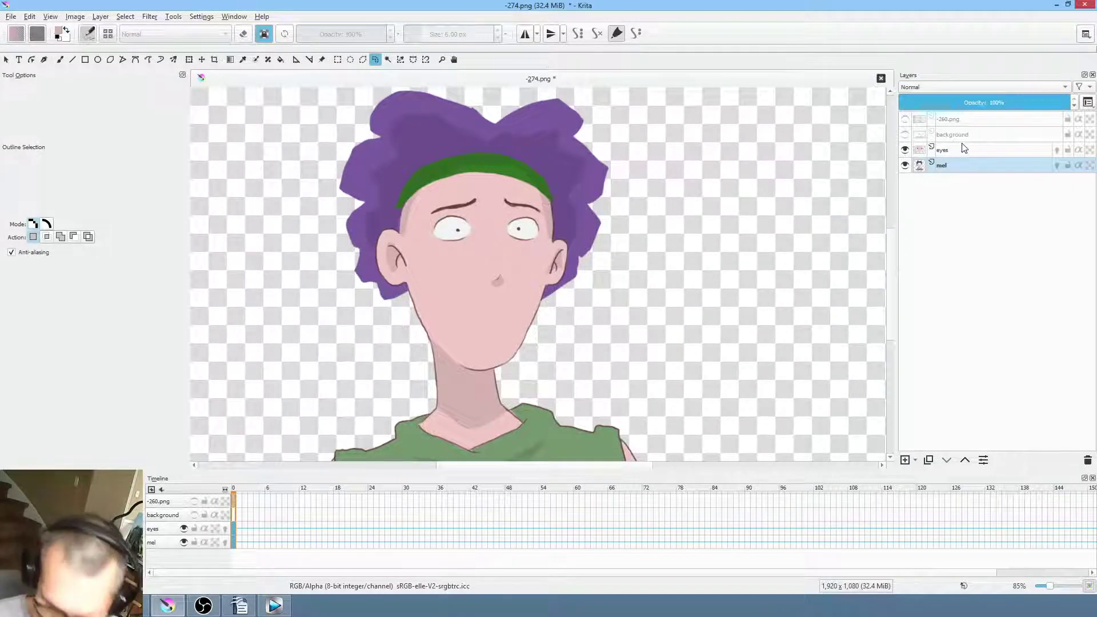
Add a new paint layer above the eyes layer and name it mouth
mouse_move(965, 148)
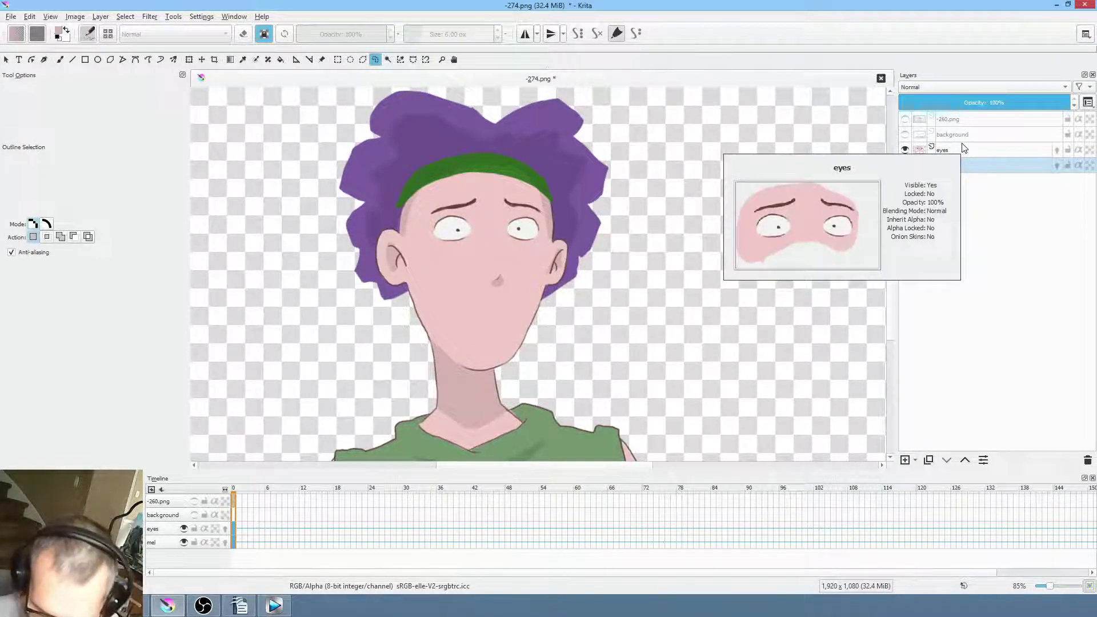
click(966, 148)
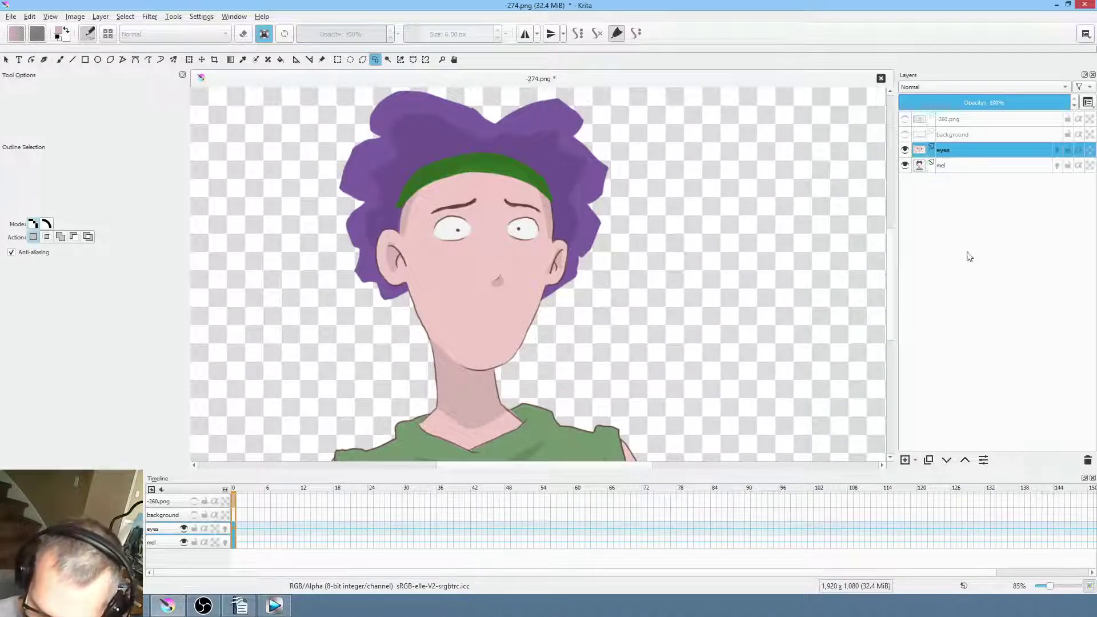
click(905, 460)
double_click(969, 149)
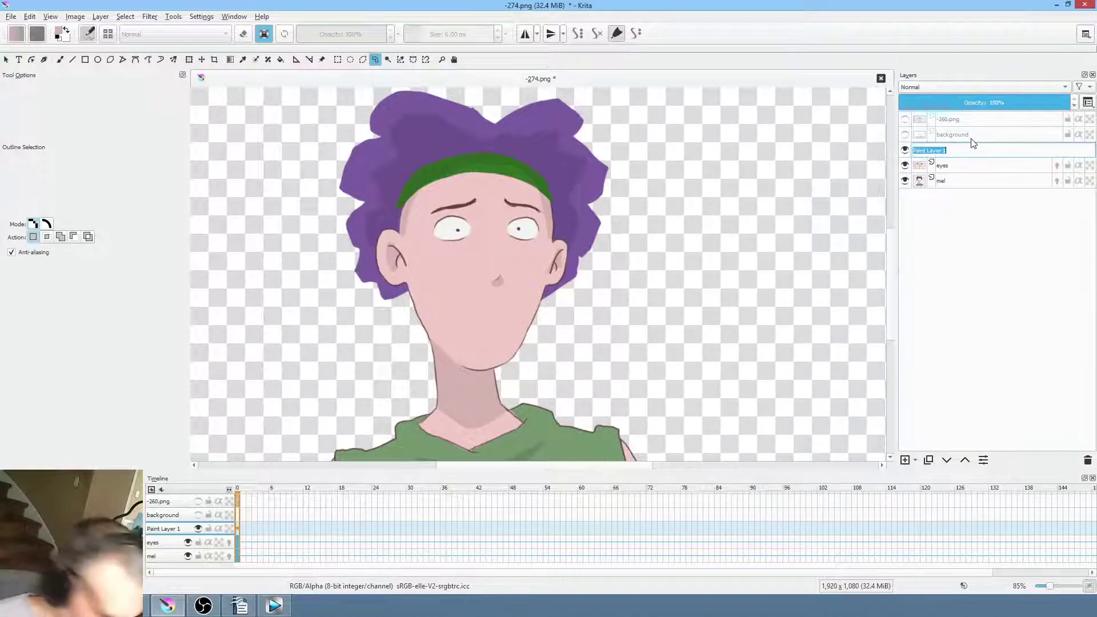
text(mouth)
key(Return)
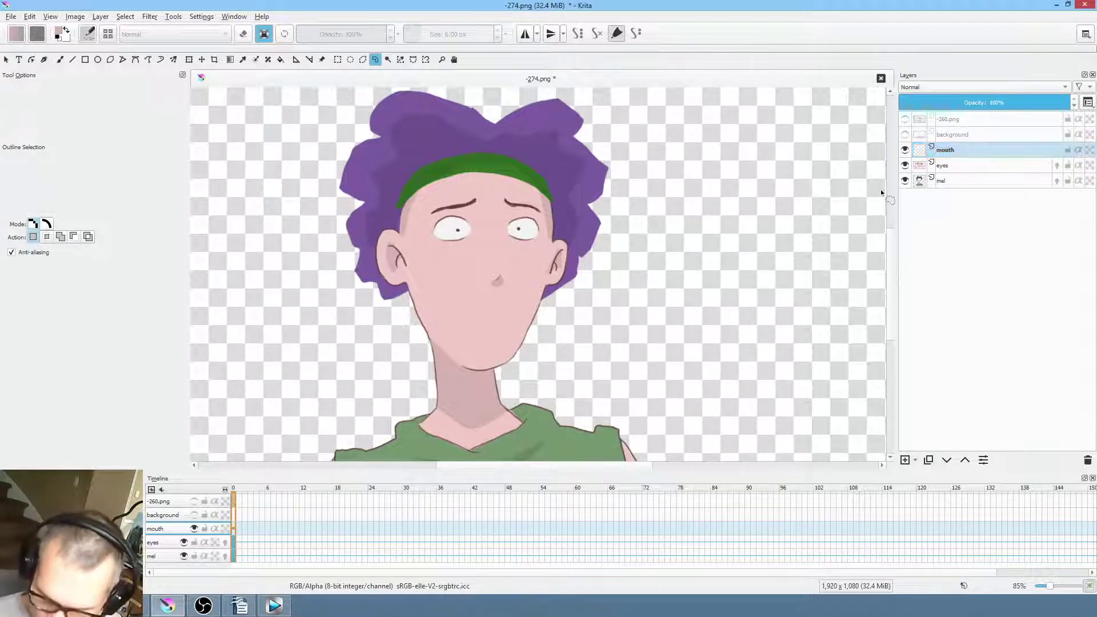
Isolate the mel layer and fill the transparent gap left by the eyes with the face's pink skin colour, ending with all layers shown
click(971, 180)
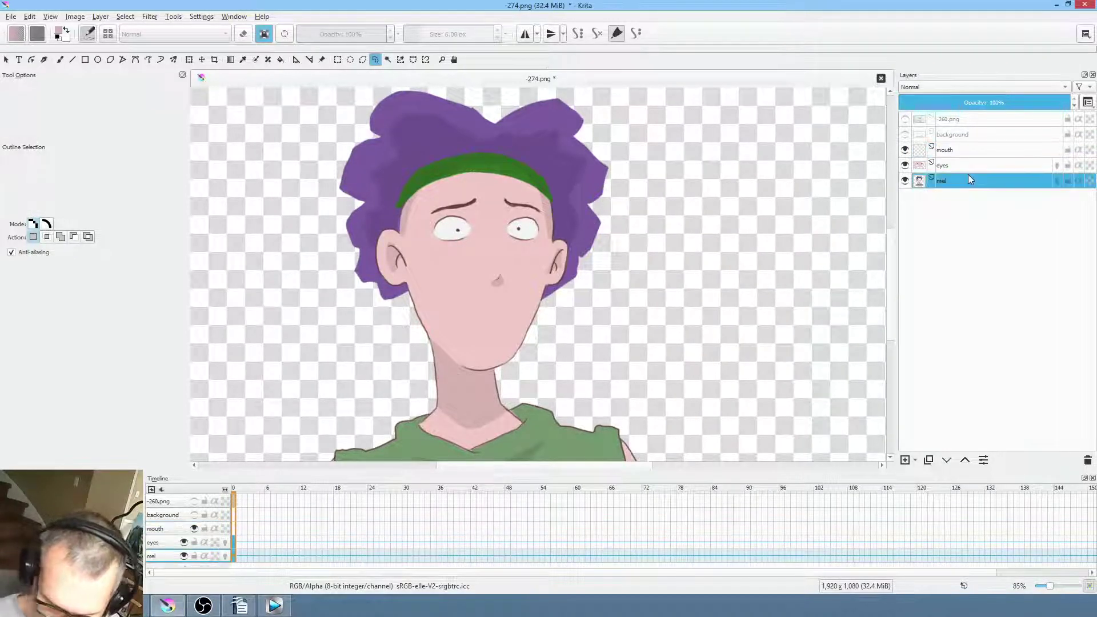
alt+click(971, 180)
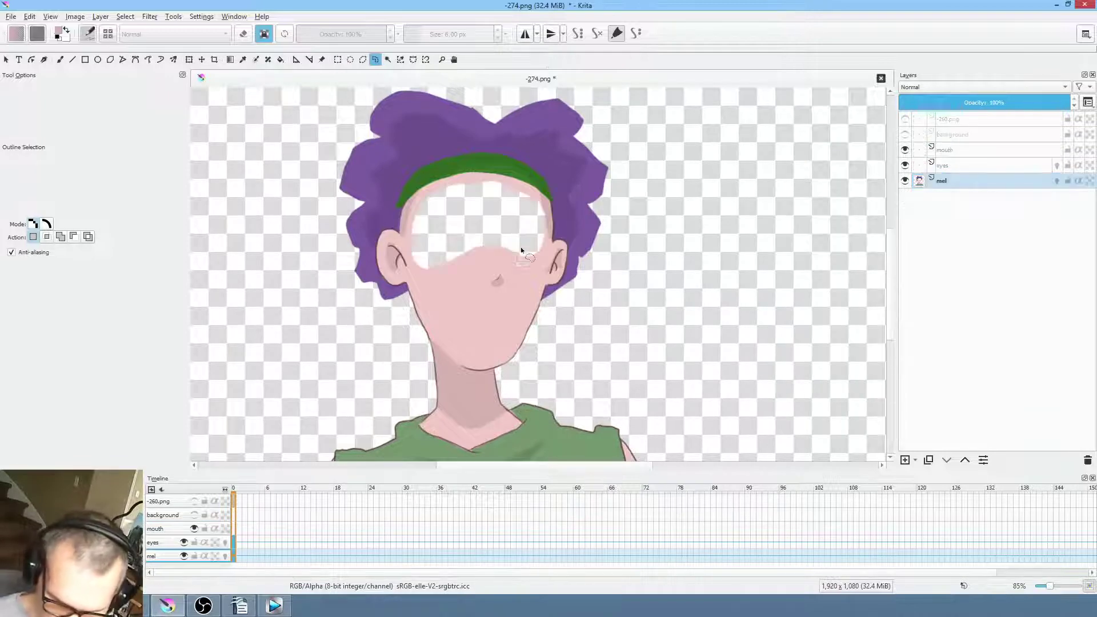
click(523, 273)
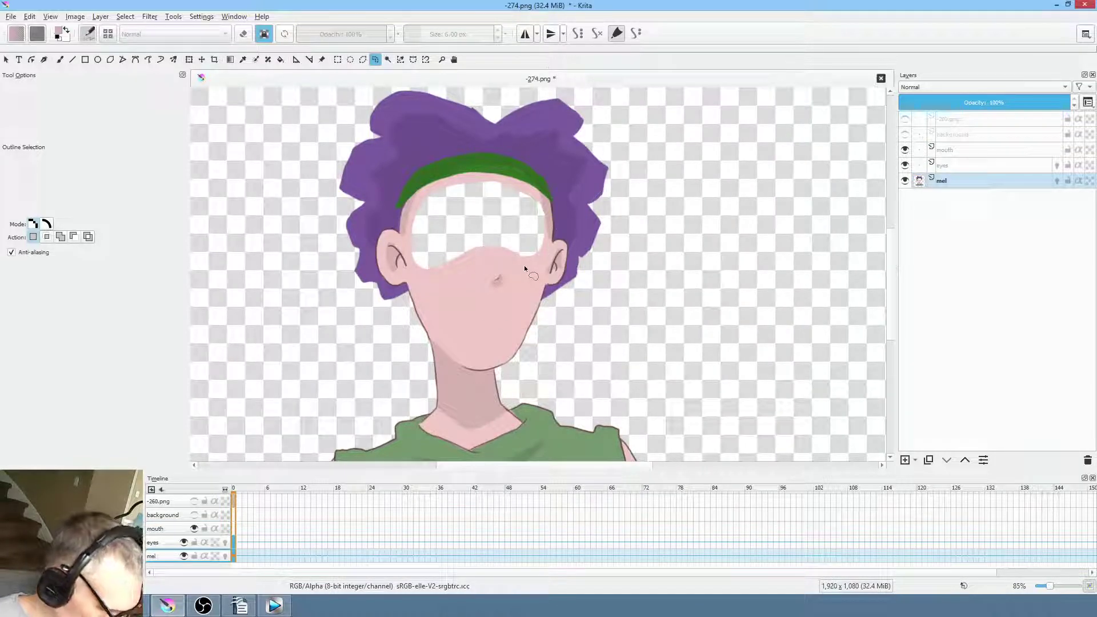
key(b)
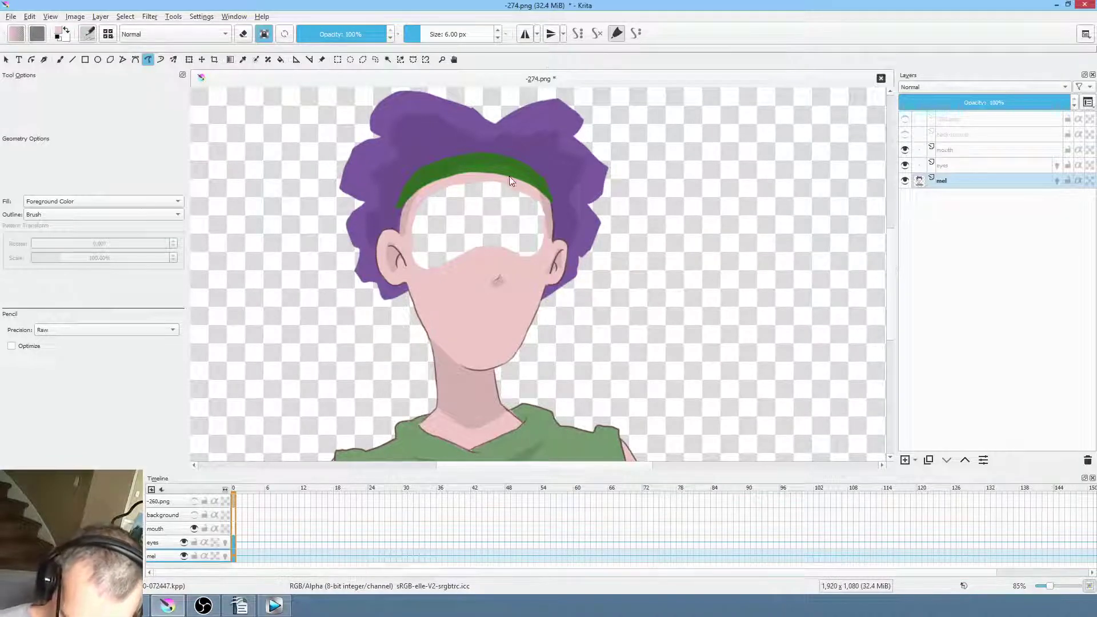
click(263, 36)
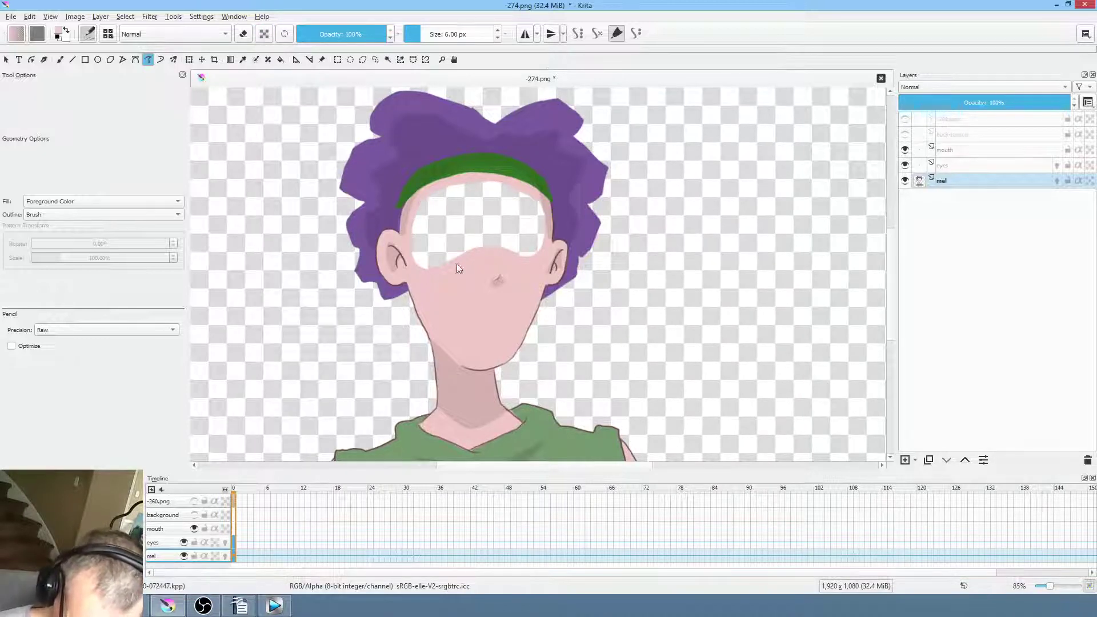
drag(506, 257, 508, 192)
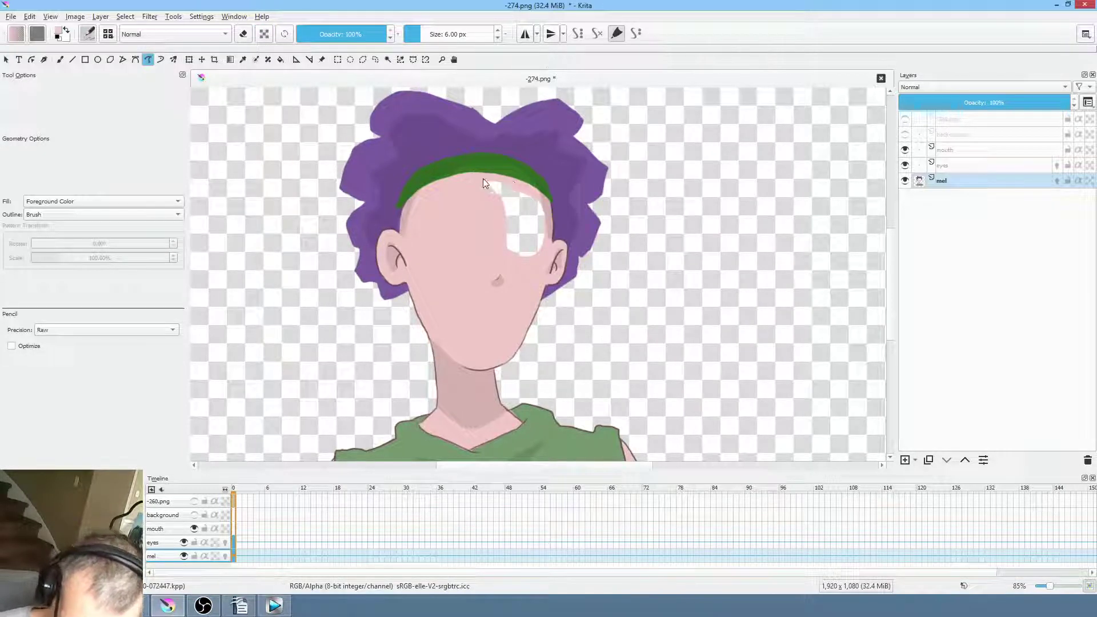
drag(541, 197, 486, 173)
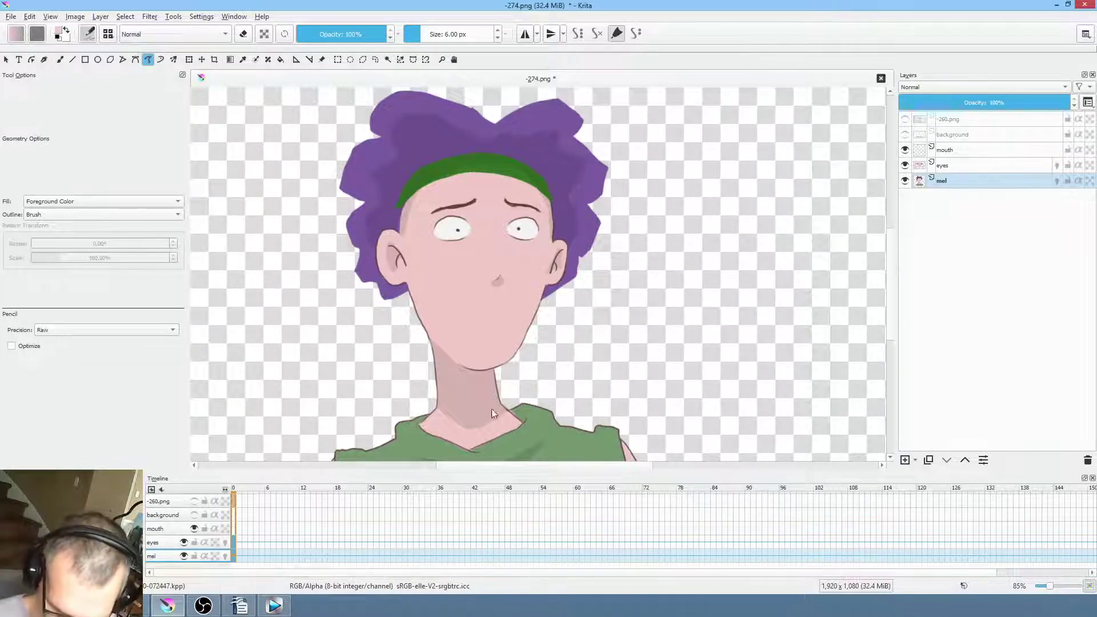
Make mouth the active layer, switch to Vegas Pro to measure a timeline stretch around the -274 clip, and return to Krita
click(972, 151)
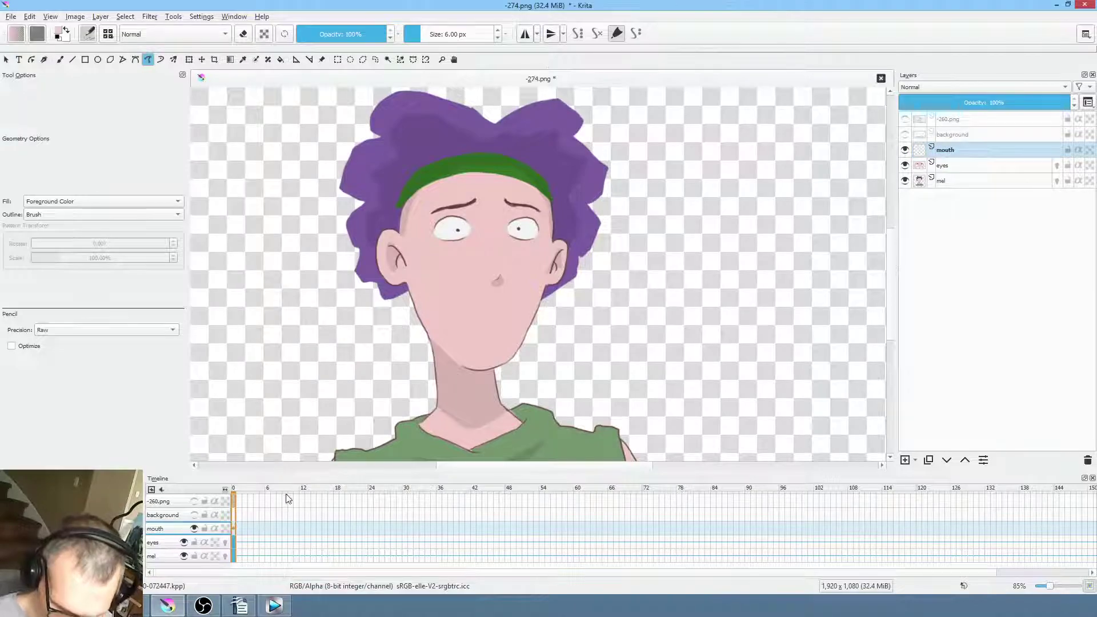
click(274, 606)
drag(619, 437, 678, 438)
key(alt+Tab)
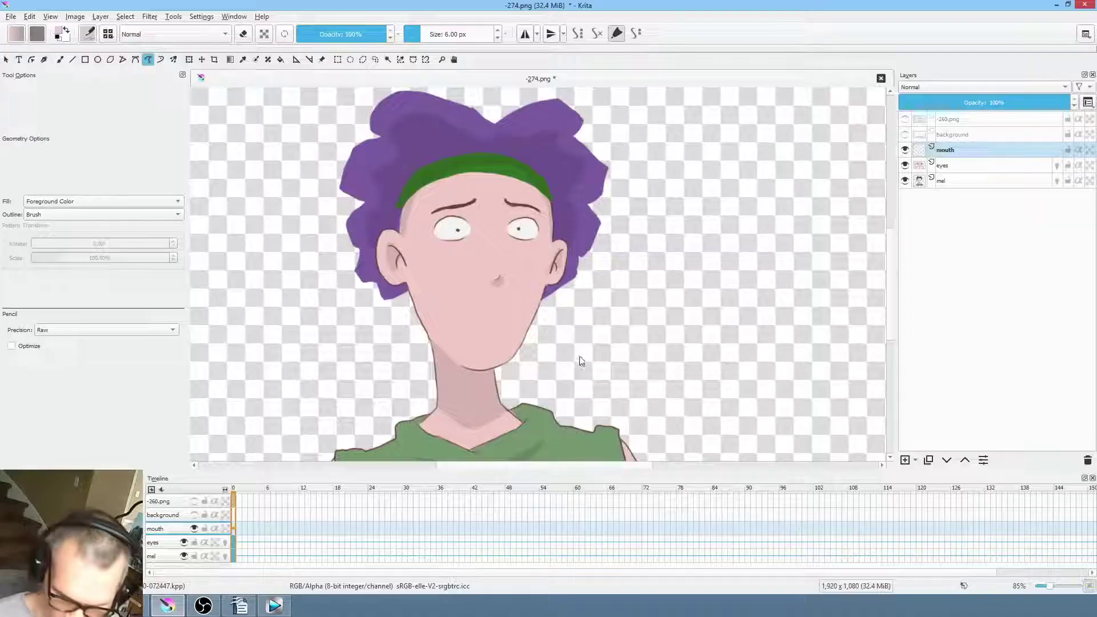
Make eyes the active layer and save -274.png with its alpha channel, also saving a Krita file
click(970, 166)
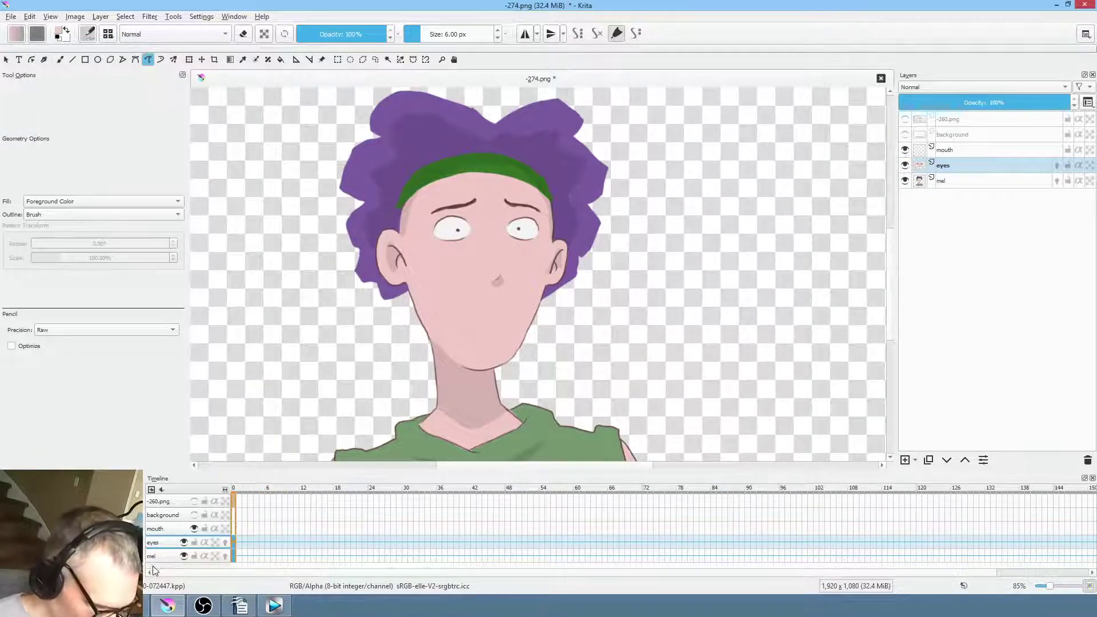
key(ctrl+s)
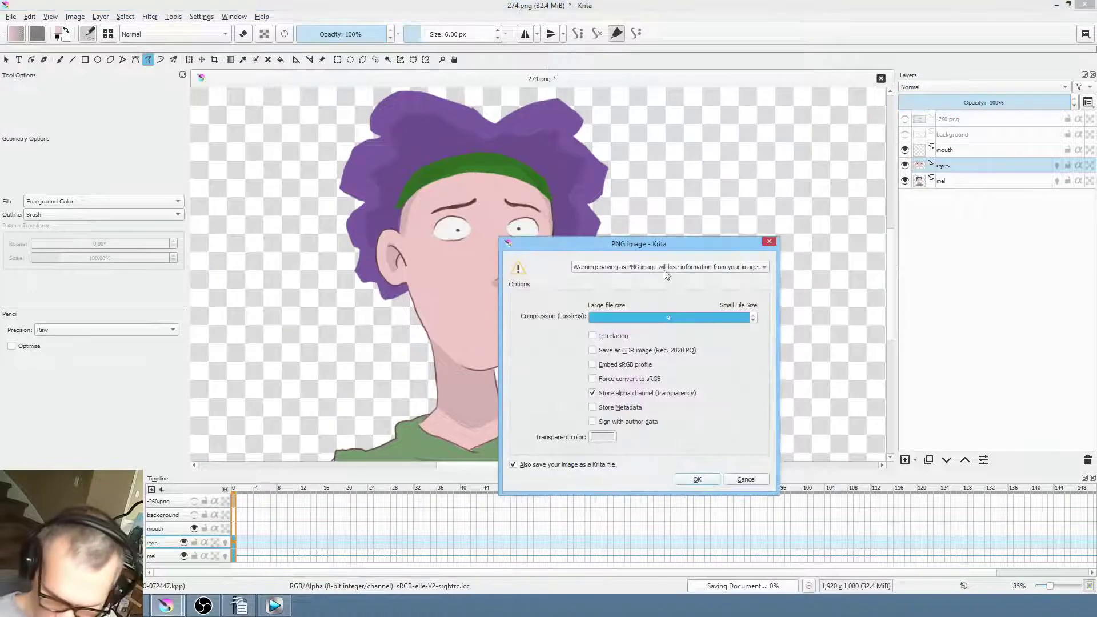
click(699, 481)
At frame 5 of the eyes layer, paint over both pupils with the white of the eyes
click(256, 514)
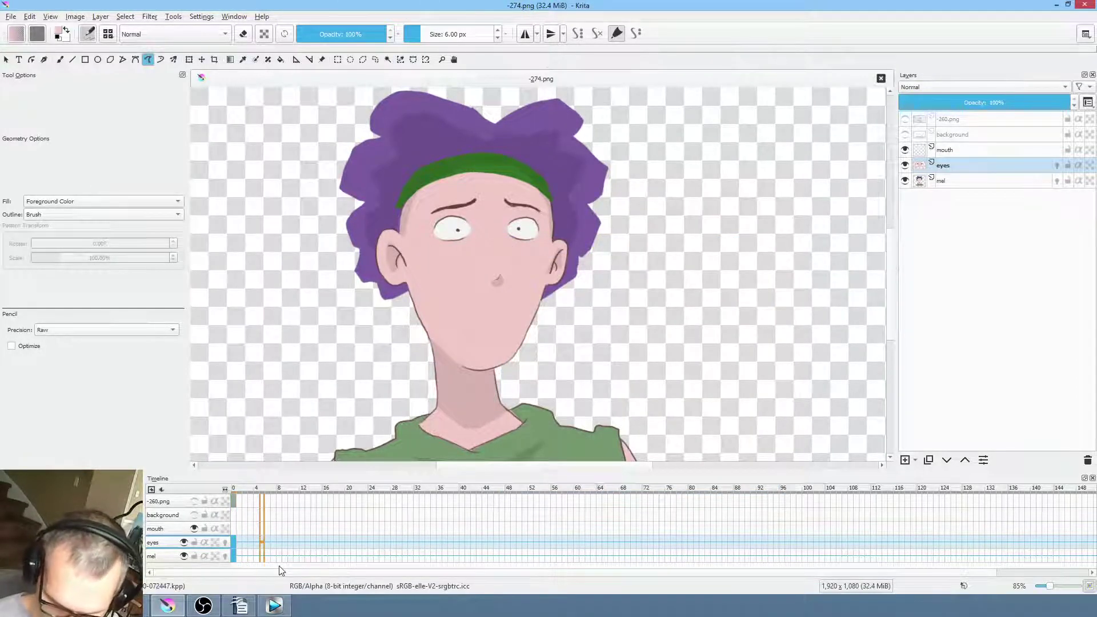
key(space)
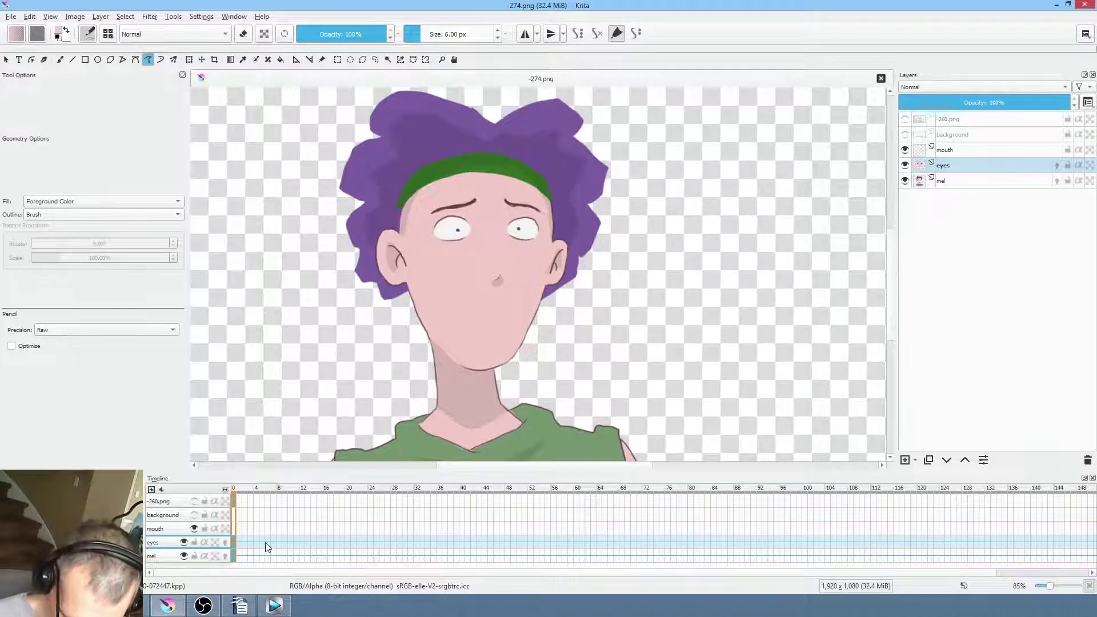
click(266, 533)
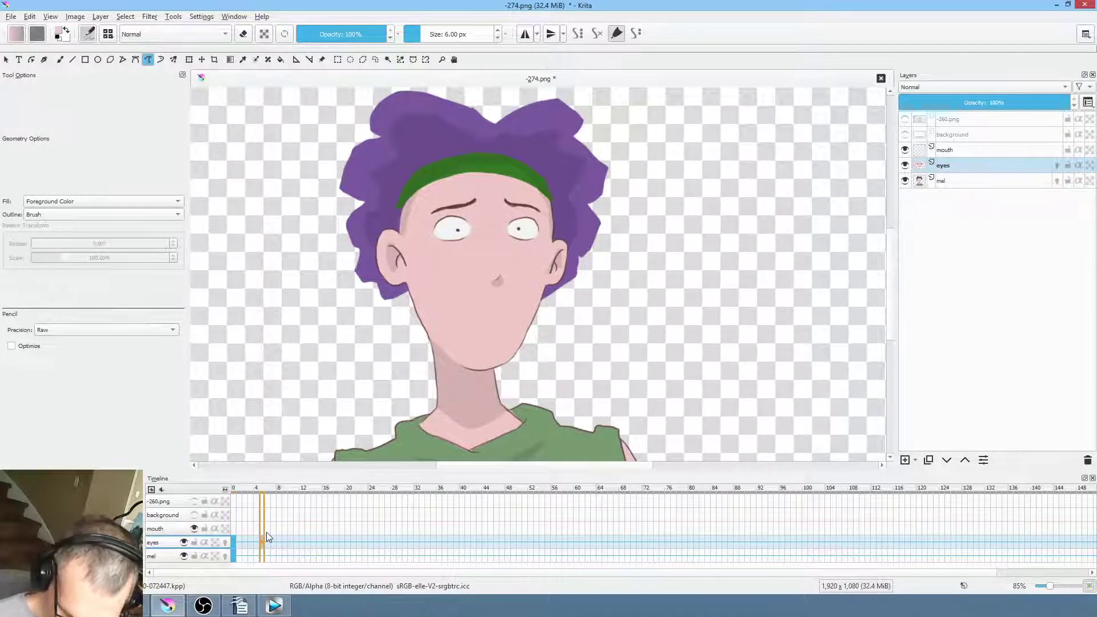
scroll(512, 277, up, 5)
drag(443, 102, 479, 263)
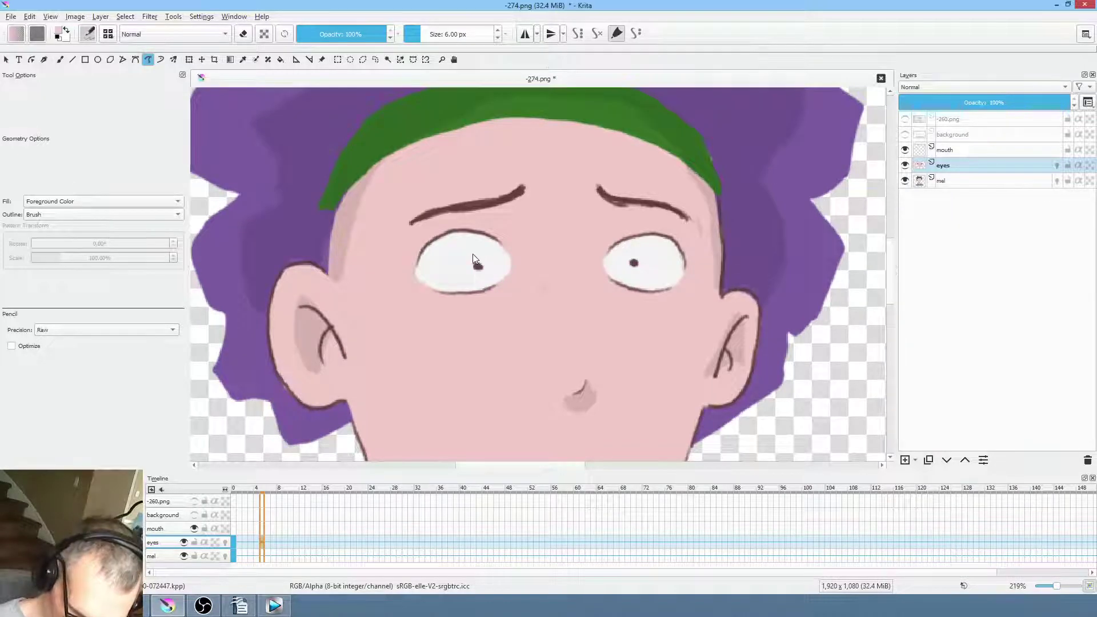
ctrl+click(491, 258)
click(491, 258)
drag(635, 262, 643, 253)
Sample the eyebrow's dark brown and paint new pupils near the right-hand edge of each eye with the freehand brush
ctrl+click(492, 198)
key(b)
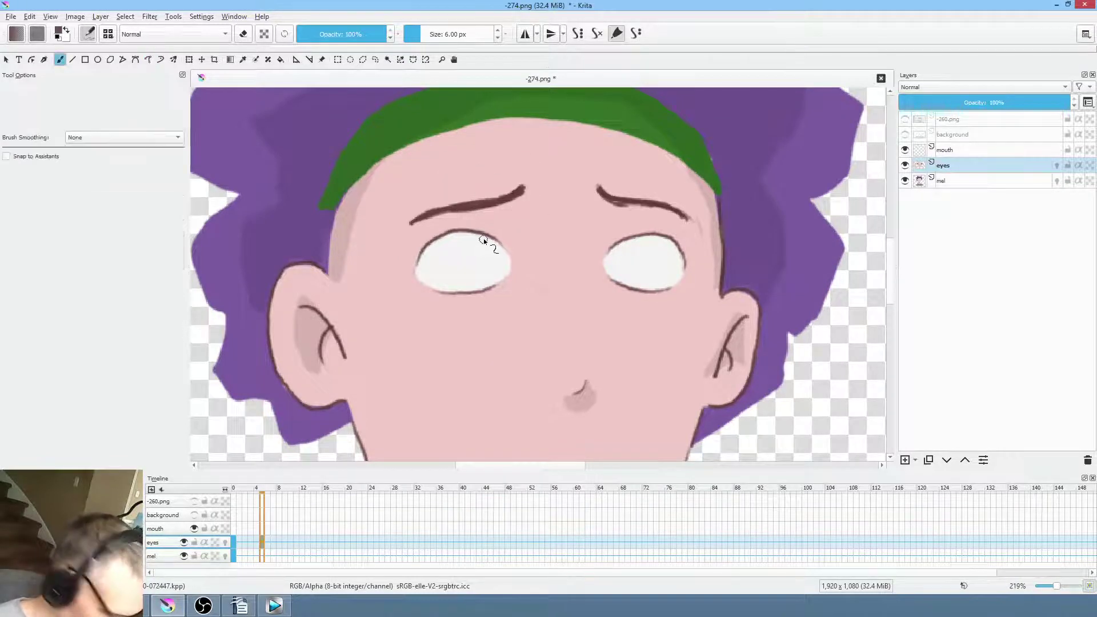
click(499, 271)
click(674, 276)
scroll(676, 271, down, 4)
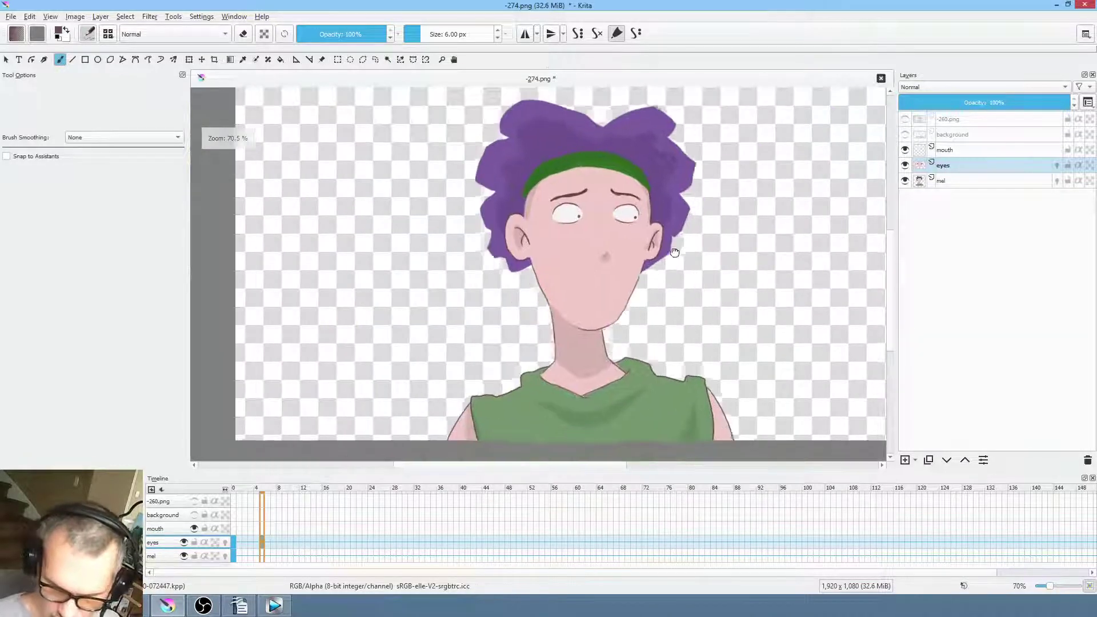
Copy the eyes layer's first keyframe to frame 18 and play the animation to check the eye movement
key(space)
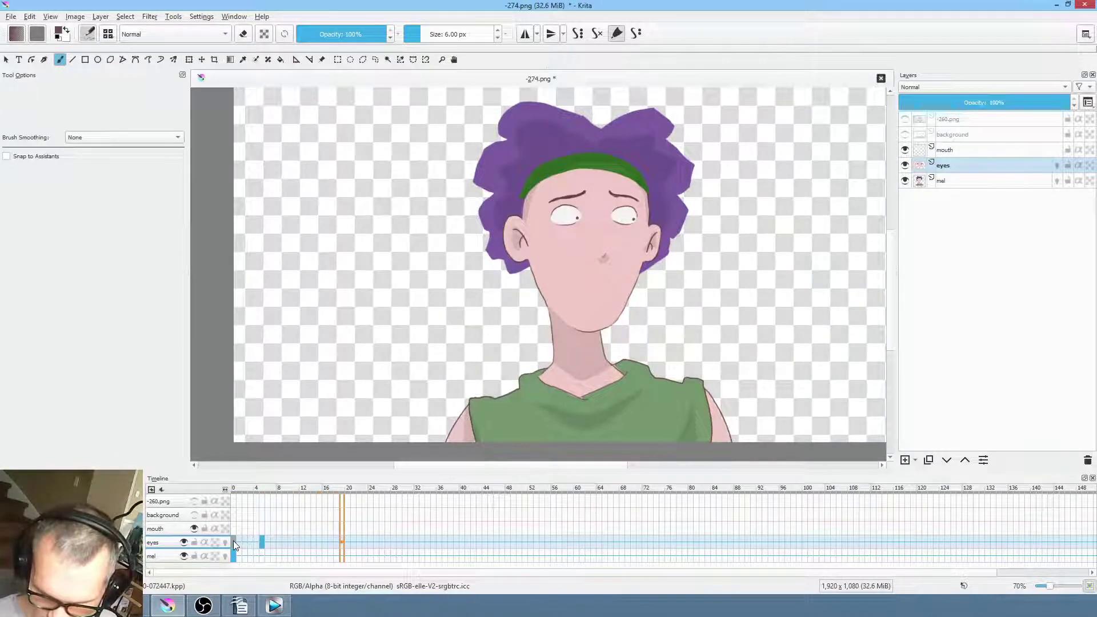
drag(233, 540, 338, 542)
click(262, 542)
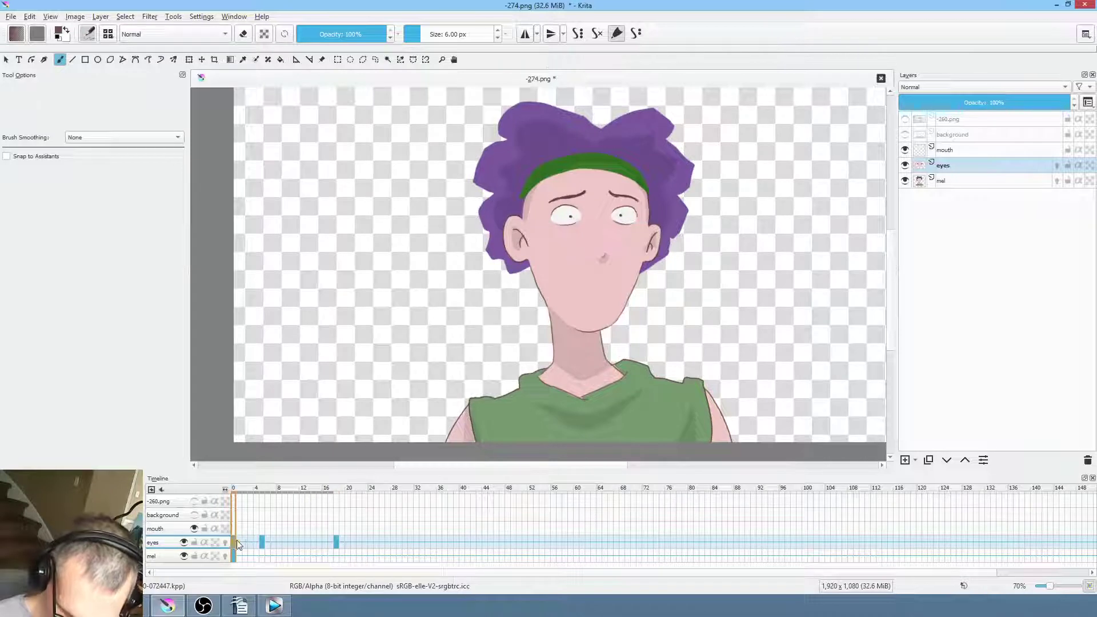
key(space)
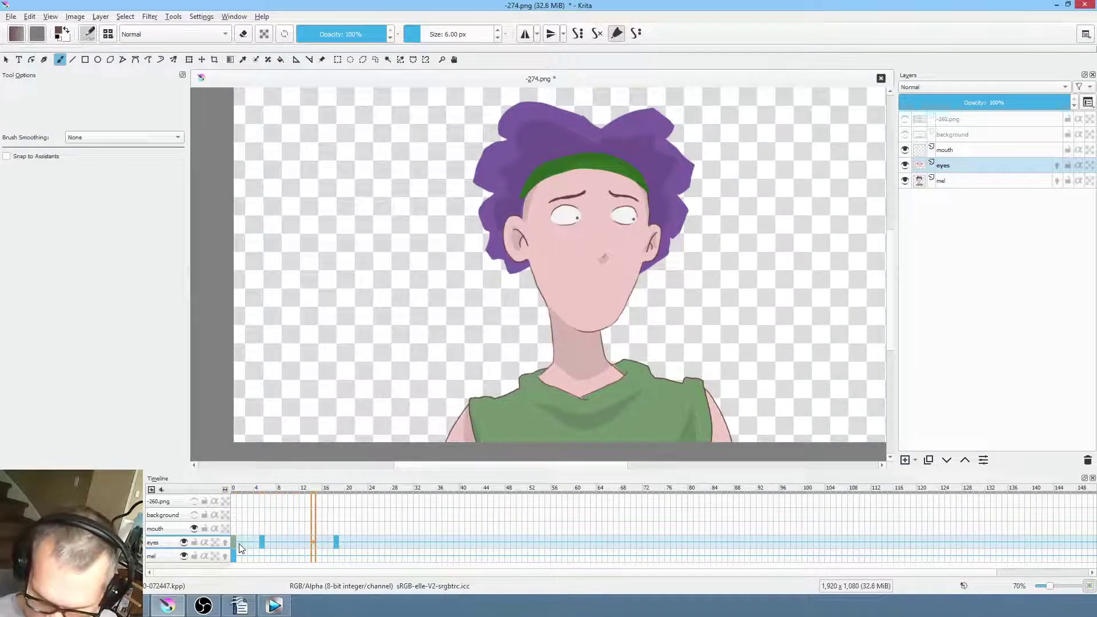
click(239, 547)
Move to frame 29, switch to Vegas Pro, and play the edit from the 271 clip into the 273 clip to review the timing
click(400, 542)
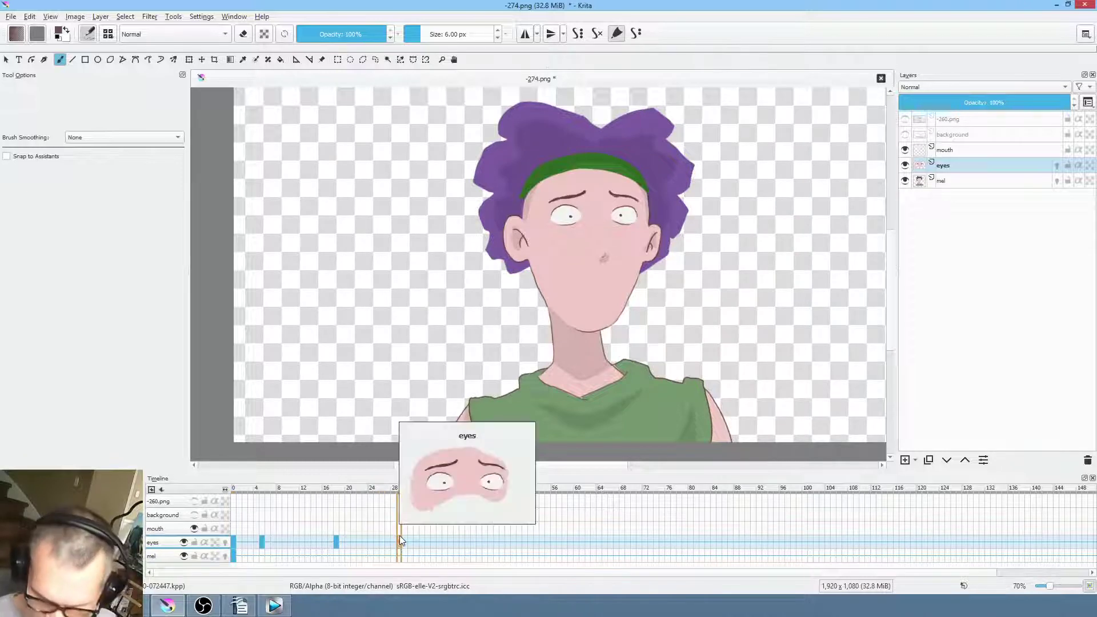
drag(658, 226, 612, 233)
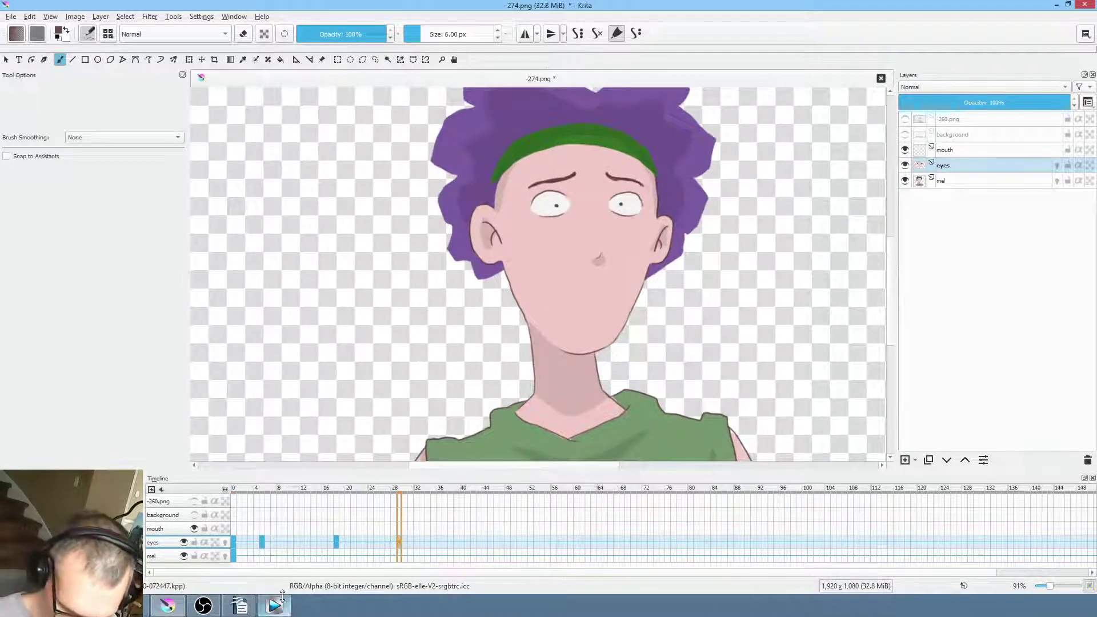
click(274, 605)
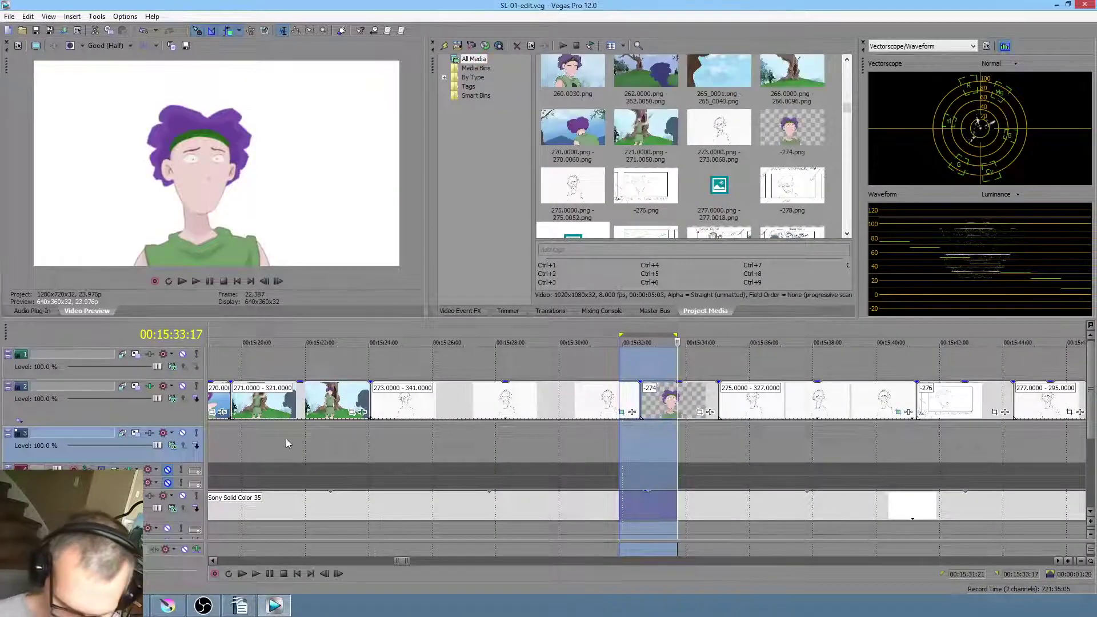
click(288, 440)
key(space)
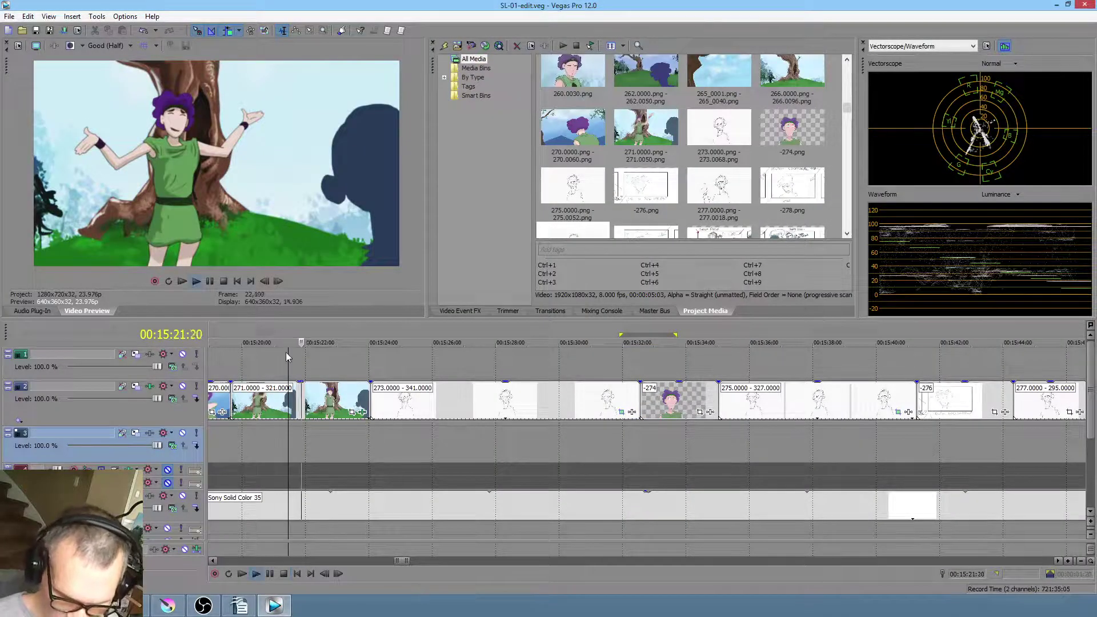
key(space)
click(271, 435)
key(space)
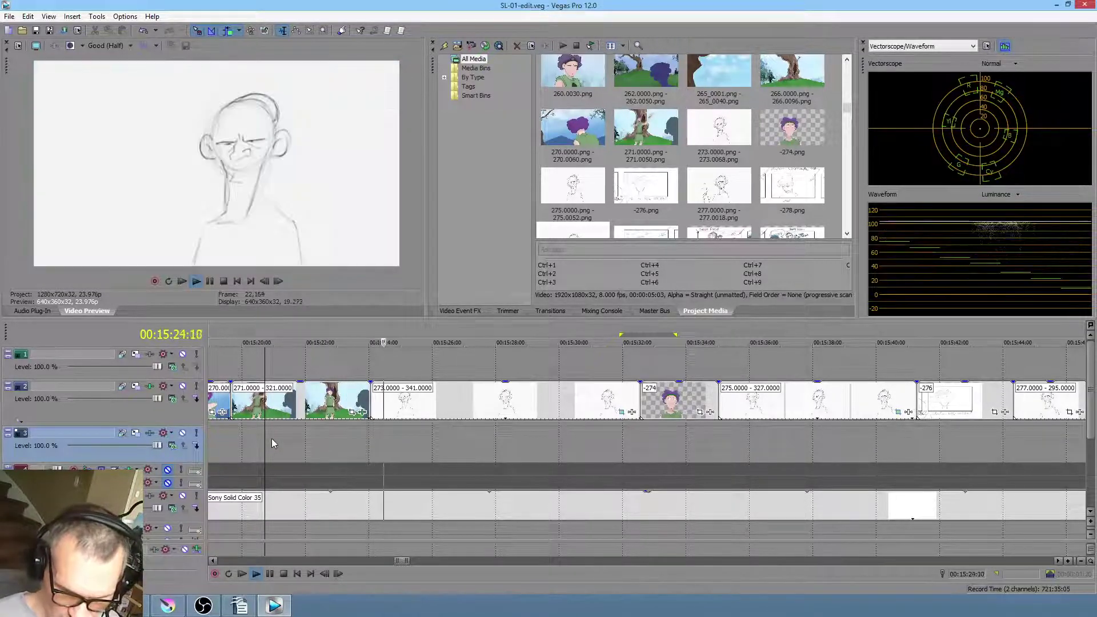
key(space)
key(space)
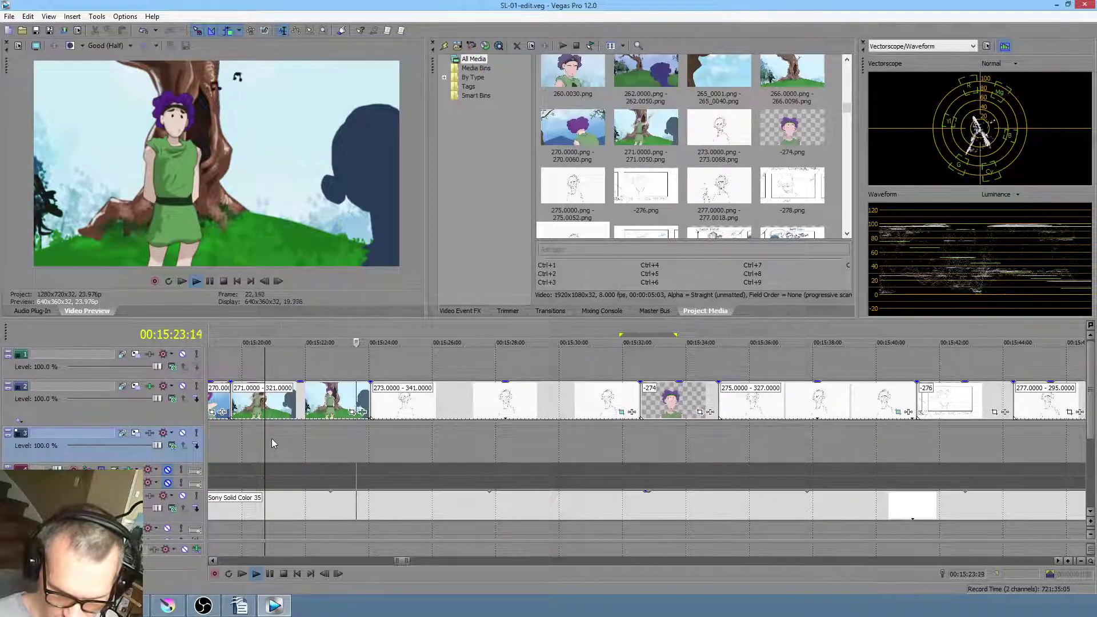
key(space)
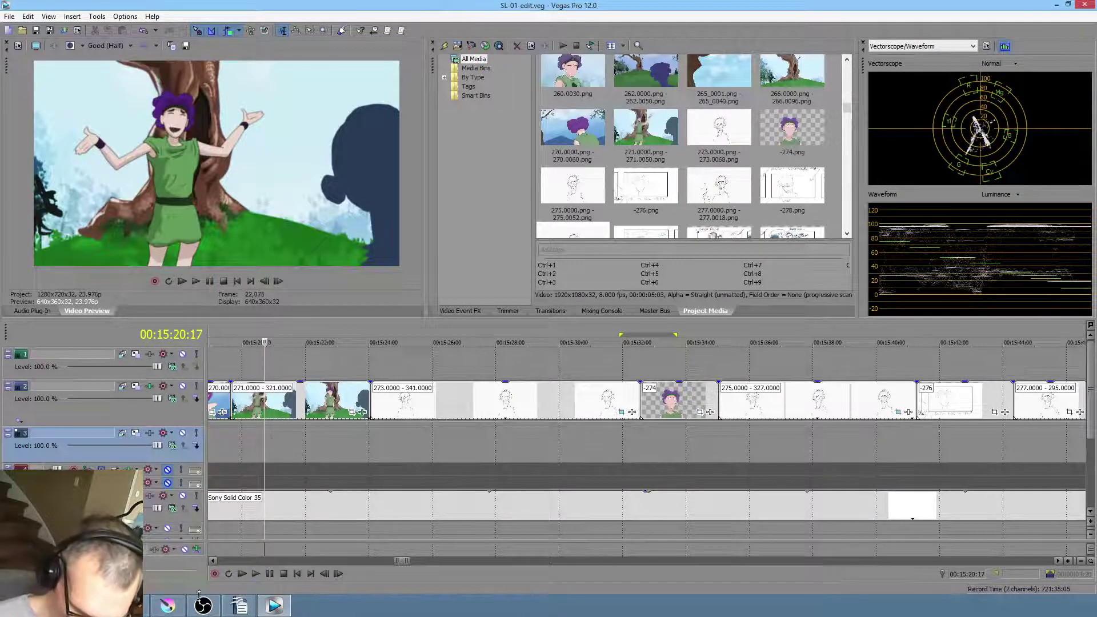
Mark a time range in Vegas Pro from the start of the -274 clip to gauge its timing
click(167, 606)
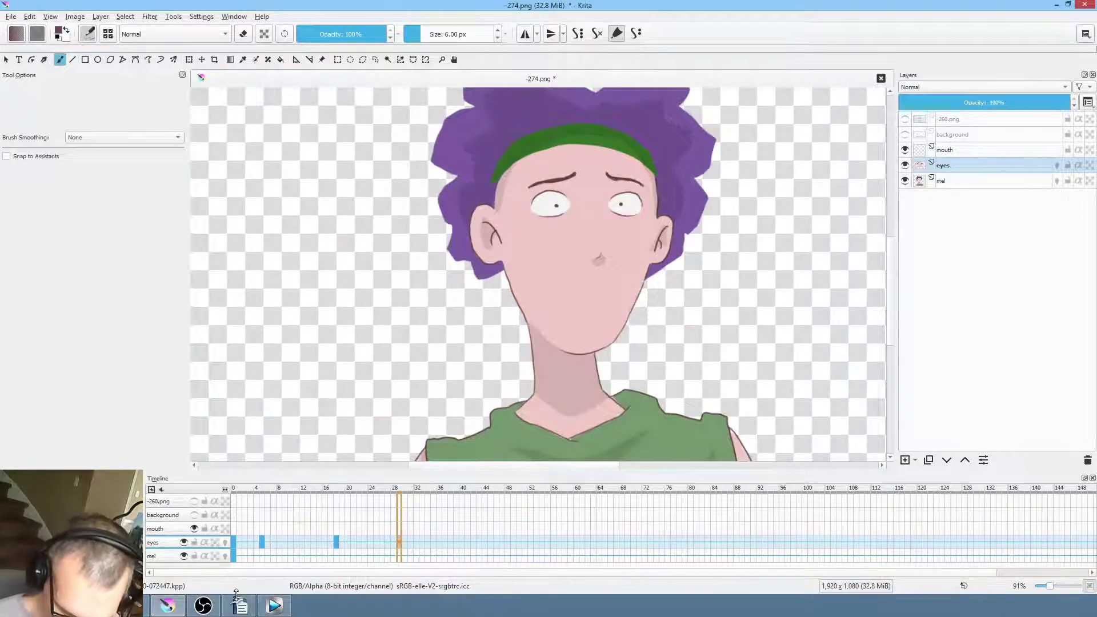
click(275, 606)
mouse_move(640, 435)
mouse_down()
mouse_move(689, 435)
mouse_move(517, 438)
mouse_move(749, 445)
mouse_move(683, 445)
mouse_move(696, 447)
mouse_up()
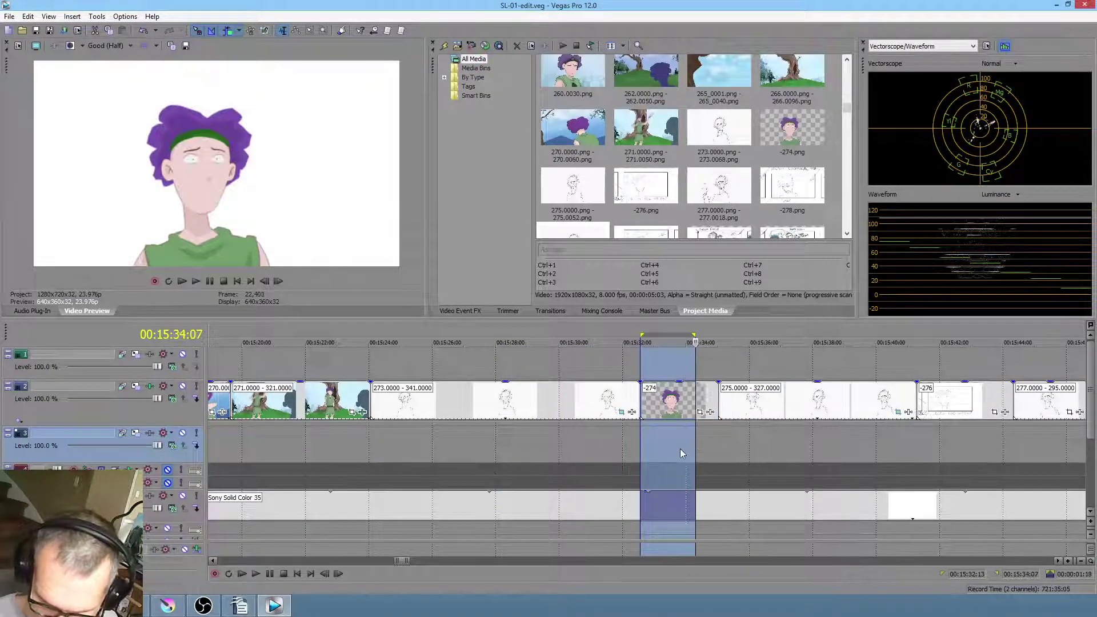
Switch back to Krita and copy the eyes layer's sideways-glance keyframe from frame 5 to frame 28
key(alt+Tab)
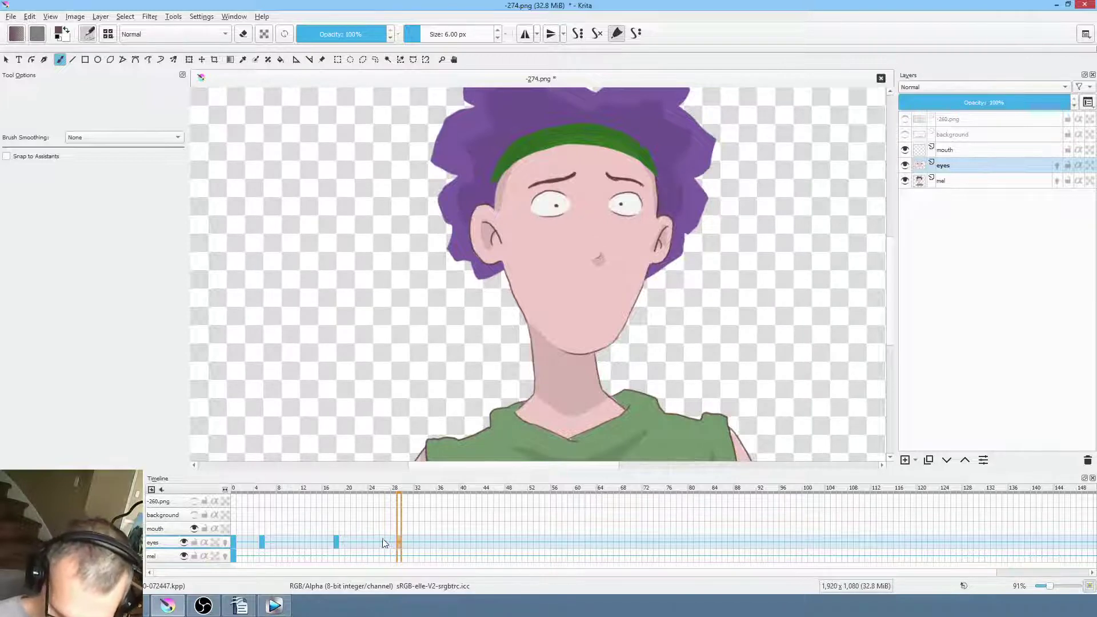
click(262, 544)
drag(265, 554, 393, 541)
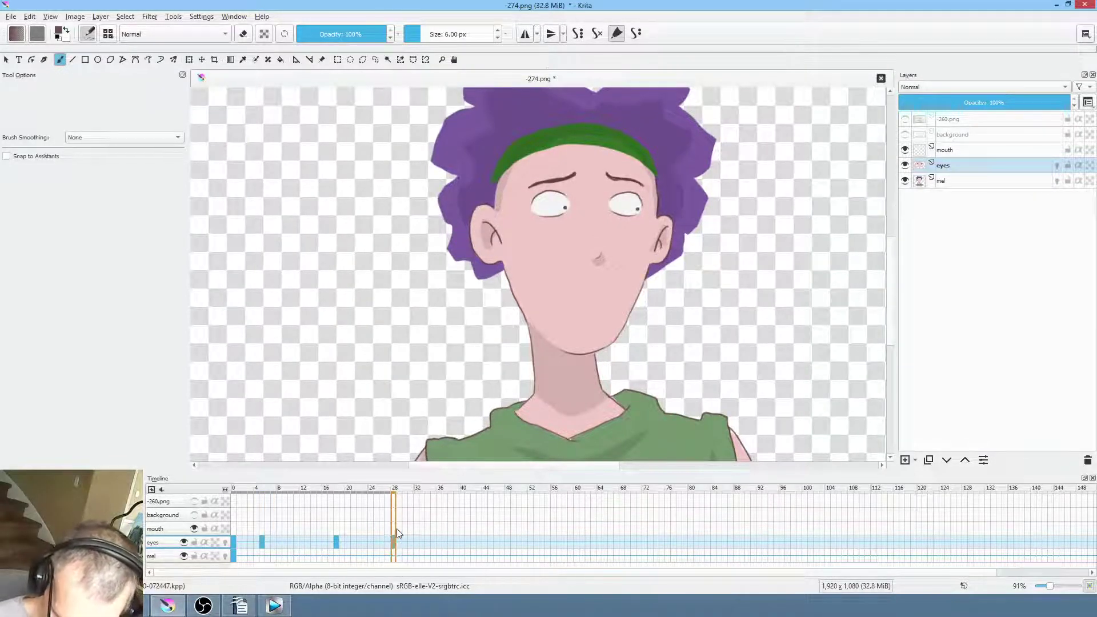
Add a keyframe at frame 28 on the mouth layer and draw small puckered lips below the nose
right_click(397, 529)
click(486, 384)
click(169, 532)
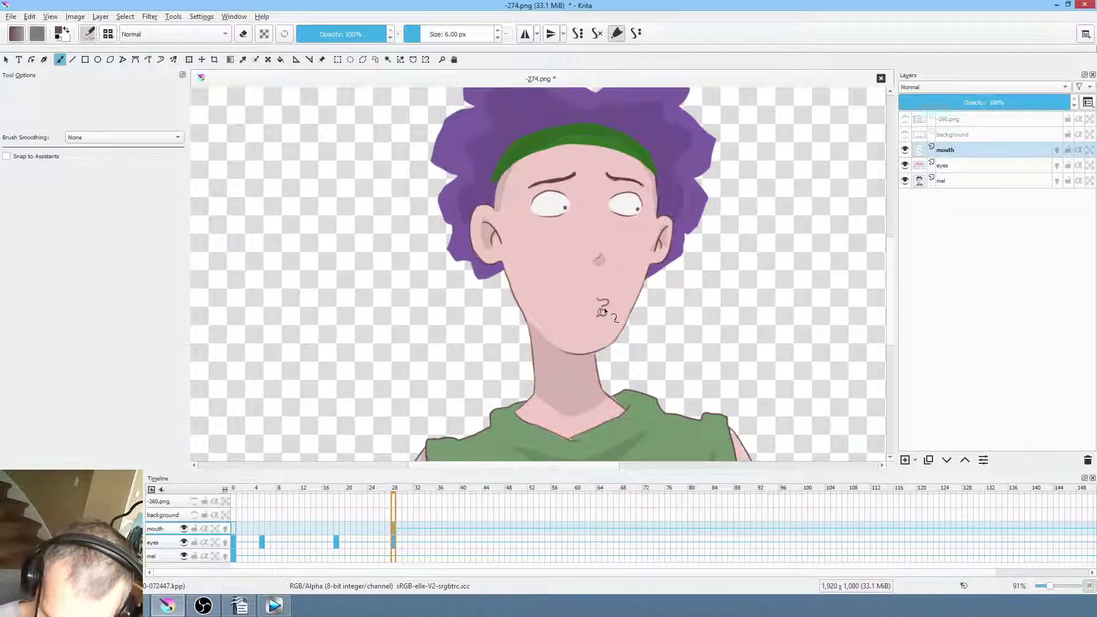
Duplicate the mouth keyframe to frame 29 and use Free Transform to rotate the lips slightly and nudge them for a wobble
click(401, 530)
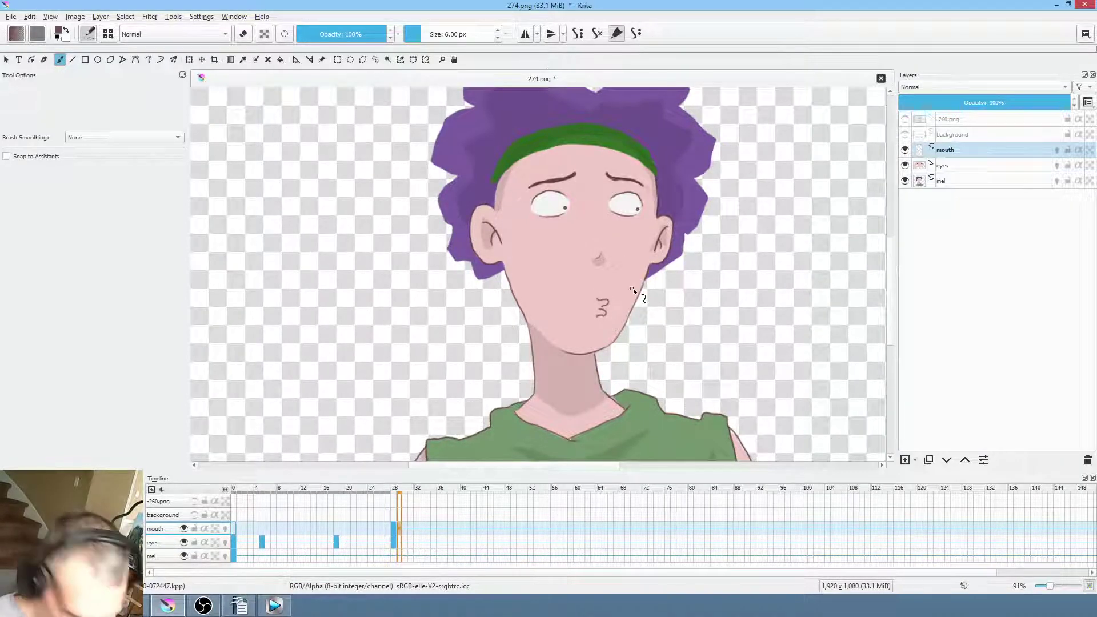
key(ctrl+t)
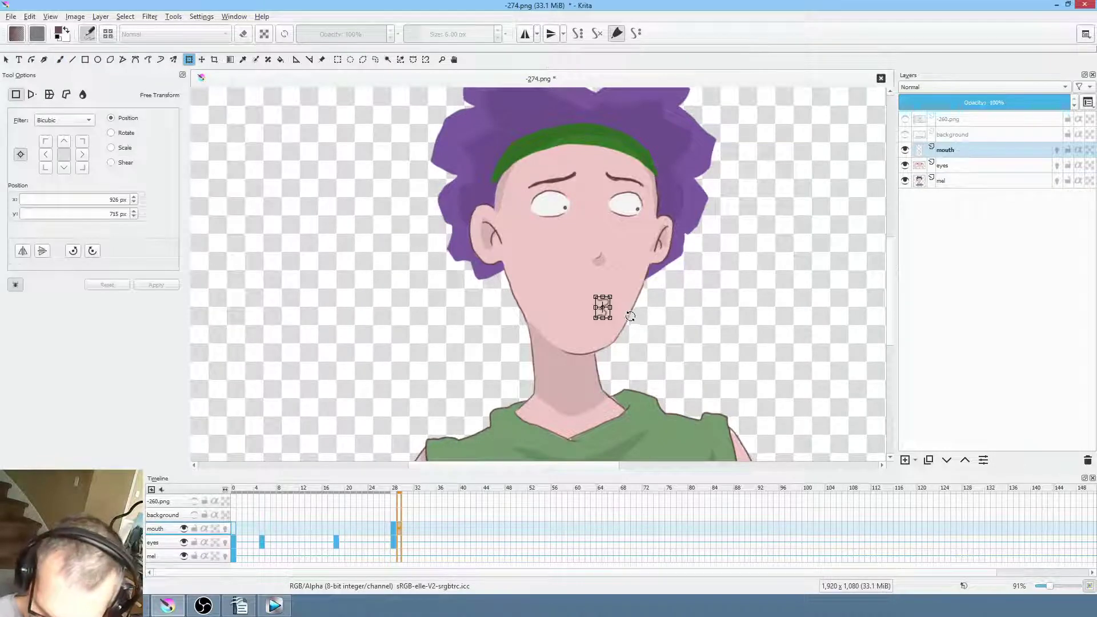
scroll(711, 231, up, 6)
drag(656, 235, 657, 232)
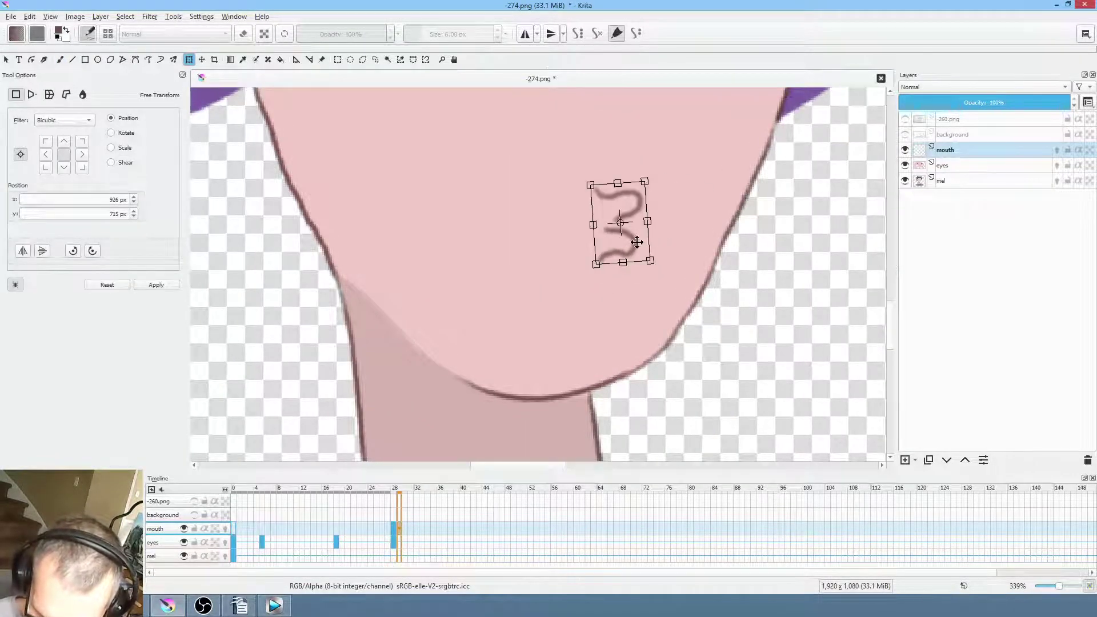
Copy the alternating mouth keyframes starting at frame 28 repeatedly until the lip wobble runs through frame 43
click(396, 528)
click(404, 527)
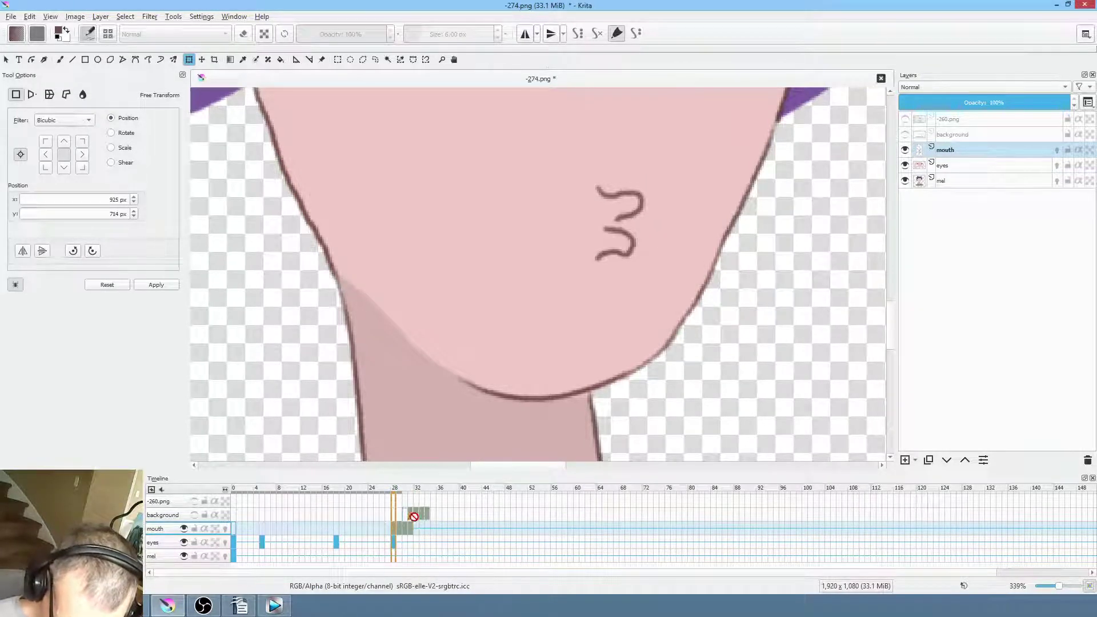
click(422, 527)
drag(398, 533, 440, 528)
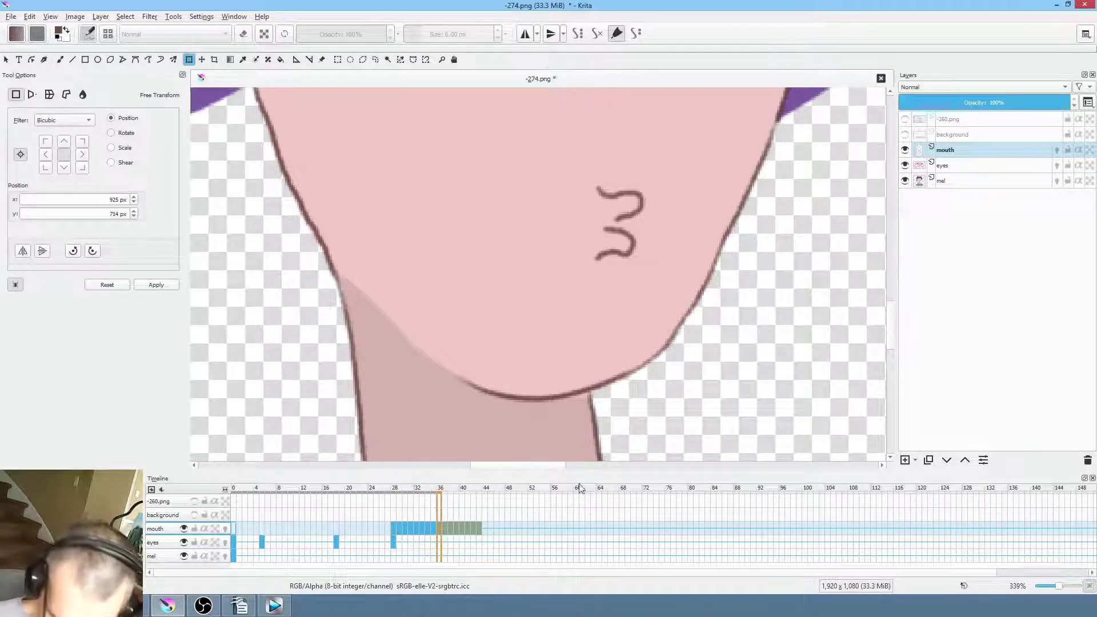
Save the -274.png image with its alpha channel, along with a Krita file copy
scroll(573, 321, down, 5)
scroll(547, 400, down, 3)
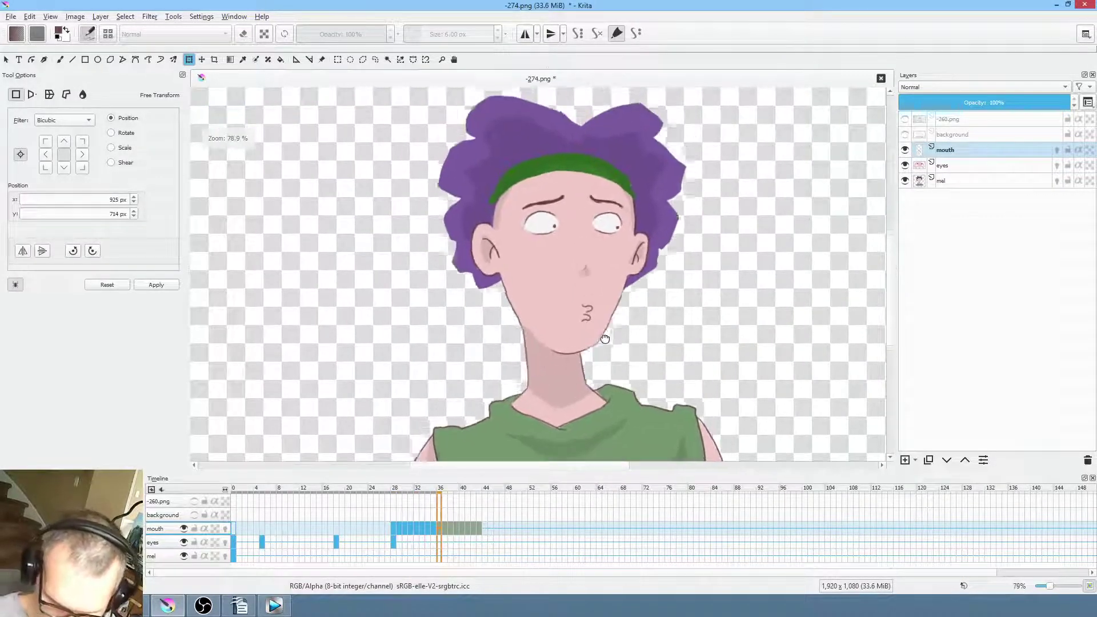
key(ctrl+s)
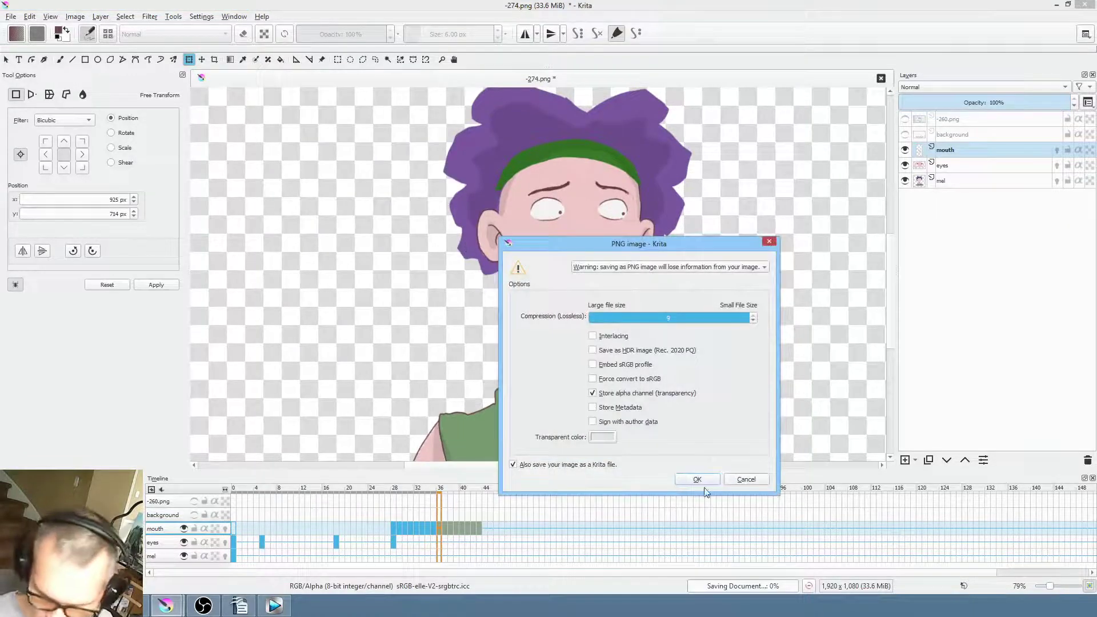
click(704, 479)
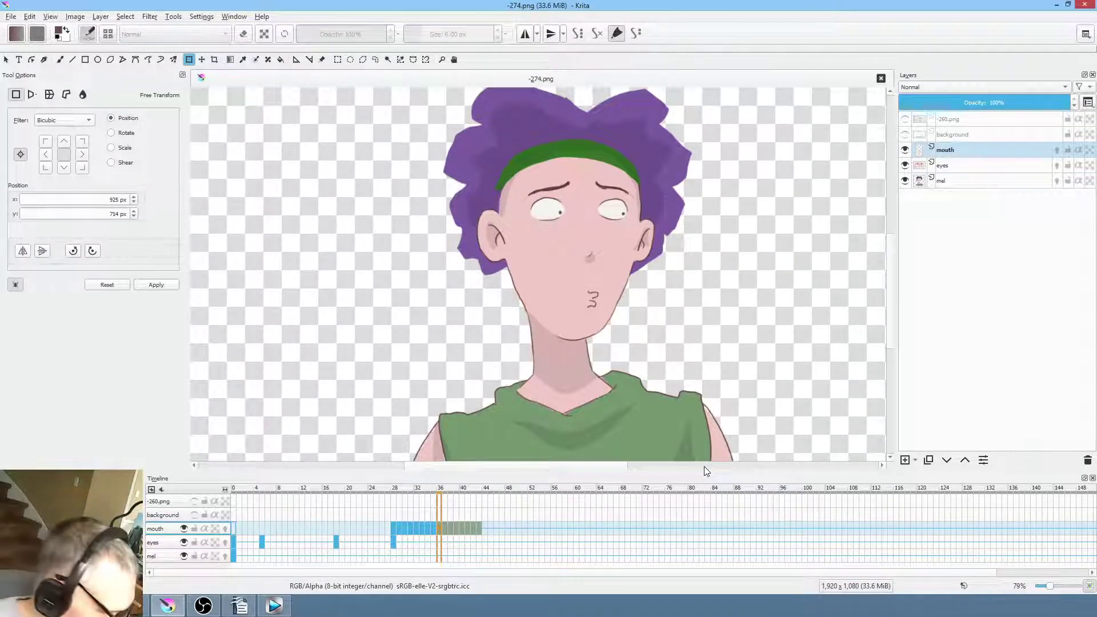
Play the animation to review the eye movement and the lip wobble, then stop playback
key(comma)
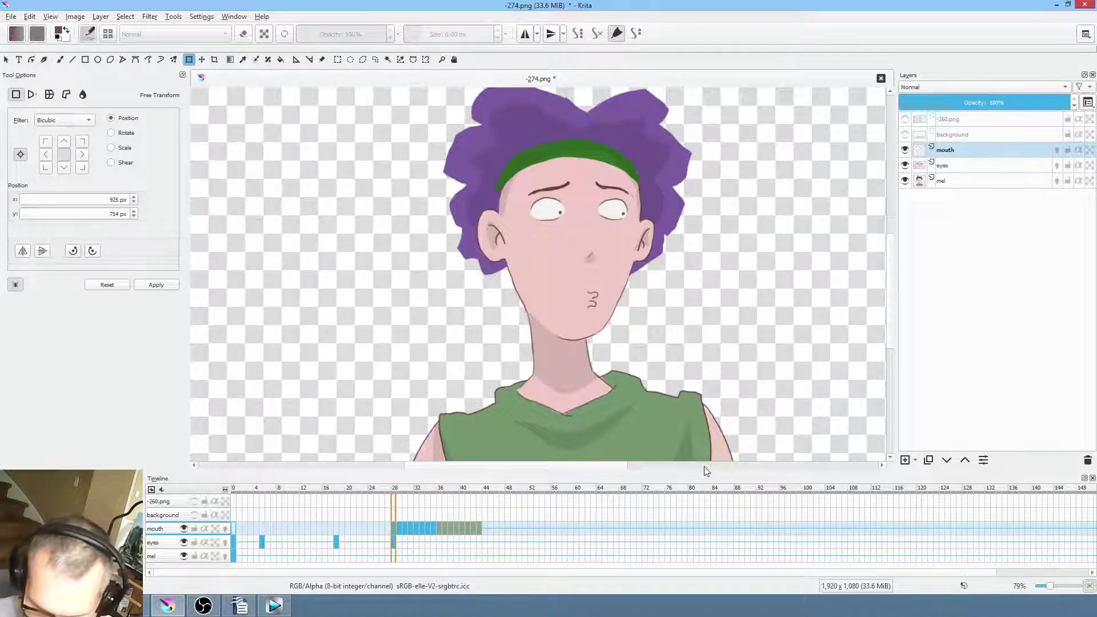
key(space)
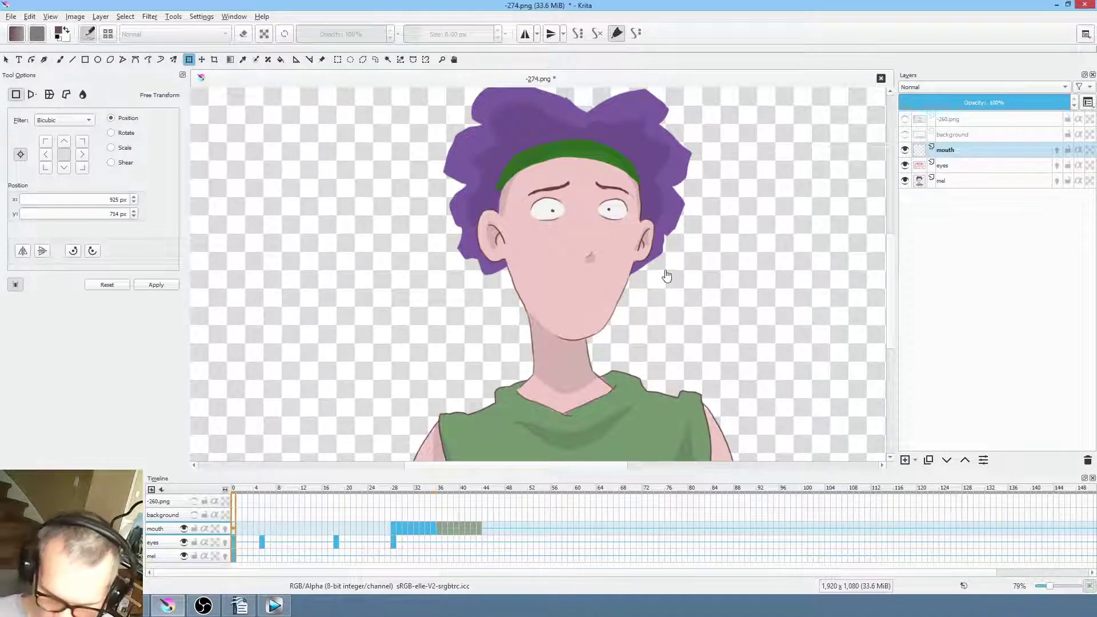
scroll(665, 277, down, 2)
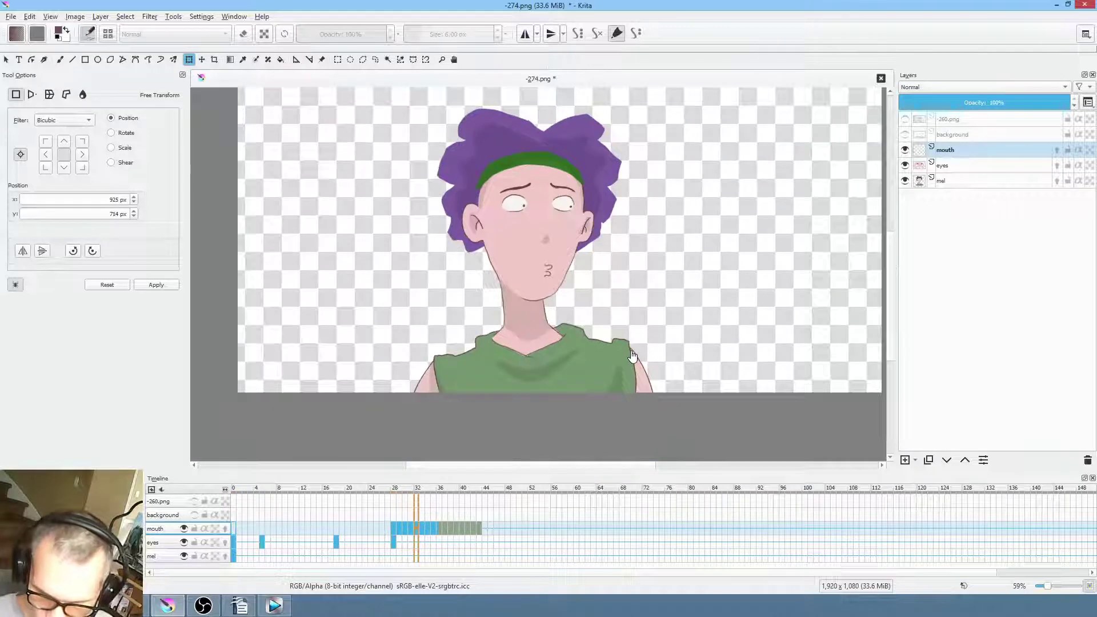
key(space)
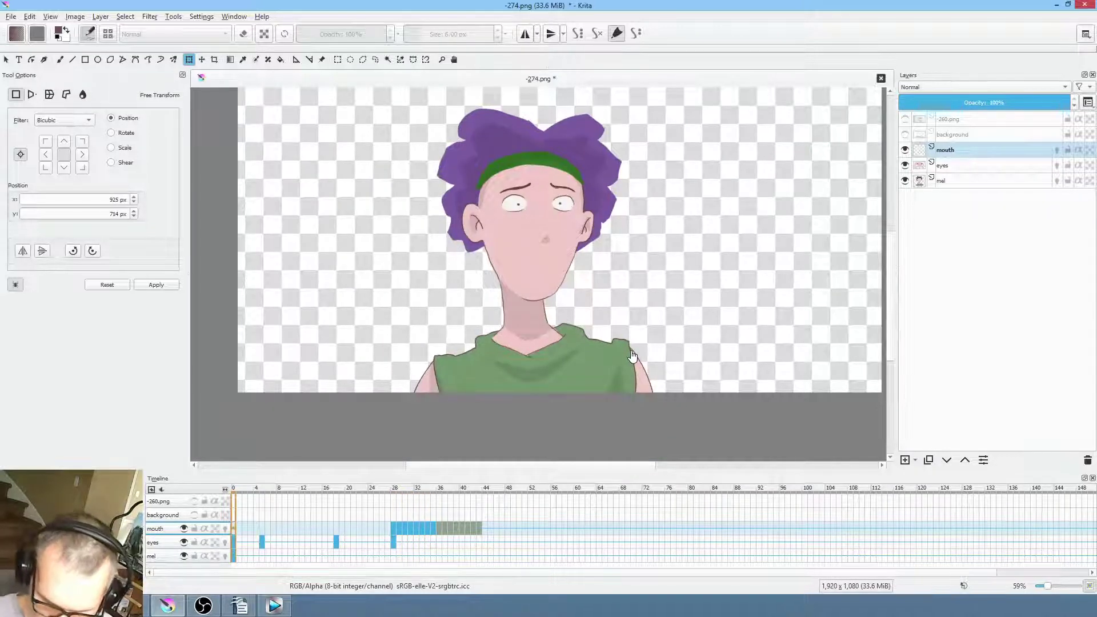
Go to frame 28 and add a transform mask to the mouth layer
click(393, 526)
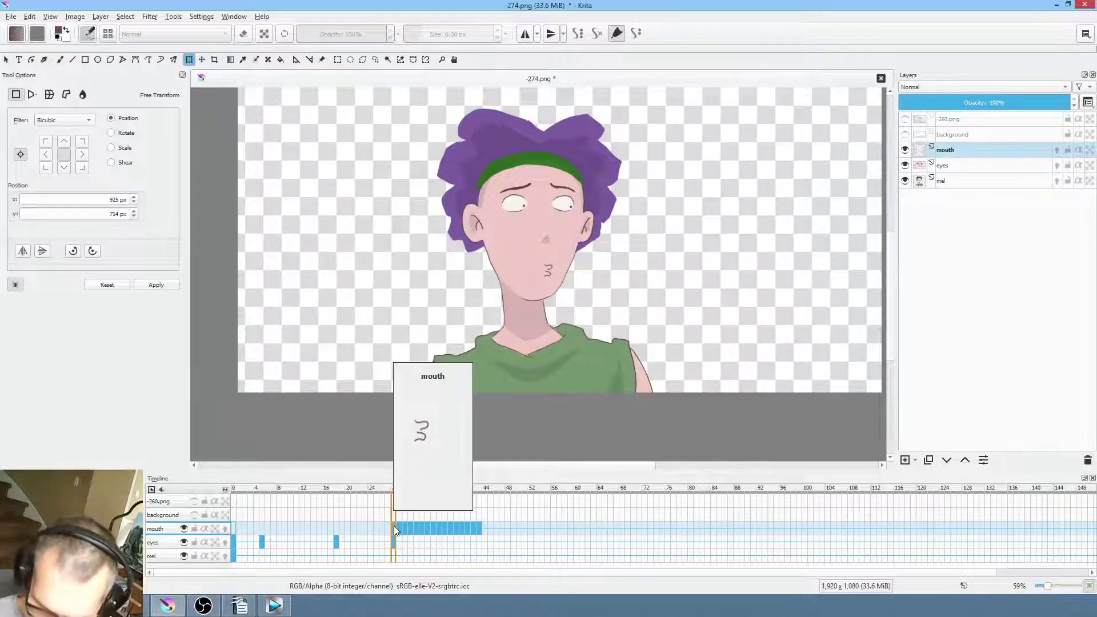
right_click(992, 155)
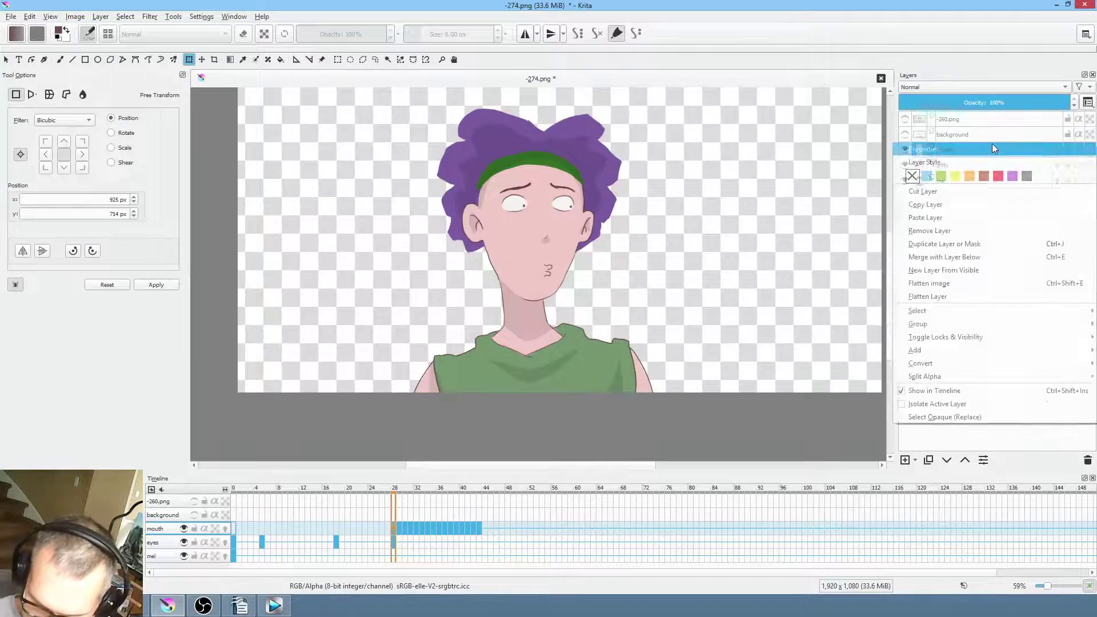
mouse_move(962, 357)
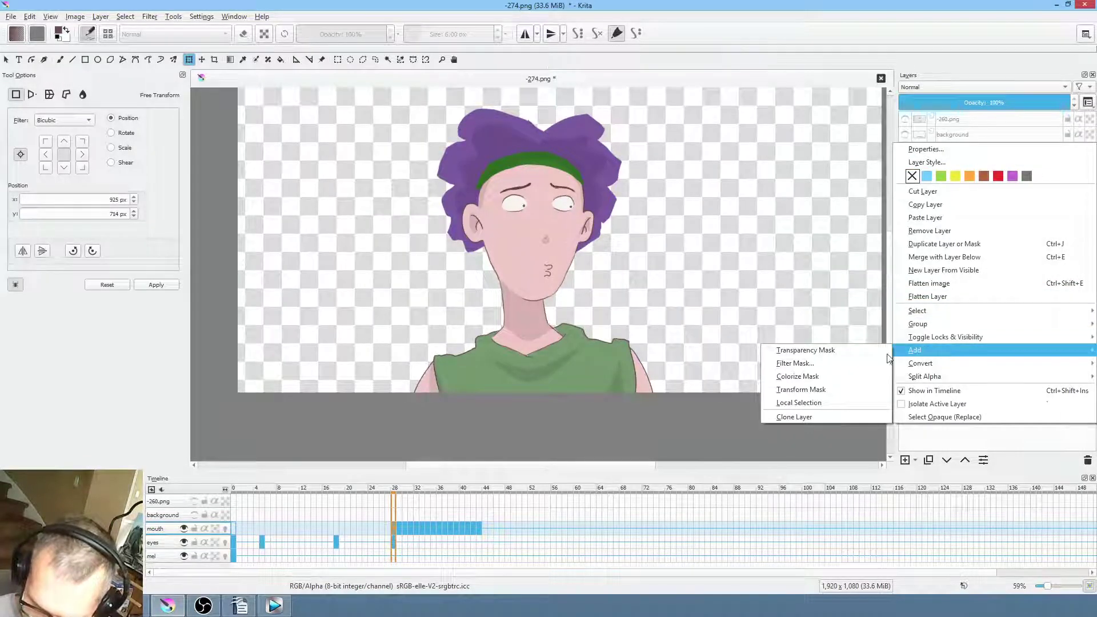
click(858, 389)
Move the lips slightly up and to the left through the transform mask, to about X 914 px, Y 706 px
scroll(647, 252, up, 5)
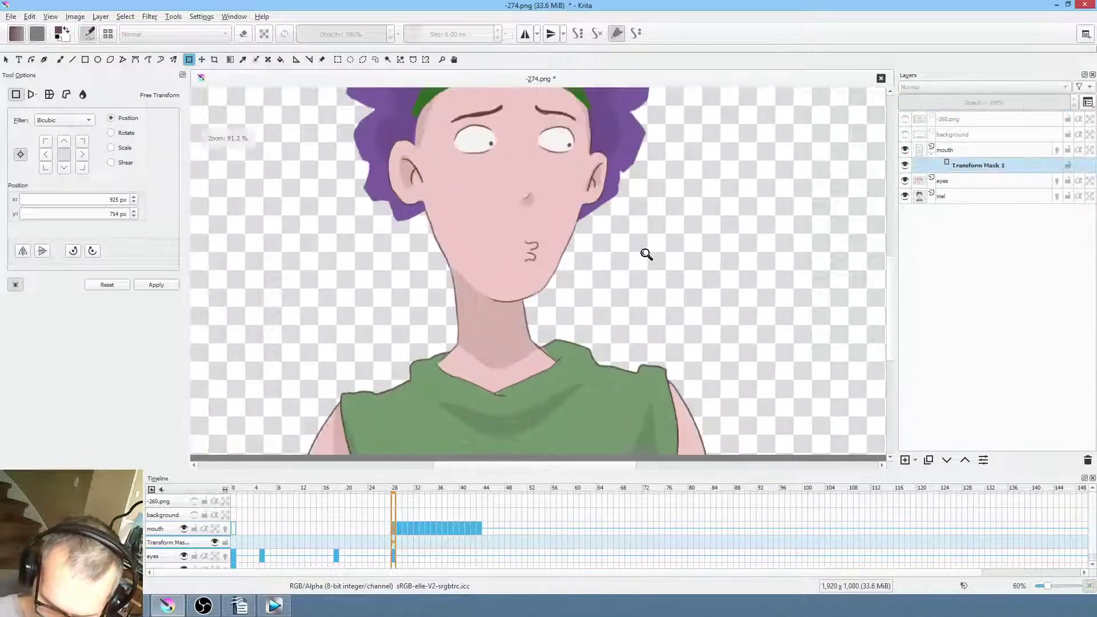
click(558, 256)
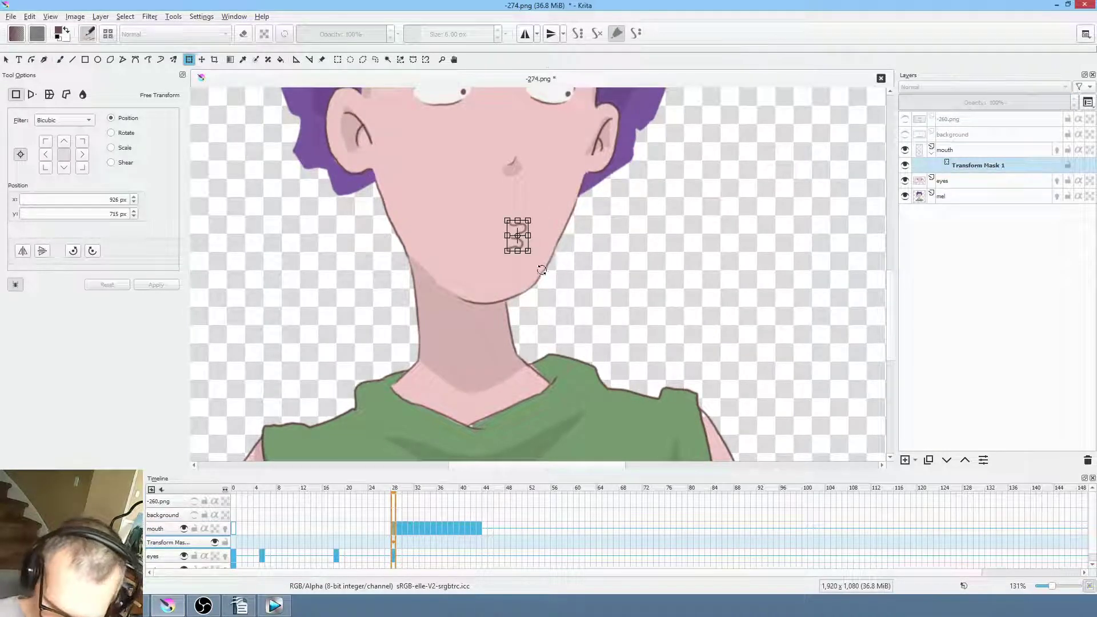
scroll(558, 256, up, 3)
drag(496, 233, 482, 223)
scroll(543, 205, down, 5)
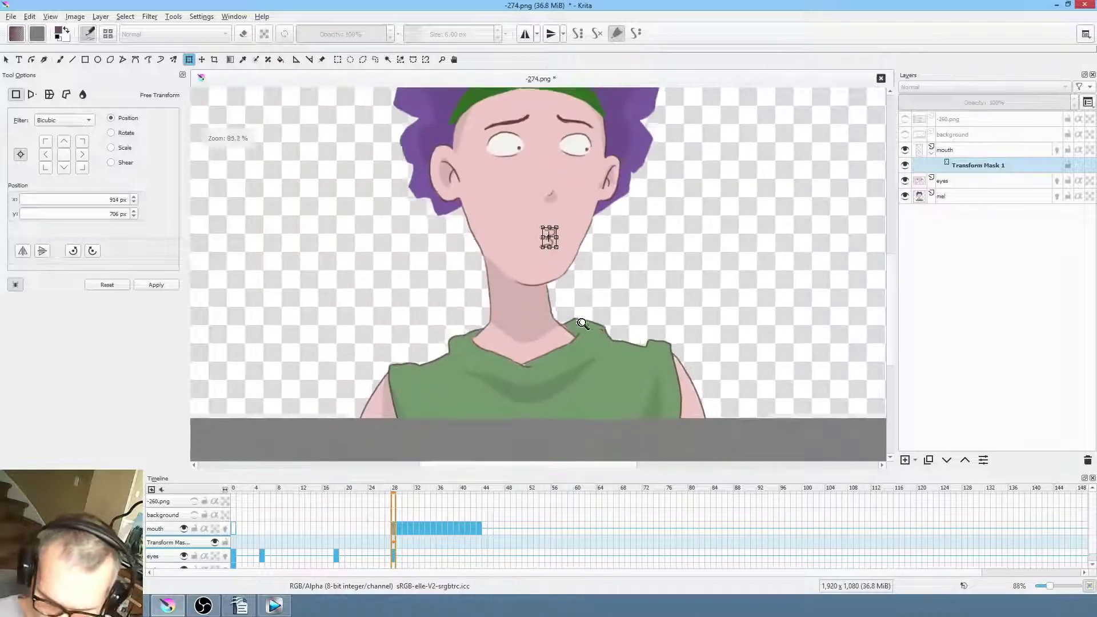
Reselect the mouth layer and scrub the timeline around frame 28 to check the shifted lips
click(980, 182)
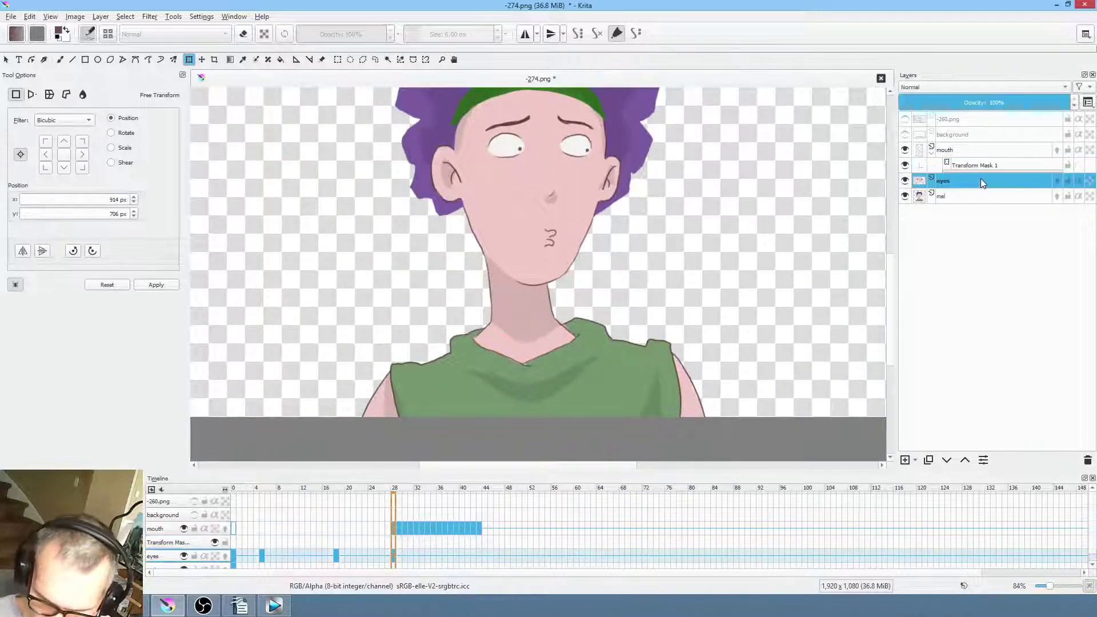
click(975, 151)
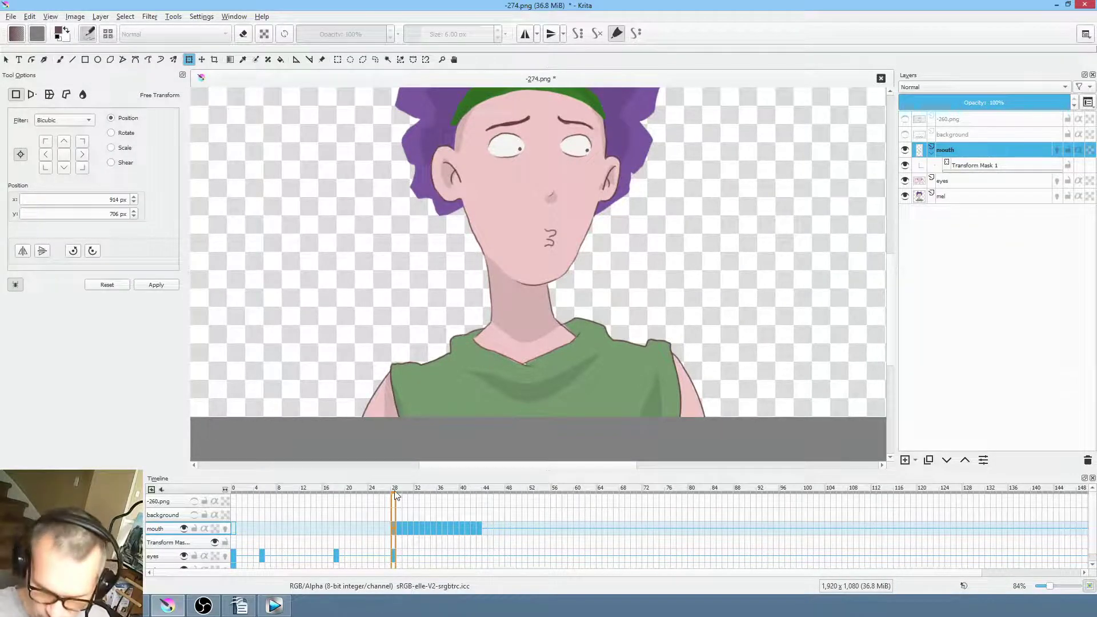
mouse_move(394, 490)
mouse_down()
mouse_move(479, 493)
mouse_move(395, 493)
mouse_up()
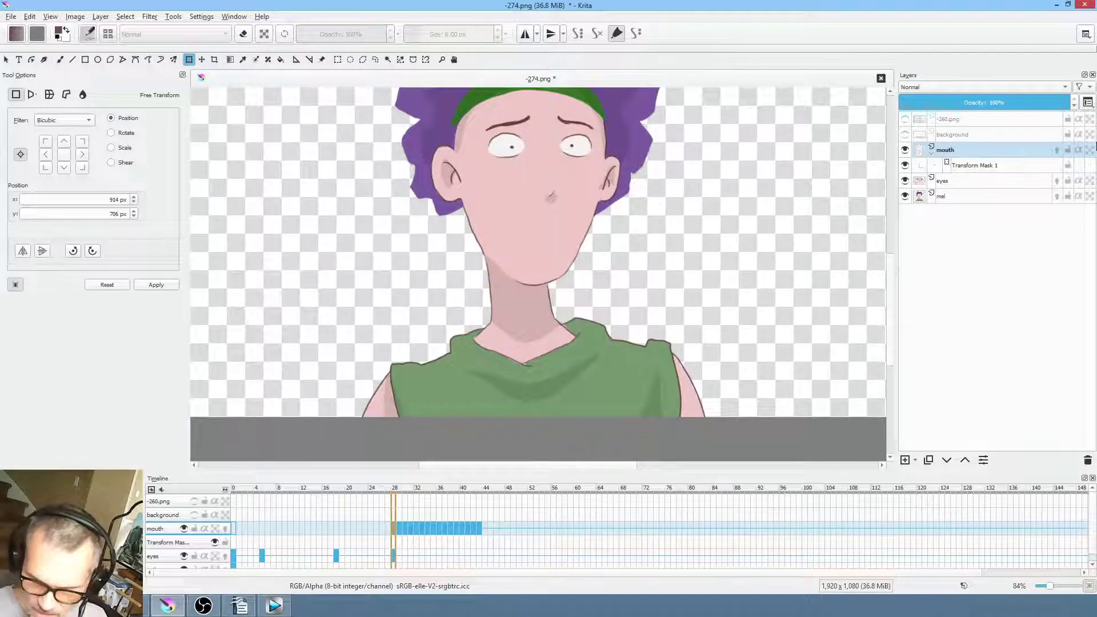
right_click(954, 150)
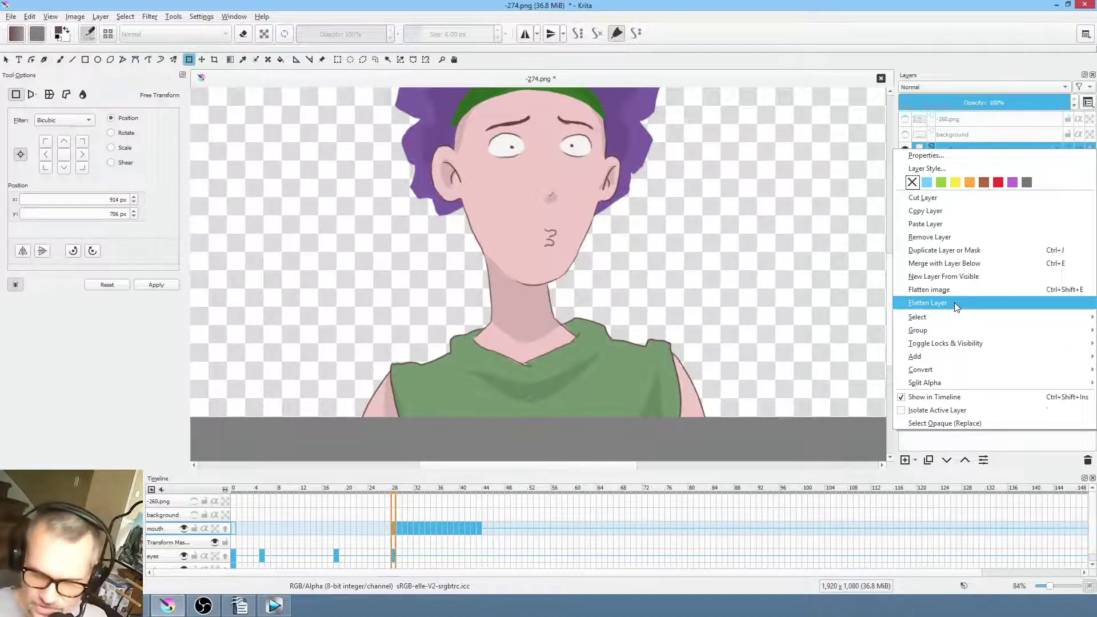
key(Escape)
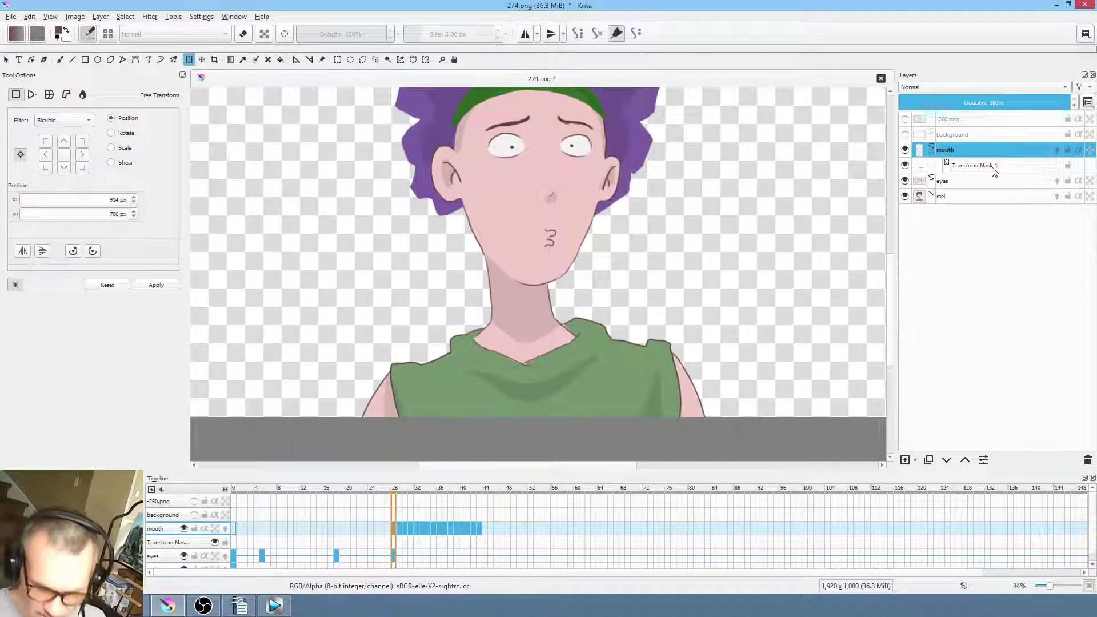
Group the mouth layer with its transform mask and merge the group into a single animated layer
mouse_move(969, 147)
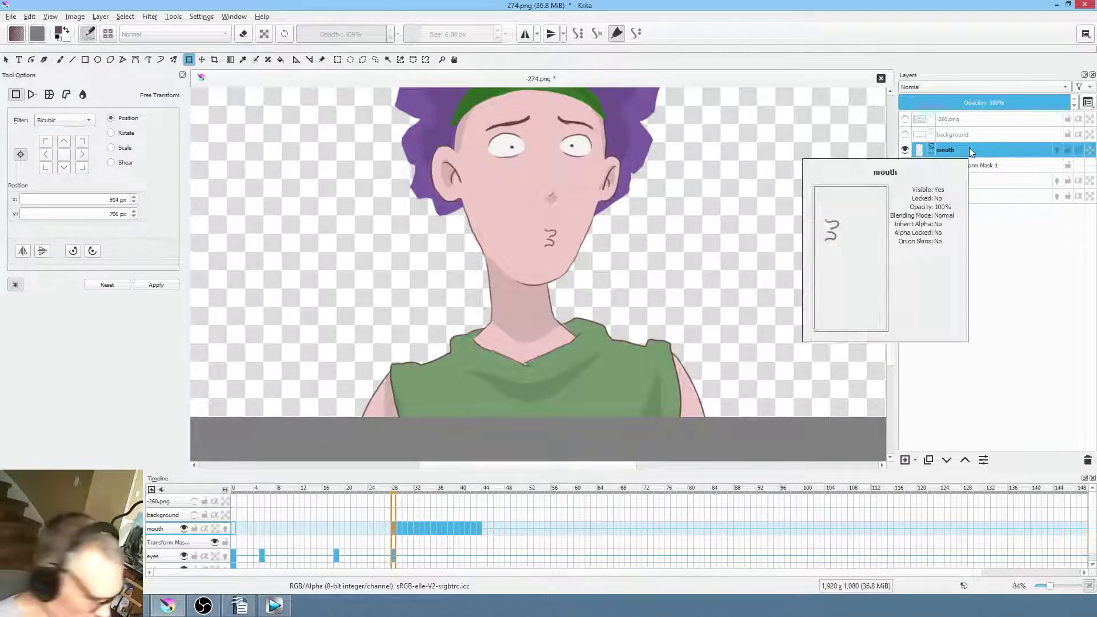
key(ctrl+g)
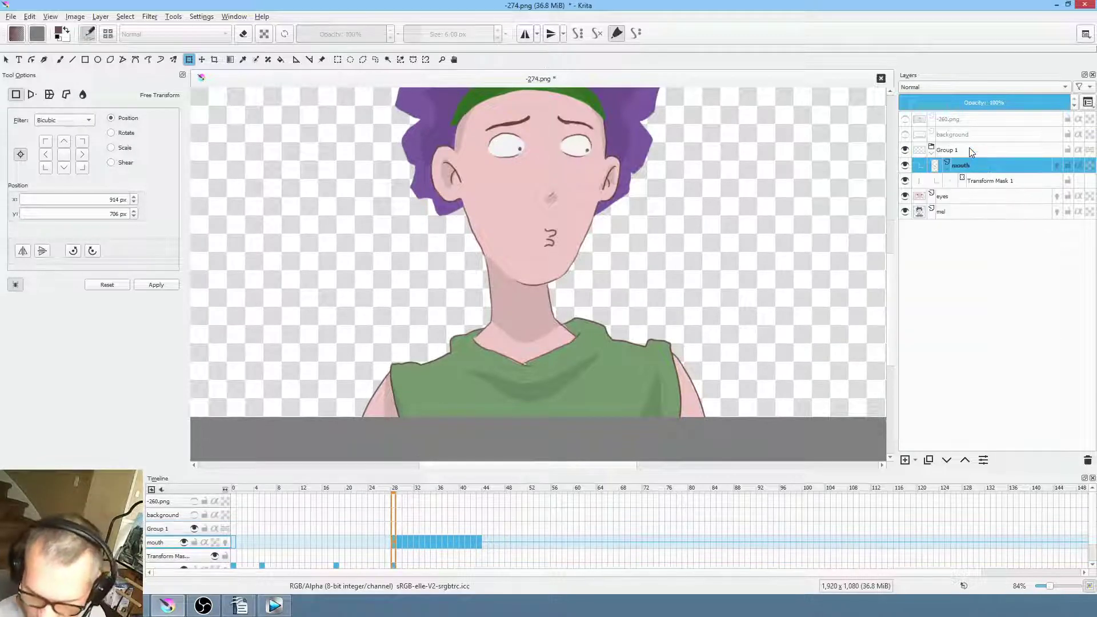
click(954, 150)
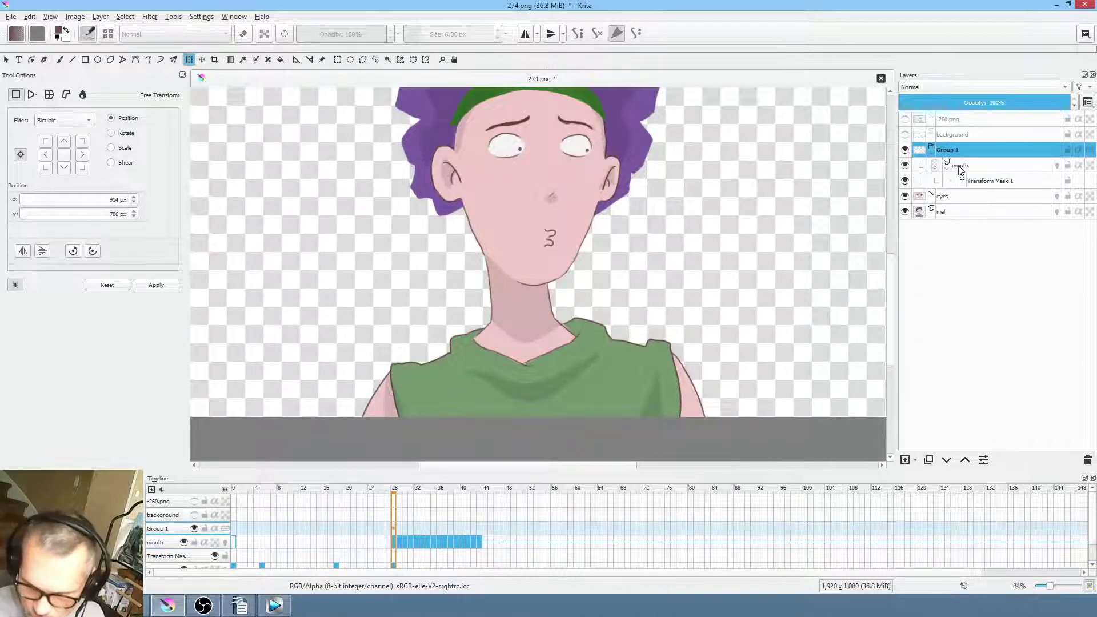
right_click(956, 150)
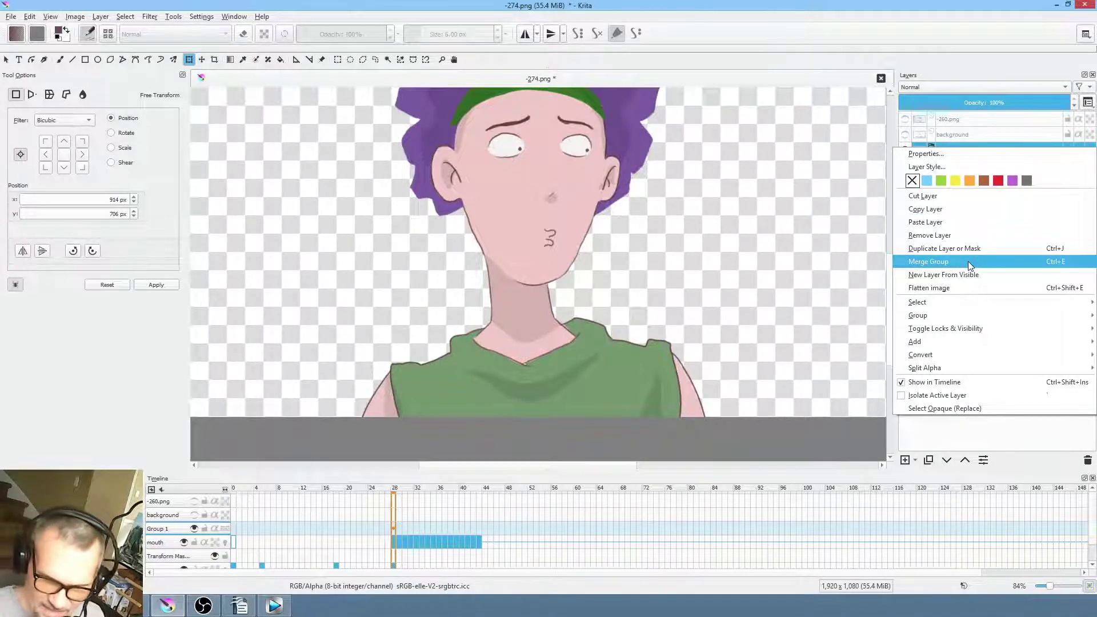
click(970, 263)
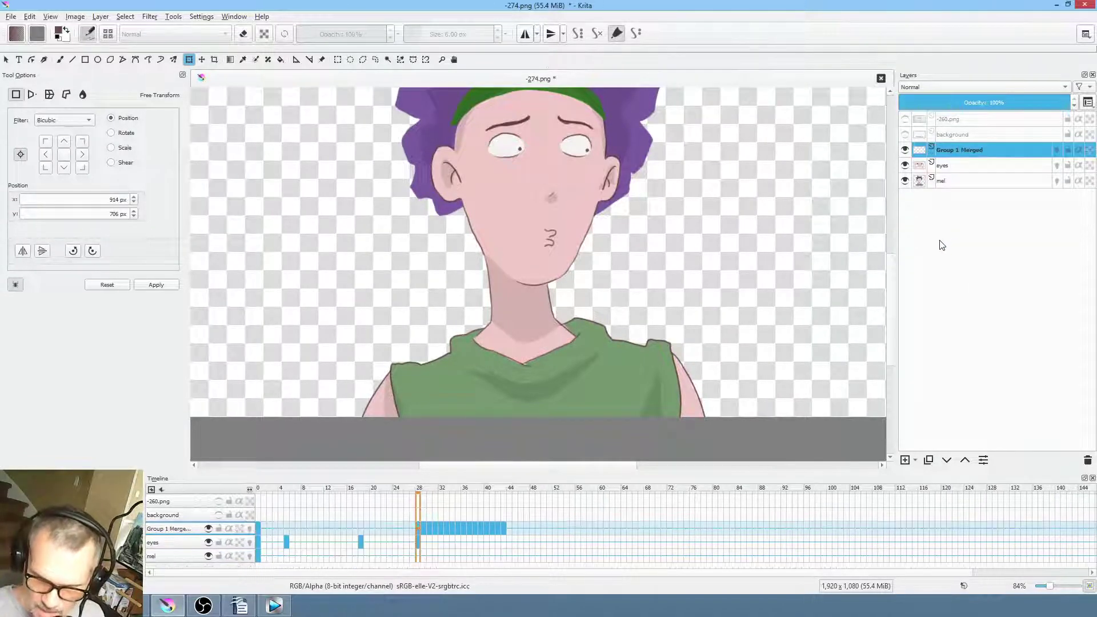
Scrub back to frame 20 and save the merged animation as a PNG image plus a Krita file
drag(421, 493, 374, 490)
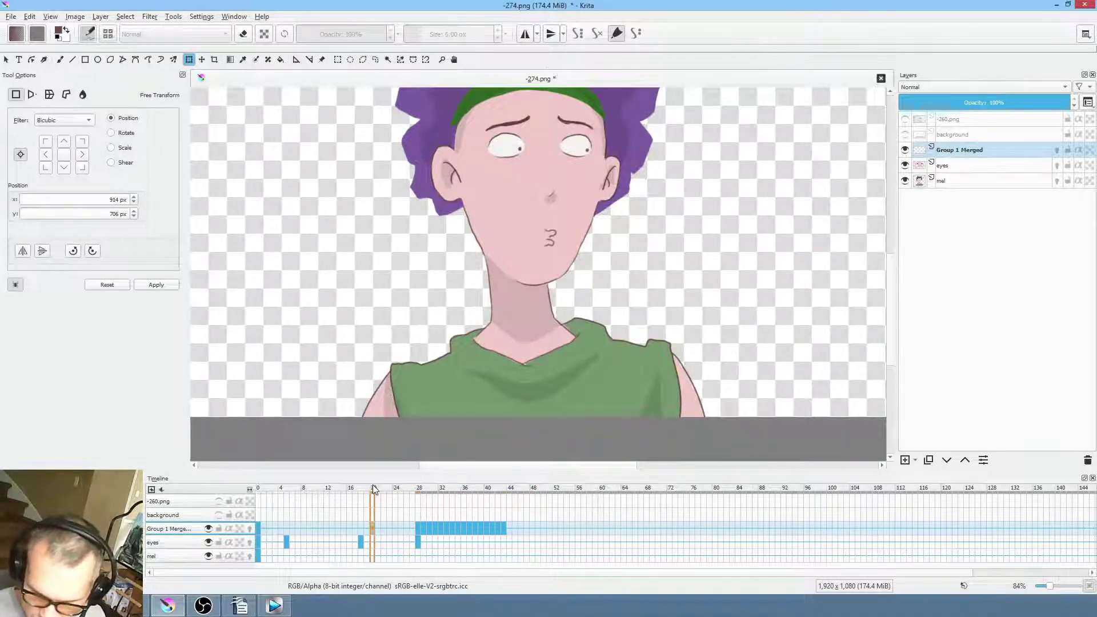
click(11, 17)
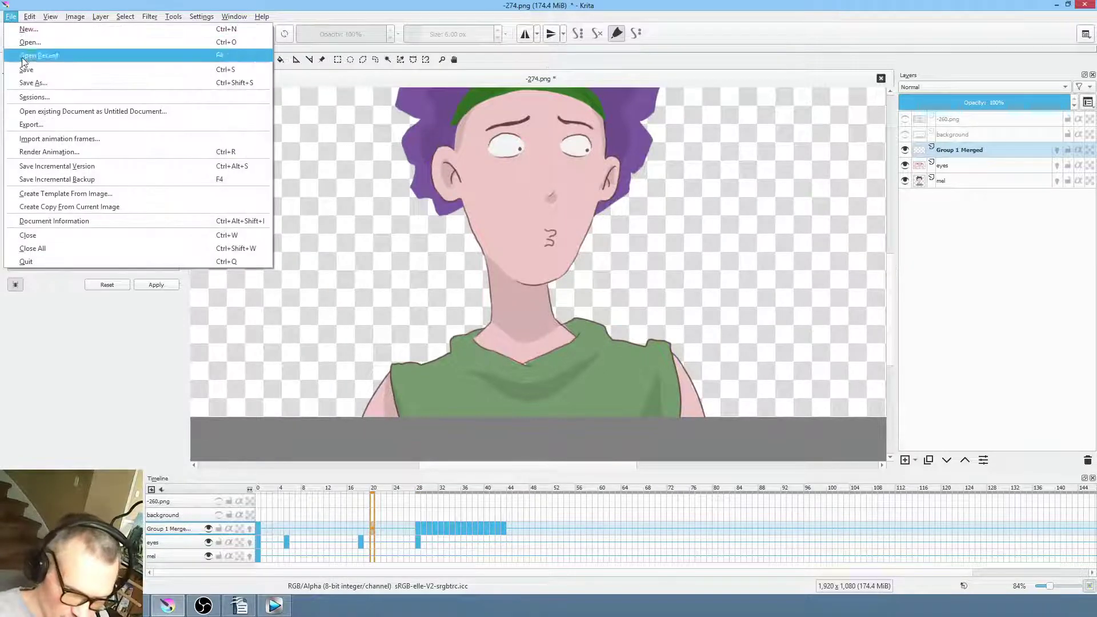
click(28, 73)
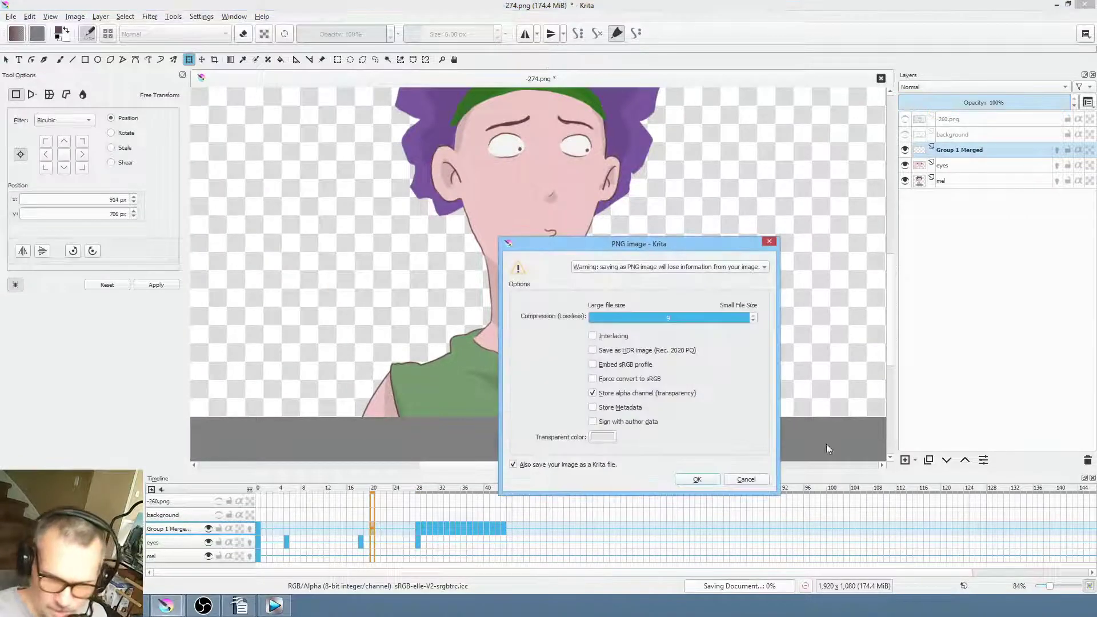
click(696, 480)
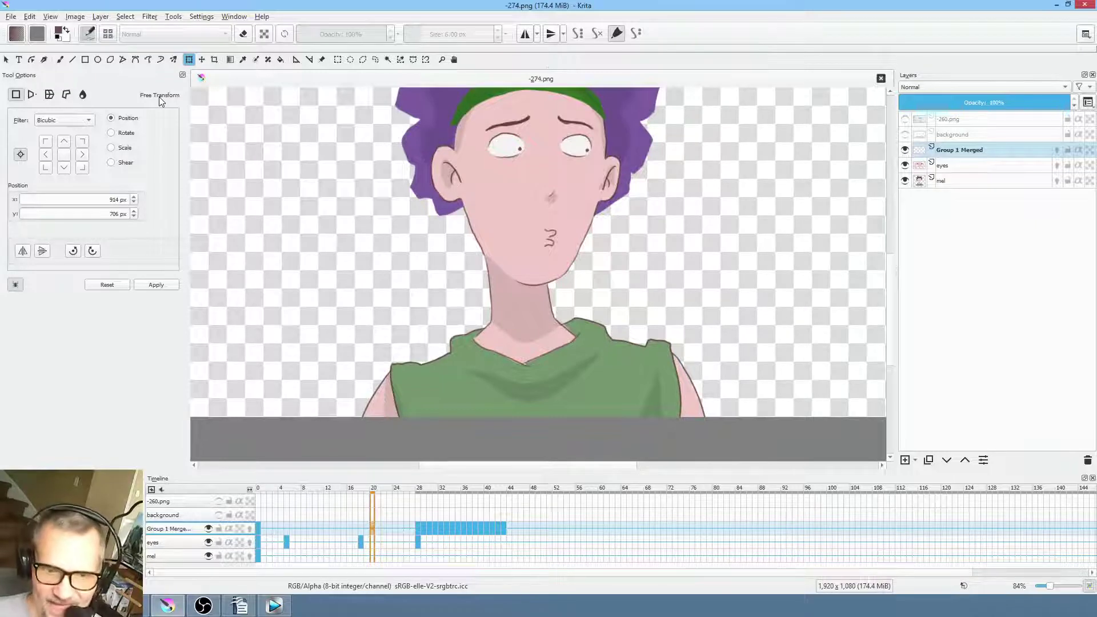
Switch from the Transform tool to the Brush tool and choose the muted green of the shirt from the recent colours
right_click(715, 212)
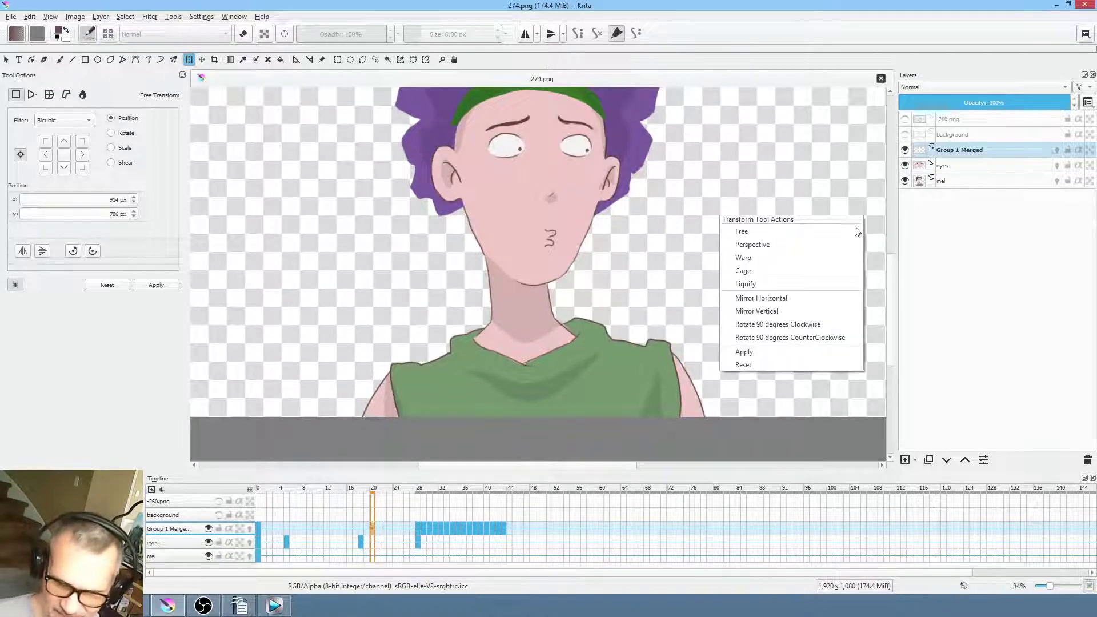
key(Escape)
key(b)
right_click(681, 211)
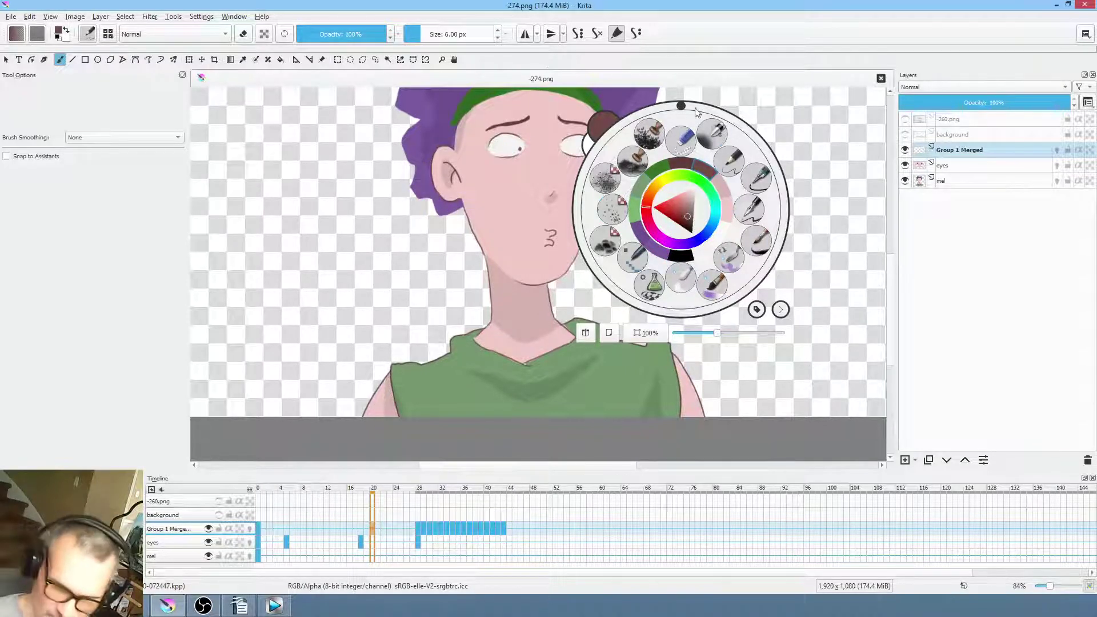
click(640, 184)
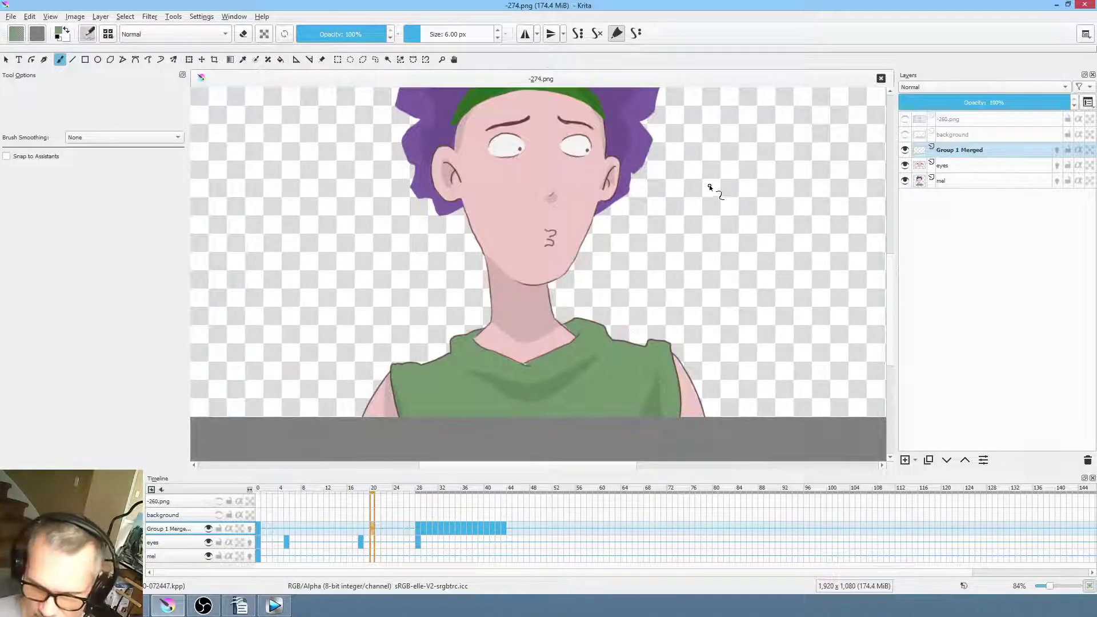
Try a brighter green as the brush colour, and switch to the hair's purple, making it more saturated
right_click(709, 186)
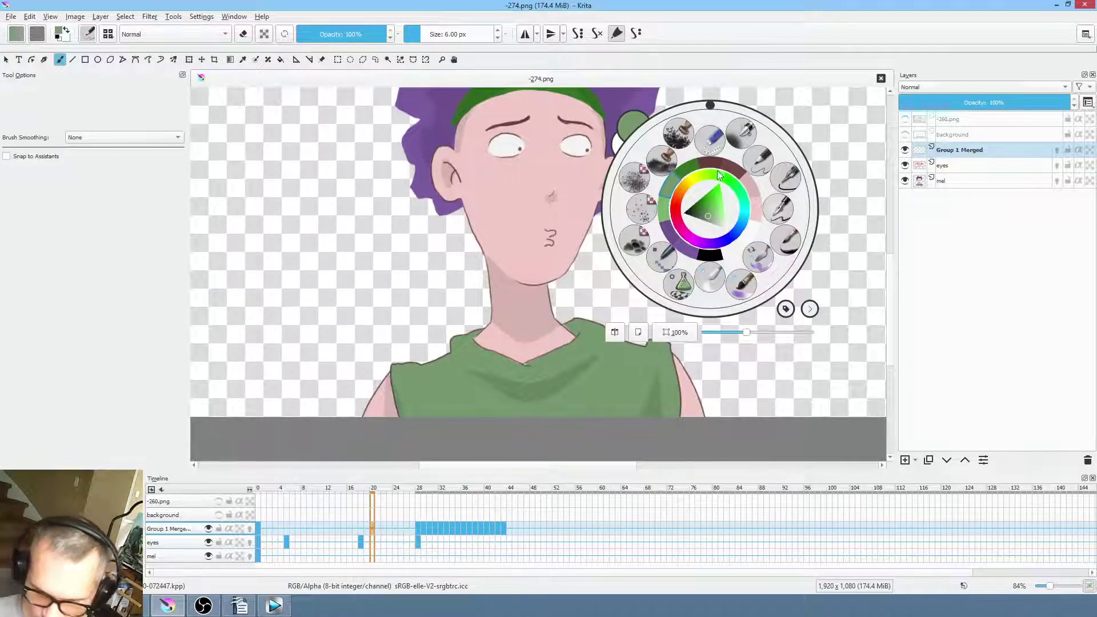
click(718, 173)
click(710, 214)
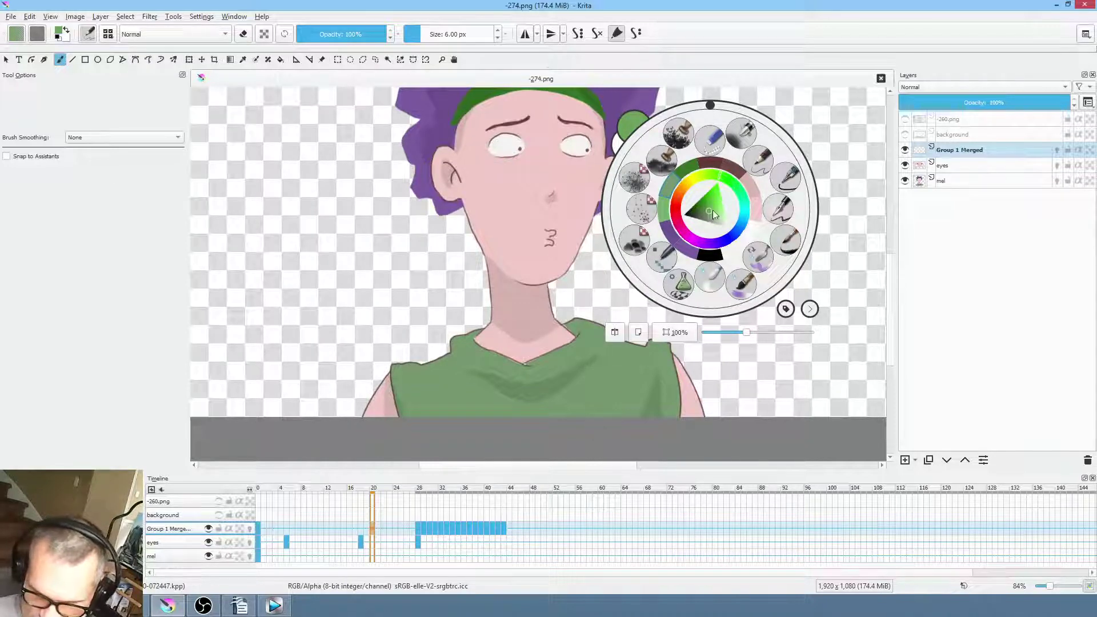
click(713, 247)
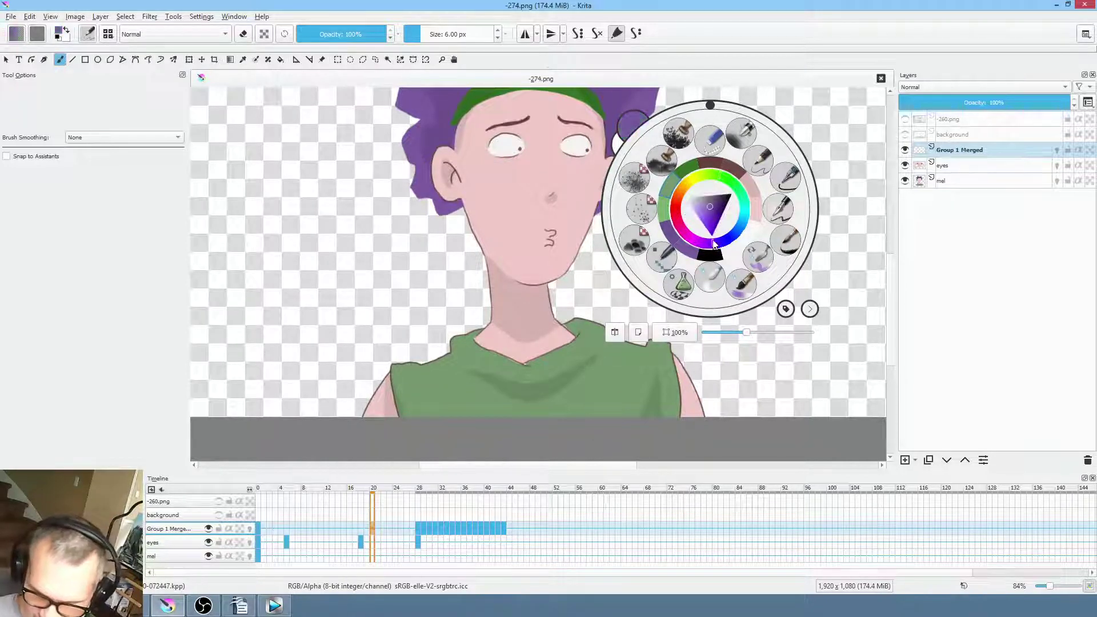
click(712, 211)
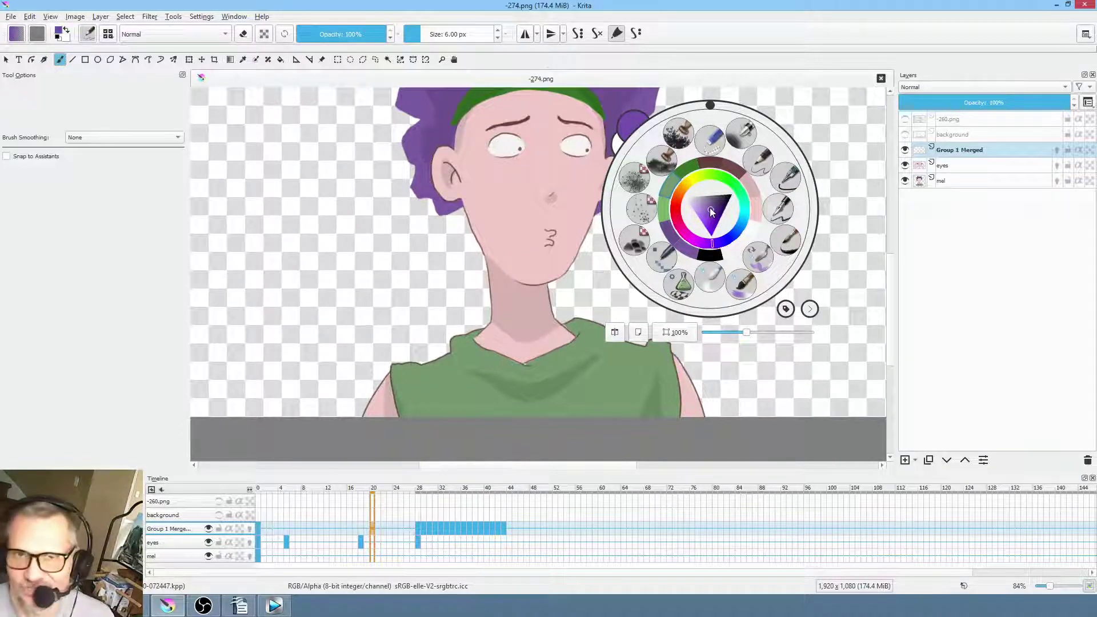
click(367, 231)
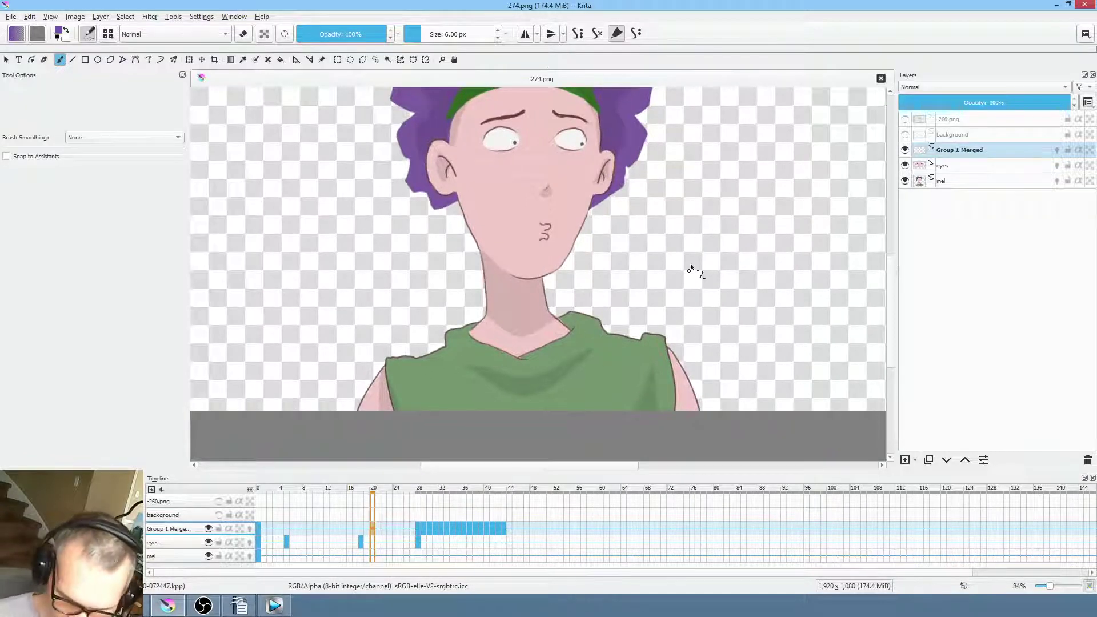
Play the animation from frame 0, select the eyes layer and play it again to check the eye movement
mouse_move(324, 564)
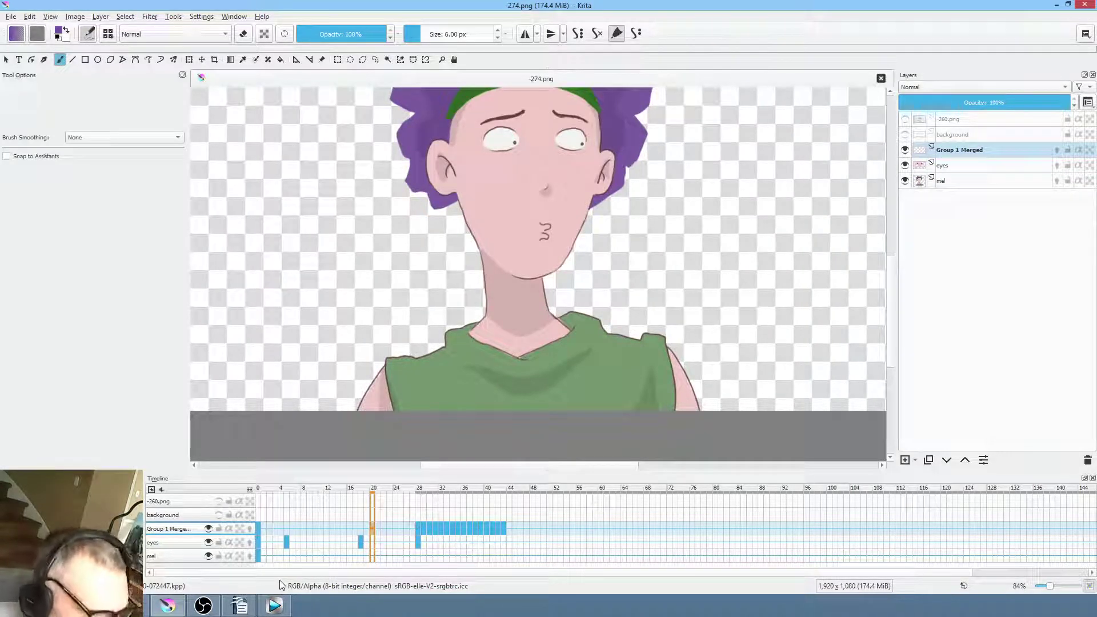
click(258, 540)
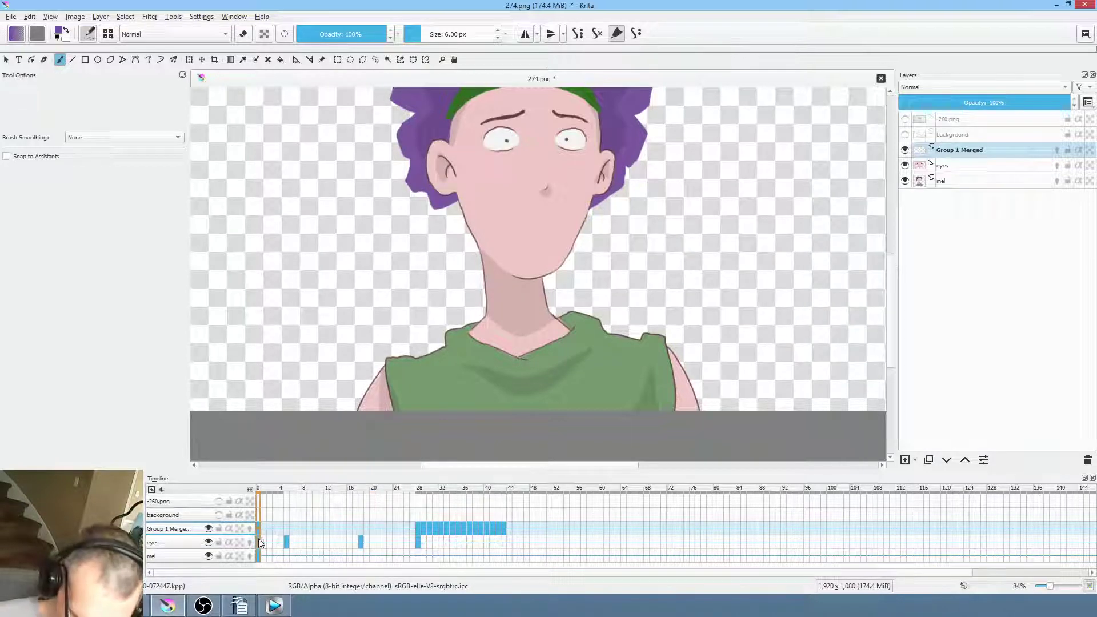
mouse_move(262, 538)
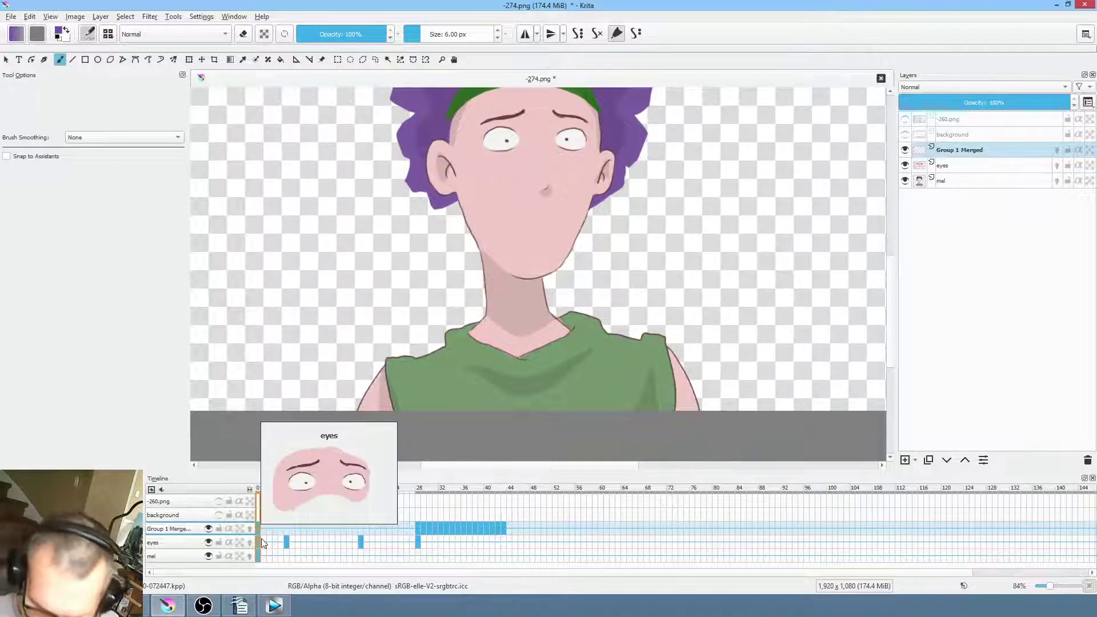
key(space)
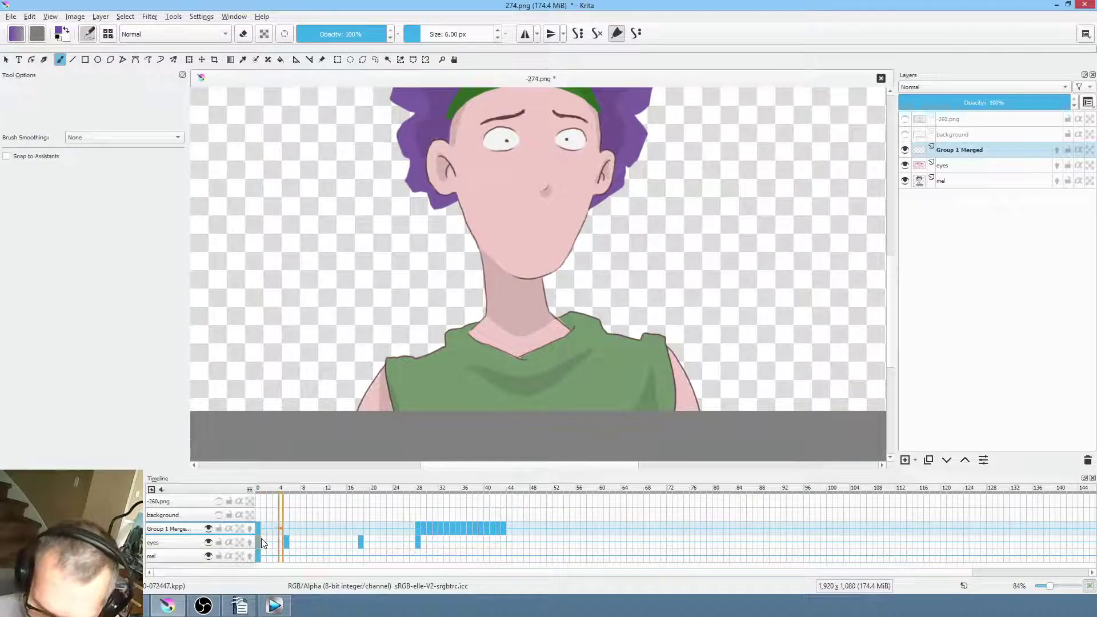
key(space)
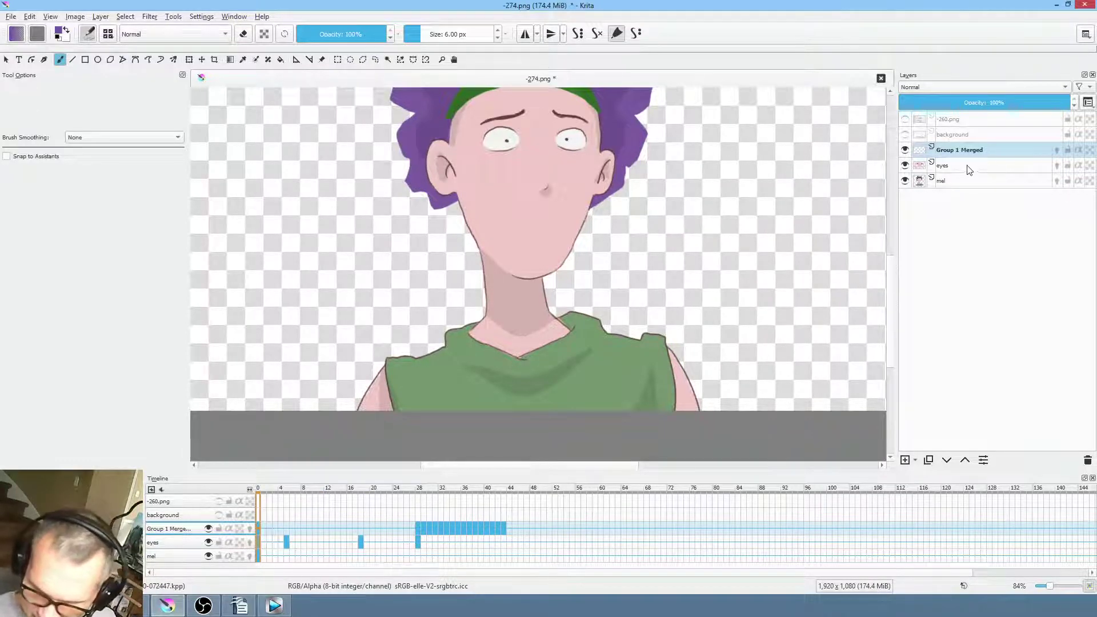
click(981, 171)
key(space)
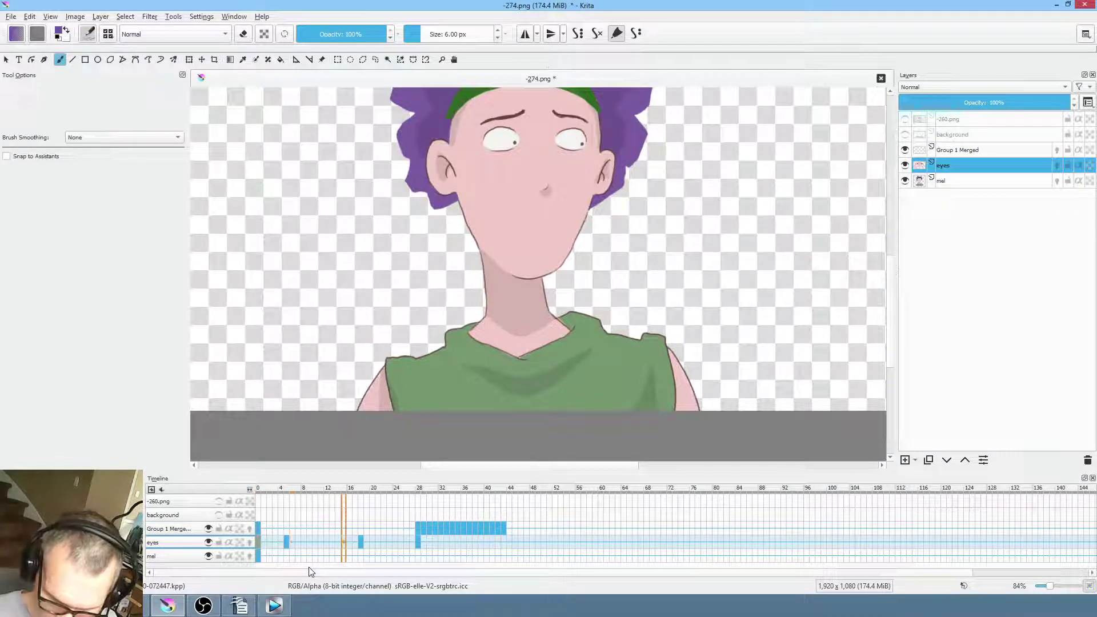
key(space)
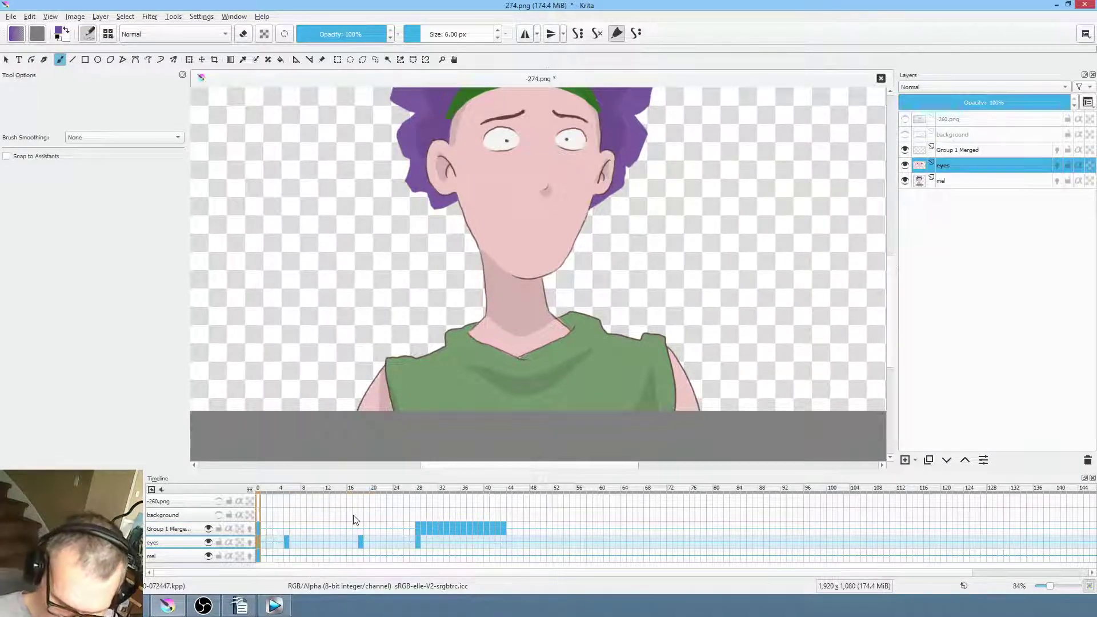
At the eyes layer's frame 5 keyframe, outline both eyebrows with a freehand selection and cut and paste them onto a new layer
click(287, 542)
scroll(574, 140, up, 2)
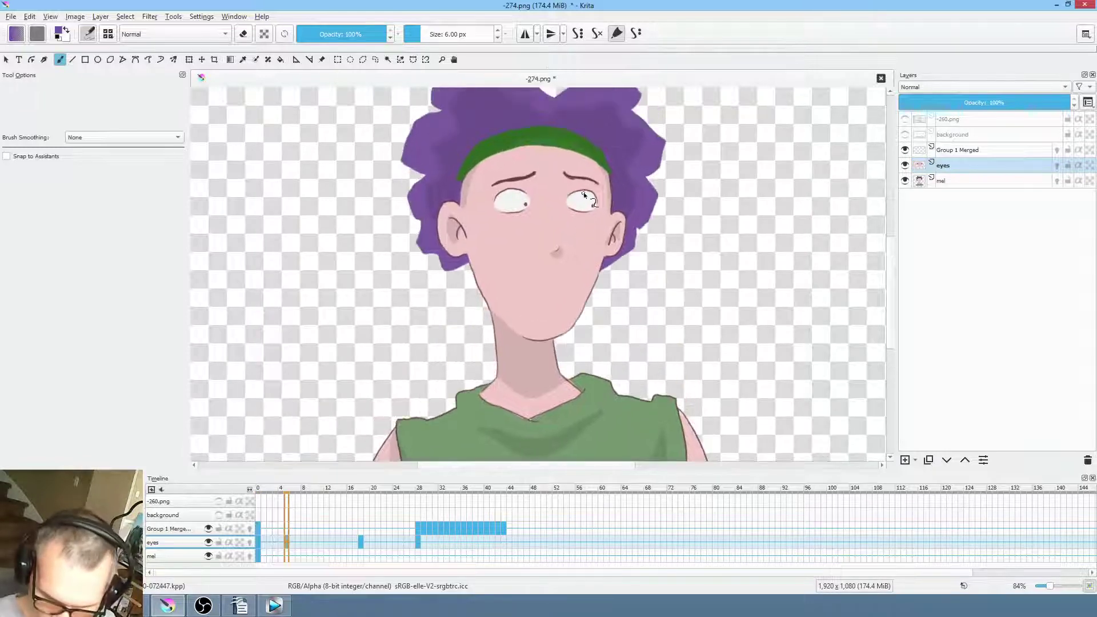
scroll(630, 171, up, 1)
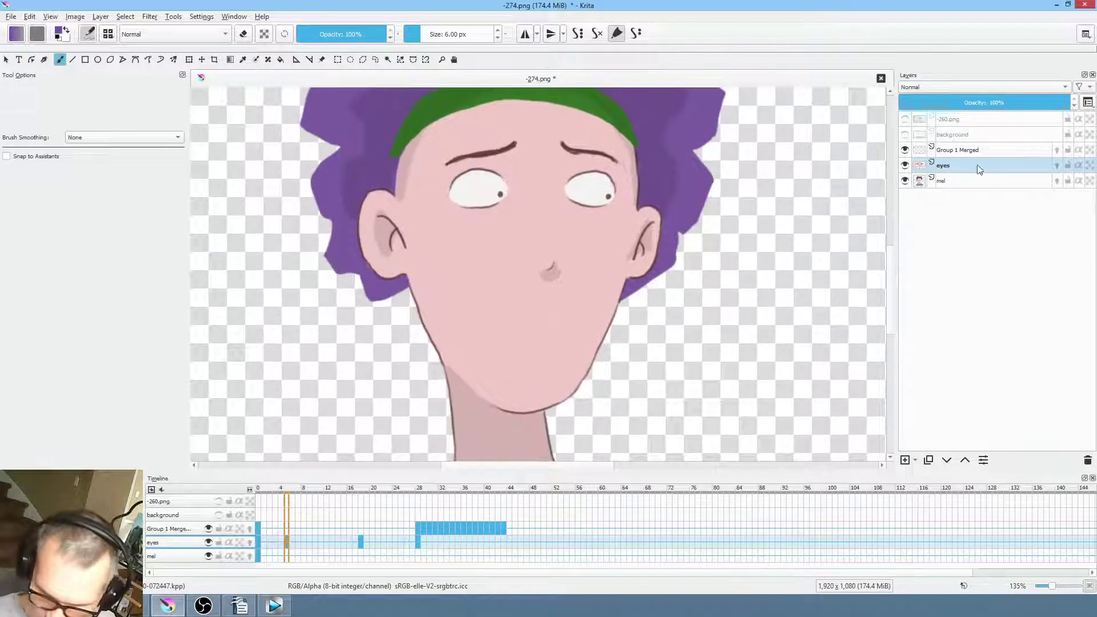
click(972, 164)
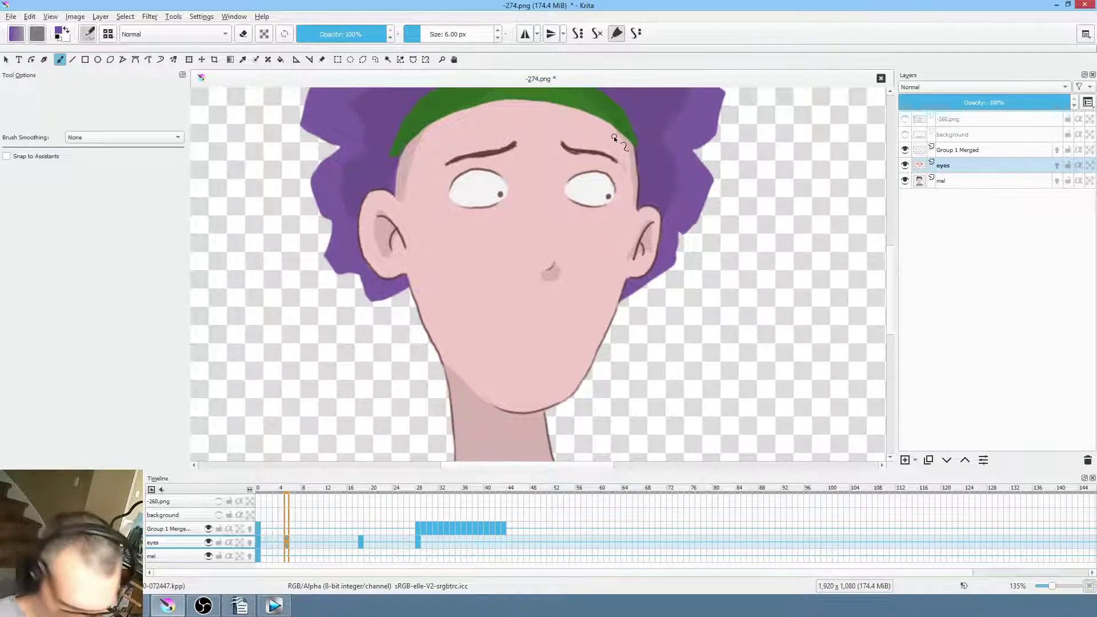
key(ctrl+r)
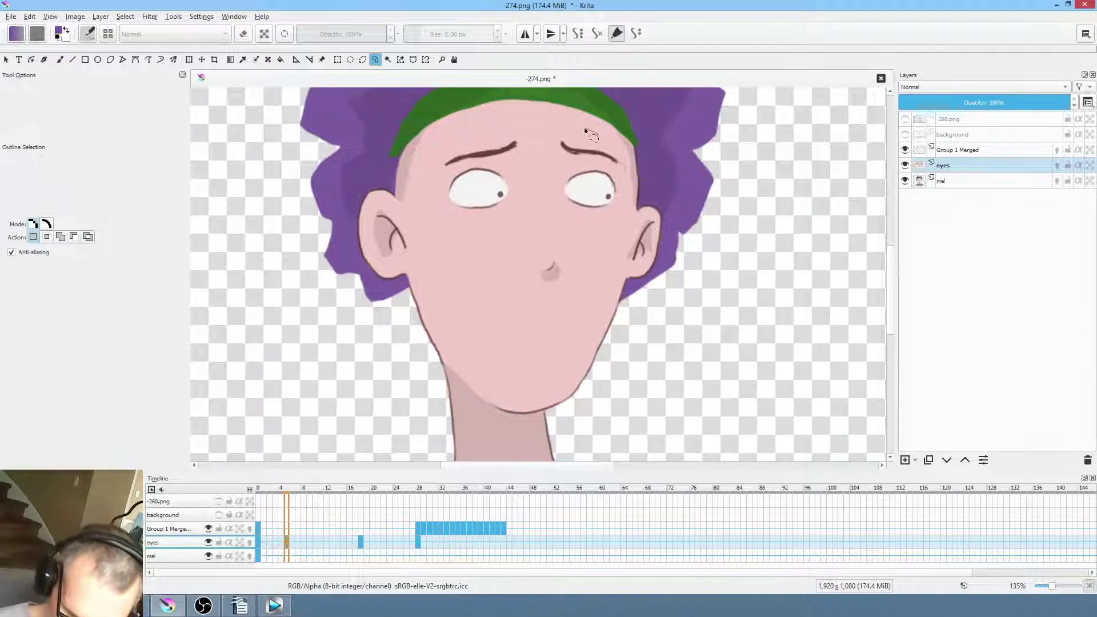
drag(475, 128, 428, 166)
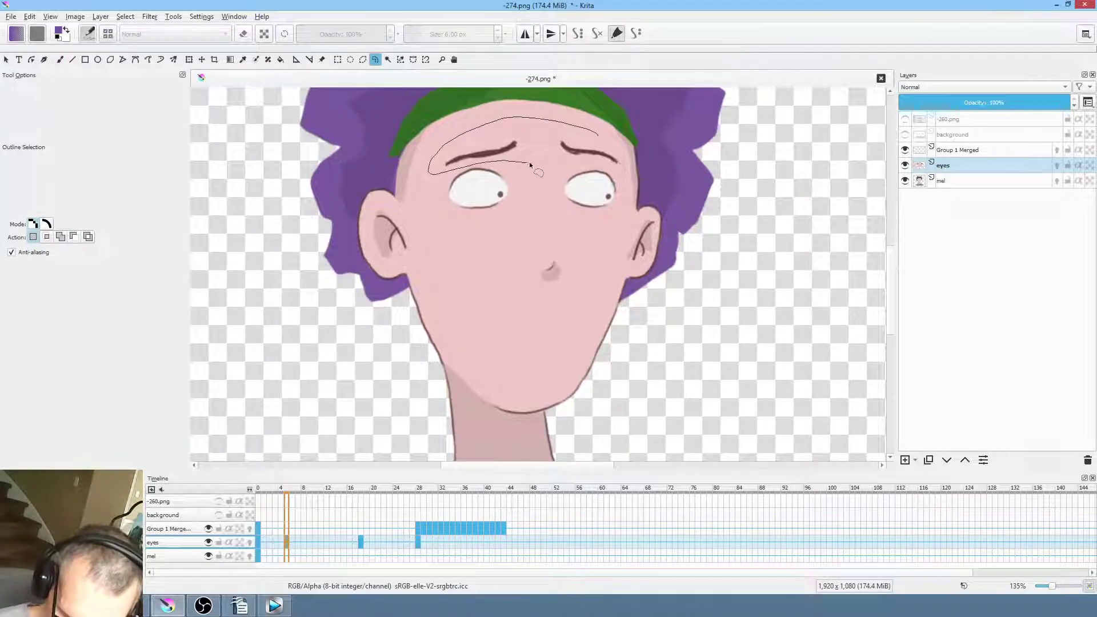
drag(627, 161, 600, 118)
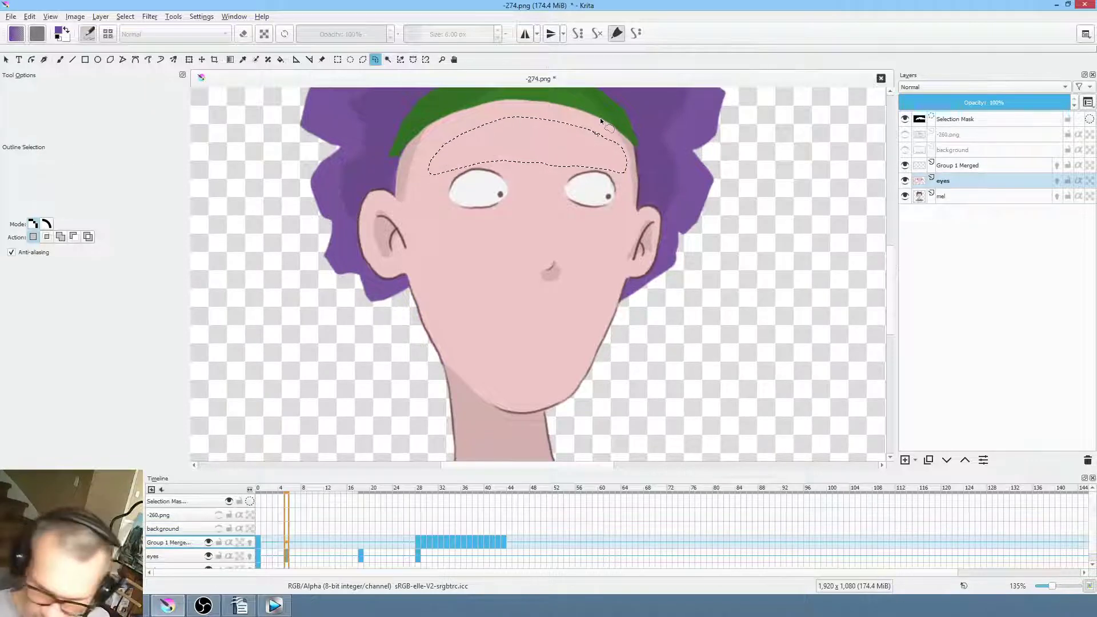
key(ctrl+v)
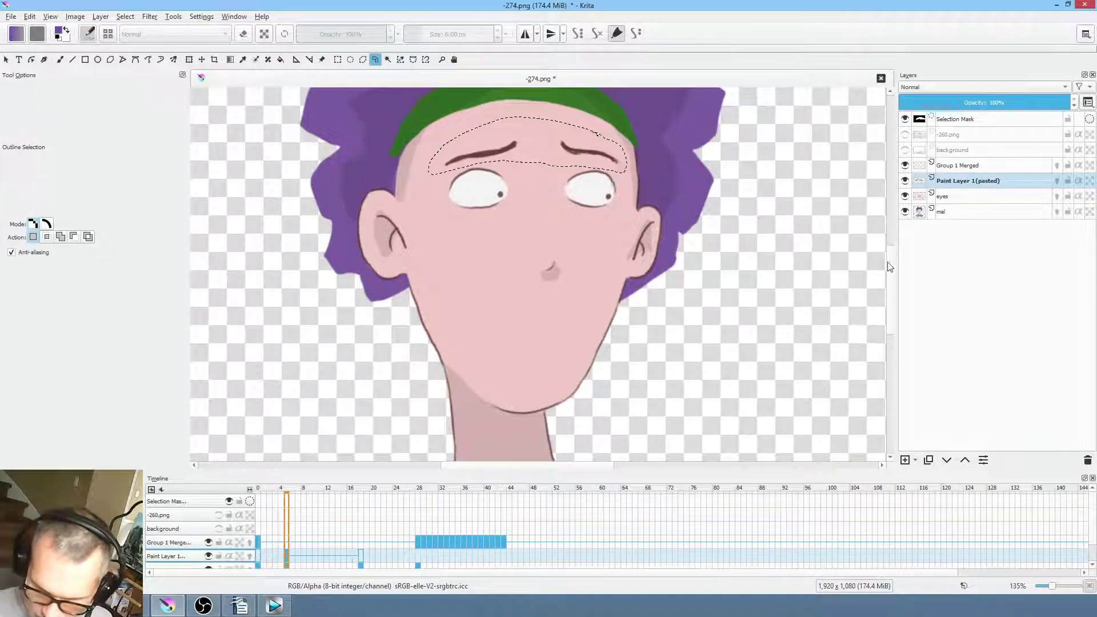
Isolate the eyes layer and erase the leftover skin above the eyes and below the left-hand eye using freehand selections
click(967, 182)
click(966, 197)
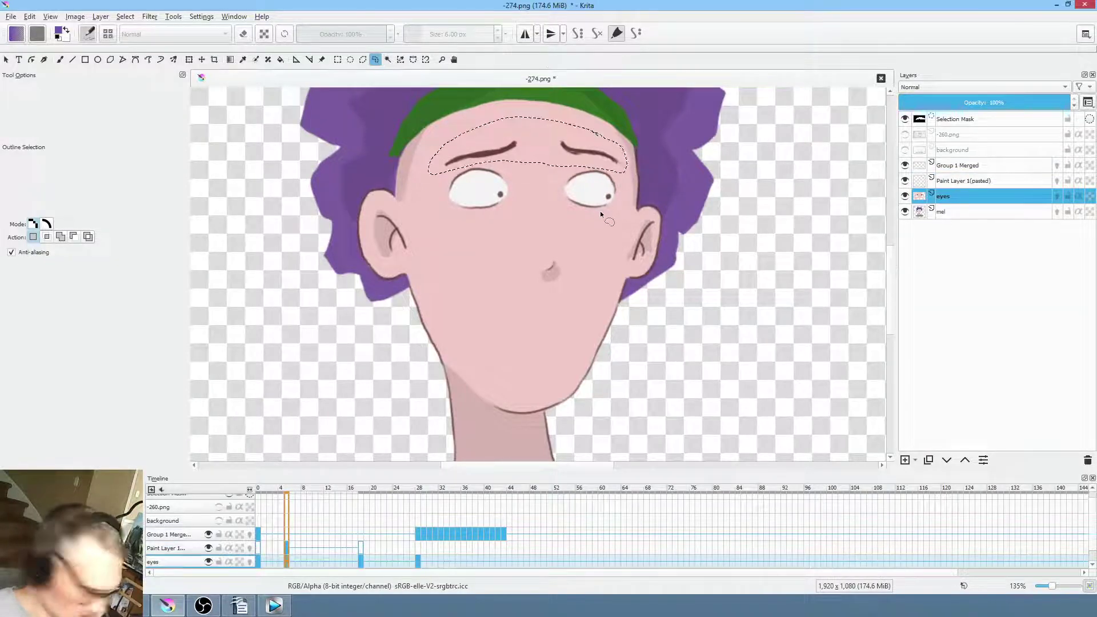
key(i)
drag(627, 212, 656, 208)
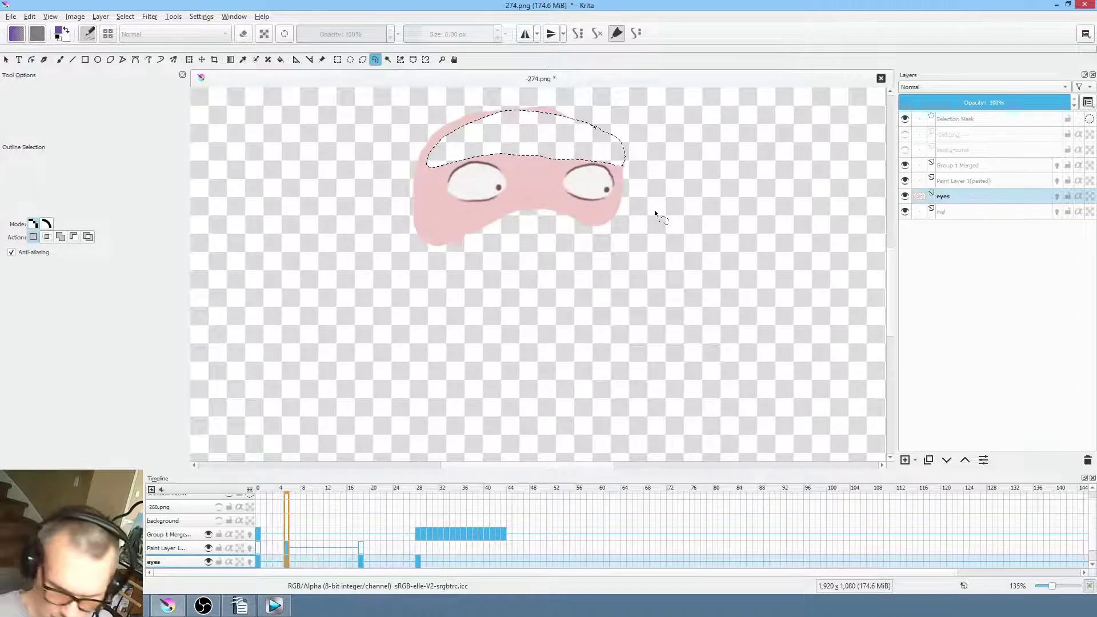
mouse_move(617, 107)
mouse_down()
mouse_move(466, 100)
mouse_move(377, 177)
mouse_move(404, 195)
mouse_move(458, 161)
mouse_move(529, 153)
mouse_move(598, 162)
mouse_move(630, 181)
mouse_move(626, 108)
mouse_up()
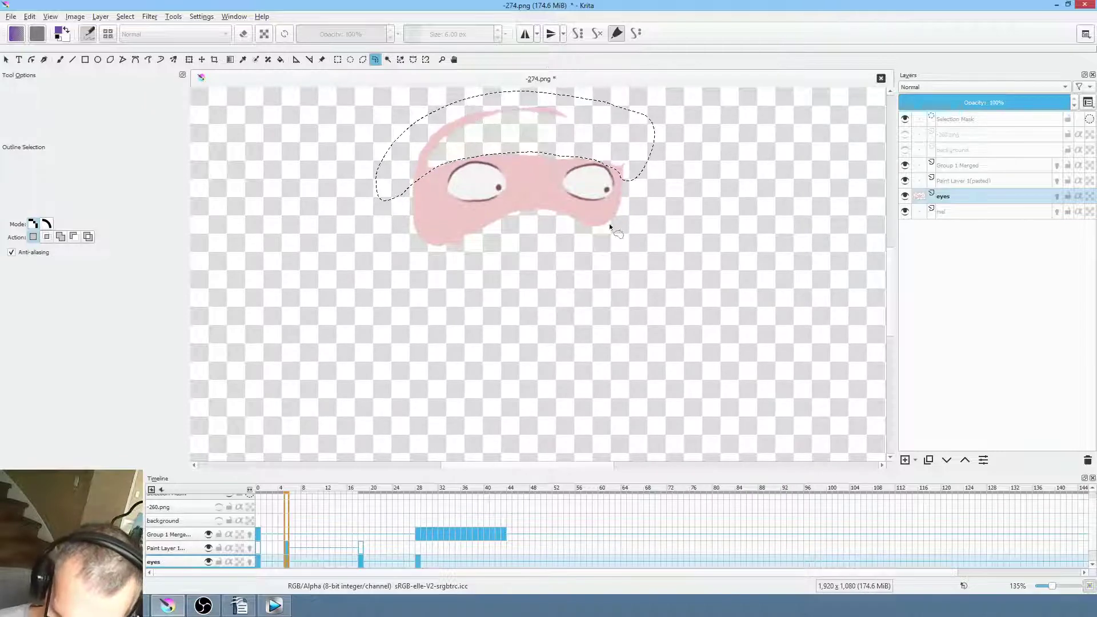
mouse_move(528, 219)
mouse_down()
mouse_move(499, 226)
mouse_move(419, 204)
mouse_move(485, 286)
mouse_up()
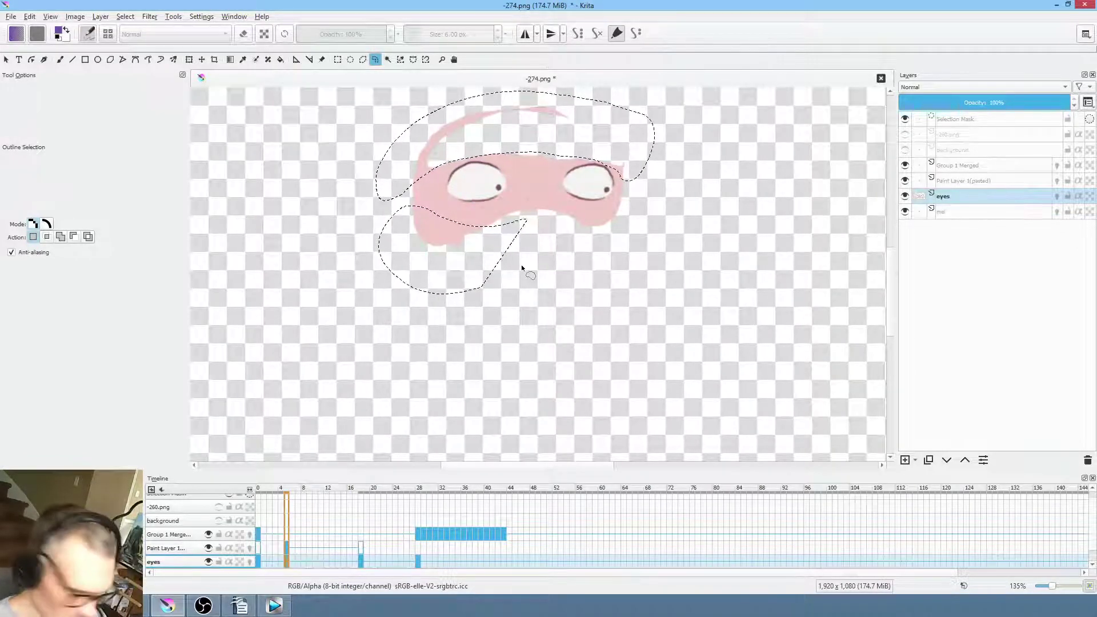
key(Delete)
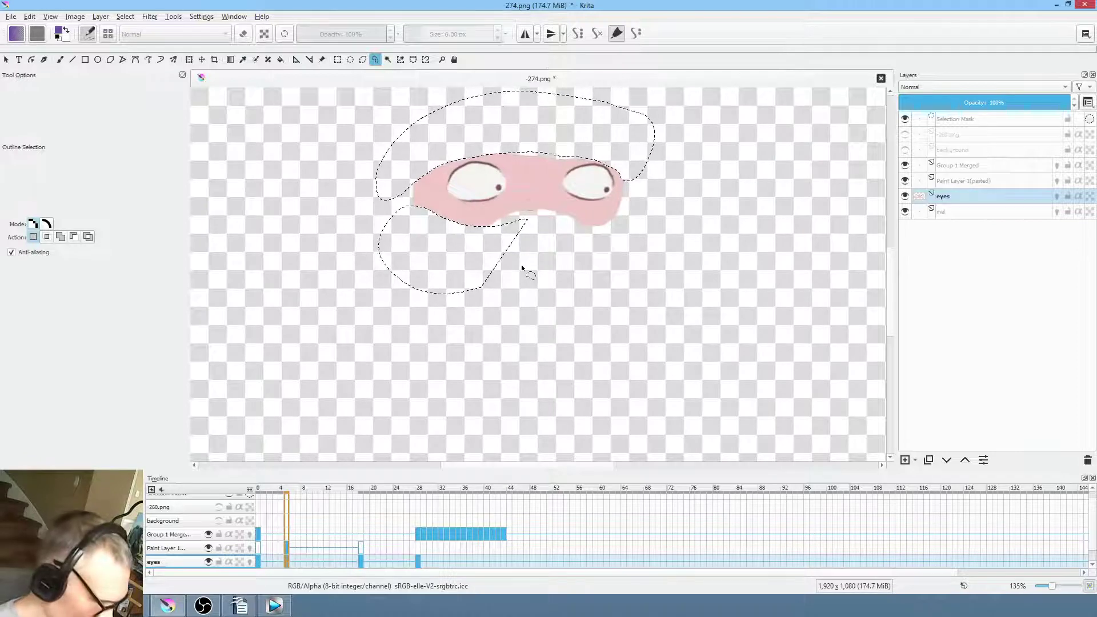
Step back to frame 0 of the isolated eyes layer, keeping the freehand selections active
key(Left)
key(Left)
key(Left)
key(Left)
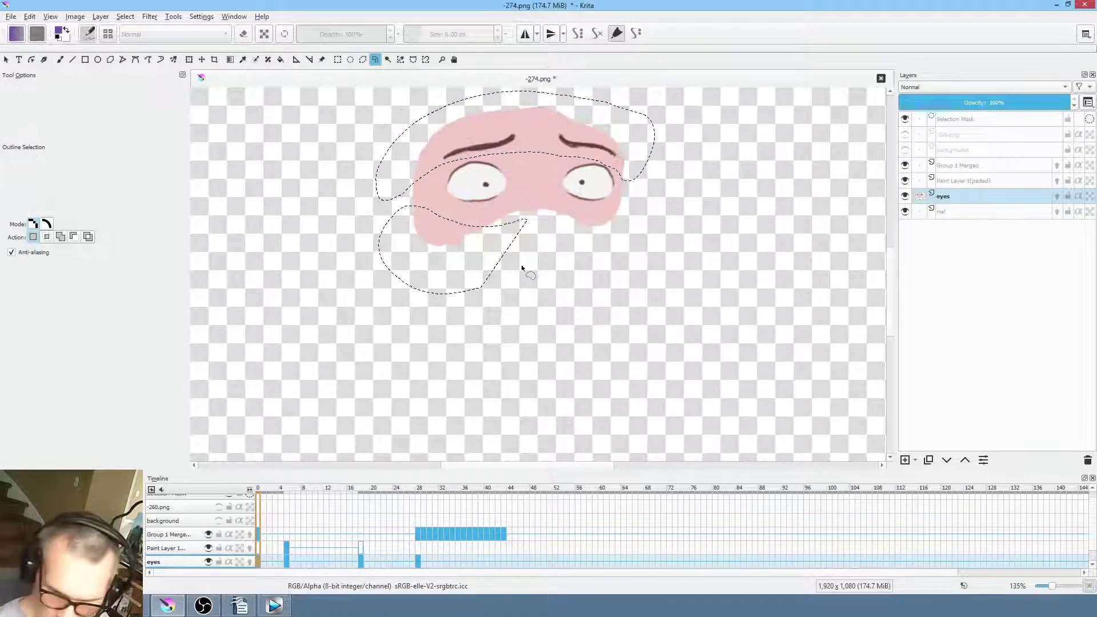
Erase the outlined areas around the eyes from the eyes layer at frame 0, advance to frame 28, and clear the selection
key(Delete)
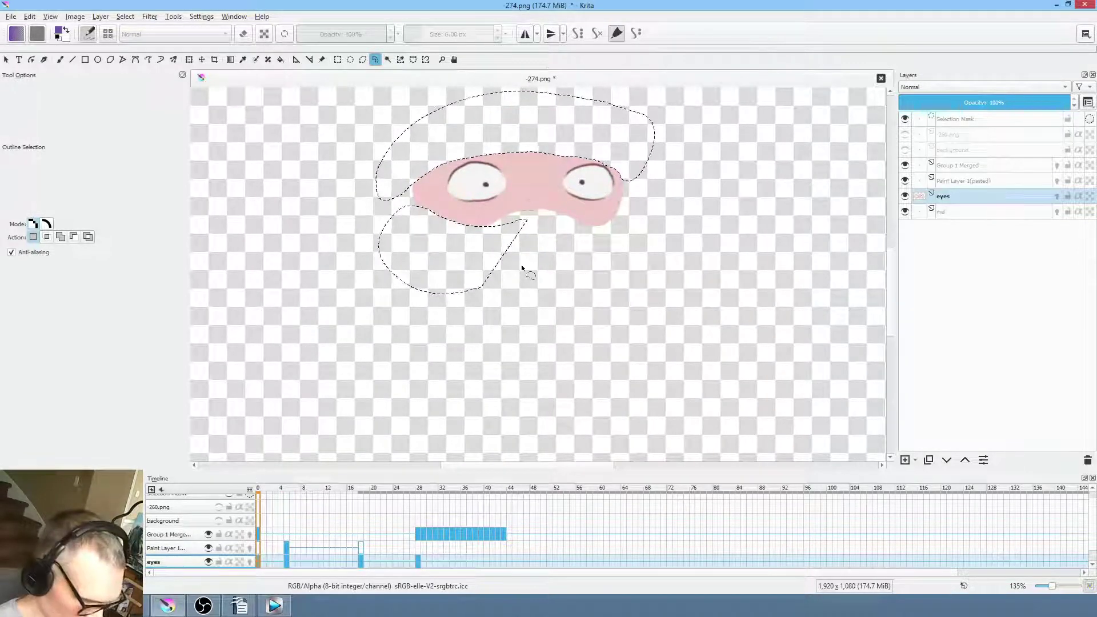
key(Right)
key(Right)
key(Right)
key(Right)
key(period)
key(period)
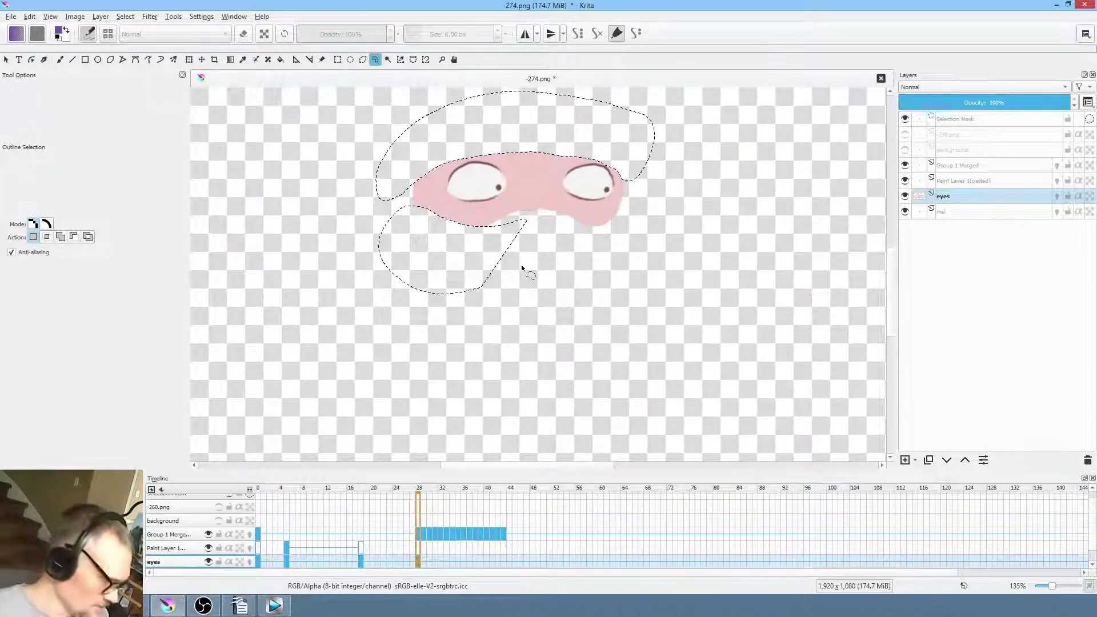
key(ctrl+shift+a)
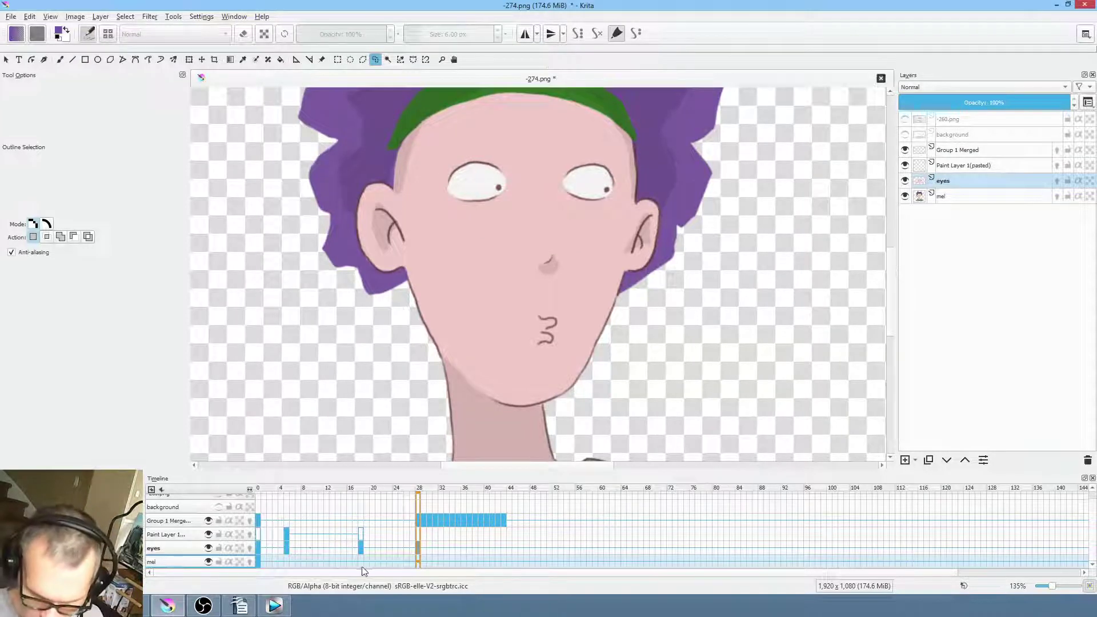
Move the pasted paint layer's eyebrow keyframe from frame 5 to frame 0 and return to frame 5
click(288, 534)
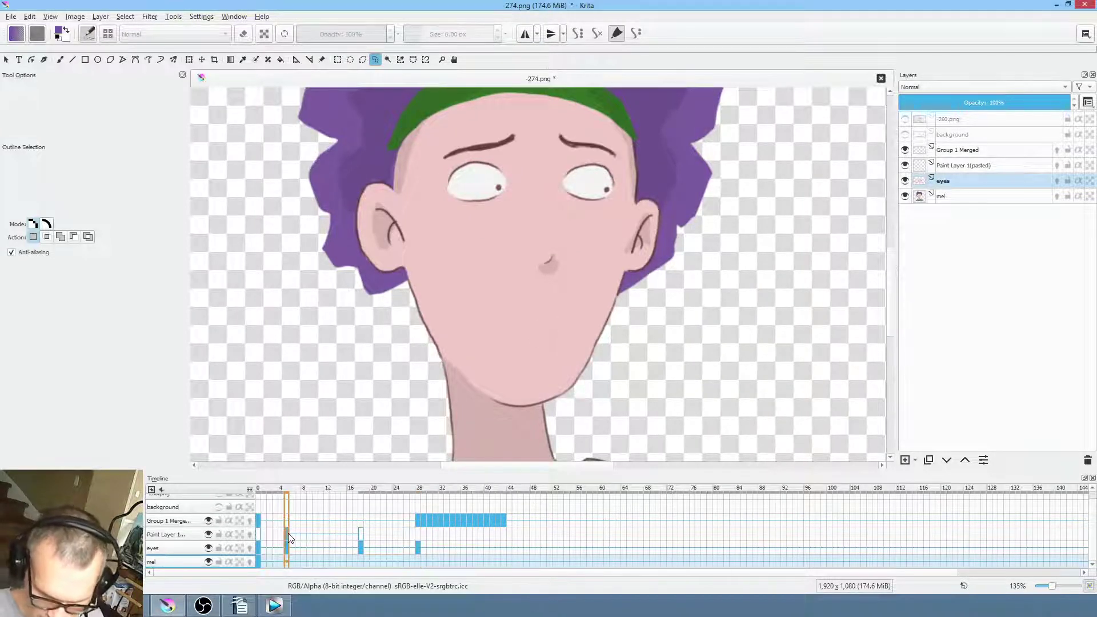
drag(287, 533, 259, 535)
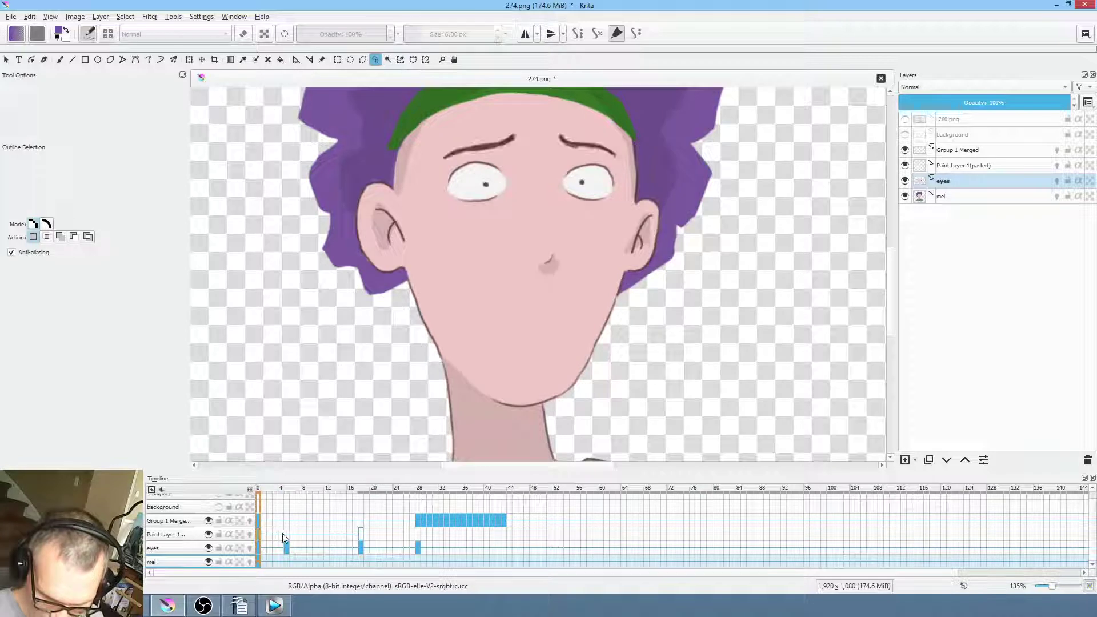
click(287, 540)
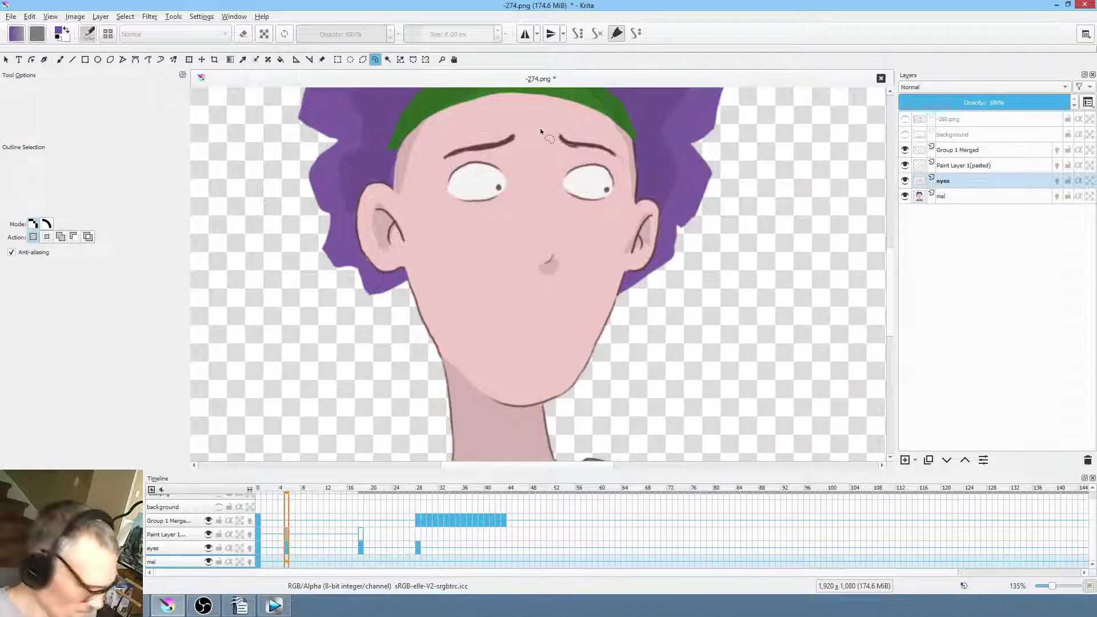
Rename the pasted paint layer to brows
click(166, 535)
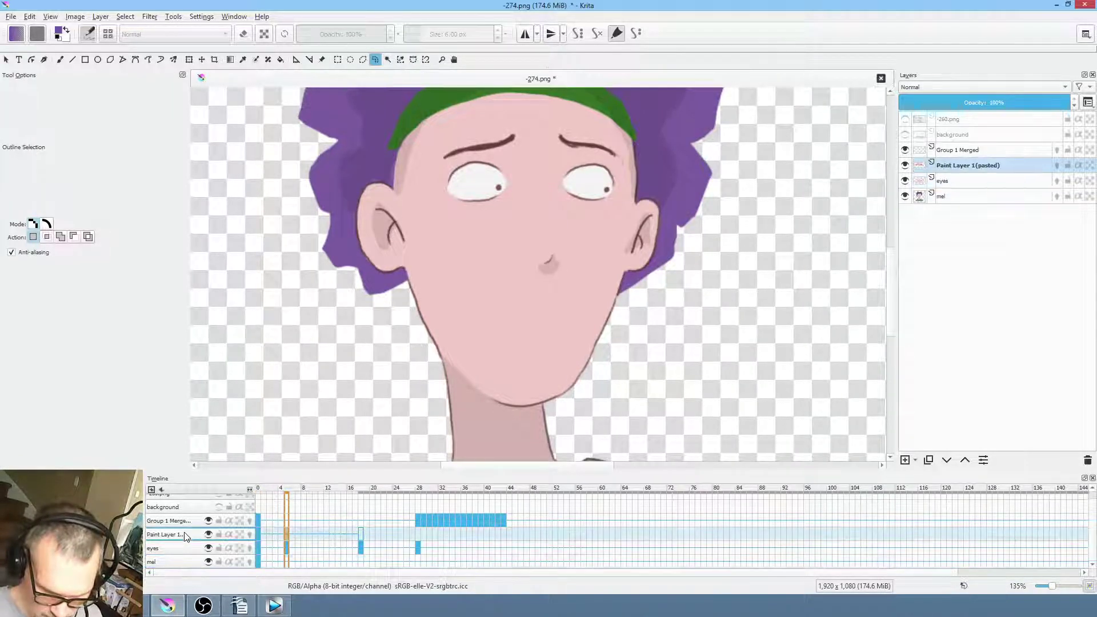
double_click(975, 171)
text(b)
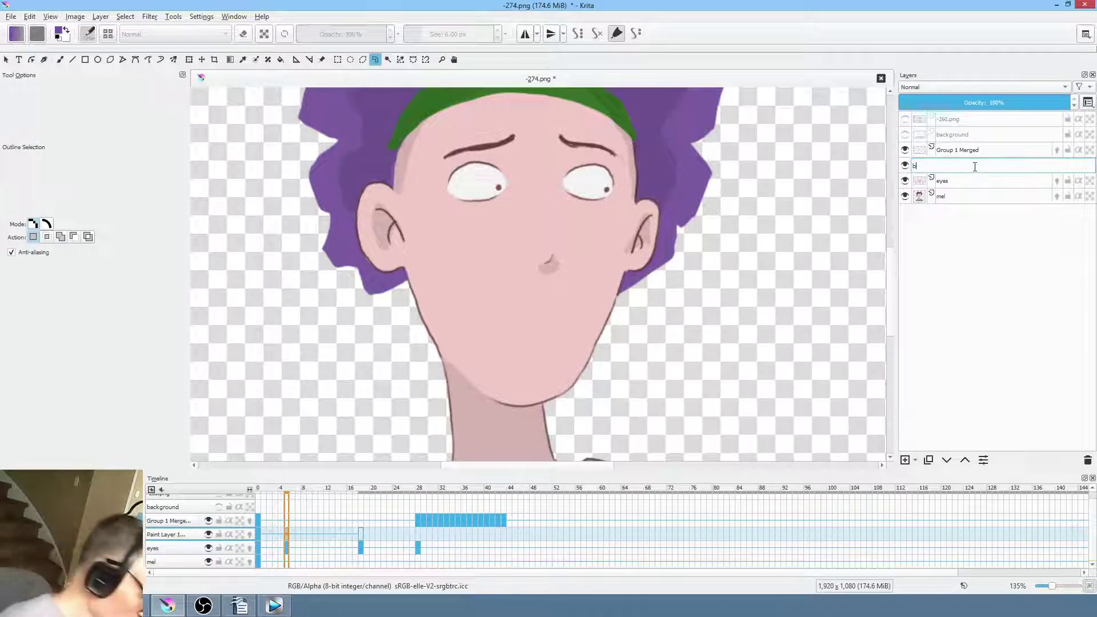
text(rows)
key(Return)
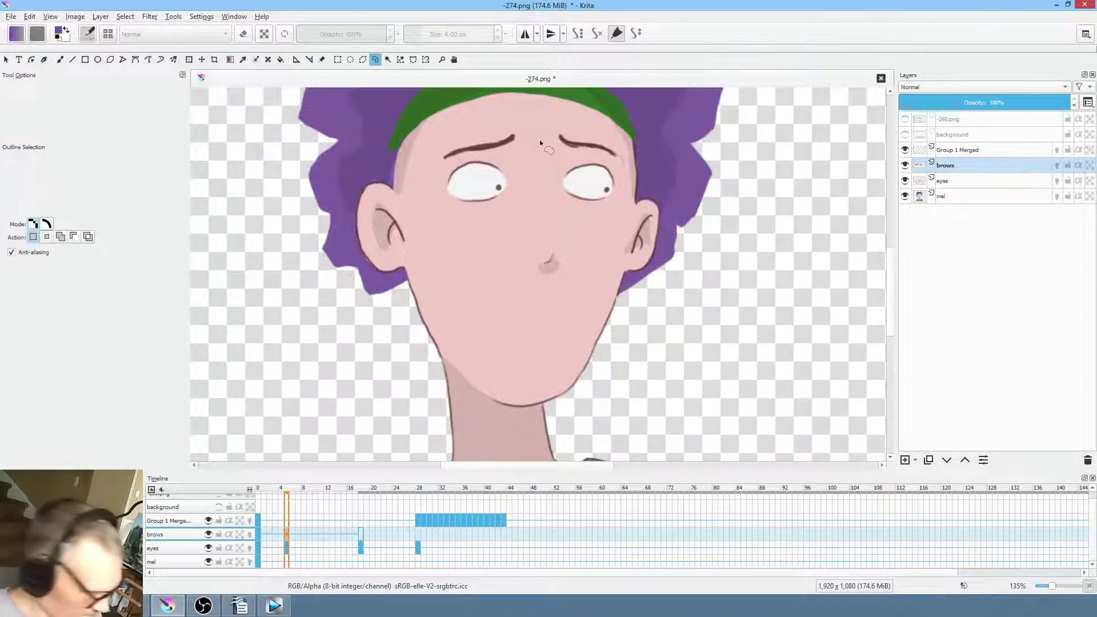
Liquify both eyebrows at frame 5 with an enlarged brush, nudging them slightly out of their original position
key(ctrl+t)
right_click(570, 157)
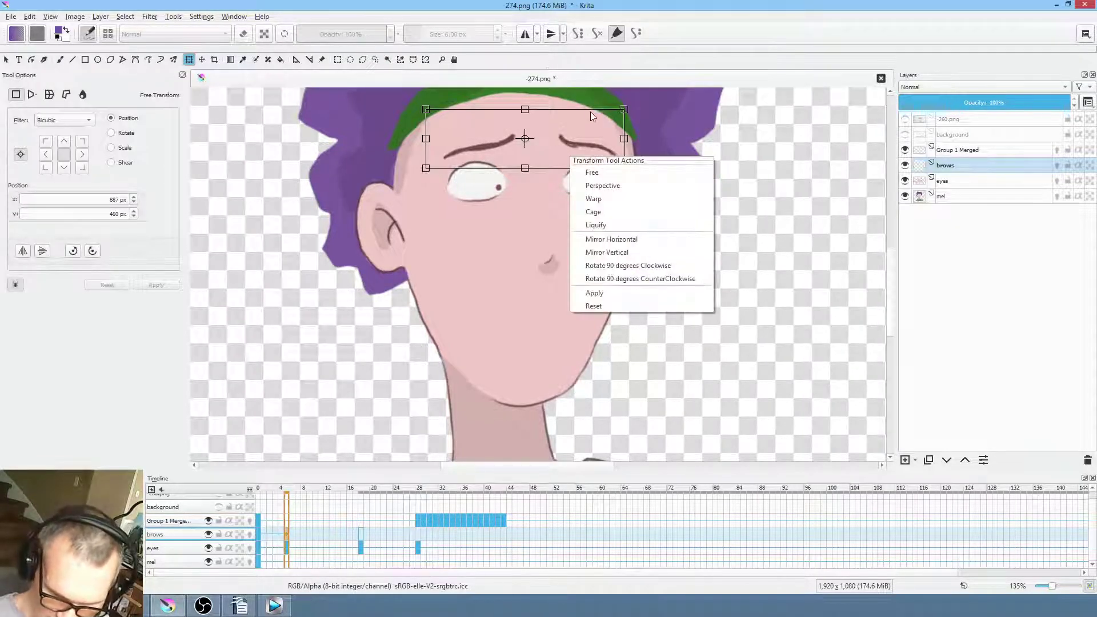
click(608, 225)
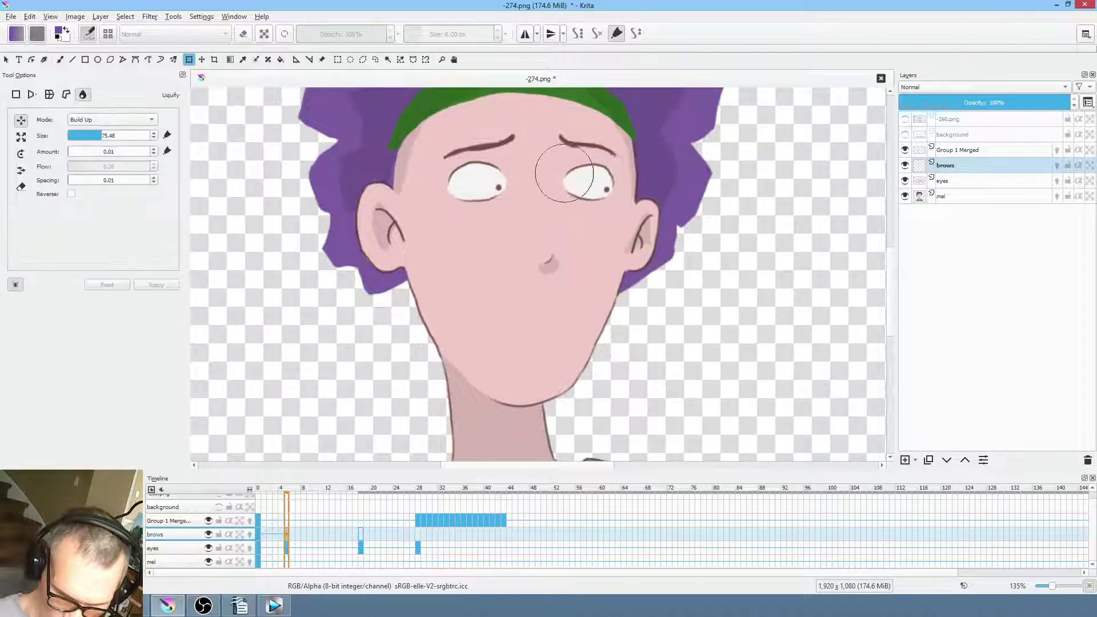
key(bracketright)
key(bracketright)
key(bracketright)
key(bracketright)
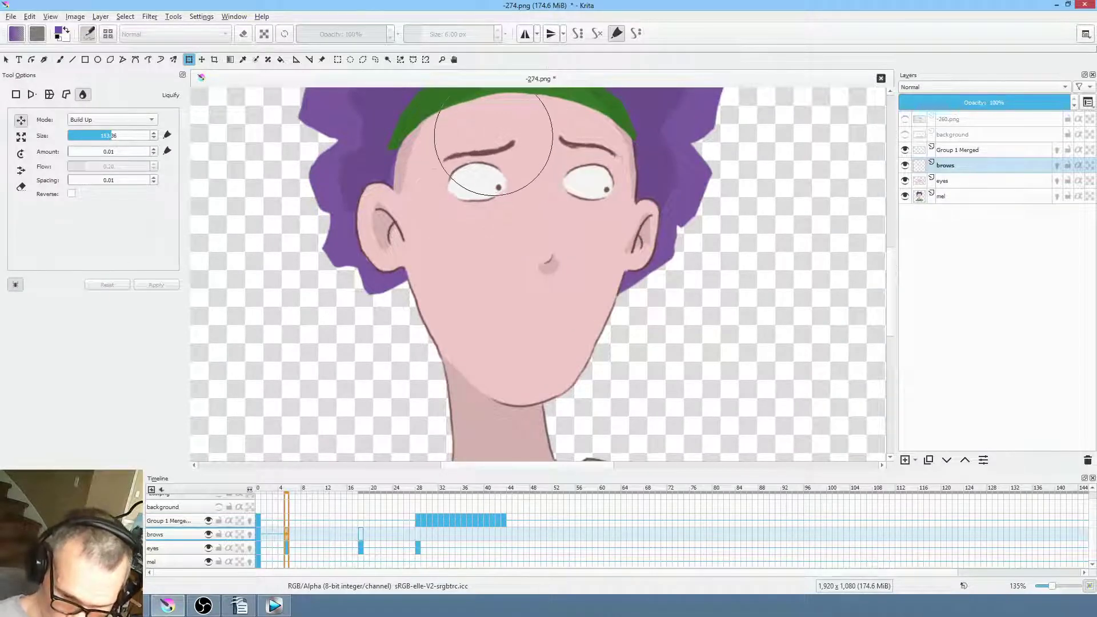
drag(493, 145, 619, 148)
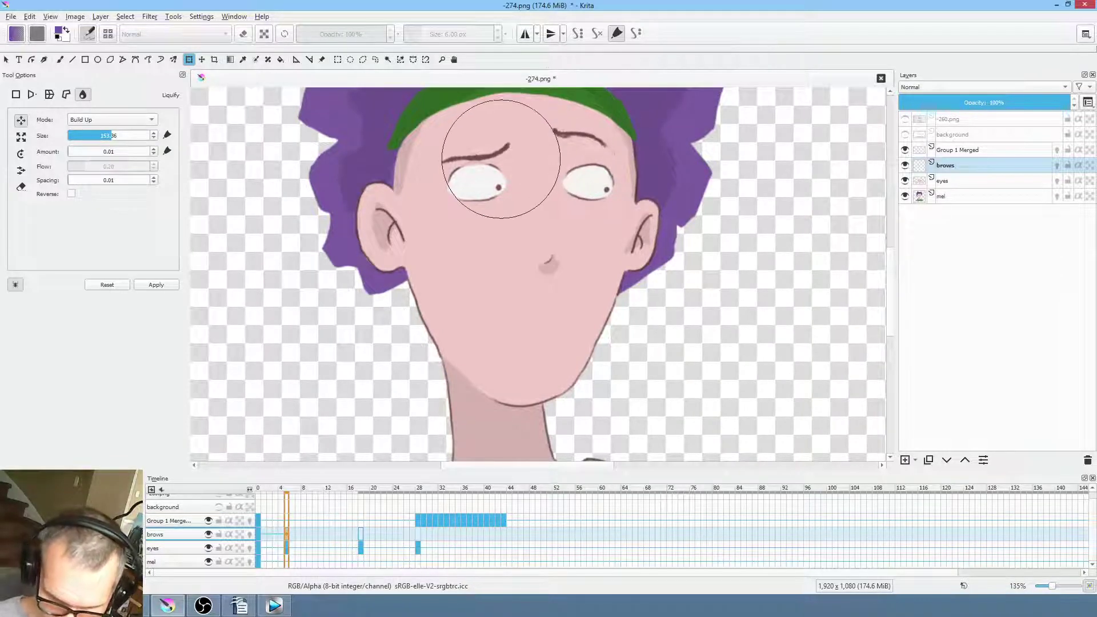
mouse_move(501, 157)
mouse_down()
mouse_move(468, 179)
mouse_move(517, 194)
mouse_up()
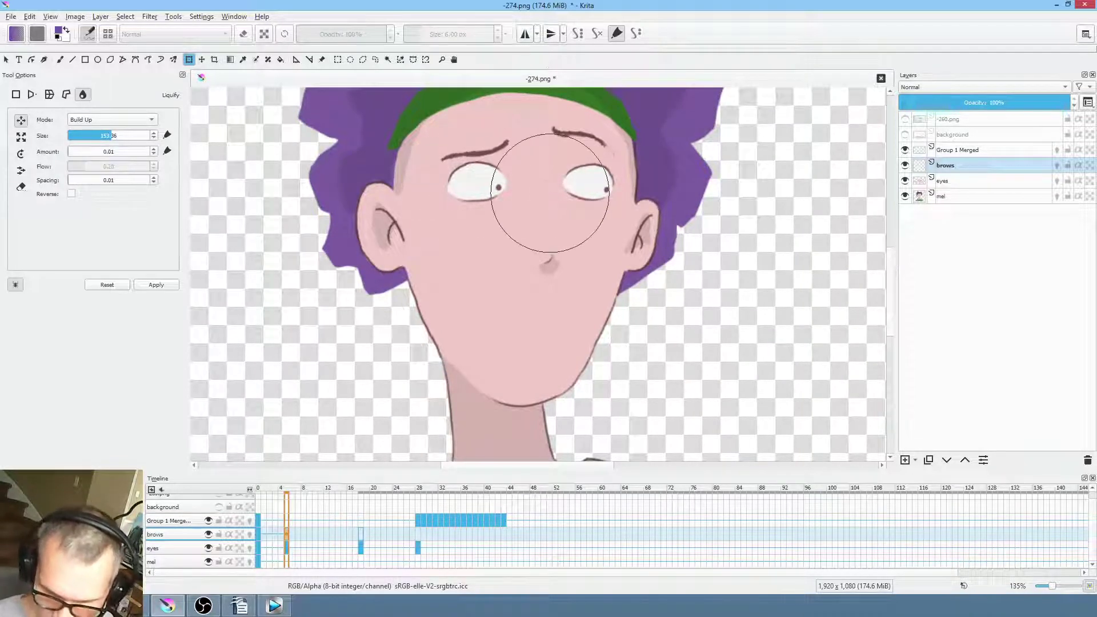
Play the animation from frame 0 to check the eyebrow movement
click(257, 536)
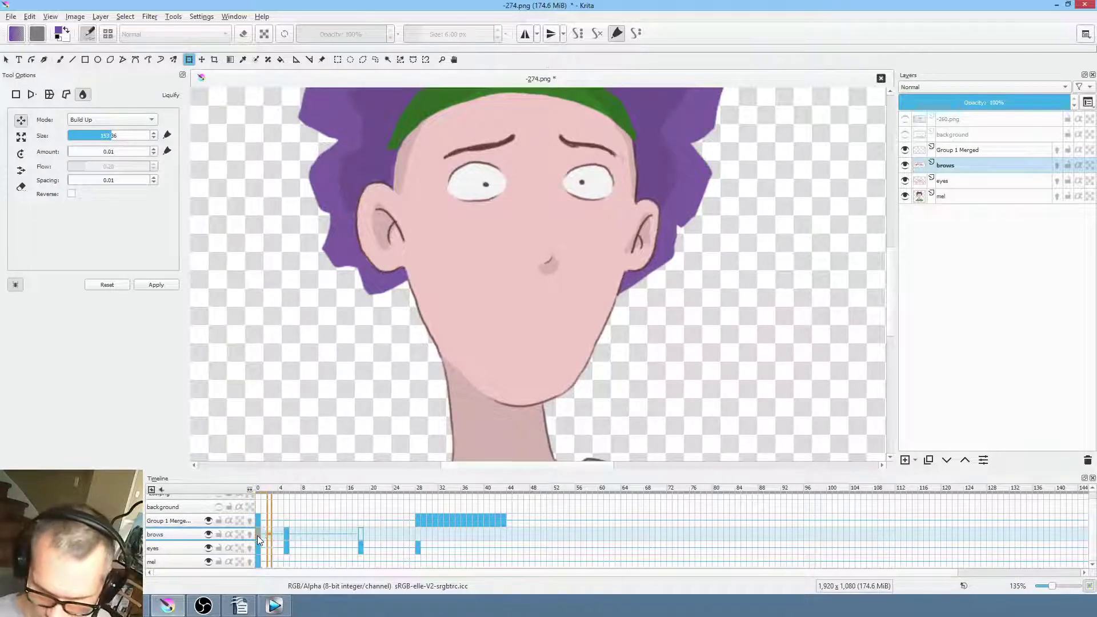
key(space)
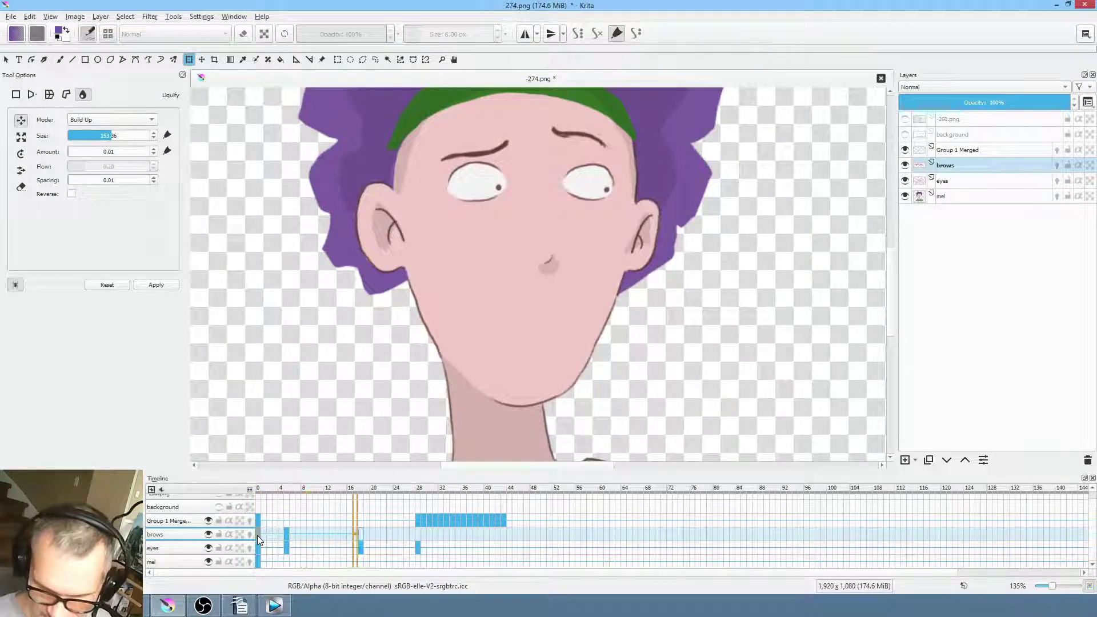
key(space)
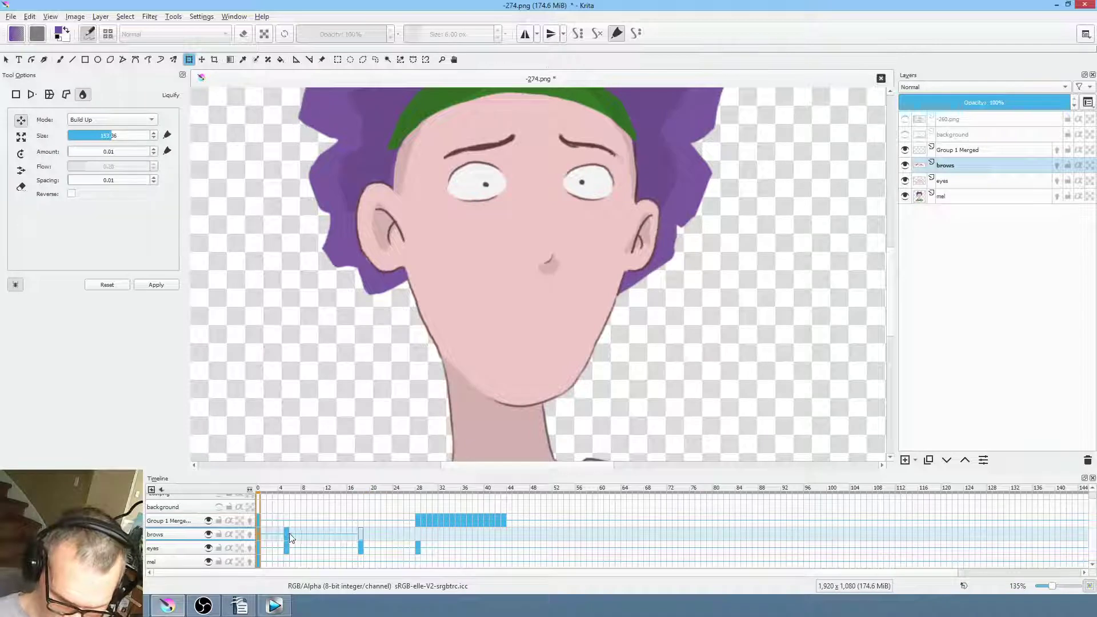
Copy the brows keyframe from frame 0 to frame 18 and liquify the eyebrows there, raising their inner ends
click(287, 536)
click(259, 534)
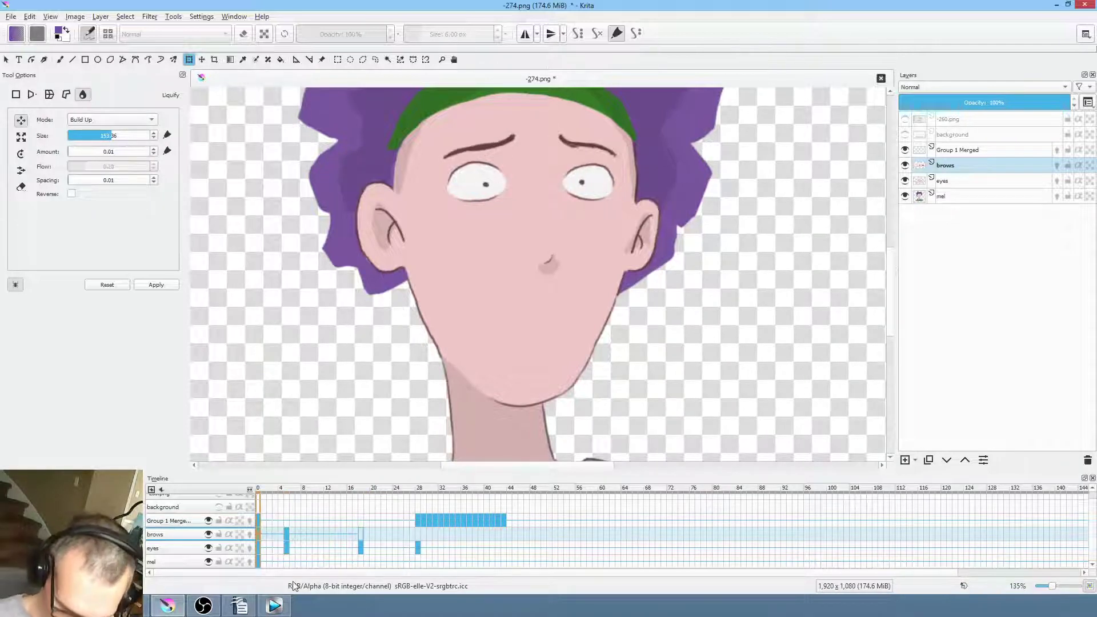
drag(259, 533, 363, 530)
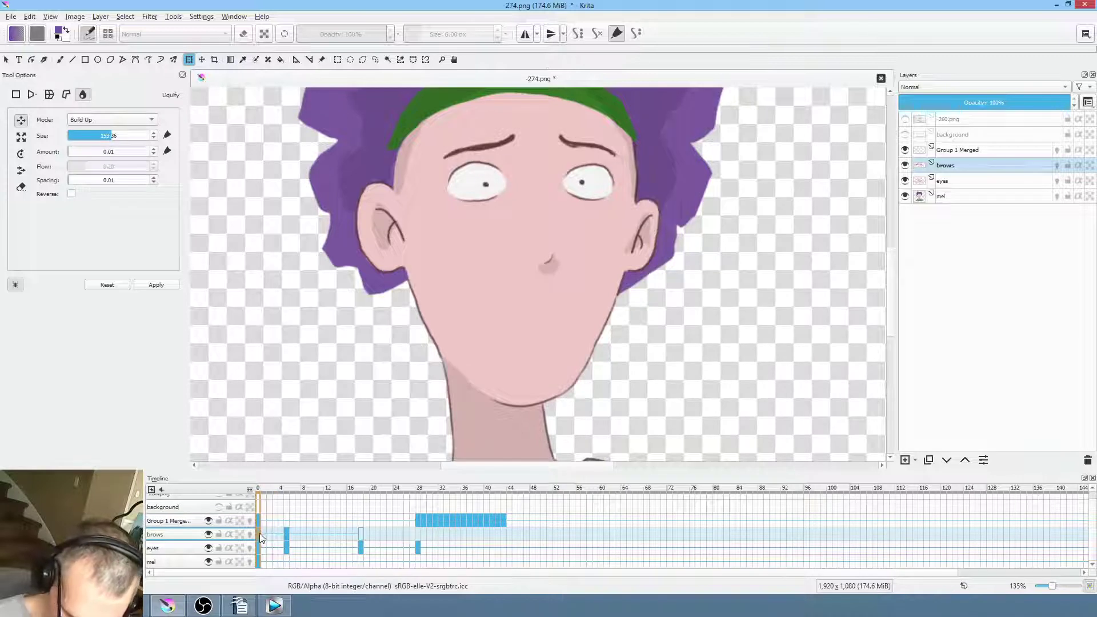
mouse_move(260, 535)
mouse_down()
mouse_move(326, 507)
mouse_move(362, 530)
mouse_up()
mouse_move(546, 137)
mouse_down()
mouse_move(522, 127)
mouse_move(559, 110)
mouse_move(478, 183)
mouse_move(579, 153)
mouse_move(589, 186)
mouse_move(529, 183)
mouse_up()
Liquify the eyebrows at frame 28 to reshape them for the sideways glance, undoing the last stroke
click(418, 540)
mouse_move(562, 136)
mouse_down()
mouse_move(589, 166)
mouse_move(503, 143)
mouse_move(468, 167)
mouse_move(473, 143)
mouse_up()
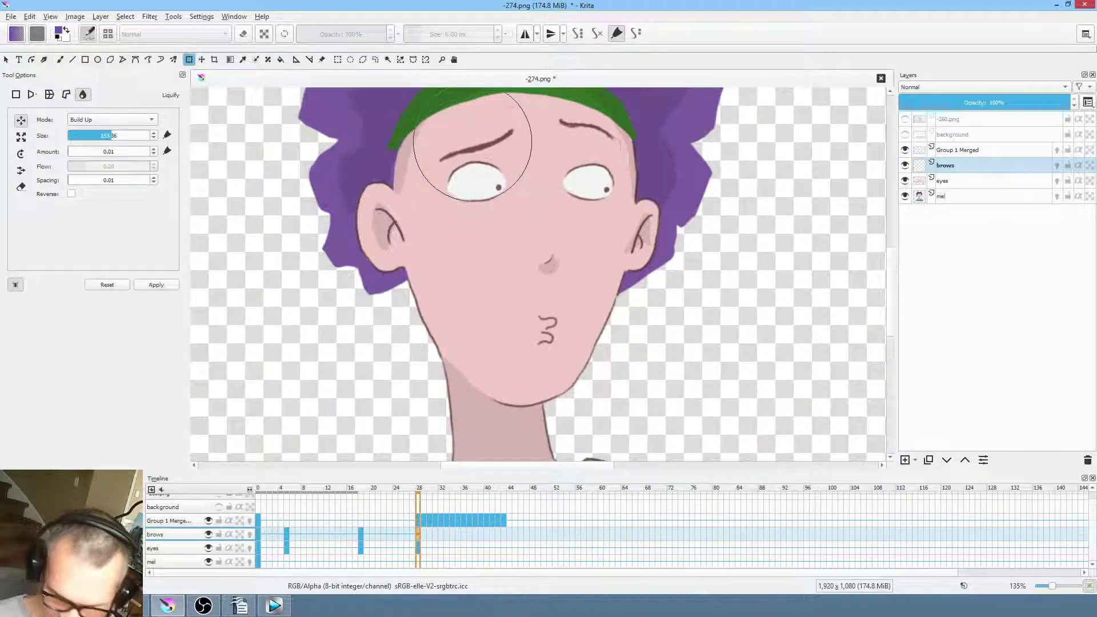
mouse_move(572, 148)
mouse_down()
mouse_move(588, 171)
mouse_move(572, 143)
mouse_move(595, 166)
mouse_move(627, 147)
mouse_up()
key(ctrl+z)
Play the animation again from frame 0 to review the eyebrow poses
click(258, 537)
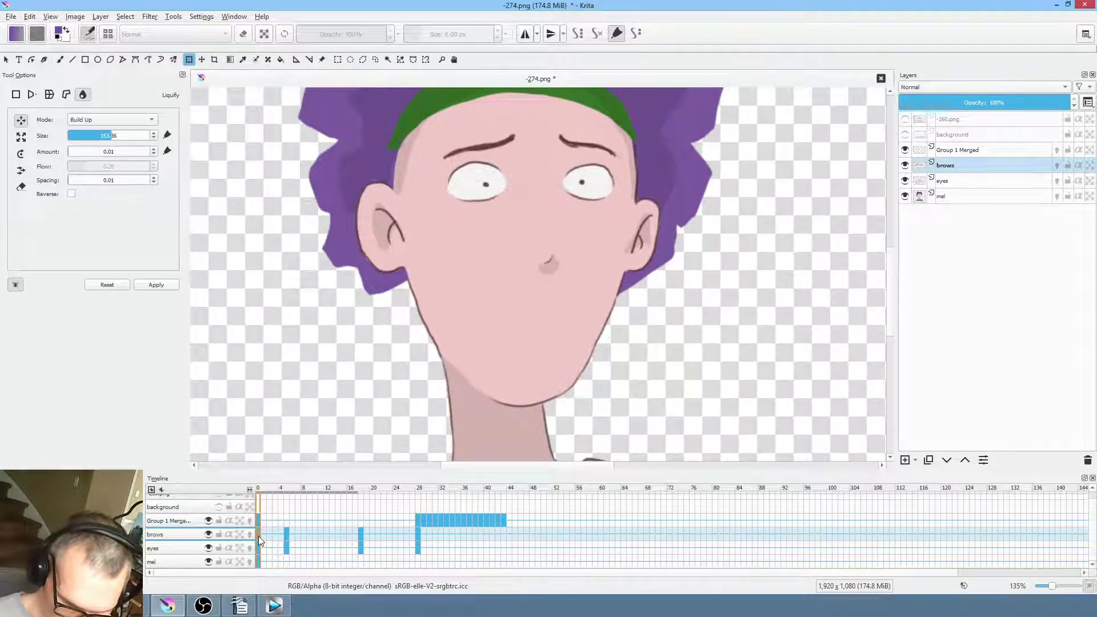
key(space)
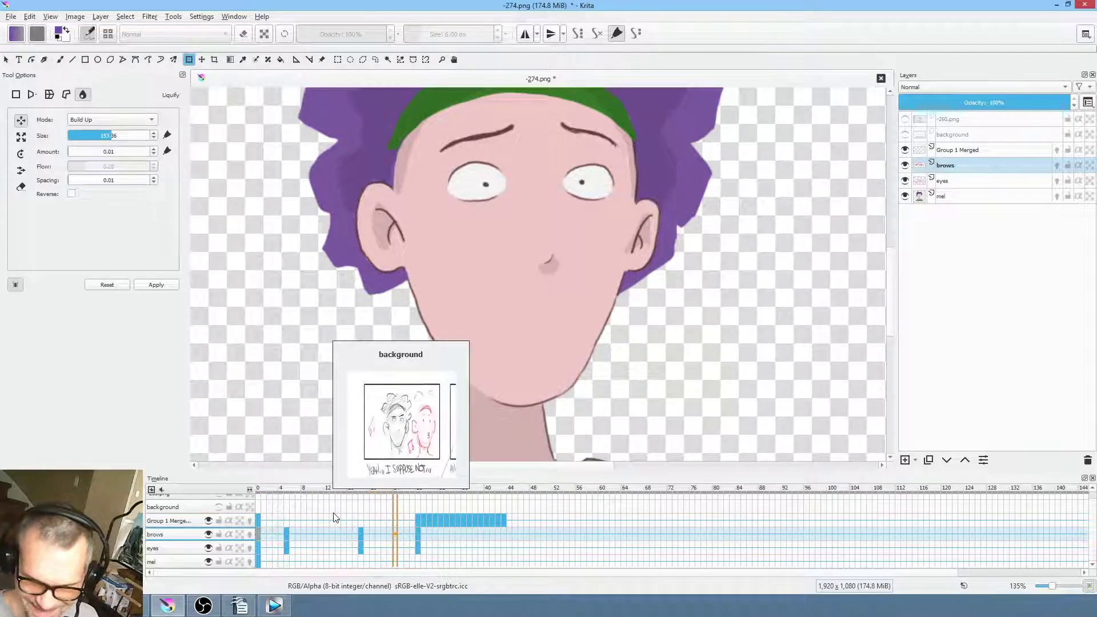
key(space)
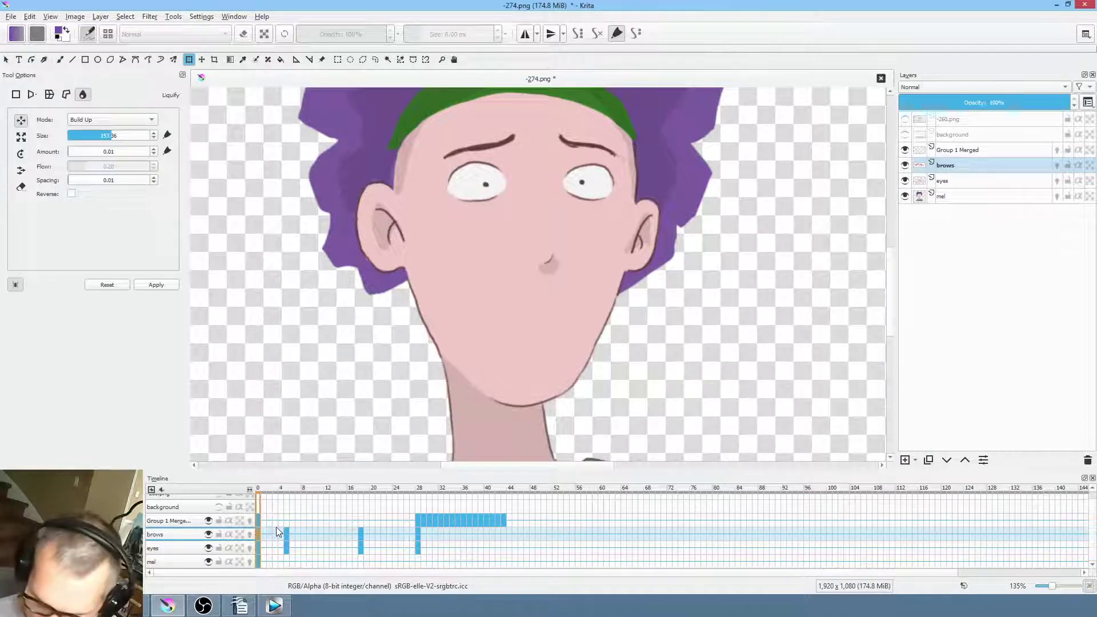
Rename the Group 1 Merged layer to mouth
click(991, 150)
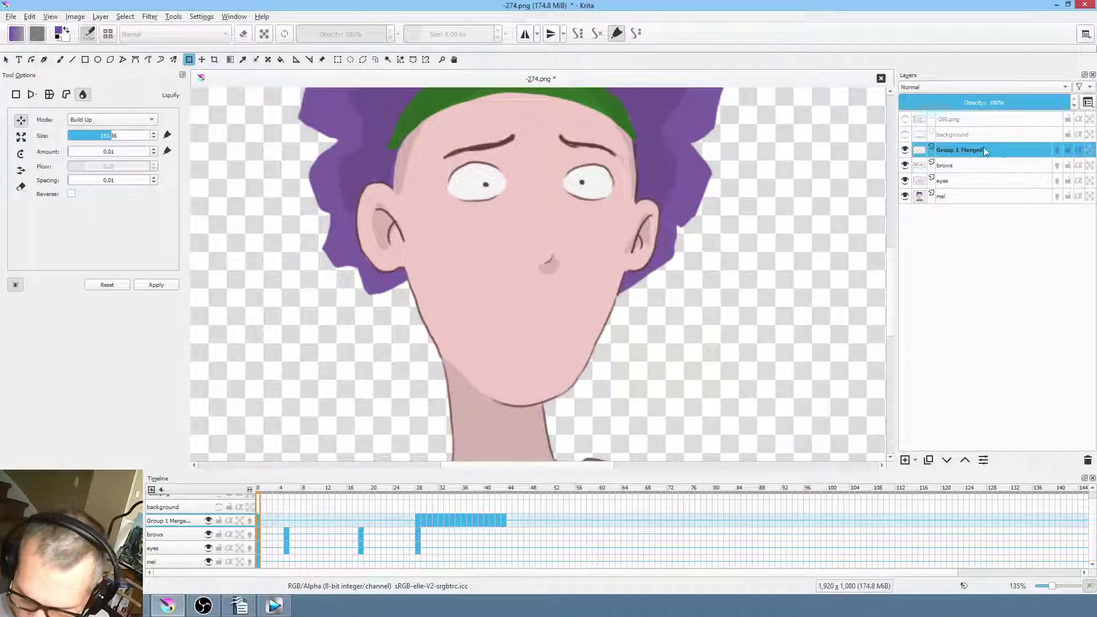
click(423, 521)
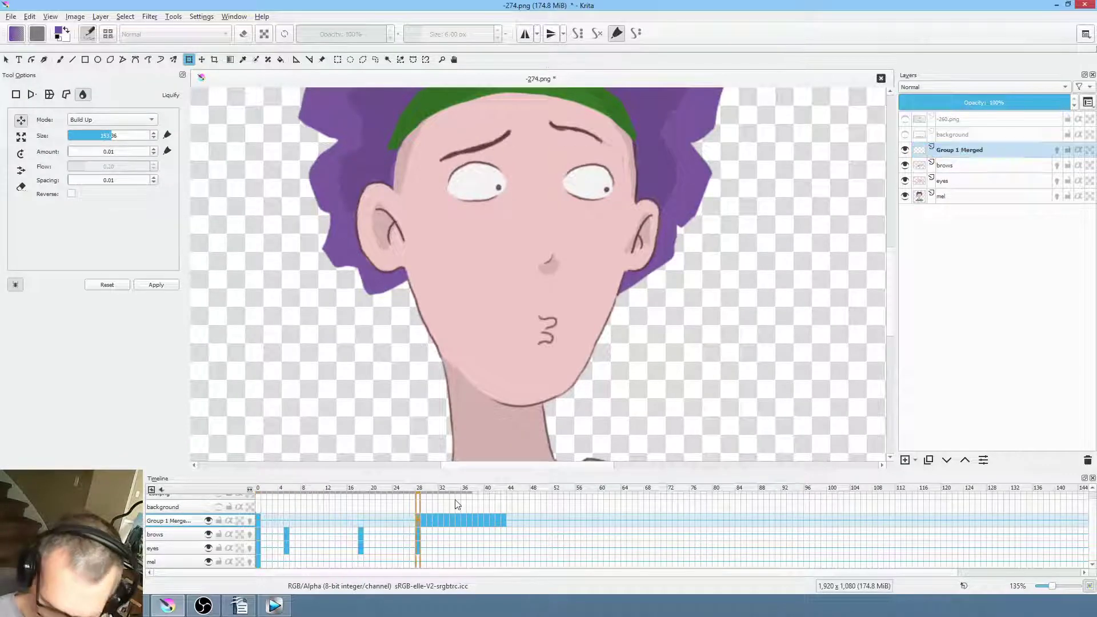
double_click(955, 149)
text(mouth)
key(Return)
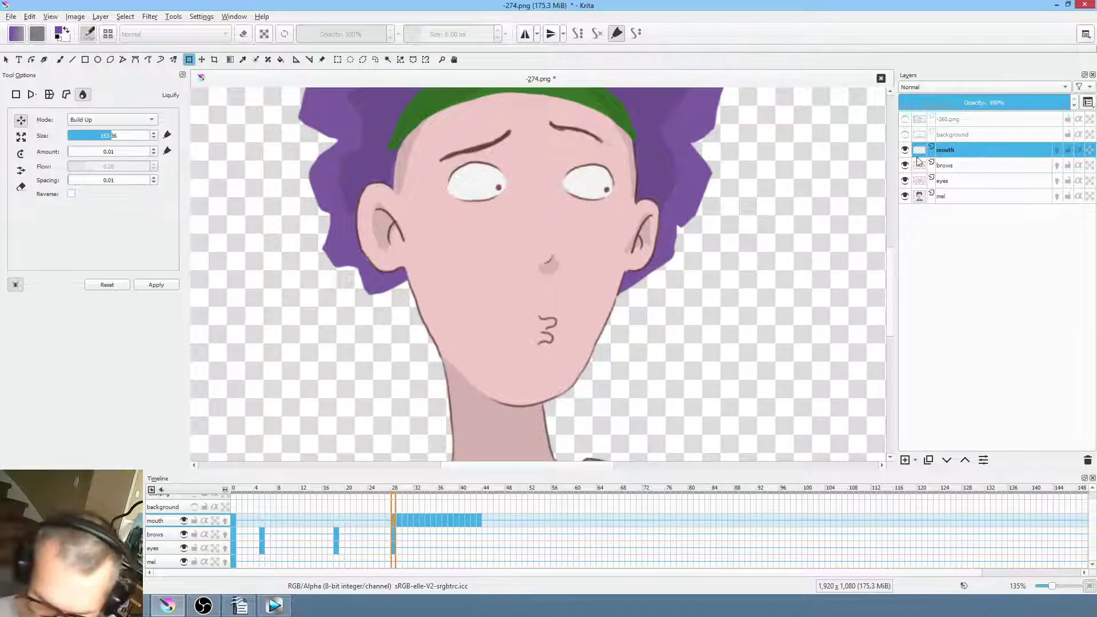
Activate the Freehand Path tool at frame 0 of the mouth layer and set the foreground color to black
click(237, 522)
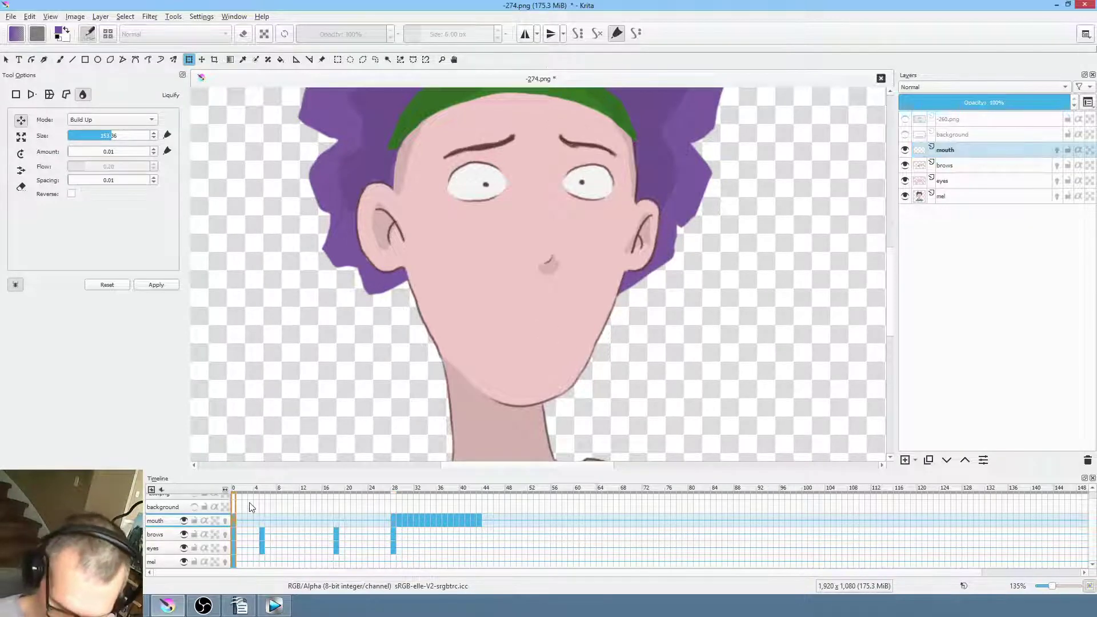
right_click(648, 285)
key(Escape)
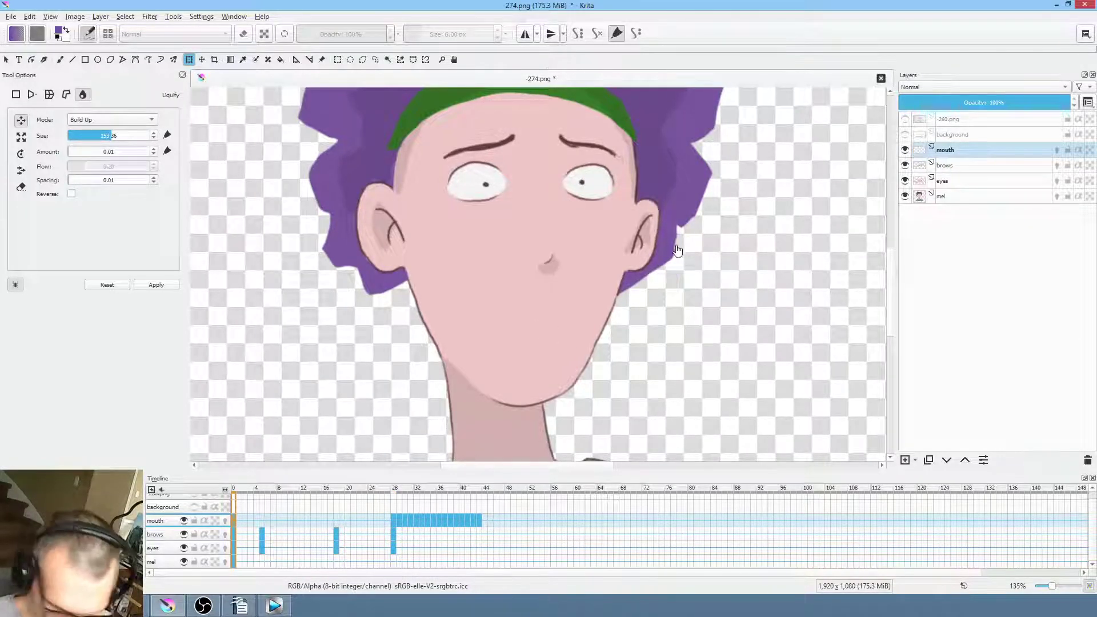
key(p)
right_click(689, 261)
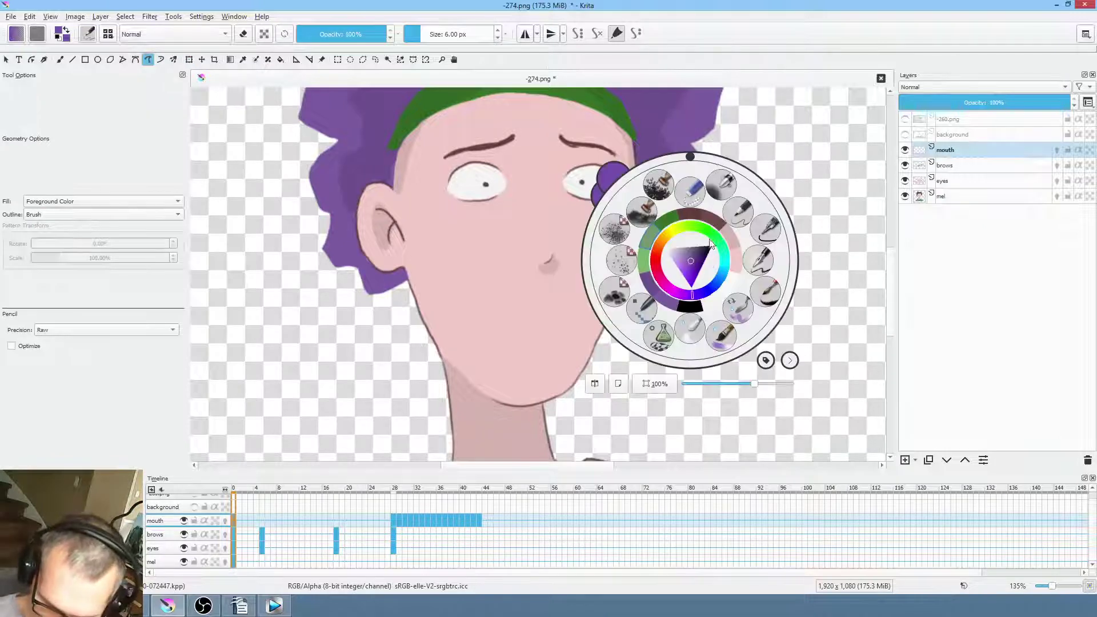
click(712, 246)
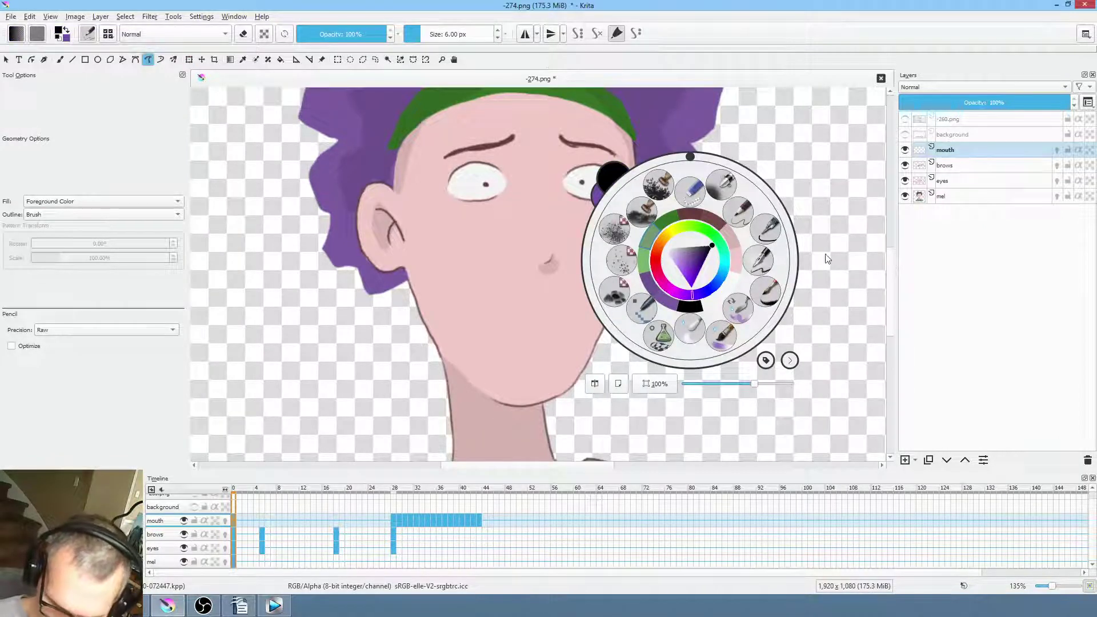
click(834, 263)
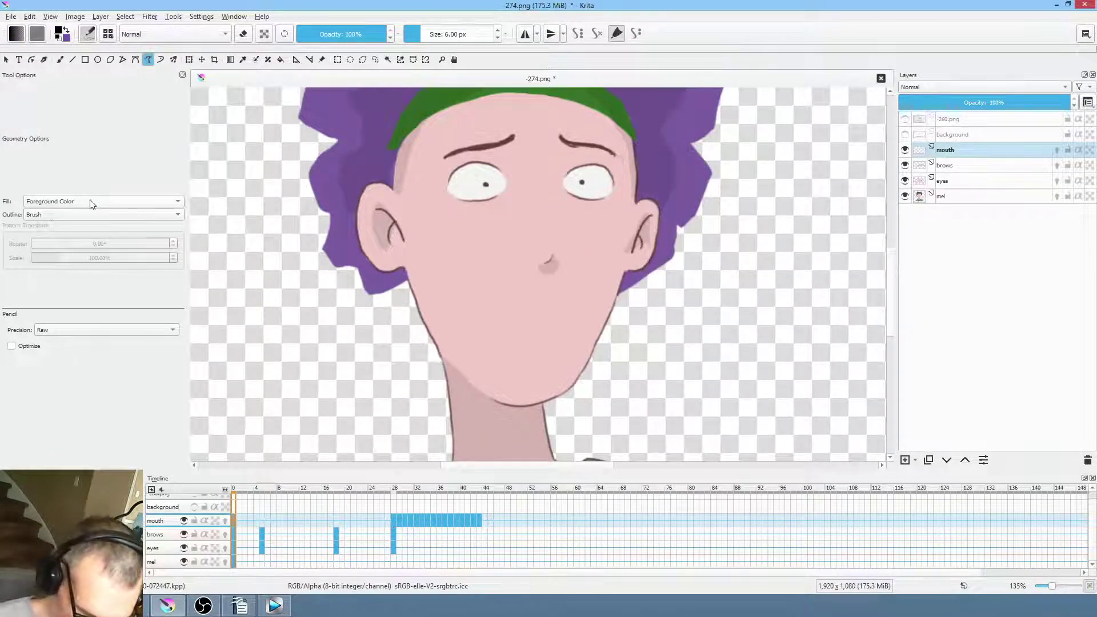
Go to frame 34, add a new paint layer above the mouth layer, and name it whistle
click(404, 490)
mouse_move(400, 489)
mouse_down()
mouse_move(423, 489)
mouse_move(237, 513)
mouse_move(393, 506)
mouse_up()
drag(1033, 102, 1089, 110)
click(427, 491)
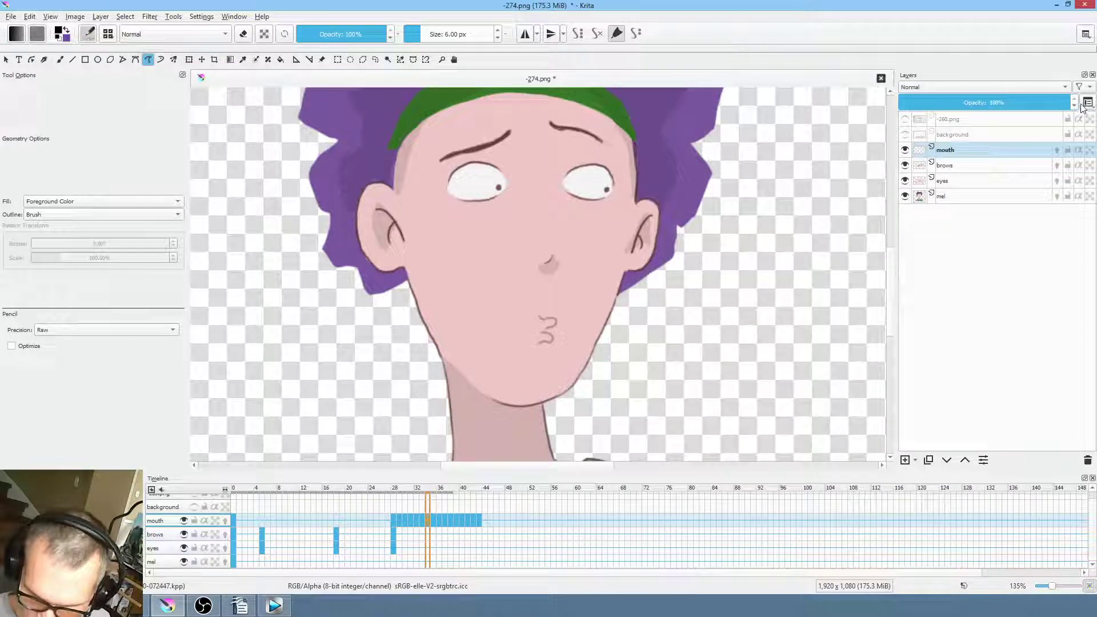
click(963, 151)
click(905, 461)
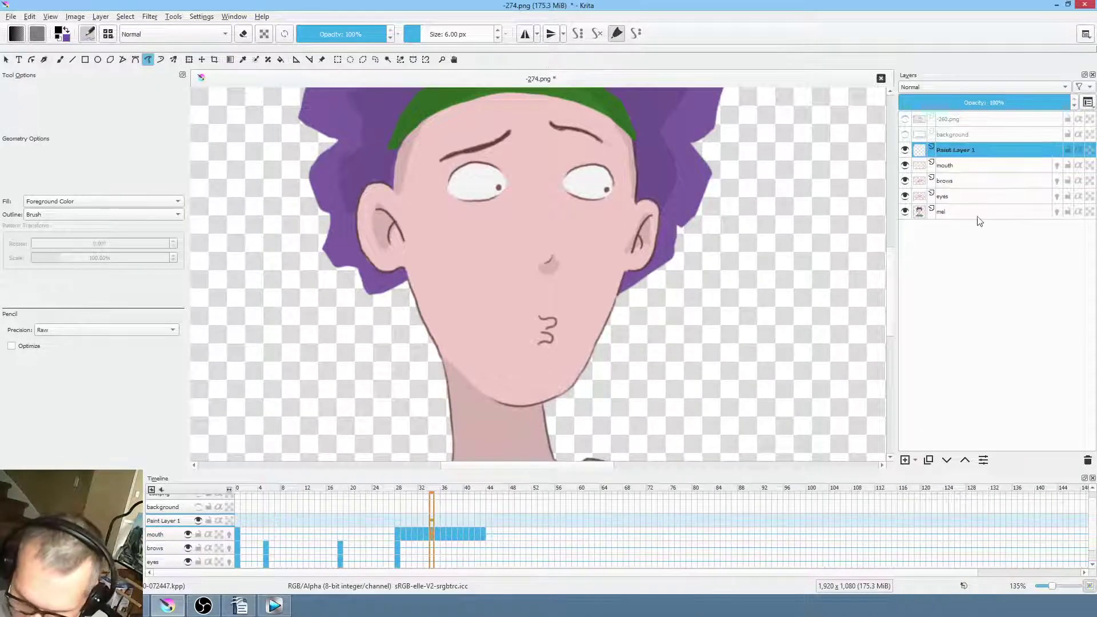
double_click(983, 151)
text(whis)
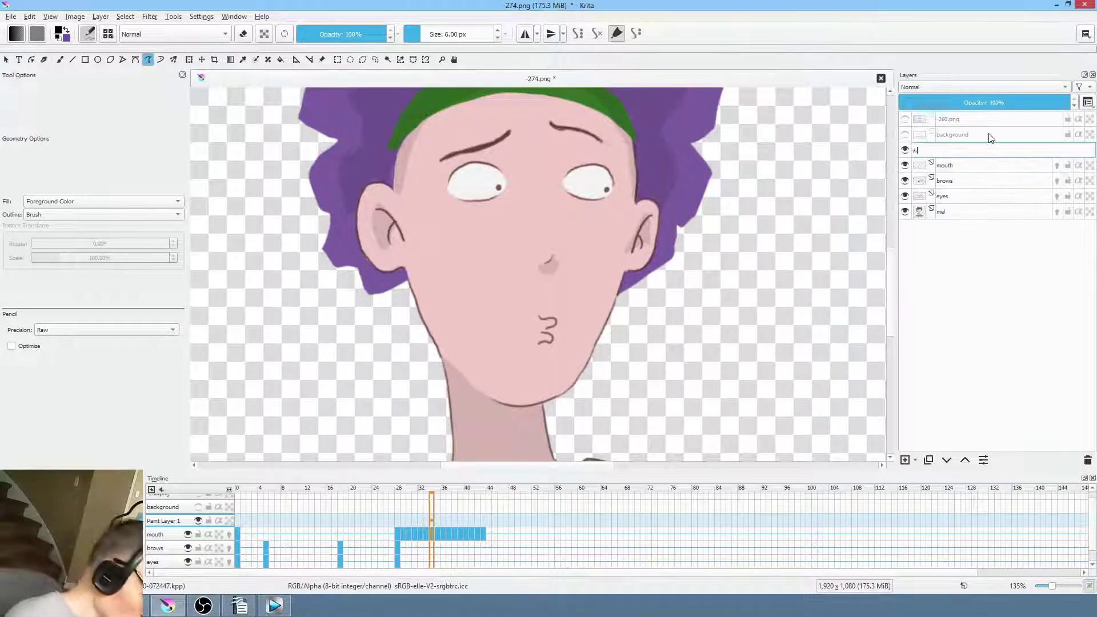
key(Return)
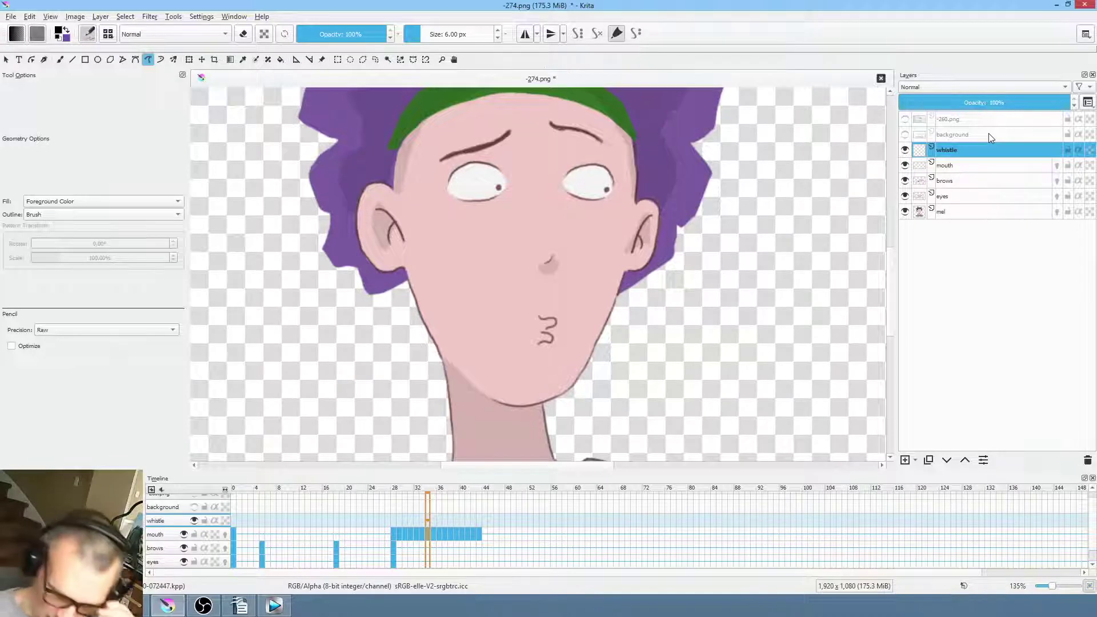
Draw a small filled black mouth at frame 0 of the mouth layer and set the layer's opacity to 50%
click(232, 532)
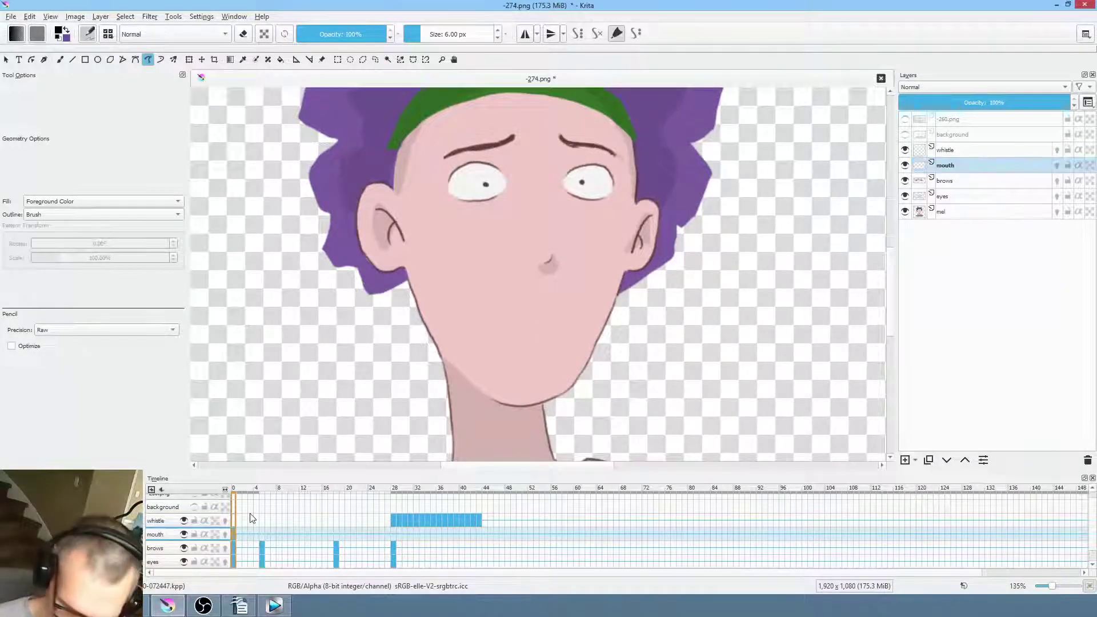
key(space)
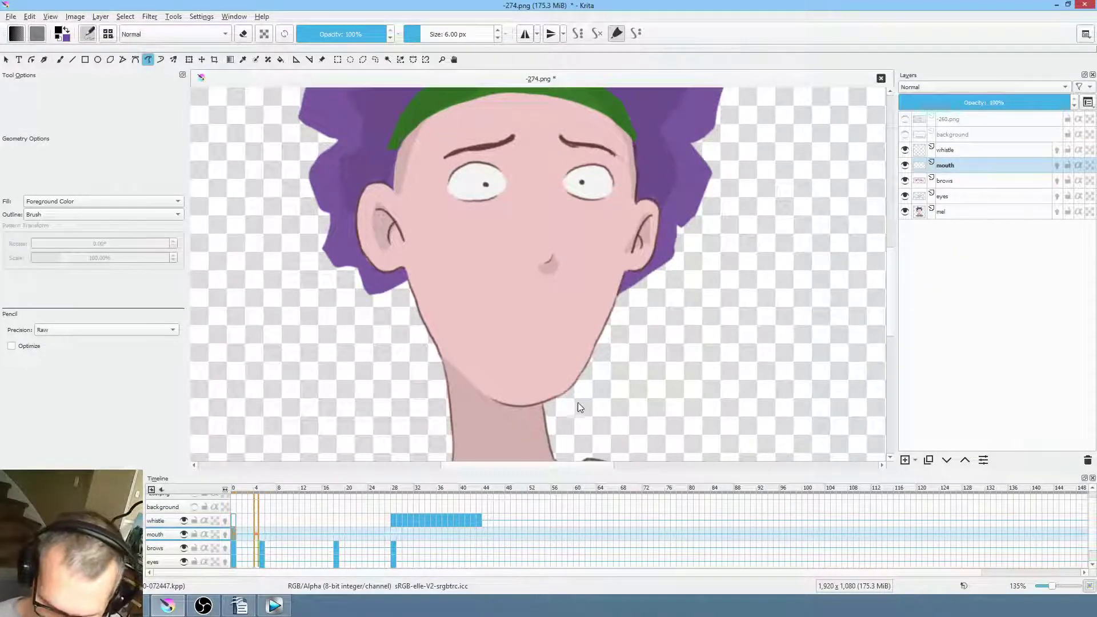
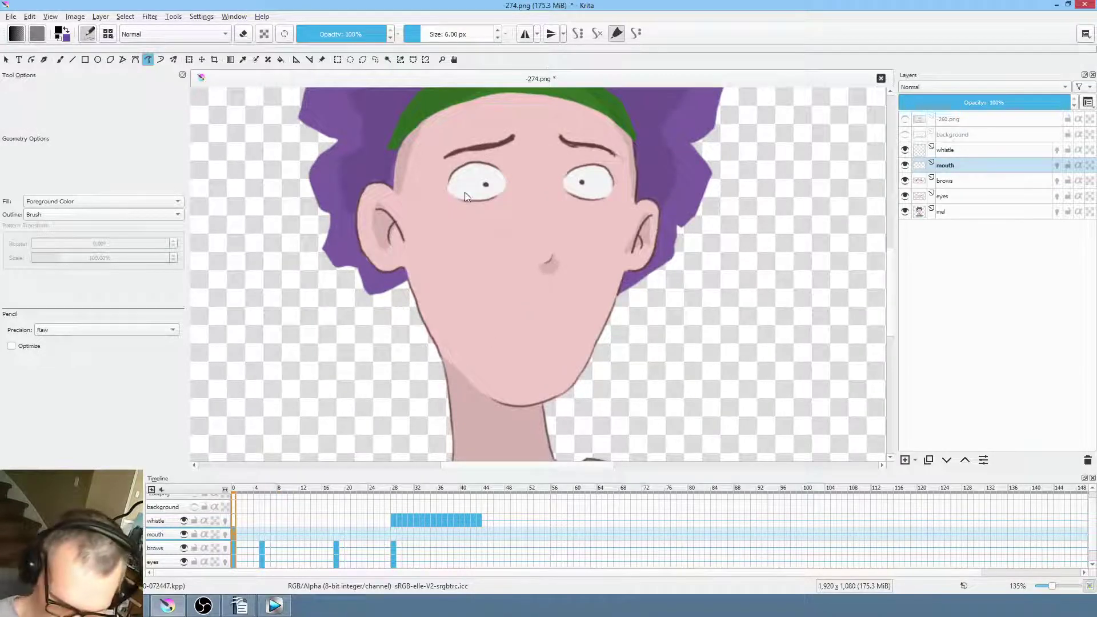
right_click(552, 321)
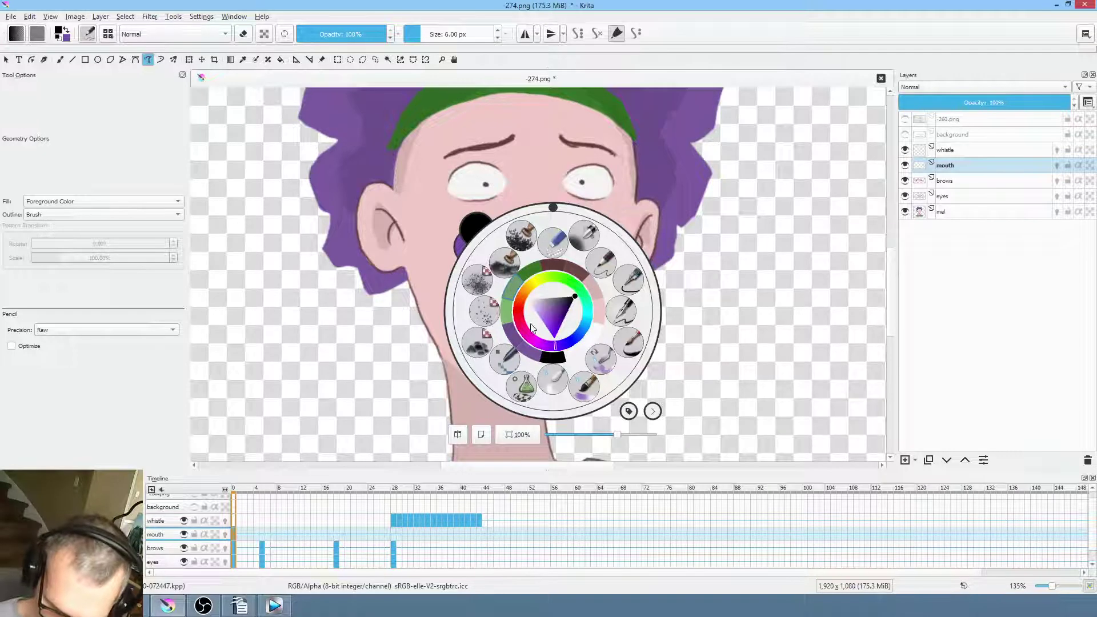
click(423, 366)
drag(523, 334, 538, 333)
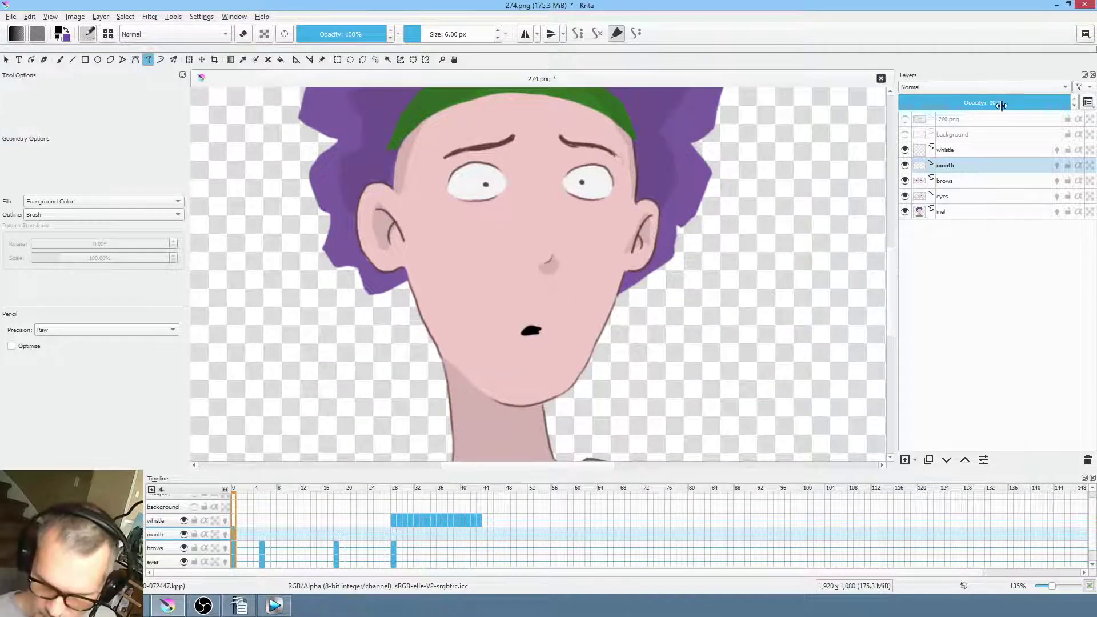
drag(1048, 105, 985, 106)
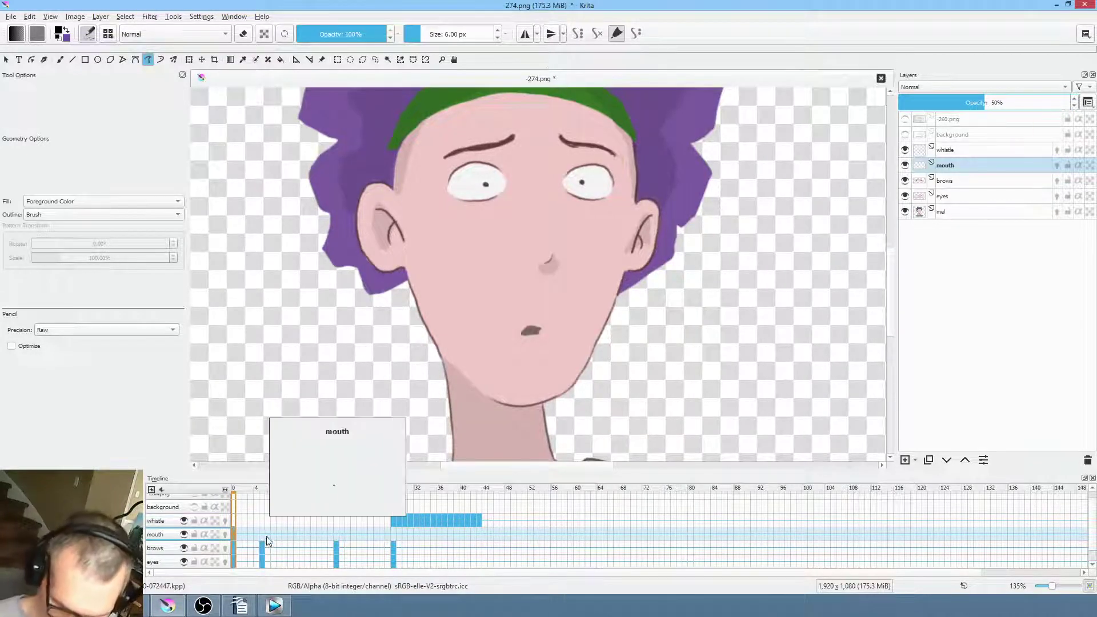
Draw a short, thin closed mouth line at frame 2 of the mouth layer
click(246, 535)
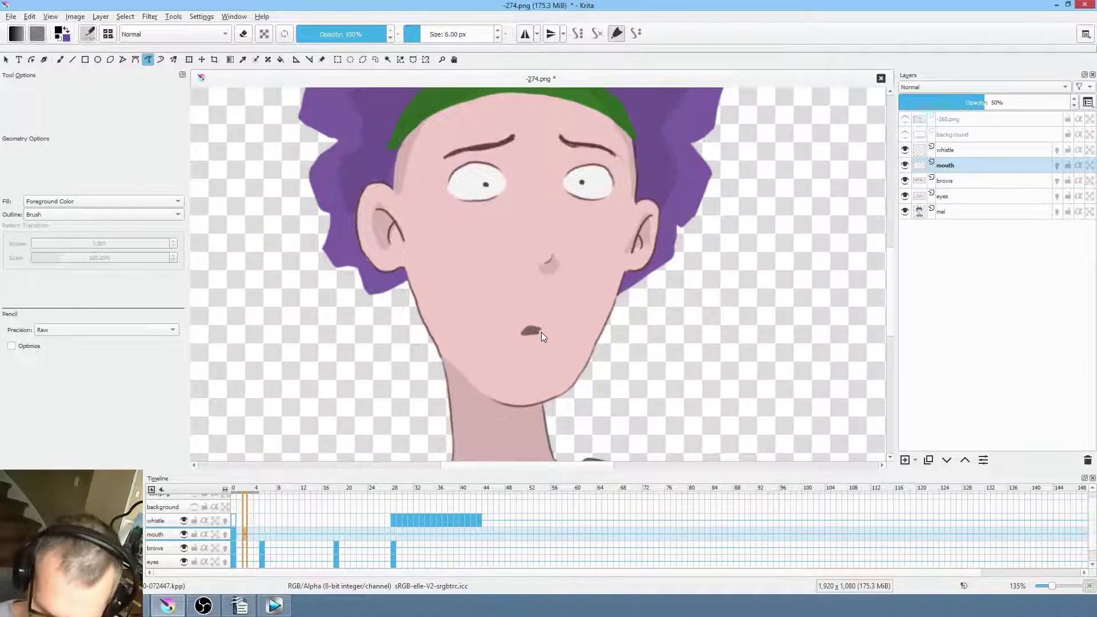
key(ctrl+z)
drag(519, 330, 514, 329)
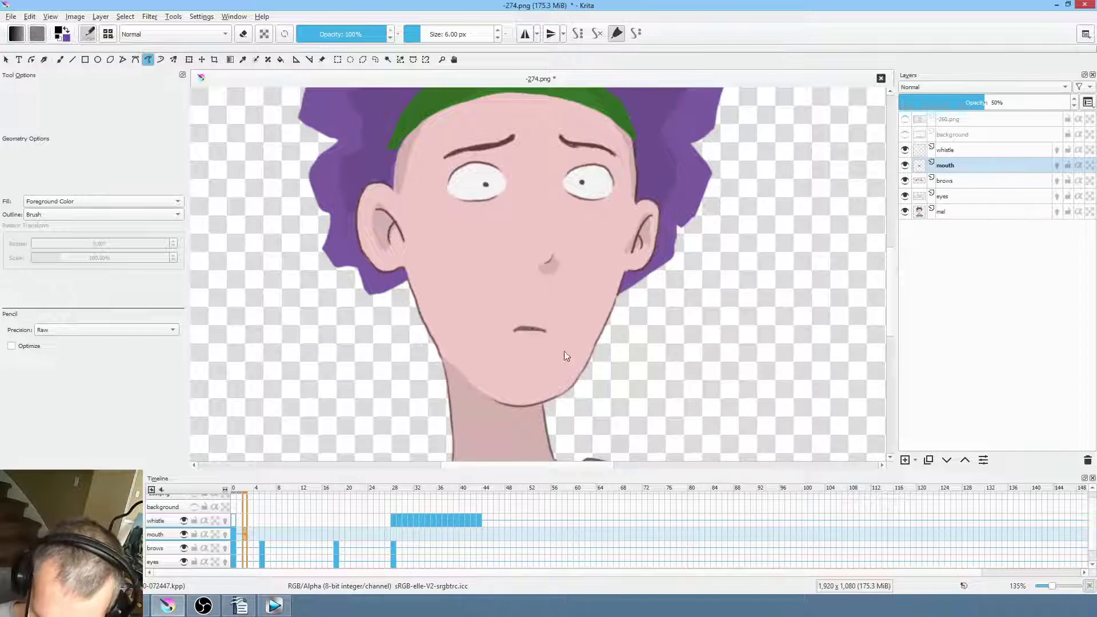
Draw a wider mouth line at frame 5 of the mouth layer and a wide, filled open mouth at frame 7
key(Right)
key(Right)
key(Right)
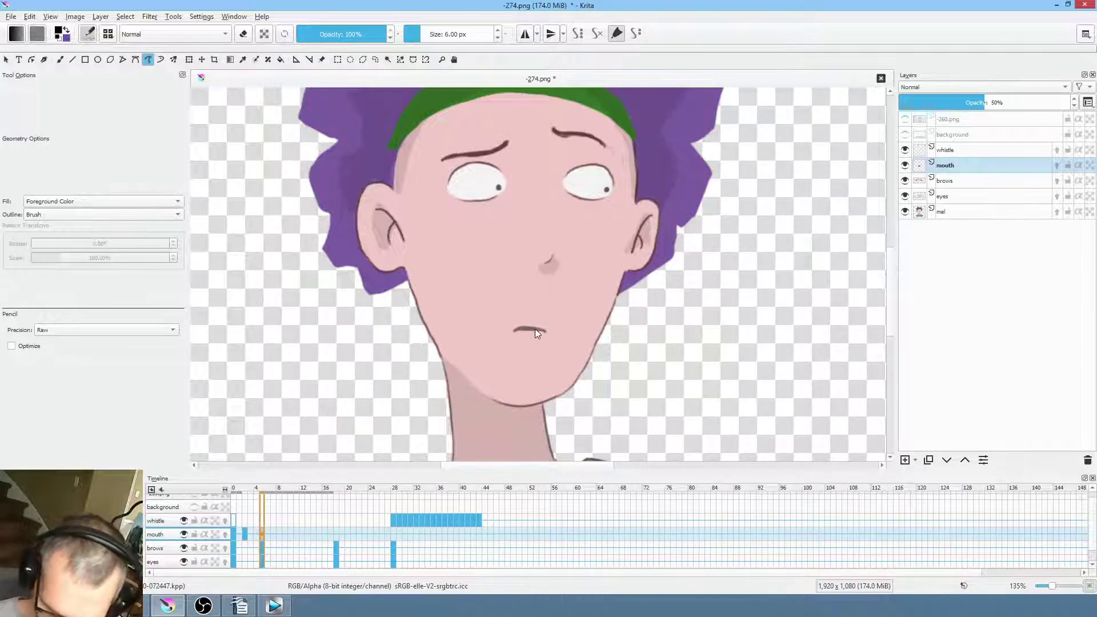
drag(496, 324, 550, 330)
key(Right)
key(Right)
mouse_move(553, 321)
mouse_down()
mouse_move(490, 327)
mouse_move(556, 338)
mouse_up()
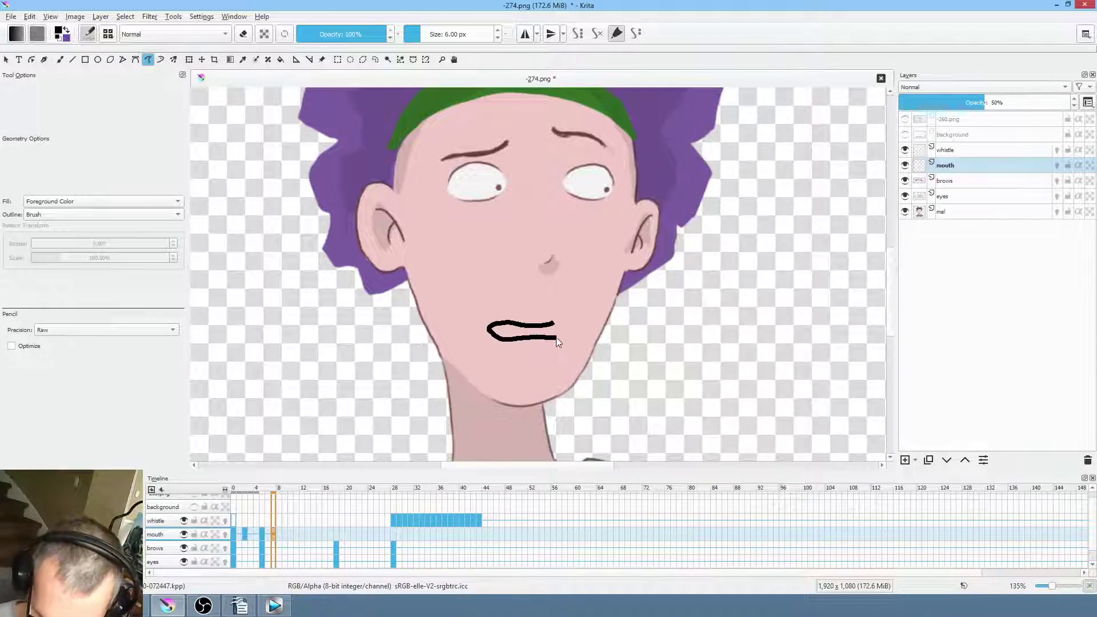
Draw a wide, wavy closed mouth line at frame 10 of the mouth layer
key(Right)
key(Right)
key(Right)
key(Right)
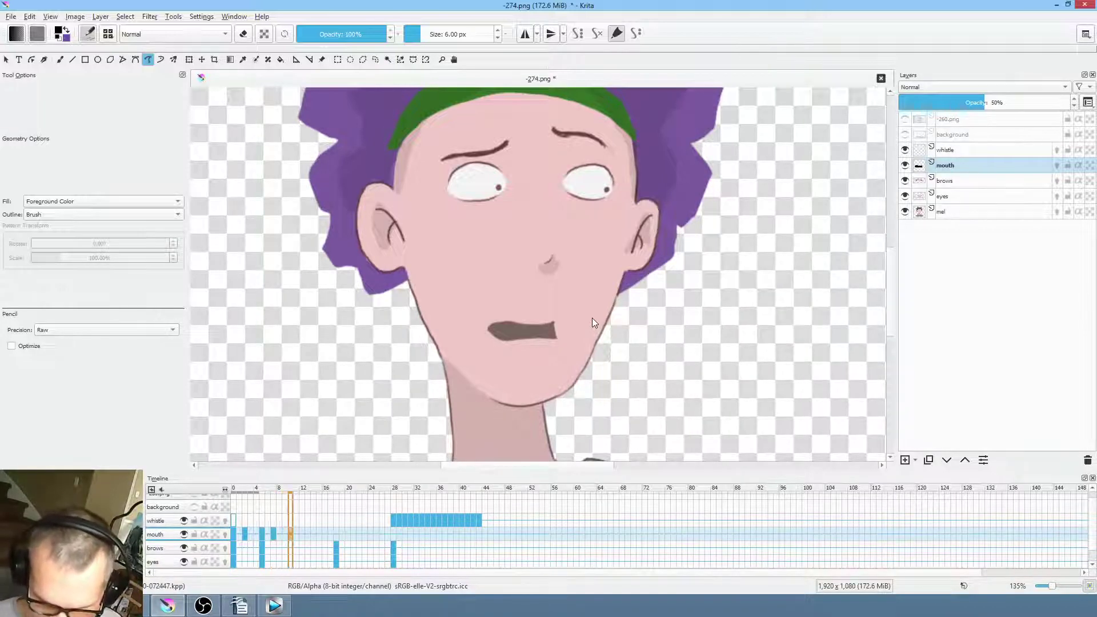
key(Left)
key(Left)
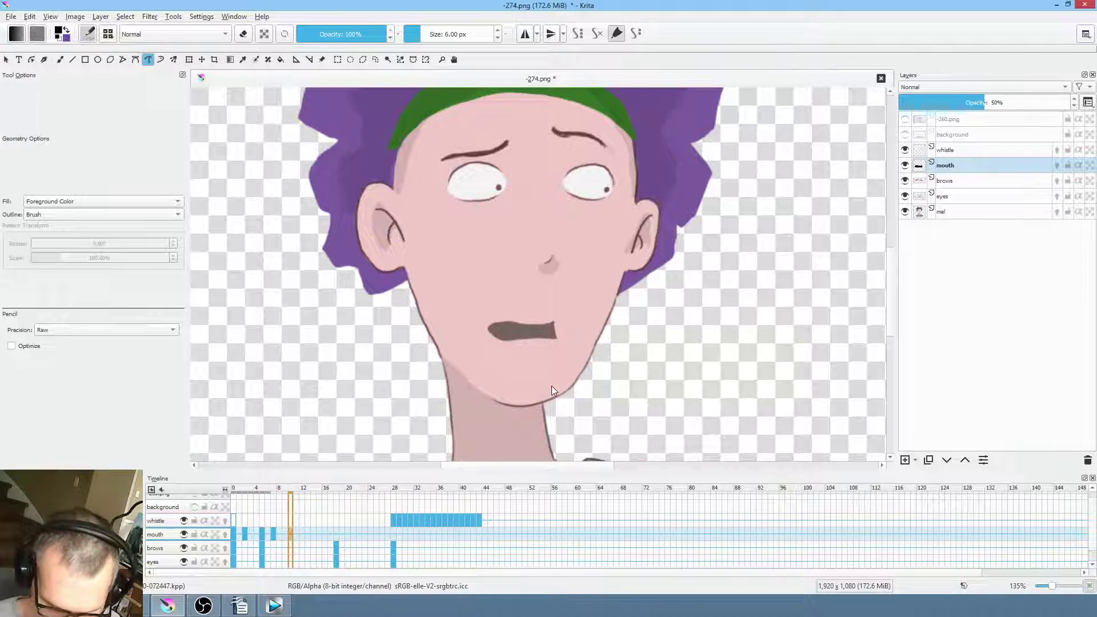
key(Right)
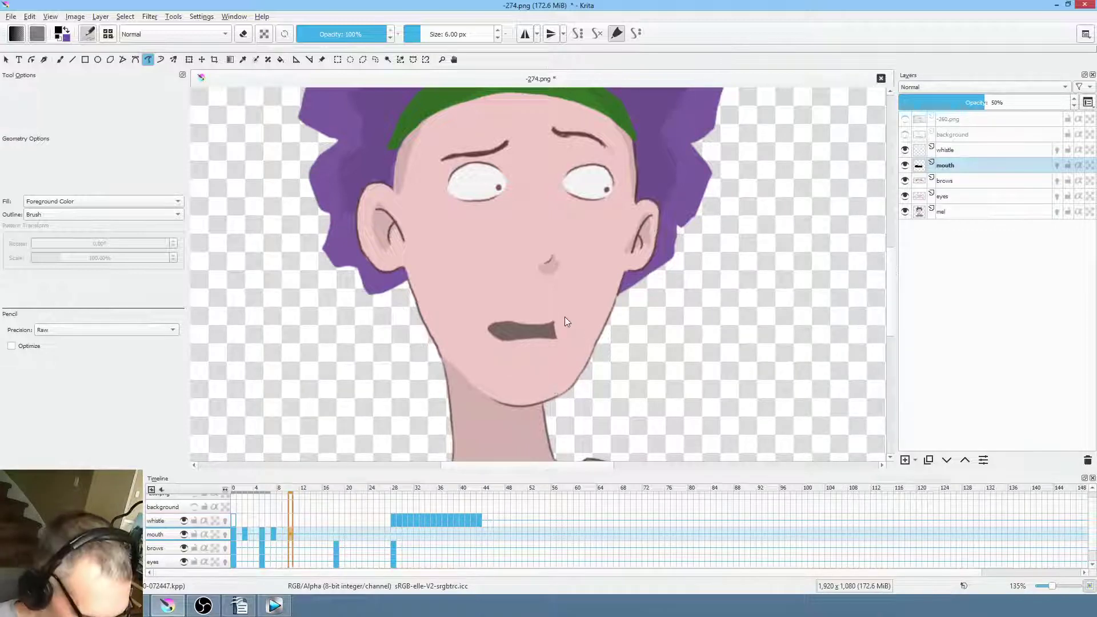
key(Delete)
mouse_move(554, 328)
mouse_down()
mouse_move(487, 325)
mouse_move(559, 330)
mouse_up()
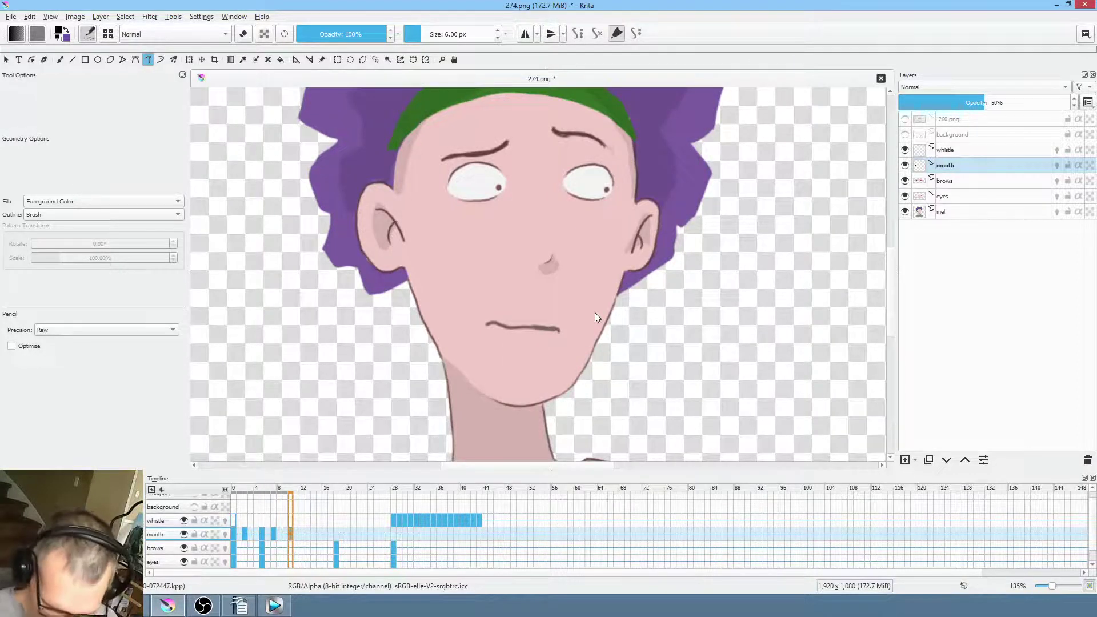
Draw a wide, filled open mouth with an arched upper lip at frame 15 of the mouth layer
key(space)
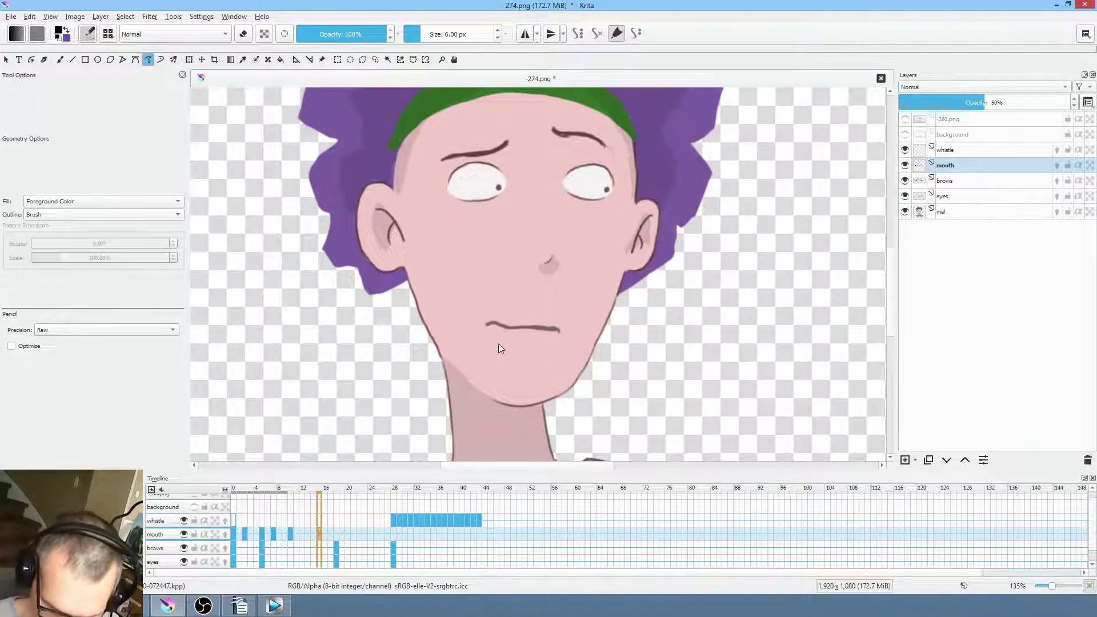
key(ctrl+z)
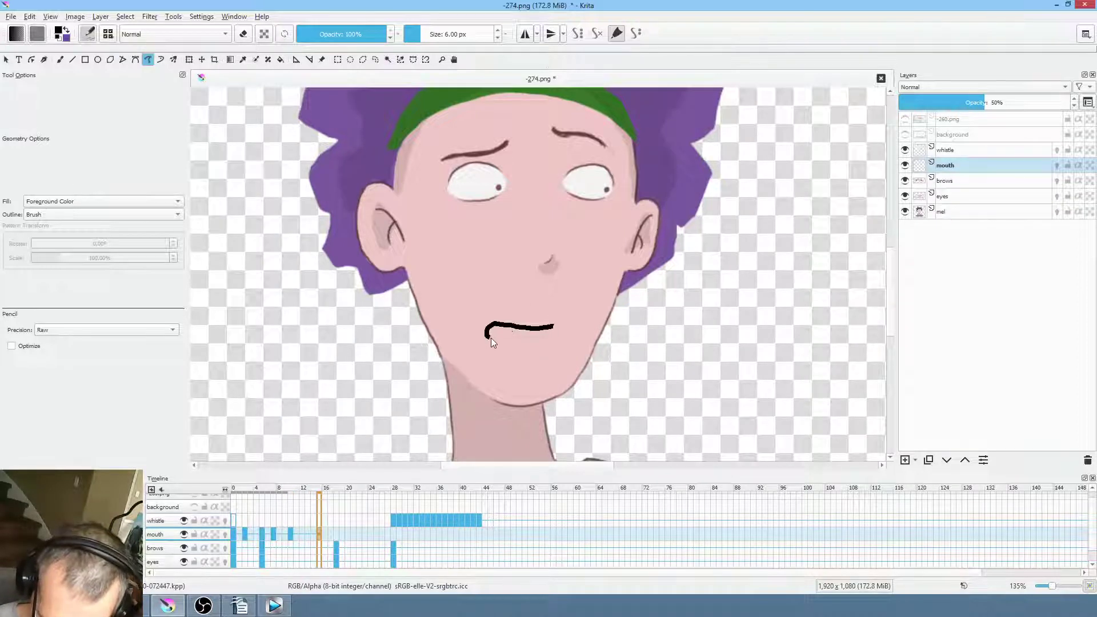
mouse_move(554, 337)
mouse_down()
mouse_move(521, 322)
mouse_move(487, 336)
mouse_move(565, 341)
mouse_up()
Copy the arched open mouth to a keyframe at frame 19 of the mouth layer
key(Right)
key(Right)
click(341, 533)
click(331, 533)
click(345, 530)
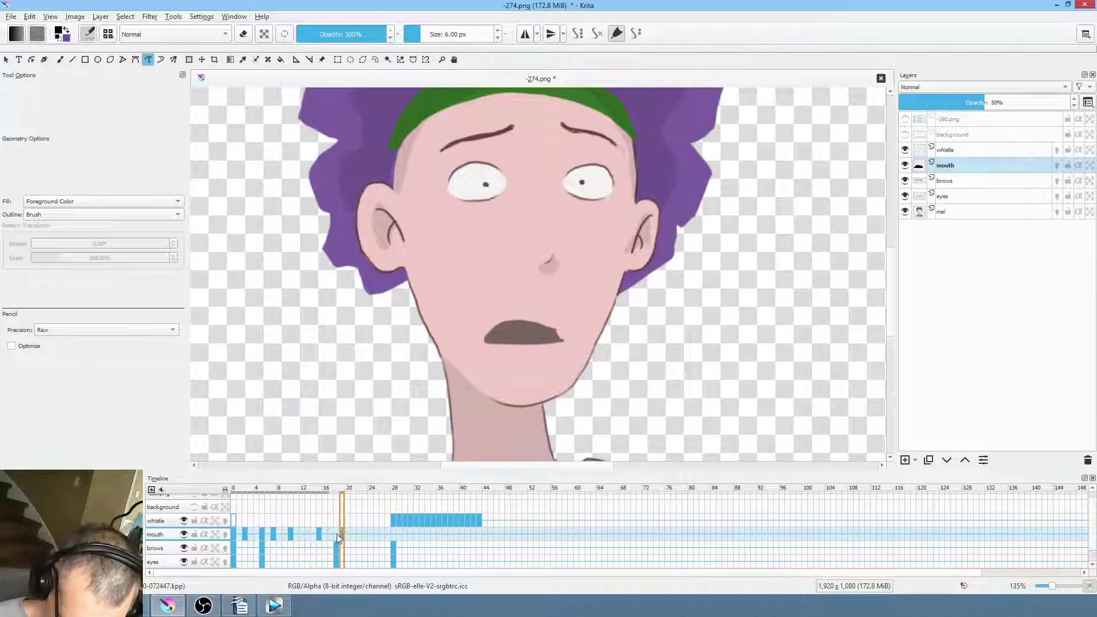
Draw a narrow, nearly closed filled mouth at frame 17 of the mouth layer
key(Left)
key(Left)
key(ctrl+z)
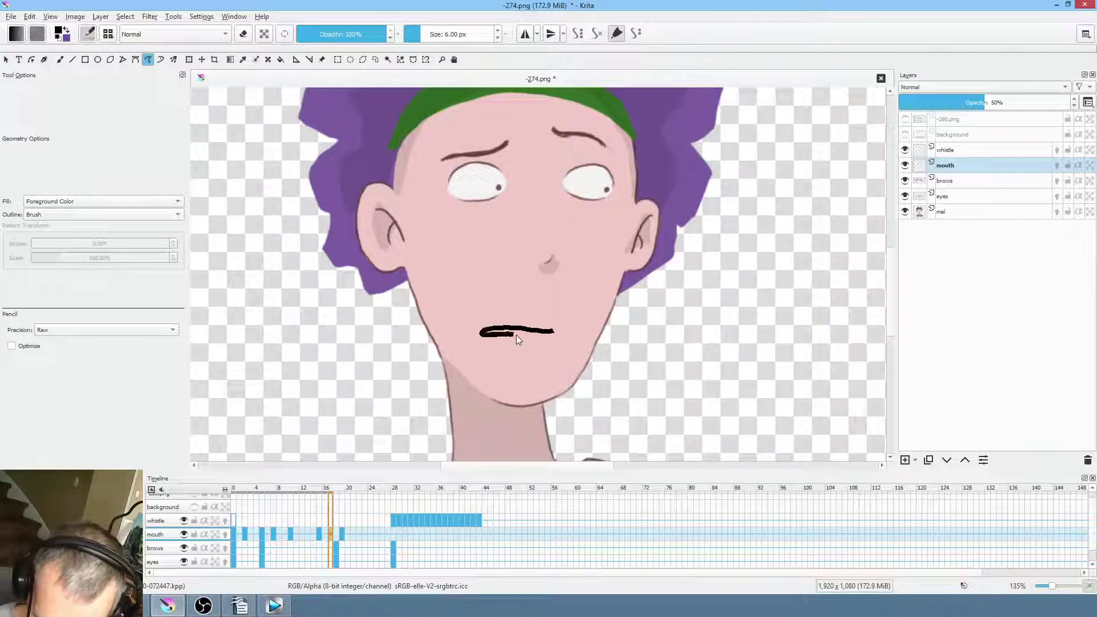
drag(545, 337, 546, 337)
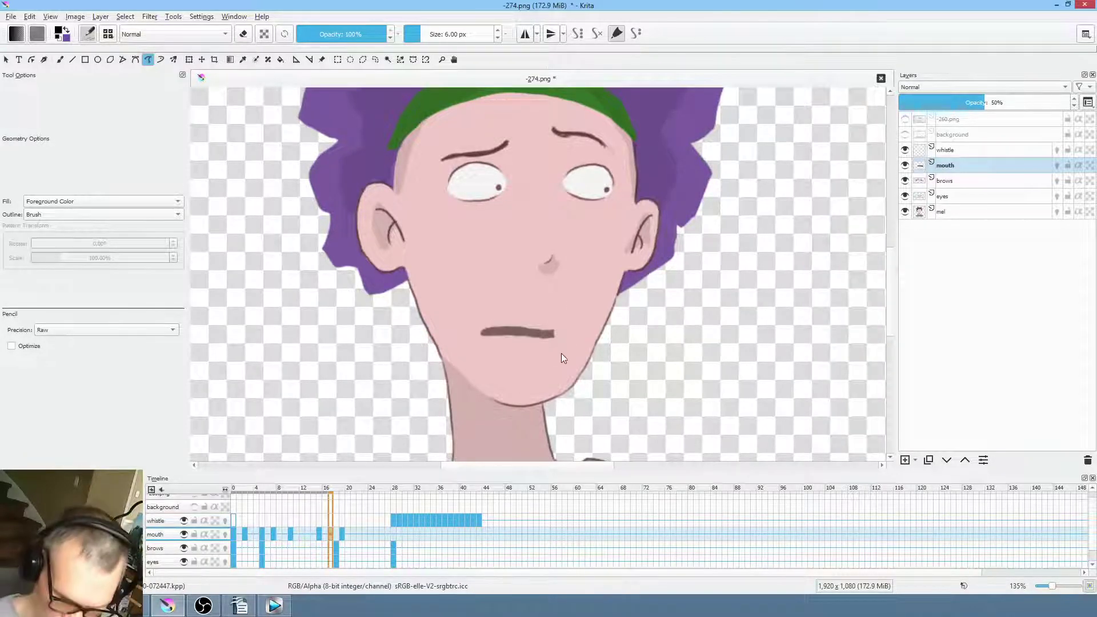
Draw a small rounded open mouth at frame 18 of the mouth layer
click(340, 534)
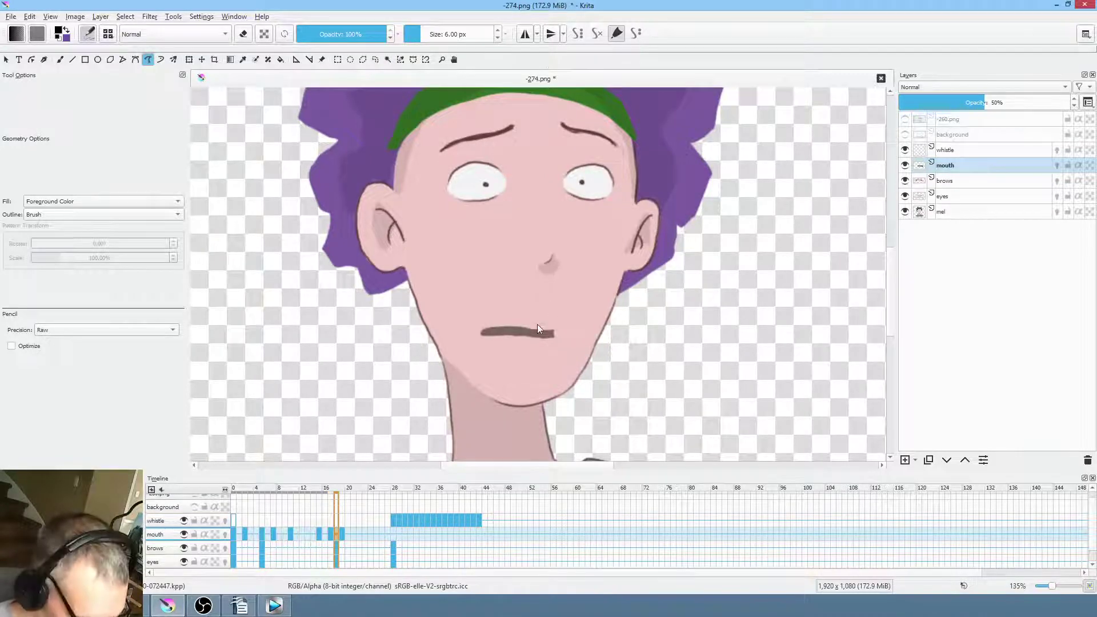
key(ctrl+z)
mouse_move(533, 328)
mouse_down()
mouse_move(525, 330)
mouse_move(538, 328)
mouse_up()
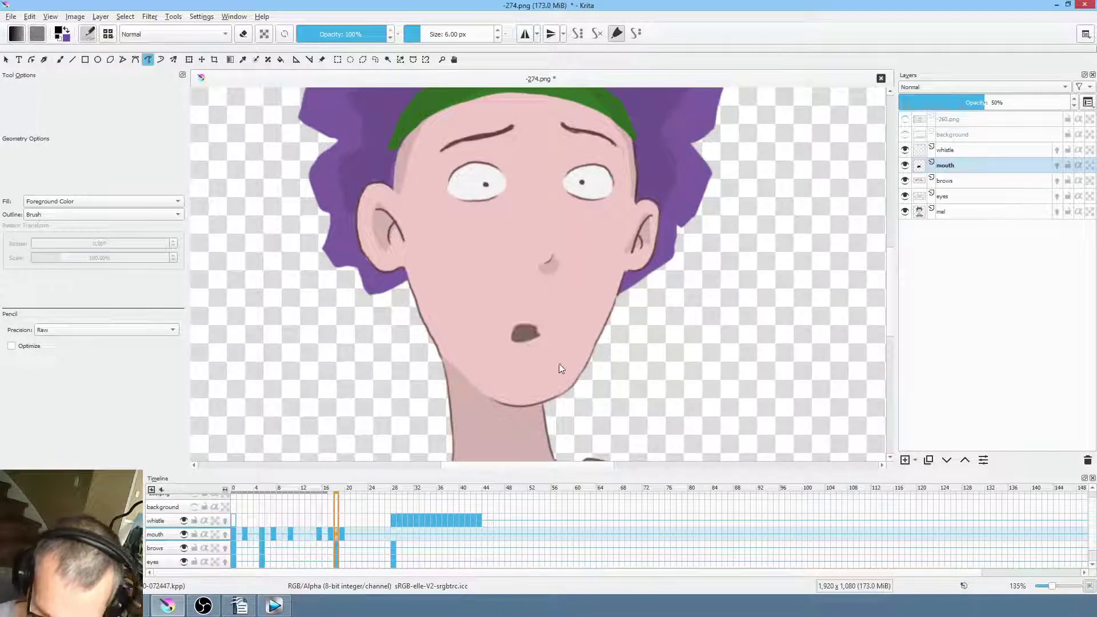
Move the arched open mouth keyframe from frame 19 to frame 20 and play the animation from frame 0
click(342, 533)
click(348, 534)
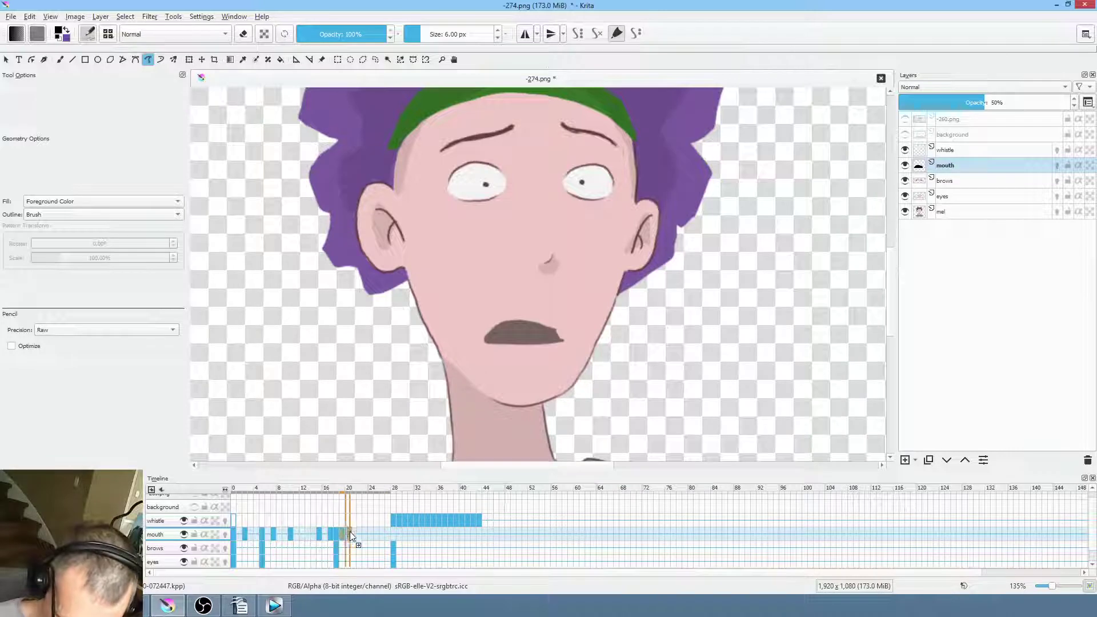
click(232, 531)
key(space)
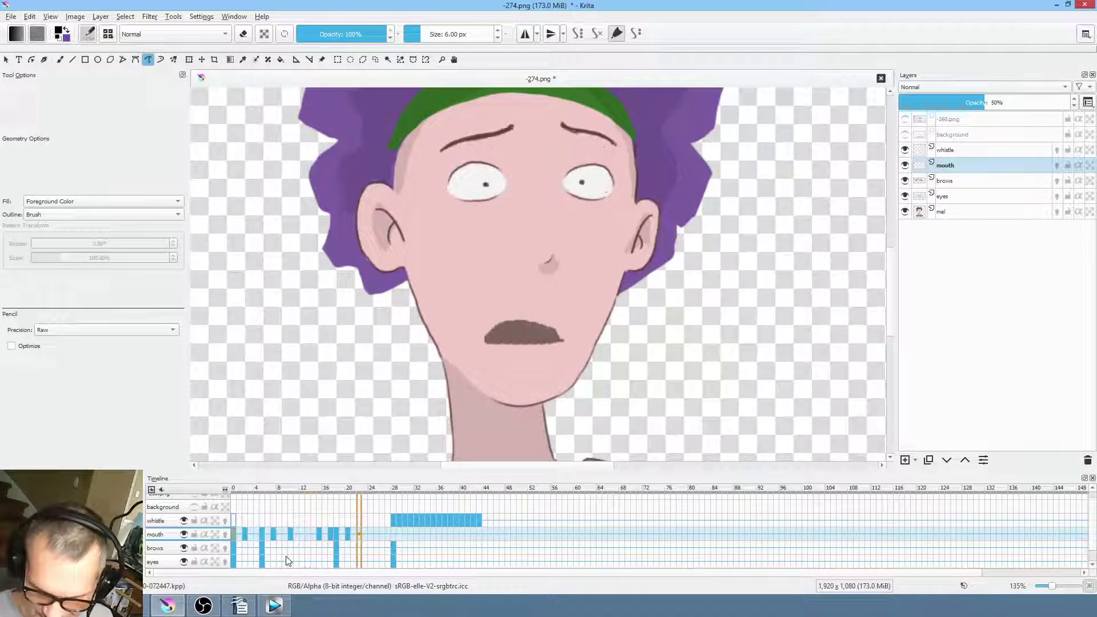
Draw a short, slightly downturned closed mouth line at frame 23 of the mouth layer
click(372, 535)
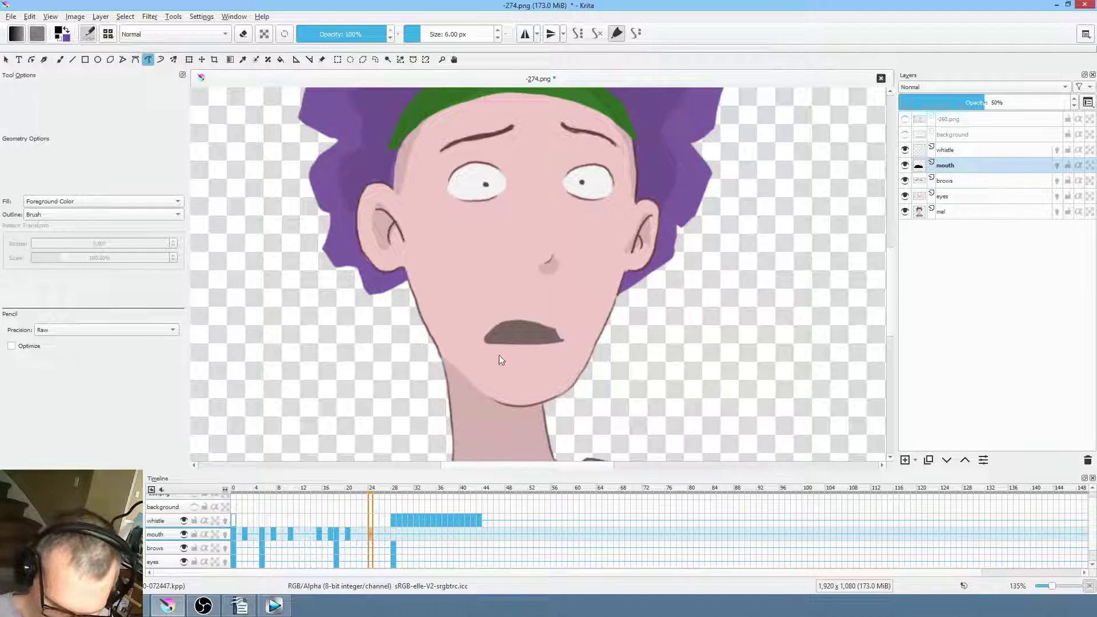
click(337, 534)
click(348, 535)
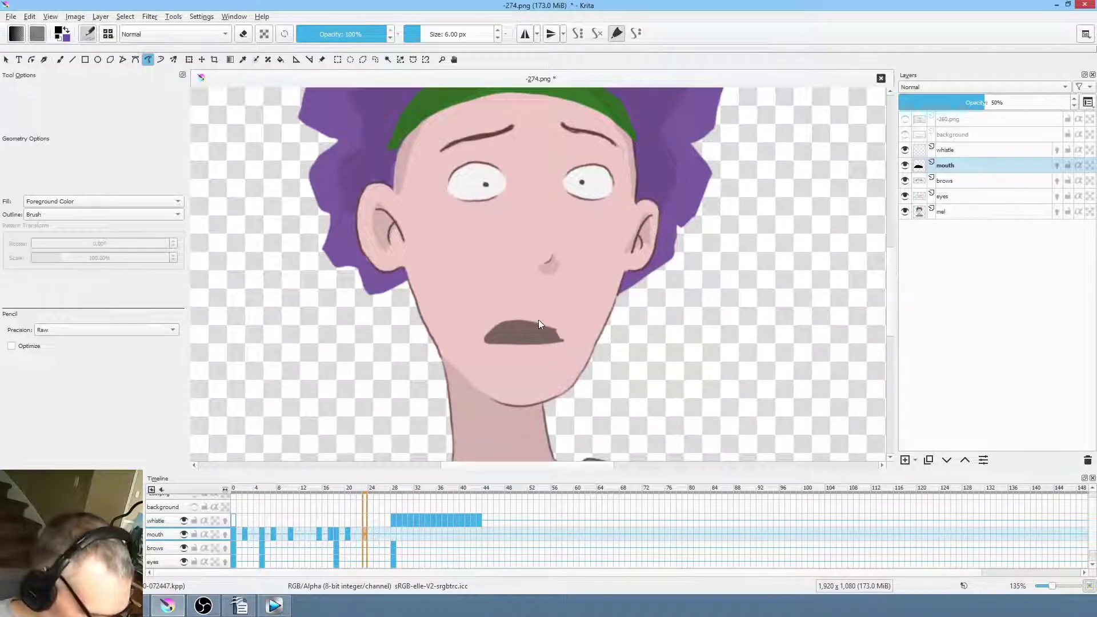
key(Delete)
drag(501, 328, 546, 330)
key(period)
key(period)
click(602, 345)
mouse_move(383, 490)
mouse_down()
mouse_move(352, 492)
mouse_move(398, 495)
mouse_move(369, 496)
mouse_up()
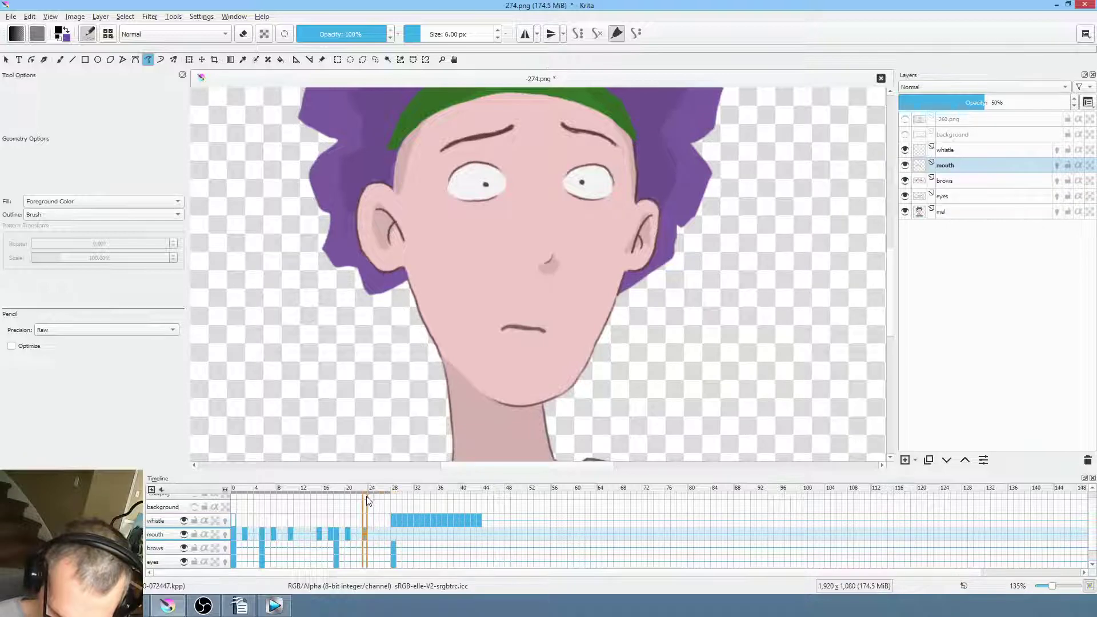
Paint a white clenched-teeth mouth with dark brown outlines at frame 24 of the whistle layer
click(370, 521)
key(b)
scroll(449, 206, up, 5)
drag(464, 200, 393, 260)
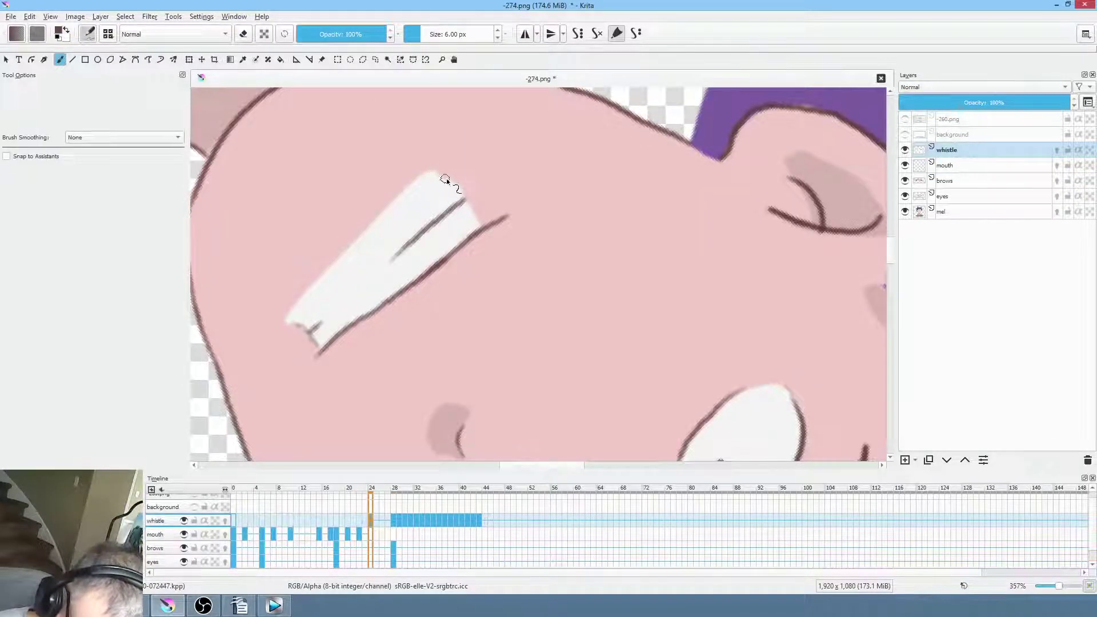
drag(490, 237, 443, 179)
drag(282, 319, 432, 169)
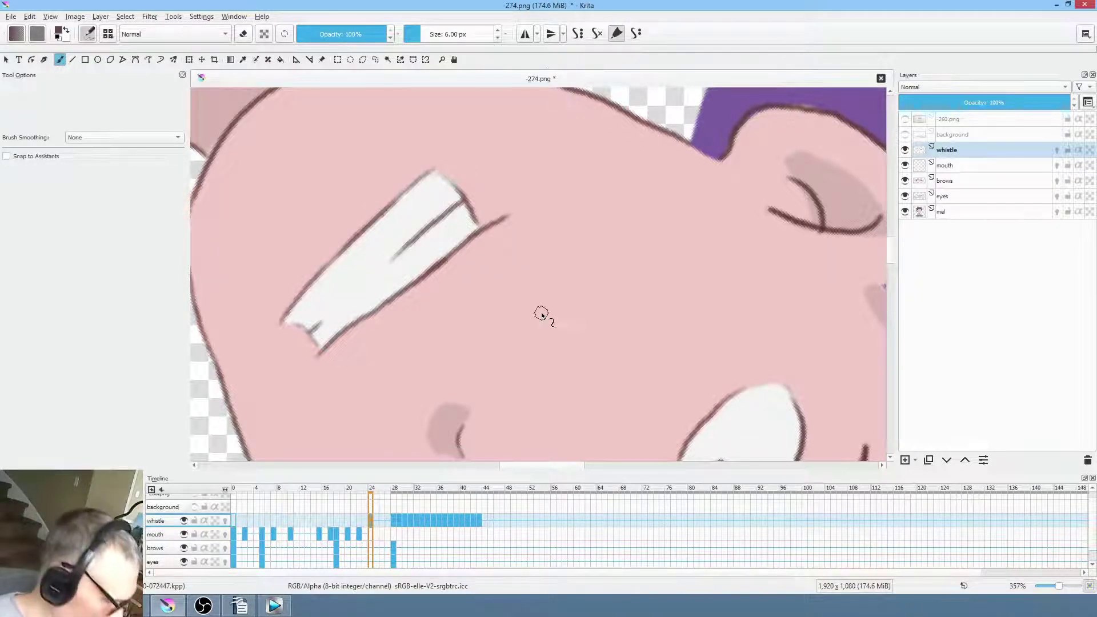
Straighten the canvas and erase the outline end that overshoots the corner of the clenched teeth
key(5)
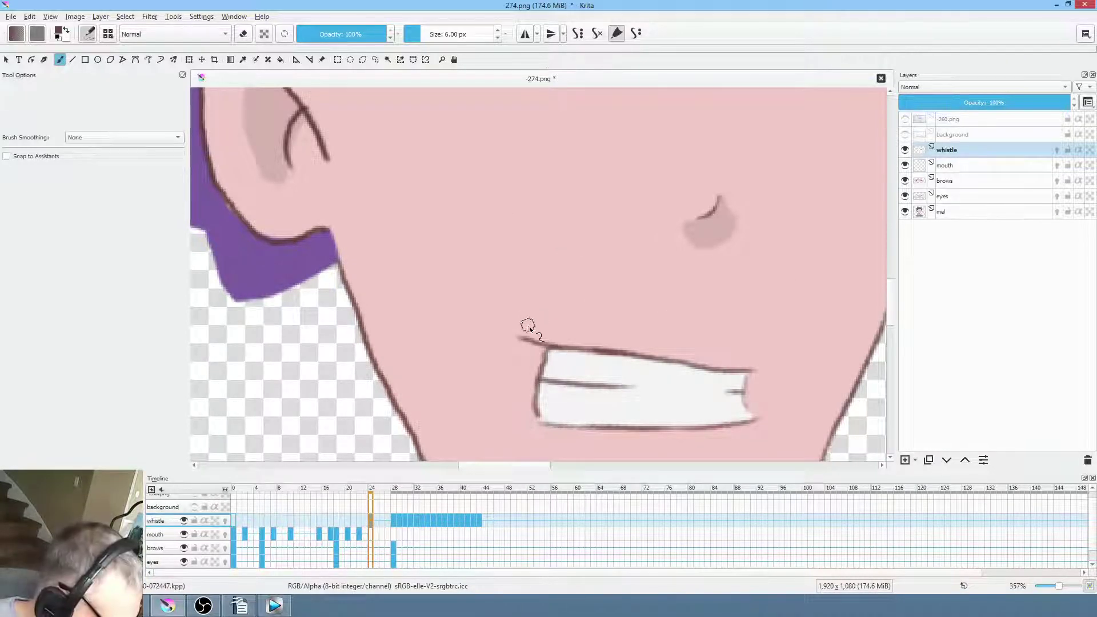
key(e)
drag(517, 345, 559, 334)
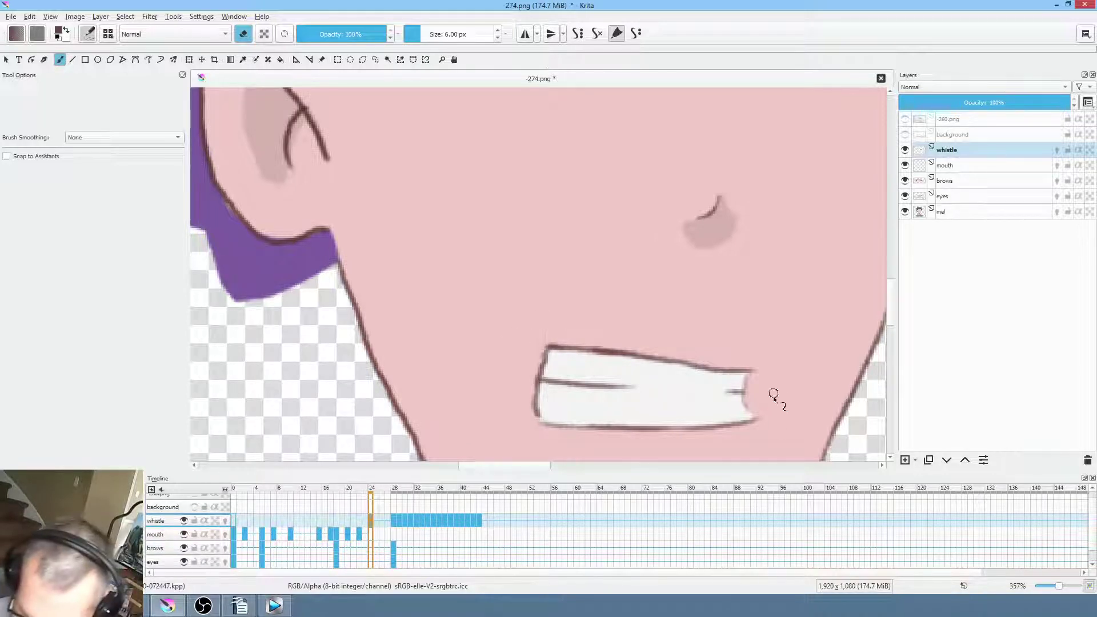
drag(770, 242, 688, 363)
drag(784, 318, 672, 291)
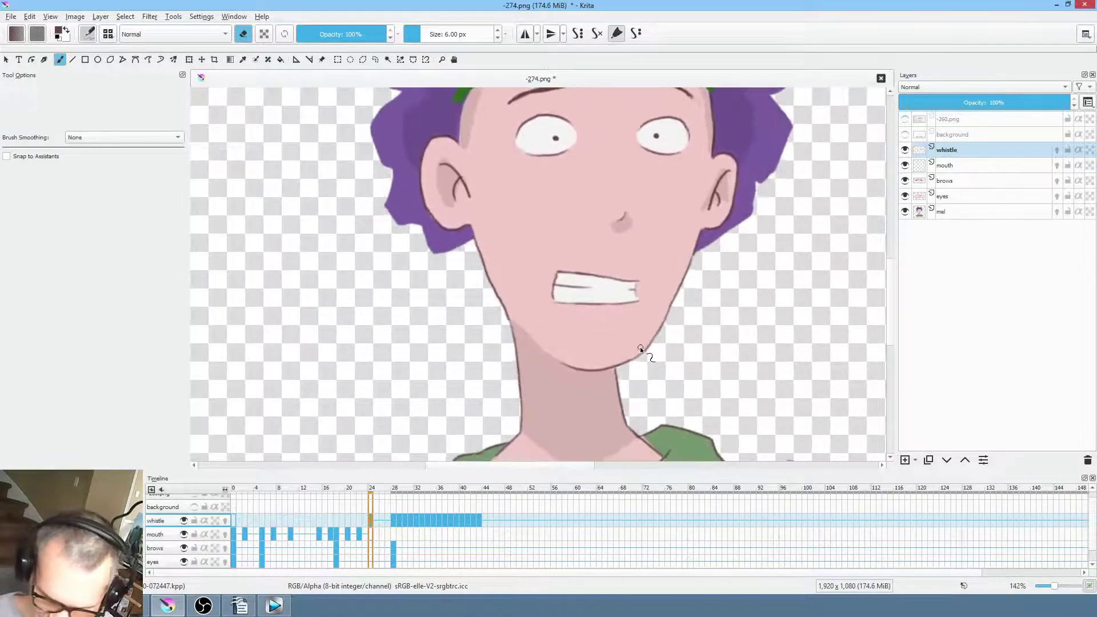
Play the animation from frame 0 with the whole head in view to review the mouth shapes
click(233, 540)
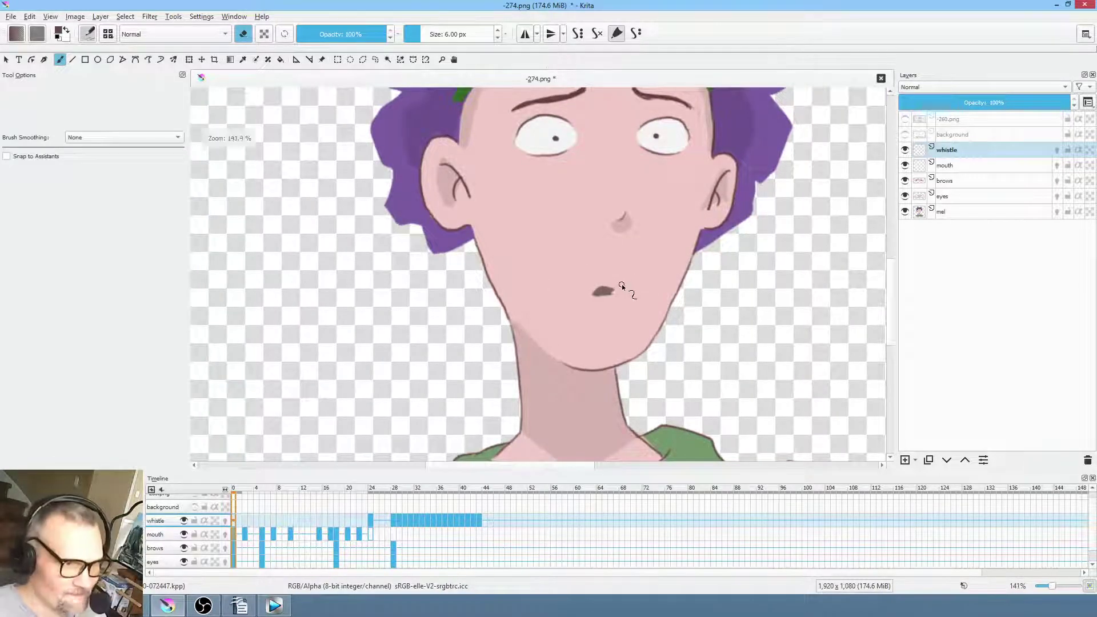
key(minus)
key(minus)
drag(665, 292, 568, 300)
key(period)
key(space)
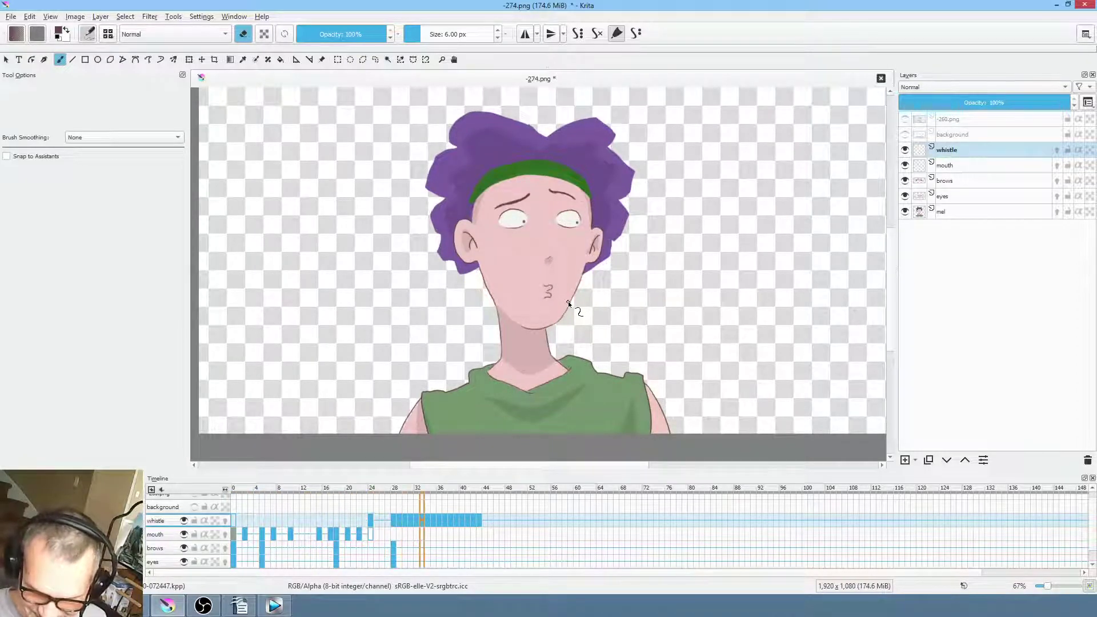
key(space)
Shift the whistle keyframes, together with the brows and eyes keyframes at frame 28, to start at frame 31
click(395, 523)
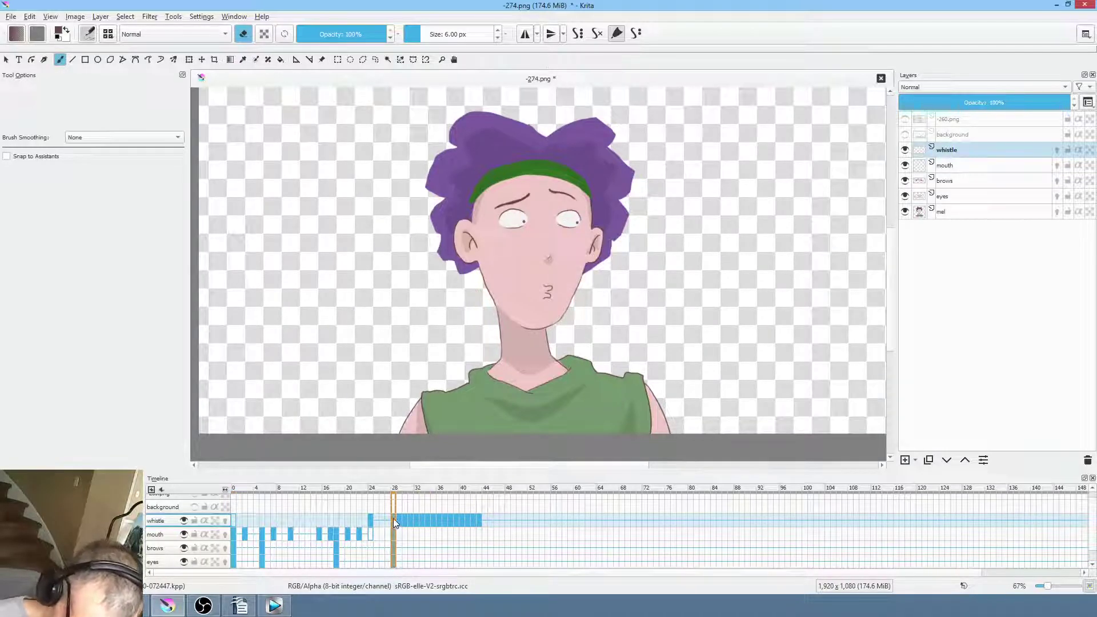
drag(399, 518, 420, 515)
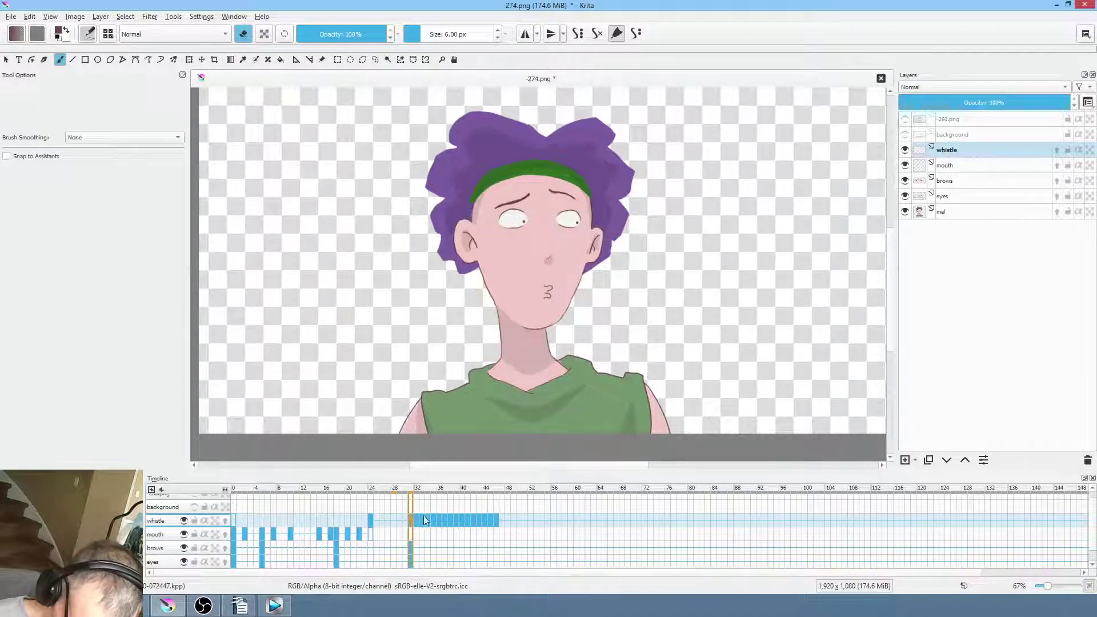
Play the animation on the mouth layer from frame 0 to review the retimed expressions
click(230, 531)
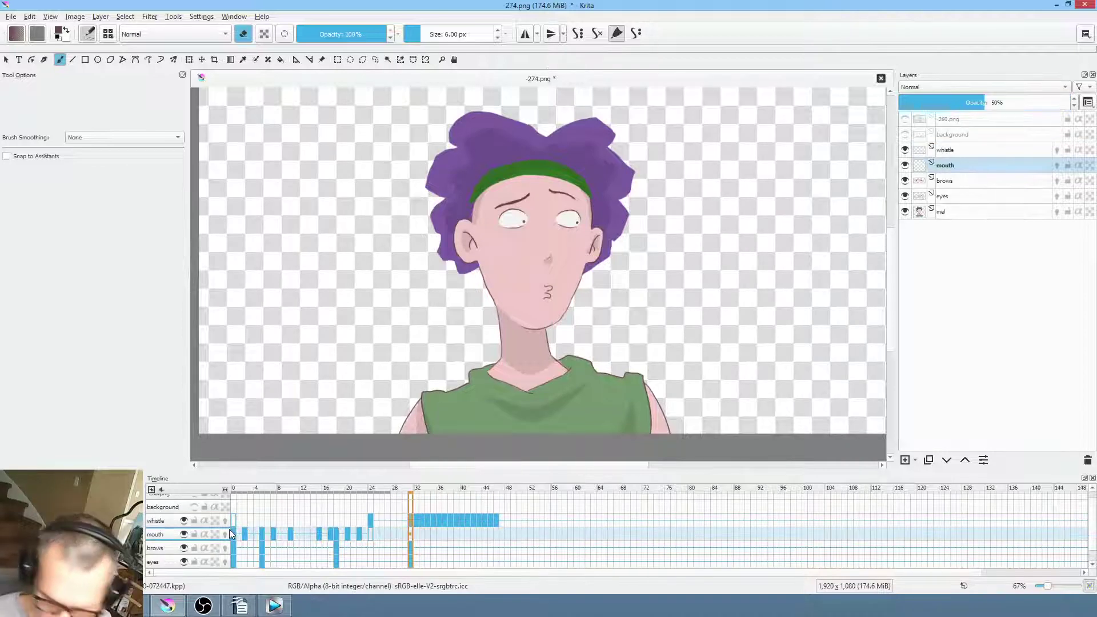
key(Right)
key(Right)
key(Right)
key(Right)
key(Right)
key(Right)
key(Left)
key(Left)
key(Left)
key(Left)
key(Left)
key(Left)
key(space)
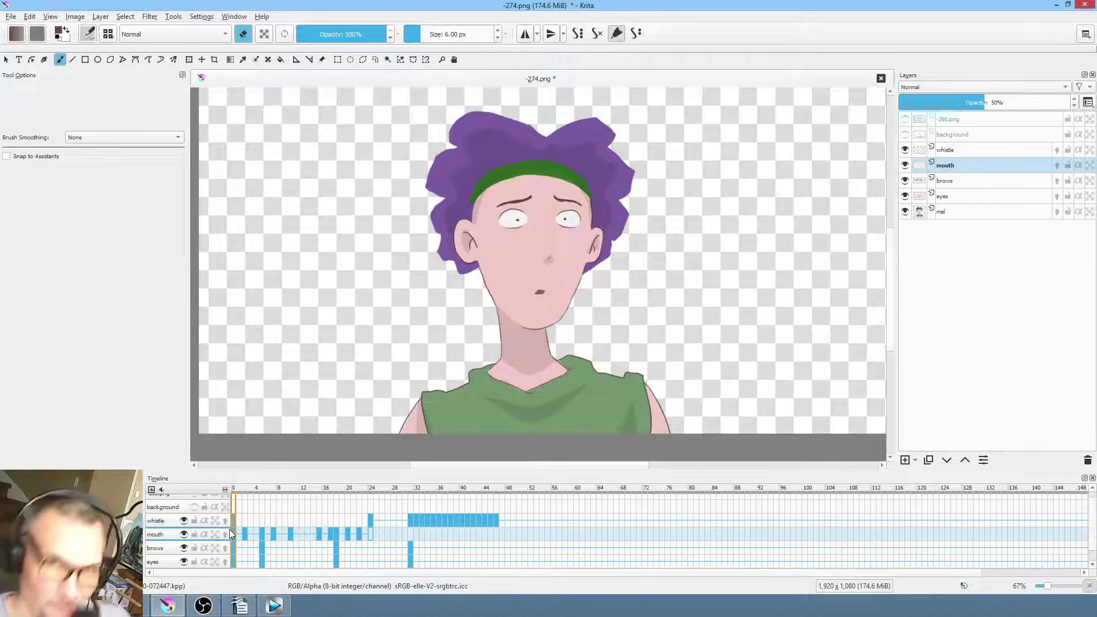
Switch to Vegas Pro to check the neighbouring tree shot in the edit, and return to Krita's -274.png
click(276, 601)
click(326, 441)
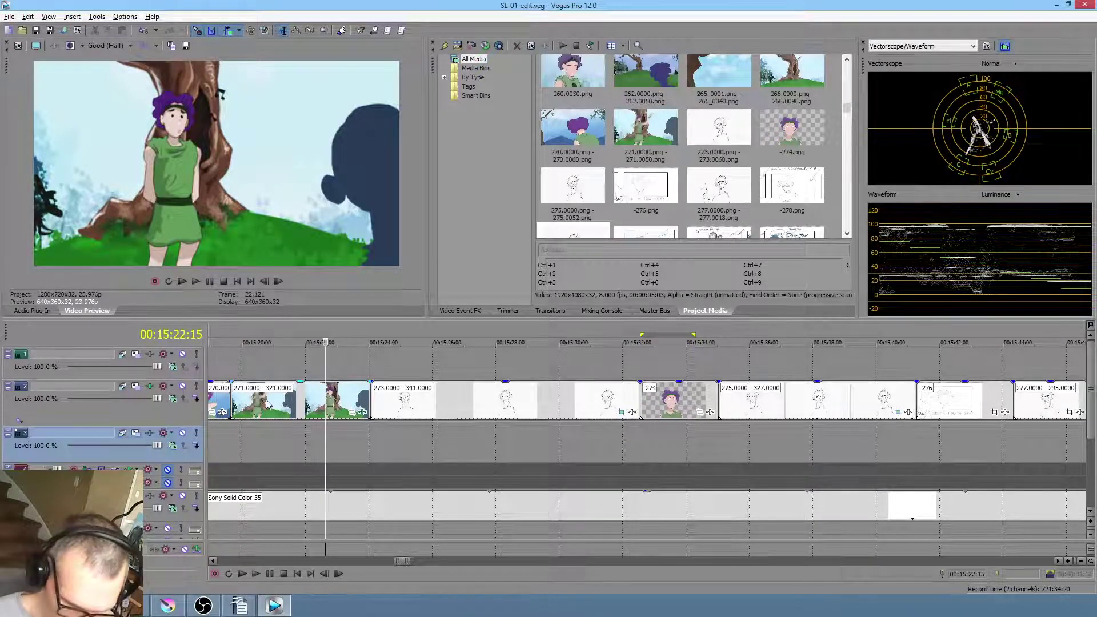
click(167, 605)
ctrl+click(539, 295)
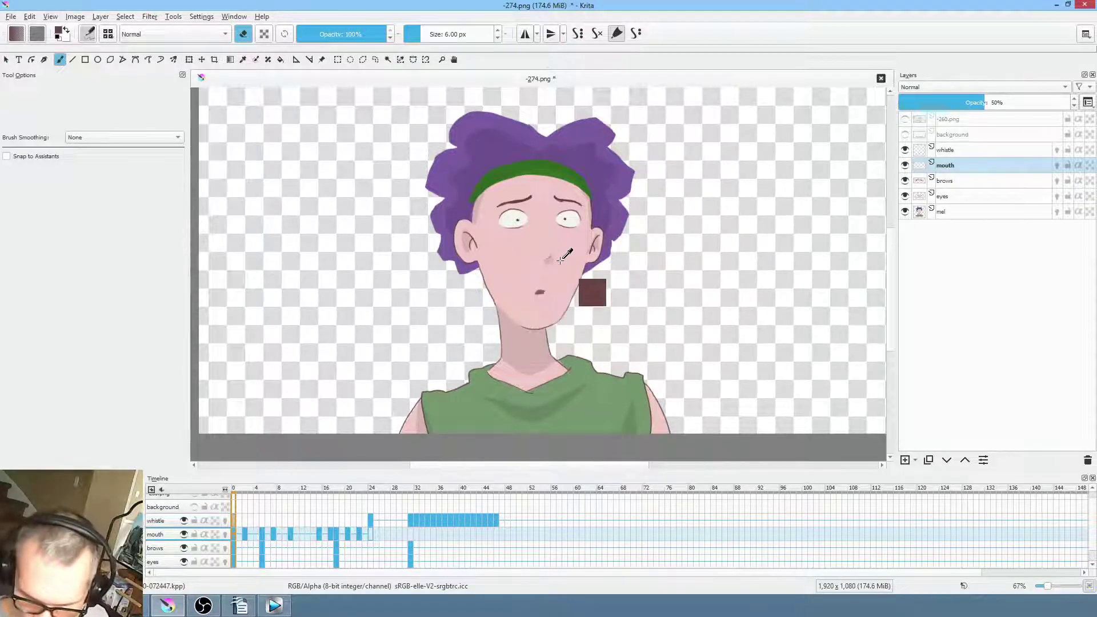
Save the -274.png animation and open the scene file -271.png.kra
key(ctrl+s)
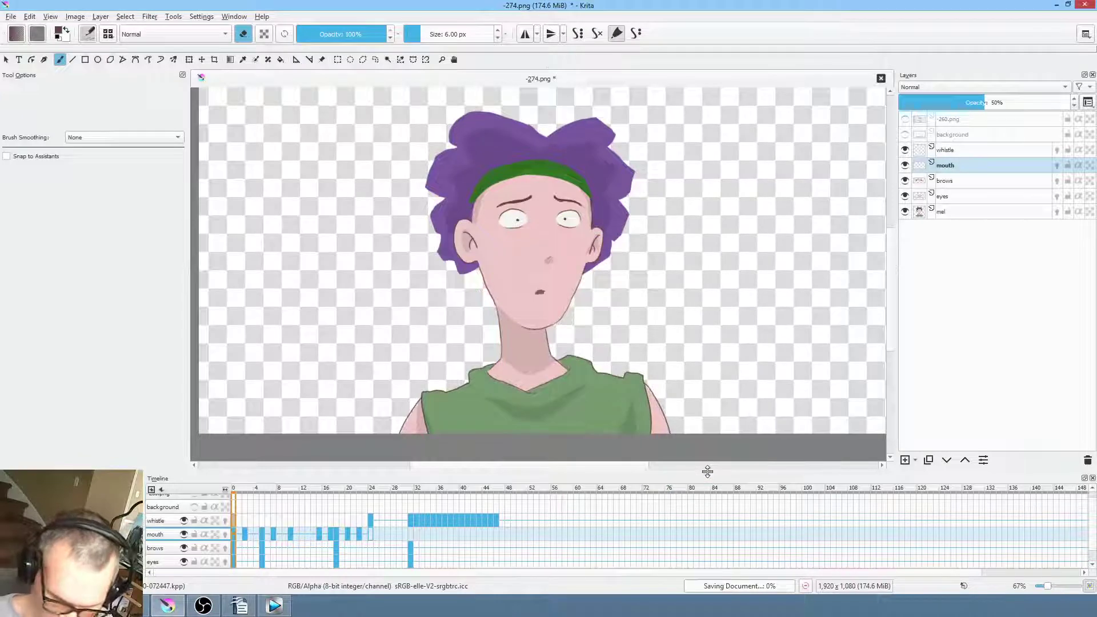
click(11, 17)
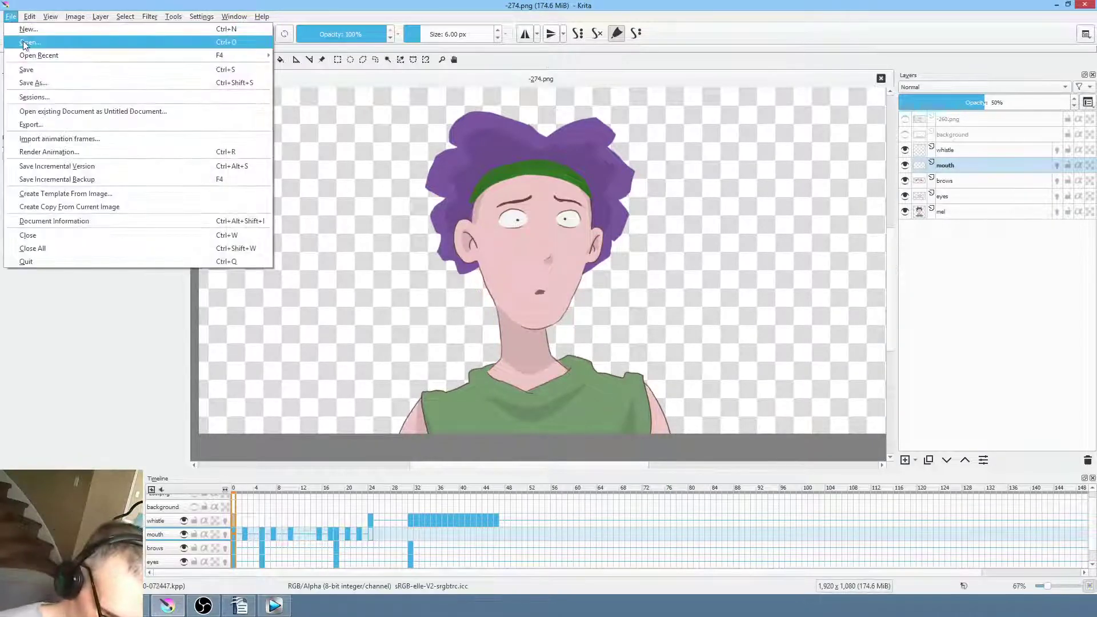
click(25, 43)
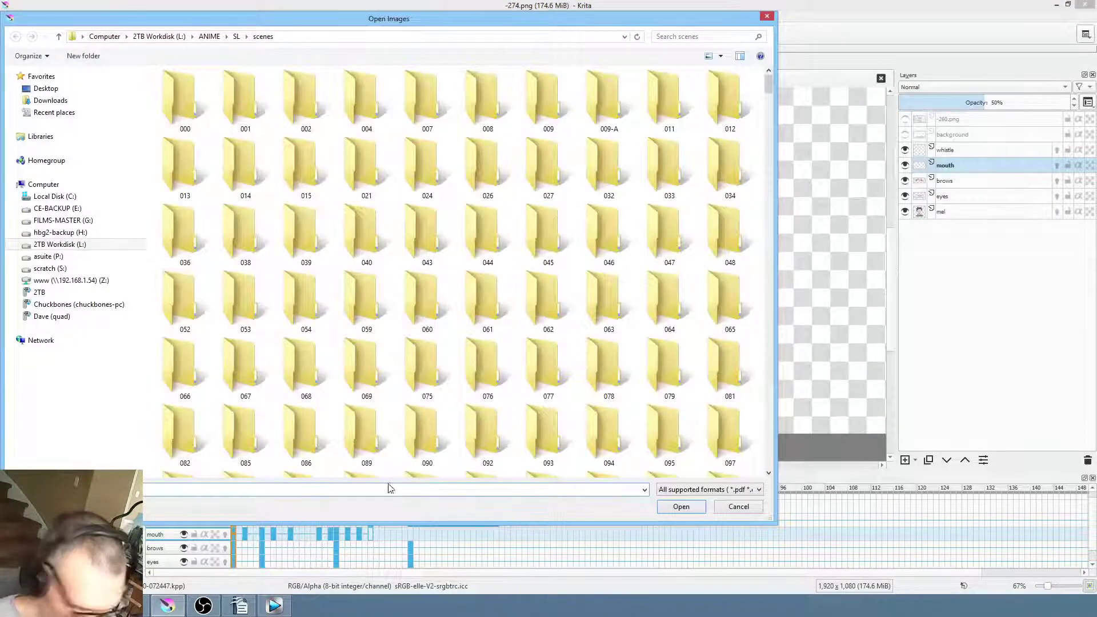
text(-275)
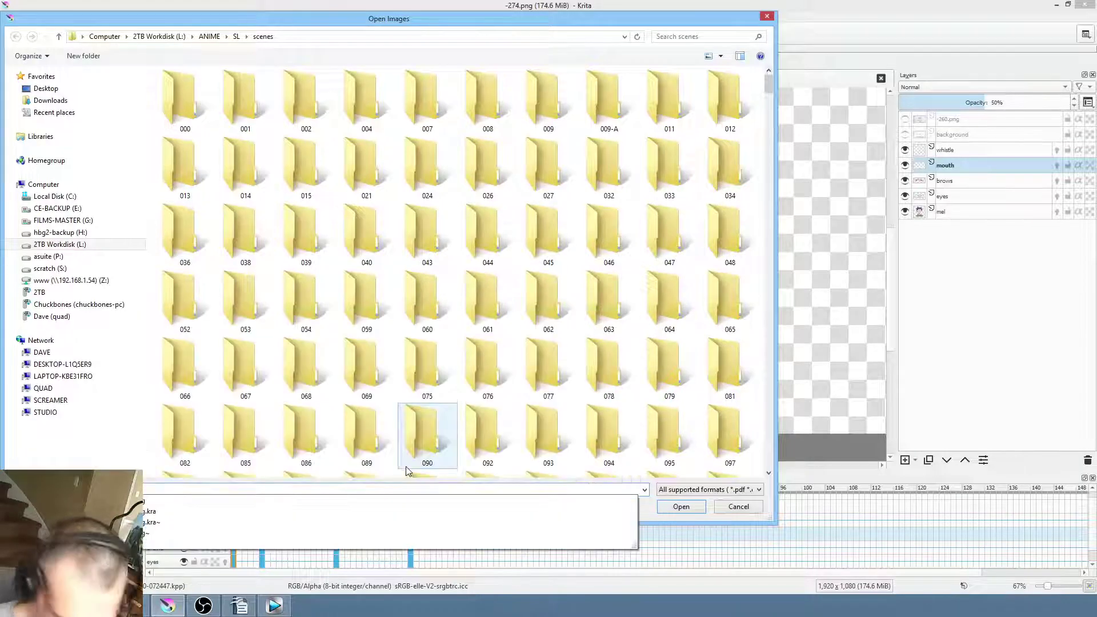
click(189, 509)
click(692, 509)
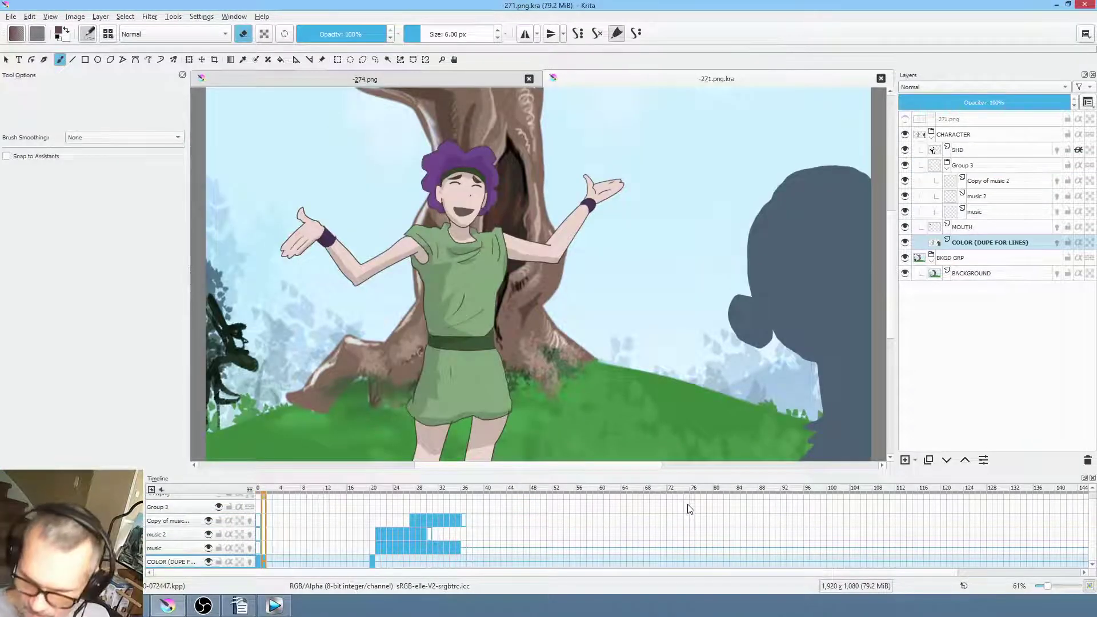
Merge the BKGD GRP group into one layer and bring it into -274.png beneath the mel layer
click(982, 262)
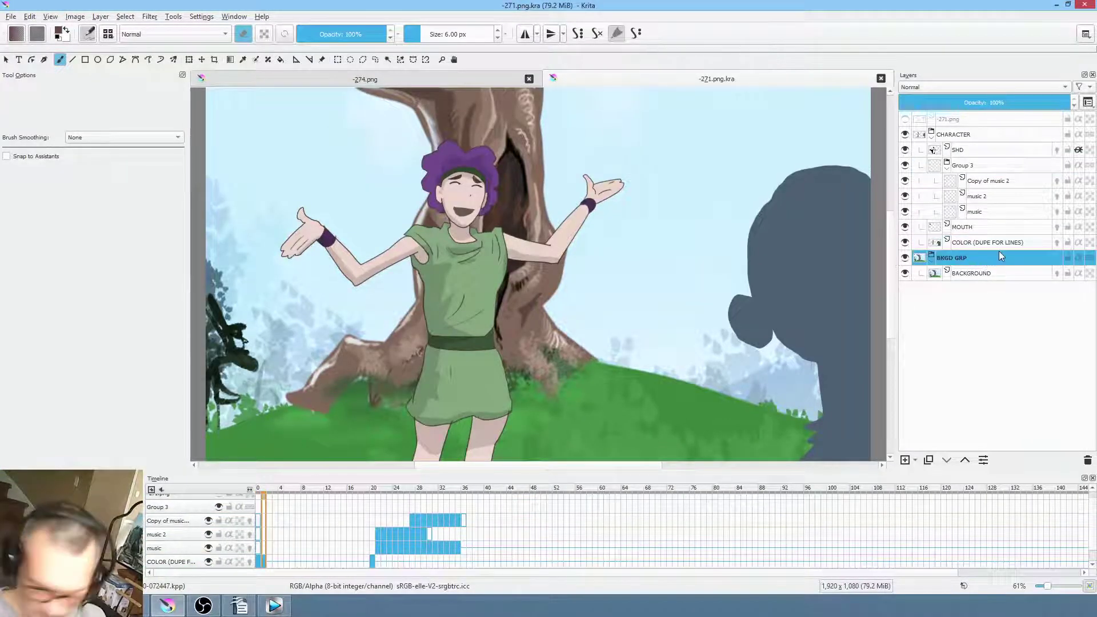
key(ctrl+e)
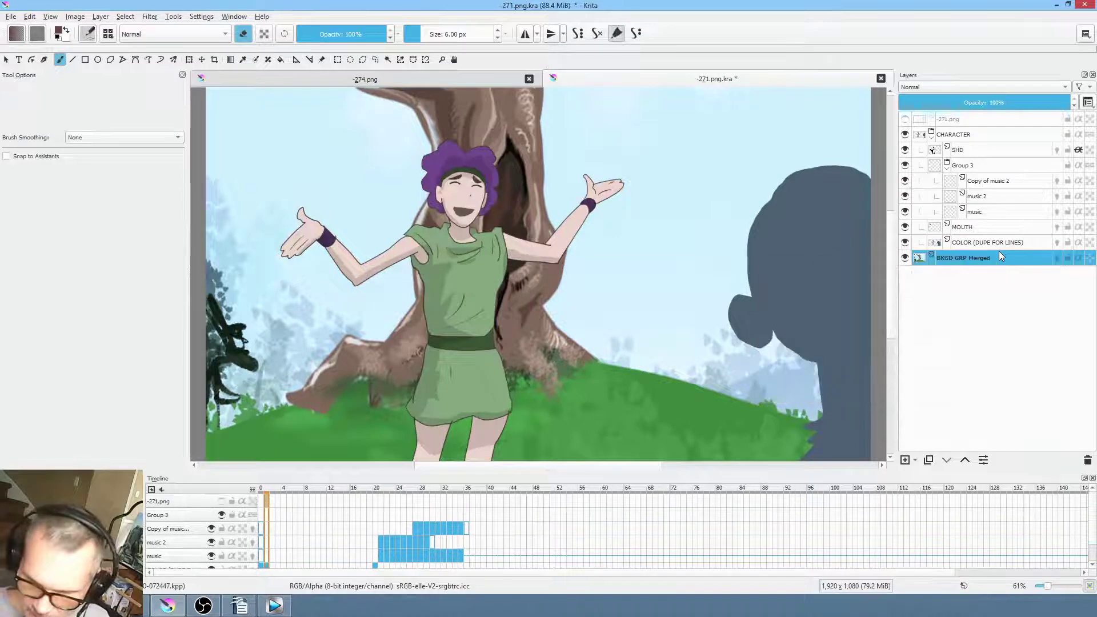
drag(983, 260, 627, 308)
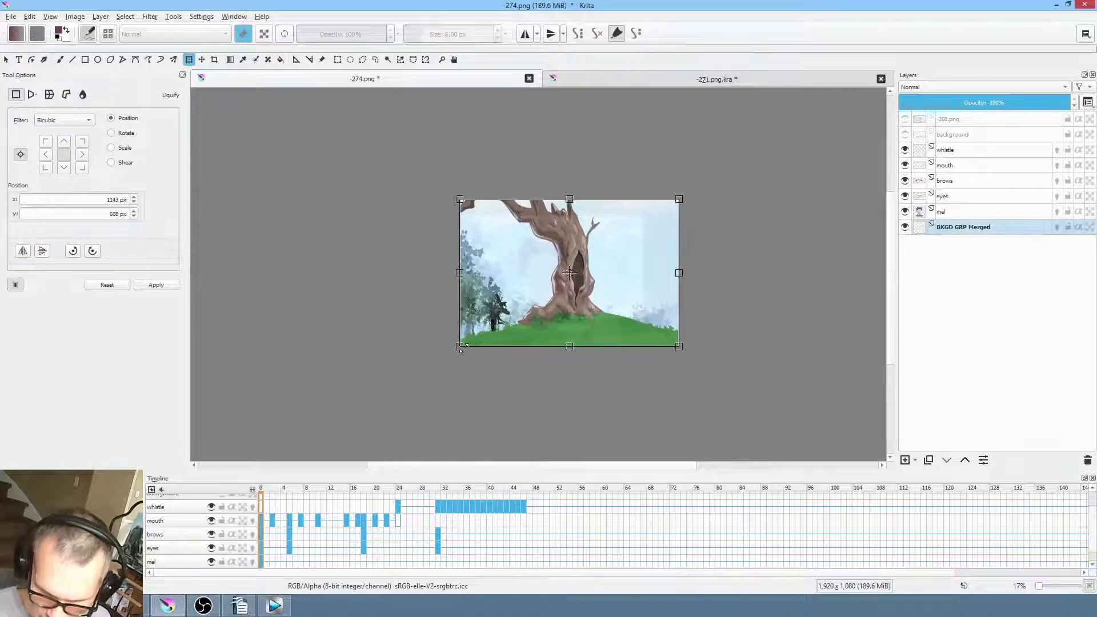
Enlarge the tree background, tilt it slightly counterclockwise and place the trunk behind the character at X 520 px, Y 833 px
drag(459, 348, 397, 387)
drag(546, 355, 581, 365)
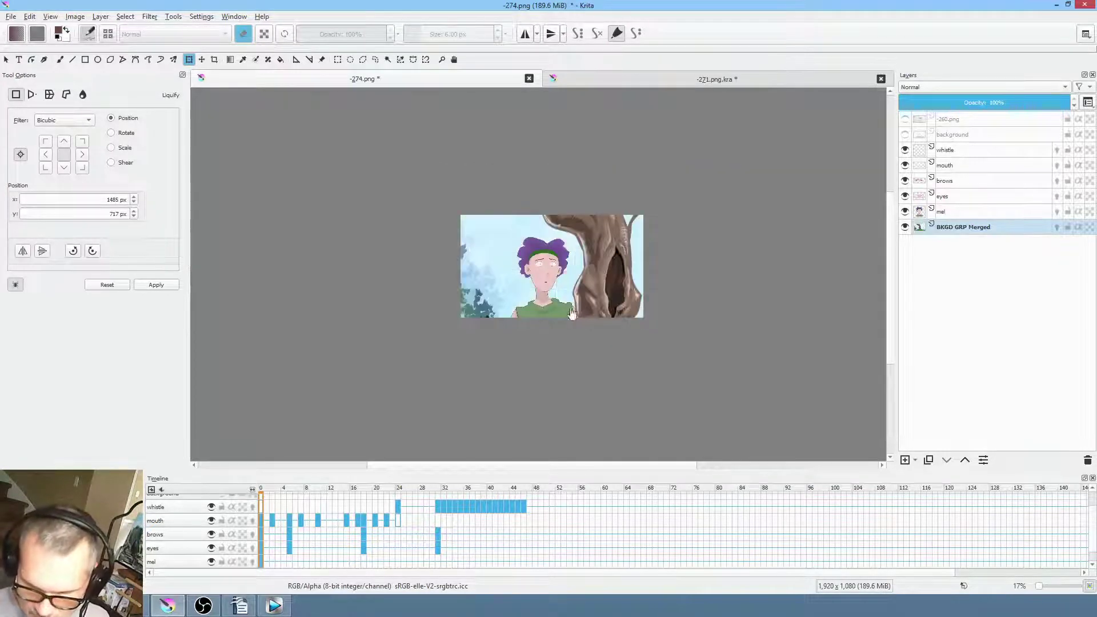
drag(622, 301, 530, 300)
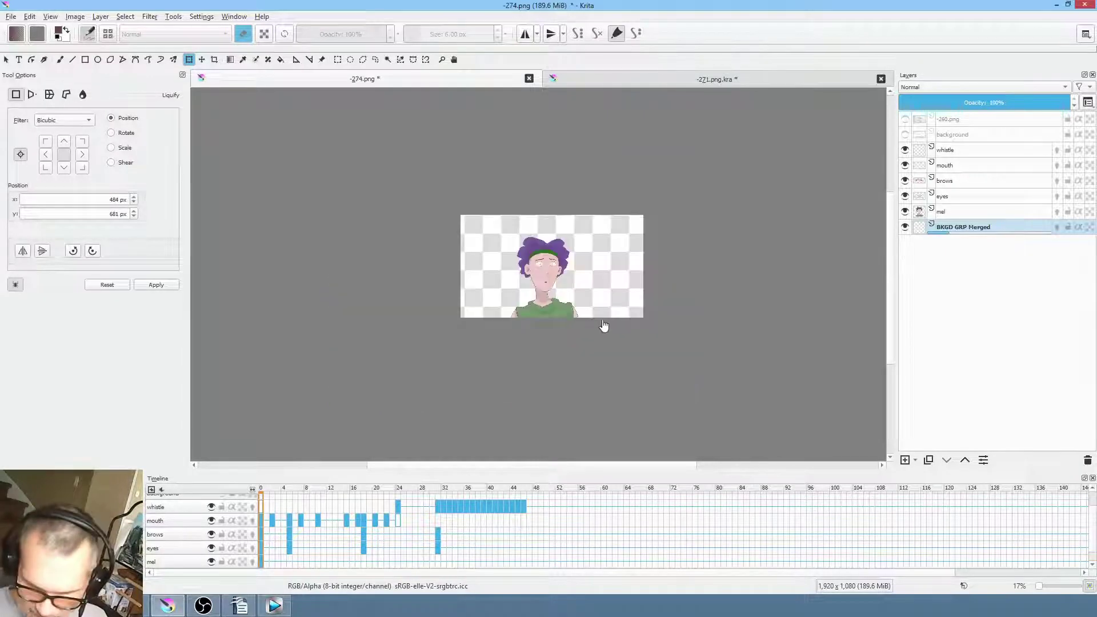
scroll(686, 313, up, 1)
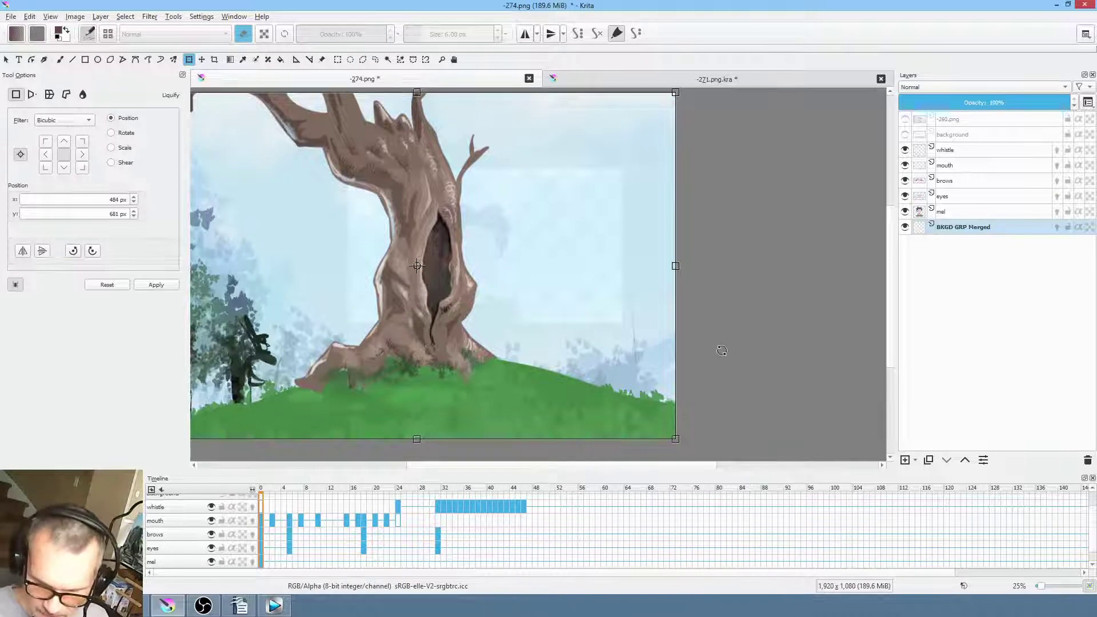
drag(760, 346, 752, 329)
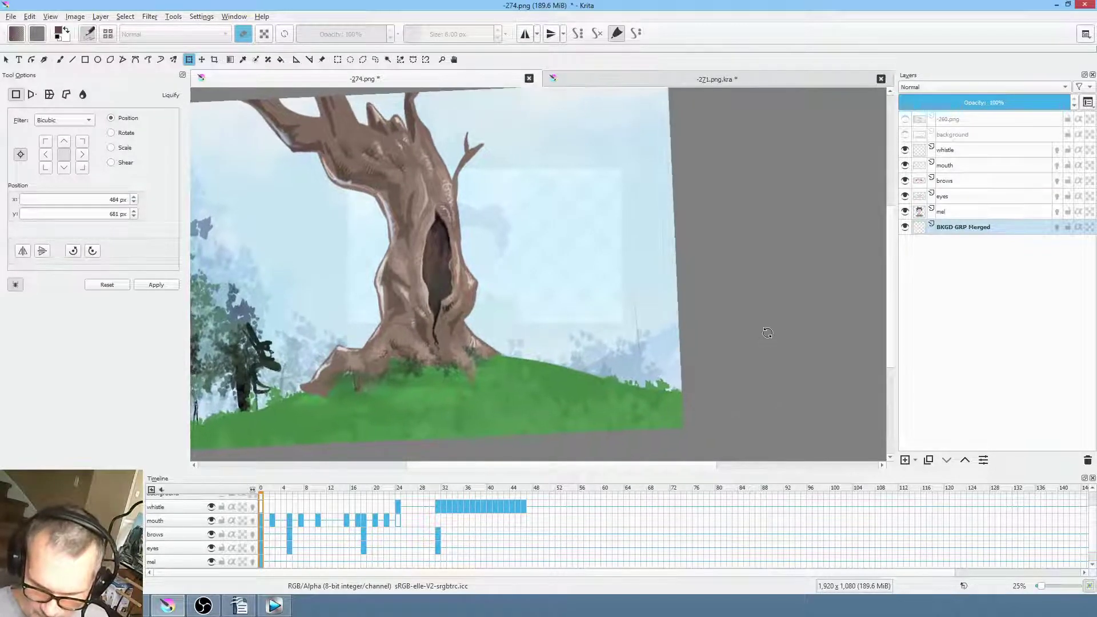
drag(444, 364, 449, 384)
key(Return)
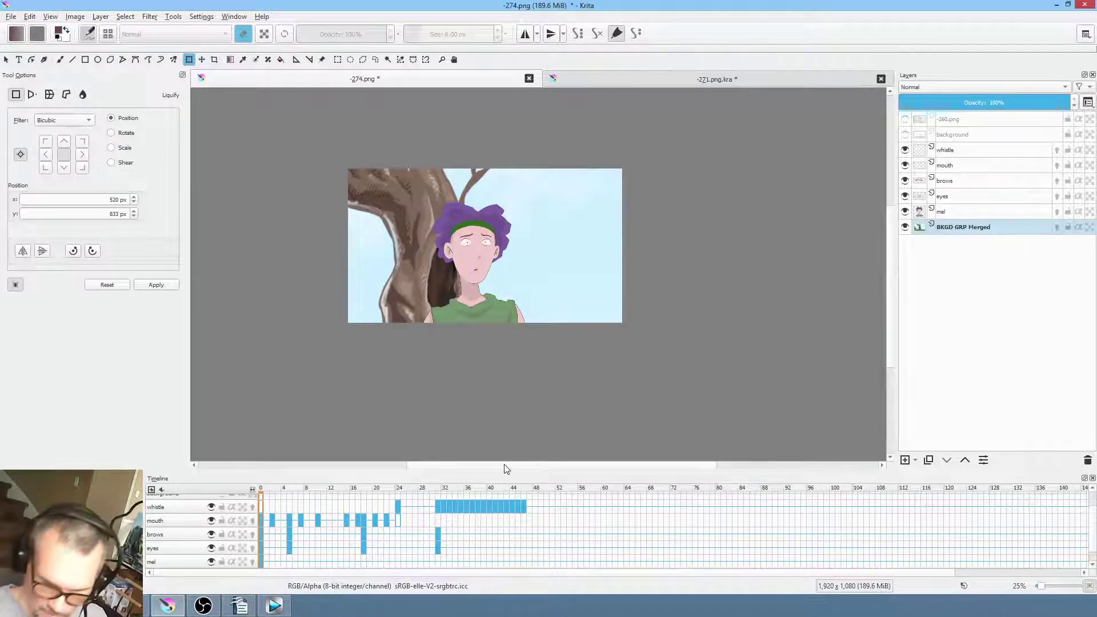
Switch to Vegas Pro to examine the sketched 273 shot from 00:15:24:22 to 00:15:28:05, and return to Krita
click(274, 606)
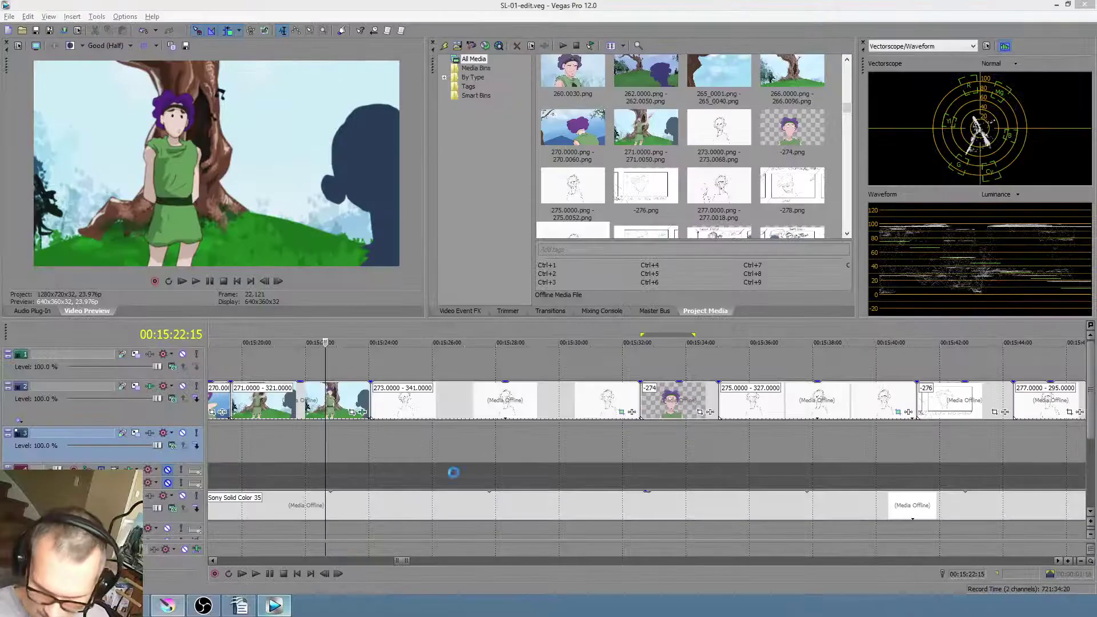
drag(411, 440, 503, 417)
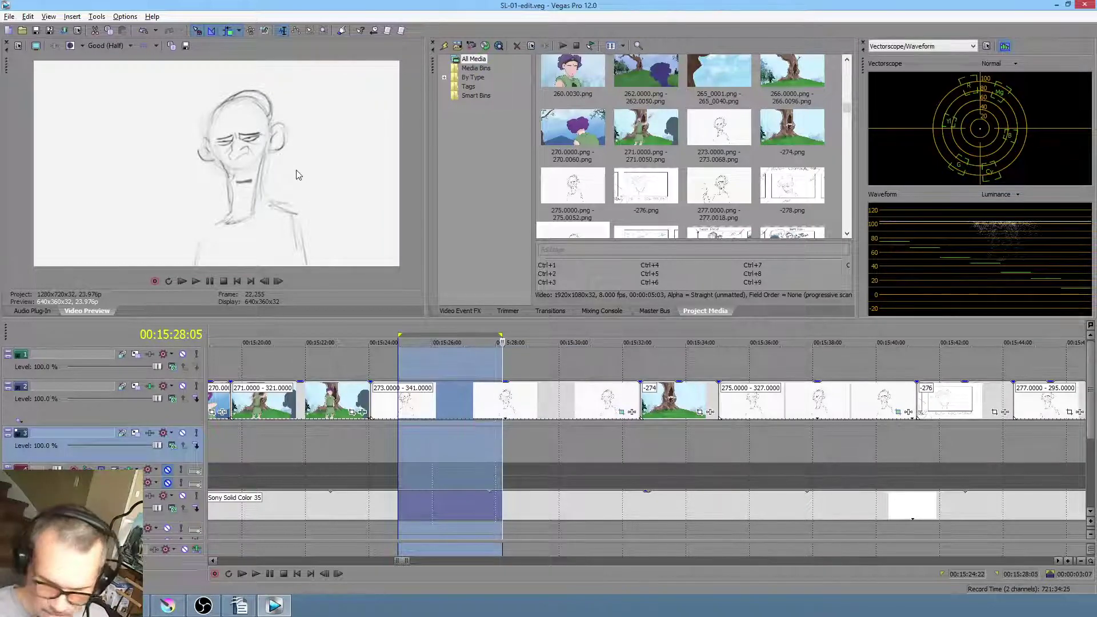
click(167, 605)
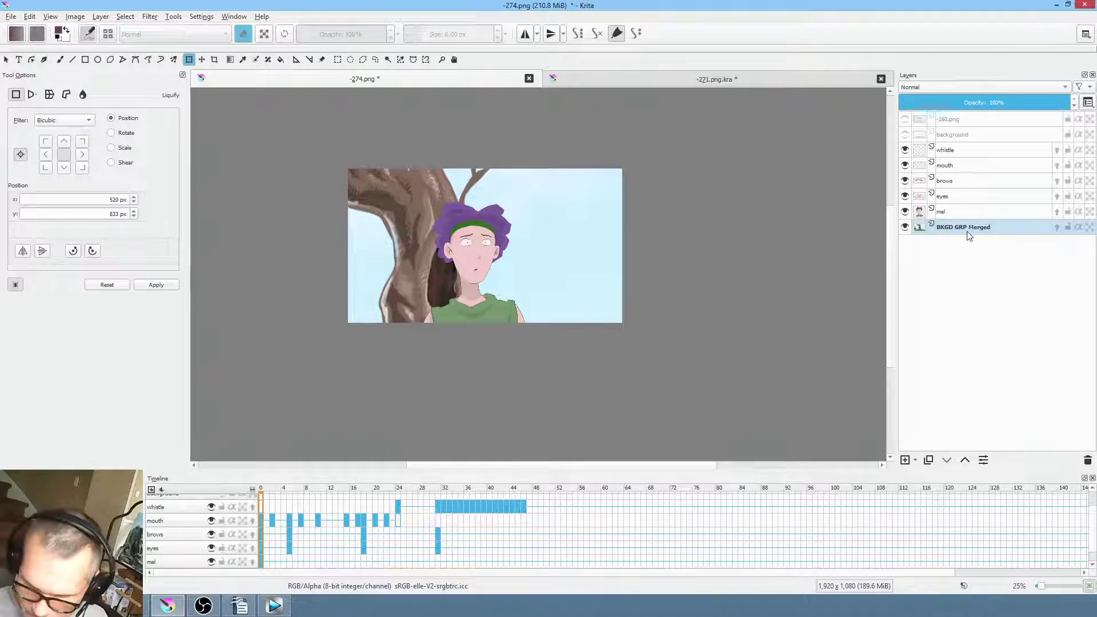
Move the tree background to the other side of the character, tilt it clockwise and shrink it slightly, at about X 1524 px, Y 701 px
drag(424, 286, 550, 270)
drag(845, 303, 859, 322)
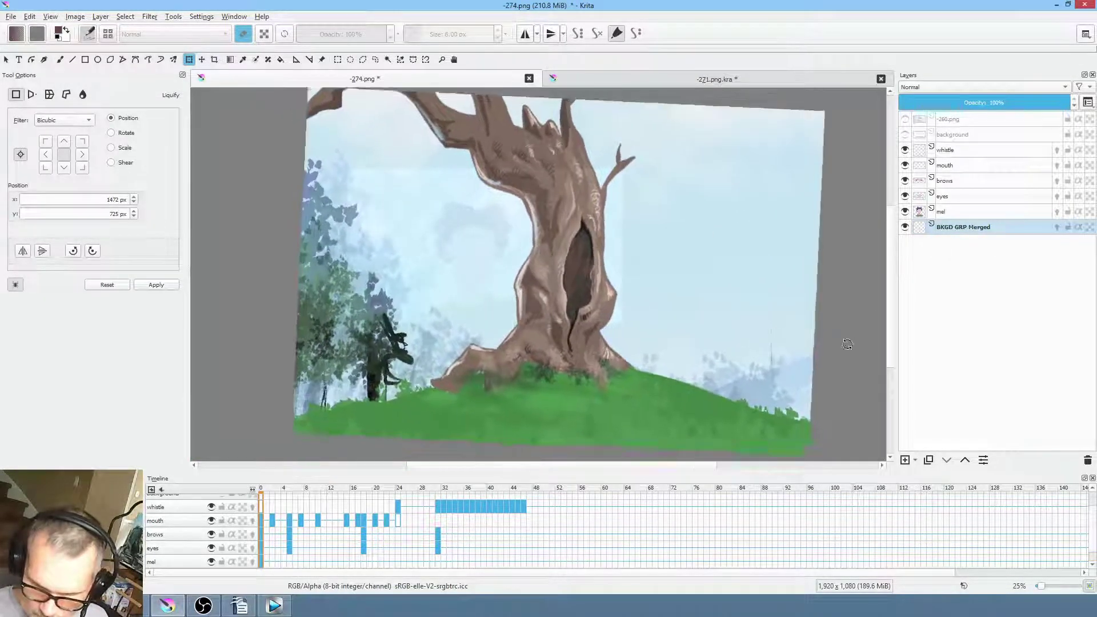
drag(828, 112, 793, 134)
drag(639, 322, 647, 318)
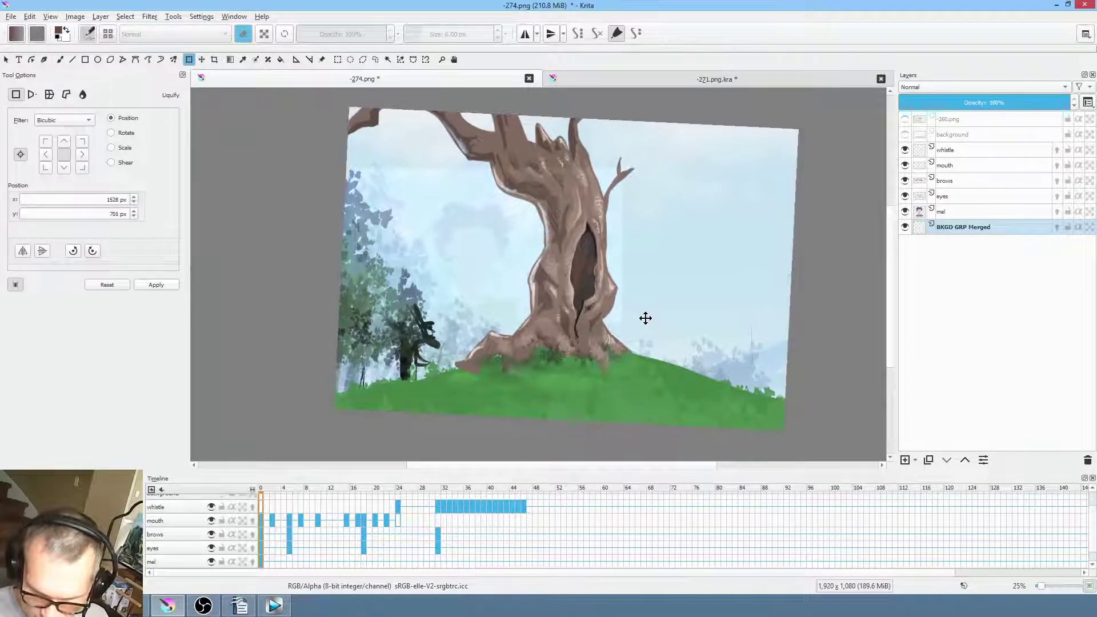
key(Return)
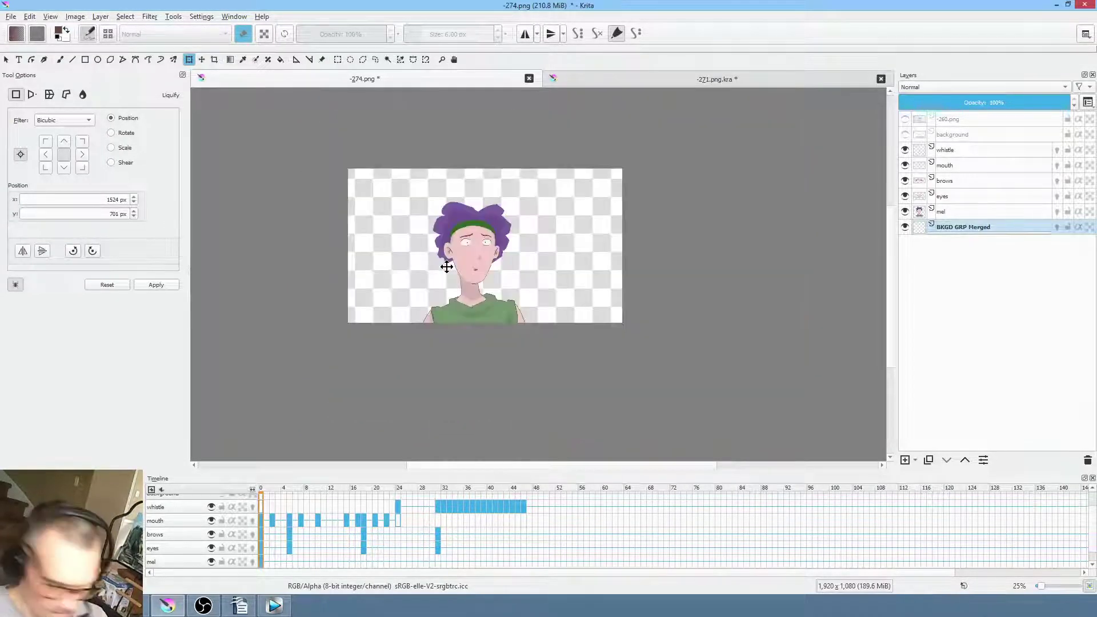
Undo the applied transform and reposition the tree background at X 1420 px, Y 837 px
key(ctrl+z)
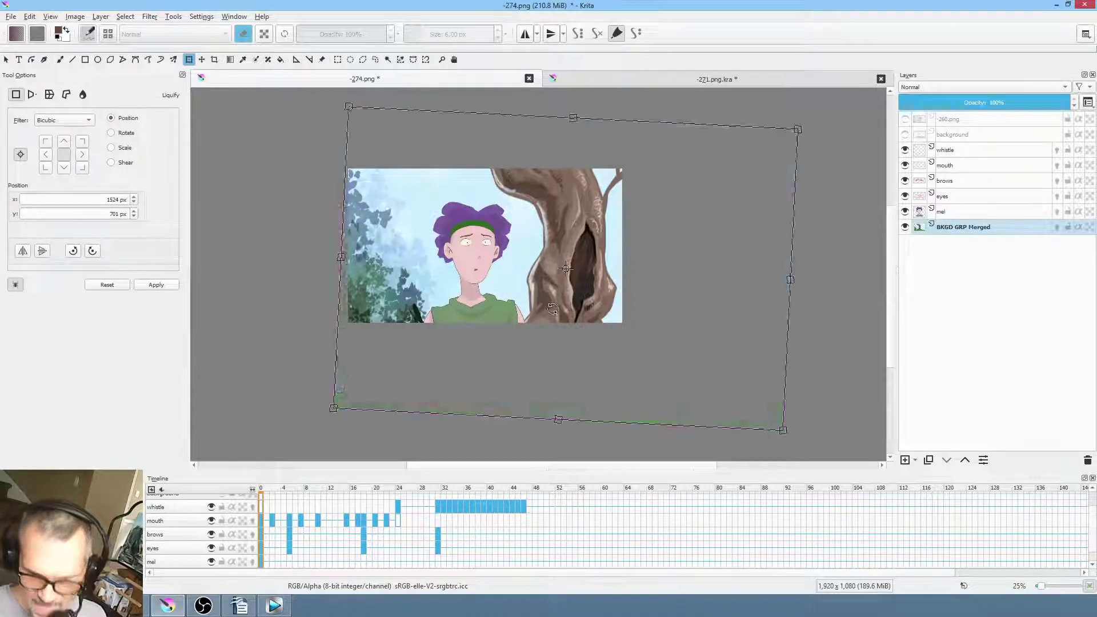
key(ctrl+z)
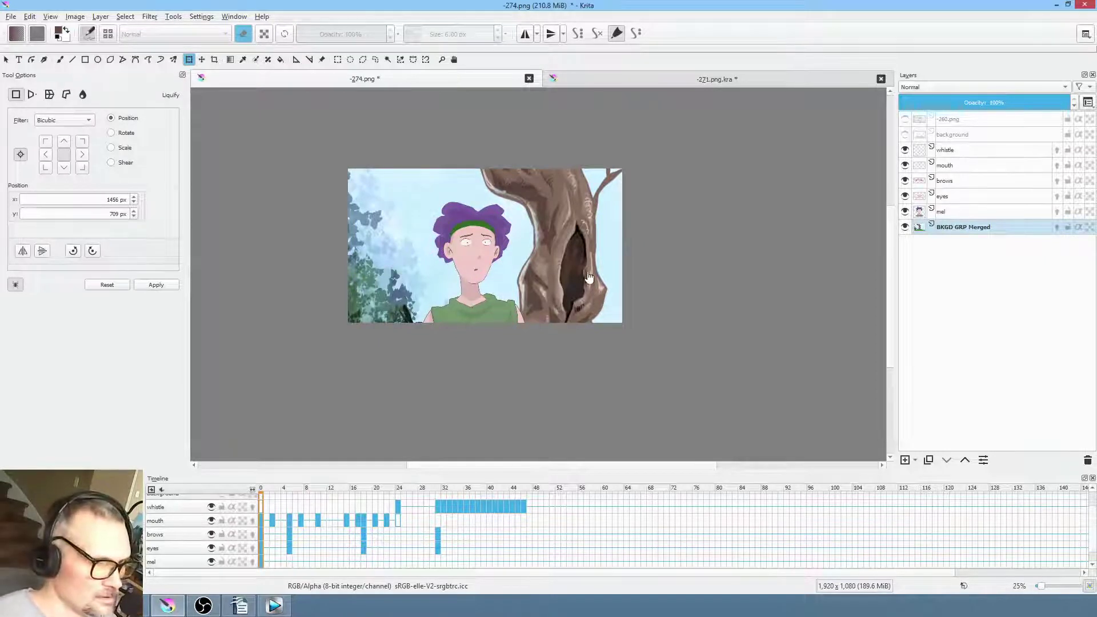
drag(585, 270, 567, 291)
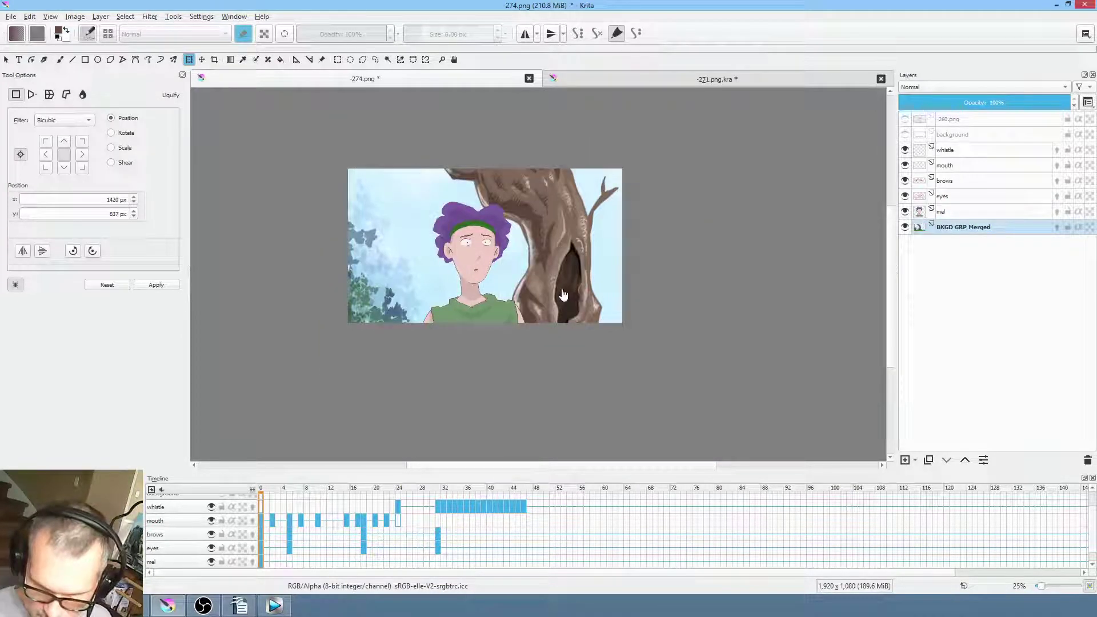
click(581, 286)
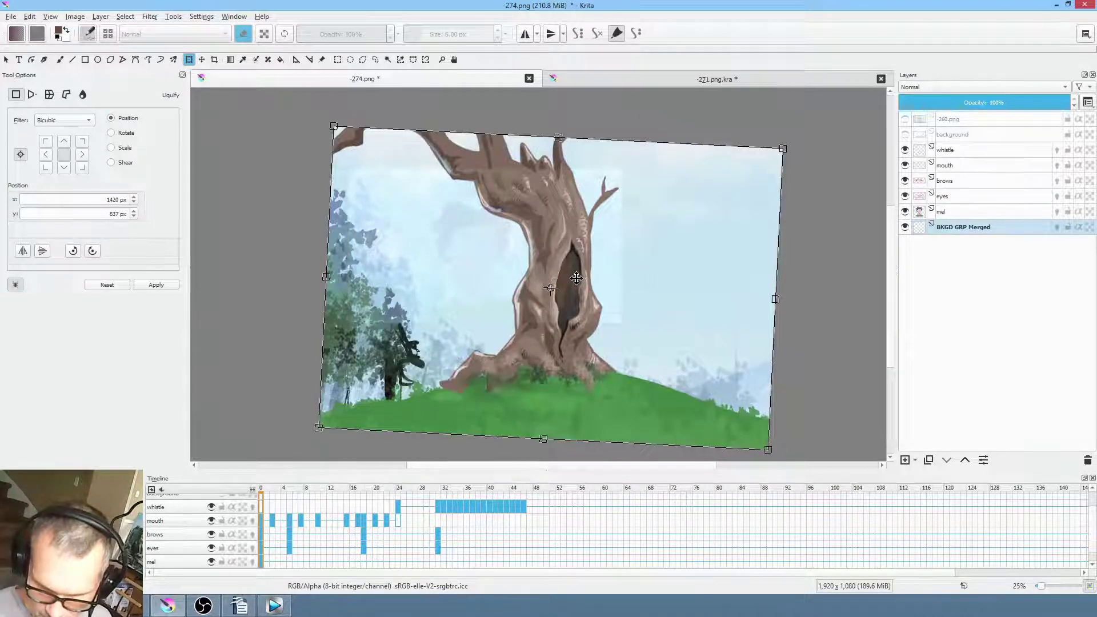
click(577, 278)
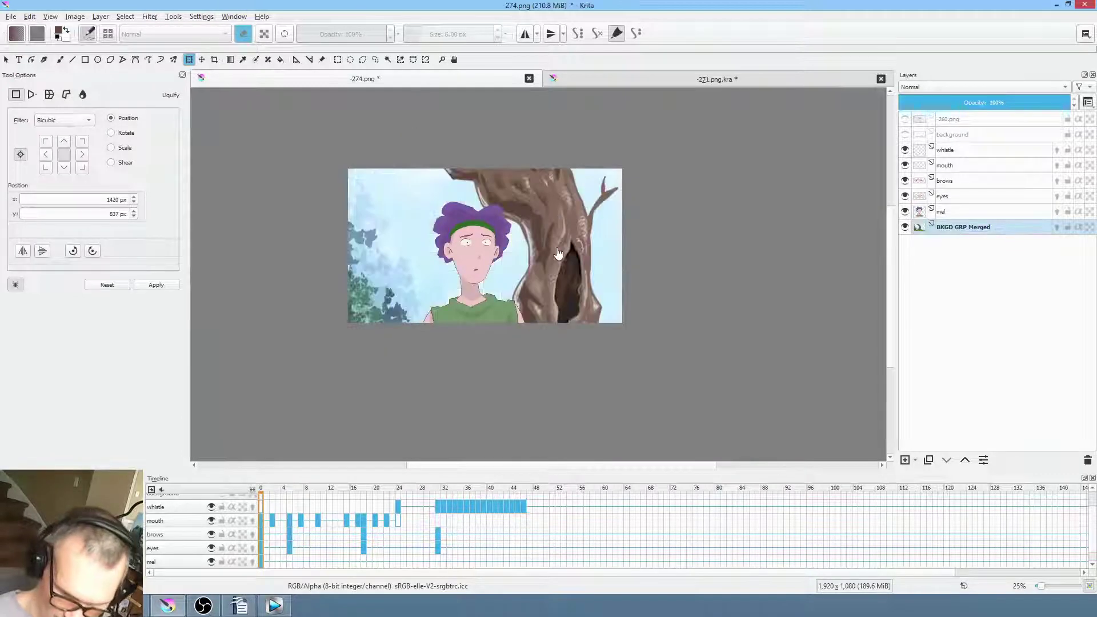
Liquify the background layer to push the tree trunk away from the character's hair
right_click(543, 201)
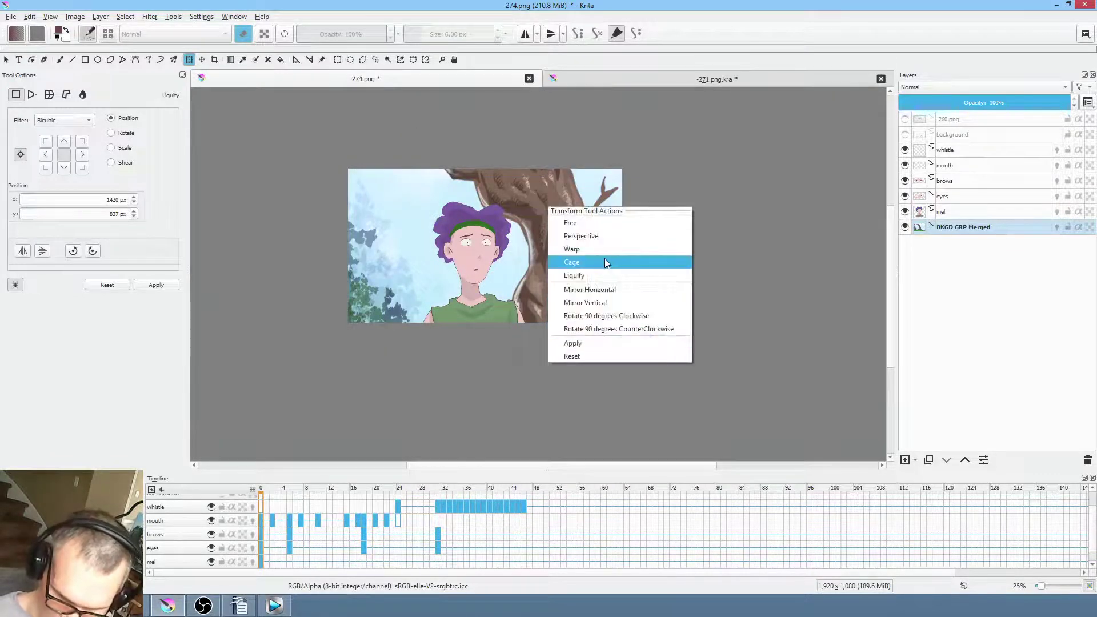
click(605, 277)
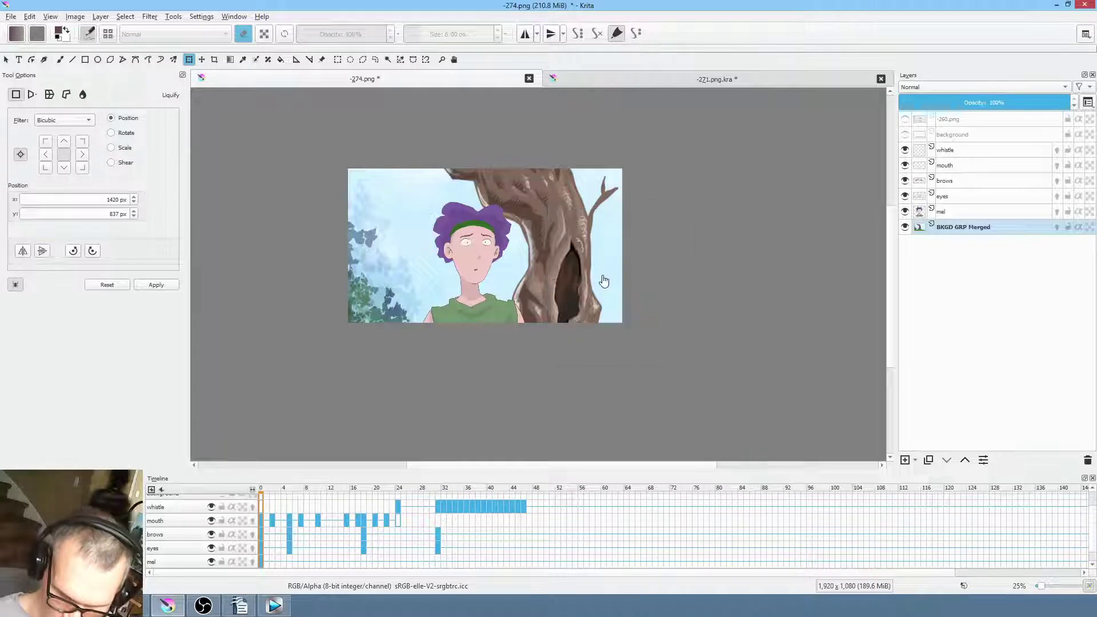
mouse_move(505, 264)
mouse_down()
mouse_move(478, 252)
mouse_move(466, 208)
mouse_move(589, 209)
mouse_move(526, 245)
mouse_move(482, 194)
mouse_move(625, 191)
mouse_up()
mouse_move(599, 323)
mouse_down()
mouse_move(625, 314)
mouse_move(497, 307)
mouse_move(485, 318)
mouse_move(516, 315)
mouse_move(404, 367)
mouse_move(385, 286)
mouse_move(364, 266)
mouse_move(392, 245)
mouse_up()
key(Return)
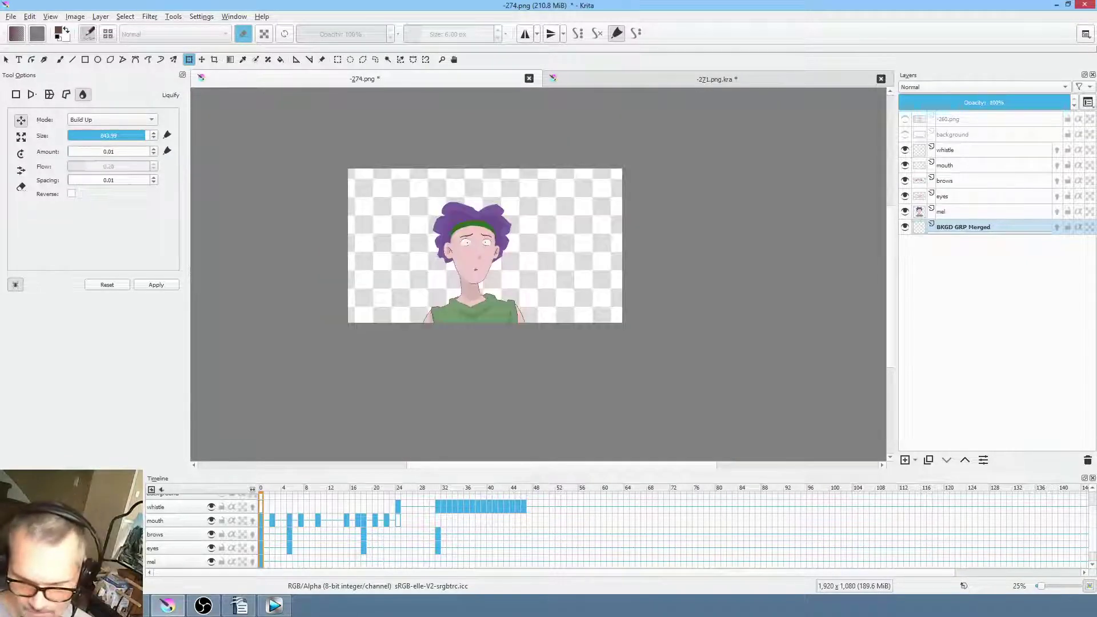
Refine the liquified upper trunk and branches, pulling the trunk's top edge slightly back toward the character
click(576, 162)
mouse_move(472, 189)
mouse_down()
mouse_move(451, 191)
mouse_move(612, 208)
mouse_move(478, 189)
mouse_up()
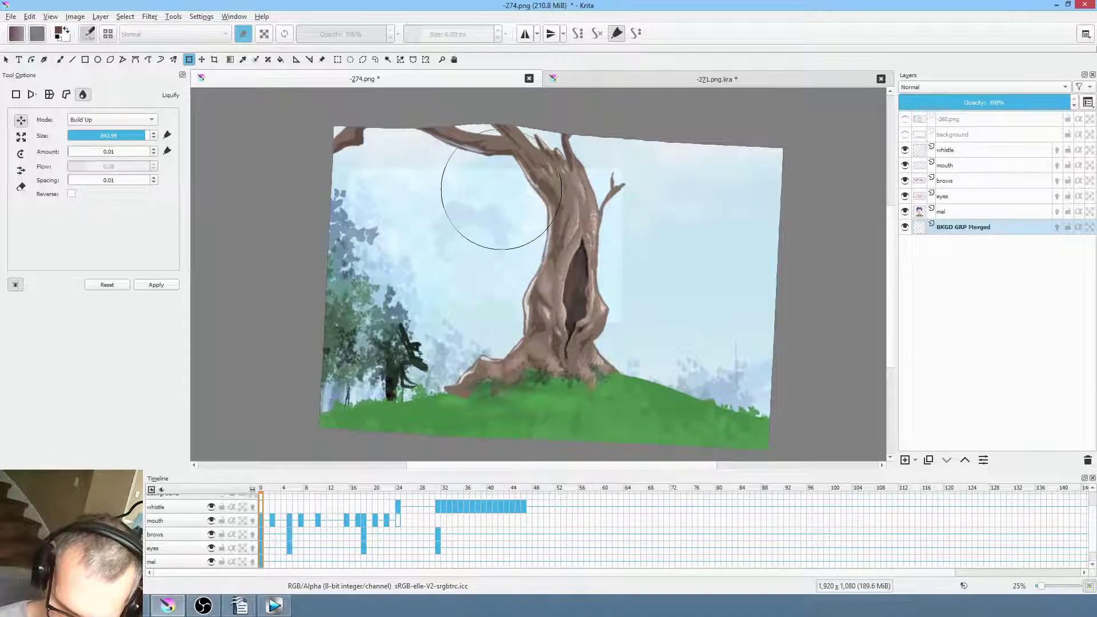
drag(586, 149, 589, 152)
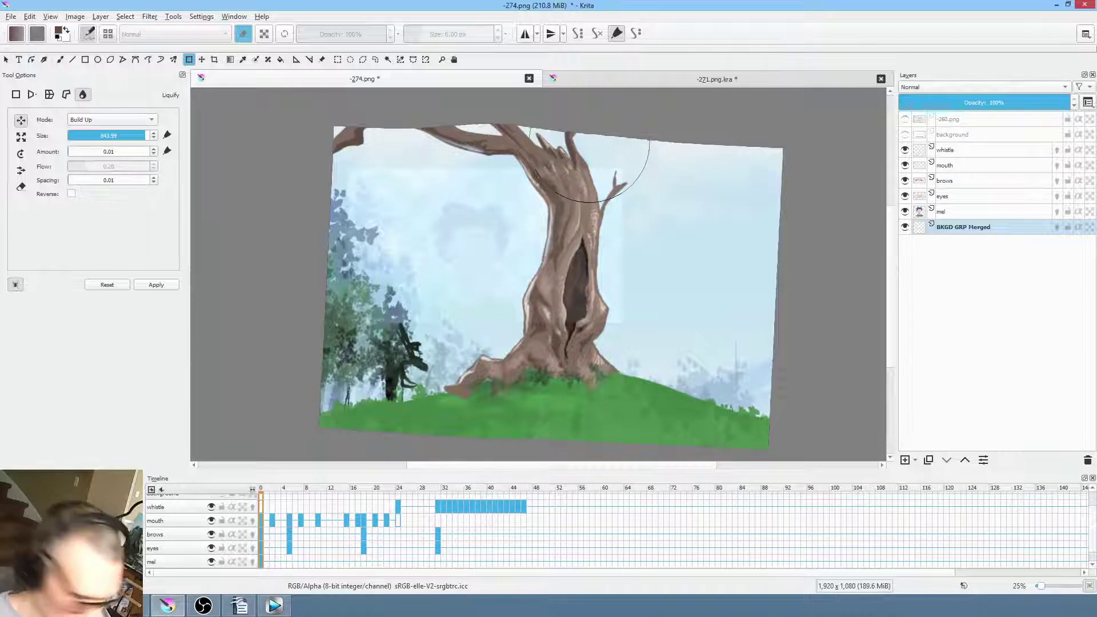
key(Escape)
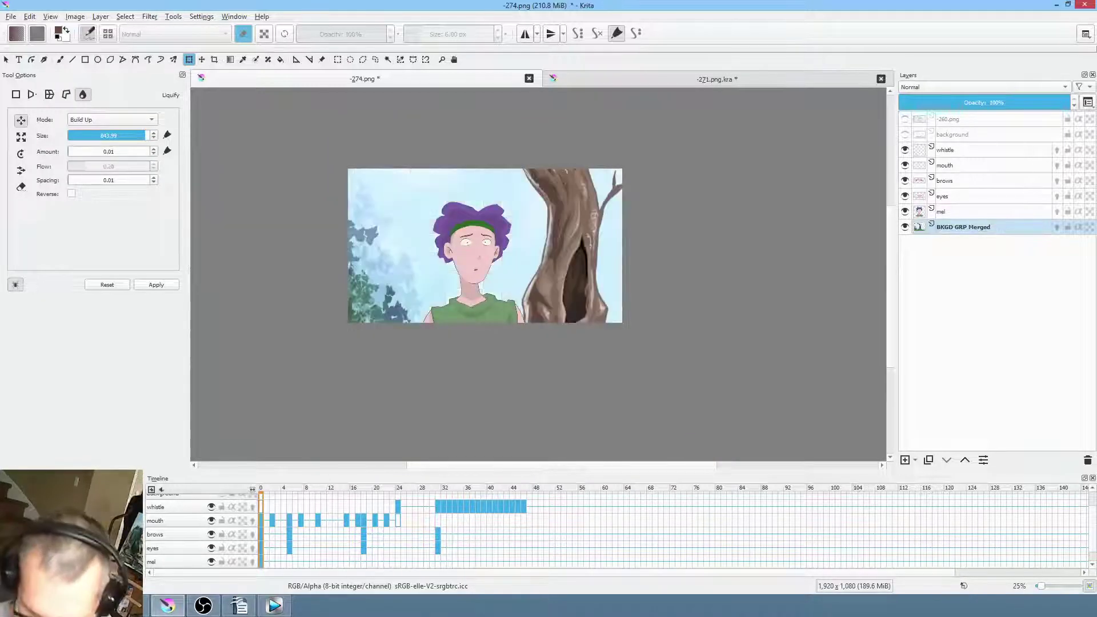
click(586, 187)
mouse_move(536, 180)
mouse_down()
mouse_move(608, 183)
mouse_move(612, 171)
mouse_move(512, 169)
mouse_up()
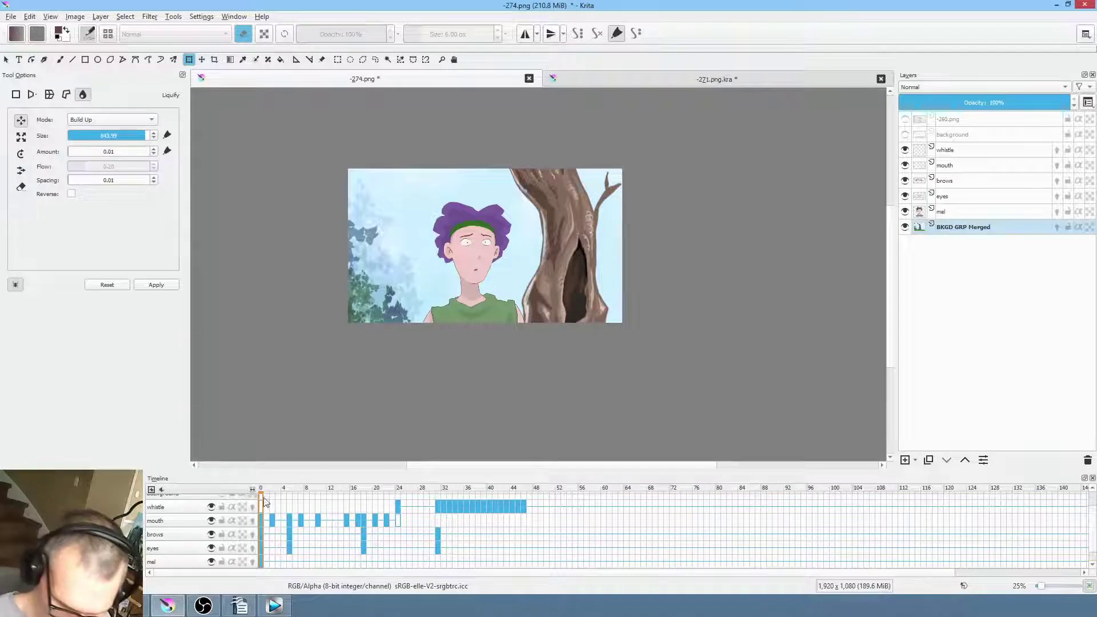
Save the shot as a PNG image with the additional Krita file copy enabled
click(11, 16)
click(37, 68)
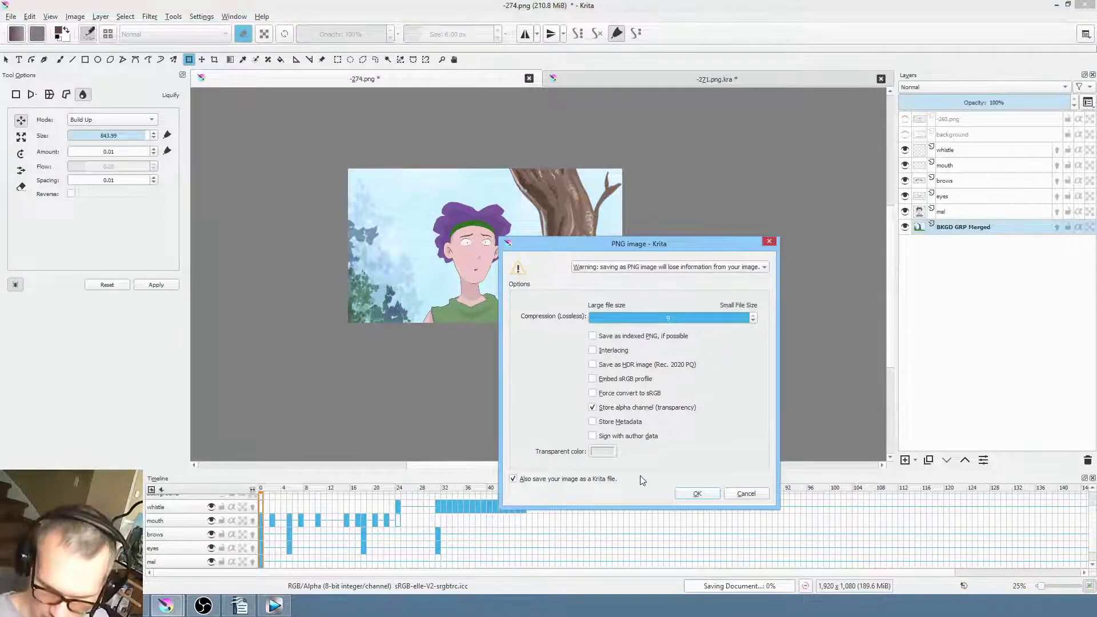
click(696, 494)
Group the whistle, mouth, brows, eyes and mel layers and name the group "mel grp"
scroll(572, 317, up, 3)
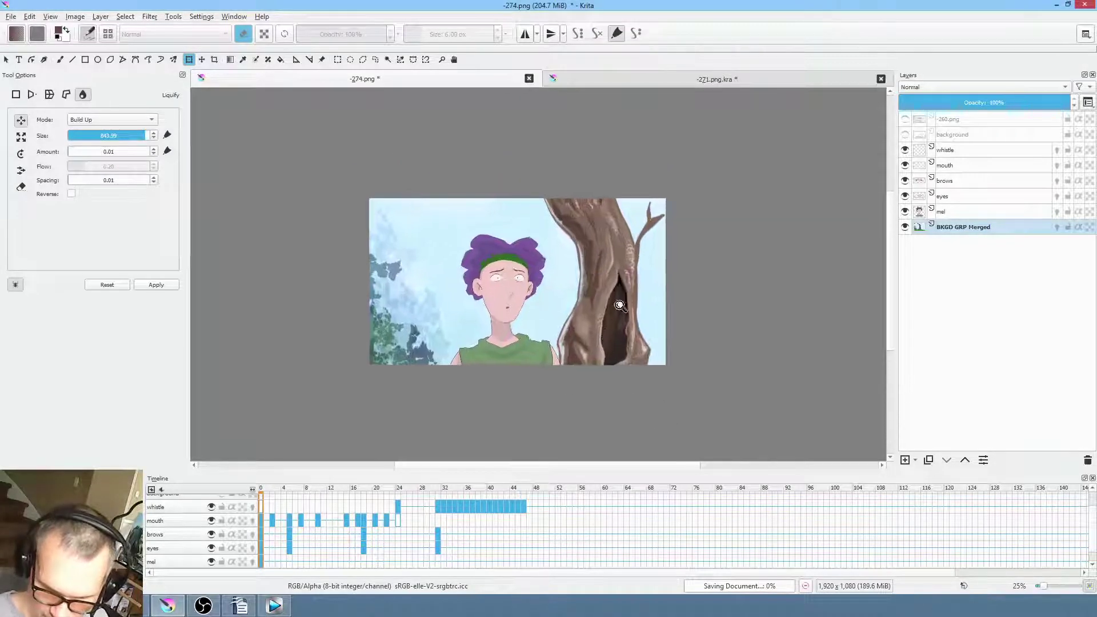
drag(650, 323, 663, 297)
key(space)
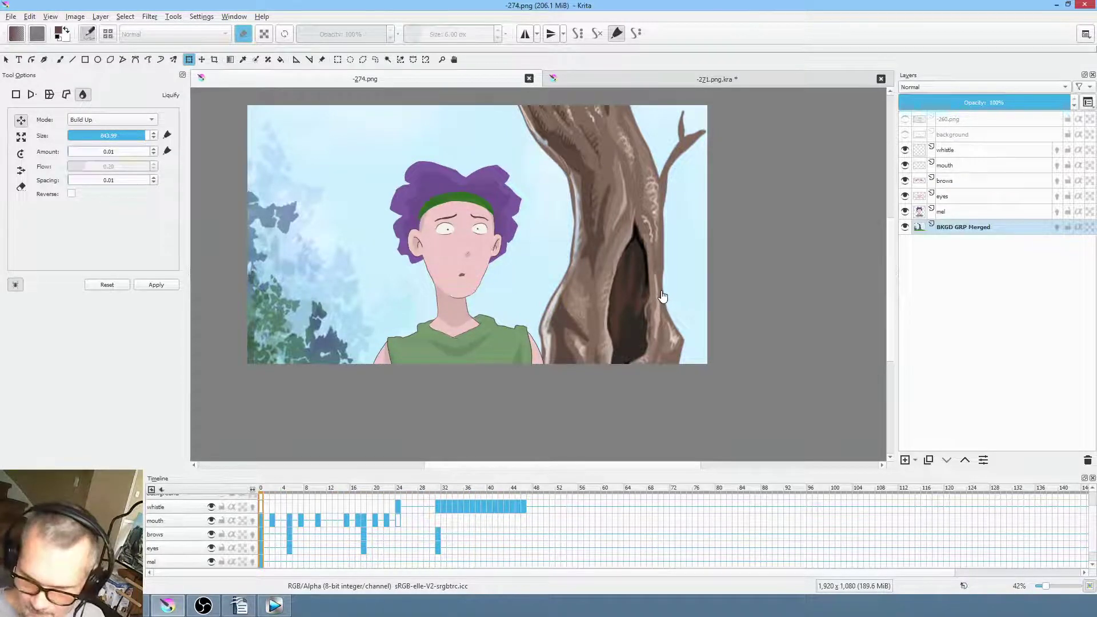
click(976, 151)
shift+click(979, 211)
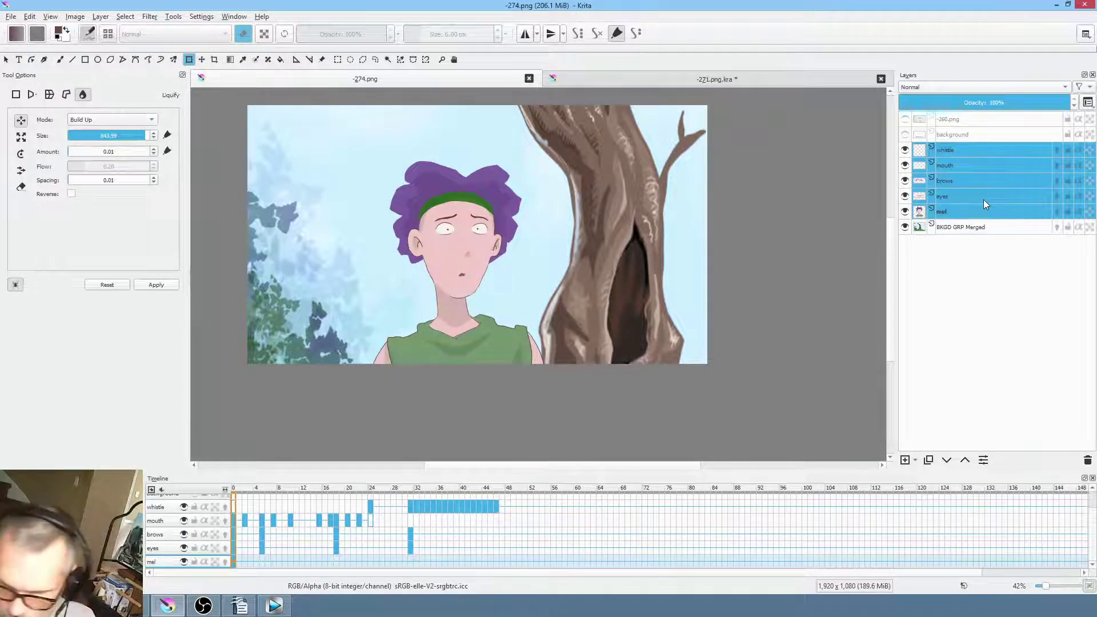
key(ctrl+g)
click(982, 146)
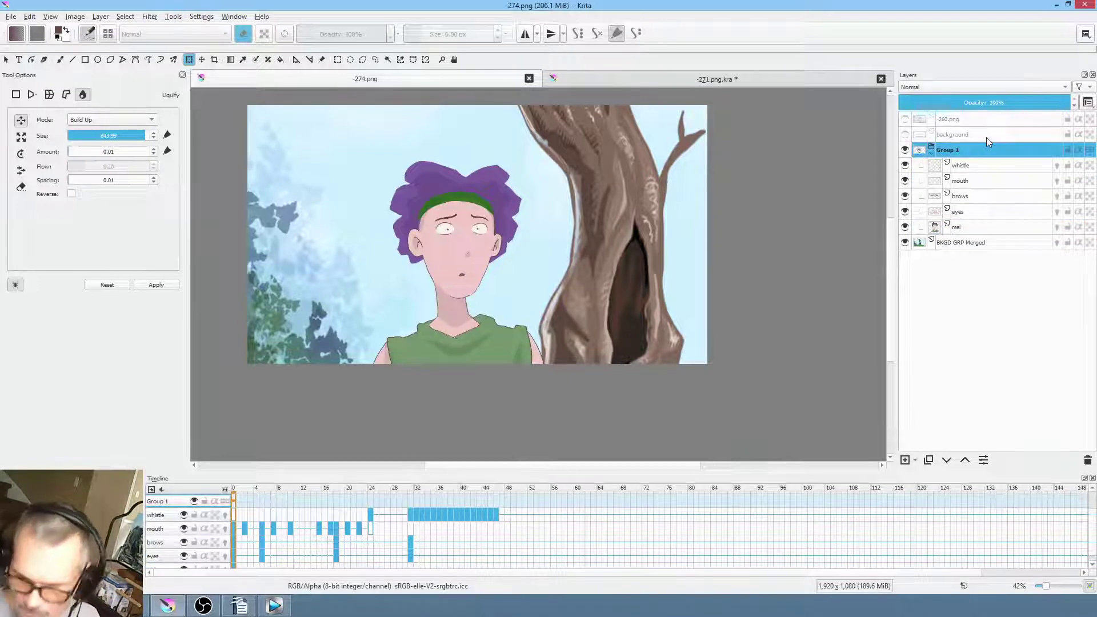
double_click(966, 149)
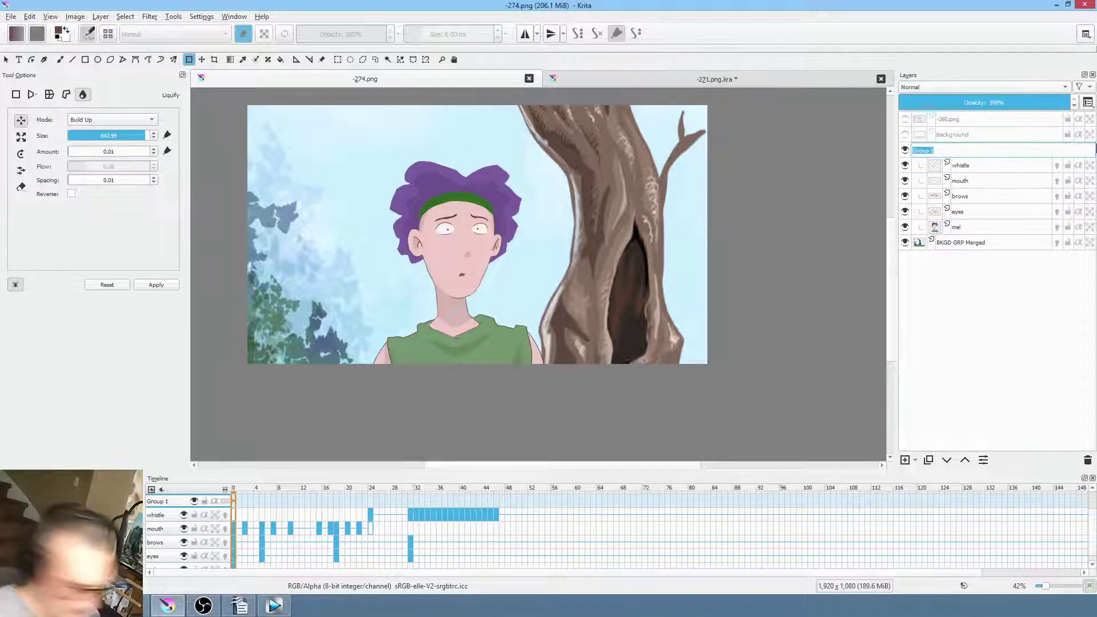
text(mel grp)
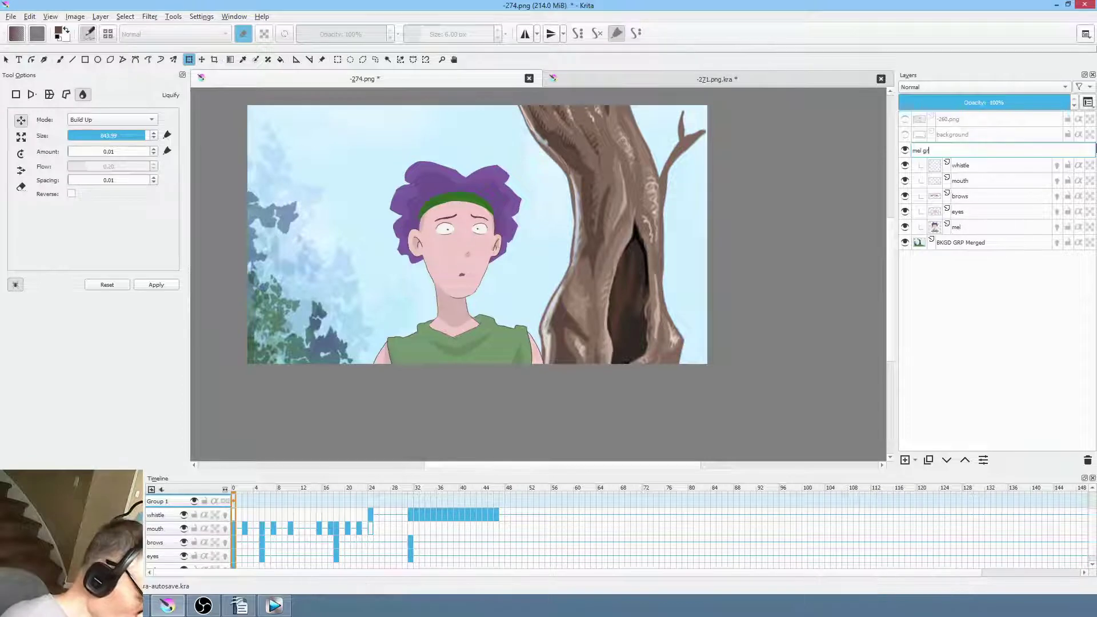
key(Return)
Delete the hidden -260.png and background layers above the character group
click(984, 120)
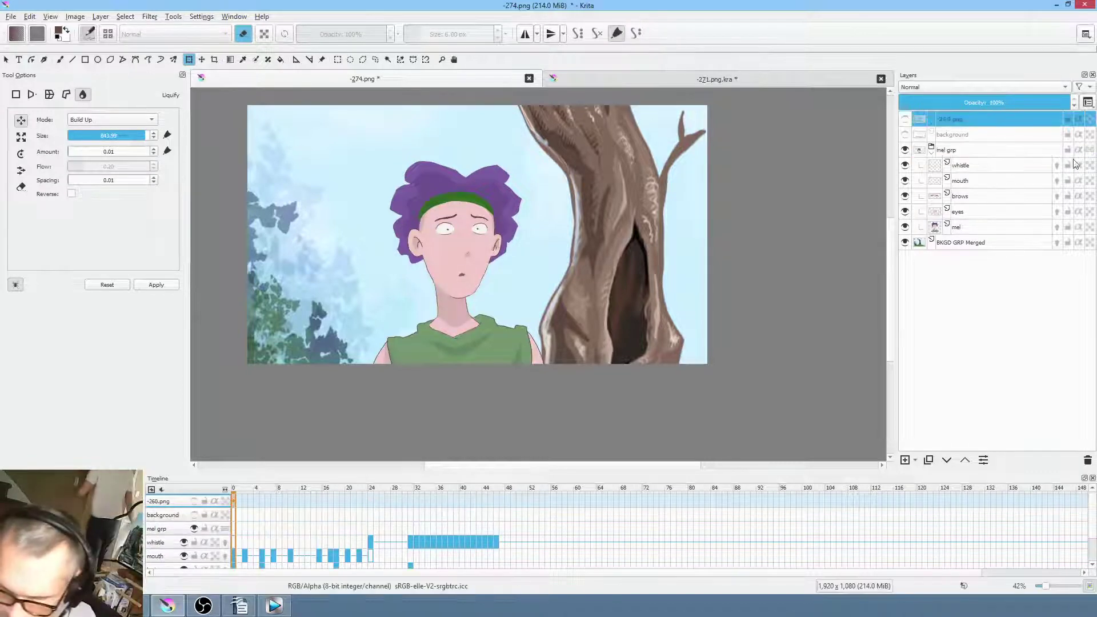
click(1086, 459)
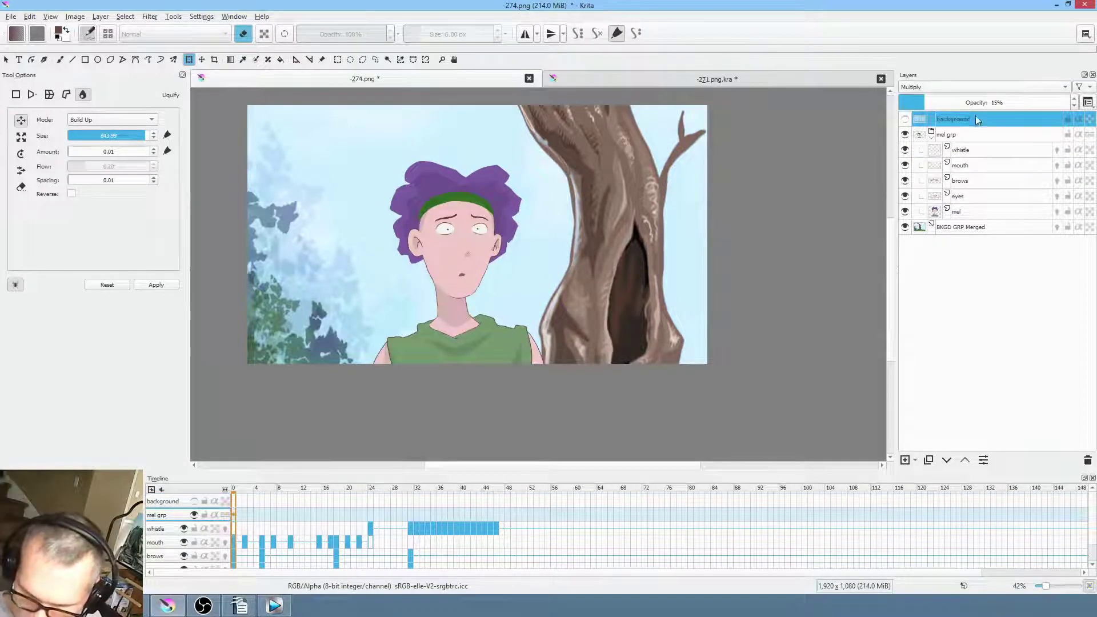
click(1087, 460)
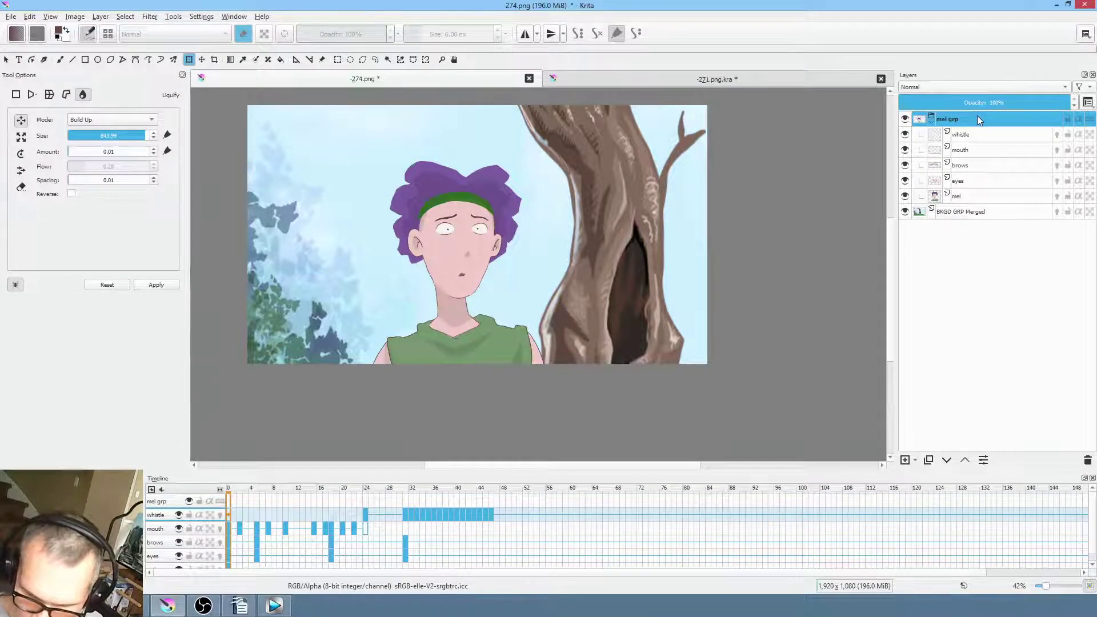
Collapse the mel grp group, duplicate it and hide the original group
click(933, 121)
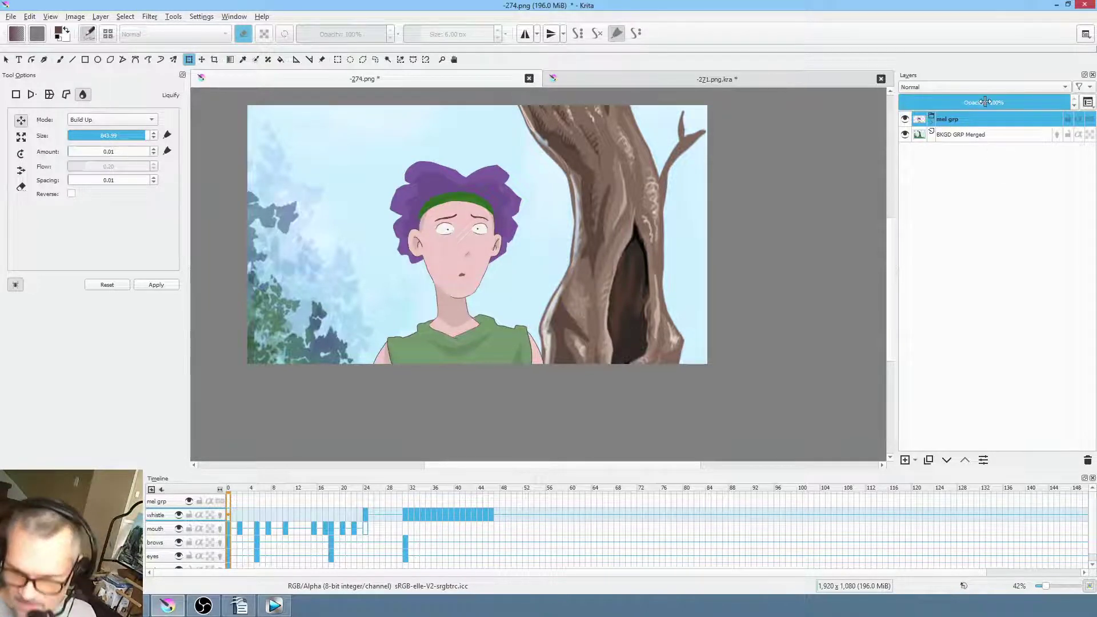
click(930, 461)
click(905, 134)
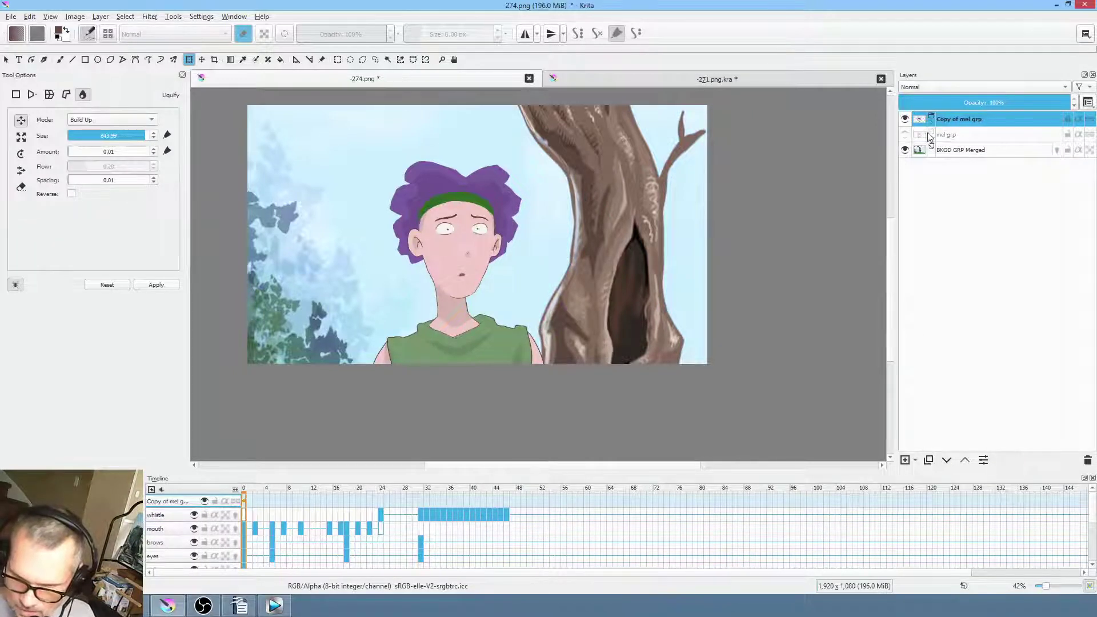
Merge the duplicated group into one animated layer and check its frames against the original mel grp
click(953, 136)
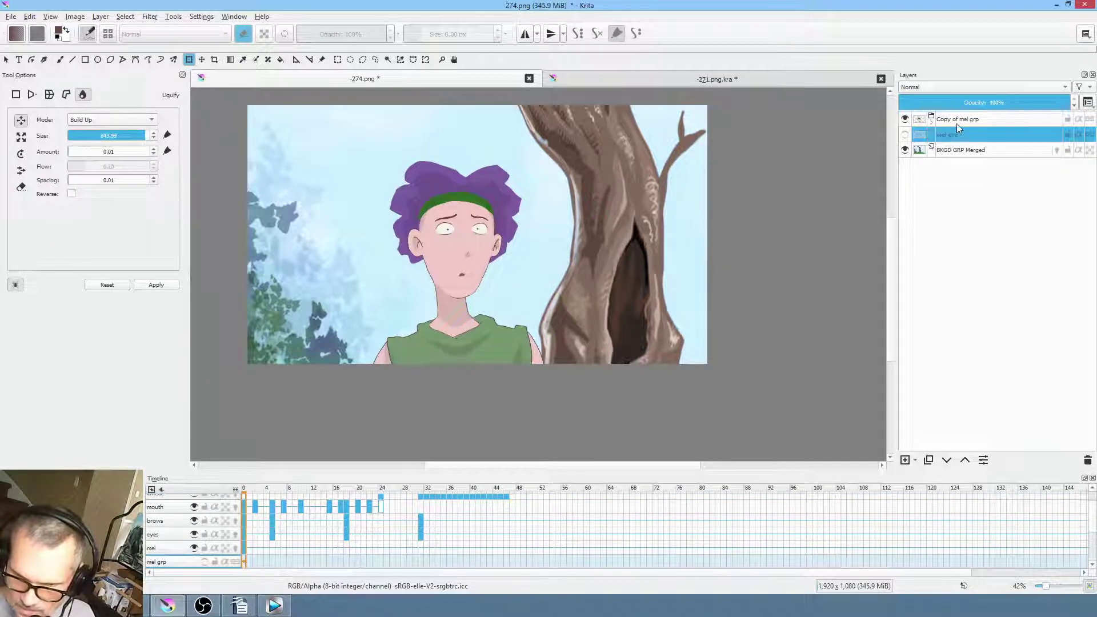
click(958, 120)
right_click(959, 118)
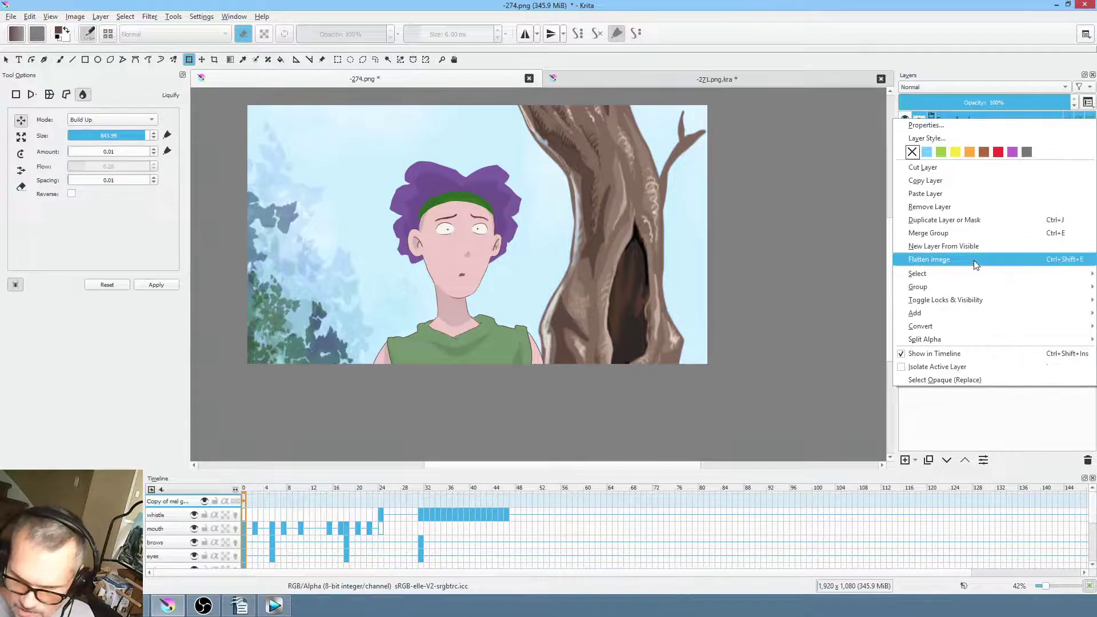
click(974, 235)
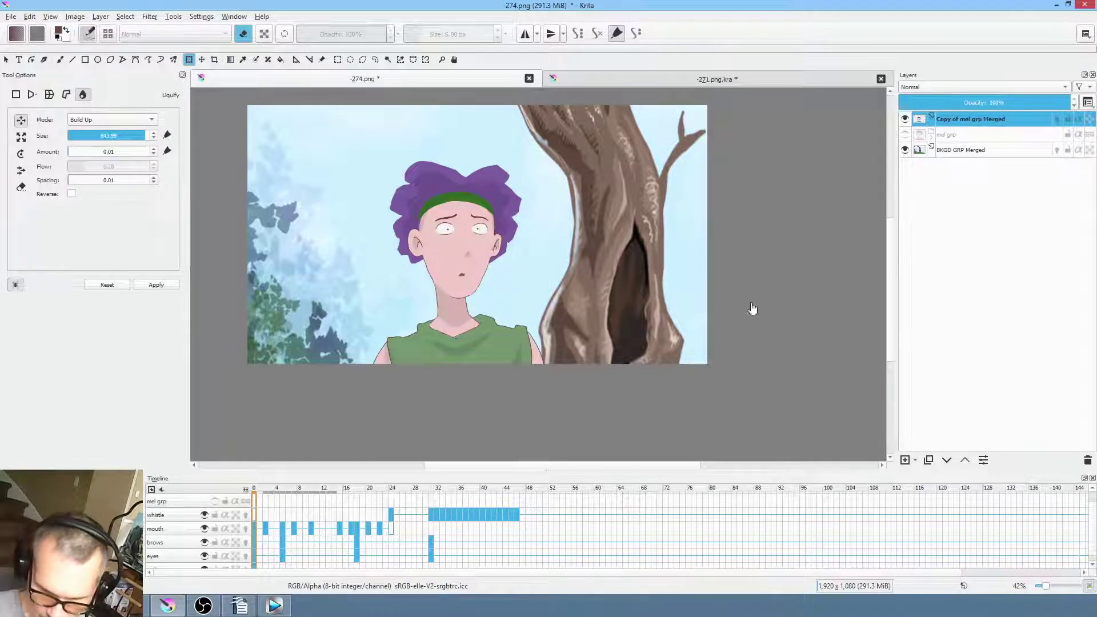
click(499, 499)
drag(495, 488, 472, 496)
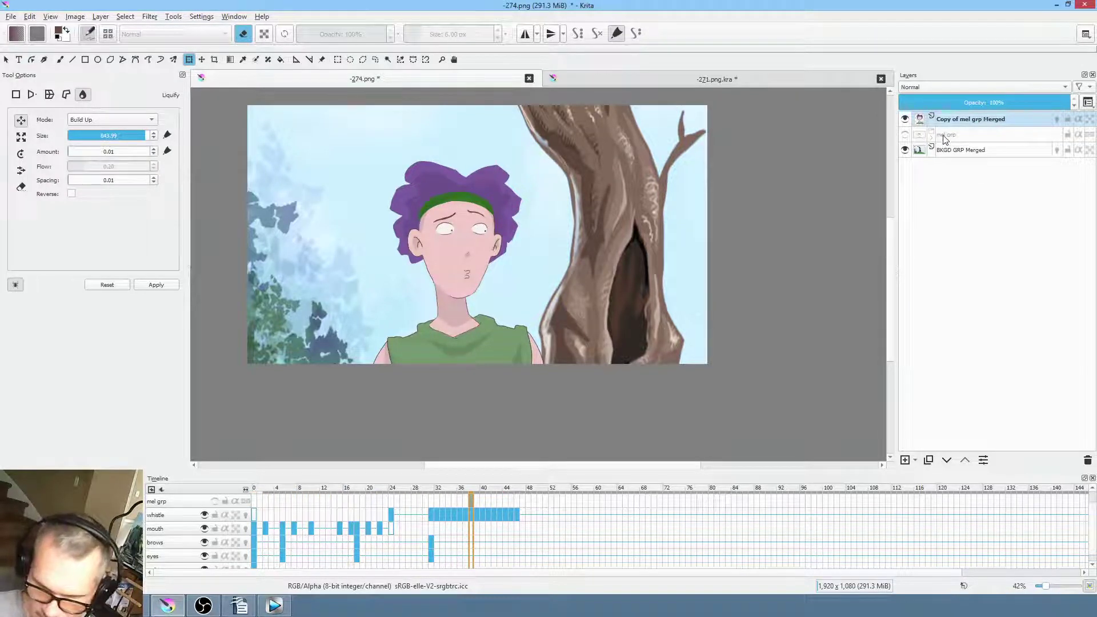
click(905, 135)
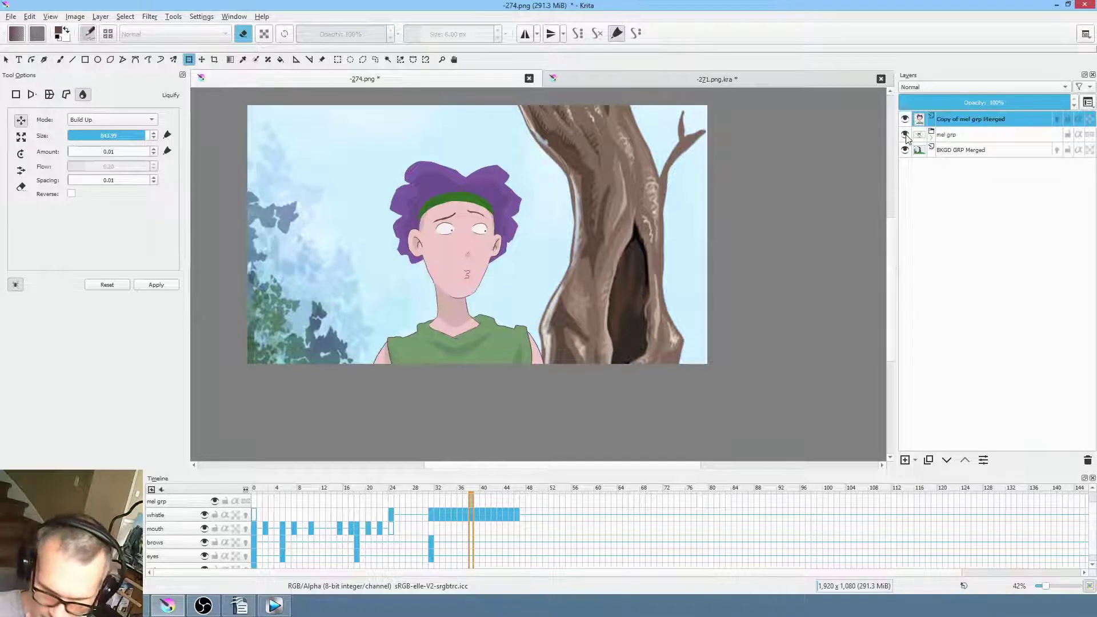
click(906, 136)
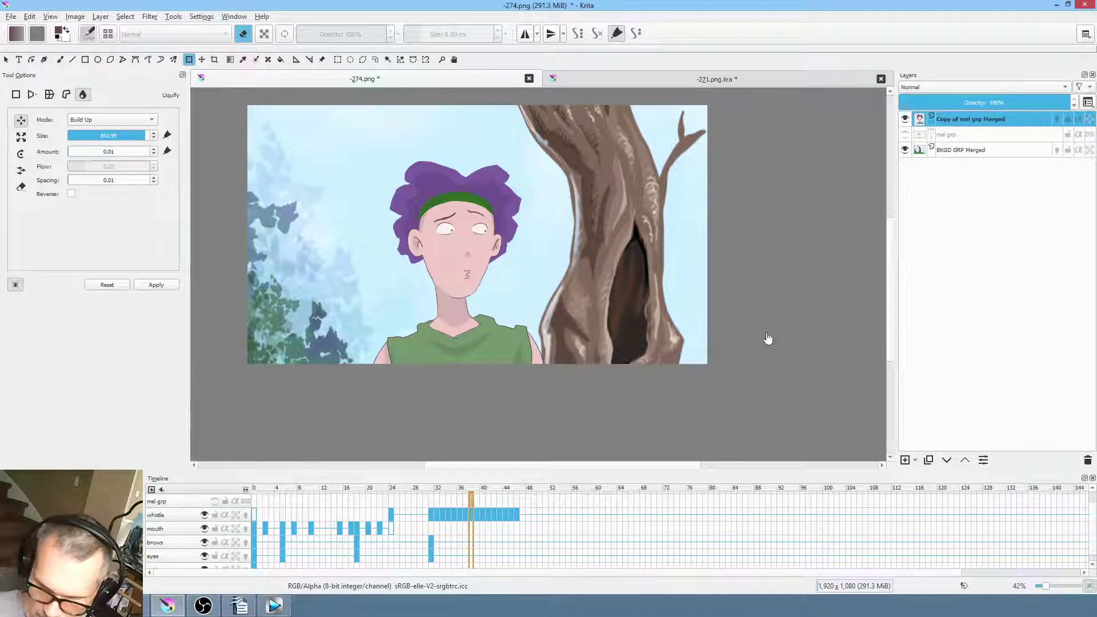
click(256, 501)
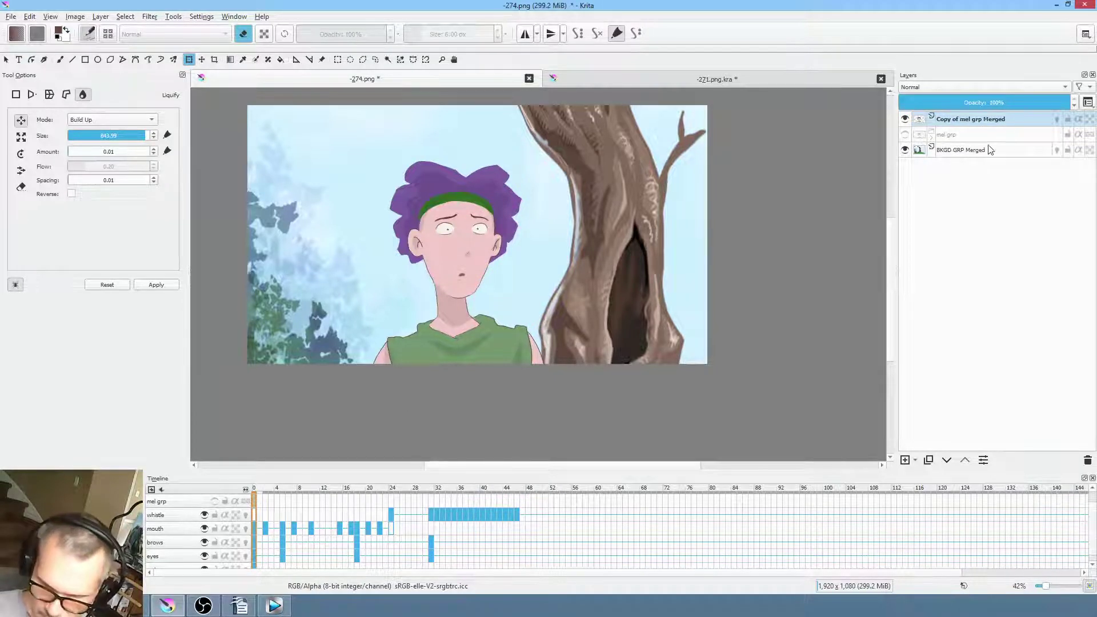
Select the merged character layer at frame 0 and shrink the Liquify brush to a size of about 334
click(983, 119)
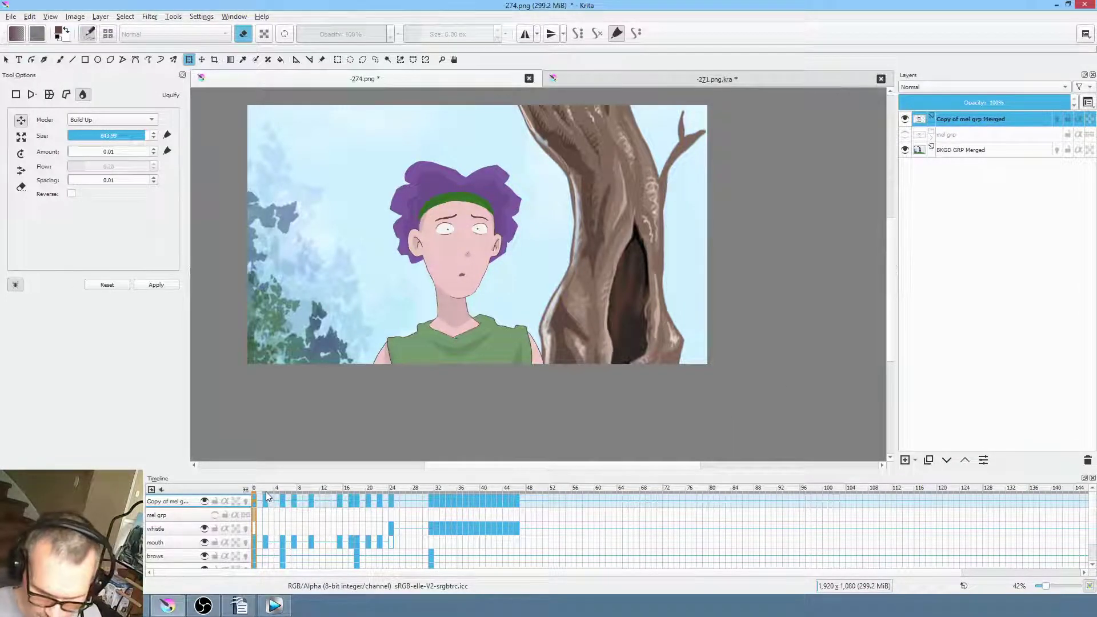
mouse_move(256, 486)
mouse_down()
mouse_move(387, 498)
mouse_move(240, 479)
mouse_up()
scroll(473, 328, up, 2)
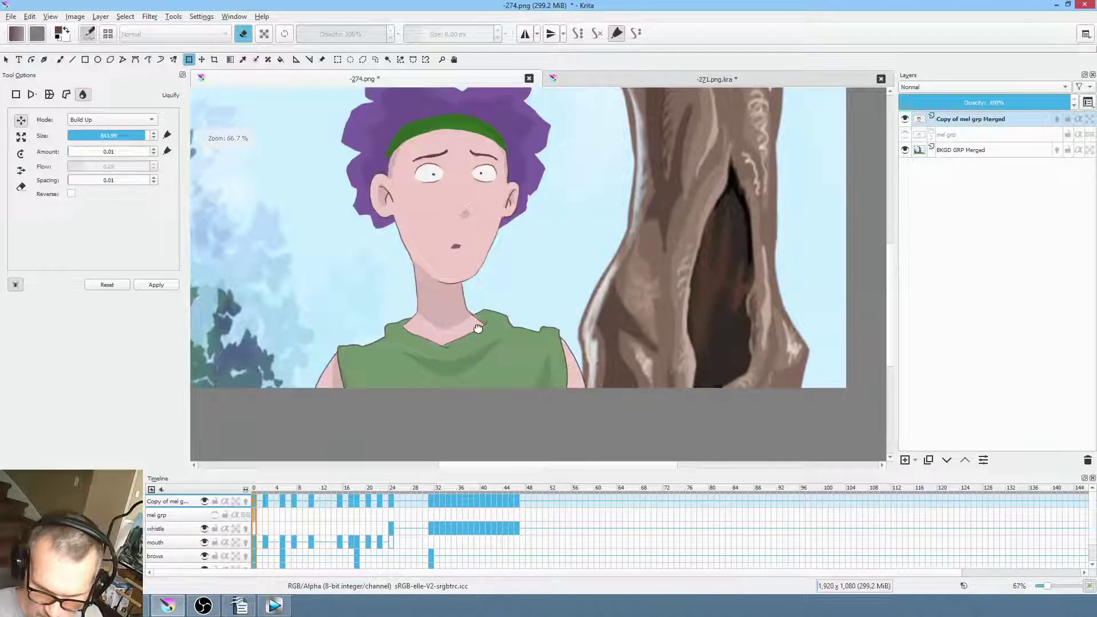
drag(478, 329, 560, 342)
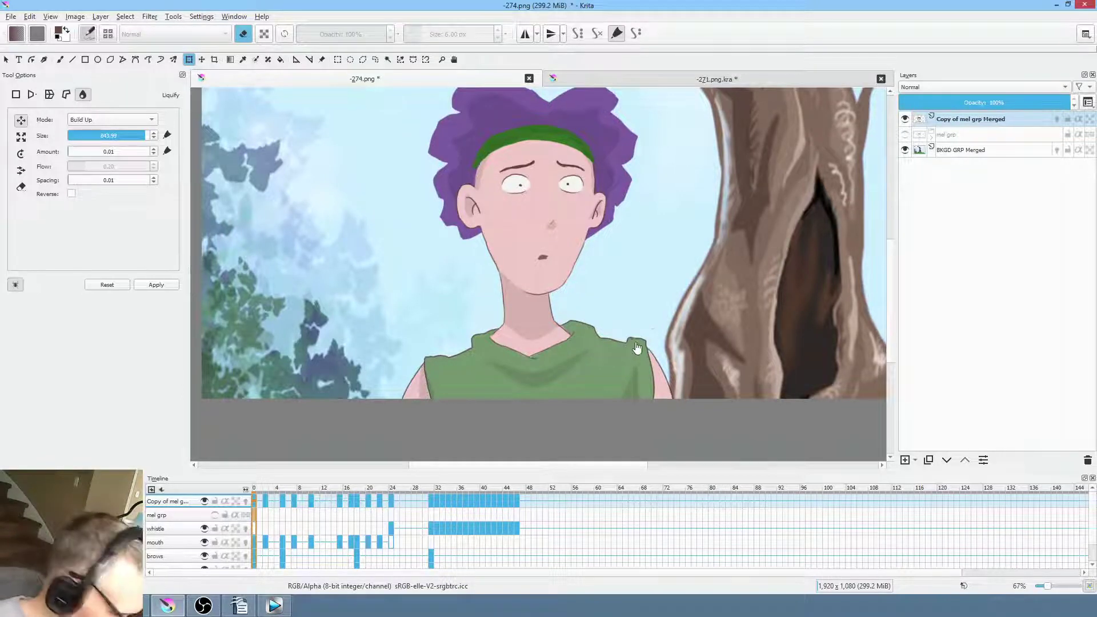
key(Return)
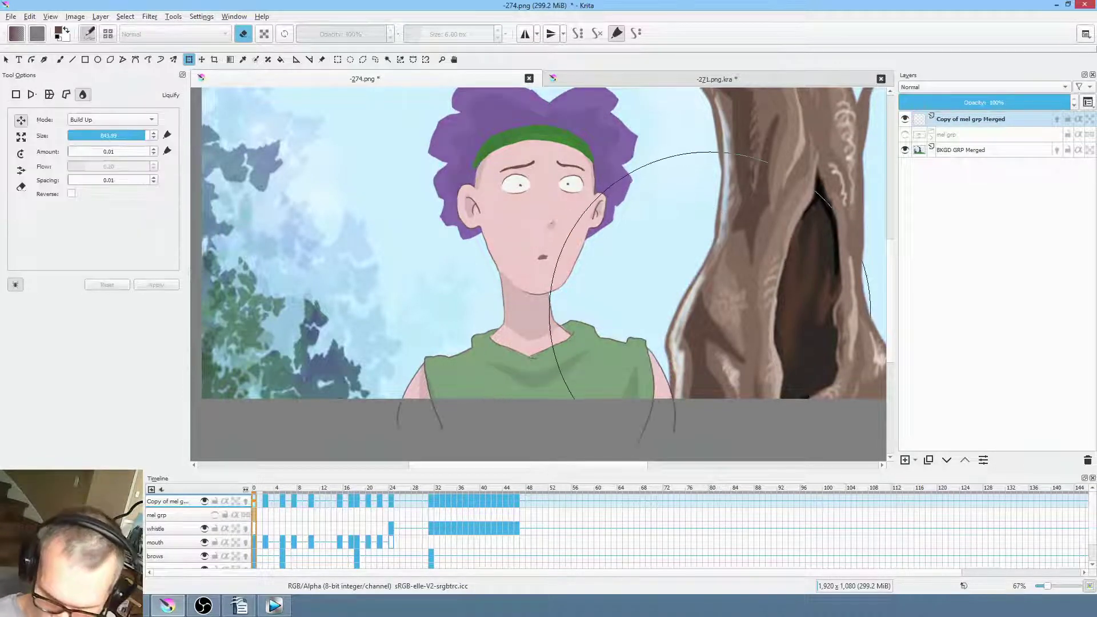
key(bracketleft)
key(bracketleft)
key(bracketleft)
key(bracketleft)
key(bracketleft)
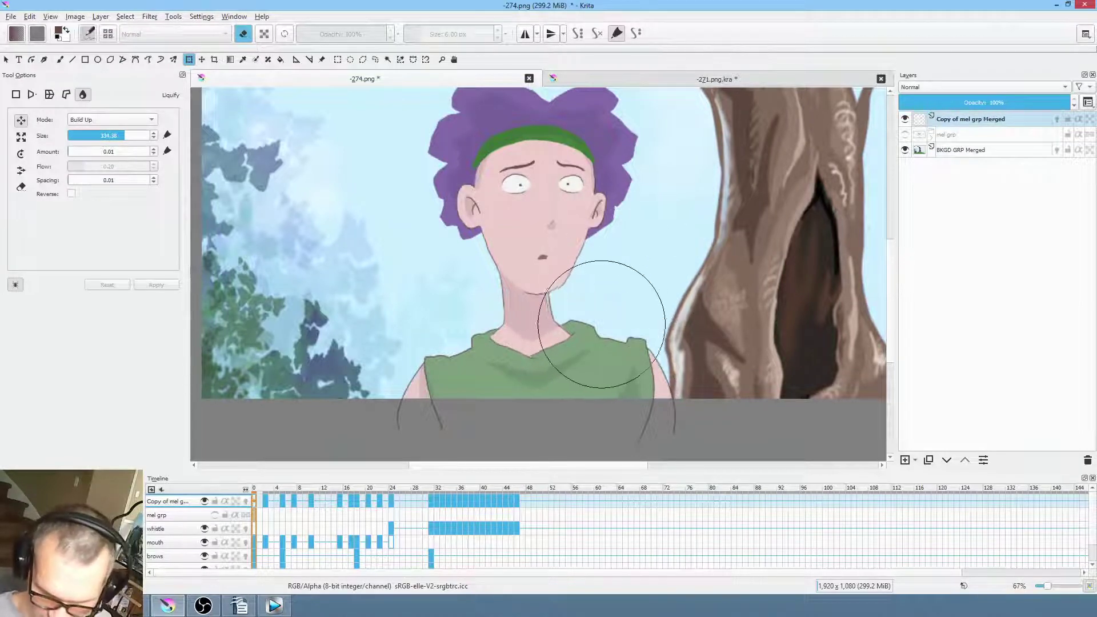
Liquify both of the character's shoulders slightly upward on frame 3 with a brush size of about 374
key(space)
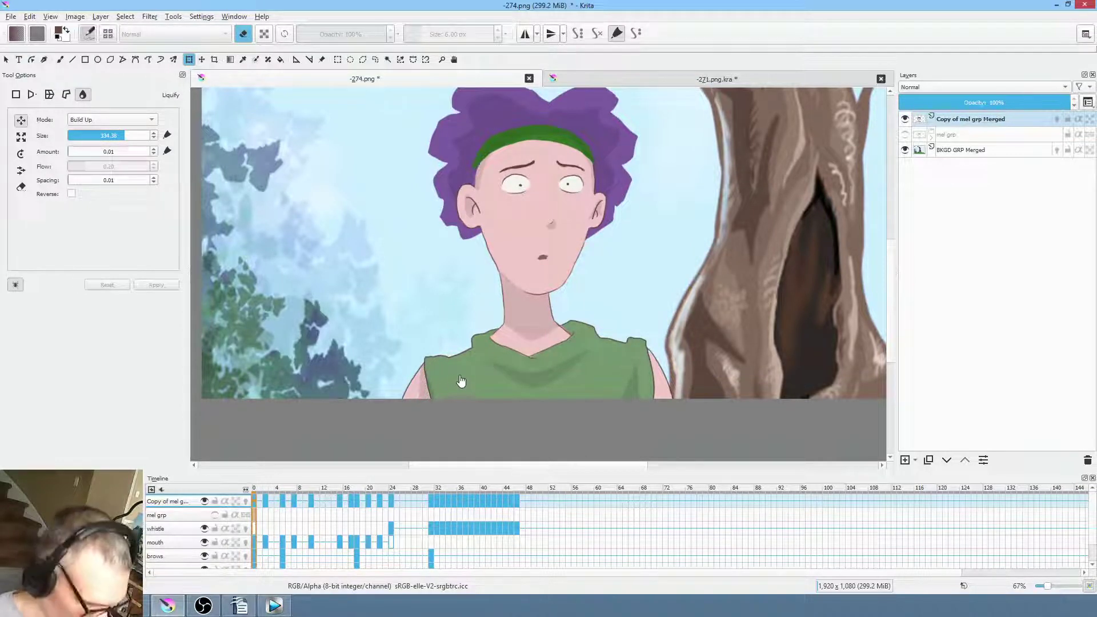
mouse_move(457, 371)
mouse_down()
mouse_move(496, 411)
mouse_move(486, 410)
mouse_up()
mouse_move(428, 358)
mouse_down()
mouse_move(438, 348)
mouse_move(454, 356)
mouse_up()
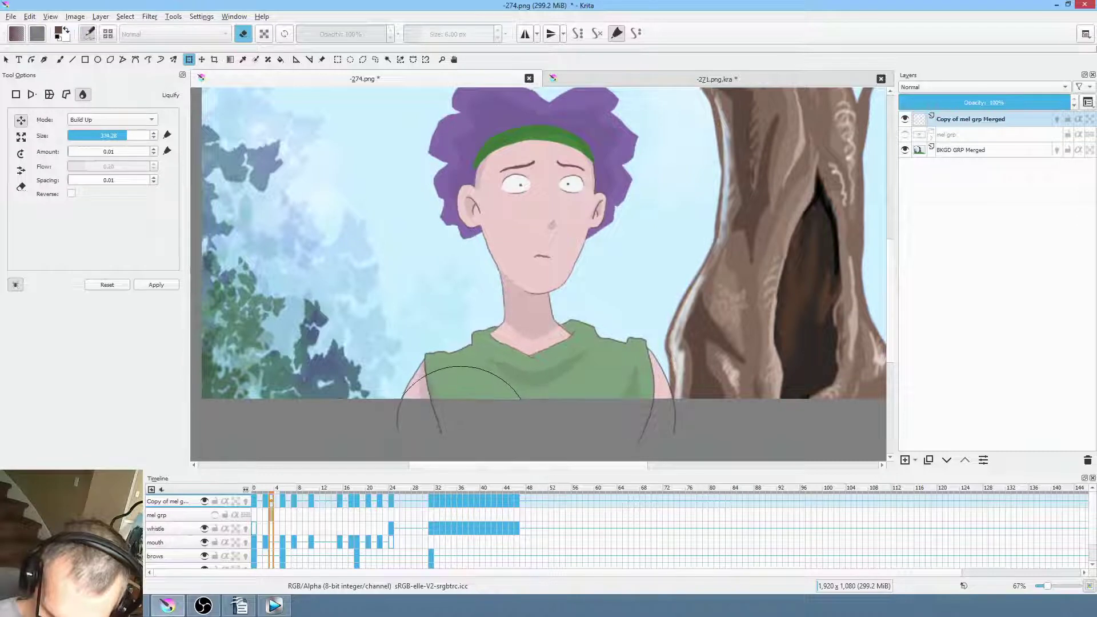
mouse_move(628, 352)
mouse_down()
mouse_move(612, 343)
mouse_move(629, 332)
mouse_move(600, 366)
mouse_move(622, 414)
mouse_up()
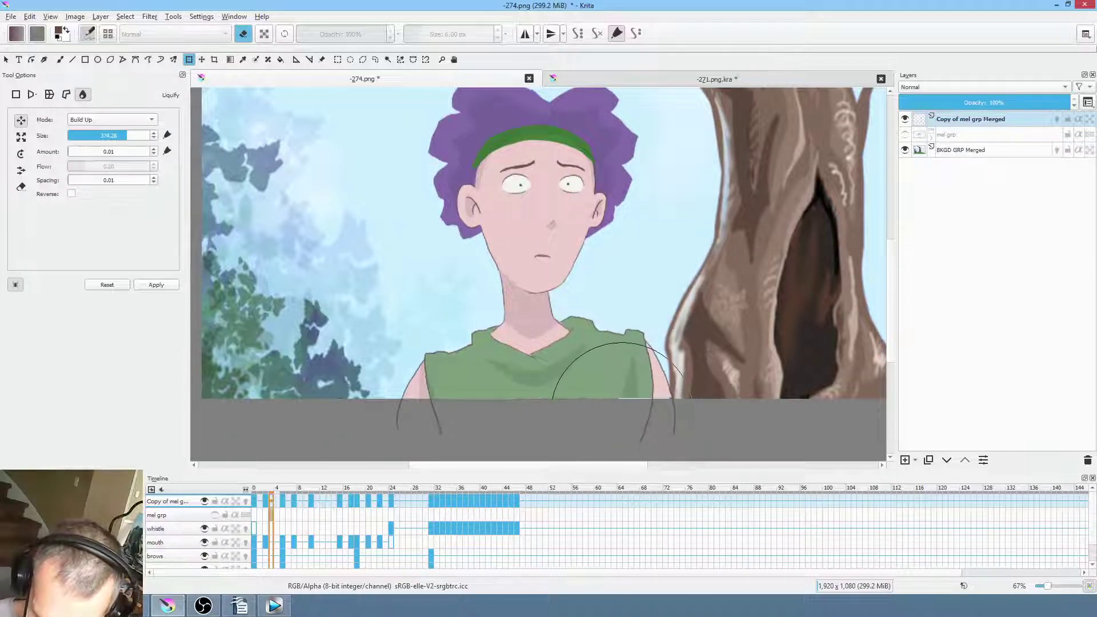
Liquify the shoulders on frame 4, with onion skins turned on for the merged layer and brush size reduced to about 257
click(278, 503)
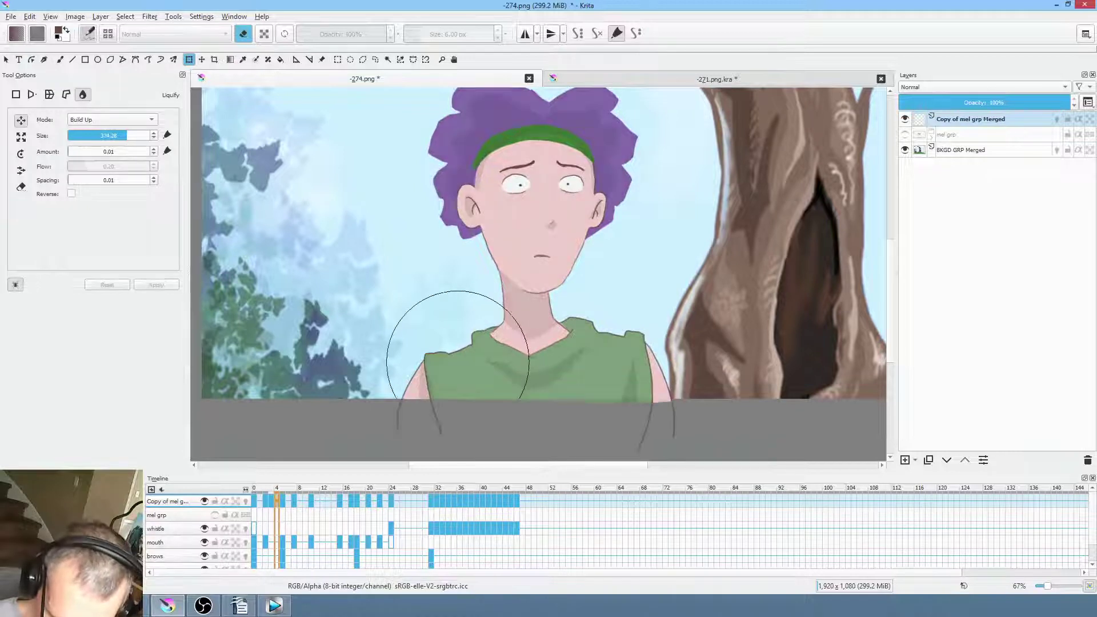
mouse_move(445, 361)
mouse_down()
mouse_move(428, 355)
mouse_move(601, 321)
mouse_move(417, 368)
mouse_move(450, 360)
mouse_up()
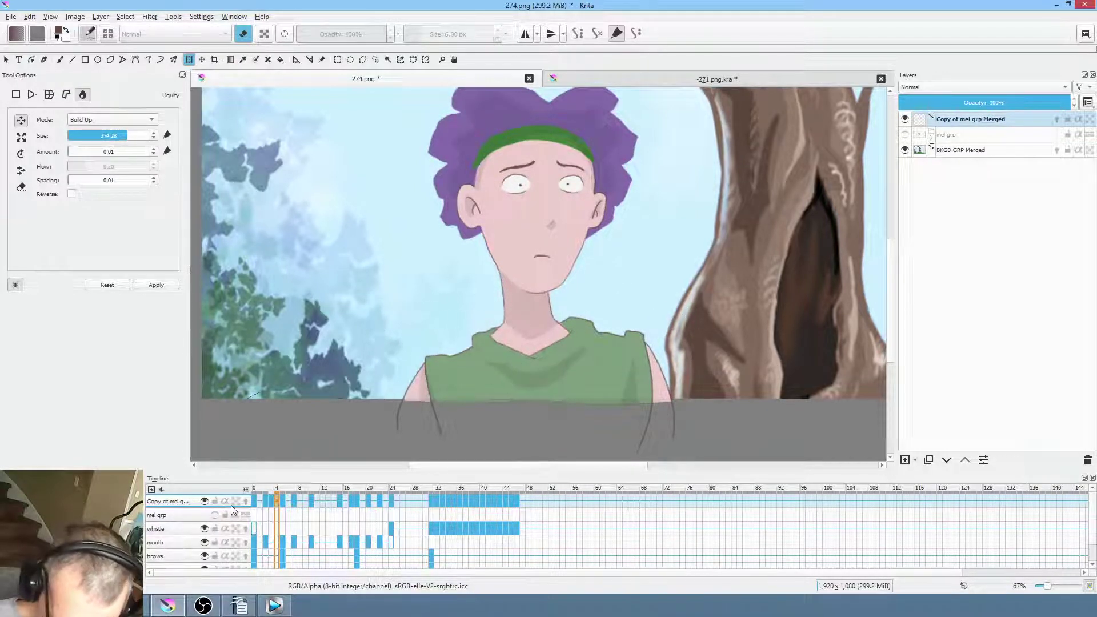
click(245, 501)
key(bracketleft)
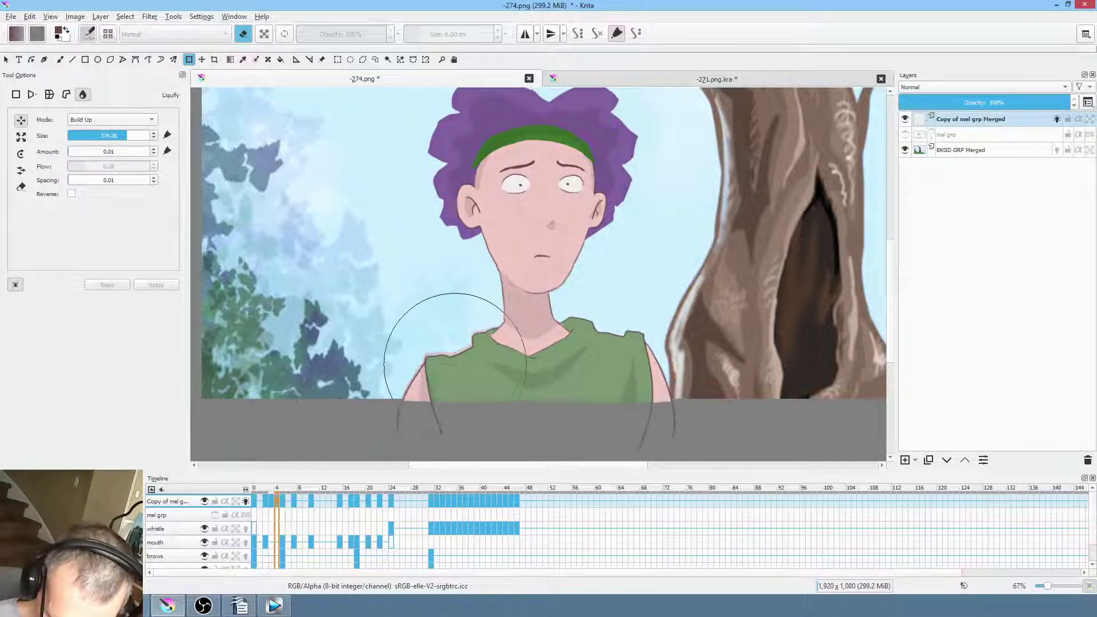
mouse_move(441, 361)
mouse_down()
mouse_move(396, 348)
mouse_move(522, 341)
mouse_up()
drag(648, 344, 652, 344)
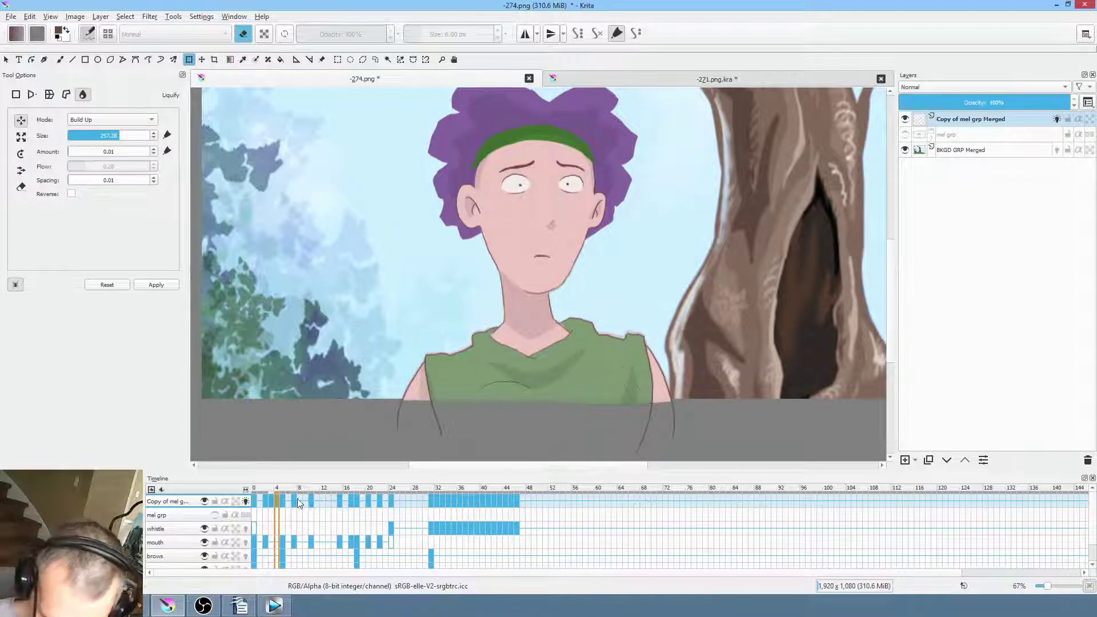
Try nudging the character's shoulders with Liquify on frames 5 and 6 of the merged character layer
click(280, 503)
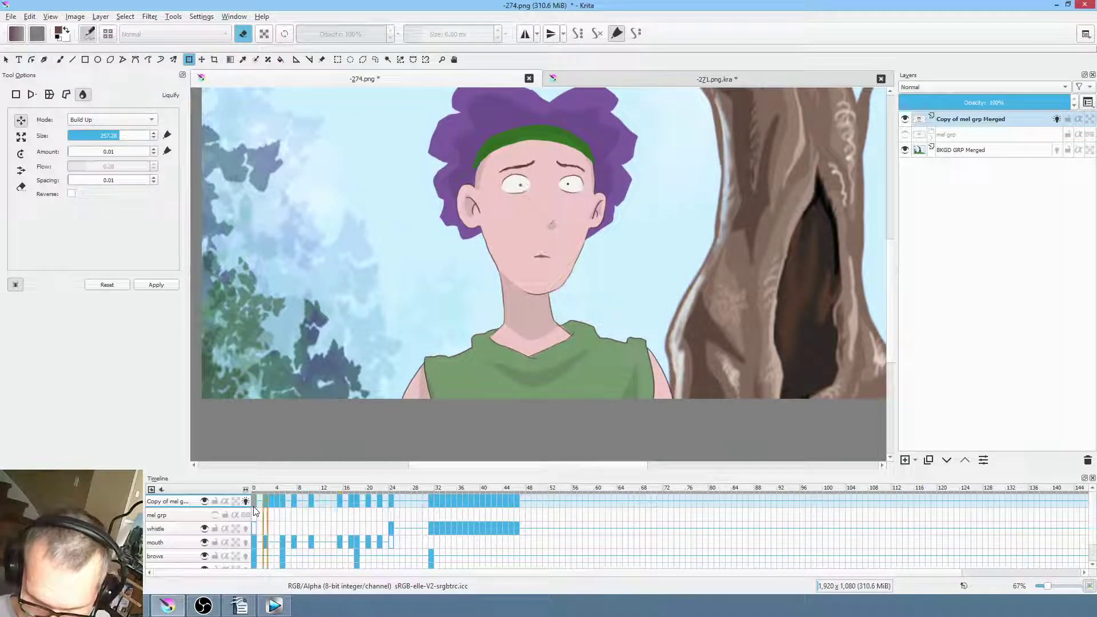
key(space)
click(281, 501)
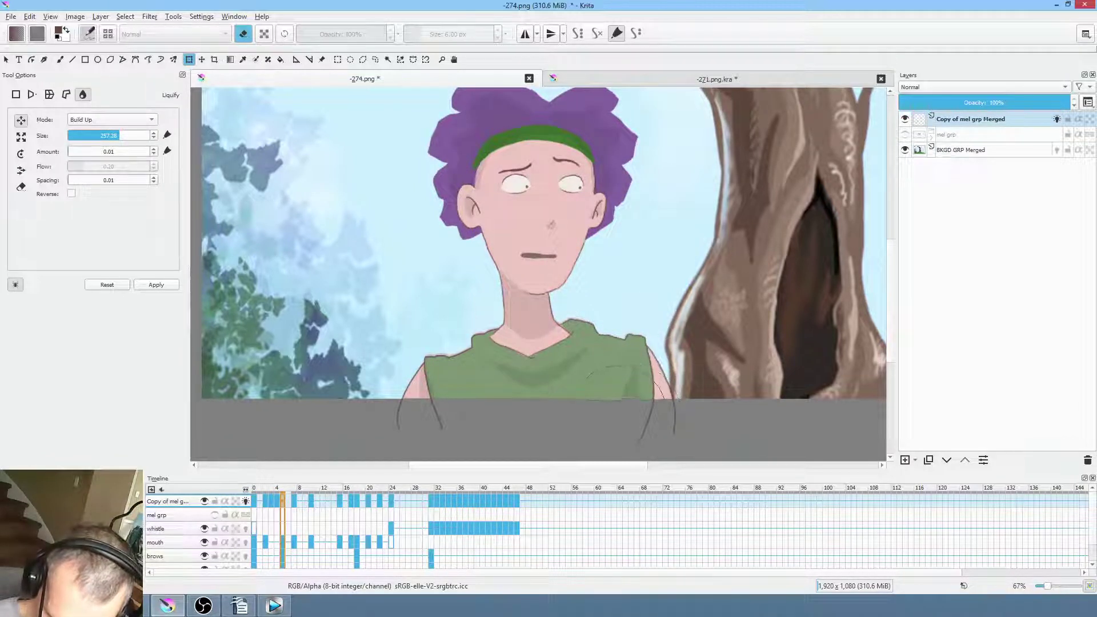
click(288, 501)
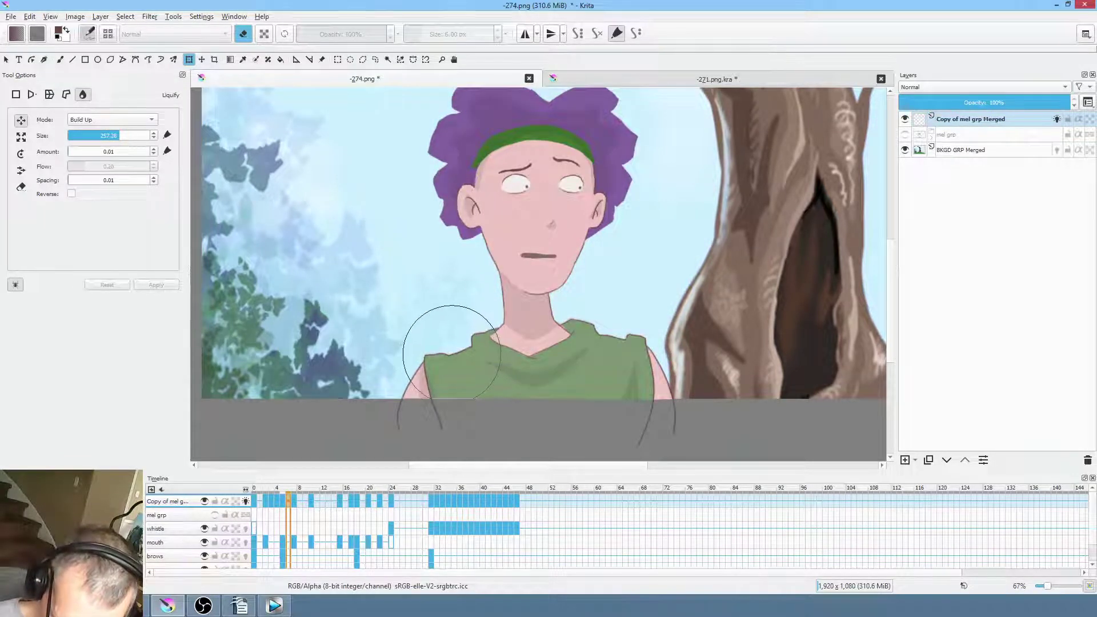
drag(436, 335, 426, 349)
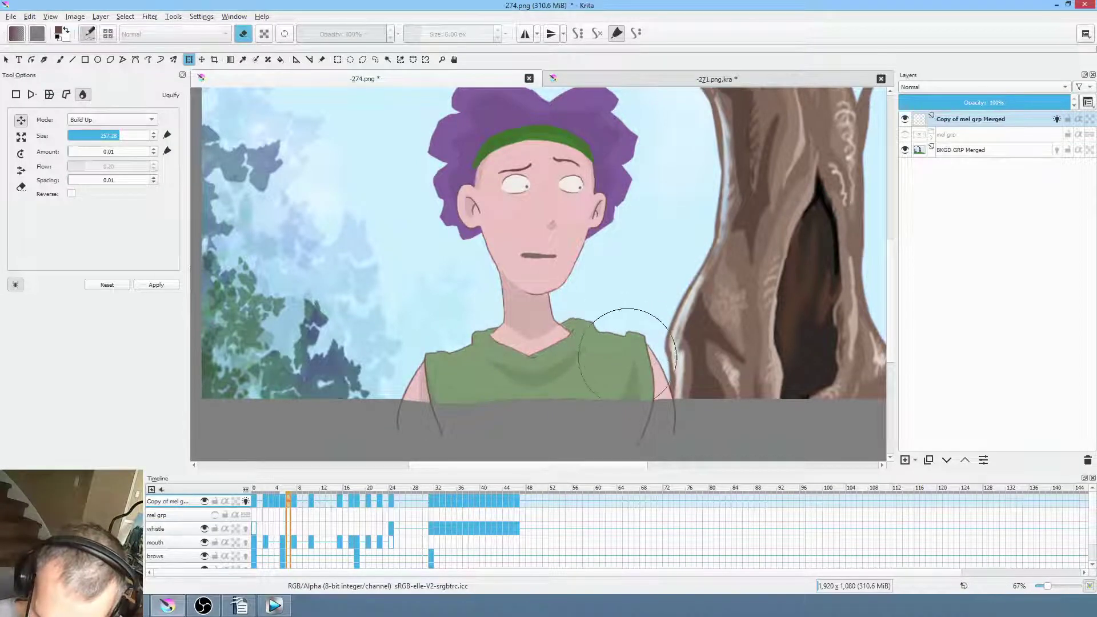
Return to frames 5 and 4 and try readjusting the character's shoulder with Liquify
click(283, 507)
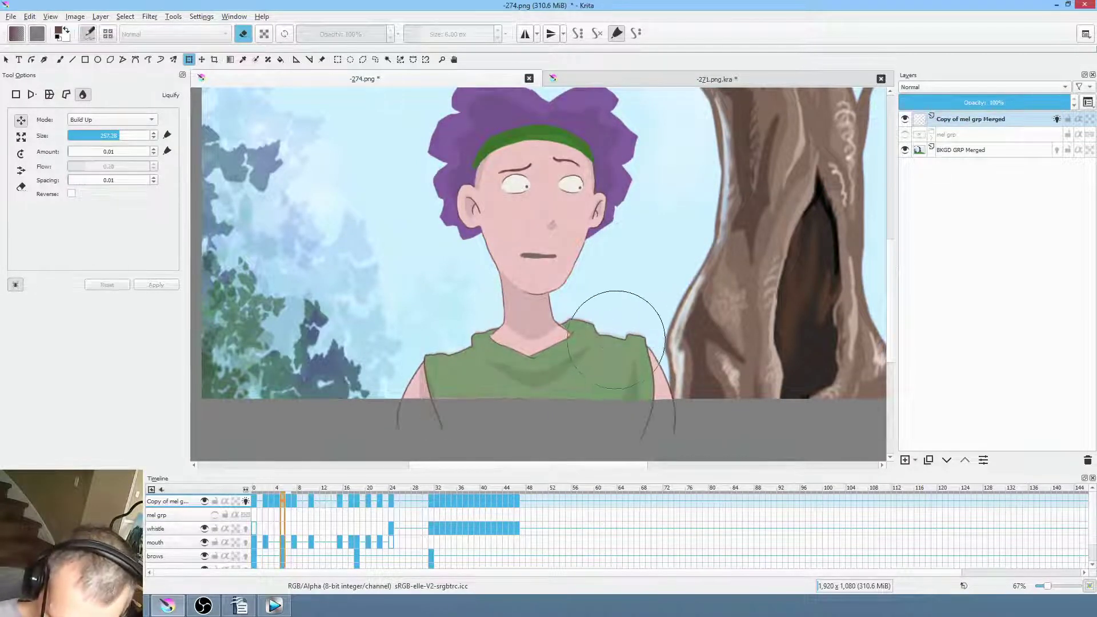
key(Left)
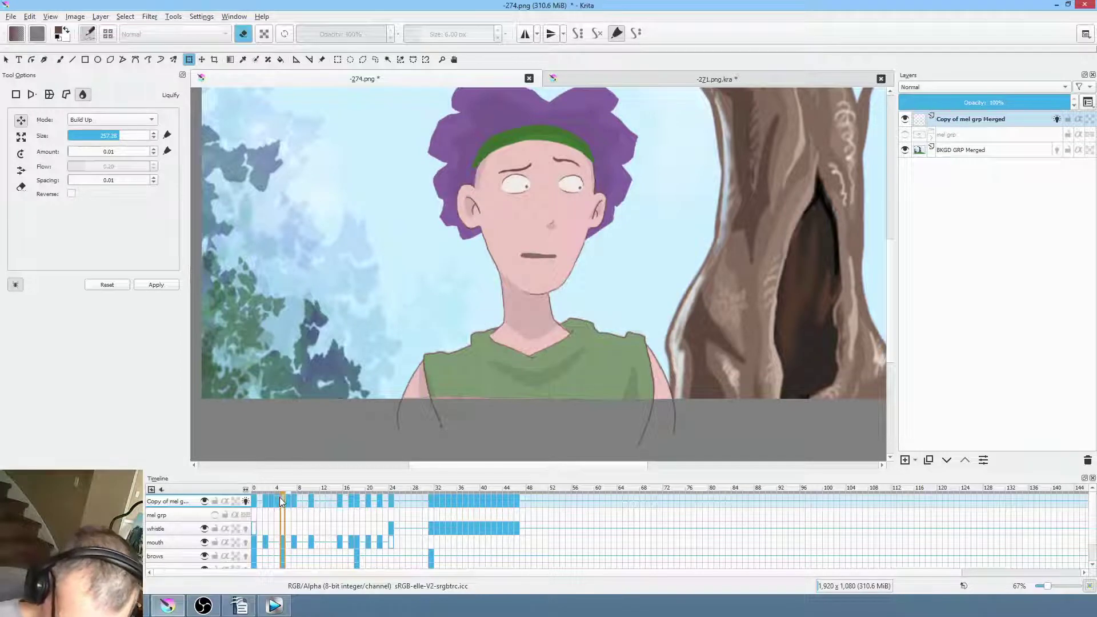
drag(463, 344, 444, 342)
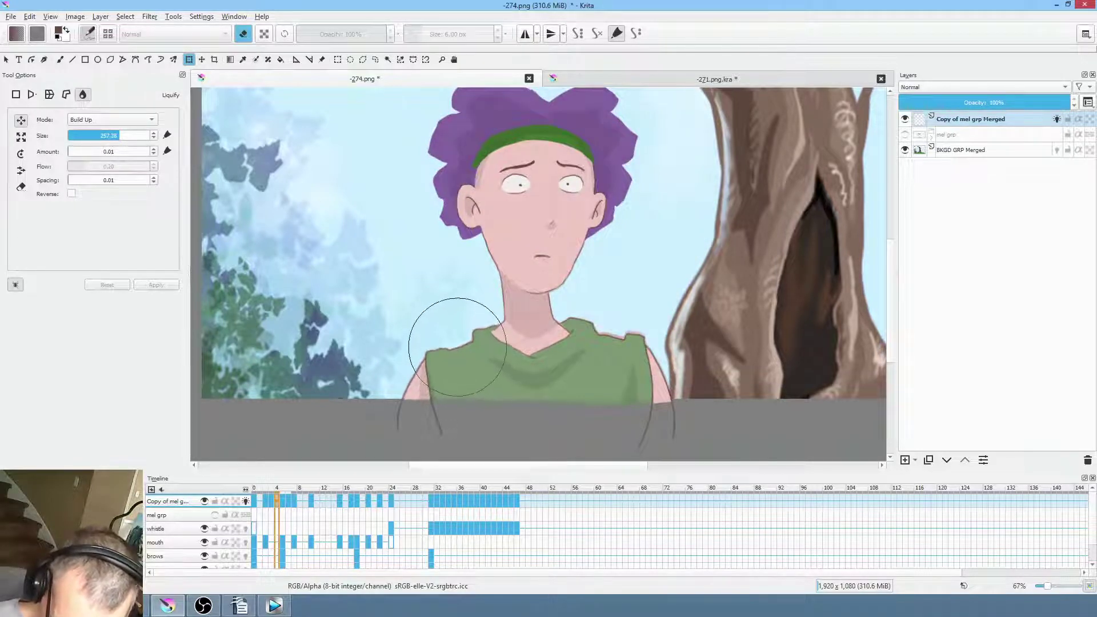
Try raising the character's shoulders slightly with Liquify on frames 3 and 2 of the merged layer
click(270, 503)
mouse_move(453, 345)
mouse_down()
mouse_move(608, 348)
mouse_move(595, 361)
mouse_up()
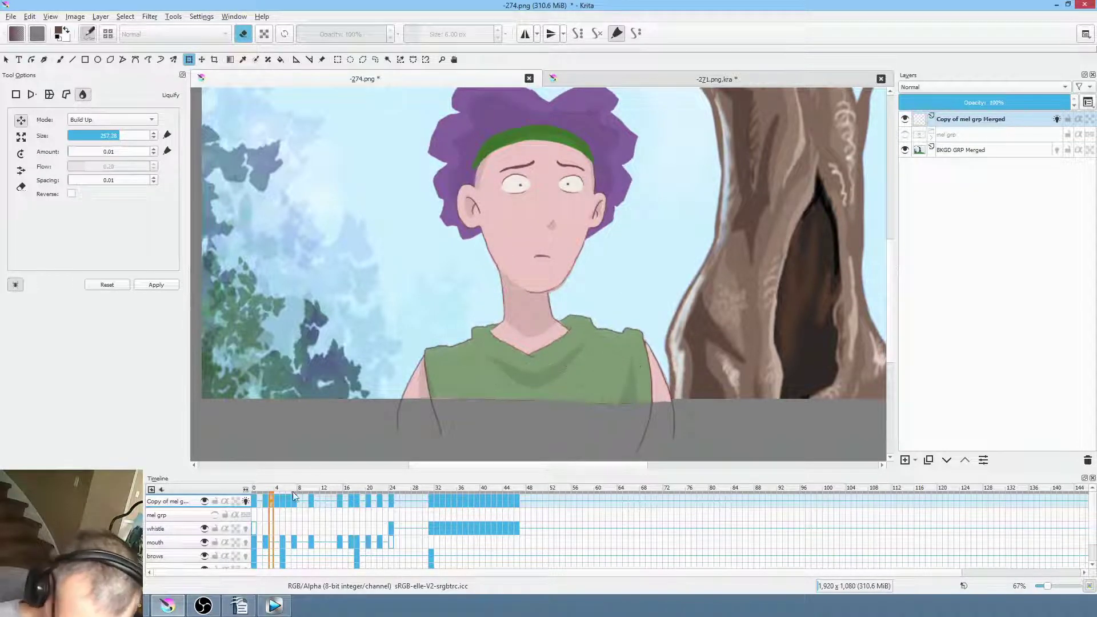
click(266, 502)
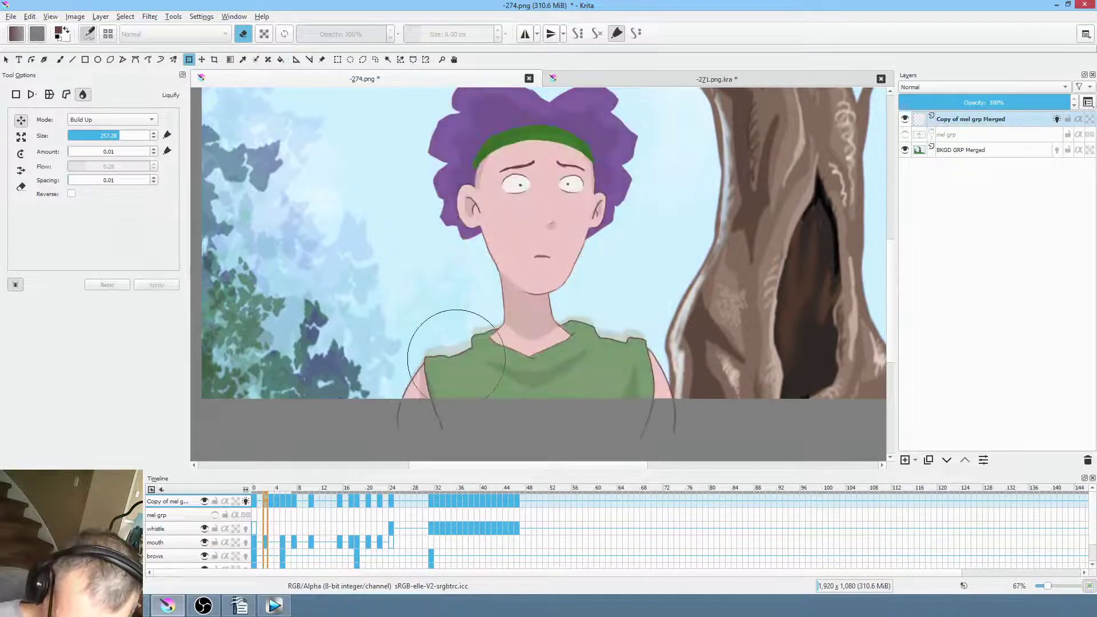
drag(452, 352, 517, 379)
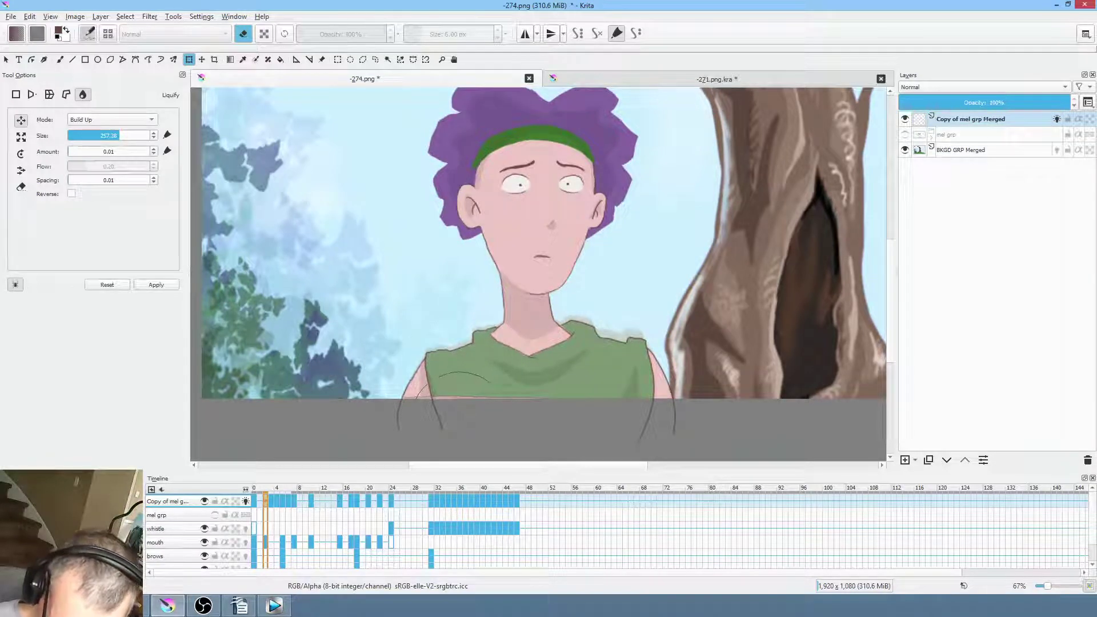
drag(602, 380, 604, 384)
Play the animation from frame 0 and examine the shoulder movement frame by frame with onion skins visible
click(257, 503)
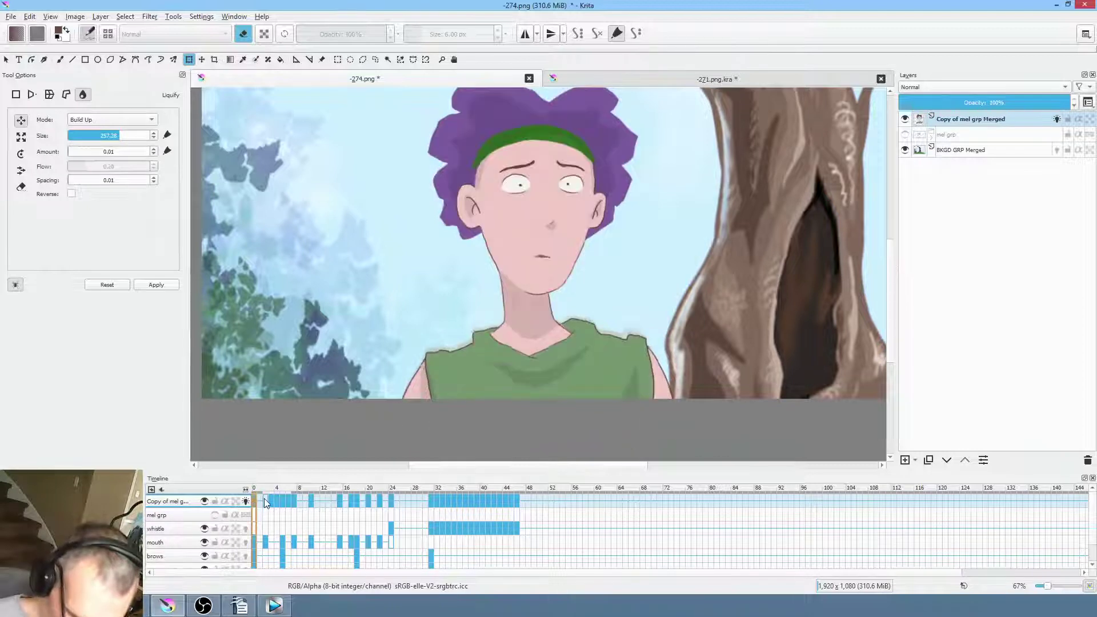
key(space)
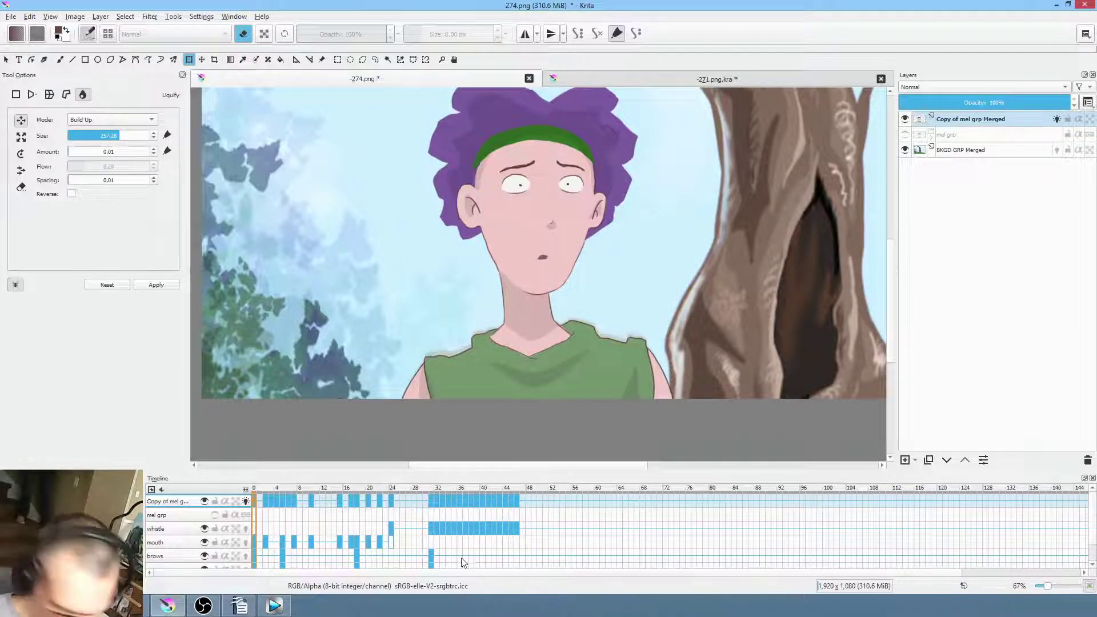
click(269, 503)
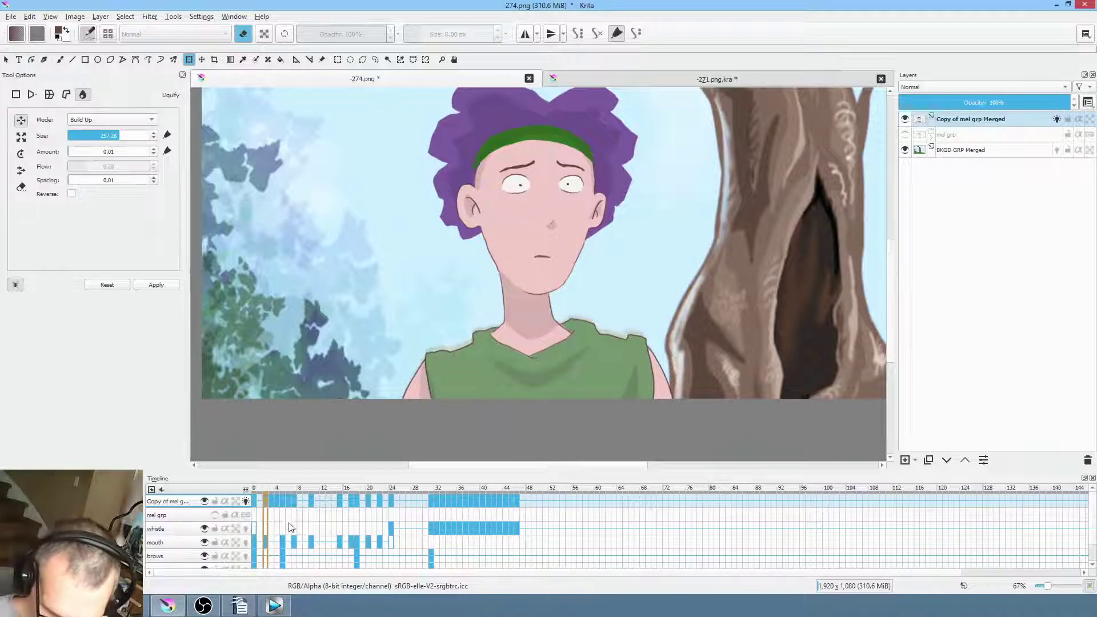
key(Right)
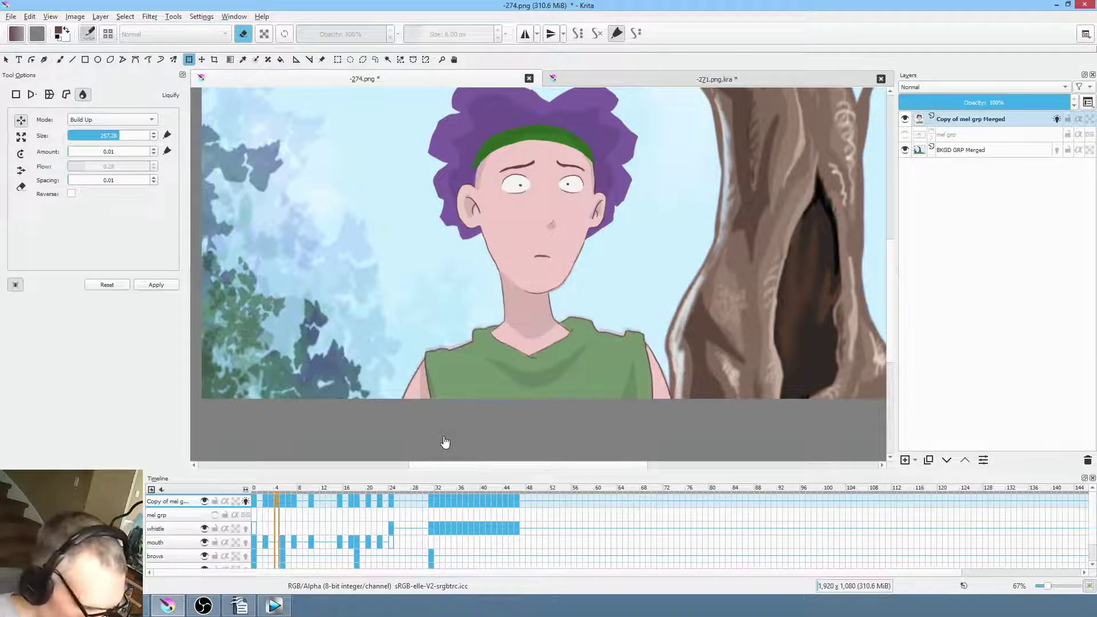
key(Right)
key(Right)
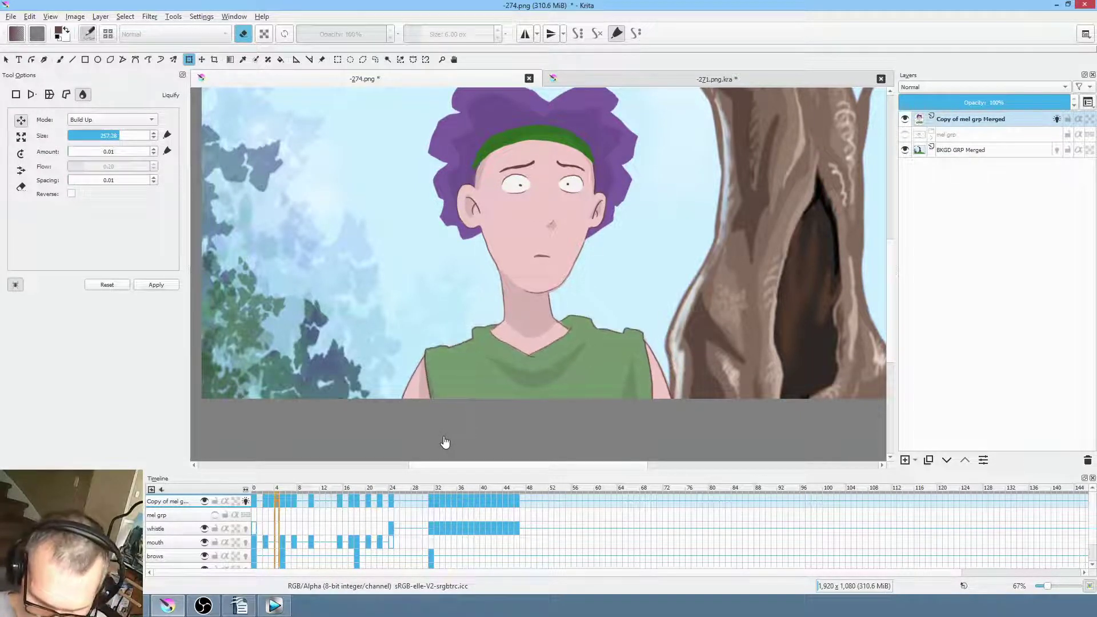
key(Return)
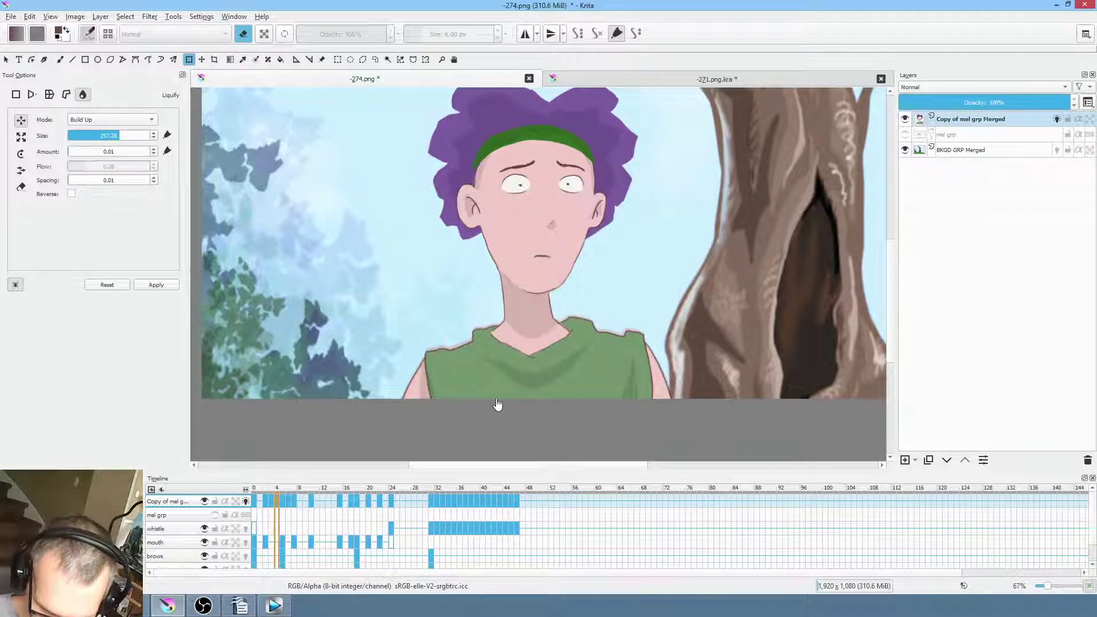
key(Right)
key(Right)
key(Right)
key(Right)
key(Right)
key(Right)
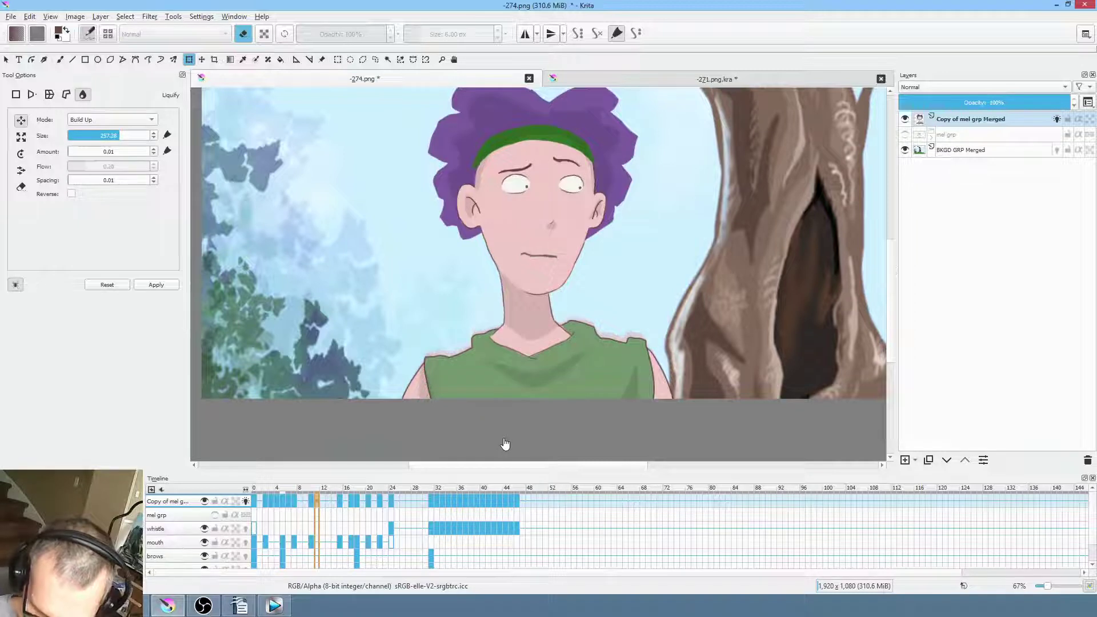
Turn off onion skins for the merged layer and review the shoulder movement by playing and scrubbing the first frames
click(246, 502)
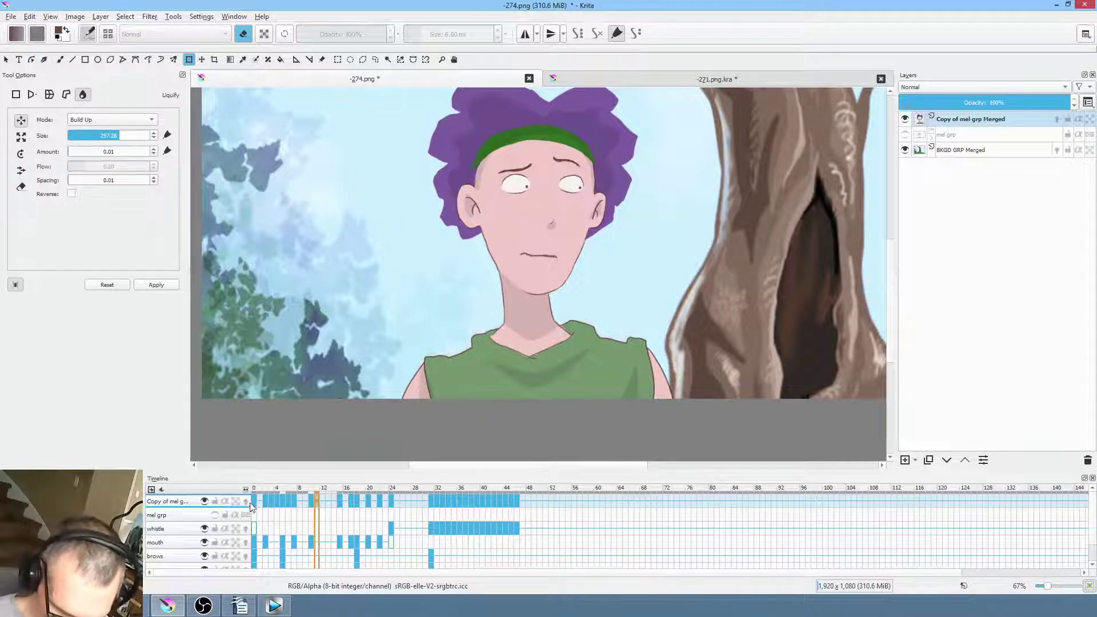
key(Left)
key(Left)
key(Left)
key(space)
key(space)
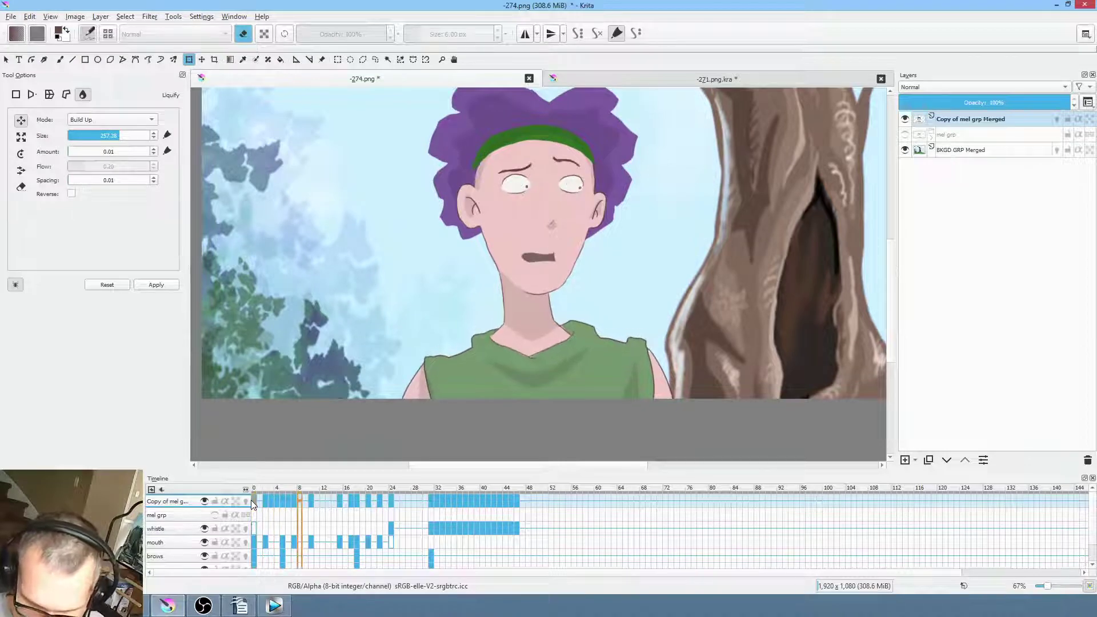
click(283, 487)
drag(284, 487, 272, 485)
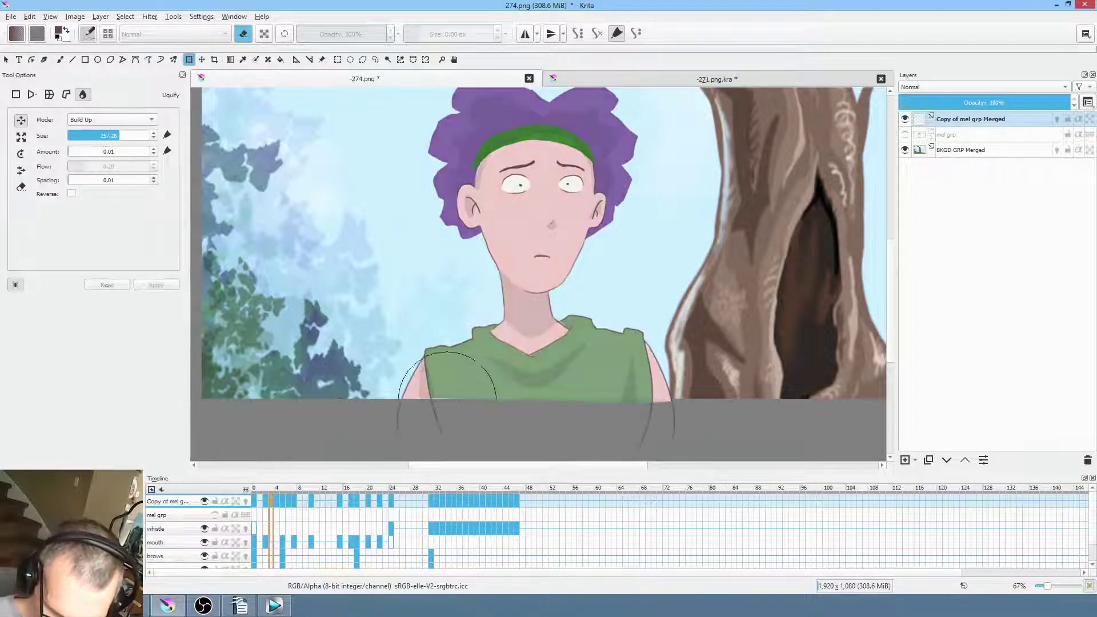
drag(256, 488, 289, 484)
Try reshaping the shoulders with Liquify on frames 6 and 7 of the merged character layer
click(287, 502)
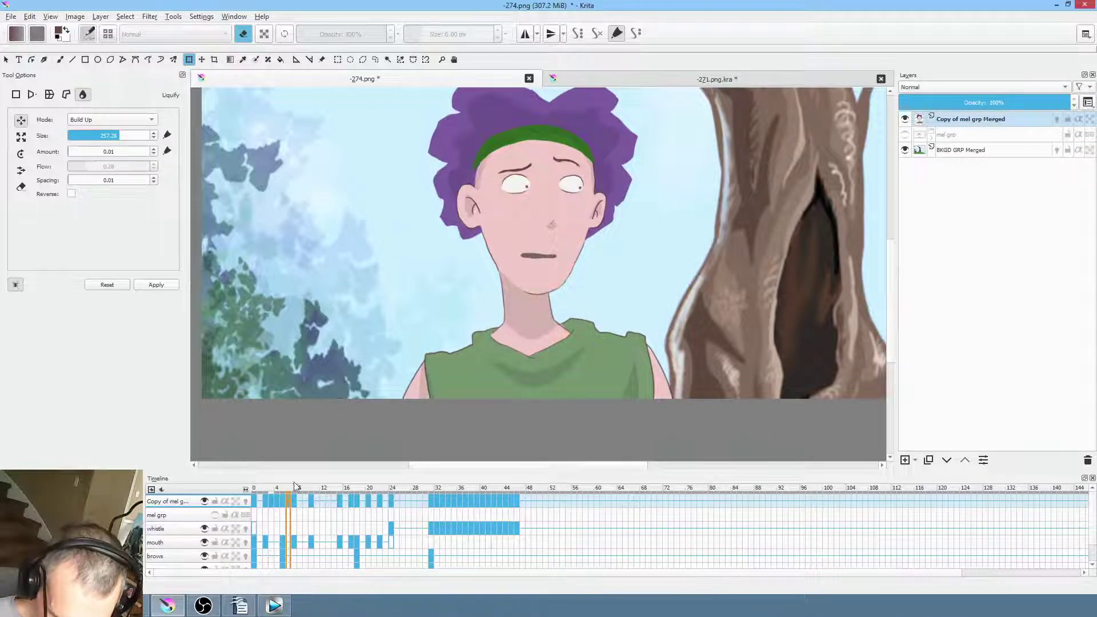
drag(448, 359, 419, 343)
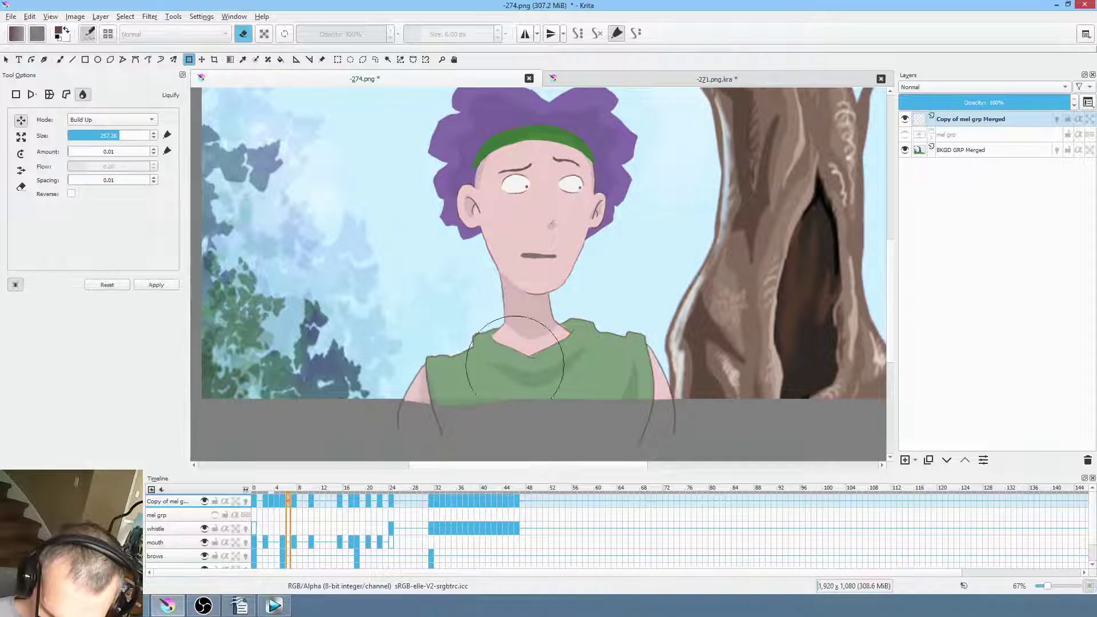
click(294, 502)
drag(439, 366, 436, 355)
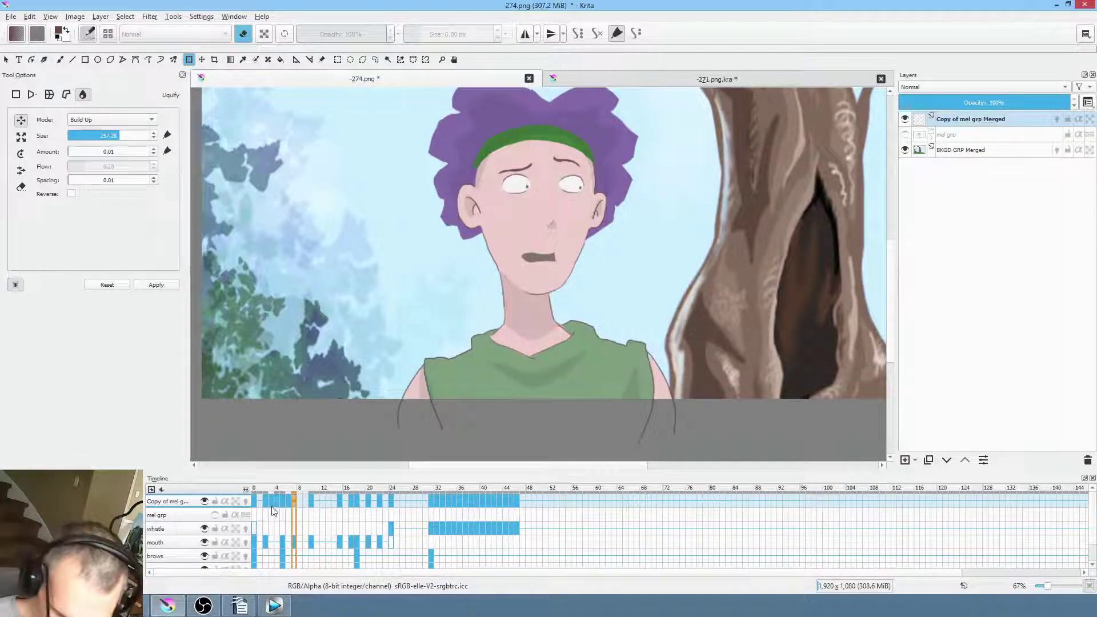
Review the reshaped shoulder movement across the first frames of the animation
key(period)
key(period)
key(period)
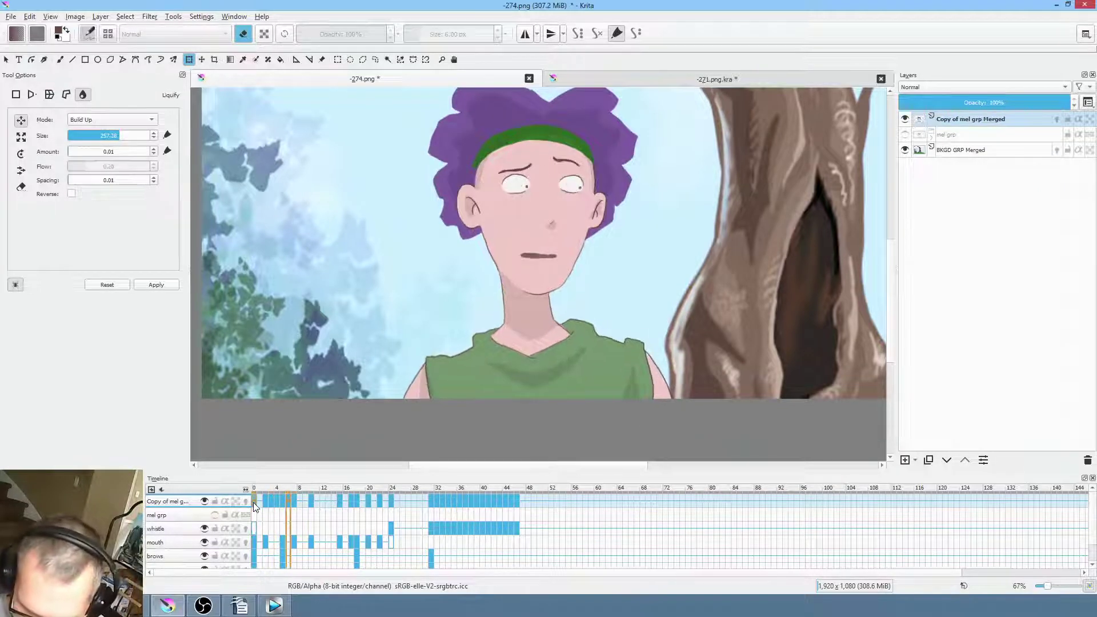
key(period)
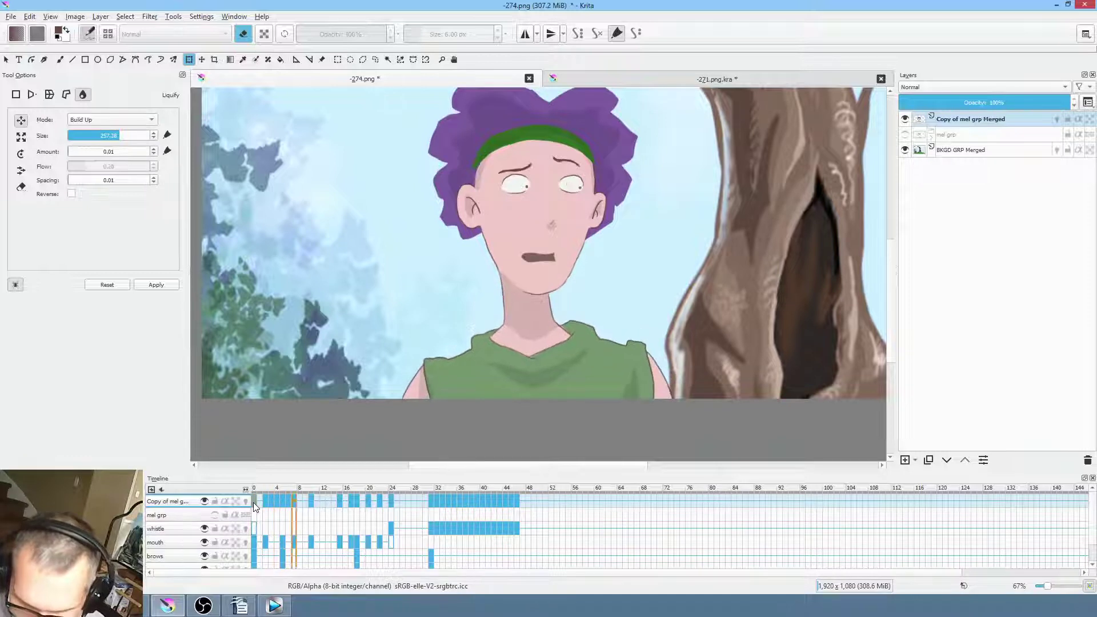
key(period)
key(period)
key(period)
key(period)
key(period)
key(period)
key(period)
click(293, 503)
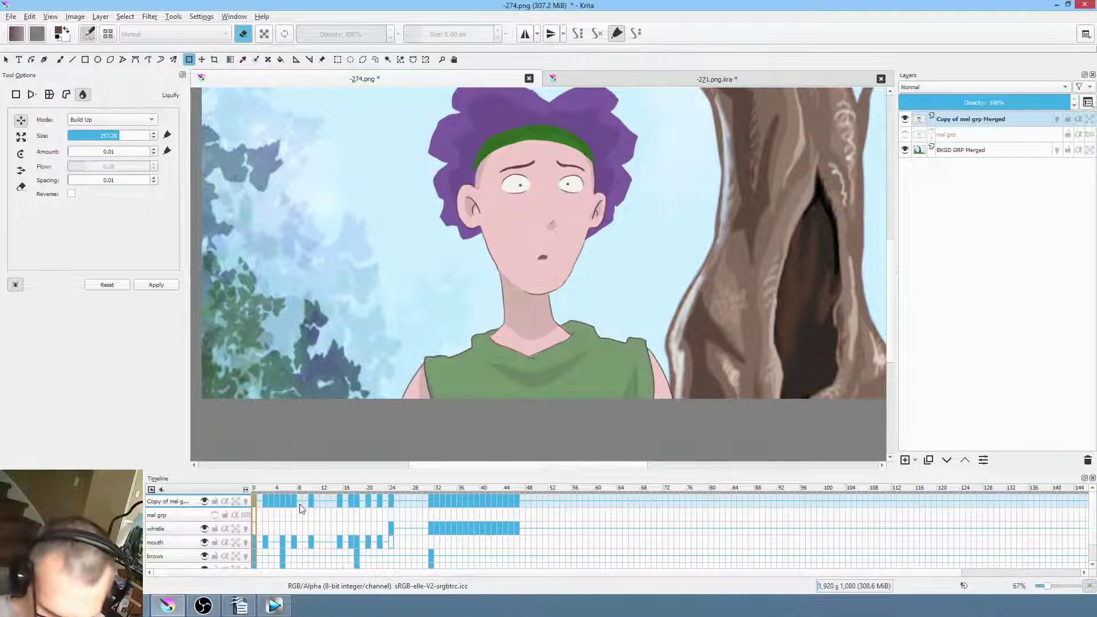
Try adjusting the shoulders with Liquify on frame 10 and play the whole animation from frame 0
click(312, 501)
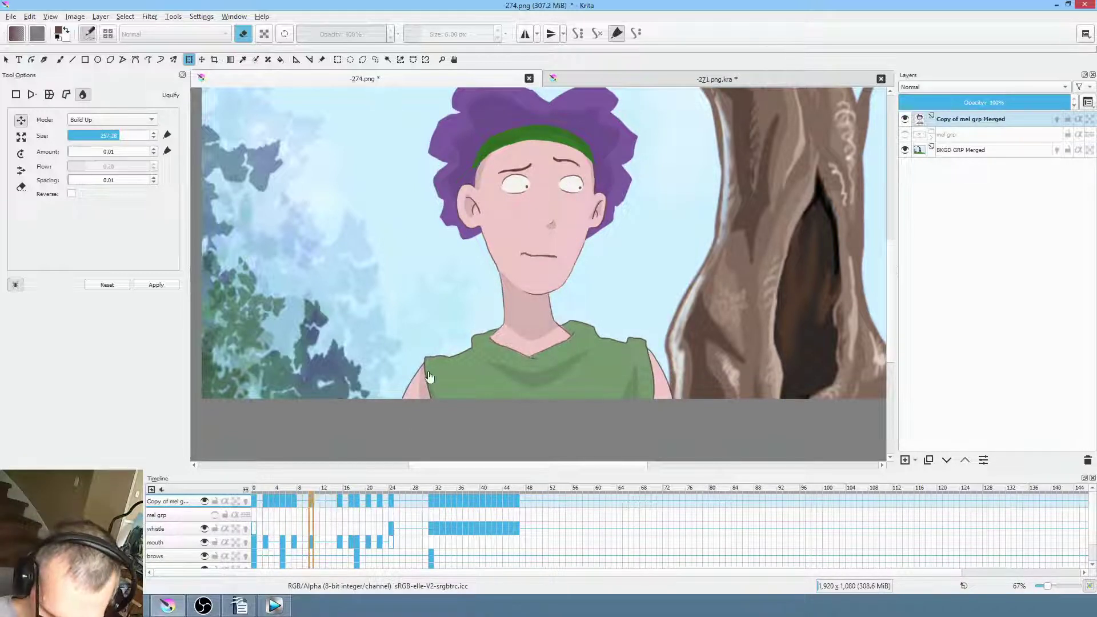
mouse_move(642, 318)
mouse_down()
mouse_move(642, 343)
mouse_move(601, 389)
mouse_up()
click(255, 507)
key(space)
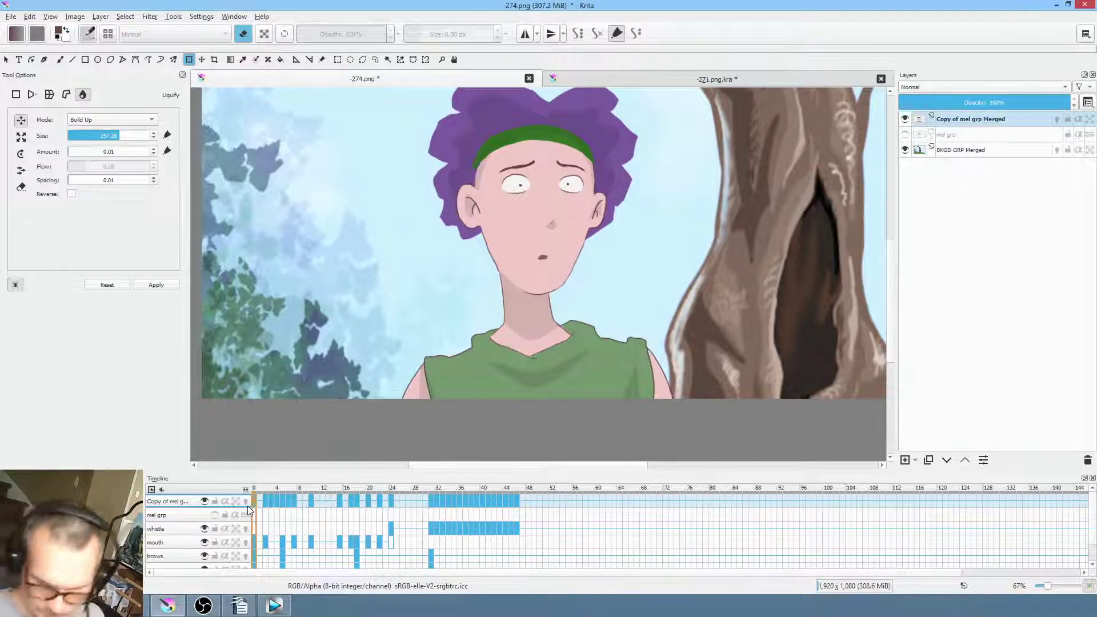
scroll(600, 252, down, 2)
drag(632, 257, 589, 286)
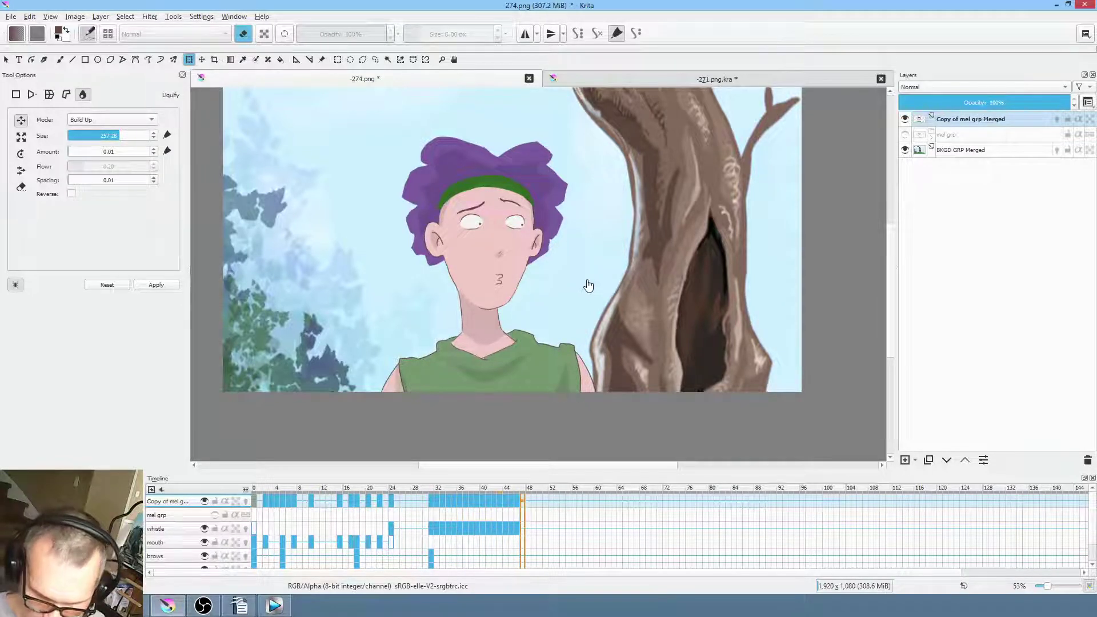
Delete the Copy of mel grp Merged layer, and make the original mel grp visible and expanded
click(983, 124)
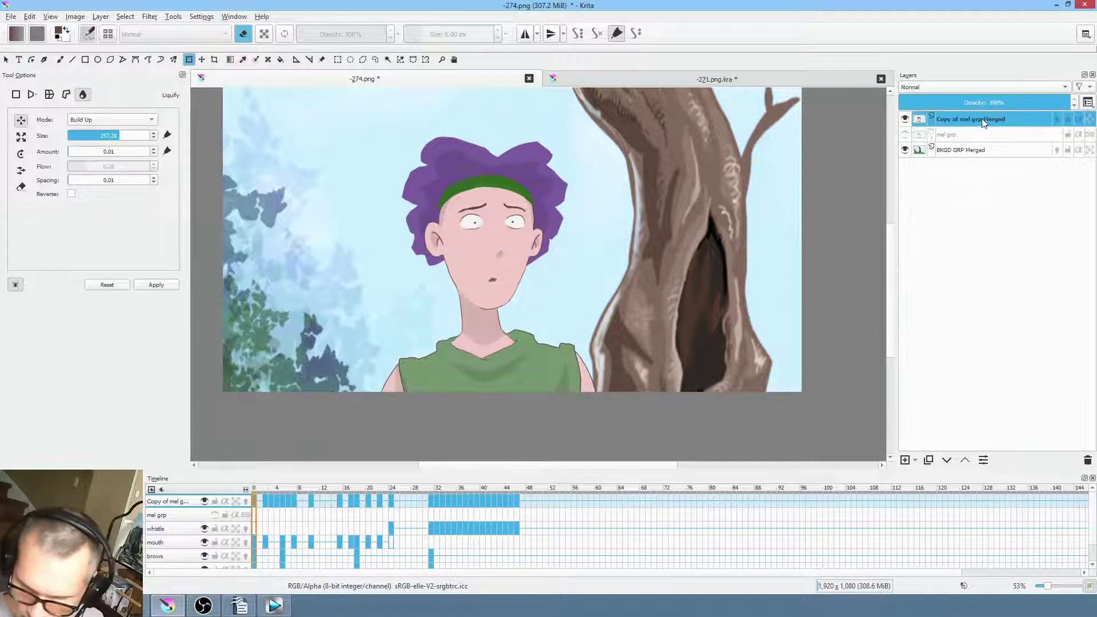
click(1088, 463)
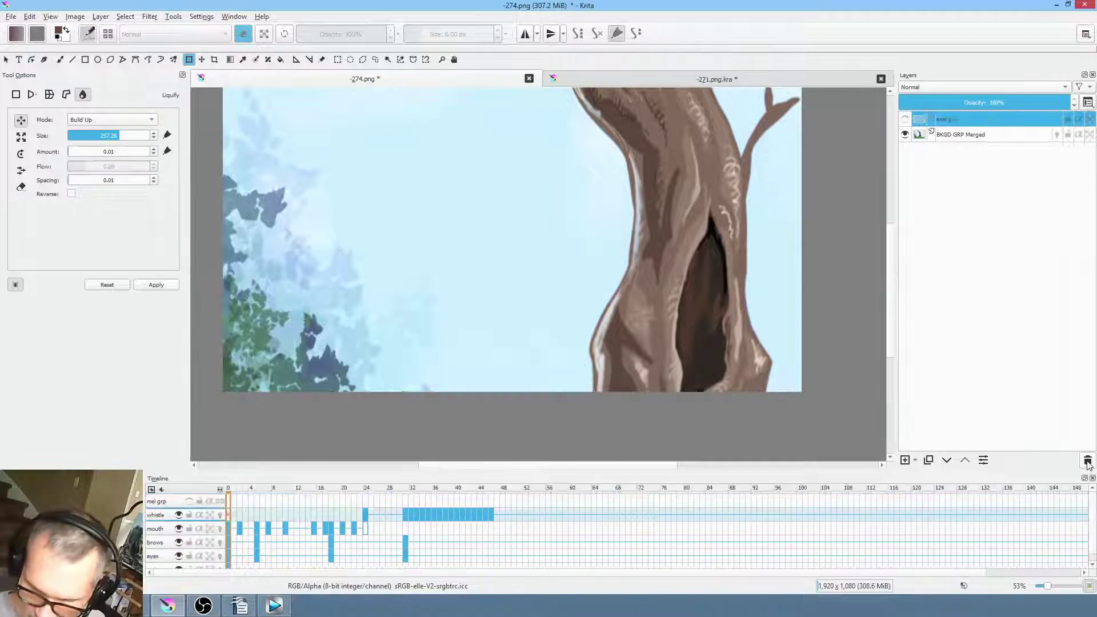
click(906, 119)
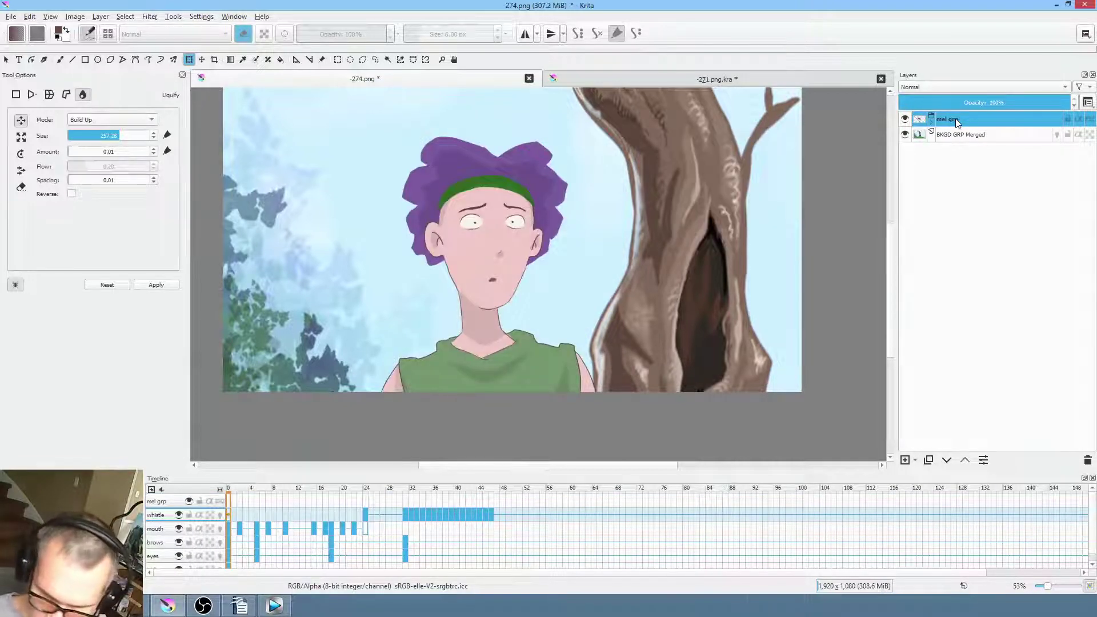
click(932, 122)
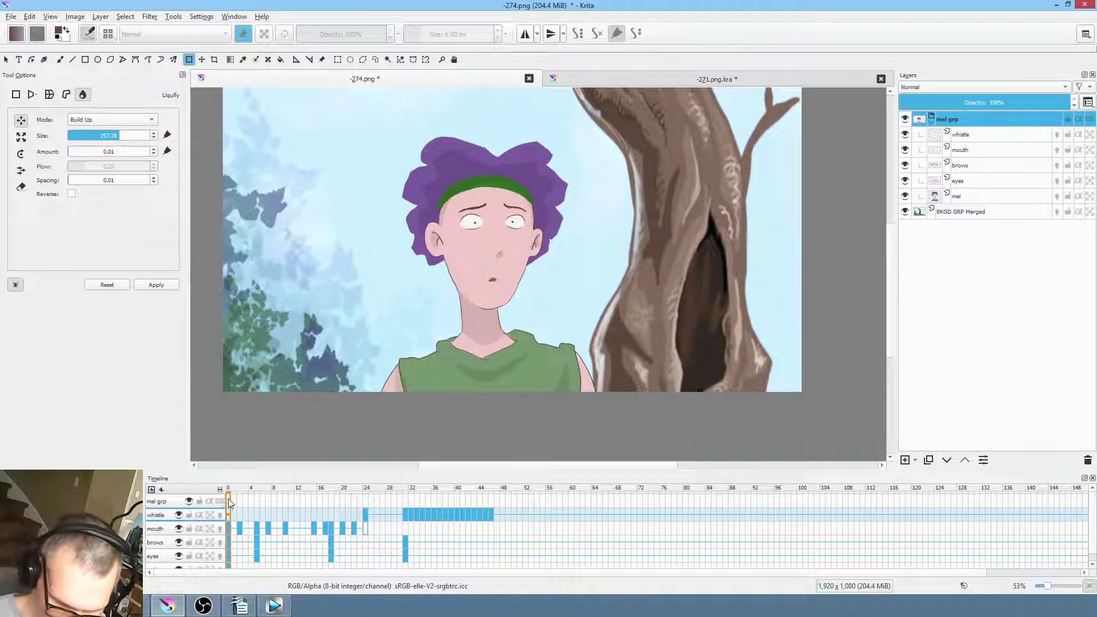
Play back the original group's animation and switch to Vegas Pro to check shot 274 in the edit
key(space)
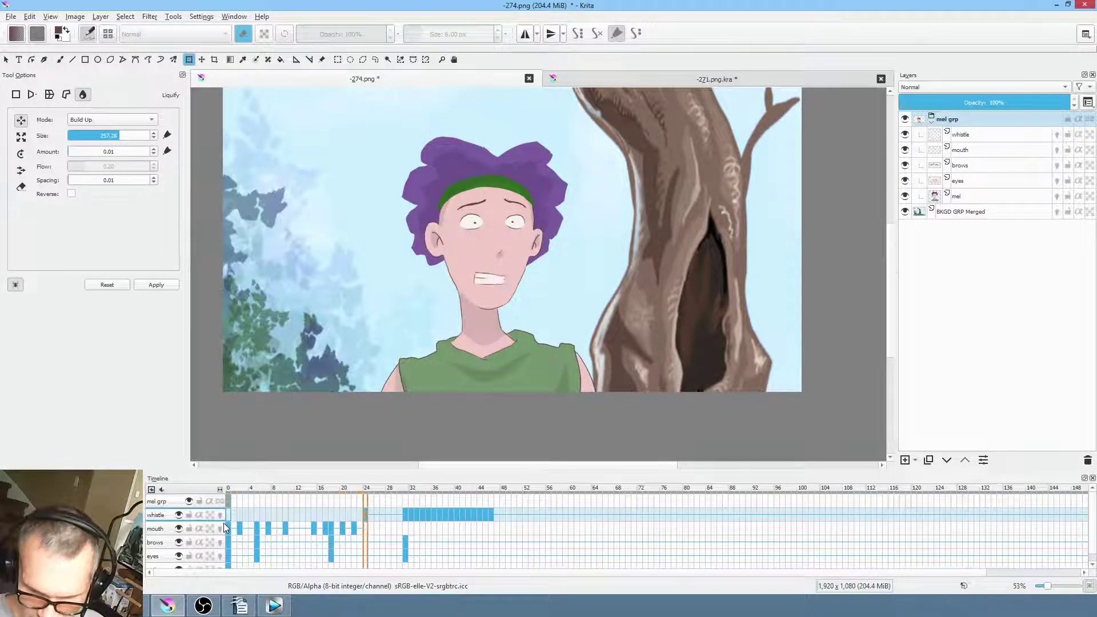
key(alt+Tab)
mouse_move(178, 607)
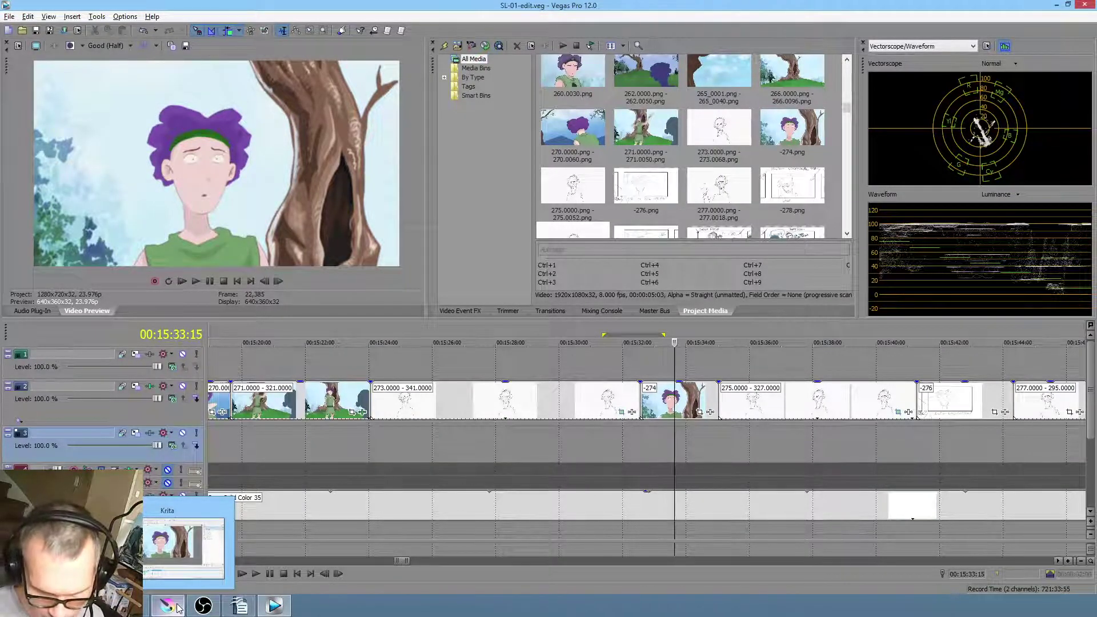
Compare the frames of shots 271 and 274 in the edit and return to the -274.png document in Krita
click(339, 446)
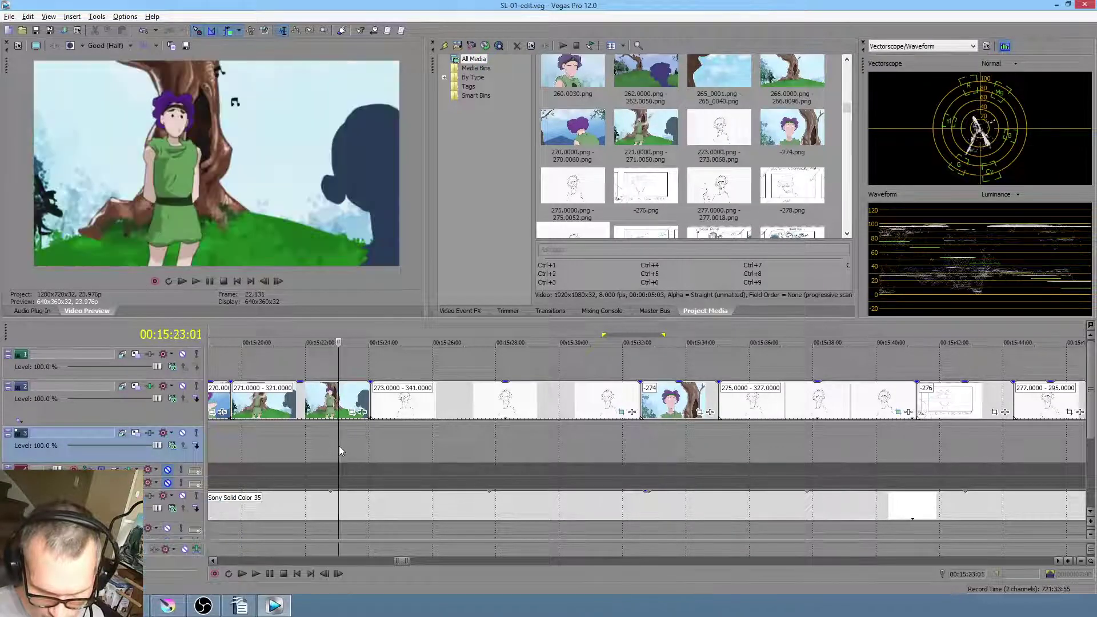
click(668, 451)
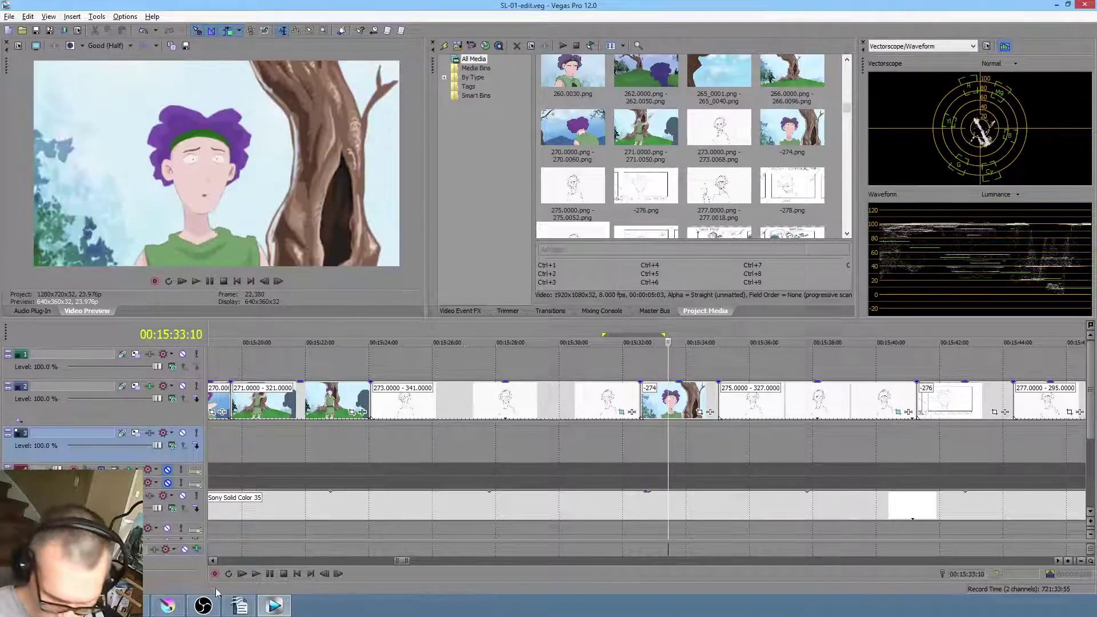
click(167, 605)
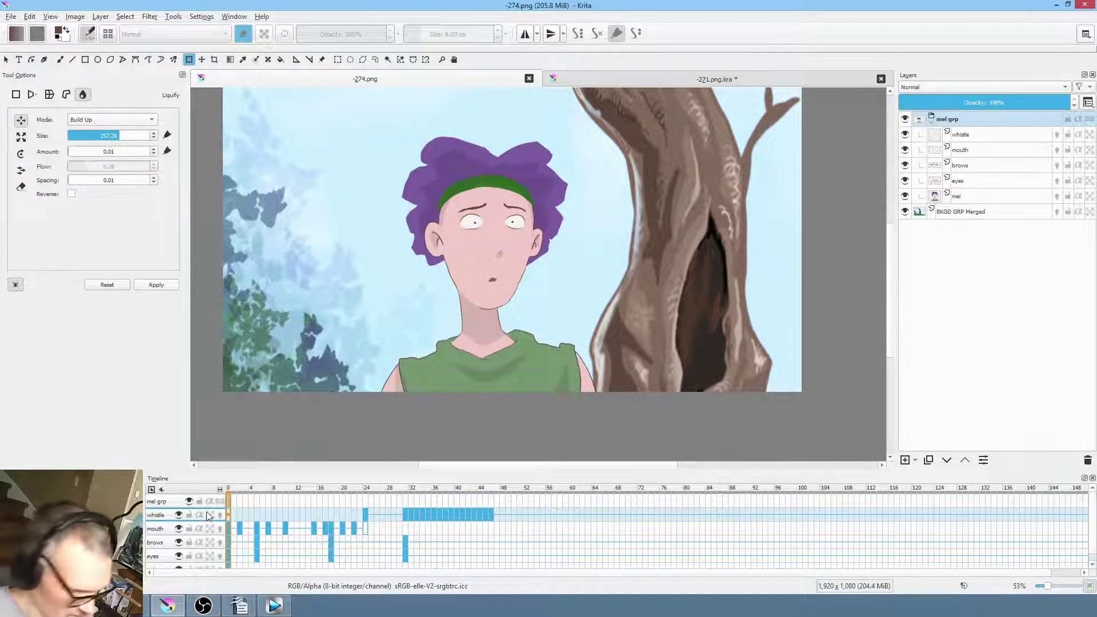
Duplicate the collapsed mel grp layer group and try Overlay blending on the copy
click(932, 119)
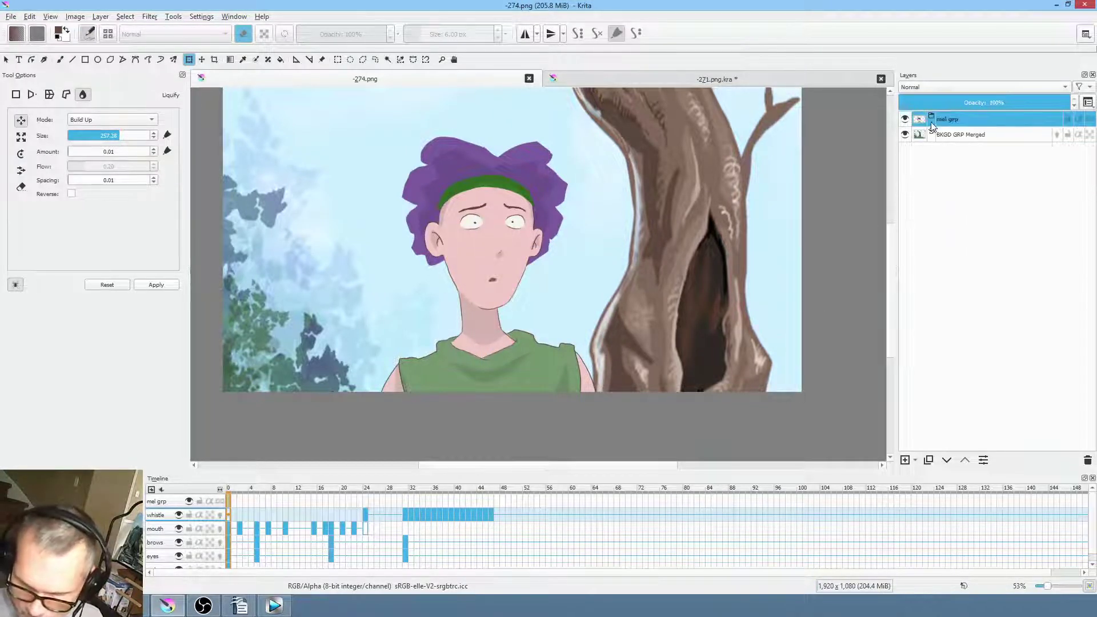
click(929, 461)
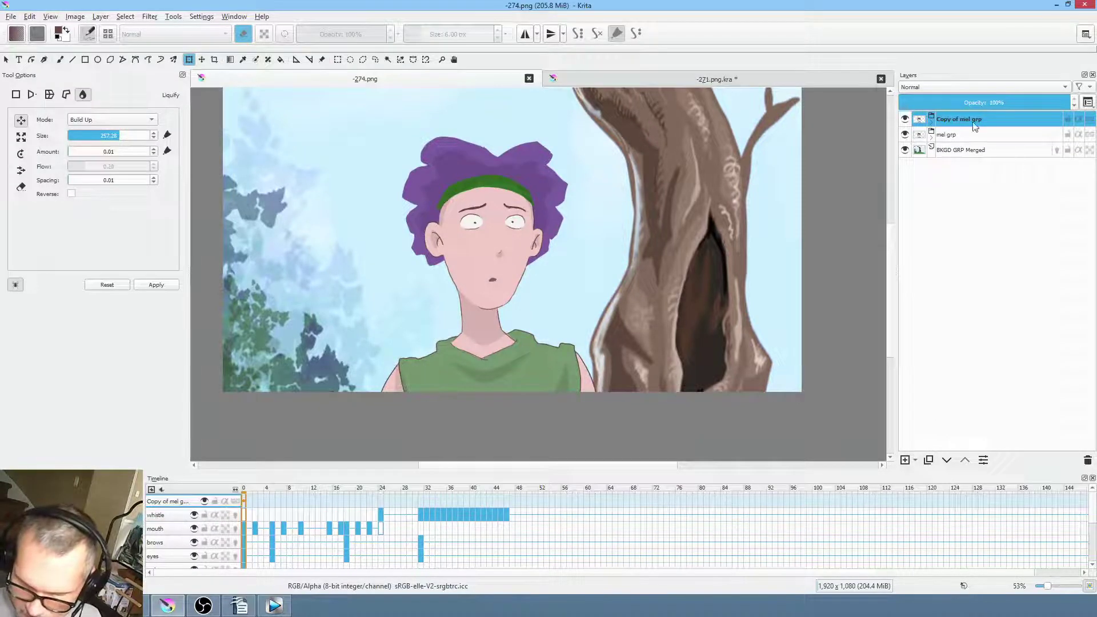
click(958, 88)
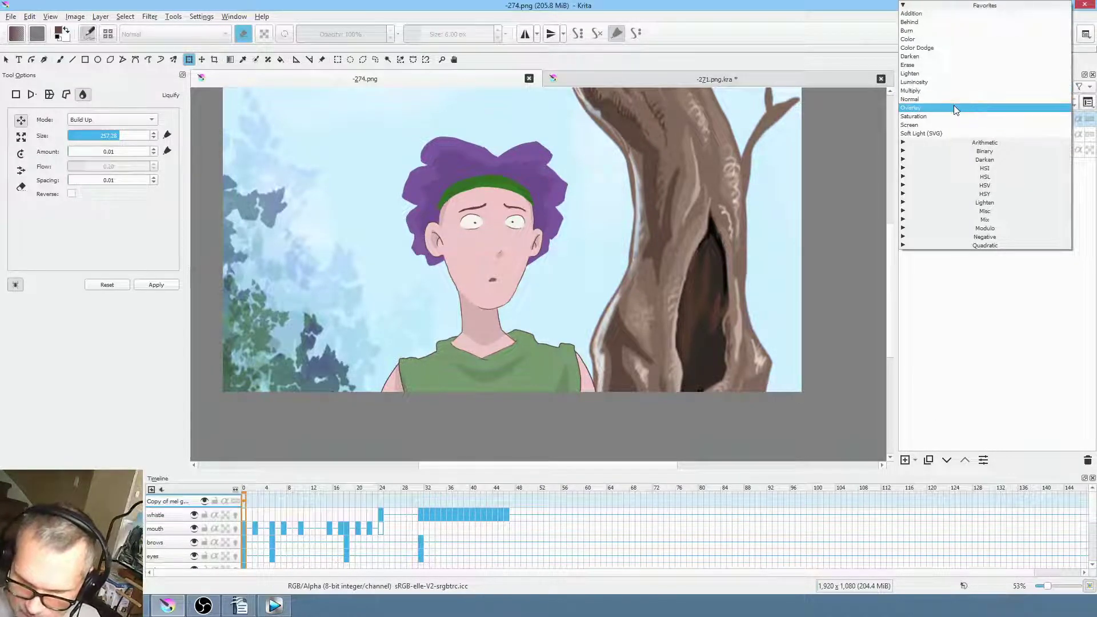
click(954, 106)
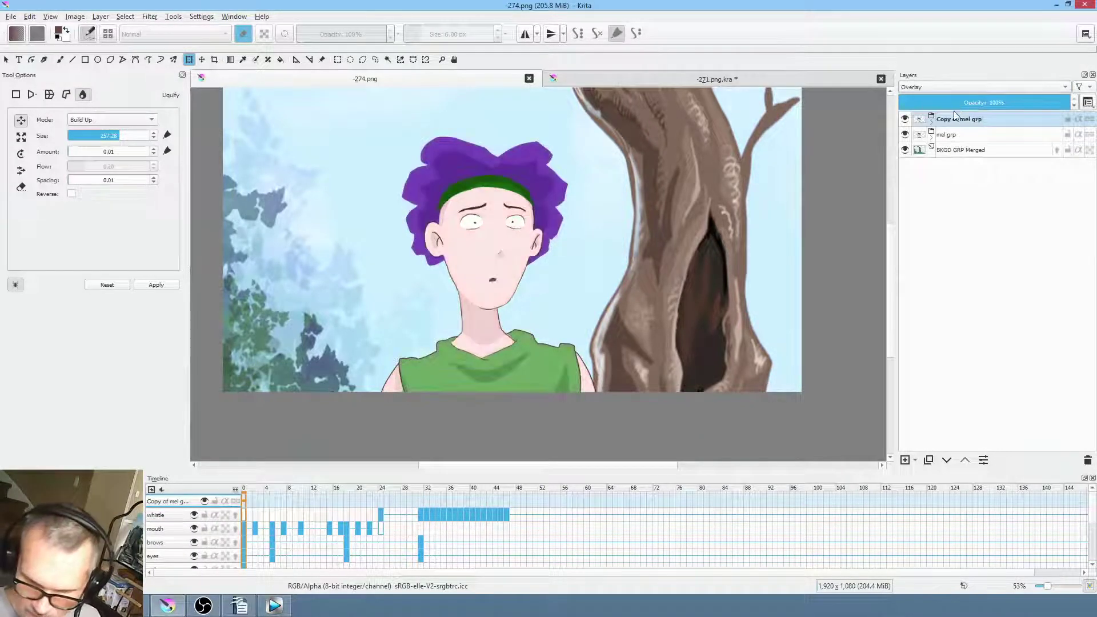
Set the Copy of mel grp group to Multiply blending at 33% opacity
click(1003, 87)
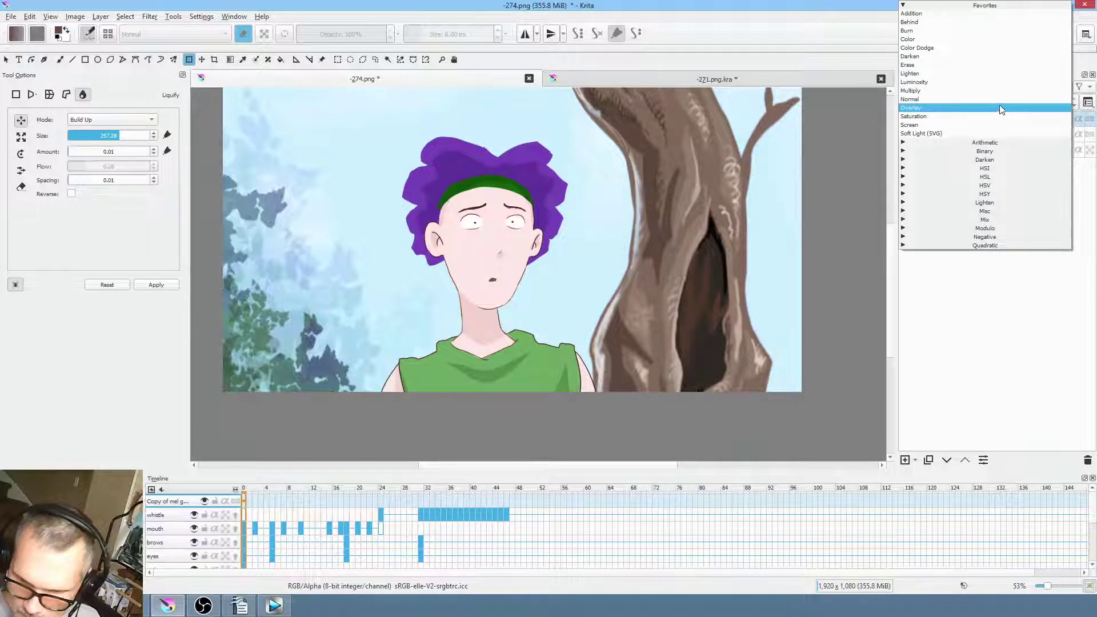
click(1000, 90)
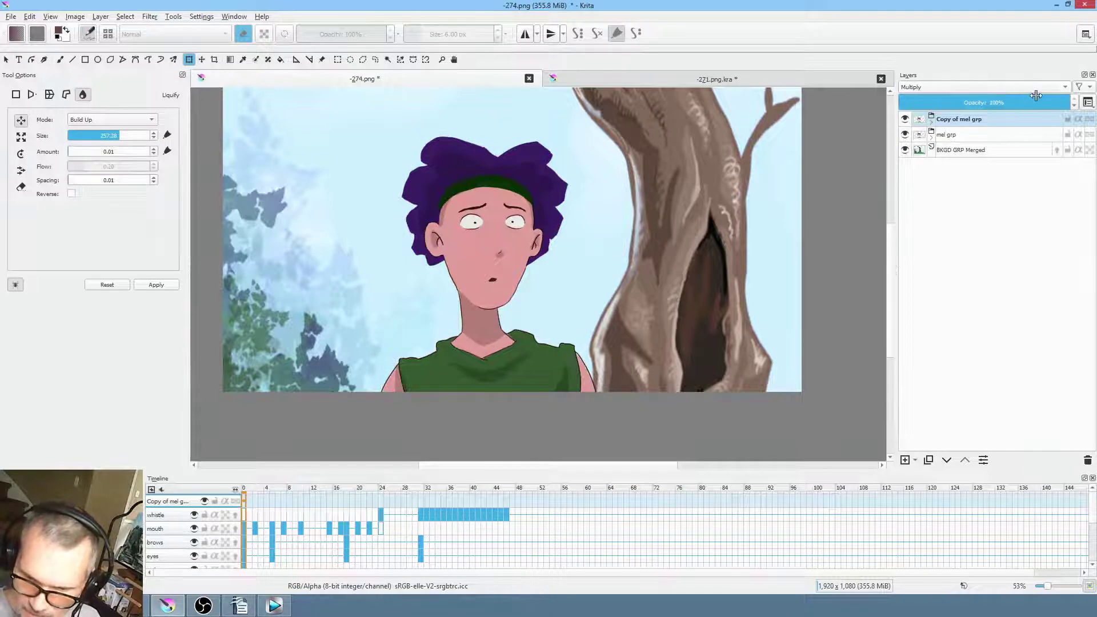
drag(1057, 103, 978, 105)
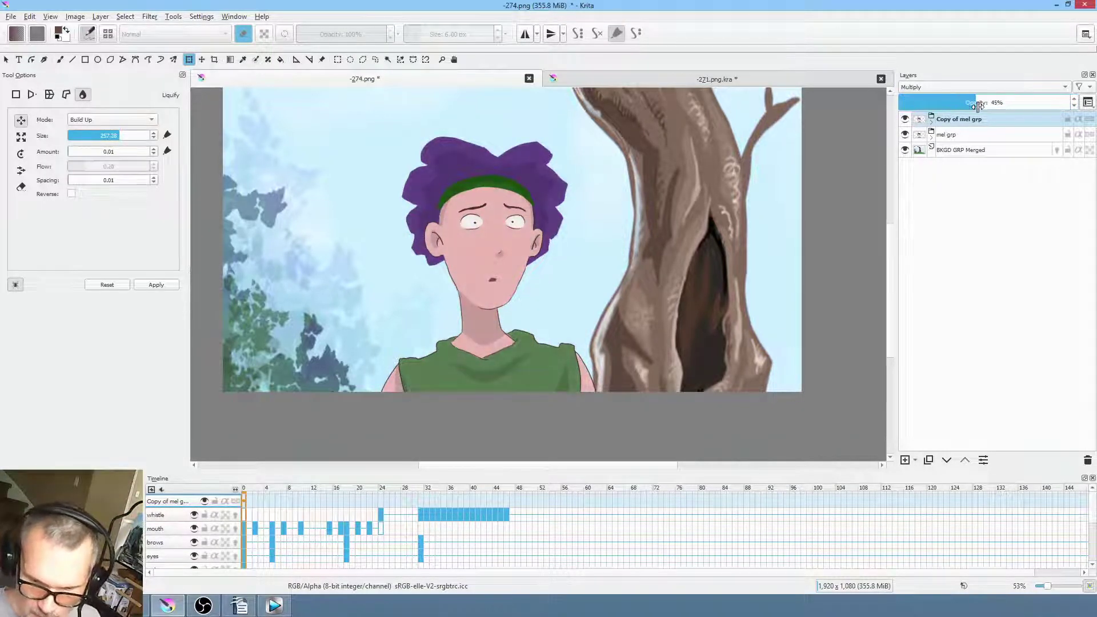
scroll(650, 245, down, 2)
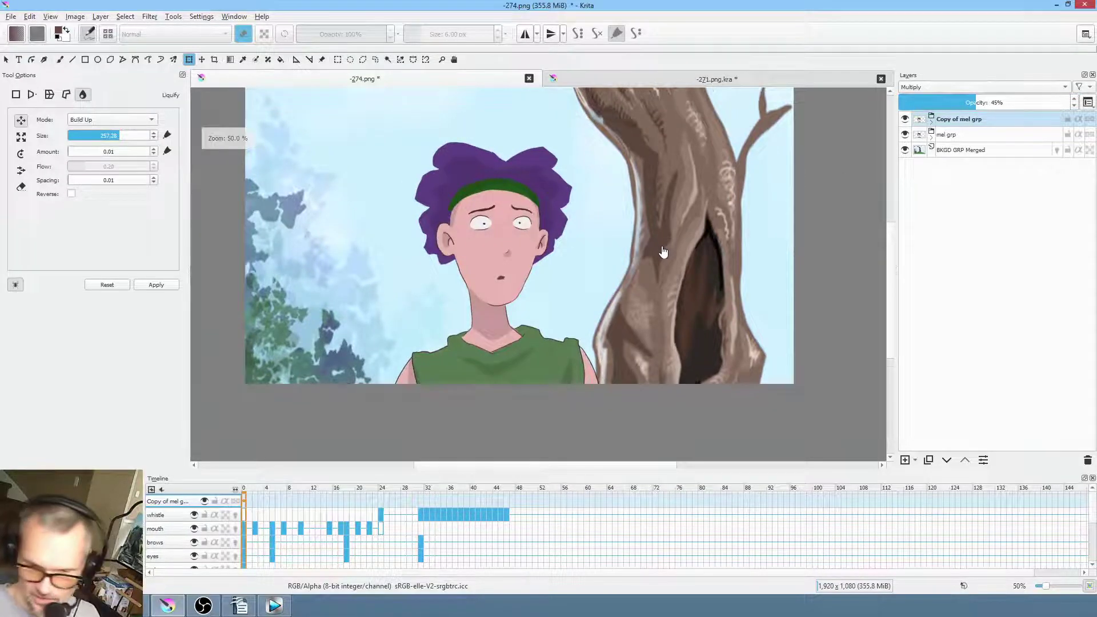
drag(673, 249, 628, 252)
mouse_move(970, 101)
mouse_down()
mouse_move(933, 102)
mouse_move(957, 103)
mouse_up()
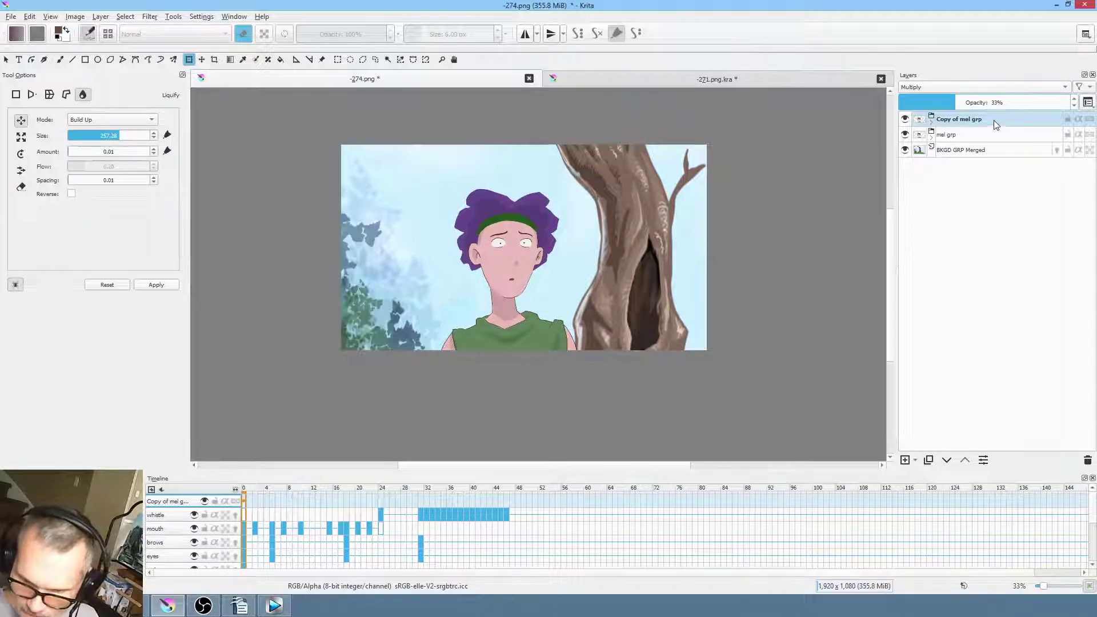
Group mel grp and its copy together and add a new paint layer above them in the group with alpha inheritance enabled
click(975, 132)
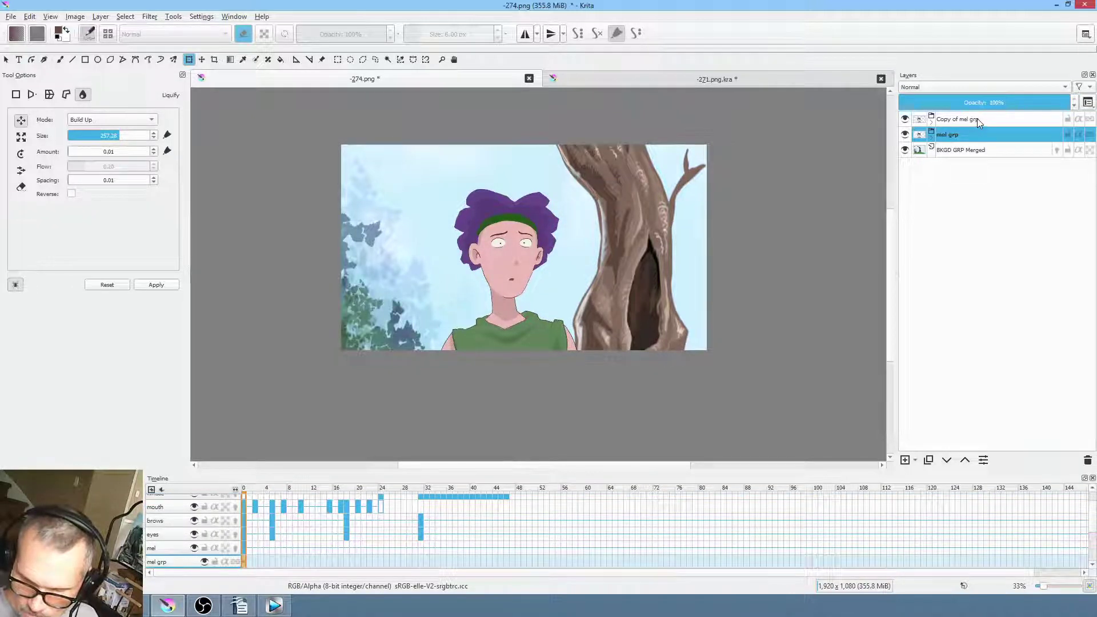
ctrl+click(977, 118)
key(ctrl+g)
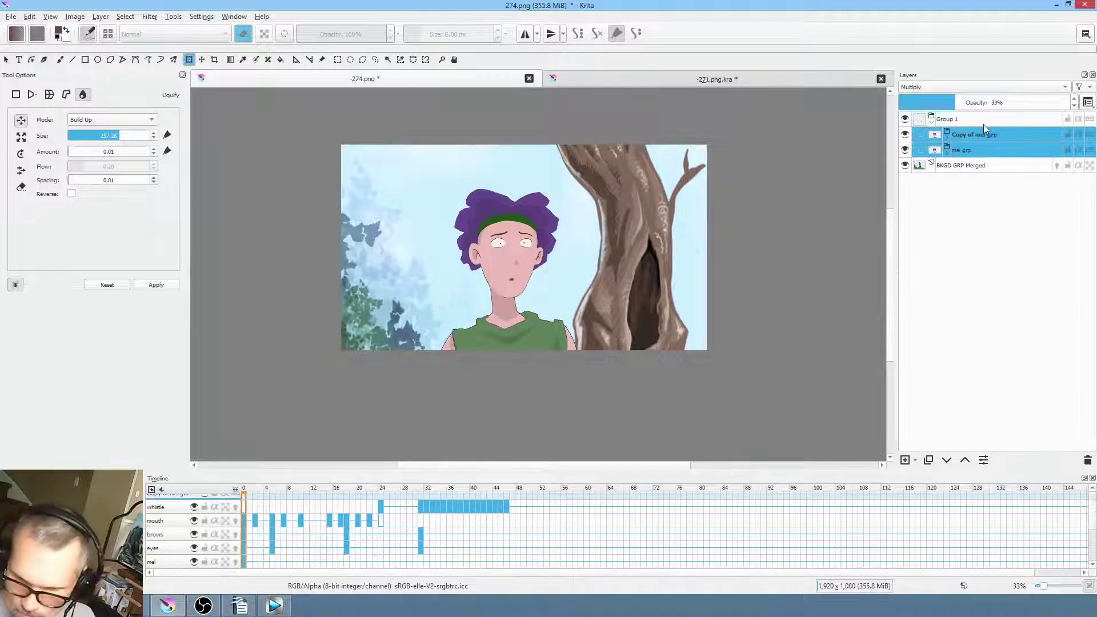
click(905, 460)
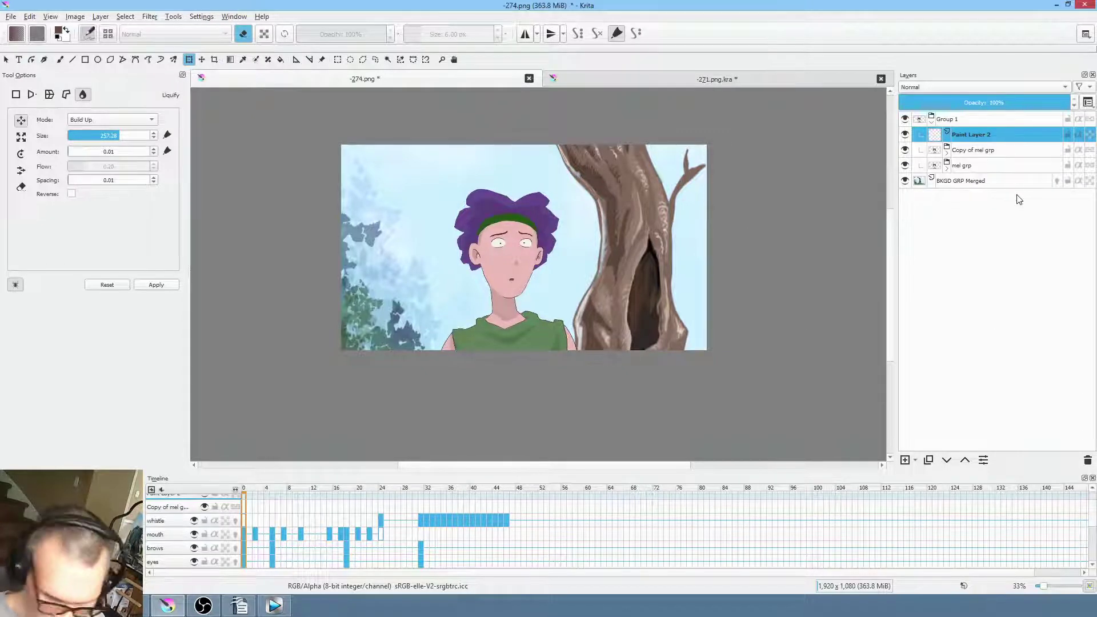
click(1079, 135)
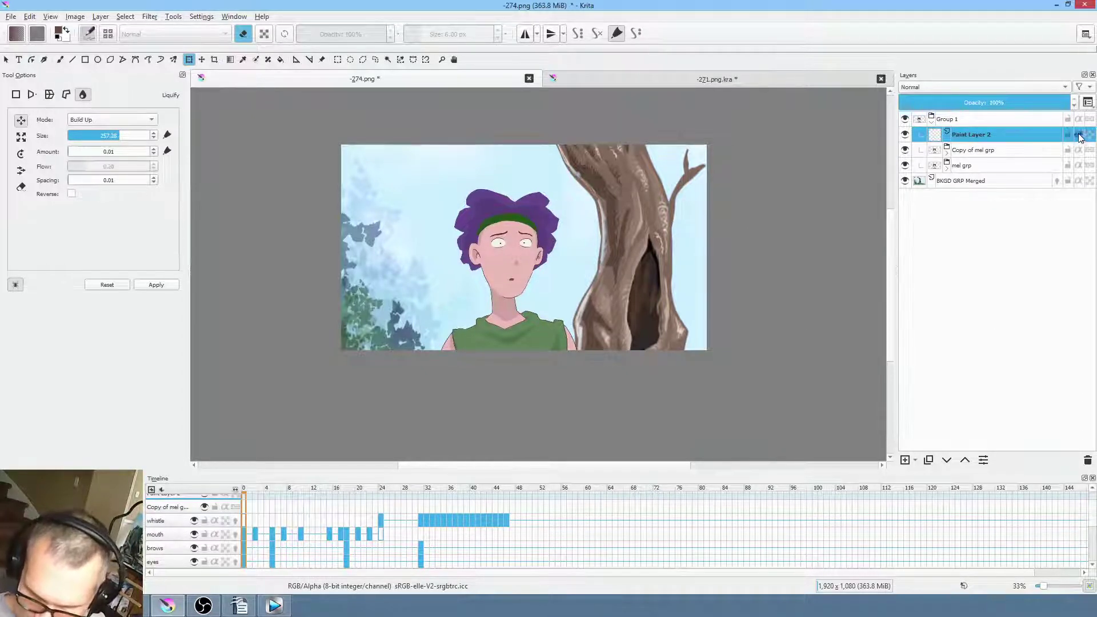
Paint a filled bright yellow rim light along the tree-facing edge of the character's hair, face, neck and shoulder with the Freehand Path tool
key(p)
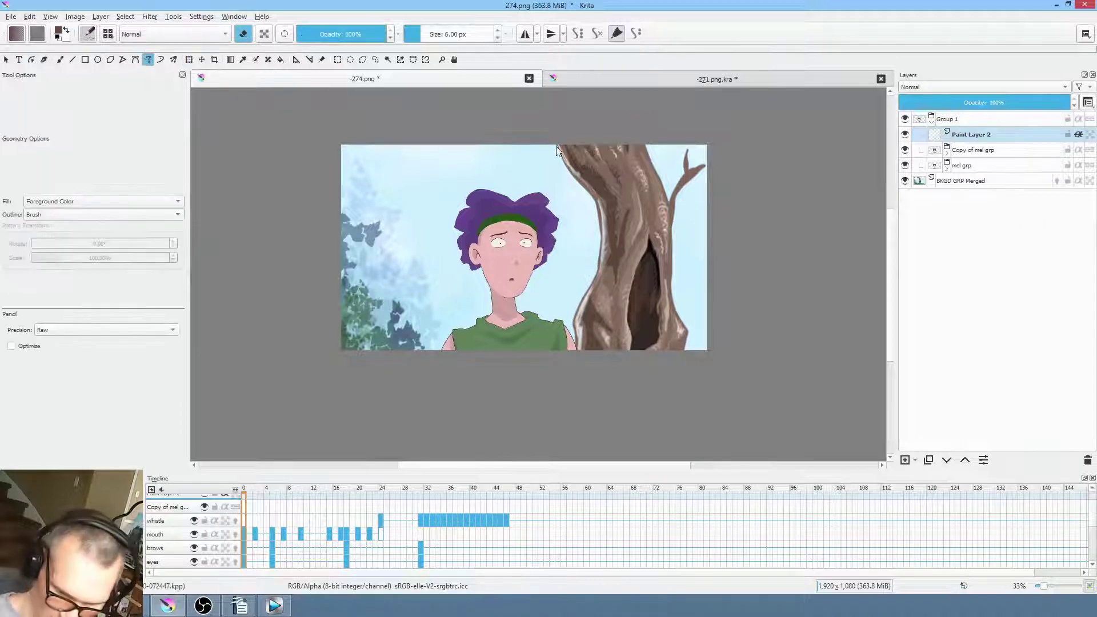
right_click(578, 209)
click(569, 178)
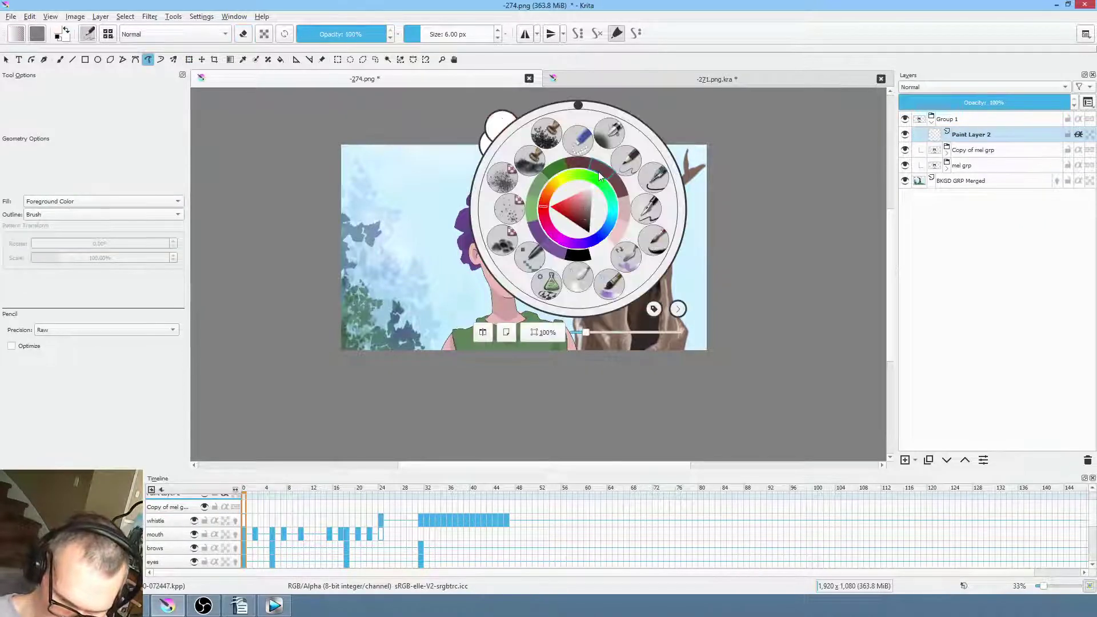
click(581, 194)
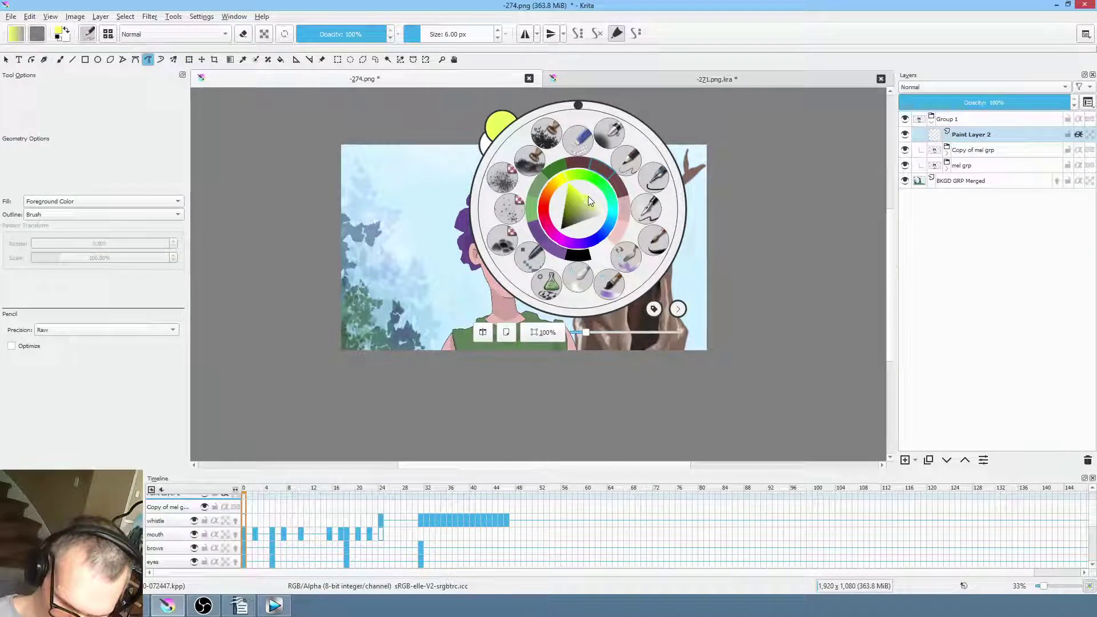
click(499, 102)
mouse_move(497, 176)
mouse_down()
mouse_move(475, 187)
mouse_move(514, 207)
mouse_move(536, 196)
mouse_move(556, 221)
mouse_move(513, 297)
mouse_move(521, 316)
mouse_move(569, 329)
mouse_up()
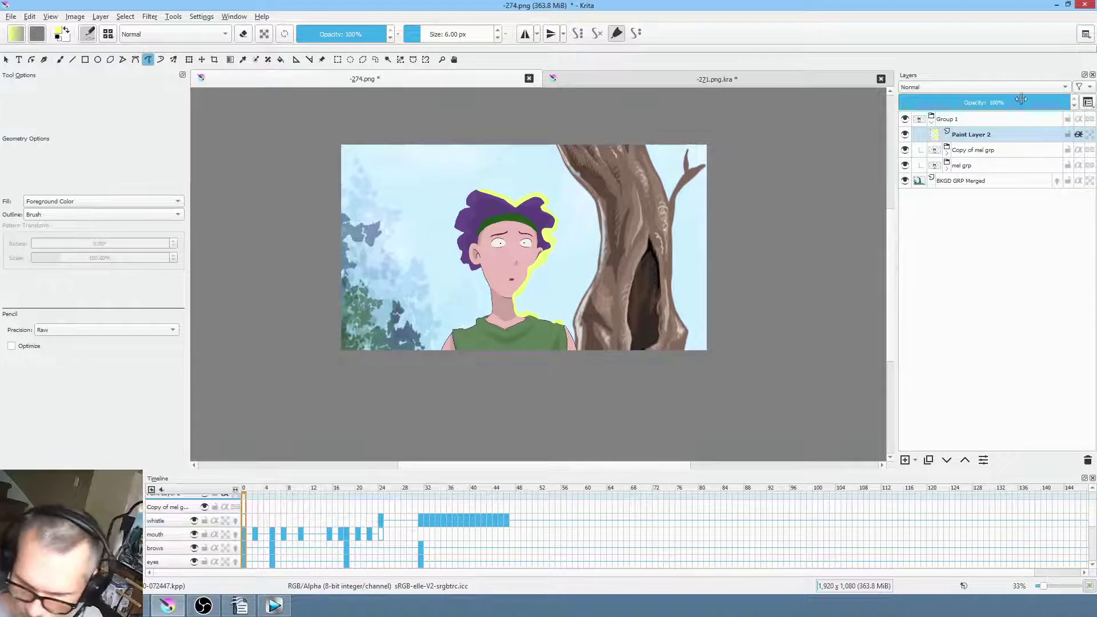
Try Overlay blending on the yellow rim light layer and settle on Normal at 26% opacity
click(977, 87)
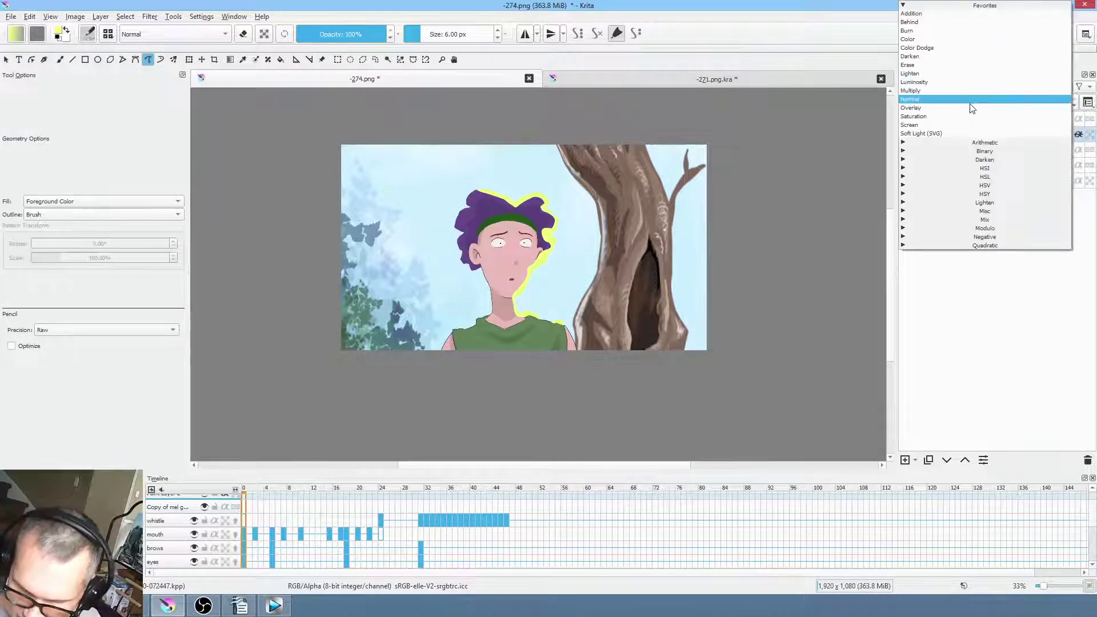
click(978, 108)
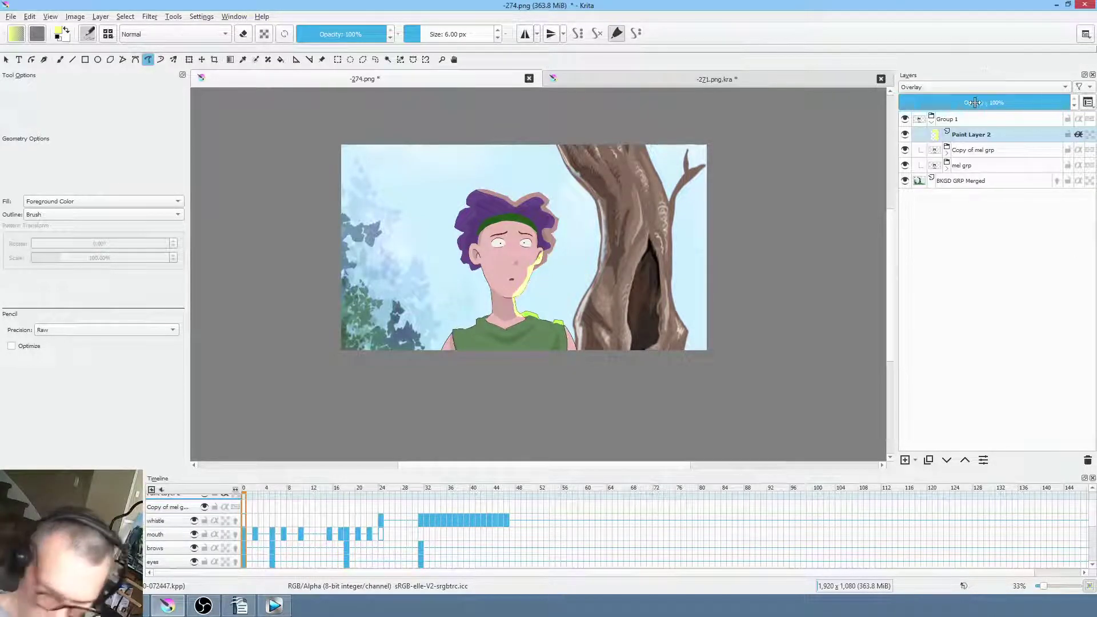
click(965, 86)
click(966, 96)
mouse_move(967, 102)
mouse_down()
mouse_move(1032, 102)
mouse_move(910, 103)
mouse_move(969, 110)
mouse_move(944, 110)
mouse_up()
scroll(613, 233, up, 4)
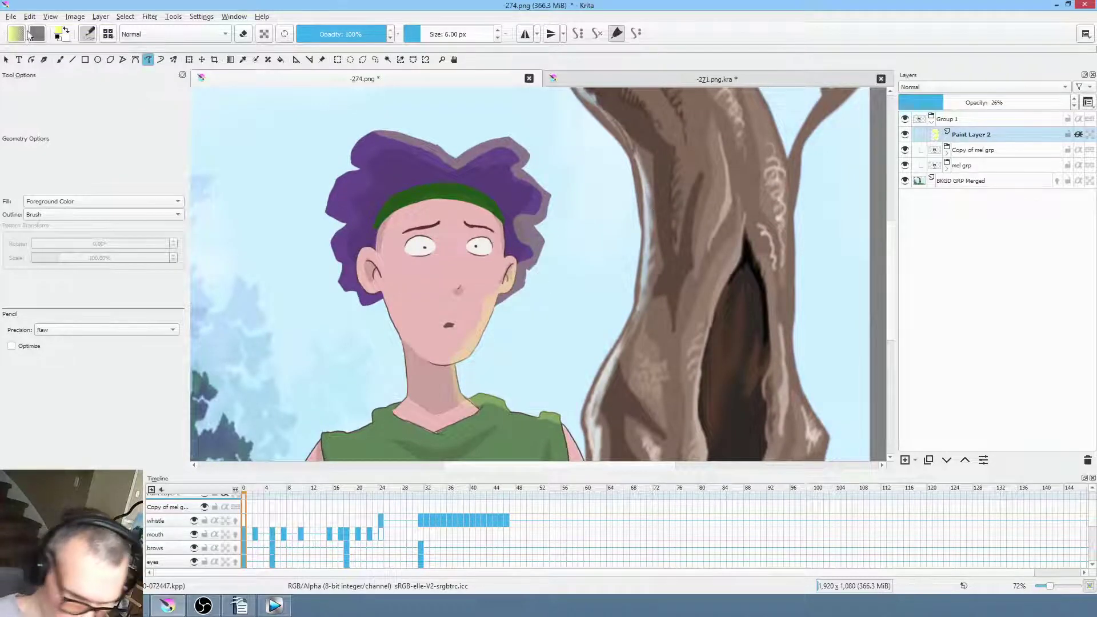
Save the image as PNG with the current export options, including the additional Krita file
click(10, 16)
click(28, 65)
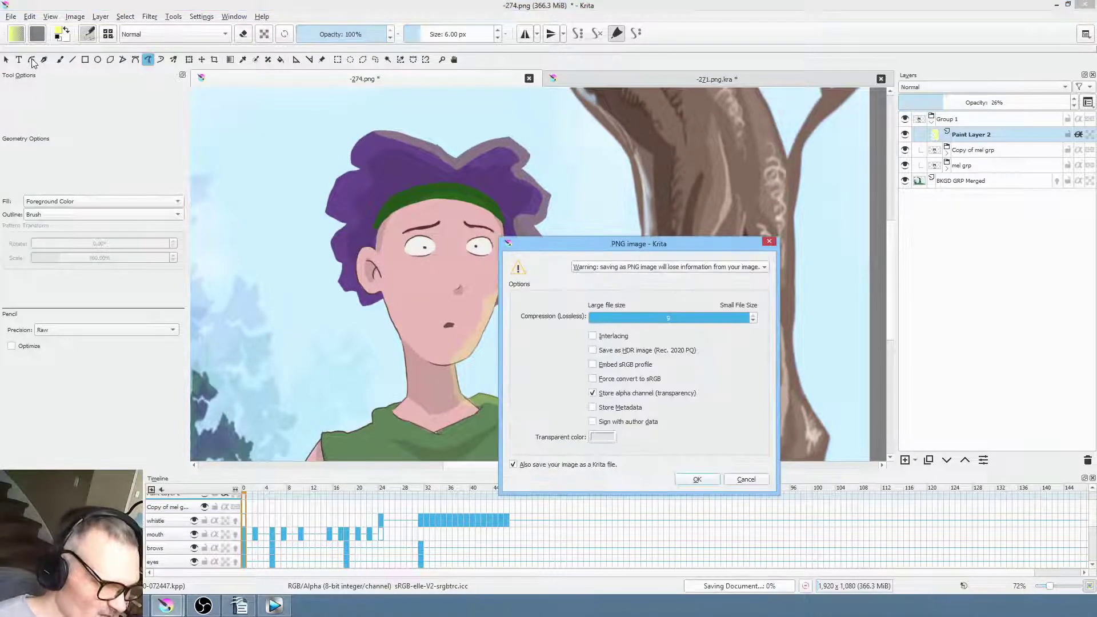
click(697, 480)
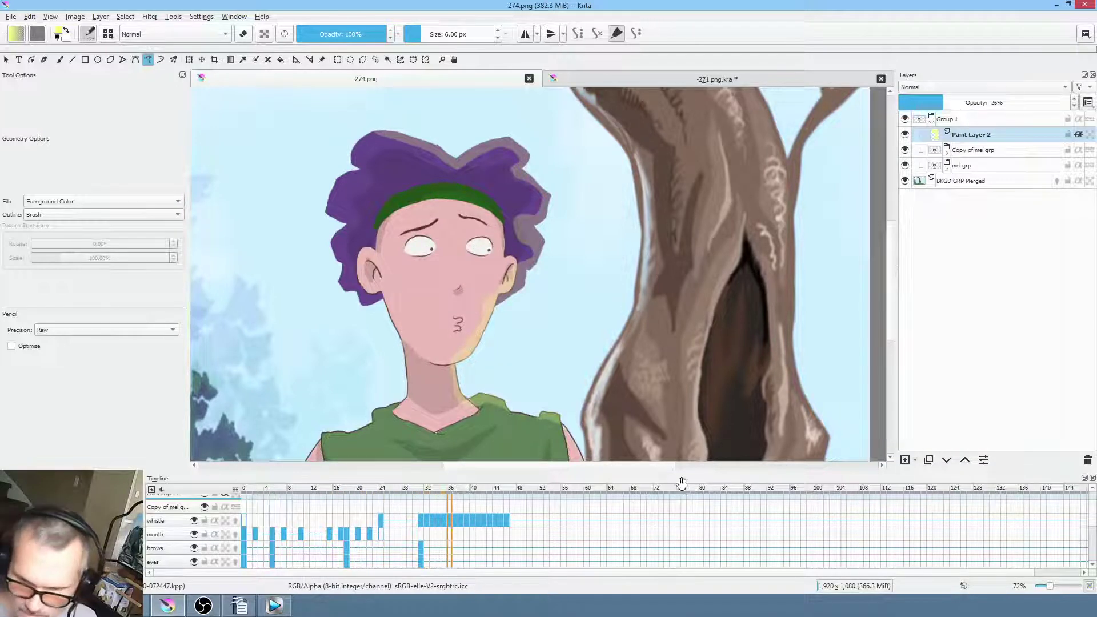
Try Multiply and Burn blending on the rim light layer and settle on Addition at 29% opacity
click(965, 86)
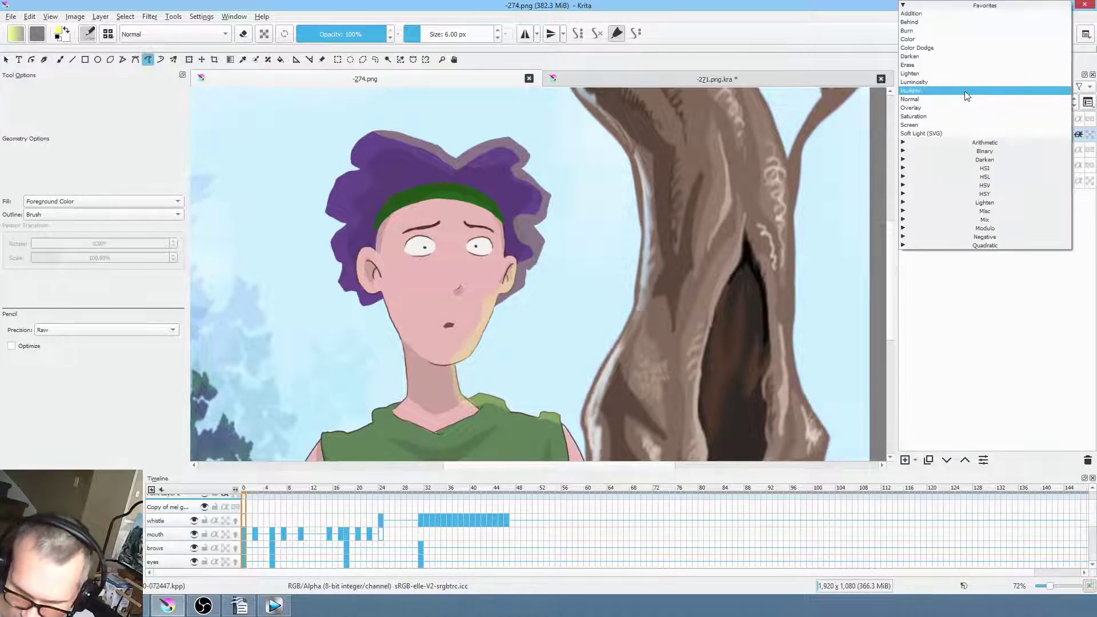
click(966, 93)
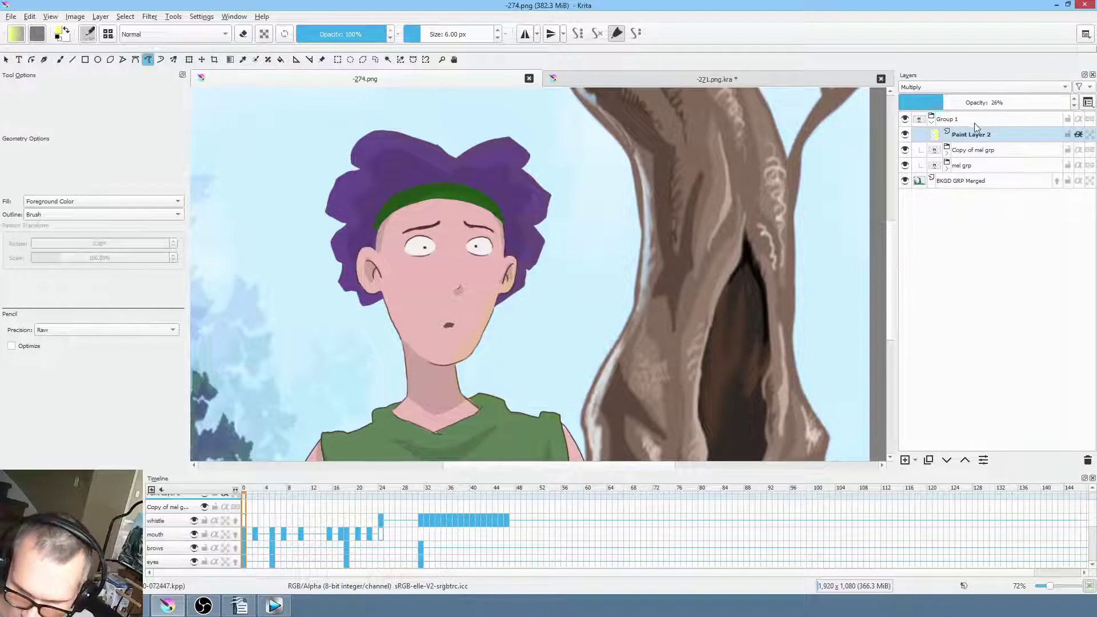
click(954, 88)
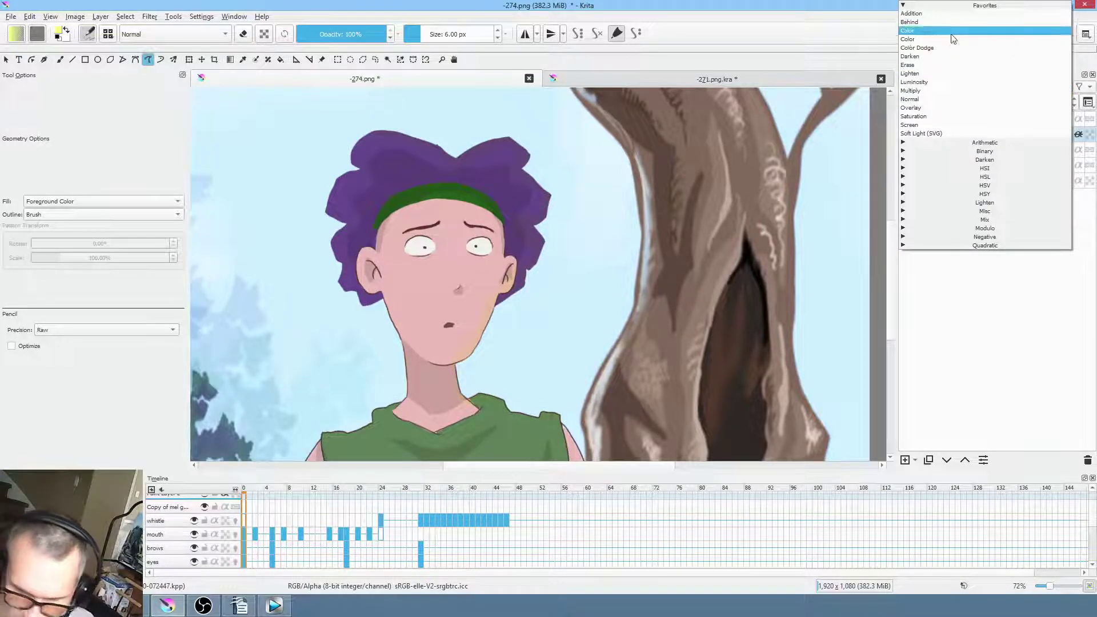
click(951, 32)
click(951, 89)
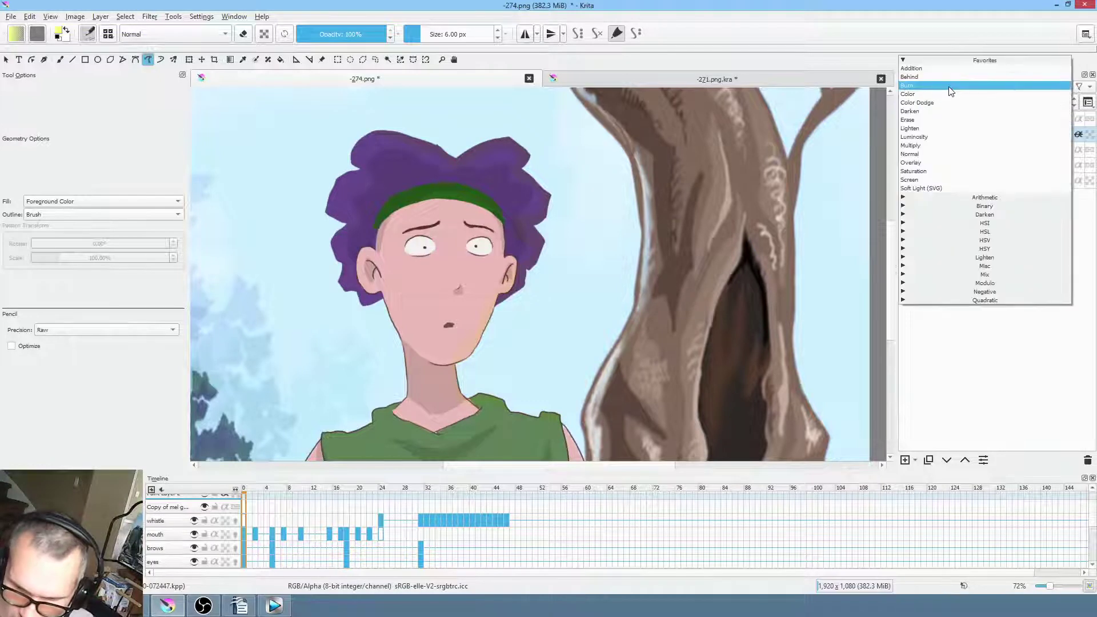
click(949, 69)
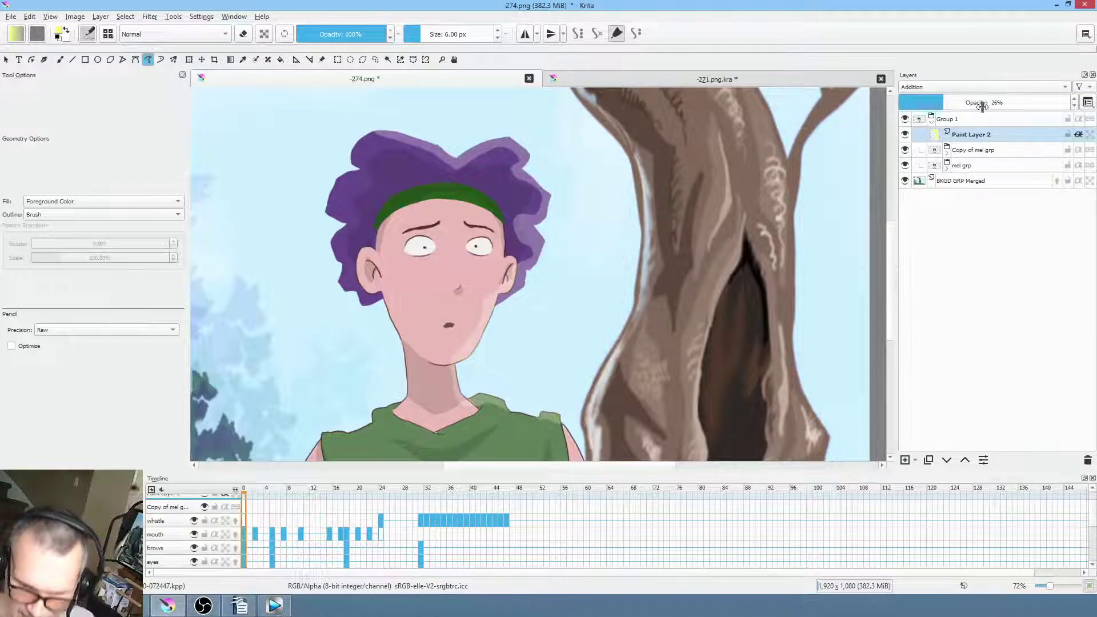
mouse_move(961, 103)
mouse_down()
mouse_move(1023, 103)
mouse_move(917, 106)
mouse_move(947, 107)
mouse_up()
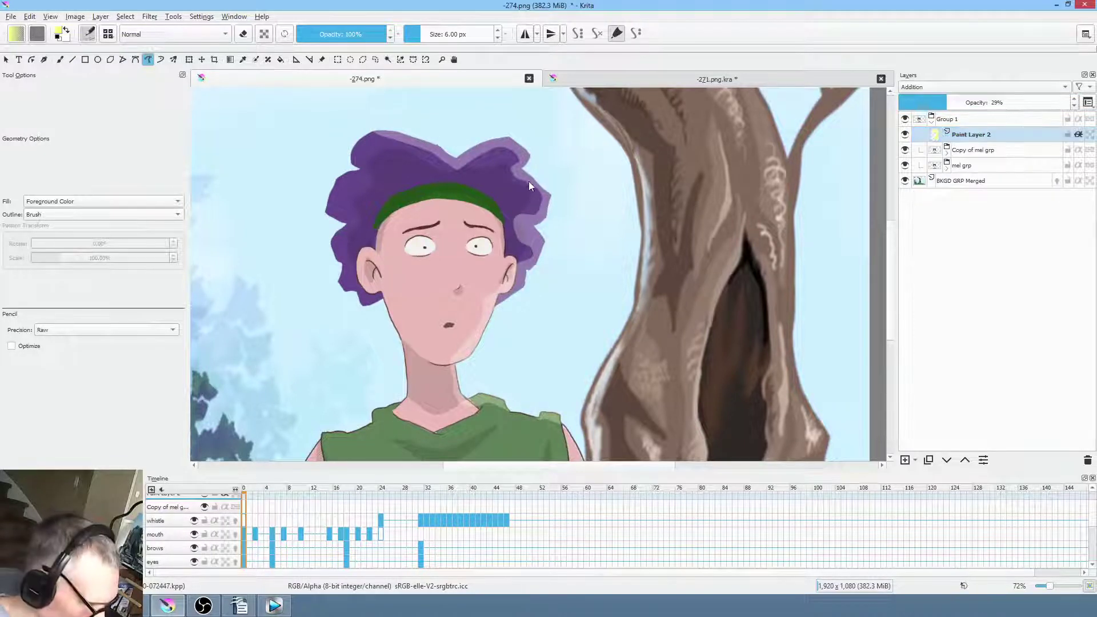
Erase freehand shapes from the inner edge of the hair's rim light to refine its outline, and switch erasing off
key(e)
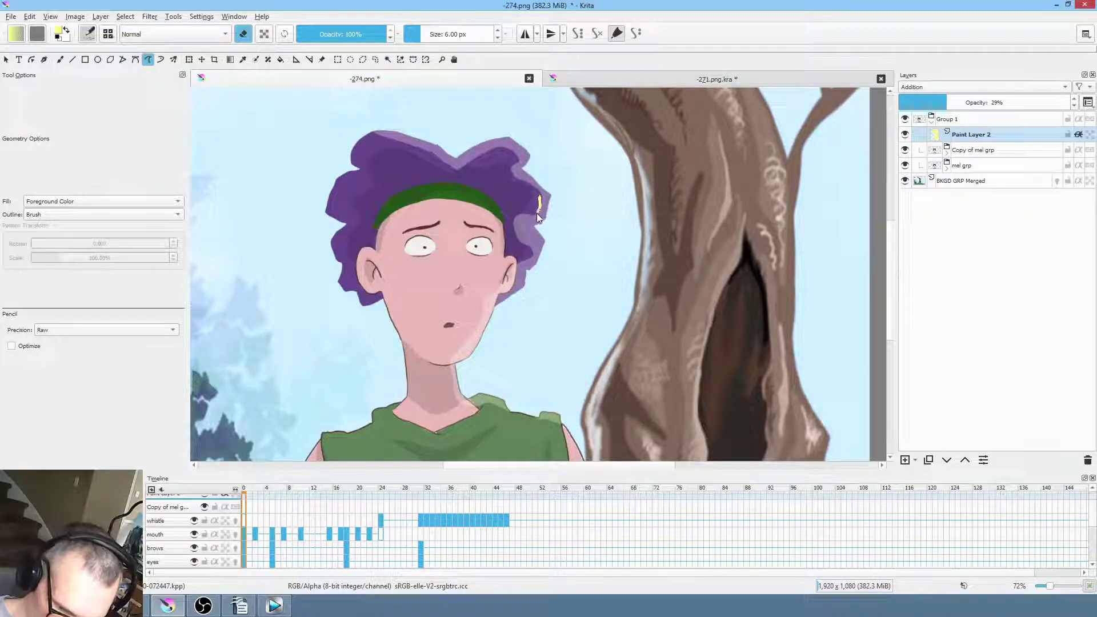
mouse_move(526, 222)
mouse_down()
mouse_move(520, 247)
mouse_move(506, 193)
mouse_up()
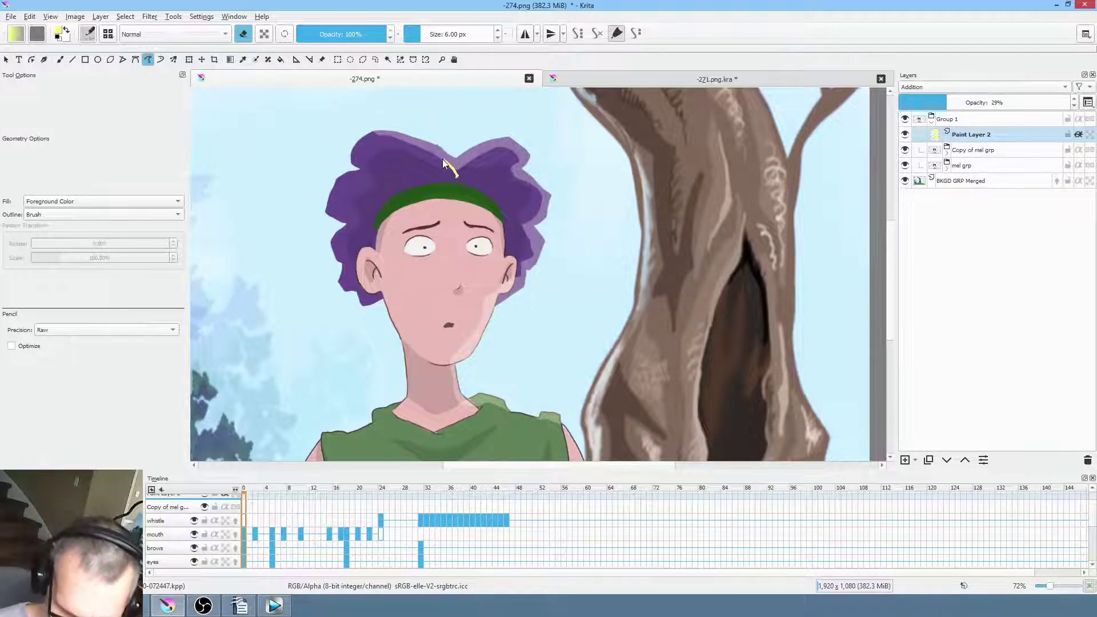
scroll(623, 320, down, 2)
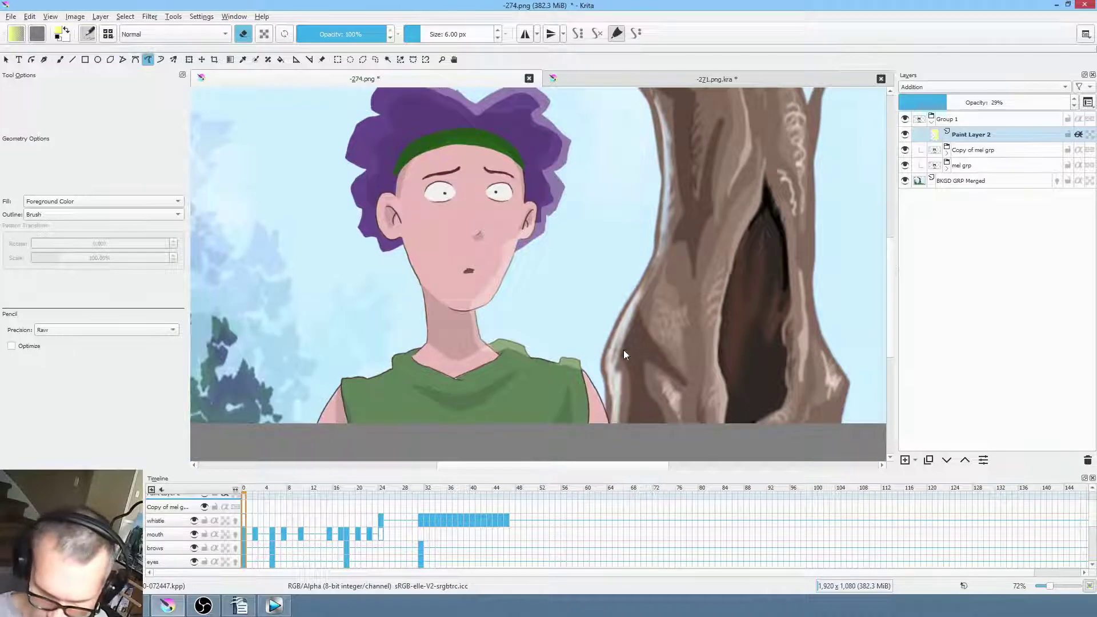
key(e)
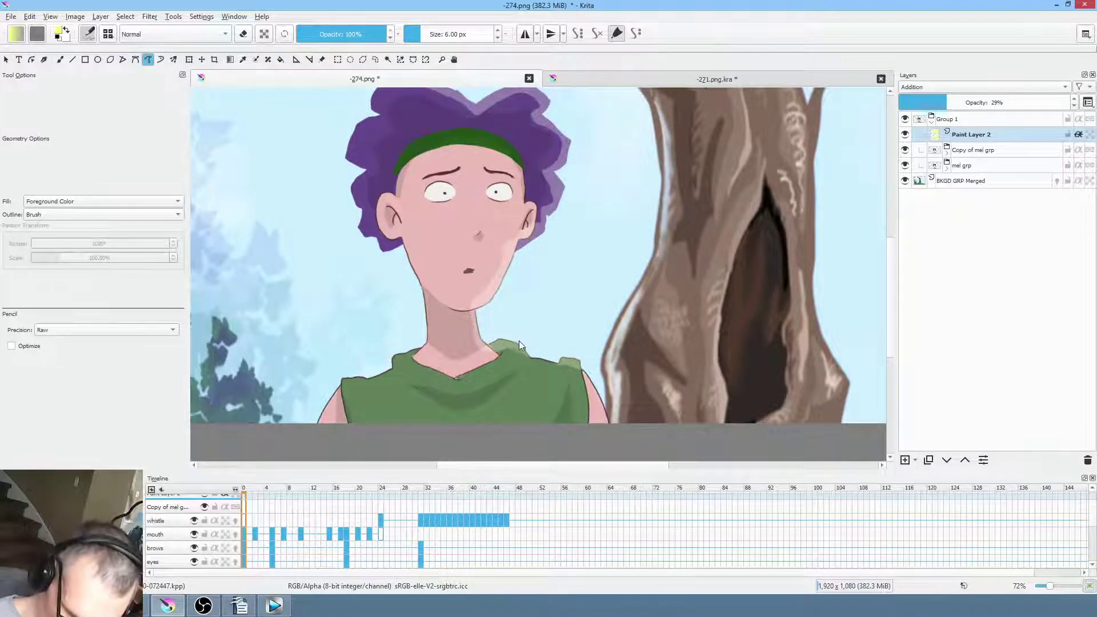
Paint further rim light shapes along the shirt's shoulder and the edge of the upper arm on Paint Layer 2
drag(561, 369, 564, 368)
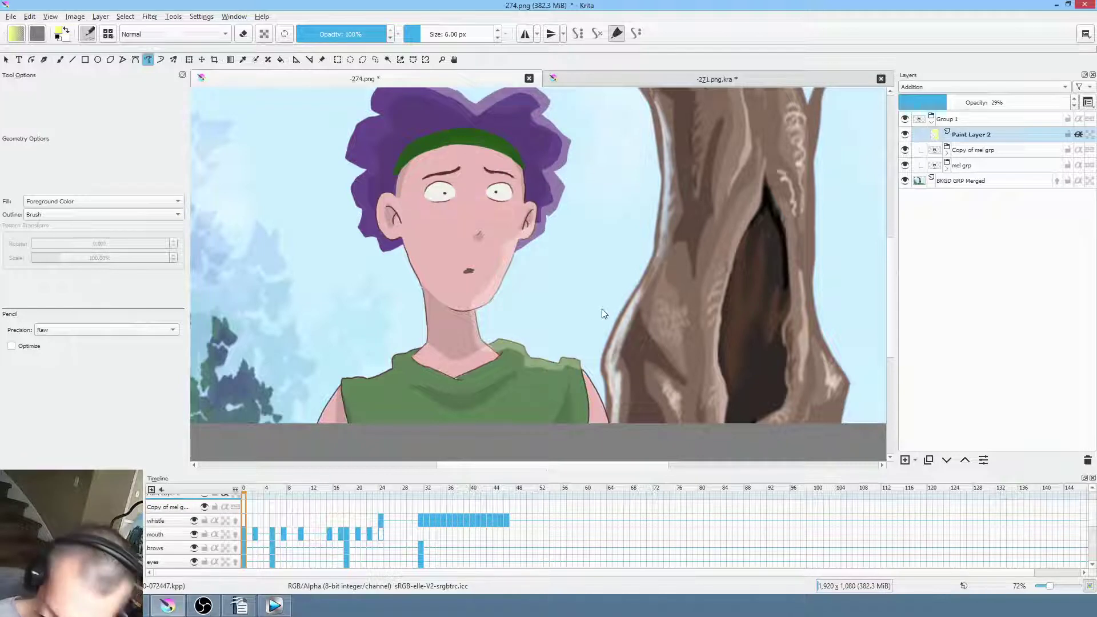
scroll(639, 335, down, 2)
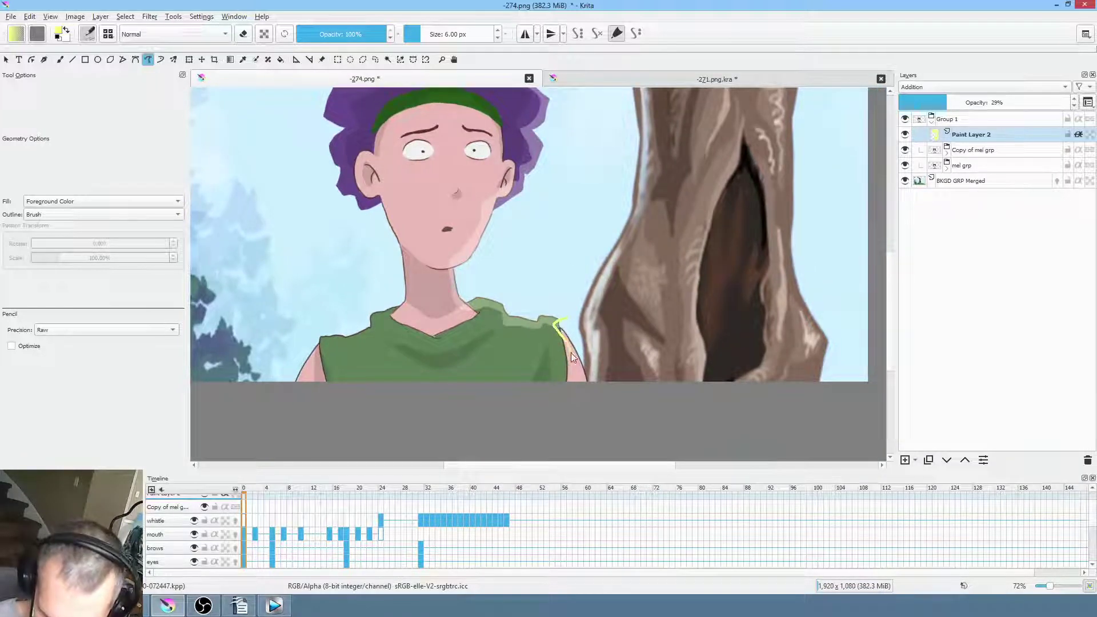
drag(591, 397, 592, 397)
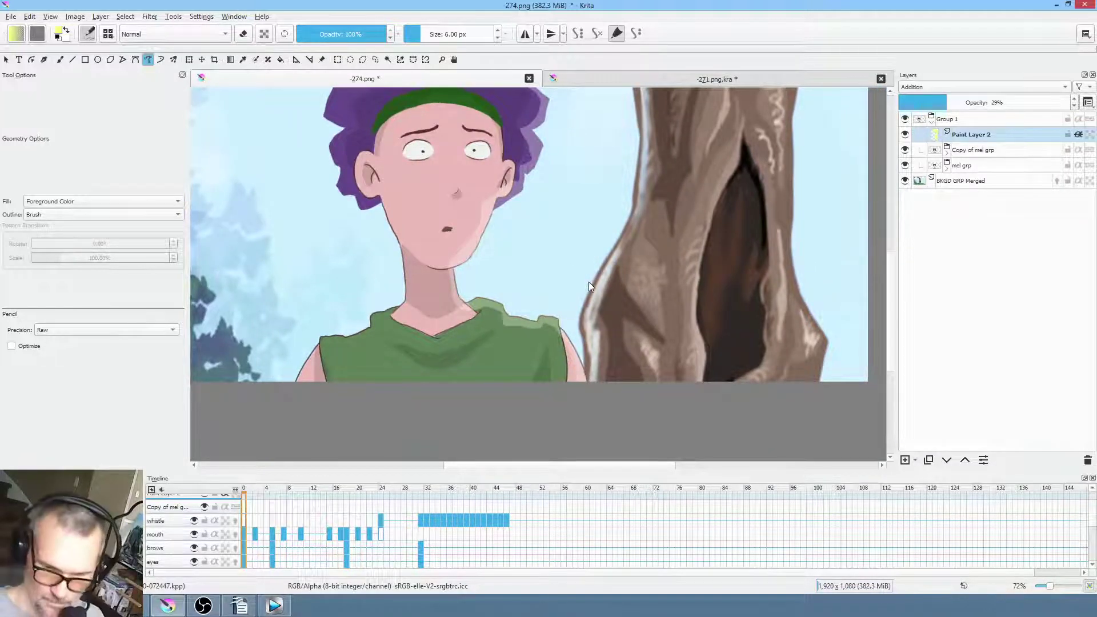
scroll(589, 282, up, 1)
drag(512, 266, 464, 277)
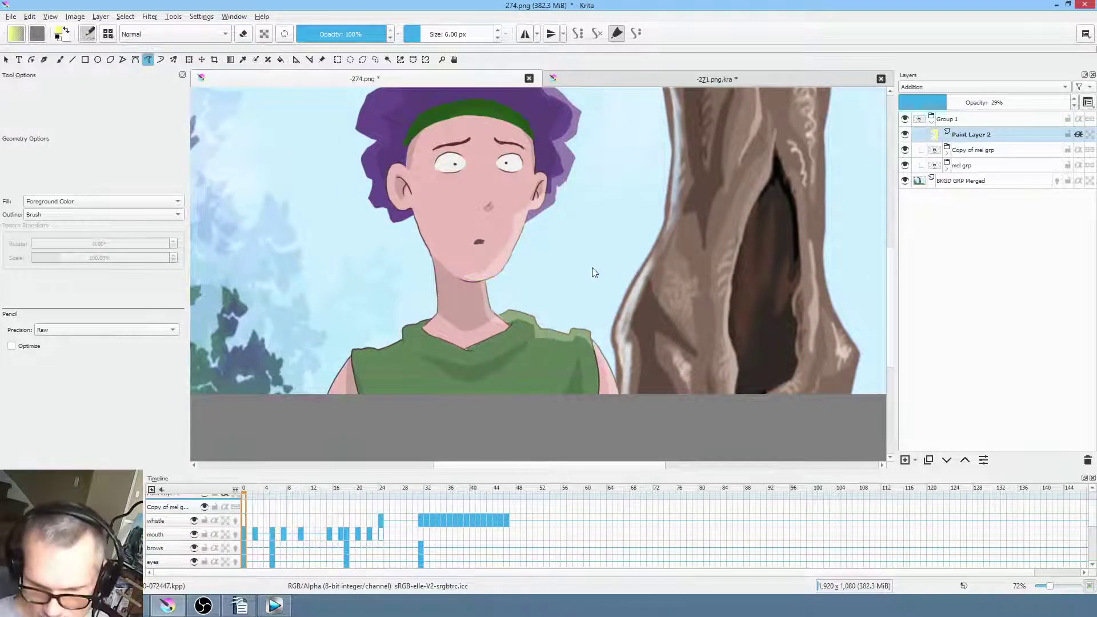
scroll(592, 273, down, 1)
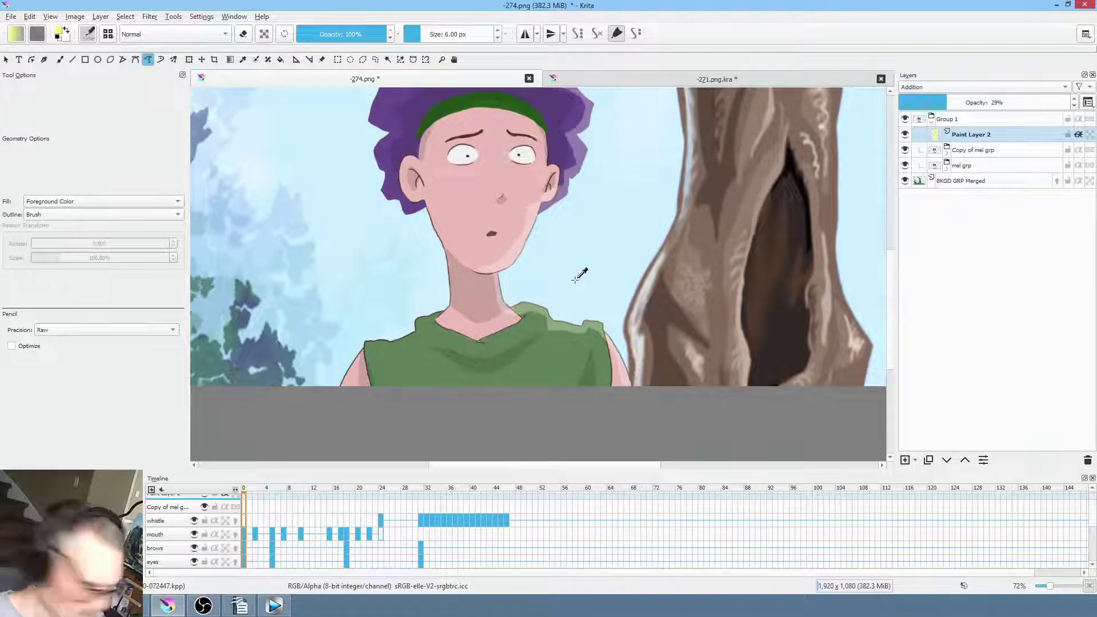
Save -274.png and render the animation again, replacing the old frames in L:/ANIME/SL/scenes/274/RENDER
key(ctrl+s)
click(698, 479)
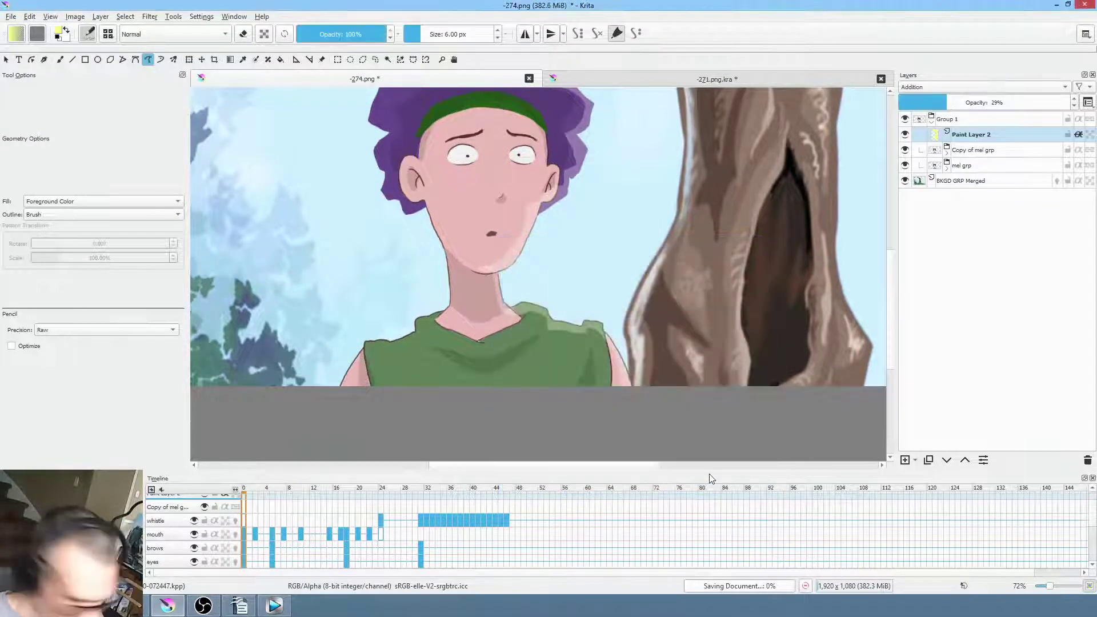
key(ctrl+shift+r)
click(584, 415)
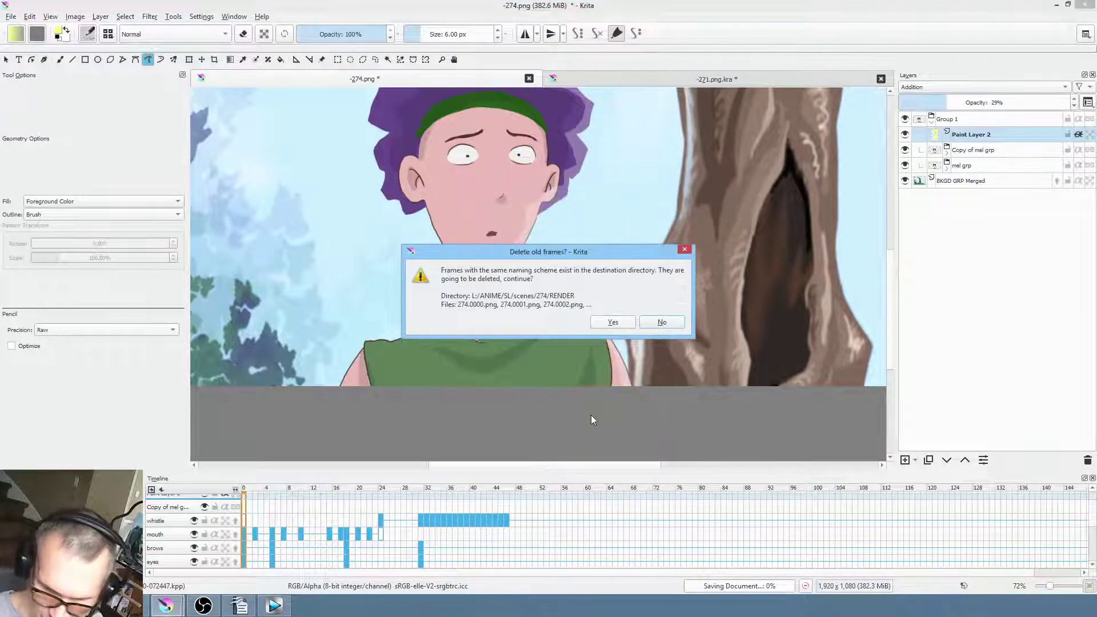
click(613, 322)
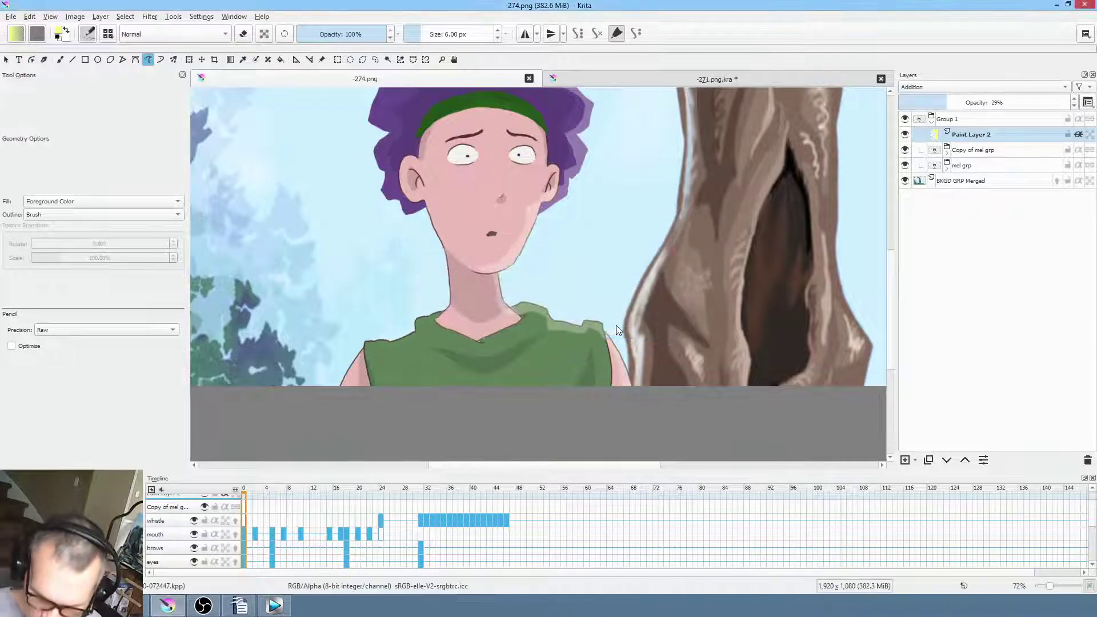
Switch to Vegas Pro, shift the -274 clip and those following it along the timeline, and locate its source in the project media
mouse_move(275, 610)
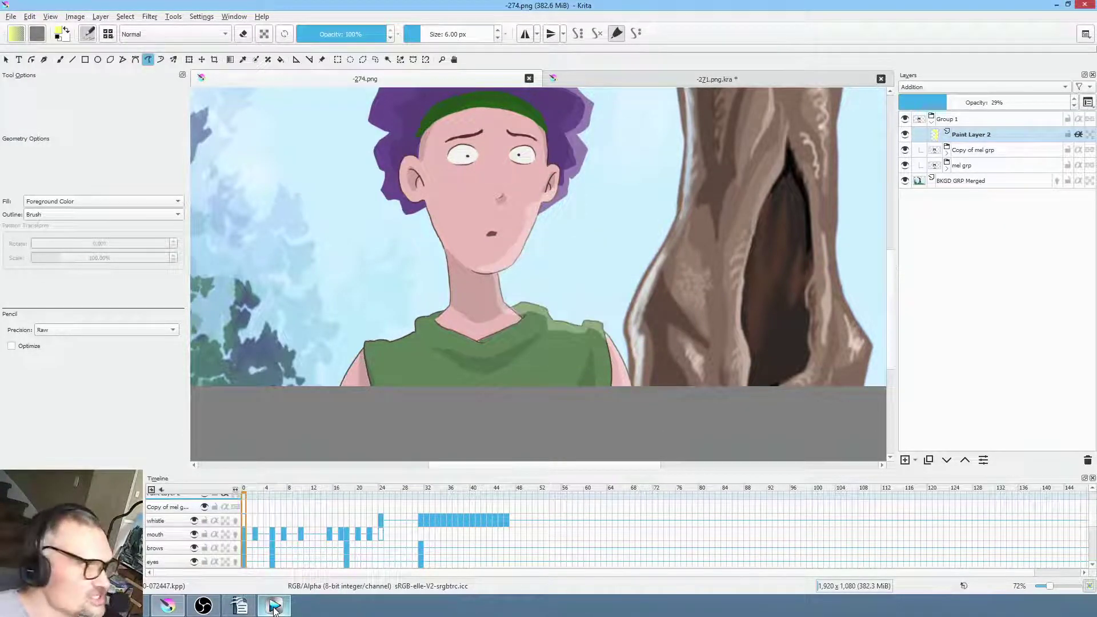
click(274, 607)
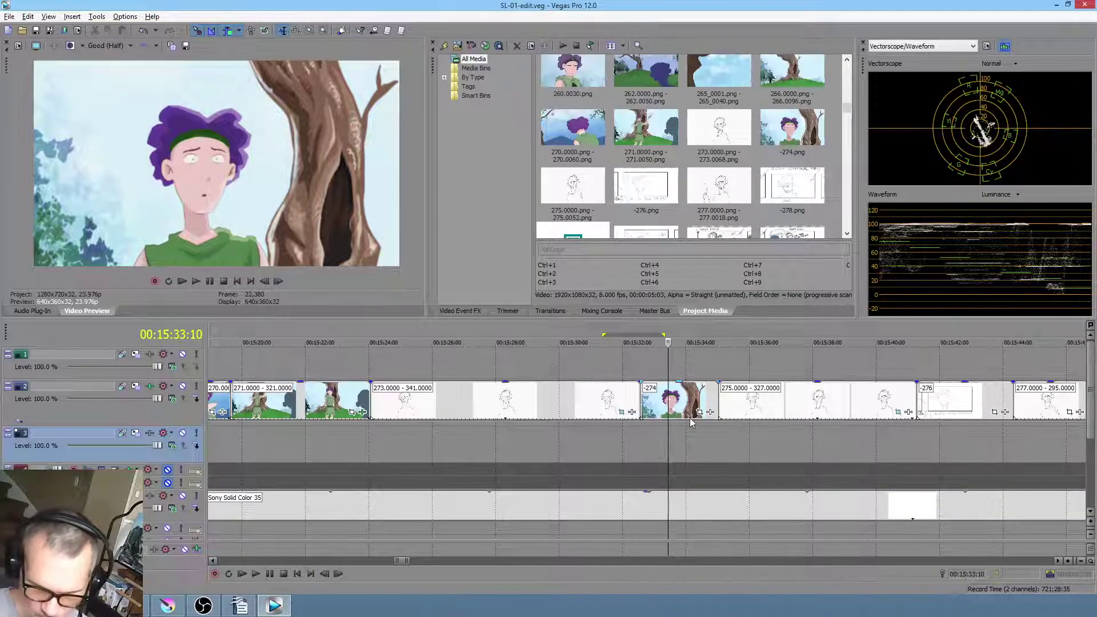
drag(680, 404, 854, 403)
click(639, 405)
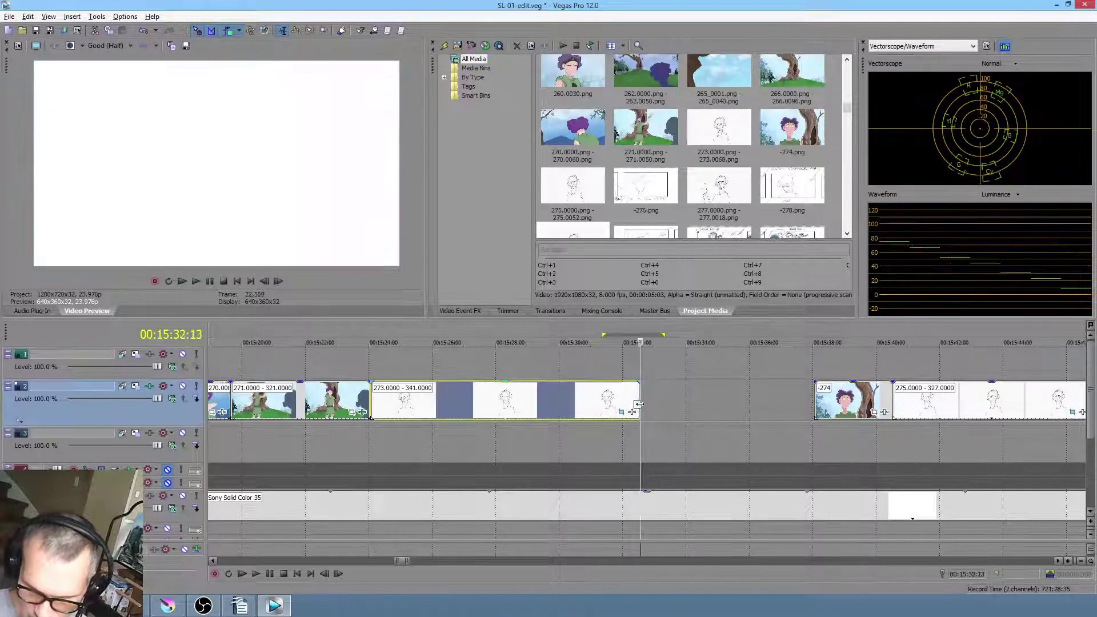
click(864, 400)
right_click(861, 399)
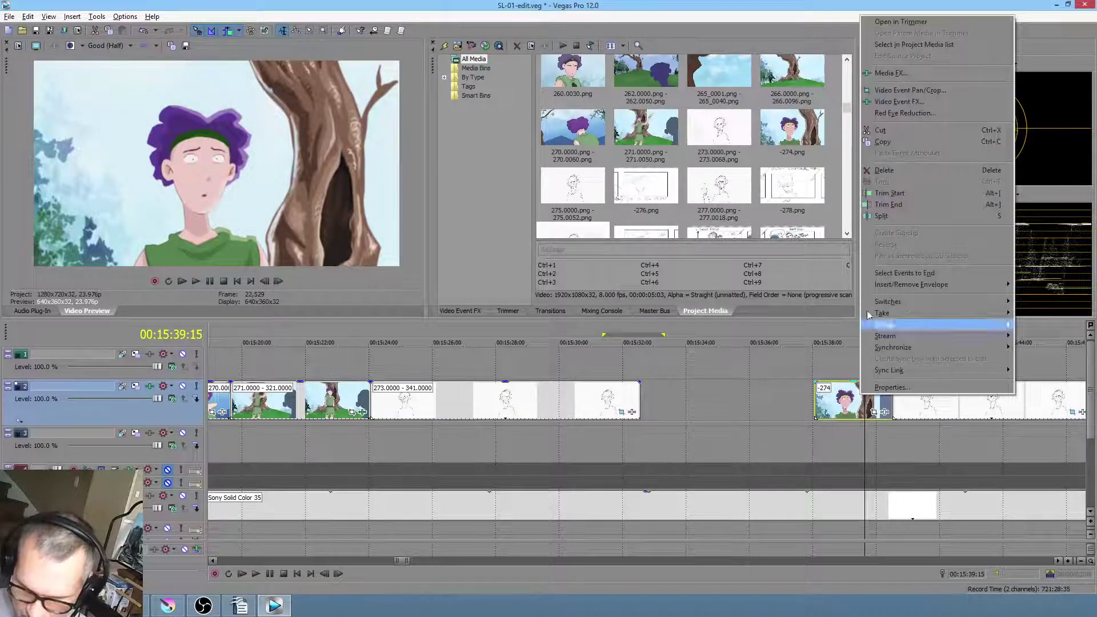
click(913, 44)
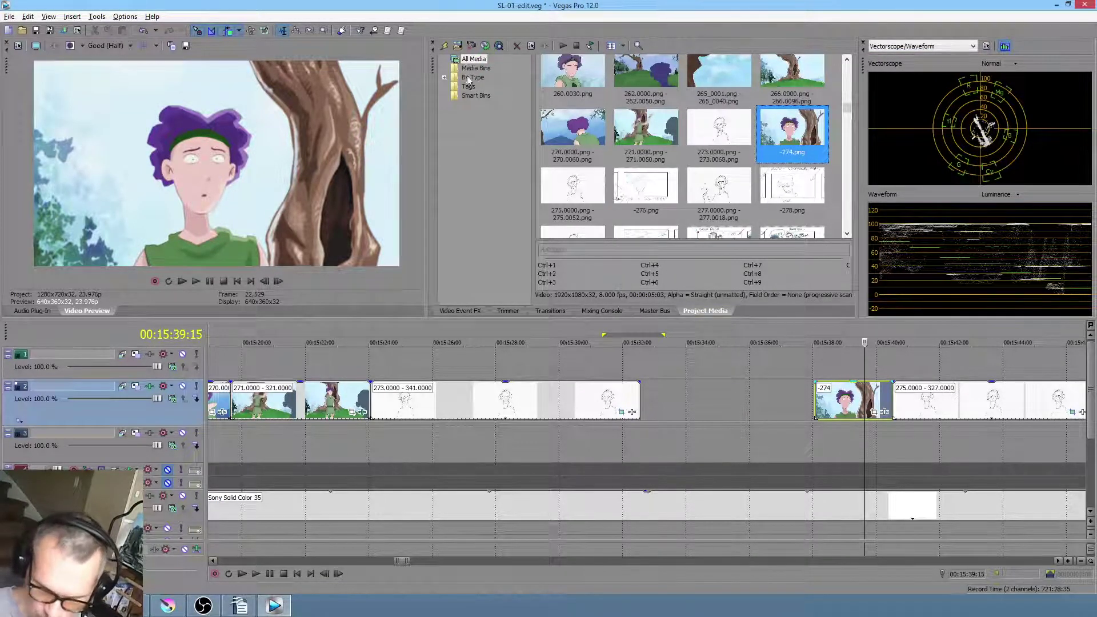
Import the frames 274.0000.png to 274.0056.png from scenes/274/RENDER as an image sequence at 8 fps
click(457, 47)
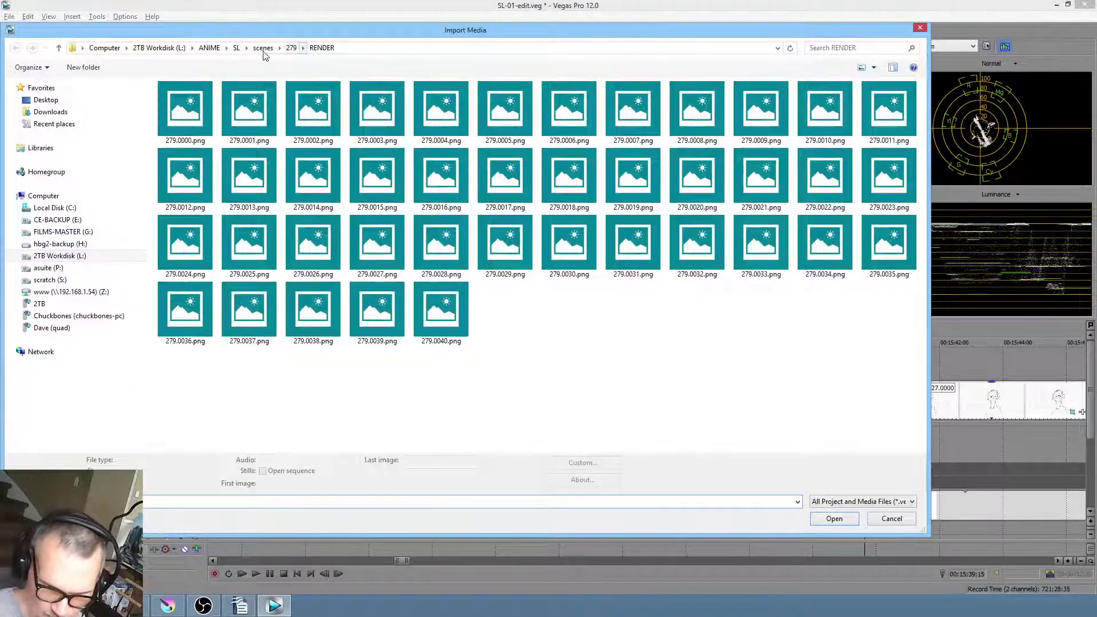
click(263, 49)
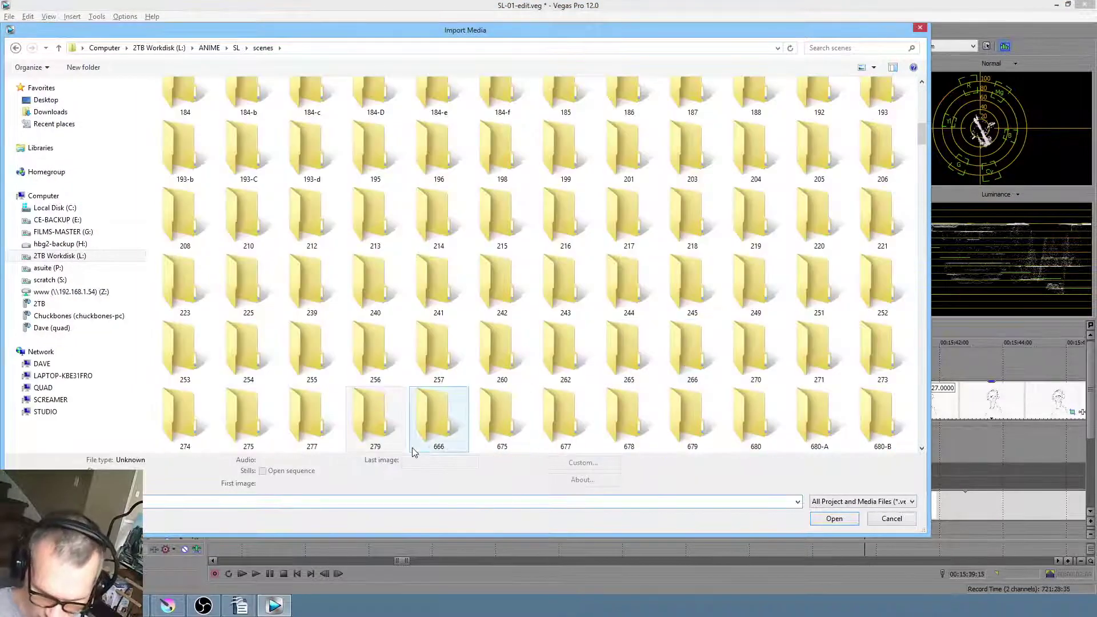
double_click(185, 420)
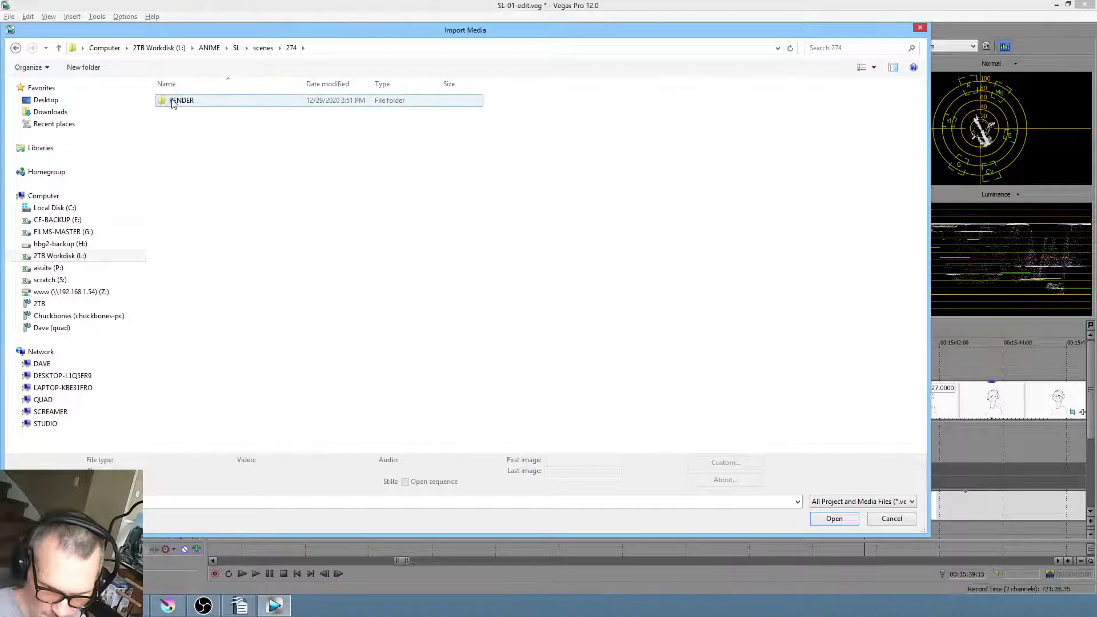
double_click(173, 102)
click(185, 112)
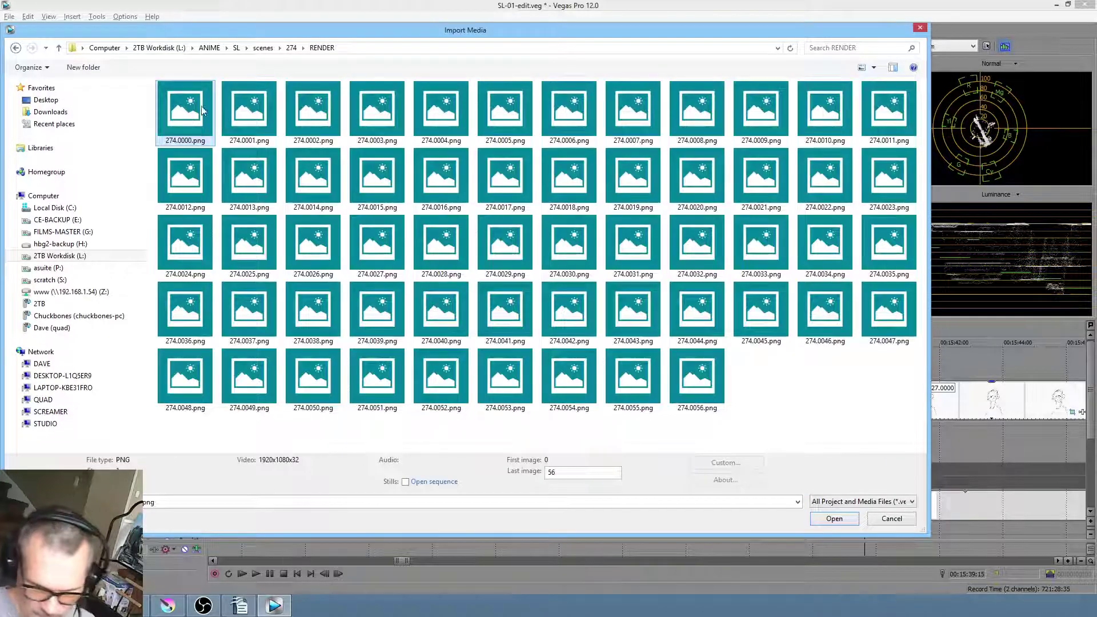
click(436, 485)
click(834, 519)
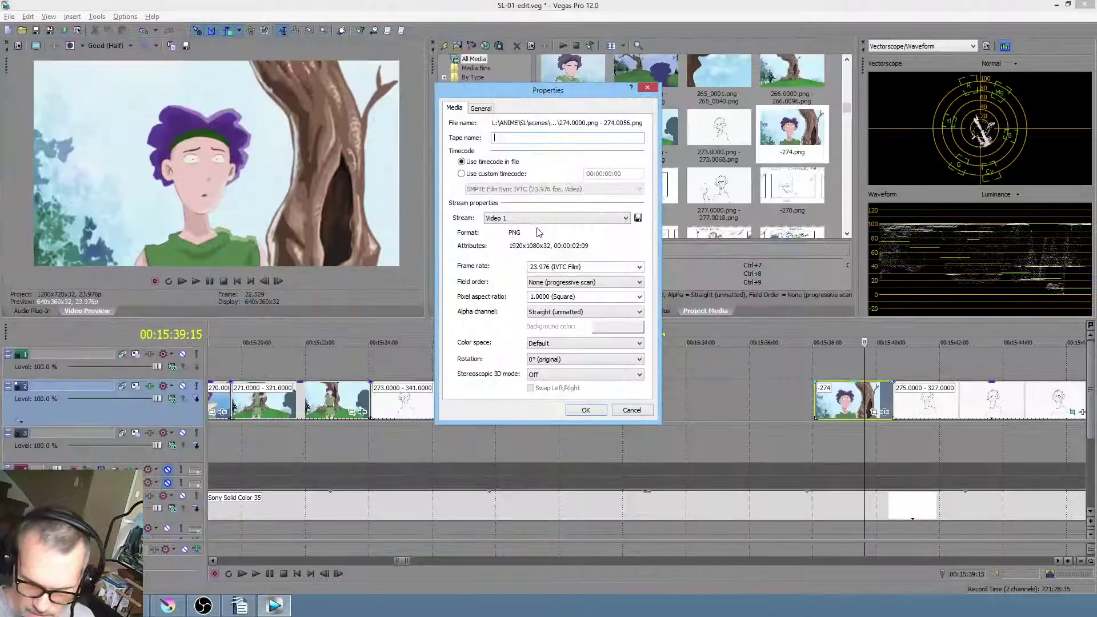
click(603, 264)
text(8)
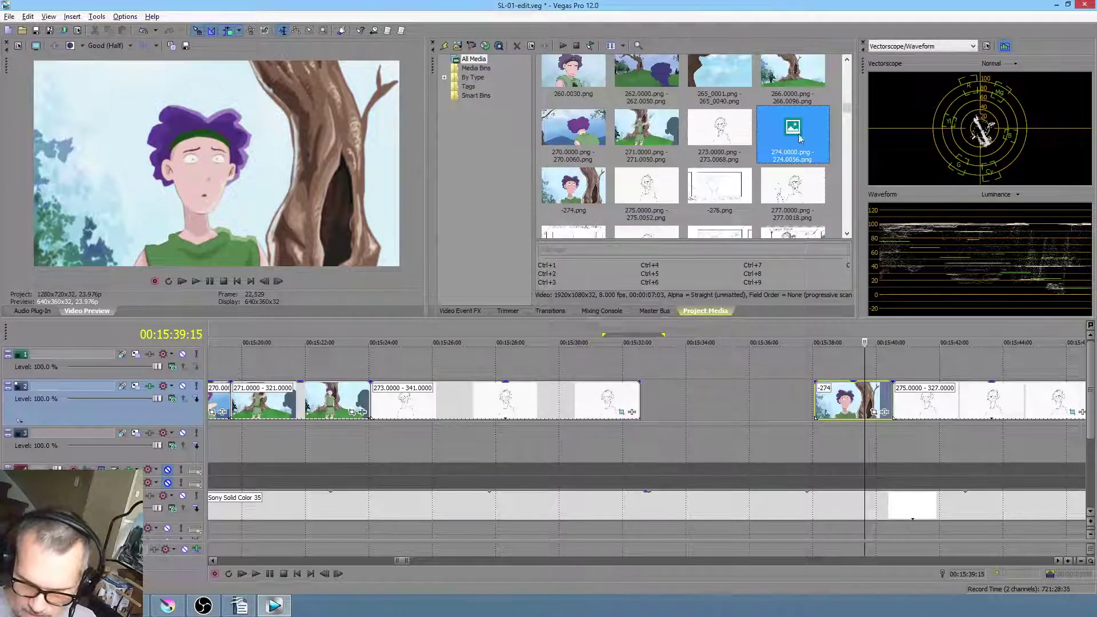
Place the rendered 274 sequence on track 2 directly after the 273 clip, with resampling disabled in its properties
drag(699, 325, 648, 396)
right_click(709, 392)
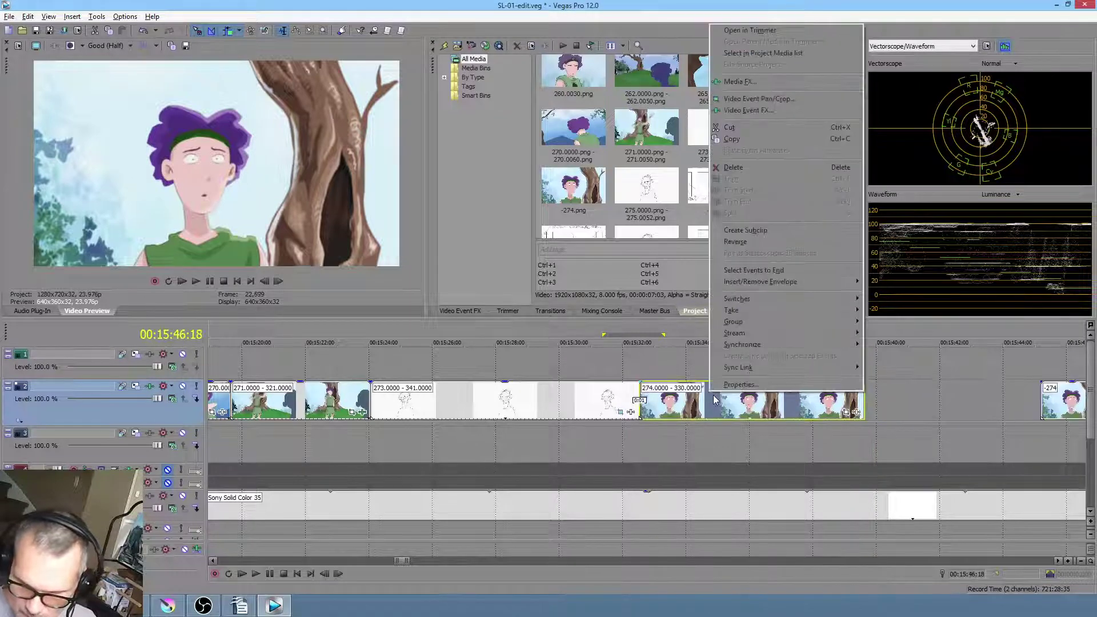
click(743, 387)
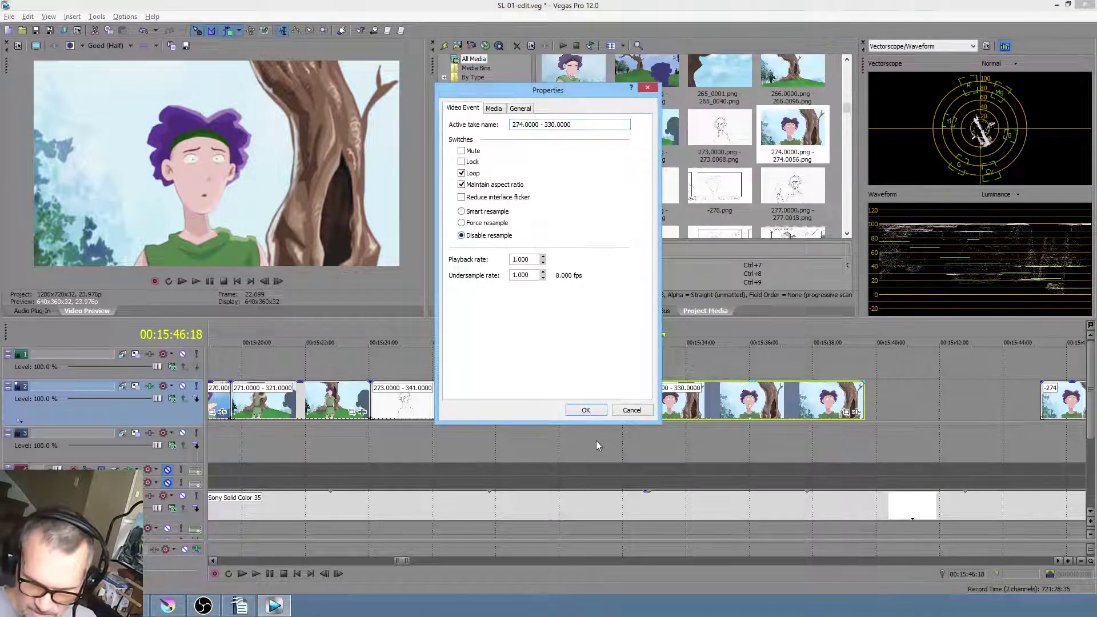
click(586, 410)
Remove the old -274 still from track 2 with the 275 clip directly following the new 274 sequence, and save the project
drag(1072, 403, 893, 398)
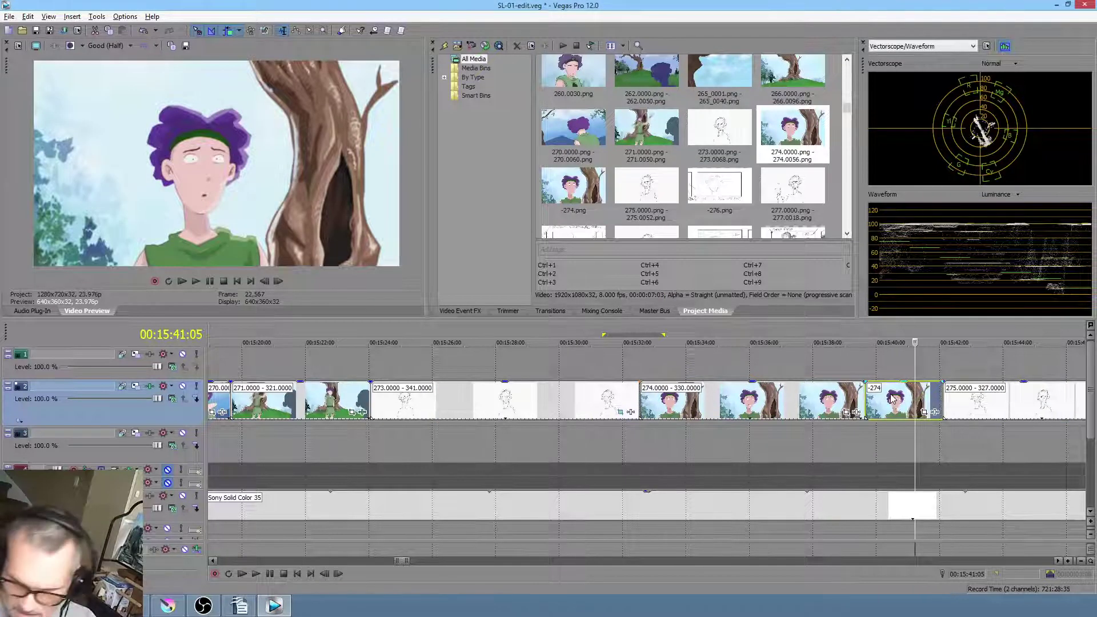
key(ctrl+z)
click(694, 365)
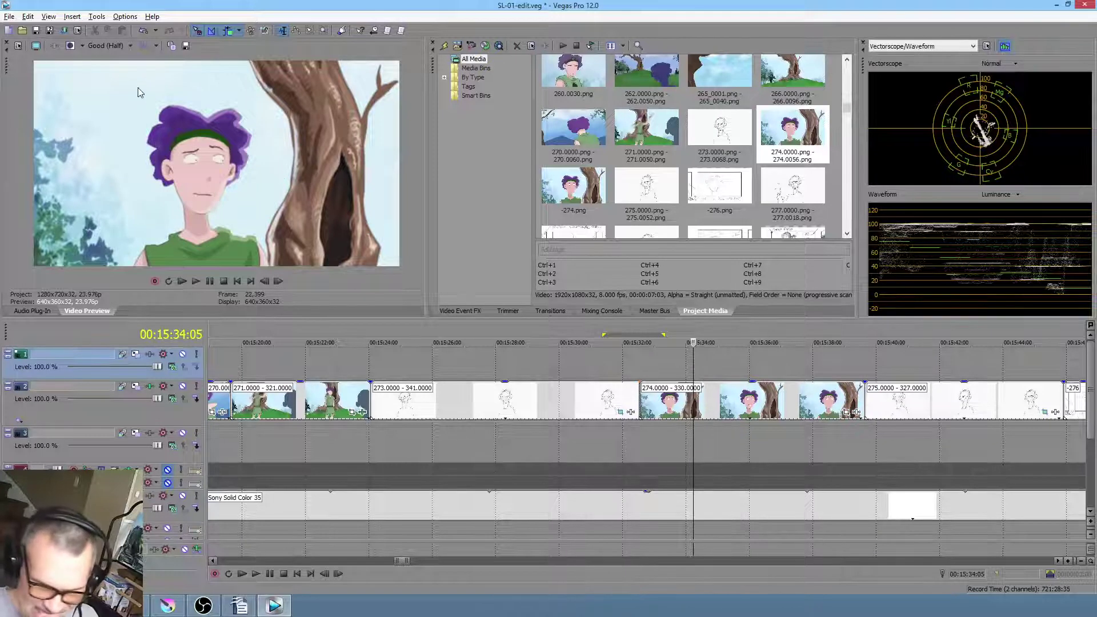
click(36, 30)
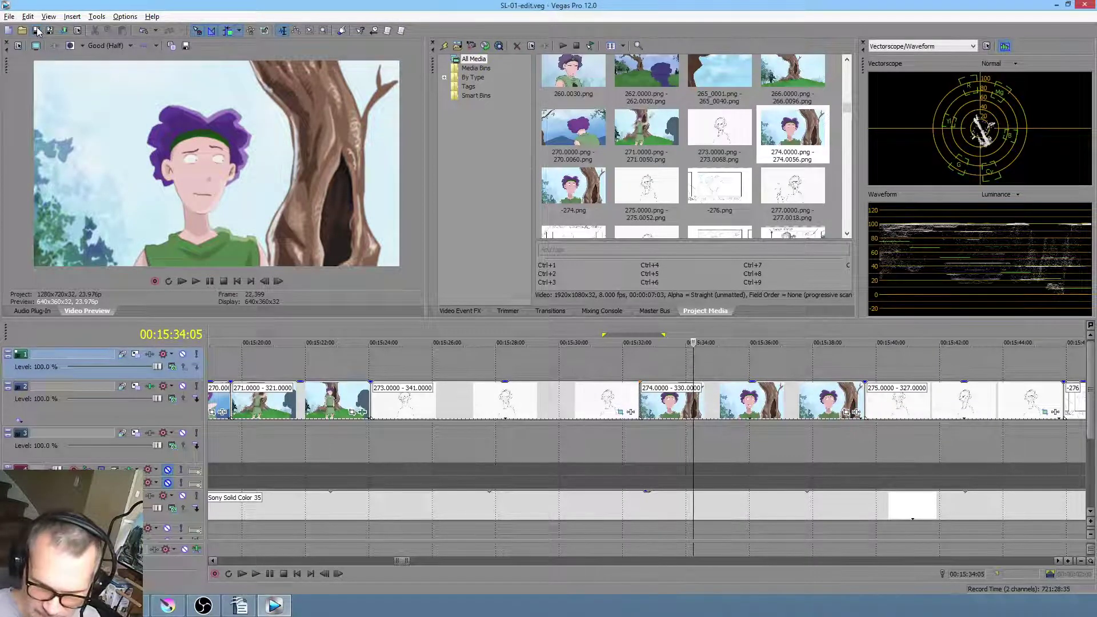
Select the time range 00:15:22:12 to 00:15:34:22 and compare the 274 frame in the preview with and without effects
click(297, 360)
drag(321, 362, 716, 365)
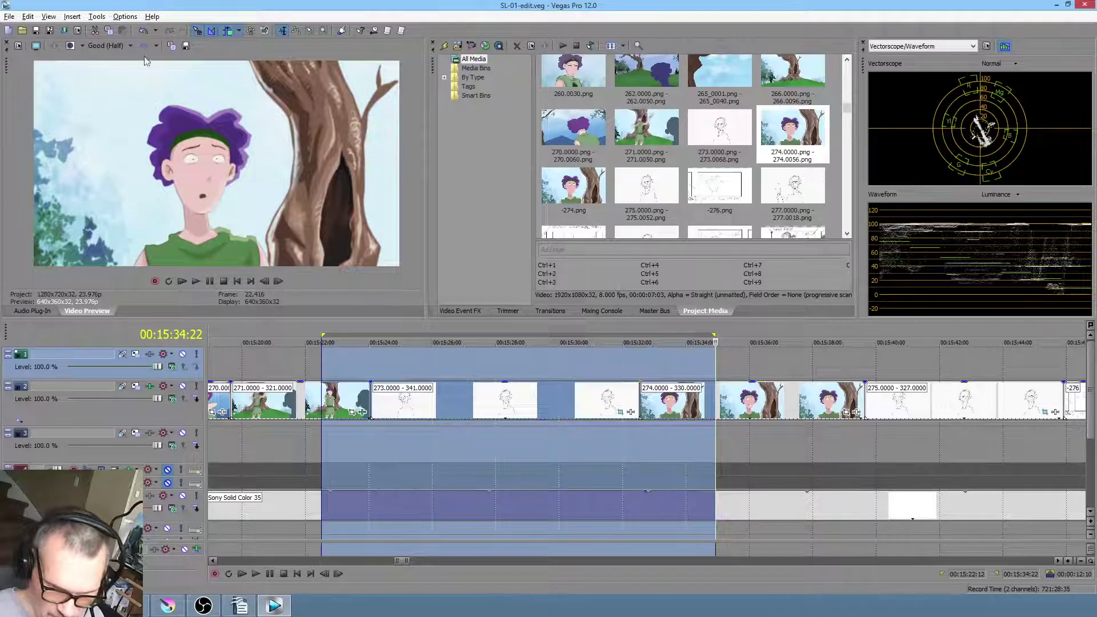
click(71, 47)
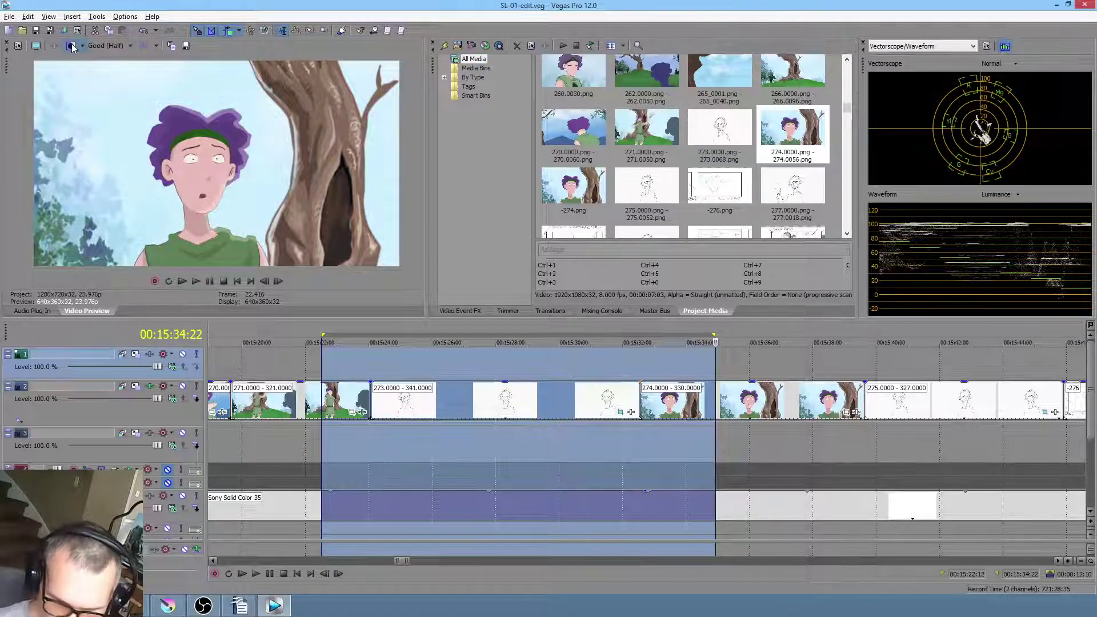
click(71, 45)
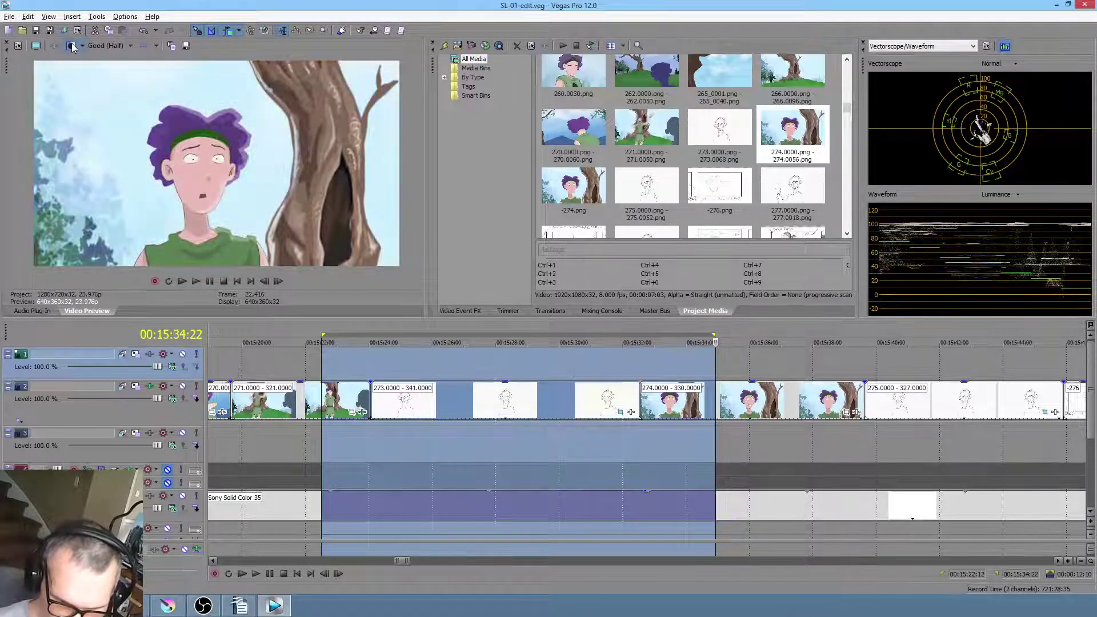
click(73, 48)
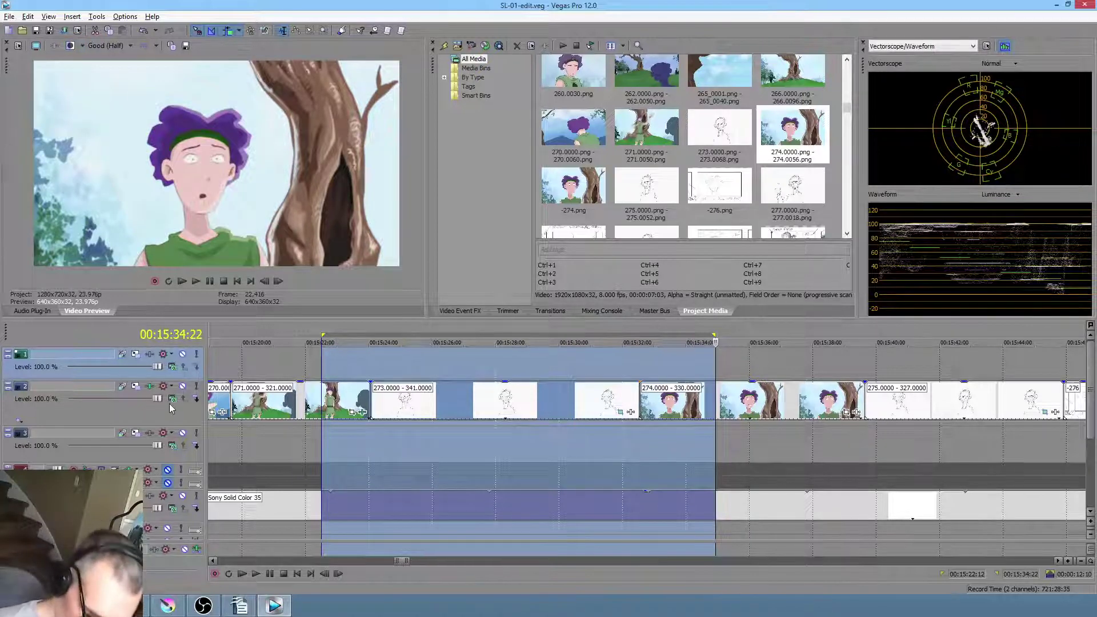
Soften the contrast of track 2's Color Curves effect by flattening both ends of the RGB curve, lowering the highlights
click(151, 389)
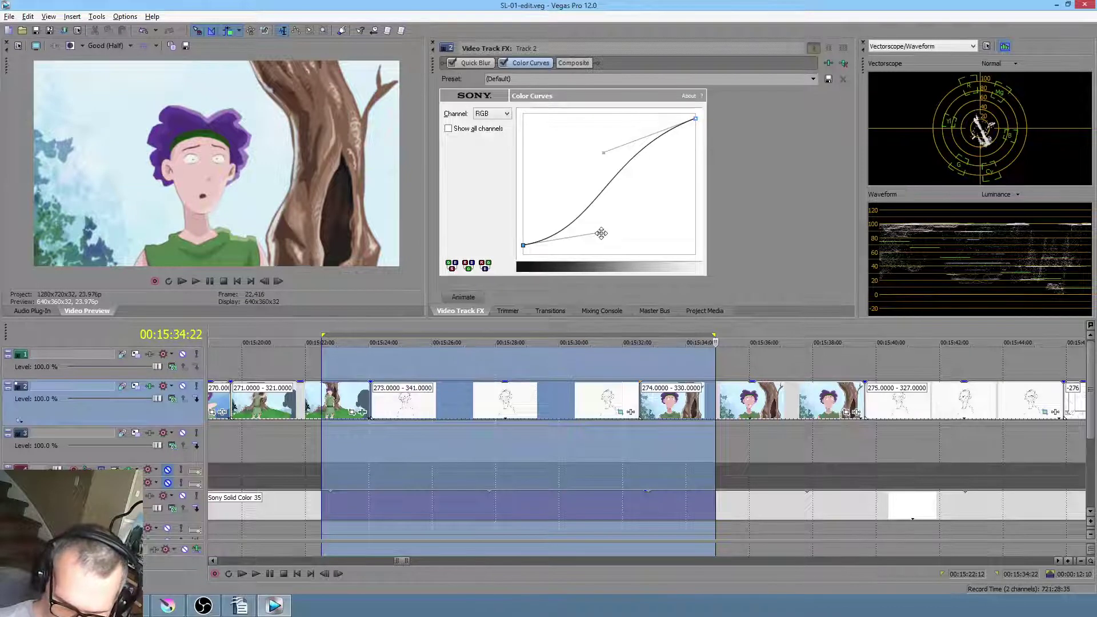
drag(601, 233, 600, 225)
drag(606, 153, 627, 170)
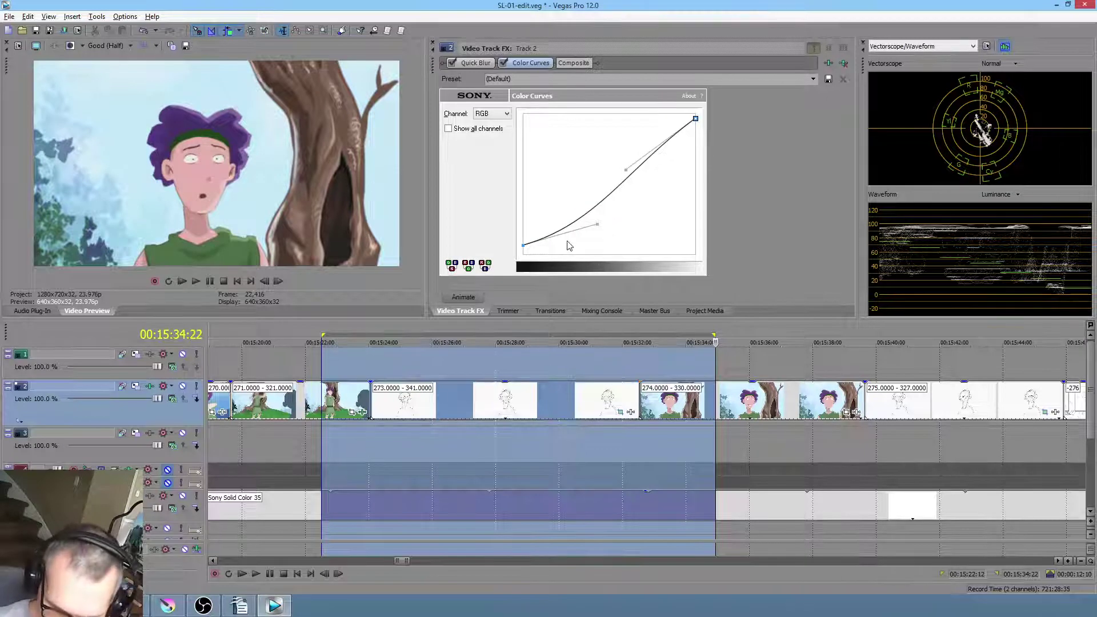
Check the adjusted colours across neighbouring shots and play the sequence from 00:15:11:01 through the new 274 shot
click(588, 431)
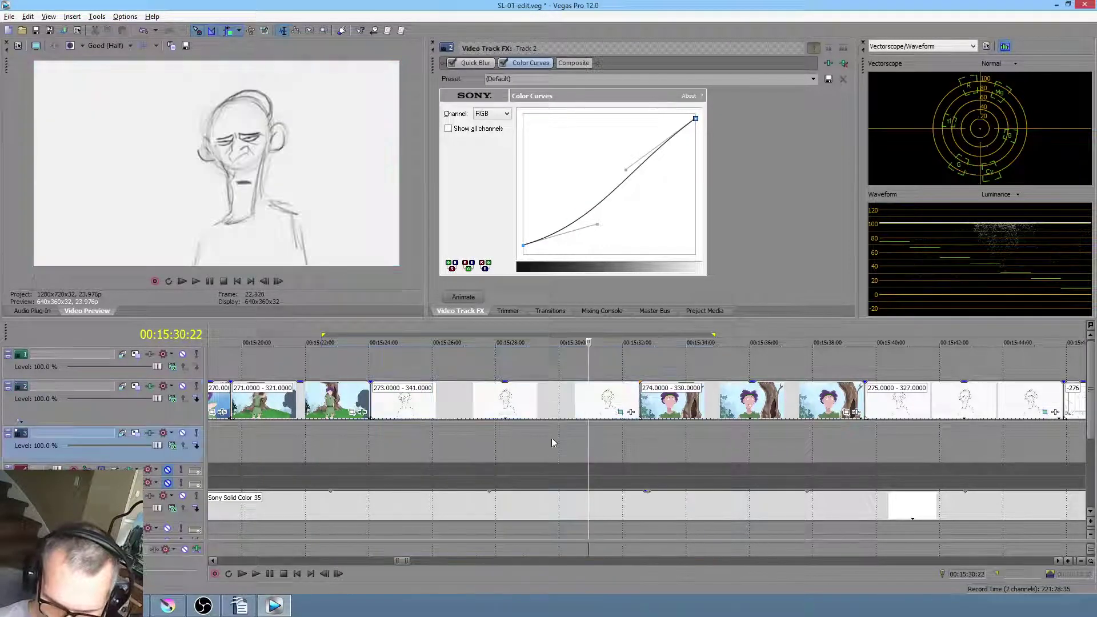
click(330, 437)
scroll(371, 377, down, 2)
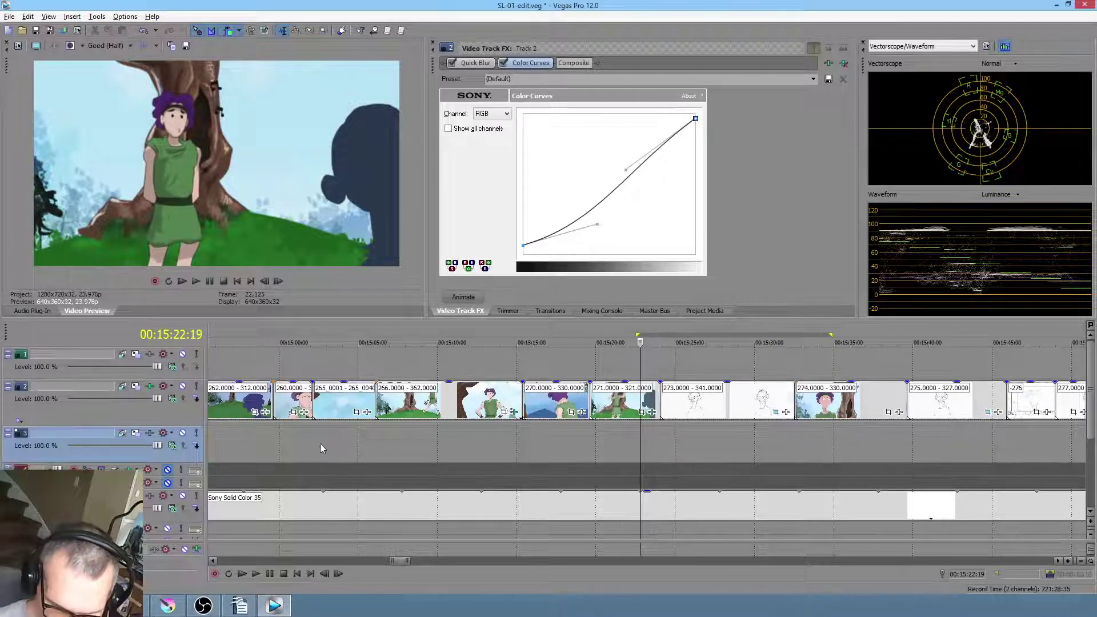
drag(289, 435, 850, 453)
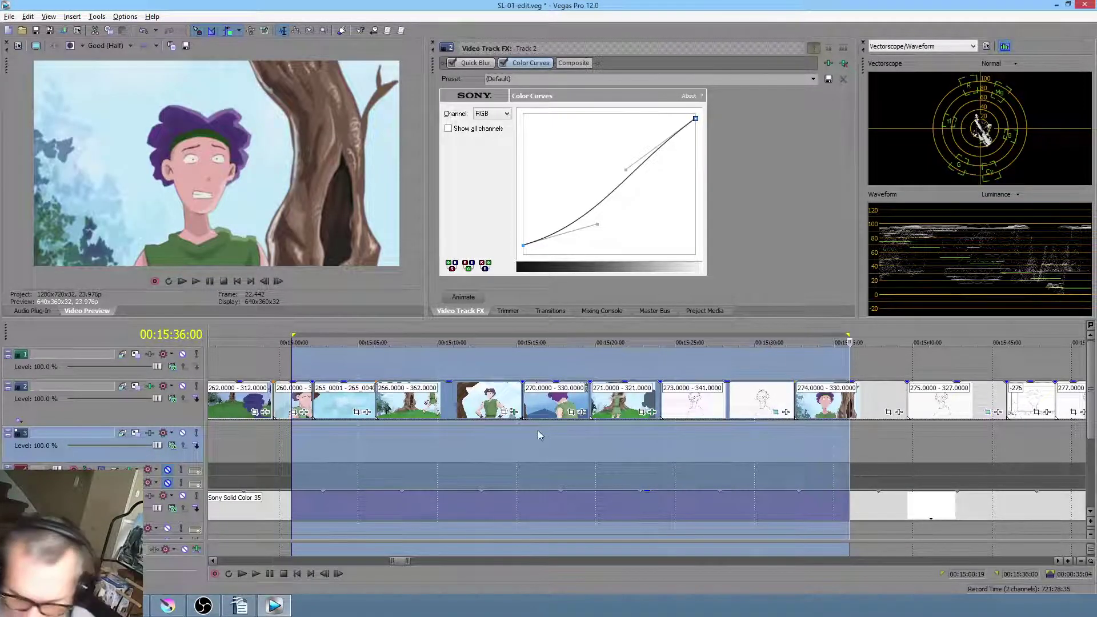
click(534, 427)
click(454, 435)
key(space)
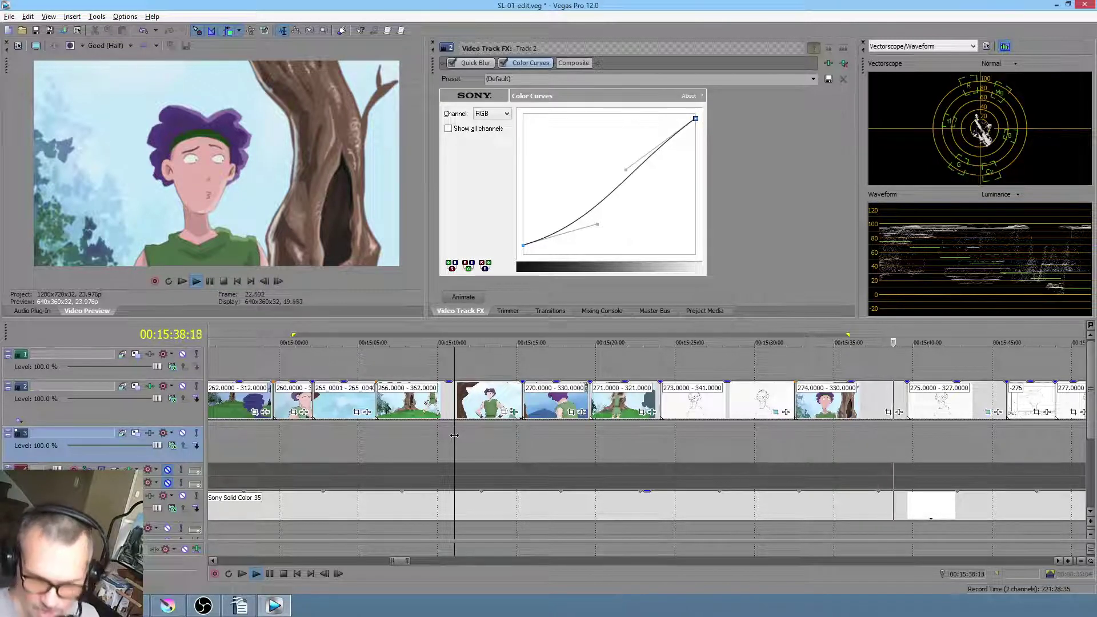
key(space)
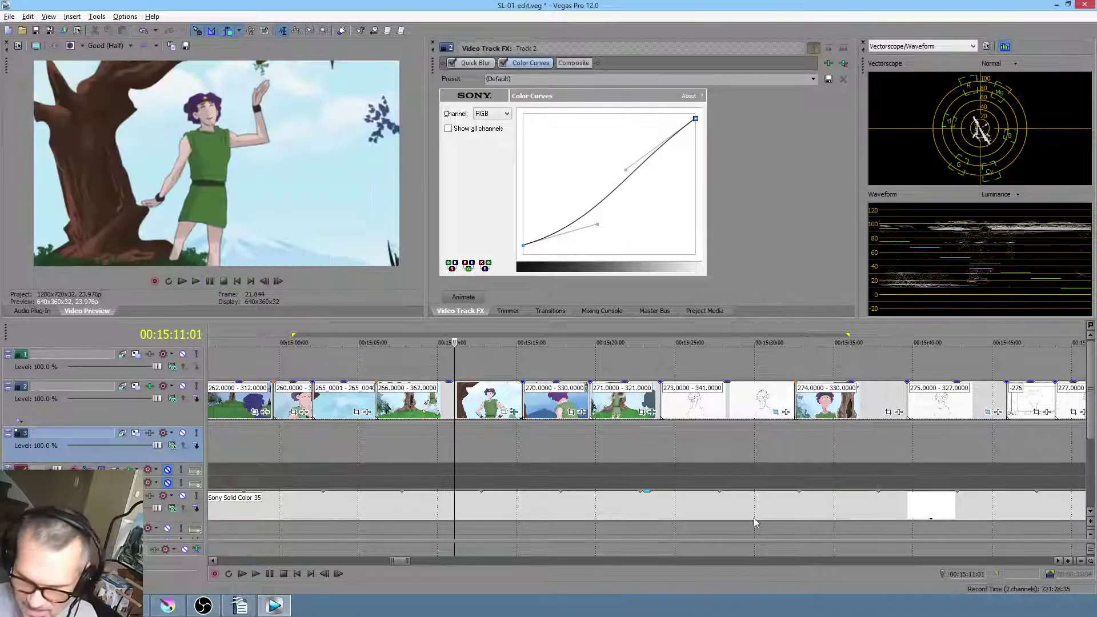
Trim the end of the 274 clip to about 00:15:37:21 with the following clips pulled up against it, and play the cut
click(842, 445)
key(space)
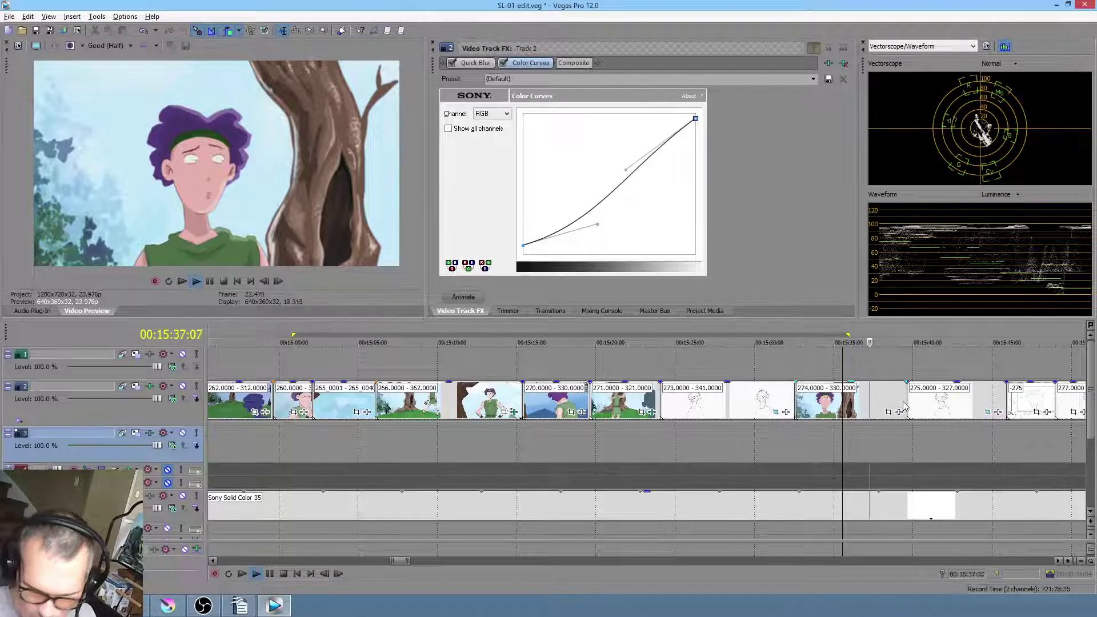
key(space)
drag(906, 403, 879, 407)
click(855, 434)
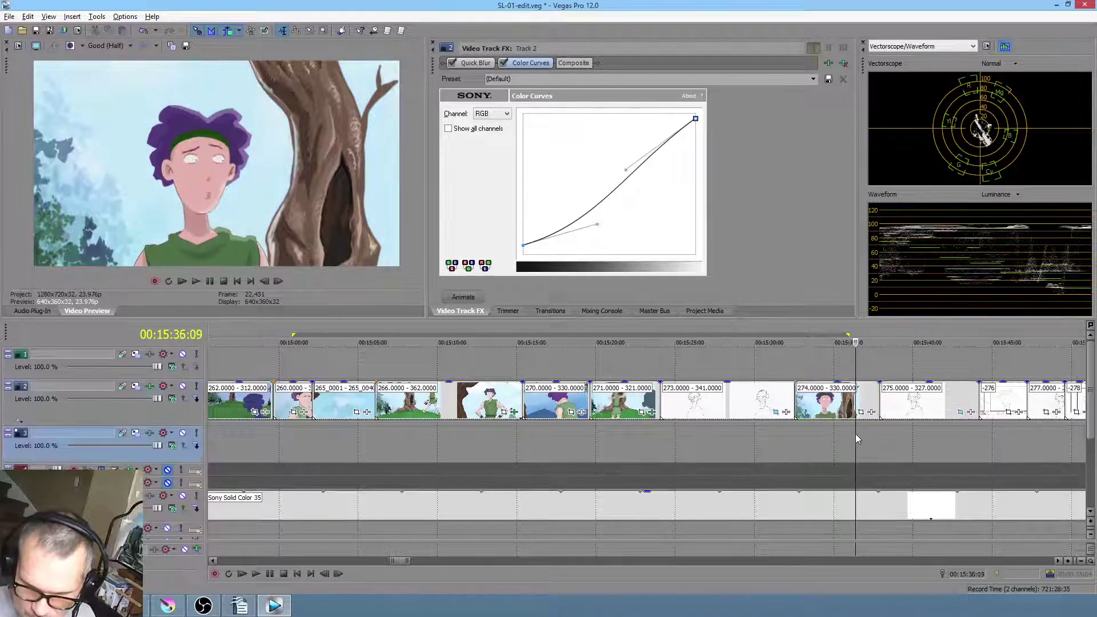
key(space)
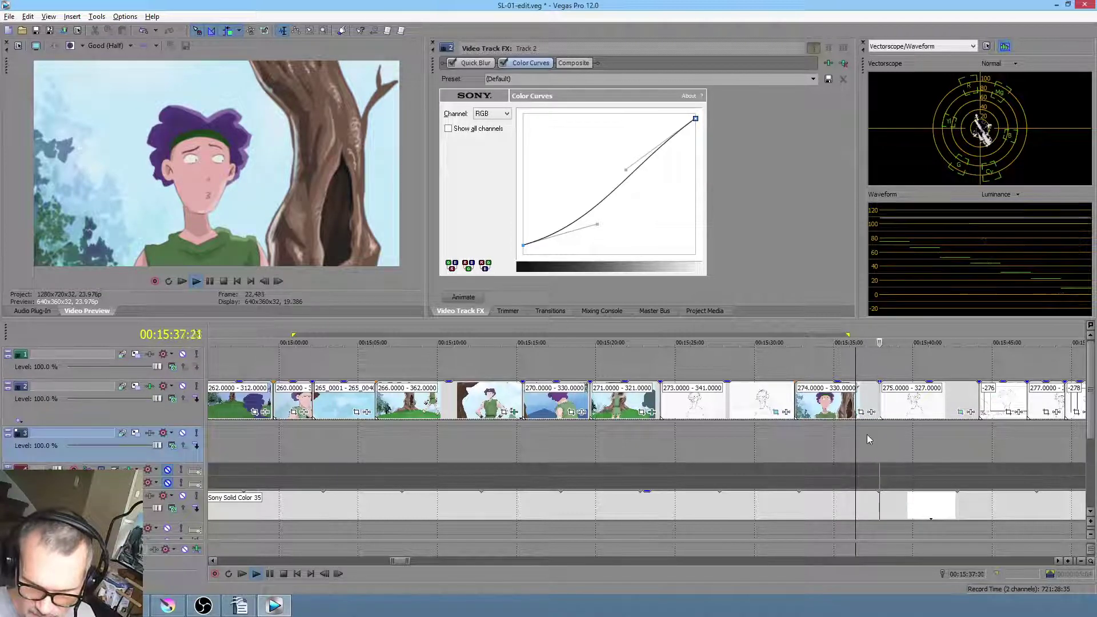
key(space)
Play the edit from 00:15:36:09 through the 275 clip into the 276 storyboard panel
click(902, 412)
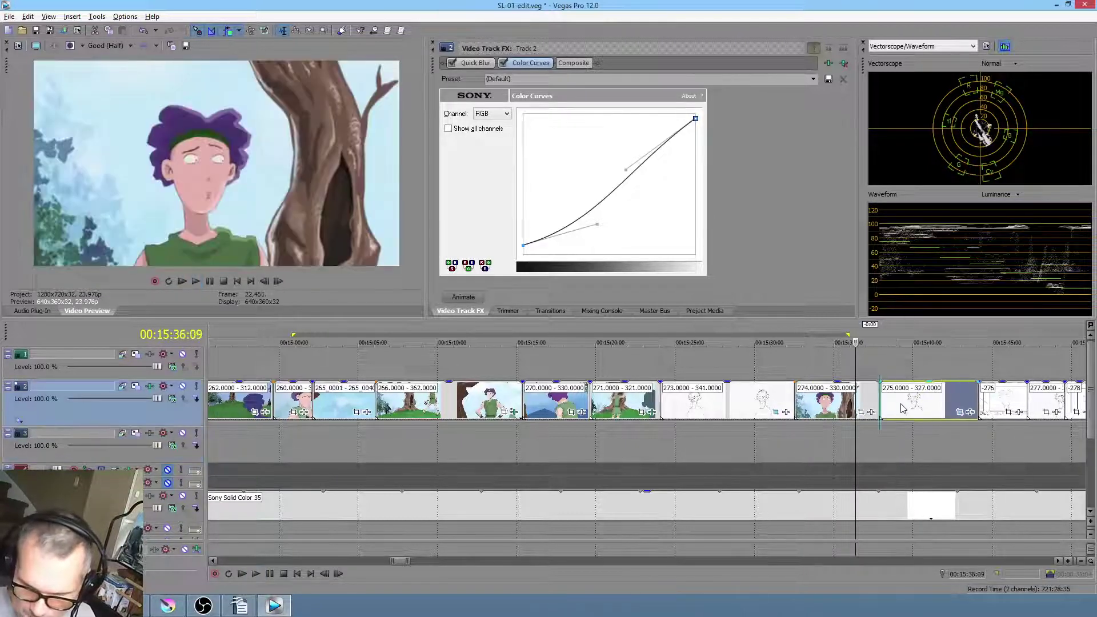
key(space)
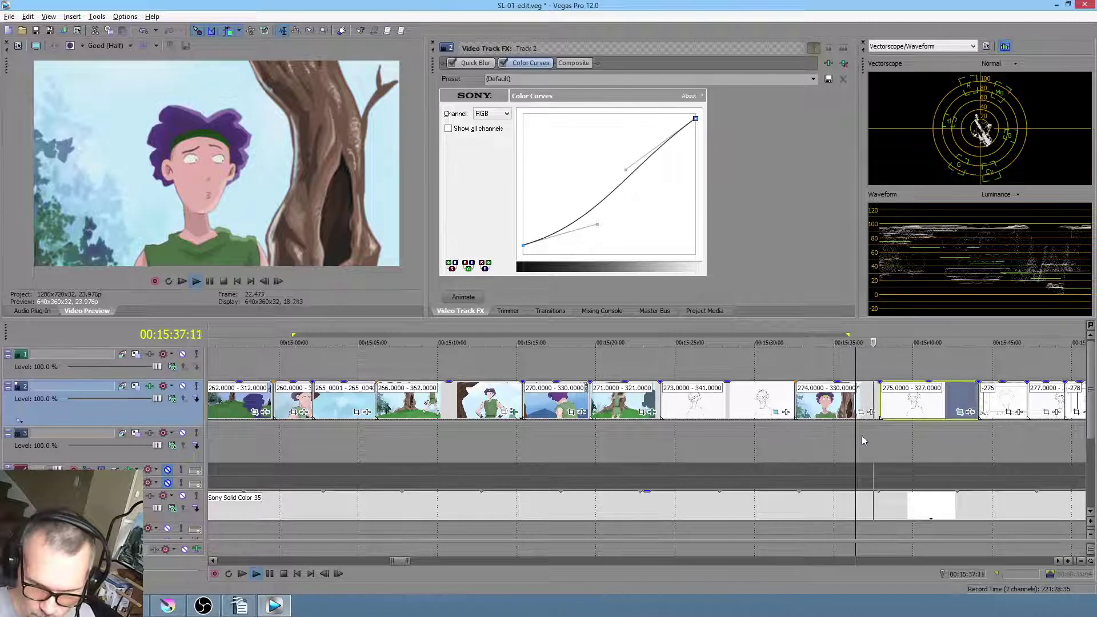
scroll(906, 439, right, 3)
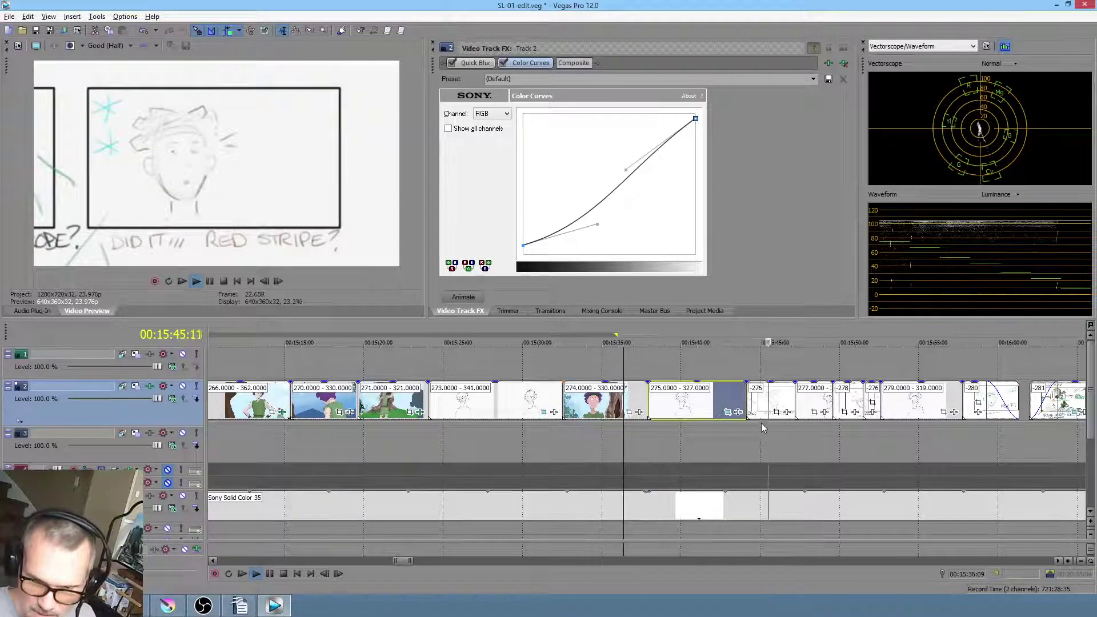
click(746, 434)
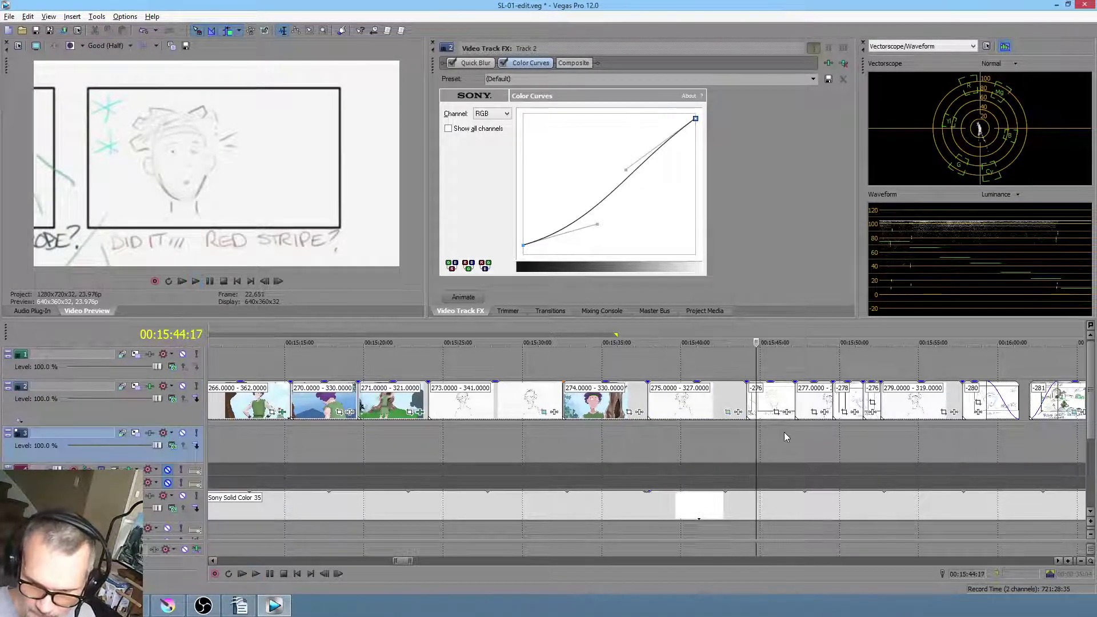
key(space)
Switch to Krita and review the -274.png animation of the character's face by scrubbing from the start to frame 48
click(167, 606)
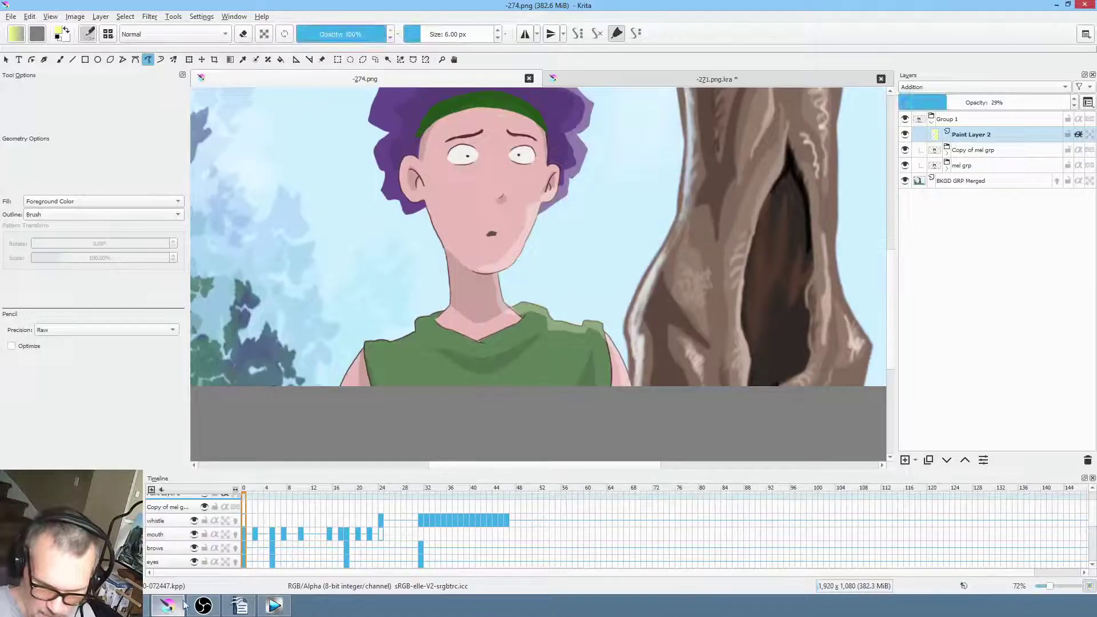
scroll(629, 267, down, 2)
scroll(629, 267, up, 1)
drag(629, 266, 638, 319)
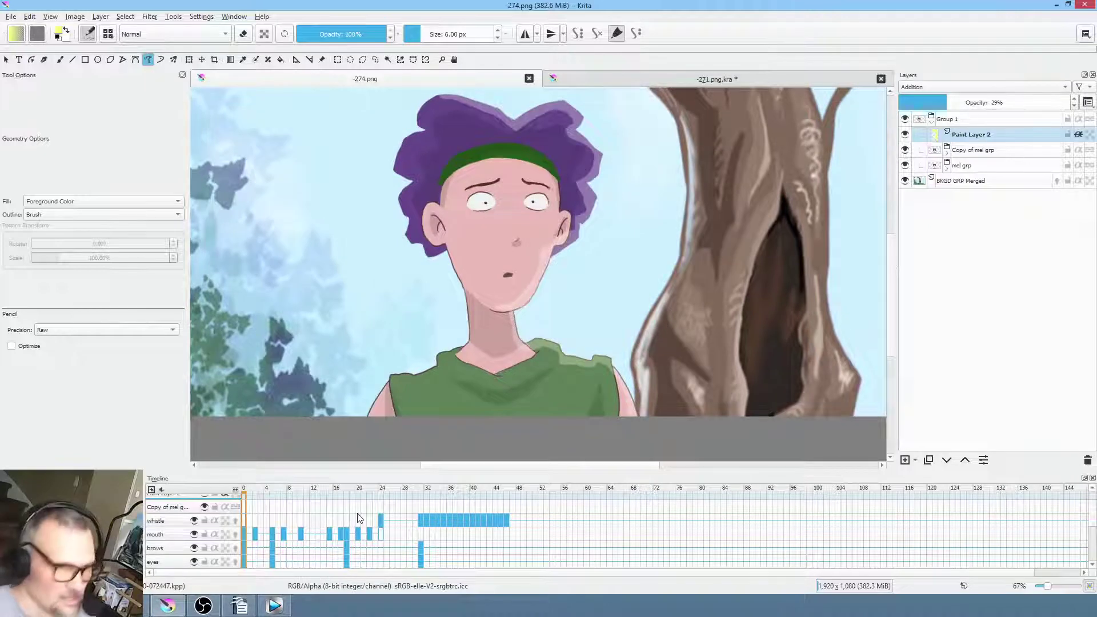
mouse_move(358, 517)
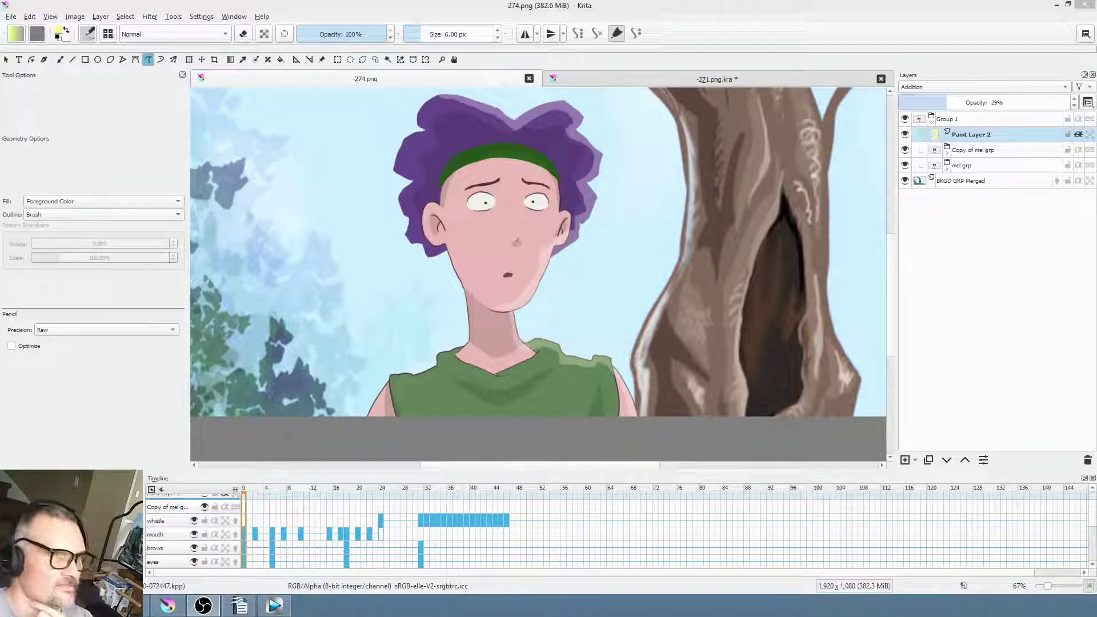
key(alt+Tab)
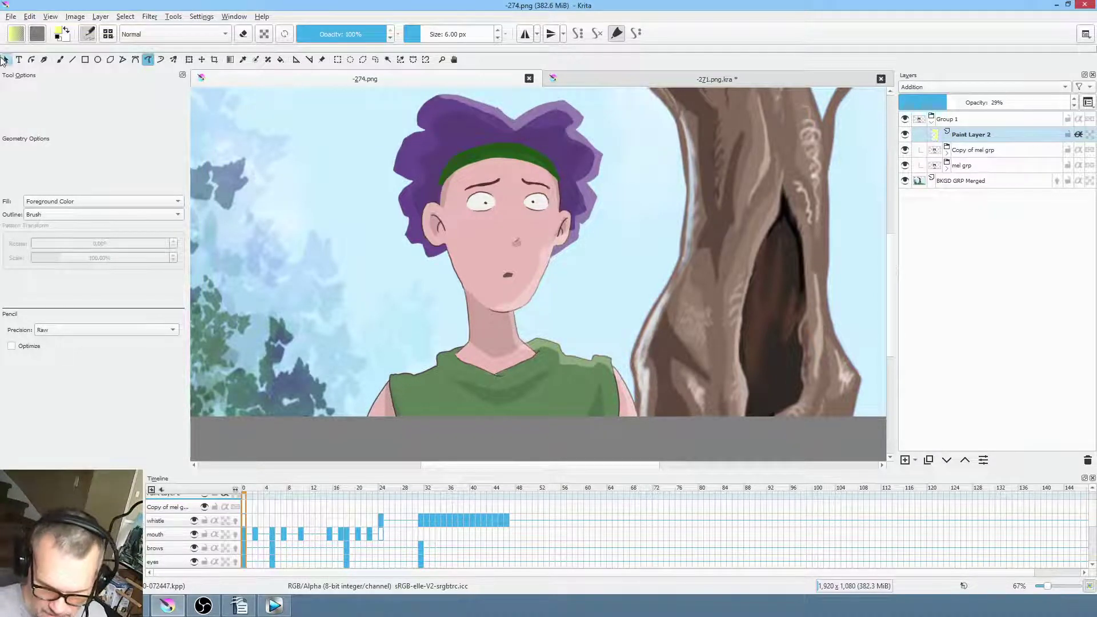
scroll(266, 493, down, 1)
drag(265, 492, 525, 493)
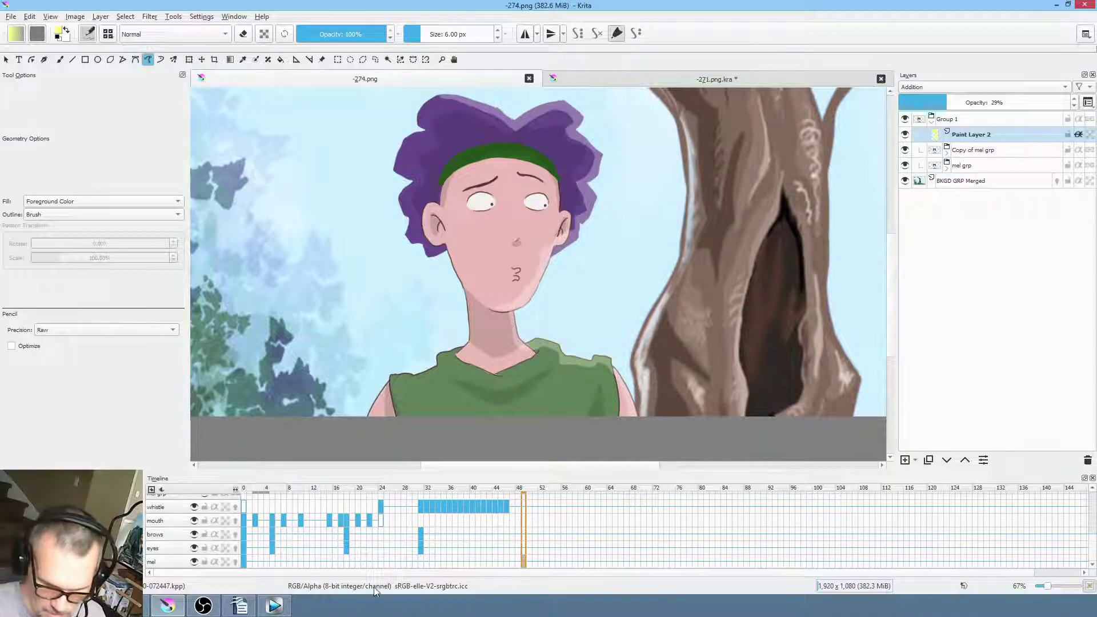
Switch to Vegas and examine the 276 storyboard panel around the 275-to-276 cut, ending at 00:15:45:17
click(274, 603)
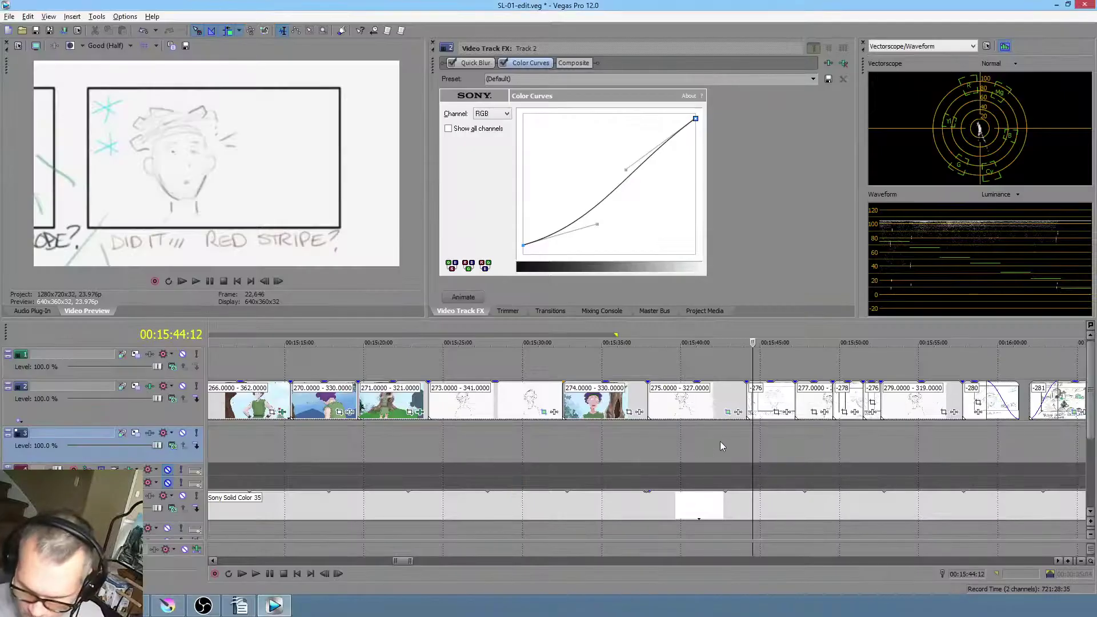
click(690, 445)
drag(725, 436, 776, 433)
click(771, 431)
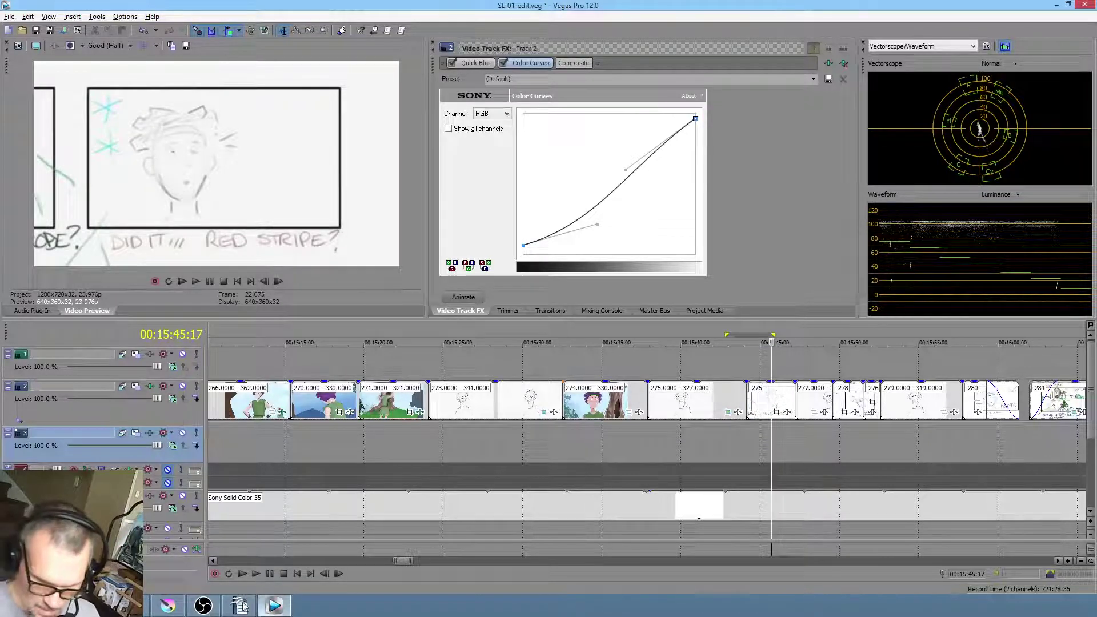
Switch to Krita and save the -274 document as -276.png, replacing the existing file and also saving a Krita file
click(167, 606)
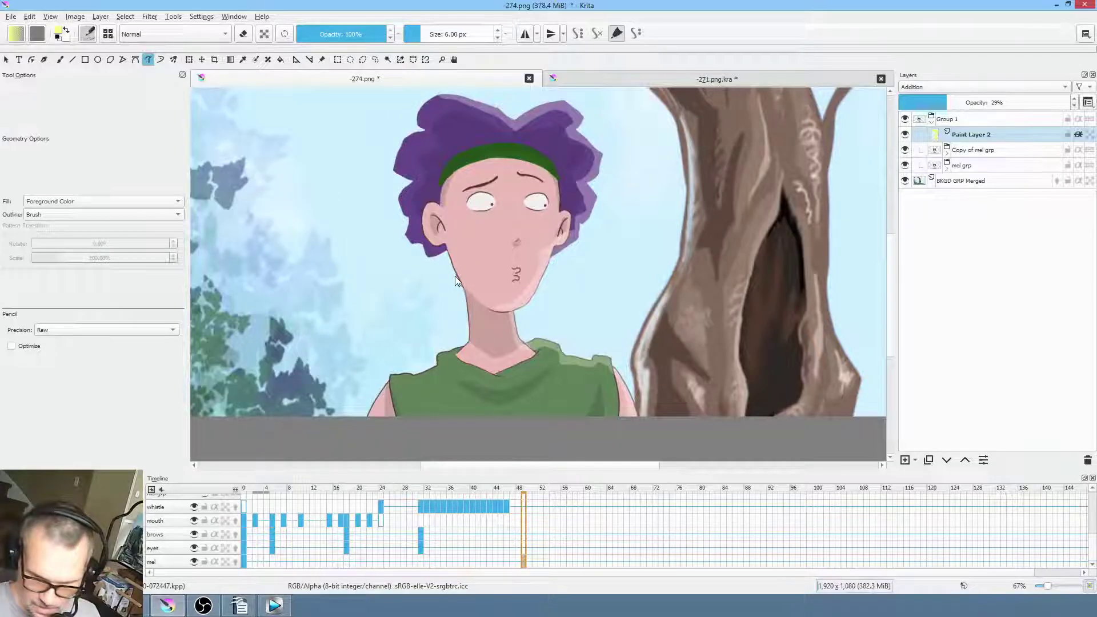
click(11, 17)
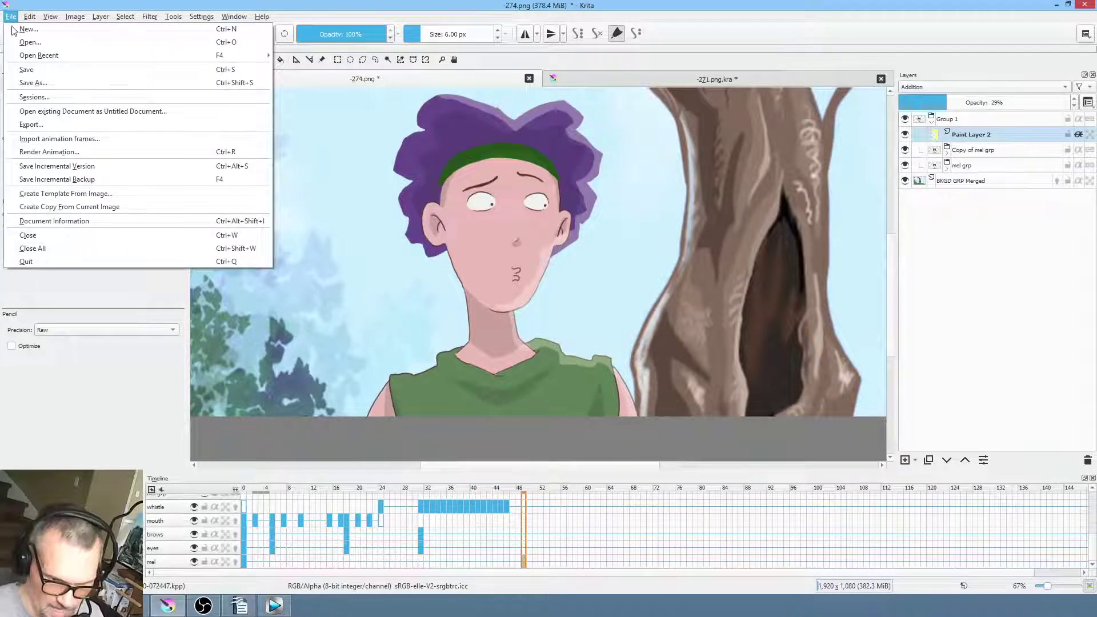
click(33, 83)
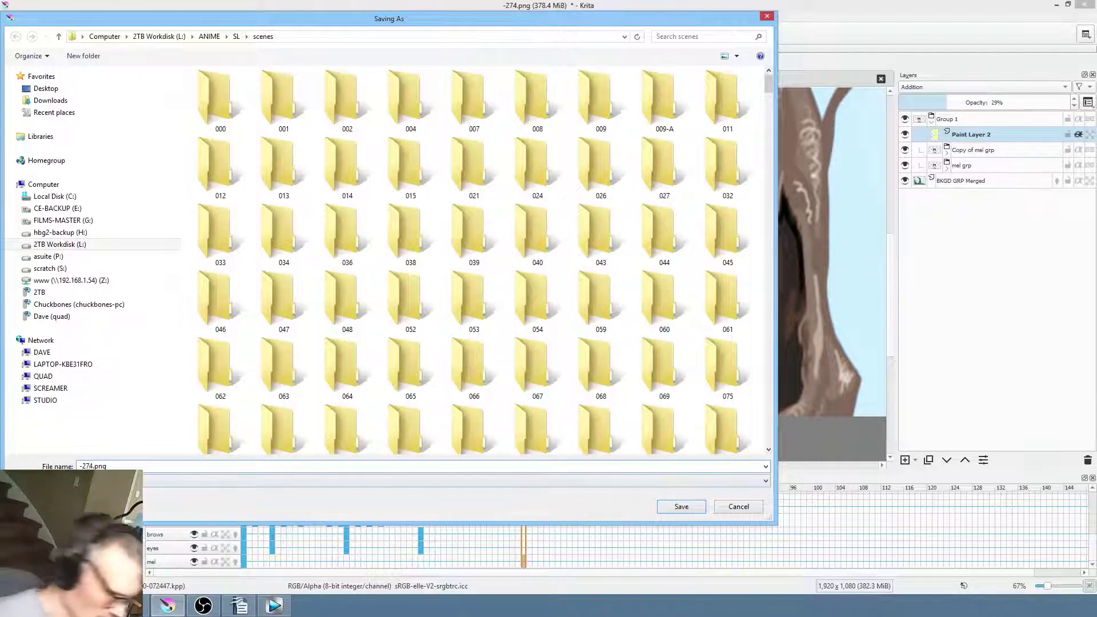
click(90, 467)
key(Delete)
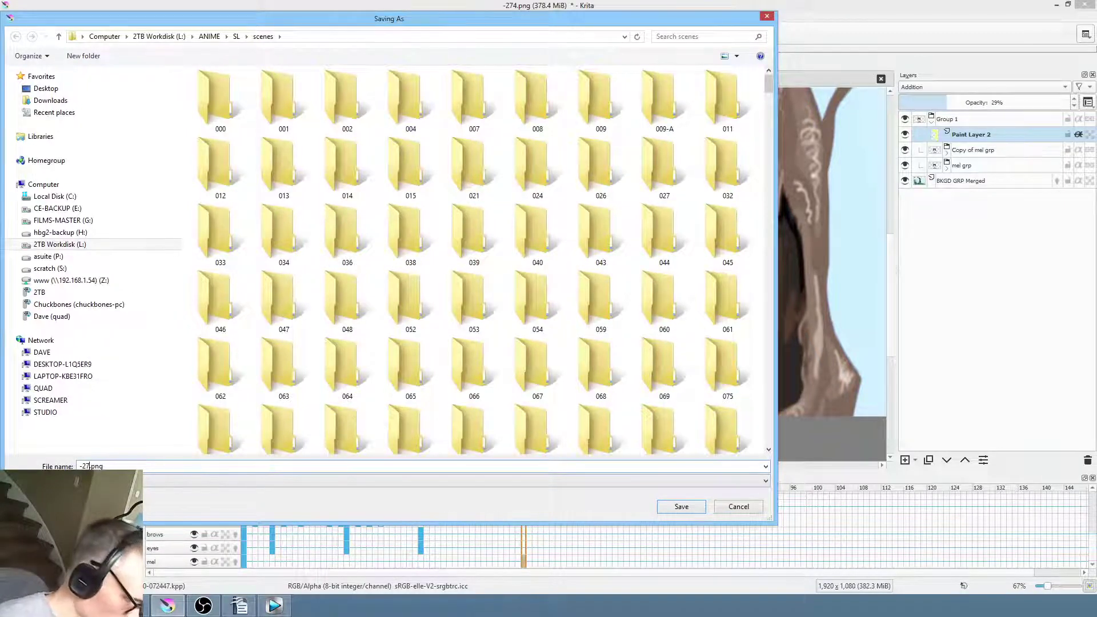
click(682, 507)
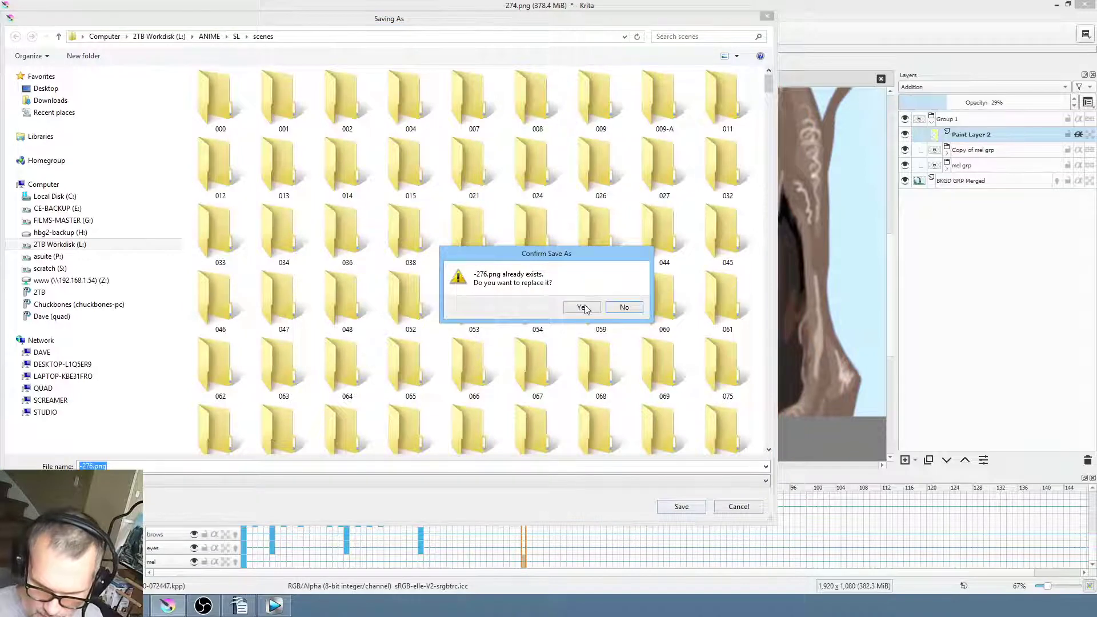
click(583, 308)
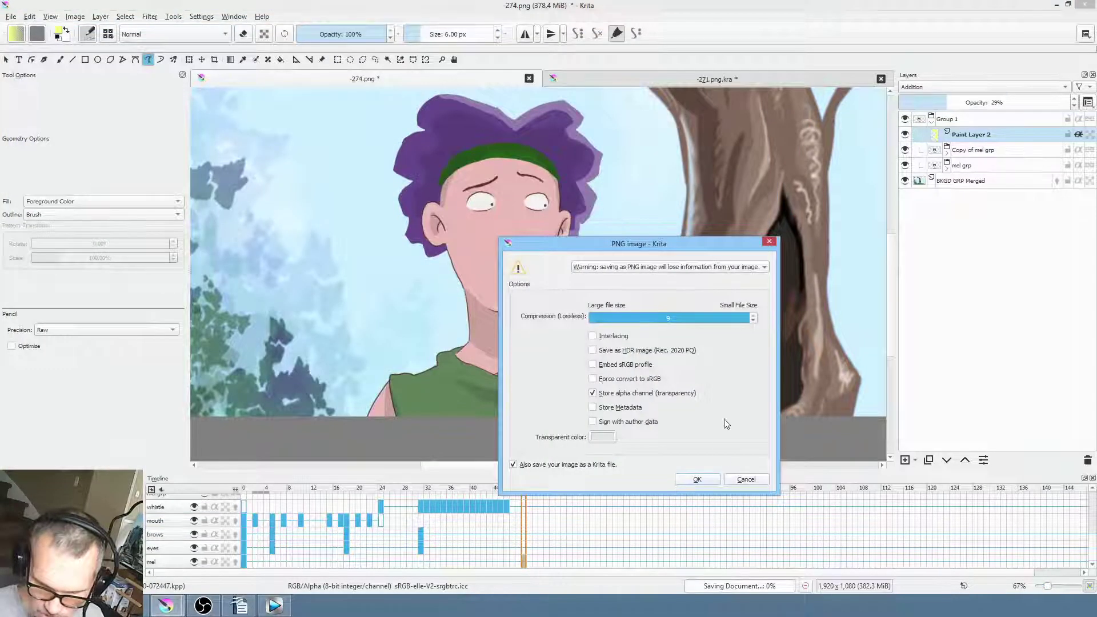
click(698, 479)
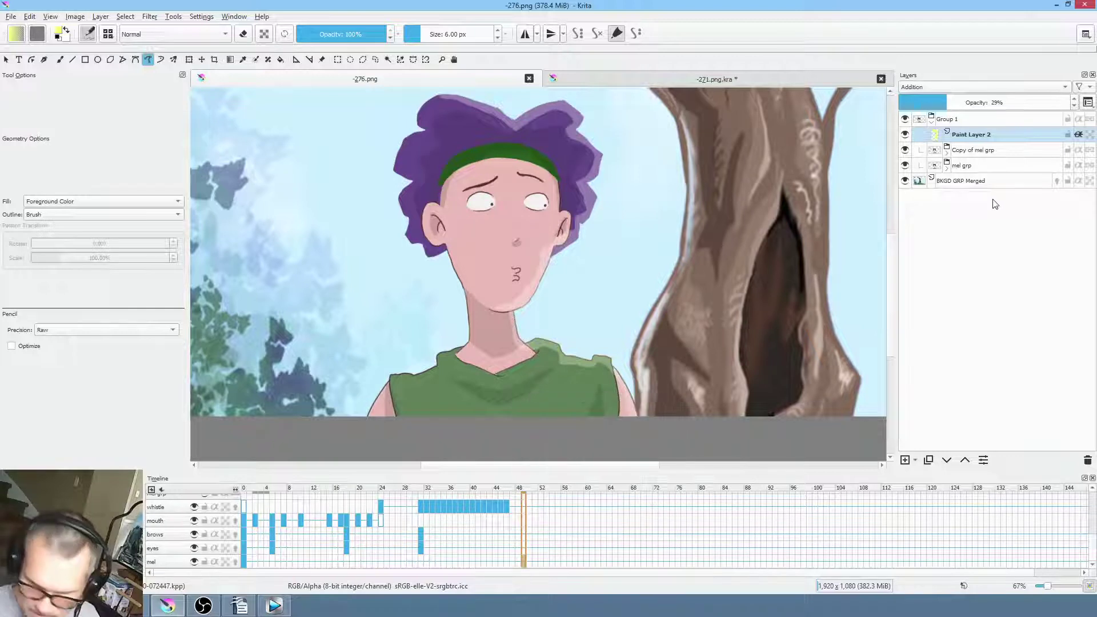
Duplicate the collapsed Group 1, hide the original group, and merge the copy into a single animated layer
click(990, 135)
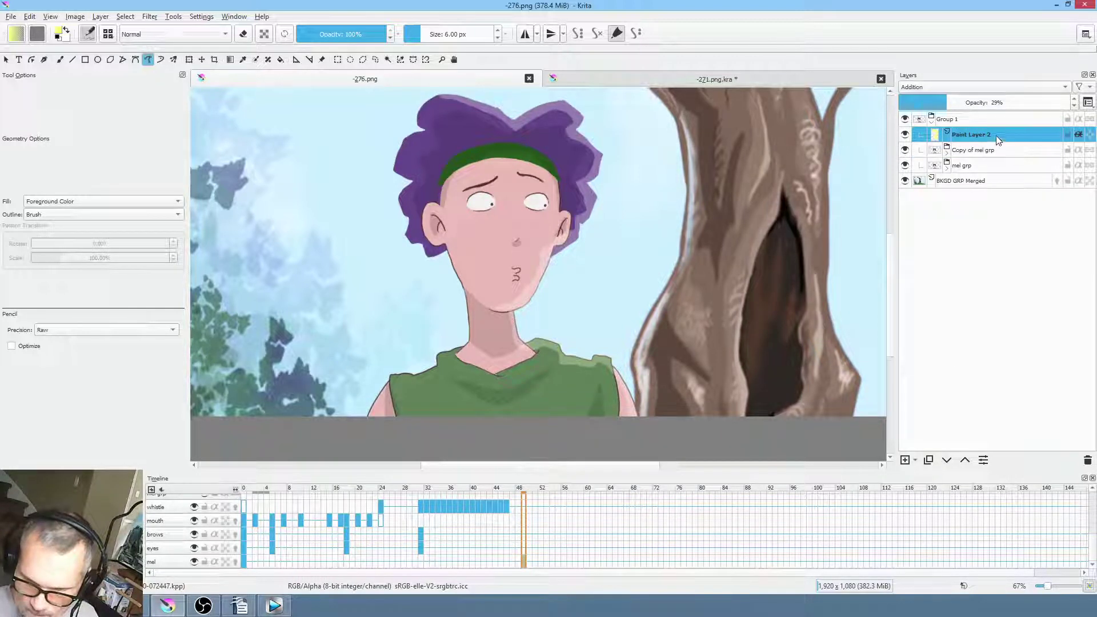
click(970, 122)
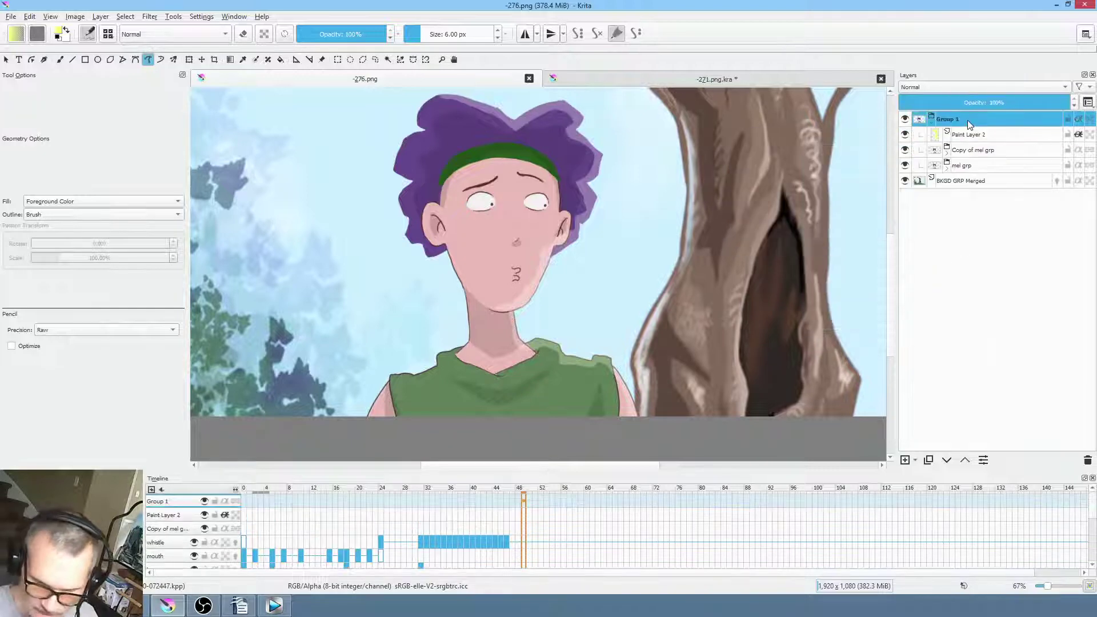
click(932, 119)
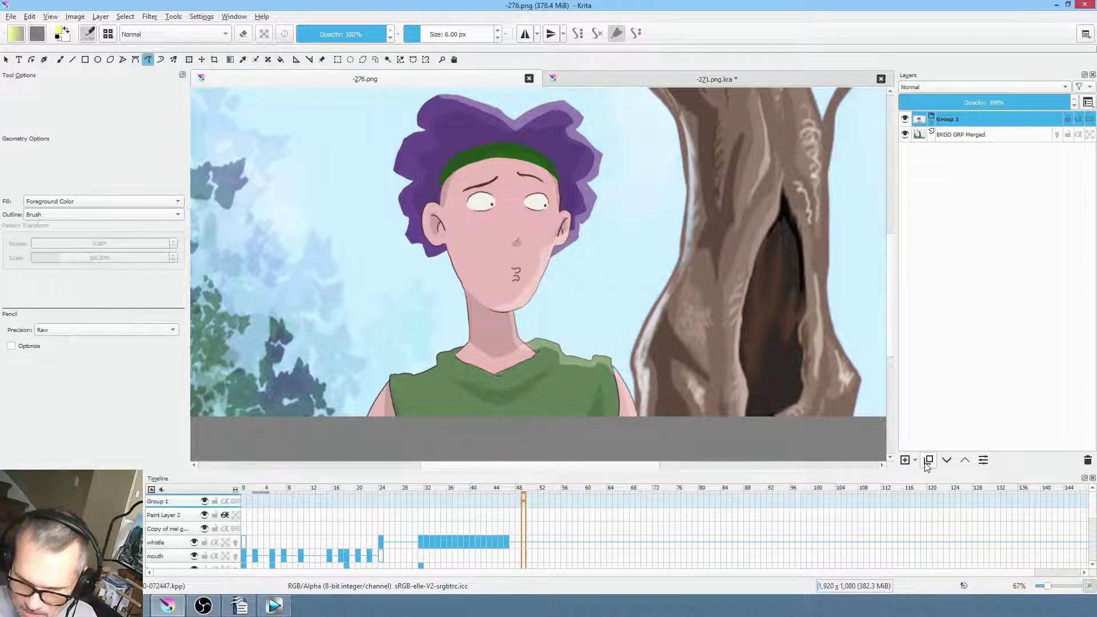
click(929, 461)
click(965, 134)
click(904, 135)
click(960, 118)
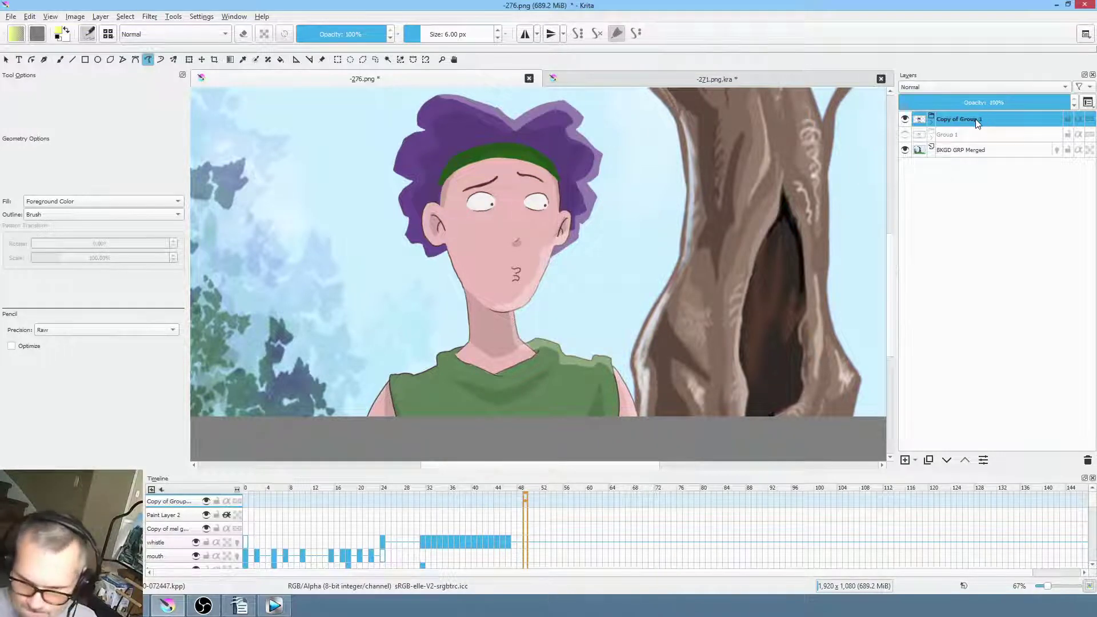
key(ctrl+e)
mouse_move(976, 119)
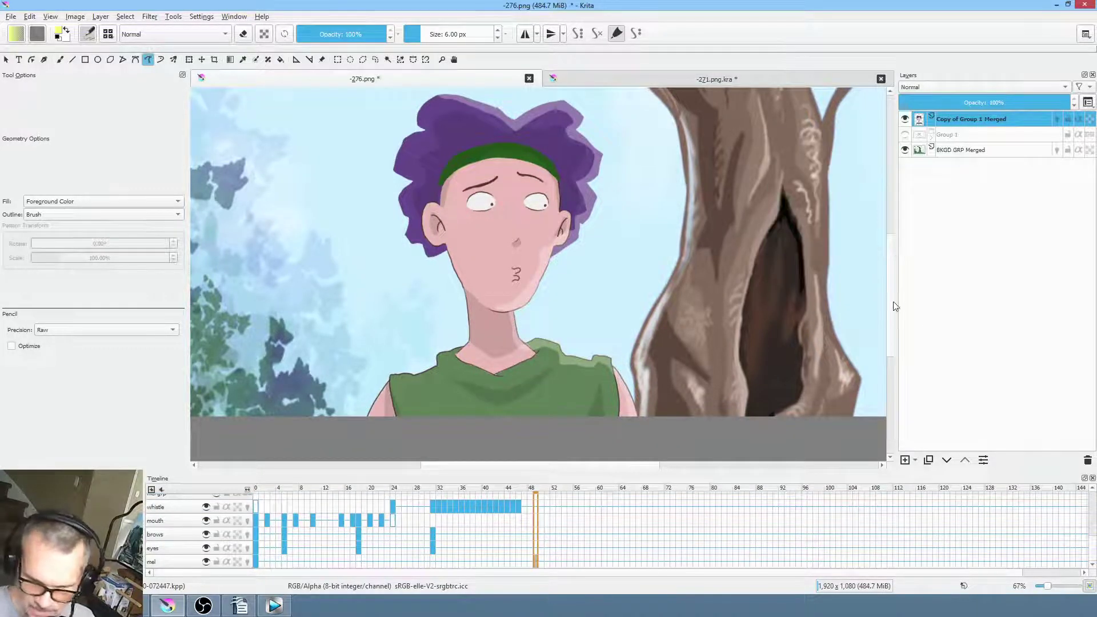
Reverse the order of frames 0 to 48 on the Copy of Group 1 Merged layer
click(987, 119)
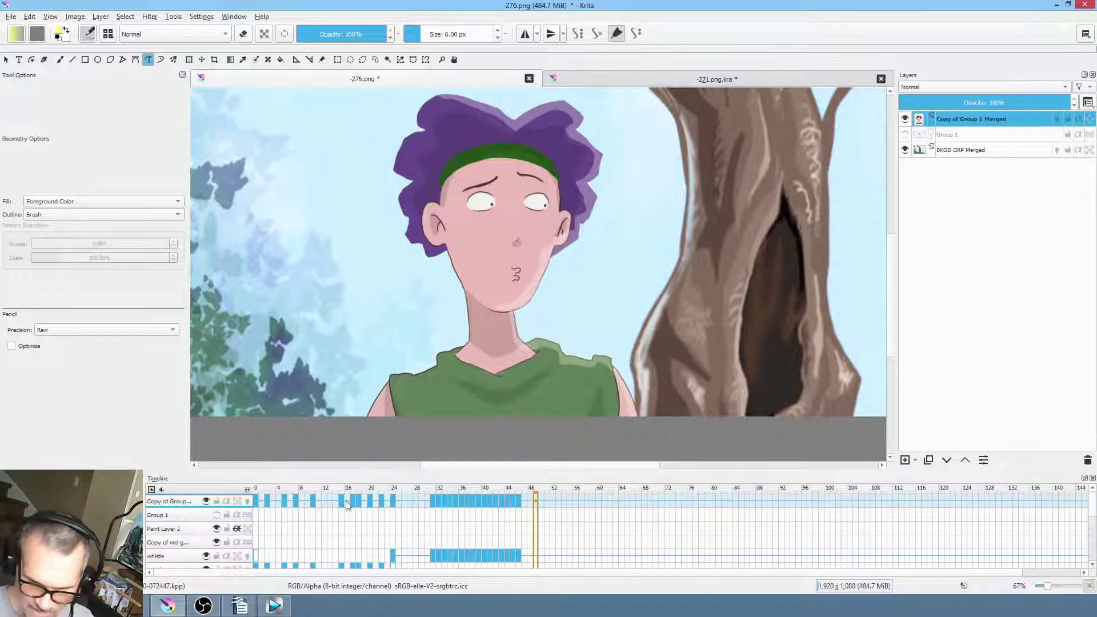
drag(267, 492, 322, 497)
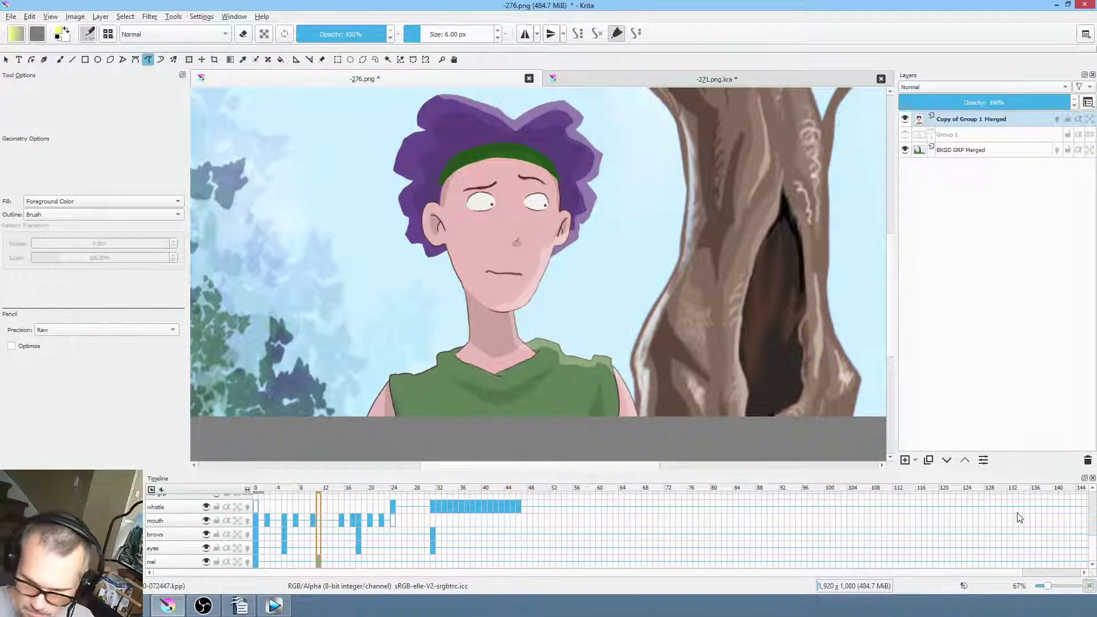
click(977, 136)
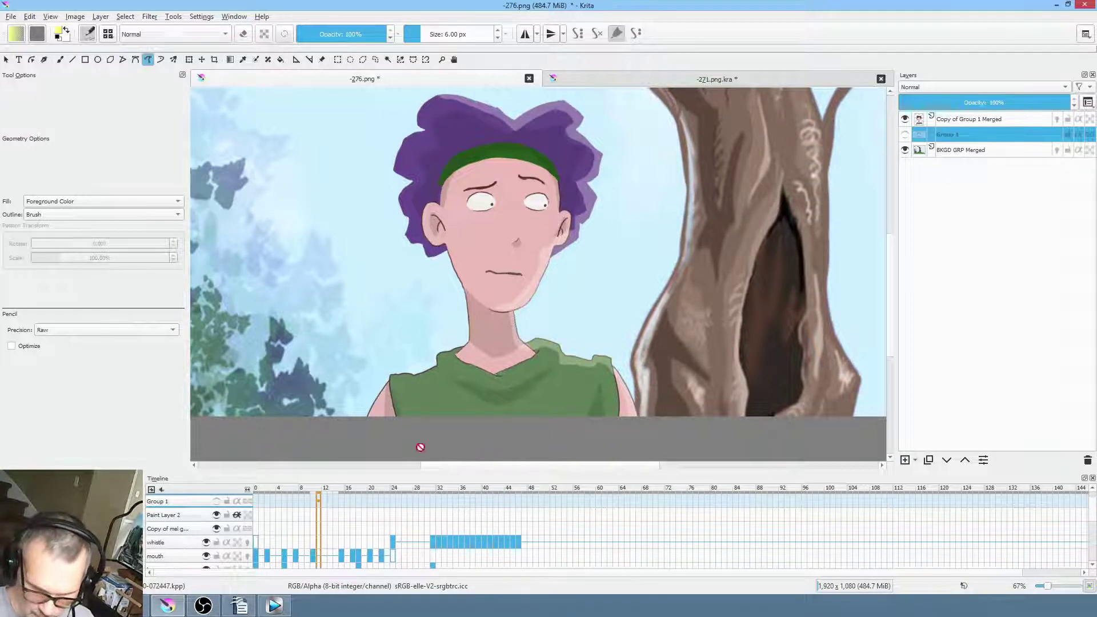
click(1006, 119)
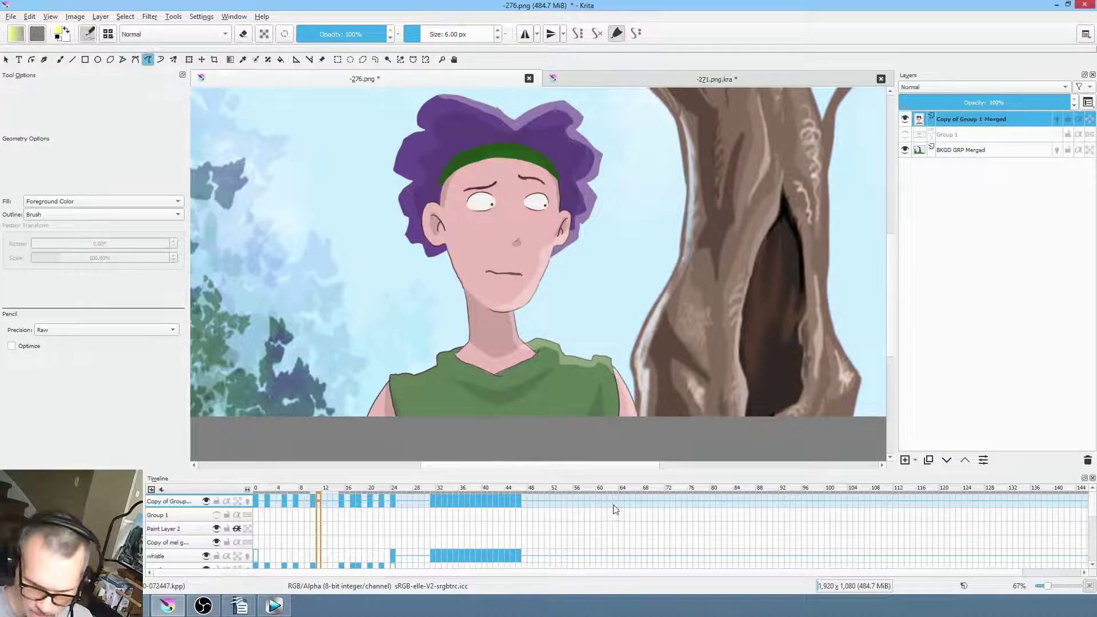
drag(529, 501, 252, 496)
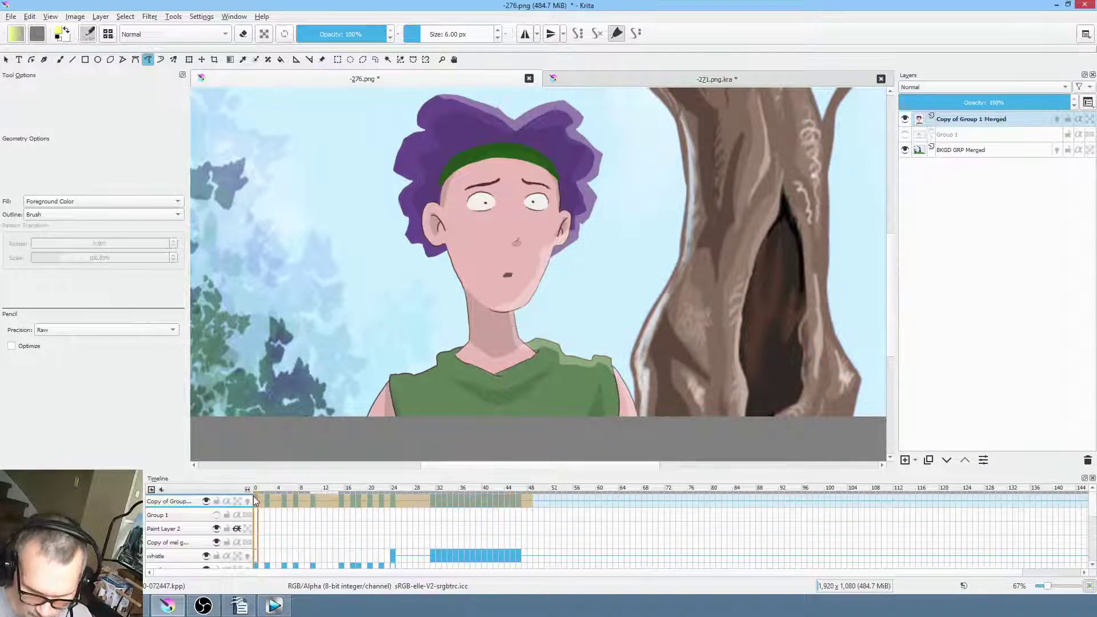
right_click(504, 500)
click(541, 478)
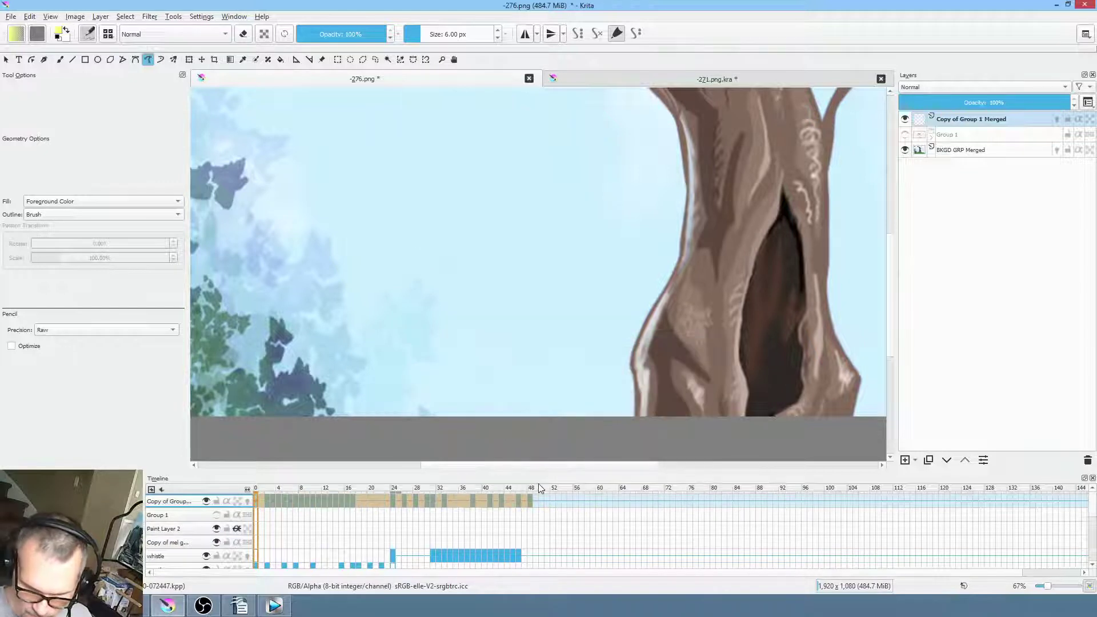
Delete the hidden Group 1 and shift the merged layer's keyframes two frames earlier so the character starts at frame 0
click(991, 139)
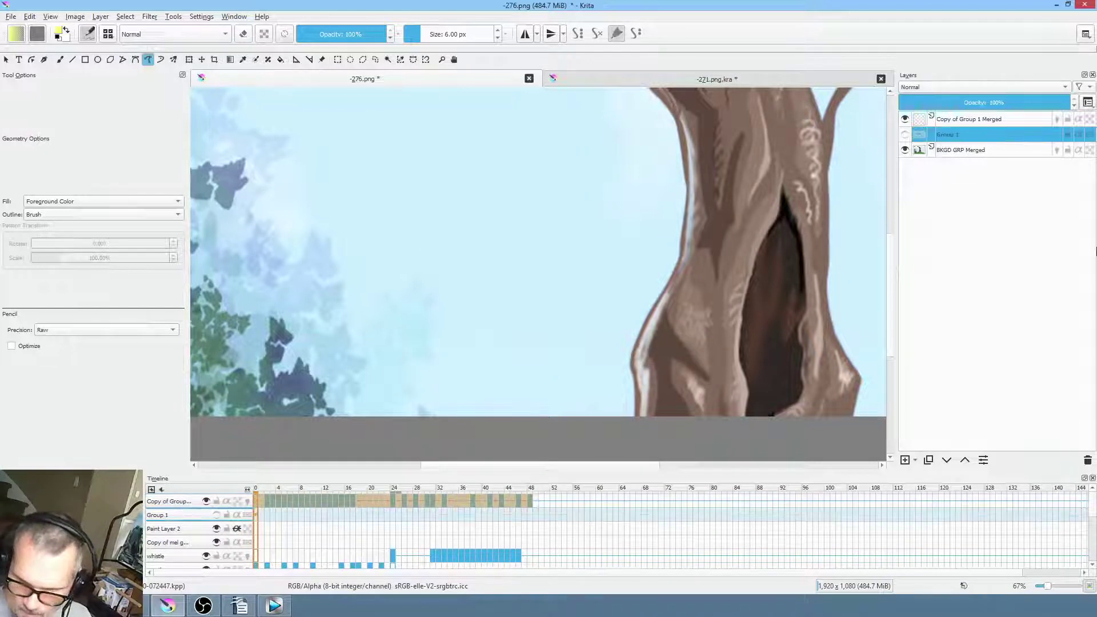
click(1088, 462)
click(274, 503)
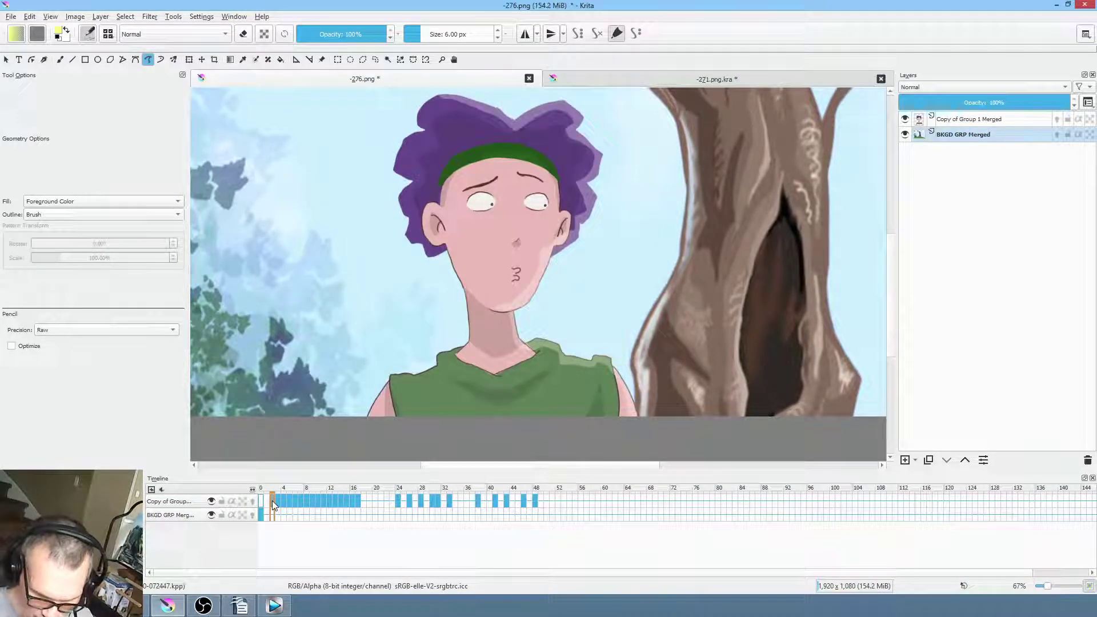
drag(272, 500, 262, 499)
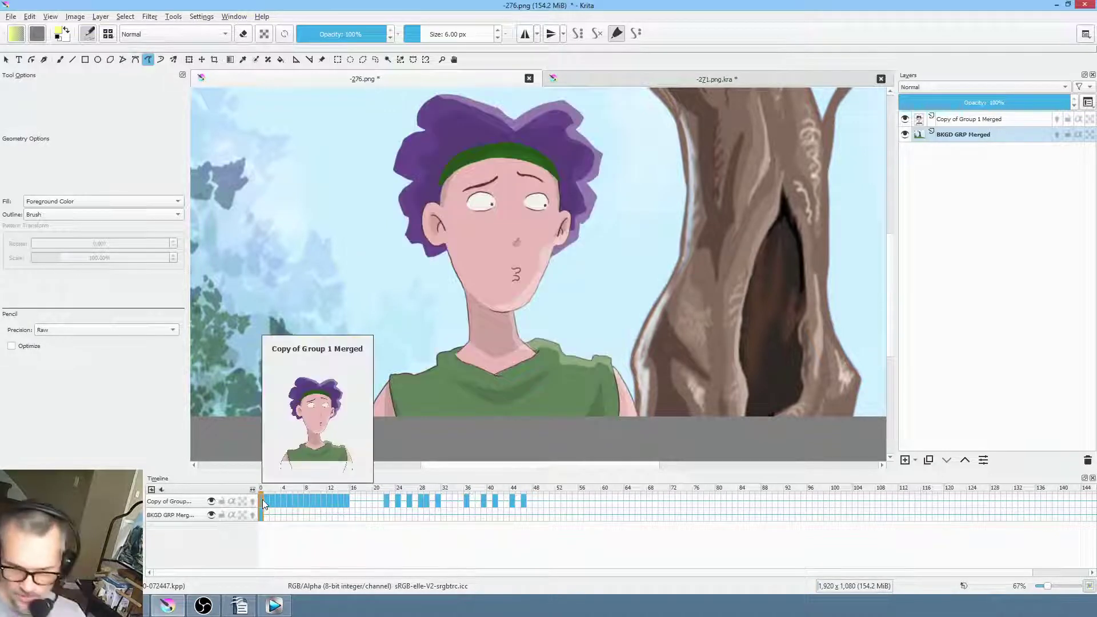
Delete the Copy of Group 1 Merged keyframes from frame 7 to 15 and move the keyframe at frame 22 to frame 10
key(space)
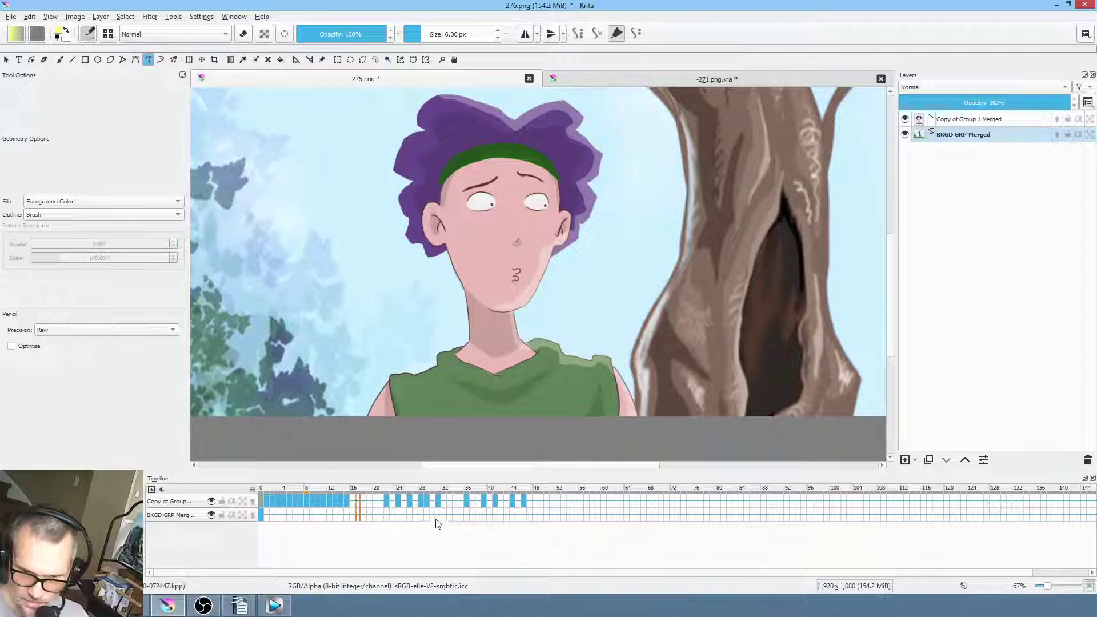
key(space)
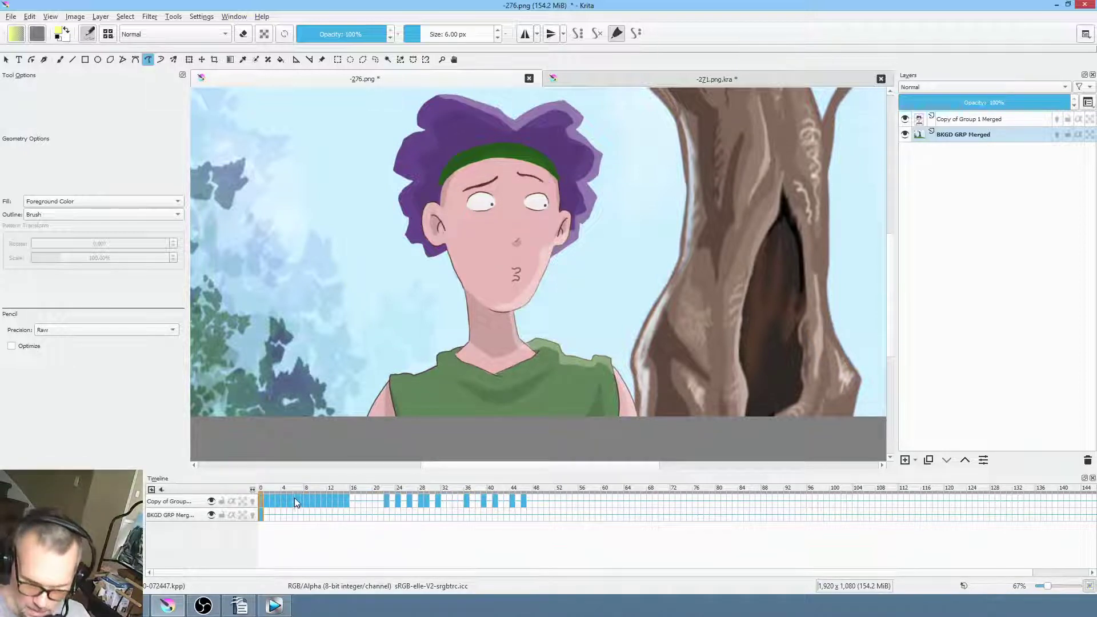
drag(303, 501, 334, 502)
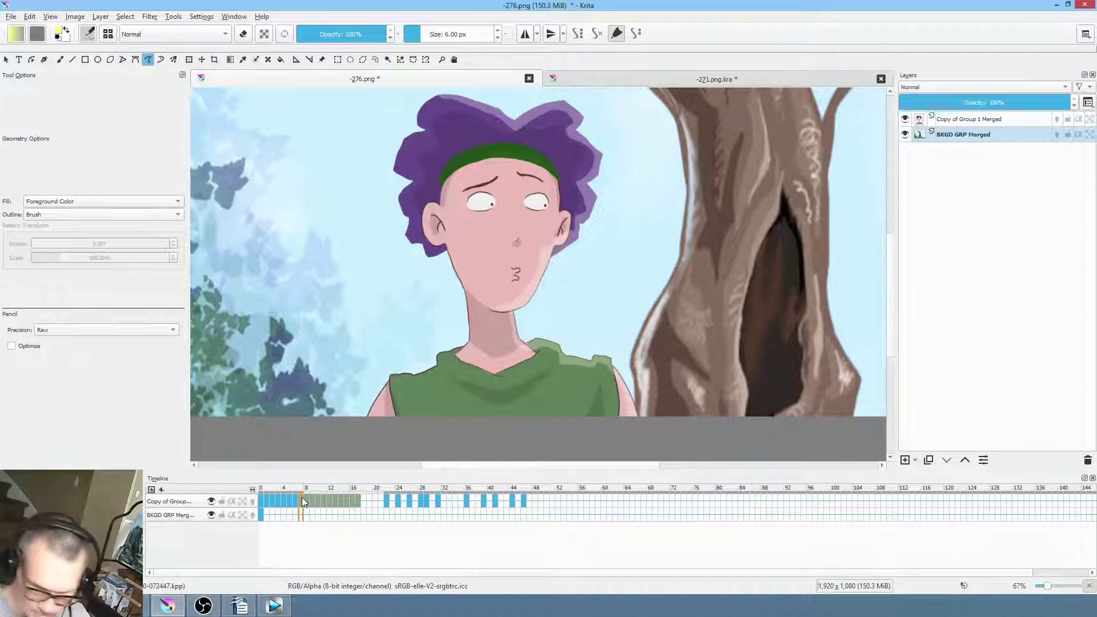
click(386, 501)
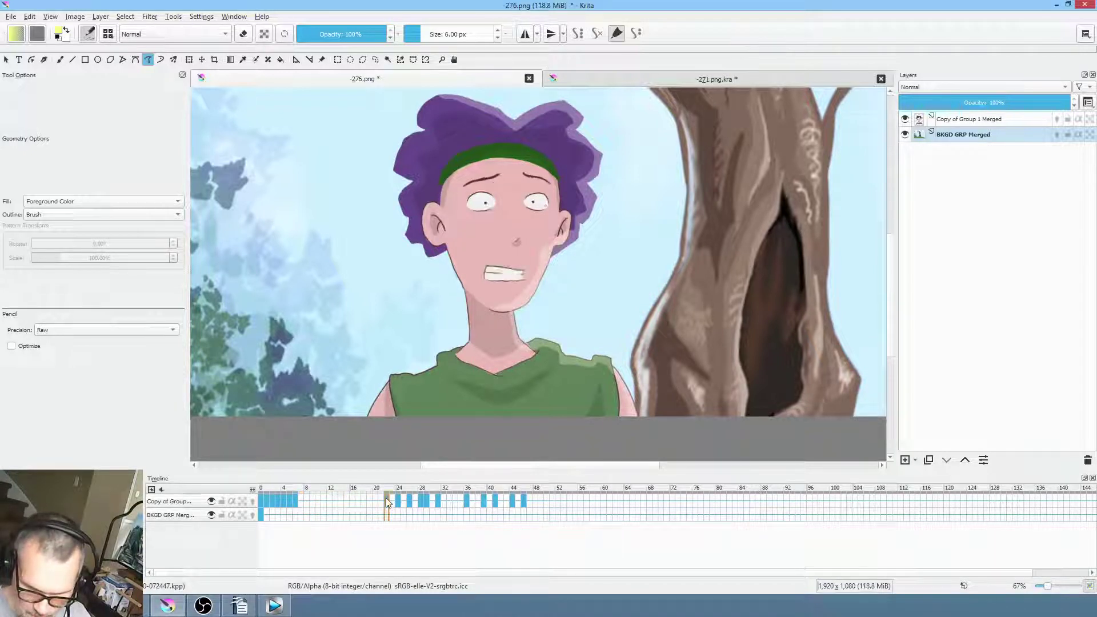
click(317, 501)
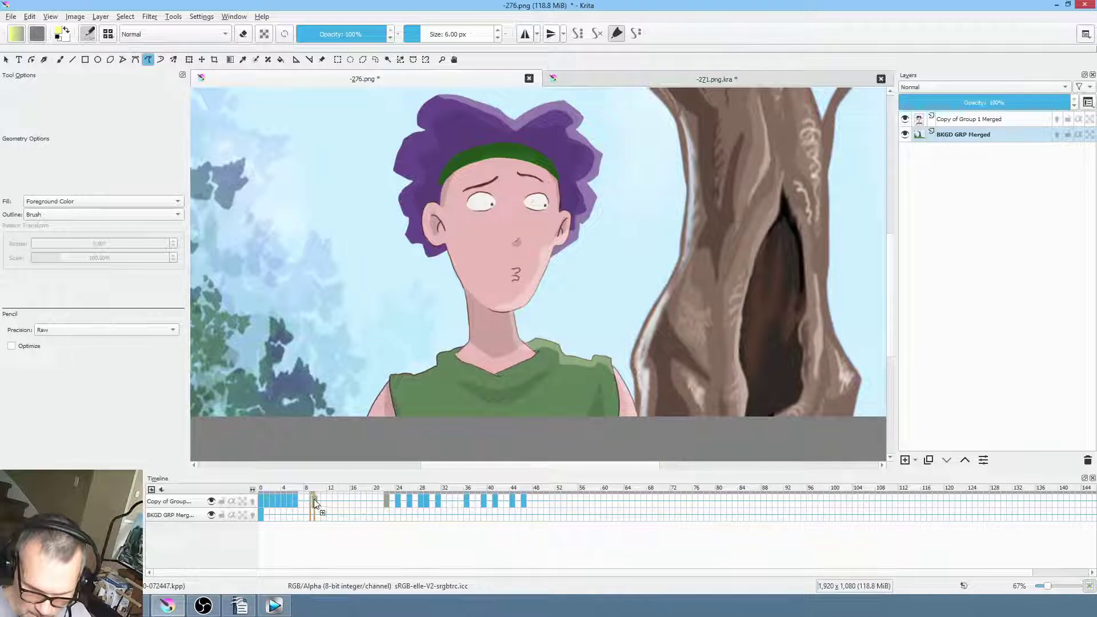
Play the character animation back from frame 0 and check the drawings at frames 24 and 50
click(258, 500)
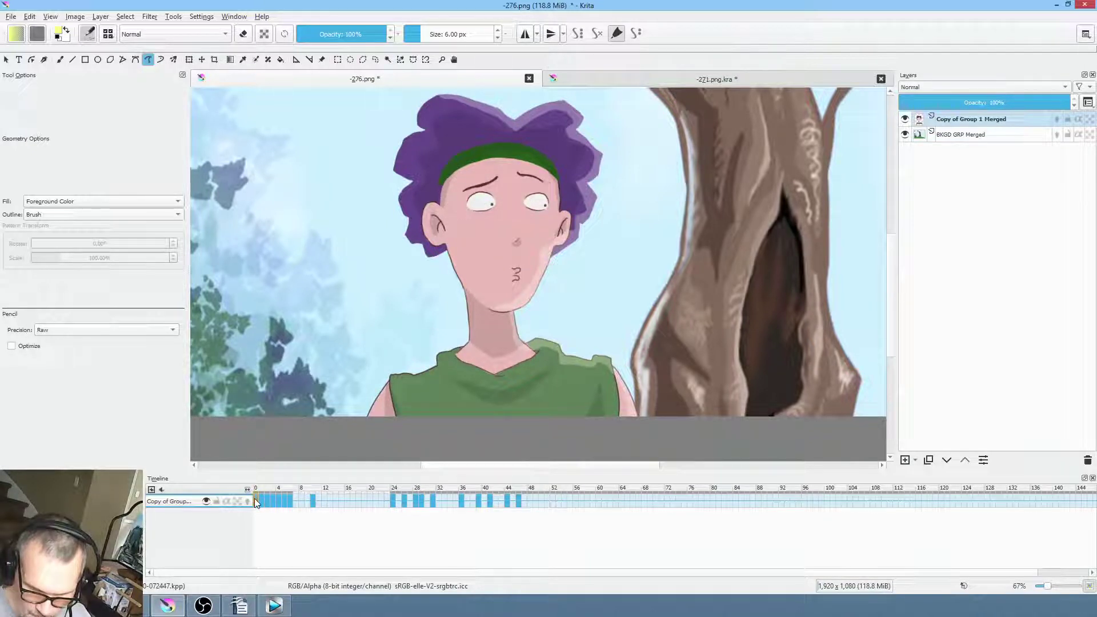
click(970, 121)
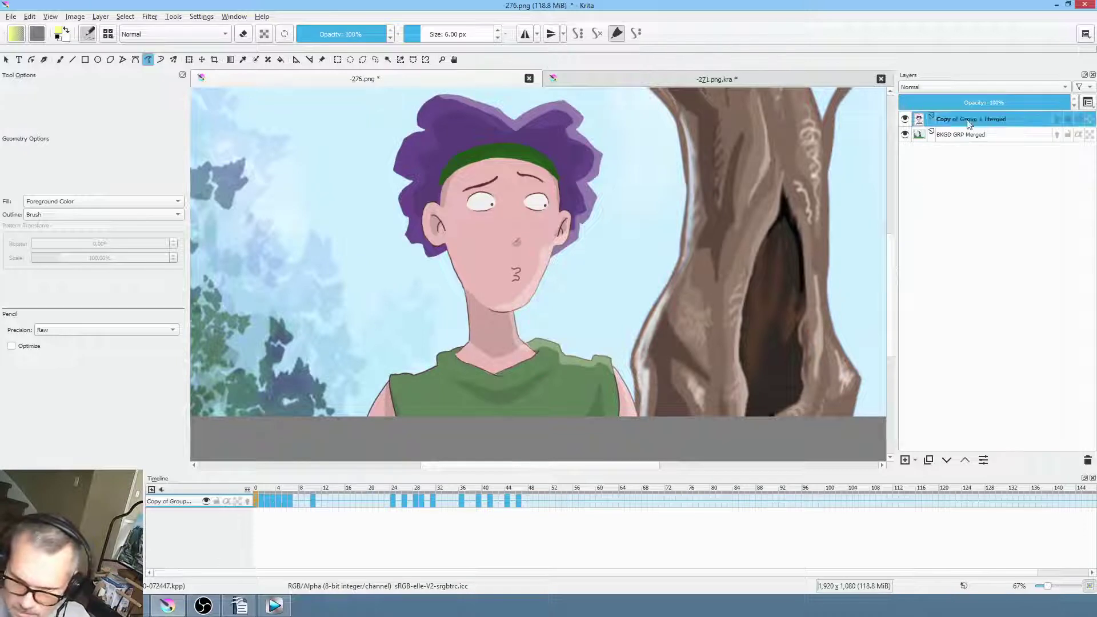
key(space)
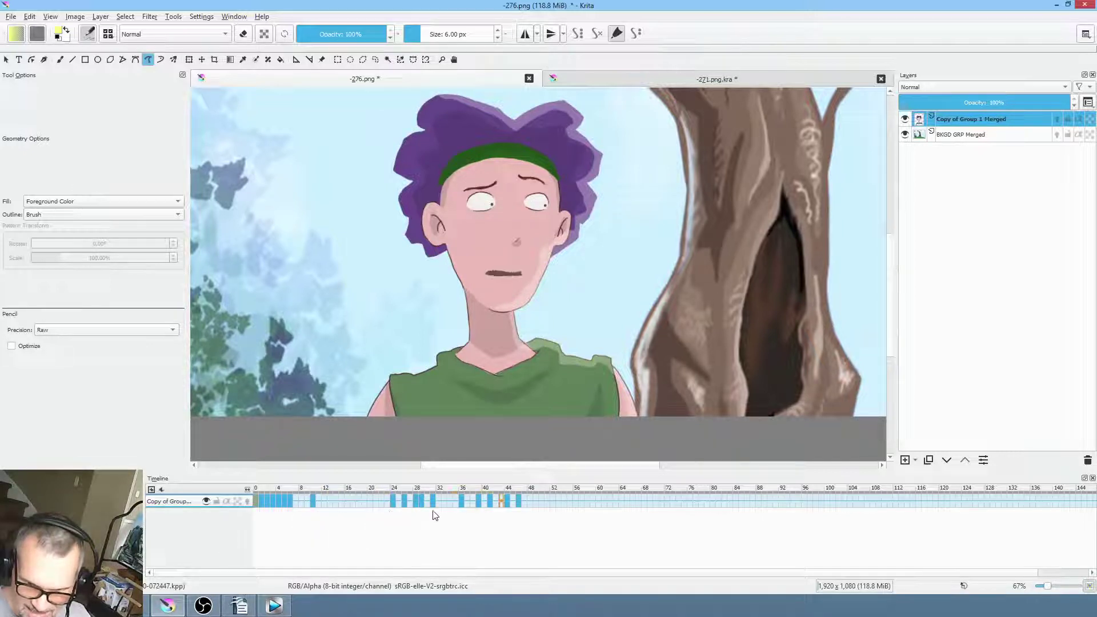
click(257, 499)
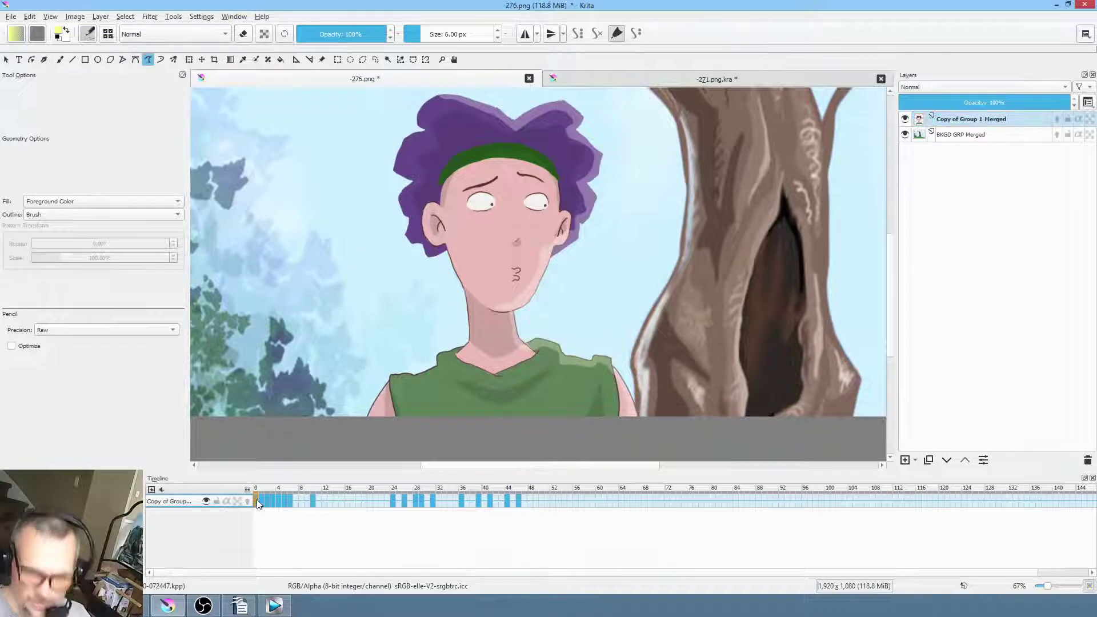
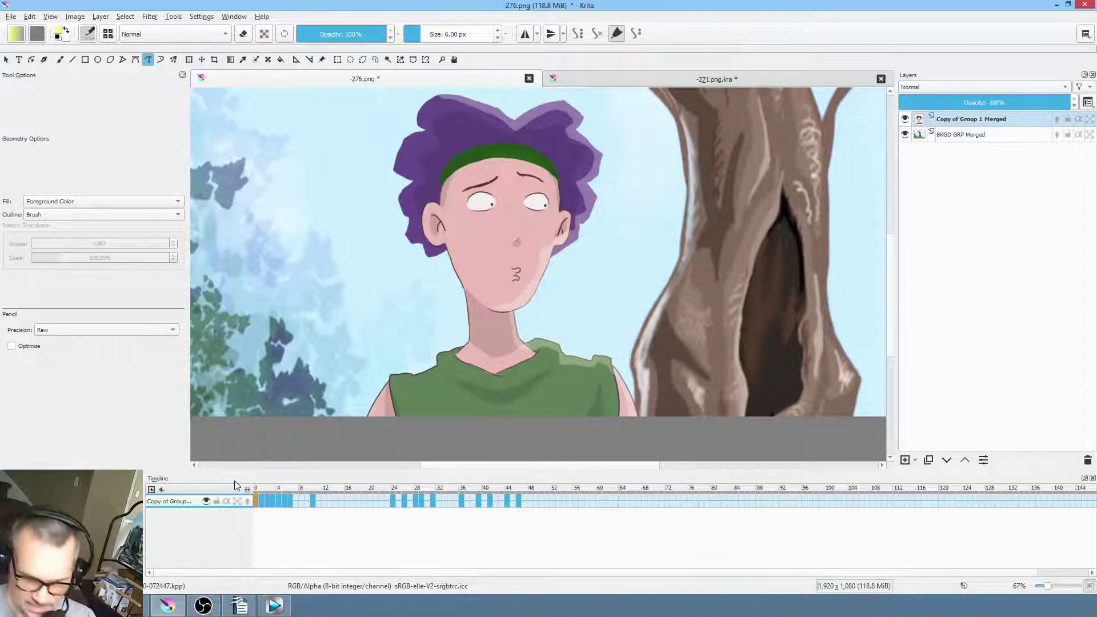
key(space)
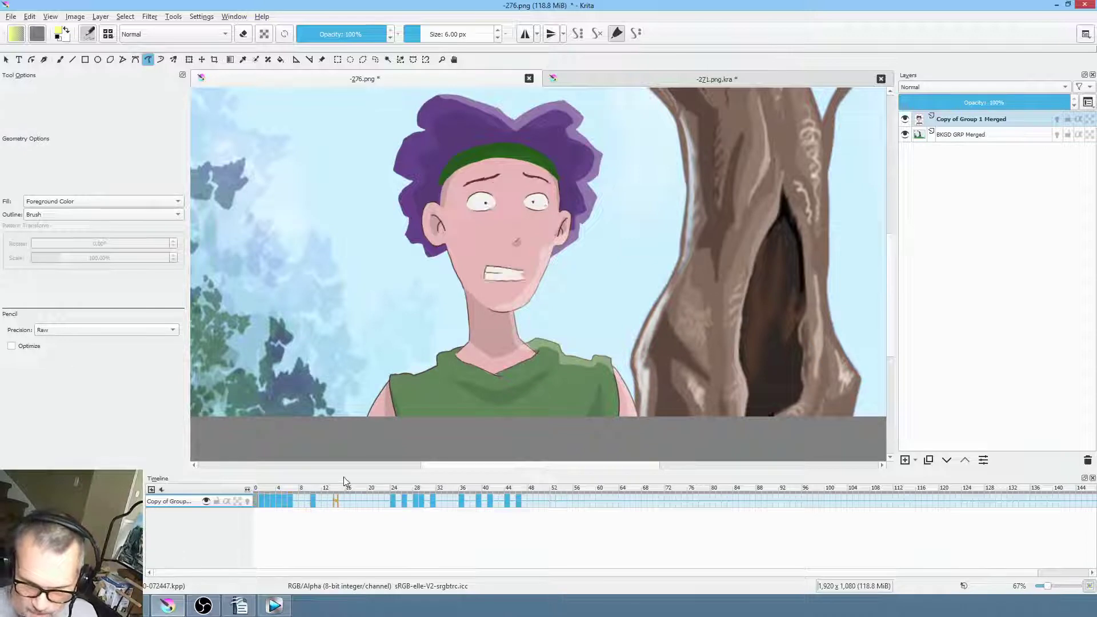
click(393, 501)
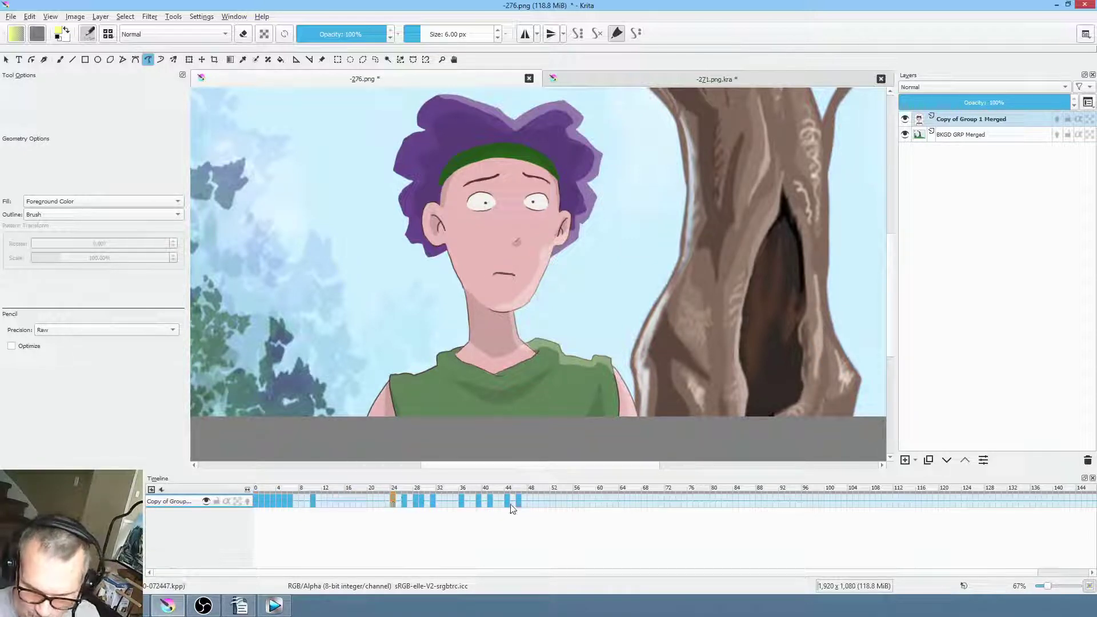
mouse_move(533, 506)
mouse_down()
mouse_move(346, 501)
mouse_move(553, 503)
mouse_move(541, 506)
mouse_up()
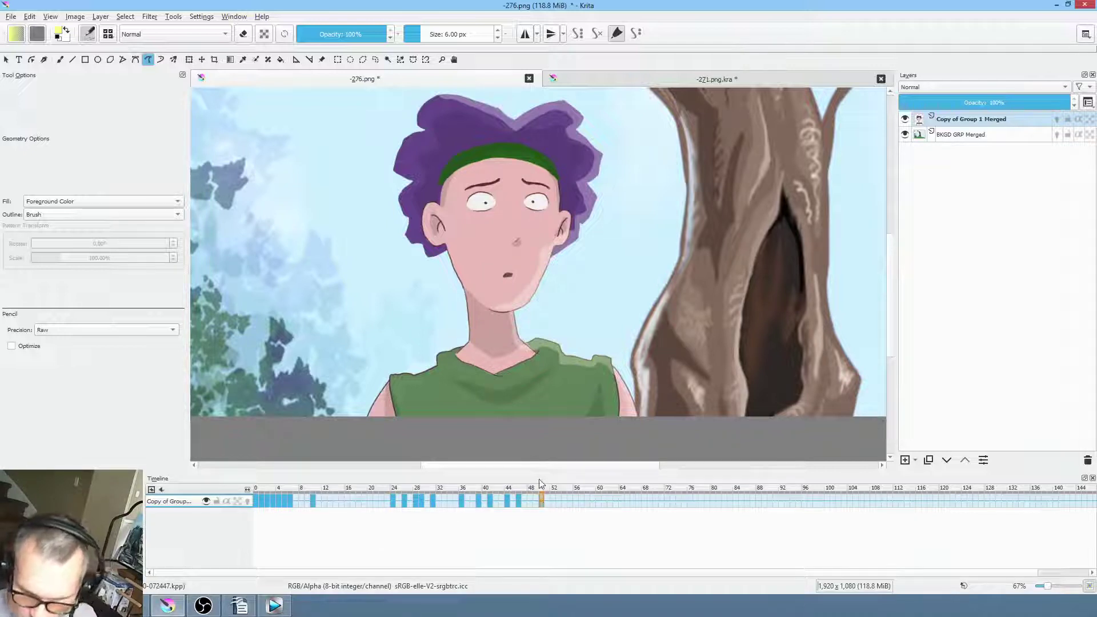
Save -276.png with the current PNG options, also saving the image as a Krita file
click(995, 123)
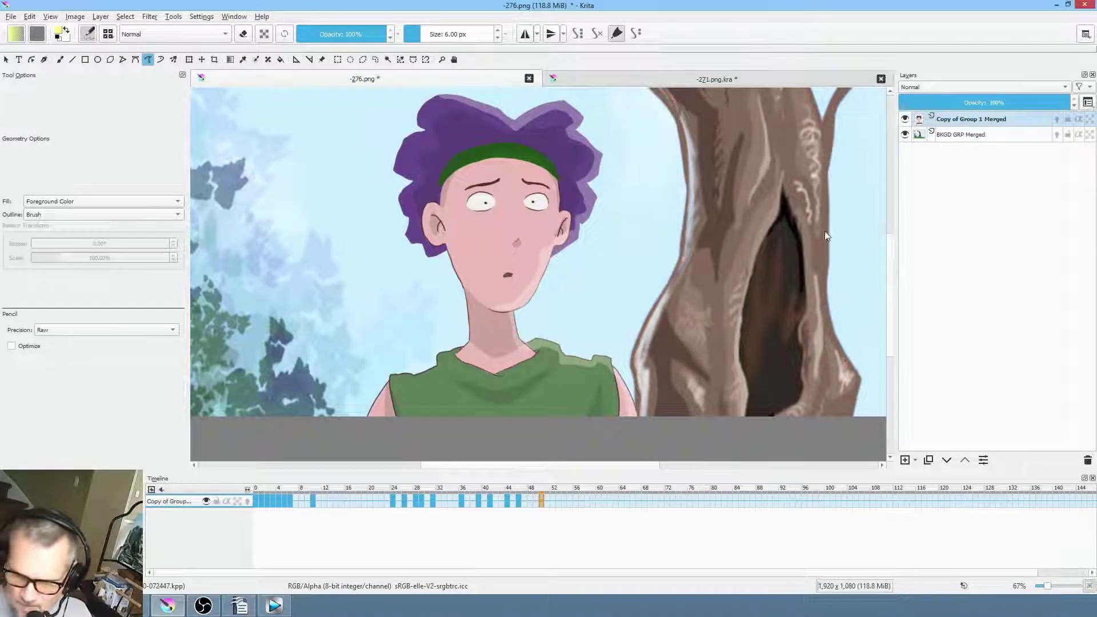
click(10, 17)
click(23, 69)
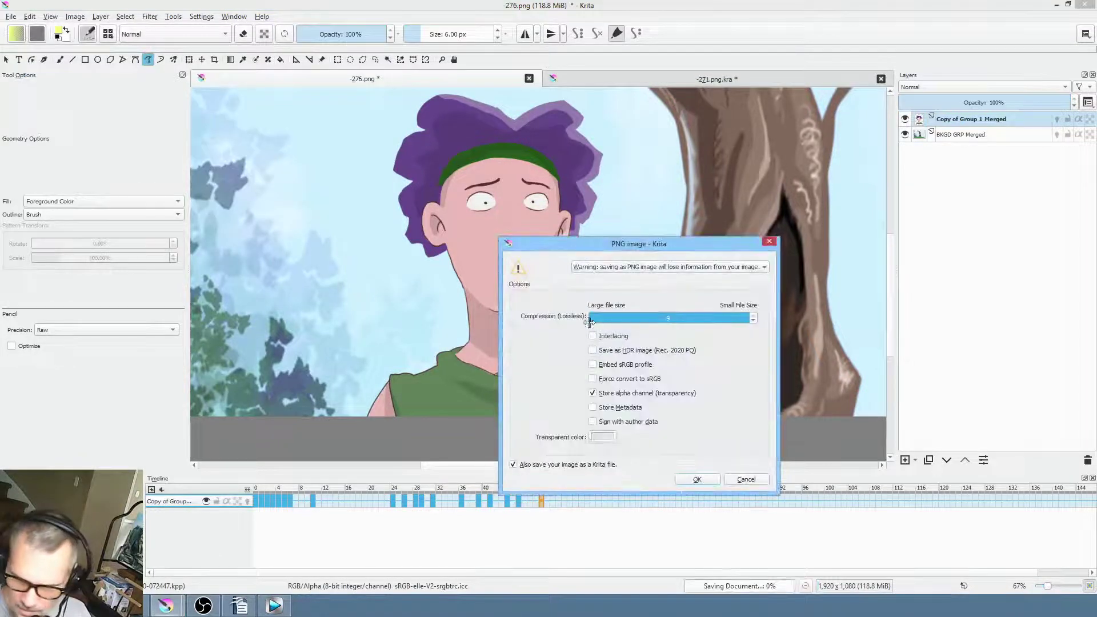
click(708, 480)
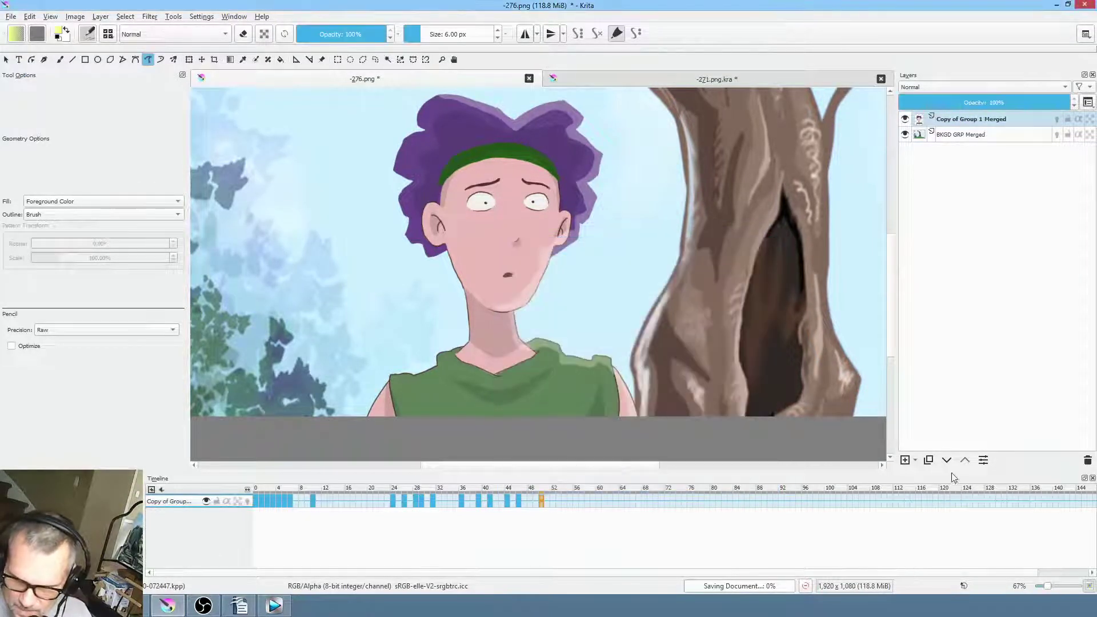
Duplicate the Copy of Group 1 Merged layer, put the duplicate in its own group, and hide the original layer
click(929, 461)
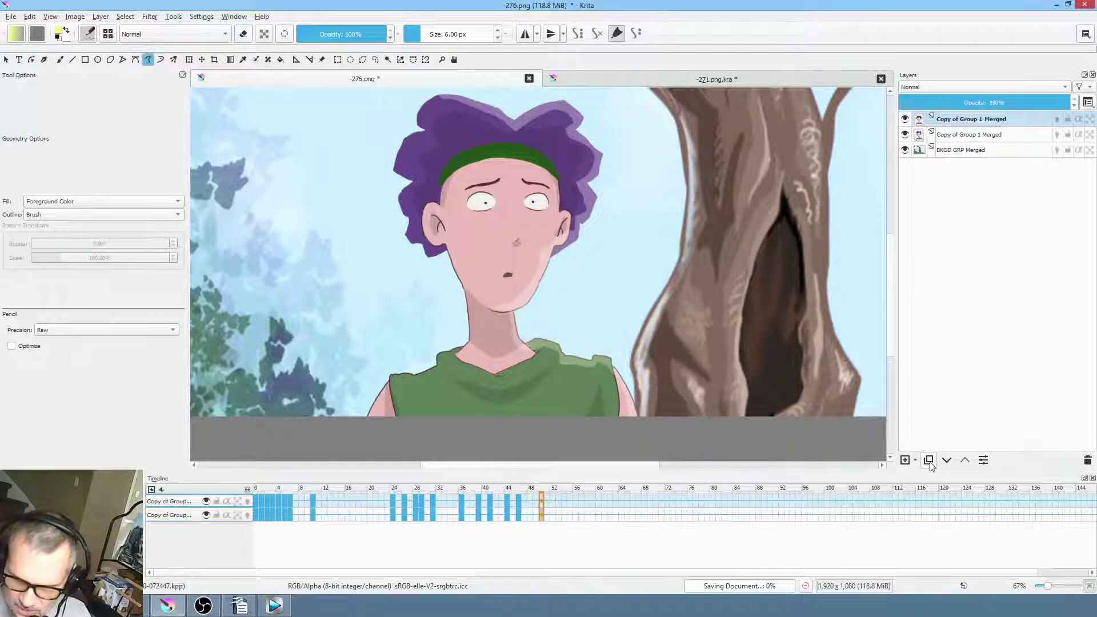
click(991, 122)
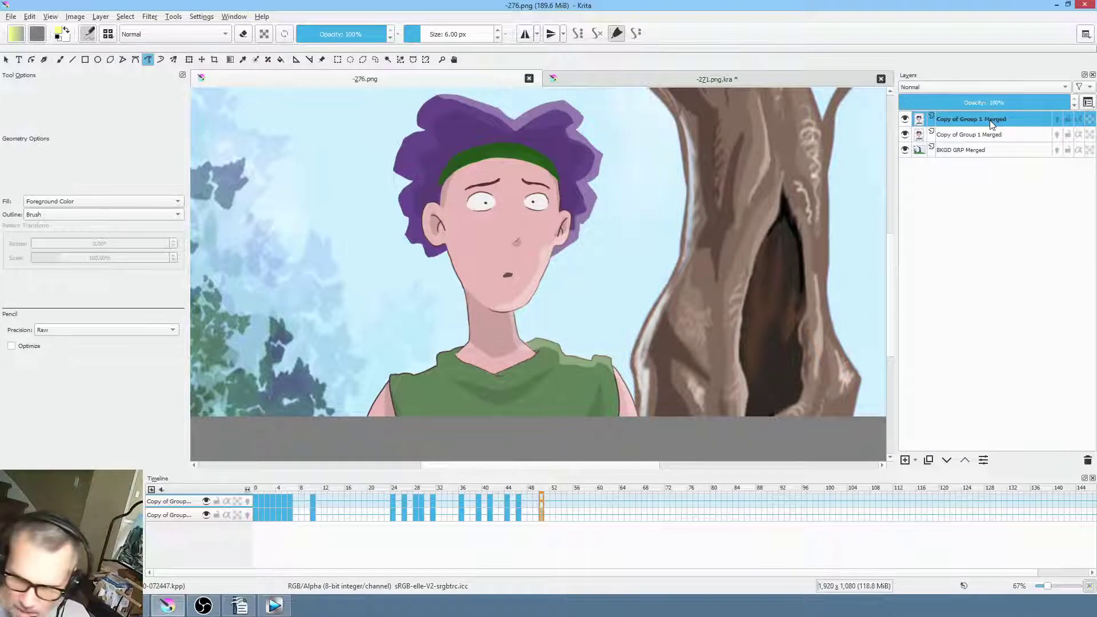
key(ctrl+g)
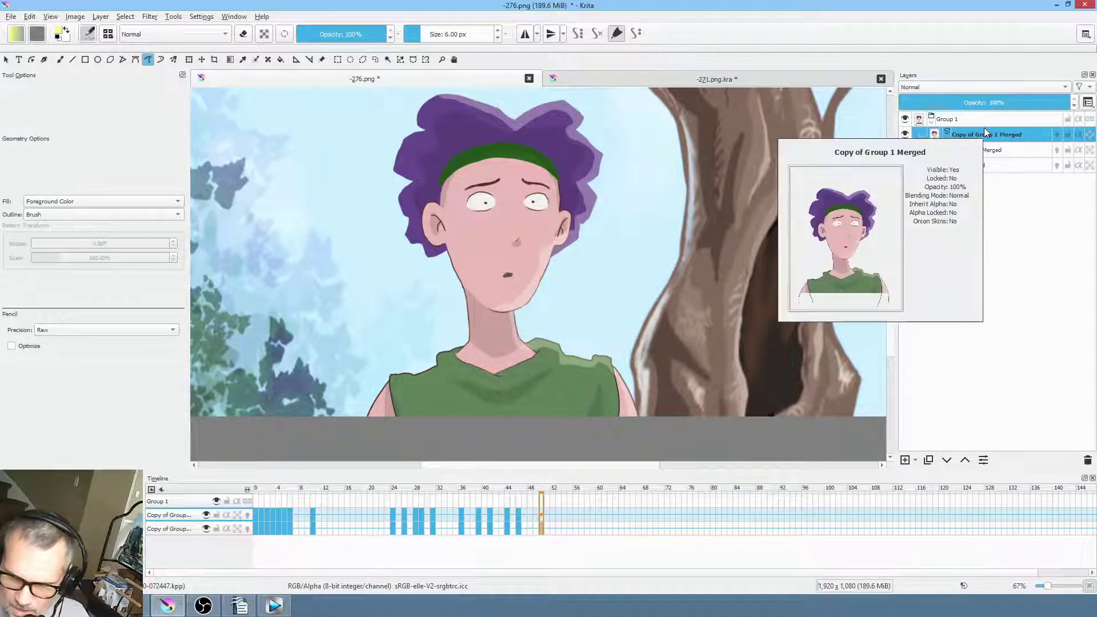
click(951, 152)
click(906, 149)
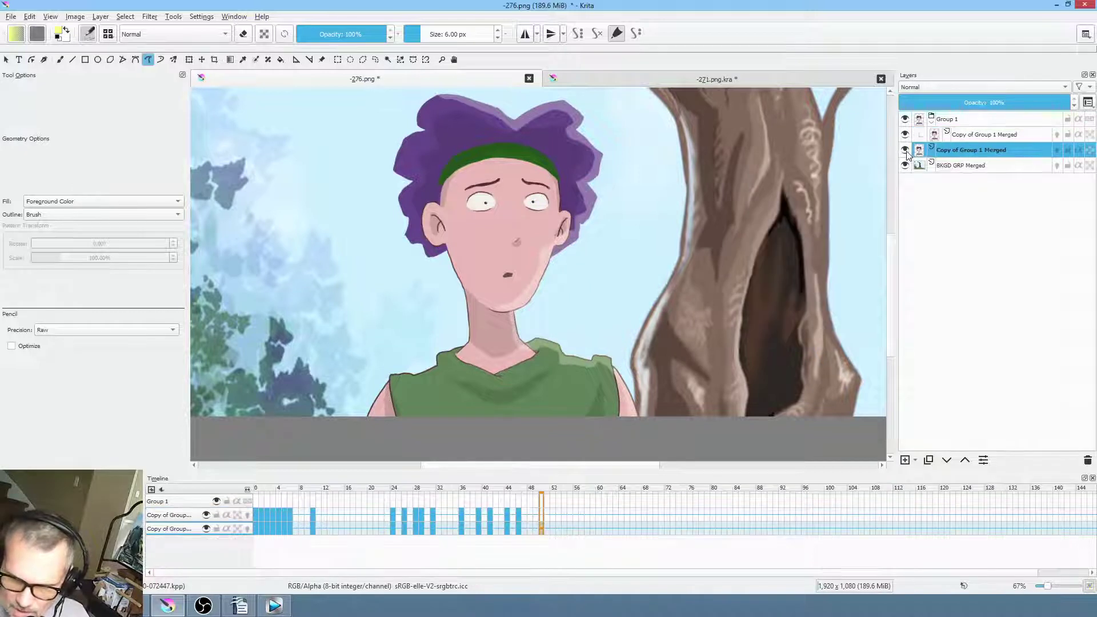
click(965, 134)
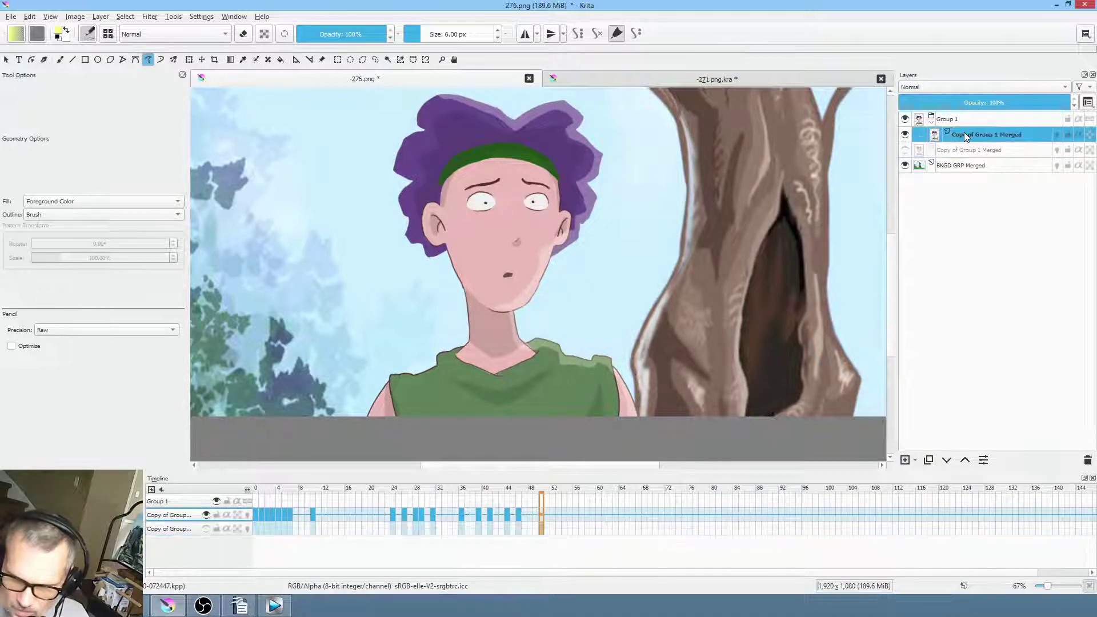
Add a paint layer above the duplicate inside Group 1 and set its blending mode to Erase
click(905, 460)
click(941, 87)
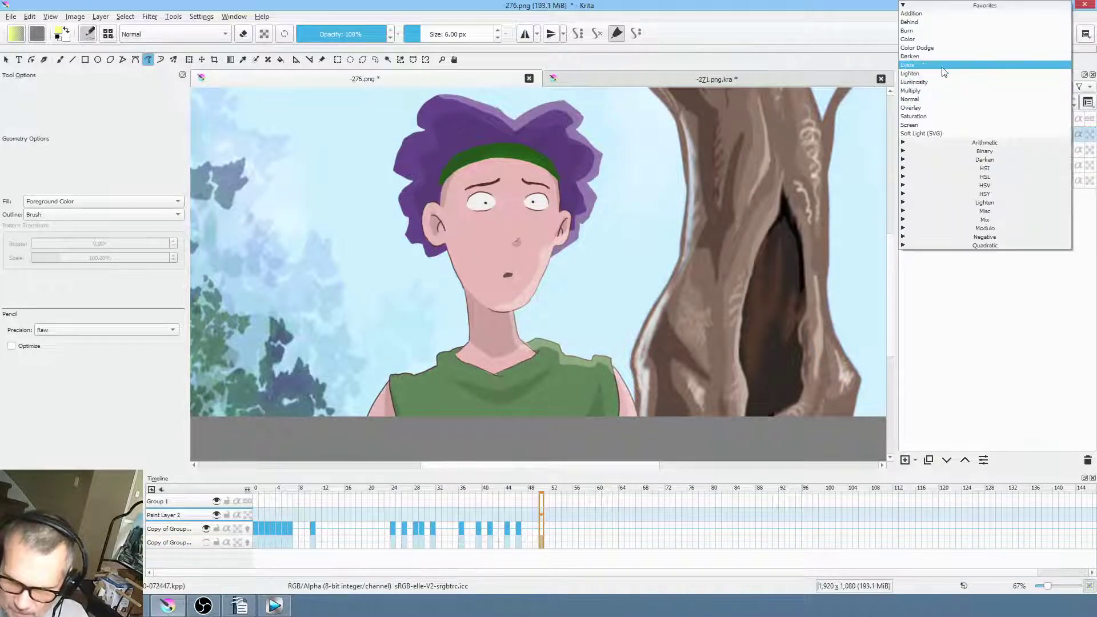
click(939, 65)
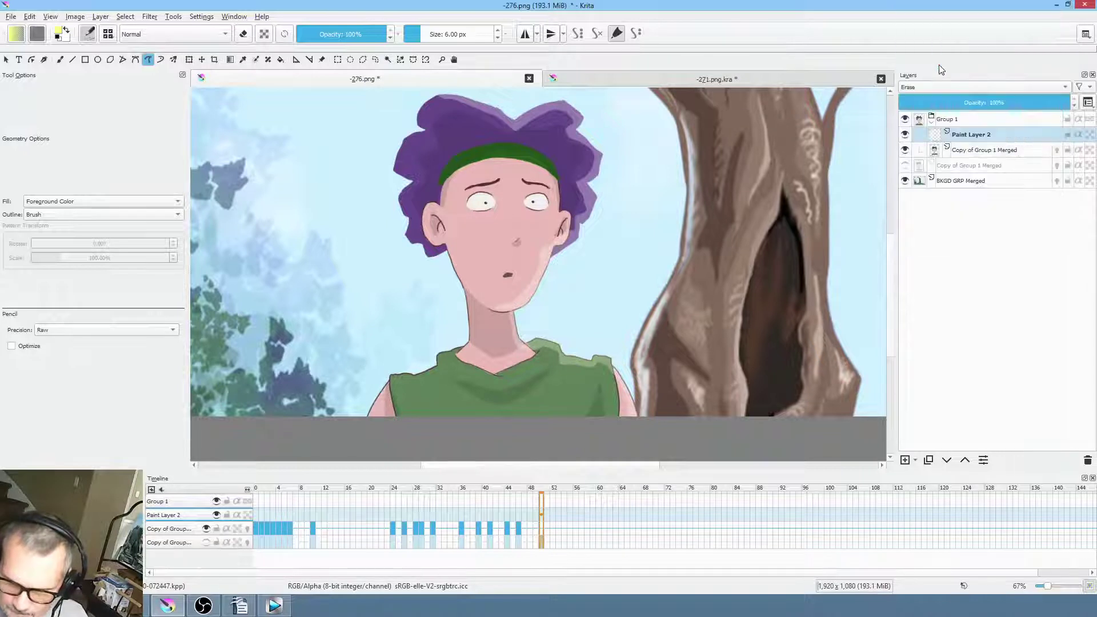
click(985, 134)
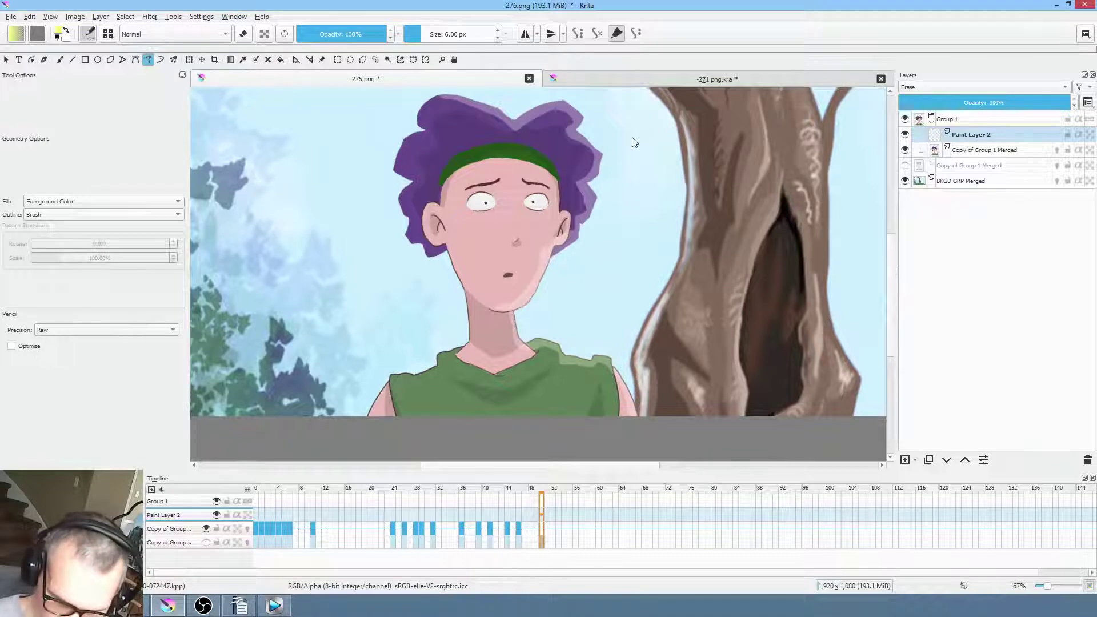
Fill freehand shapes on the Erase layer to mask out the whole character except a small patch around the mouth
mouse_move(645, 129)
mouse_down()
mouse_move(482, 76)
mouse_move(298, 274)
mouse_move(419, 289)
mouse_up()
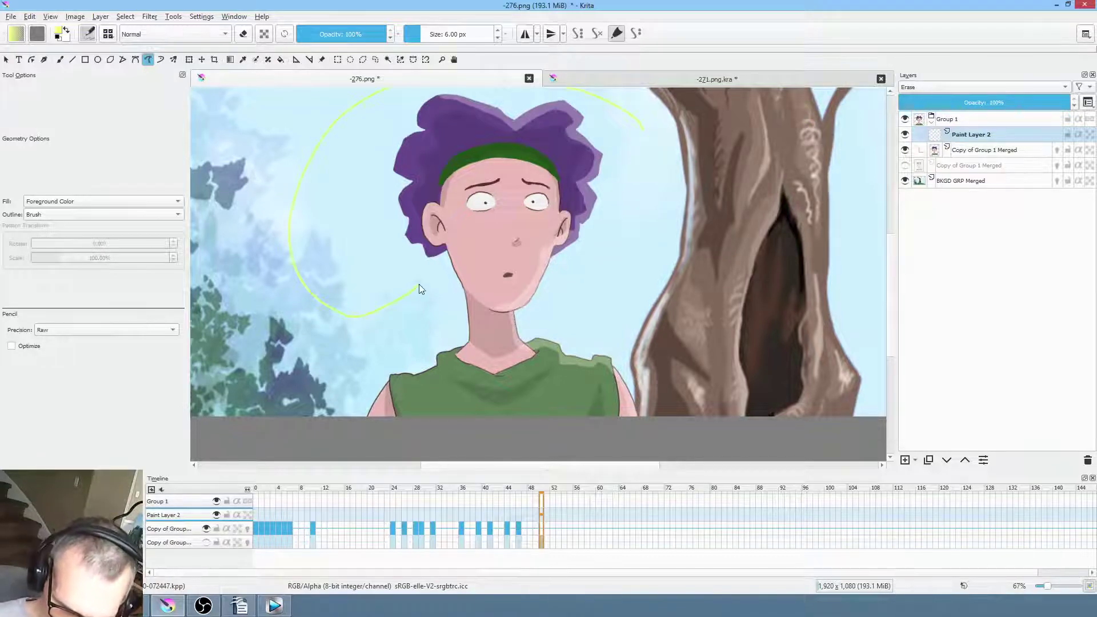
drag(619, 266, 645, 138)
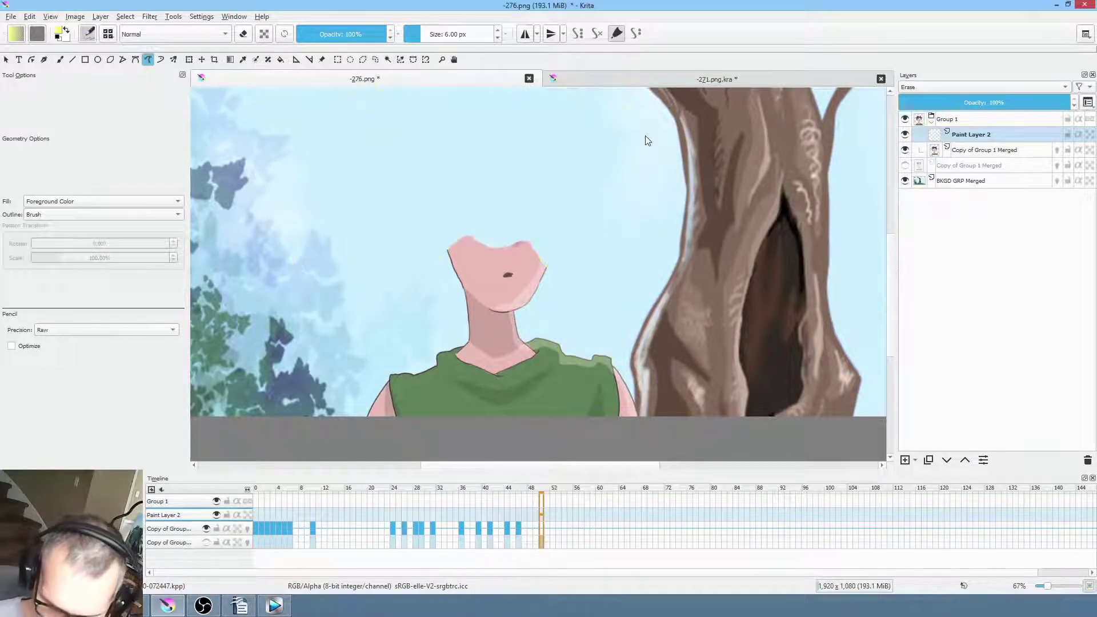
drag(505, 256, 474, 259)
drag(407, 260, 613, 178)
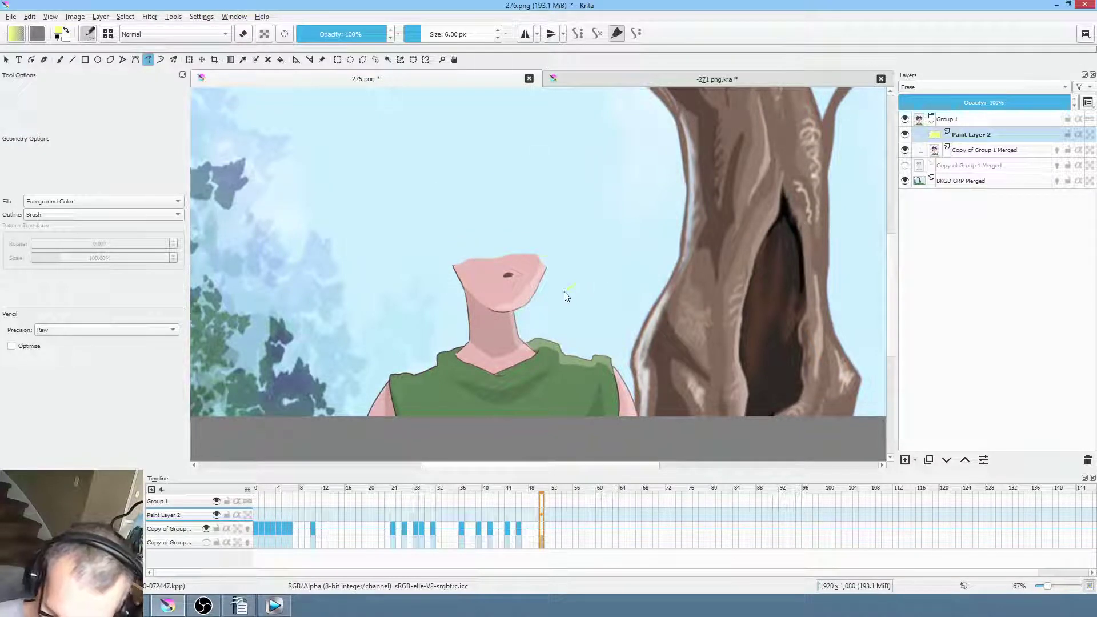
drag(538, 280, 514, 298)
mouse_move(474, 265)
mouse_down()
mouse_move(337, 321)
mouse_move(646, 462)
mouse_move(634, 252)
mouse_up()
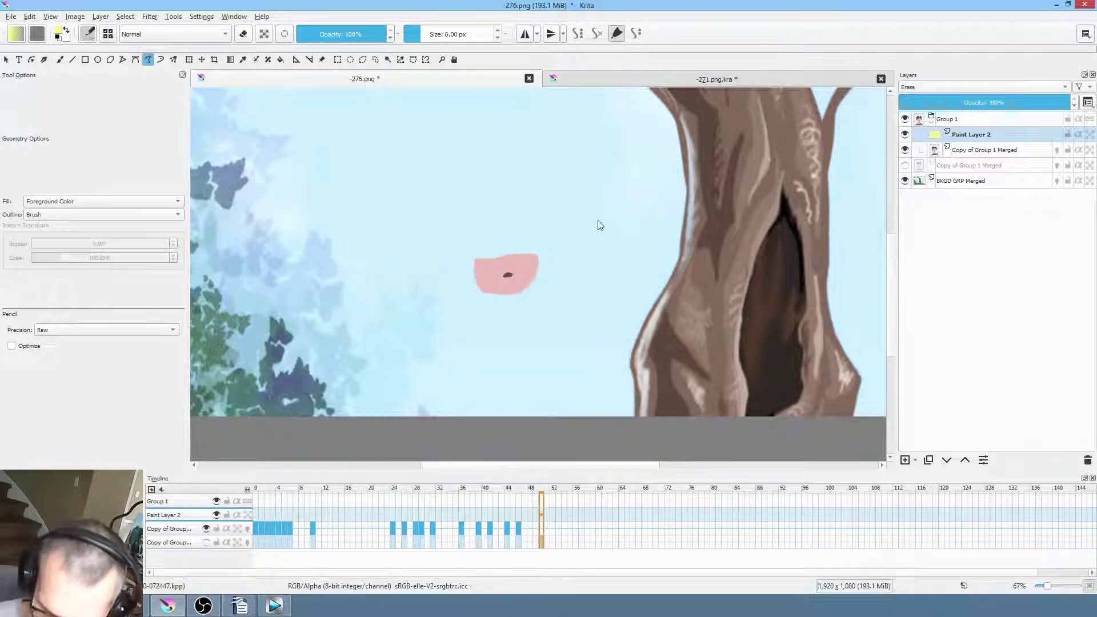
Merge Group 1 into a single animated layer, hide it, and show the Copy of Group 1 Merged layer again
click(979, 117)
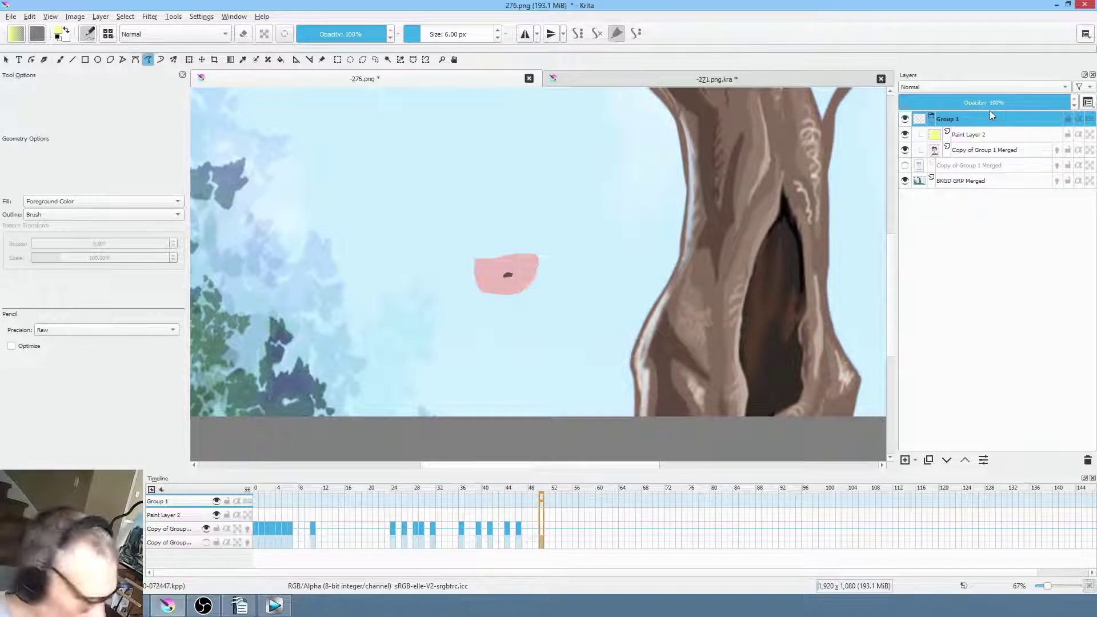
key(ctrl+e)
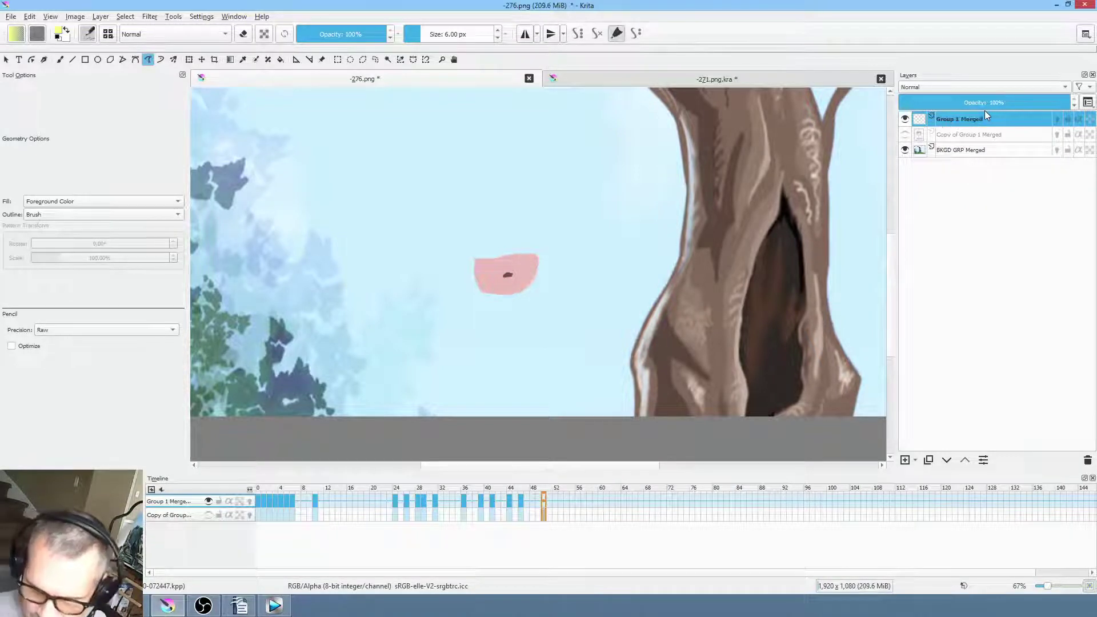
click(906, 119)
click(906, 135)
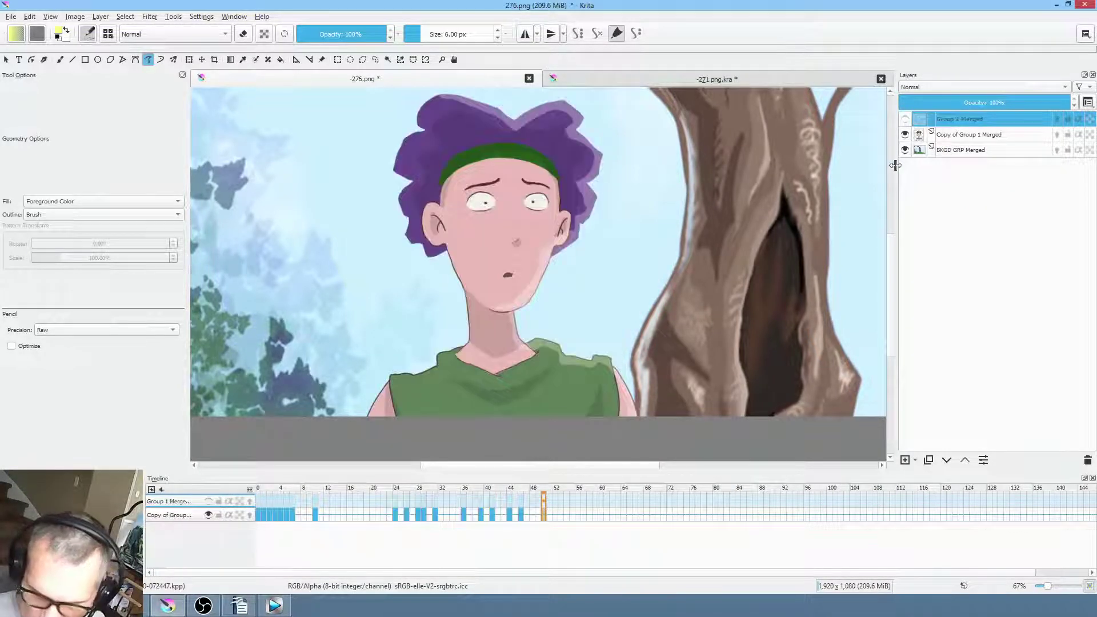
Duplicate the held clenched-teeth drawing as a keyframe at frame 23 on the Copy of Group 1 Merged layer
click(314, 513)
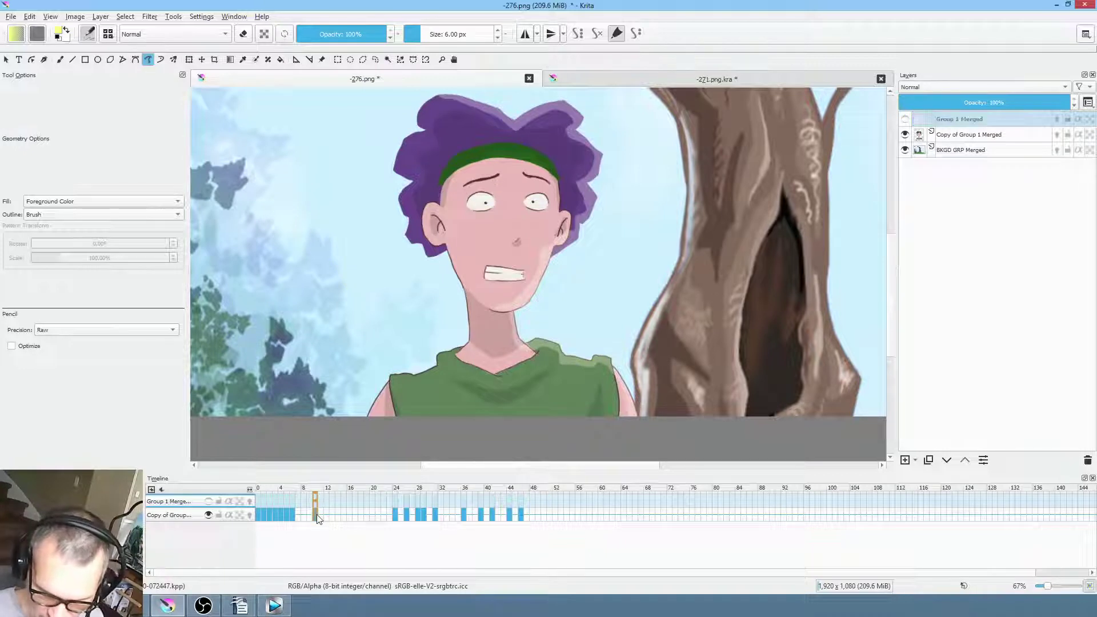
click(395, 516)
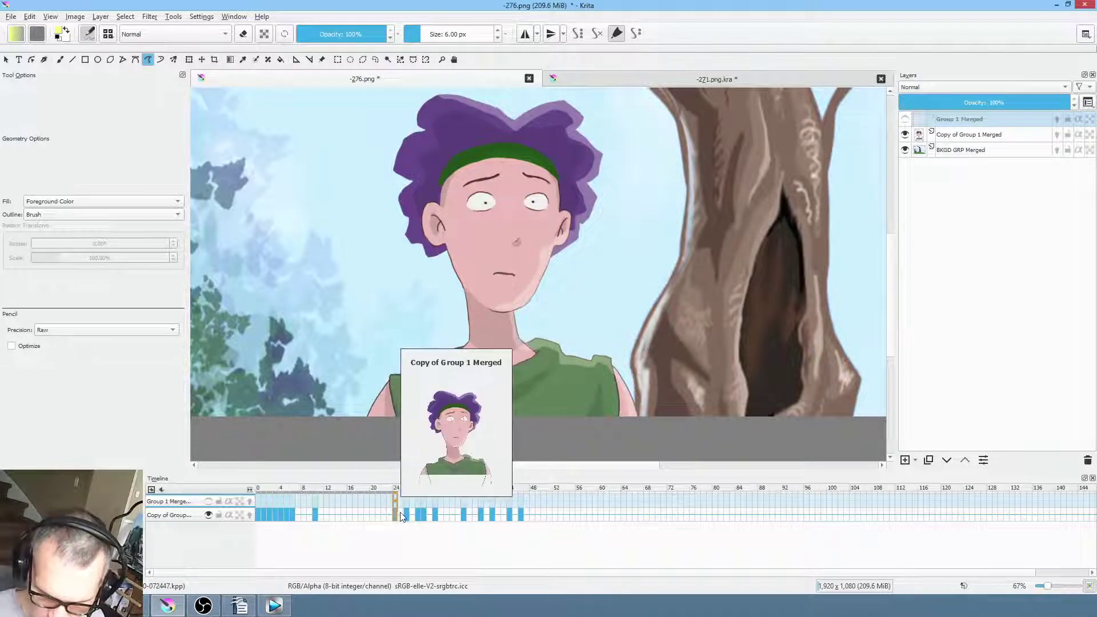
mouse_move(391, 516)
mouse_down()
mouse_move(528, 522)
mouse_move(410, 505)
mouse_move(389, 513)
mouse_up()
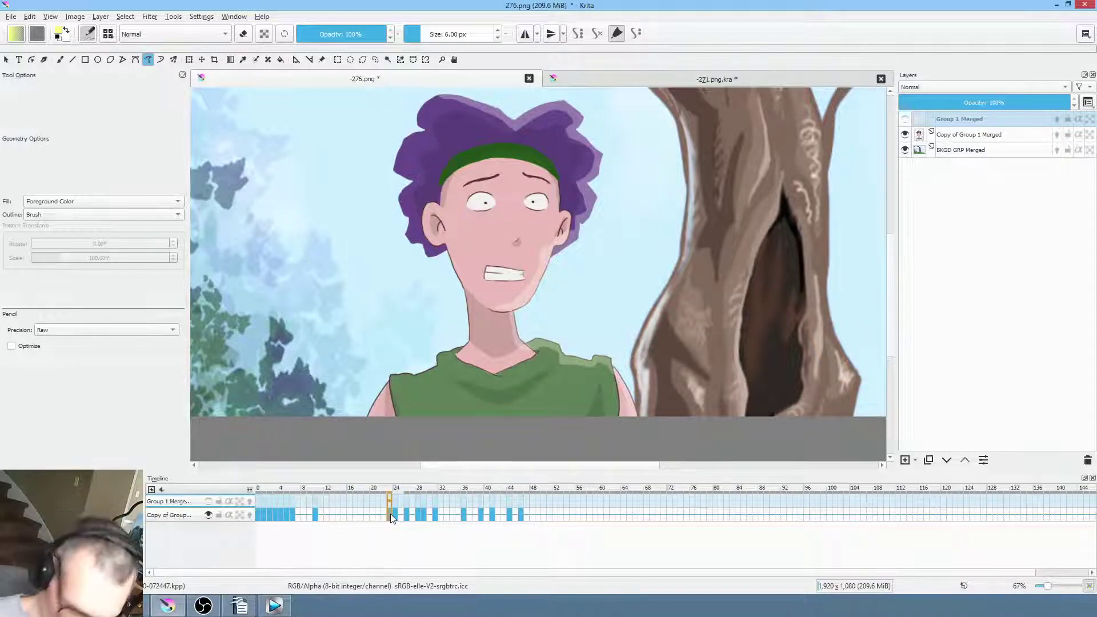
Sample the face's skin colour for painting and make Copy of Group 1 Merged the active layer
scroll(516, 302, up, 4)
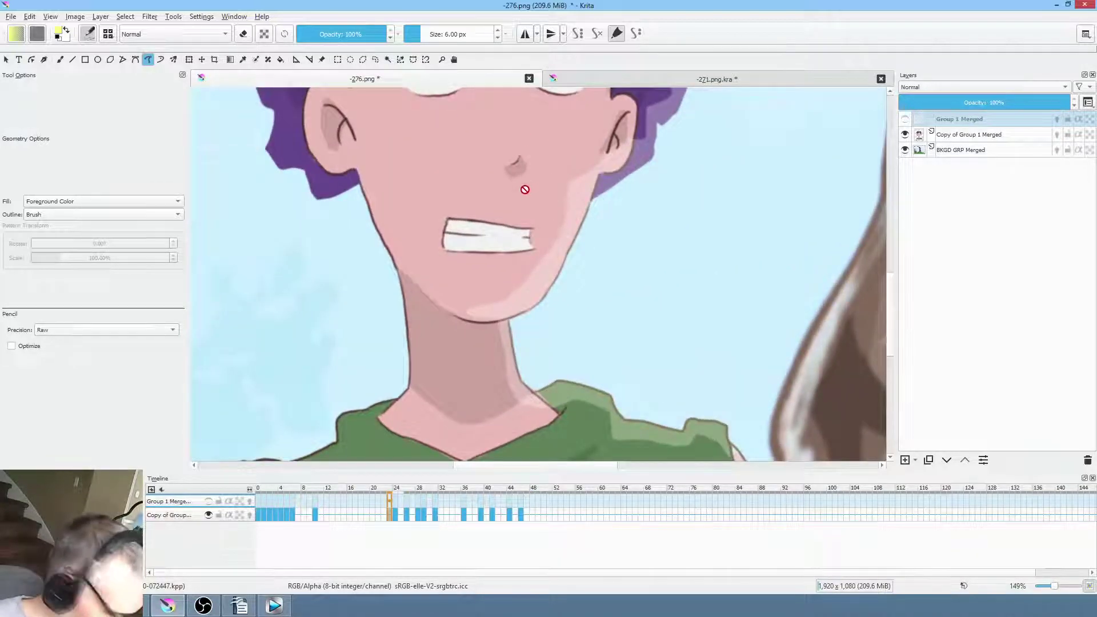
ctrl+click(603, 172)
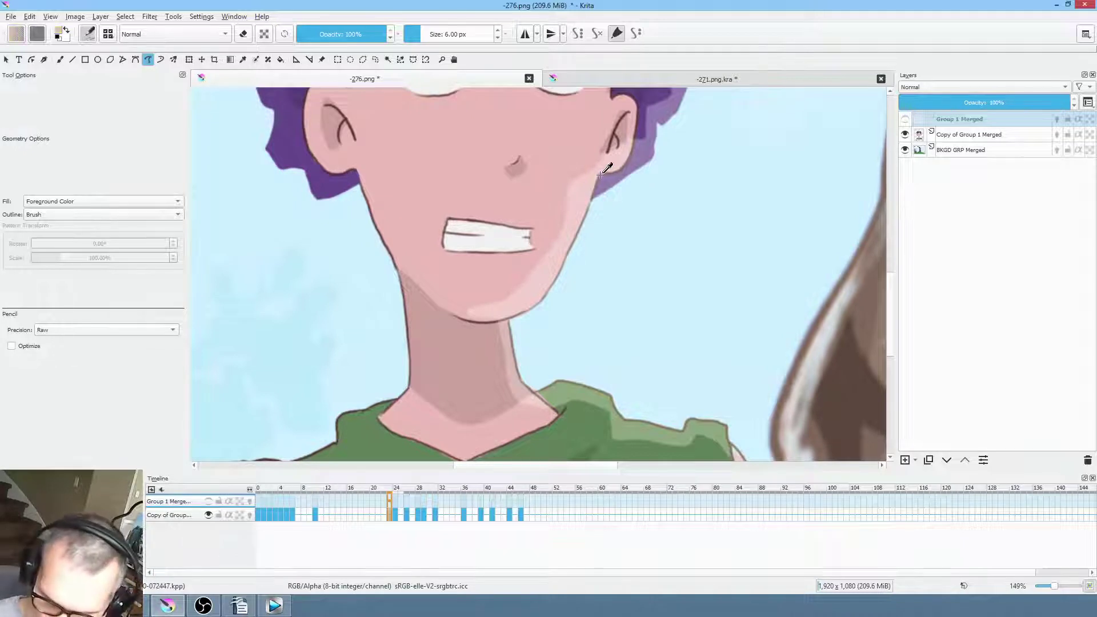
key(Page_Down)
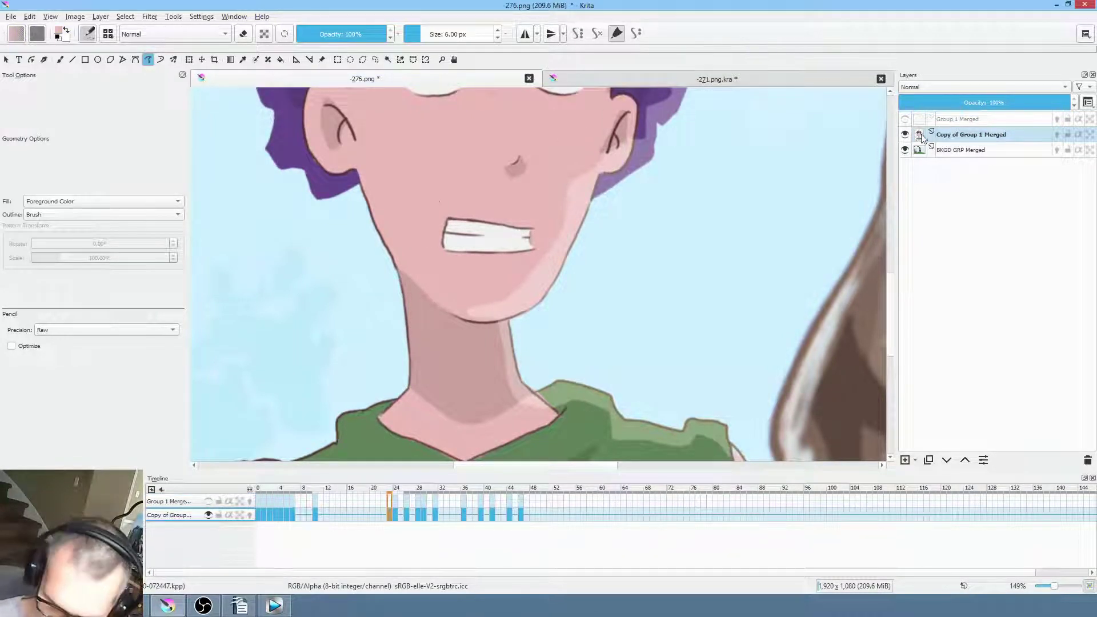
Show the Group 1 Merged layer and clear its keyframes from frame 0 to frame 11
click(906, 119)
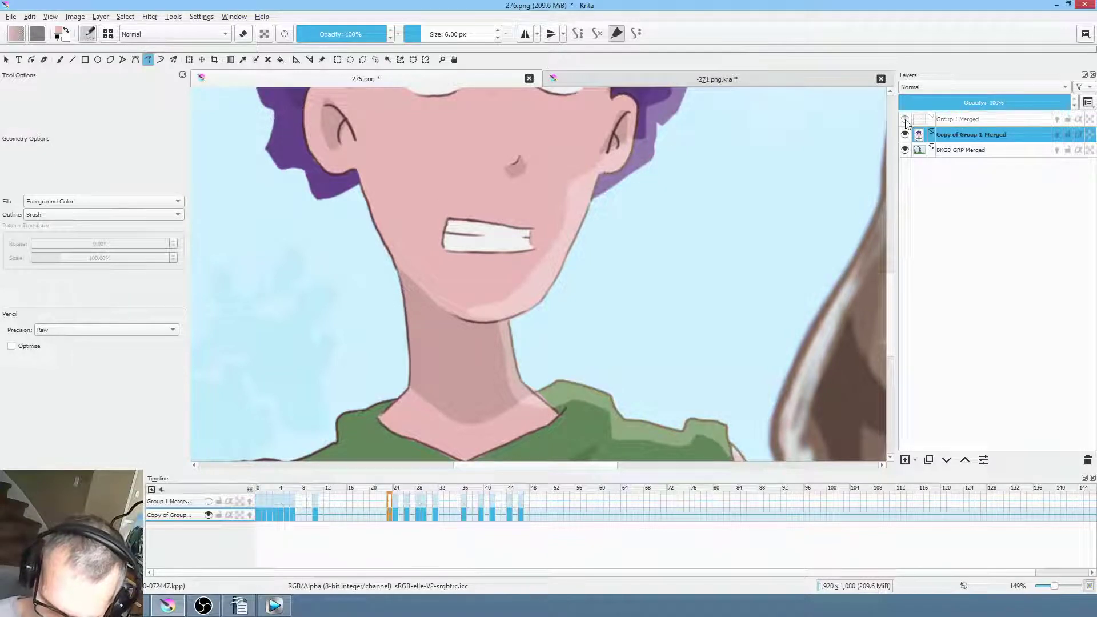
click(906, 120)
click(906, 119)
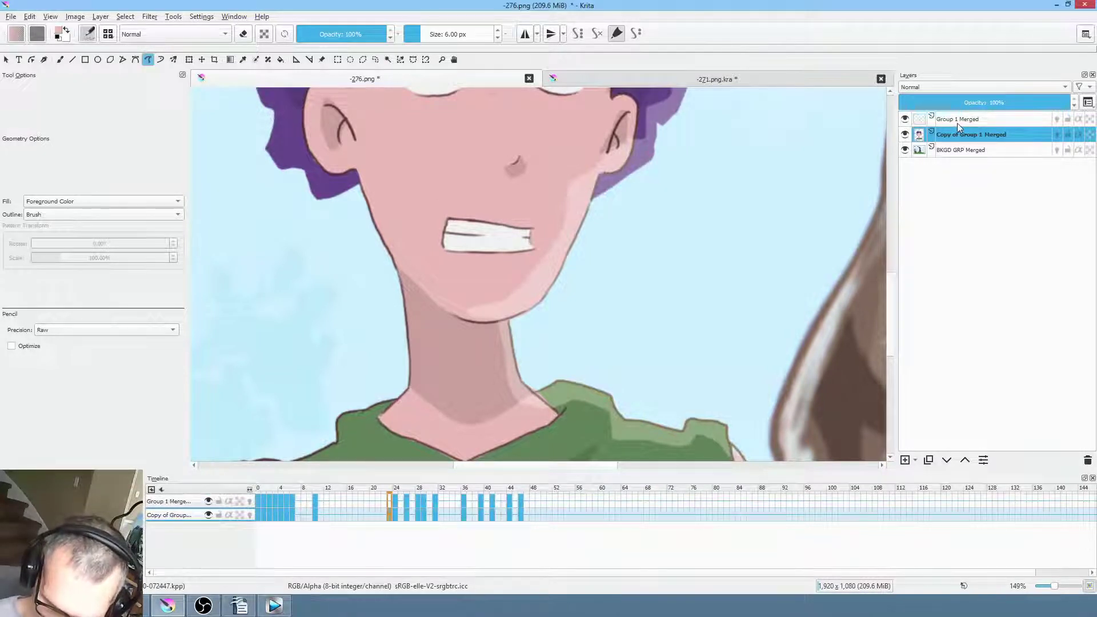
click(974, 120)
drag(324, 501, 245, 503)
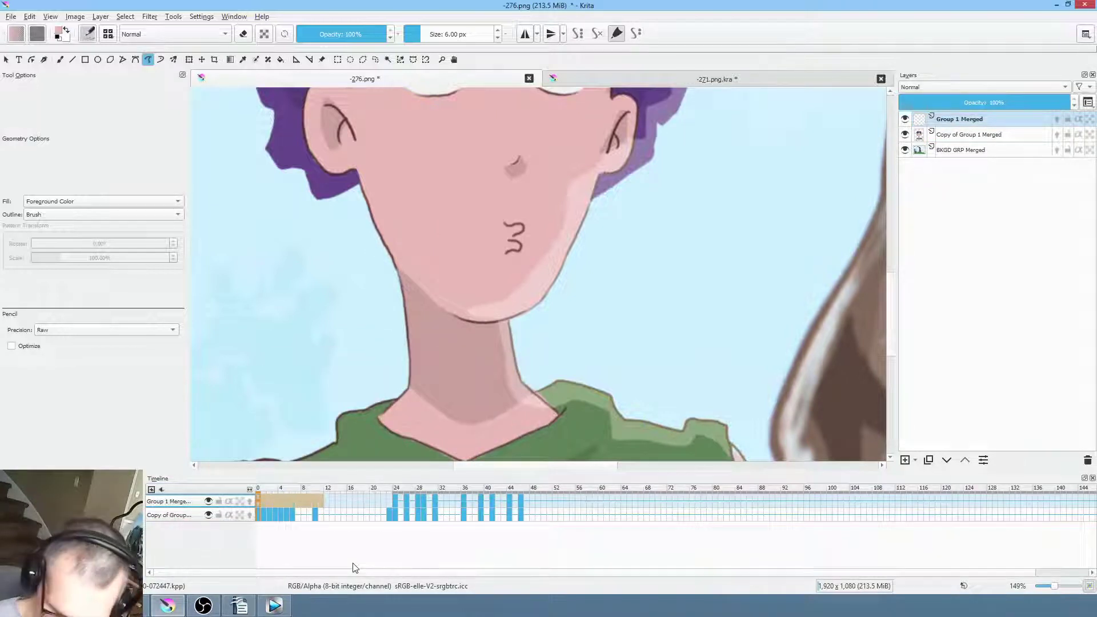
Try to cover the mouths with skin-coloured shapes on the Group 1 Merged layer, from frame 24 through frame 39
click(389, 509)
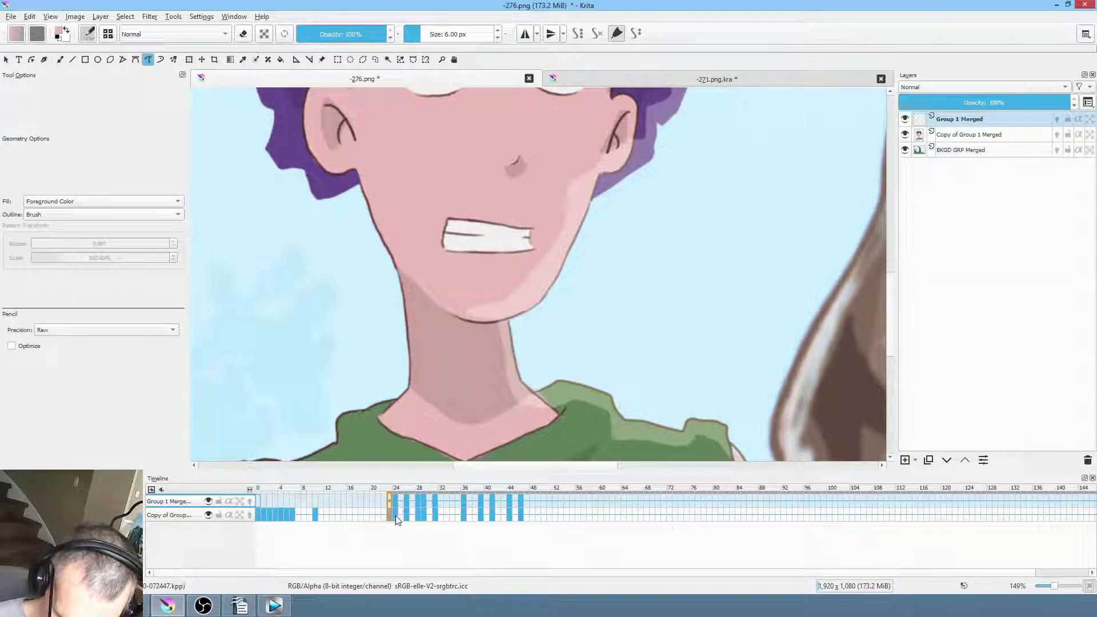
click(396, 513)
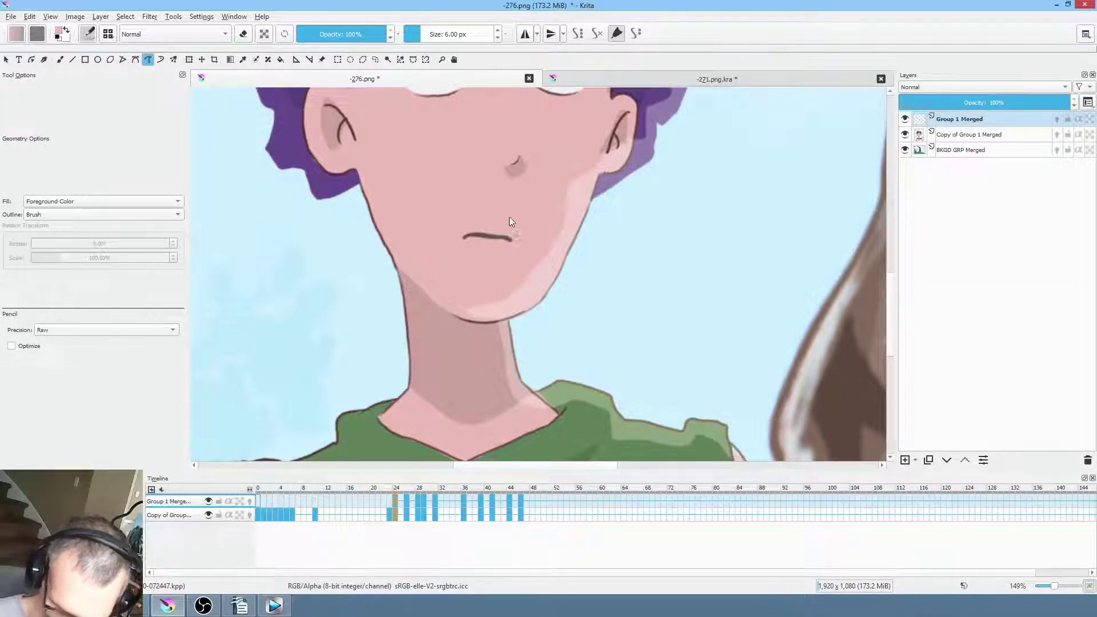
key(ctrl+x)
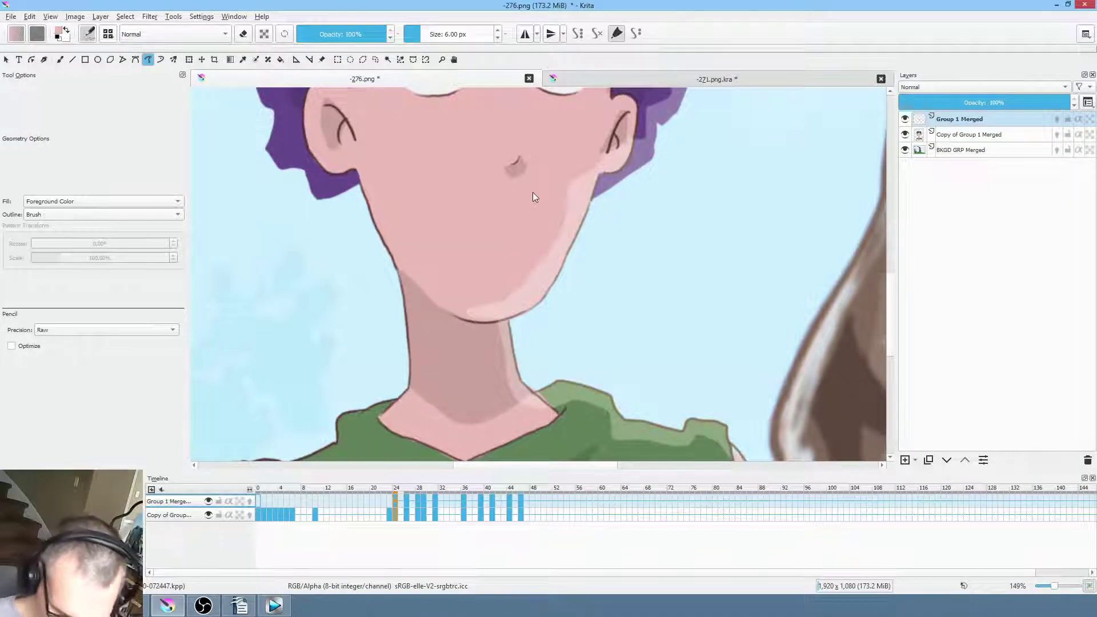
key(Right)
key(Right)
key(Right)
key(Right)
key(Right)
key(Right)
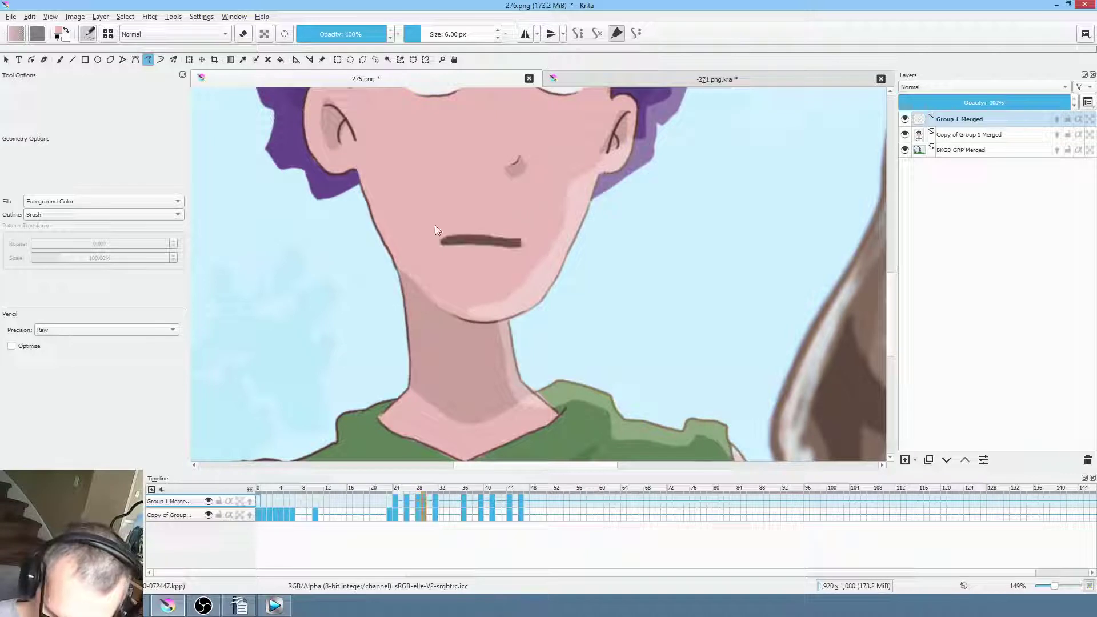
key(Right)
key(Right)
key(Right)
key(Right)
key(Right)
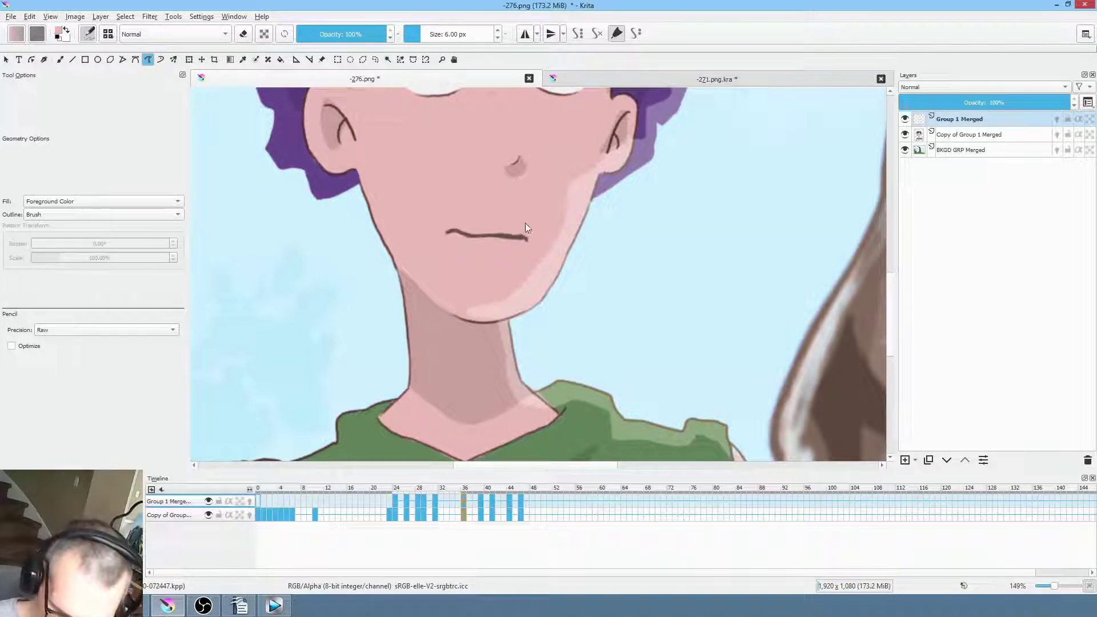
key(Right)
key(Right)
key(Right)
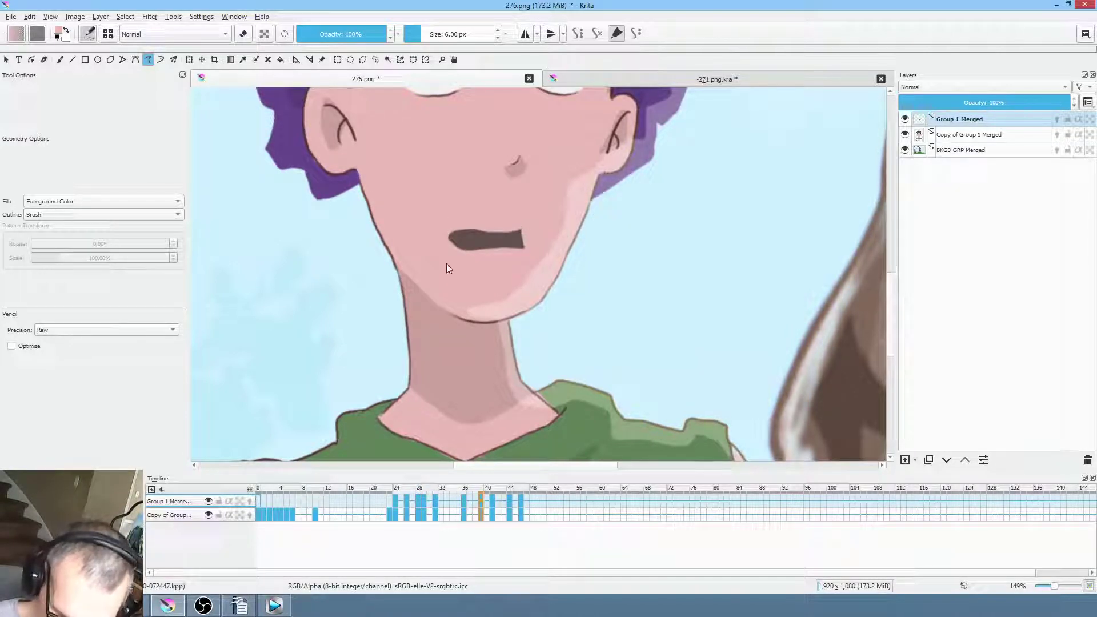
key(Delete)
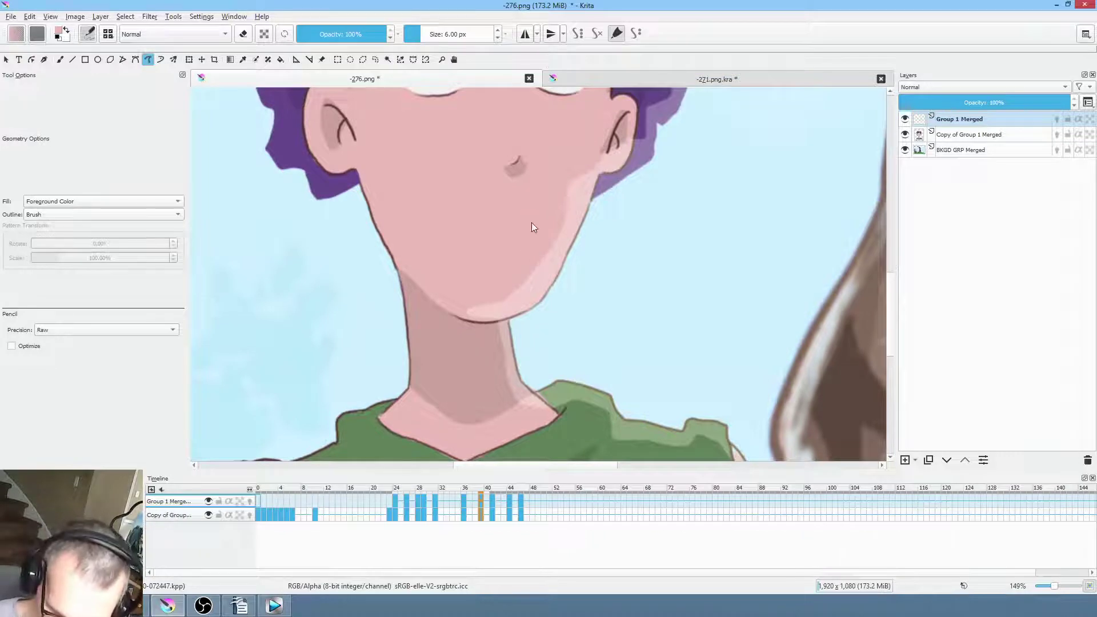
key(Right)
key(Right)
key(Right)
key(Right)
key(Right)
key(Right)
key(Right)
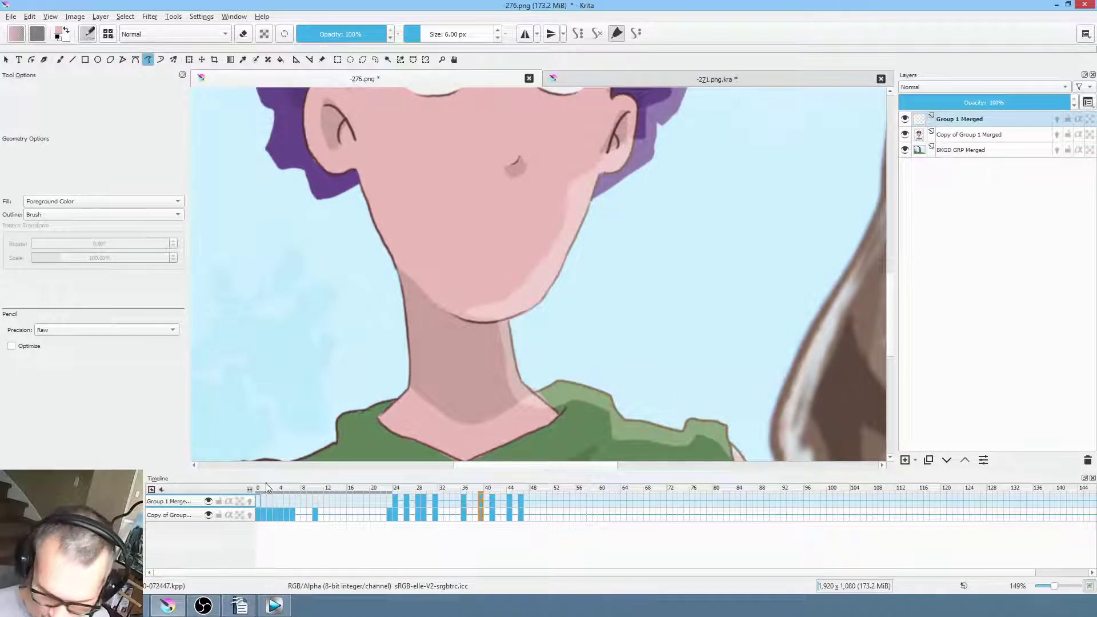
Return to frame 24, make Copy of Group 1 Merged the active layer, and hide the Group 1 Merged layer
scroll(491, 232, down, 1)
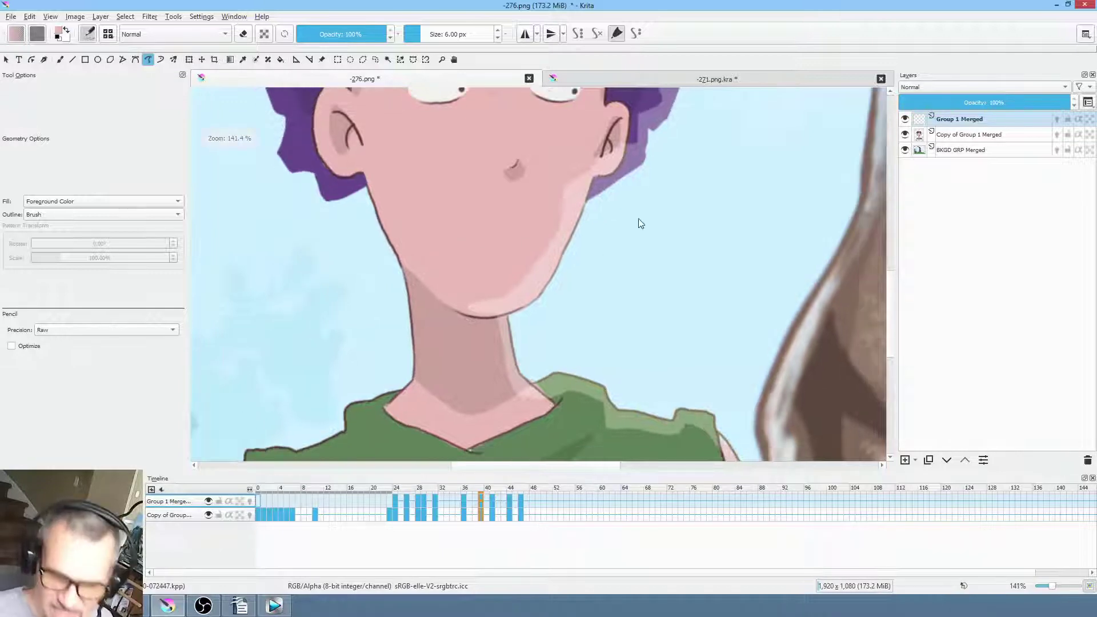
scroll(637, 220, down, 1)
drag(635, 220, 576, 260)
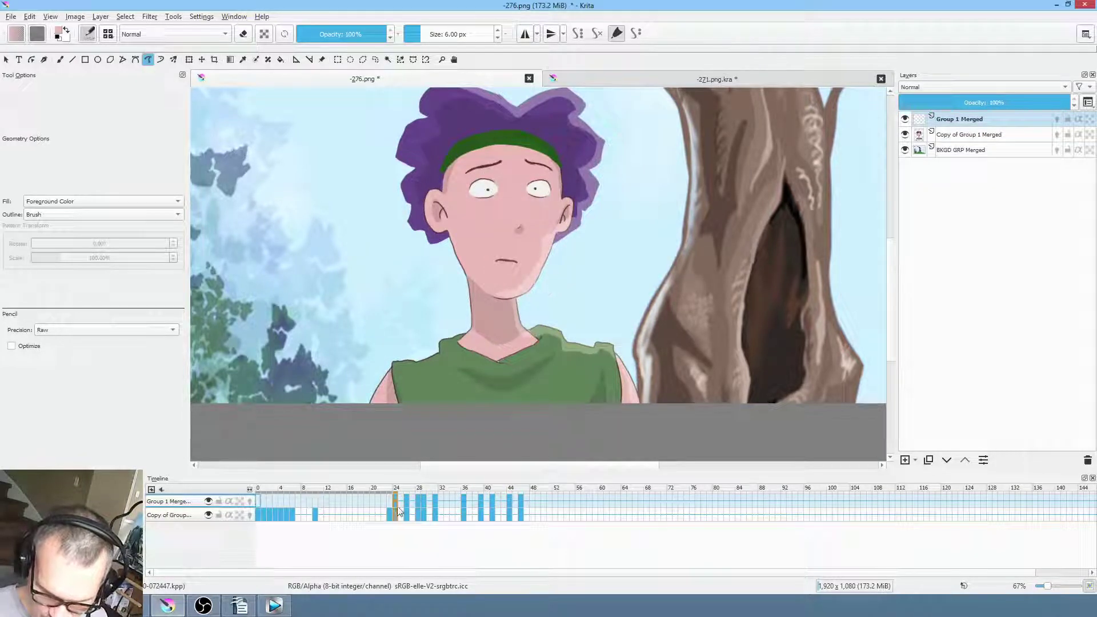
click(983, 135)
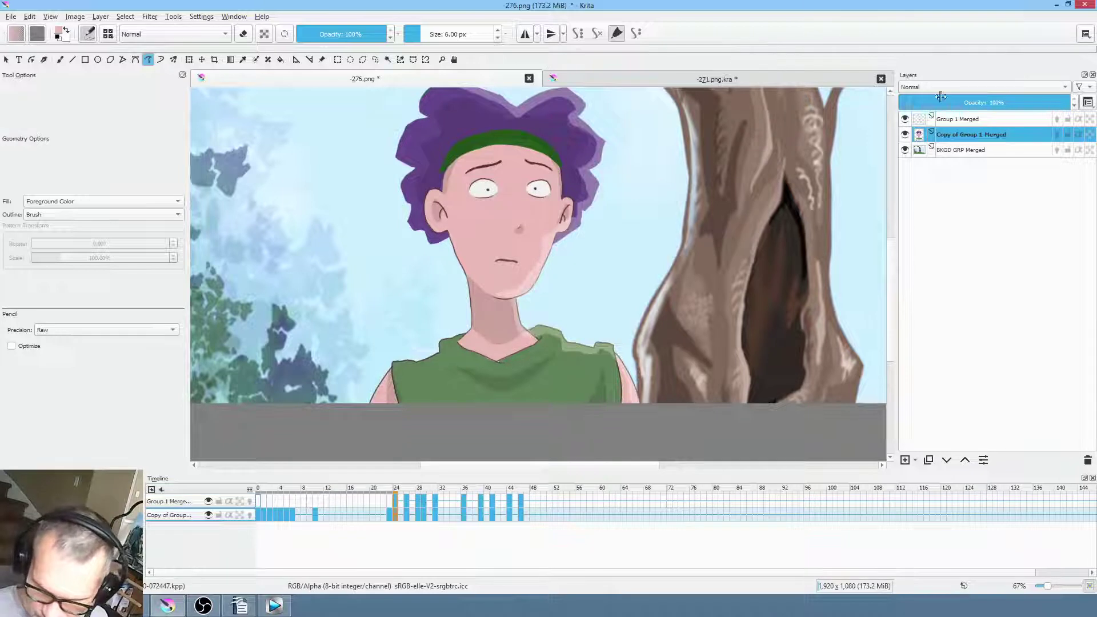
click(905, 119)
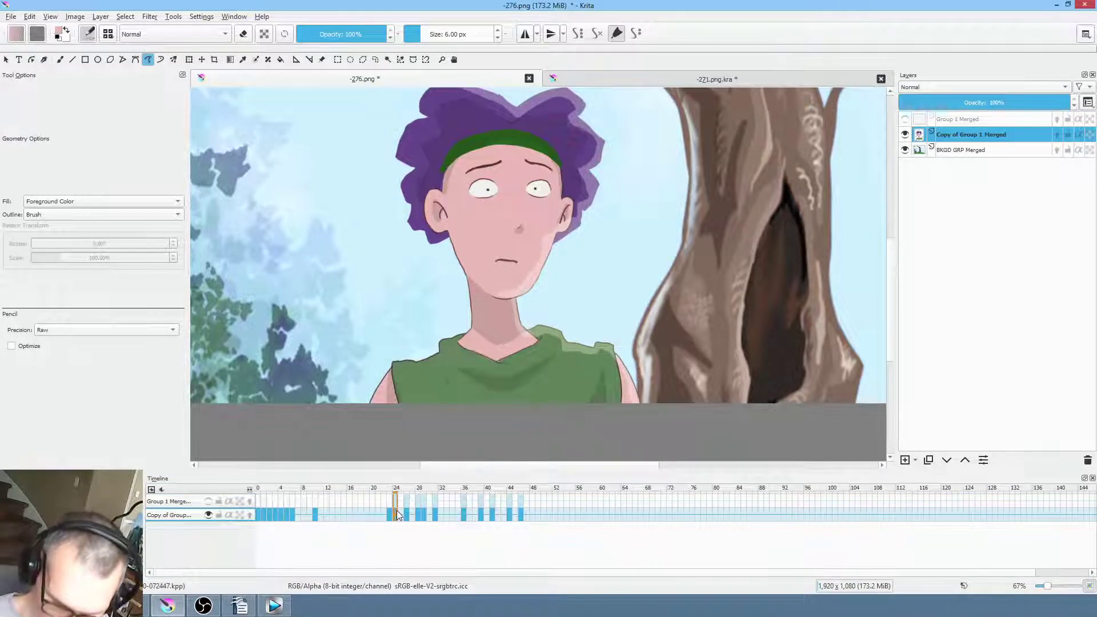
Cover the mouth with freehand skin-coloured shapes on each Copy of Group 1 Merged keyframe, from frame 24 through frame 44
scroll(503, 315, up, 6)
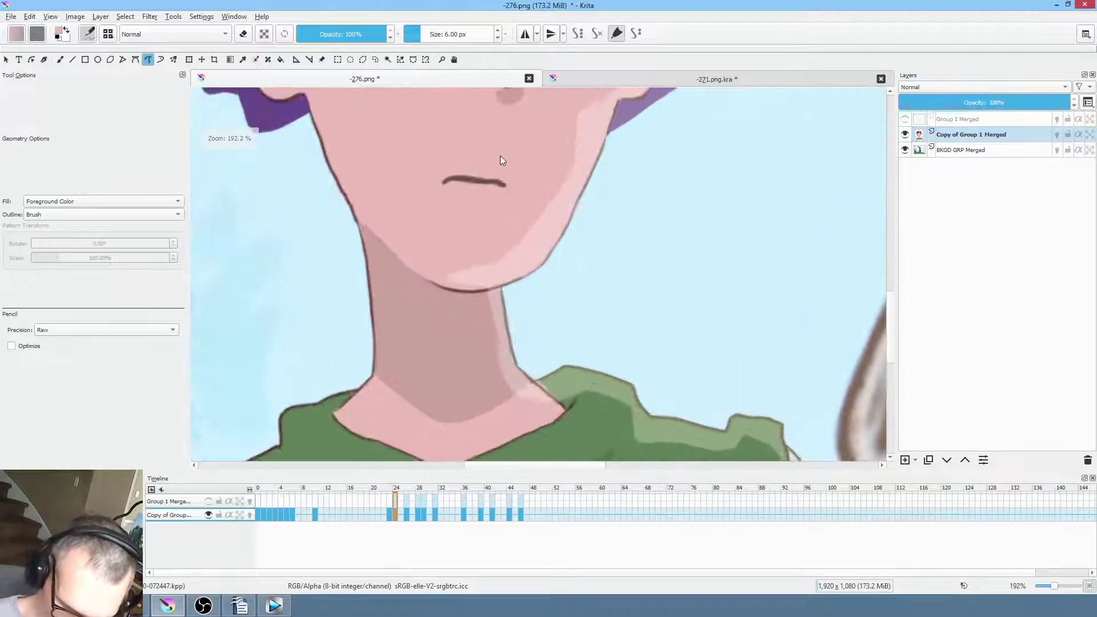
key(ctrl+z)
key(period)
key(period)
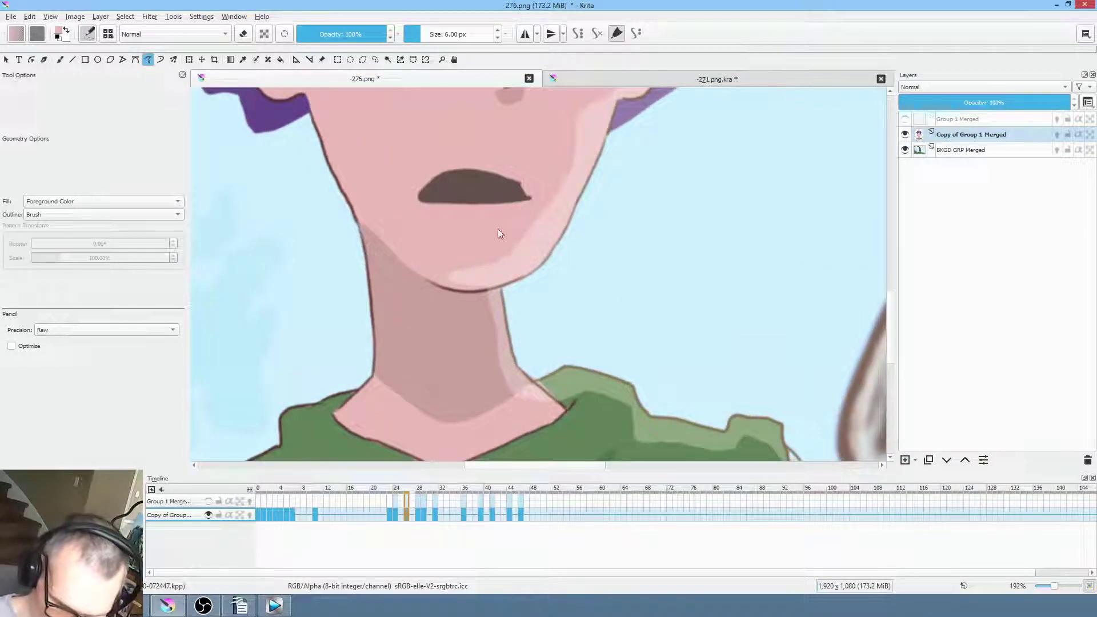
key(period)
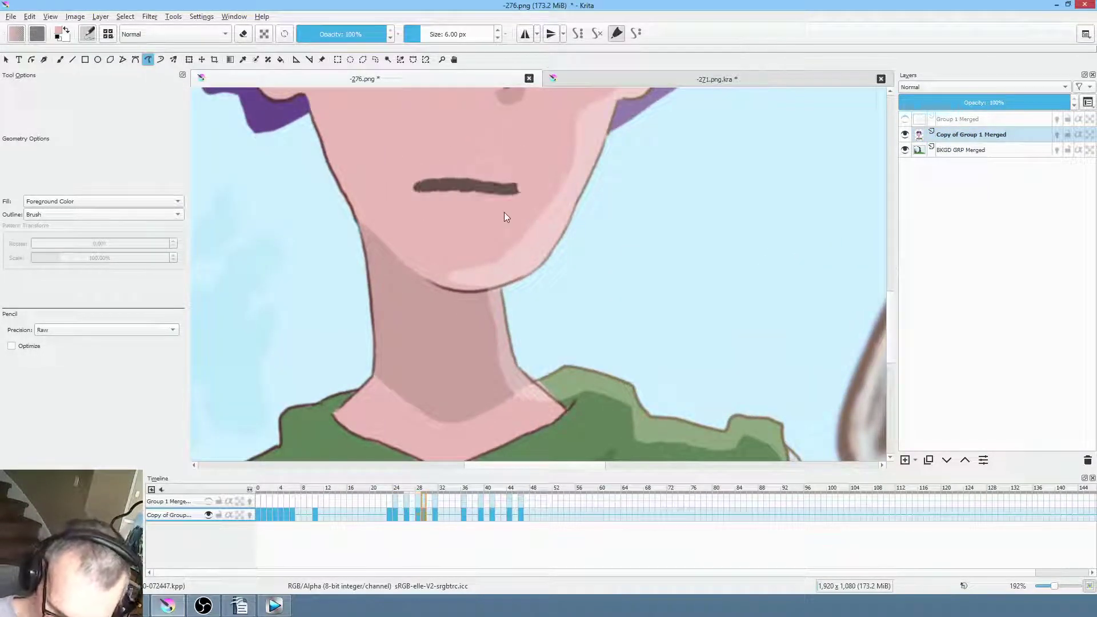
key(period)
key(period)
key(period)
key(period)
key(period)
key(period)
key(period)
key(period)
key(period)
key(period)
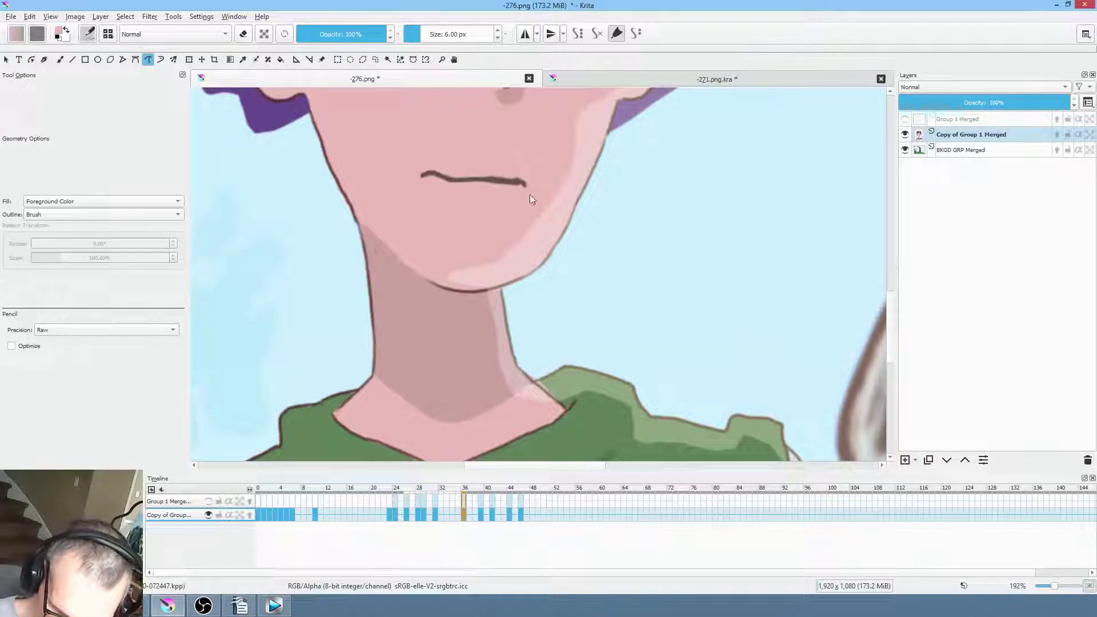
key(period)
key(period)
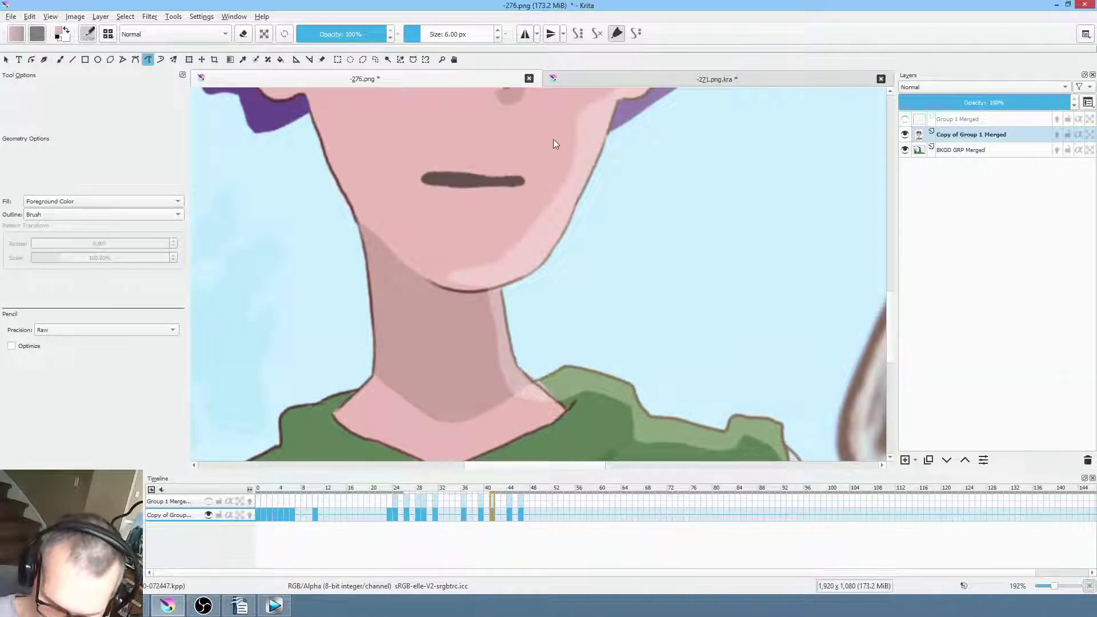
key(period)
key(period)
key(period)
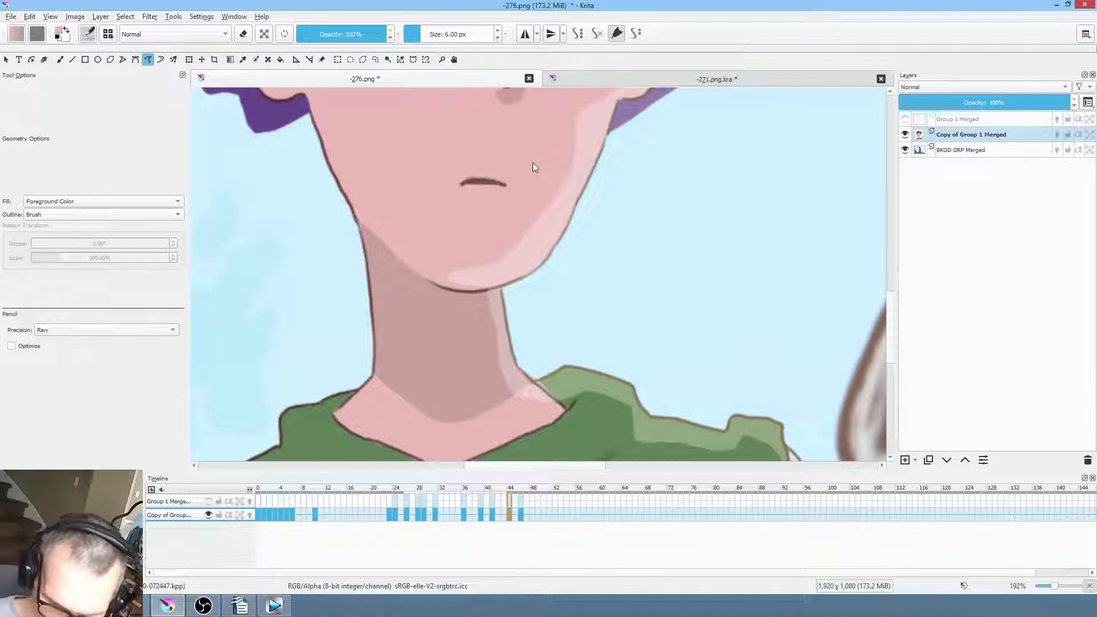
Advance to the keyframe at frame 46 and save the image as PNG together with a Krita copy
key(period)
key(period)
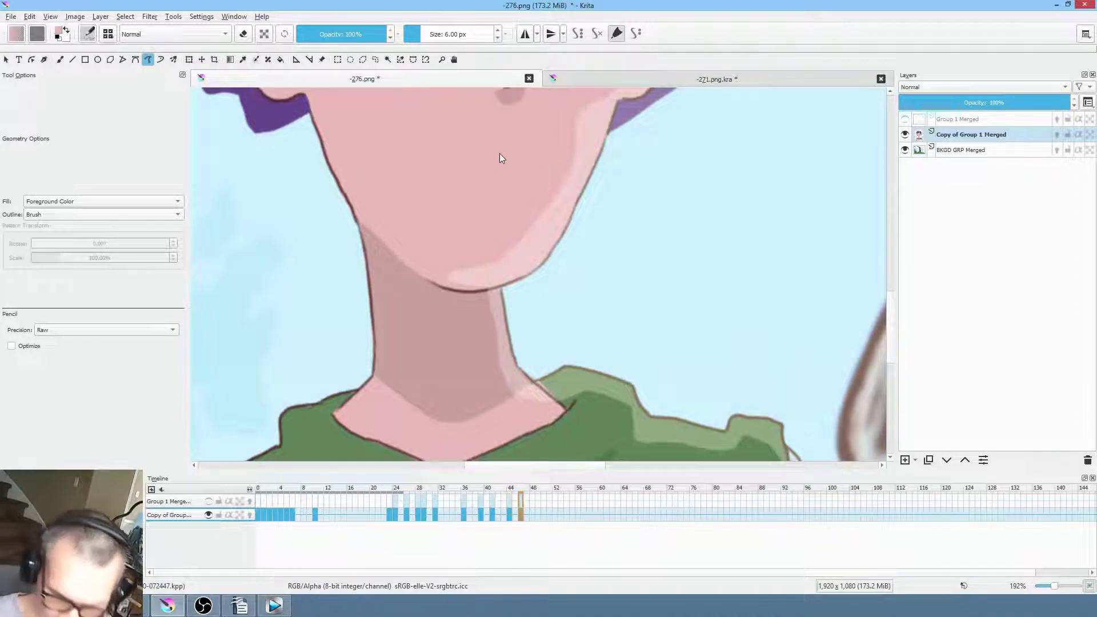
key(ctrl+s)
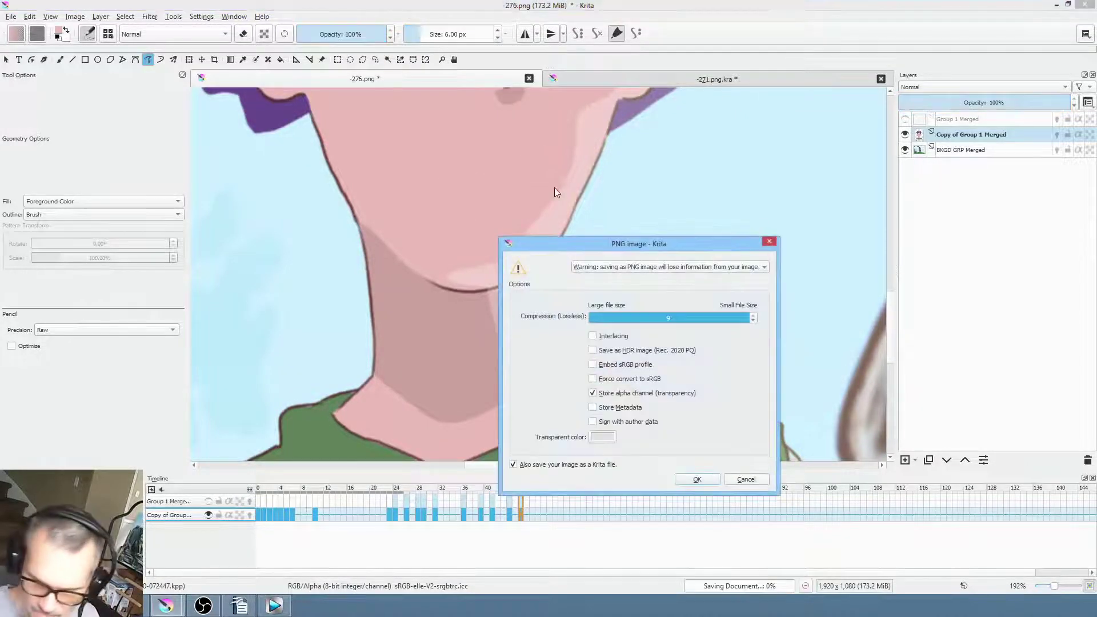
click(697, 479)
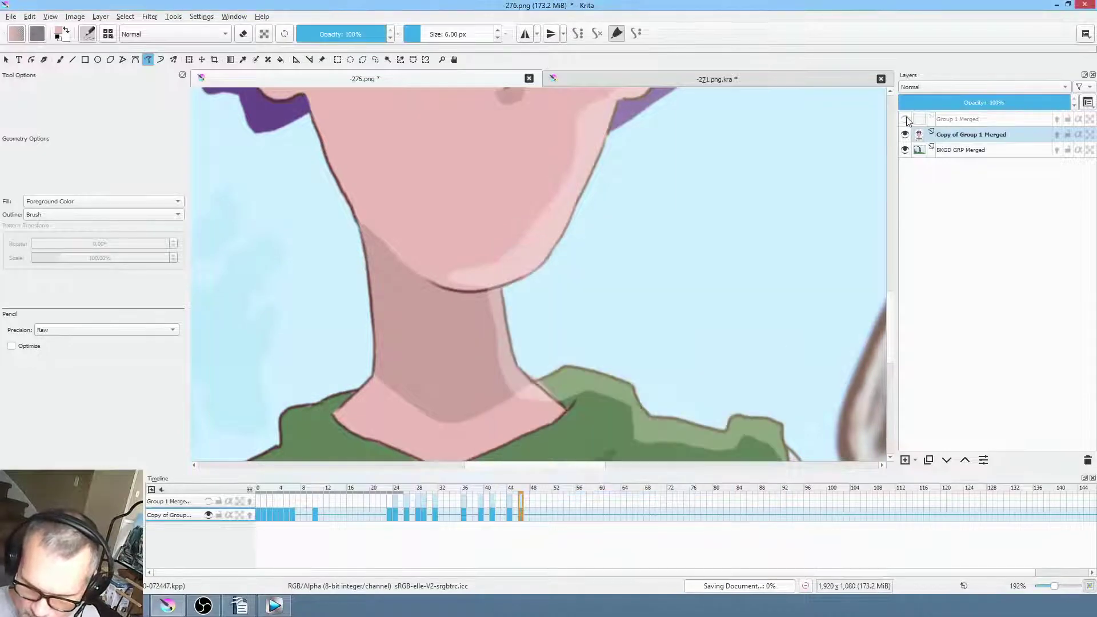
Compare the character's frames around frames 21 to 26 with the Group 1 Merged mouth layer shown and hidden
scroll(520, 275, down, 2)
scroll(521, 274, down, 4)
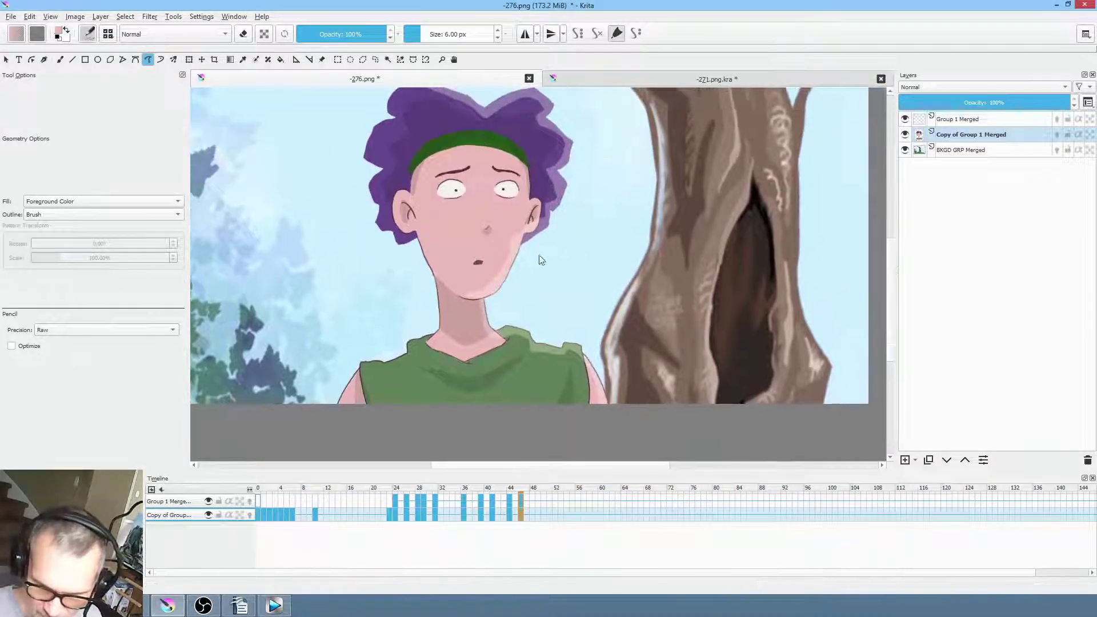
mouse_move(387, 489)
mouse_down()
mouse_move(432, 485)
mouse_move(377, 486)
mouse_up()
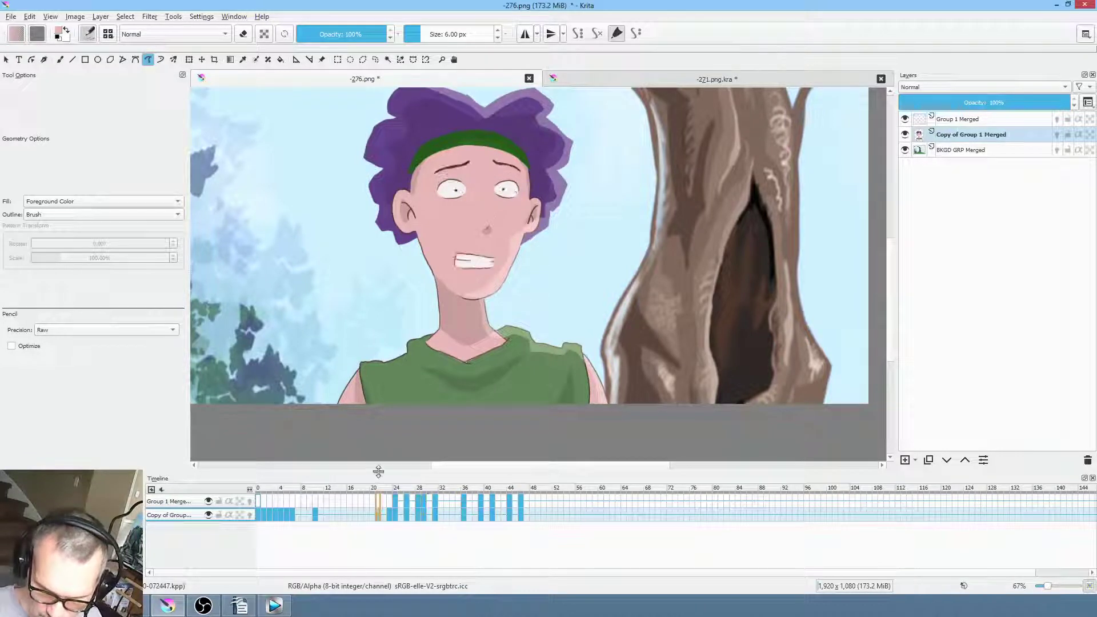
click(906, 119)
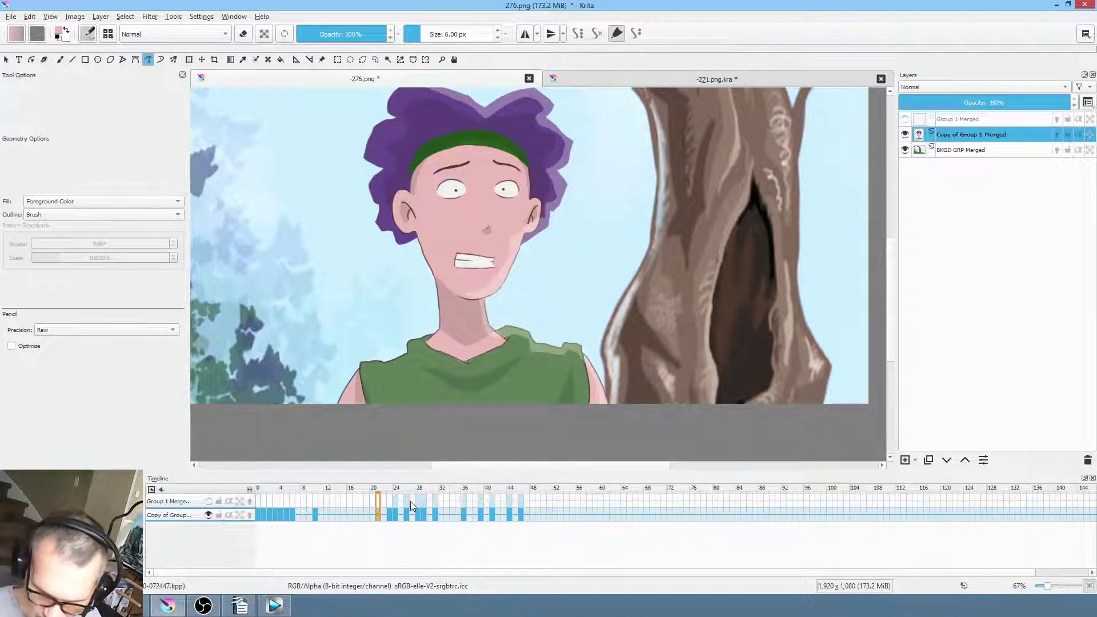
click(399, 489)
mouse_move(408, 488)
mouse_down()
mouse_move(421, 492)
mouse_move(384, 488)
mouse_move(394, 487)
mouse_up()
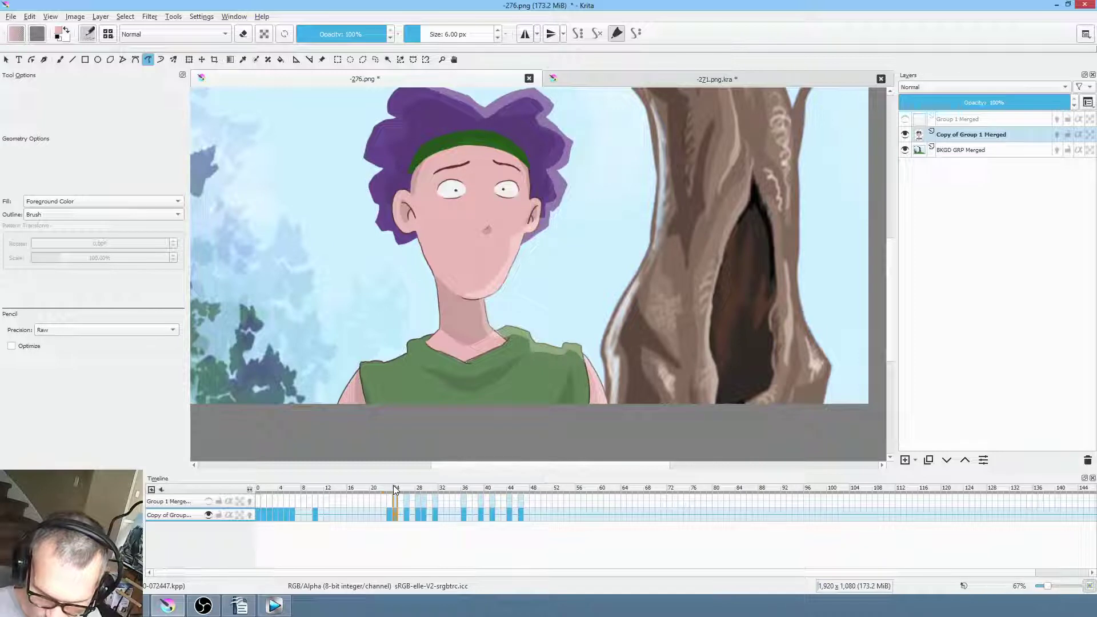
Remove the redundant keyframes at frames 26, 28, 31, 36, 39, 41 and 46 from the Copy of Group 1 Merged layer
click(405, 518)
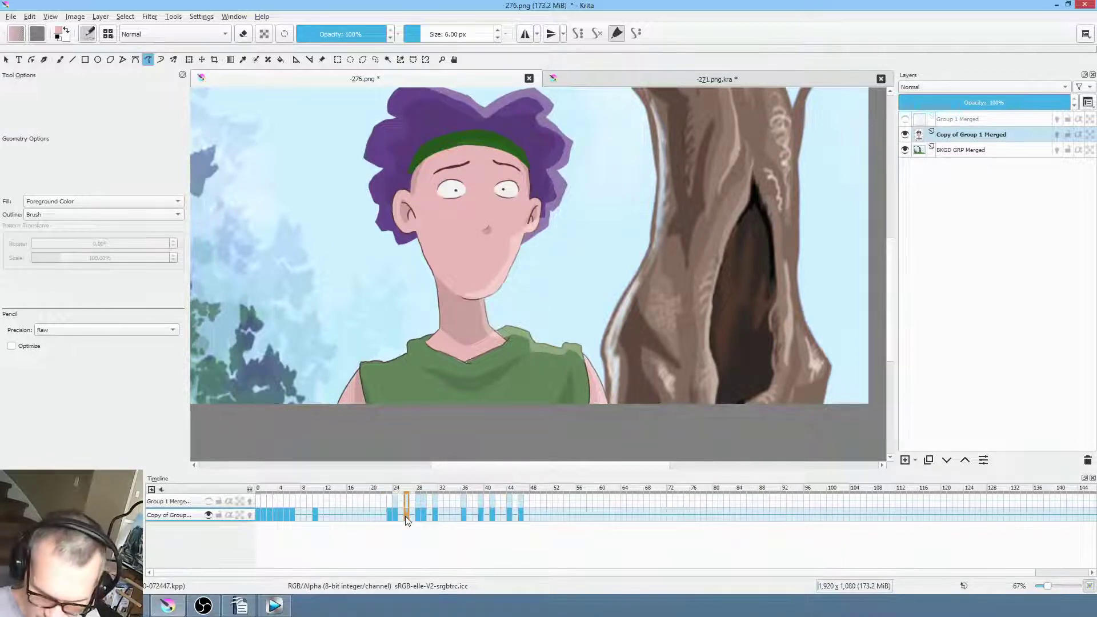
key(alt+period)
key(alt+period)
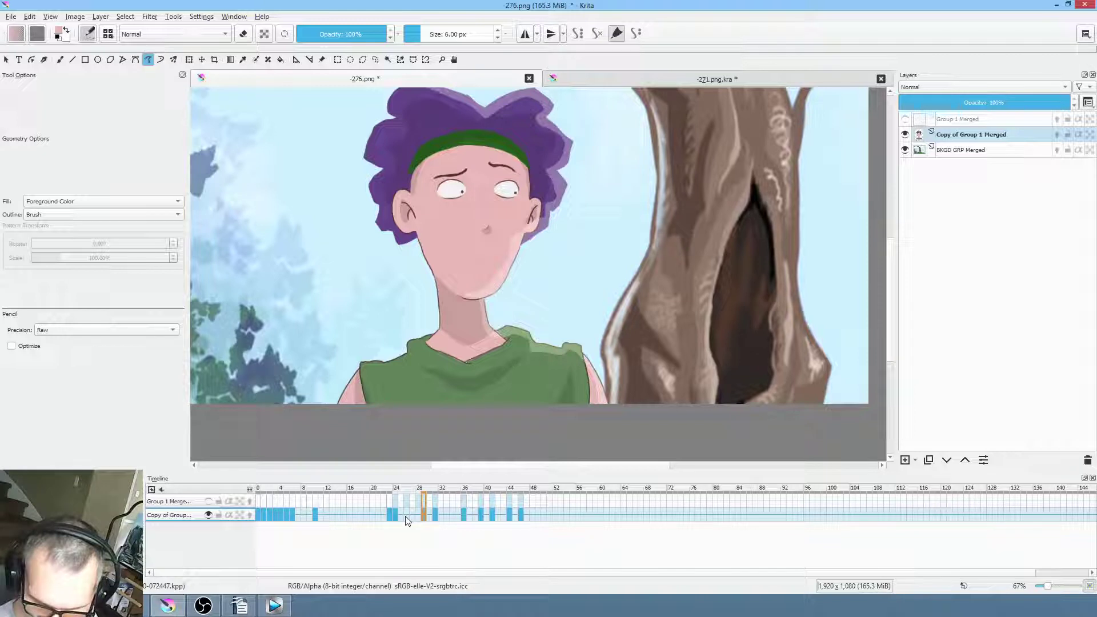
key(alt+period)
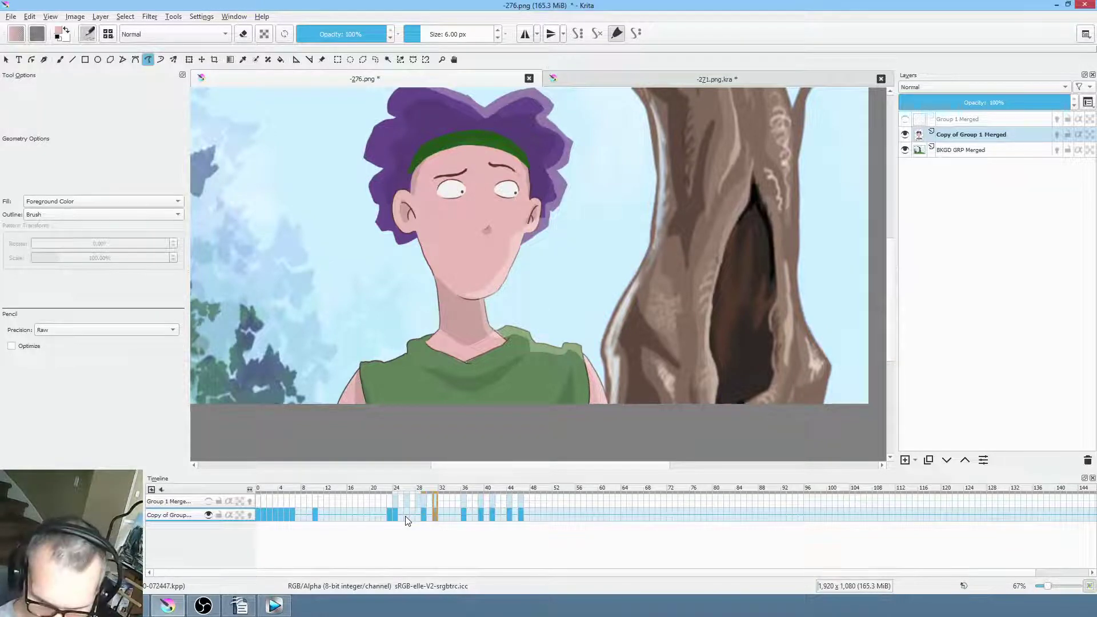
key(alt+period)
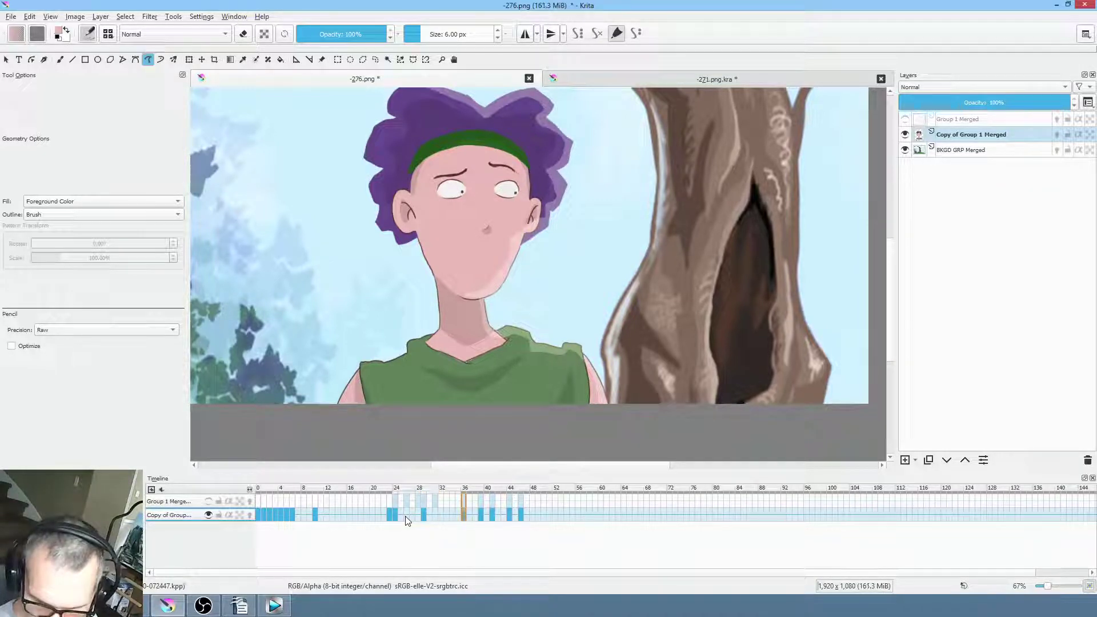
key(alt+period)
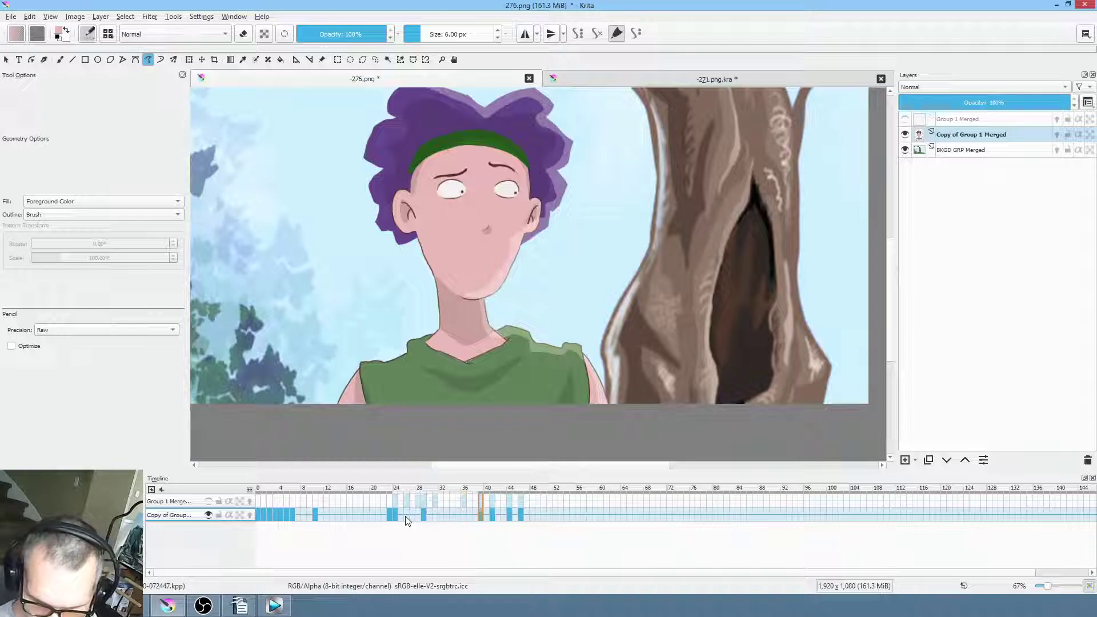
key(alt+period)
key(alt+period)
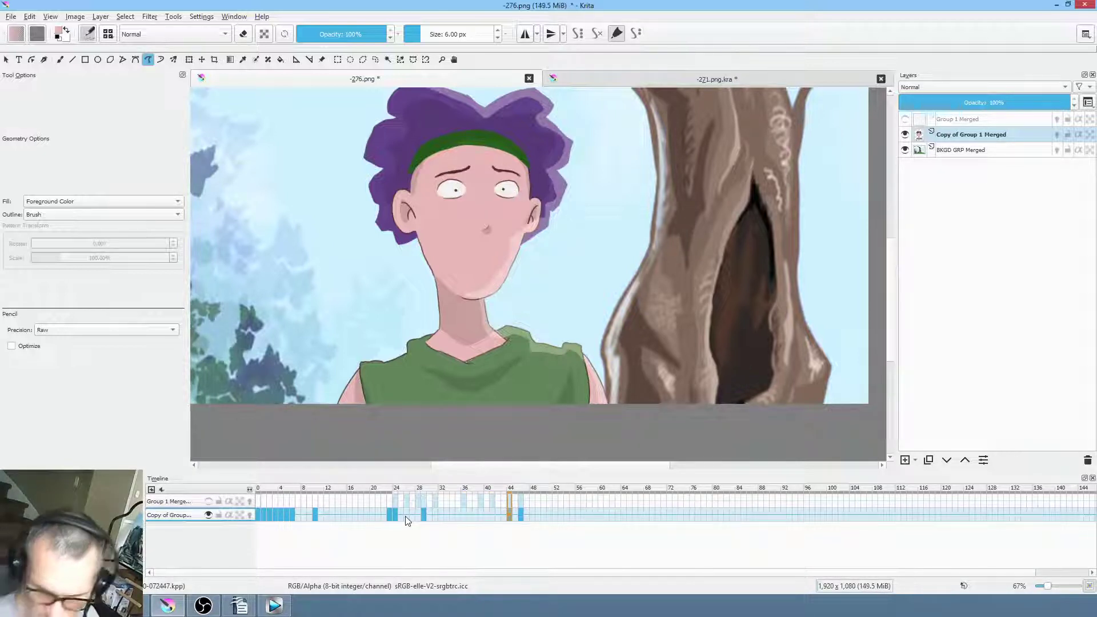
click(389, 514)
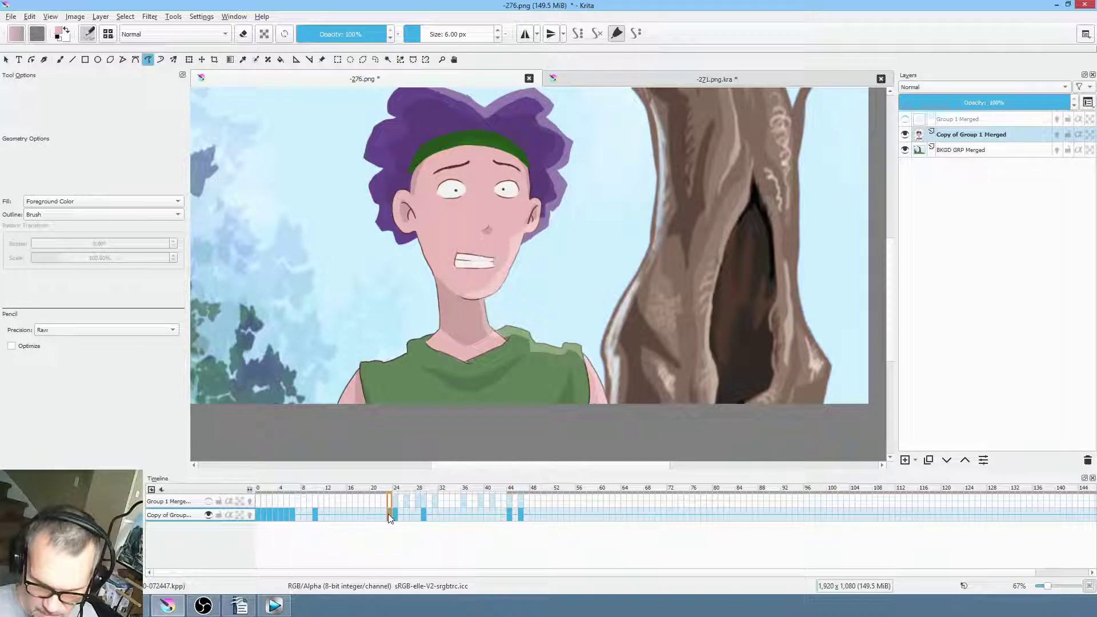
click(317, 513)
click(514, 515)
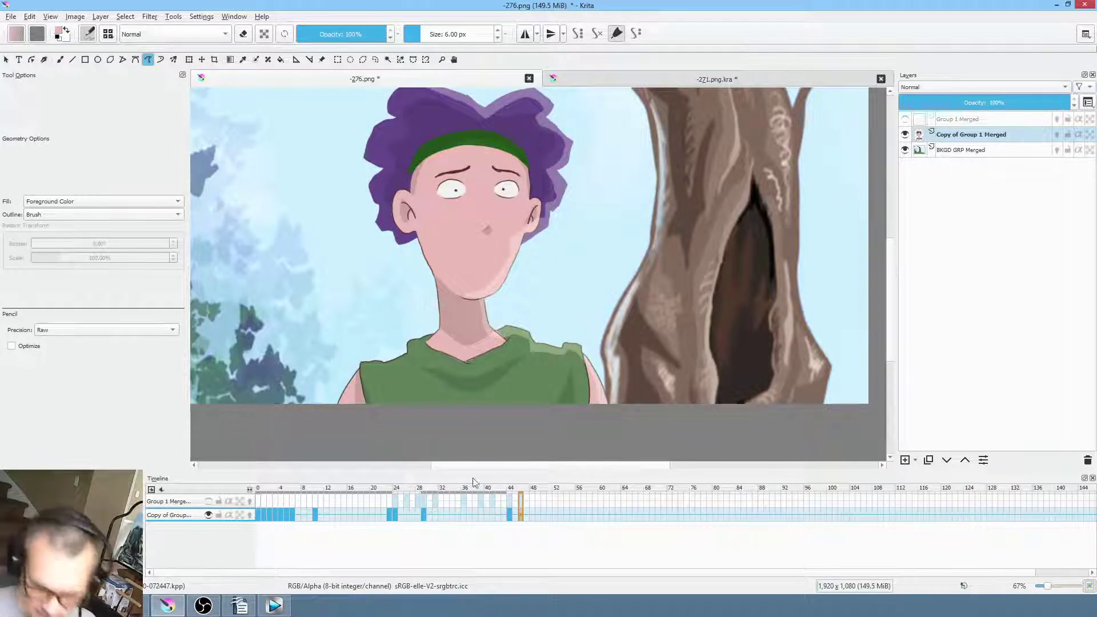
Show the Group 1 Merged mouth layer again and play the animation from frame 0
click(906, 120)
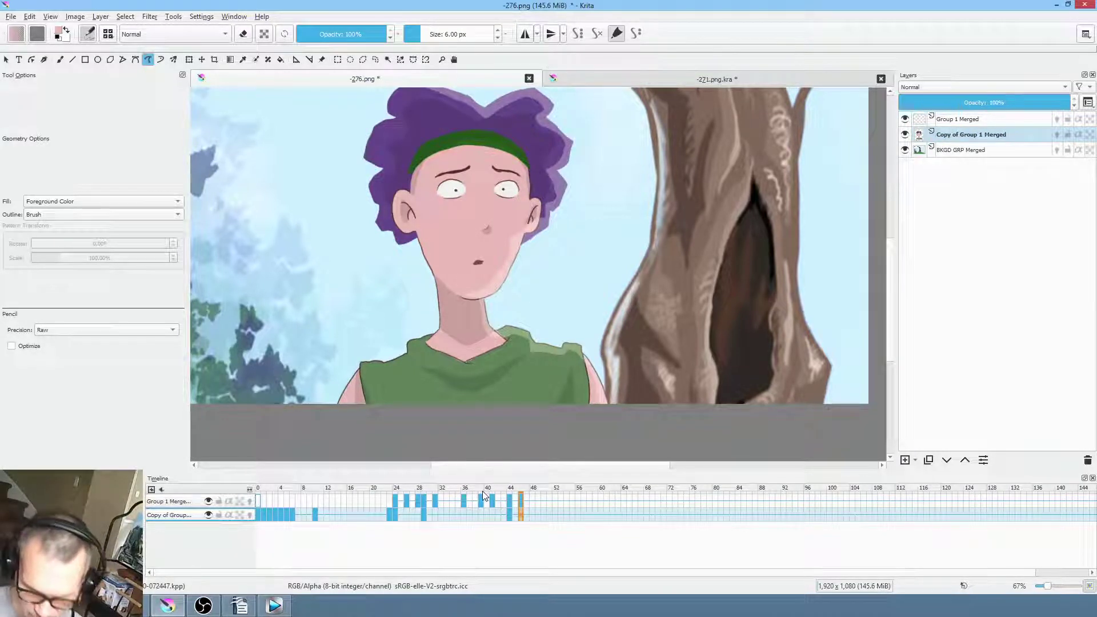
drag(484, 496, 370, 492)
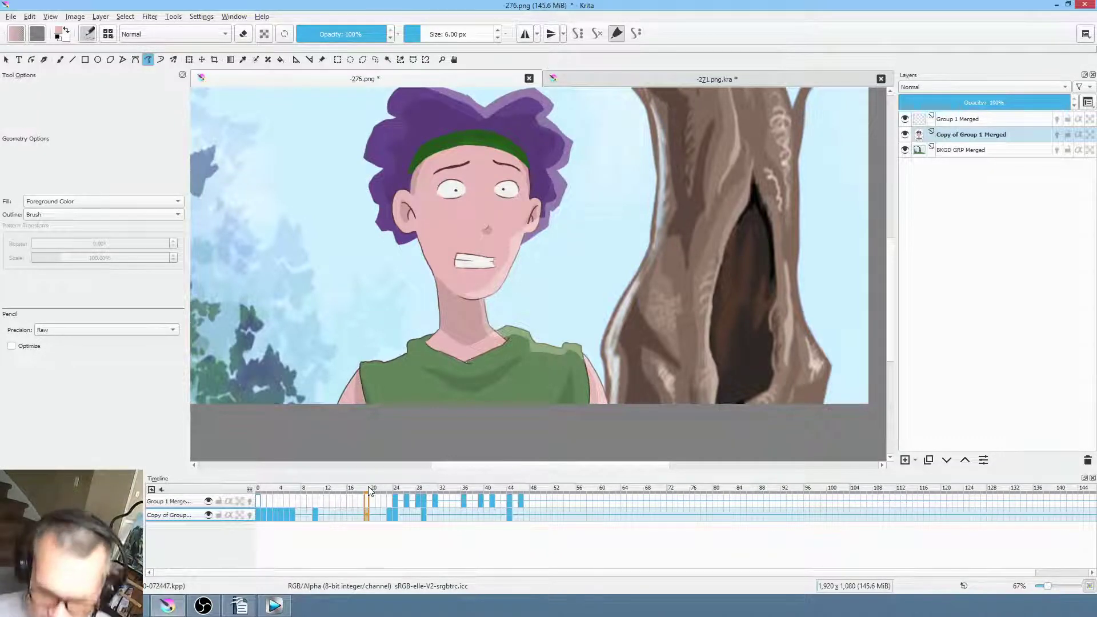
click(261, 497)
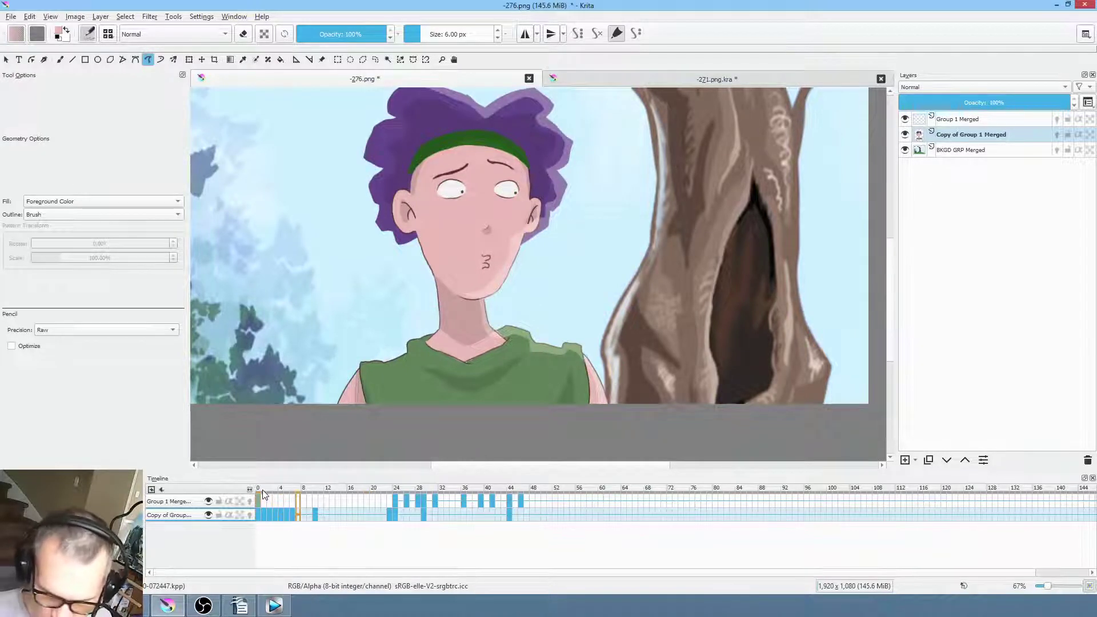
key(space)
Switch to Vegas Pro and play the edit from just before clip 274 into clip -276
click(275, 607)
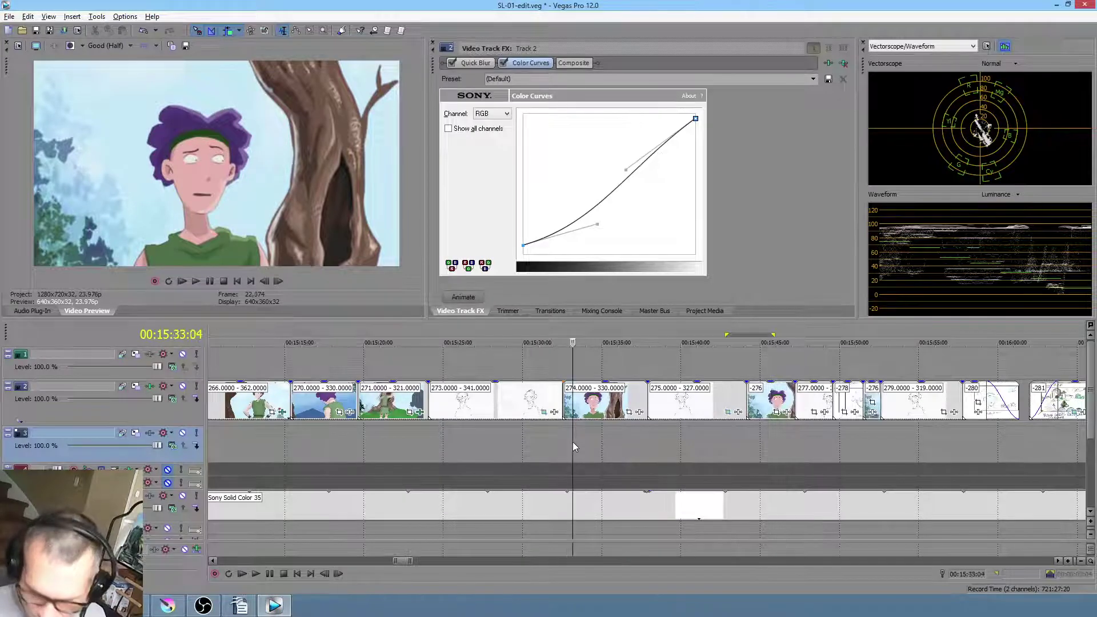
click(531, 440)
key(space)
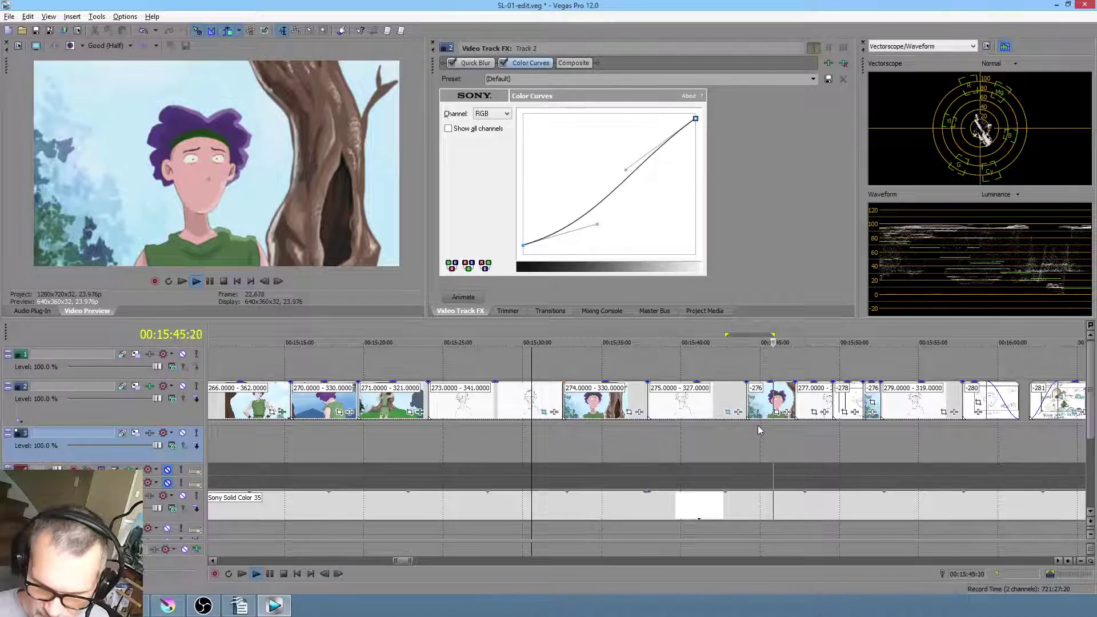
Return to Krita and play the lip-sync animation from frame 0 of the Copy of Group 1 Merged layer
key(alt+Tab)
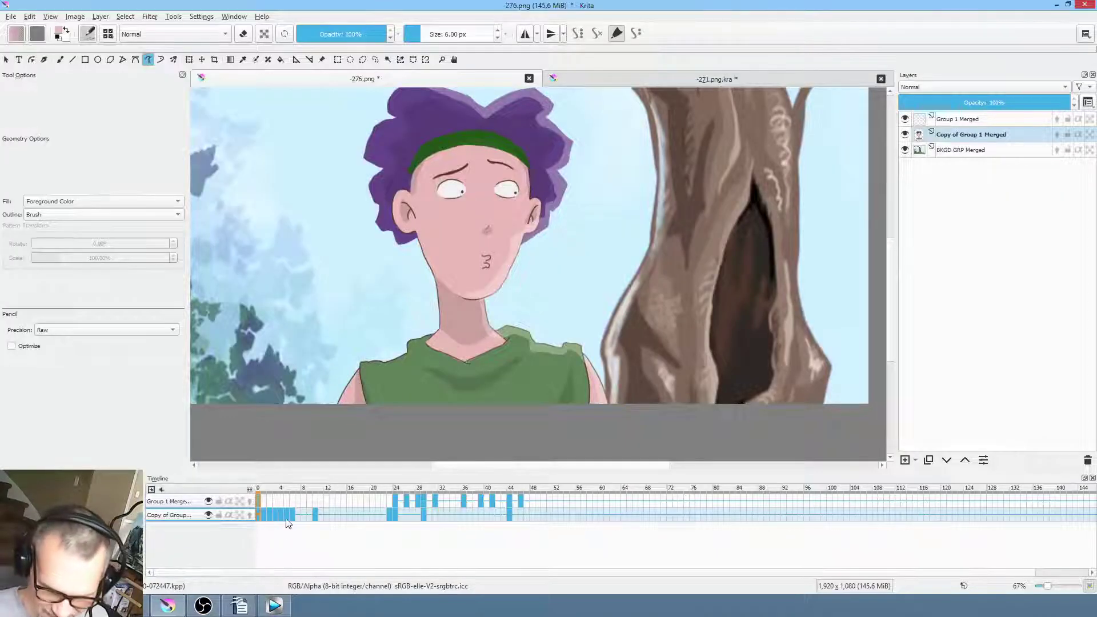
click(259, 515)
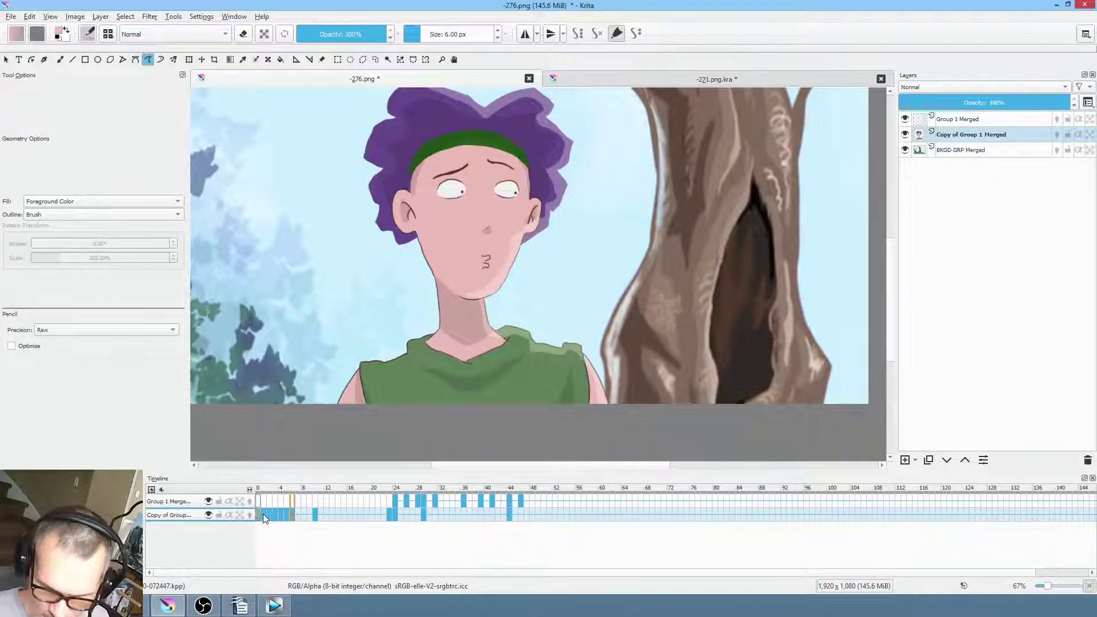
key(space)
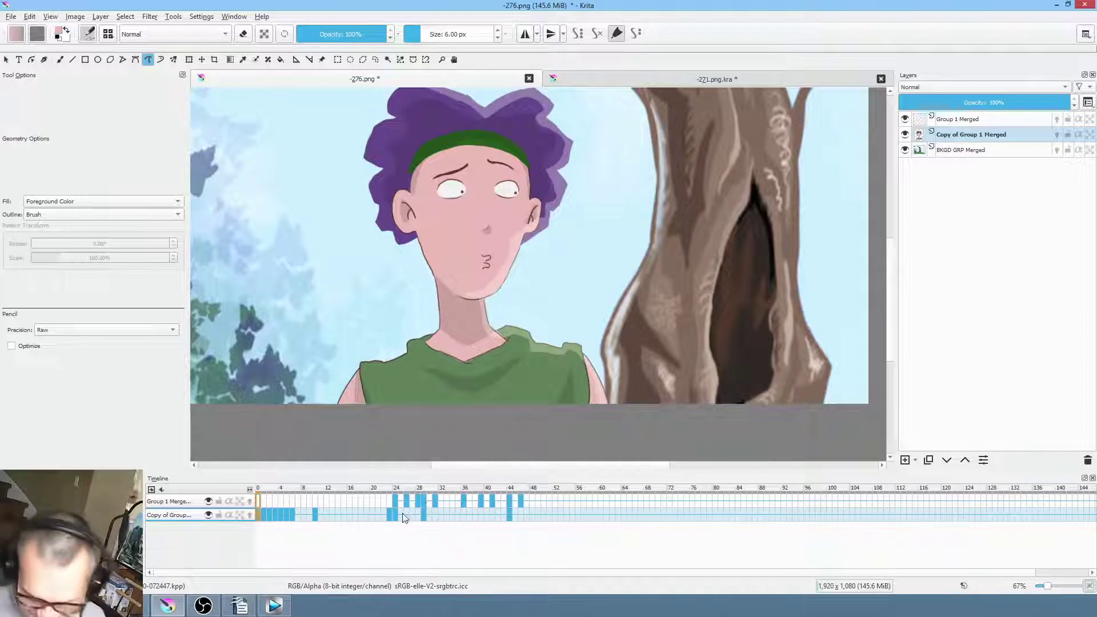
Examine the mouth shapes at frames 21, 41 and 44, stepping back frame by frame through the preceding frames
click(376, 509)
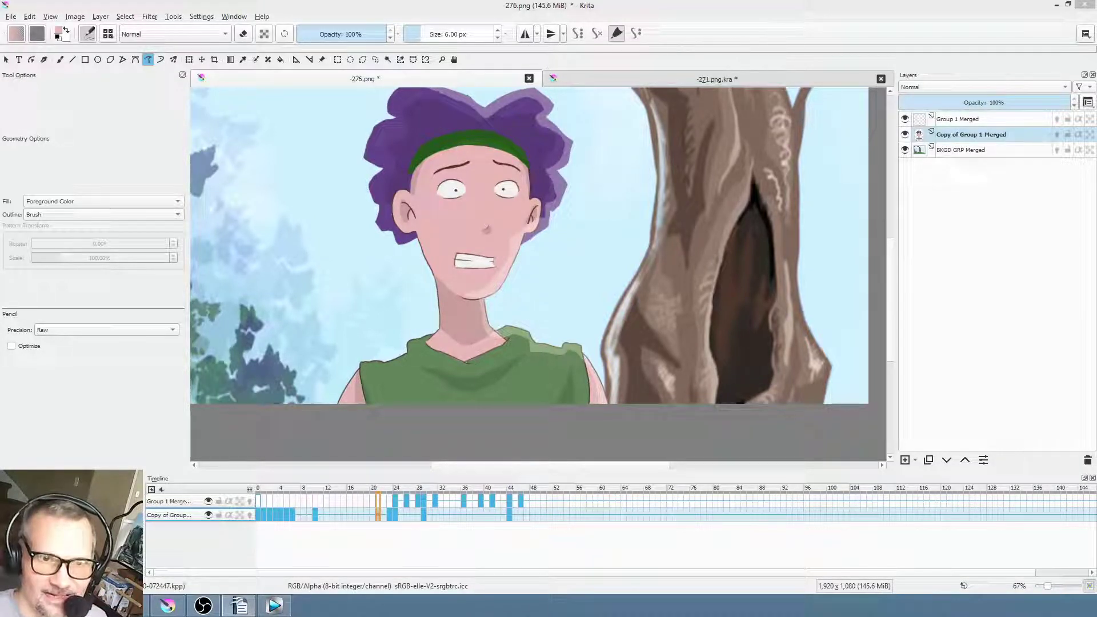
click(365, 508)
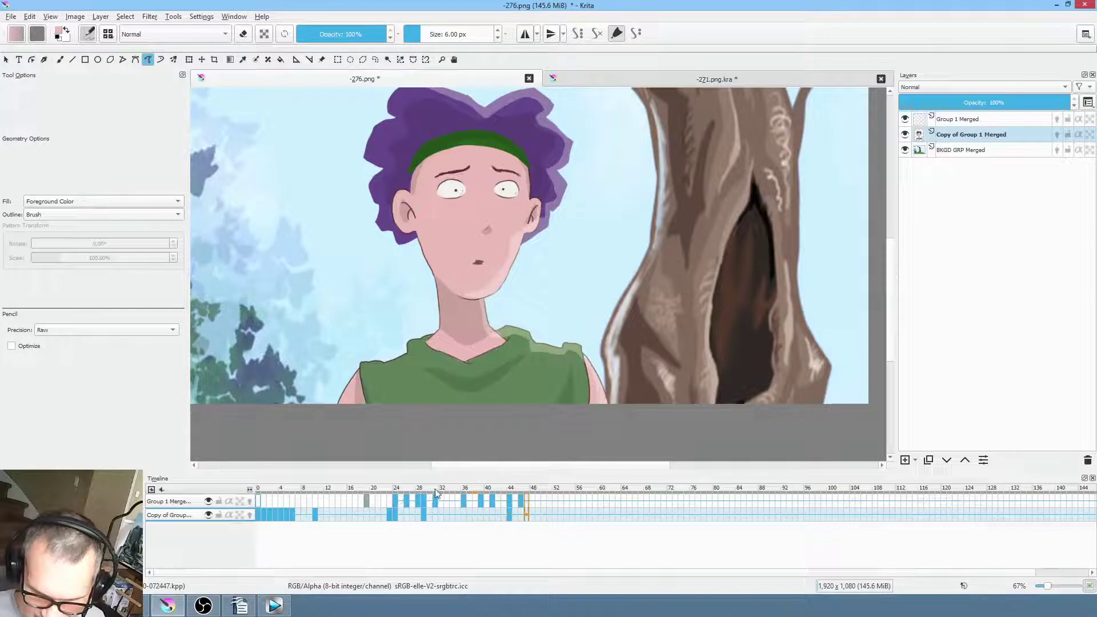
click(491, 505)
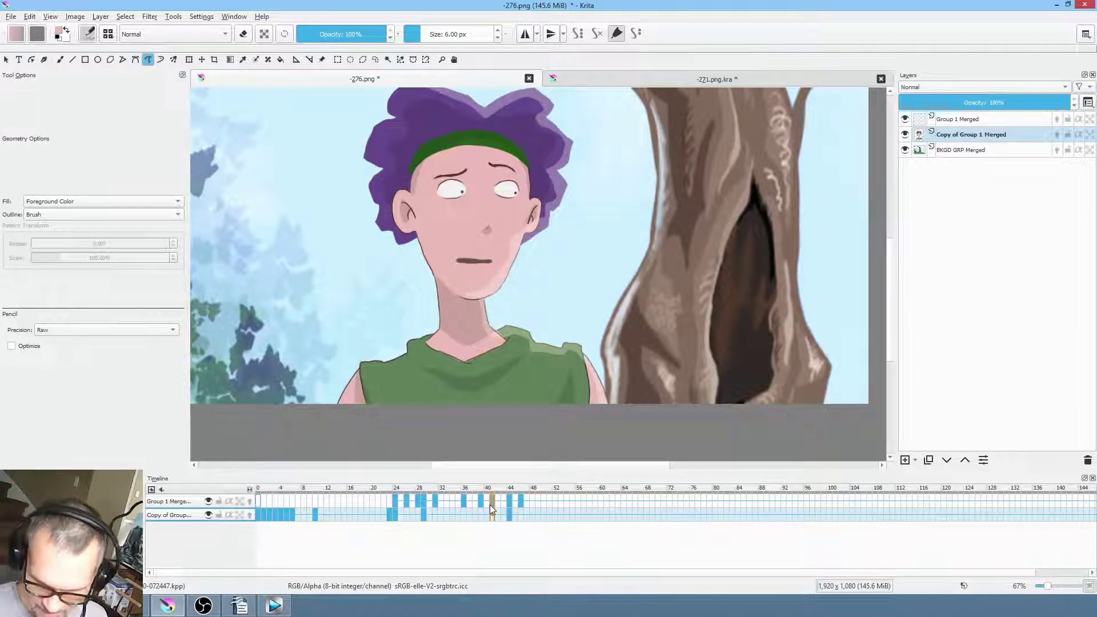
click(509, 516)
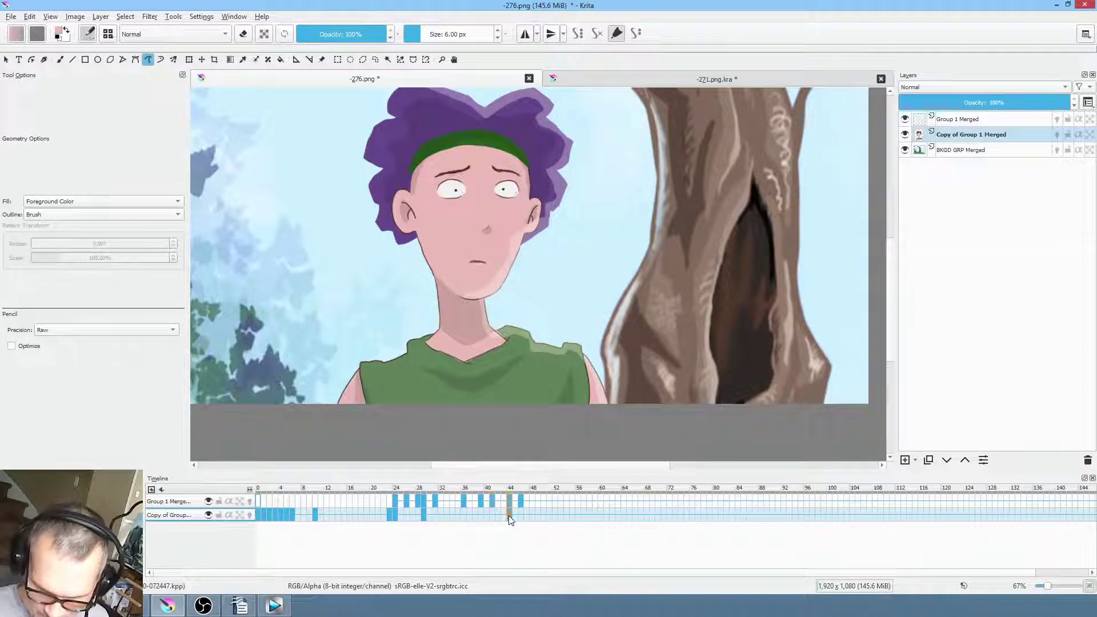
key(Left)
key(Left)
key(Left)
key(Left)
key(Left)
key(Left)
key(Left)
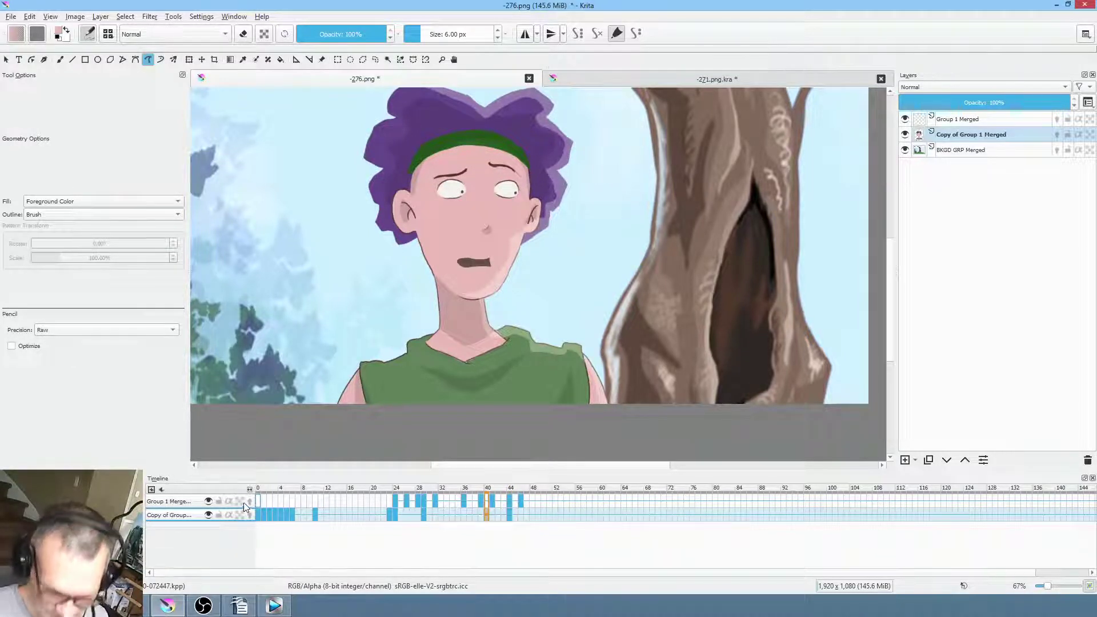
Review the talking section by playing the animation from frame 22
drag(251, 491, 283, 488)
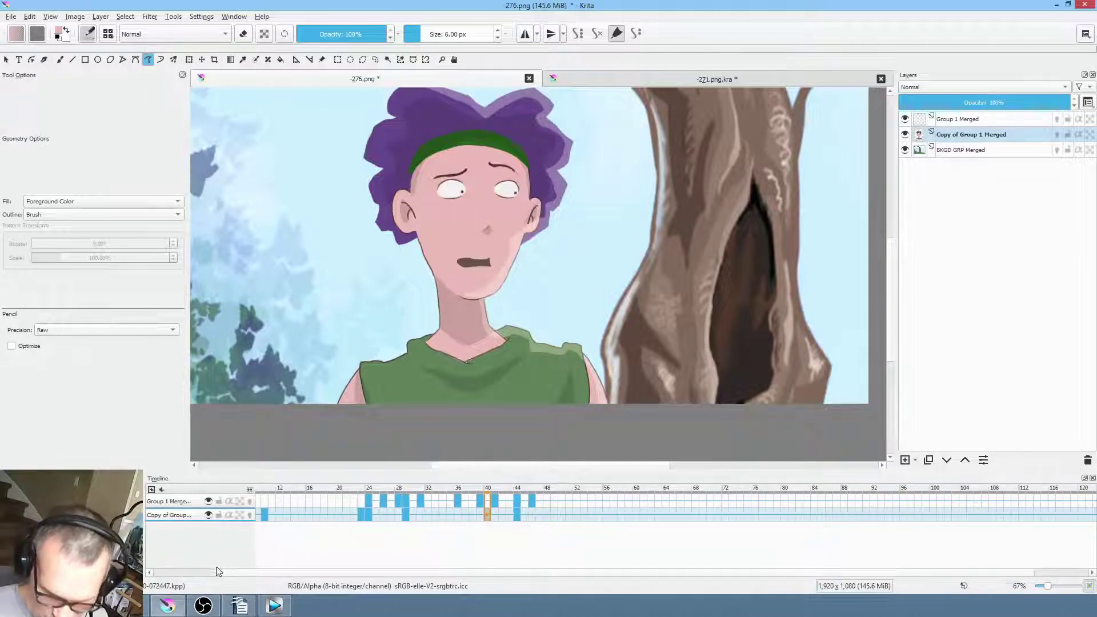
scroll(240, 576, left, 3)
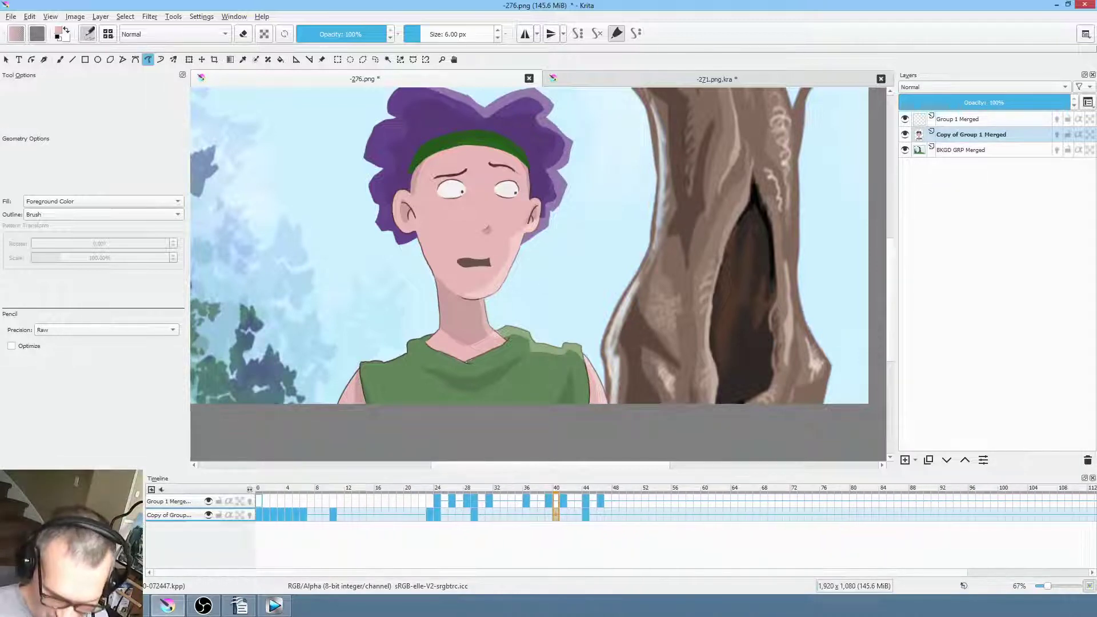
click(420, 497)
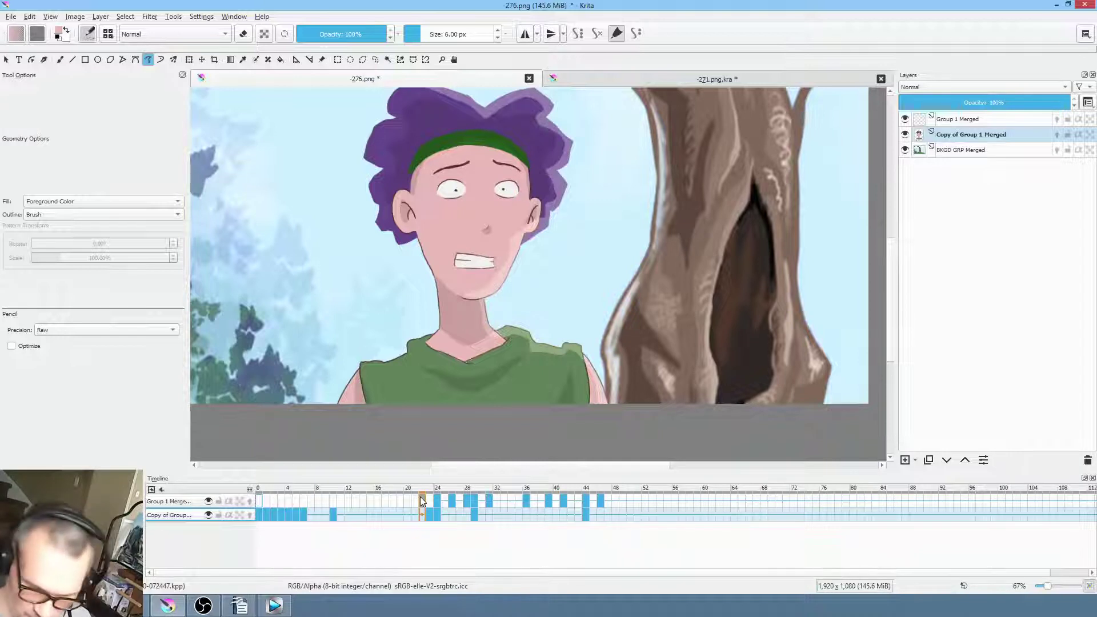
key(space)
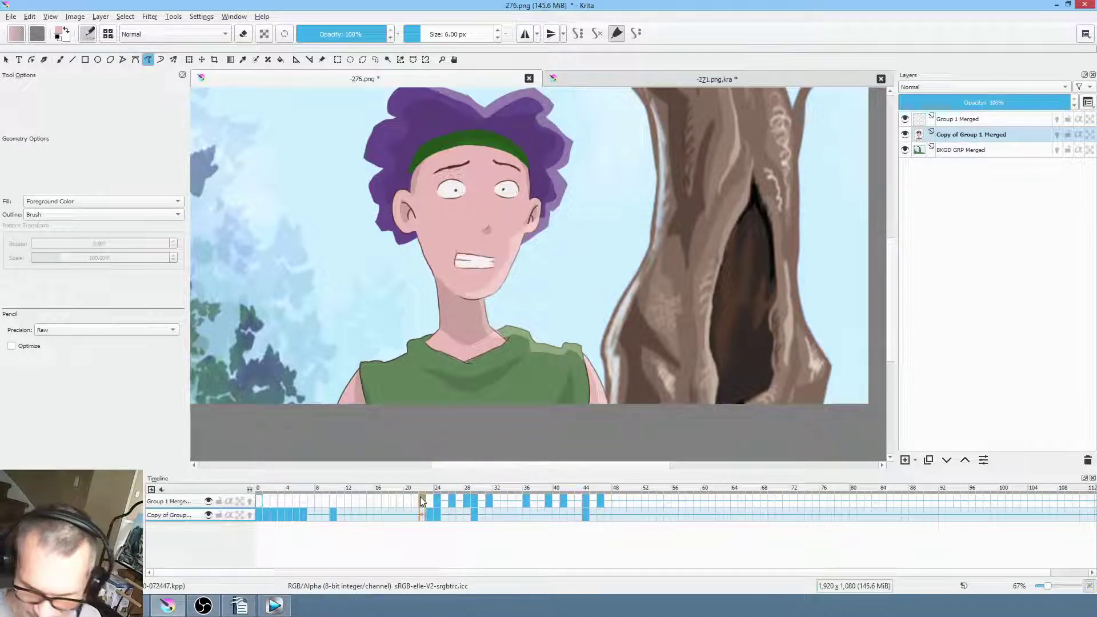
Move the last keyframe of the Group 1 Merged layer from frame 46 to frame 56
click(589, 502)
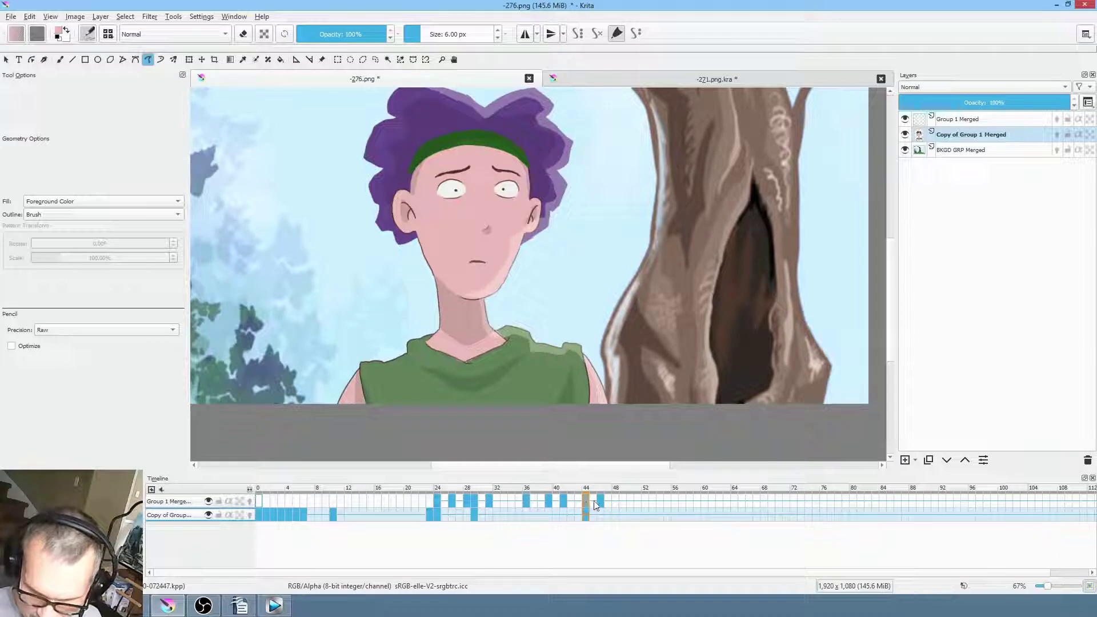
mouse_move(601, 501)
mouse_down()
mouse_move(712, 500)
mouse_move(587, 502)
mouse_move(677, 500)
mouse_up()
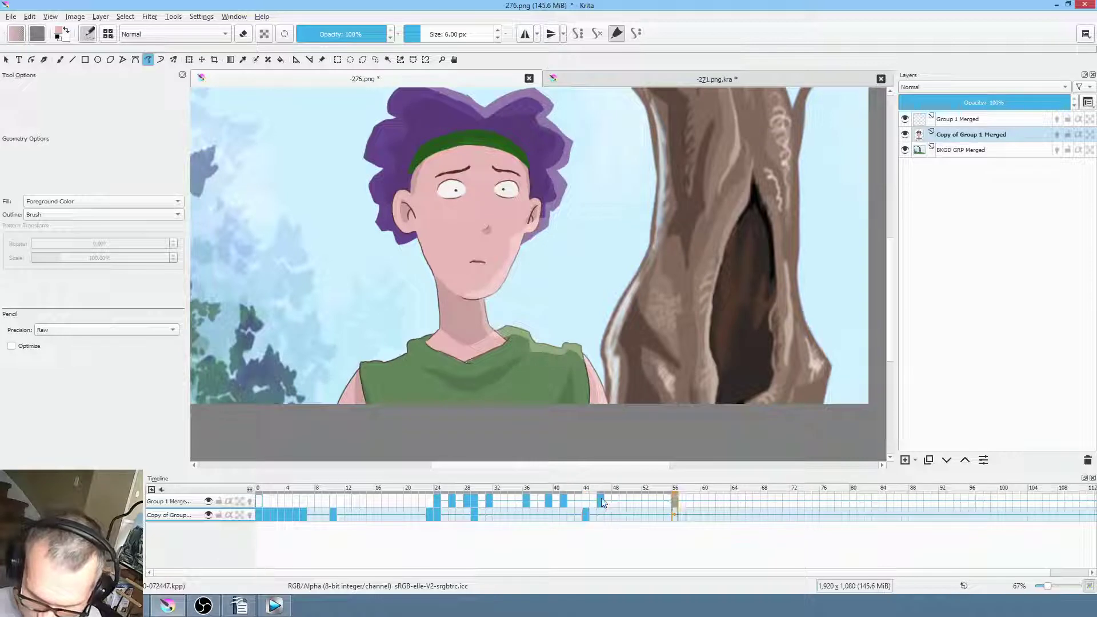
click(565, 501)
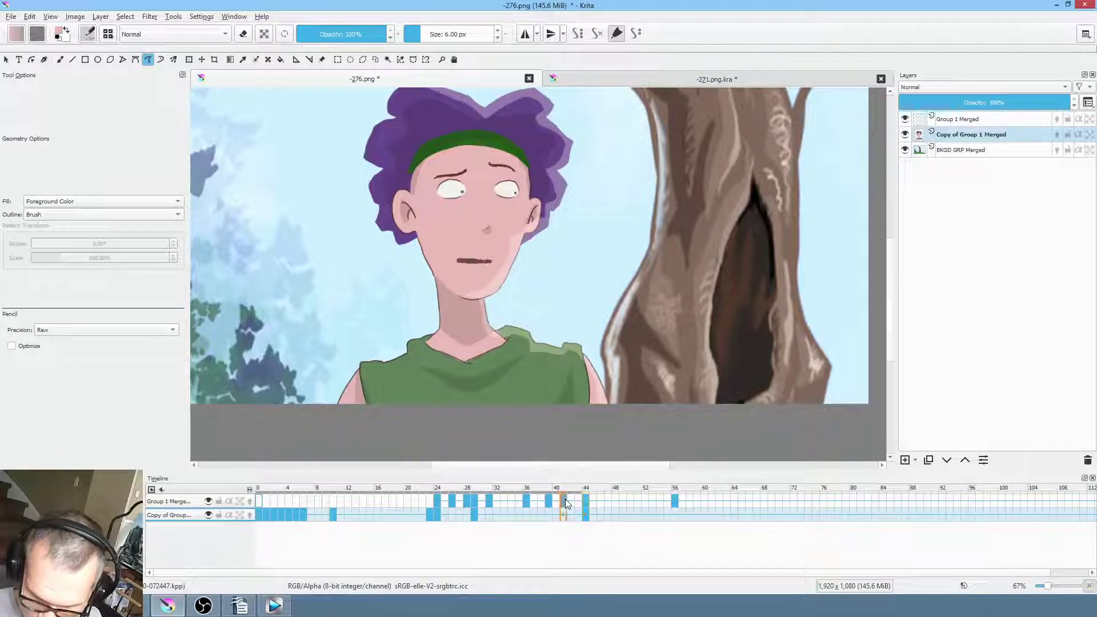
Copy the mouth keyframe at frame 39 of the Group 1 Merged layer to frame 46
click(528, 502)
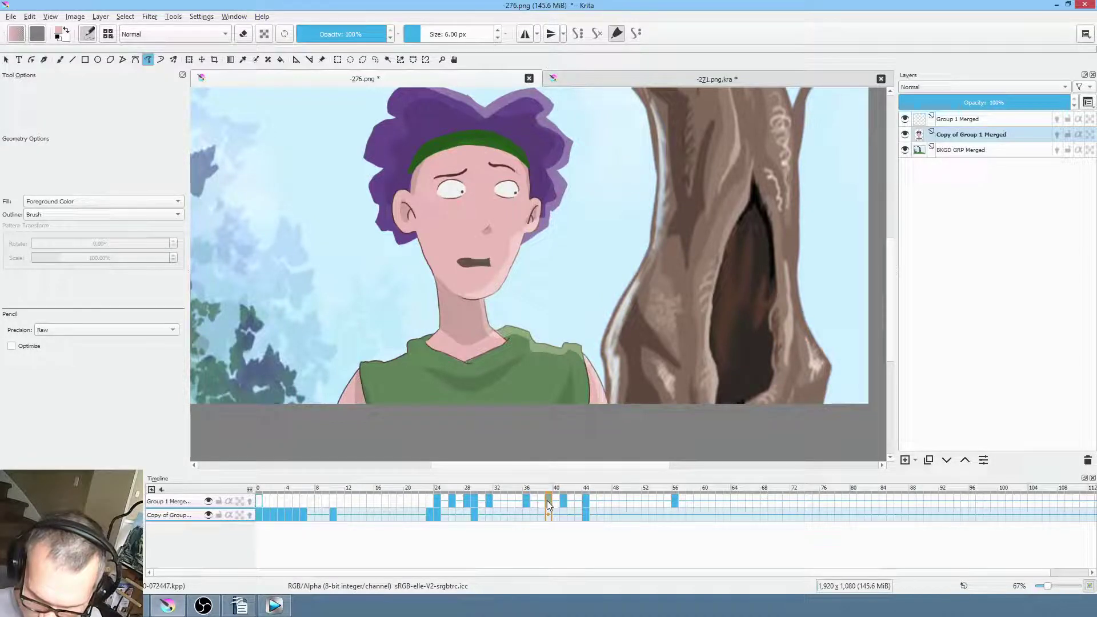
click(600, 502)
click(599, 501)
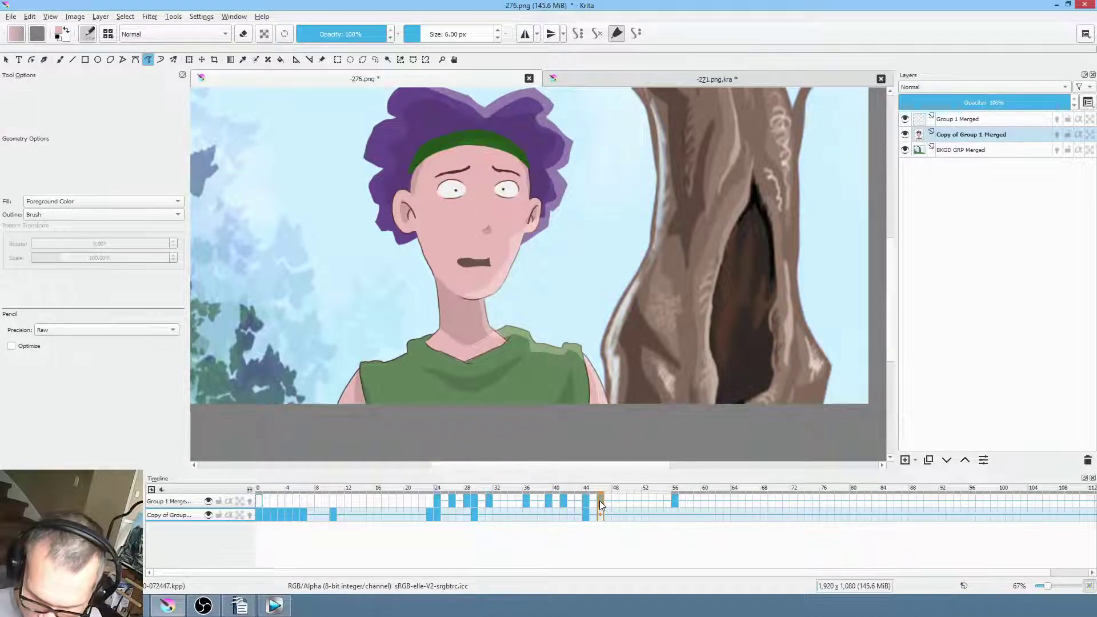
click(584, 501)
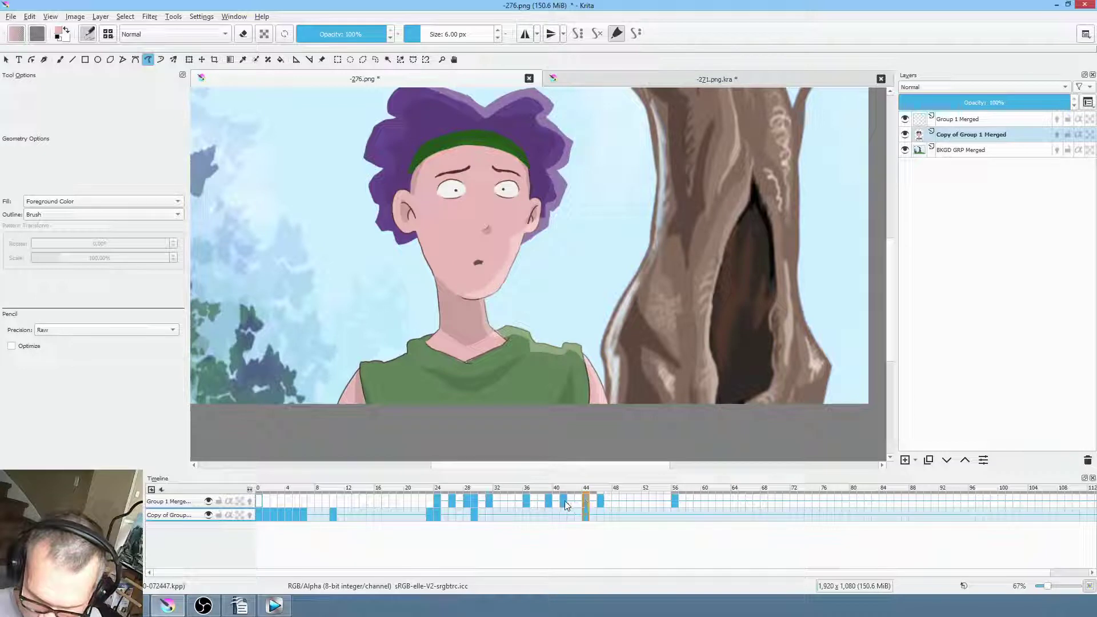
Compare the mouth shapes before frame 44 and copy one of the keyframes to frame 48 of Group 1 Merged
click(547, 499)
click(529, 502)
click(586, 502)
click(600, 501)
click(617, 500)
Copy an earlier mouth keyframe to frame 50 of Group 1 Merged and move the last keyframe from frame 56 to 52
click(467, 501)
click(475, 500)
click(441, 499)
click(461, 501)
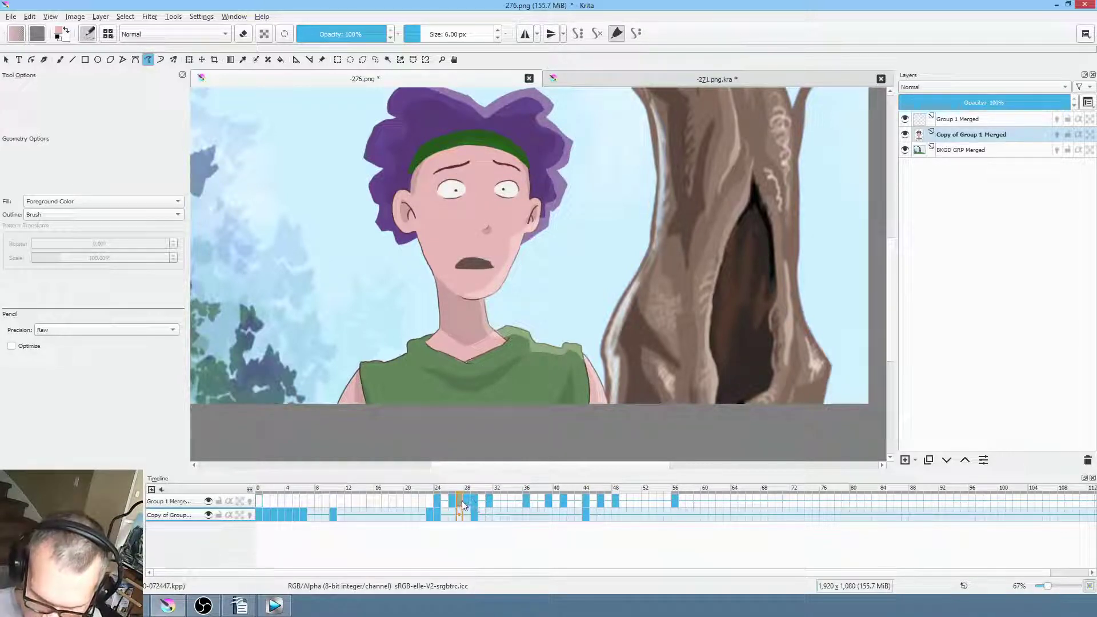
mouse_move(460, 503)
mouse_down()
mouse_move(630, 512)
mouse_move(624, 497)
mouse_up()
click(623, 501)
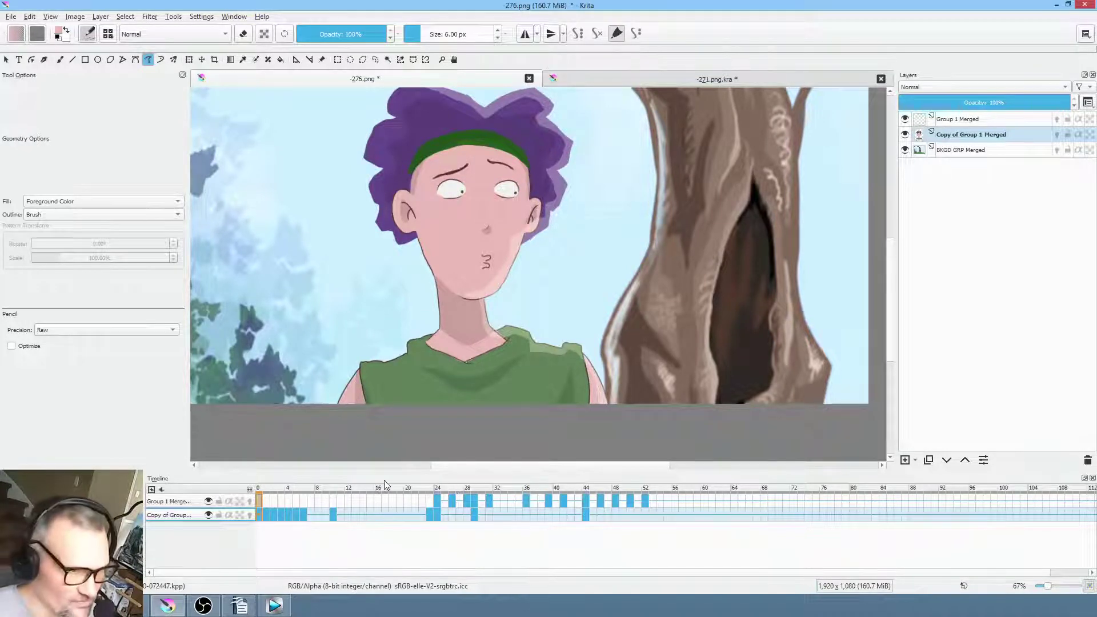
Play the animation back and shift the keyframes from frame 23 onward on both layers so they start at frame 16
key(space)
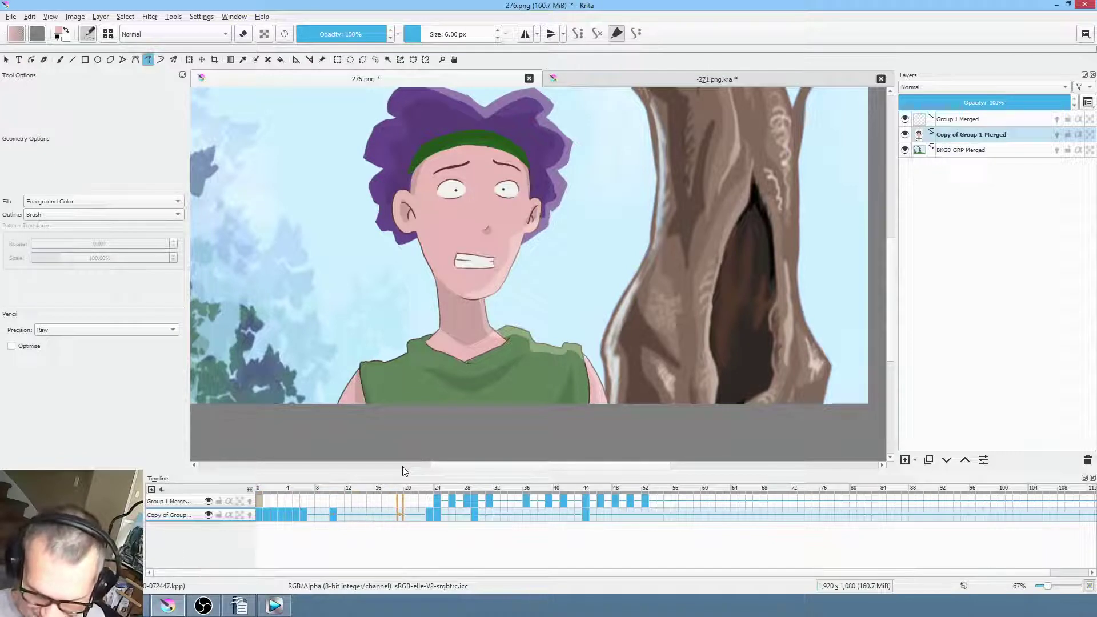
key(space)
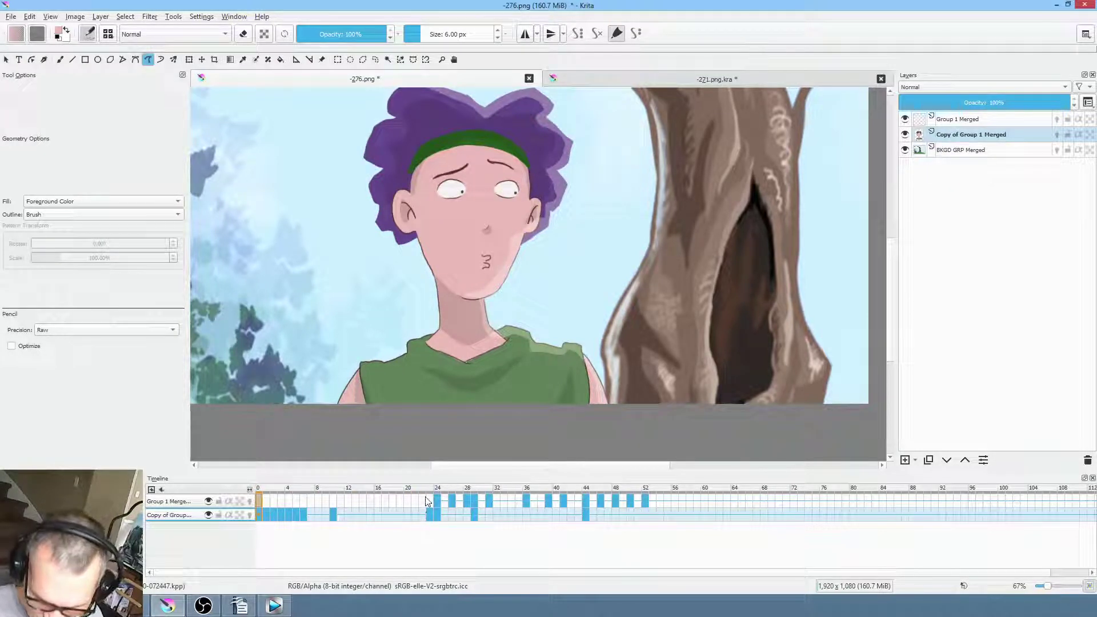
drag(428, 505, 378, 513)
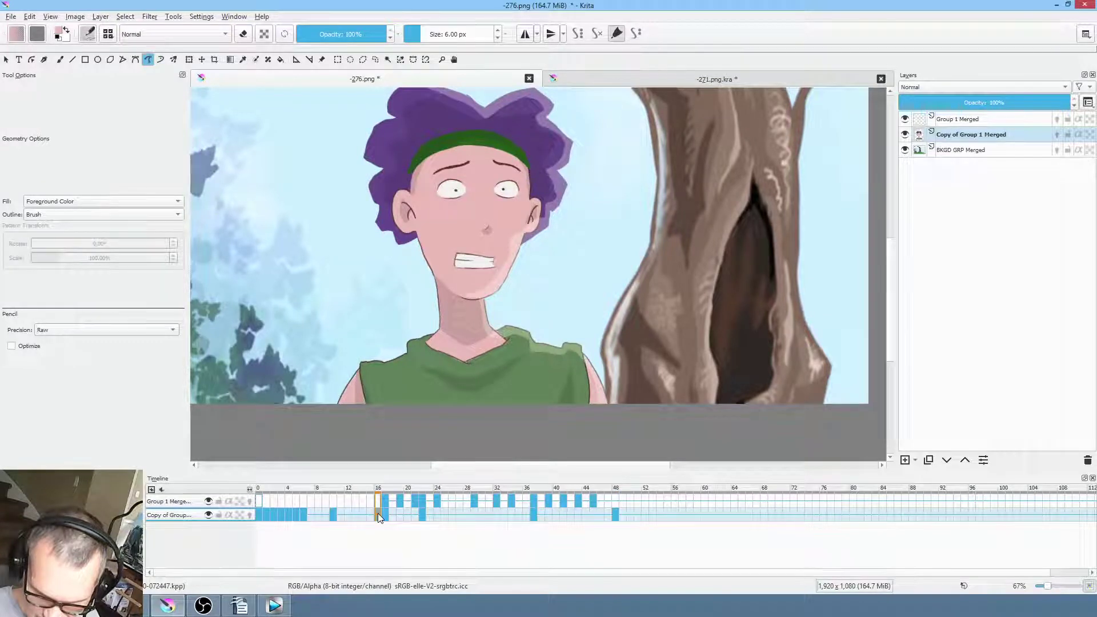
Set frame 48 on the two character layers to the clenched-teeth pose as the end of the talking section
drag(377, 514, 616, 514)
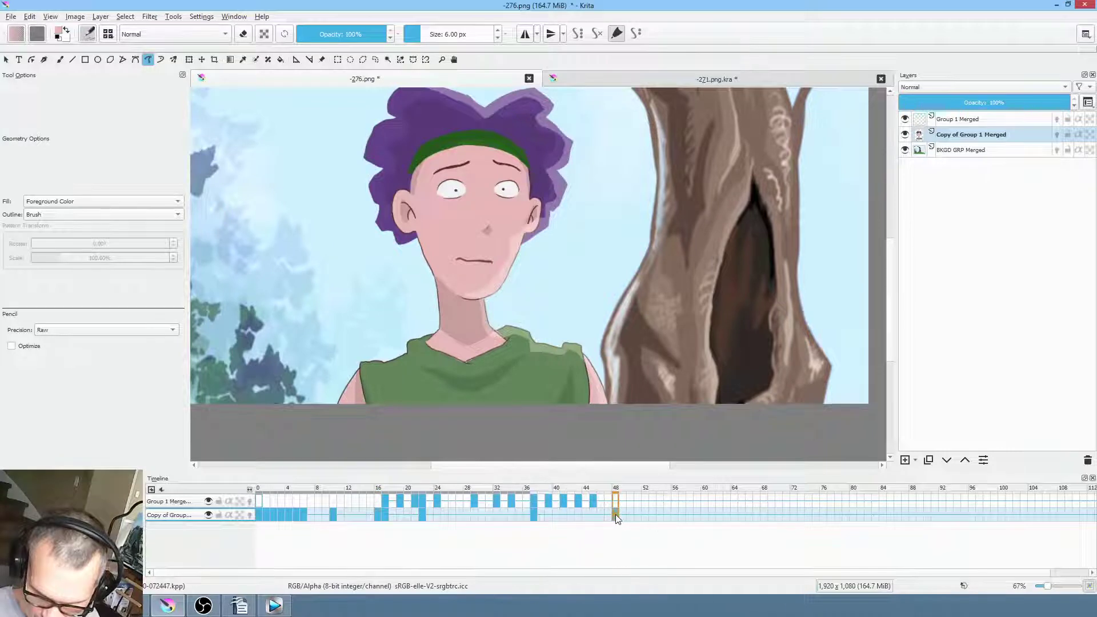
click(376, 500)
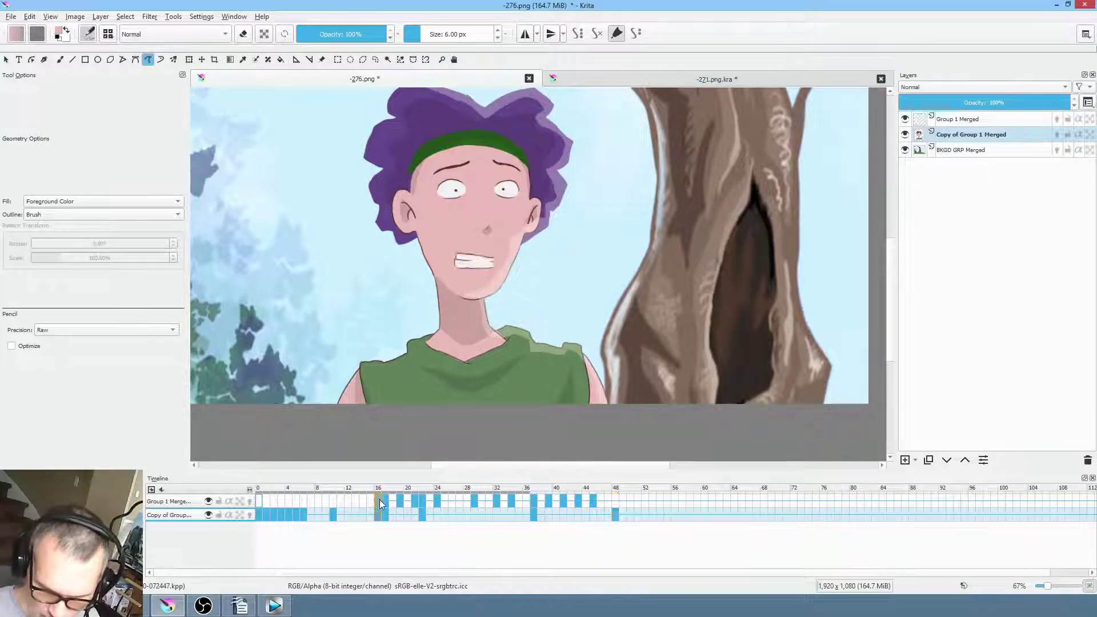
click(333, 514)
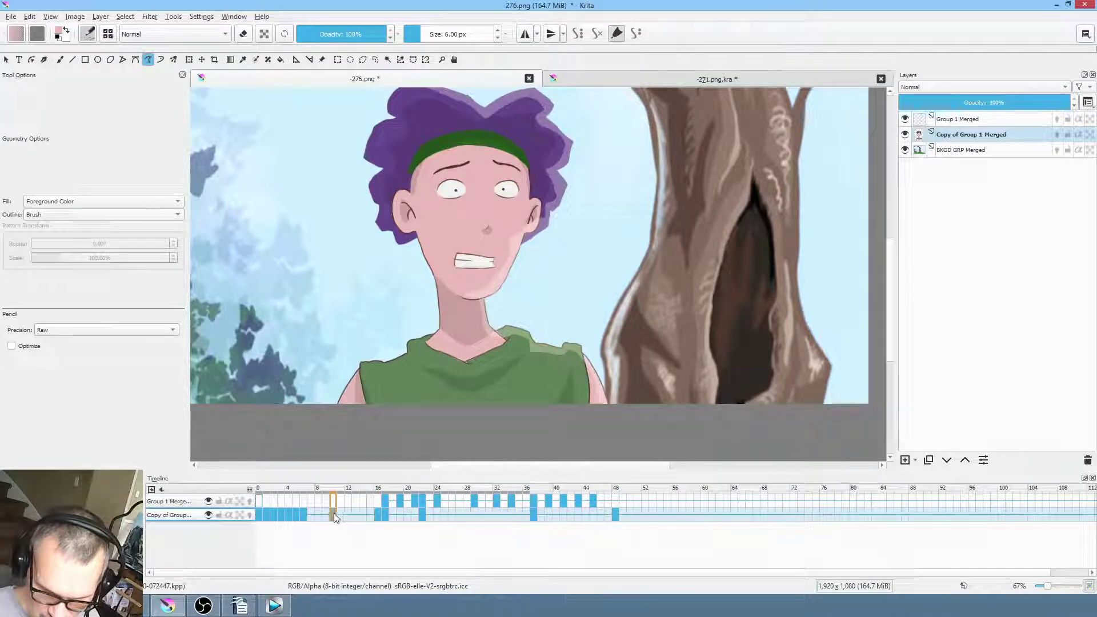
drag(333, 513, 574, 514)
click(583, 518)
key(Left)
key(Left)
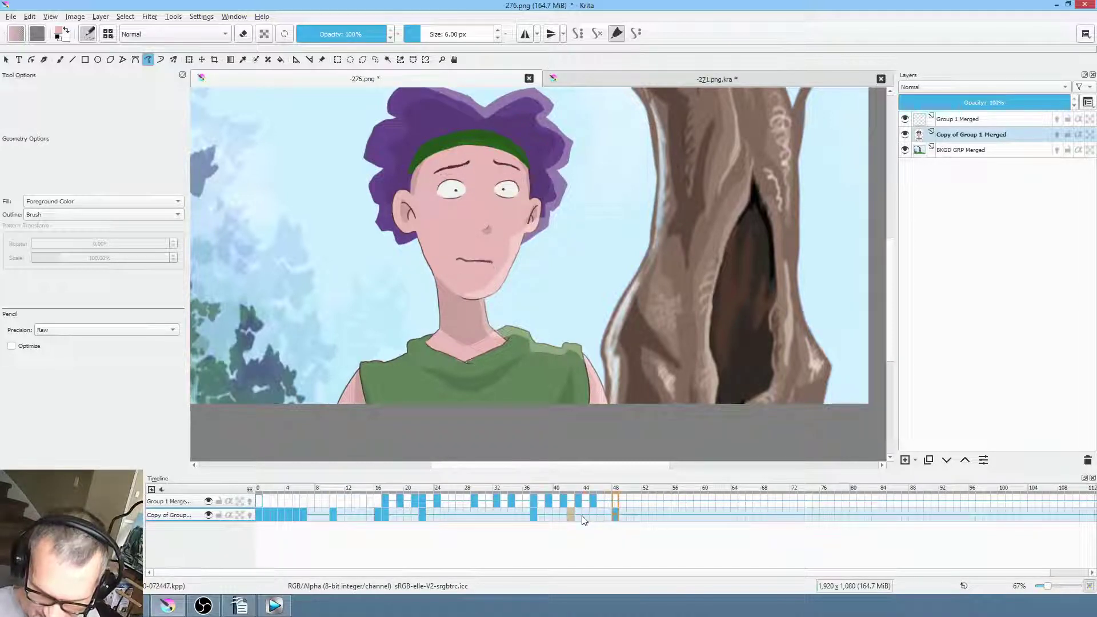
click(617, 499)
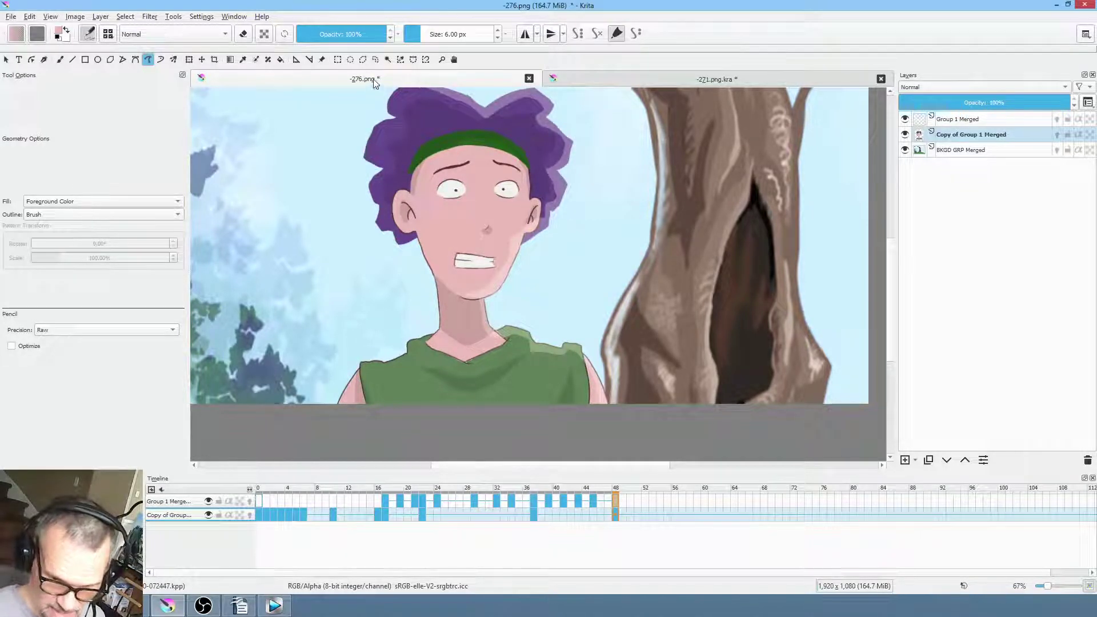
Save the PNG with a Krita copy and render a PNG image sequence with base name 276. to L:/ANIME/SL/scenes/276/RENDER/
key(ctrl+s)
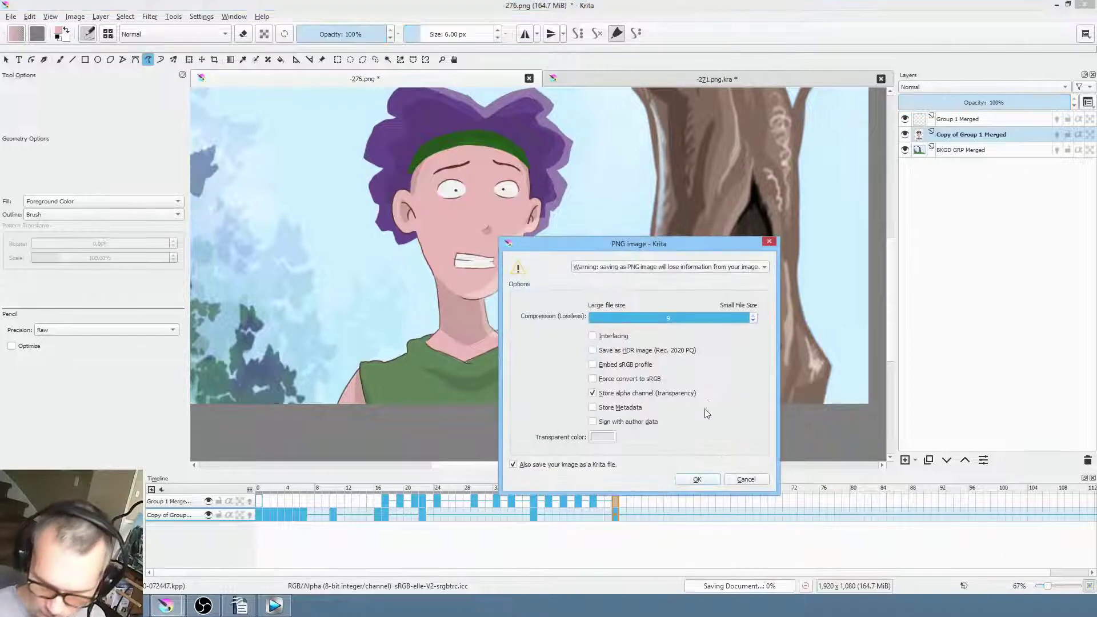
click(702, 478)
key(ctrl+shift+r)
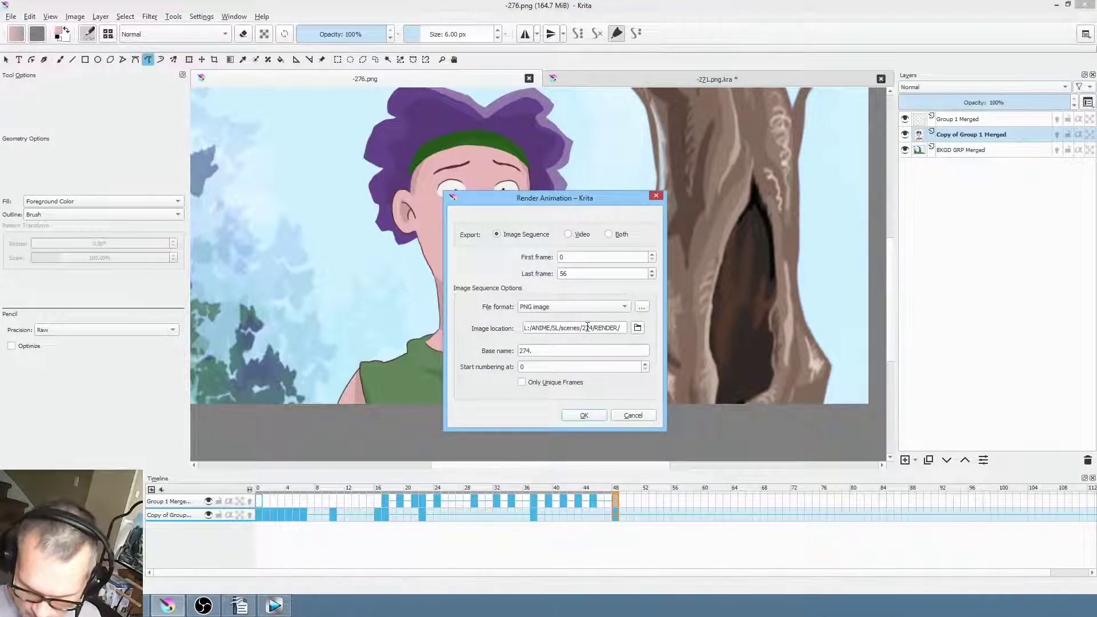
key(BackSpace)
text(6)
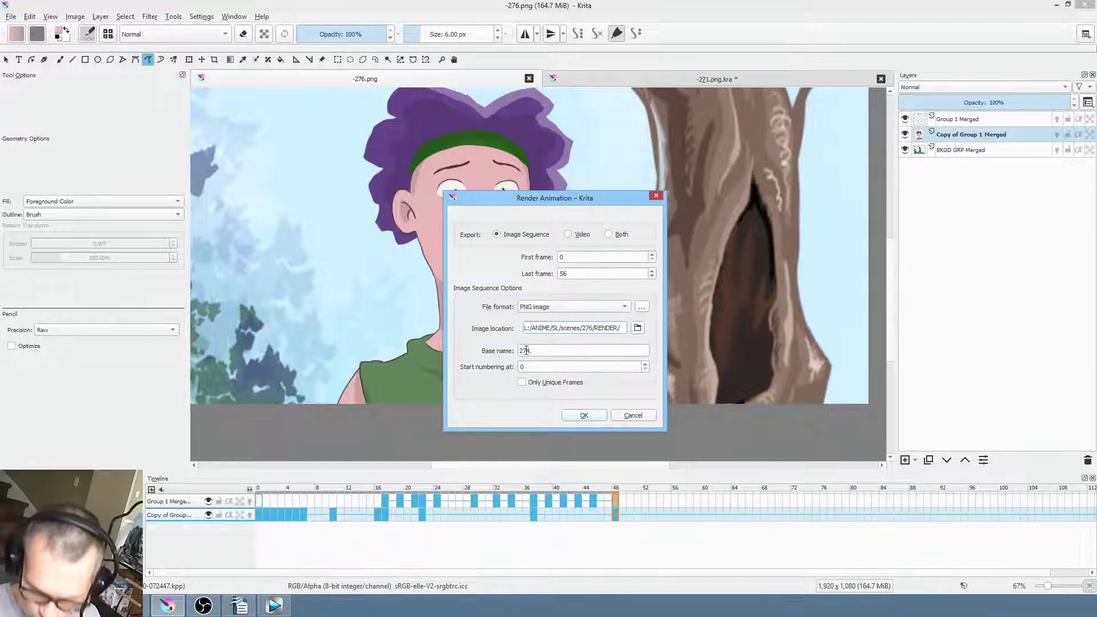
text(6)
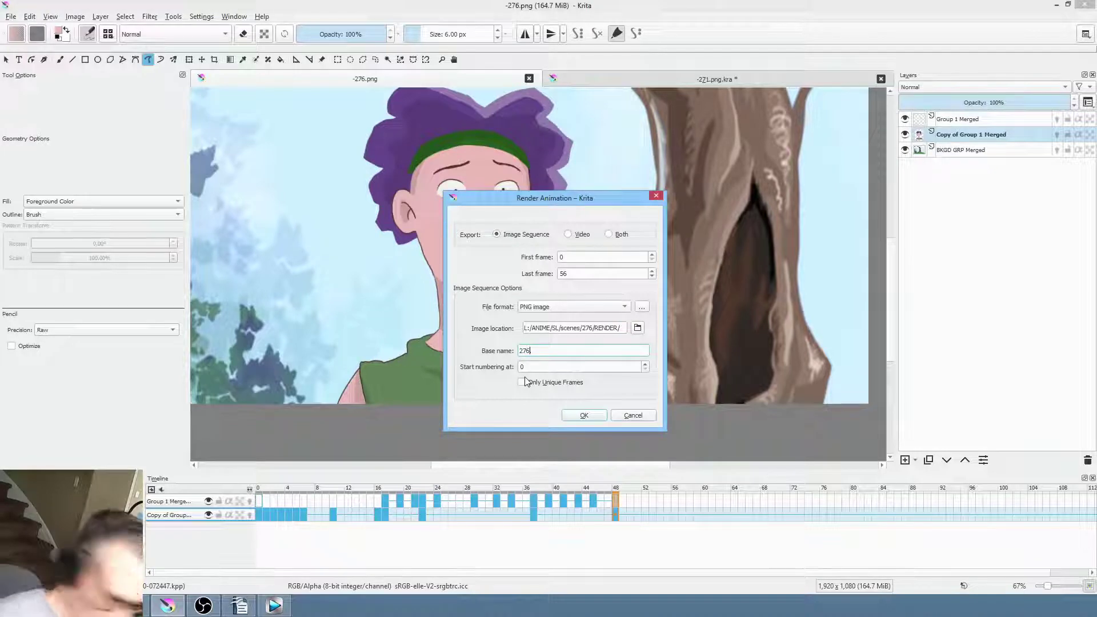
click(591, 411)
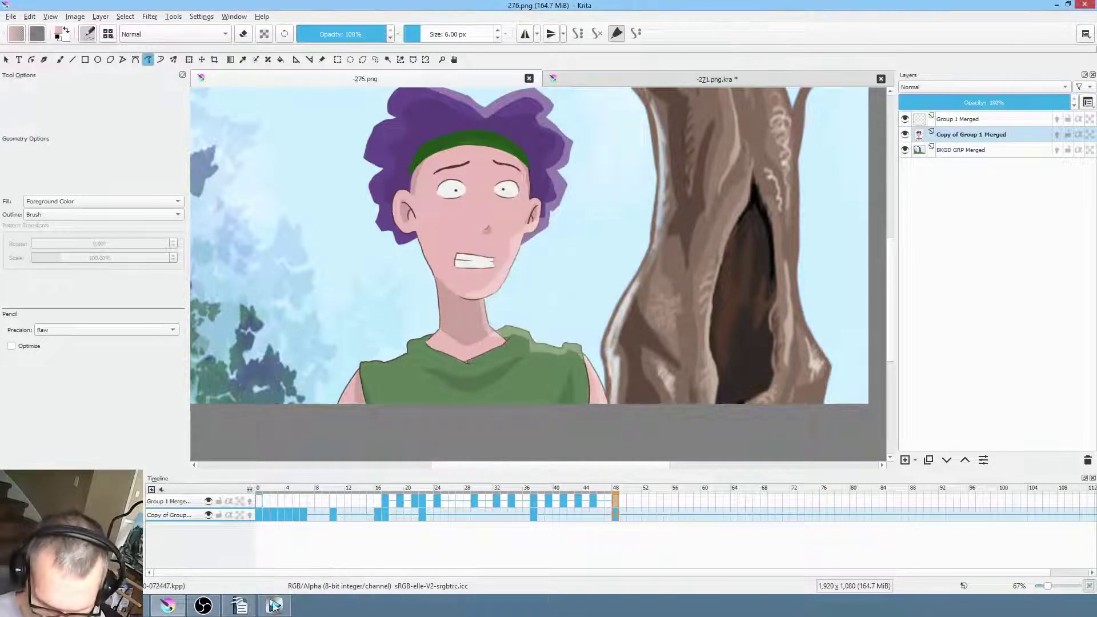
Switch to Vegas Pro and push the -276 clip and all following clips later, leaving a gap after the 275 clip
click(274, 607)
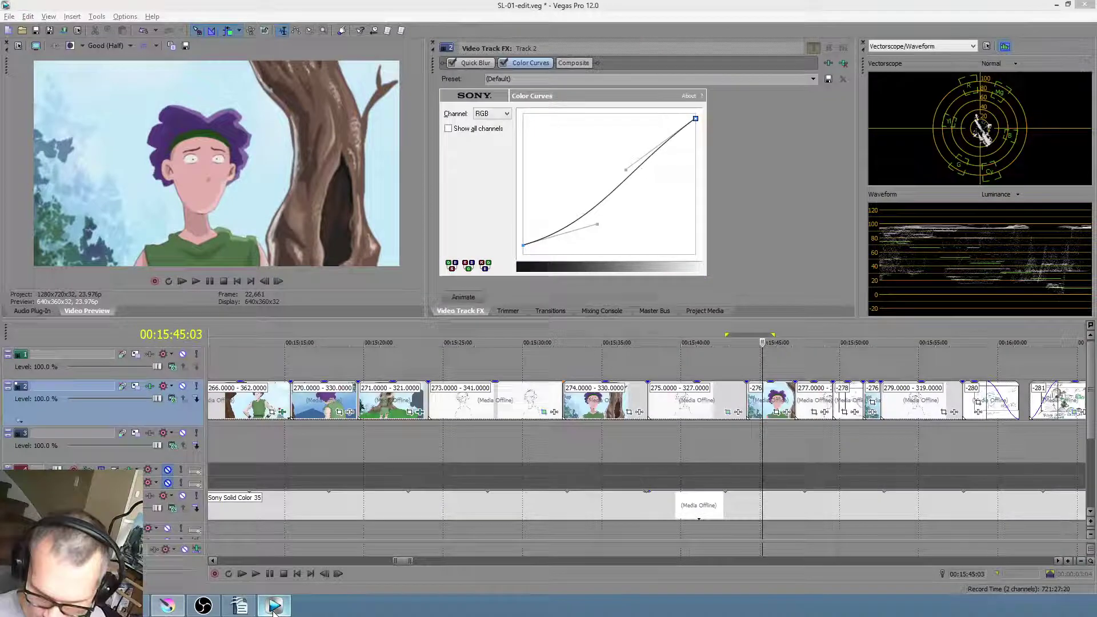
click(781, 400)
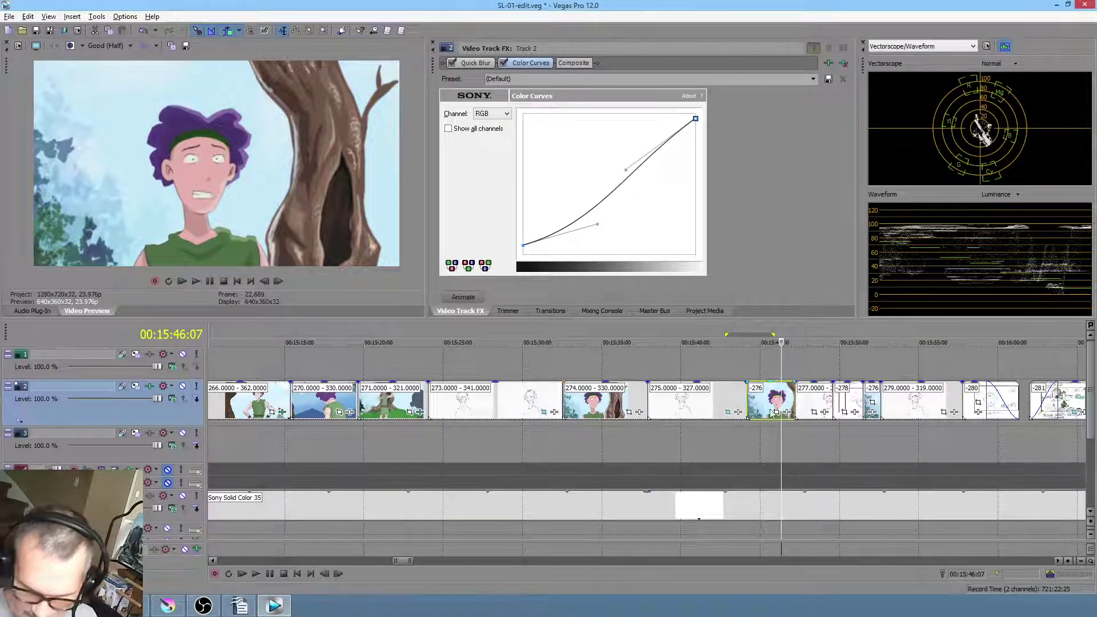
drag(756, 366, 778, 426)
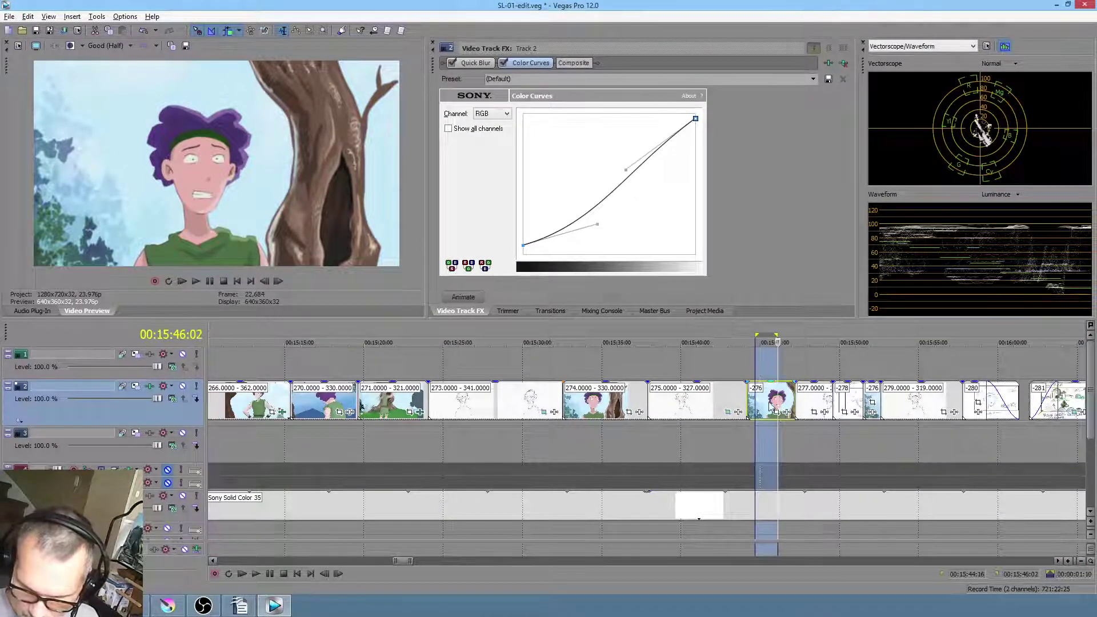
key(ctrl+v)
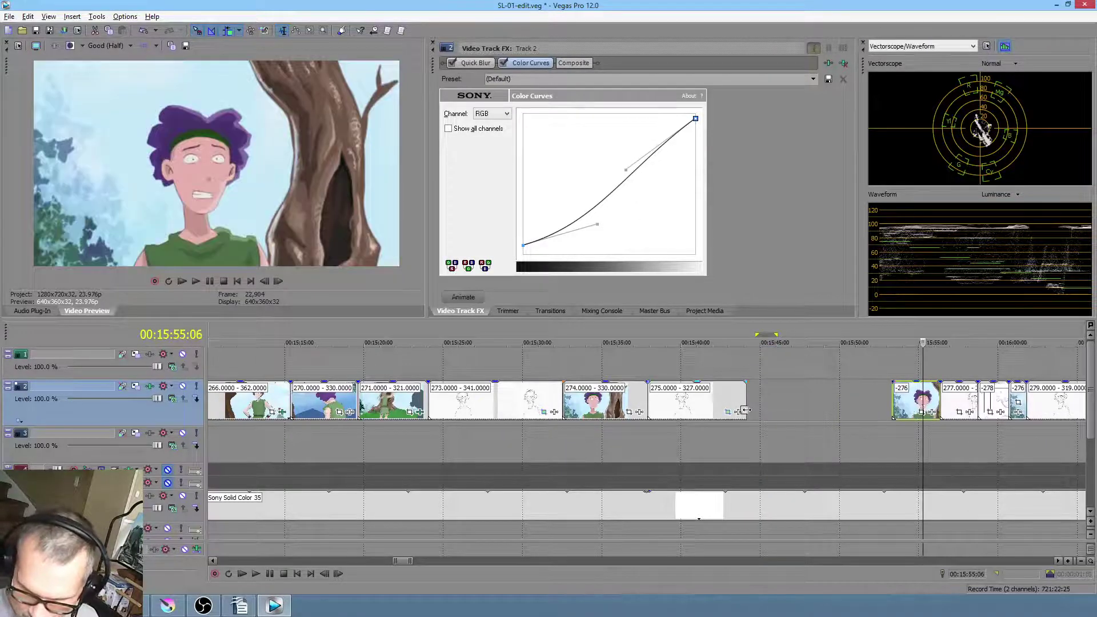
click(745, 410)
Import the rendered frames from the scenes/276/RENDER folder into the project media as one image sequence
click(705, 311)
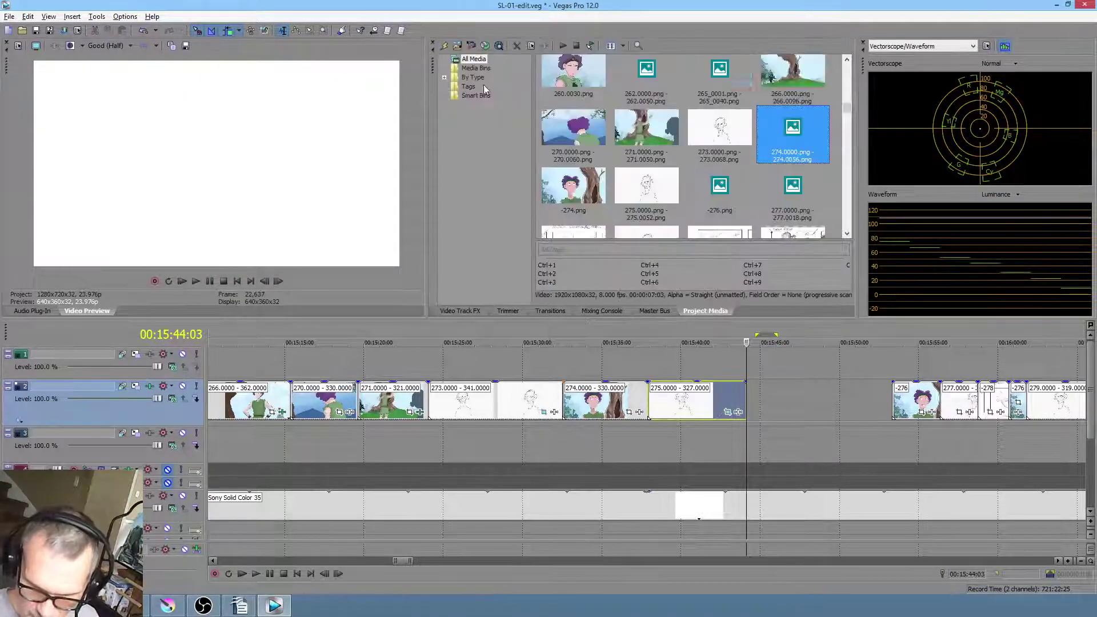
click(445, 45)
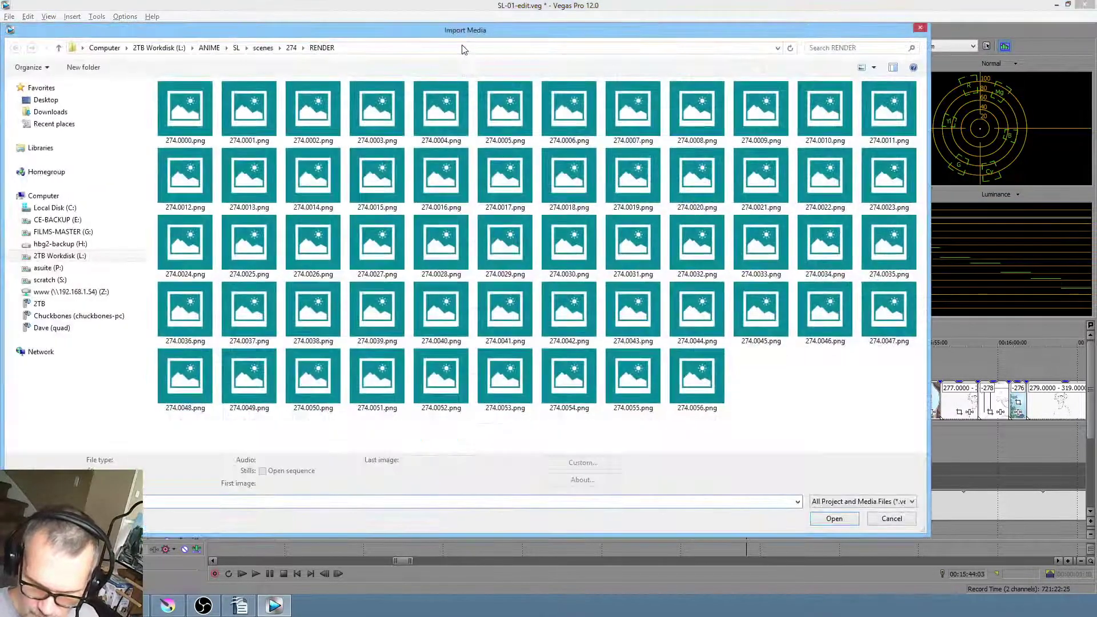
click(268, 48)
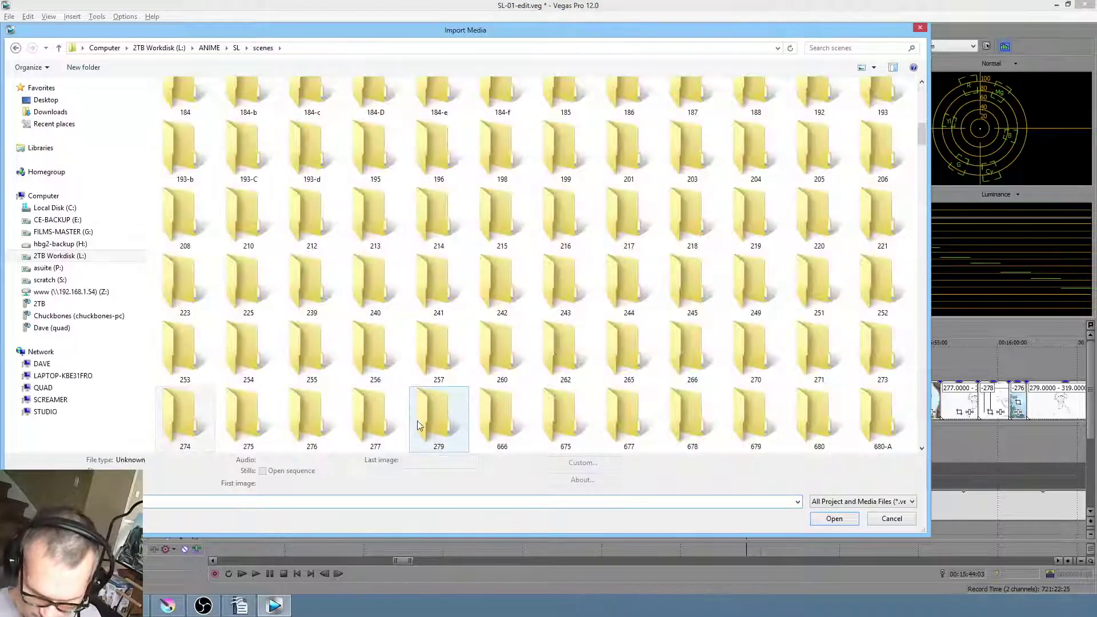
double_click(323, 430)
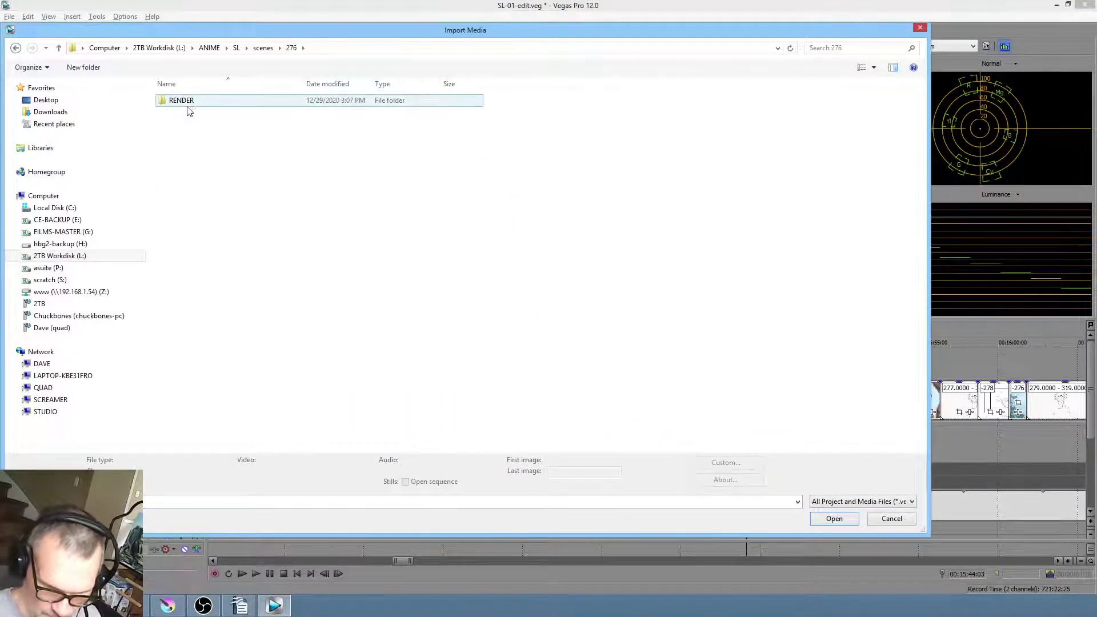
double_click(188, 106)
click(422, 485)
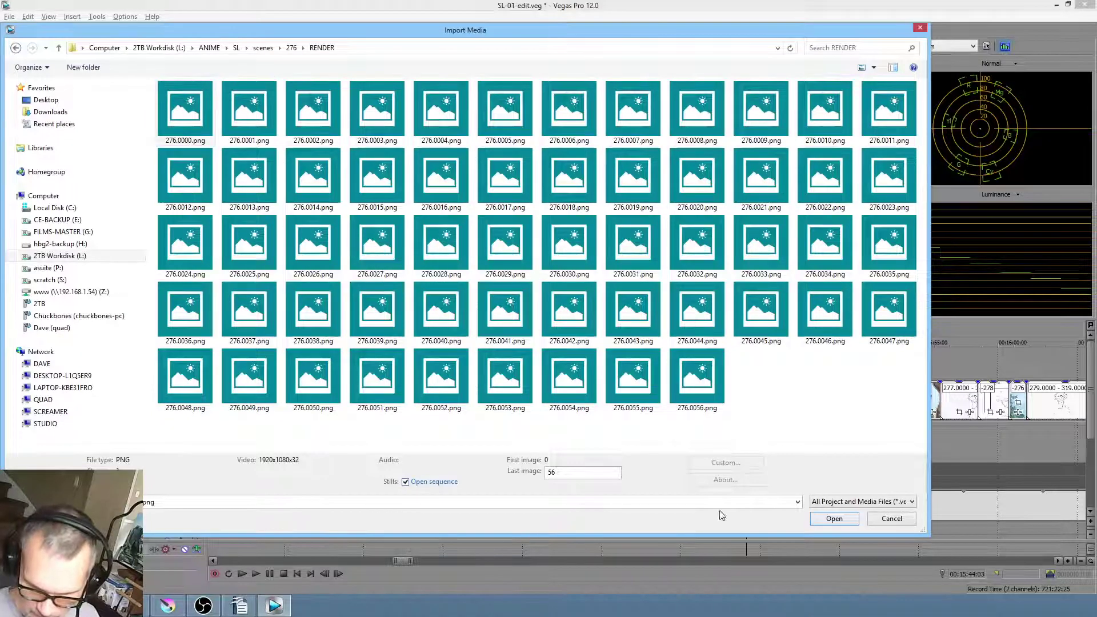
click(834, 518)
Set the imported 276 sequence to 8 fps and place it on track 2 directly after the 275 clip
double_click(589, 267)
text(8)
click(593, 411)
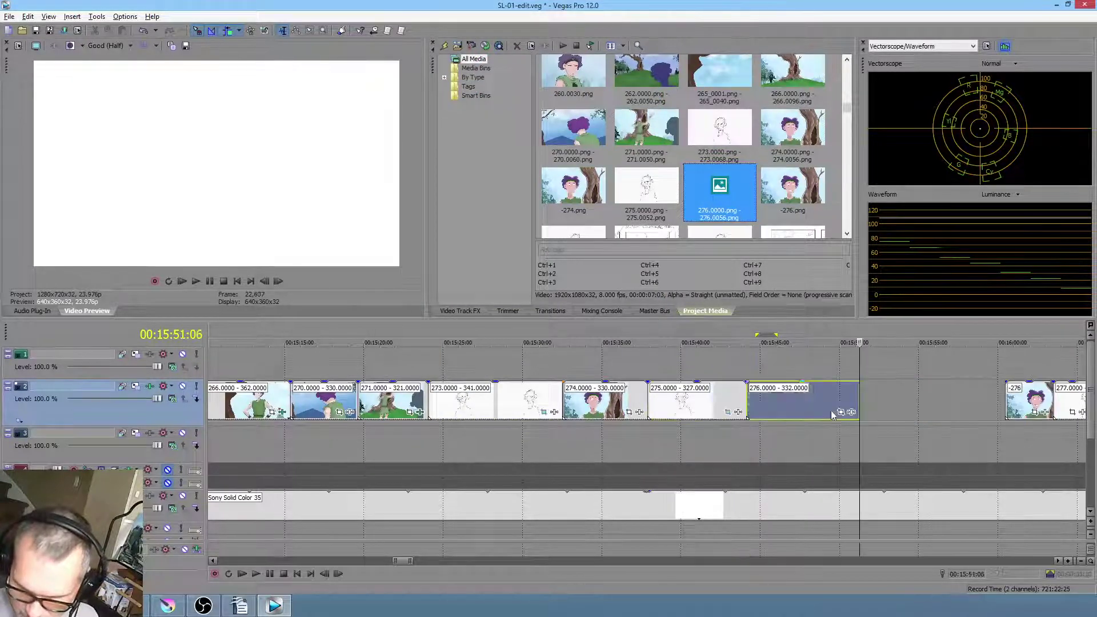
Remove the old -276 clip, close the gap before the 277 clip, and clean the unused project media
mouse_move(913, 411)
mouse_down()
mouse_move(879, 410)
mouse_move(585, 224)
mouse_up()
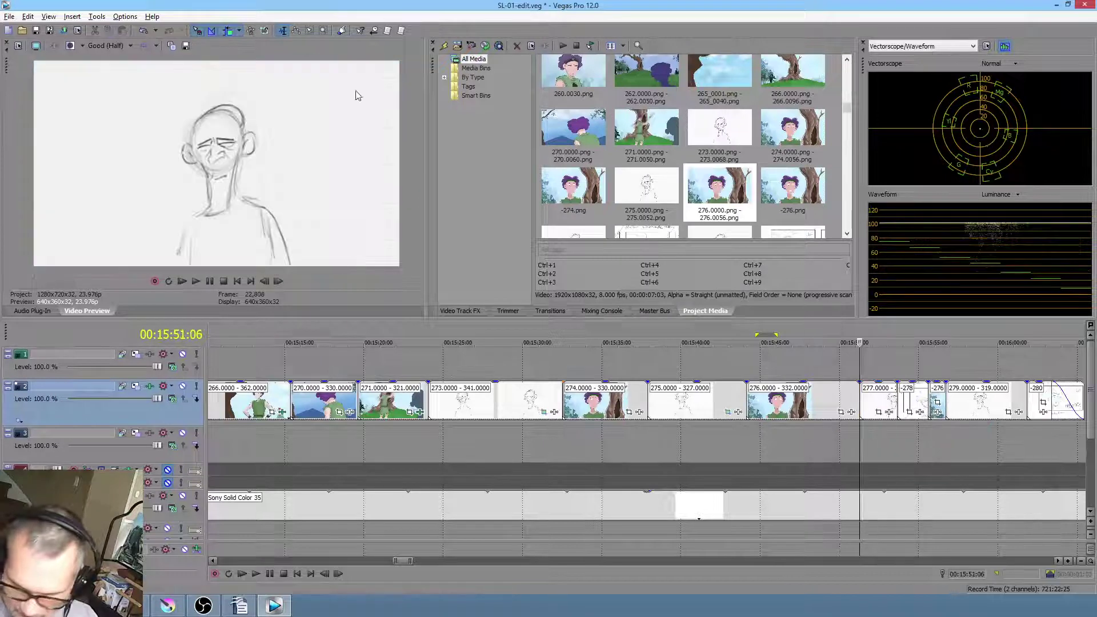
click(97, 16)
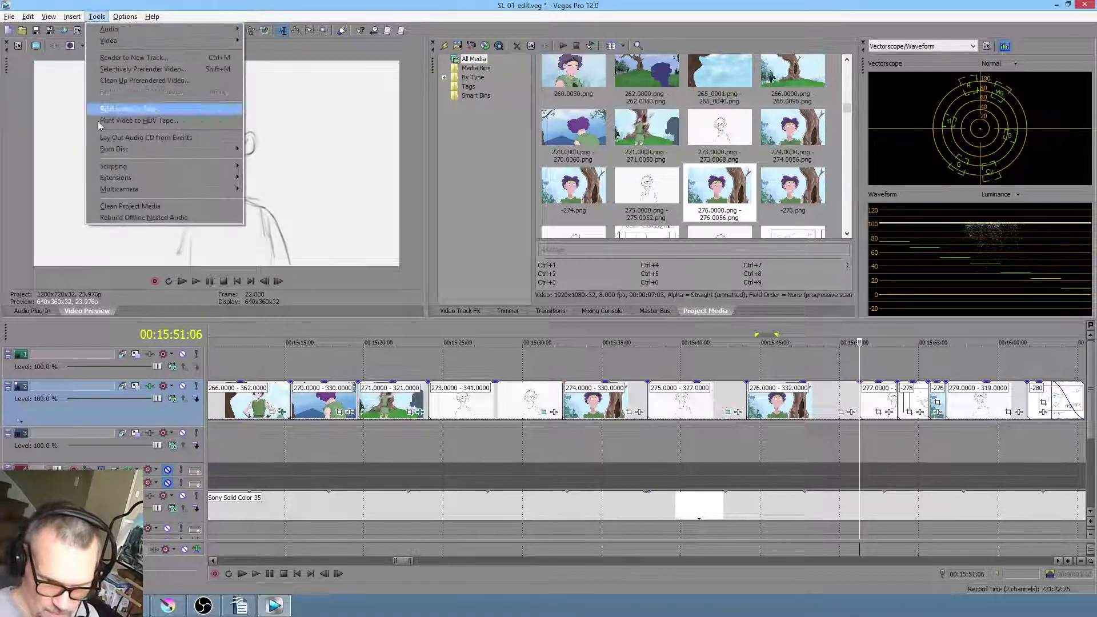
click(115, 207)
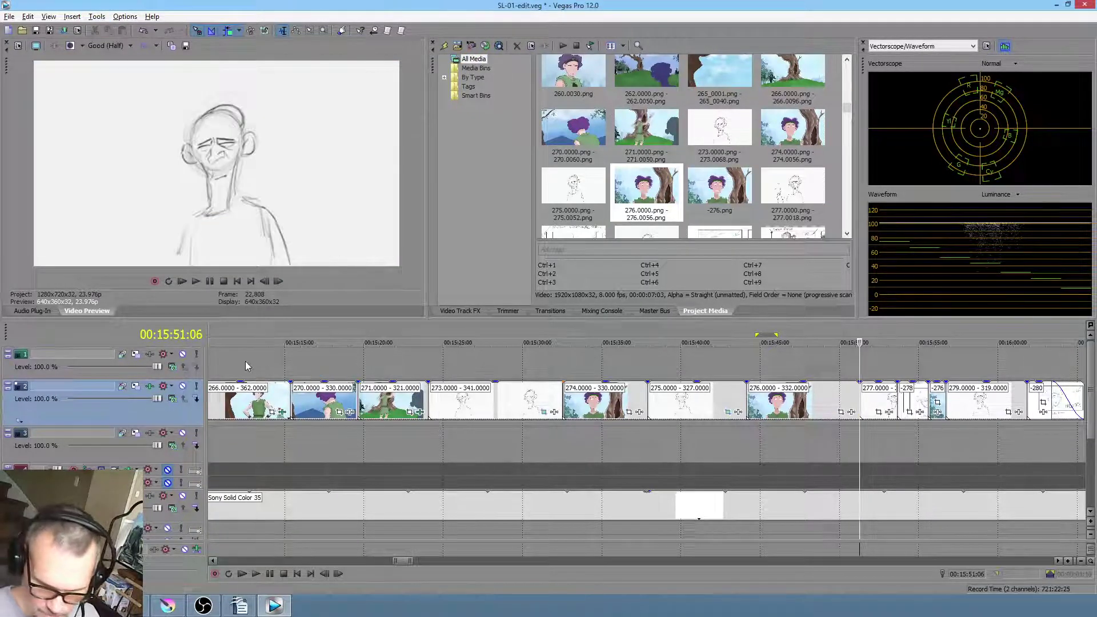
Review the edit by playing the timeline from the shots before the 266 clip, starting at 00:14:57:06
click(245, 362)
scroll(255, 362, down, 4)
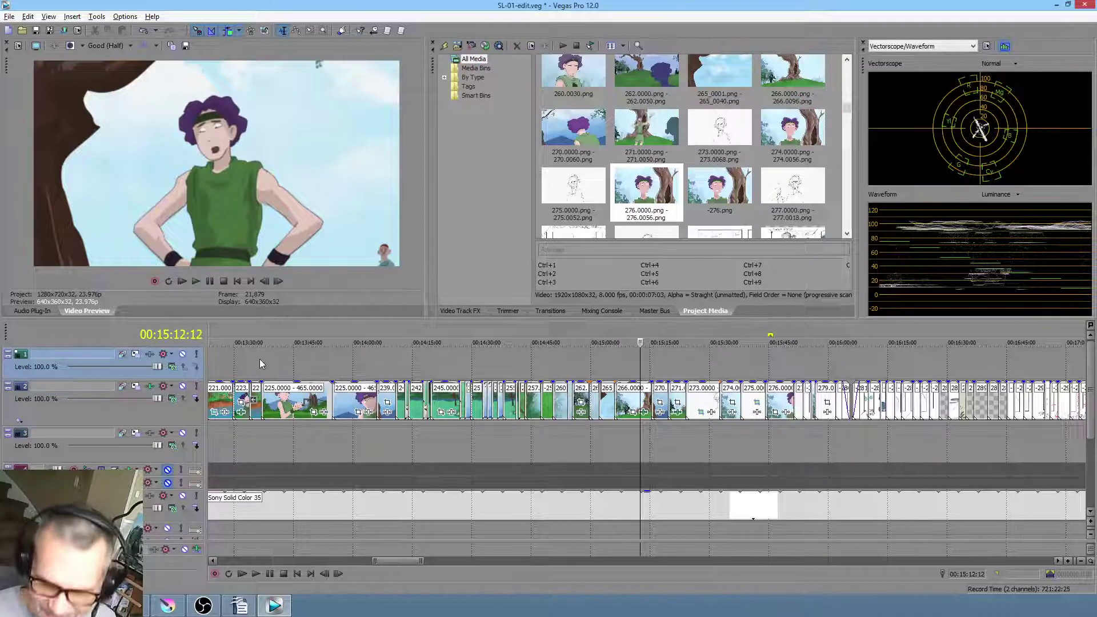
click(607, 430)
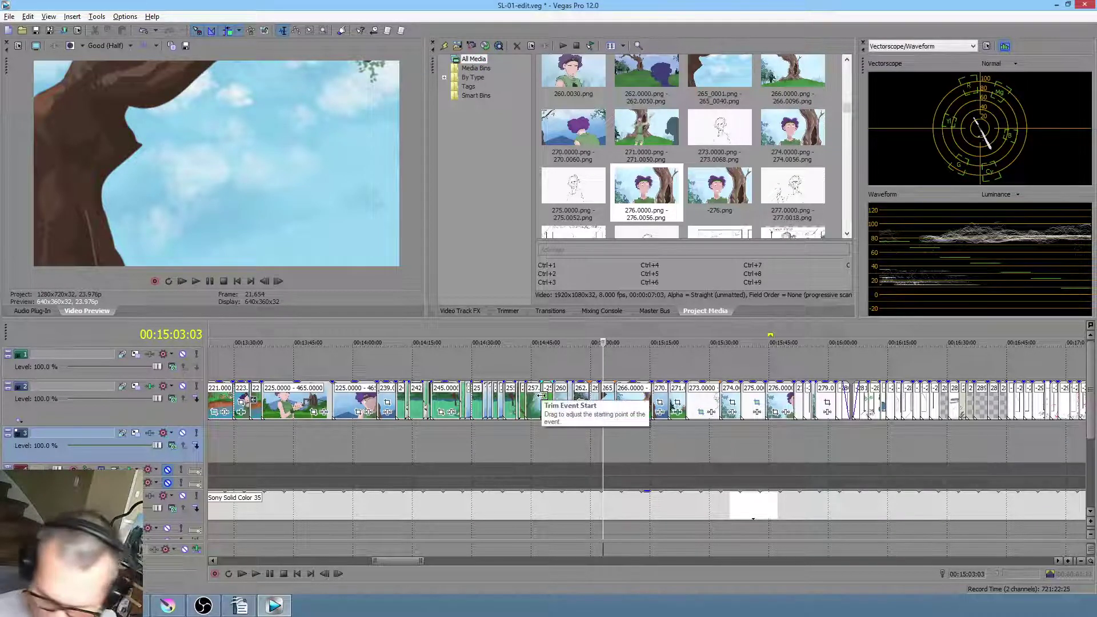
click(580, 365)
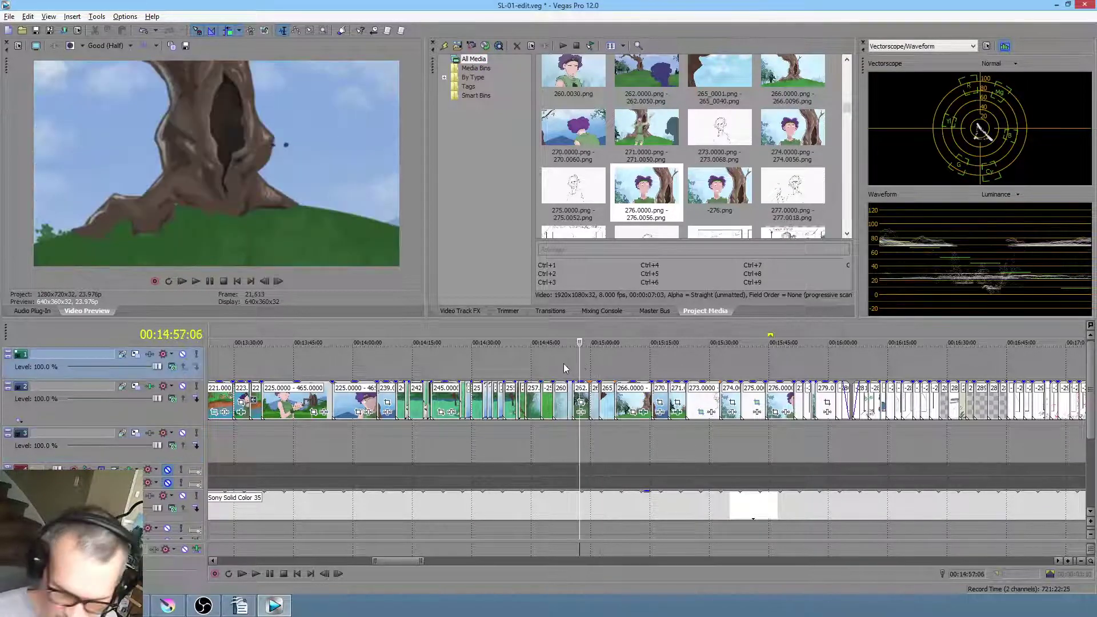
key(space)
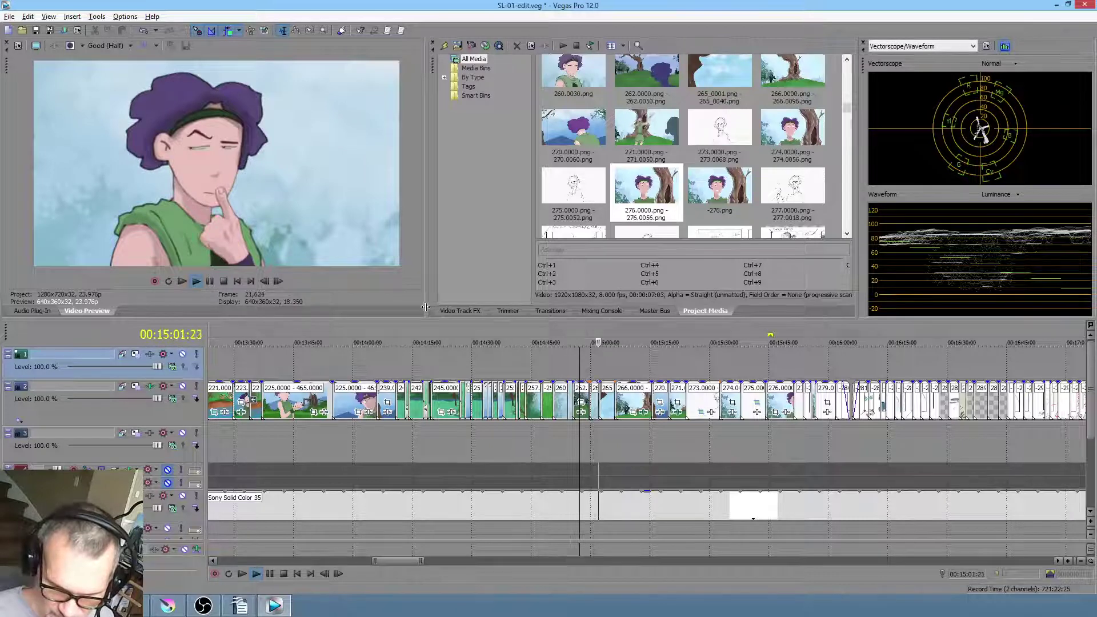
Give the upper panes more height and replay the edit from near the end of the 276 clip into the 277 clip
drag(404, 320, 402, 333)
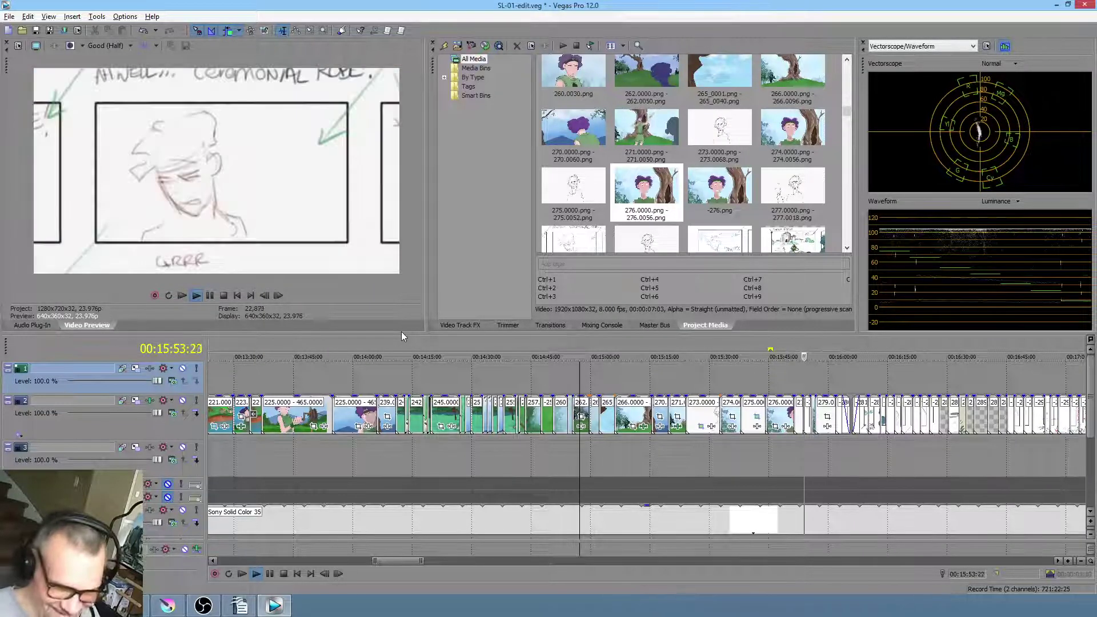
key(space)
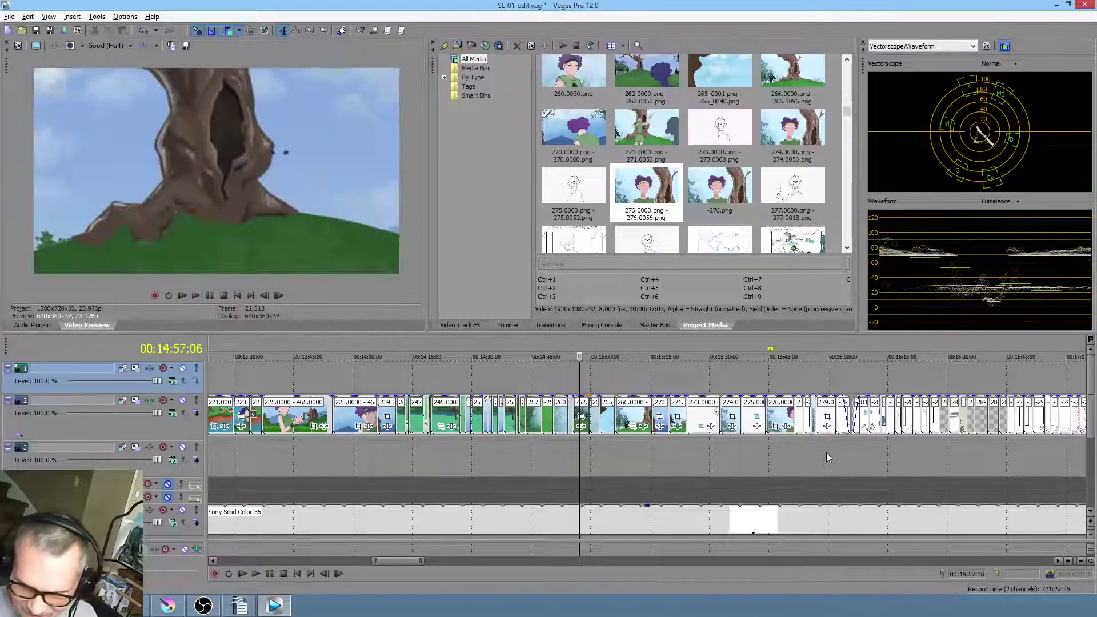
click(798, 453)
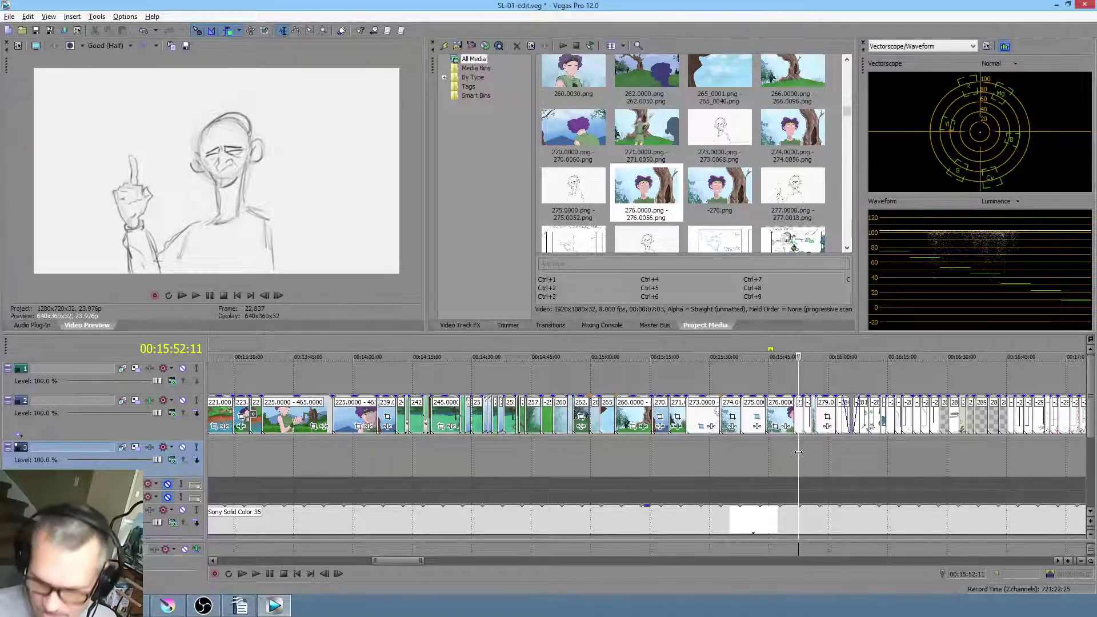
click(804, 449)
scroll(804, 448, up, 5)
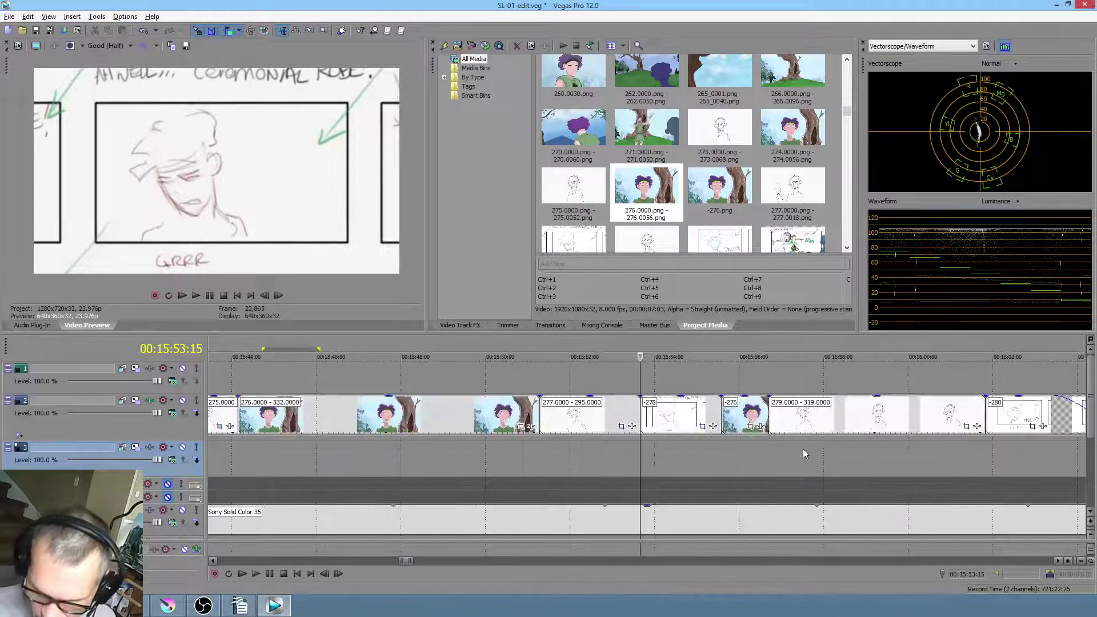
scroll(804, 449, down, 5)
drag(563, 445, 620, 448)
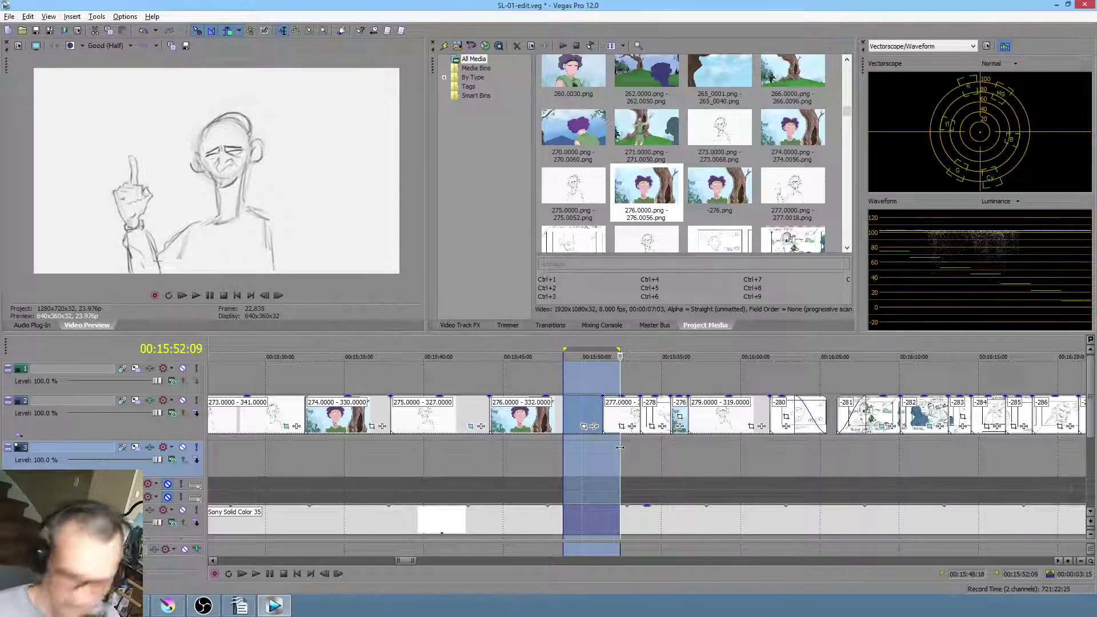
click(561, 435)
key(space)
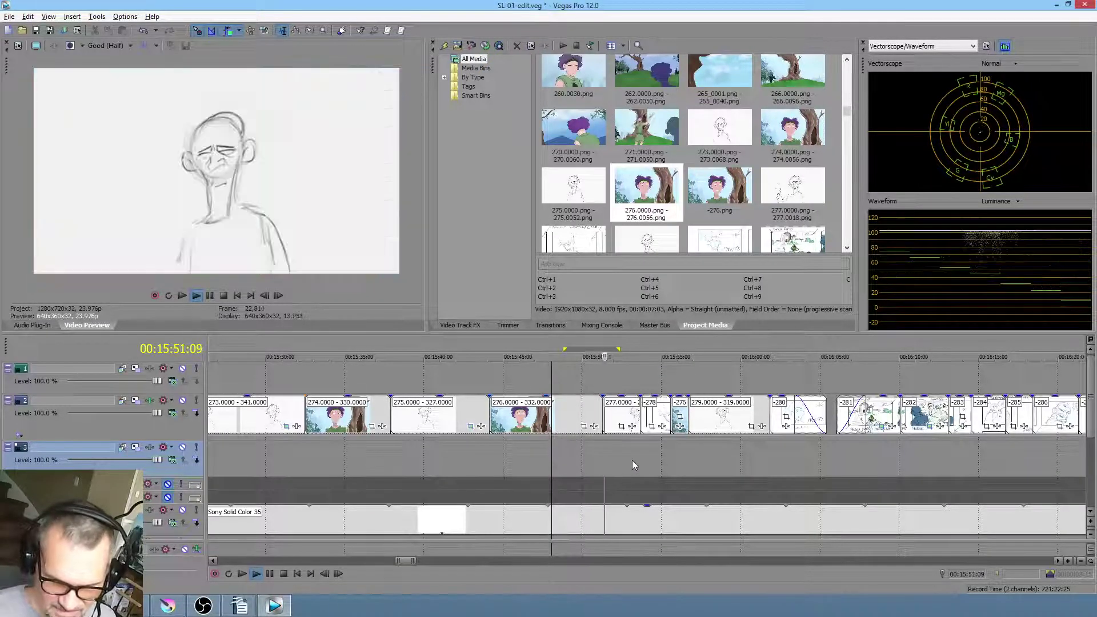
Animate a late zoom-in on the 276 clip with Pan/Crop keyframes, reducing the crop frame to about 1,719.8 × 967.4
click(577, 448)
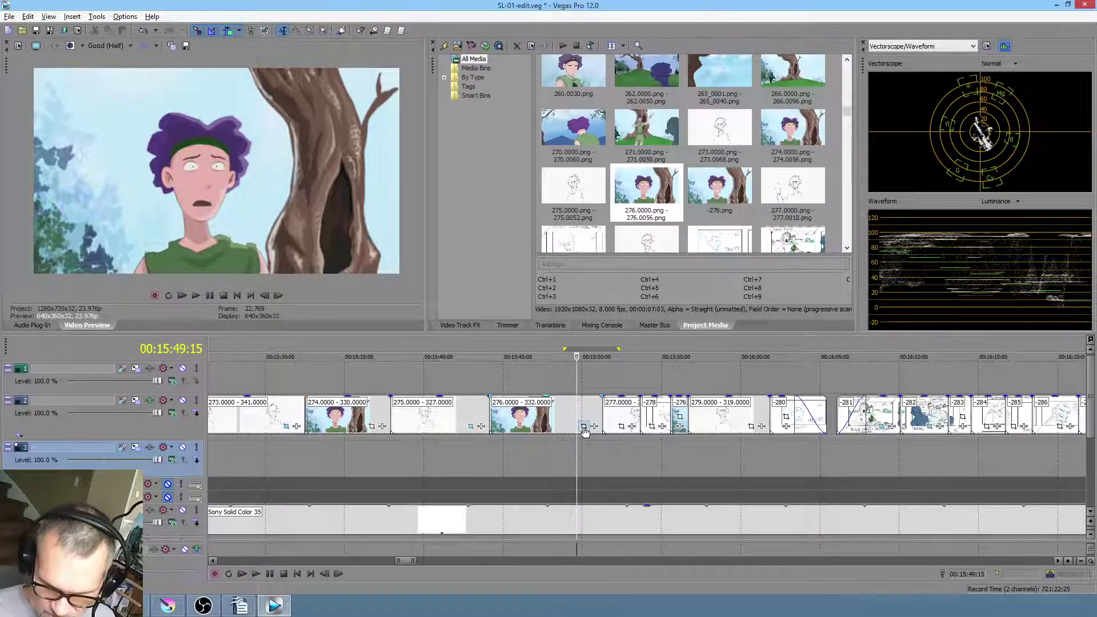
click(585, 428)
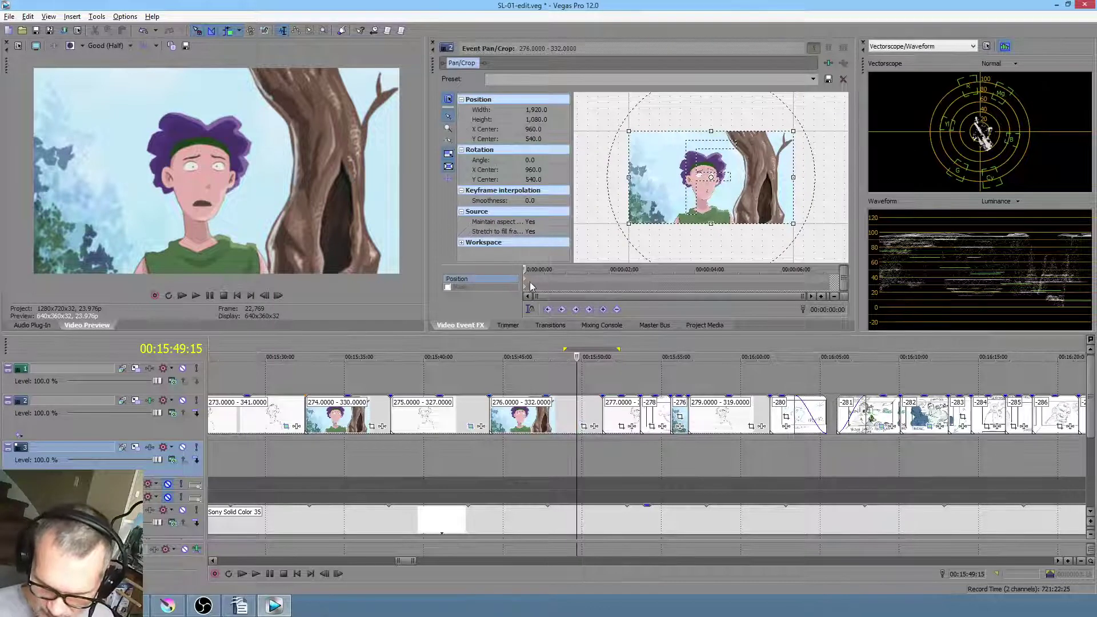
click(746, 278)
mouse_move(792, 224)
mouse_down()
mouse_move(773, 213)
mouse_move(783, 223)
mouse_up()
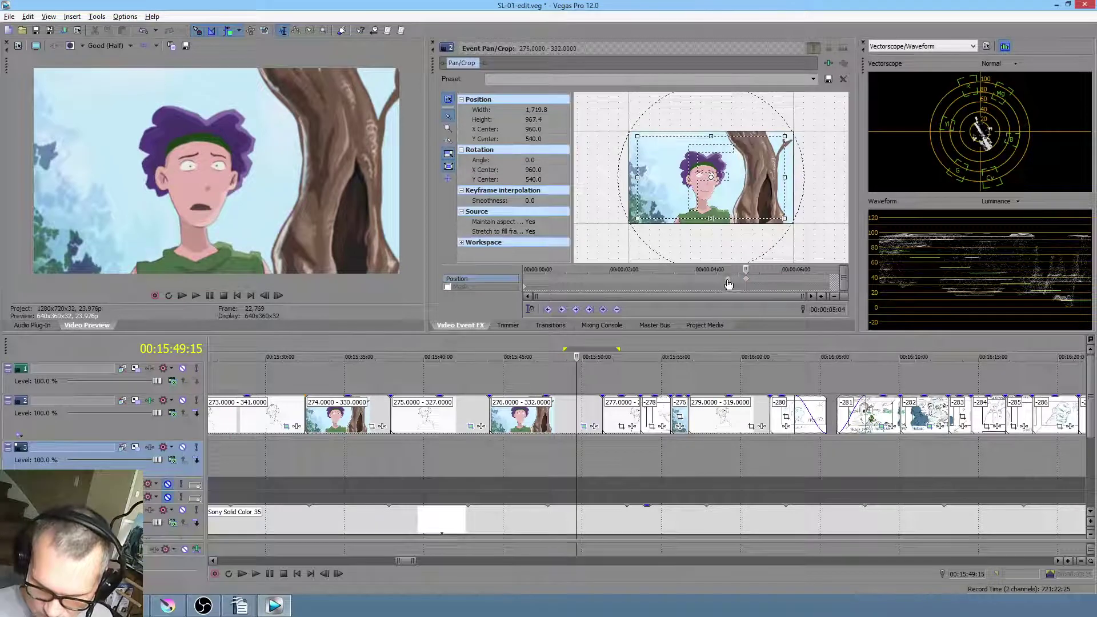
mouse_move(746, 279)
mouse_down()
mouse_move(780, 279)
mouse_move(766, 281)
mouse_up()
Play the 276 clip from 00:15:47:09 to check the timing of the zoom-in
click(541, 456)
key(space)
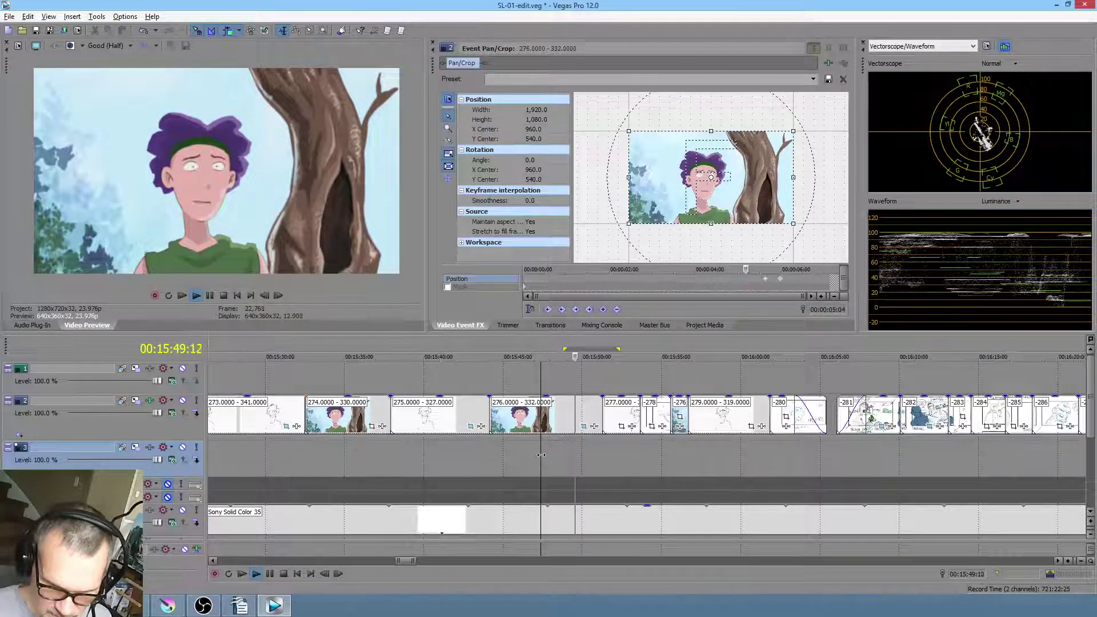
key(space)
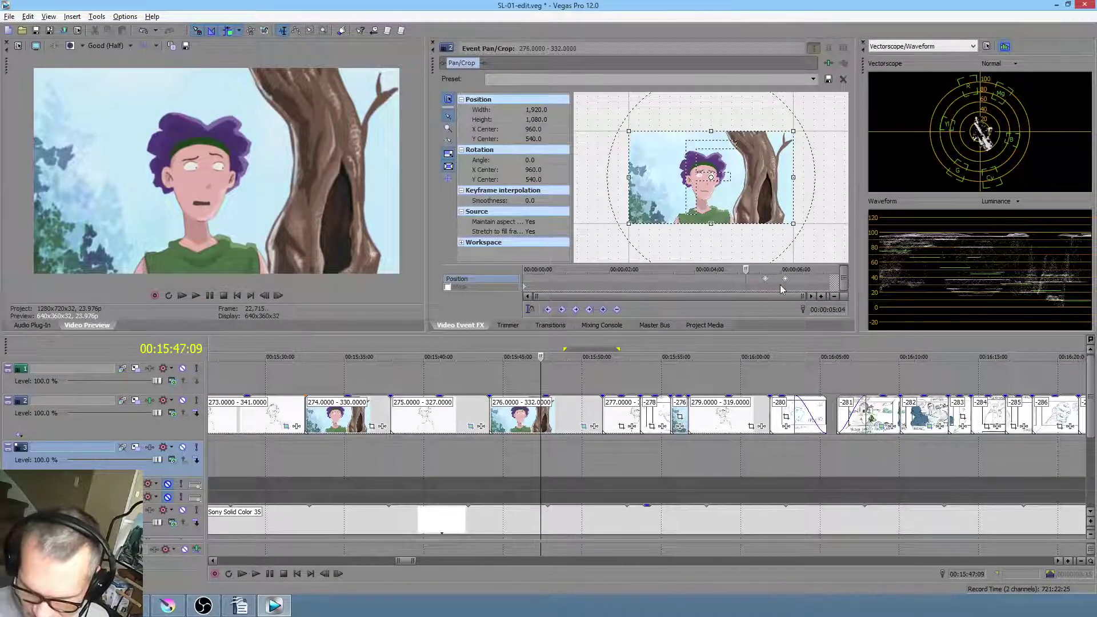
Extend the end of the 276 clip by about 1.4 seconds, shifting the following clips along, and preview it from 00:15:50:13
drag(599, 418, 622, 417)
click(590, 419)
key(space)
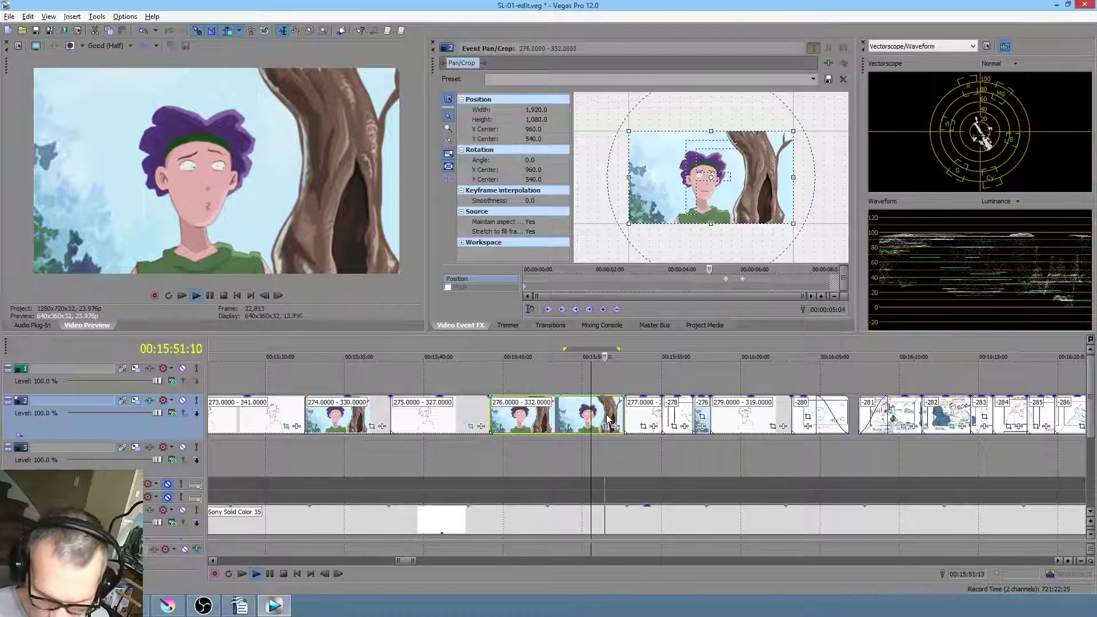
key(space)
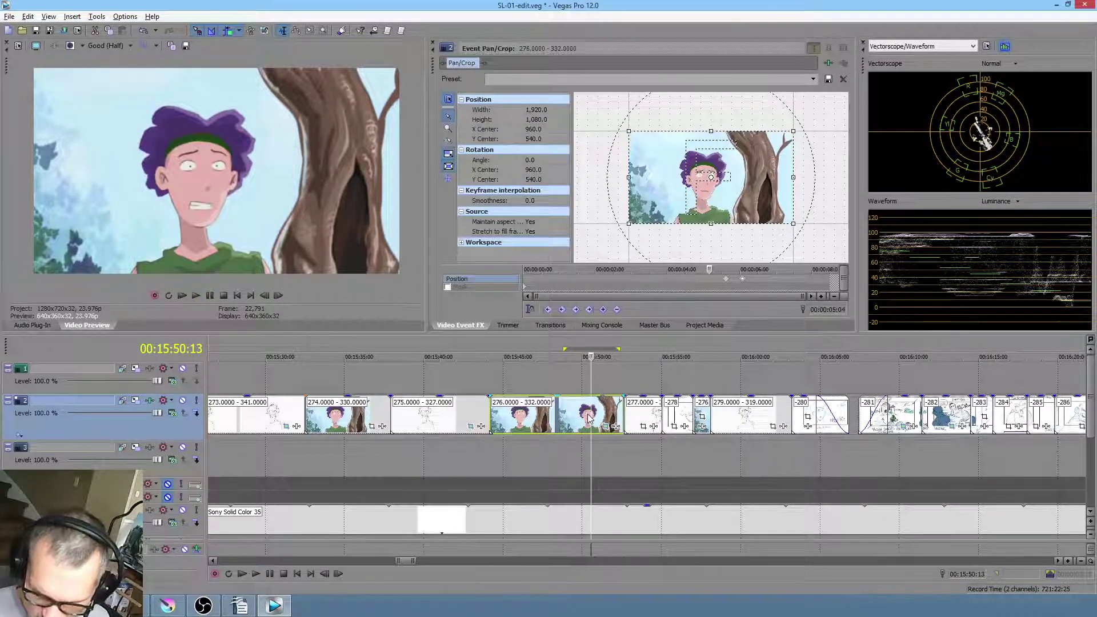
Replay the lengthened 276 clip and the shots after it, from 00:15:49:06 and again from 00:15:43:14
click(570, 442)
key(space)
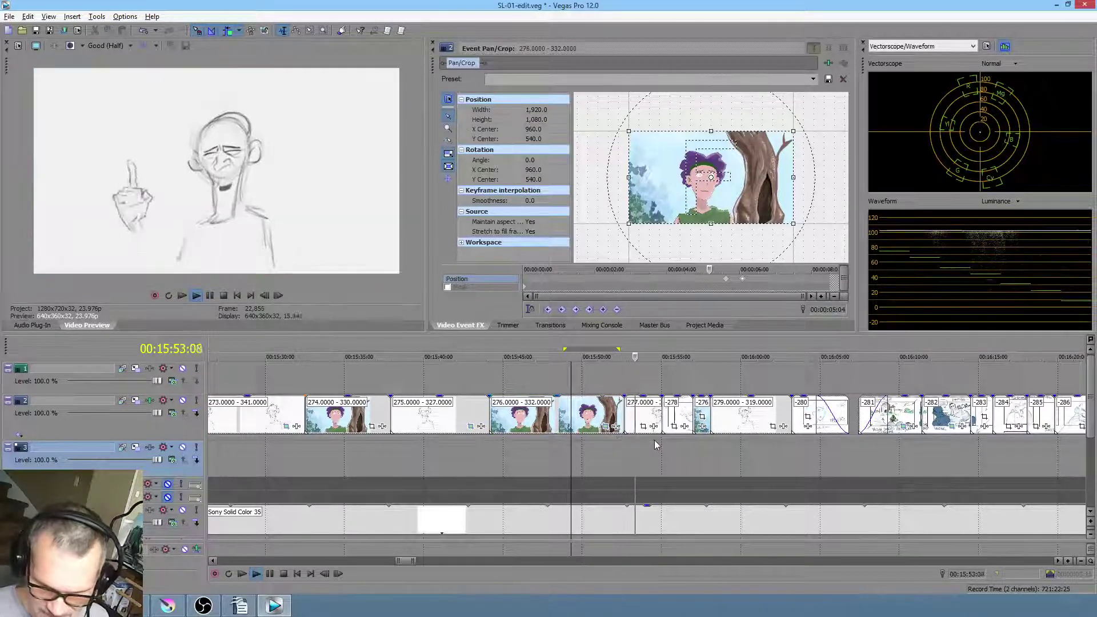
key(space)
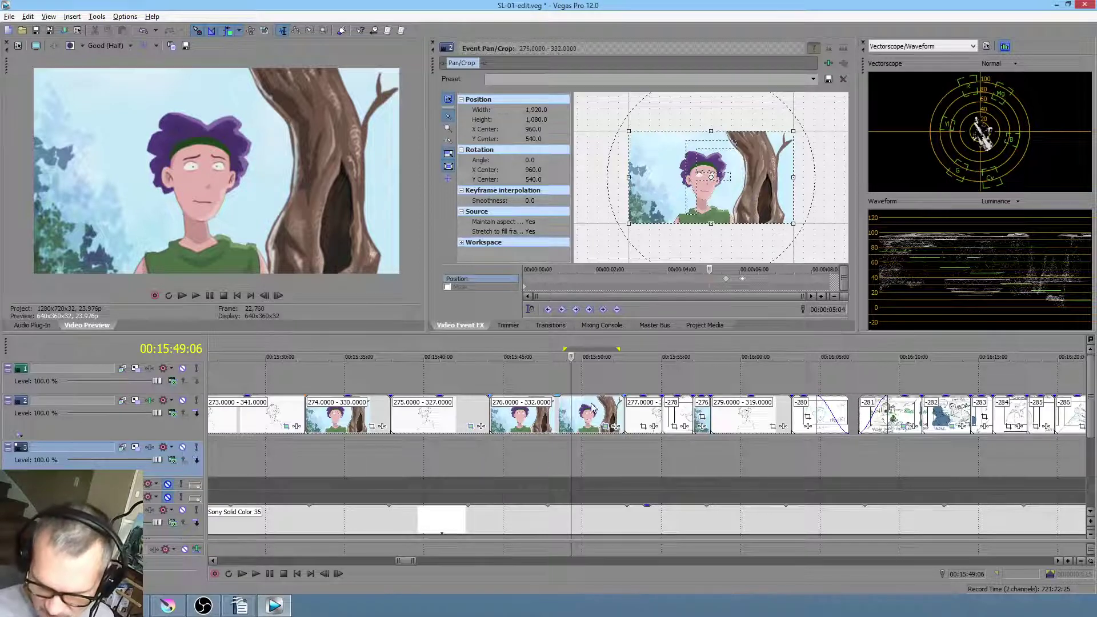
click(481, 448)
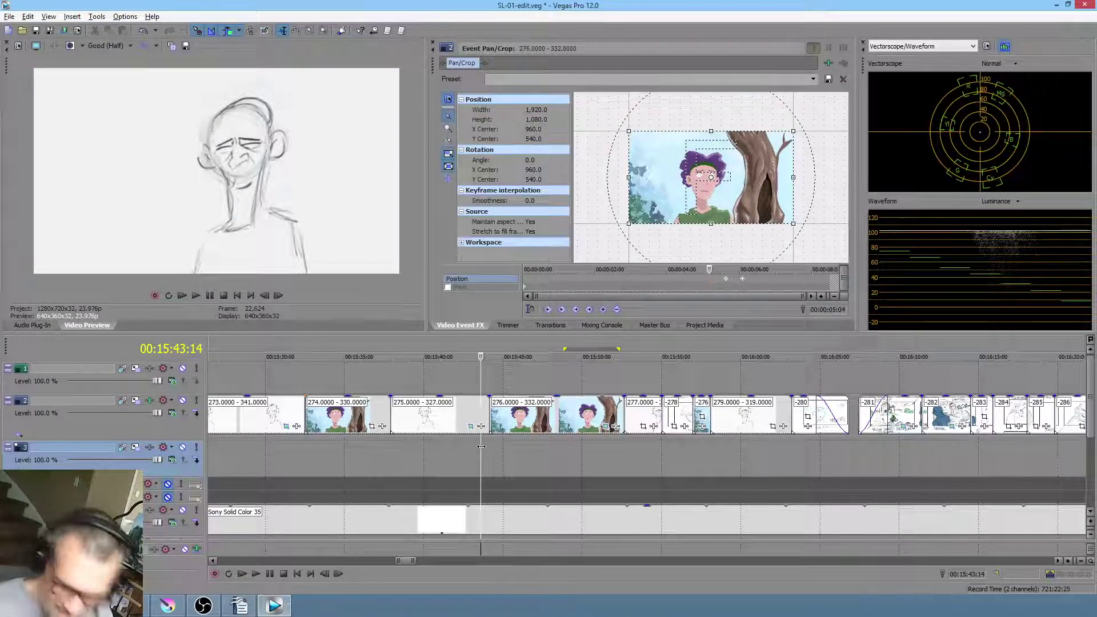
key(space)
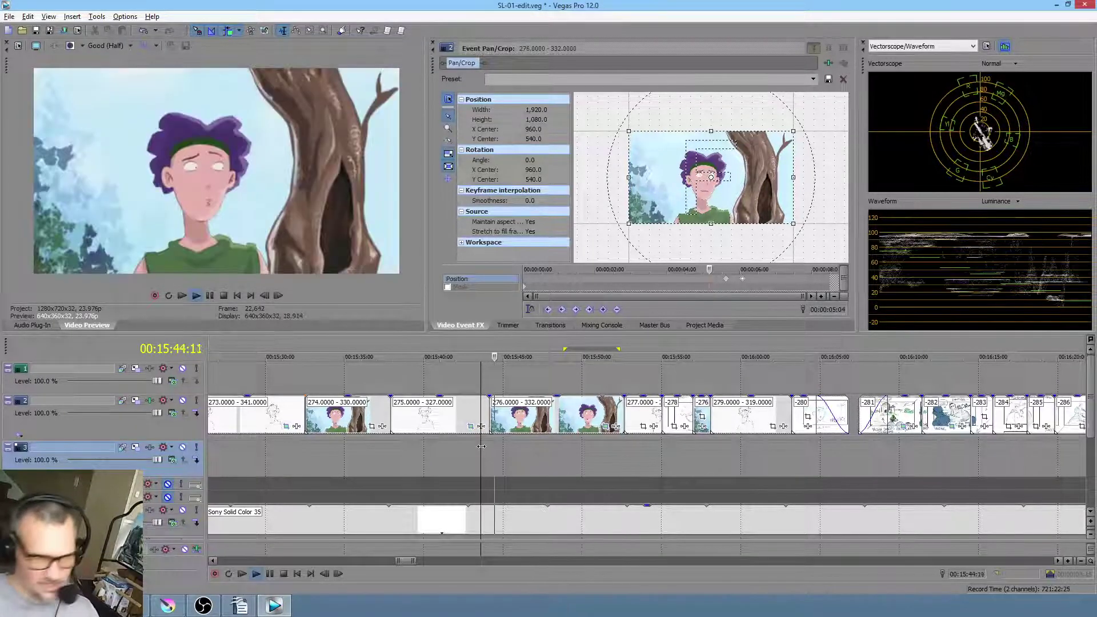
key(space)
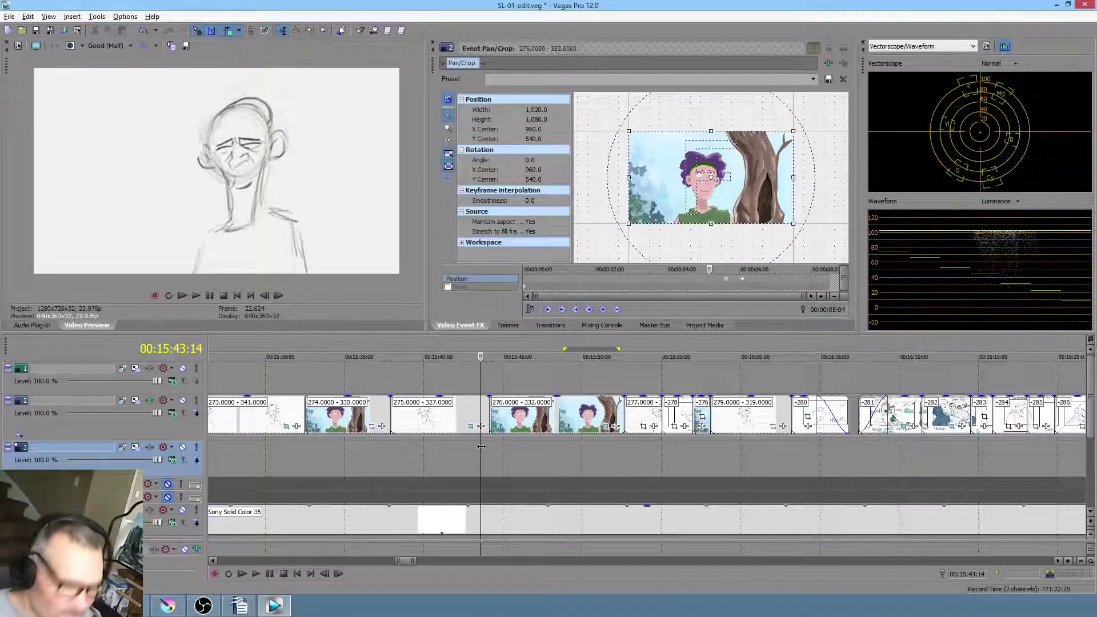
key(space)
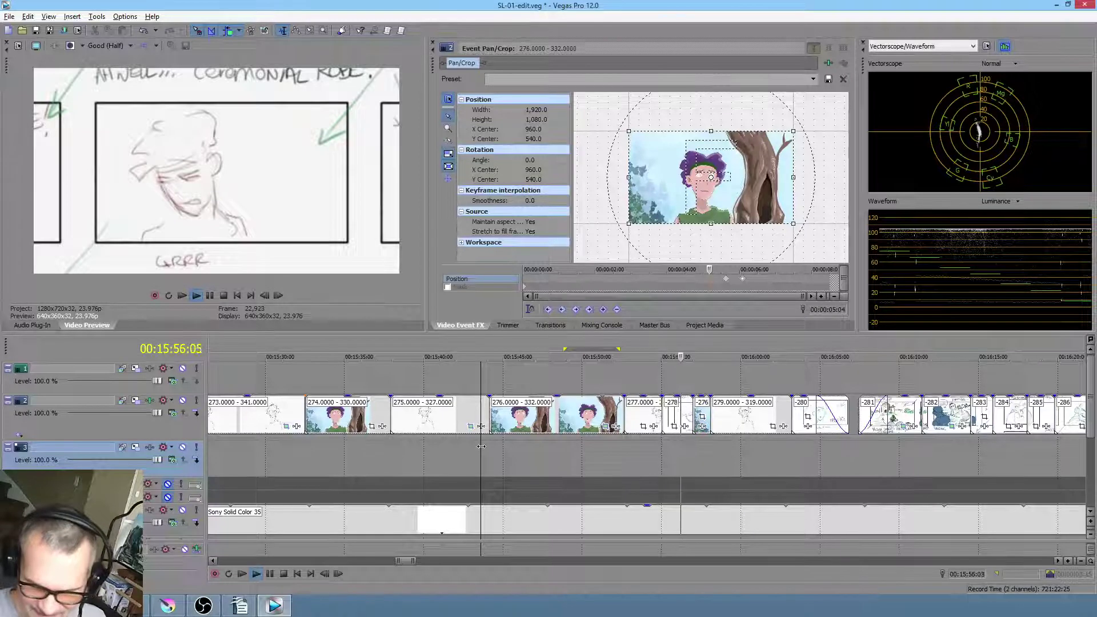
key(space)
Delete the leftover -276 clip between the -278 and 279 clips so that the 279 clip directly follows -278
click(672, 444)
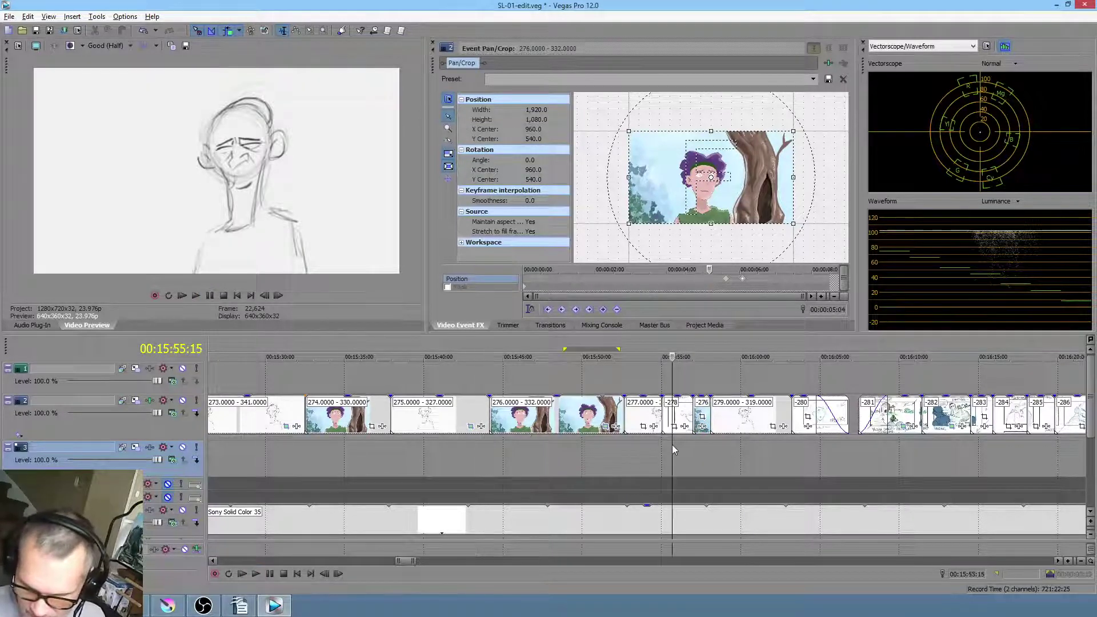
drag(693, 443, 731, 446)
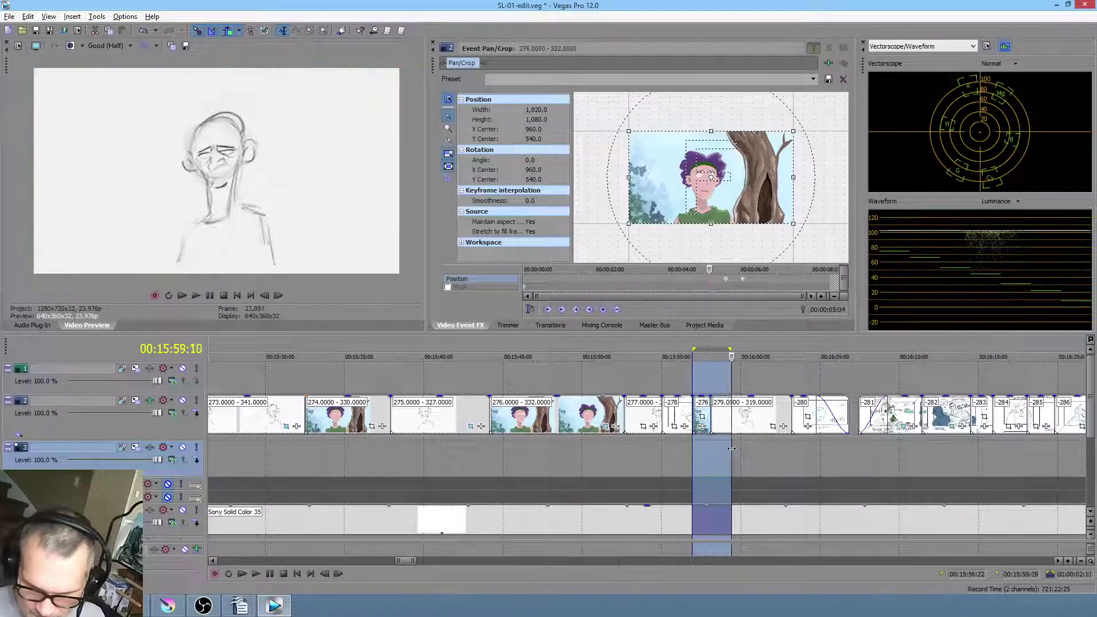
click(708, 447)
scroll(707, 447, up, 3)
scroll(704, 457, up, 2)
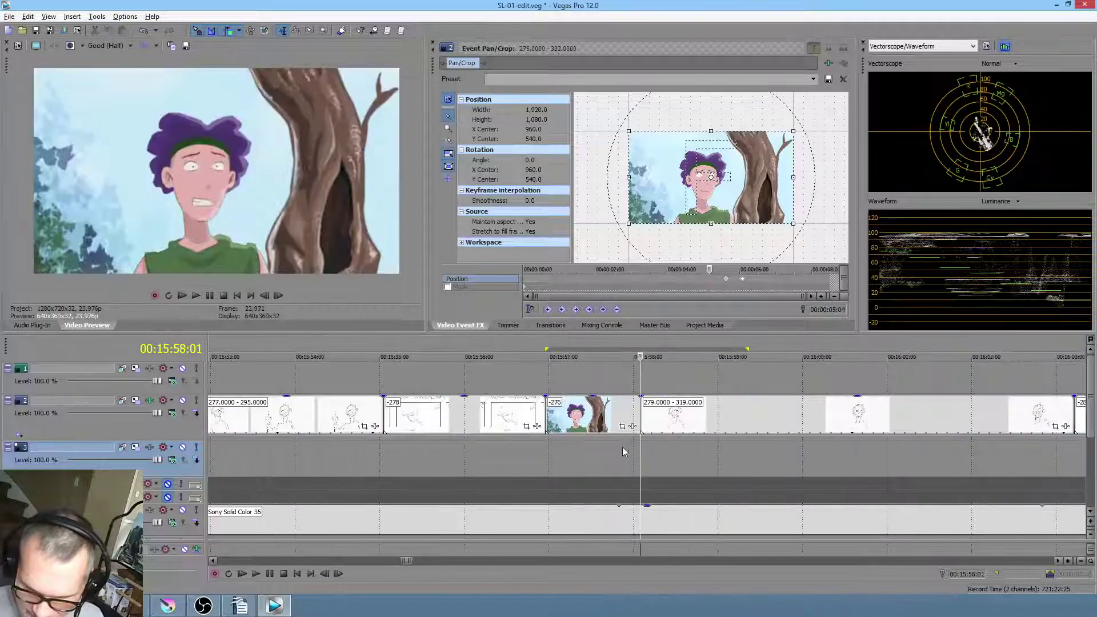
click(597, 419)
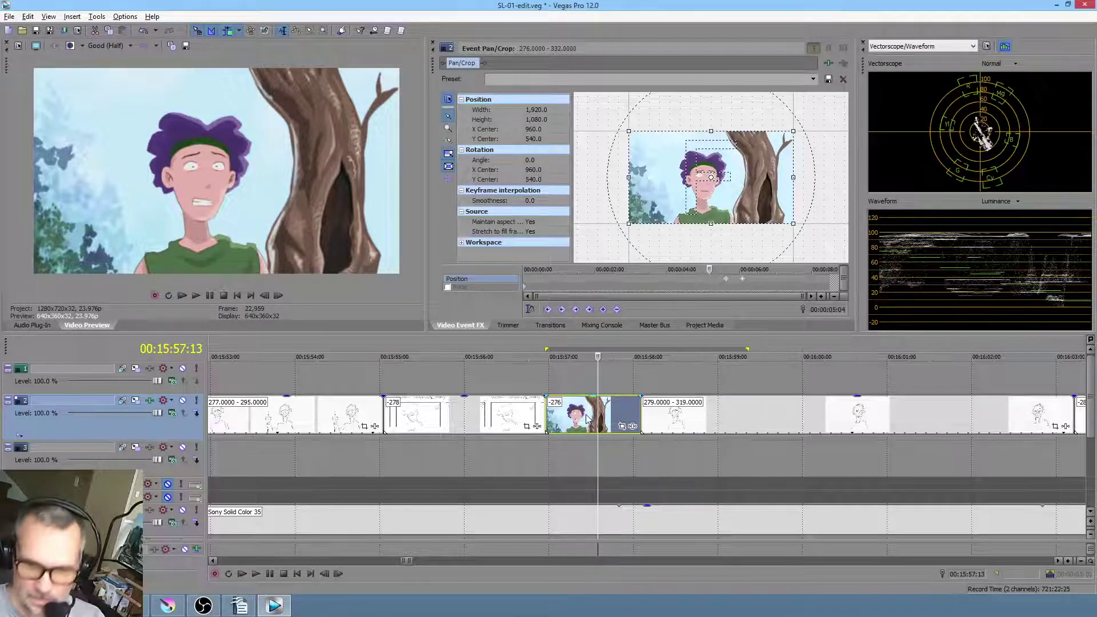
click(578, 418)
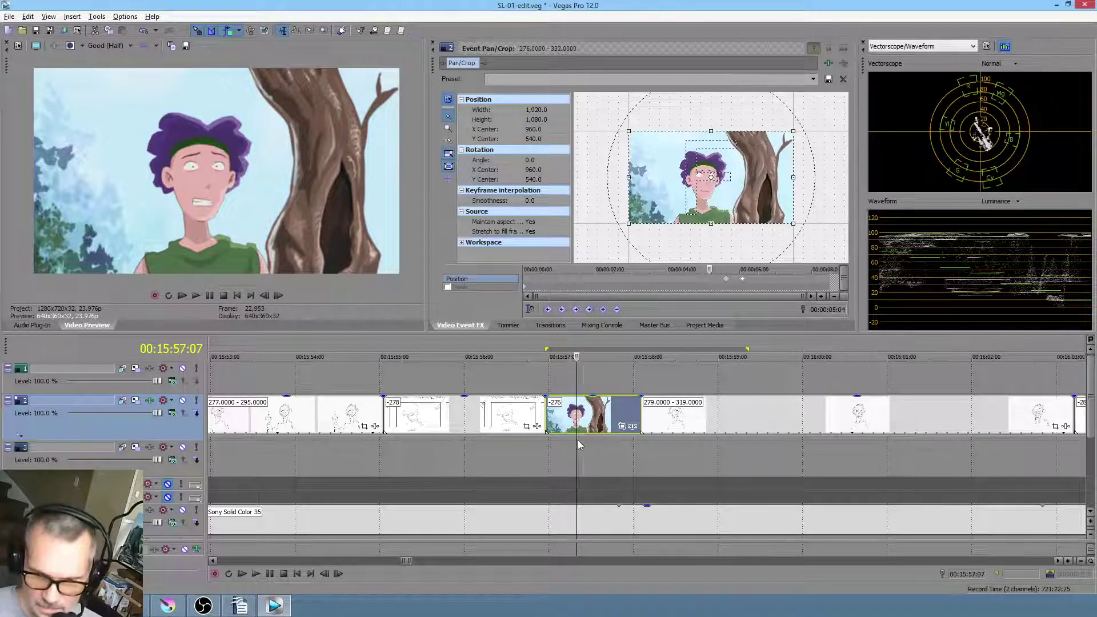
click(546, 452)
scroll(574, 453, down, 2)
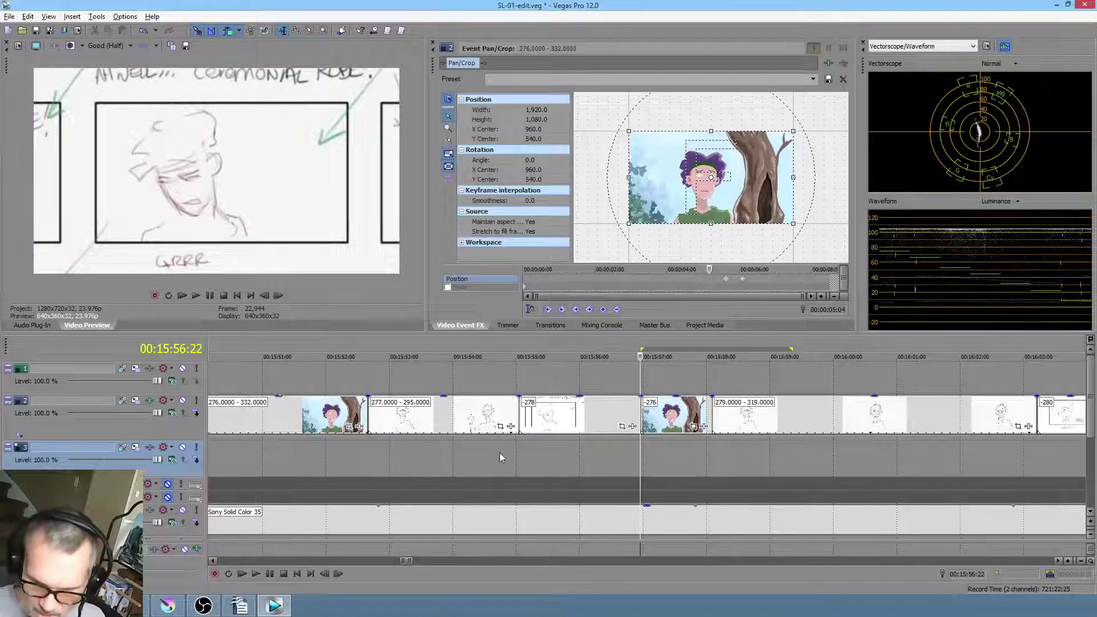
drag(481, 451, 612, 454)
click(675, 419)
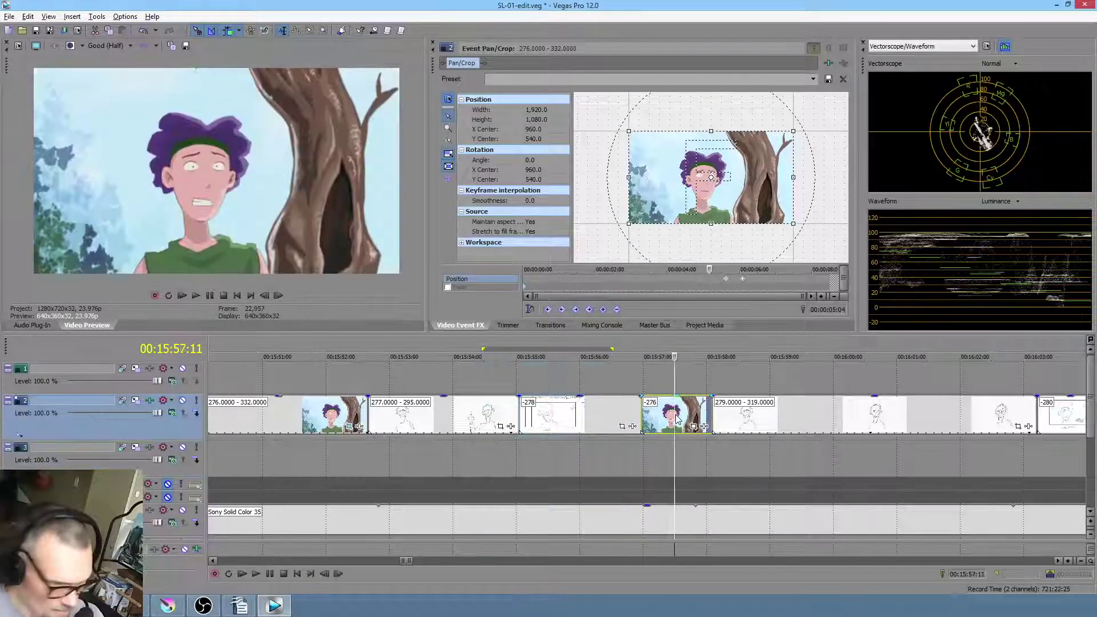
key(Delete)
Play the edit from 00:15:52:22 through the 279 clip to check the new cut, and select the -278 clip
drag(474, 444, 521, 450)
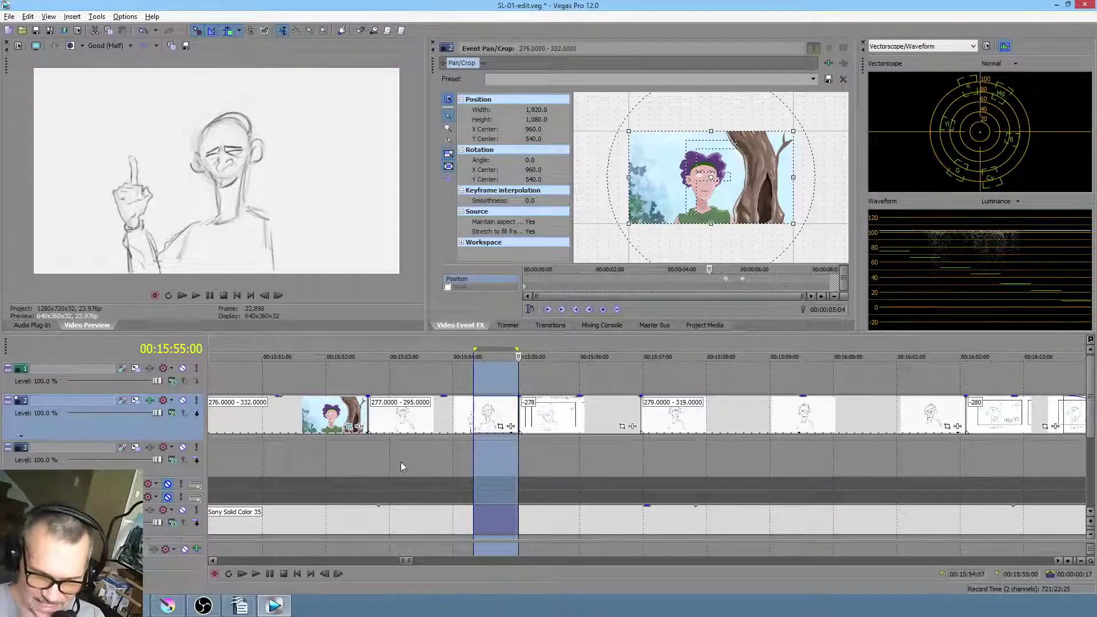
click(388, 450)
key(space)
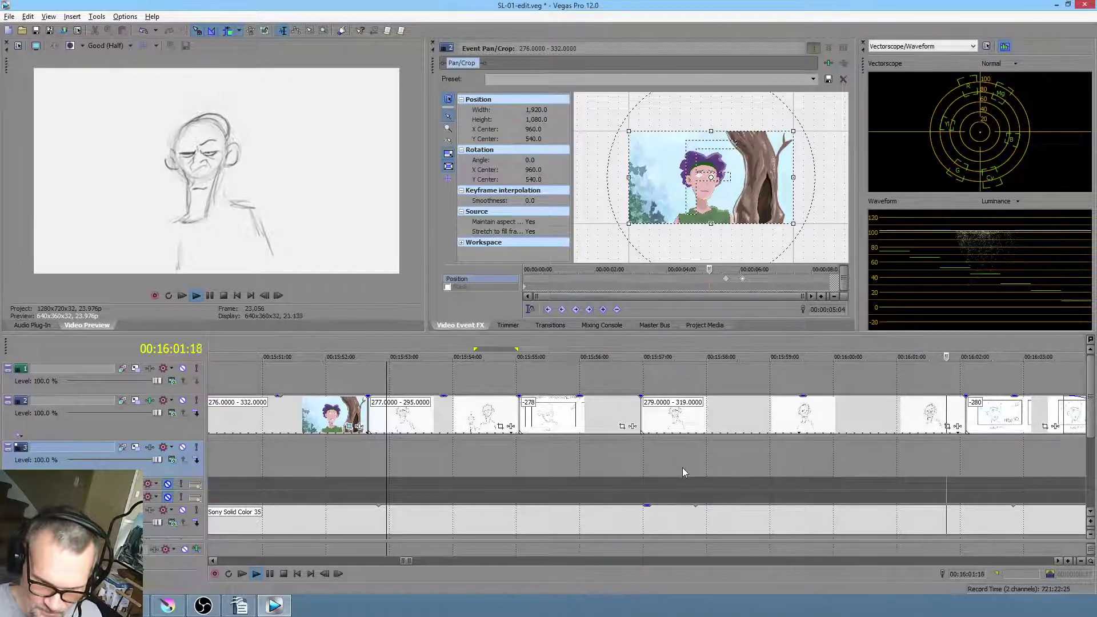
key(space)
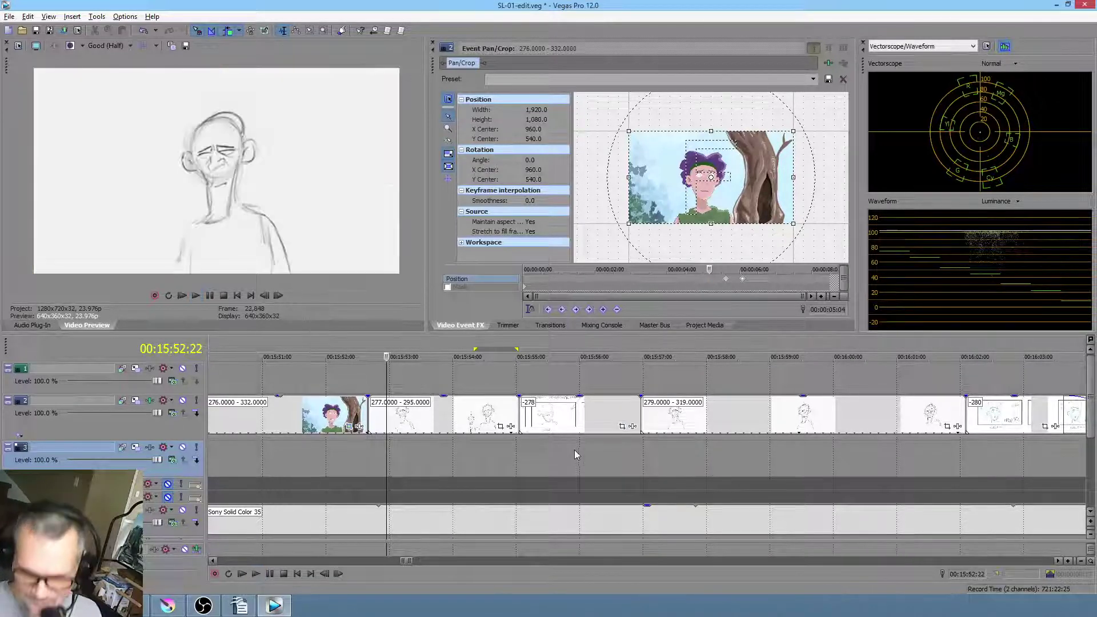
click(567, 449)
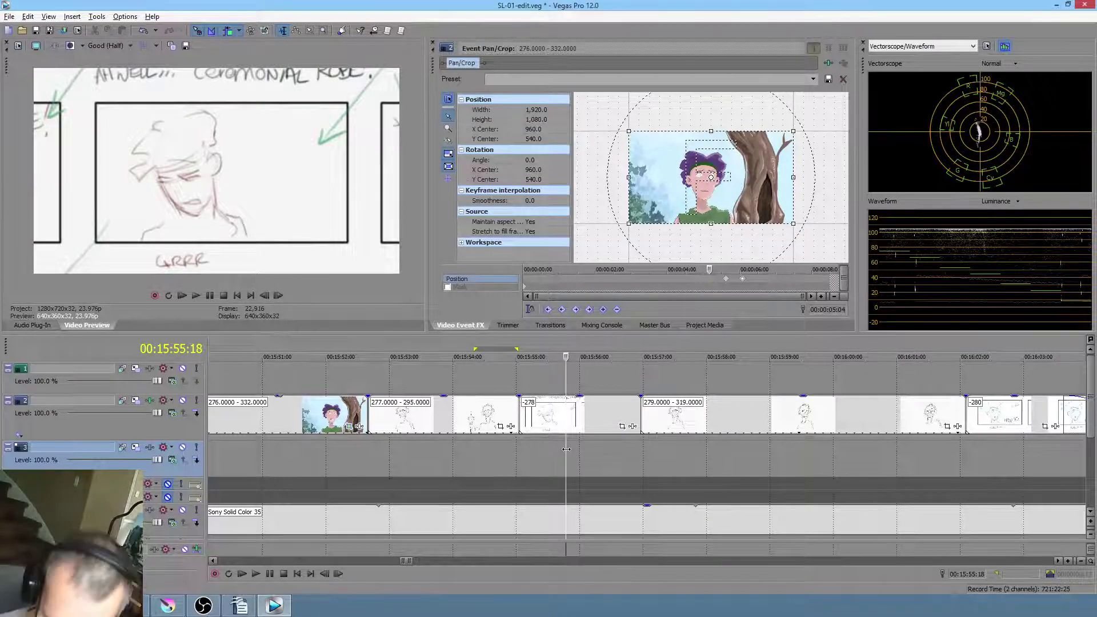
drag(505, 460, 572, 473)
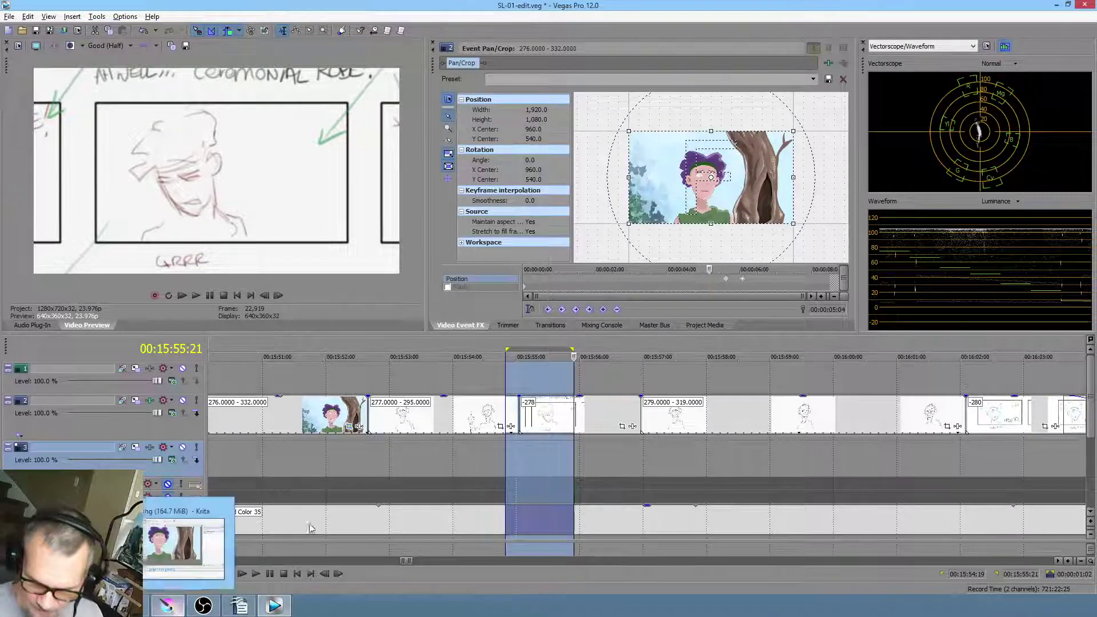
click(554, 421)
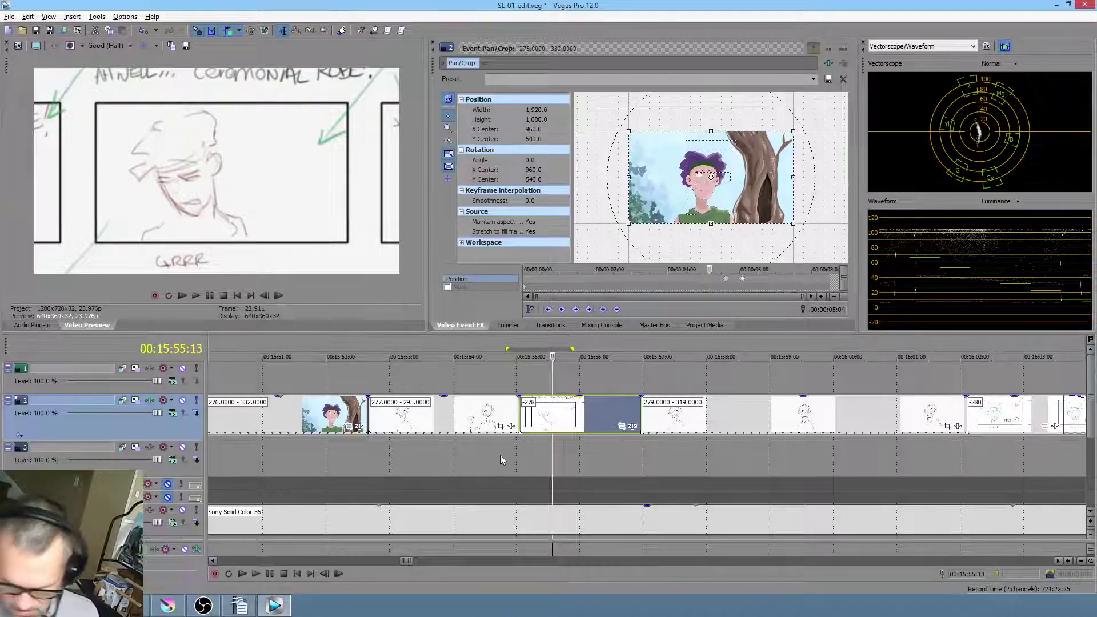
Switch to Krita and save the open shot as -278.png, replacing the existing file and also keeping a Krita copy
click(168, 606)
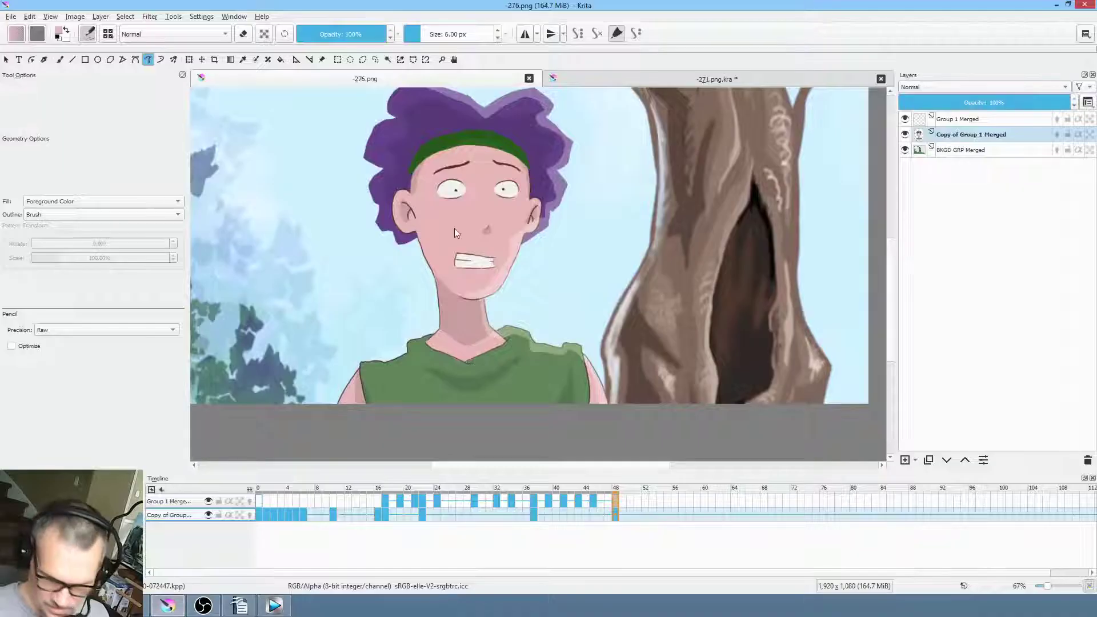
click(12, 17)
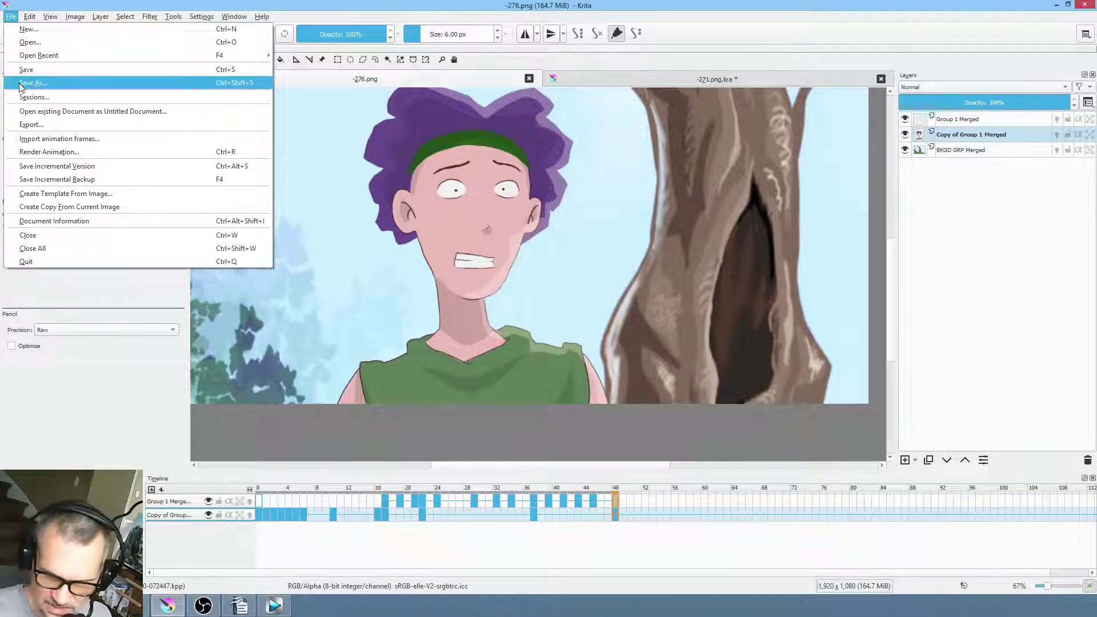
click(23, 83)
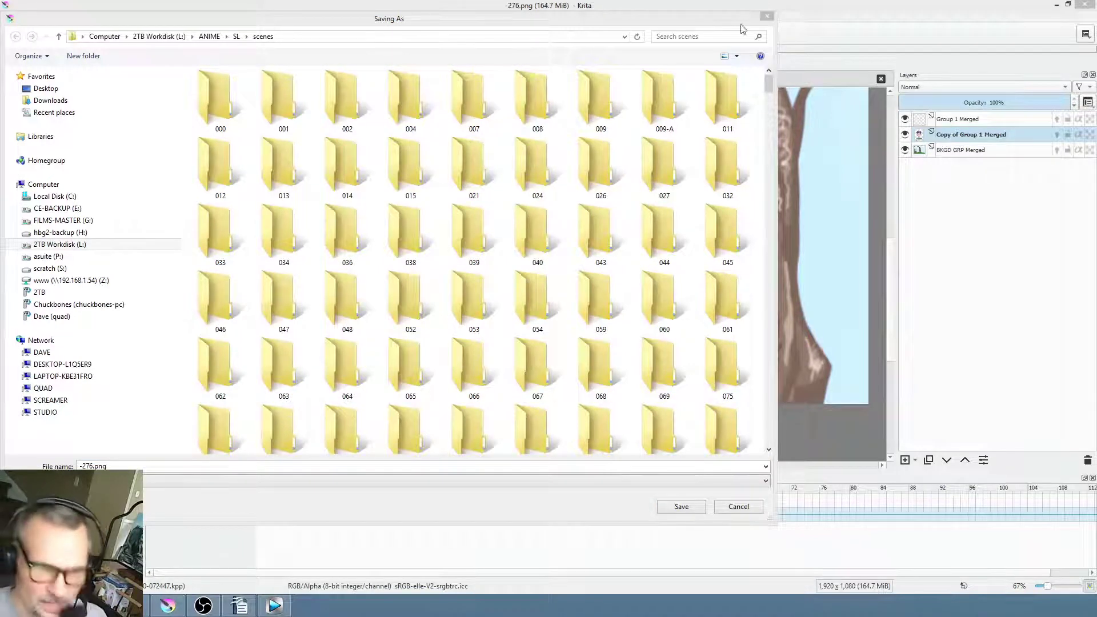
click(91, 466)
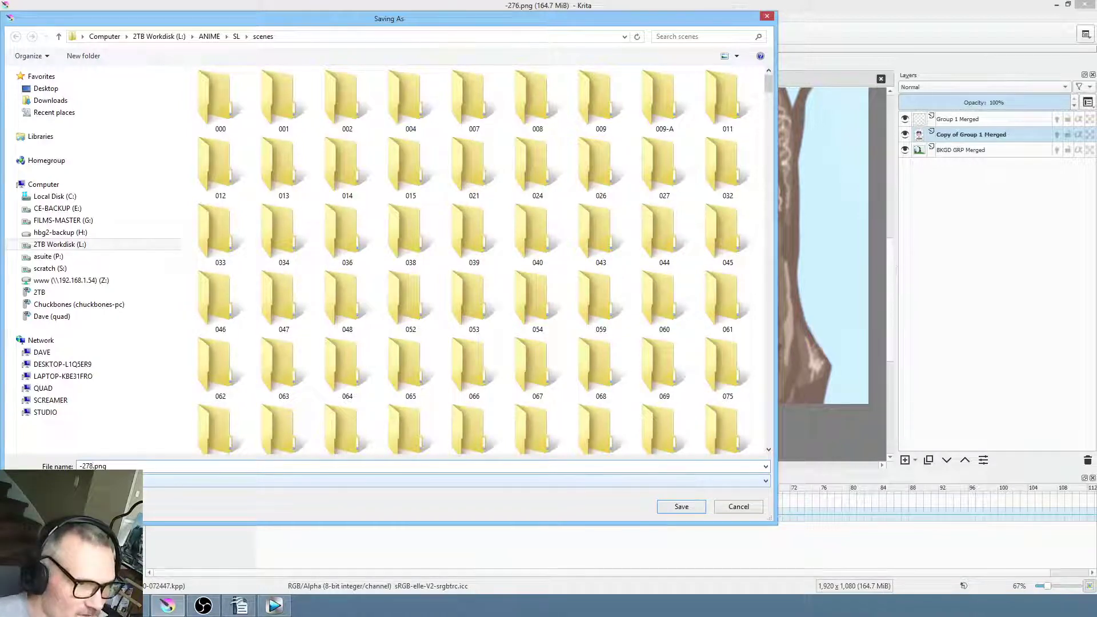
click(687, 511)
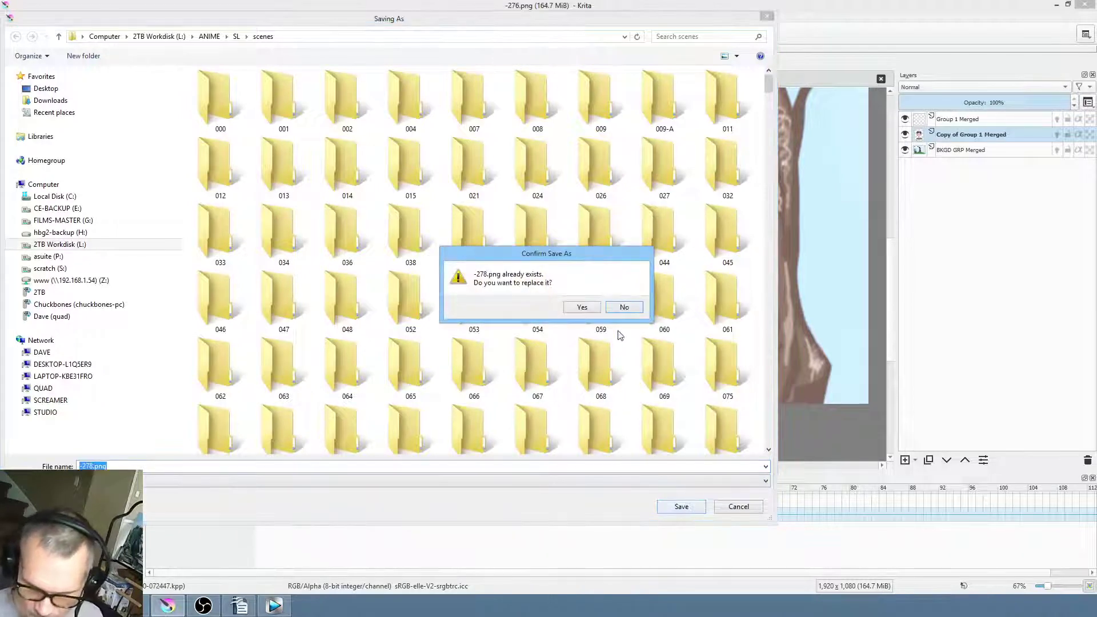
click(595, 308)
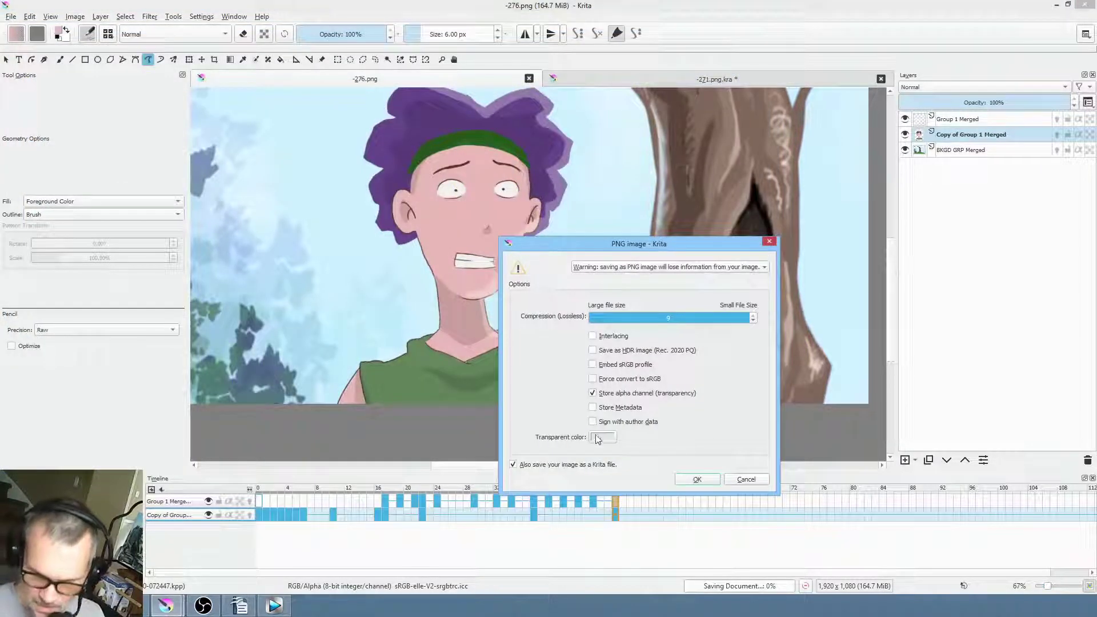
click(697, 479)
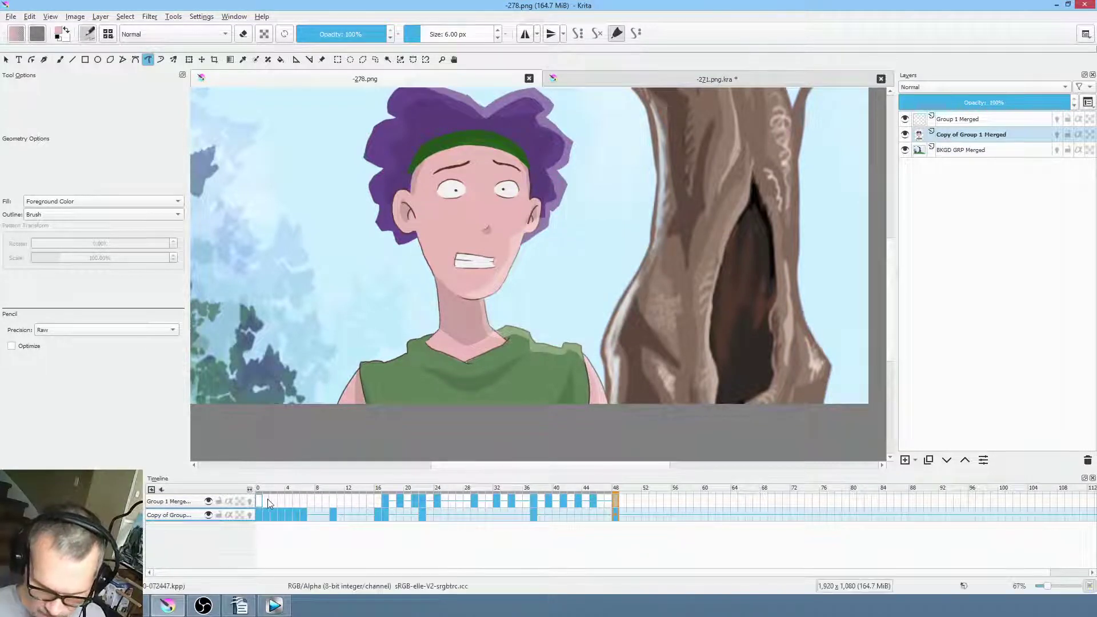
Delete the Group 1 Merged layer with all its frames, keeping the character layer and the background
drag(285, 499, 623, 504)
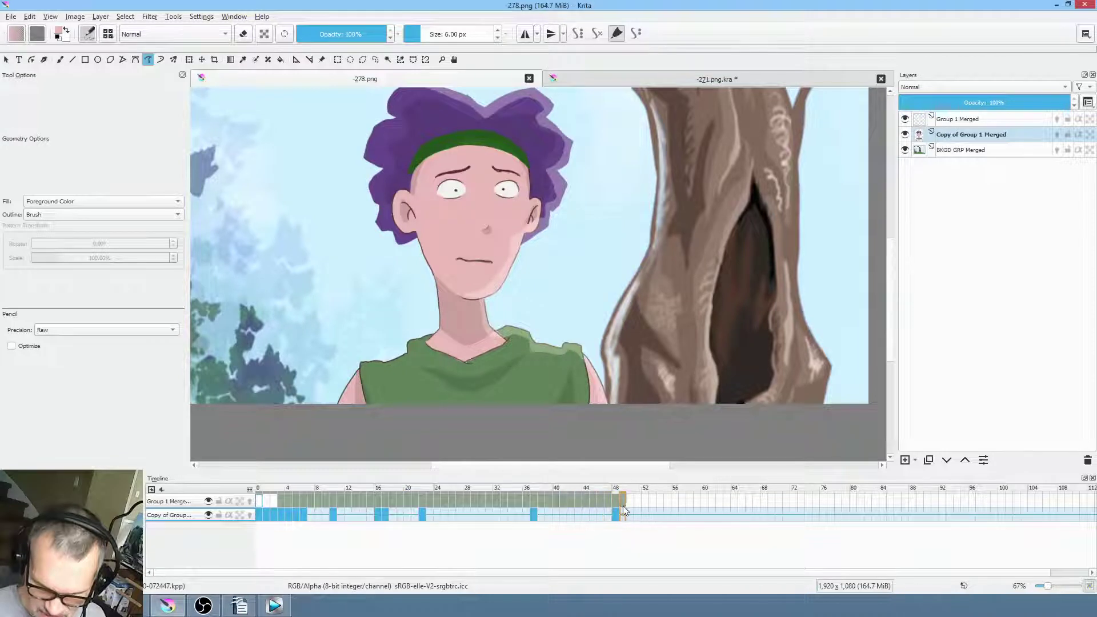
click(631, 502)
drag(641, 505, 259, 504)
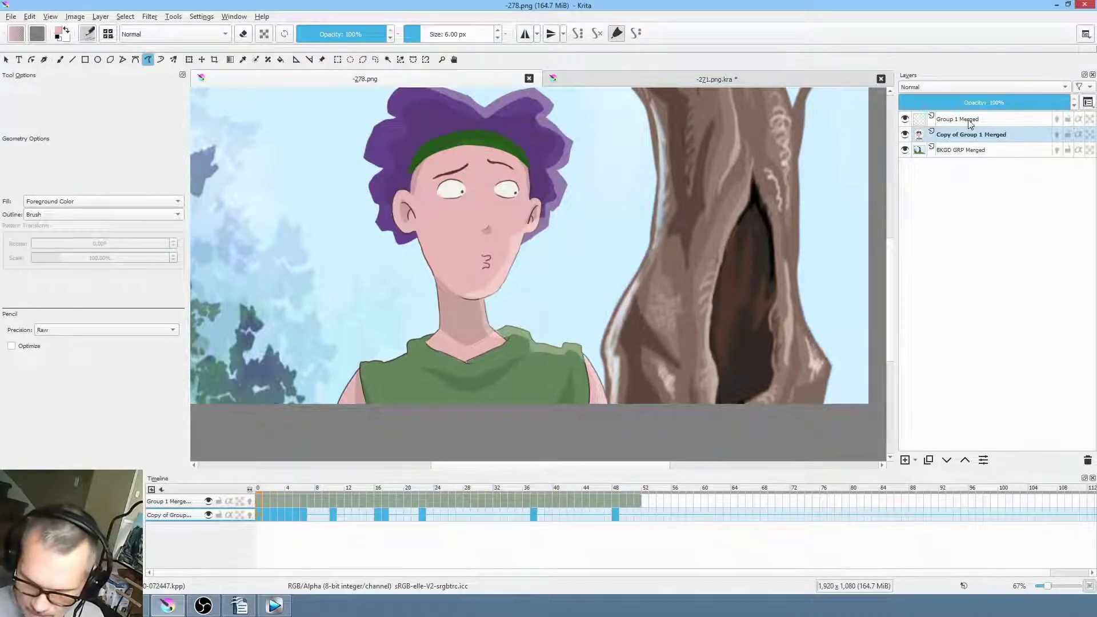
click(905, 120)
click(905, 120)
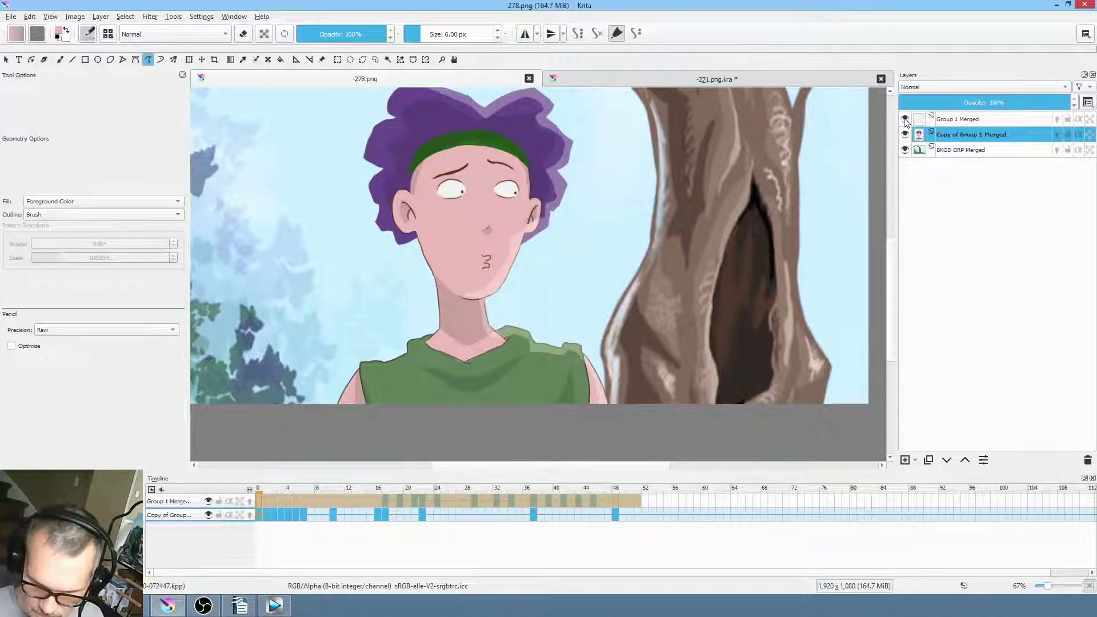
click(493, 434)
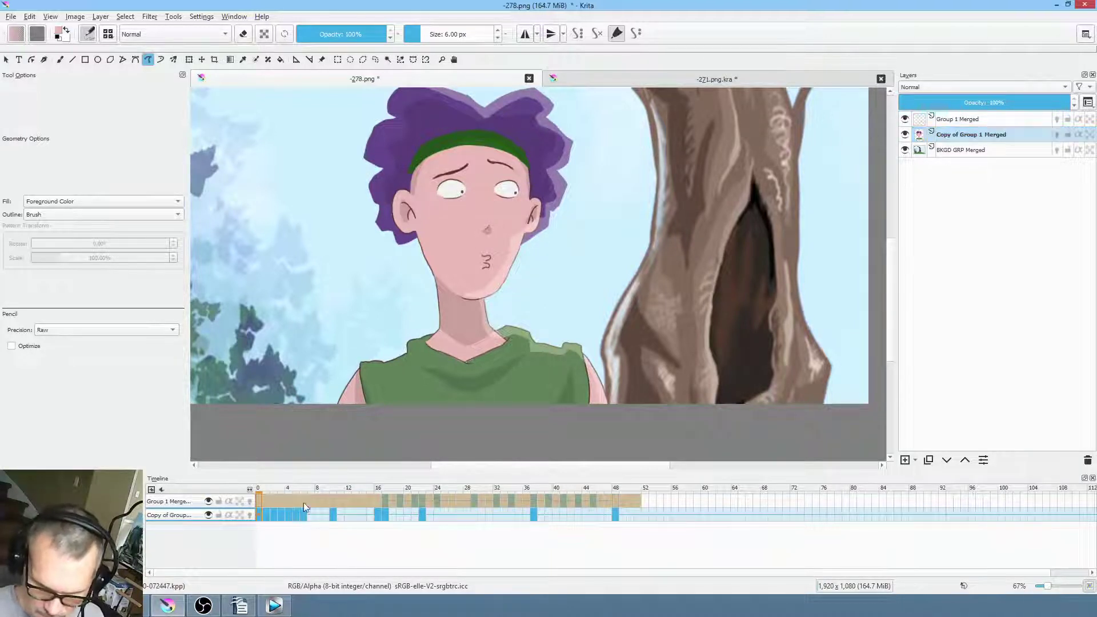
click(165, 502)
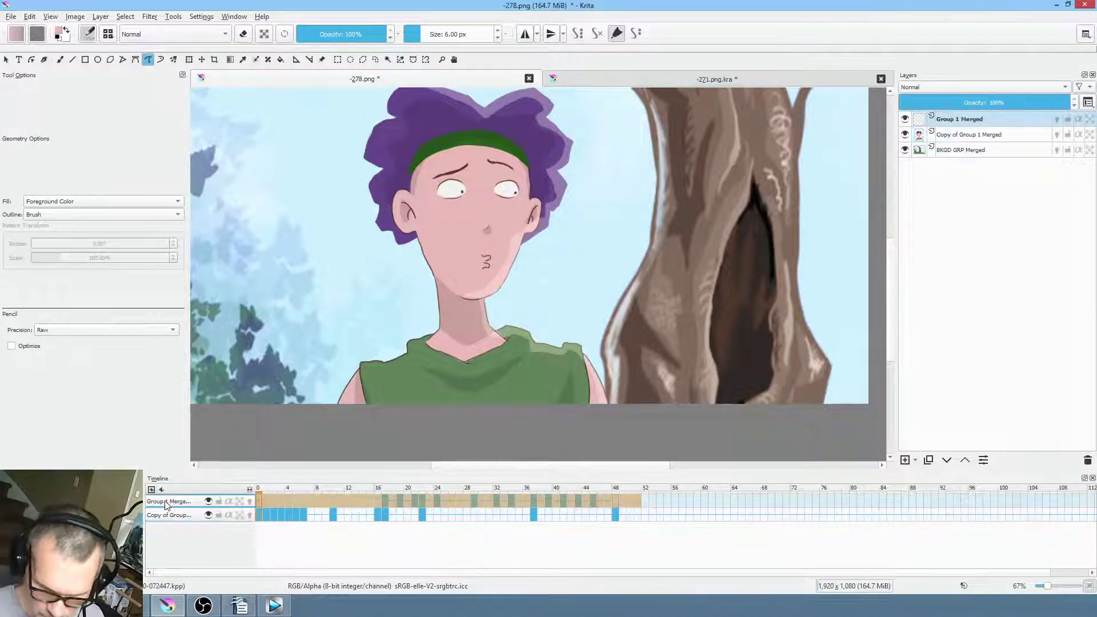
click(980, 122)
click(1088, 461)
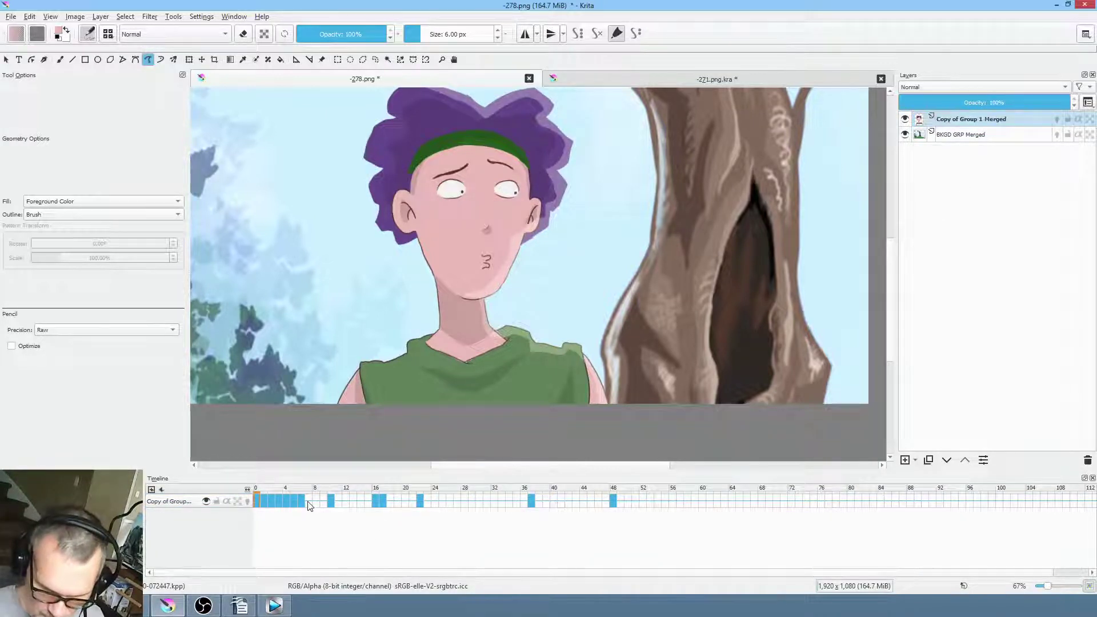
Reverse the order of frames 0 to 52 on the character layer, move the first keyframe to frame 0, and preview the animation
click(613, 502)
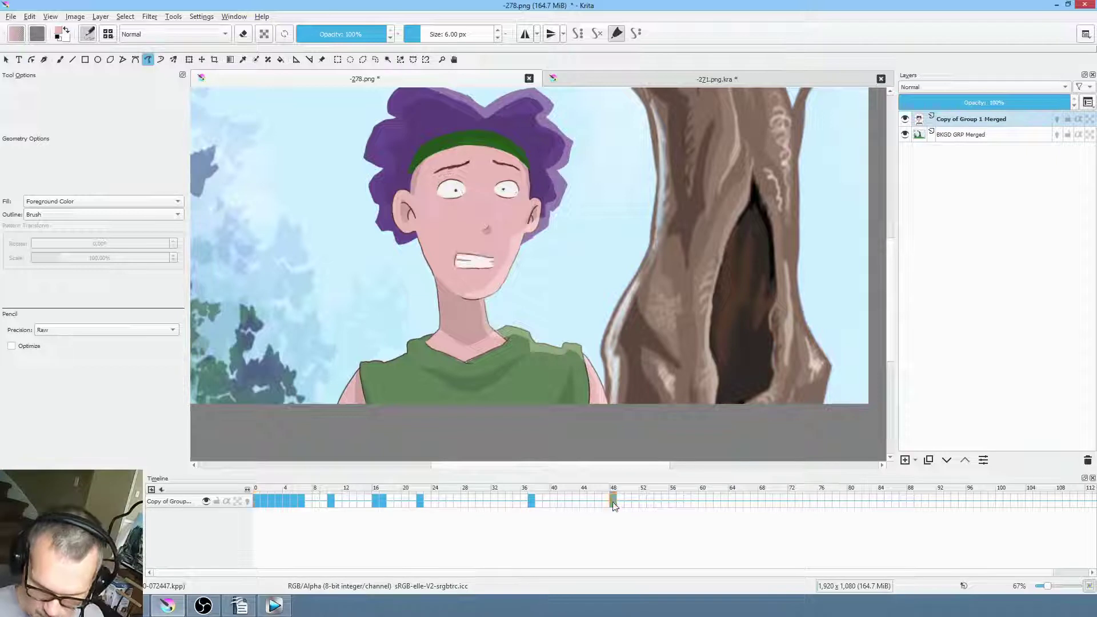
drag(644, 506, 266, 507)
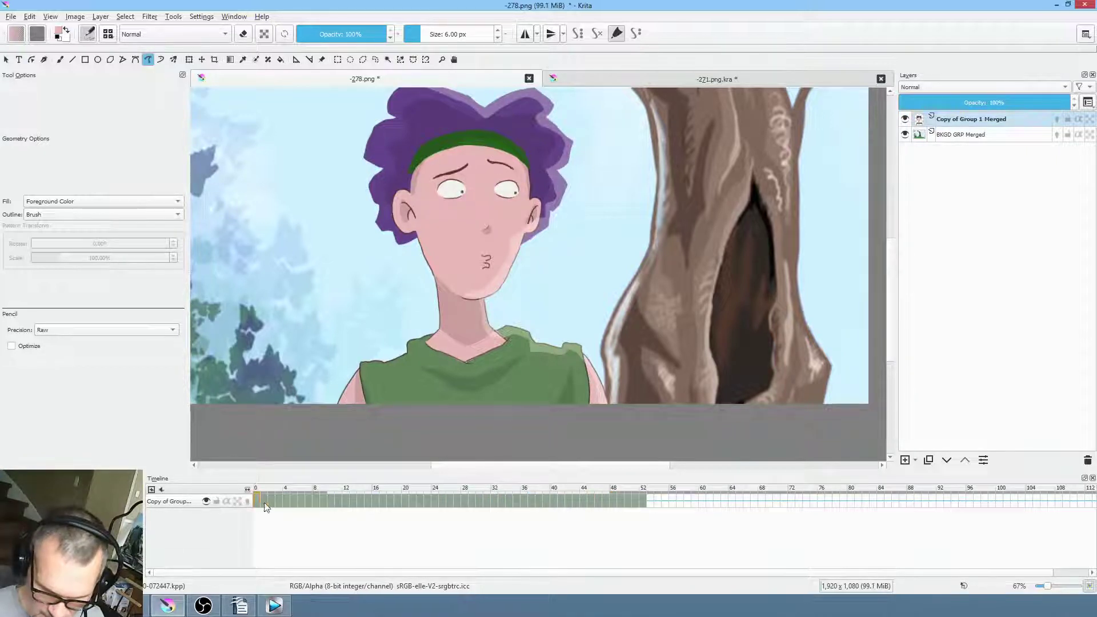
right_click(254, 499)
click(309, 461)
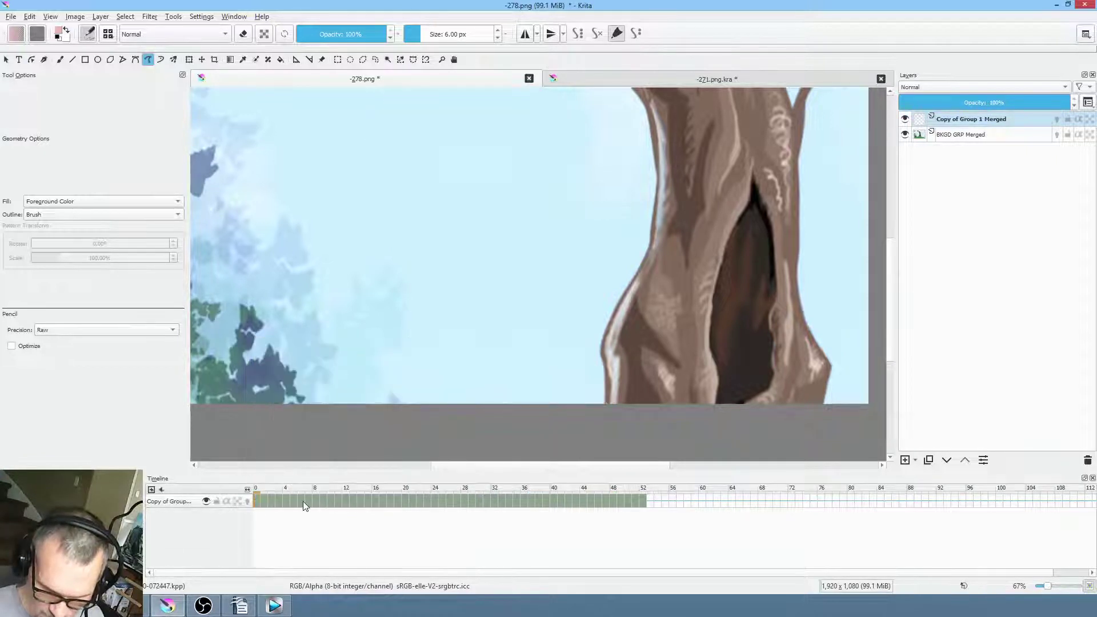
drag(286, 503, 256, 501)
key(space)
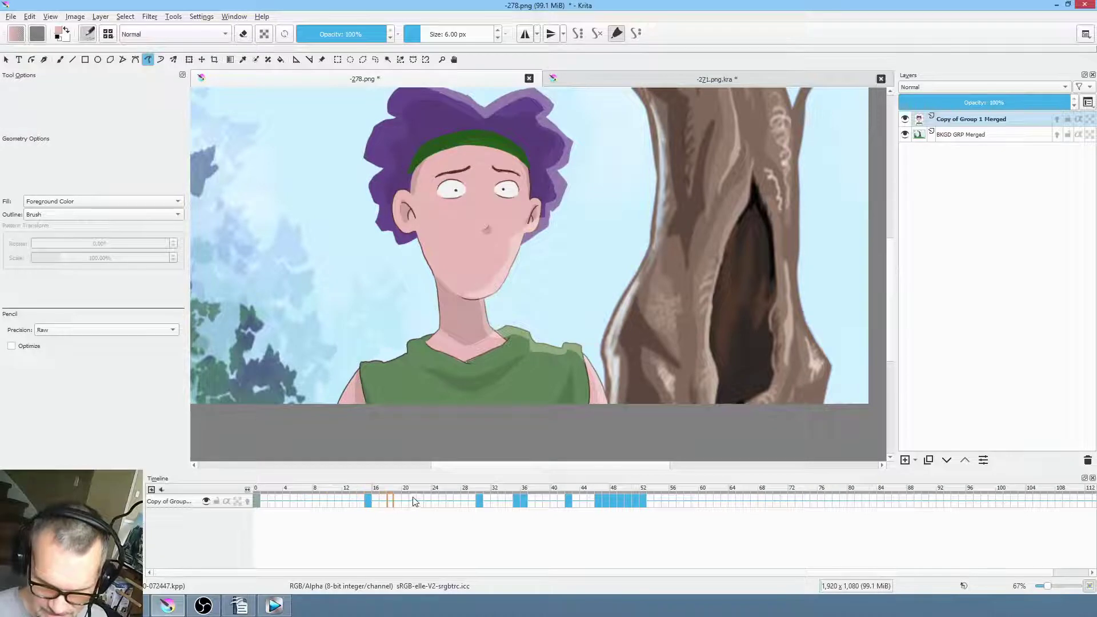
key(space)
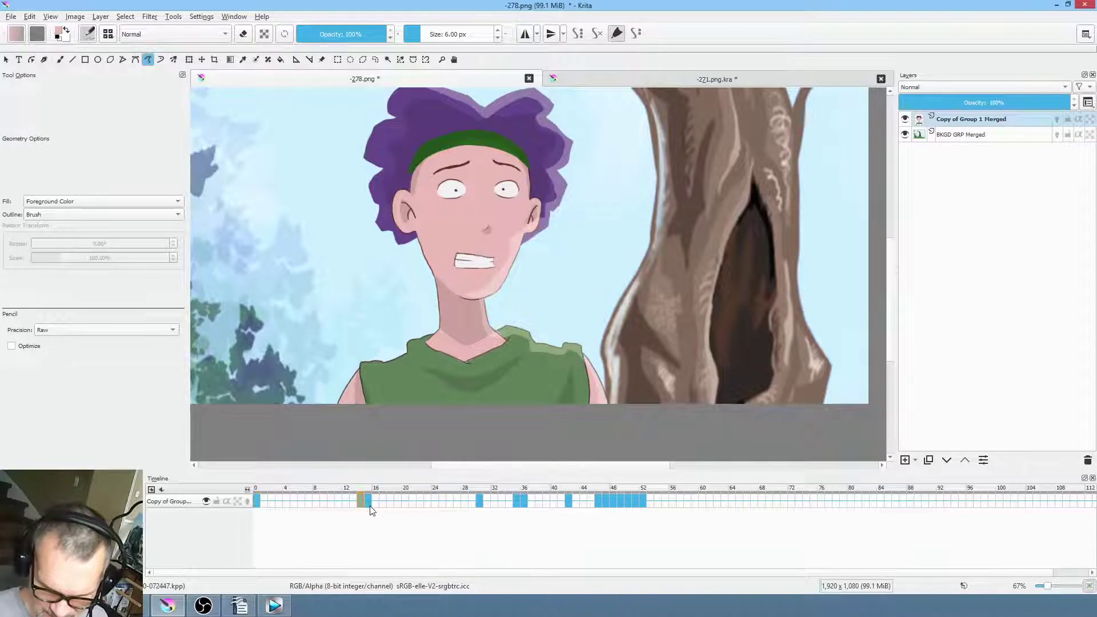
Remove all the character layer's keyframes after frame 15
click(369, 502)
click(469, 499)
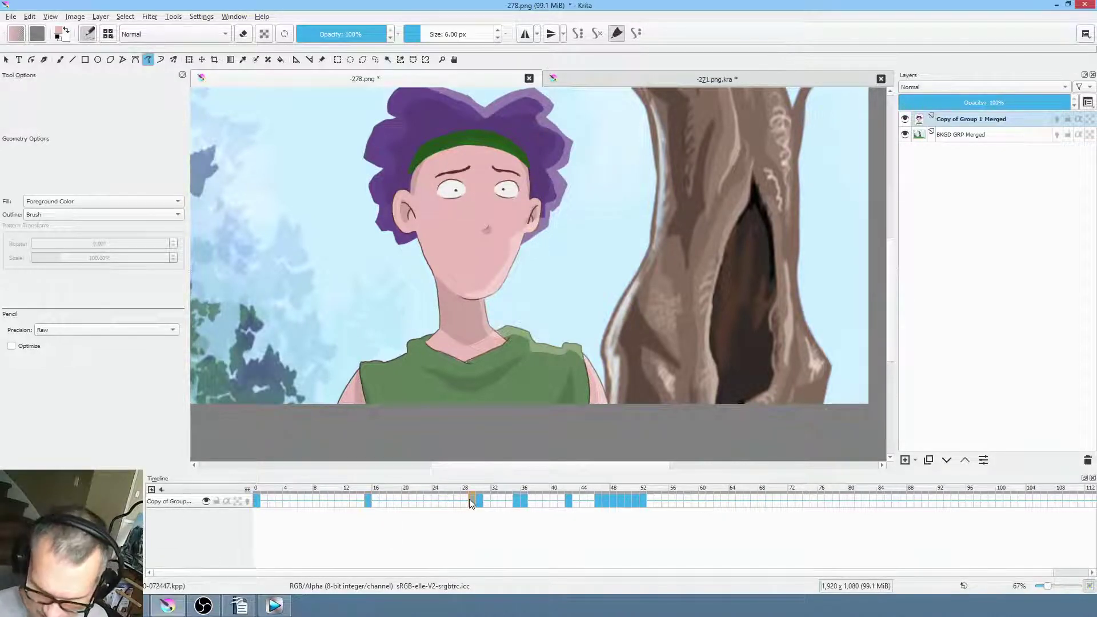
click(456, 501)
drag(449, 502, 662, 502)
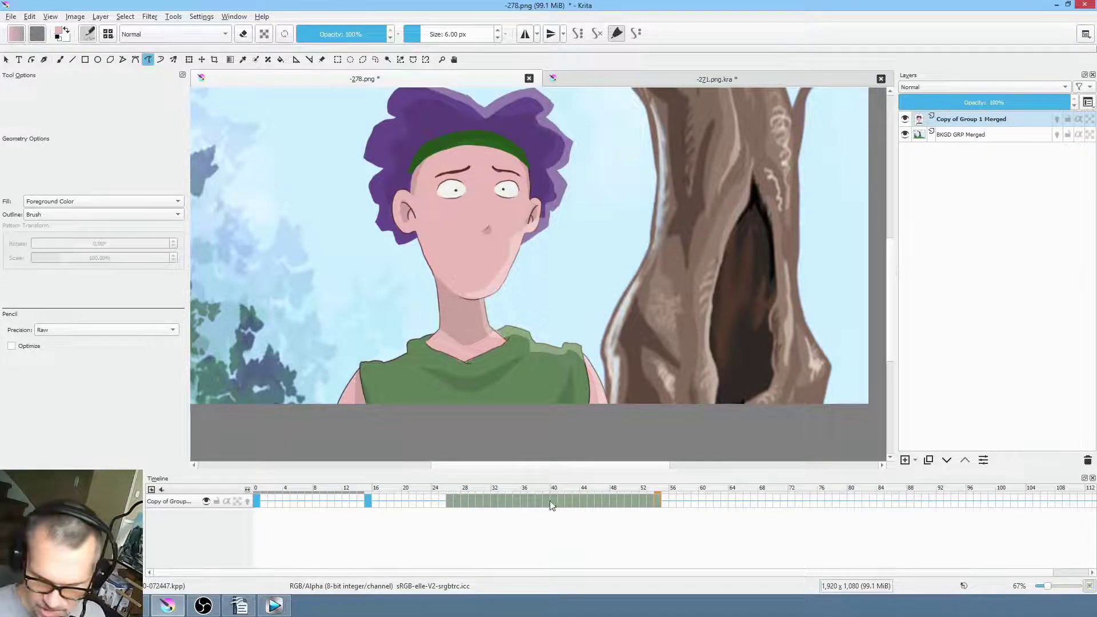
Check the two remaining poses in playback and move the second keyframe to frame 11
click(368, 501)
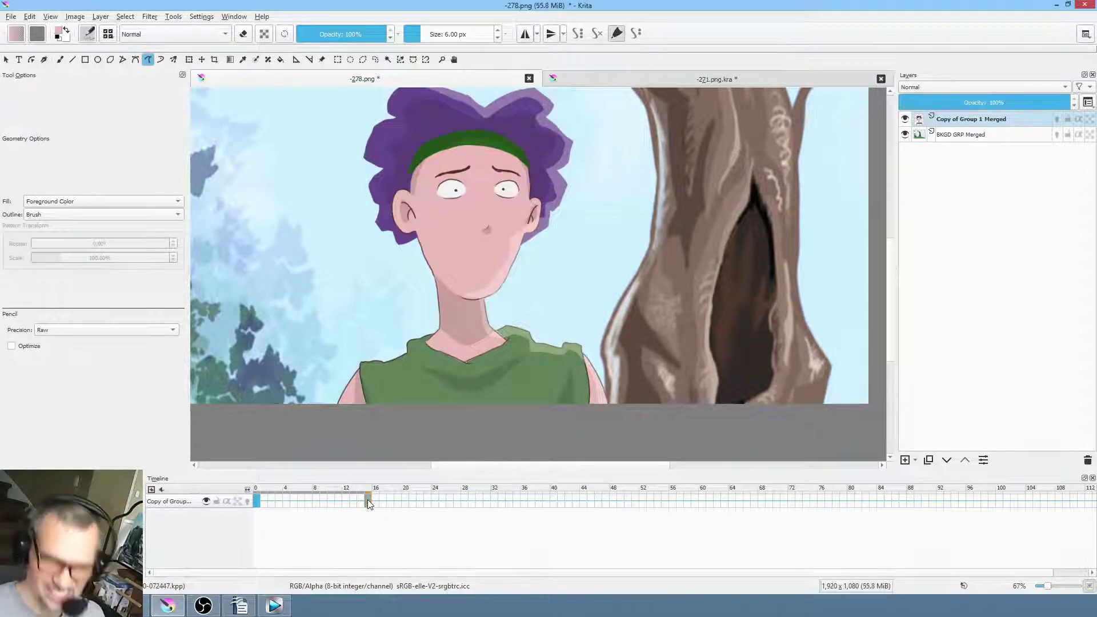
mouse_move(368, 500)
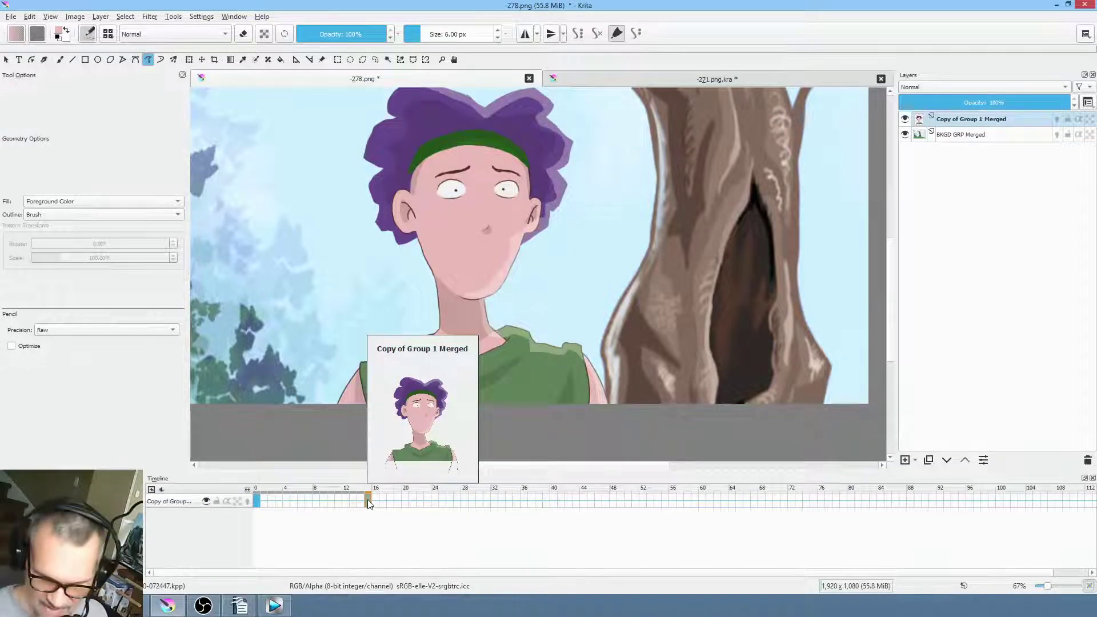
click(258, 502)
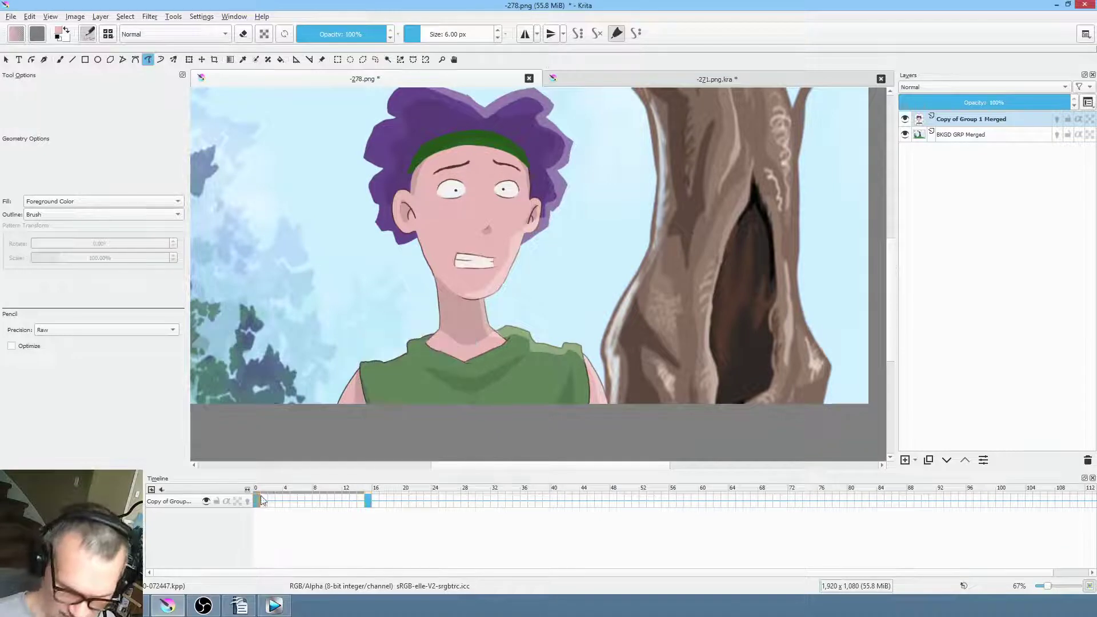
click(274, 495)
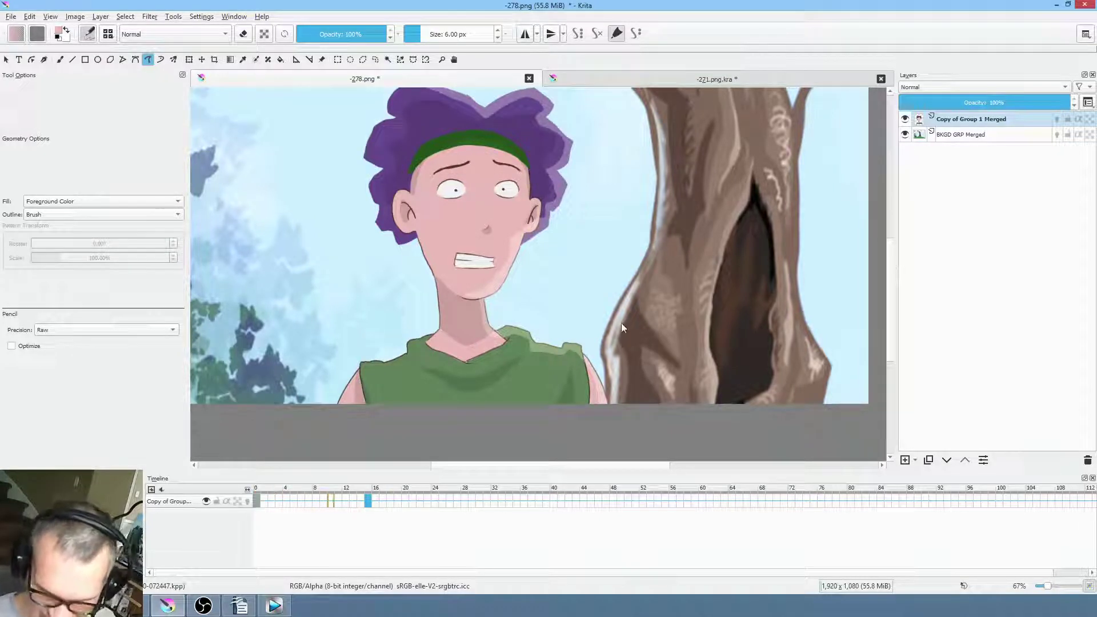
drag(368, 508, 340, 500)
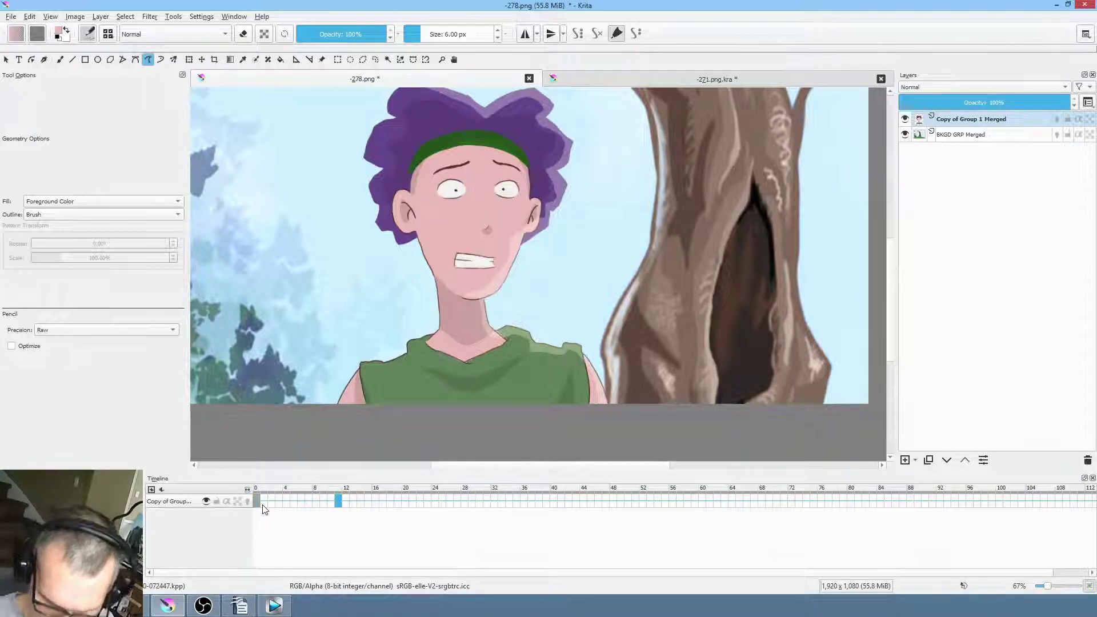
click(339, 502)
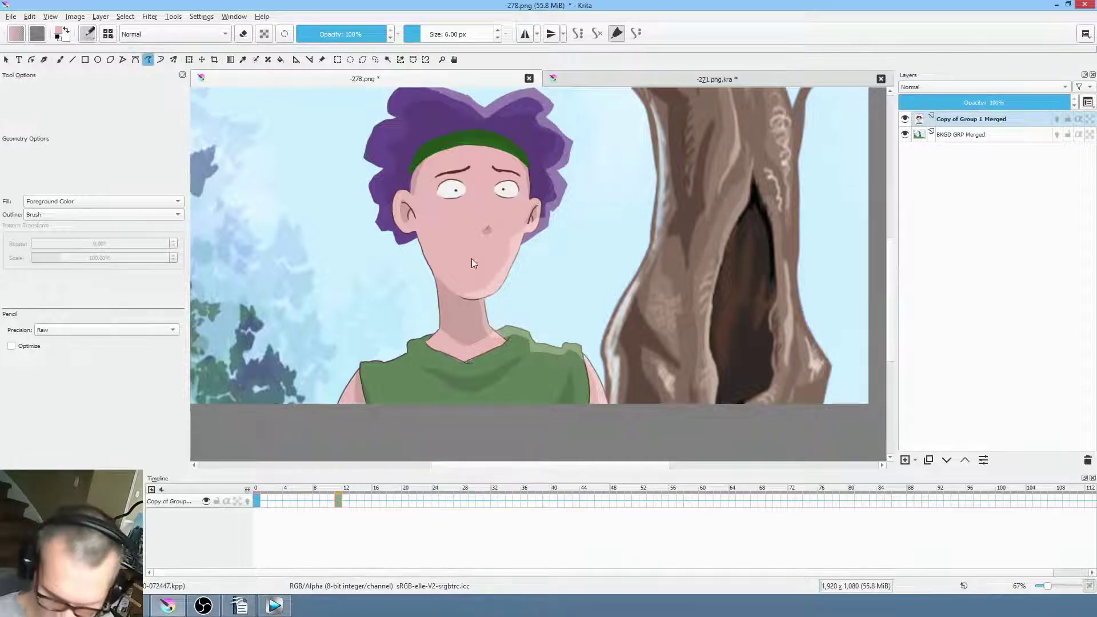
On frame 11, draw a narrow filled mouth shape below the nose in the white sampled from the eye
scroll(472, 258, up, 4)
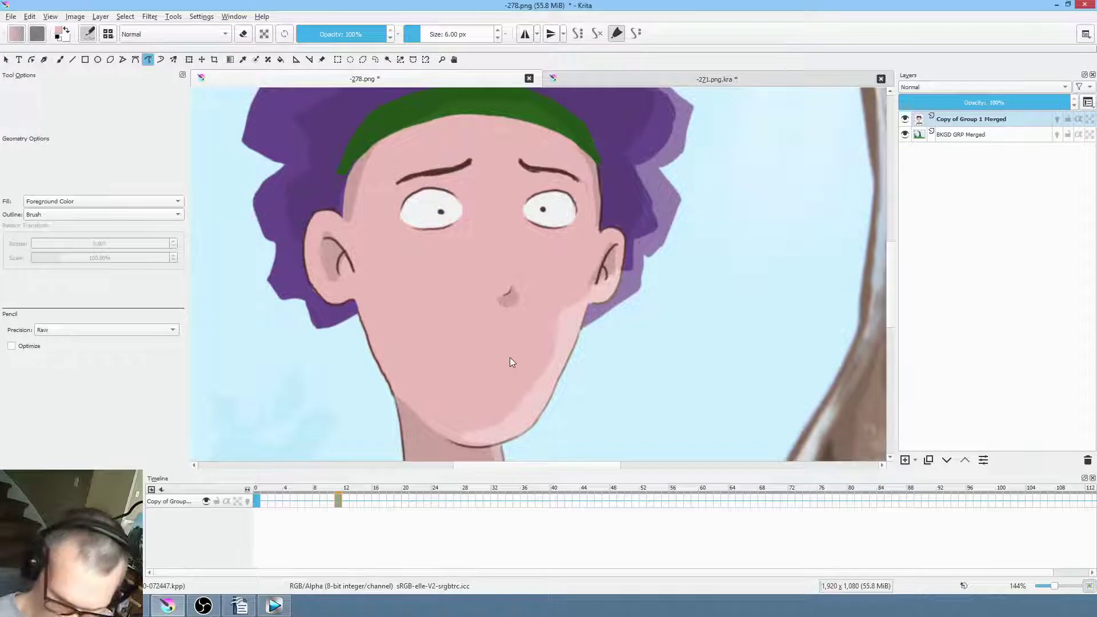
ctrl+click(562, 217)
click(505, 365)
drag(495, 365, 499, 366)
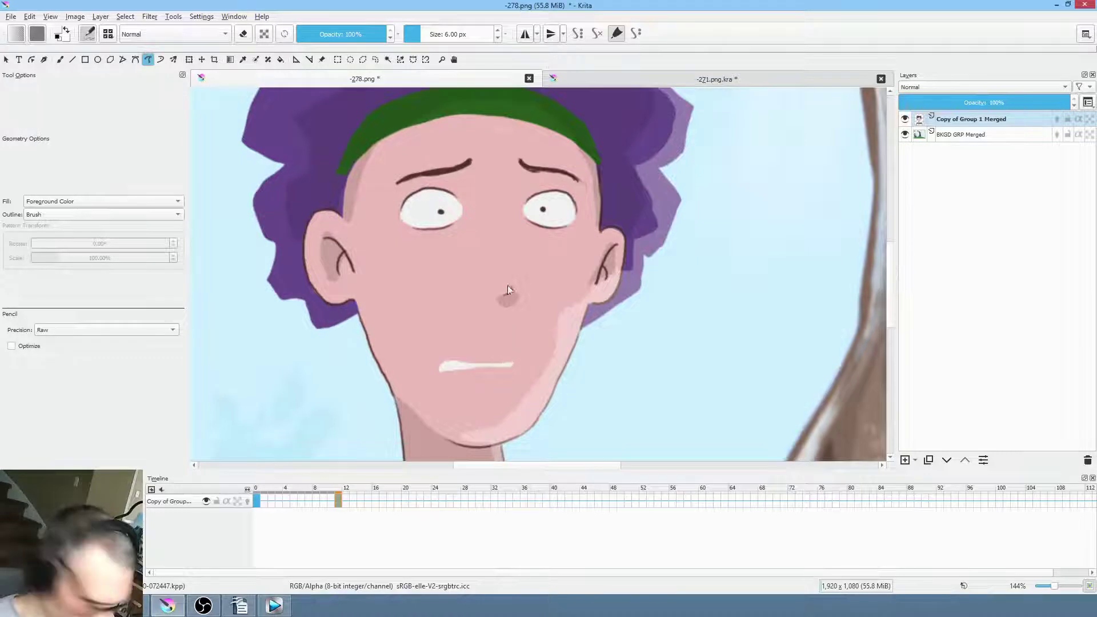
Outline the upper and lower edges of the white mouth with the brush in the dark brown sampled from the eyebrow
ctrl+click(531, 167)
key(b)
click(543, 209)
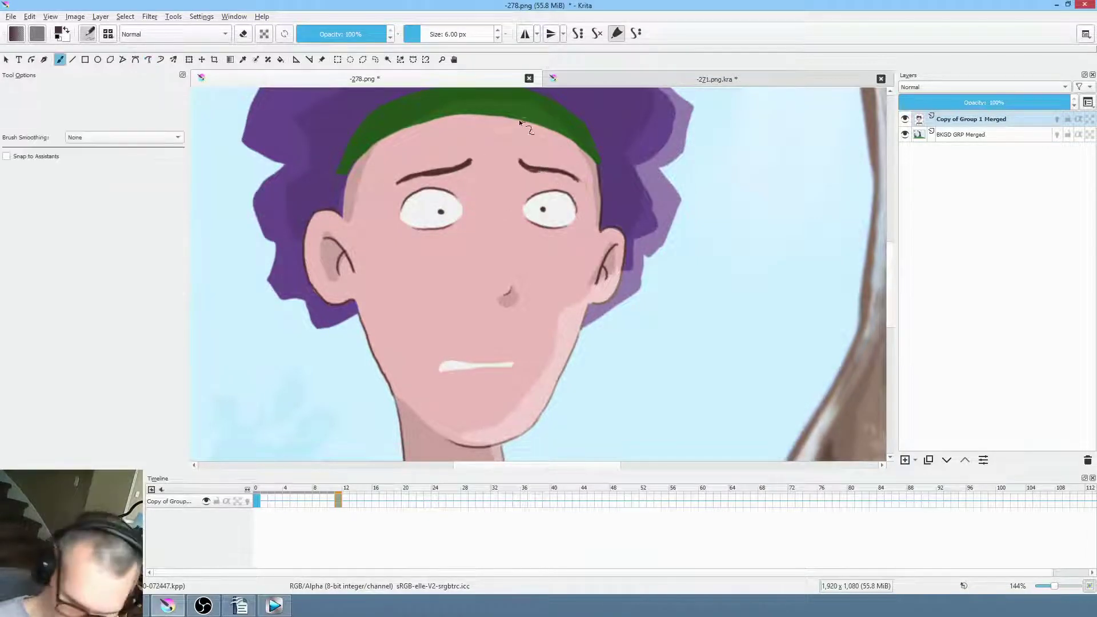
ctrl+click(512, 131)
drag(514, 131, 488, 129)
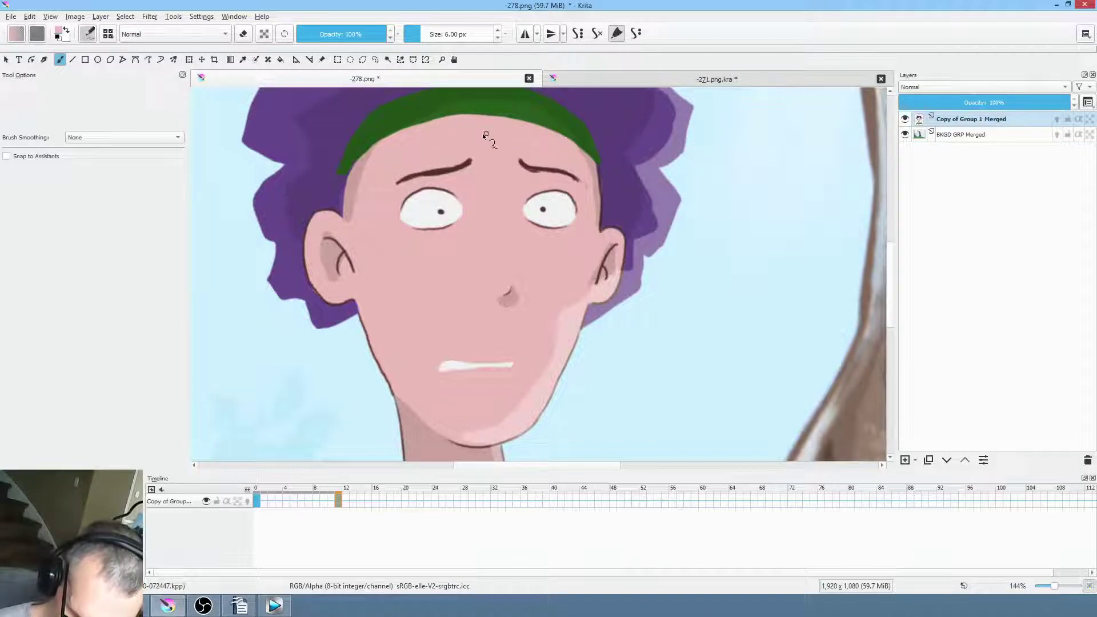
ctrl+click(500, 163)
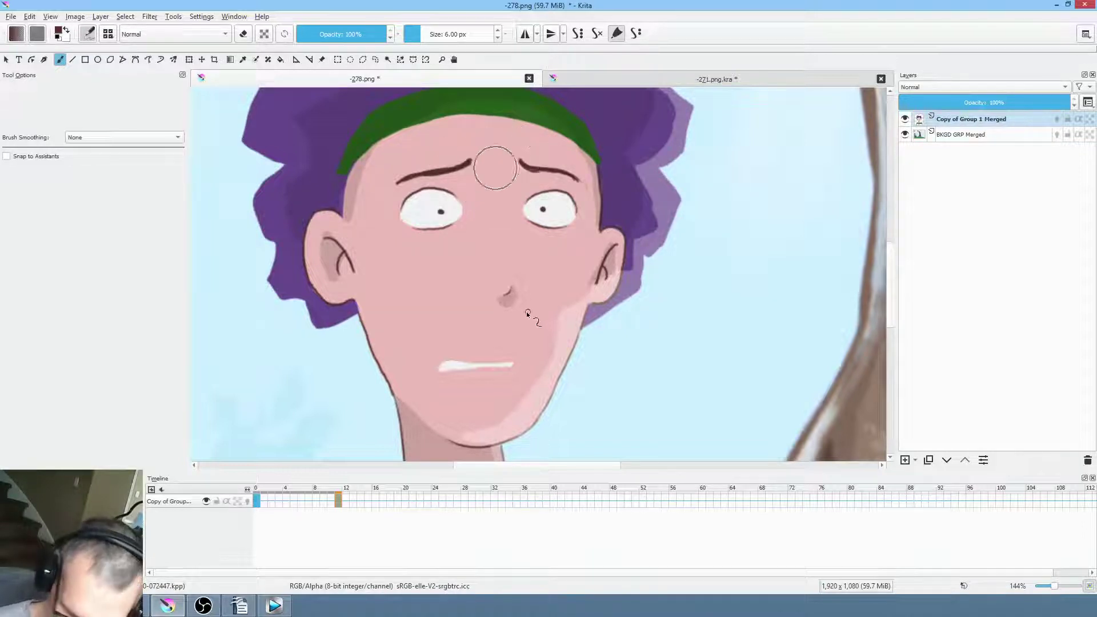
drag(632, 314, 472, 267)
drag(568, 198, 546, 222)
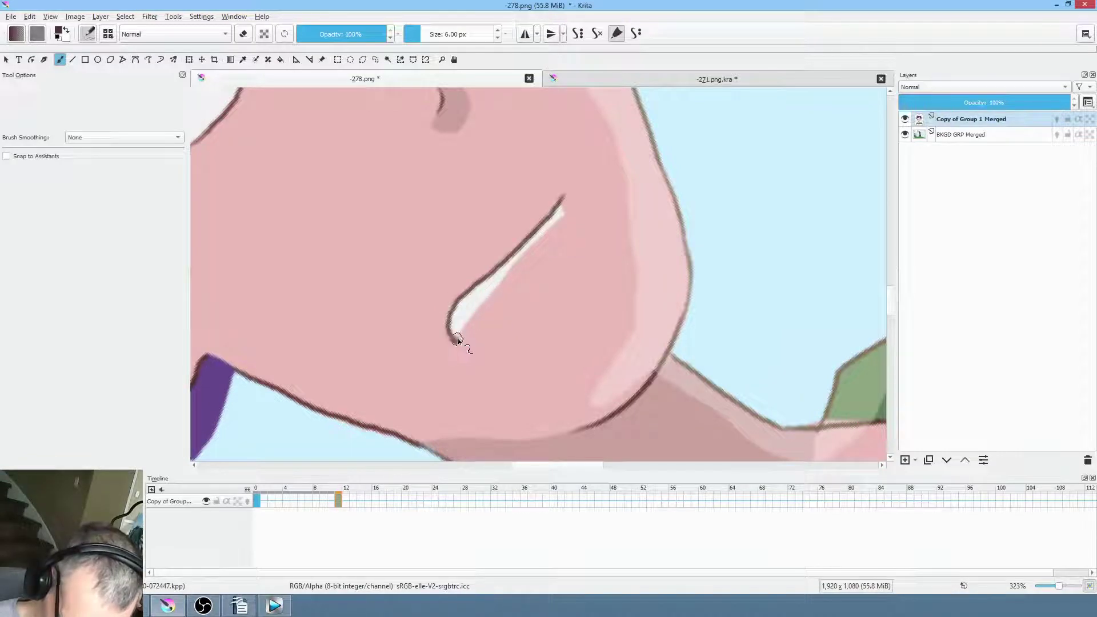
drag(455, 345, 470, 321)
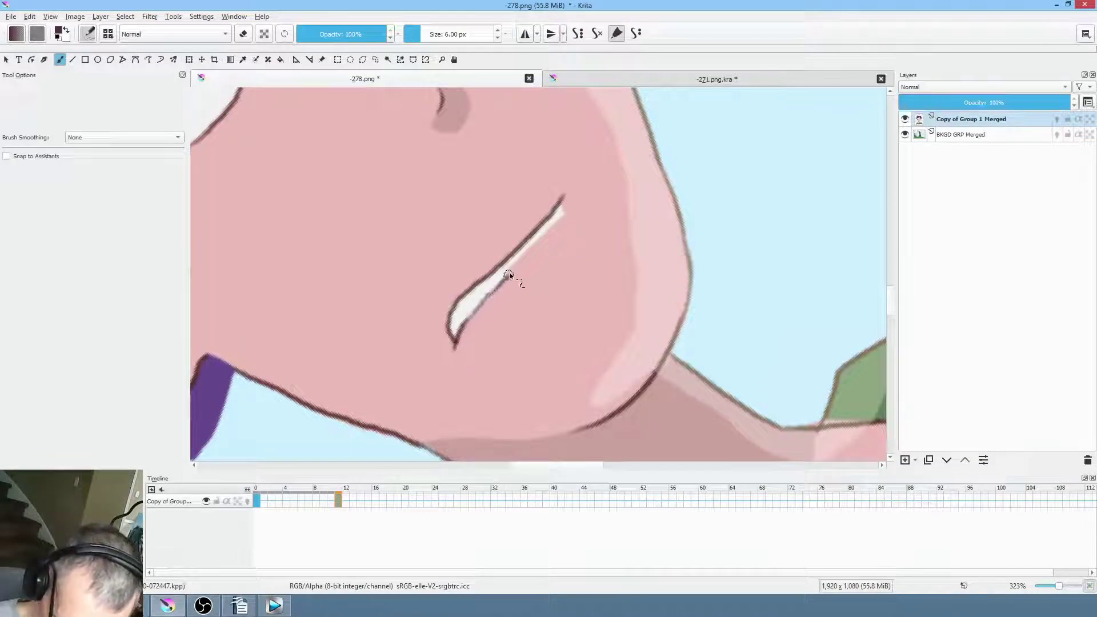
drag(575, 208, 550, 239)
drag(587, 189, 553, 227)
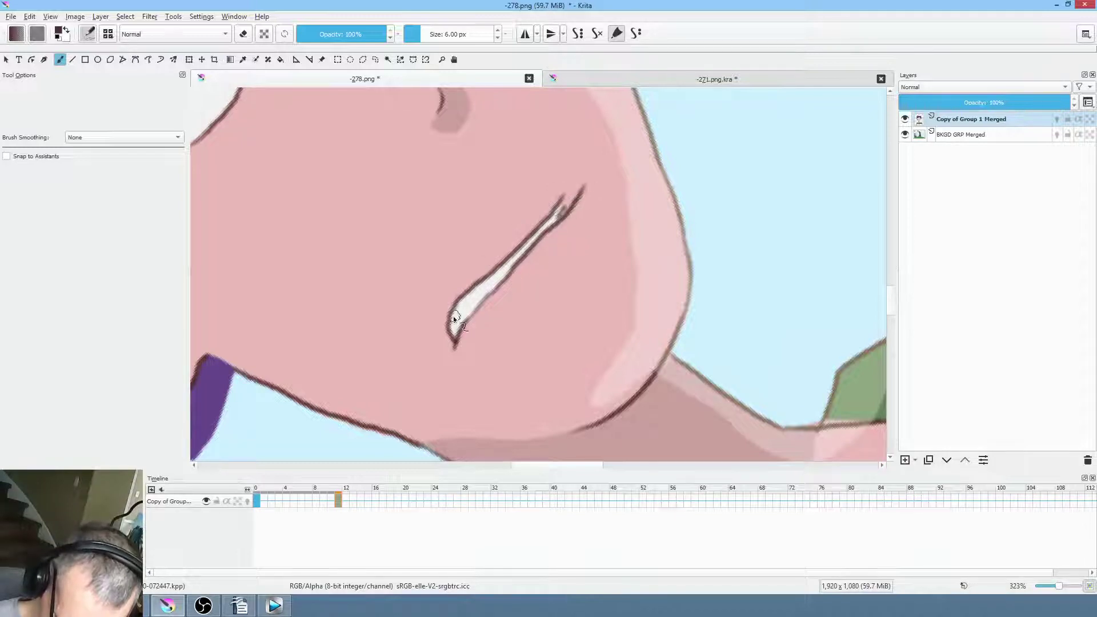
Cover both pupils with filled shapes in the sampled eye white, and reset the colours to the defaults
key(5)
mouse_move(676, 236)
mouse_down()
mouse_move(644, 265)
mouse_move(696, 224)
mouse_move(577, 283)
mouse_move(556, 180)
mouse_move(490, 208)
mouse_up()
key(shift+p)
ctrl+click(479, 195)
drag(632, 202, 631, 189)
key(d)
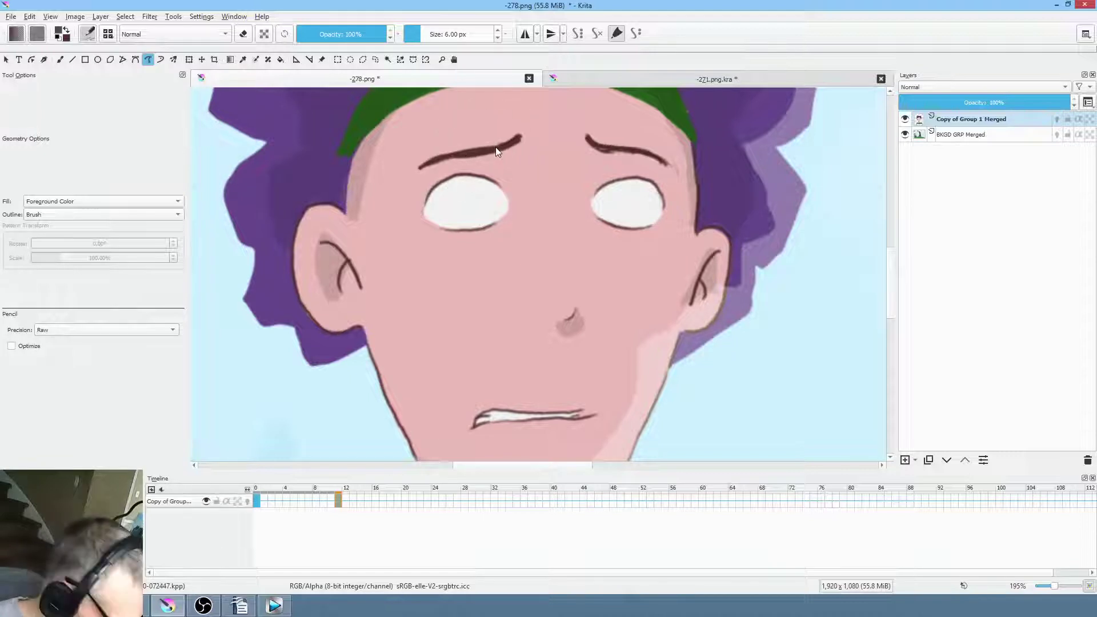
Dot small dark pupils low in both eyes and cover both eyebrows with filled shapes in the sampled skin pink
key(b)
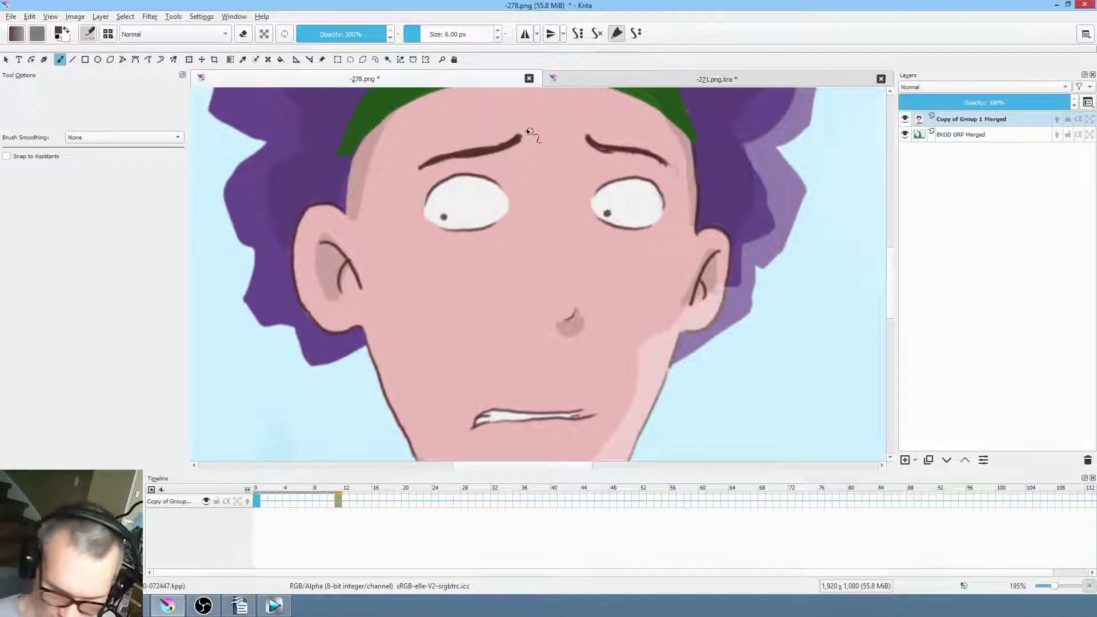
key(p)
ctrl+click(521, 113)
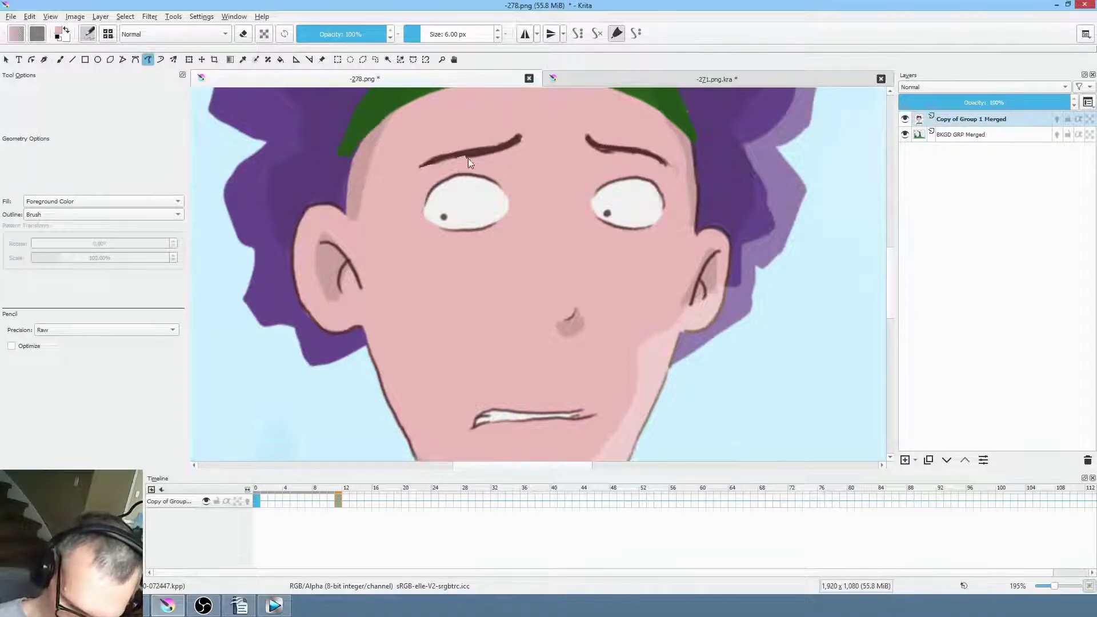
drag(540, 140, 543, 138)
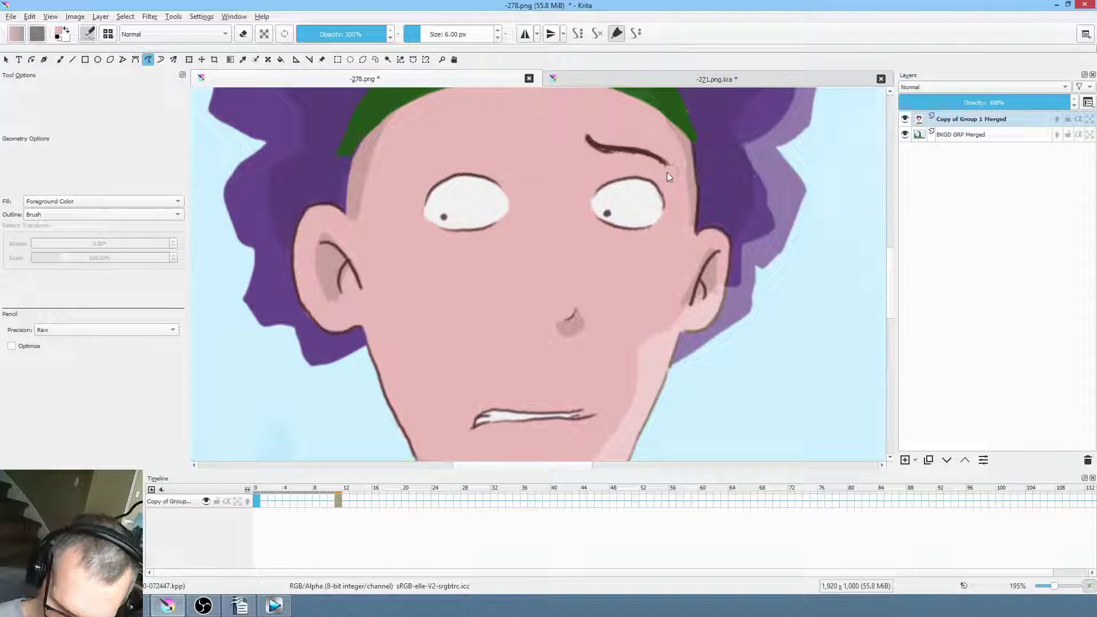
drag(666, 176, 684, 153)
drag(631, 195, 551, 242)
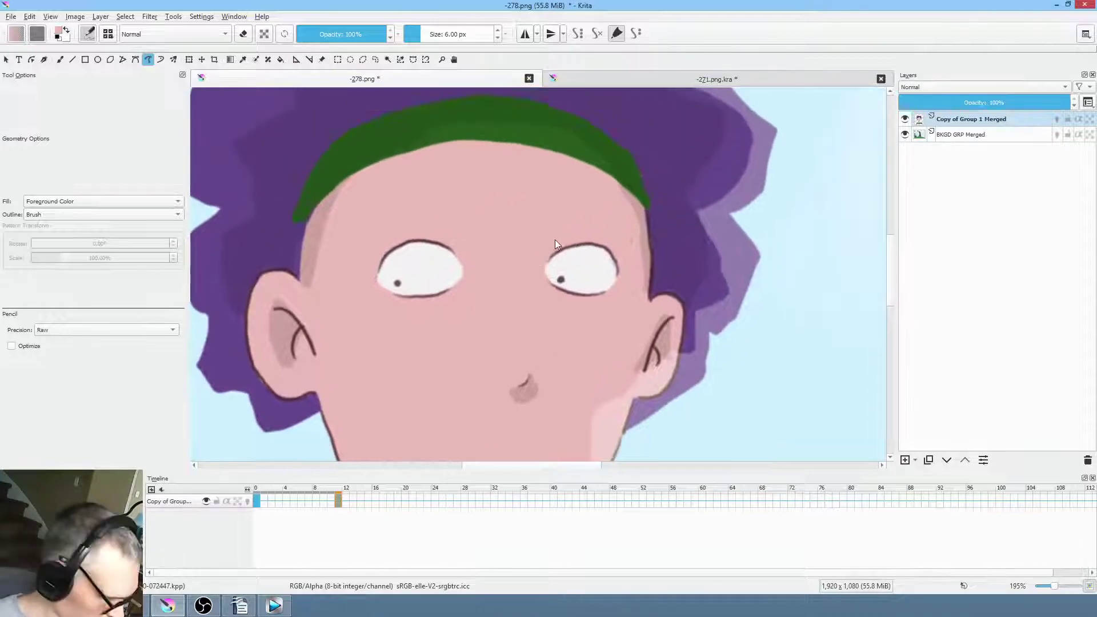
Draw flat, lowered eyebrows over both eyes in the dark brown sampled from the eye outline, with a short crease between them
key(b)
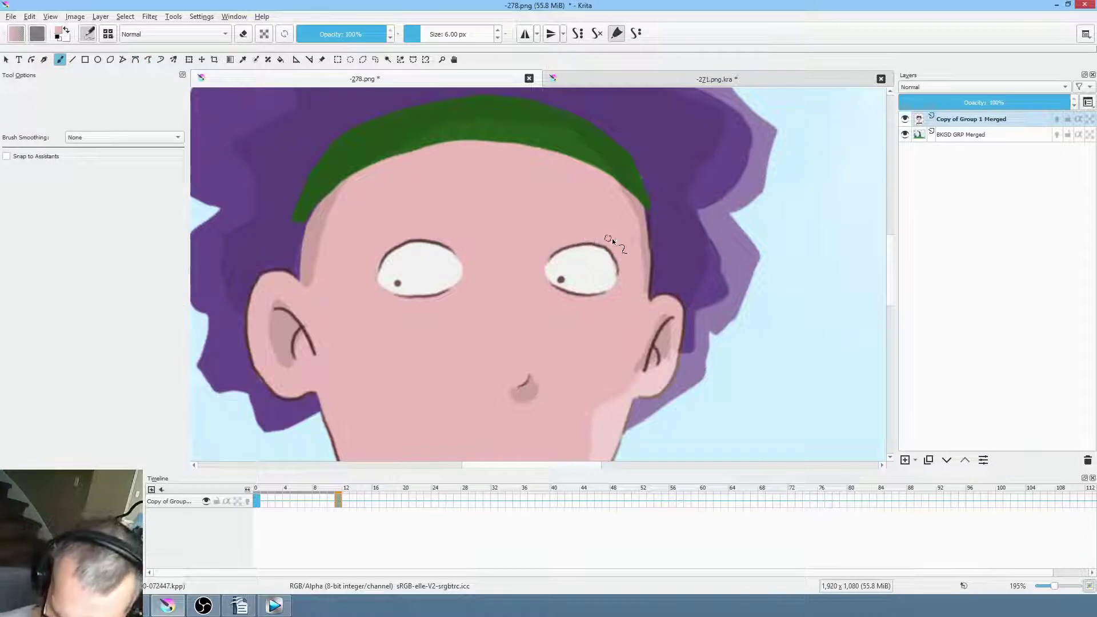
scroll(423, 298, up, 8)
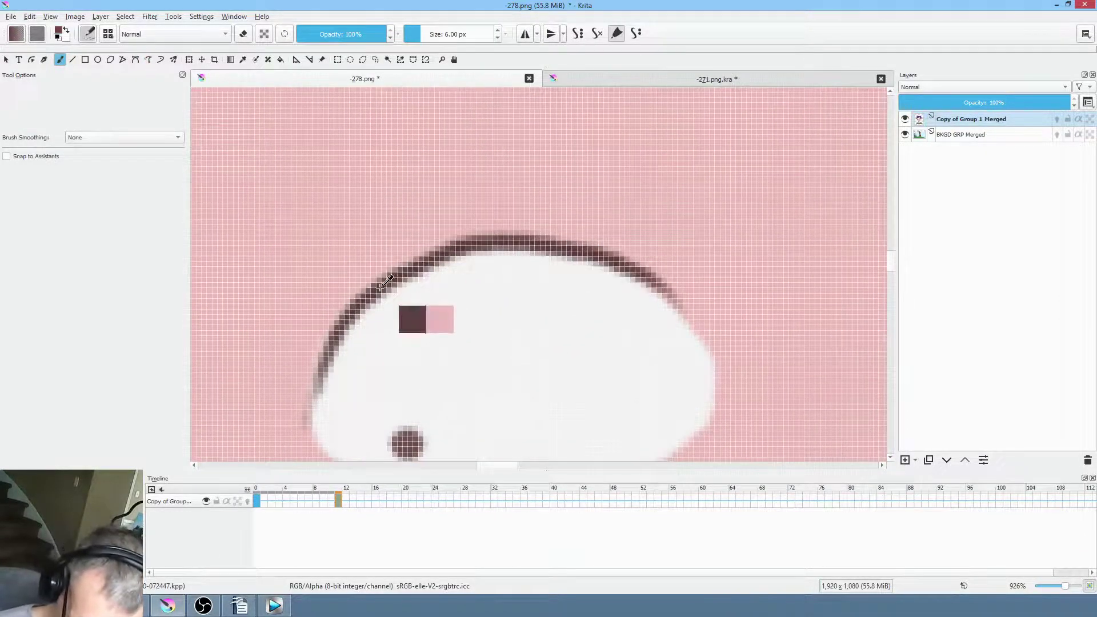
scroll(509, 261, down, 2)
scroll(510, 261, down, 3)
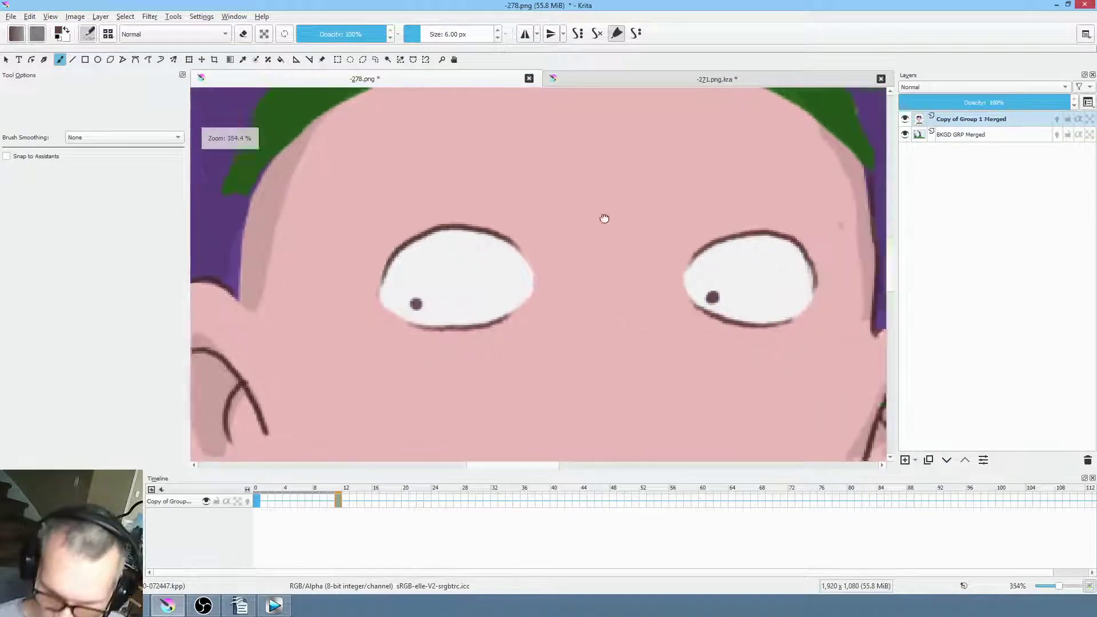
drag(567, 226, 731, 225)
scroll(507, 311, down, 4)
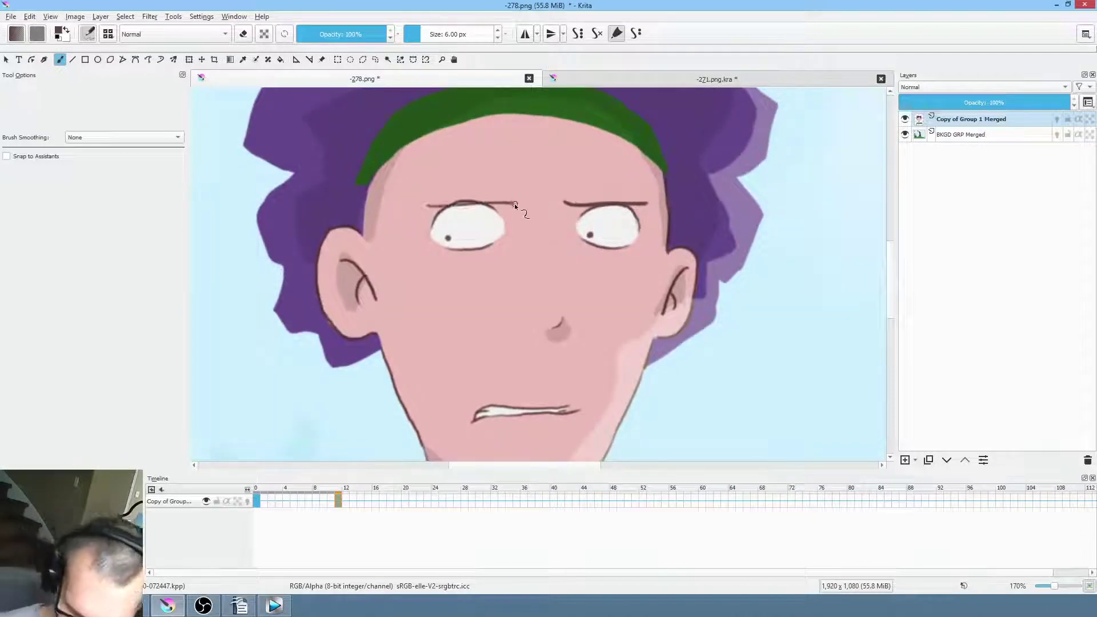
mouse_move(519, 198)
mouse_down()
mouse_move(448, 204)
mouse_move(502, 206)
mouse_up()
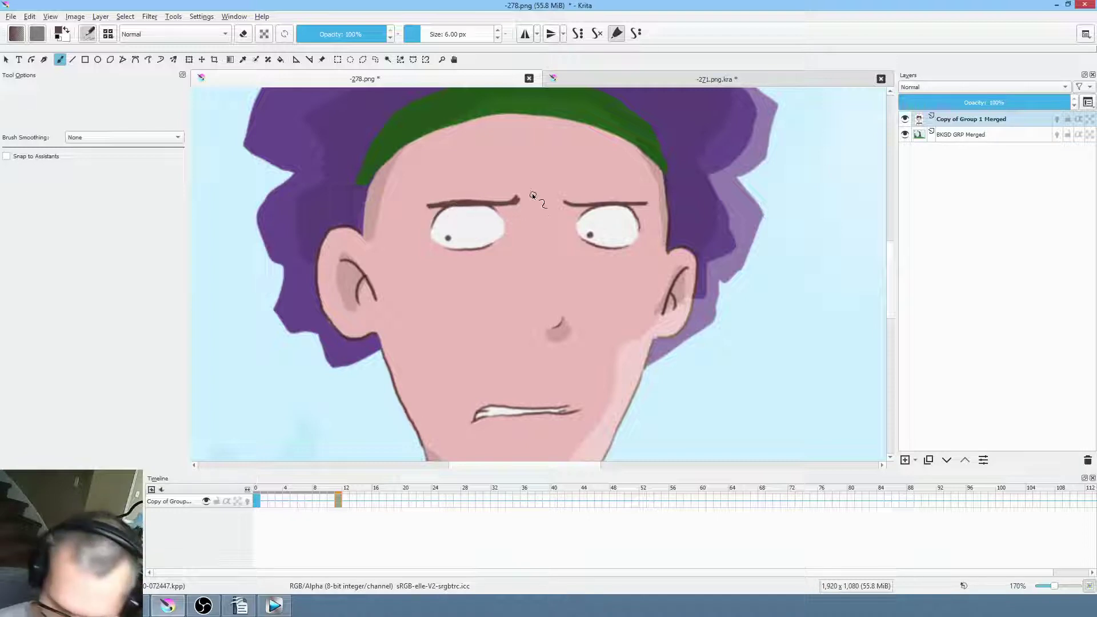
scroll(671, 297, down, 3)
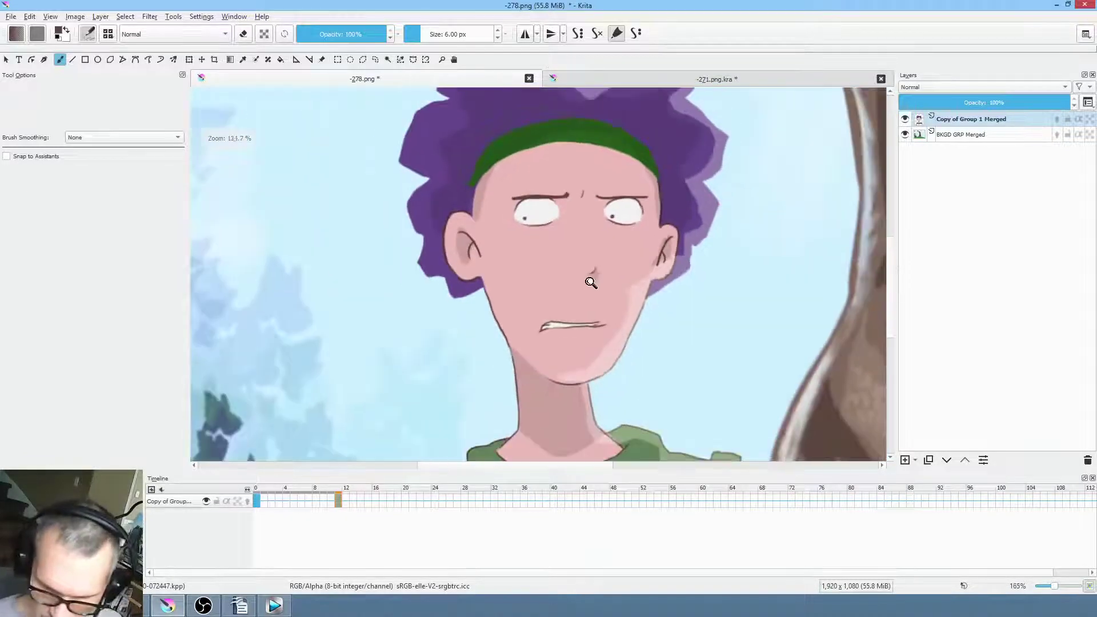
scroll(575, 187, up, 4)
Cut off the lower part of both eyes with filled skin-pink shapes and add darker shadow shapes beneath them
click(345, 500)
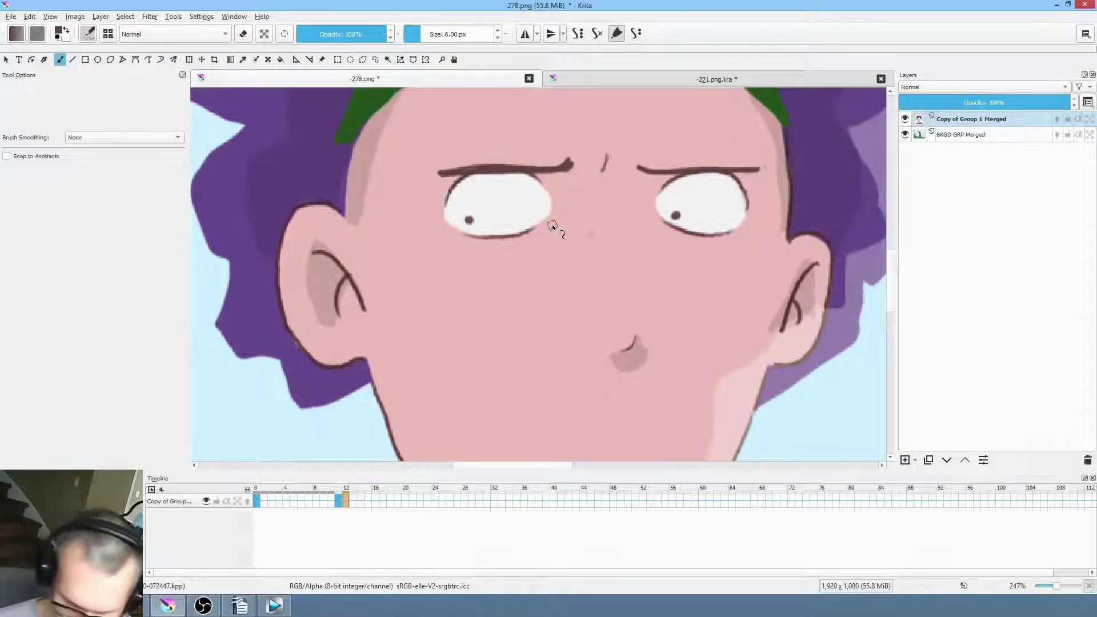
ctrl+click(541, 244)
key(f)
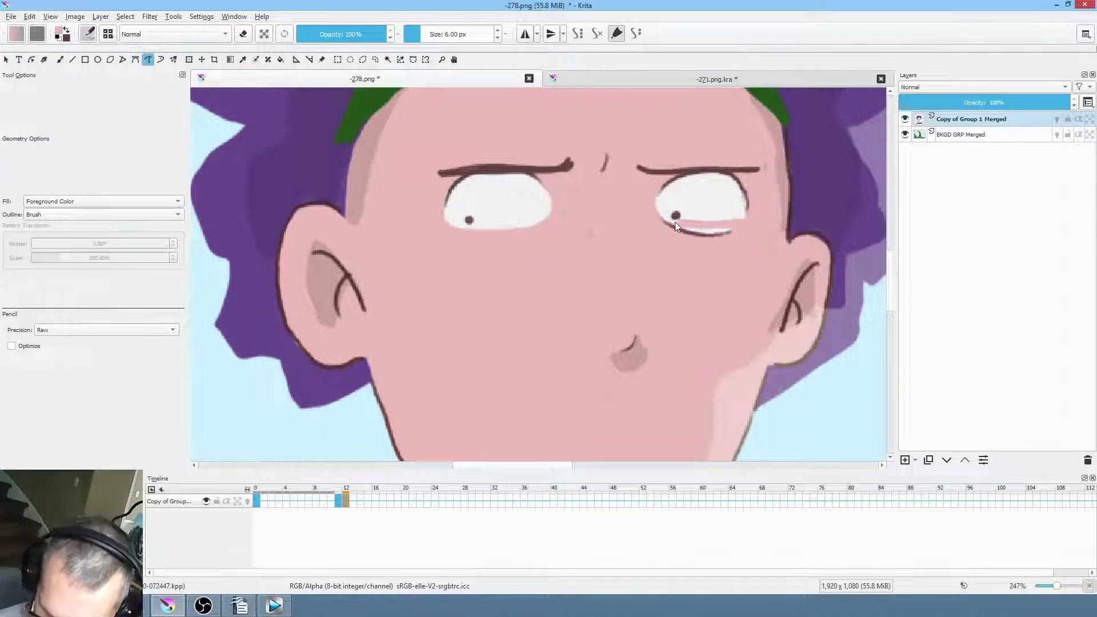
drag(742, 242, 755, 231)
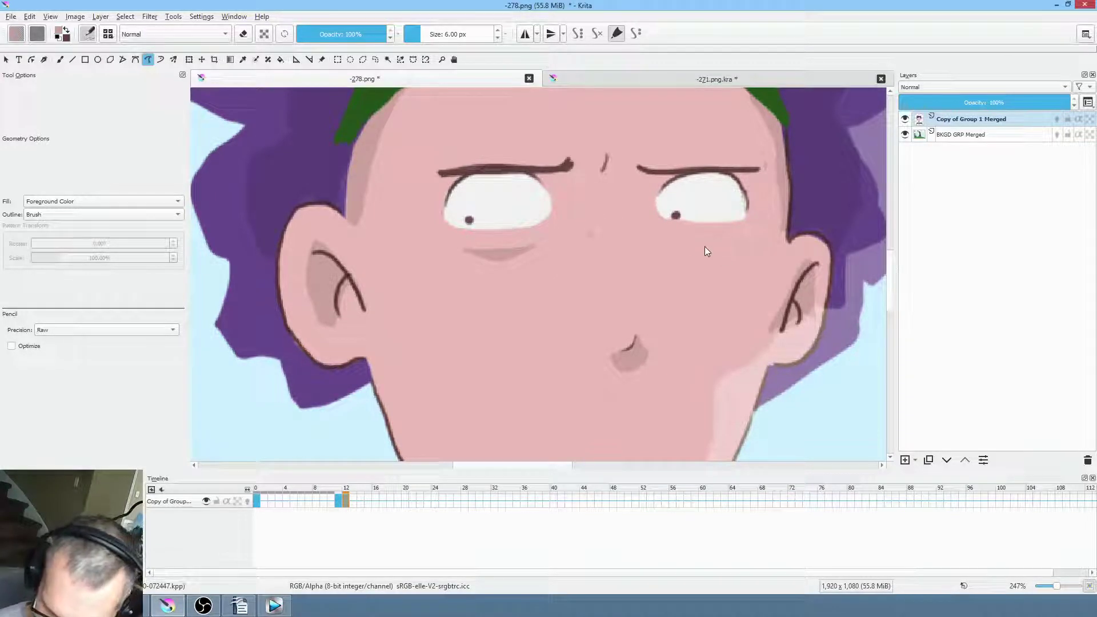
drag(782, 272, 748, 260)
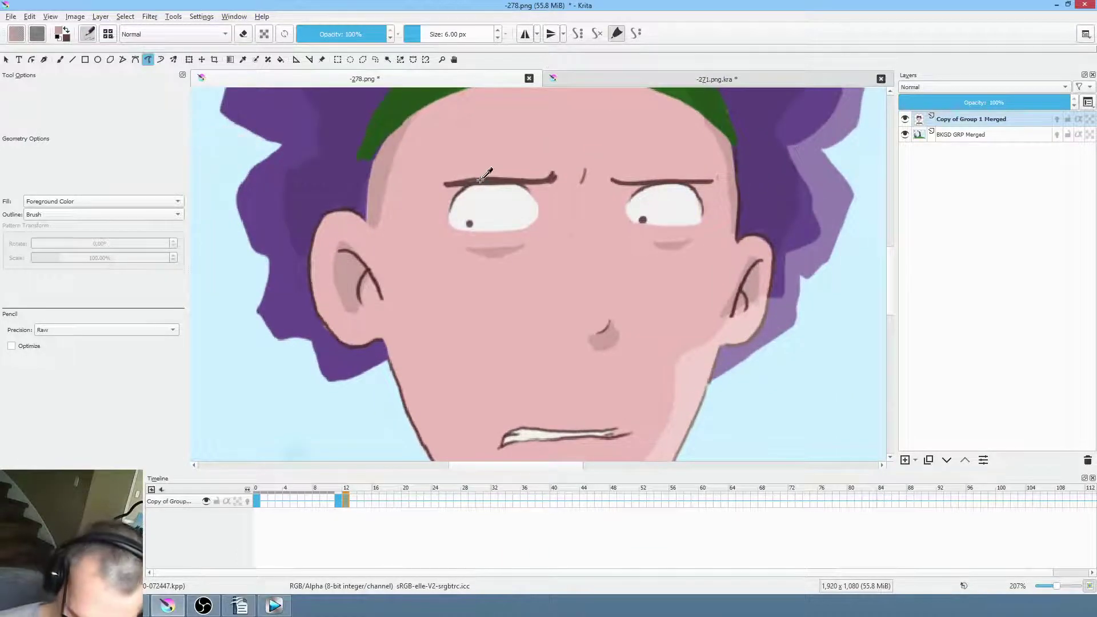
Draw nearly straight lower eyelid lines under both eyes with the brush in the sampled dark brown
key(b)
mouse_move(647, 228)
mouse_down()
mouse_move(650, 237)
mouse_move(712, 221)
mouse_up()
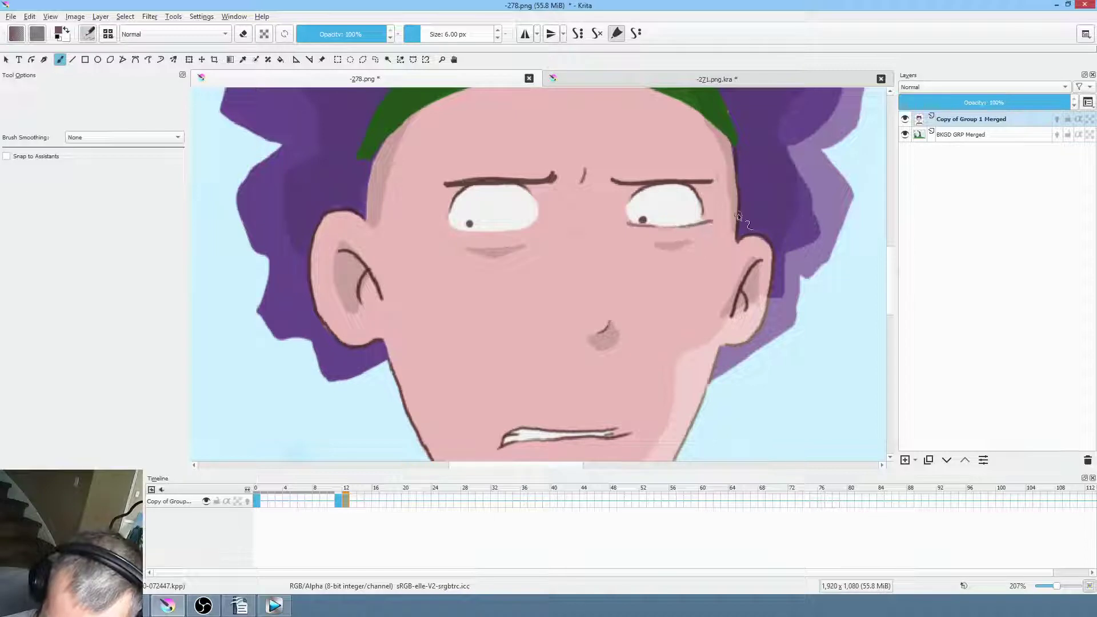
drag(444, 230, 512, 231)
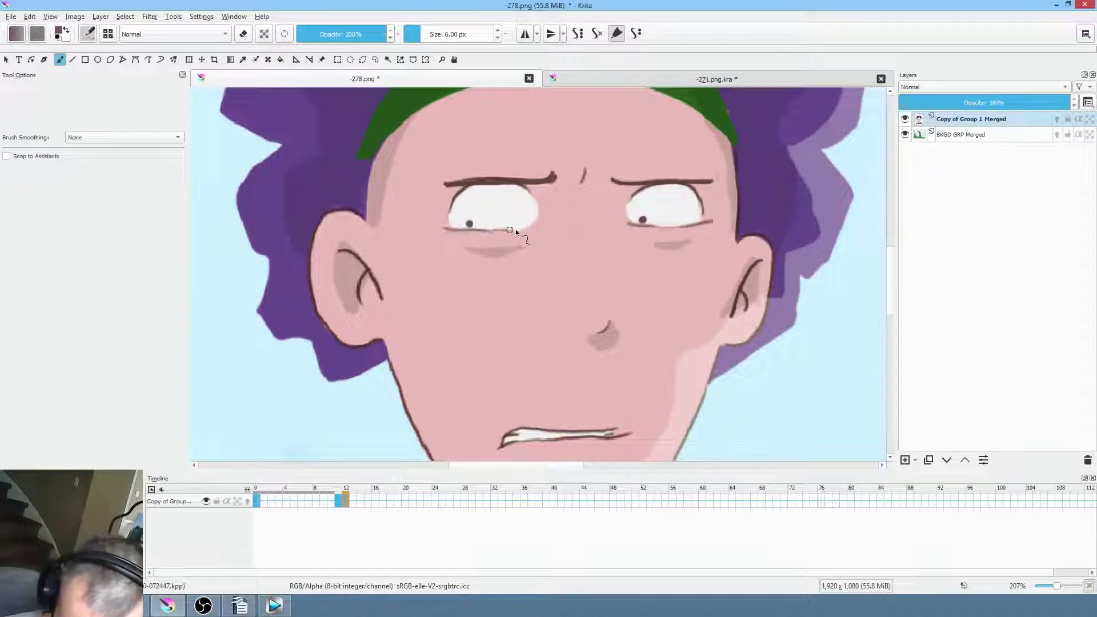
Play the animation from frame 0 to check the change to the new expression
scroll(574, 205, down, 4)
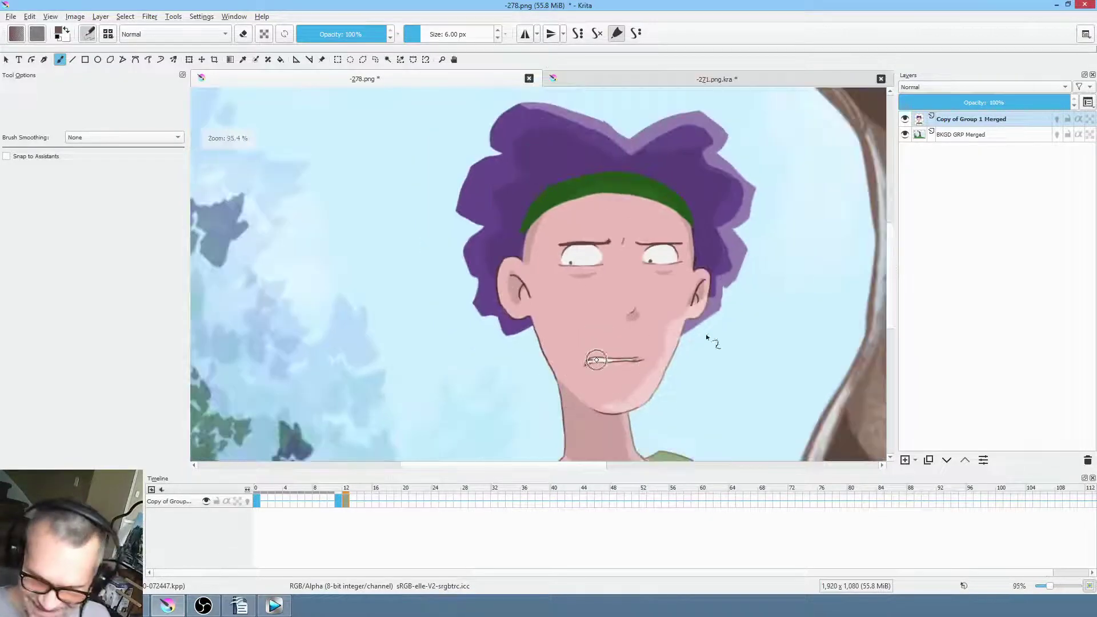
drag(713, 314, 589, 290)
scroll(589, 289, down, 3)
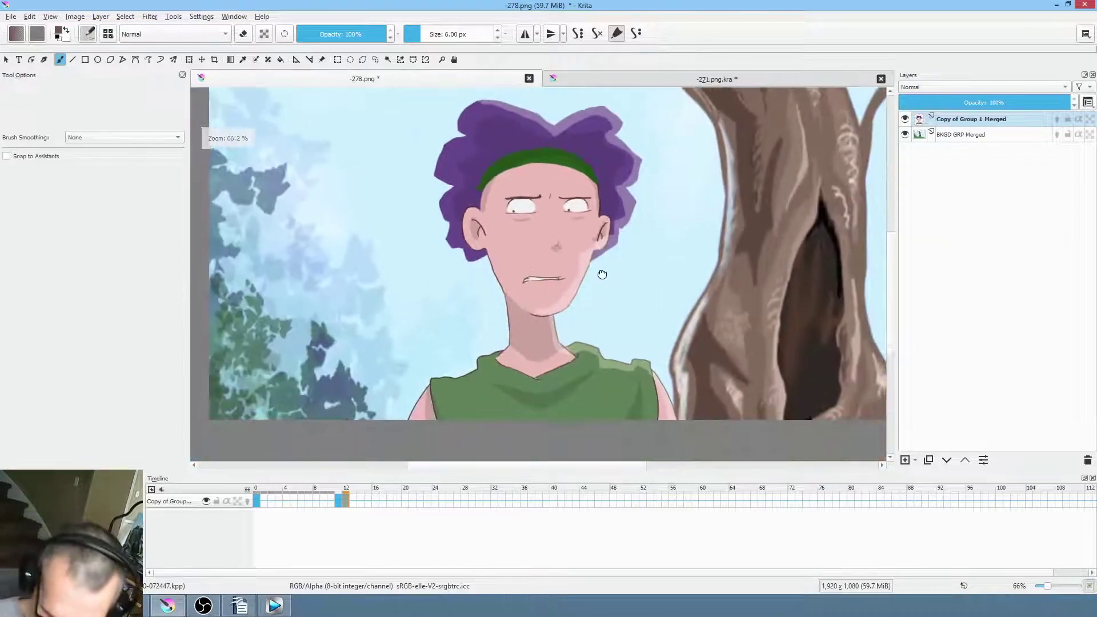
click(258, 501)
key(space)
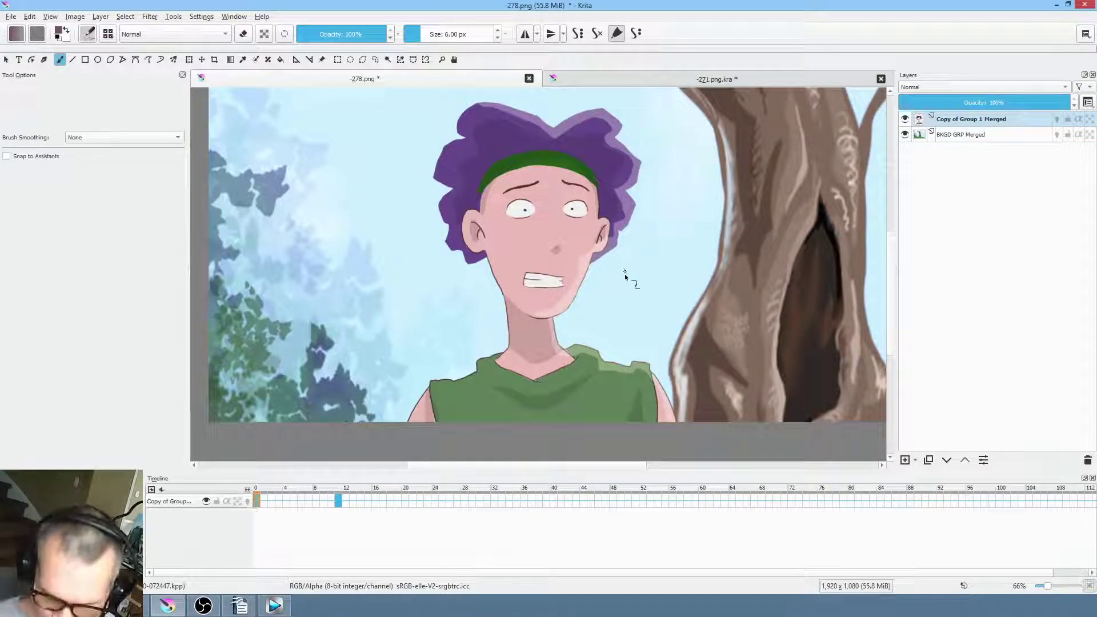
On frame 11, push both shoulders of the character downward with the Liquify transform and apply it
key(ctrl+t)
right_click(648, 372)
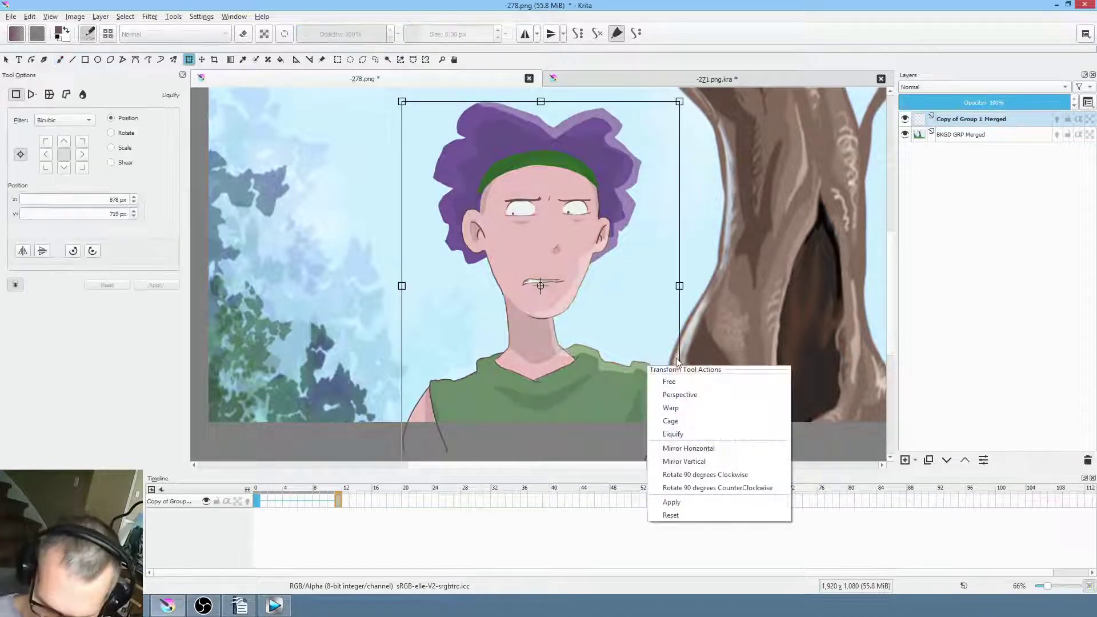
click(686, 433)
shift+drag(695, 333, 781, 333)
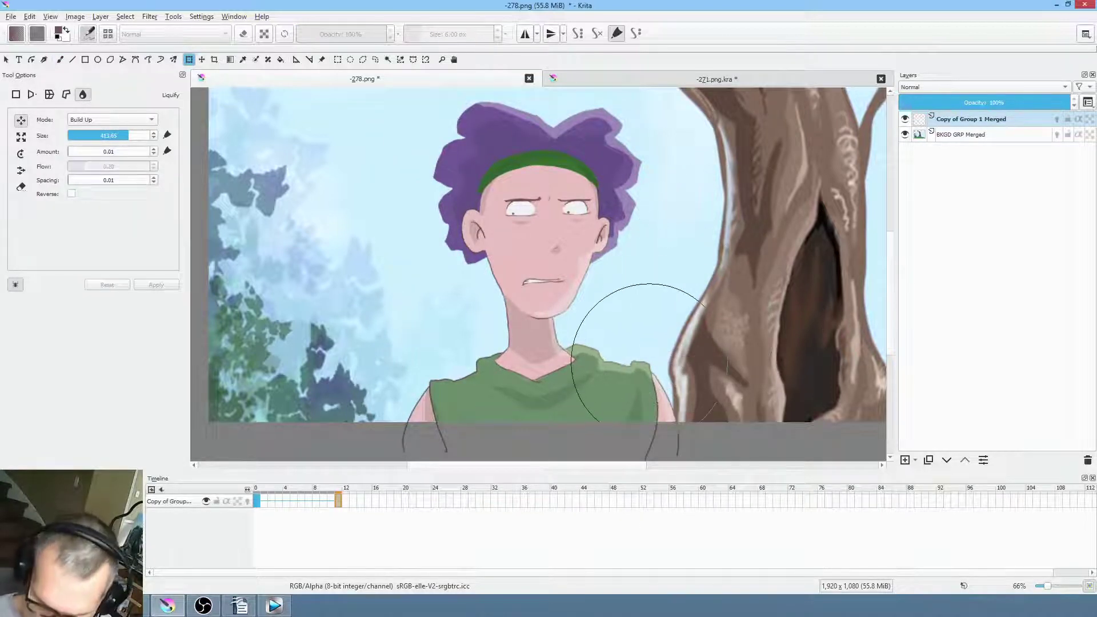
drag(641, 373, 657, 392)
mouse_move(475, 412)
mouse_down()
mouse_move(425, 403)
mouse_move(430, 419)
mouse_move(449, 396)
mouse_up()
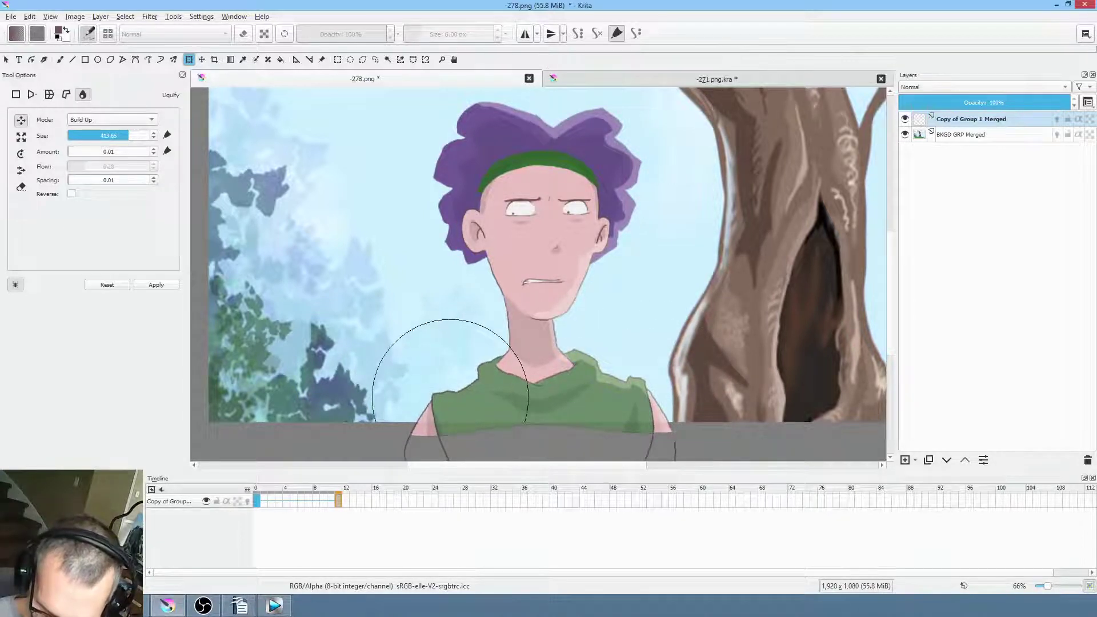
key(Return)
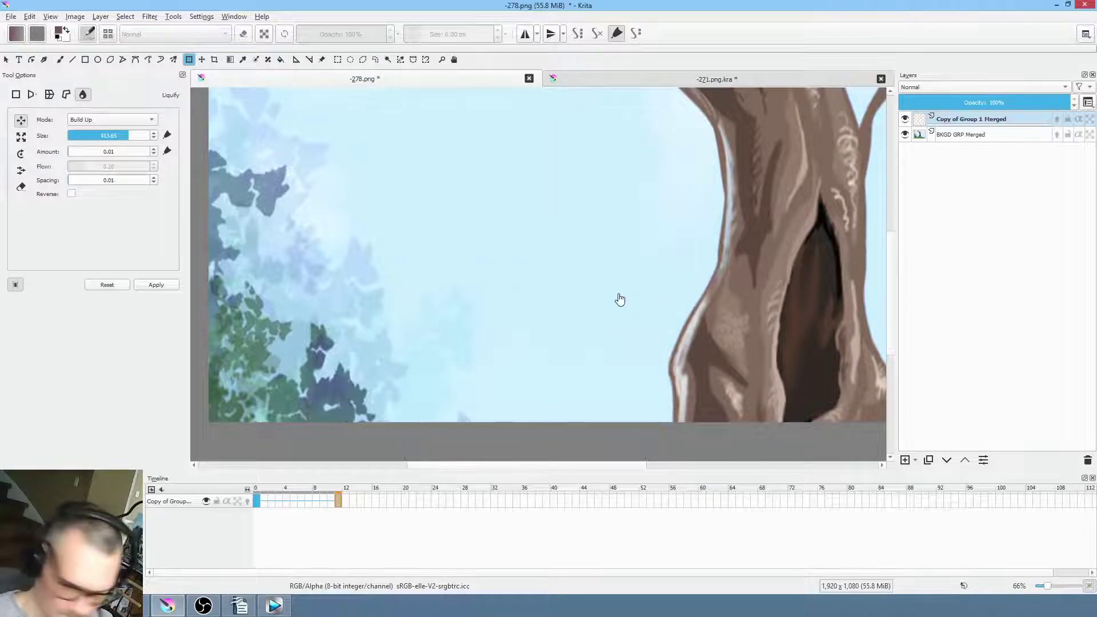
Lower the whole head slightly on frame 11 with a much larger Liquify brush, and check the motion in playback from frame 0
click(606, 309)
mouse_move(573, 295)
shift+mouse_down()
mouse_move(887, 295)
mouse_move(868, 294)
shift+mouse_up()
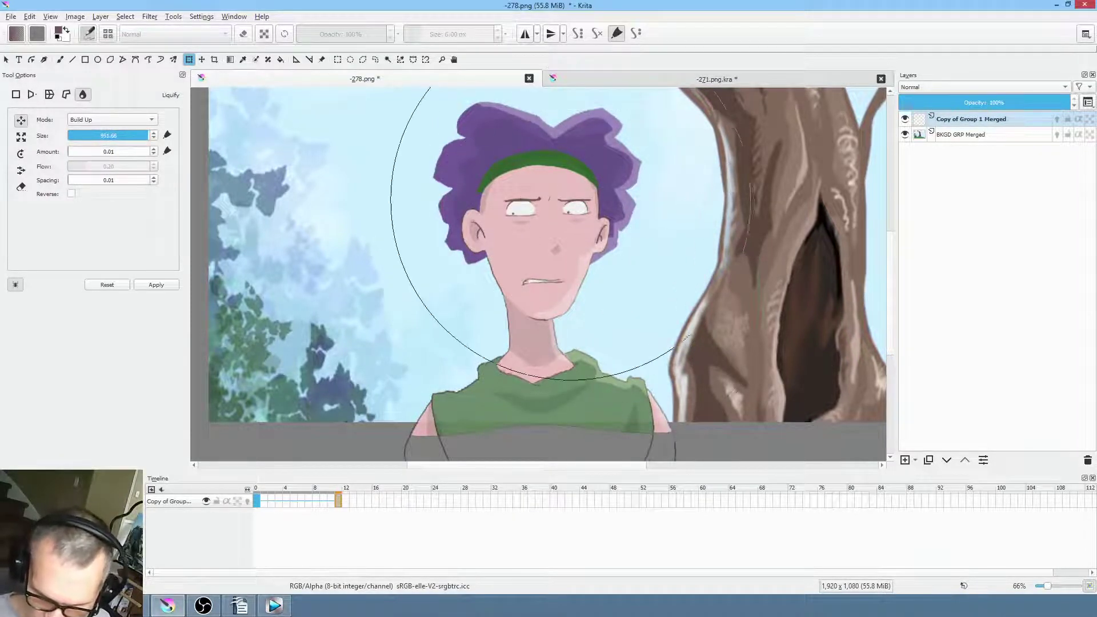
drag(542, 202, 545, 204)
key(Return)
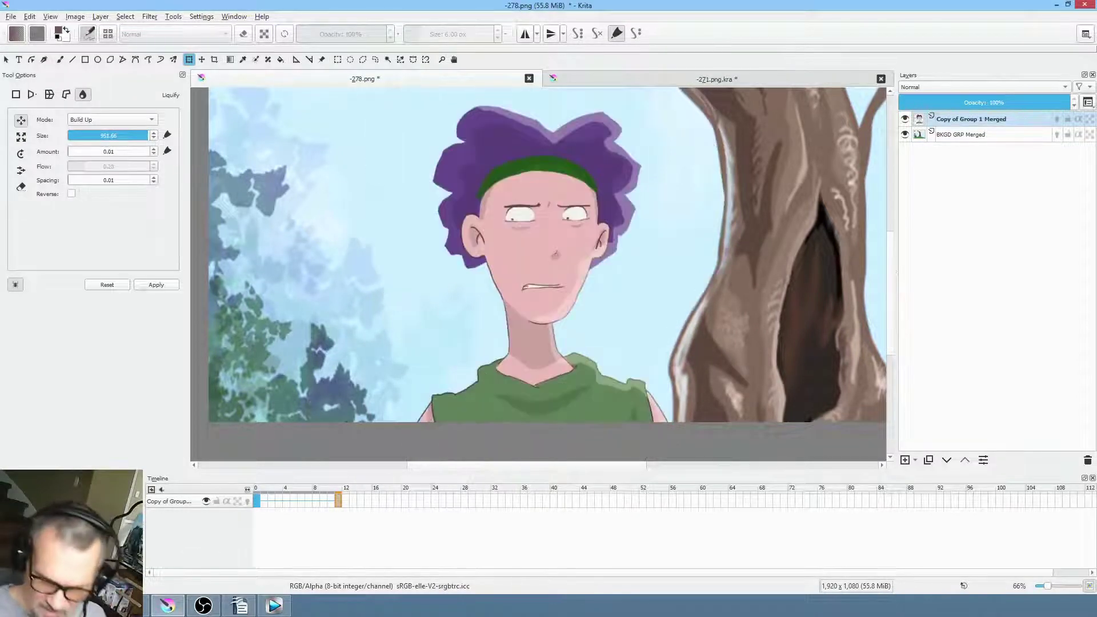
click(258, 503)
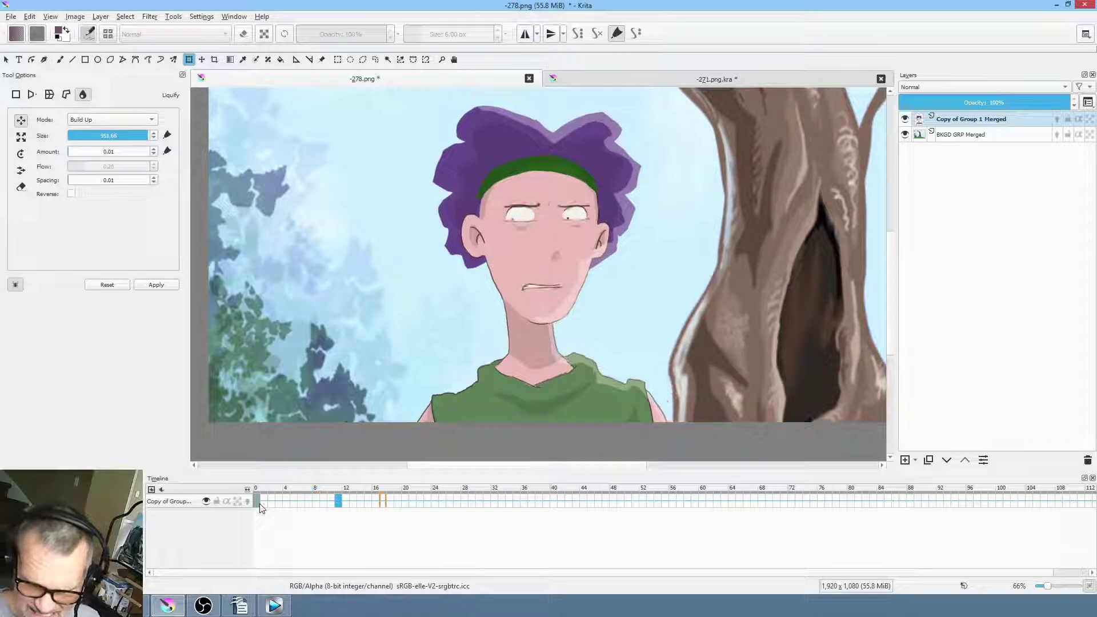
Create an in-between pose on frame 10 by pushing the head and shoulders slightly down with Liquify
click(337, 502)
key(Left)
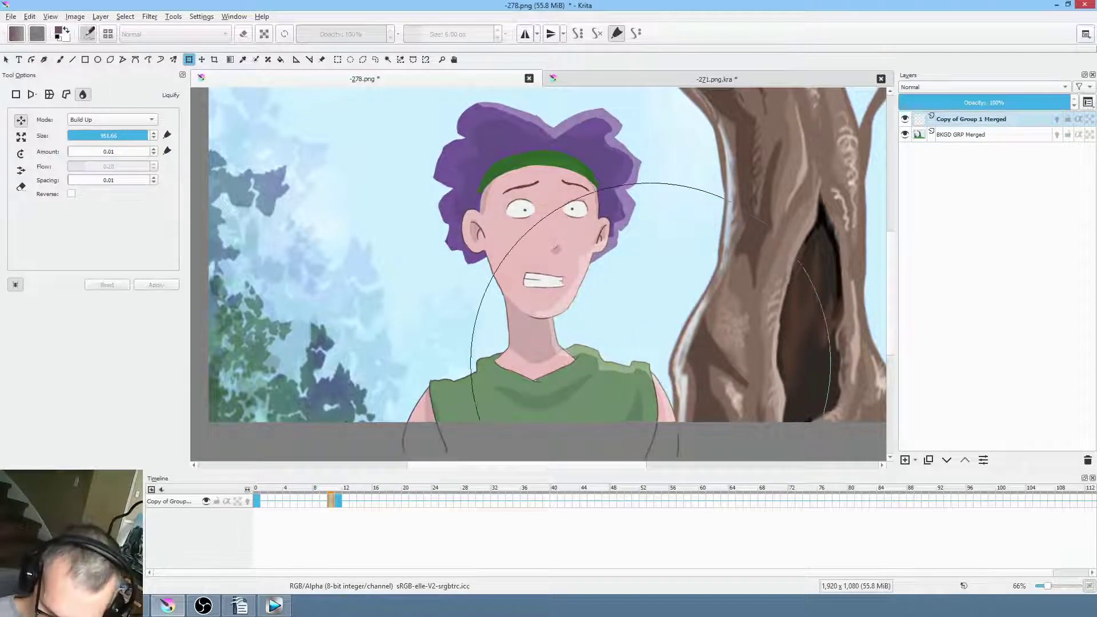
mouse_move(540, 189)
mouse_down()
mouse_move(698, 270)
mouse_move(686, 318)
mouse_move(700, 349)
mouse_move(594, 360)
mouse_move(551, 400)
mouse_move(420, 408)
mouse_move(392, 440)
mouse_up()
Turn on onion skins for the character layer and compare the poses on frames 0, 10 and 11
click(250, 503)
click(250, 503)
click(337, 501)
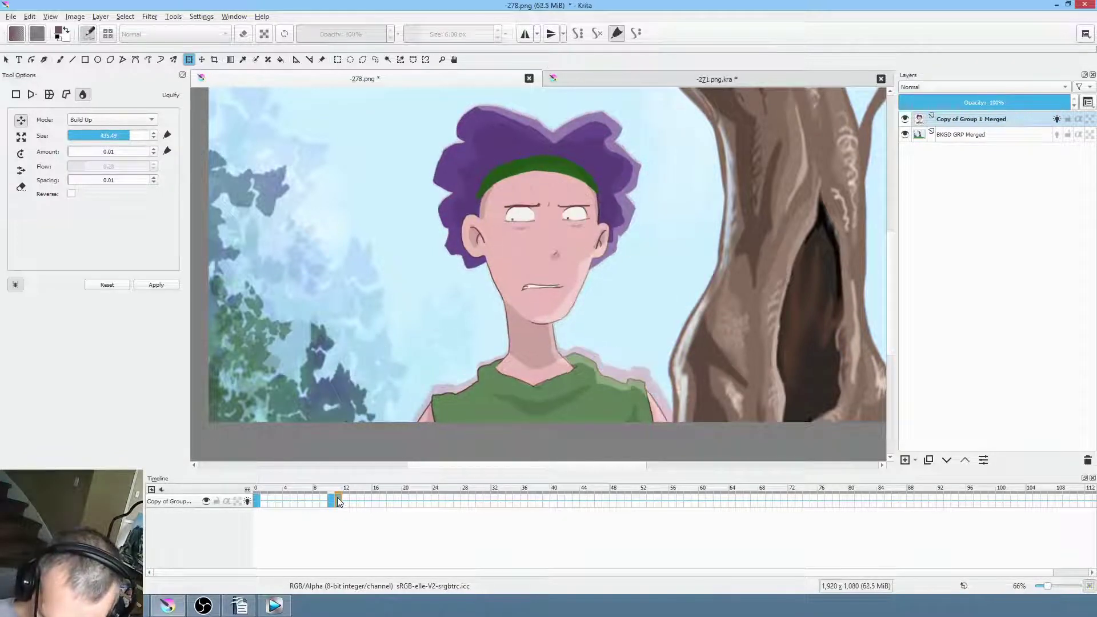
click(331, 500)
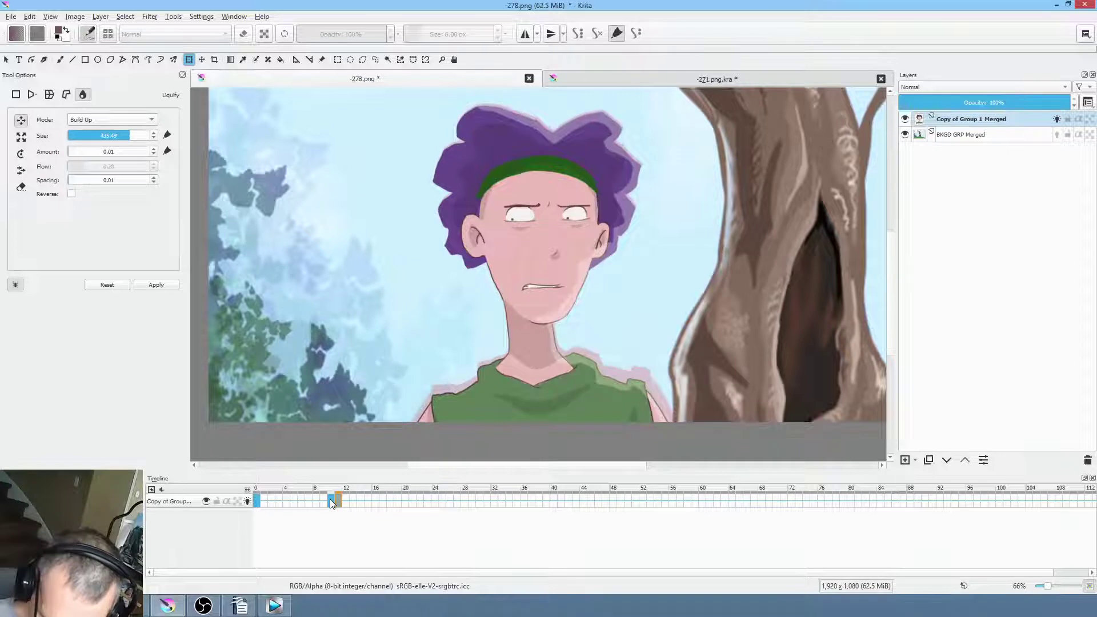
click(259, 501)
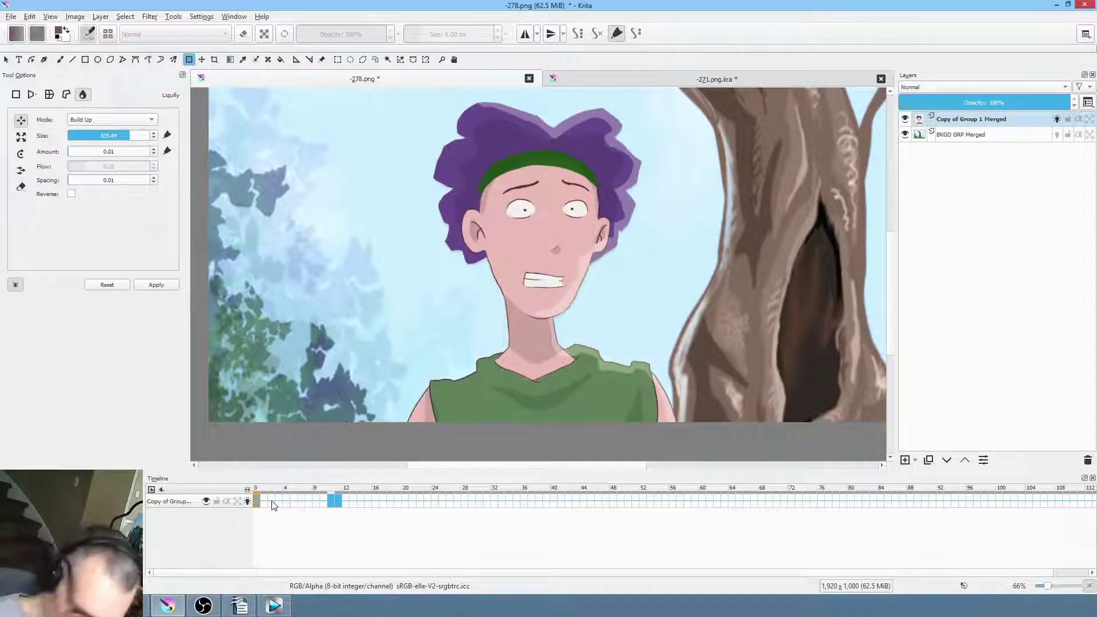
click(330, 501)
click(322, 502)
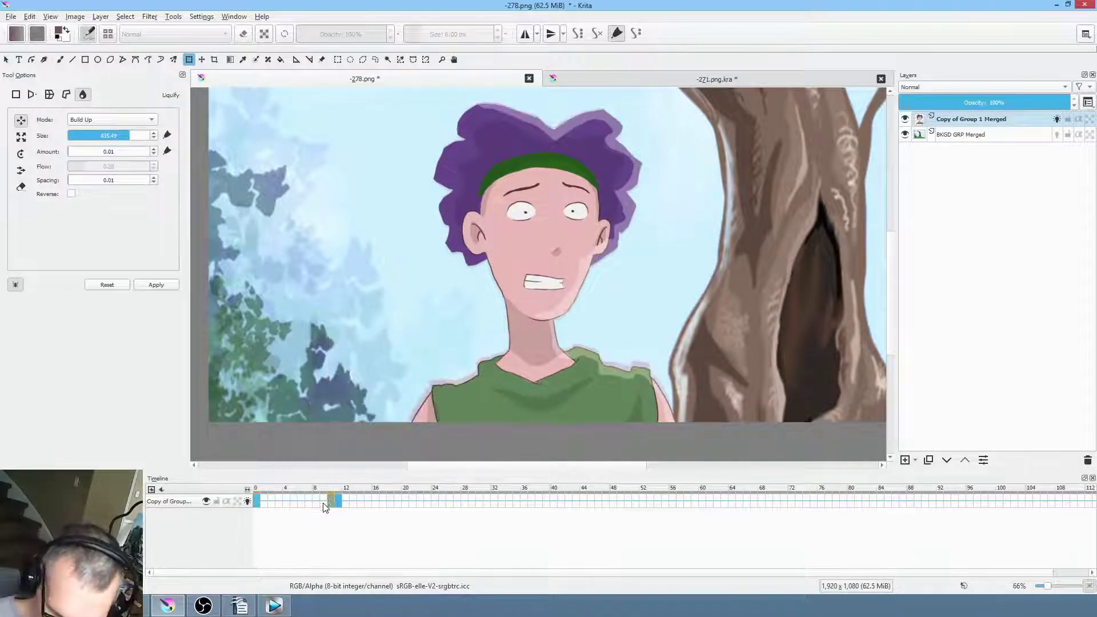
On frame 10, push the hair and headband down further with the Liquify brush
click(330, 501)
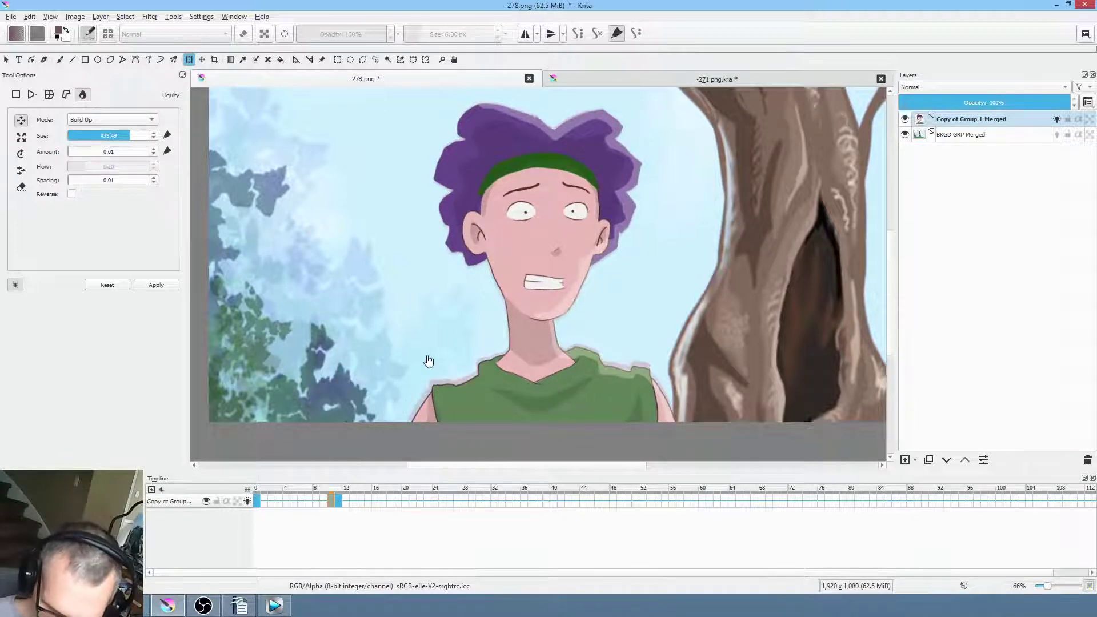
mouse_move(612, 197)
mouse_down()
mouse_move(591, 252)
mouse_move(598, 228)
mouse_move(594, 239)
mouse_up()
mouse_move(537, 175)
mouse_down()
mouse_move(526, 223)
mouse_move(507, 156)
mouse_move(509, 91)
mouse_up()
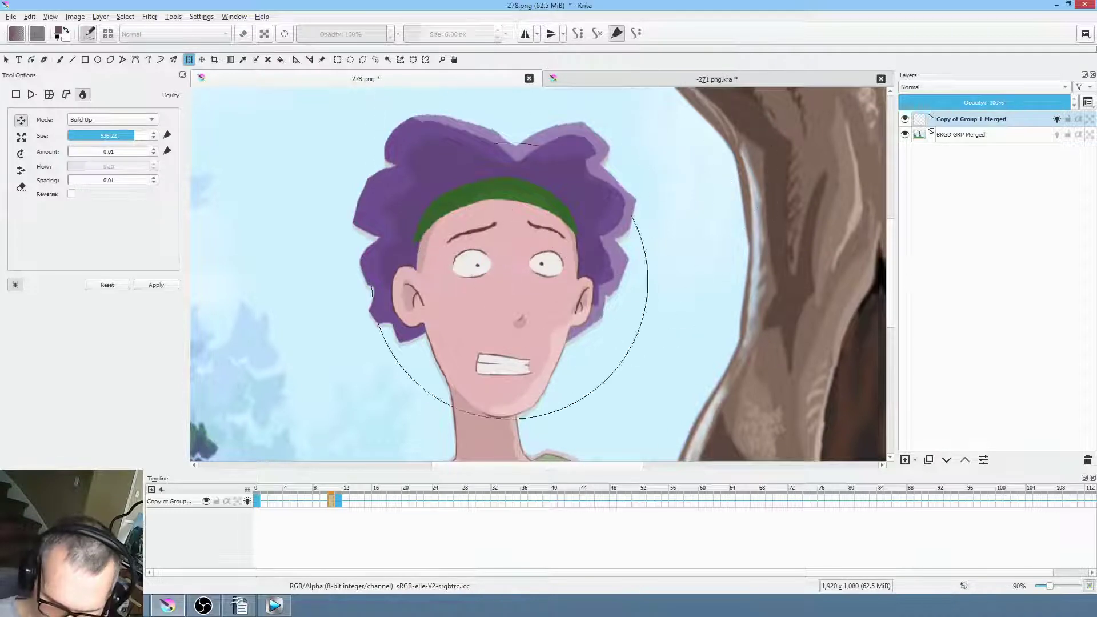
Play the animation from frame 0 with the whole picture in view to check the in-between pose
click(257, 502)
key(space)
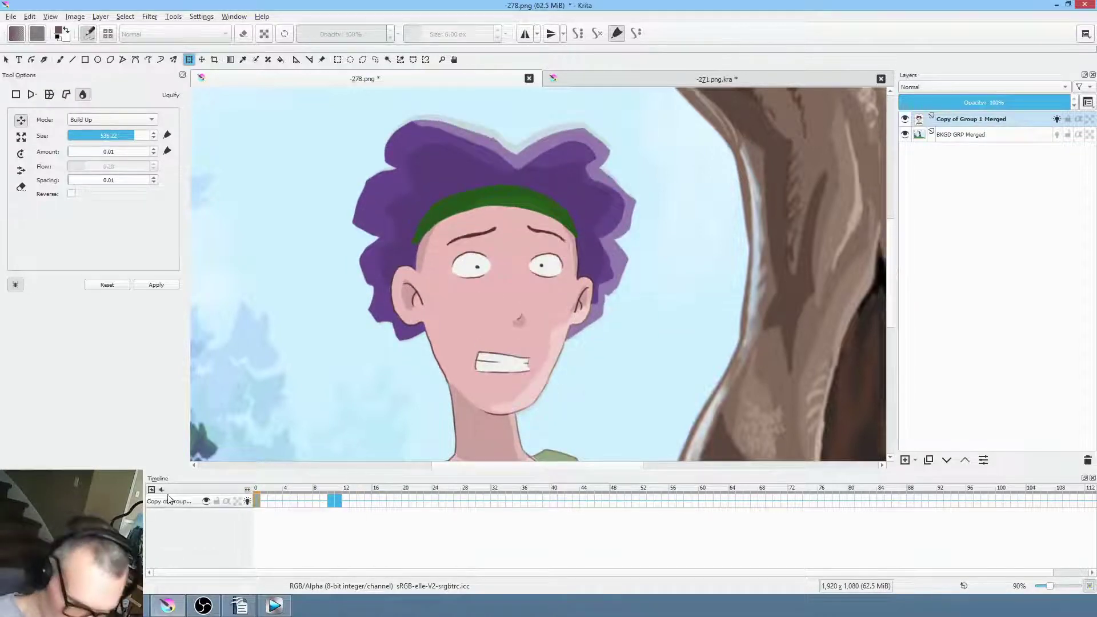
scroll(677, 270, down, 3)
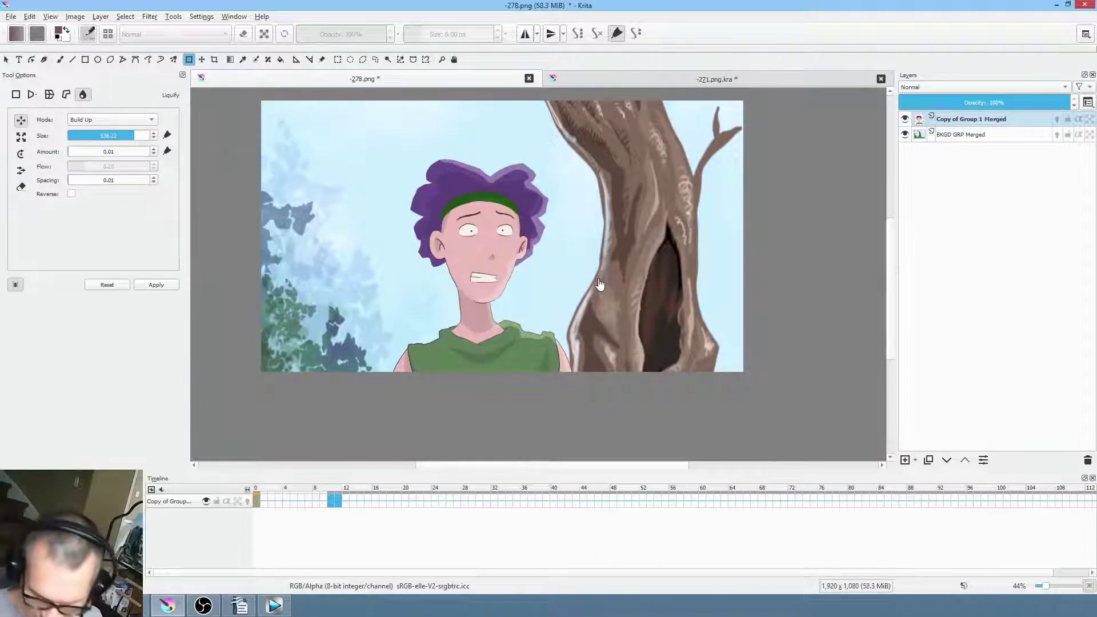
On frame 12, nudge the character's face and hair slightly with a smaller Liquify brush, and play the animation from frame 0 to check it
key(space)
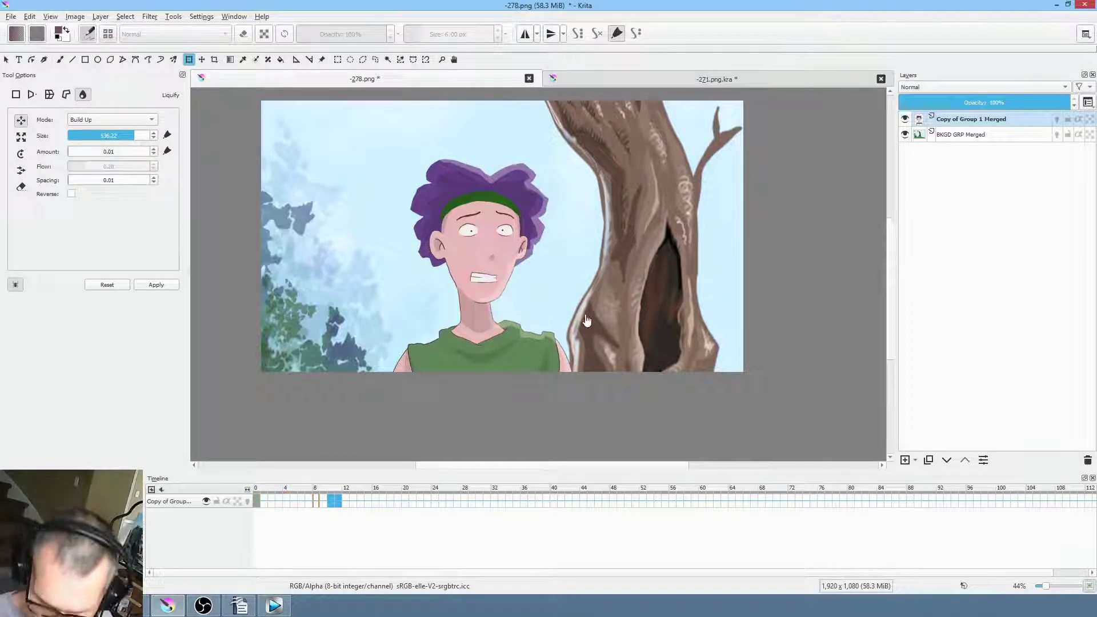
key(space)
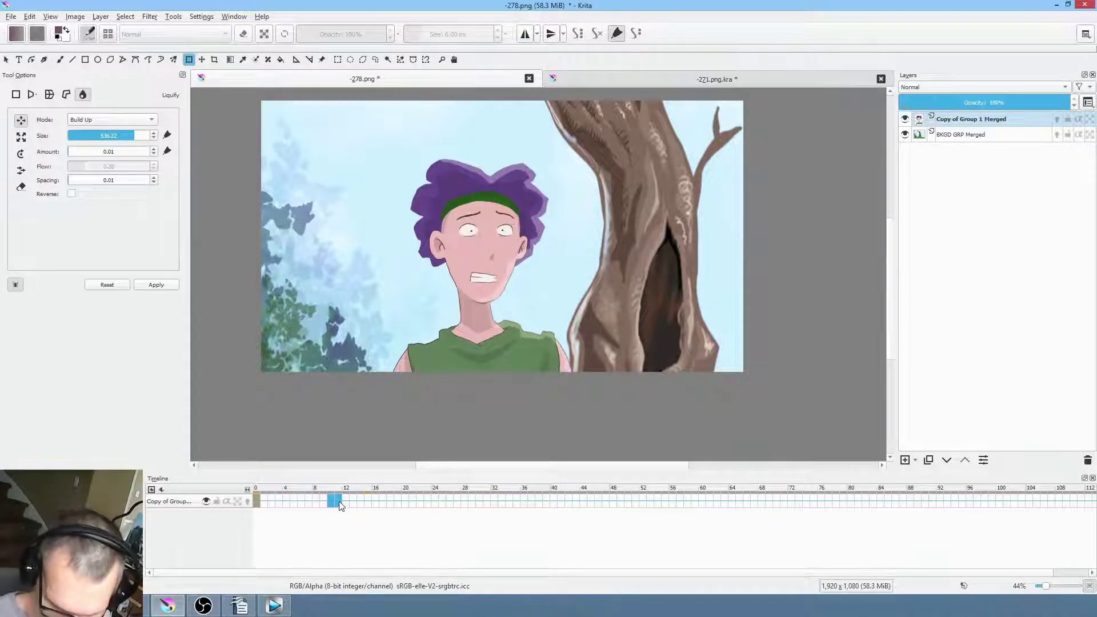
key(bracketleft)
key(bracketleft)
key(bracketleft)
key(bracketleft)
key(bracketleft)
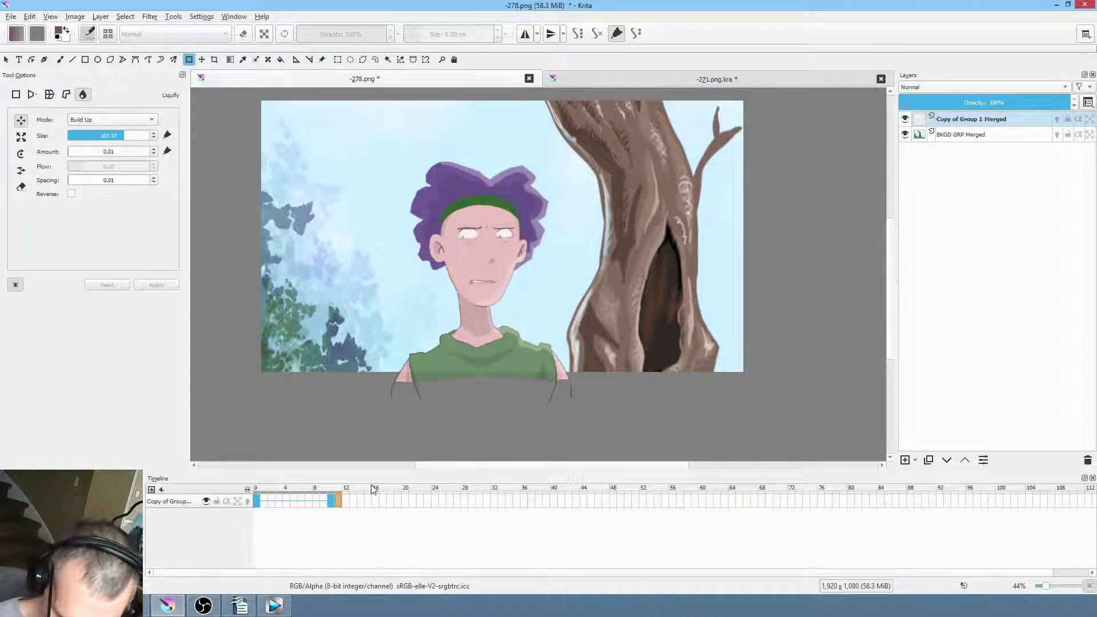
key(Right)
drag(492, 236, 507, 230)
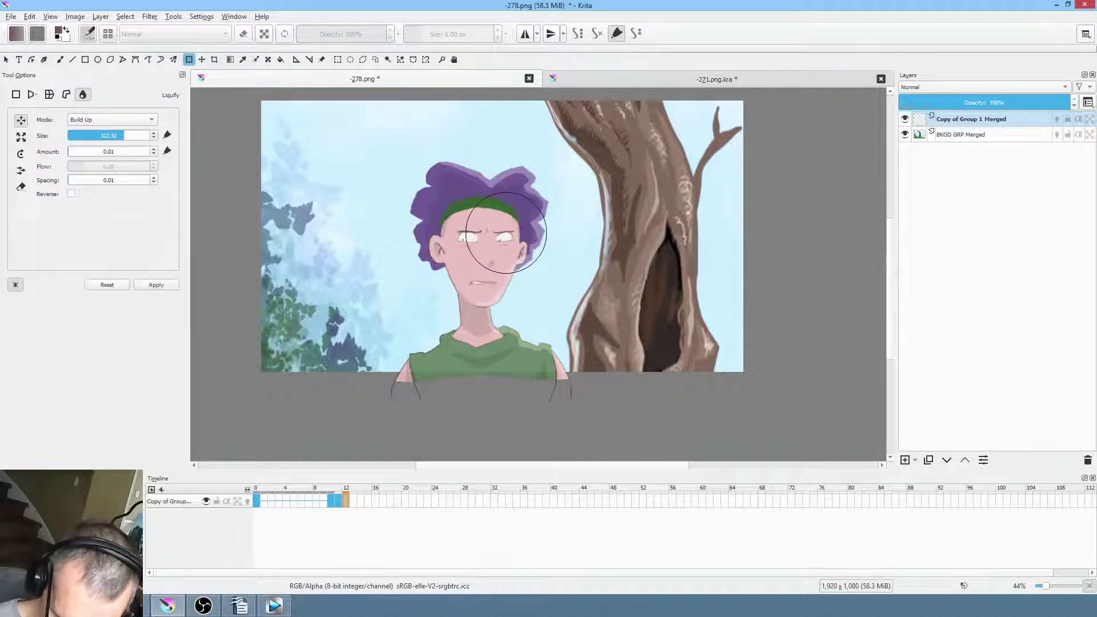
click(259, 505)
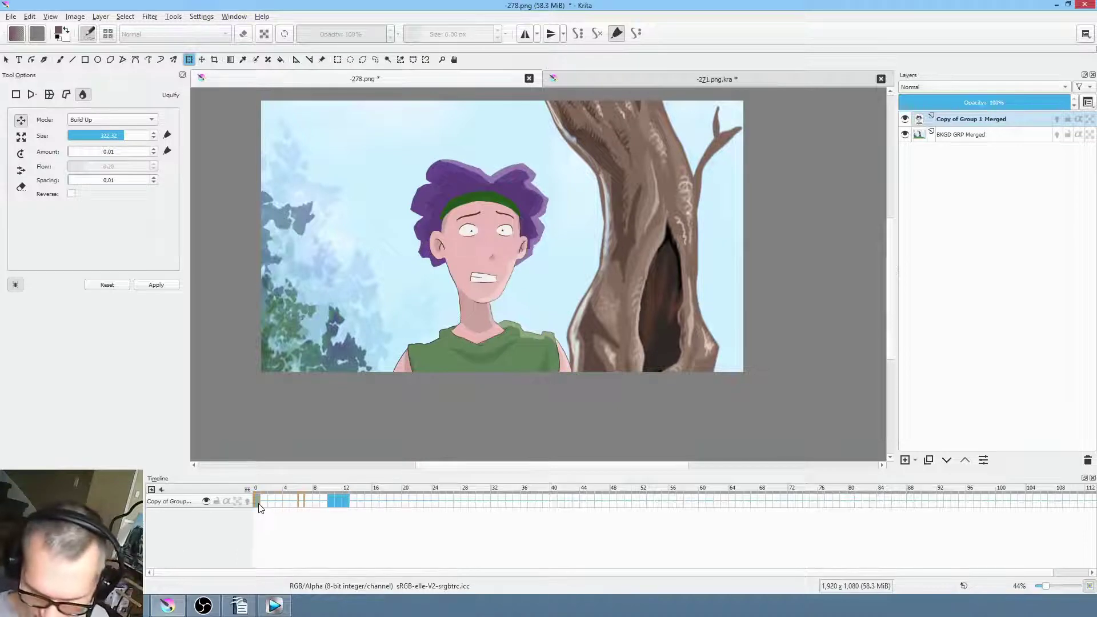
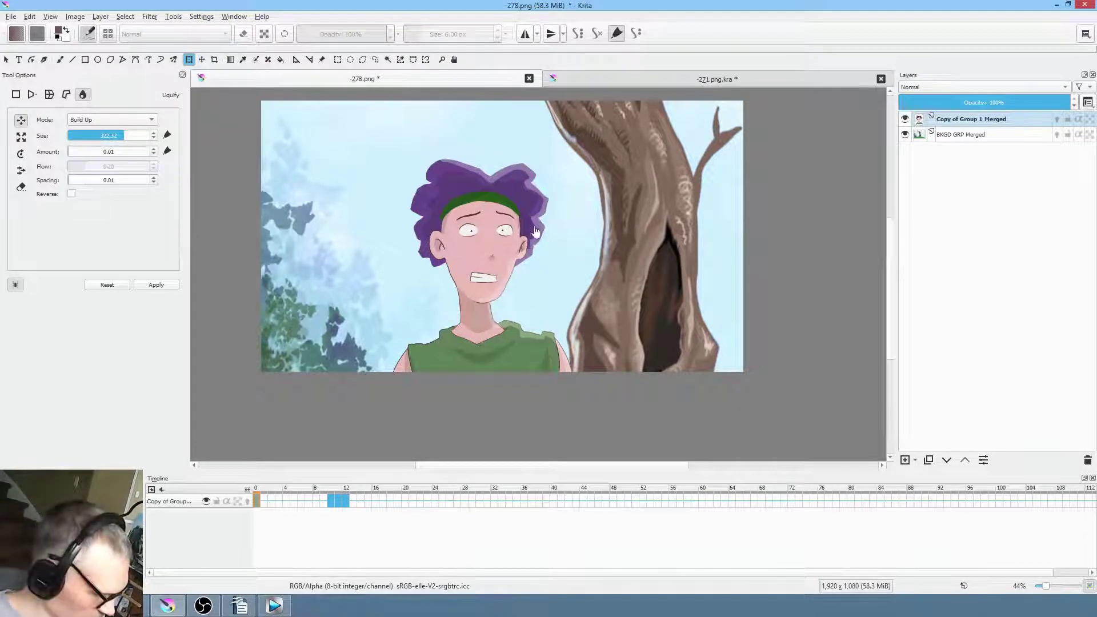
Save shot 278 and render frames 0 to 24 as a PNG image sequence with base name 278. into the scene's 278/RENDER folder
key(ctrl+s)
click(704, 482)
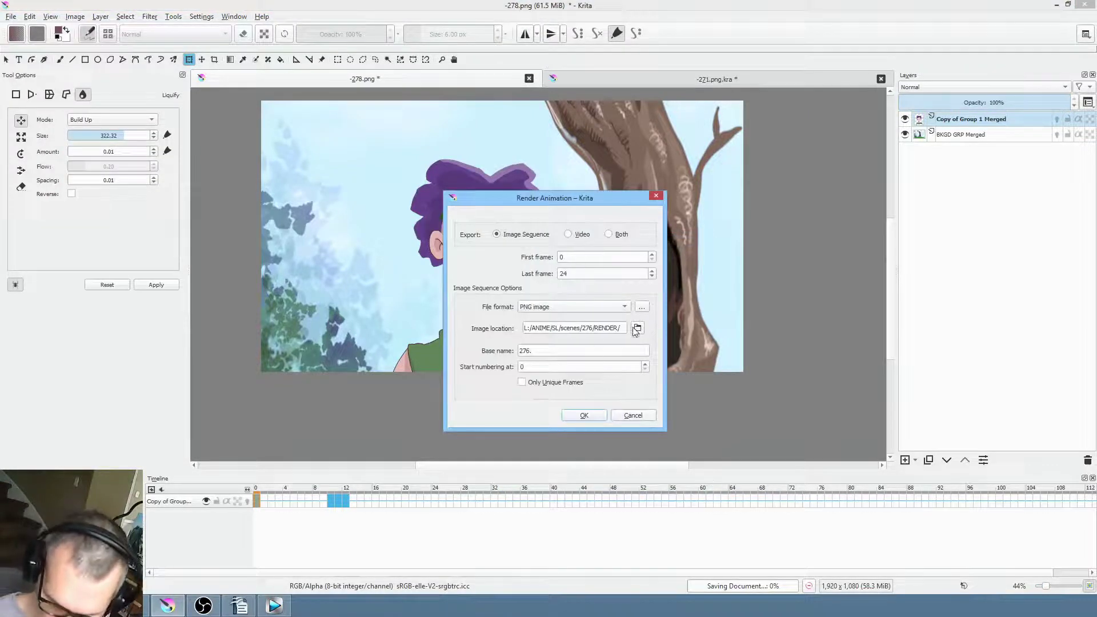
click(588, 328)
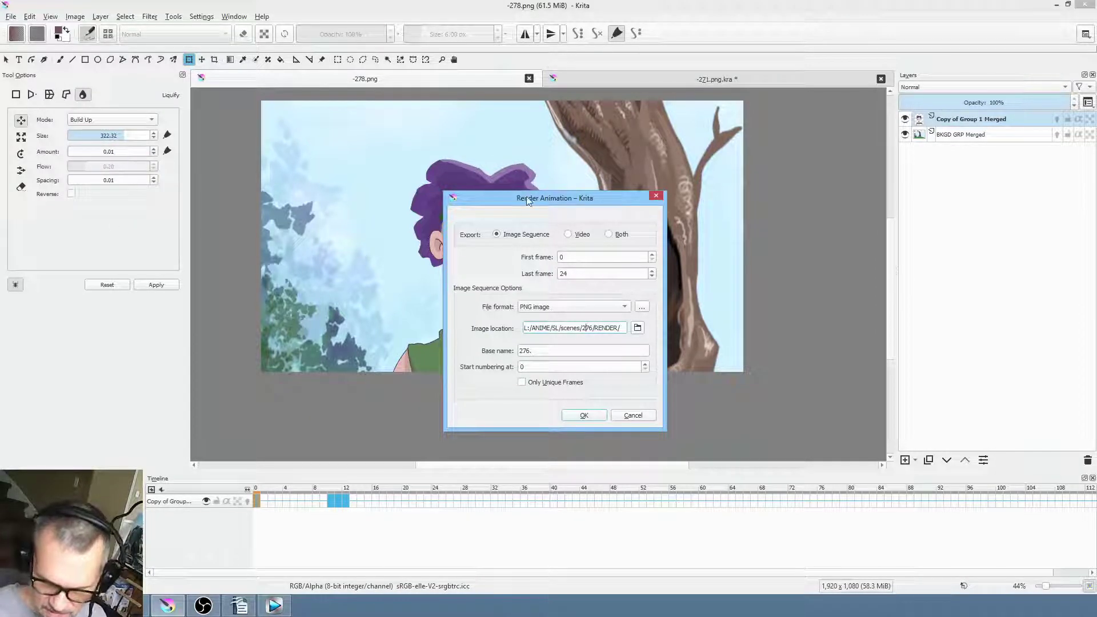
key(Escape)
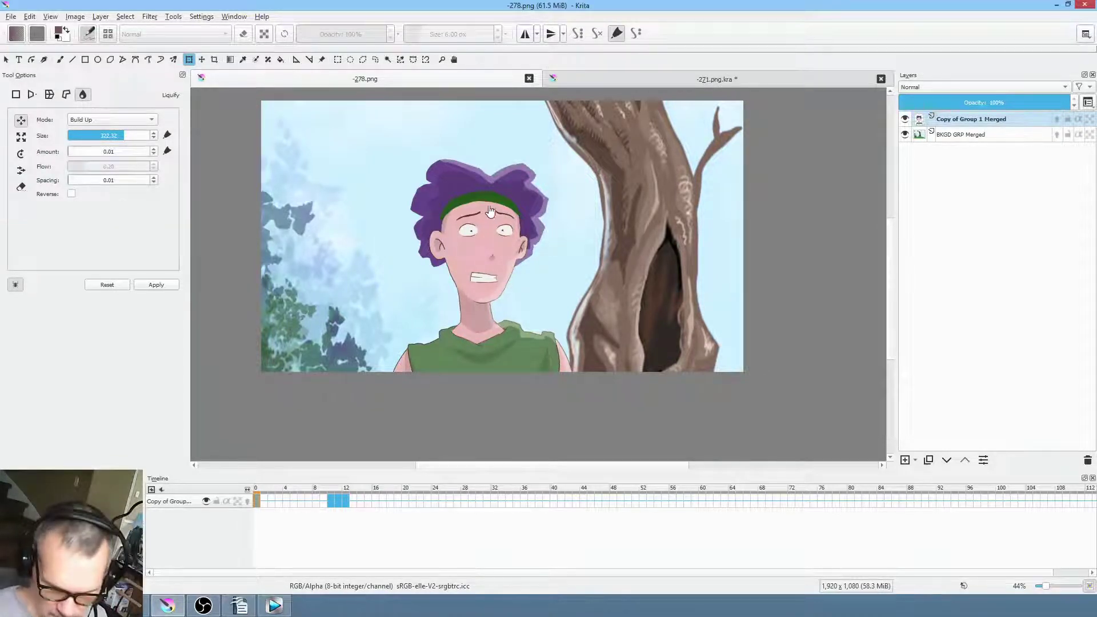
In Vegas Pro, move the -278 still and the following shots later on the timeline to open a gap after shot 277
click(273, 607)
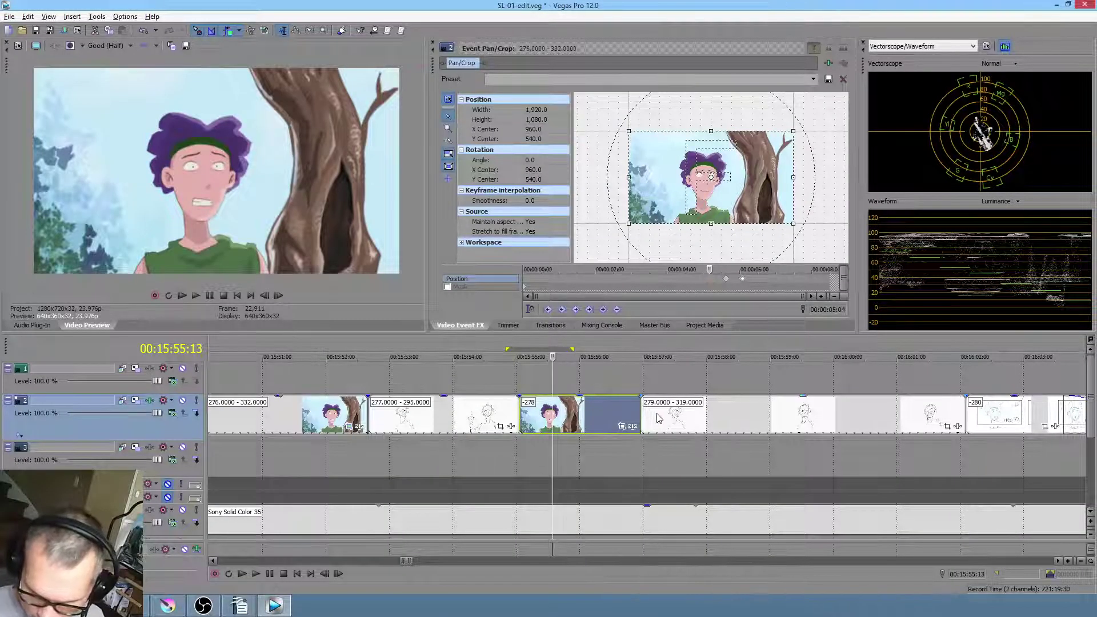
click(574, 420)
drag(547, 417, 829, 418)
click(517, 416)
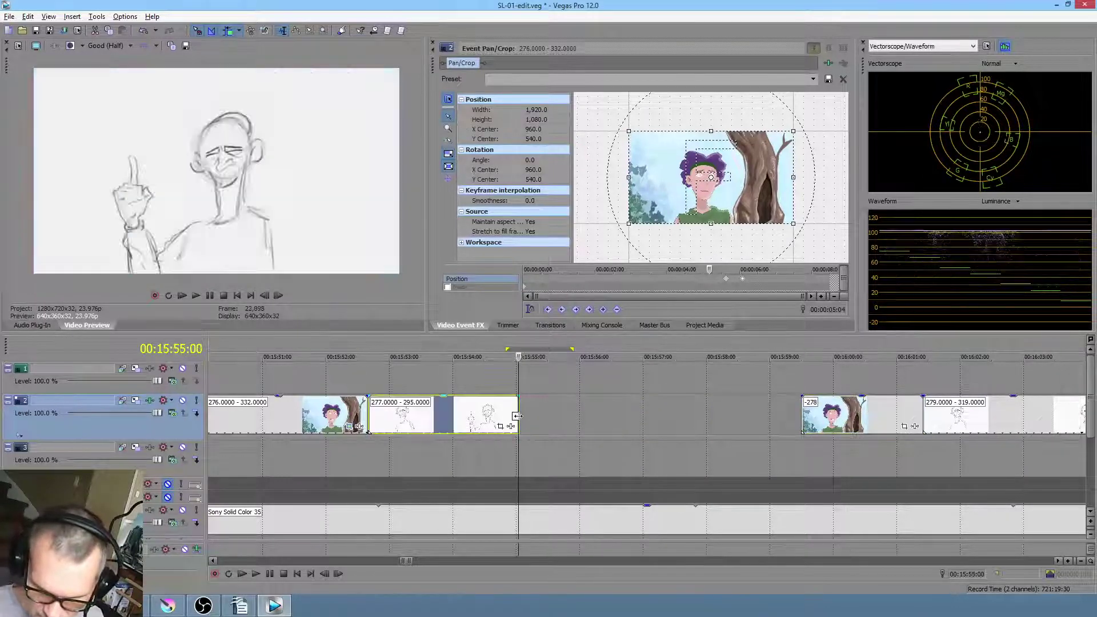
Import 278.0000.png to 278.0024.png from scenes/278/RENDER as an image sequence with a frame rate of 8 fps
click(706, 325)
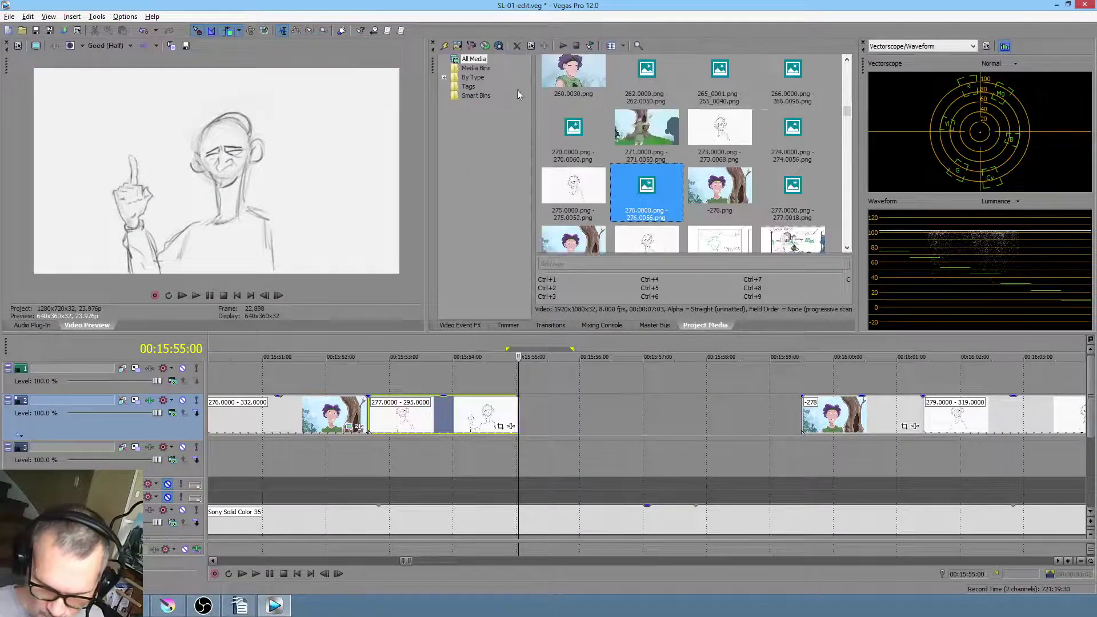
key(ctrl+i)
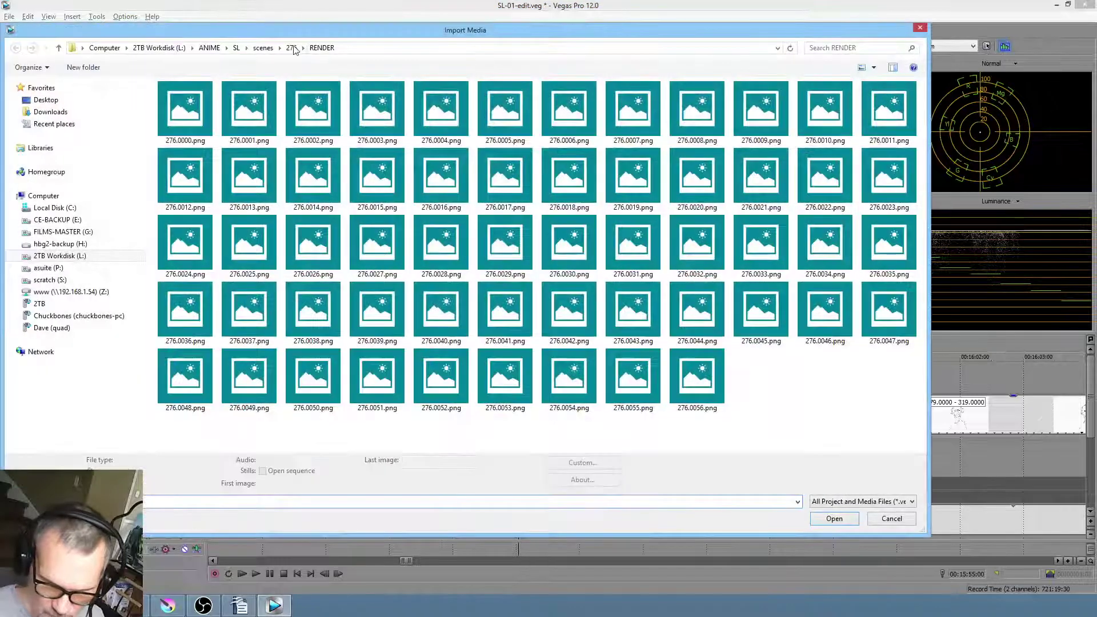
click(263, 48)
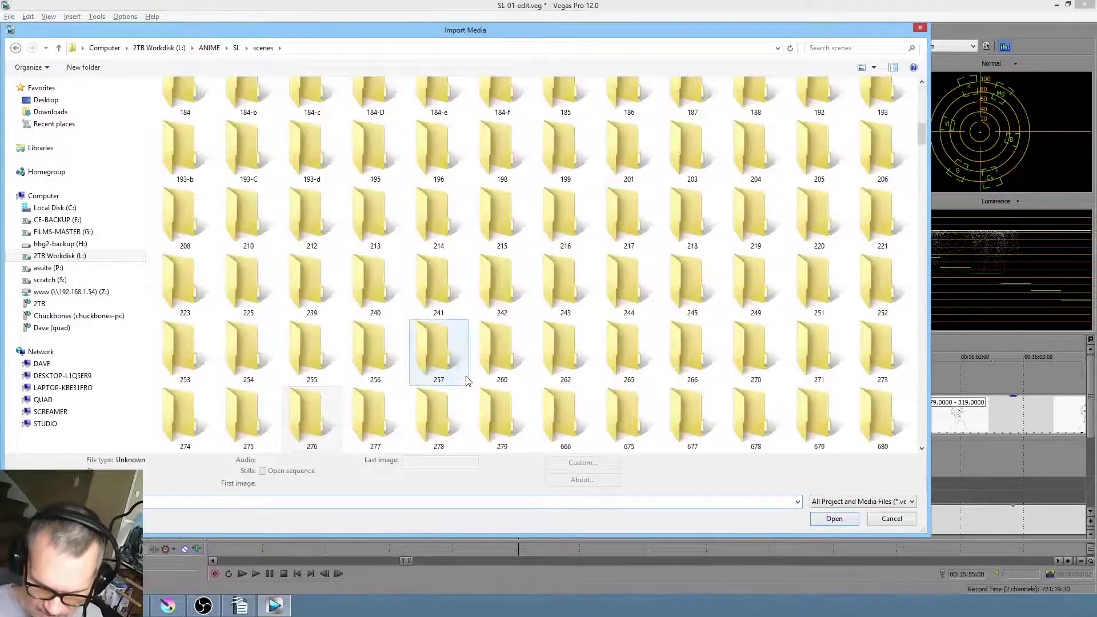
double_click(433, 408)
double_click(187, 102)
click(187, 102)
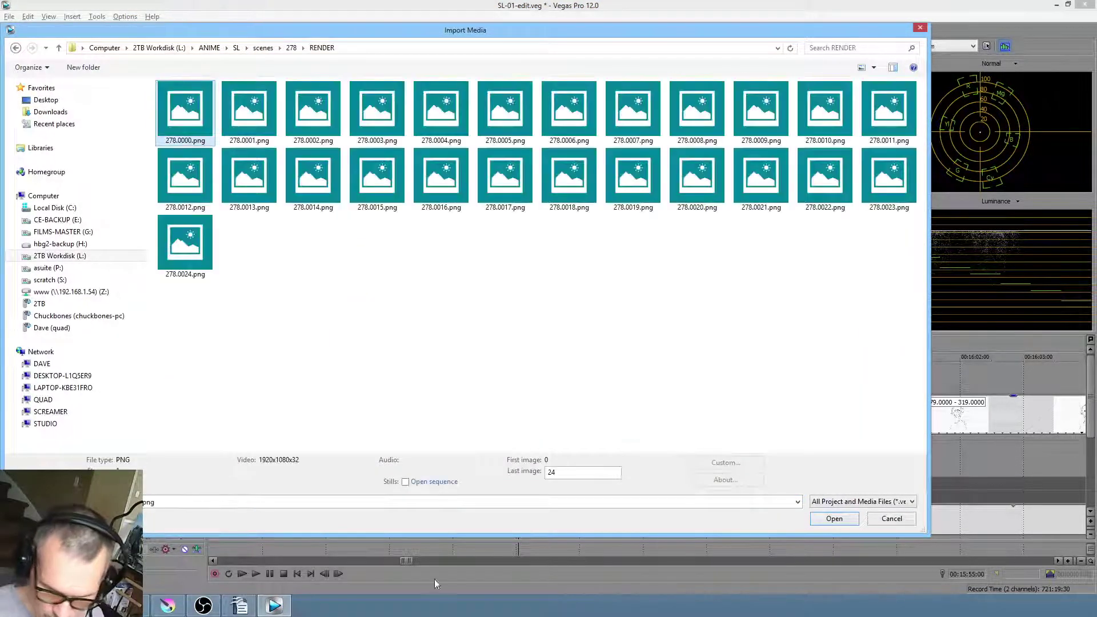
click(406, 482)
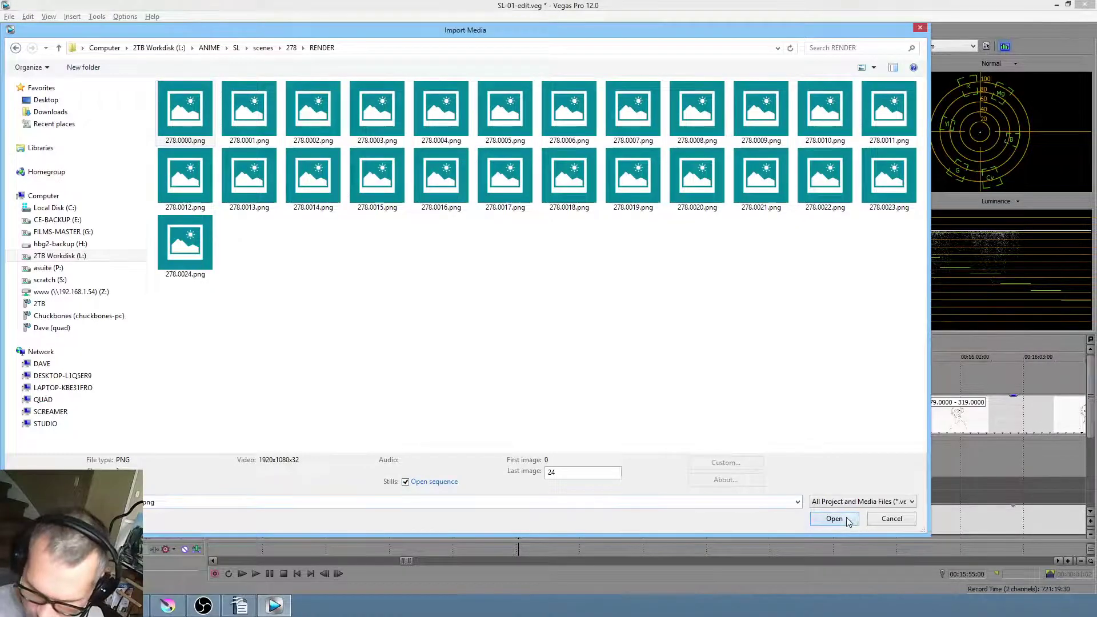
click(834, 519)
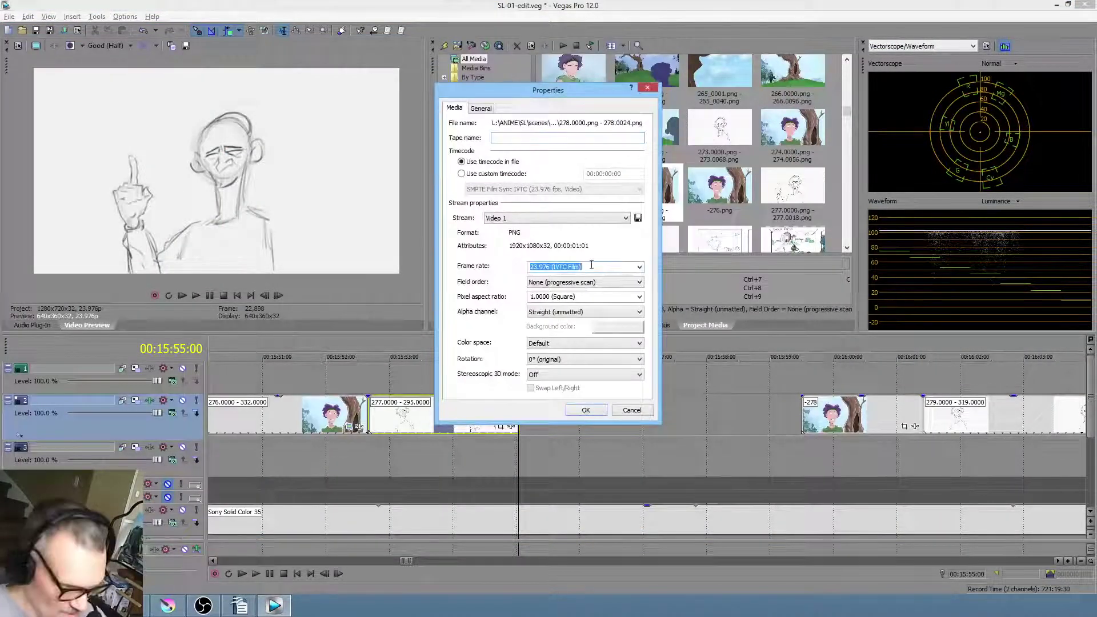
click(586, 410)
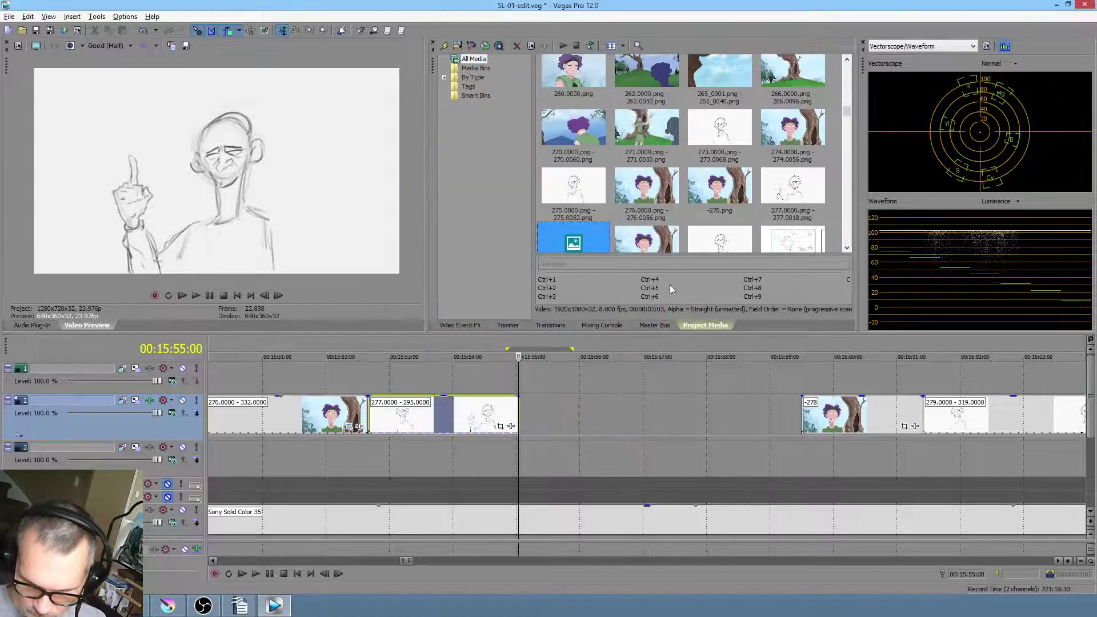
Place the 278 image sequence directly after shot 277 on the timeline and disable resampling for the event
drag(581, 243, 554, 412)
right_click(554, 412)
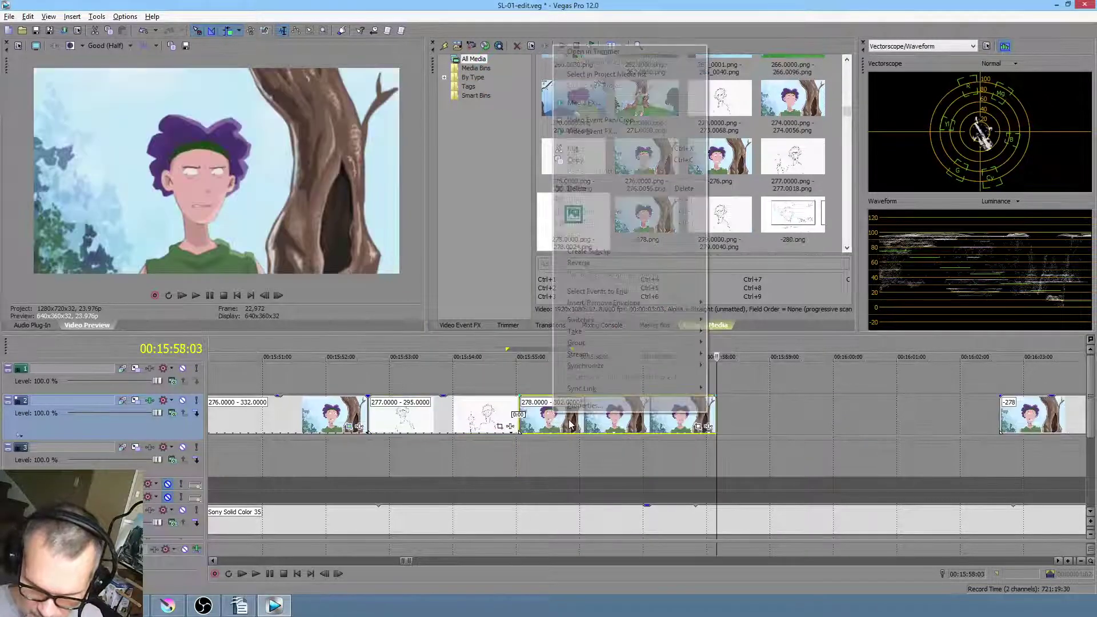
click(621, 406)
click(483, 235)
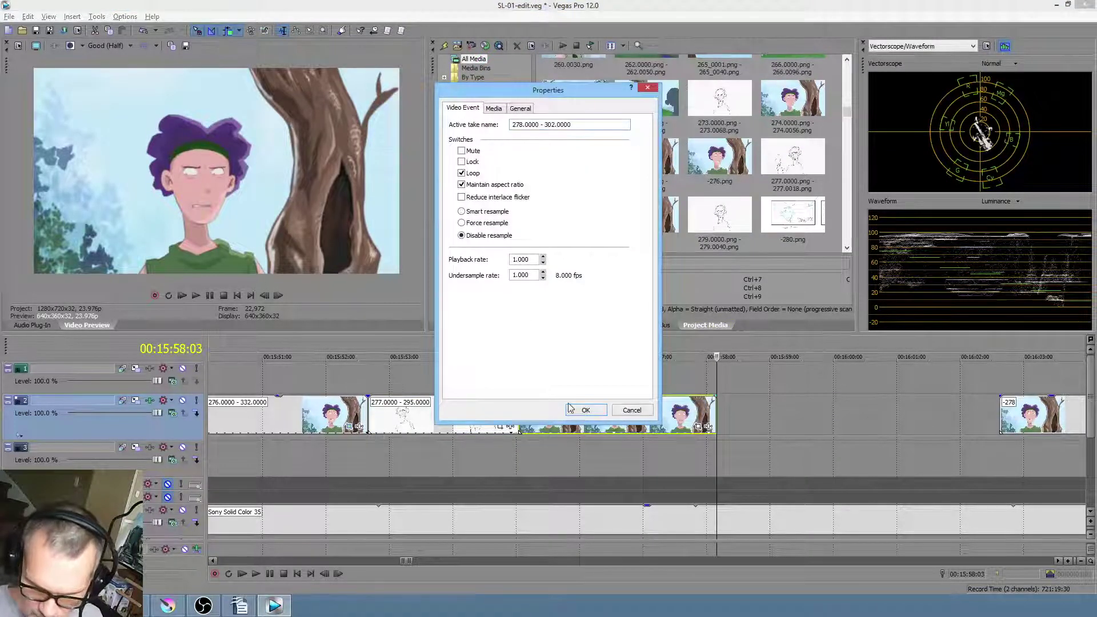
click(585, 410)
Delete the old -278 still so that shot 279 follows the new 278 sequence directly, and save the project
click(754, 424)
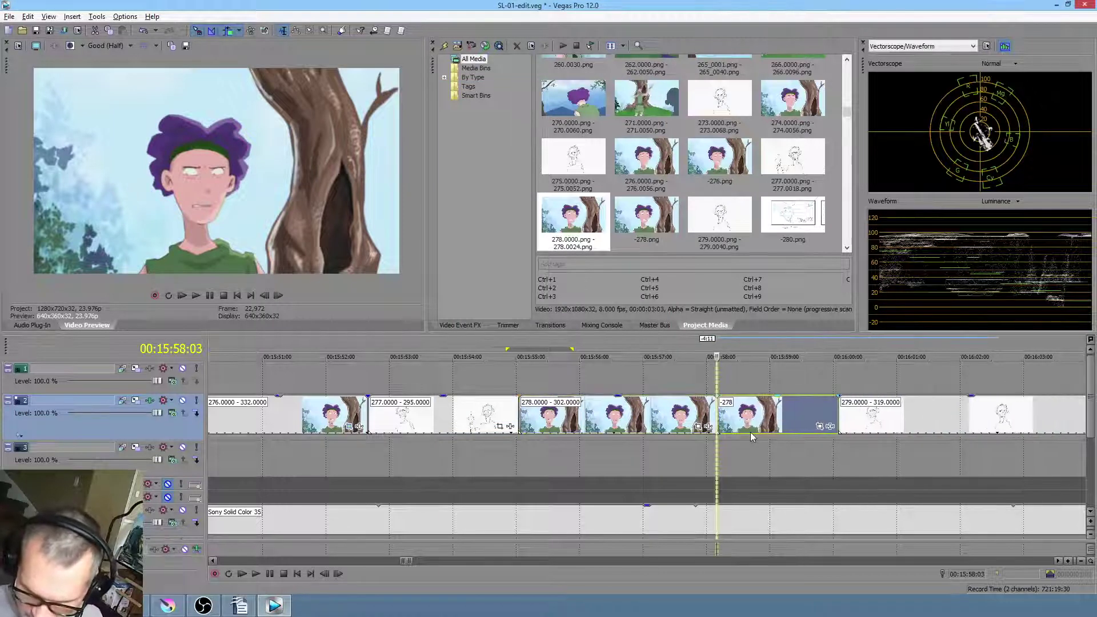
click(754, 425)
key(Delete)
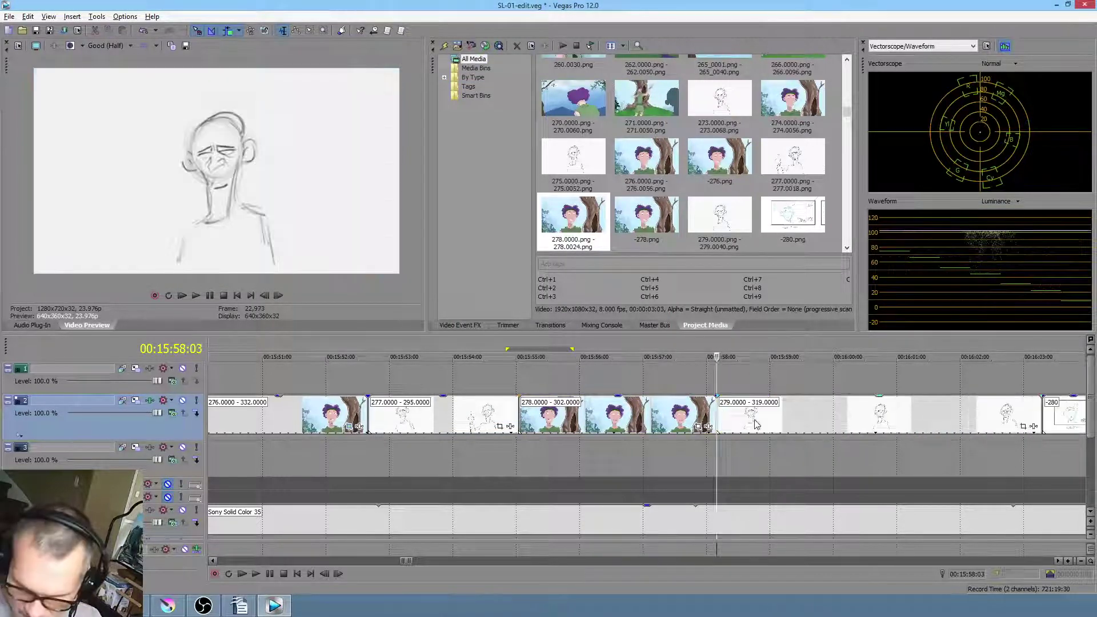
click(493, 386)
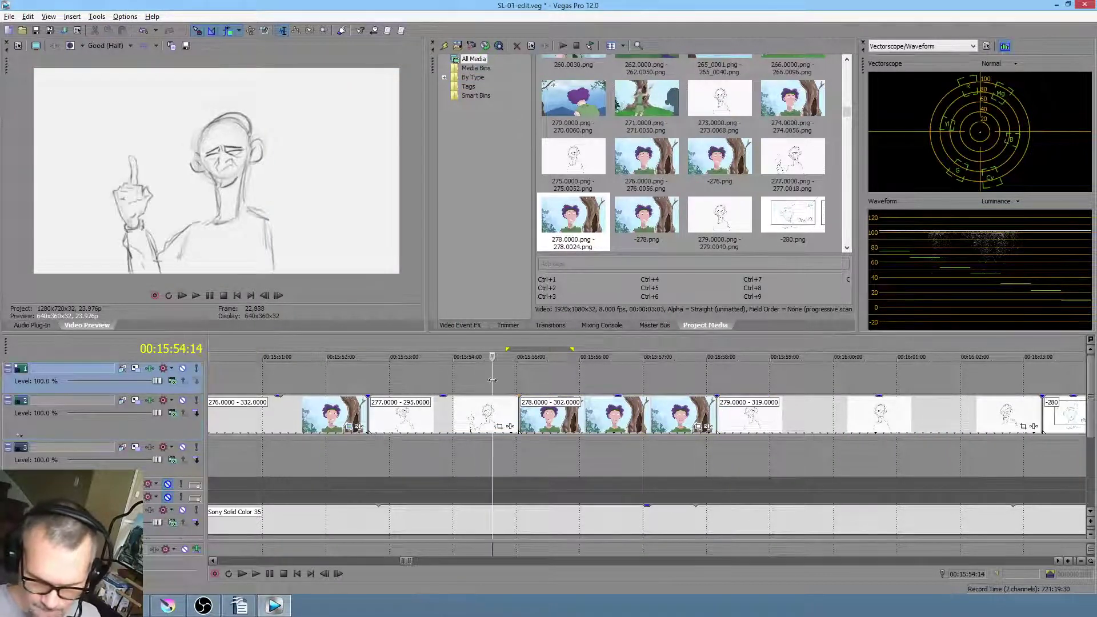
scroll(495, 388, down, 3)
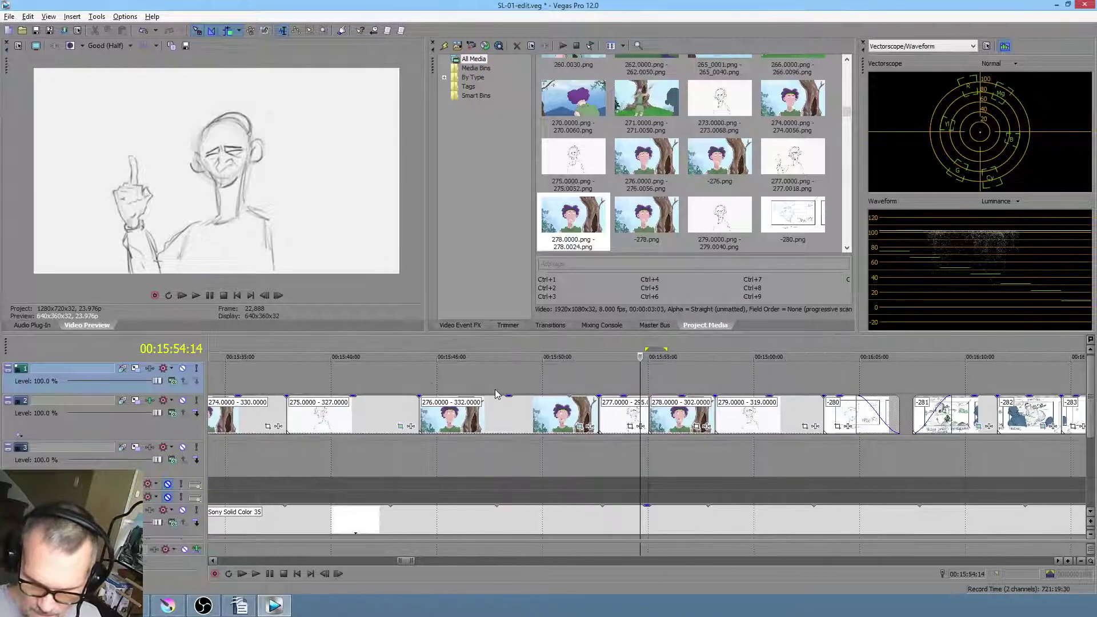
click(35, 30)
Play the edit from shot 275 through the new shot 278 to check how it cuts together
click(348, 376)
key(space)
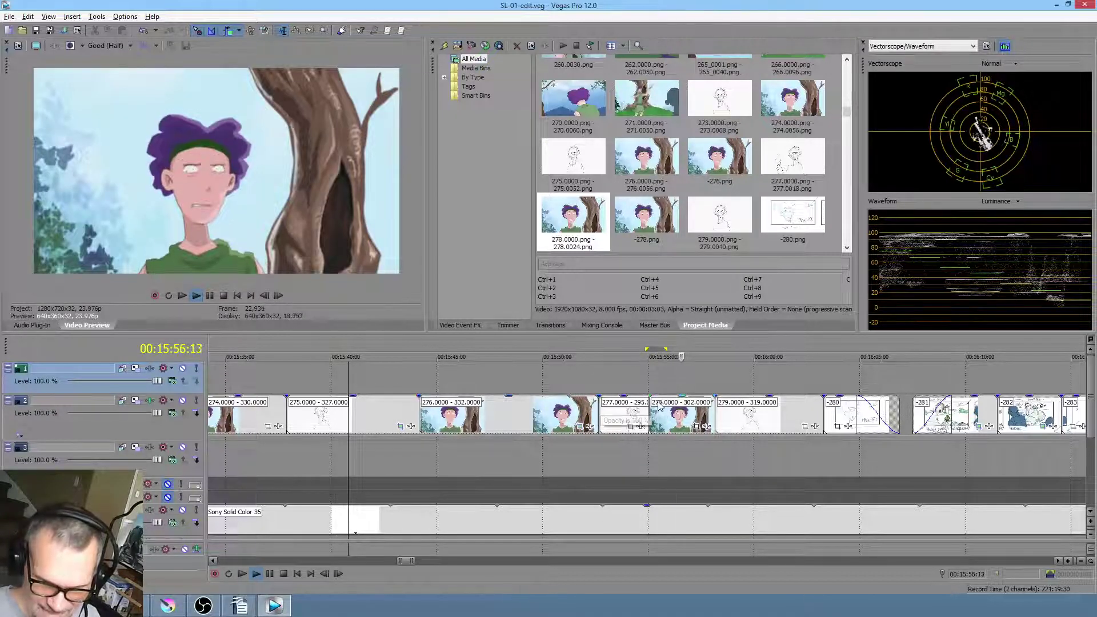
key(space)
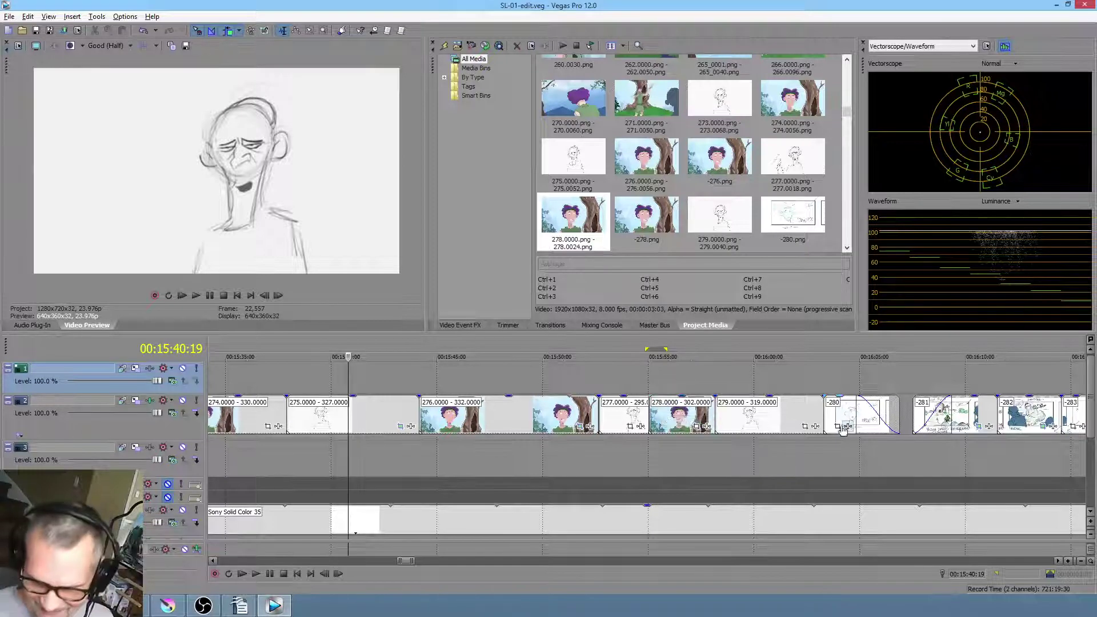
Replay the edit from late in shot 276 and mark the time range from shot 278's start to about its middle
mouse_move(661, 372)
mouse_down()
mouse_move(699, 368)
mouse_move(631, 364)
mouse_move(701, 374)
mouse_up()
click(685, 380)
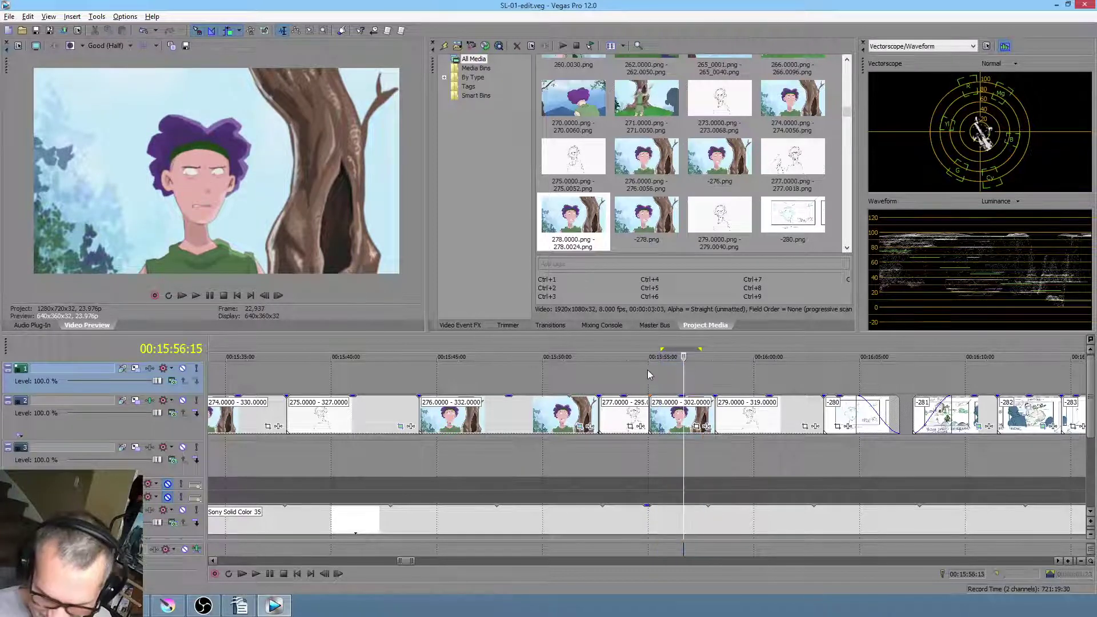
click(646, 375)
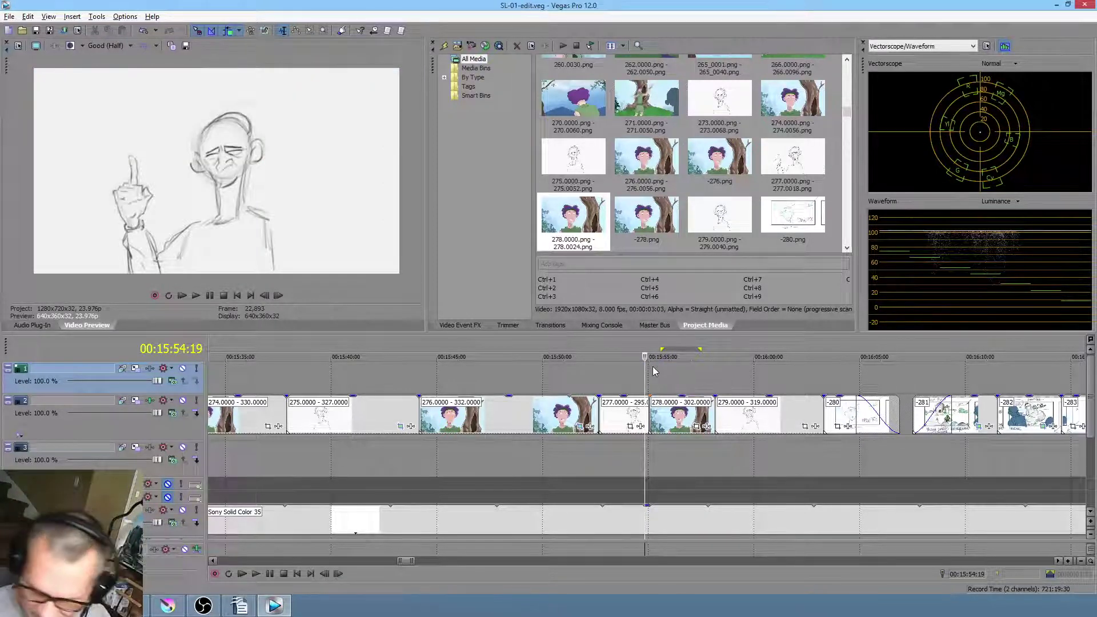
click(553, 373)
key(space)
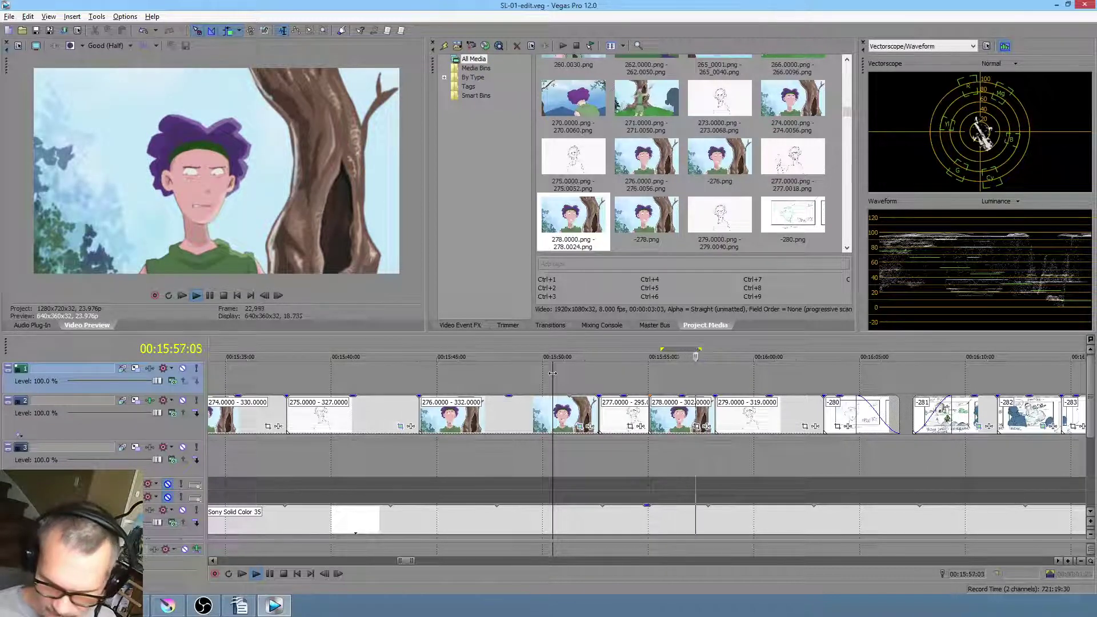
key(space)
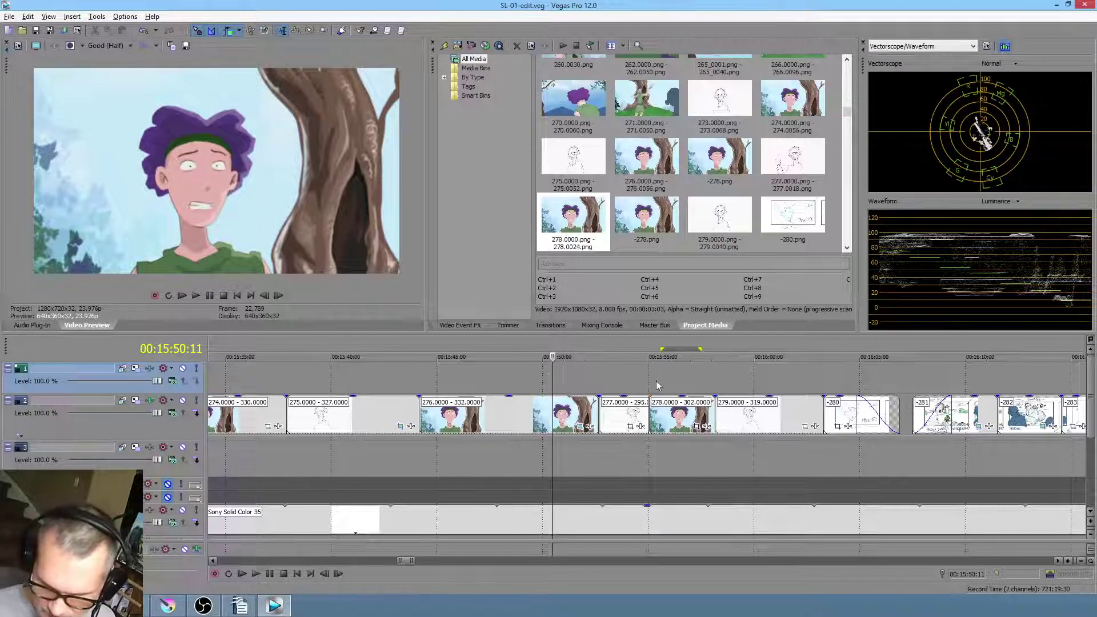
drag(656, 384, 684, 384)
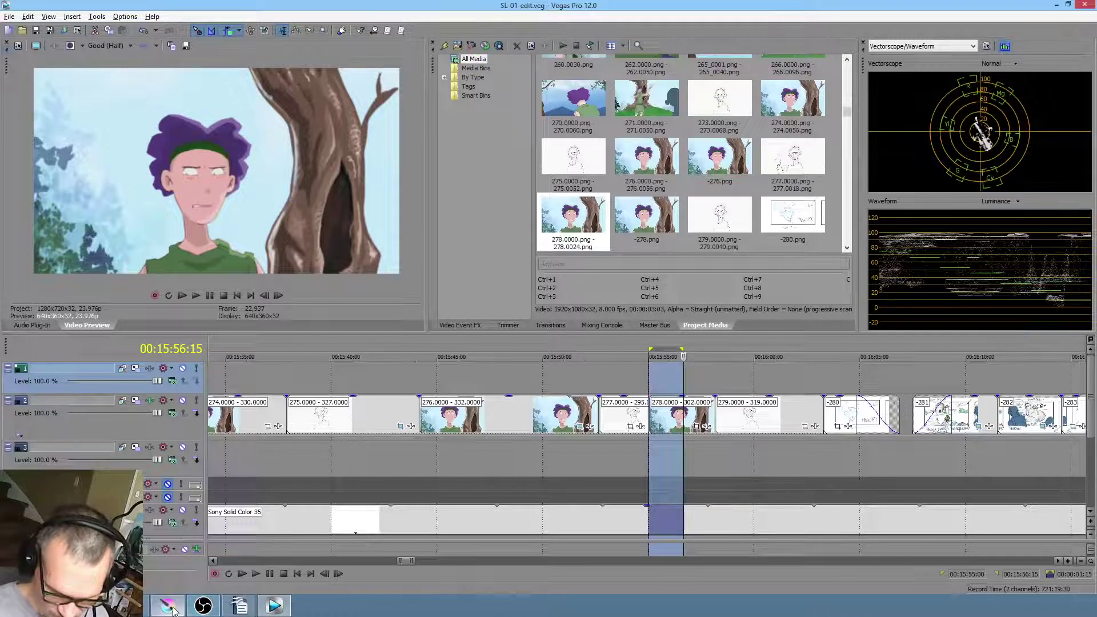
Back in Krita, create a pose on frame 13 by pushing the hair and headband down with Liquify, and apply it
key(alt+Tab)
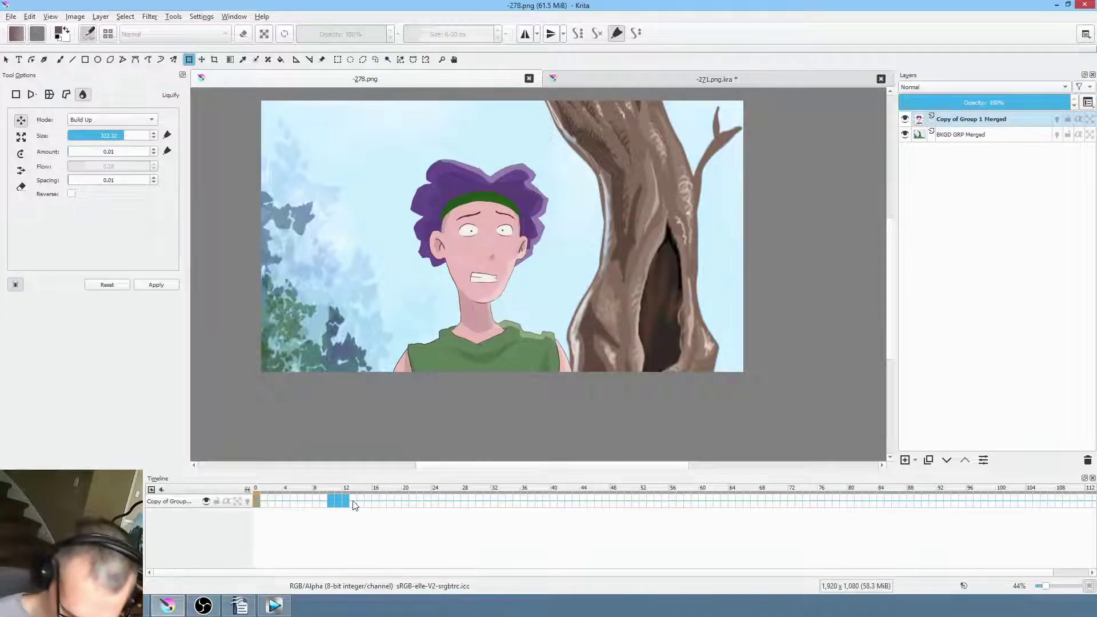
click(353, 501)
mouse_move(551, 179)
mouse_down()
mouse_move(526, 166)
mouse_move(577, 194)
mouse_move(668, 200)
mouse_move(581, 172)
mouse_move(586, 165)
mouse_move(343, 102)
mouse_move(380, 140)
mouse_up()
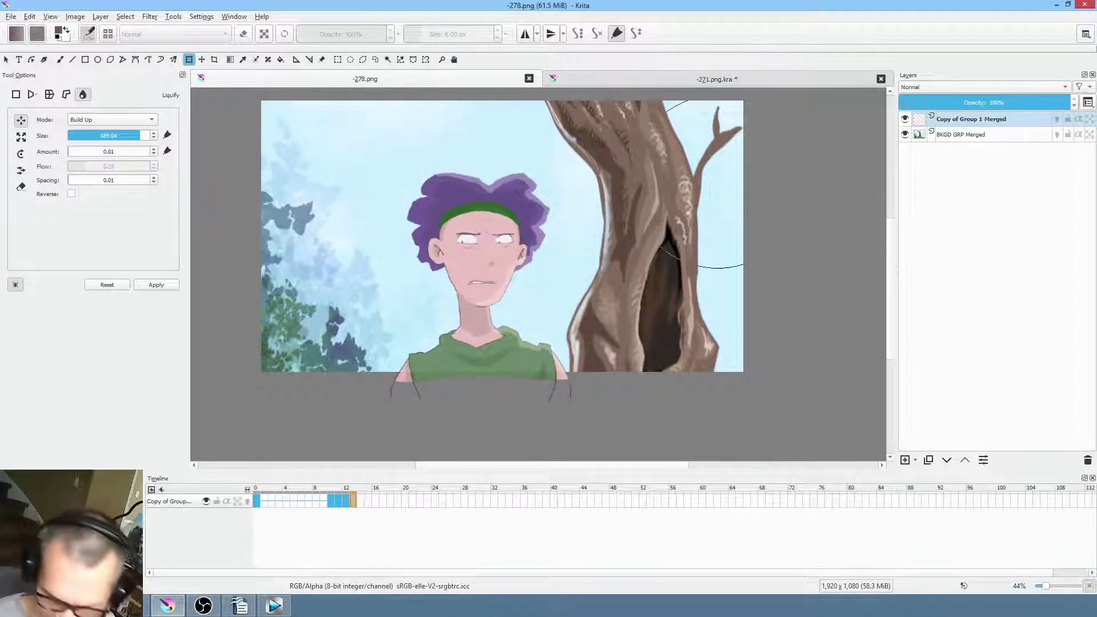
key(bracketleft)
key(bracketleft)
key(bracketleft)
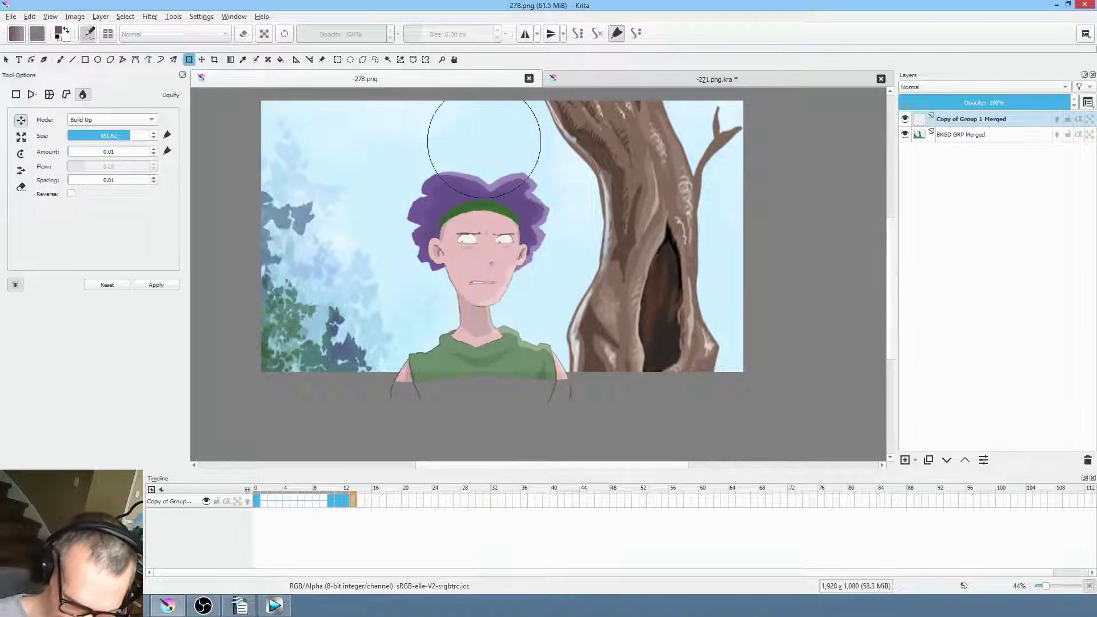
key(Return)
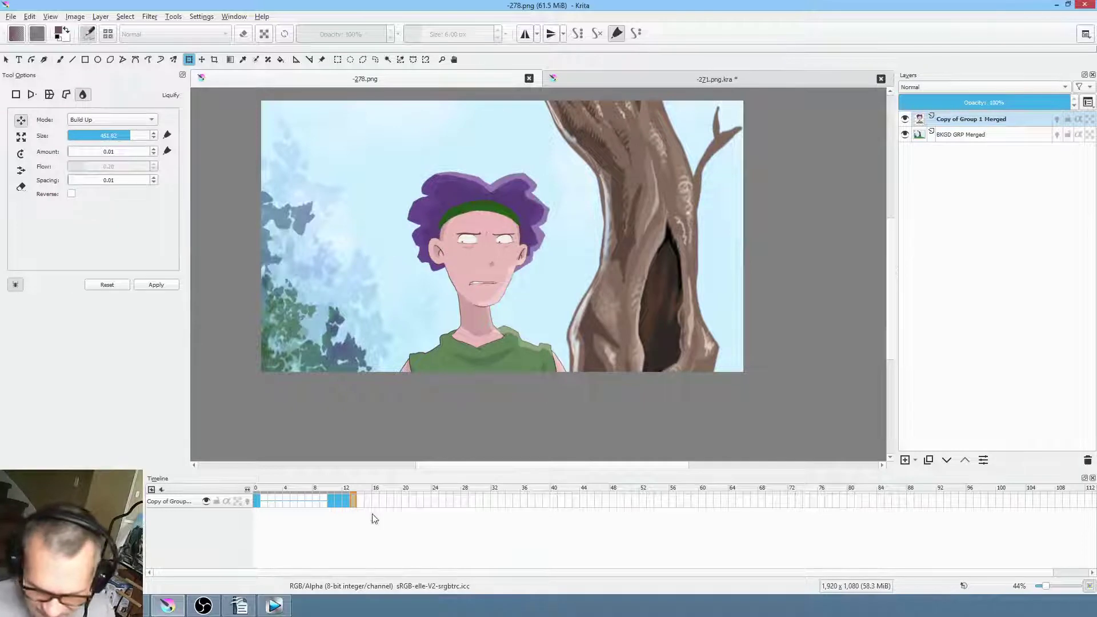
Save the image with its Krita copy and render frames 0 to 24 as the 278 PNG sequence, replacing the old frames
click(11, 17)
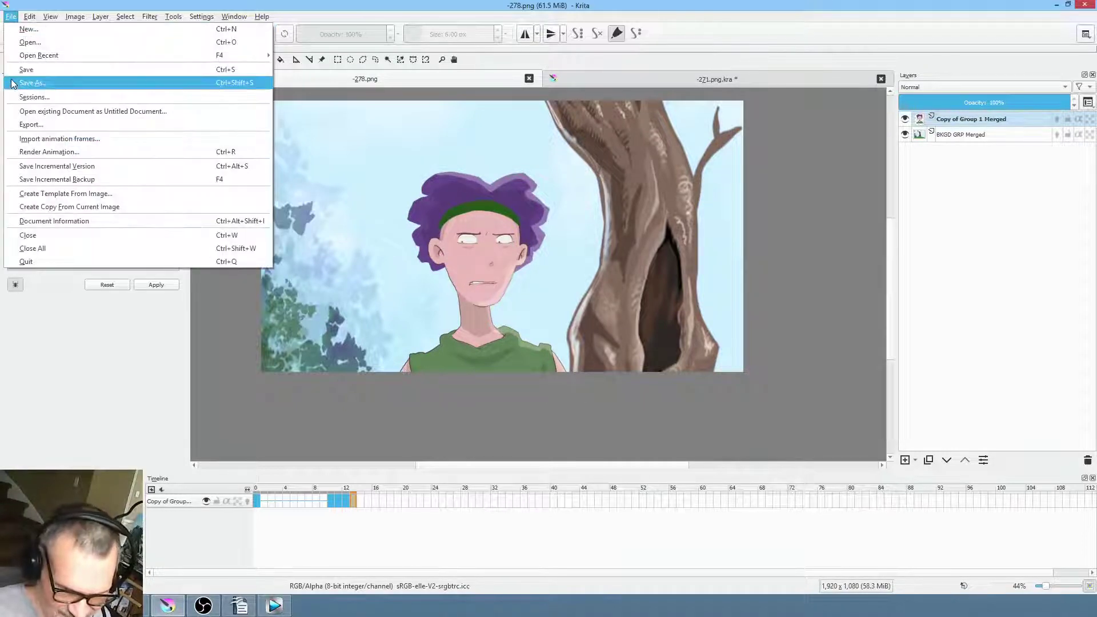
click(25, 69)
click(697, 482)
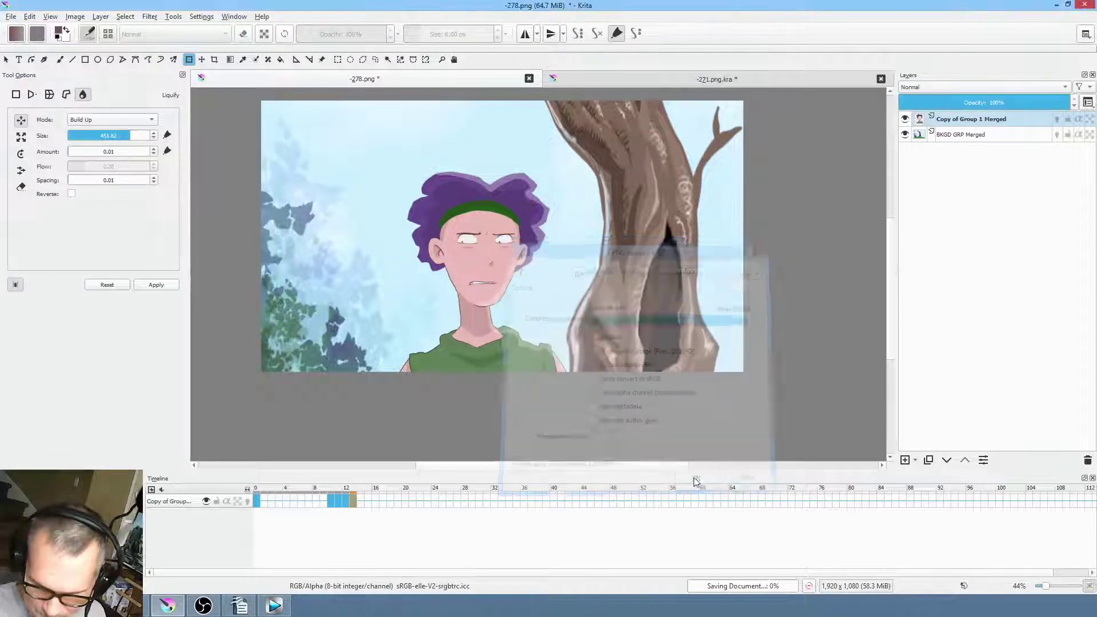
key(ctrl+shift+r)
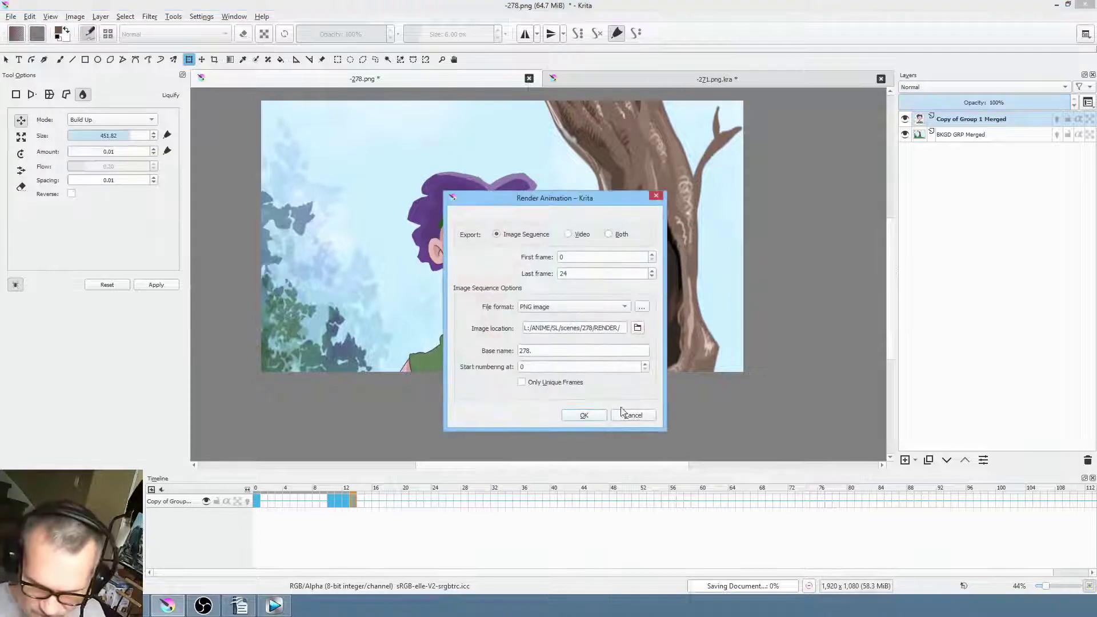
click(591, 416)
click(604, 320)
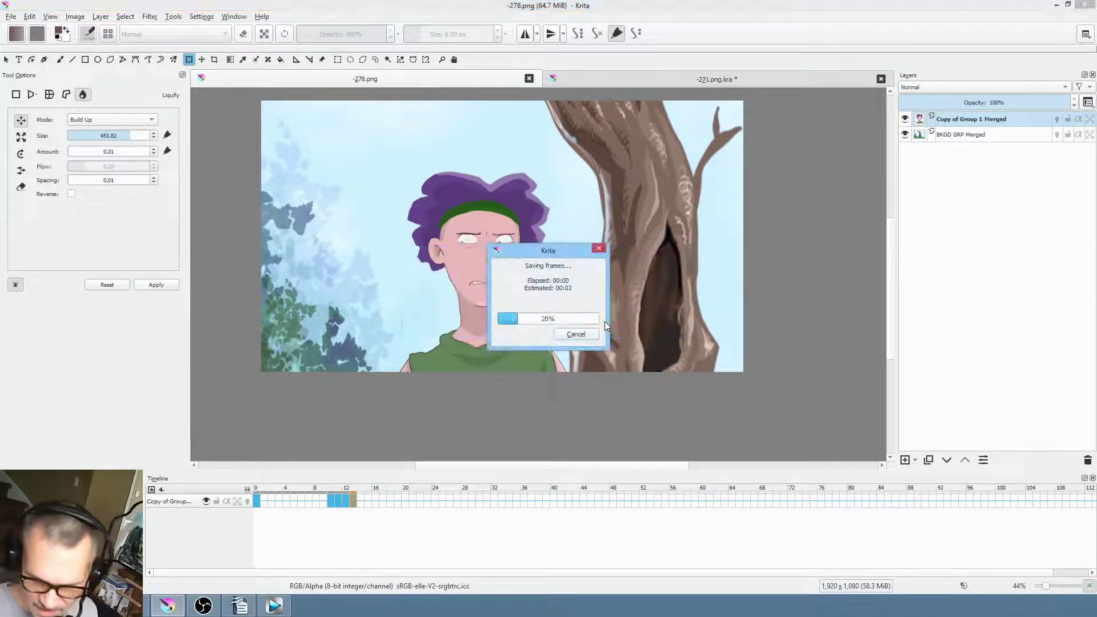
In Vegas Pro, play from late in shot 277 into shot 278 several times to check the expression change
key(alt+Tab)
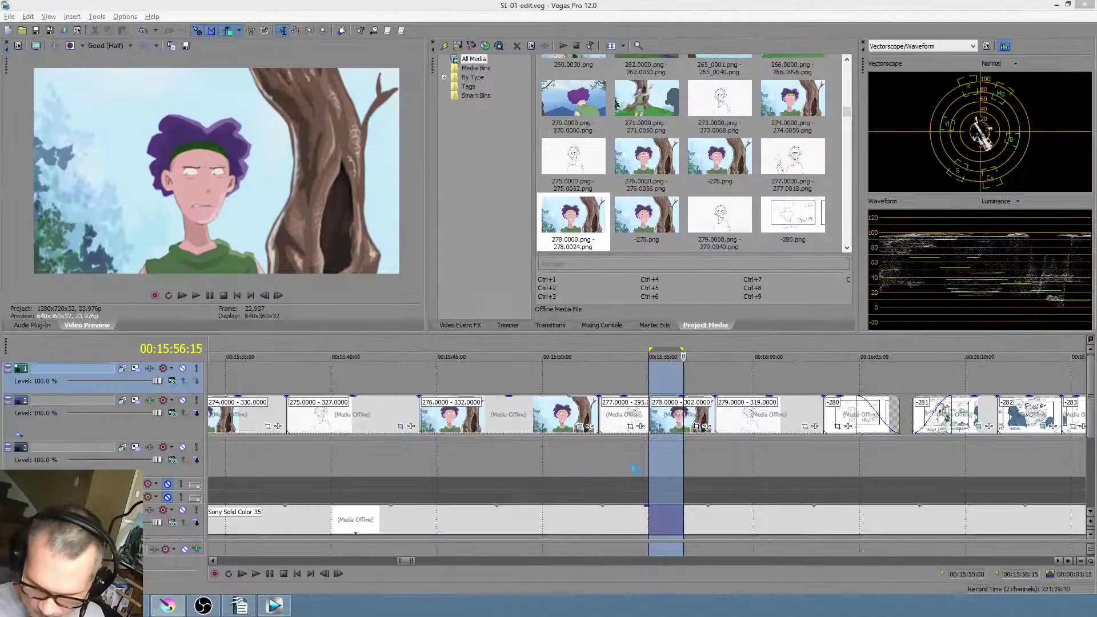
click(640, 455)
key(space)
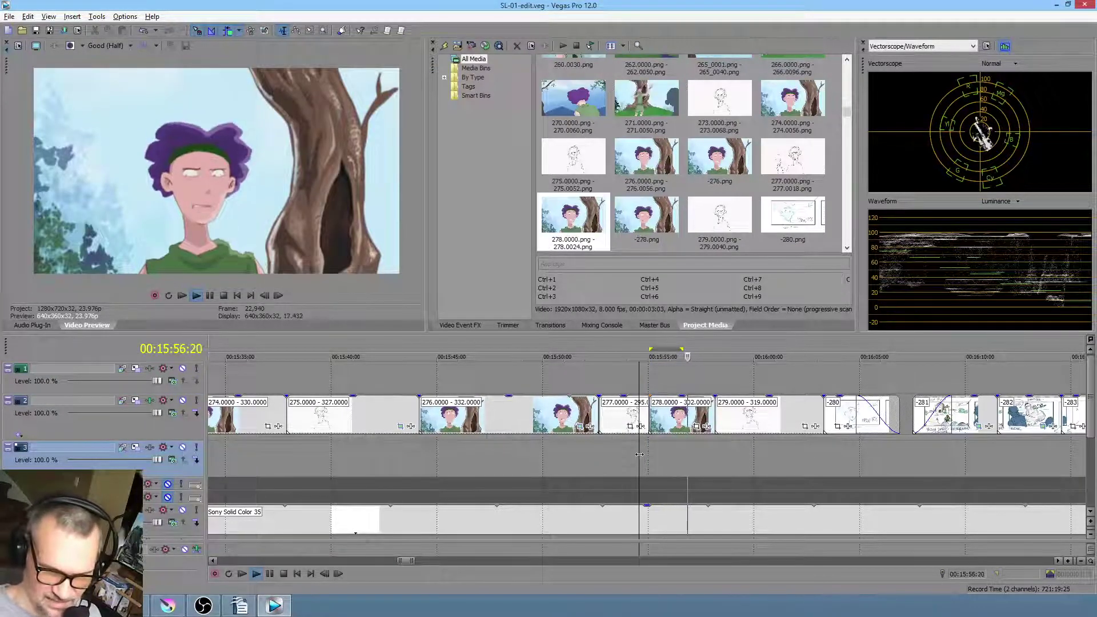
key(space)
key(space)
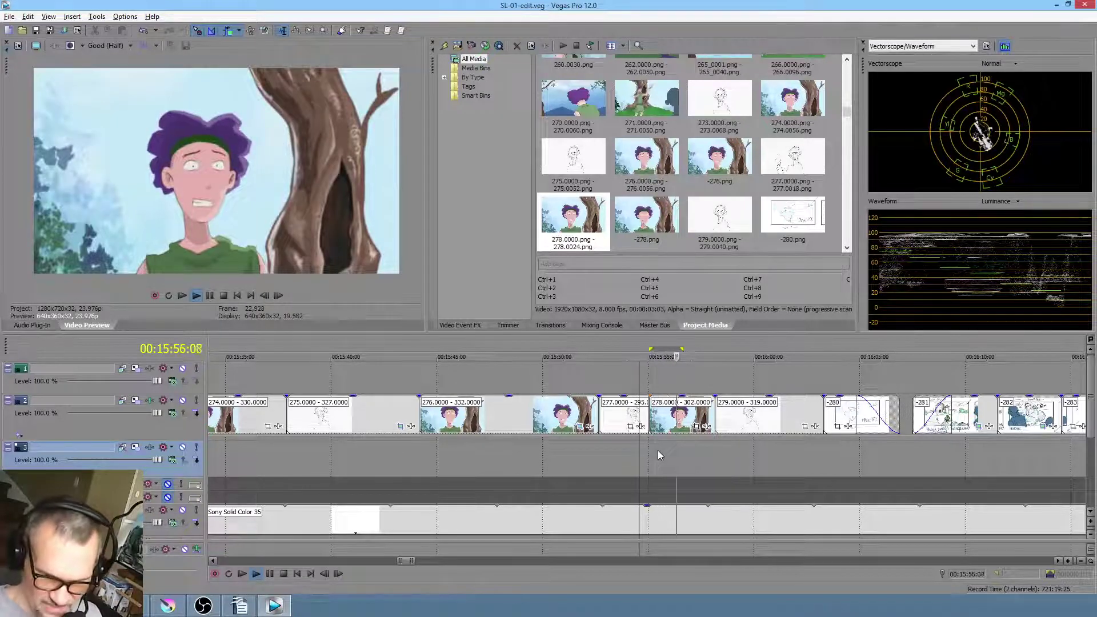
key(space)
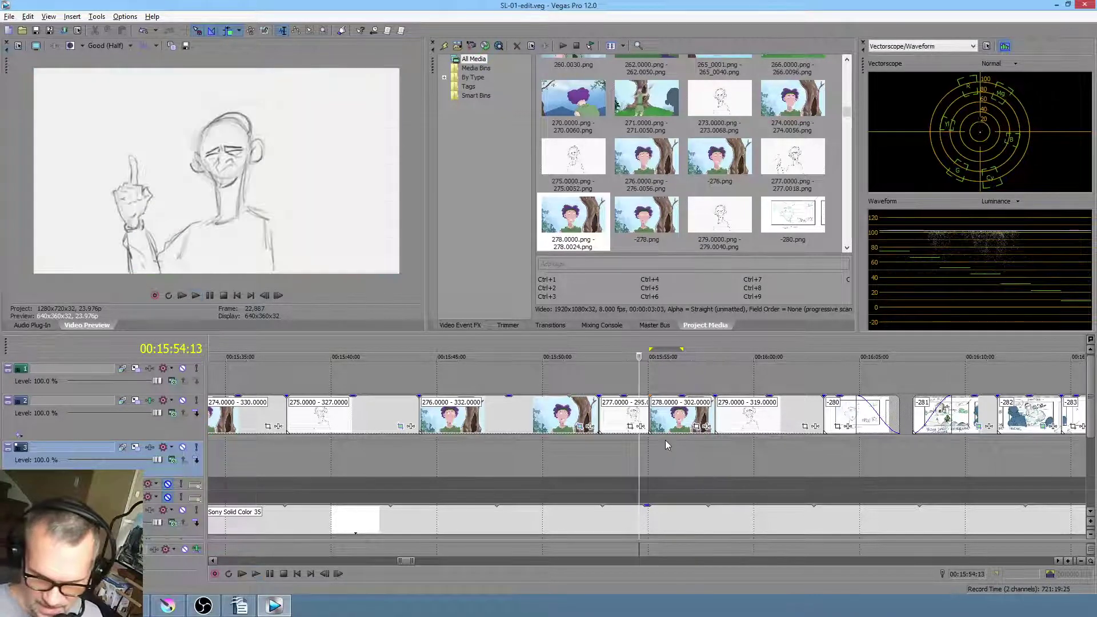
key(space)
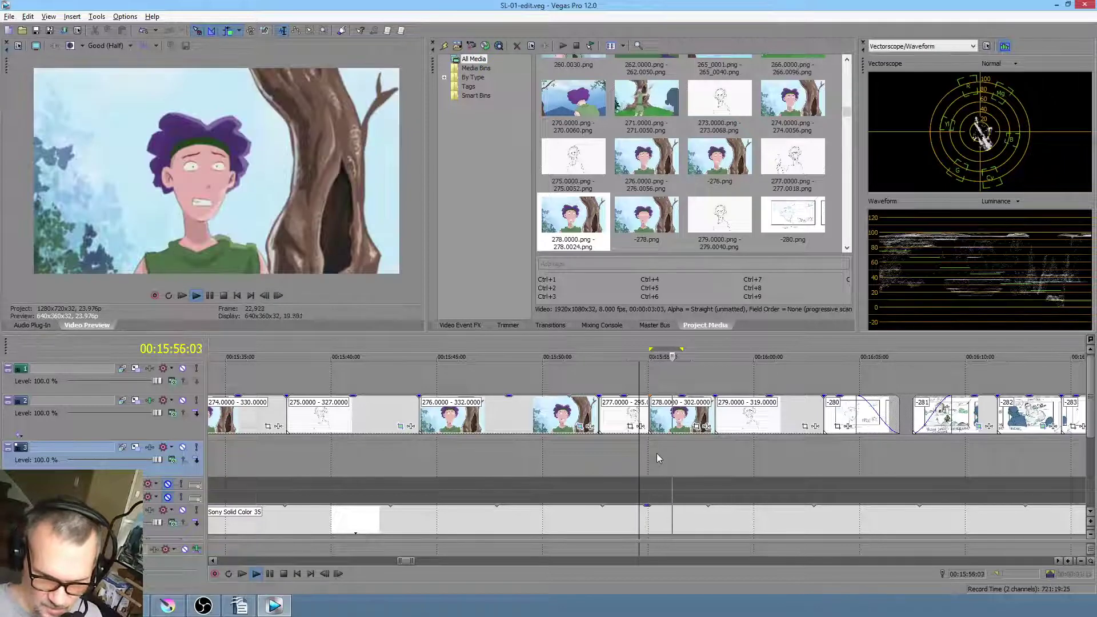
key(space)
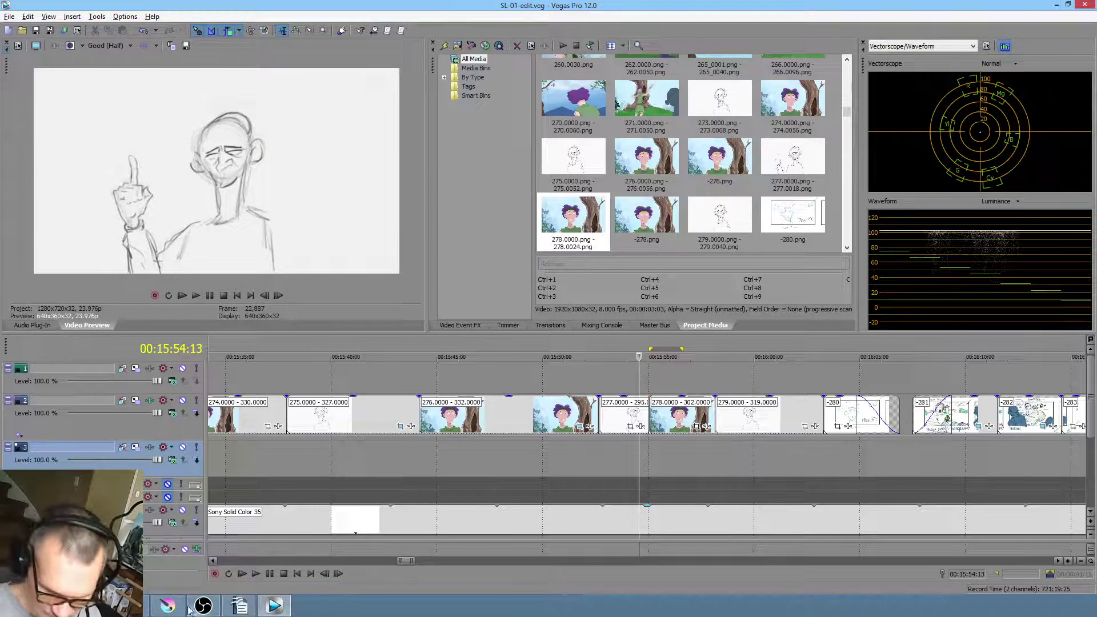
Back in Krita, rework the pose on frame 13 by pushing the hair up slightly with Liquify, and apply it
click(168, 605)
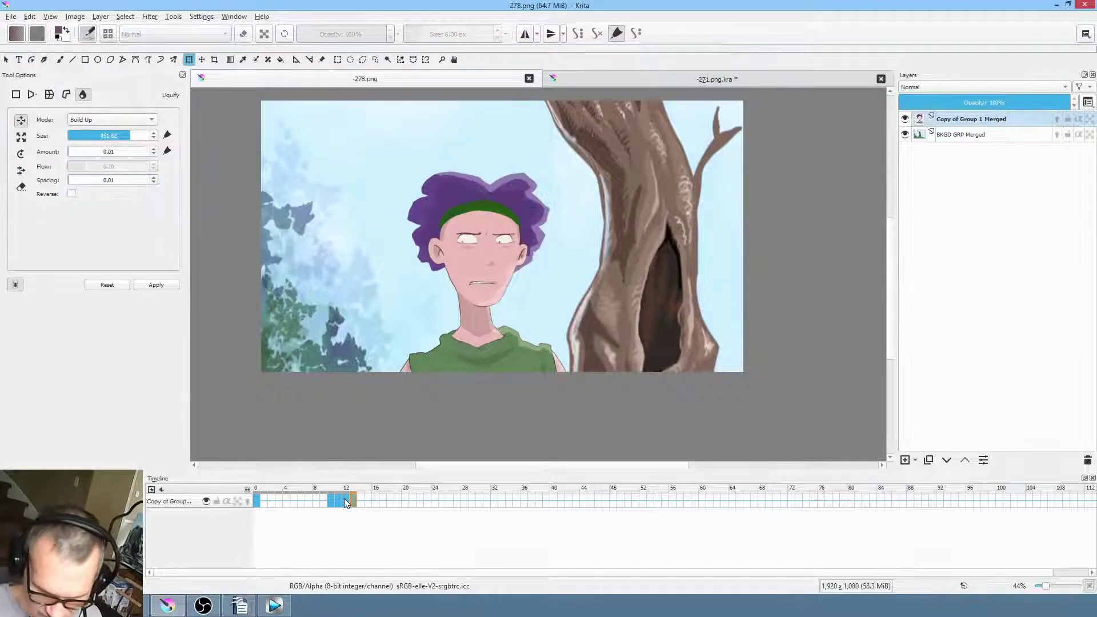
click(346, 502)
drag(357, 517, 354, 503)
click(453, 173)
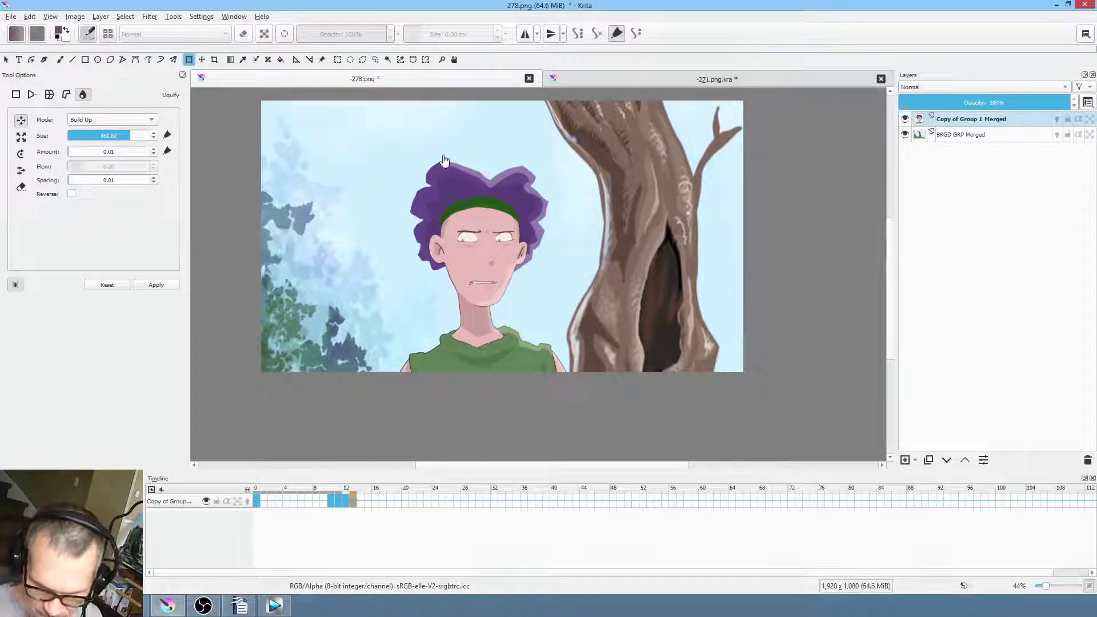
mouse_move(429, 143)
mouse_down()
mouse_move(409, 146)
mouse_move(426, 143)
mouse_up()
mouse_move(546, 156)
mouse_down()
mouse_move(534, 165)
mouse_move(550, 155)
mouse_up()
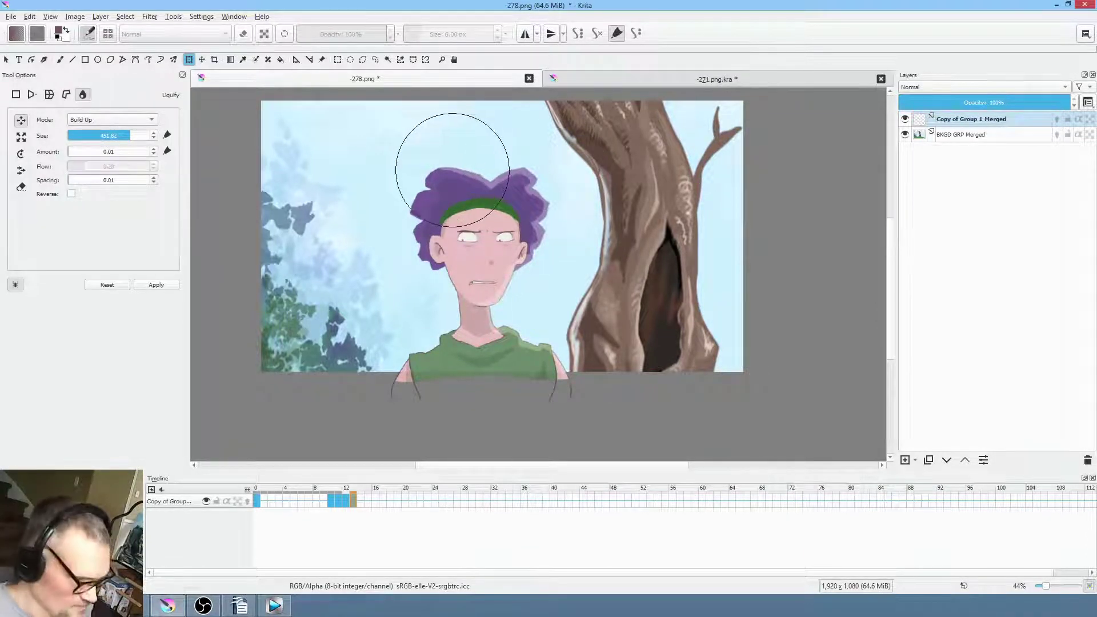
key(Return)
Save the reworked image with its Krita copy and re-render the 278 PNG sequence over the existing frames
key(ctrl+s)
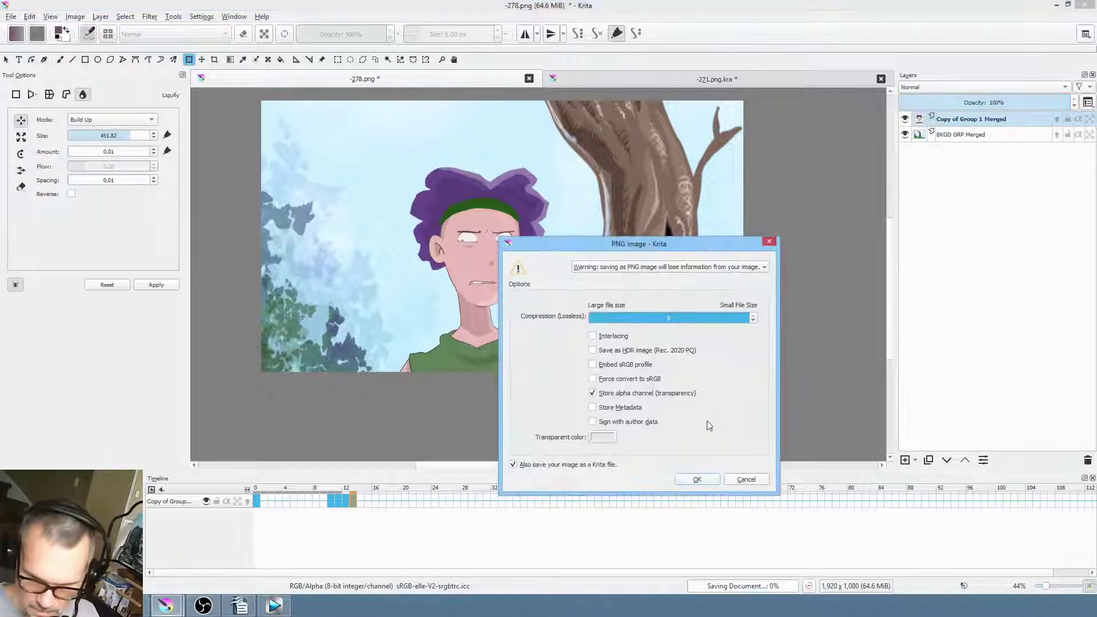
click(714, 478)
key(ctrl+alt+r)
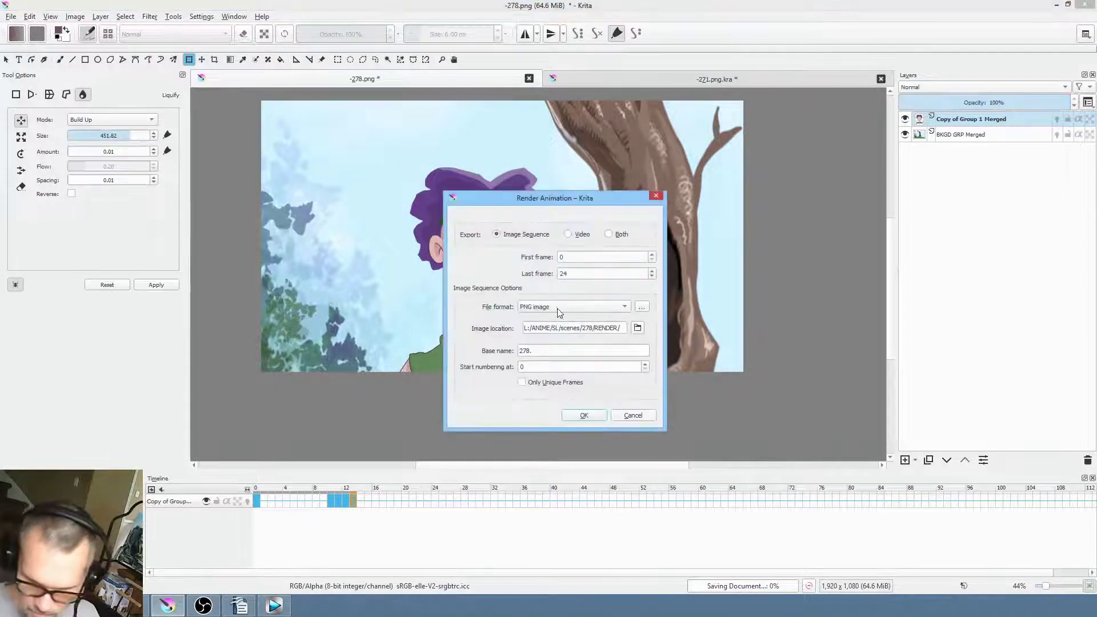
click(589, 417)
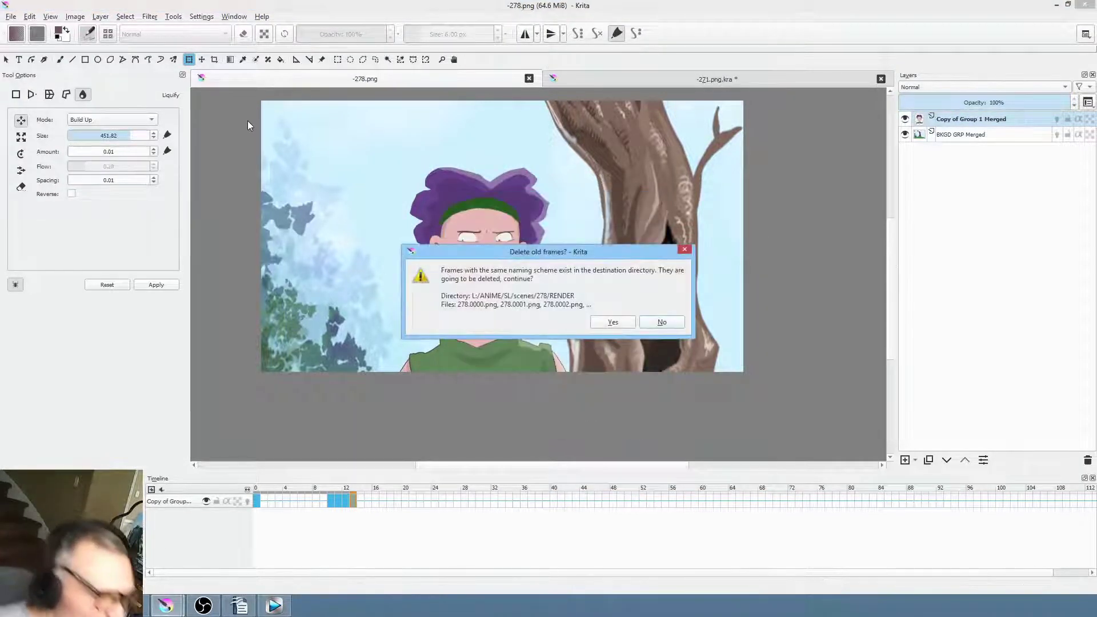
click(612, 323)
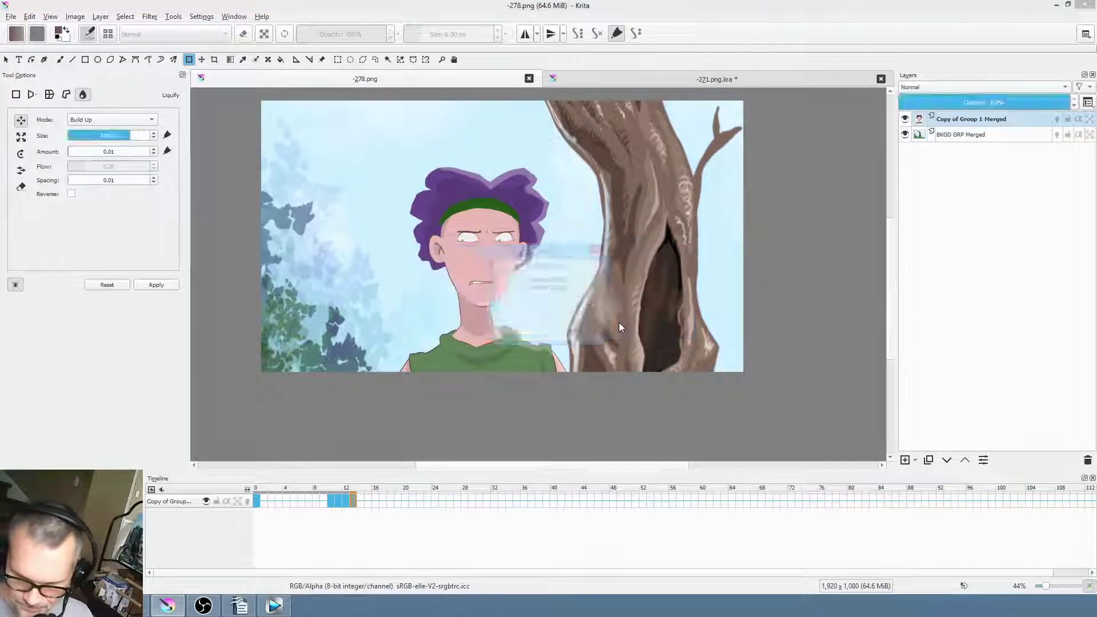
In Vegas Pro, replay shot 278 from its start and from the end of shot 277 to review the timing
click(278, 607)
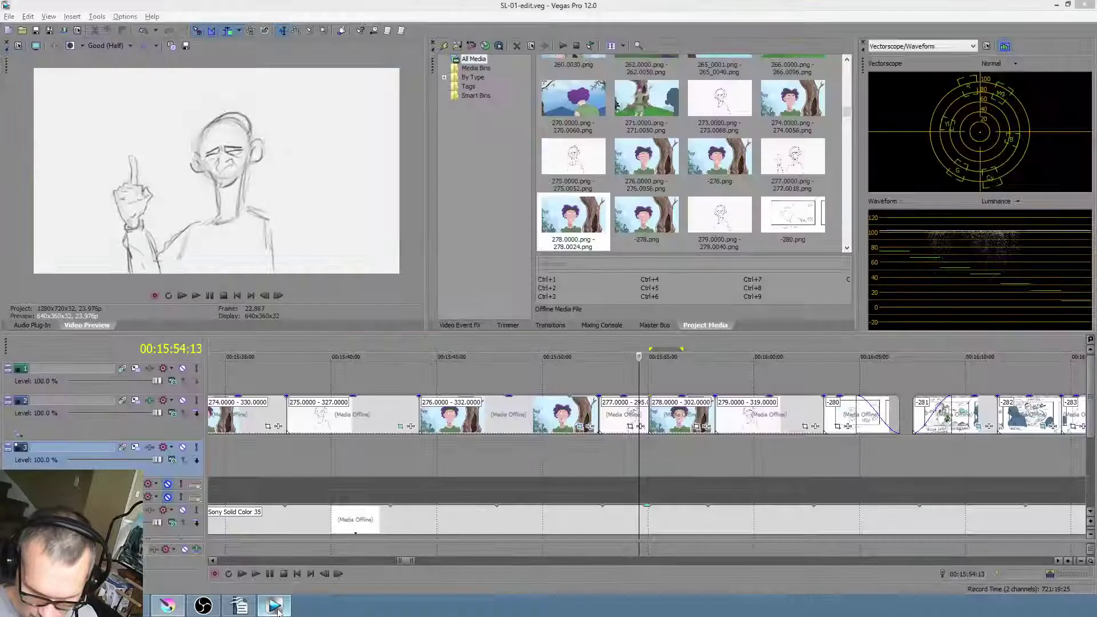
click(649, 450)
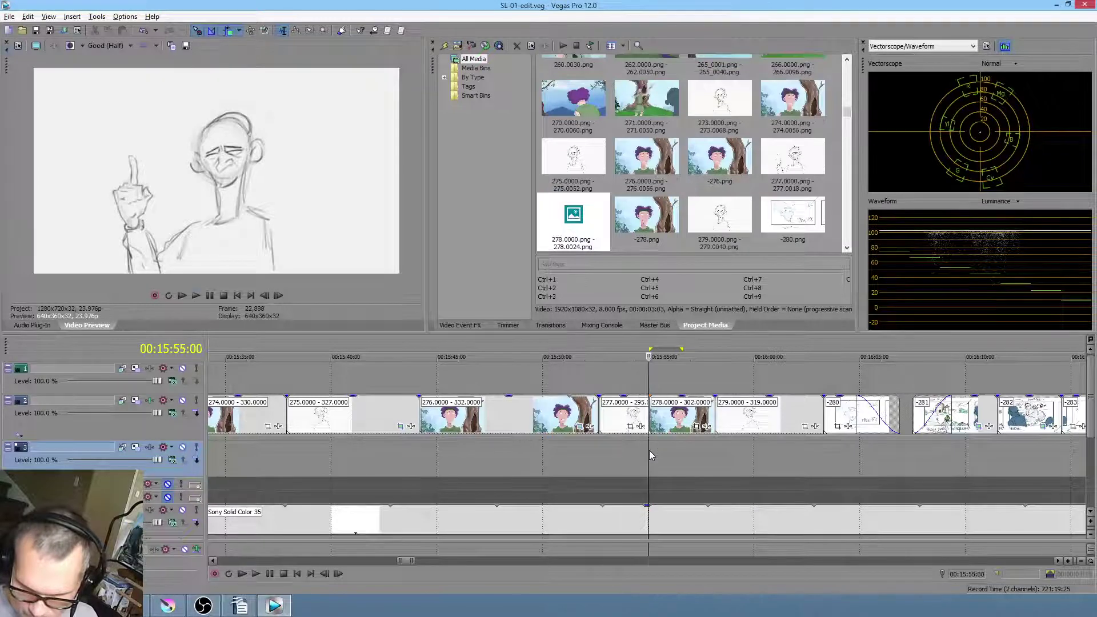
key(space)
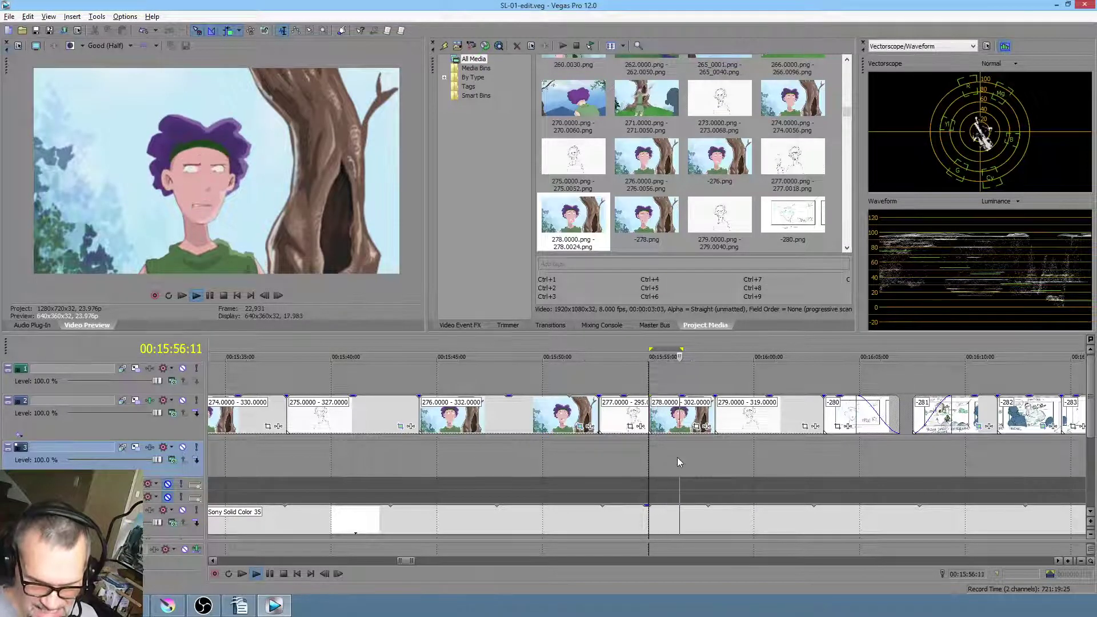
key(space)
click(668, 445)
click(644, 451)
key(space)
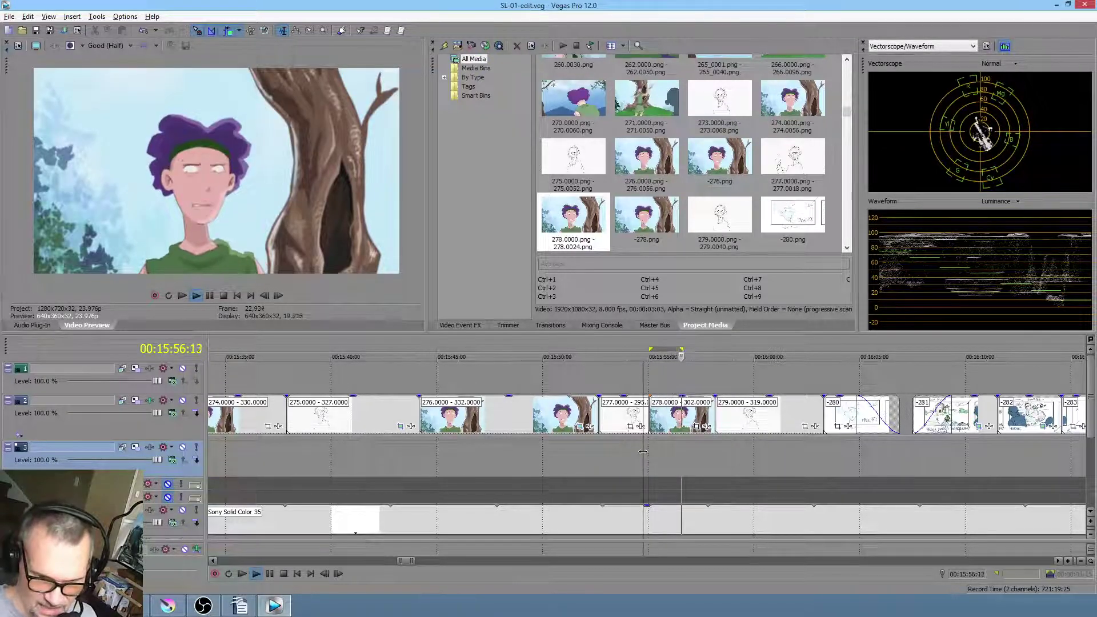
key(space)
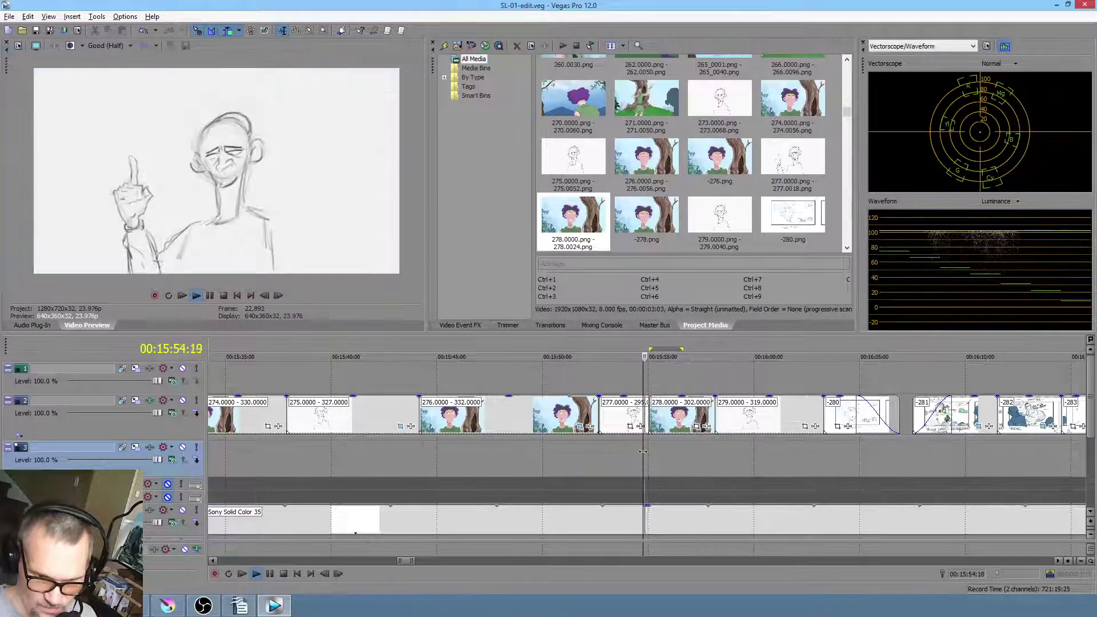
key(space)
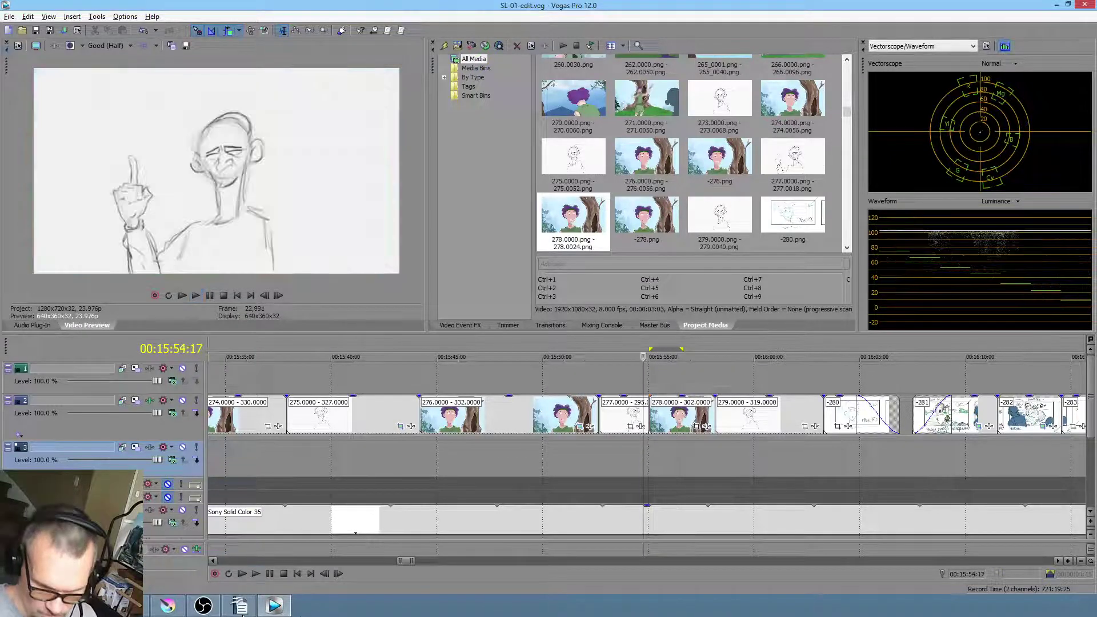
Back in Krita, replace frame 12 with the frame 13 pose and nudge its hair down slightly with Liquify
click(167, 605)
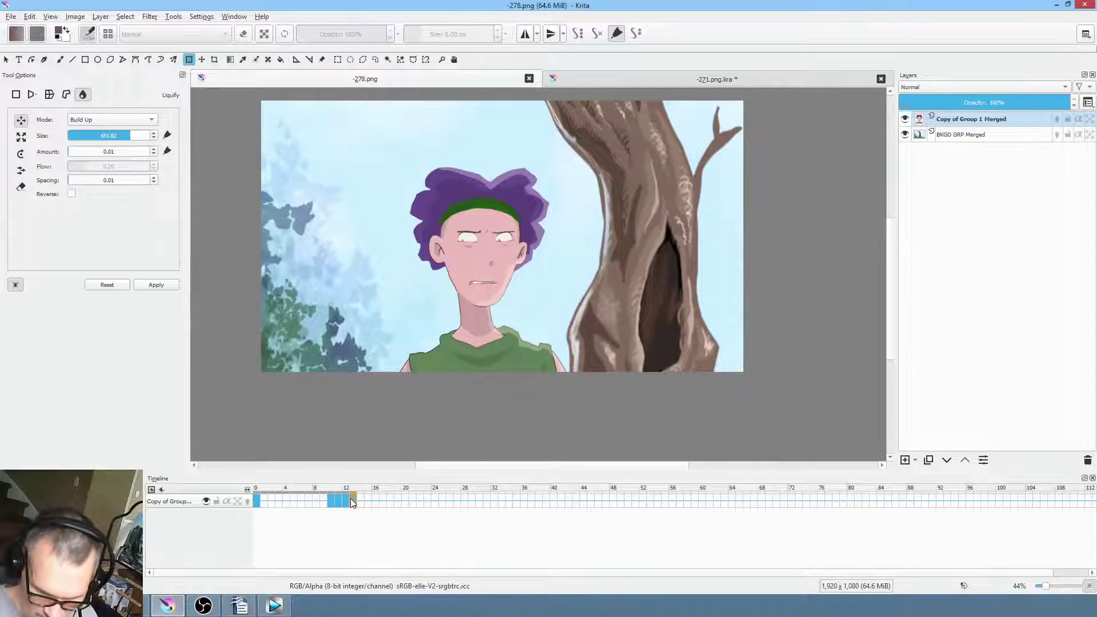
mouse_move(353, 503)
mouse_down()
mouse_move(365, 517)
mouse_move(345, 500)
mouse_up()
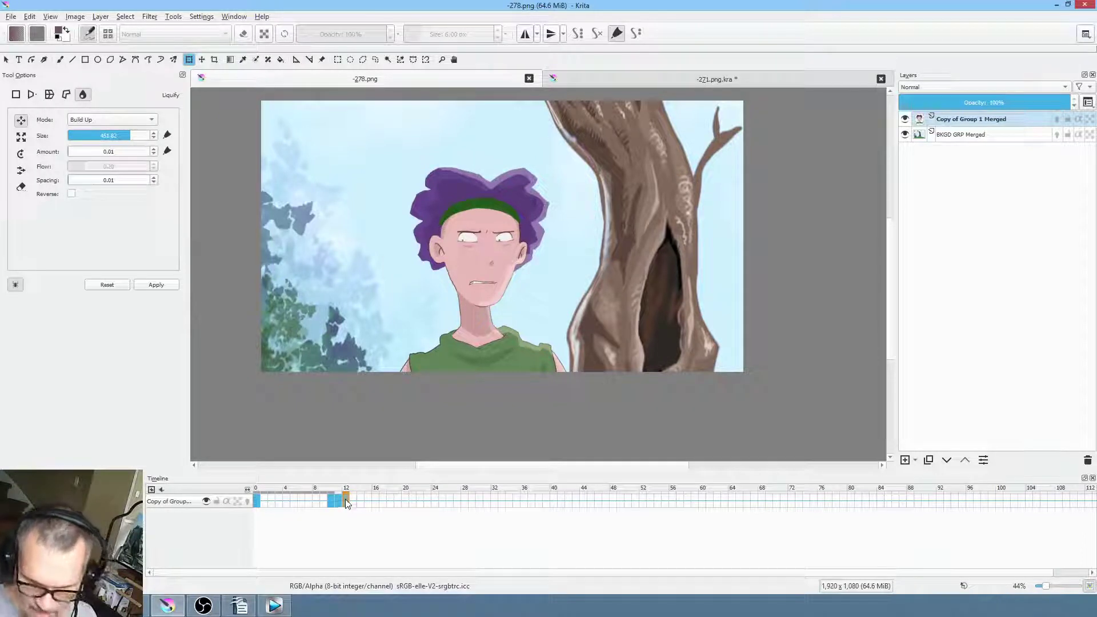
click(311, 487)
drag(310, 486, 362, 493)
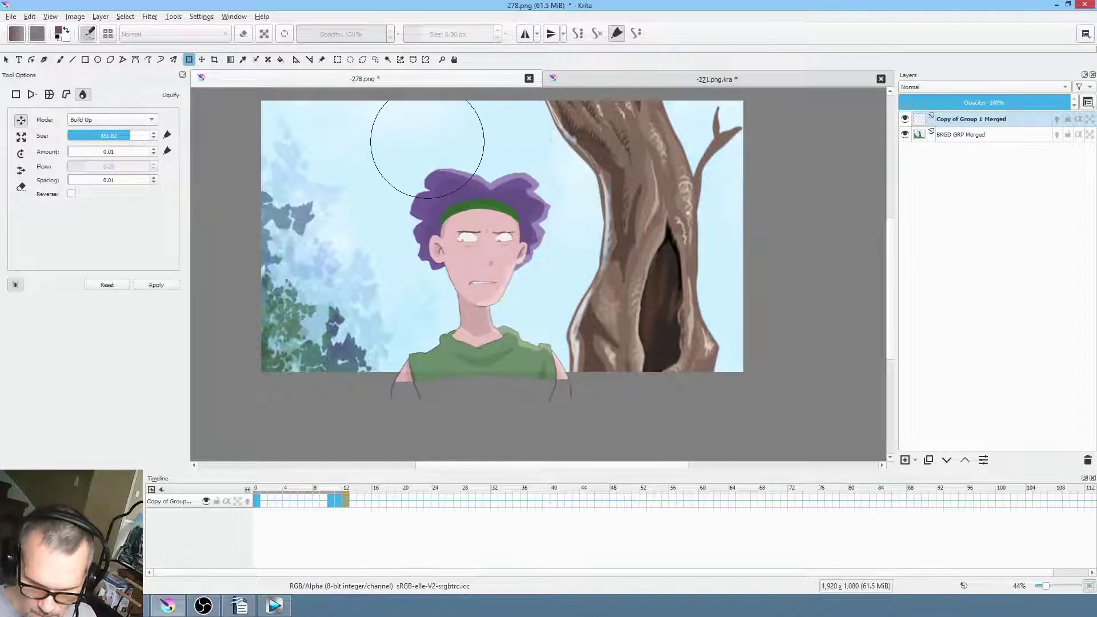
click(255, 503)
key(space)
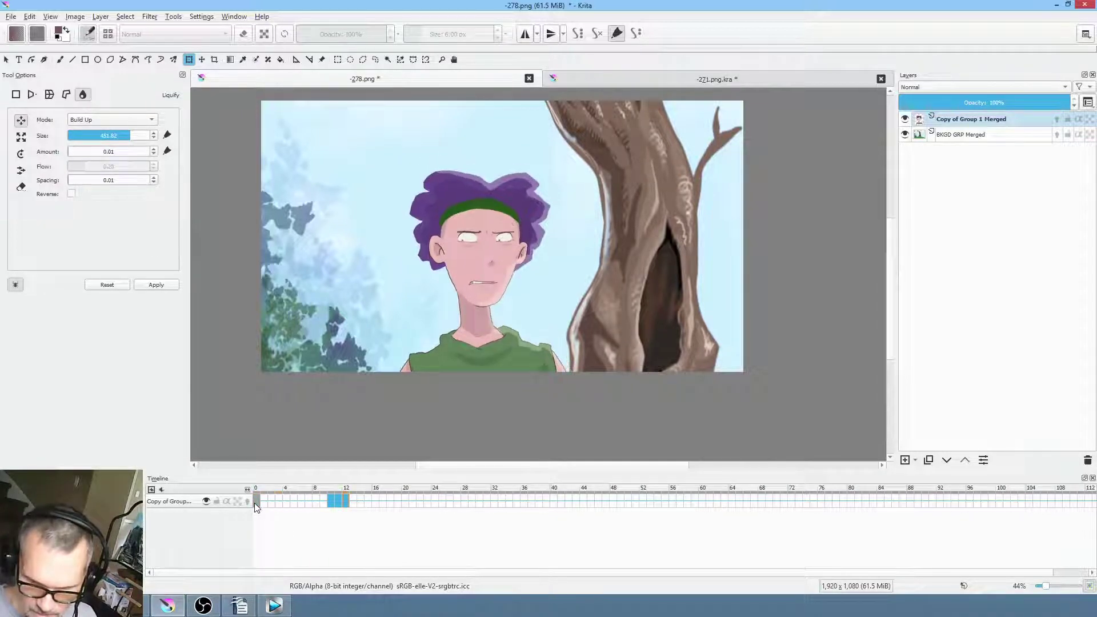
Save shot 278 with its Krita copy and render the shortened animation again
click(10, 17)
click(26, 68)
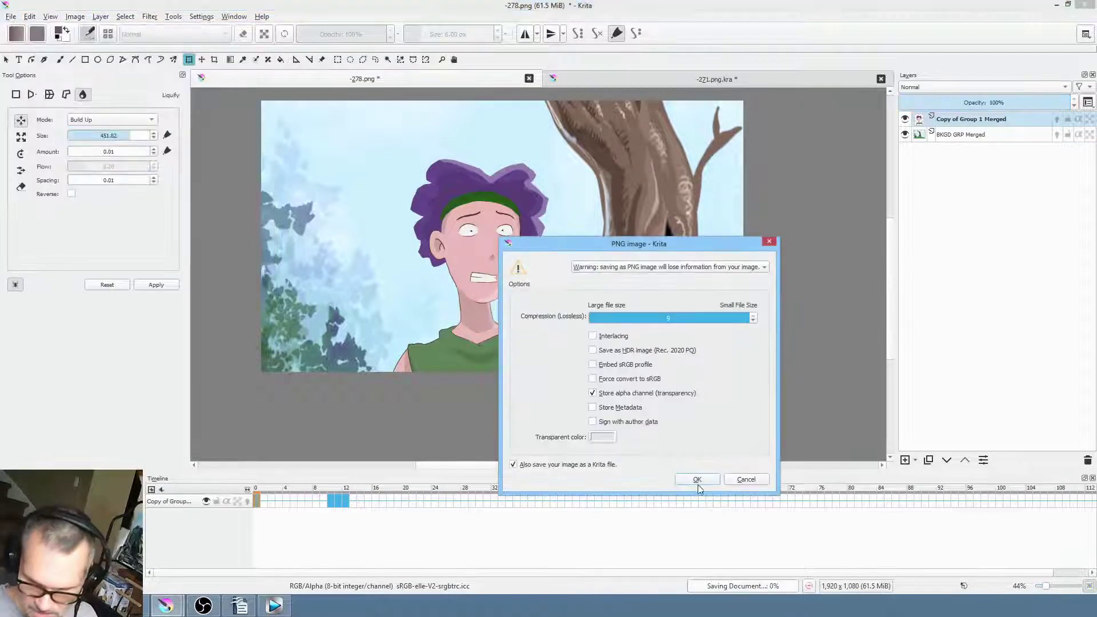
click(697, 480)
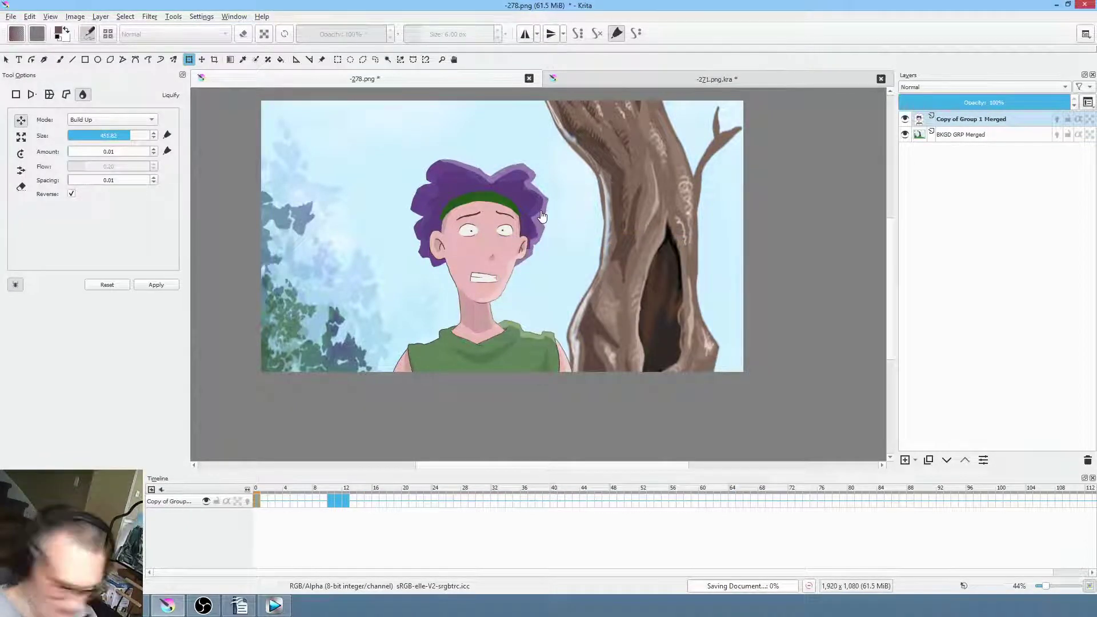
click(588, 418)
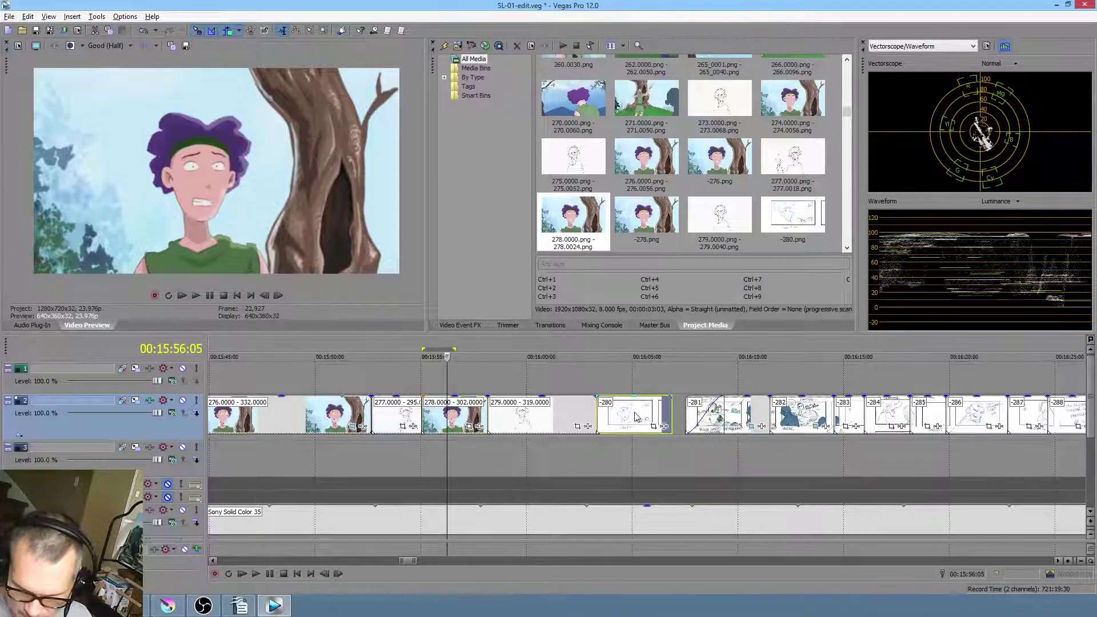
In Vegas Pro, shift the -280 still and the shots after it about 4.5 seconds later, and delete -280
click(634, 418)
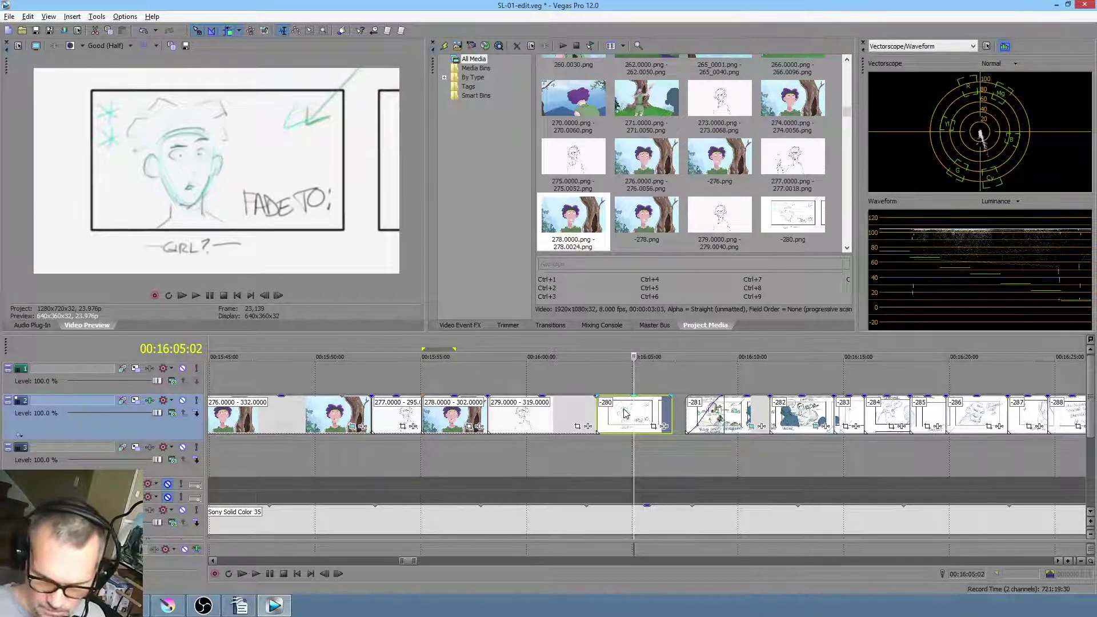
drag(621, 414, 719, 414)
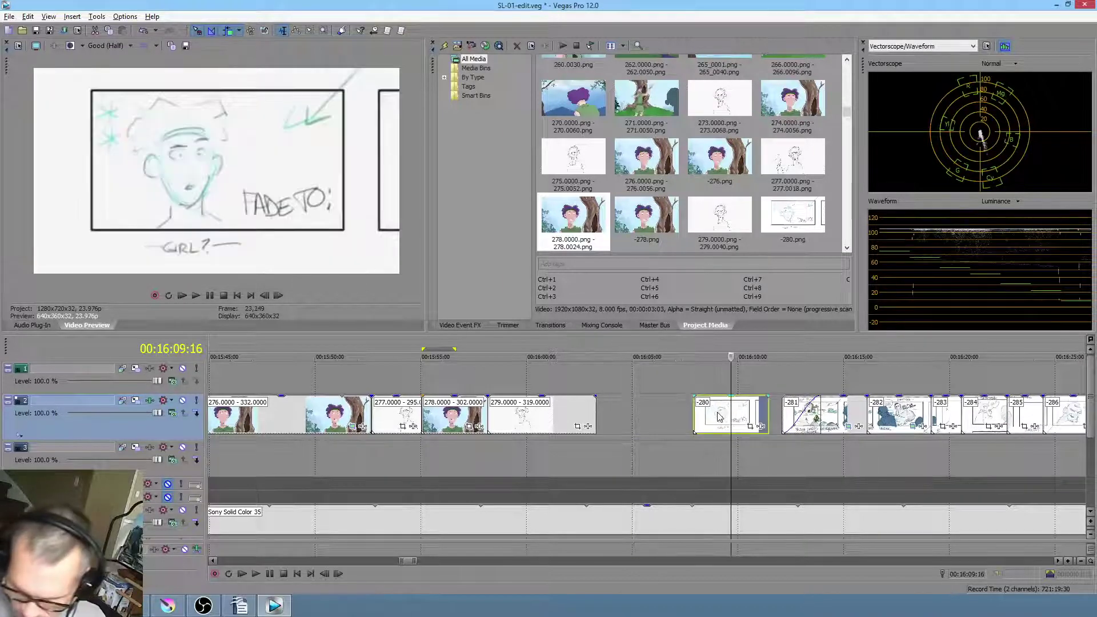
key(Delete)
Save the edit and clean the unused files out of the project media
click(36, 31)
click(96, 16)
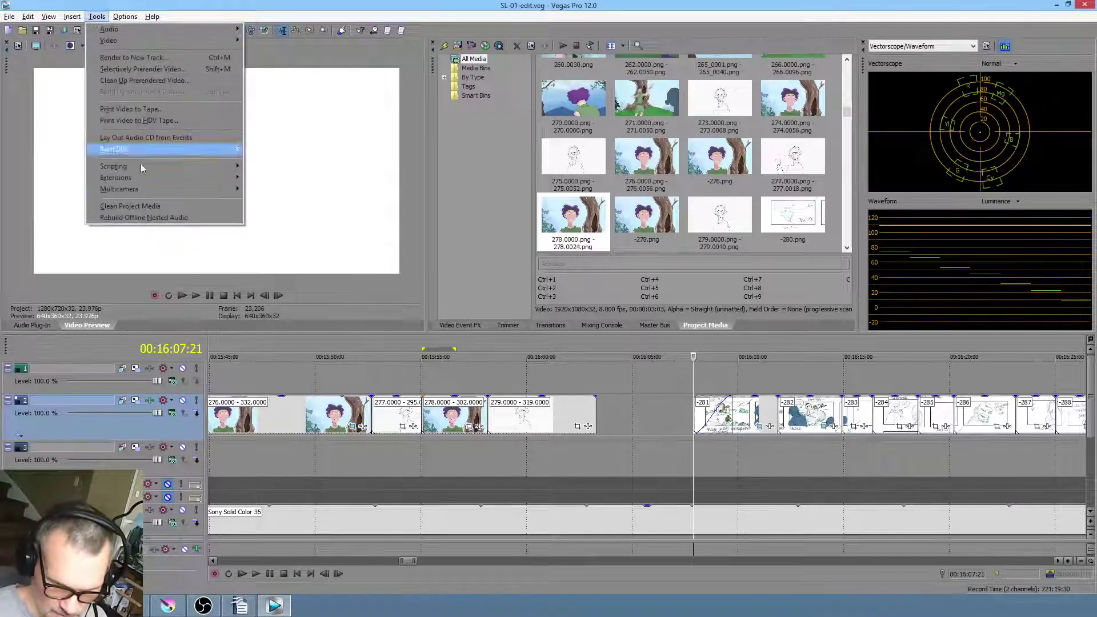
click(146, 207)
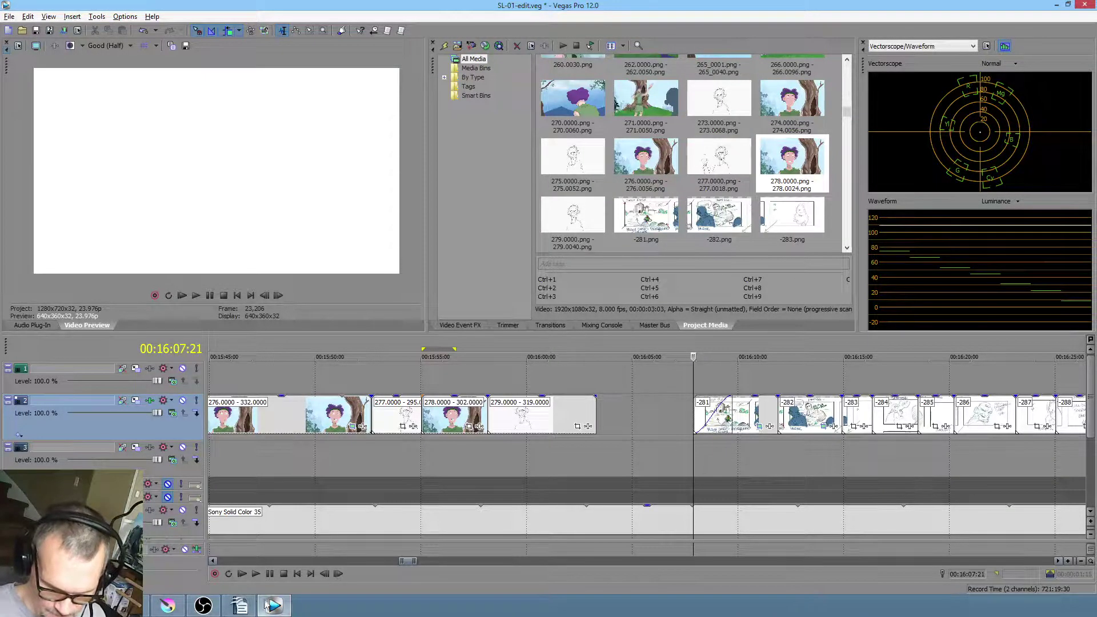
Switch to Krita and save the open shot as -280.png, replacing the existing file and accepting the PNG options
click(167, 606)
click(11, 16)
click(23, 81)
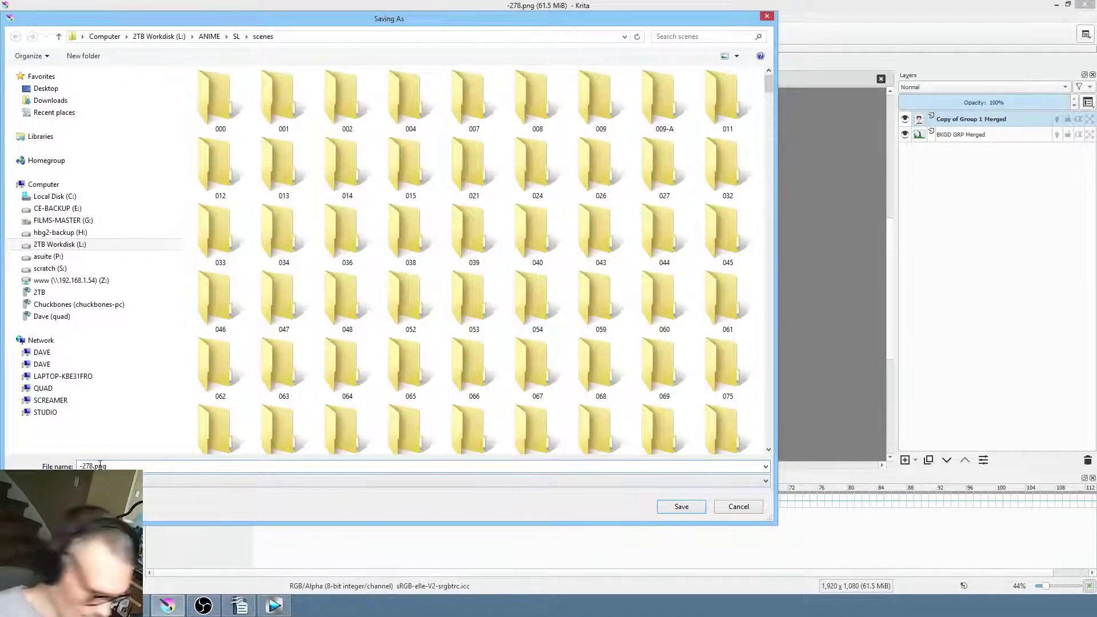
key(BackSpace)
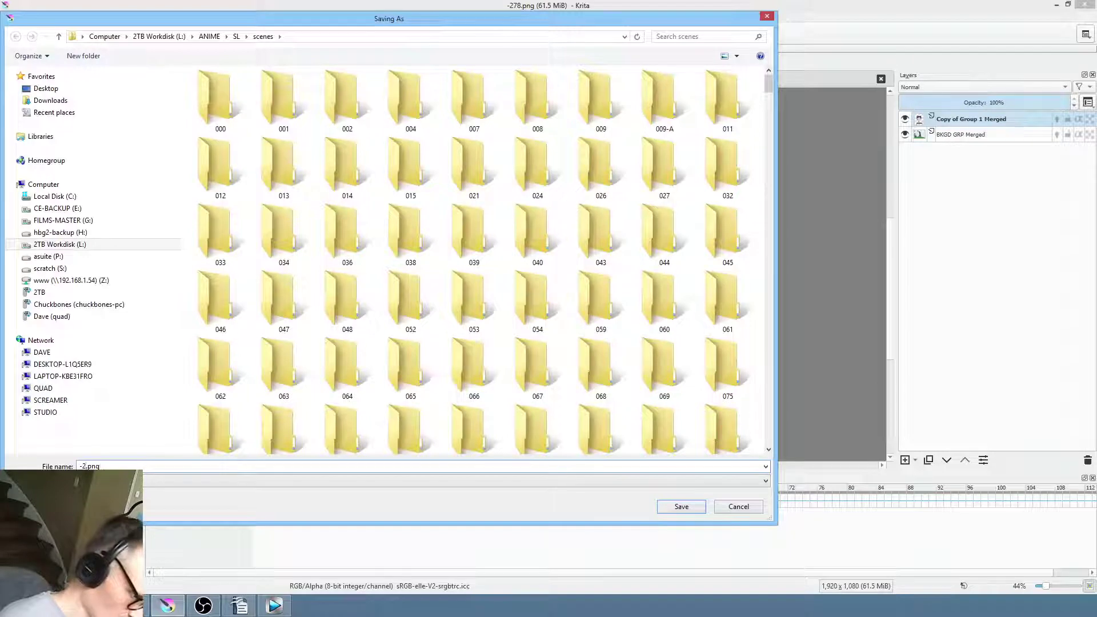
click(686, 507)
click(578, 308)
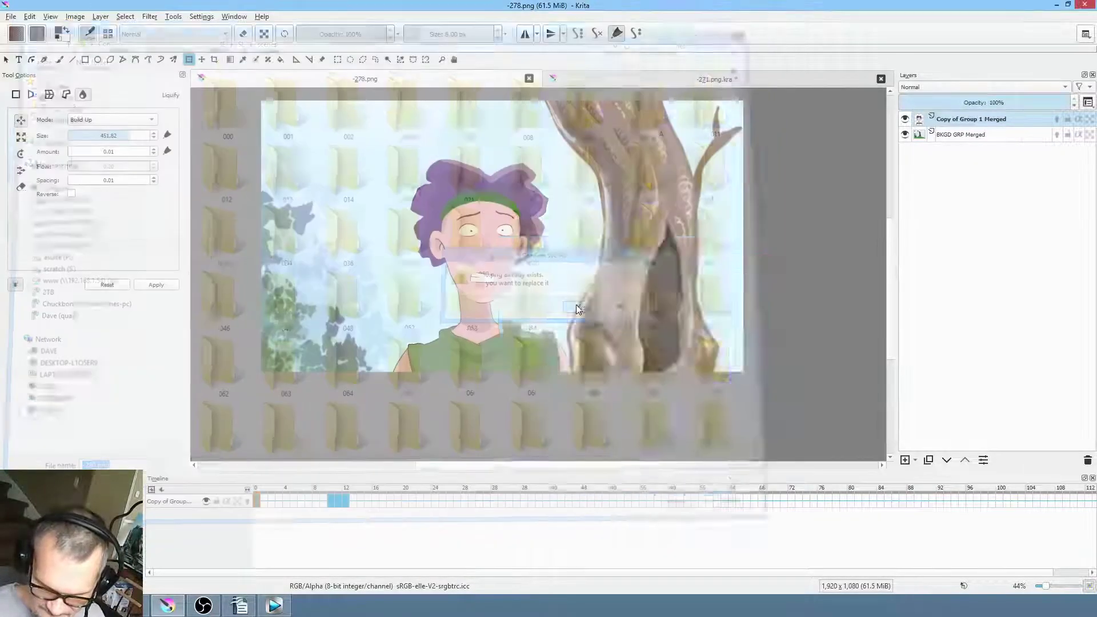
click(711, 481)
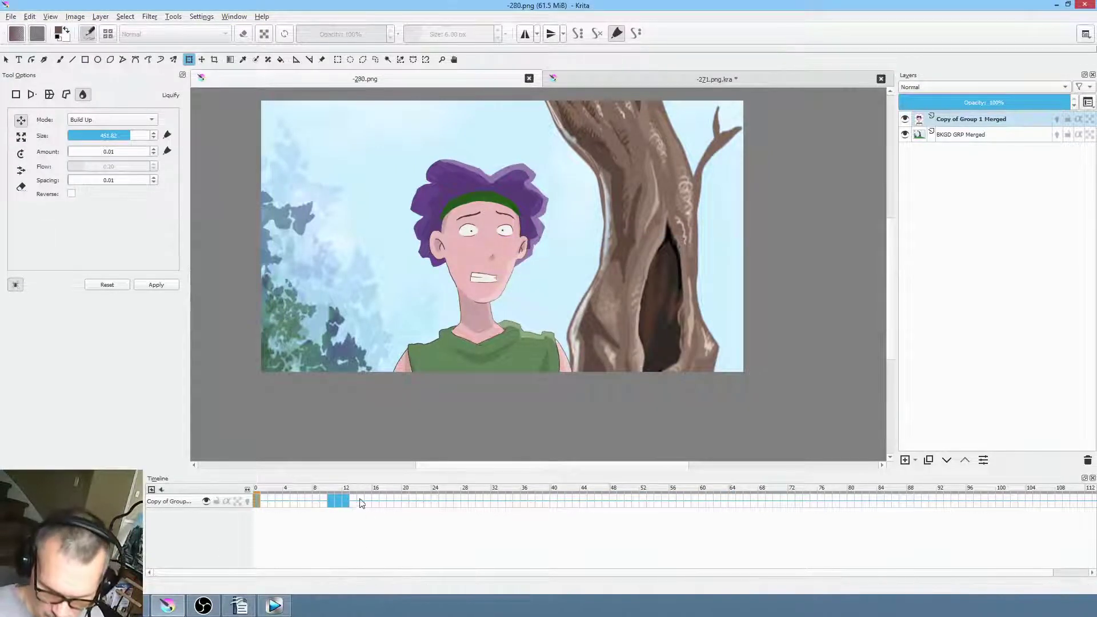
Mirror the character layer's frames 0 to 15, shift the reversed keyframes back to start at frame 0, and play the result
drag(380, 503, 245, 496)
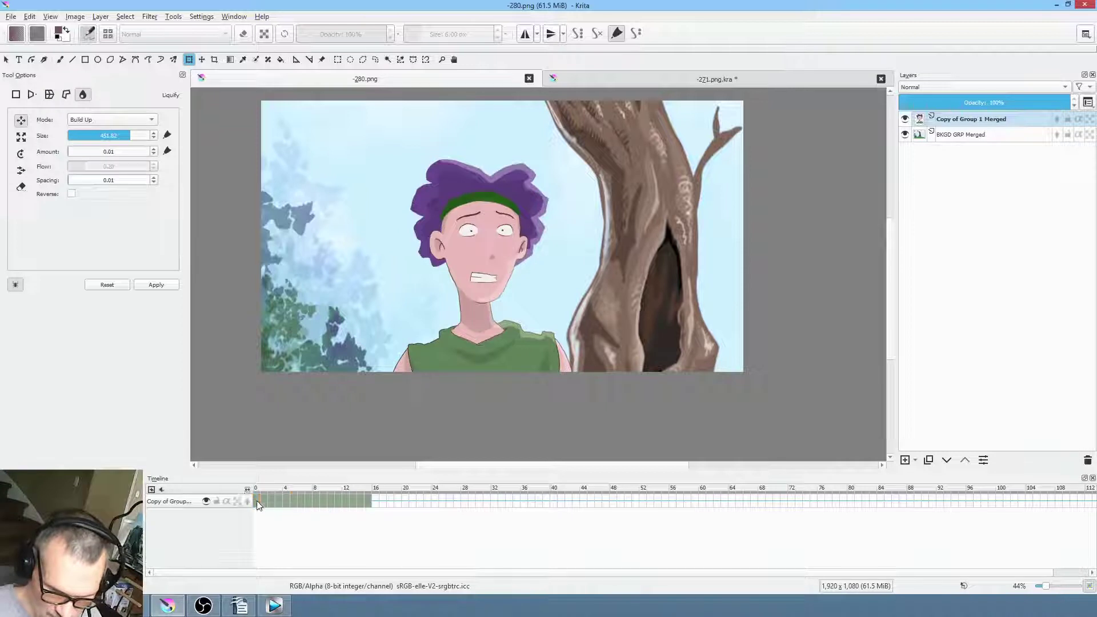
right_click(256, 501)
click(365, 481)
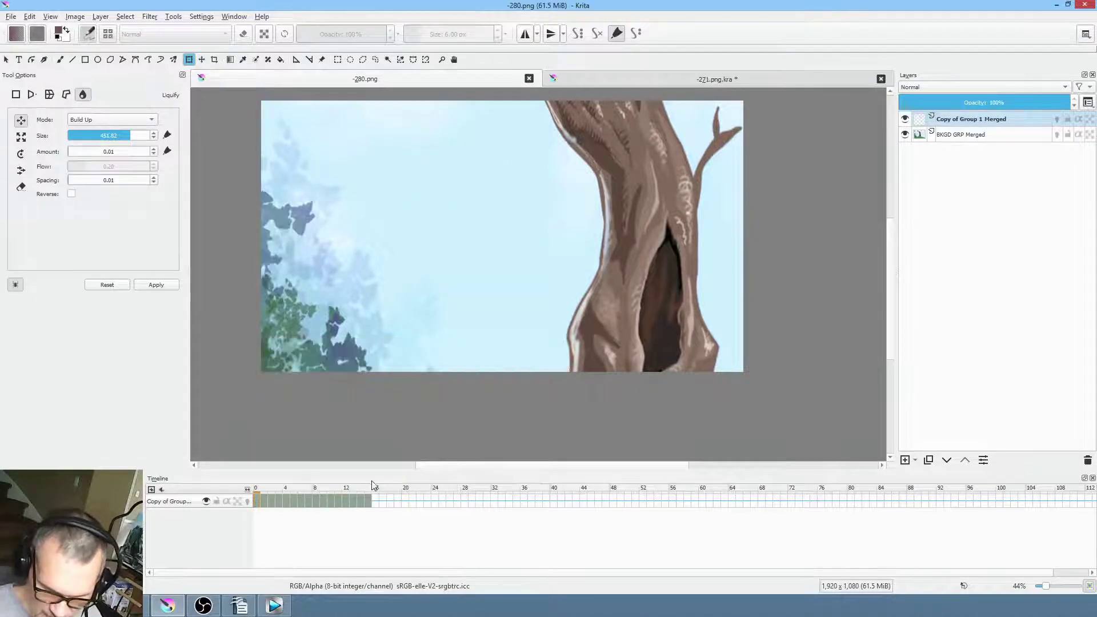
click(279, 502)
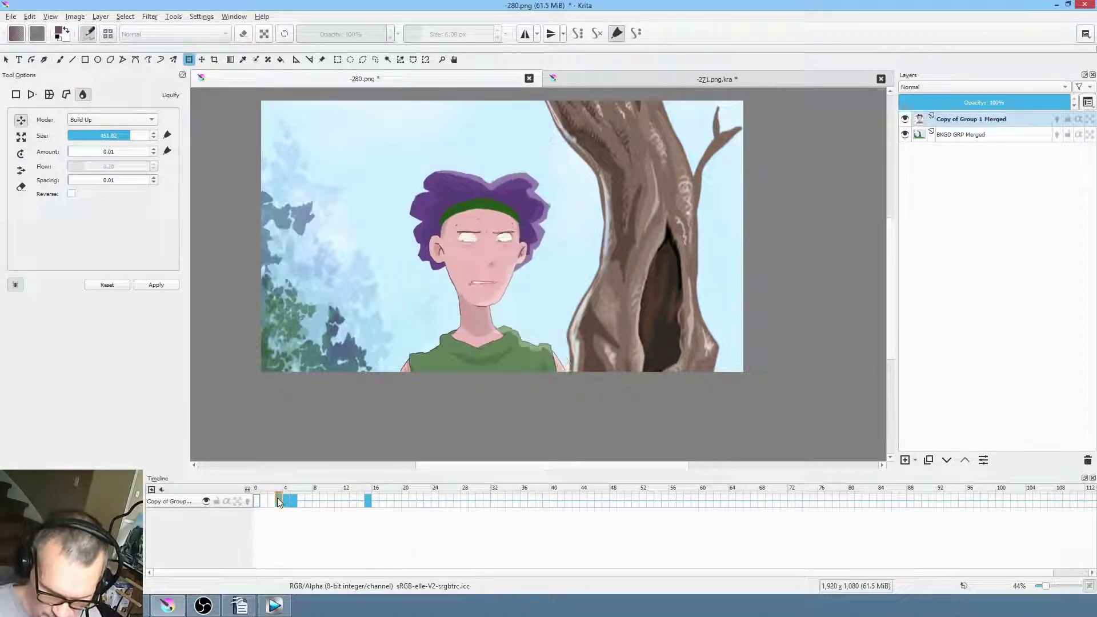
drag(279, 501, 254, 501)
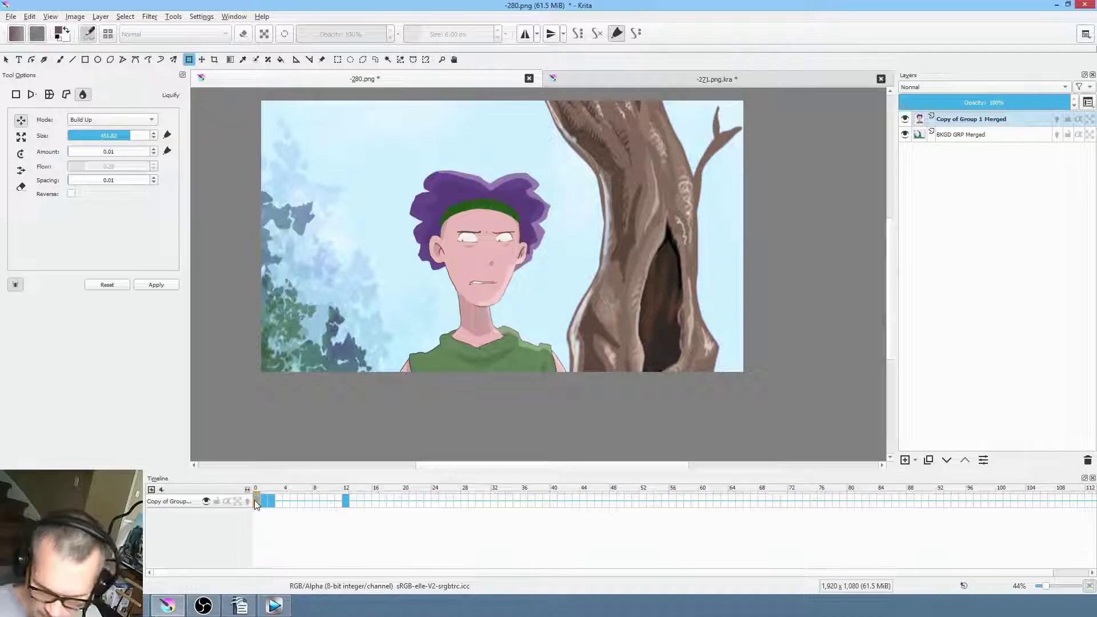
key(space)
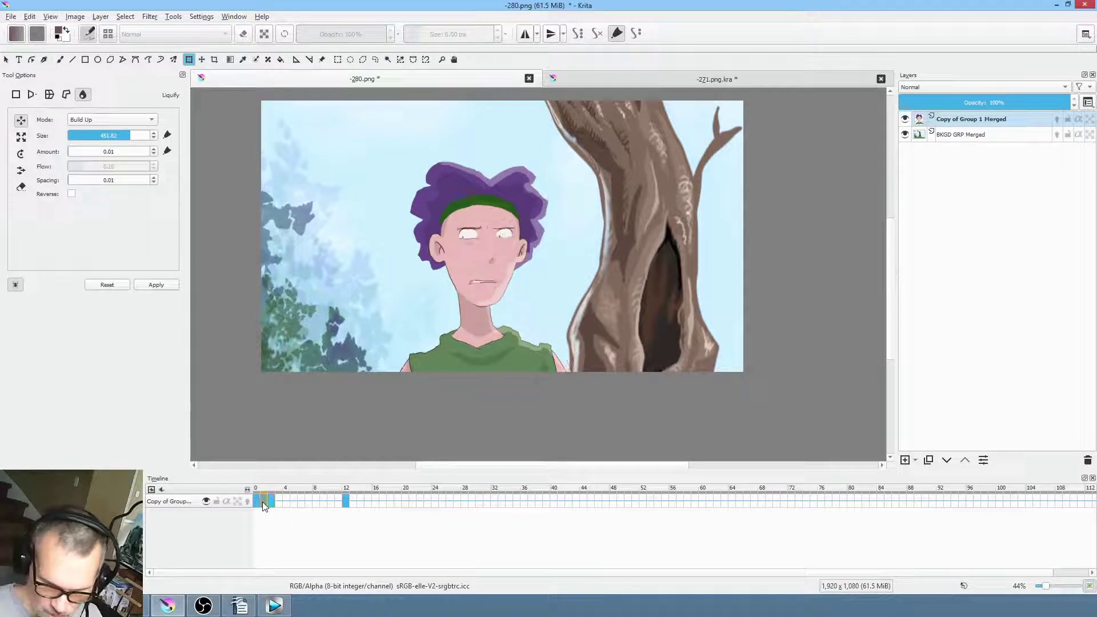
On frame 2, paint over the character's gritted teeth with a fill in the surrounding skin colour
scroll(521, 292, up, 5)
drag(520, 291, 669, 371)
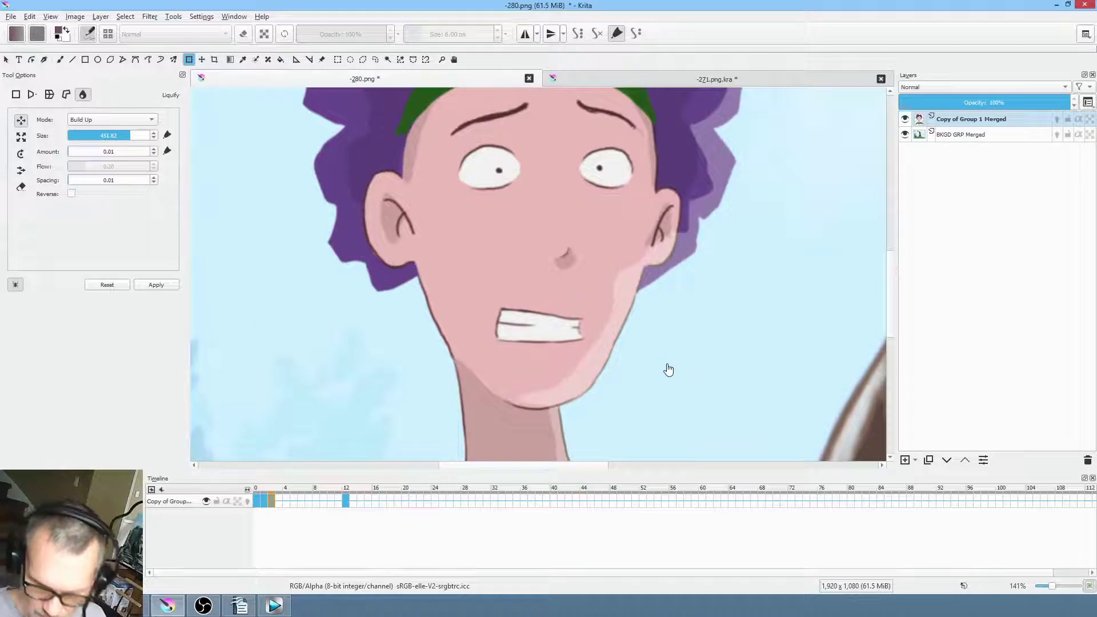
key(b)
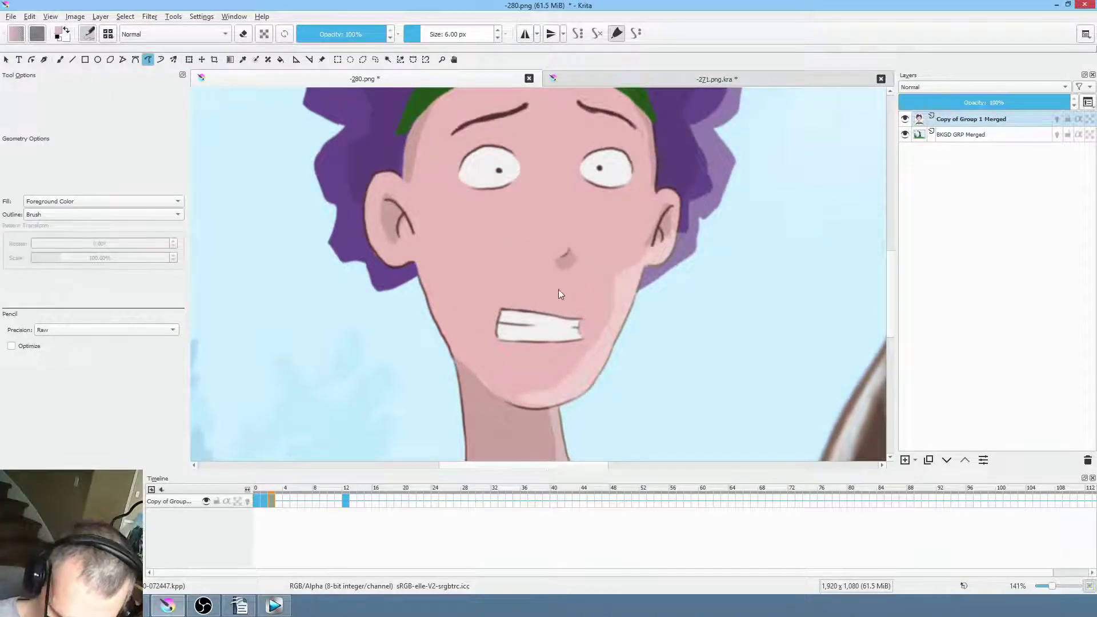
mouse_move(521, 376)
mouse_down()
mouse_move(579, 353)
mouse_move(600, 330)
mouse_up()
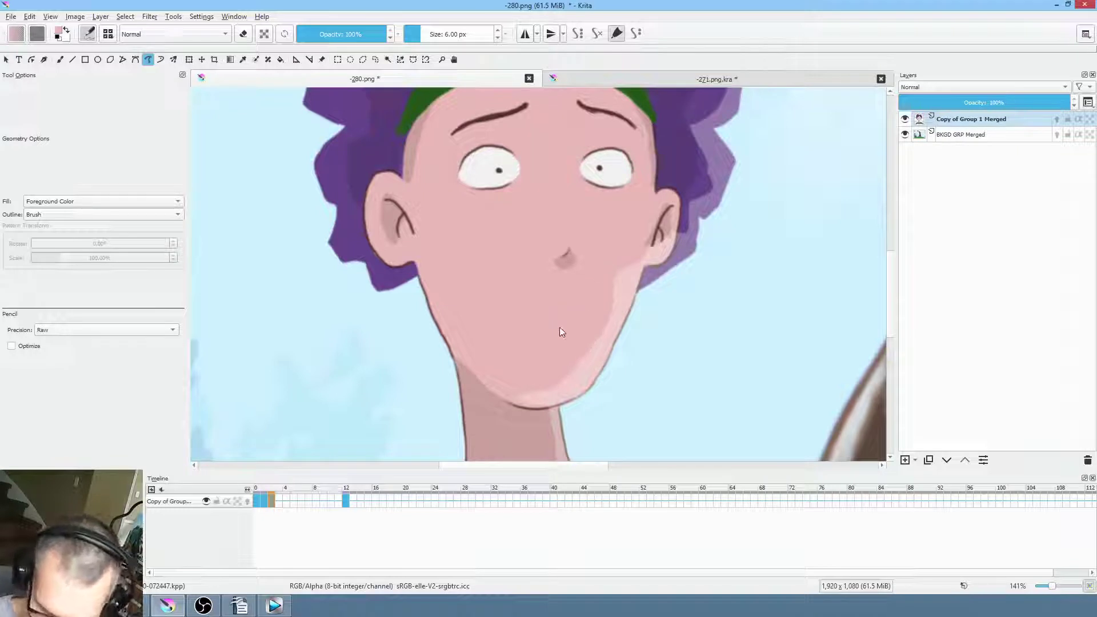
Sample the dark mouth outline on an earlier frame and draw a tiny round mouth on frame 2 with it
click(265, 501)
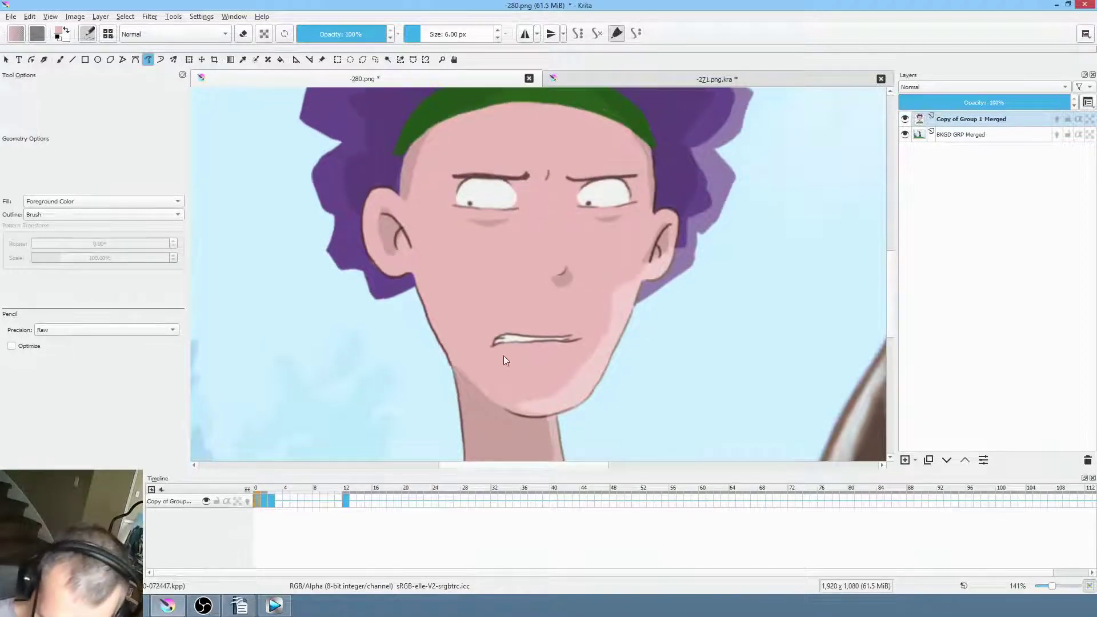
scroll(504, 359, up, 8)
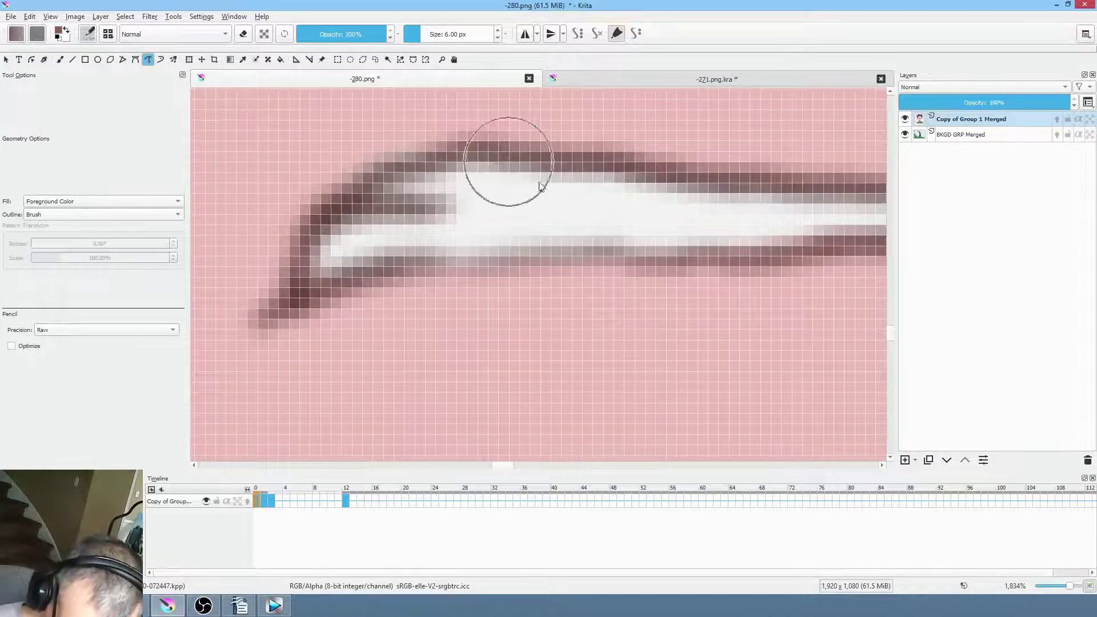
scroll(502, 171, down, 8)
click(272, 501)
mouse_move(625, 255)
mouse_down()
mouse_move(586, 309)
mouse_move(630, 311)
mouse_up()
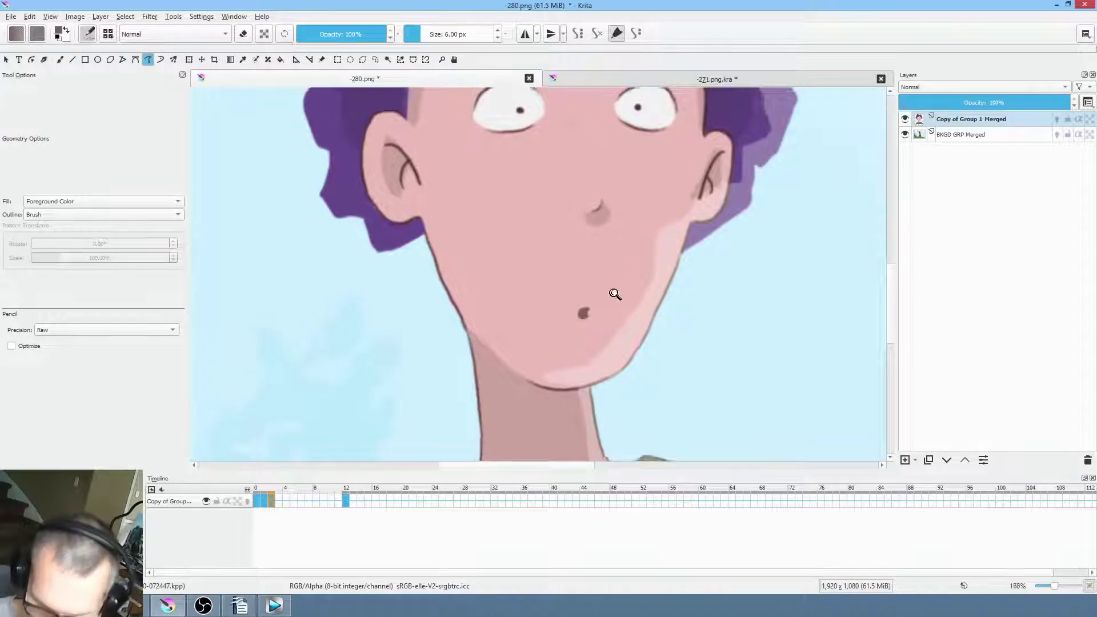
Preview the animation, then move the two middle keyframes to frames 6 and 7 and place the gritted-teeth keyframe on frame 12
scroll(616, 295, down, 5)
click(260, 502)
key(space)
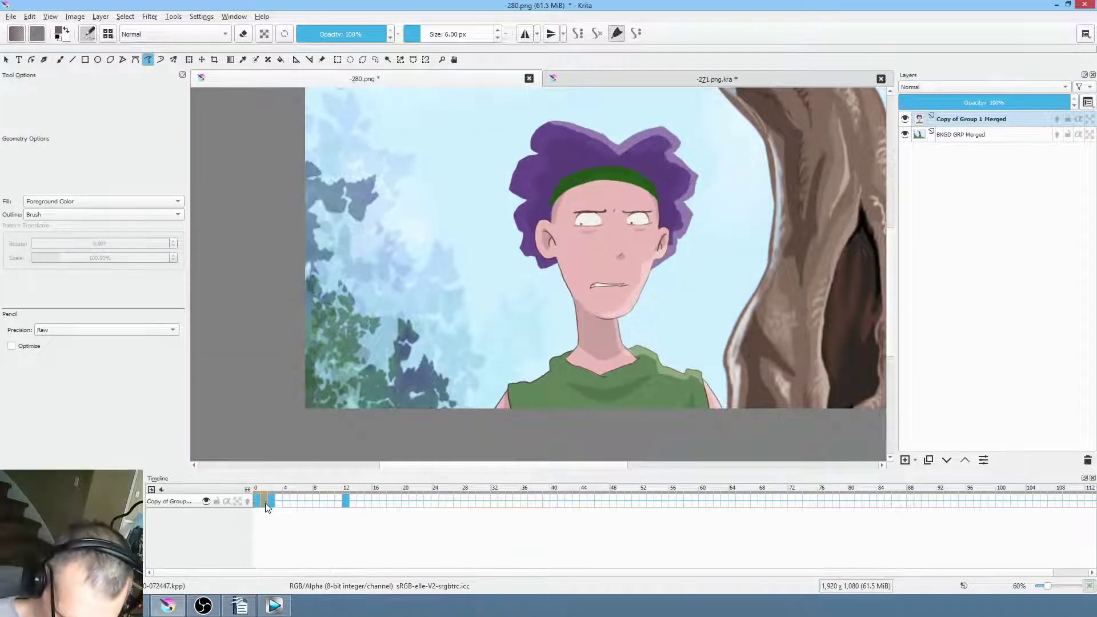
drag(266, 501, 304, 503)
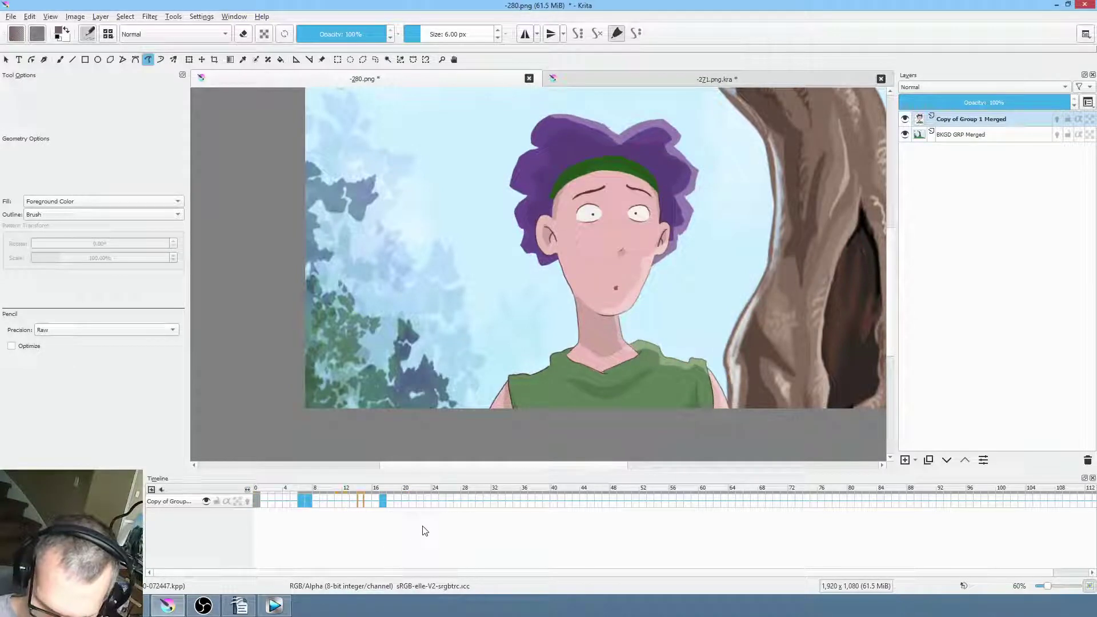
drag(383, 501, 347, 501)
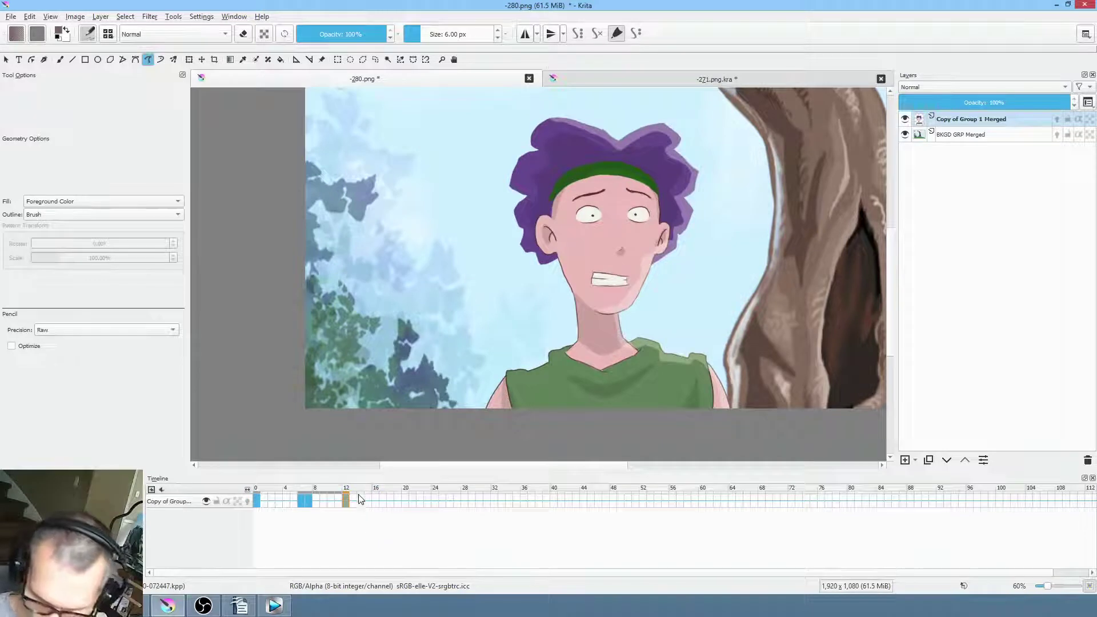
Add a paint layer above the character and set up a soft airbrush in bright red
click(967, 119)
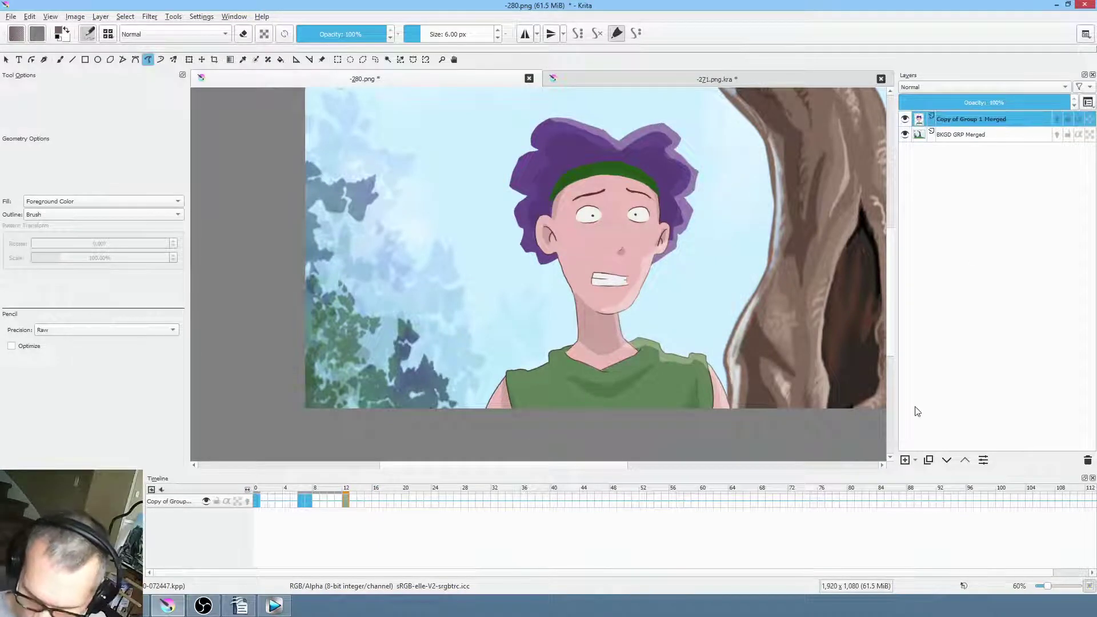
click(905, 460)
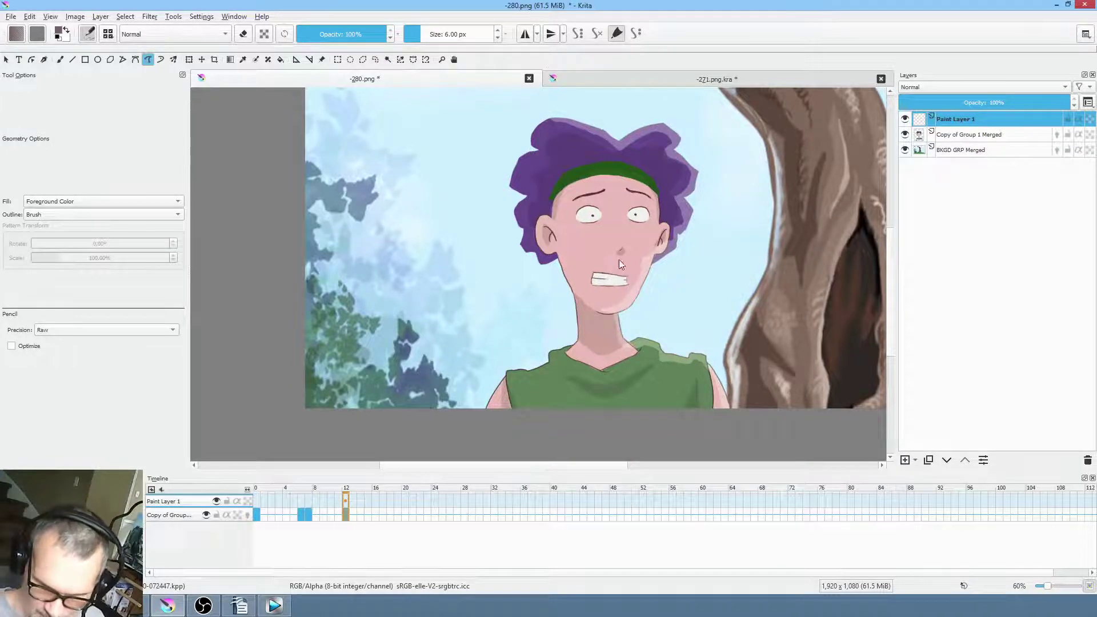
right_click(708, 244)
click(674, 246)
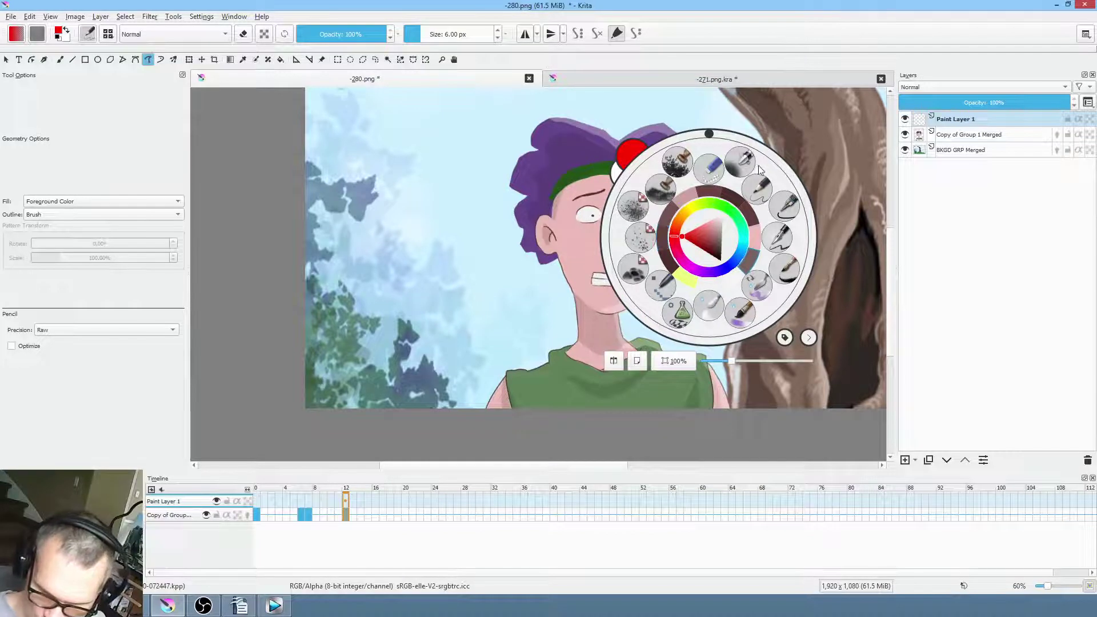
click(742, 160)
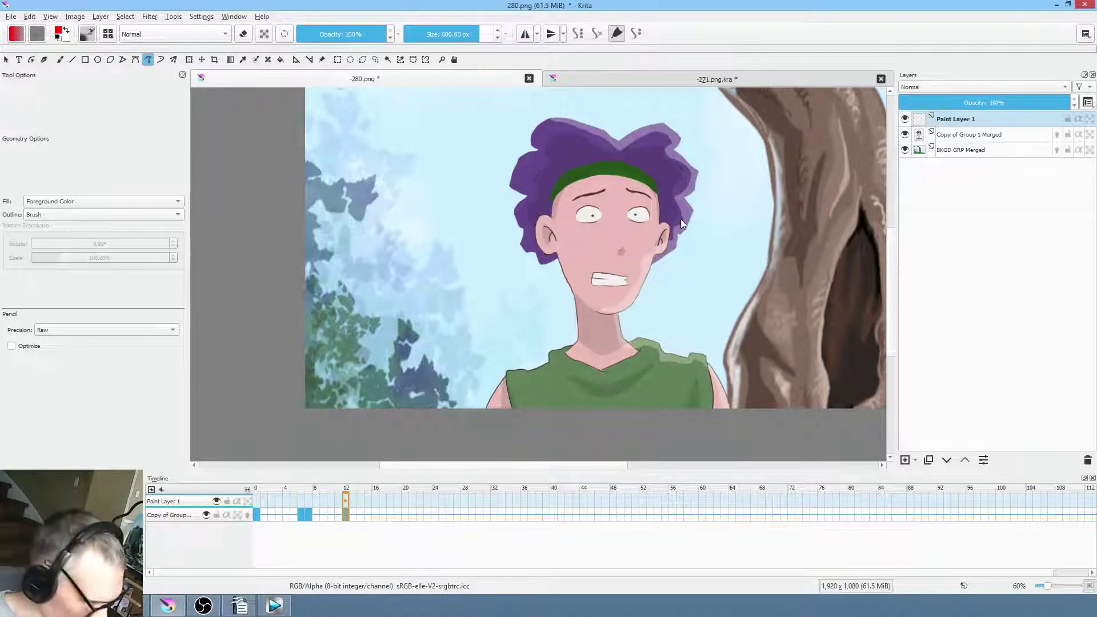
key(b)
Size the airbrush down to the cheeks, paint a red blush on both of them, and trim it with the eraser
mouse_move(680, 221)
mouse_down()
mouse_move(716, 218)
mouse_move(671, 218)
mouse_move(649, 252)
mouse_move(649, 242)
mouse_up()
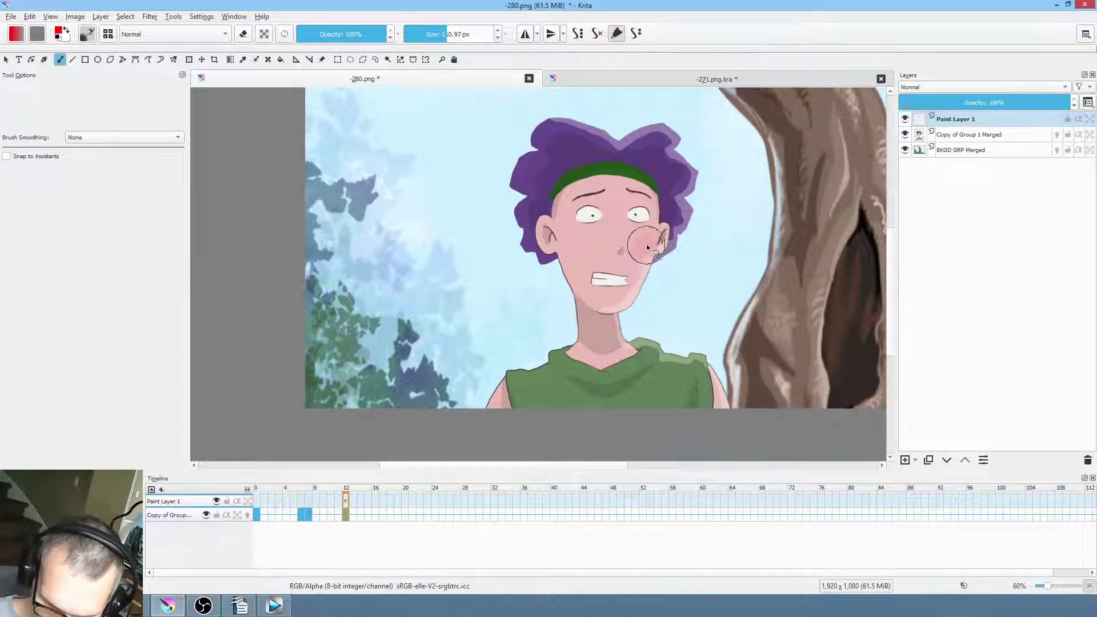
drag(593, 234, 594, 251)
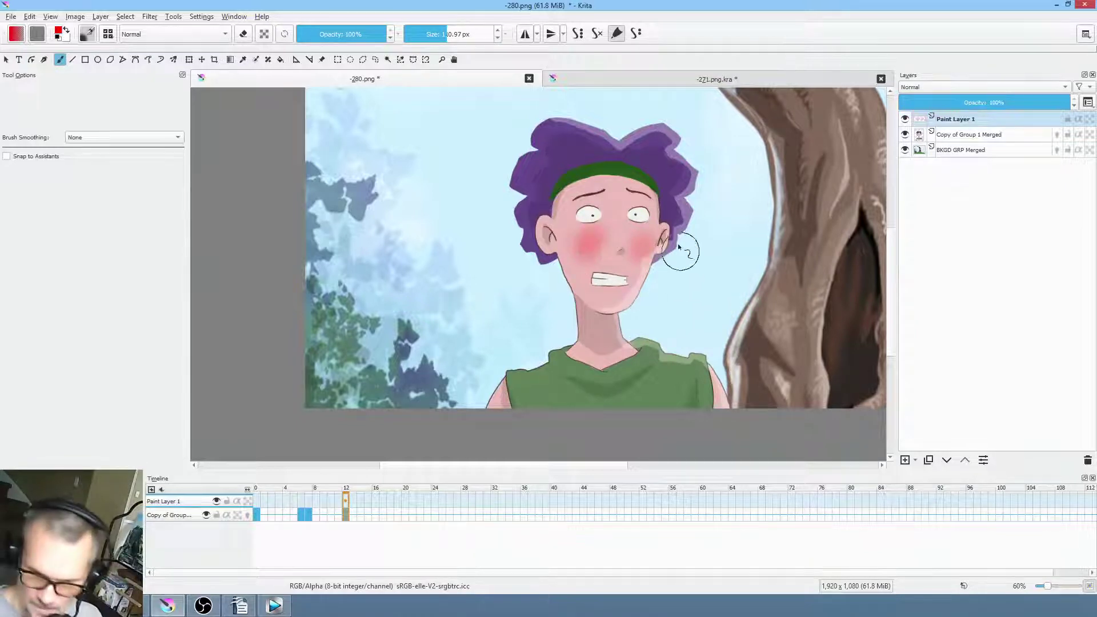
drag(654, 229, 647, 239)
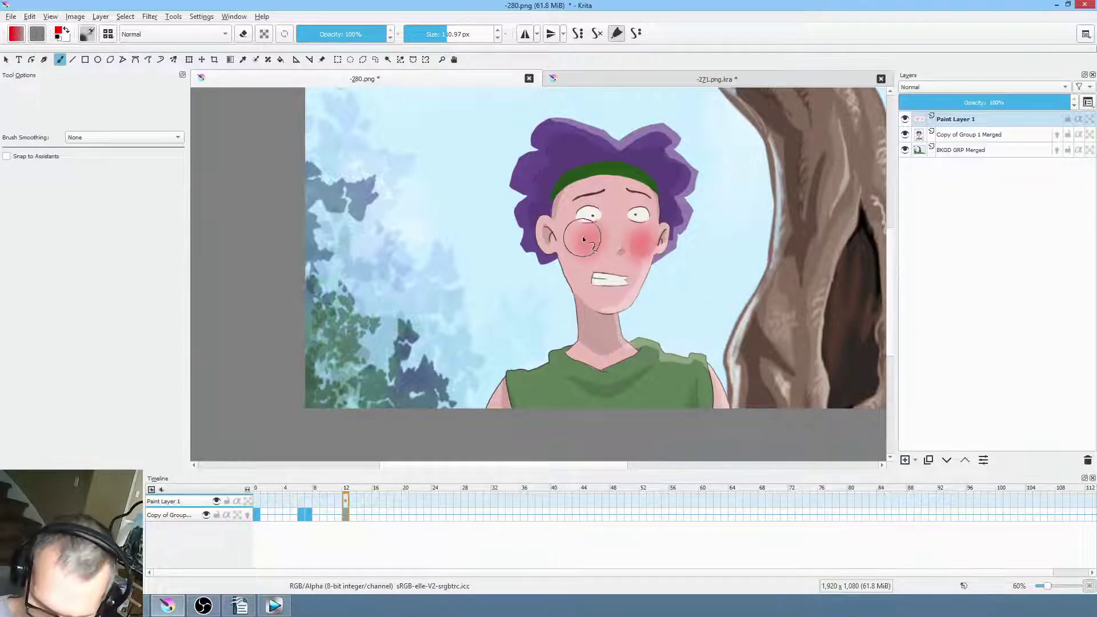
key(e)
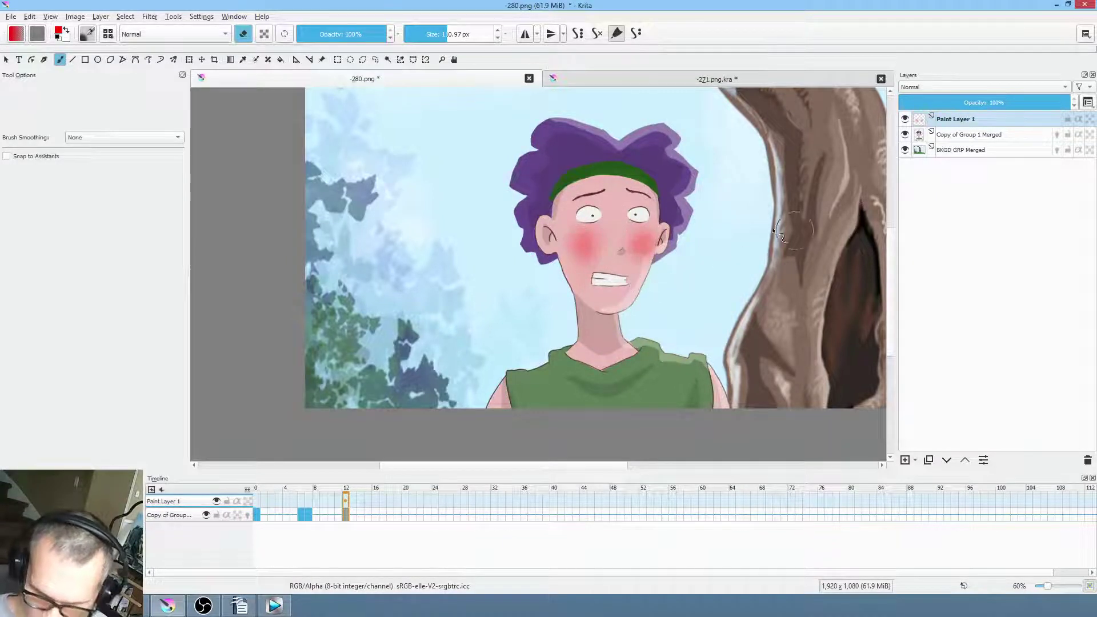
Lower the cheek layer's opacity to 48%, judging it on frames 12 and 0
click(998, 102)
mouse_move(998, 102)
mouse_down()
mouse_move(907, 104)
mouse_move(985, 103)
mouse_up()
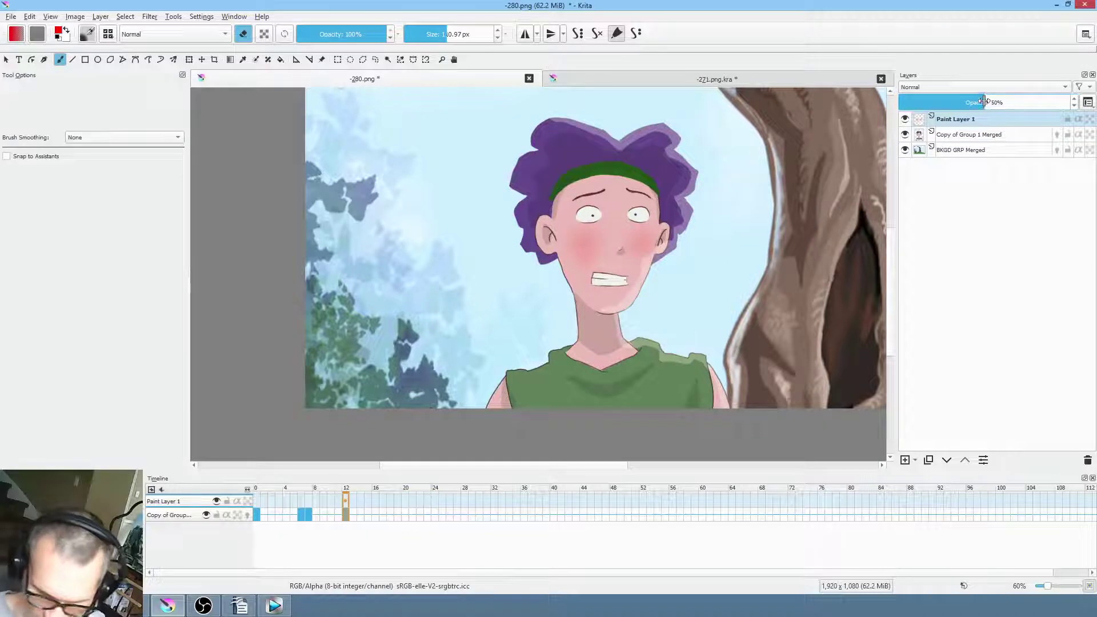
click(996, 102)
text(54)
key(Return)
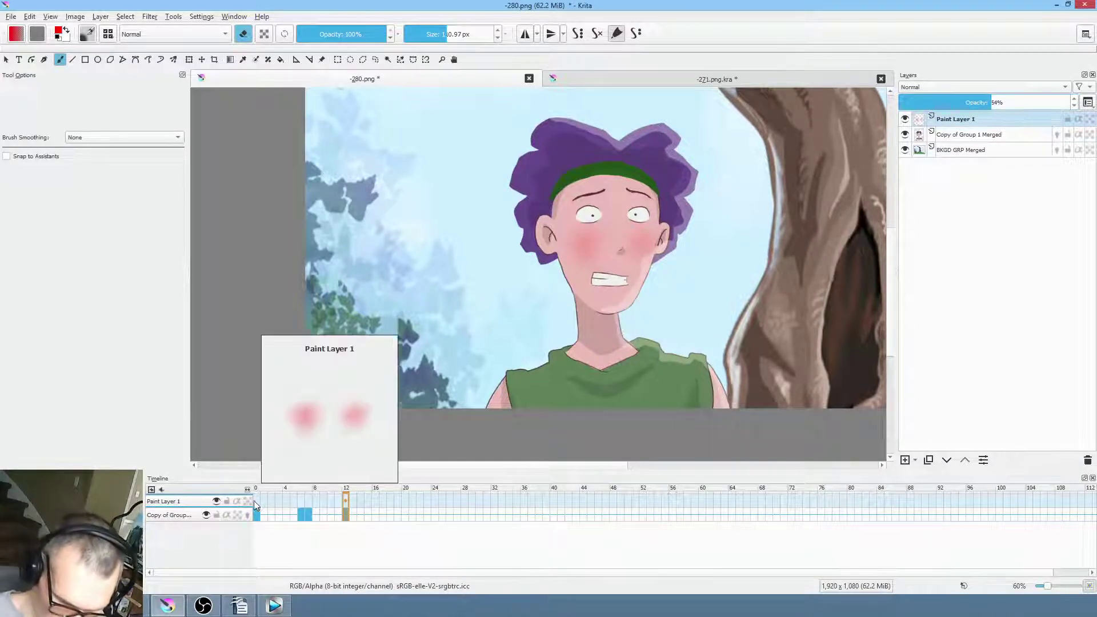
click(256, 501)
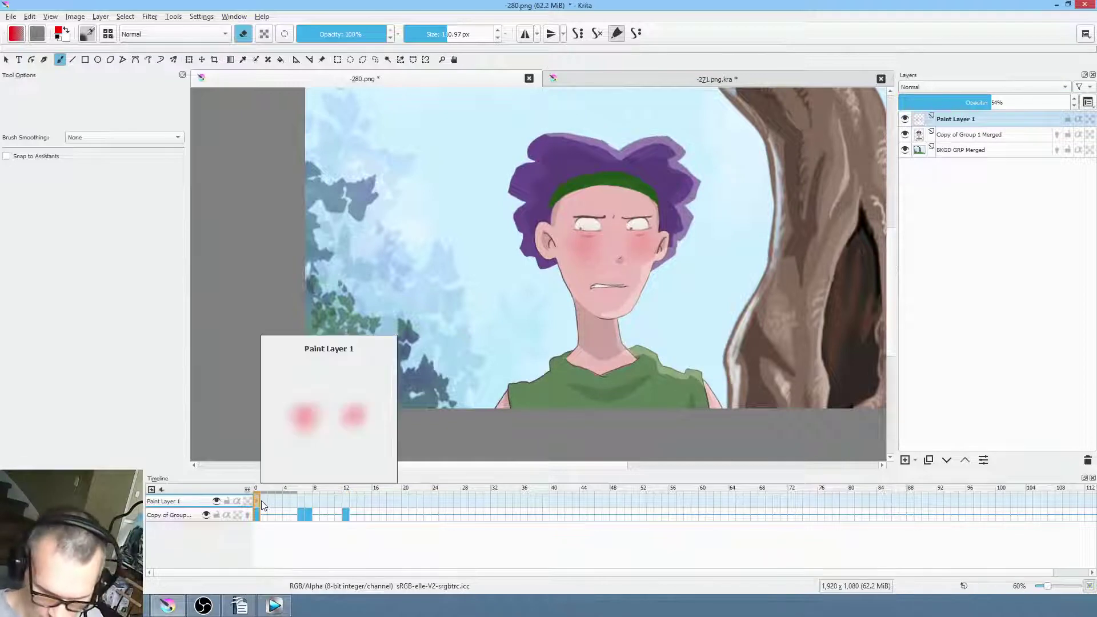
drag(995, 103, 949, 106)
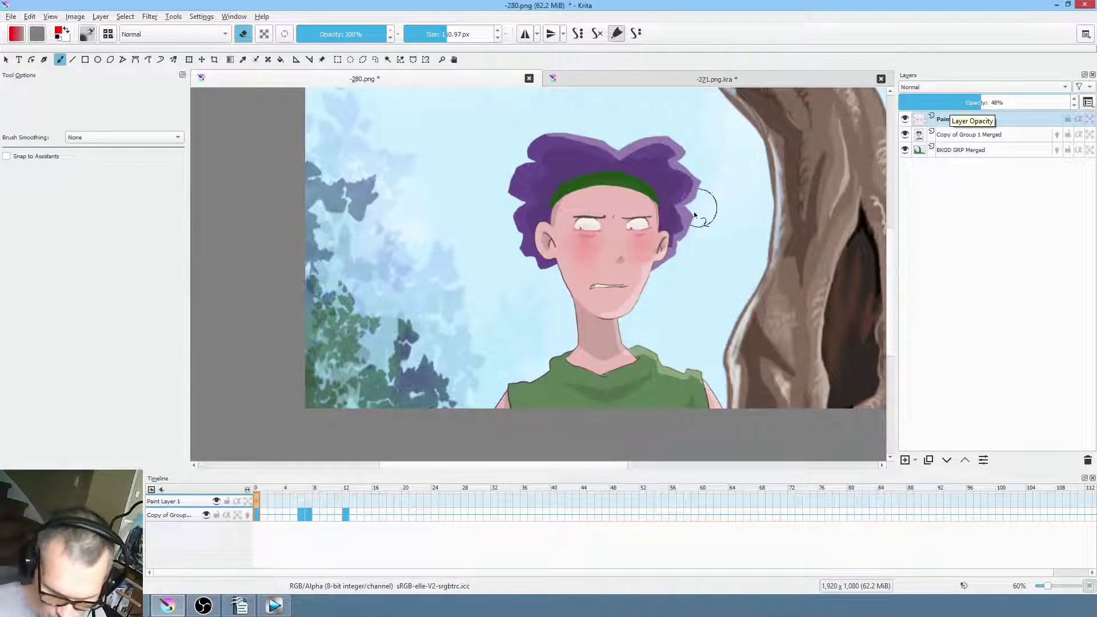
Rename the cheek layer "blush" and add an opacity keyframe to it at frame 0
double_click(975, 119)
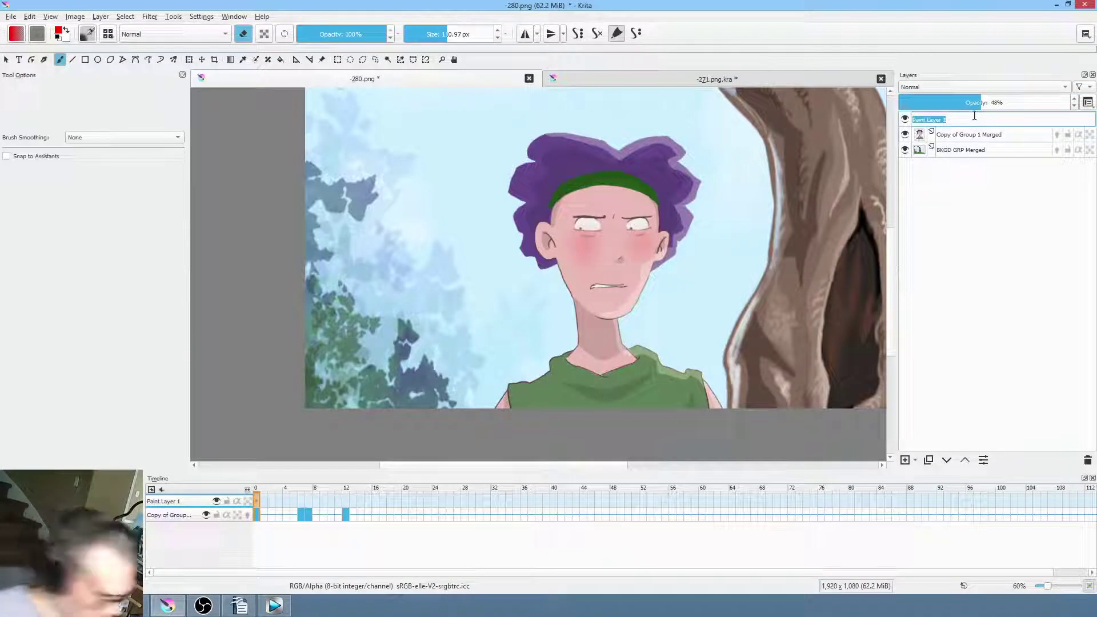
text(blush)
key(Return)
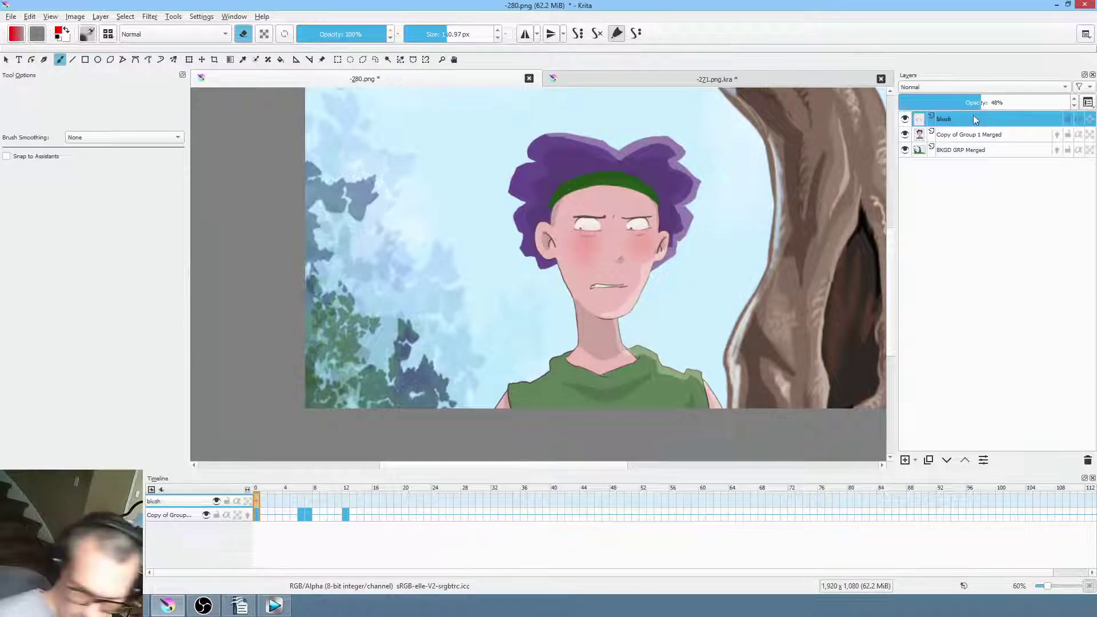
right_click(258, 500)
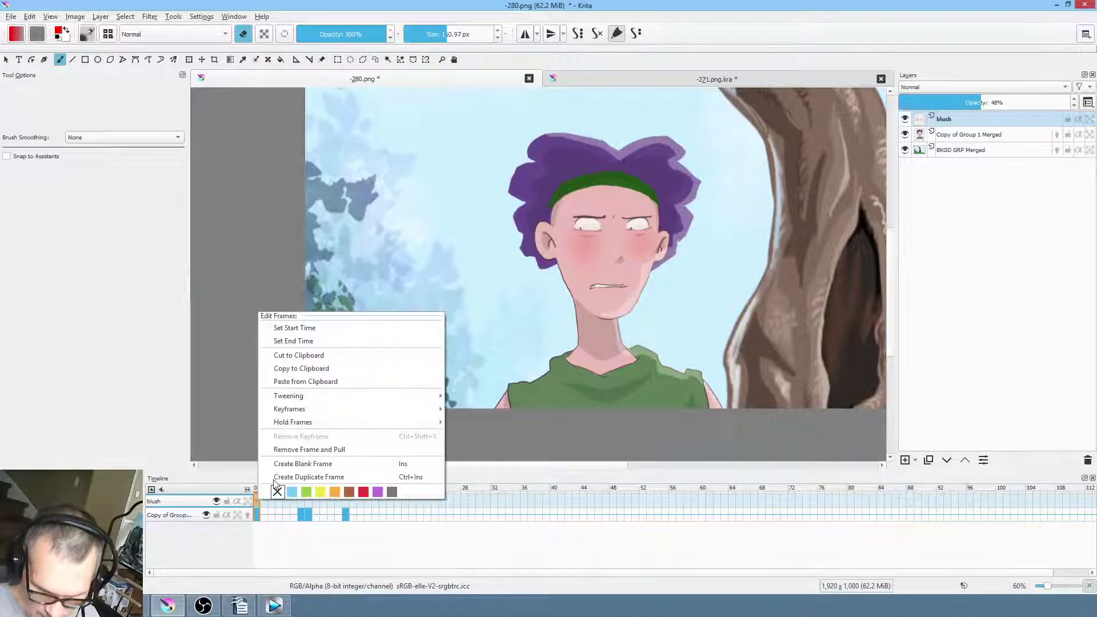
mouse_move(313, 397)
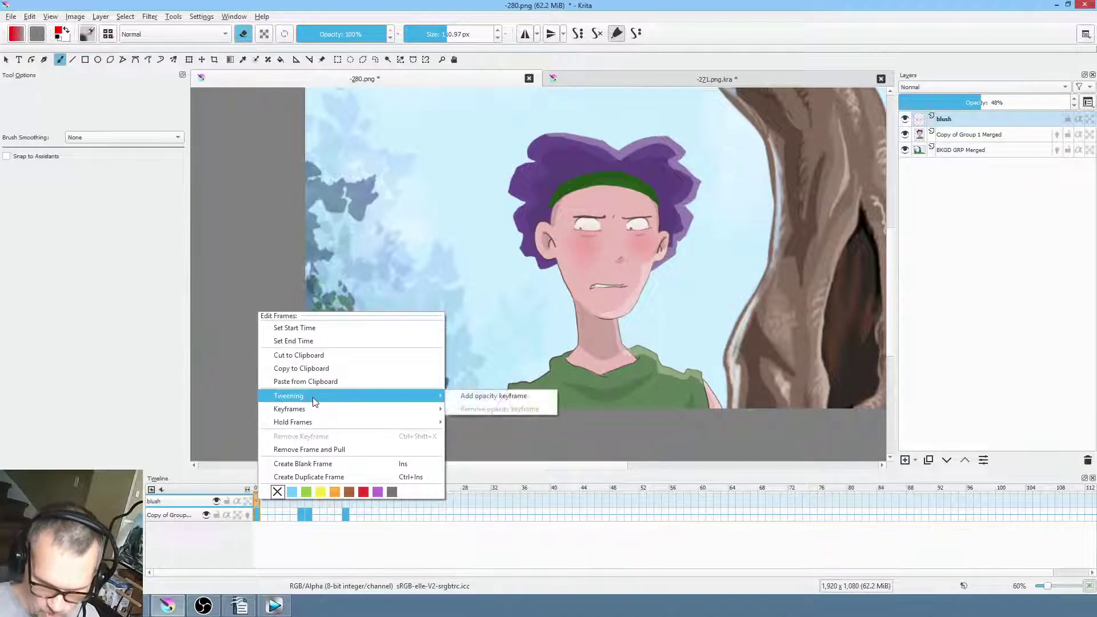
click(502, 395)
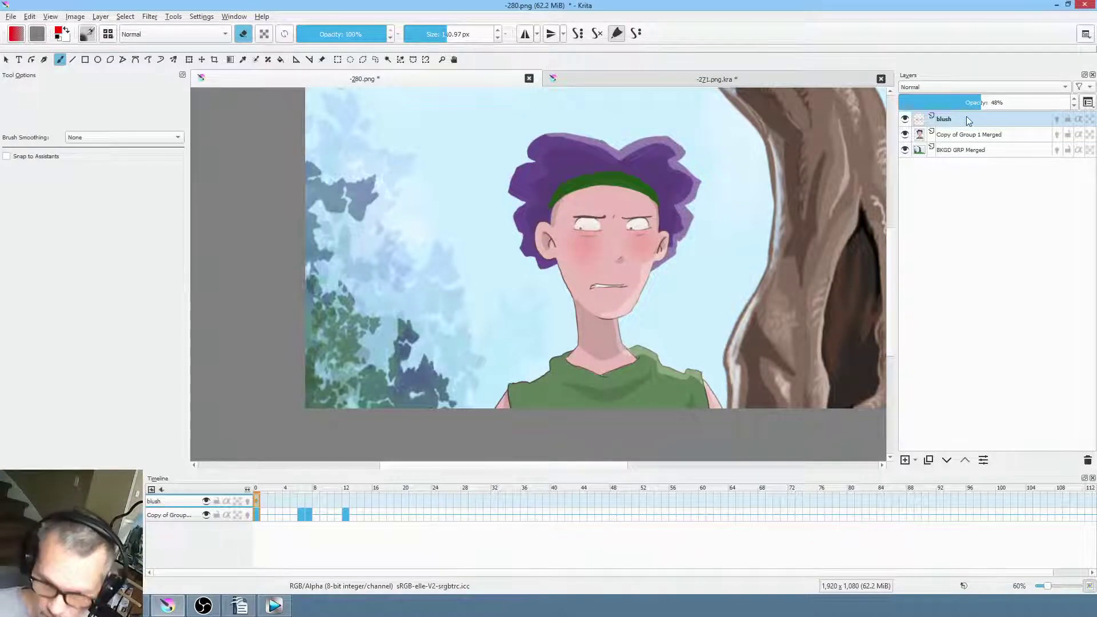
Drop the blush layer's opacity to 0% and add an opacity keyframe for it at frame 0
drag(982, 100, 884, 102)
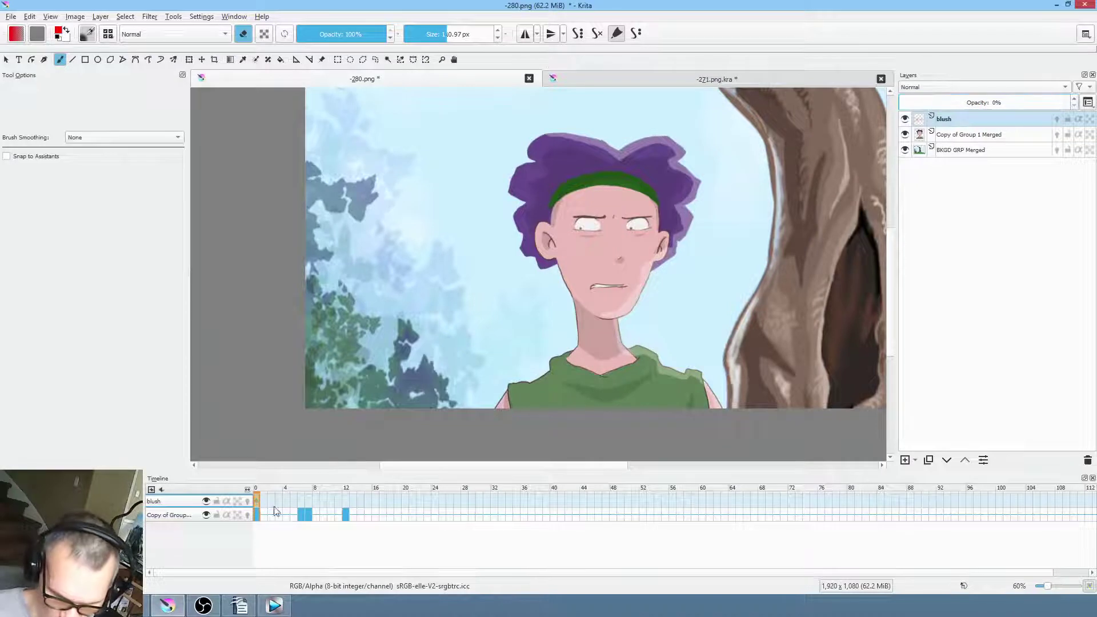
right_click(259, 500)
mouse_move(303, 423)
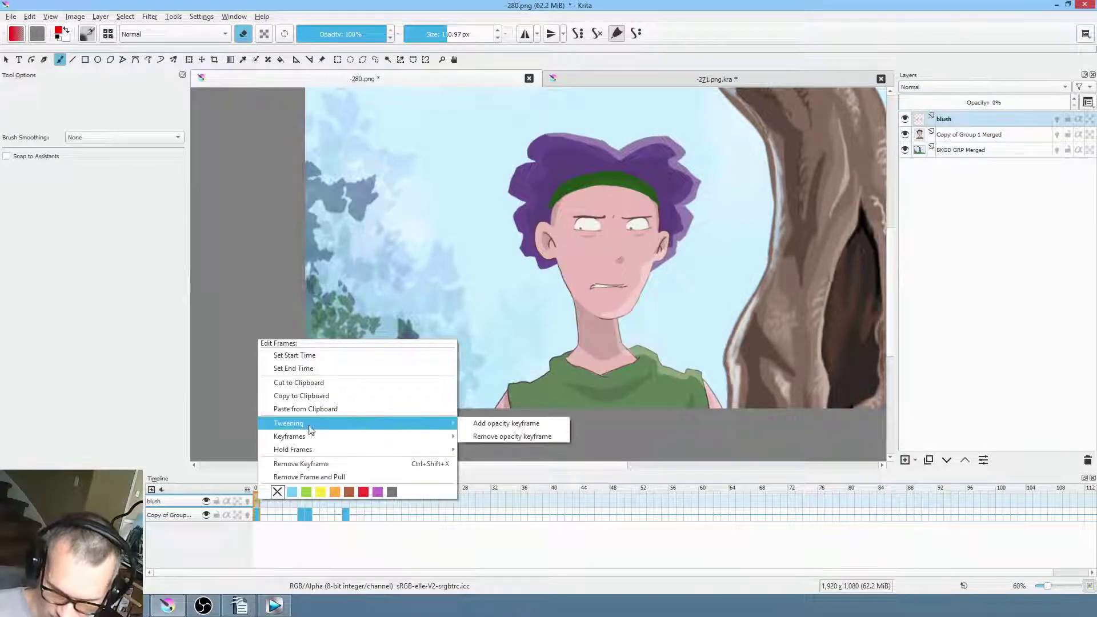
click(513, 428)
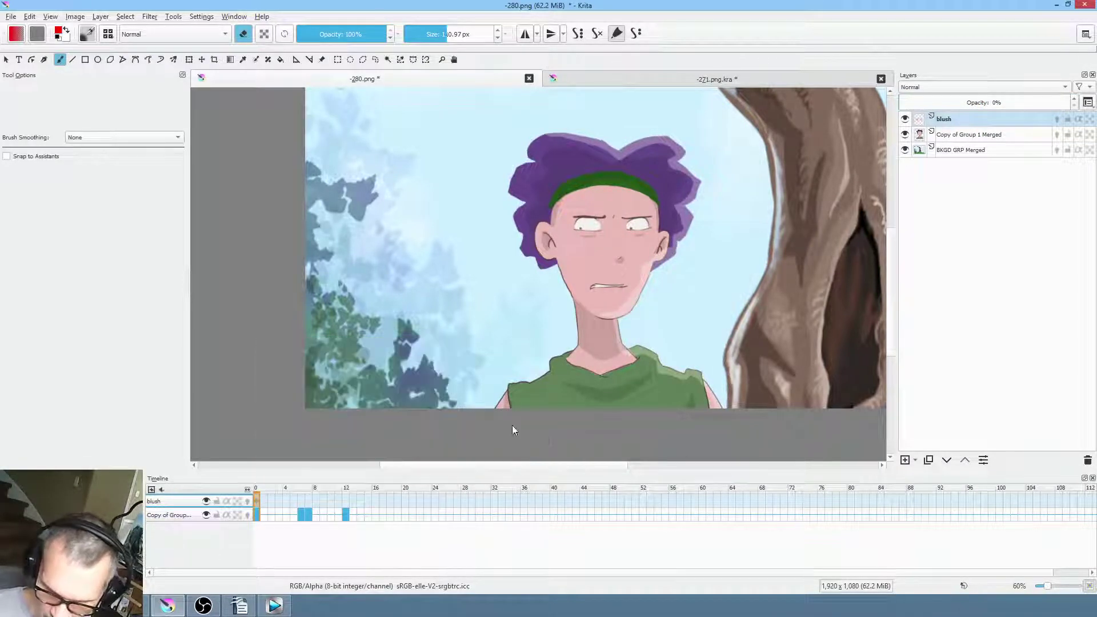
At frame 16, raise the blush layer's opacity to 46% and add an opacity keyframe there
click(278, 490)
mouse_move(275, 489)
mouse_down()
mouse_move(378, 490)
mouse_move(380, 501)
mouse_up()
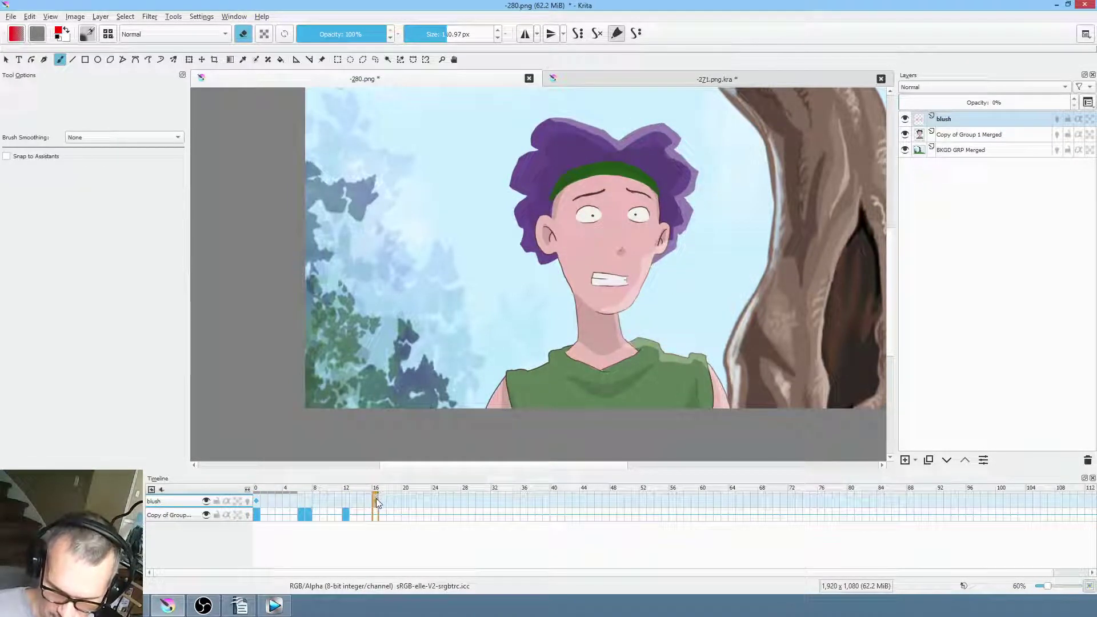
key(Right)
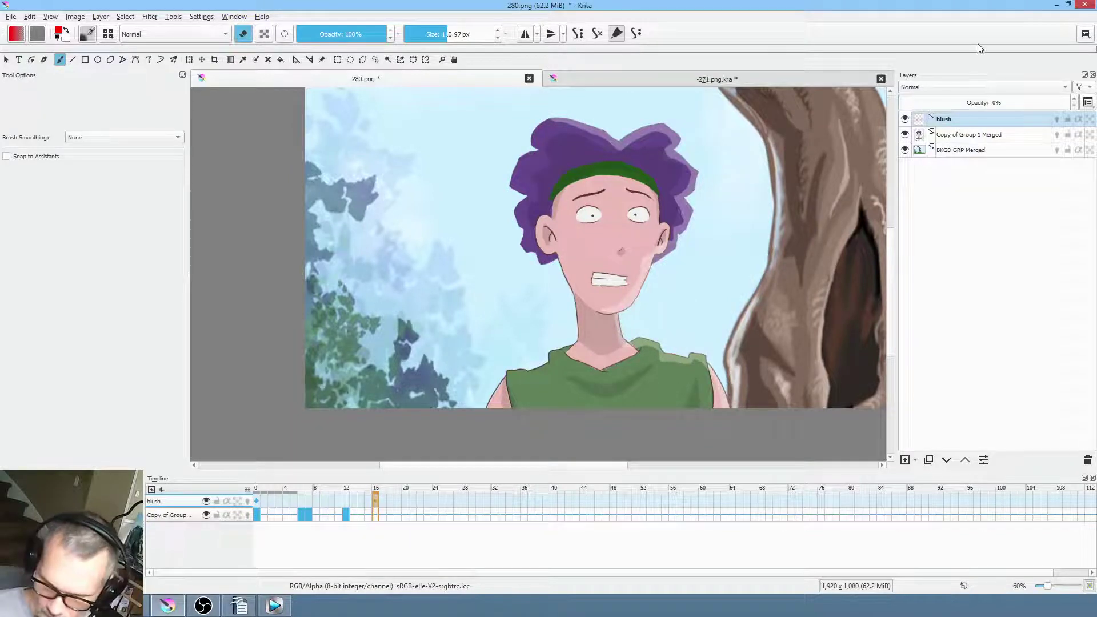
drag(916, 98, 980, 104)
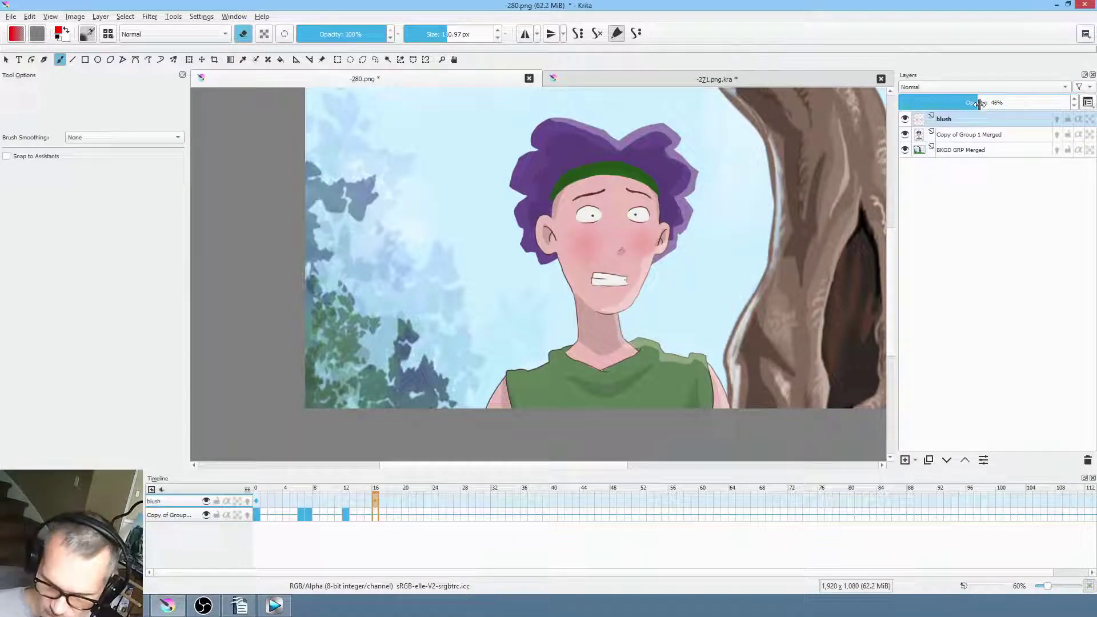
right_click(376, 501)
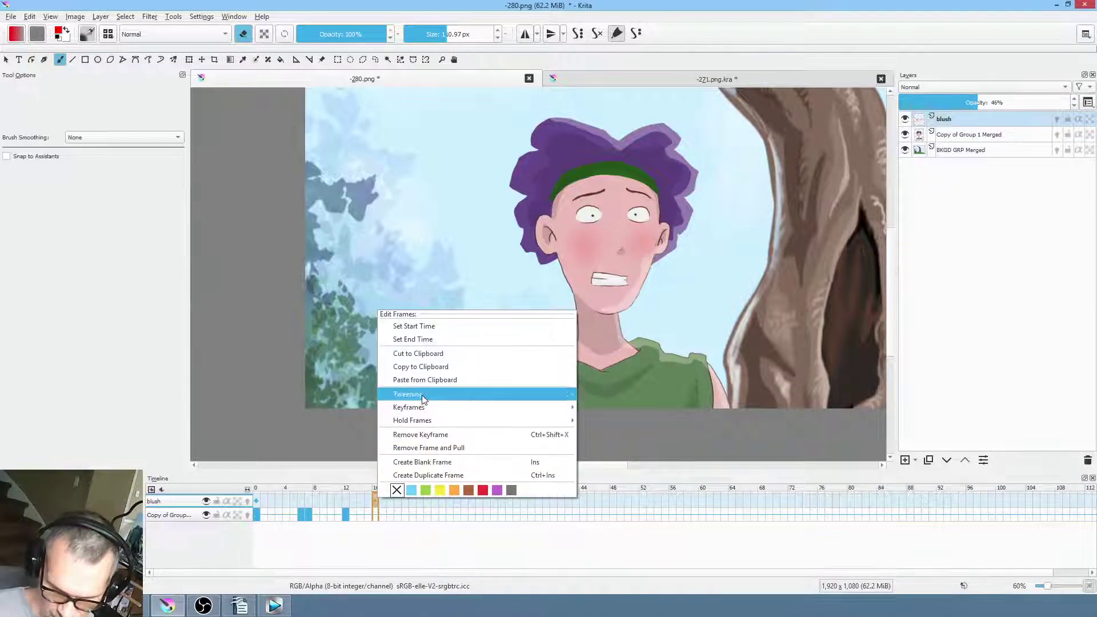
mouse_move(432, 396)
click(657, 396)
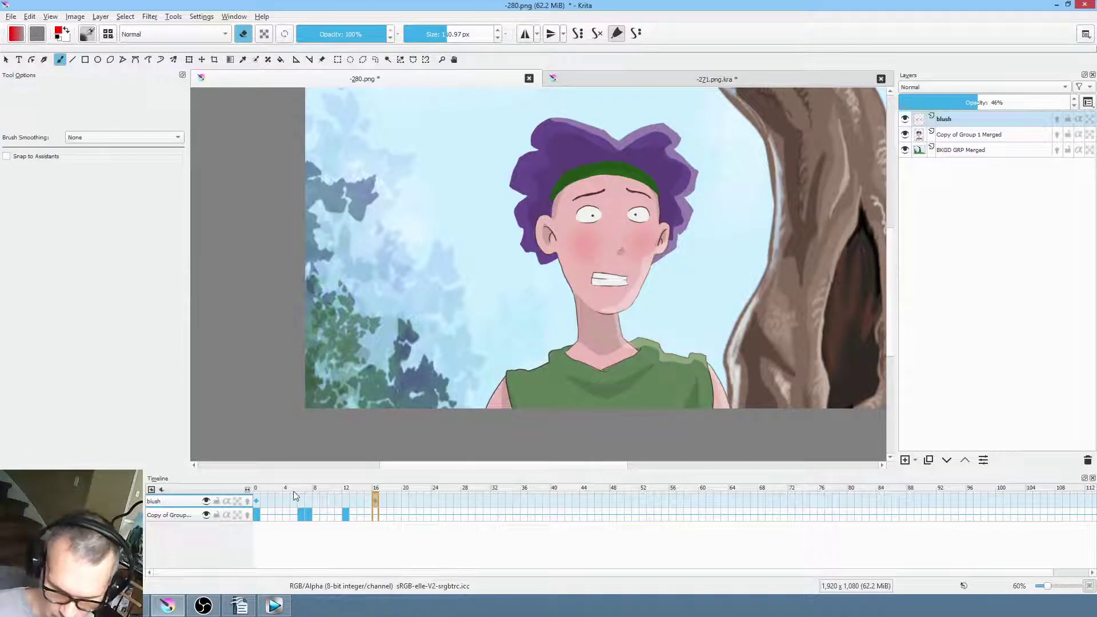
Reset the blush layer's opacity to 0% at frame 0 and scrub through the frames to check the fade-in
click(256, 501)
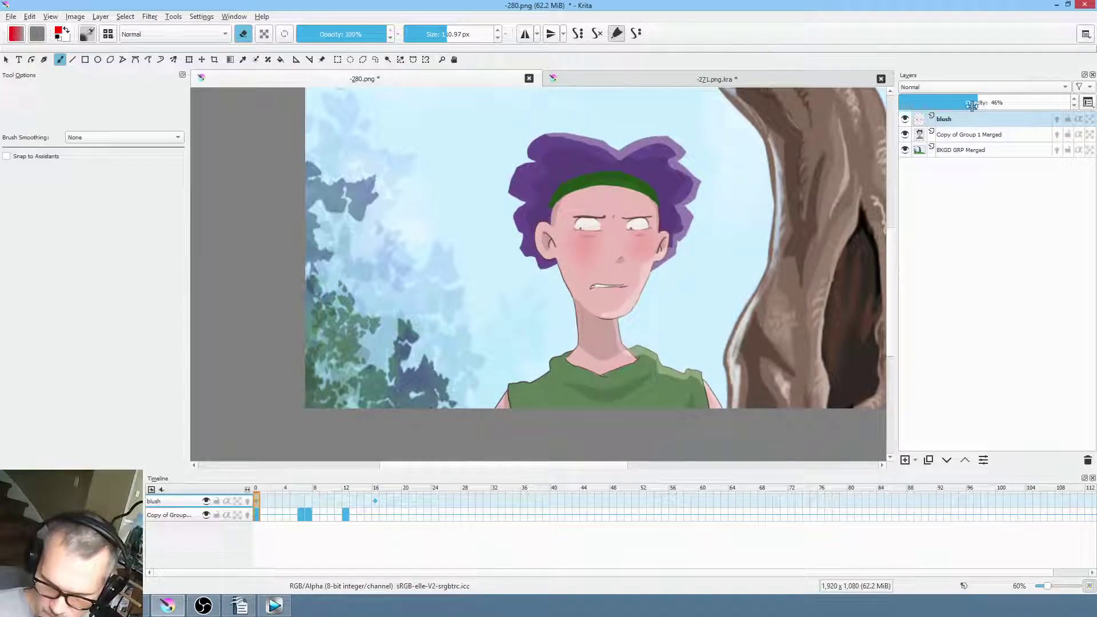
drag(972, 103, 866, 104)
mouse_move(273, 490)
mouse_down()
mouse_move(353, 496)
mouse_move(258, 495)
mouse_move(348, 495)
mouse_up()
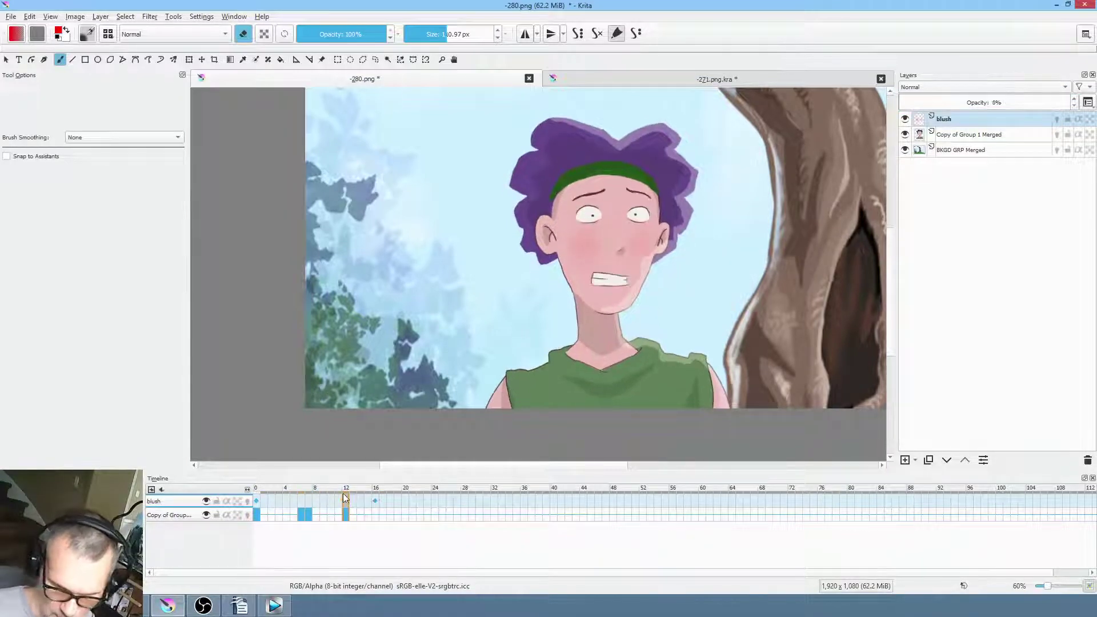
Retime the blush fade so its later opacity keyframes sit at frames 9 and 19, and return to frame 0
click(257, 499)
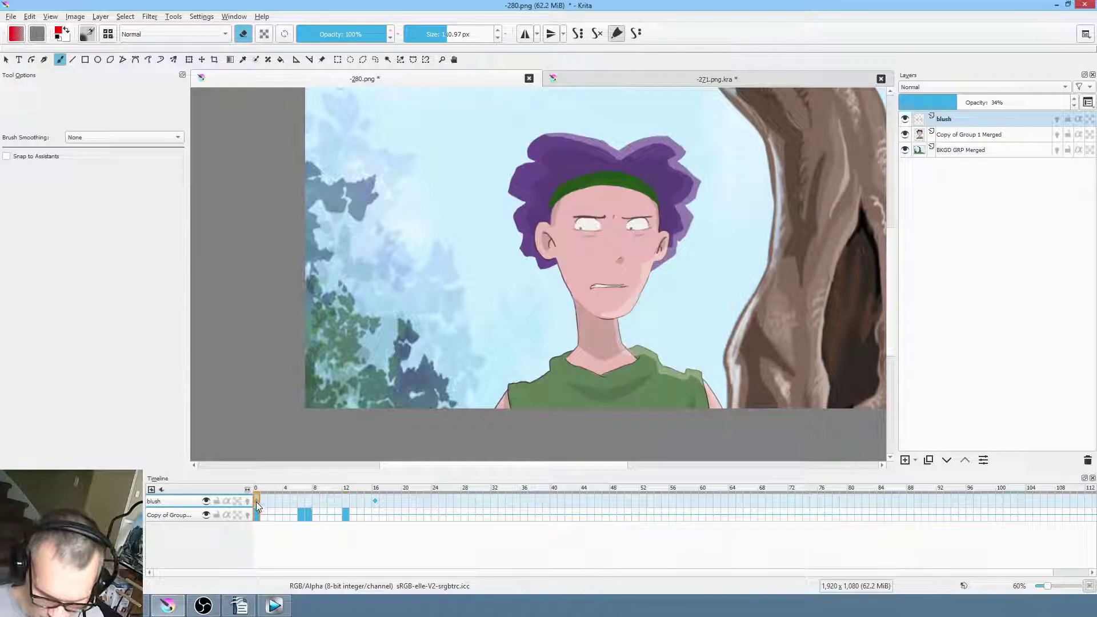
mouse_move(261, 492)
mouse_down()
mouse_move(387, 516)
mouse_move(400, 501)
mouse_up()
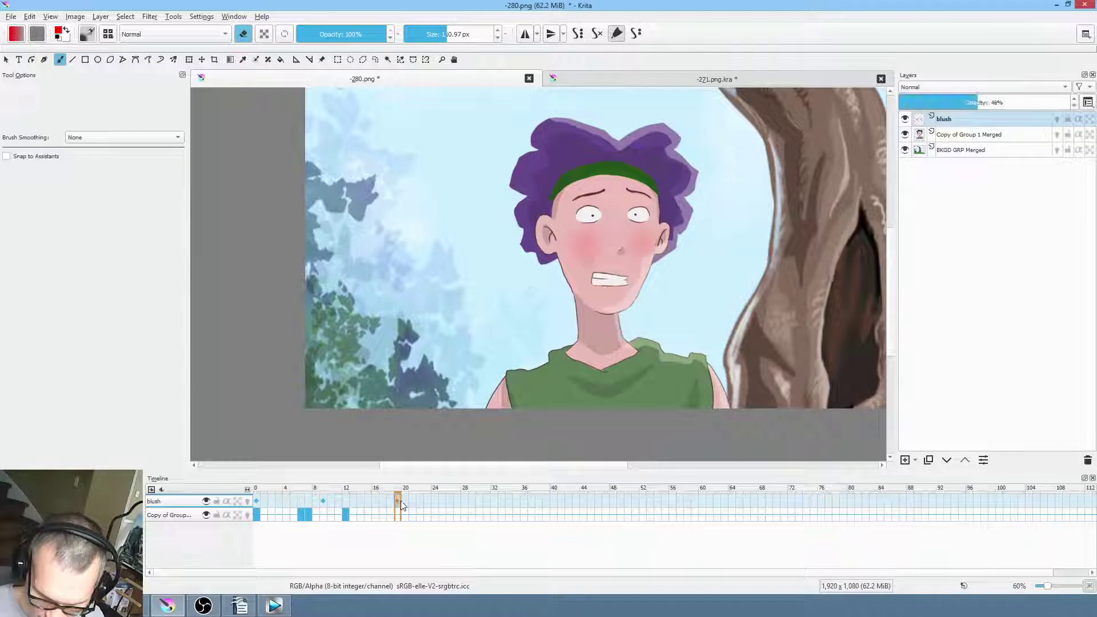
click(257, 501)
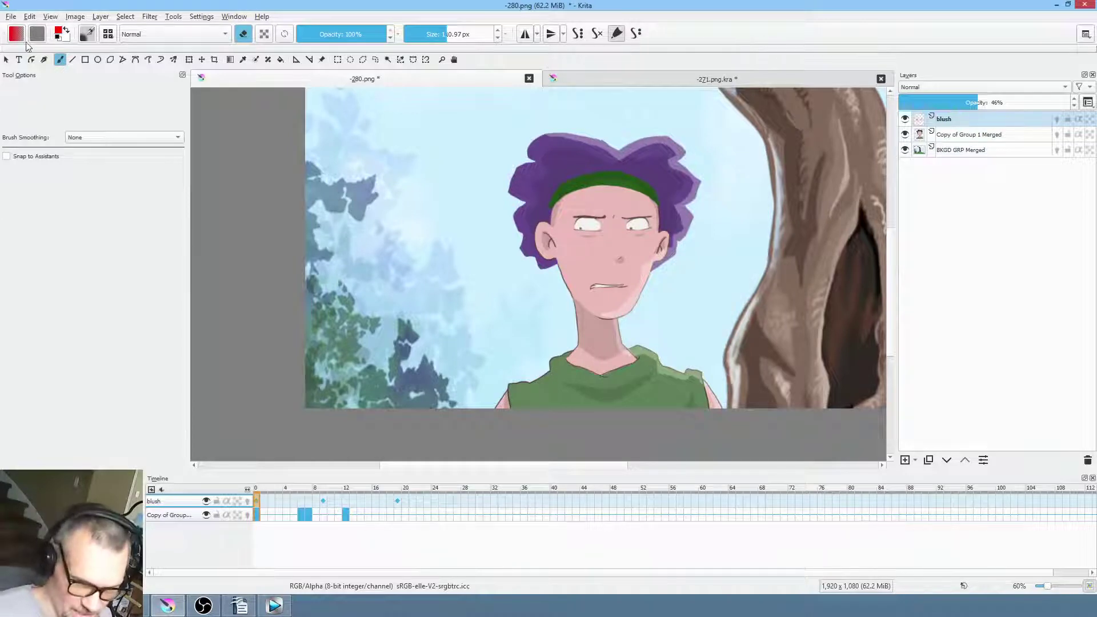
Save the -280.png image as a PNG with a Krita file copy alongside it
click(10, 16)
click(19, 70)
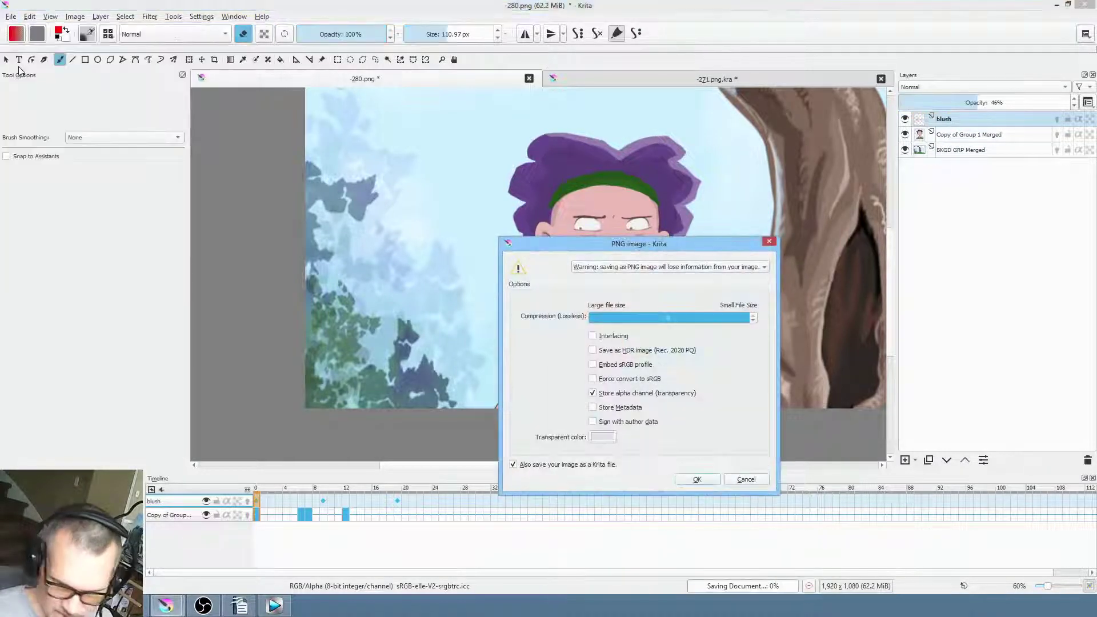
click(699, 478)
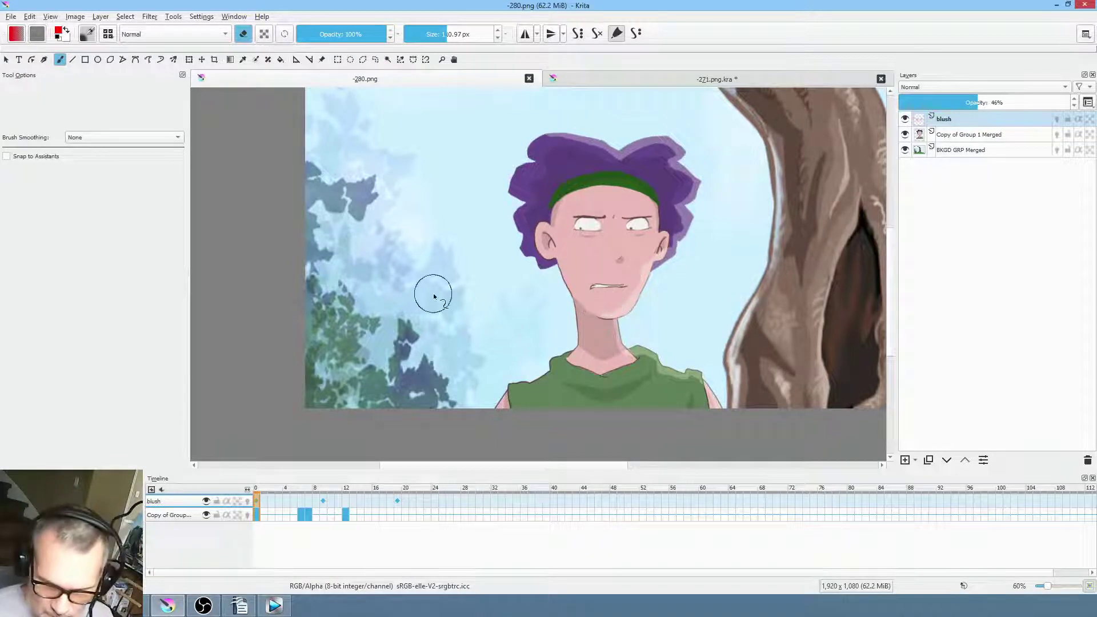
Render frames 0 to 32 as a PNG image sequence into L:/ANIME/SL/scenes/280/RENDER/ with the base name 280
key(ctrl+shift+r)
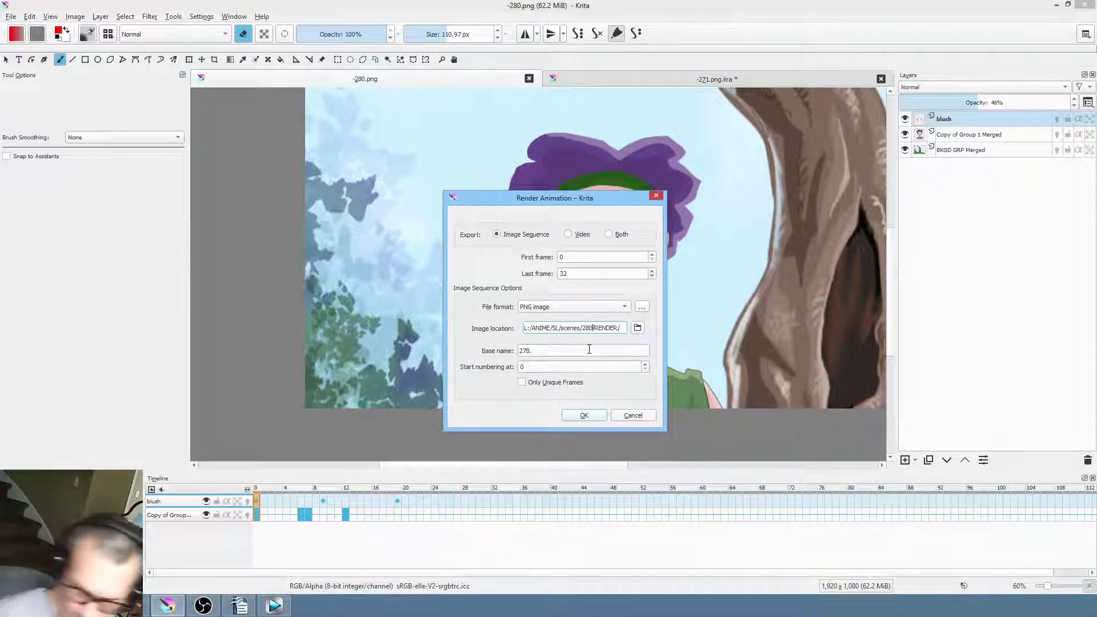
click(525, 351)
key(BackSpace)
key(BackSpace)
text(80)
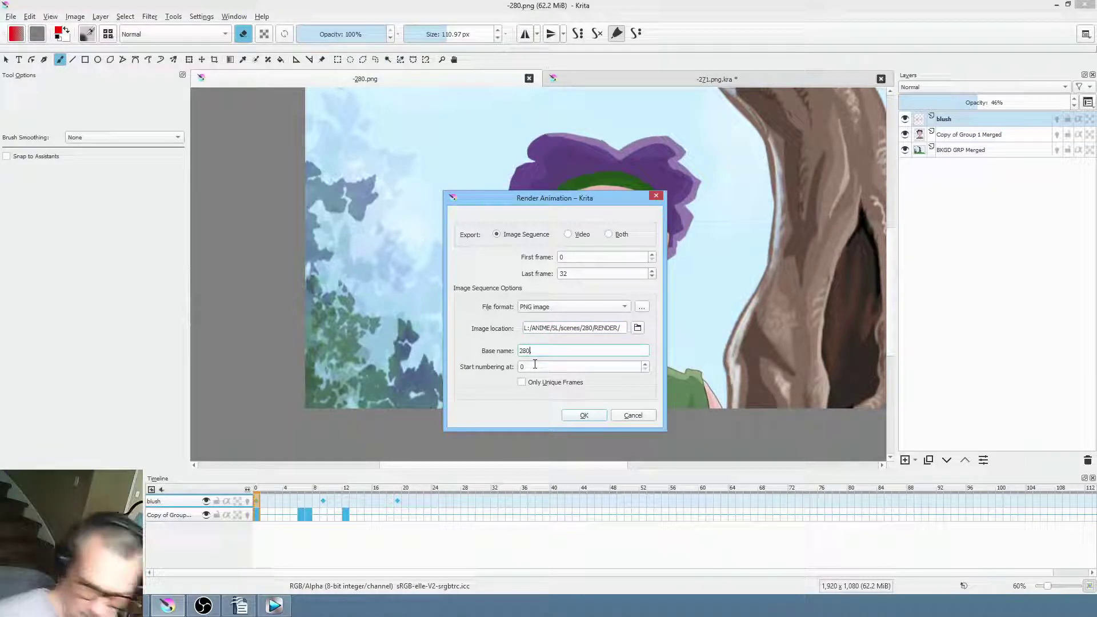
click(583, 414)
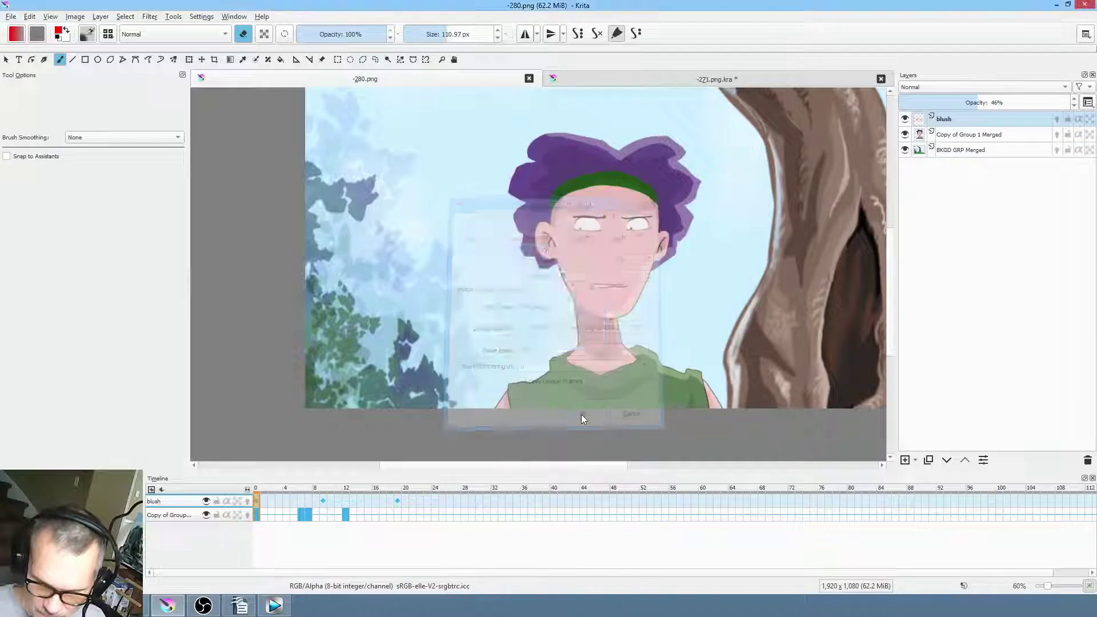
Switch to Vegas Pro and import the rendered PNG sequence starting at 280.0000.png from scenes/280/RENDER, with its frame rate set to 8
click(268, 610)
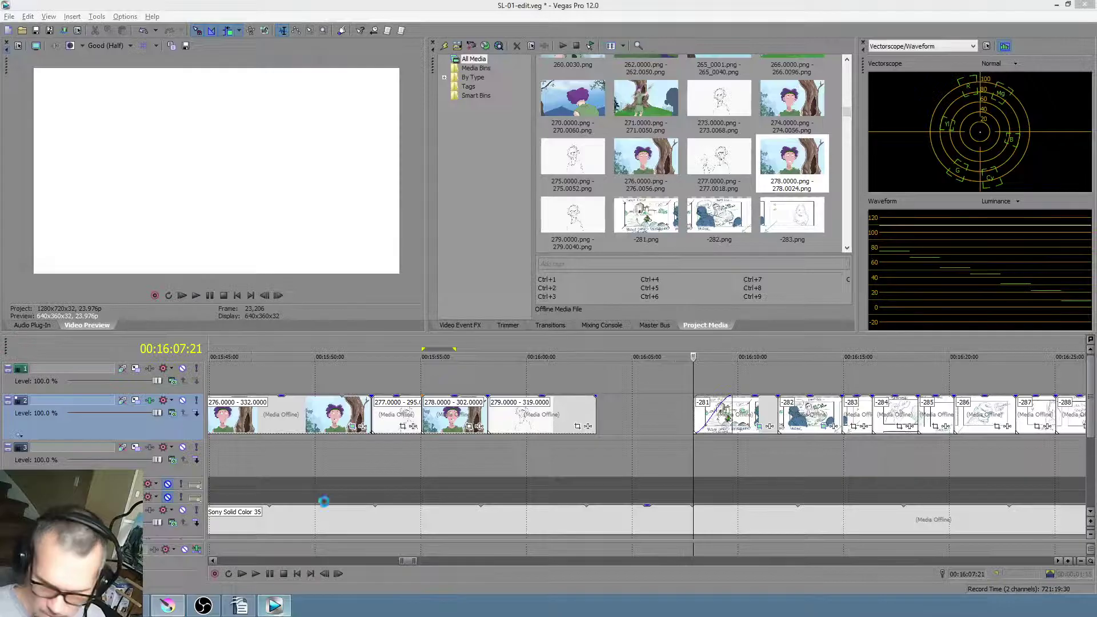
click(595, 411)
click(464, 48)
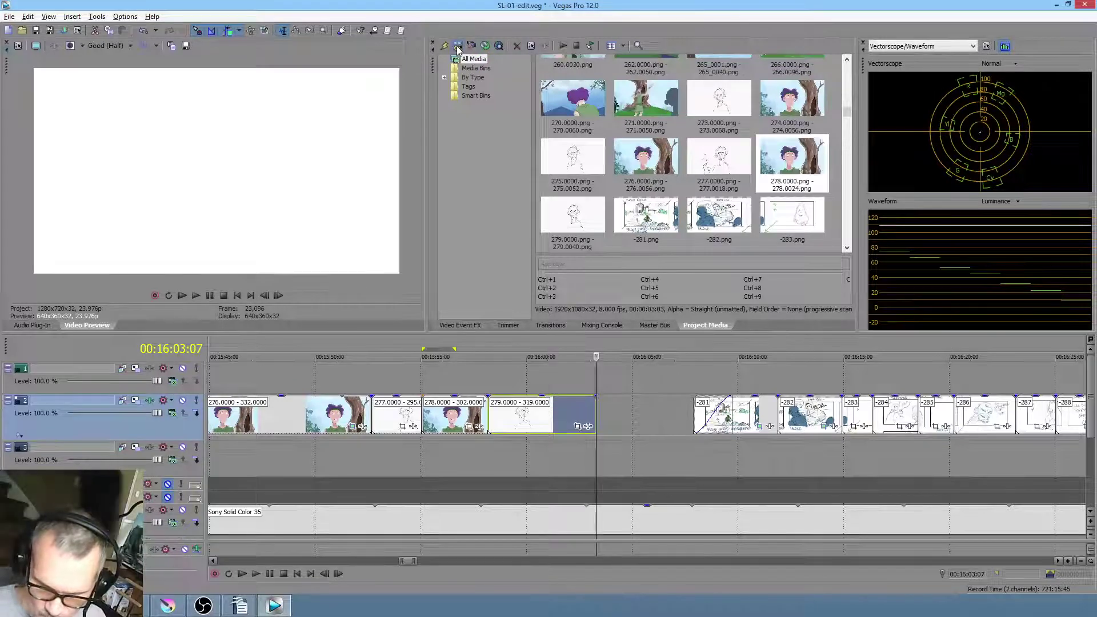
click(263, 48)
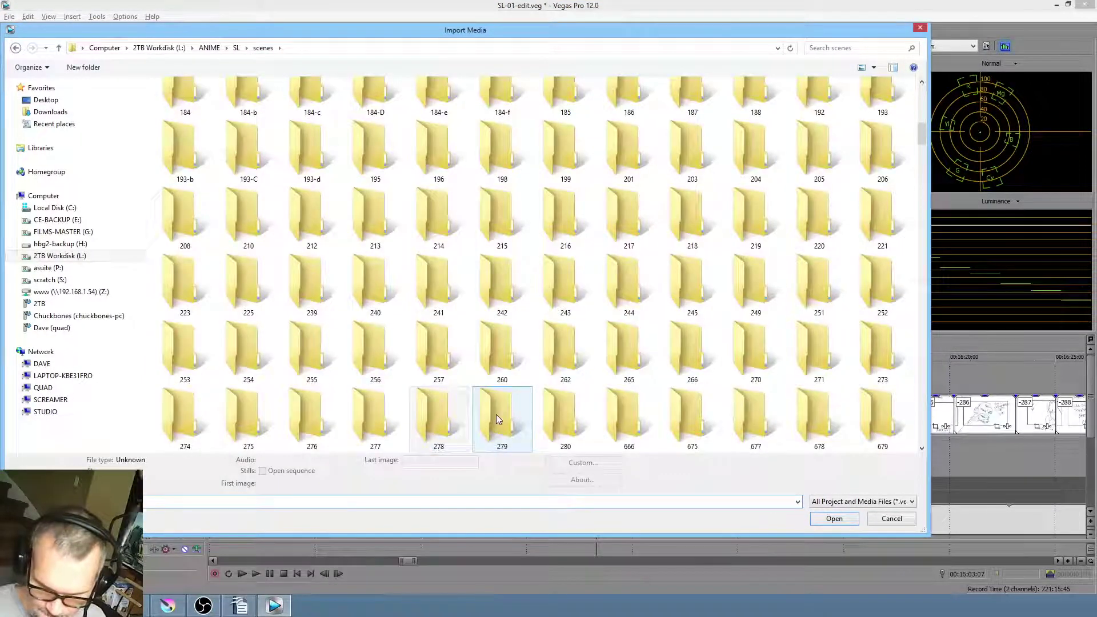
double_click(557, 414)
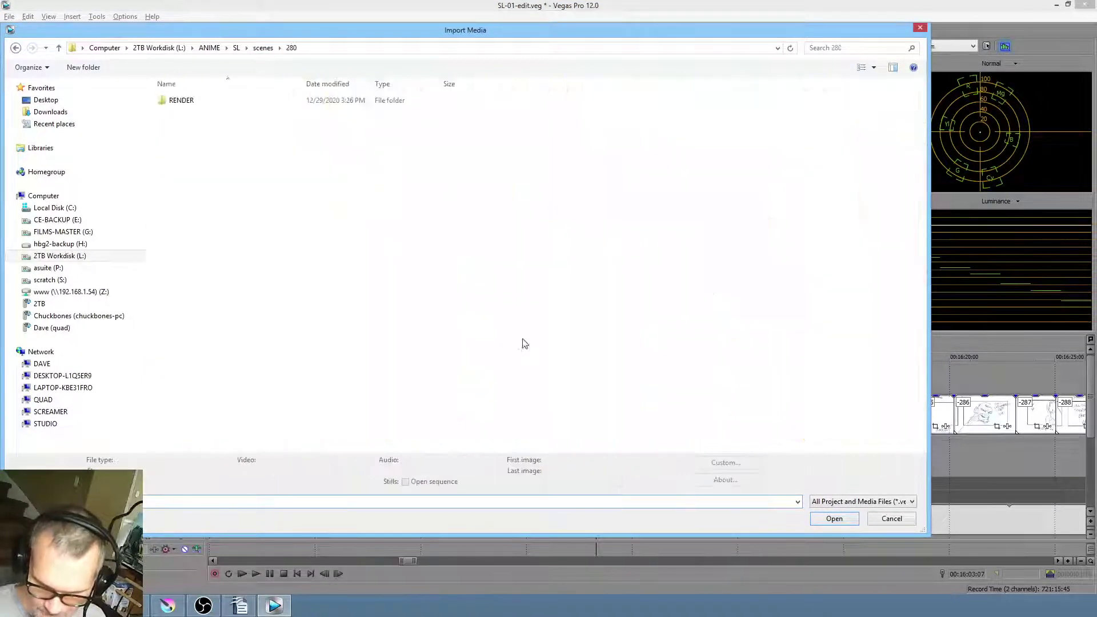
click(197, 103)
double_click(197, 103)
click(196, 100)
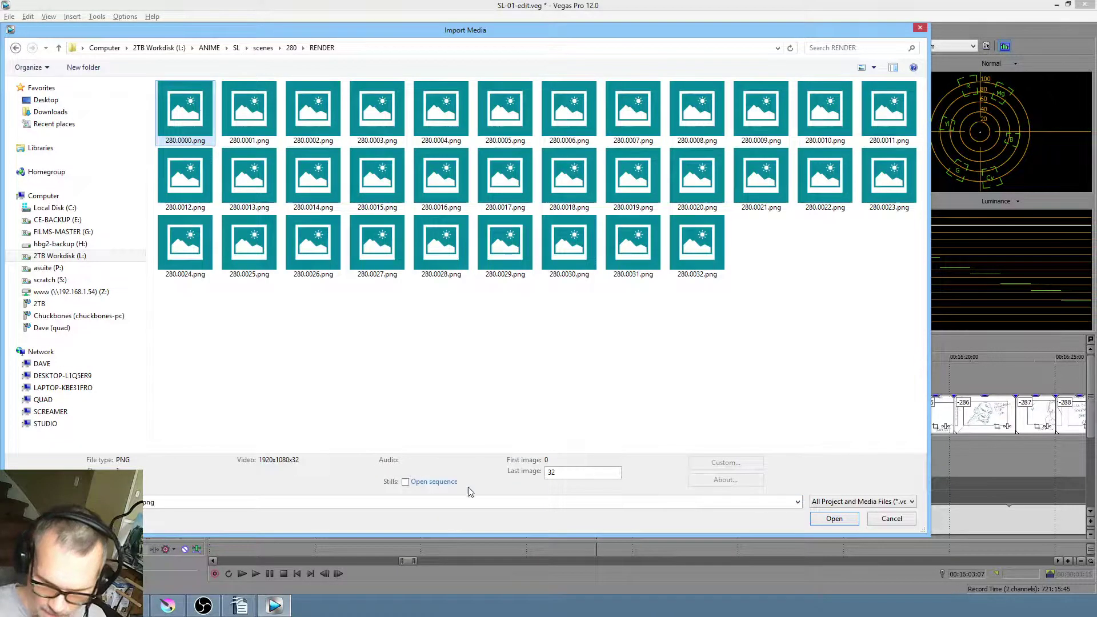
click(835, 518)
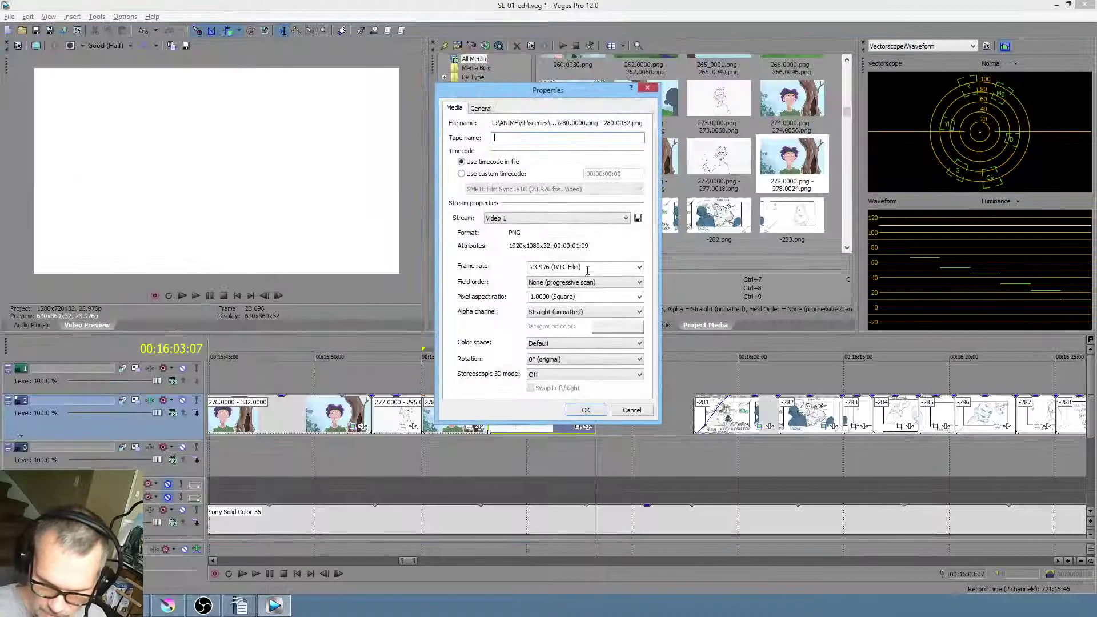
click(605, 264)
text(8)
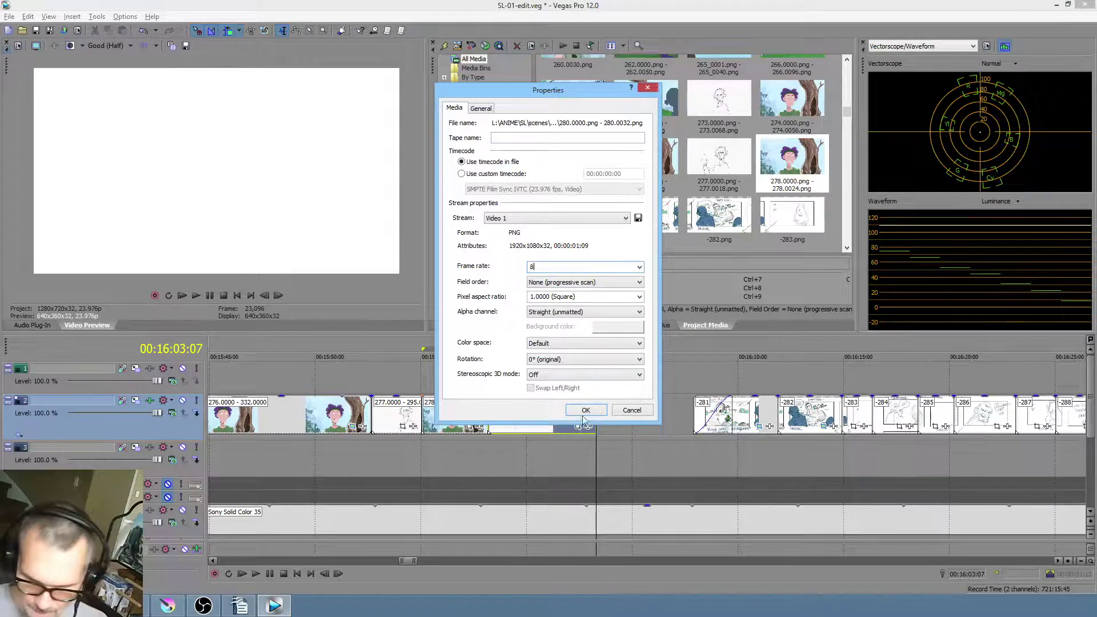
click(586, 410)
Place the 280 sequence on the timeline directly after the 279 clip and disable resampling for it
drag(640, 410, 604, 414)
right_click(624, 412)
click(650, 406)
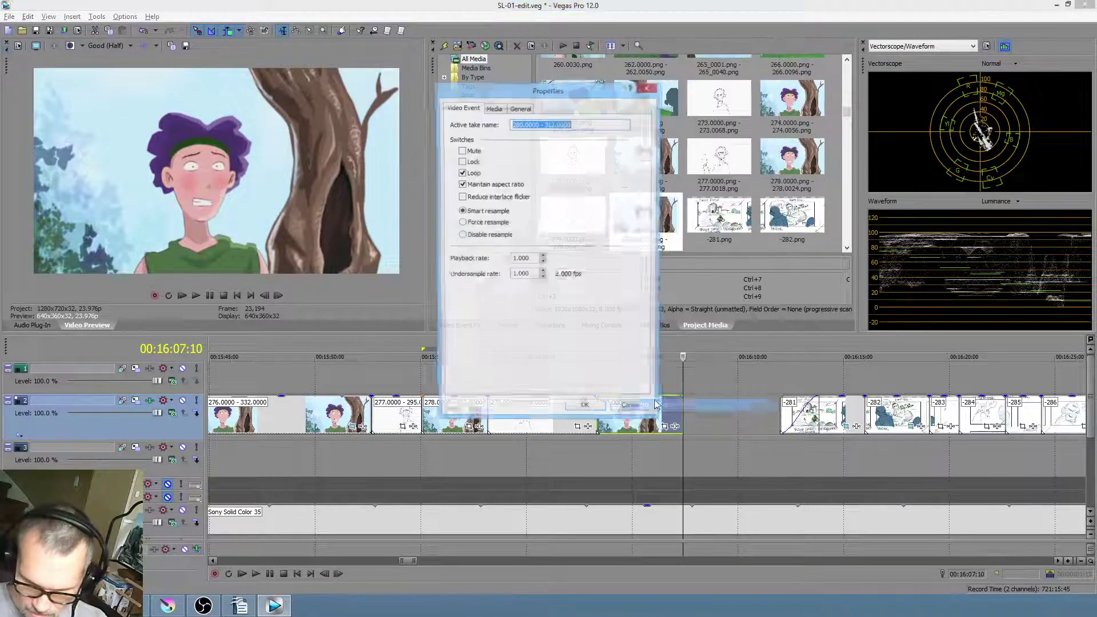
click(462, 236)
click(585, 410)
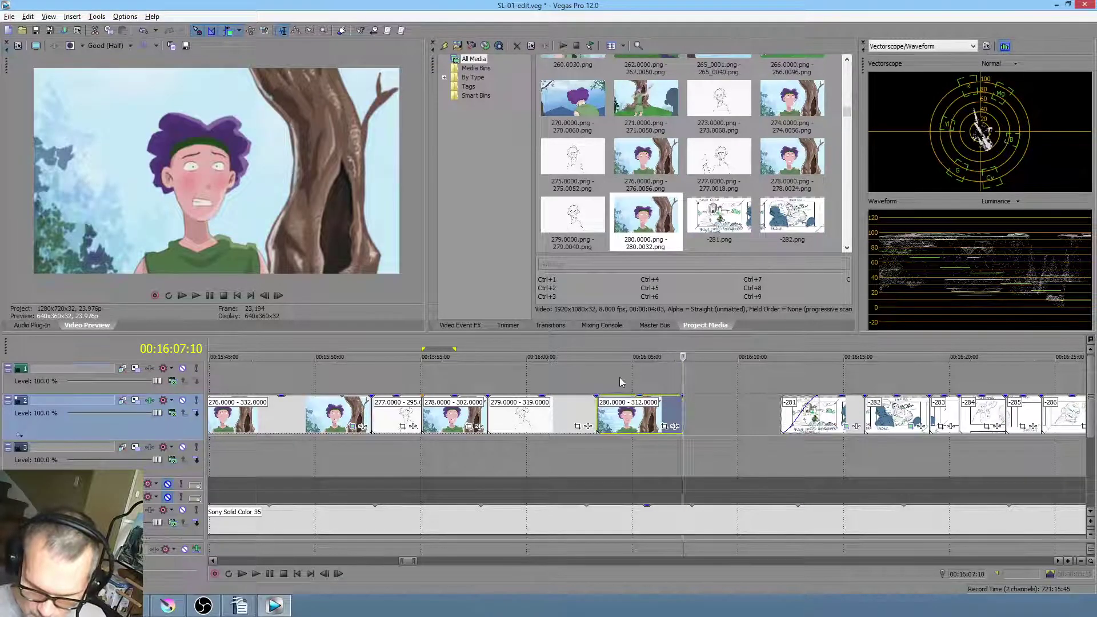
Play back the 280 clip on the timeline to check the expression change and blush
click(621, 378)
key(space)
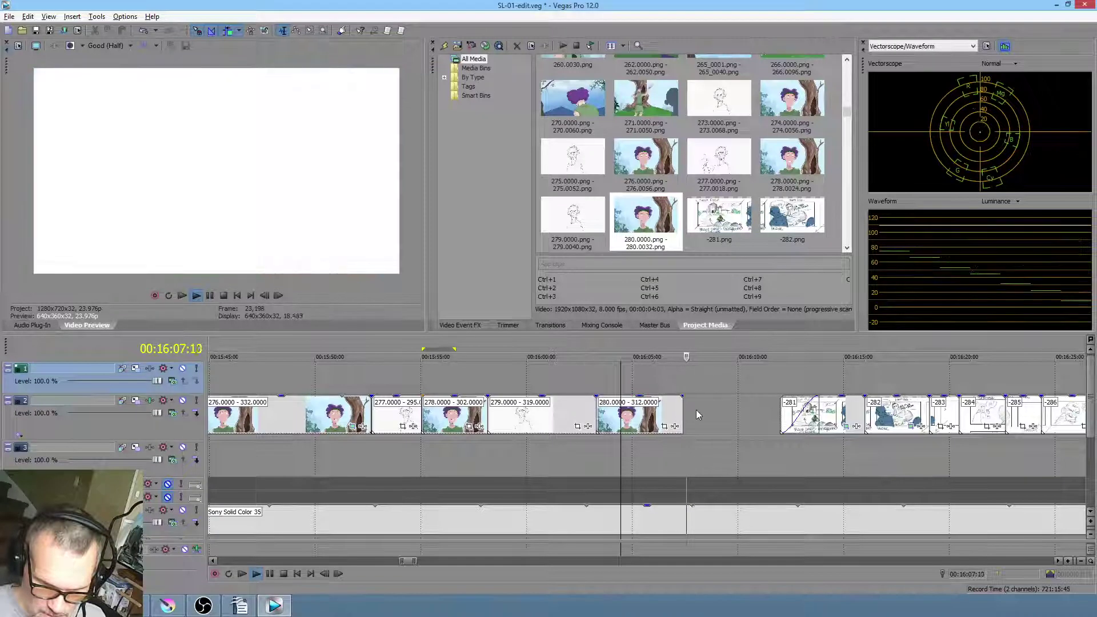
key(space)
Try trimming the end of the 280 clip by about 1.2 seconds and play it back
drag(684, 403, 658, 403)
key(space)
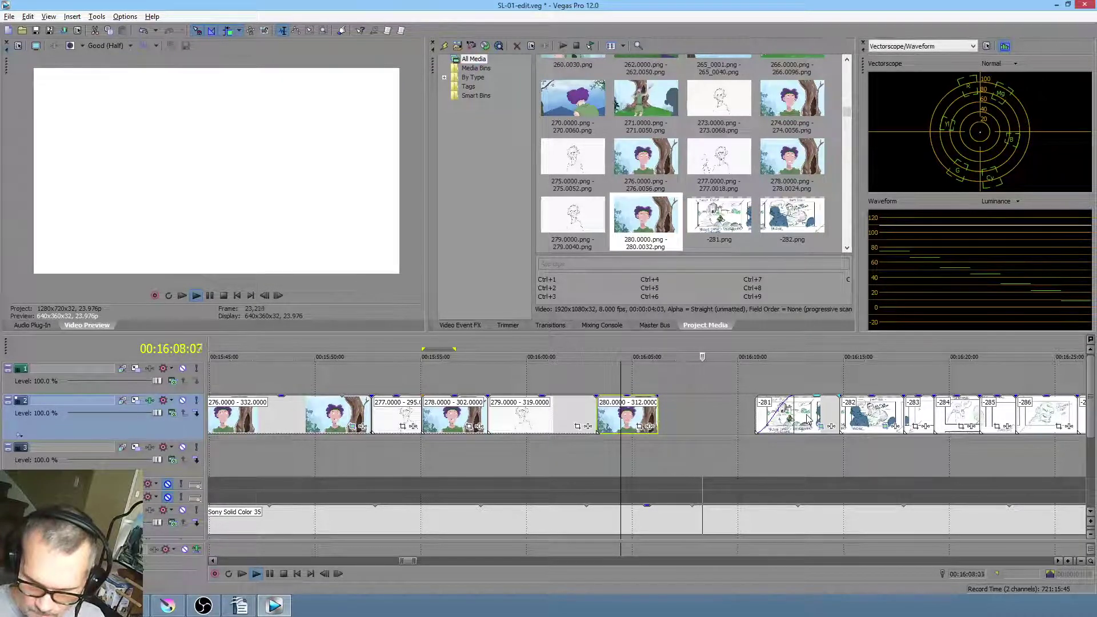
key(space)
Add a fade-out of about 1 second to the end of the 280 clip and mute the Sony Solid Color track
mouse_move(655, 415)
mouse_down()
mouse_move(713, 409)
mouse_move(661, 396)
mouse_up()
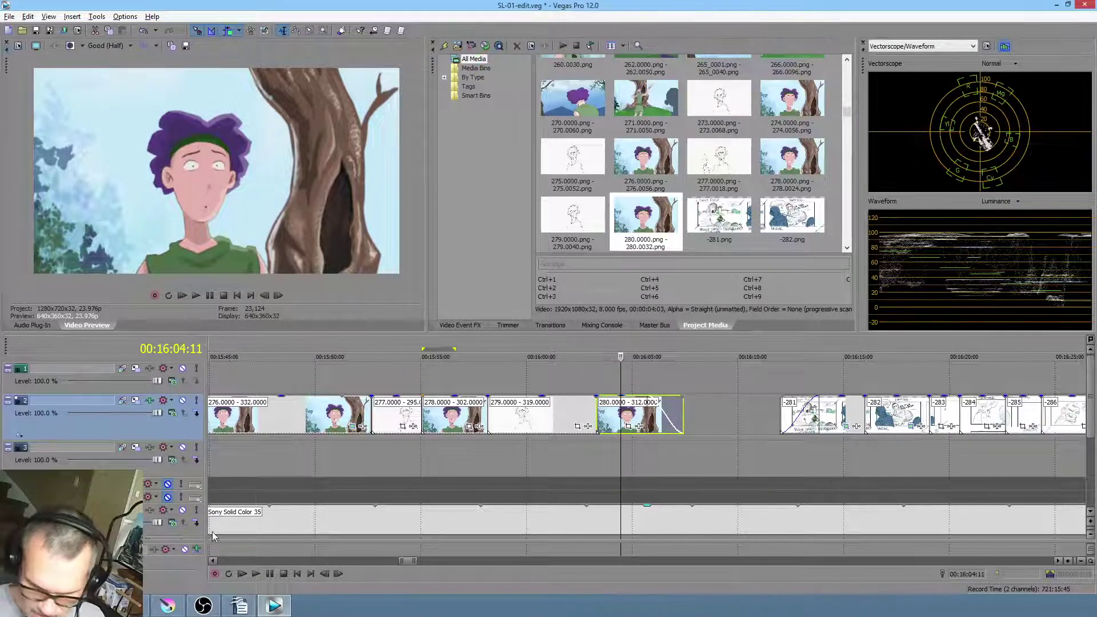
click(183, 511)
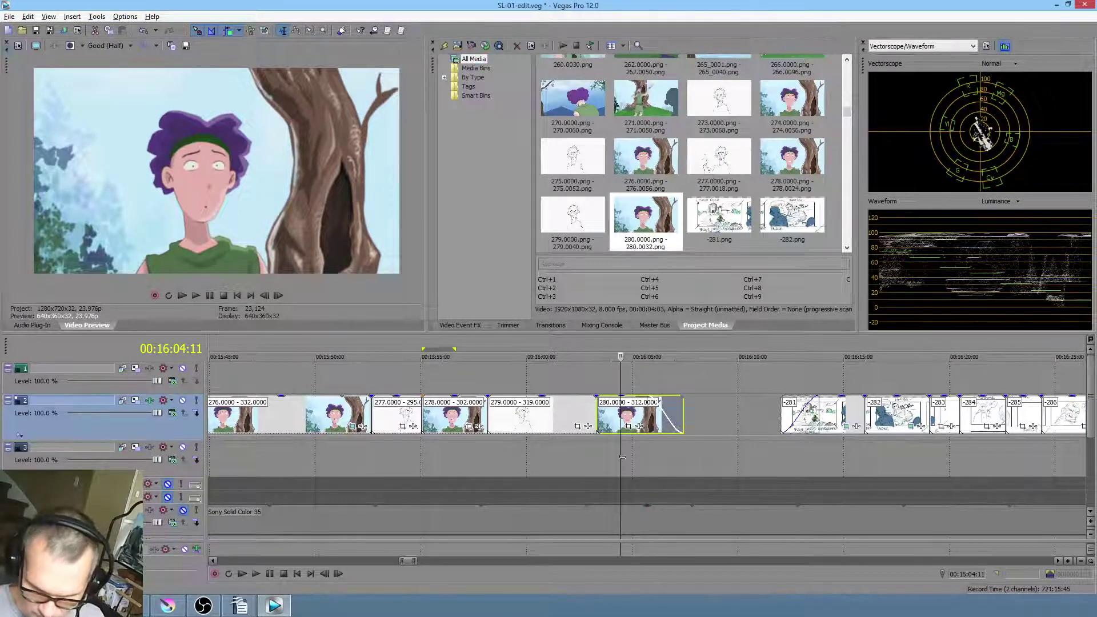
Play back the end of the 280 clip repeatedly to judge its fade-out to black
click(633, 460)
key(space)
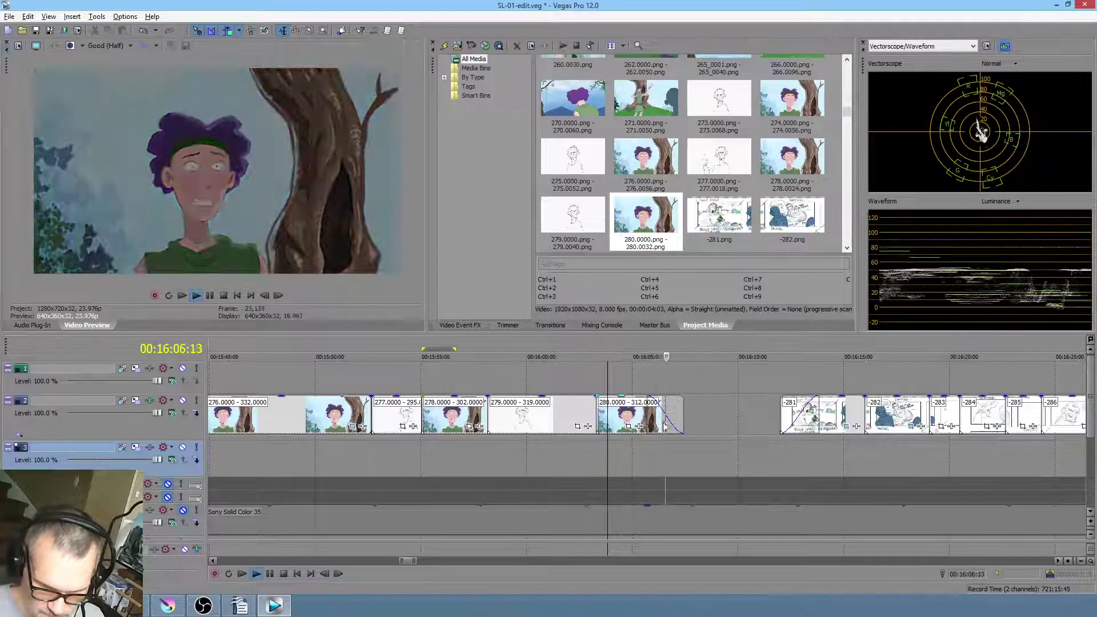
key(space)
click(657, 420)
mouse_move(683, 417)
mouse_down()
mouse_move(696, 418)
mouse_move(683, 417)
mouse_up()
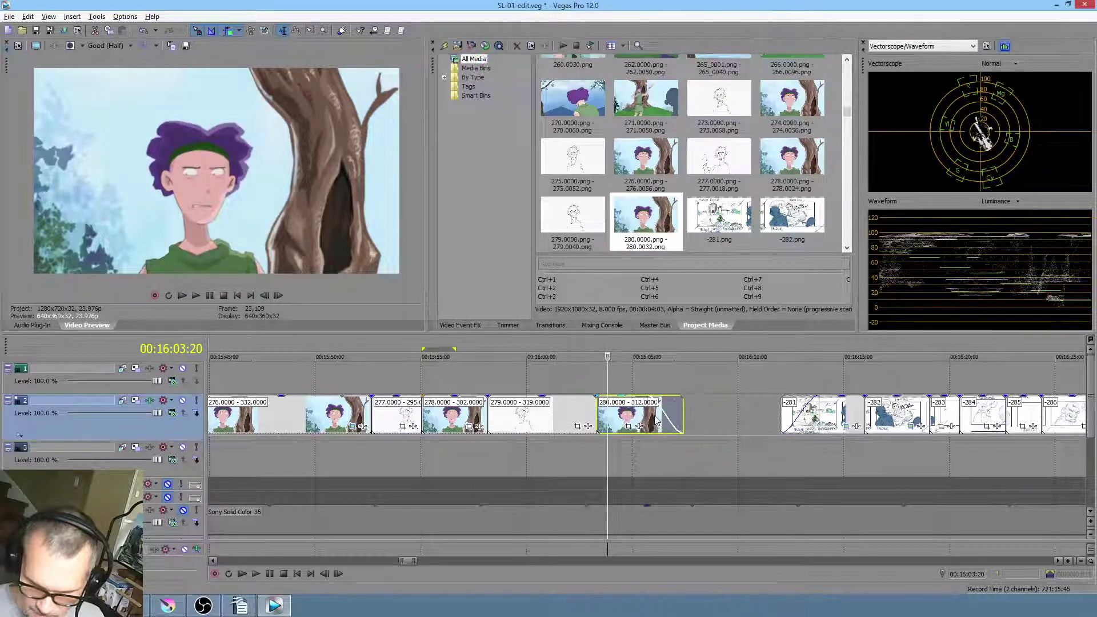
click(654, 449)
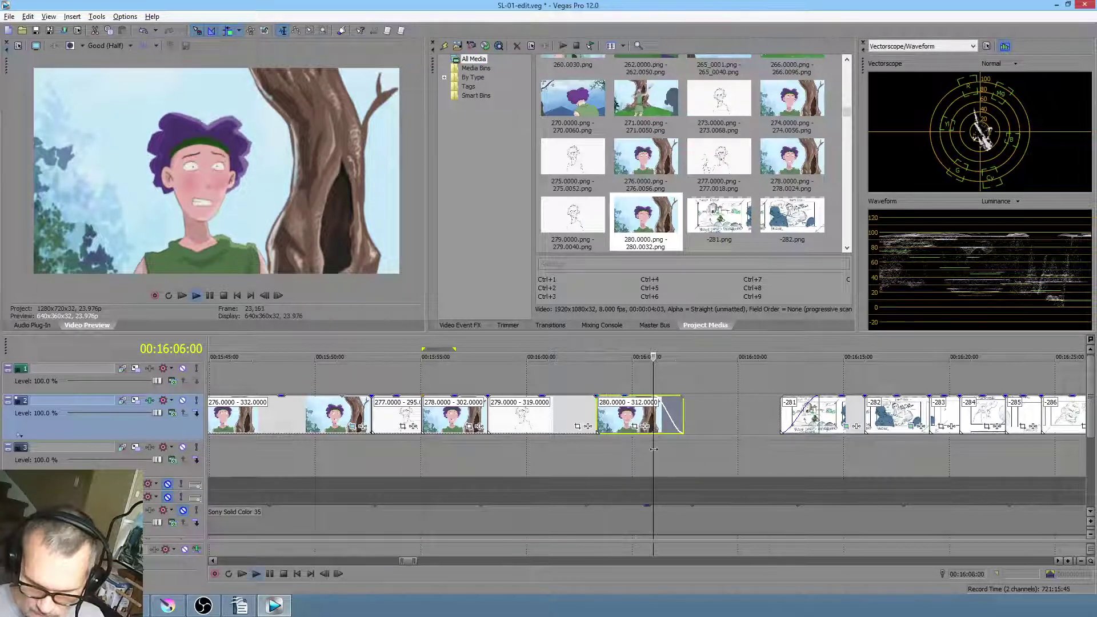
key(space)
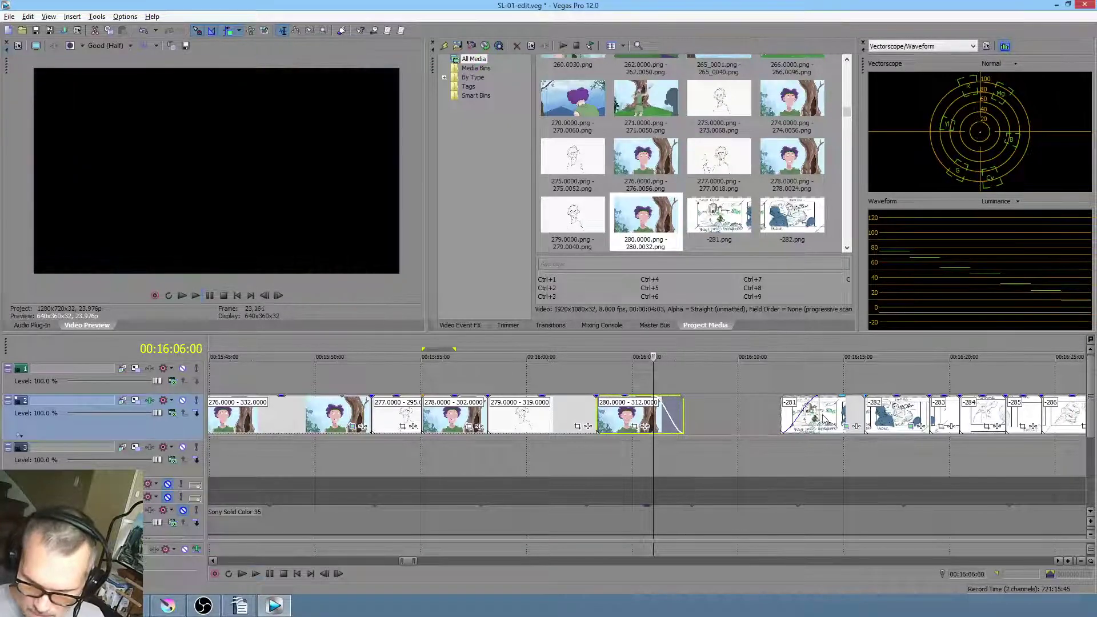
Move the 281 clip and all following clips earlier to start about 1 second after the 280 clip, and unmute the Sony Solid Color track
key(space)
click(830, 419)
drag(830, 419, 738, 436)
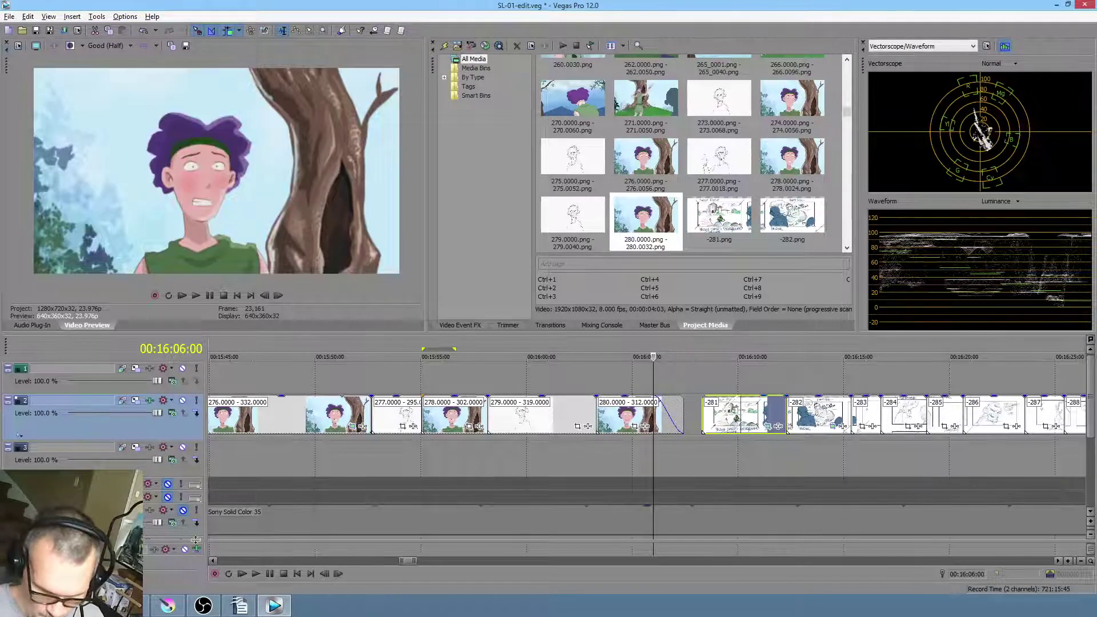
click(275, 511)
Play back the fade-in at the start of the 281 clip and save the project
click(702, 447)
key(space)
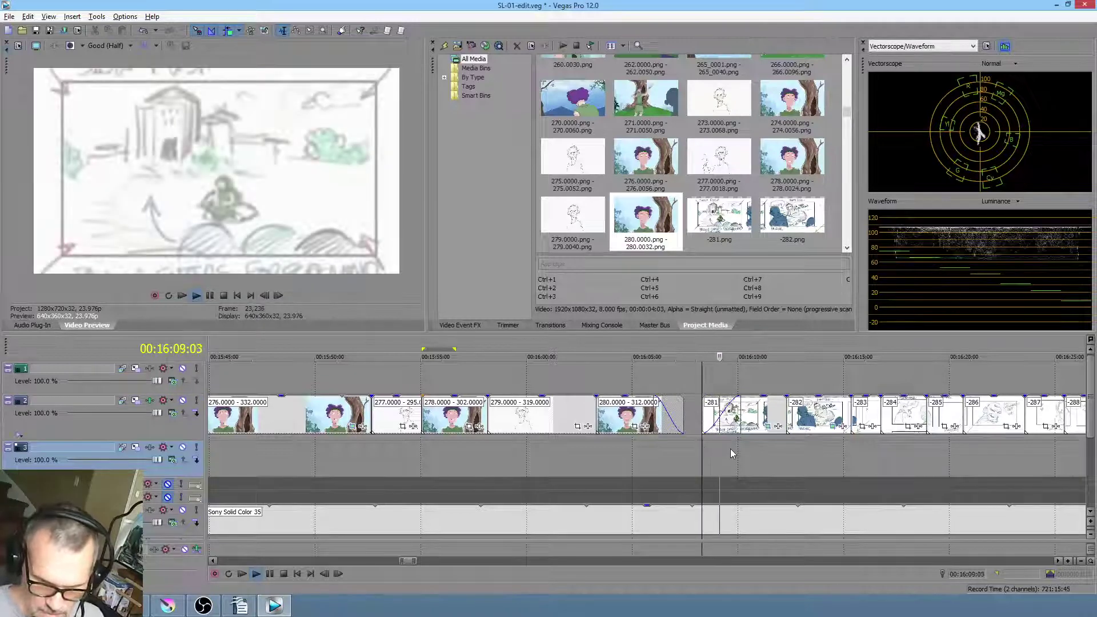
key(space)
scroll(728, 435, down, 3)
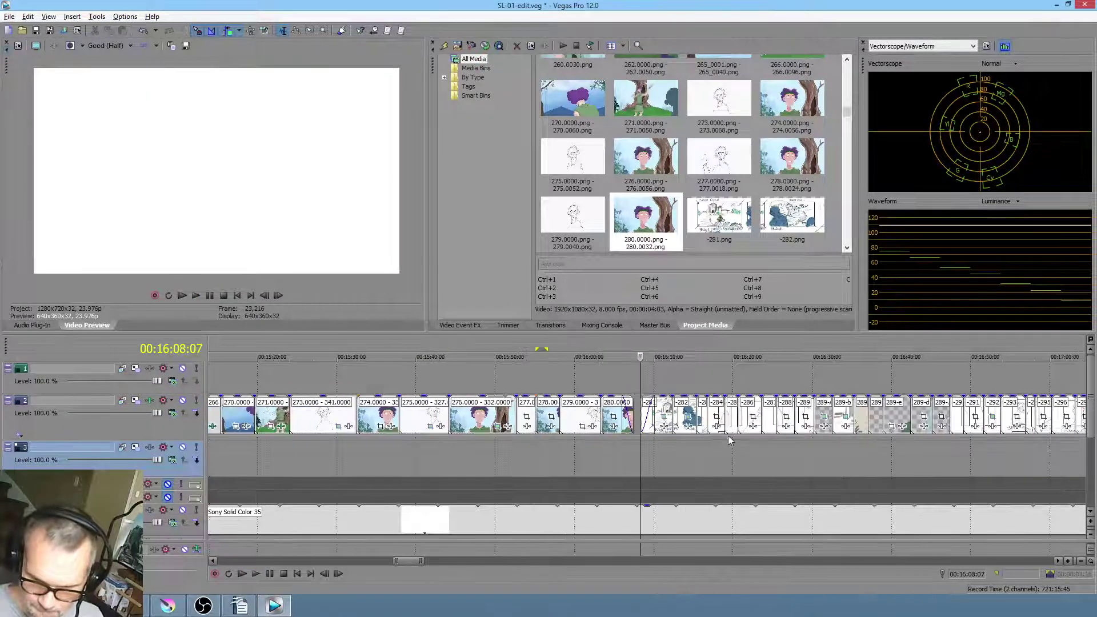
scroll(379, 448, down, 3)
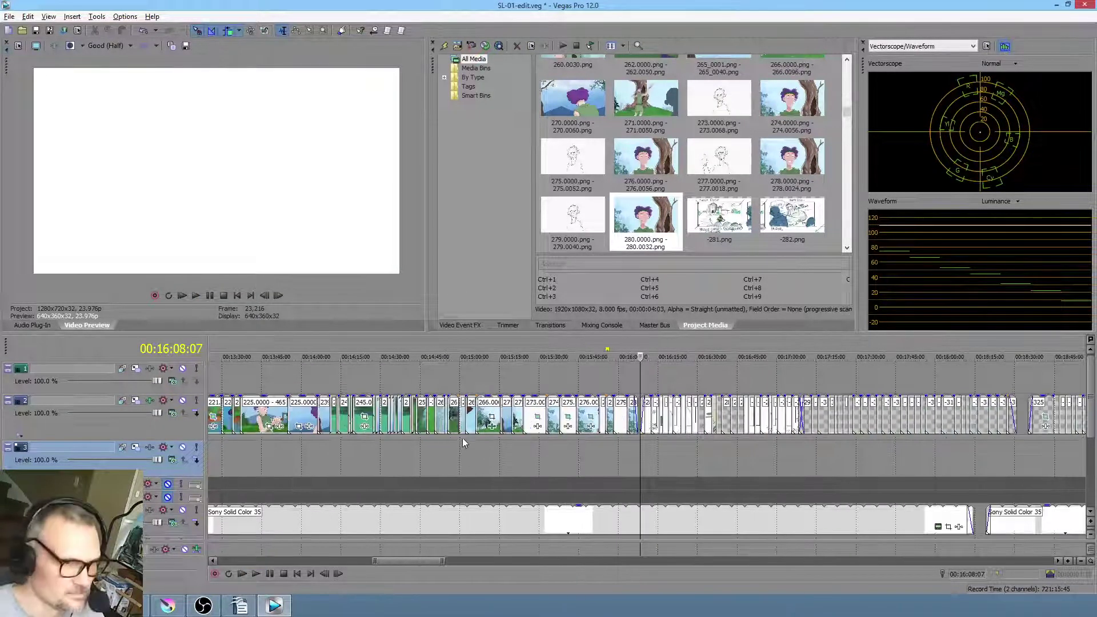
click(36, 29)
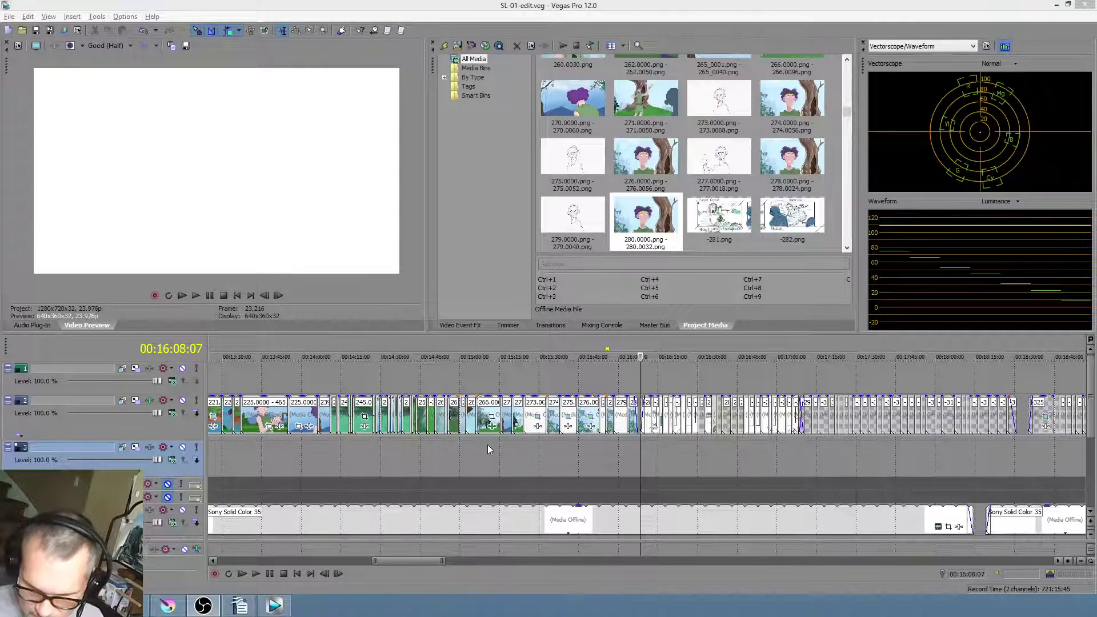
Play back the edit from the 225 clip through to the start of the 281 clip
click(274, 445)
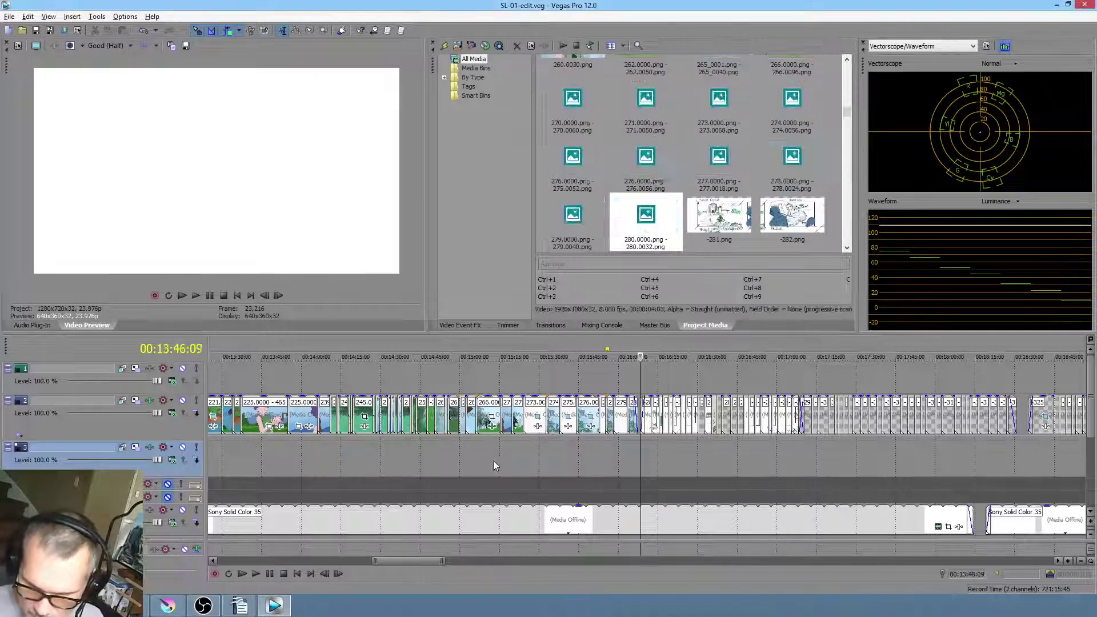
scroll(516, 457, down, 3)
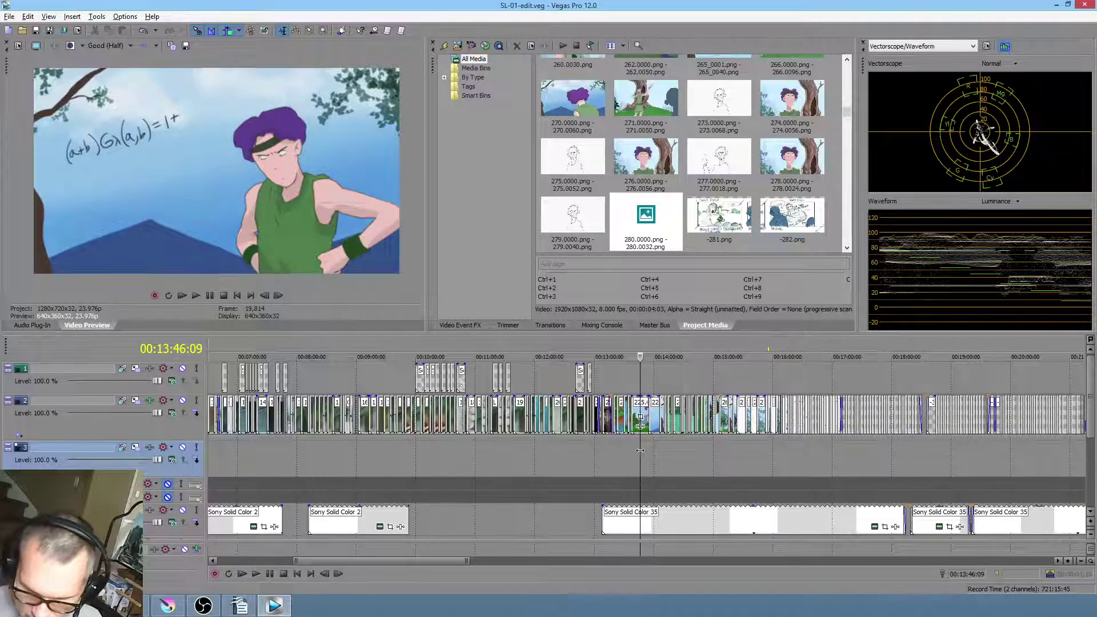
scroll(658, 459, right, 3)
click(465, 438)
key(space)
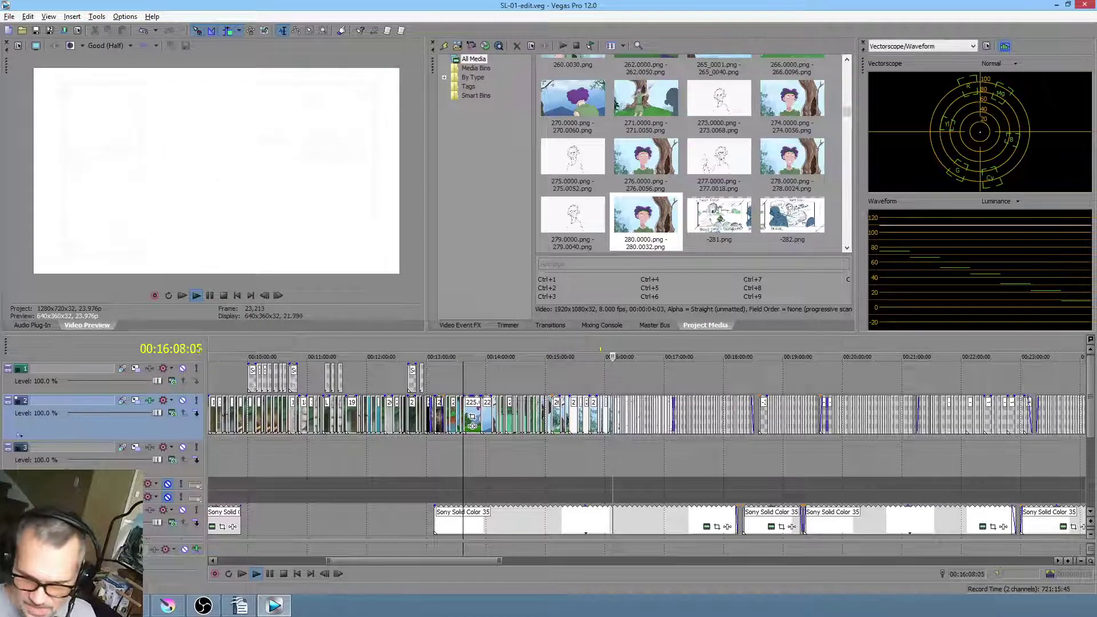
Inspect the end of the 280 clip and the gap before the 281 clip on the timeline
click(613, 450)
scroll(613, 450, up, 5)
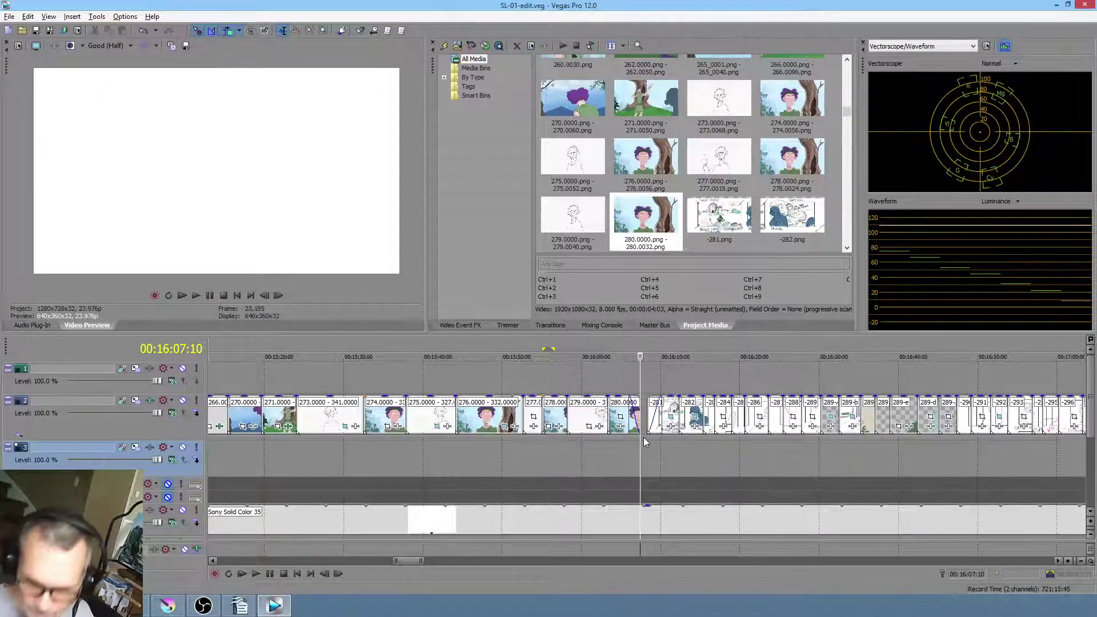
drag(631, 449, 637, 452)
click(637, 452)
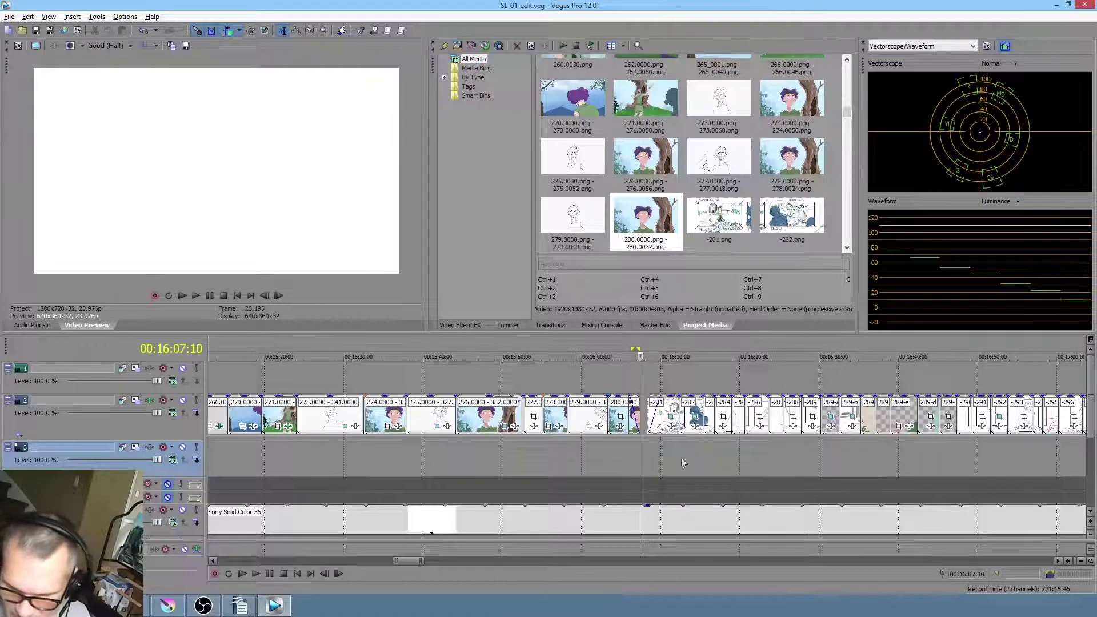
Examine the clips at the far end of the timeline, up to the last clip after 789
scroll(671, 462, down, 8)
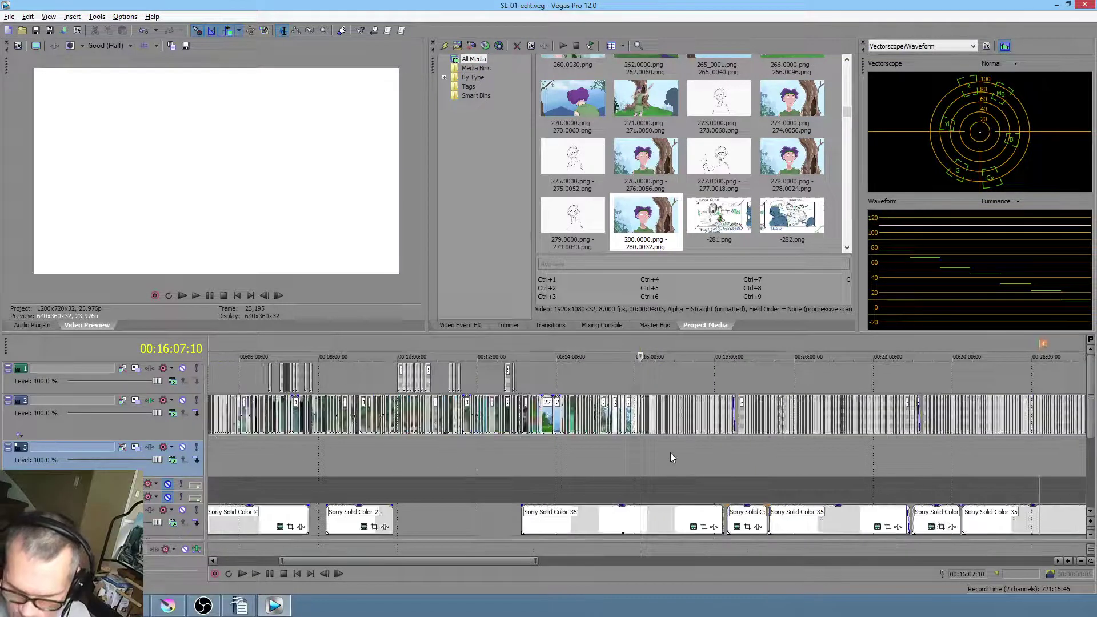
scroll(670, 453, down, 4)
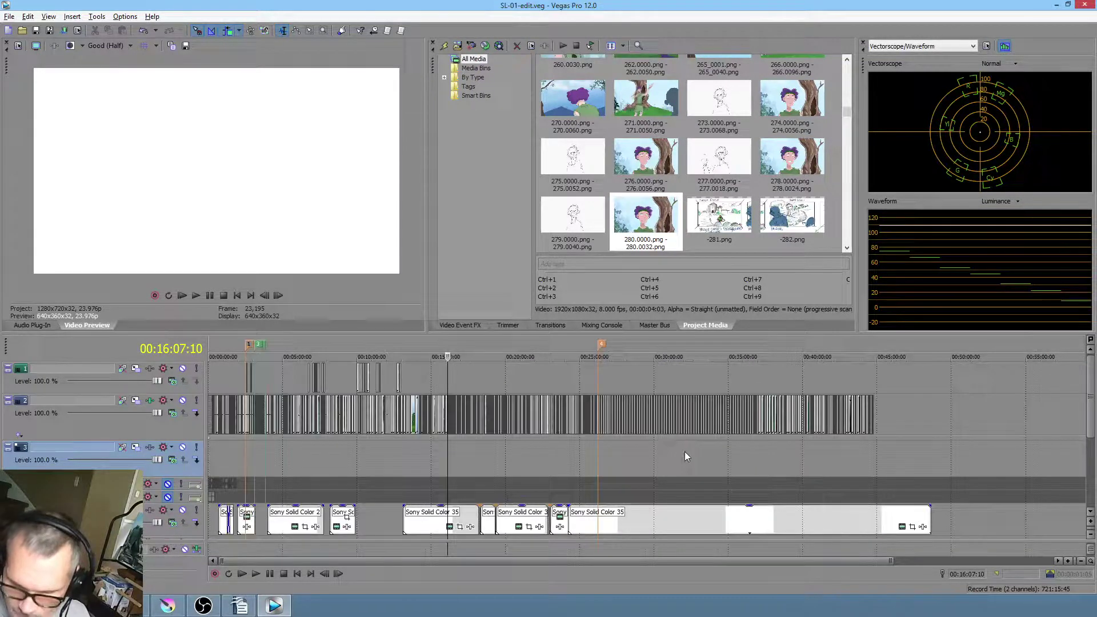
click(868, 447)
scroll(873, 450, up, 8)
scroll(817, 451, up, 4)
scroll(835, 451, down, 3)
click(761, 425)
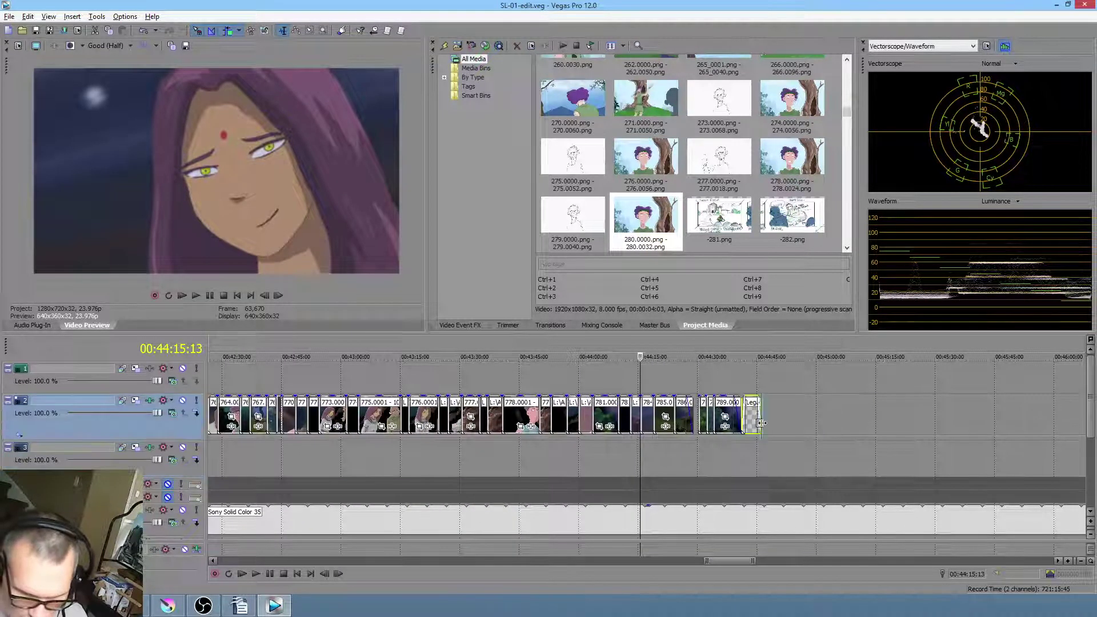
scroll(804, 437, down, 10)
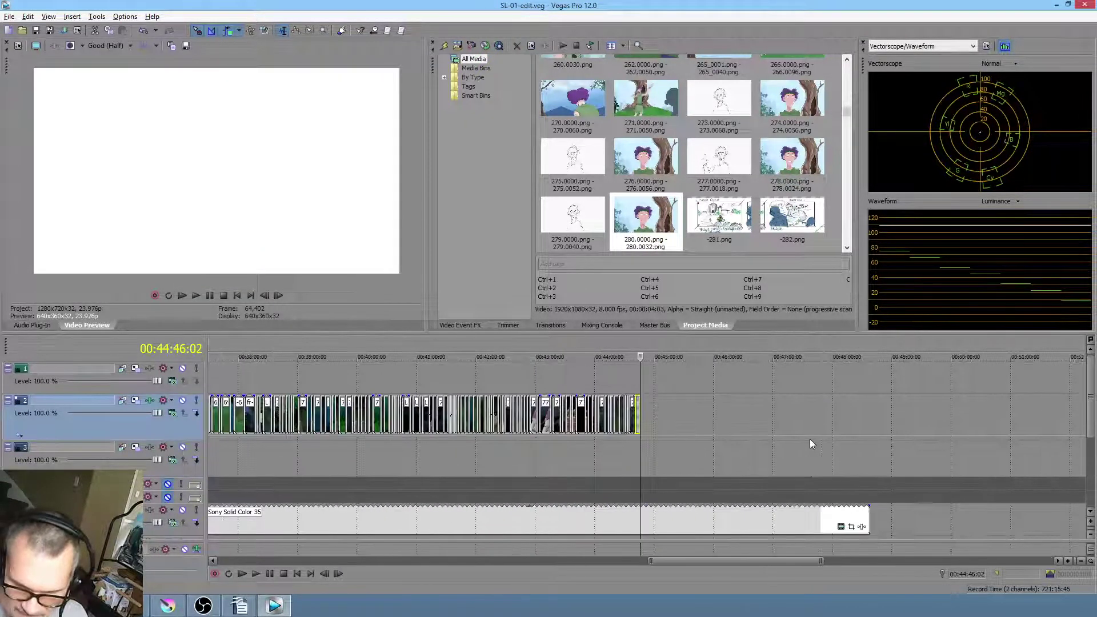
Return to the shots around 16 minutes and select the 276, 278 and 280 clips in turn to review them
click(414, 457)
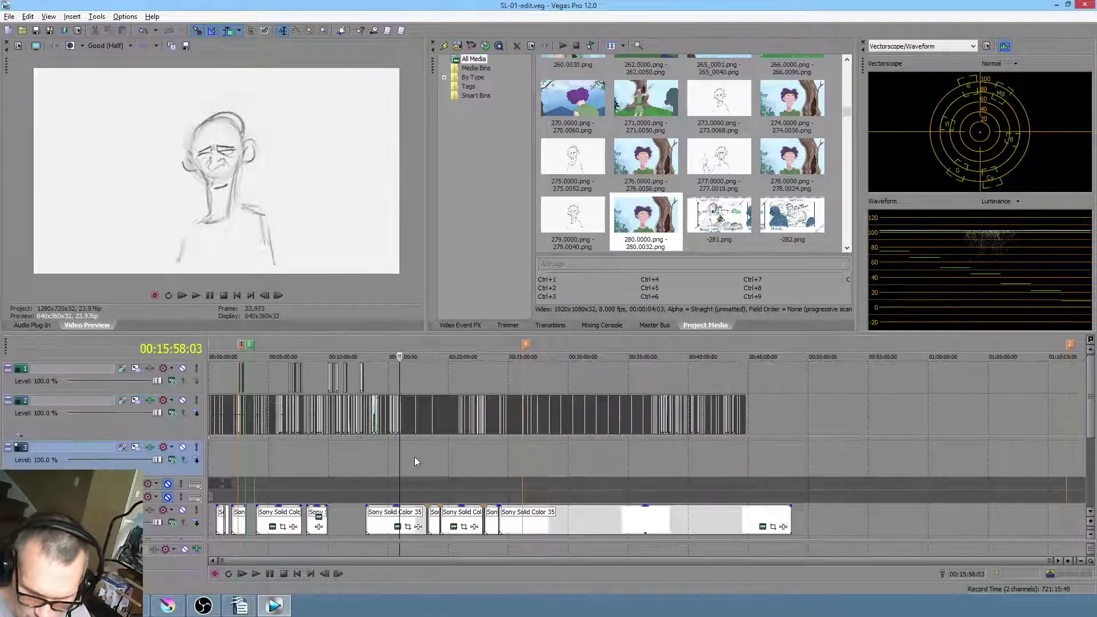
scroll(415, 460, up, 10)
scroll(683, 482, up, 2)
double_click(532, 424)
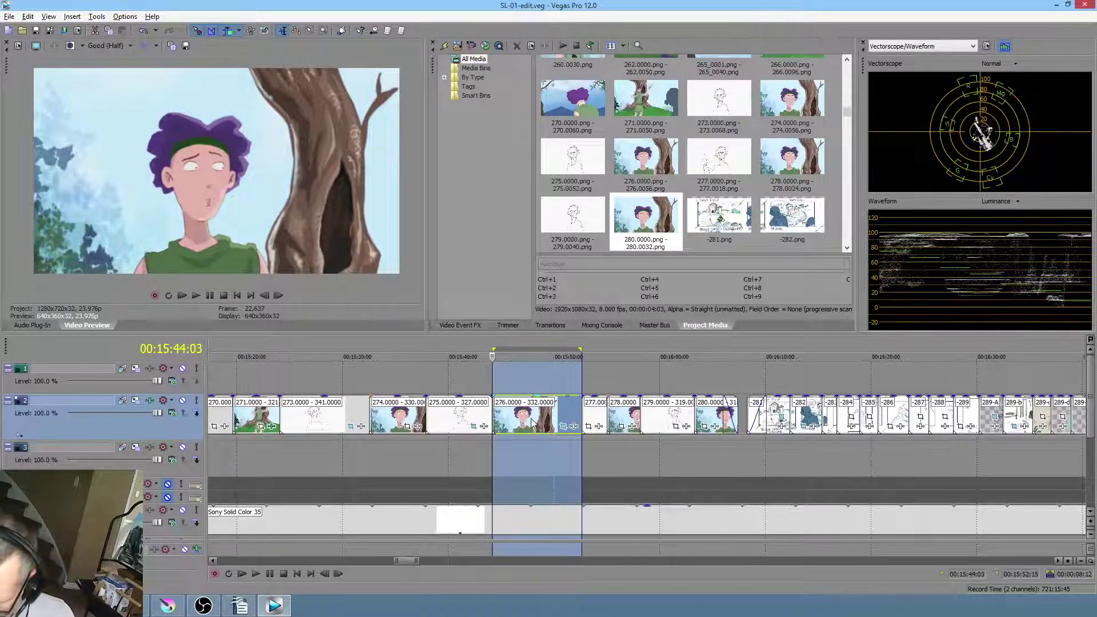
double_click(626, 422)
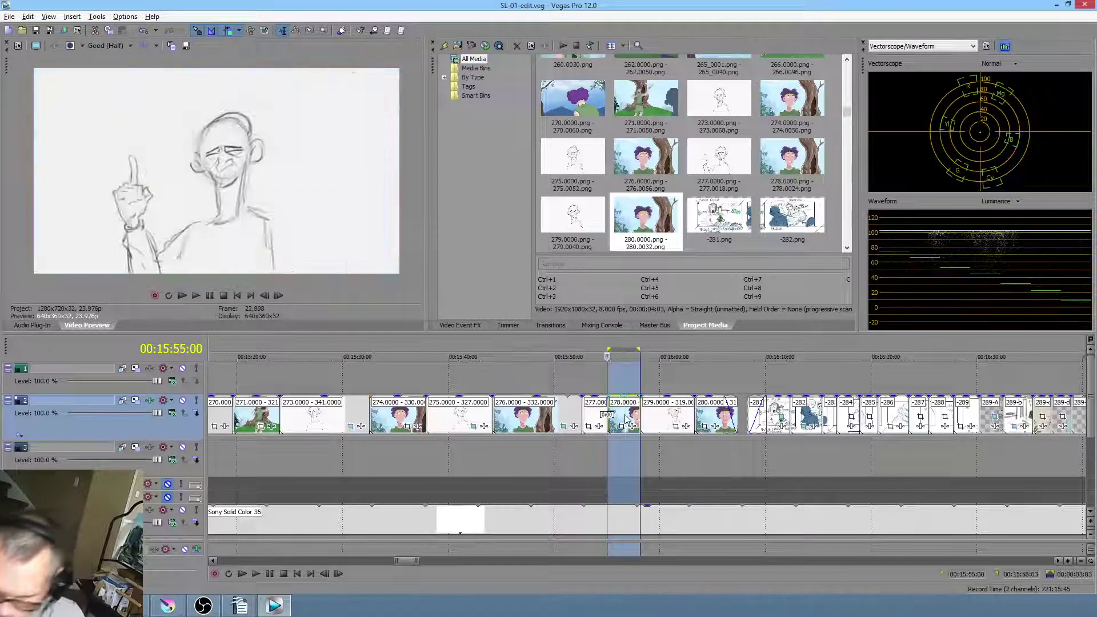
double_click(723, 416)
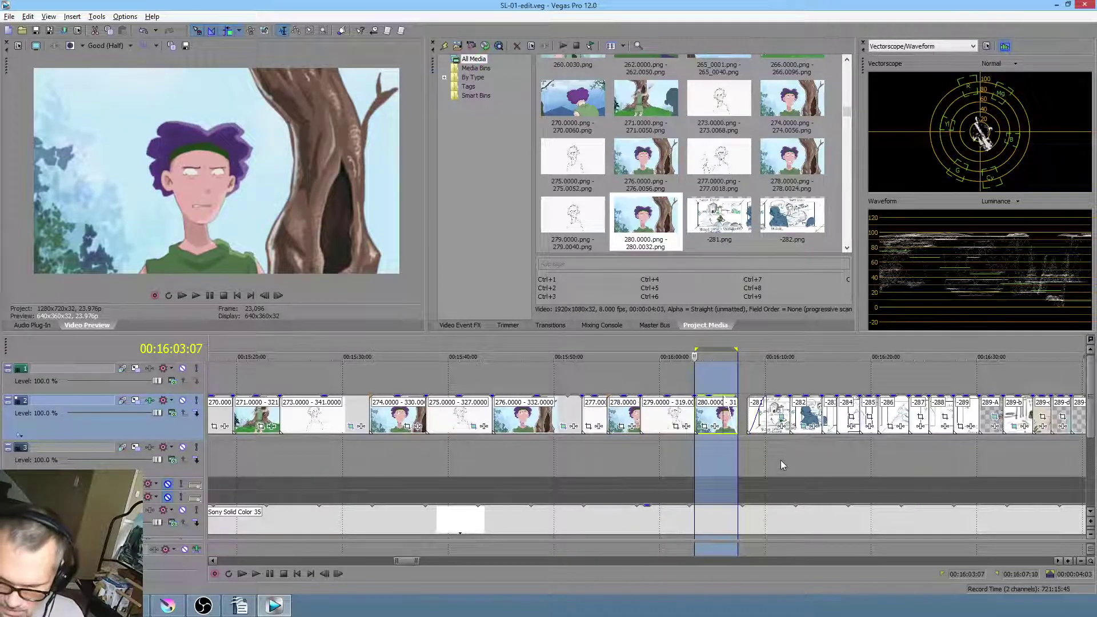
Mark the storyboard stretch from about 24:50 to 35:19 on the timeline and preview a frame inside it
scroll(818, 456, down, 5)
drag(837, 448, 882, 447)
scroll(654, 461, down, 6)
mouse_move(700, 451)
mouse_down()
mouse_move(926, 445)
mouse_move(909, 443)
mouse_up()
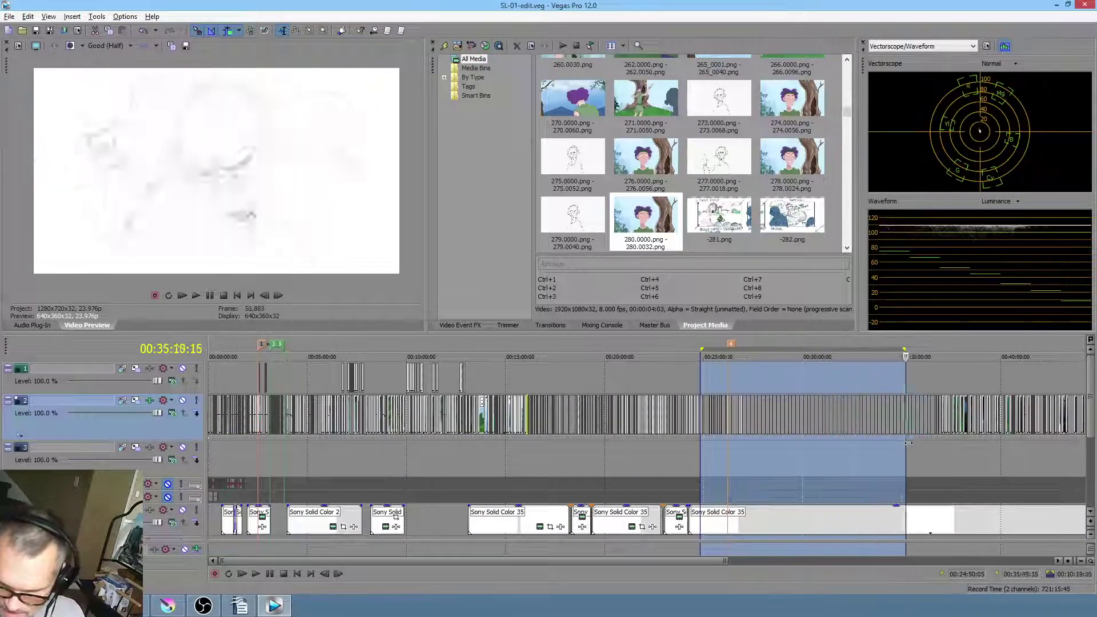
click(804, 439)
scroll(811, 448, up, 6)
scroll(804, 453, down, 10)
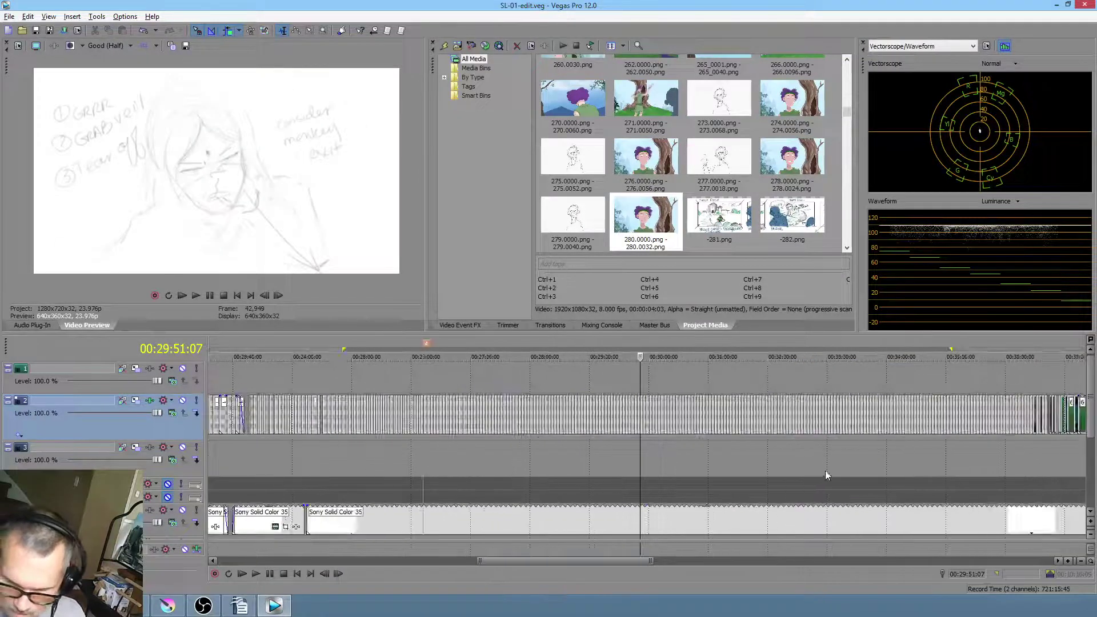
Examine the storyboard clips around 301 to 345 and preview a frame near the 315 clip
click(434, 444)
scroll(435, 444, up, 4)
scroll(626, 455, up, 3)
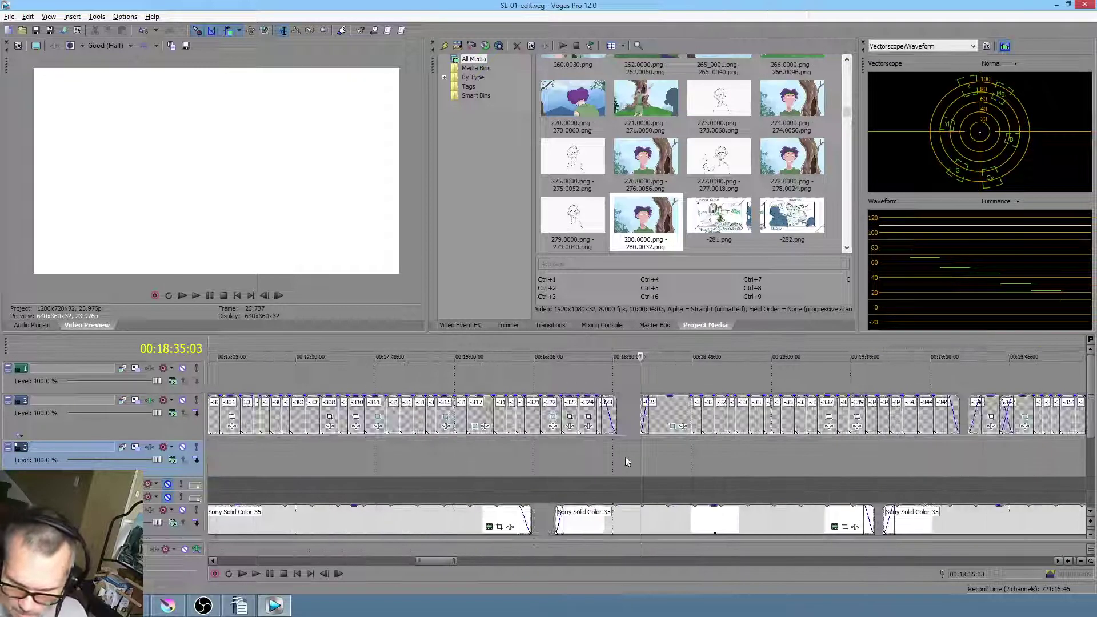
click(471, 449)
click(434, 454)
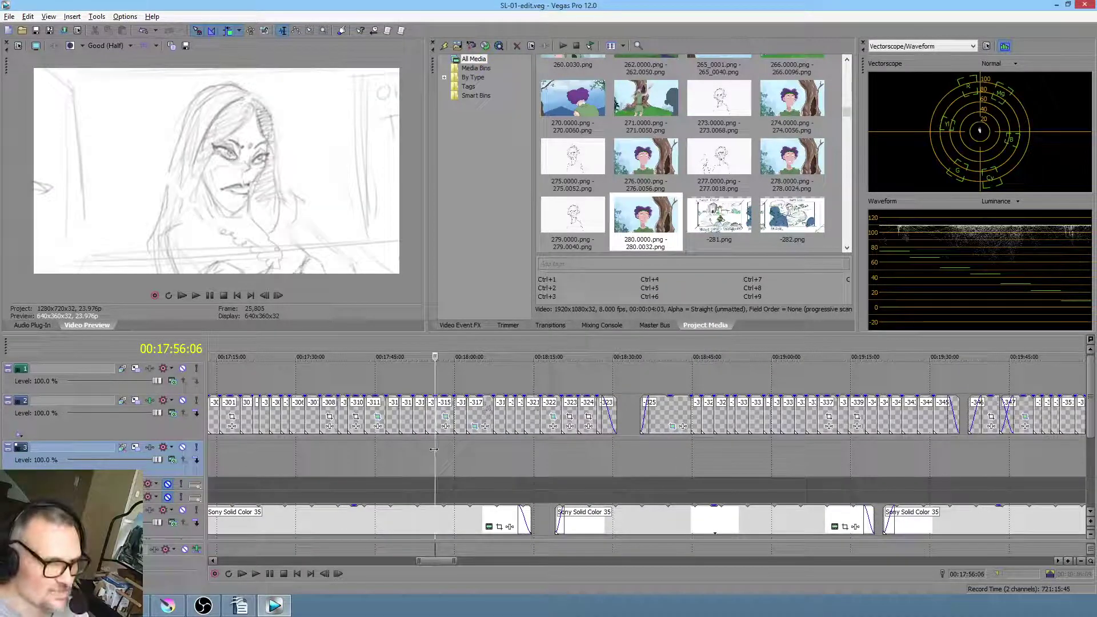